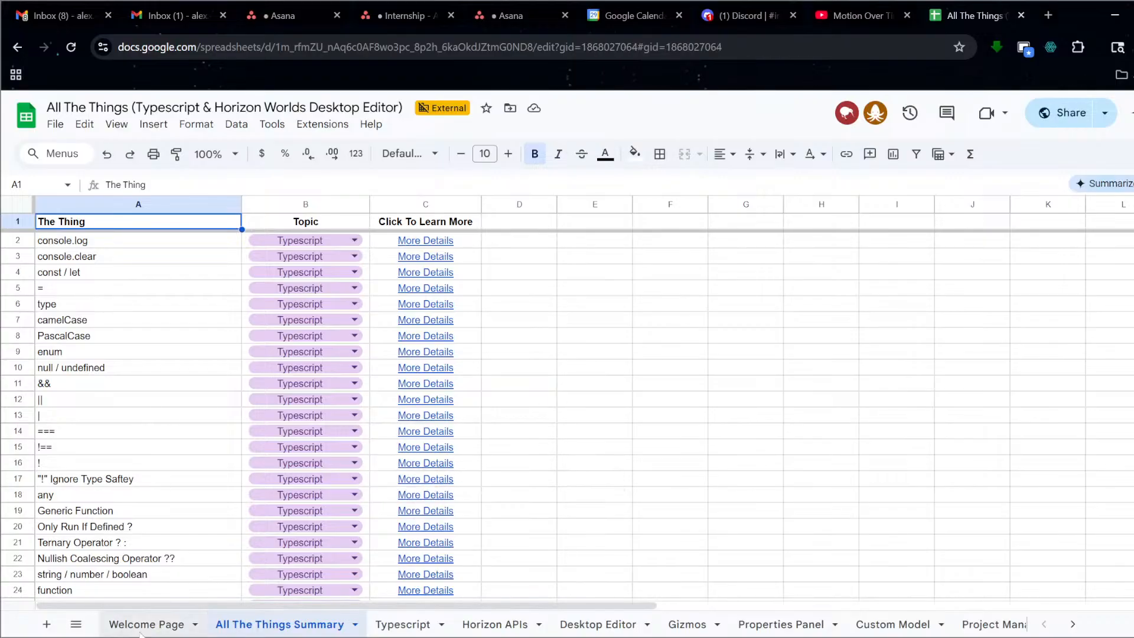
Open the Welcome Page sheet with its Welcome banner, cat photo and links to each page.
{"action": "left_click", "coordinate": [142, 631]}
{"action": "mouse_move", "coordinate": [765, 507]}
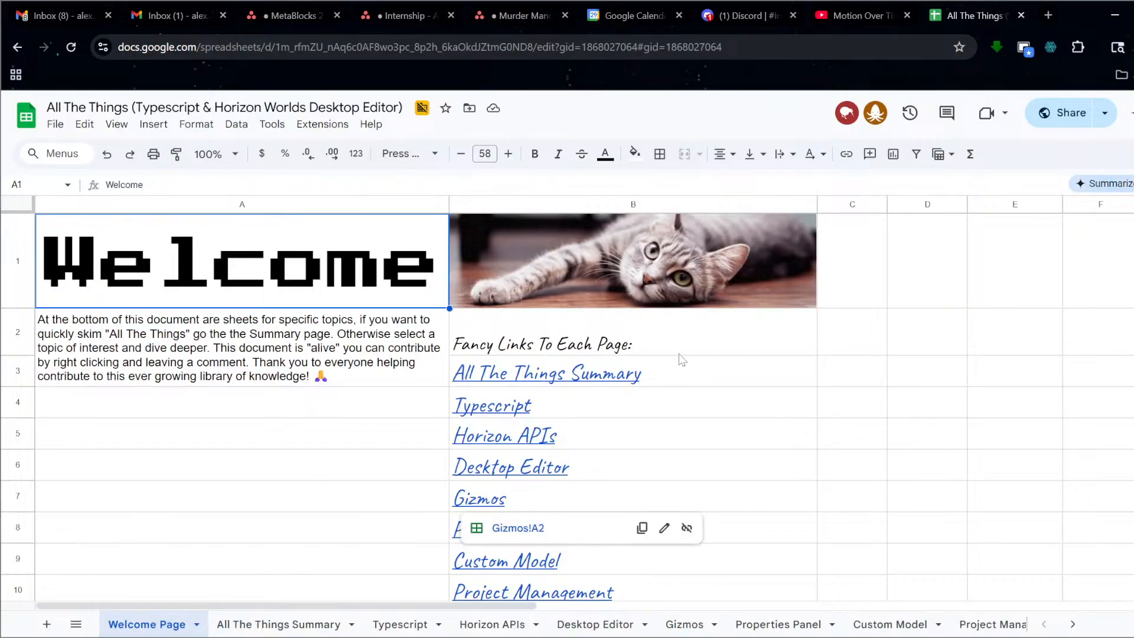
On the All The Things Summary sheet, scroll to rows 228–250 and select the Tint Color entry in A235.
{"action": "mouse_move", "coordinate": [673, 498]}
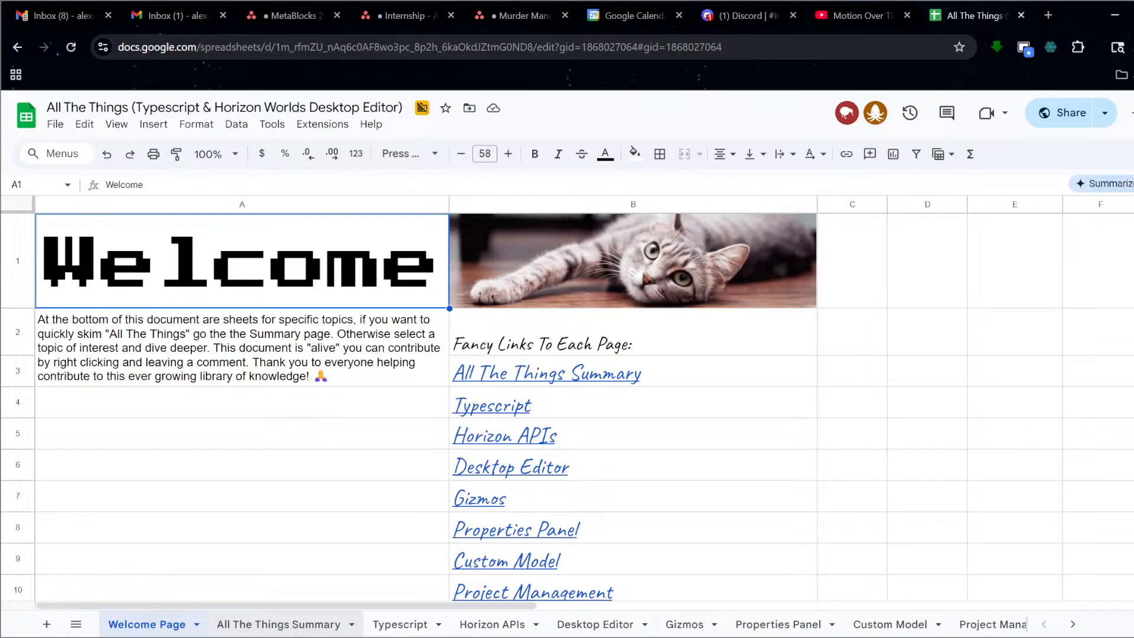
{"action": "left_click", "coordinate": [303, 631]}
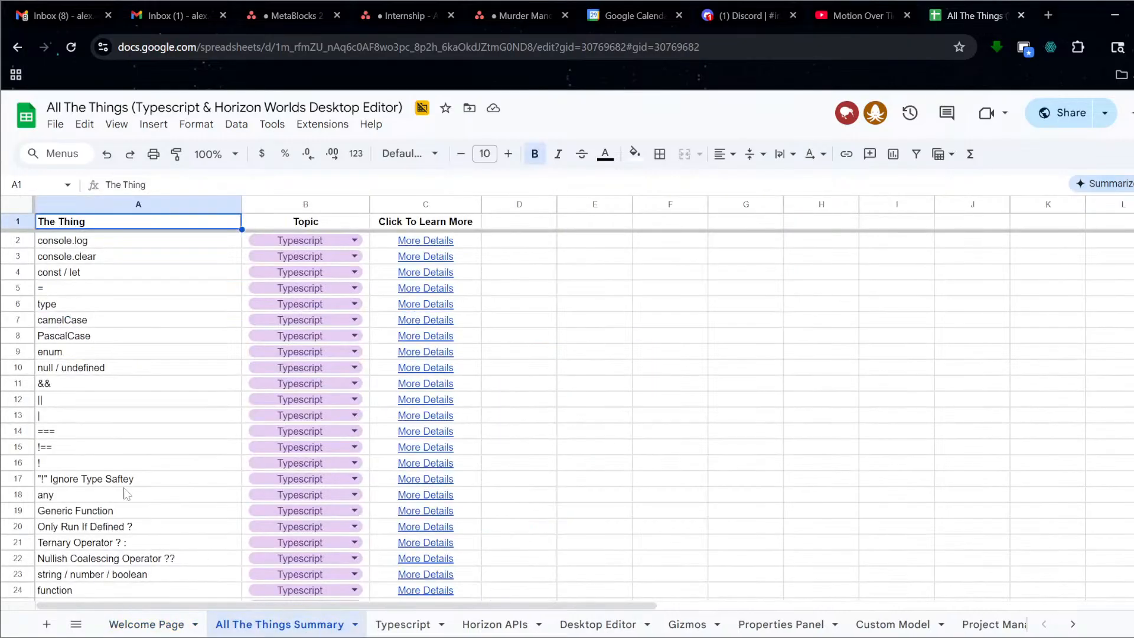
{"action": "scroll", "coordinate": [118, 447], "scroll_direction": "down", "scroll_amount": 20}
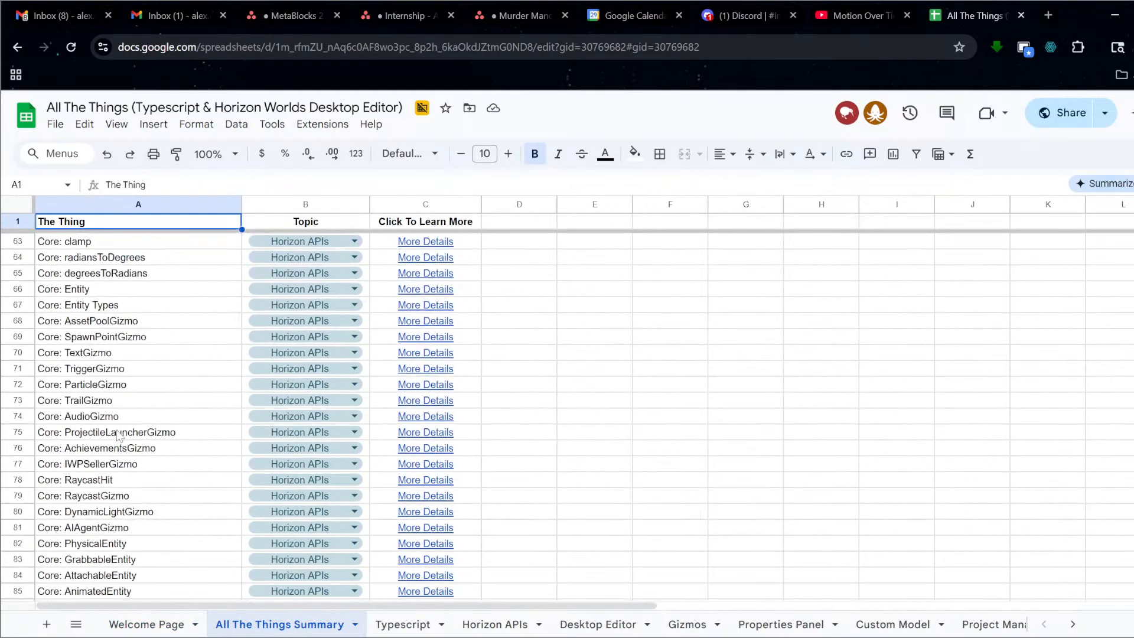
{"action": "scroll", "coordinate": [118, 447], "scroll_direction": "down", "scroll_amount": 20}
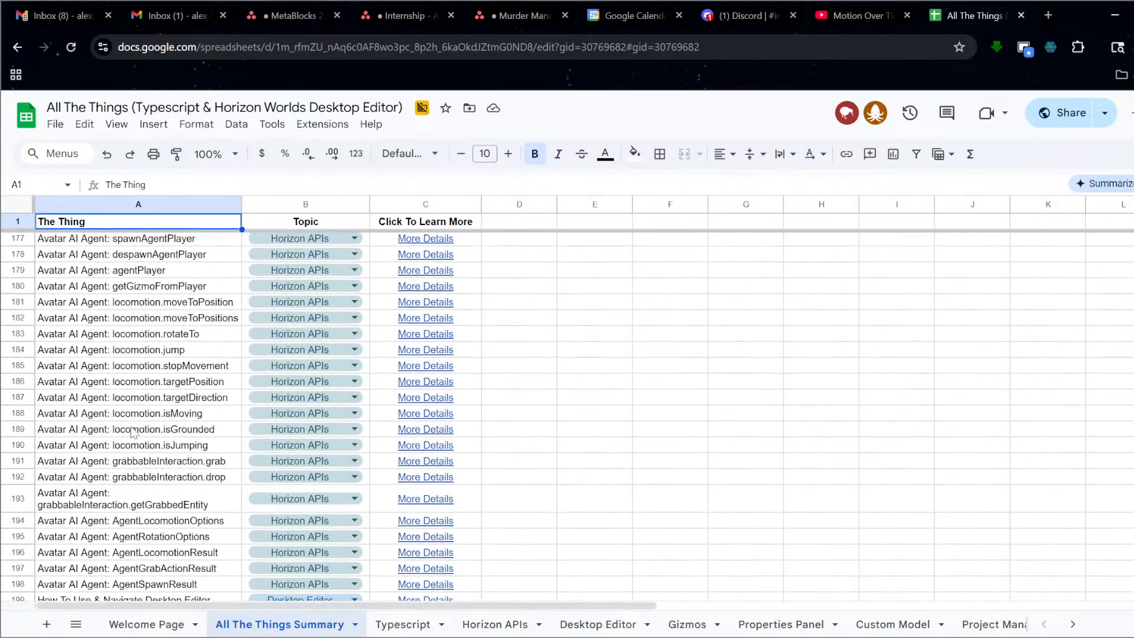
{"action": "scroll", "coordinate": [133, 430], "scroll_direction": "down", "scroll_amount": 7}
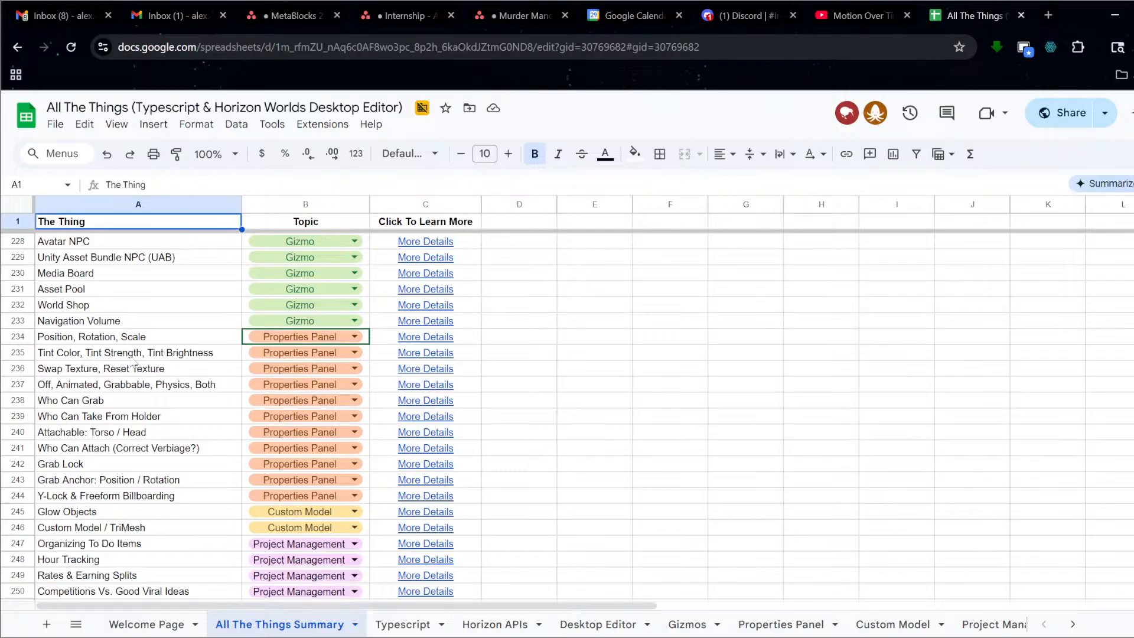
{"action": "left_click", "coordinate": [124, 356]}
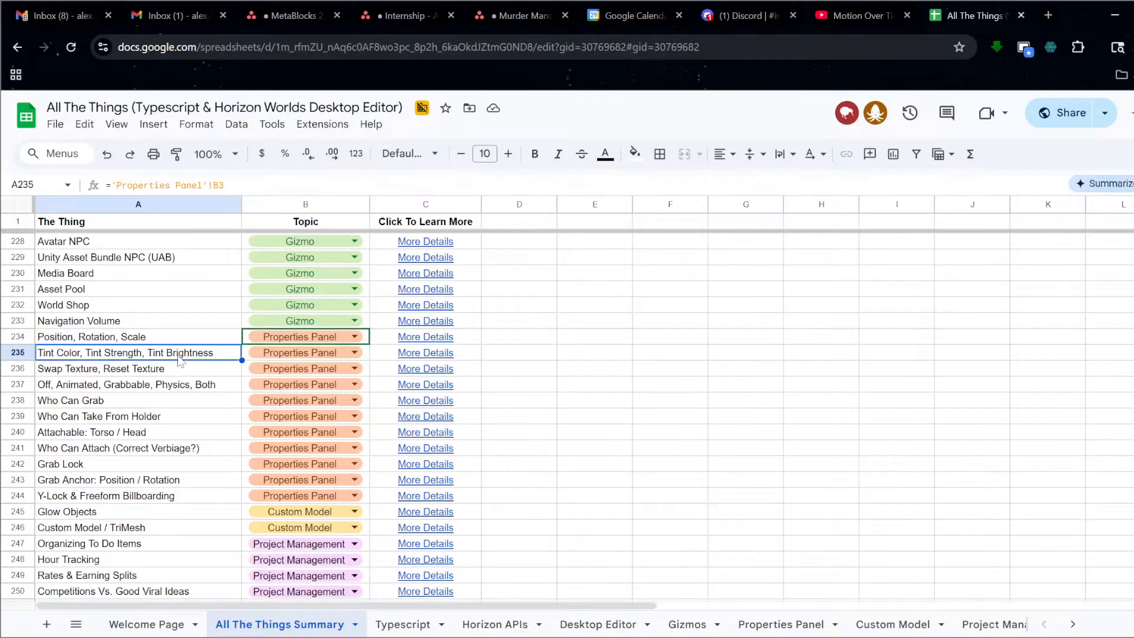
Follow the Tint Color entry's More Details link to the Properties Panel sheet and select E3.
{"action": "left_click", "coordinate": [418, 356]}
{"action": "left_click", "coordinate": [440, 378]}
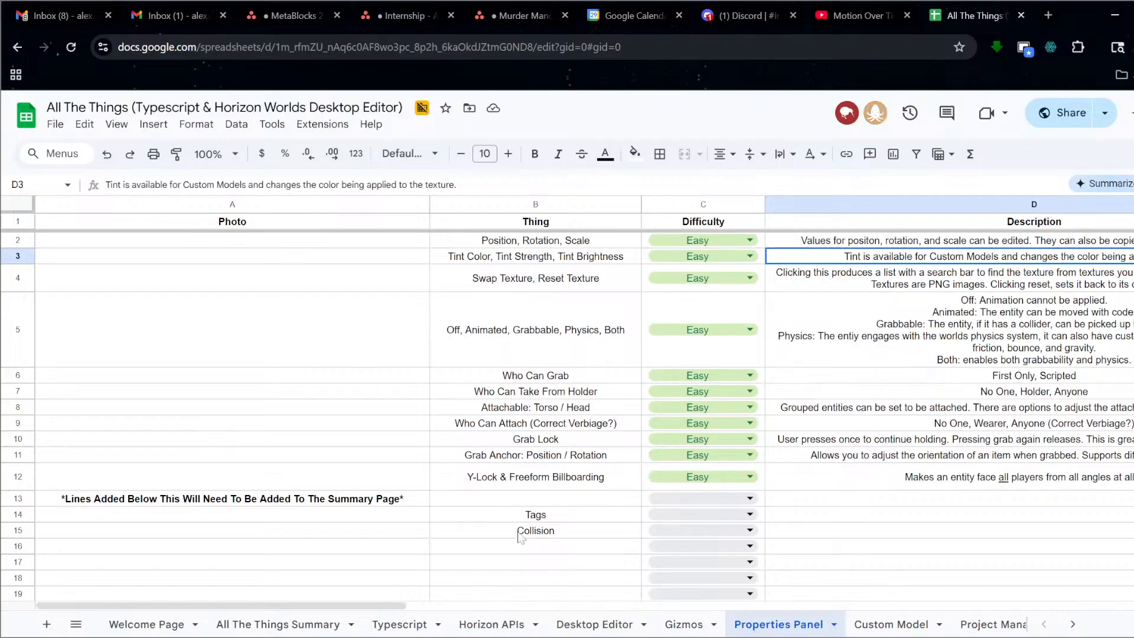
{"action": "left_click_drag", "start_coordinate": [347, 599], "coordinate": [473, 598]}
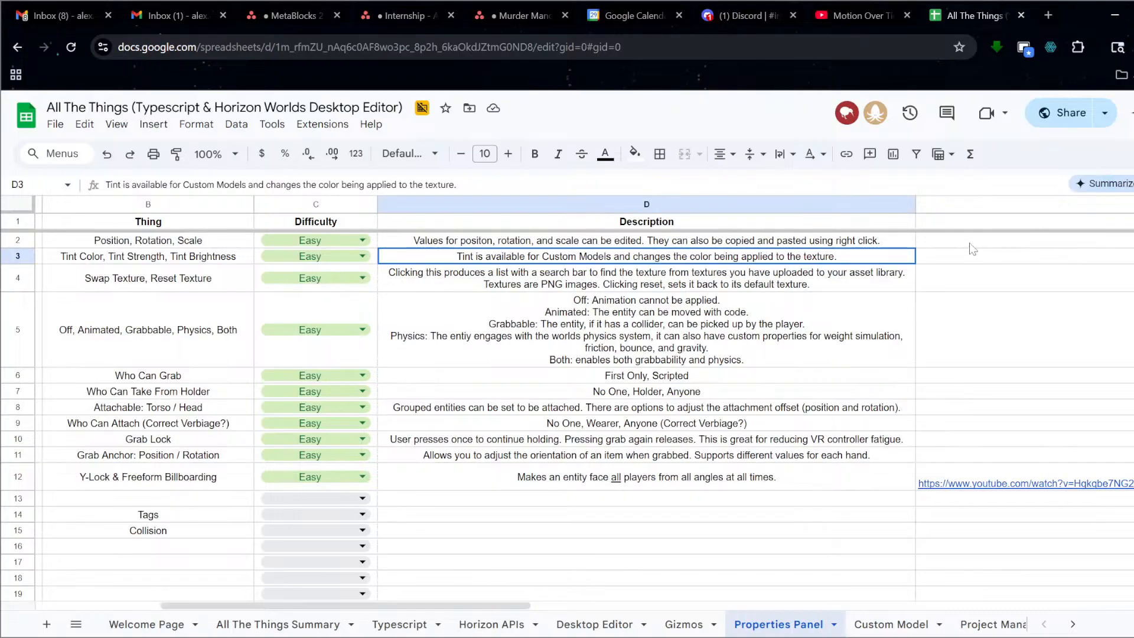
{"action": "left_click", "coordinate": [960, 261]}
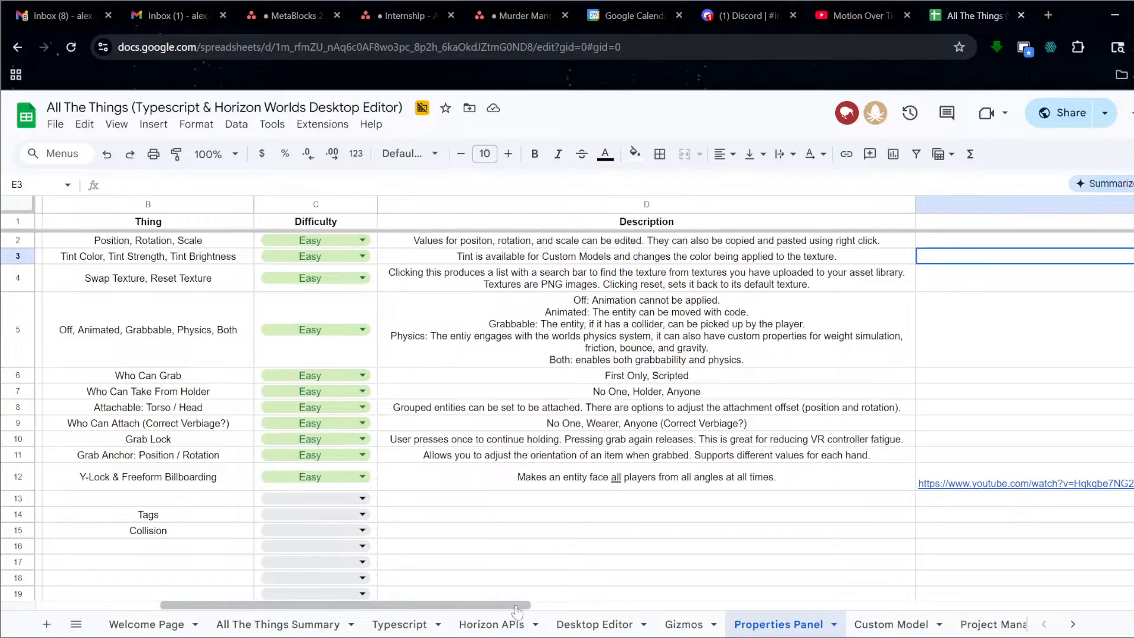
{"action": "left_click_drag", "start_coordinate": [519, 604], "coordinate": [168, 604]}
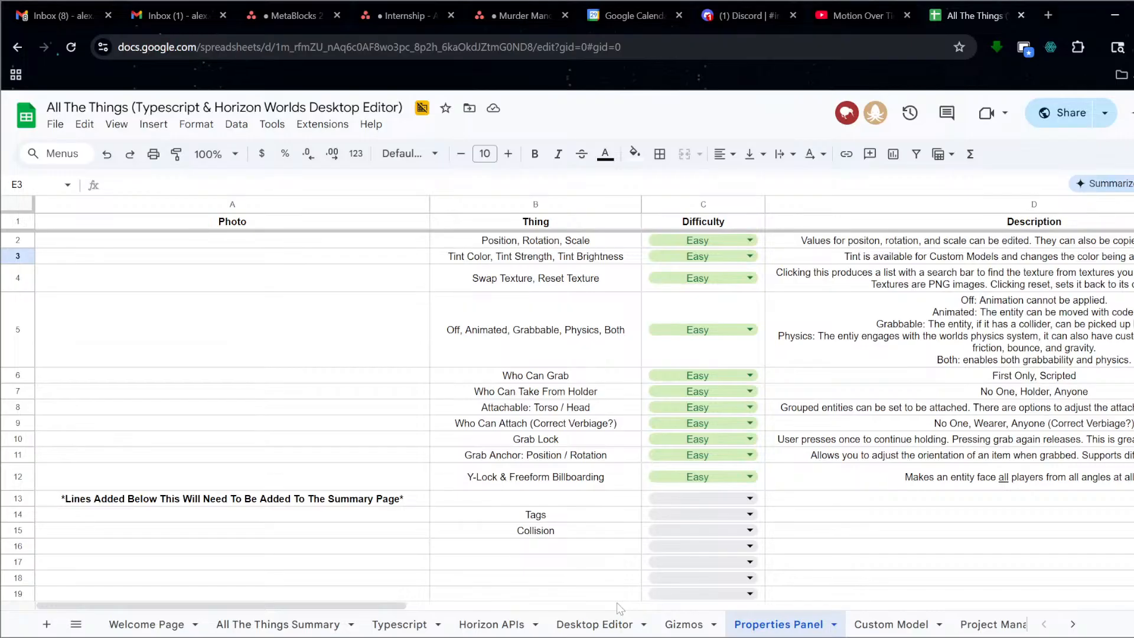
Start a comment on cell E3 in the Learn More column, then cancel it.
{"action": "scroll", "coordinate": [391, 606], "scroll_direction": "right", "scroll_amount": 5}
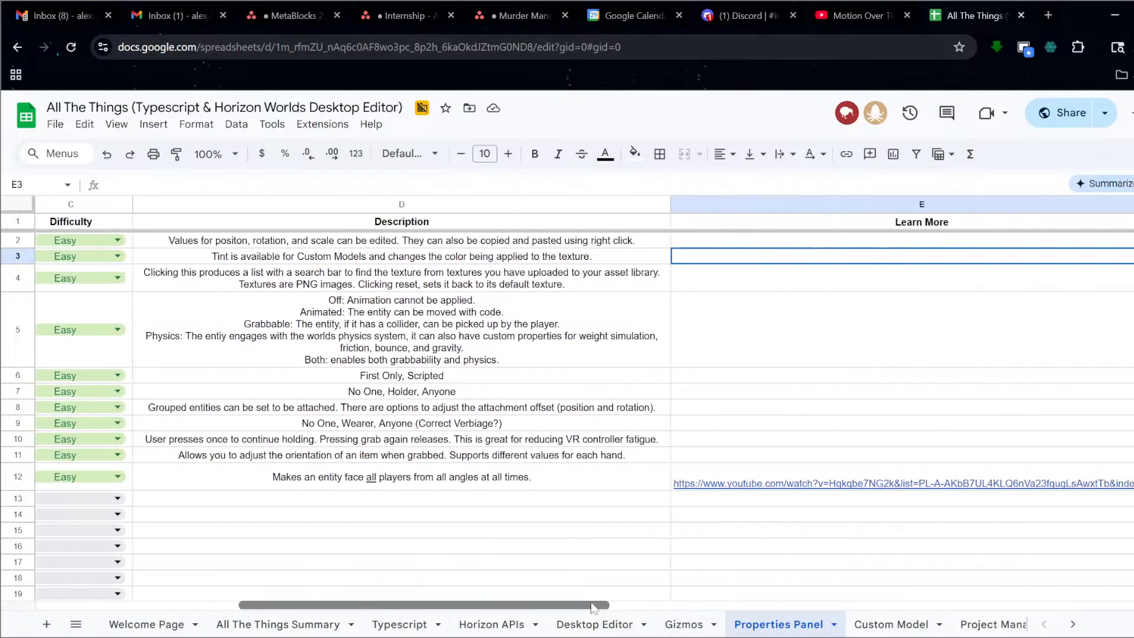
{"action": "right_click", "coordinate": [708, 257]}
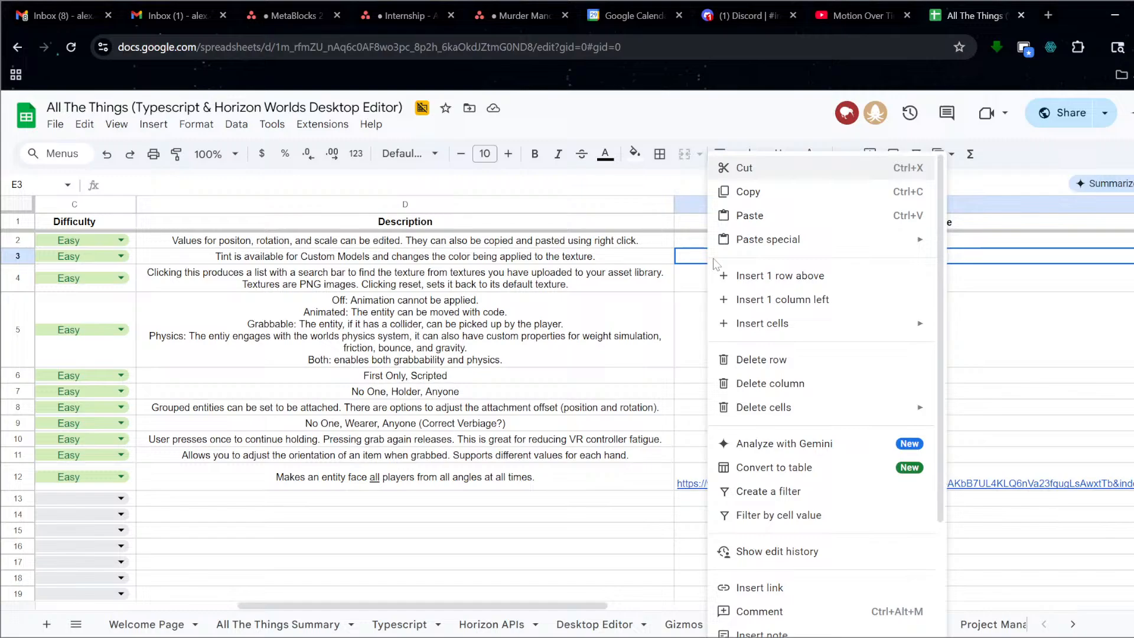
{"action": "left_click", "coordinate": [804, 614]}
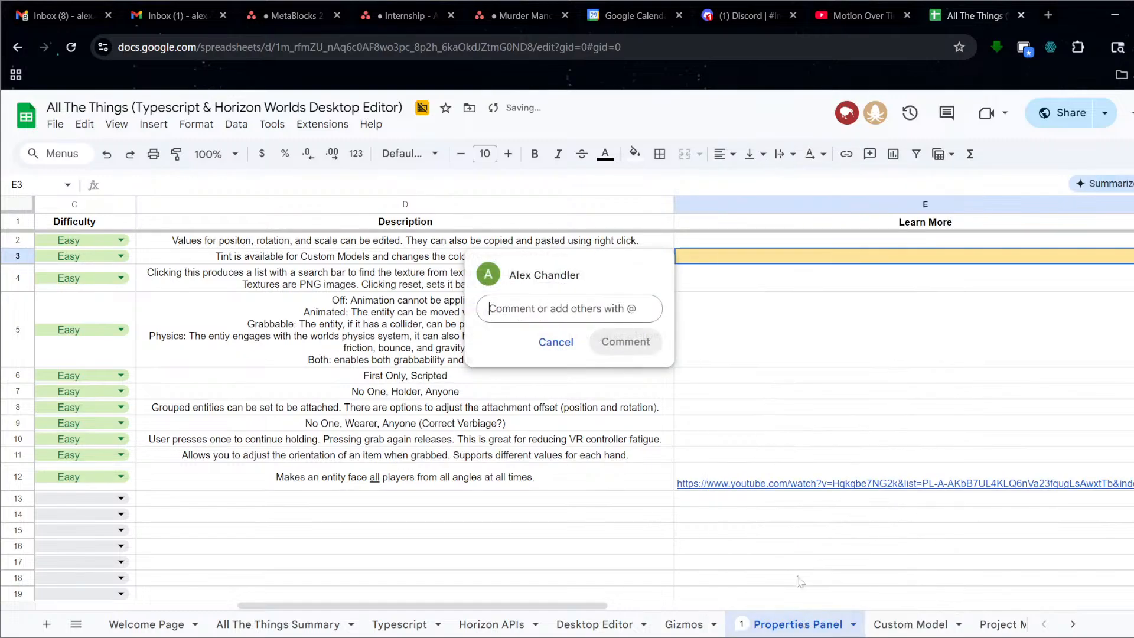
{"action": "left_click", "coordinate": [554, 343]}
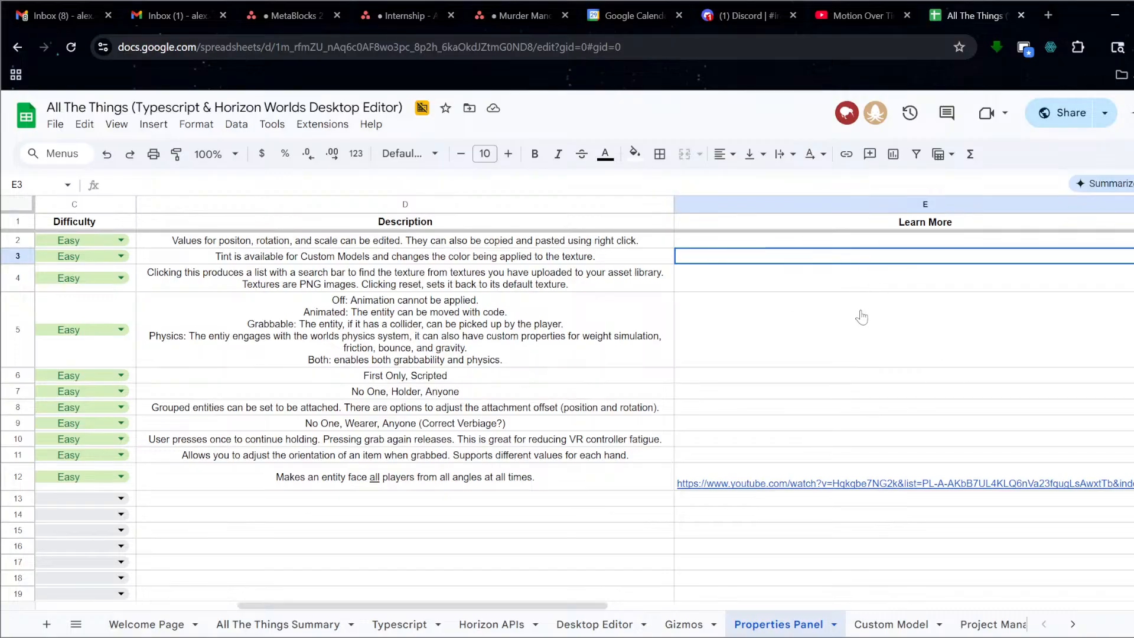
{"action": "mouse_move", "coordinate": [893, 484]}
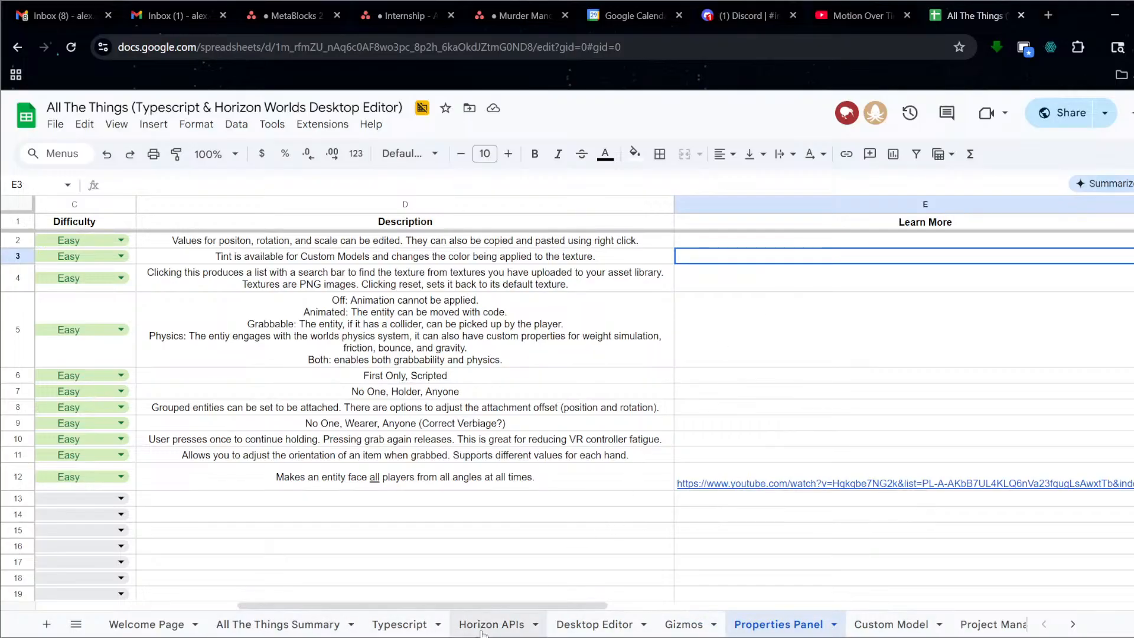
Return to the All The Things Summary sheet and scroll to the Core: Player entries around rows 86–109.
{"action": "left_click", "coordinate": [308, 626]}
{"action": "scroll", "coordinate": [340, 505], "scroll_direction": "up", "scroll_amount": 10}
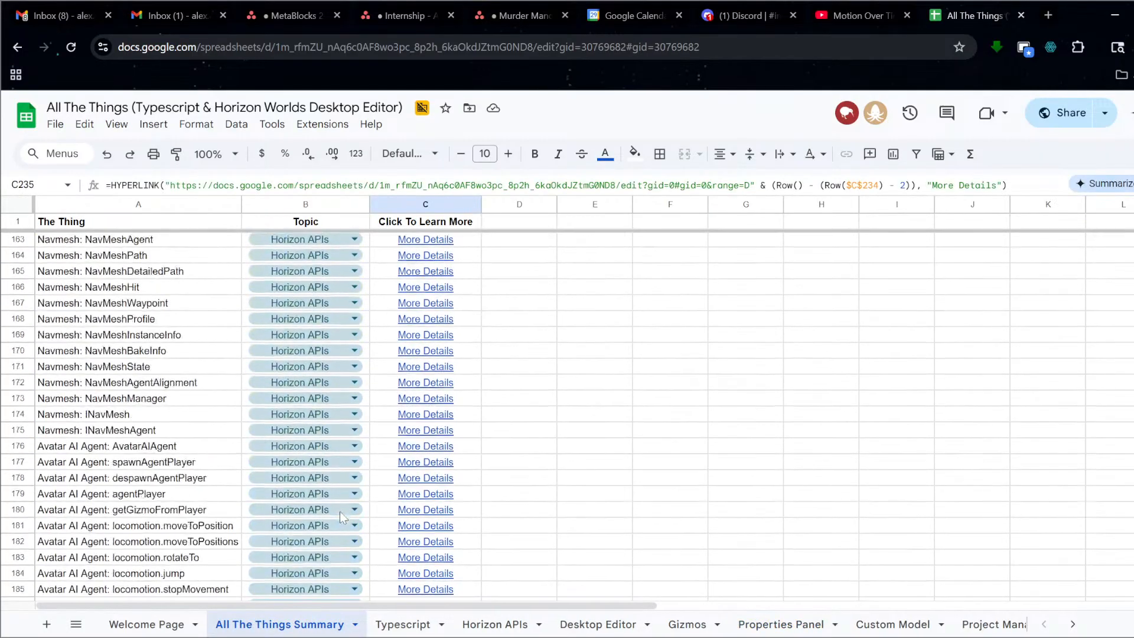
{"action": "scroll", "coordinate": [328, 401], "scroll_direction": "up", "scroll_amount": 2}
{"action": "scroll", "coordinate": [329, 400], "scroll_direction": "up", "scroll_amount": 20}
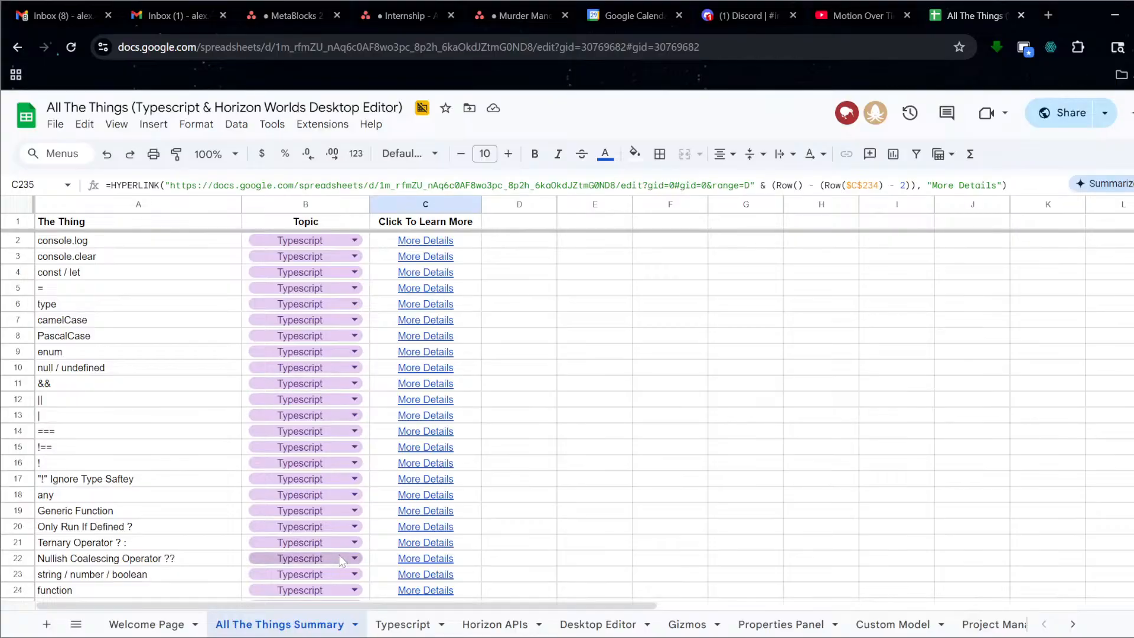
{"action": "mouse_move", "coordinate": [425, 558]}
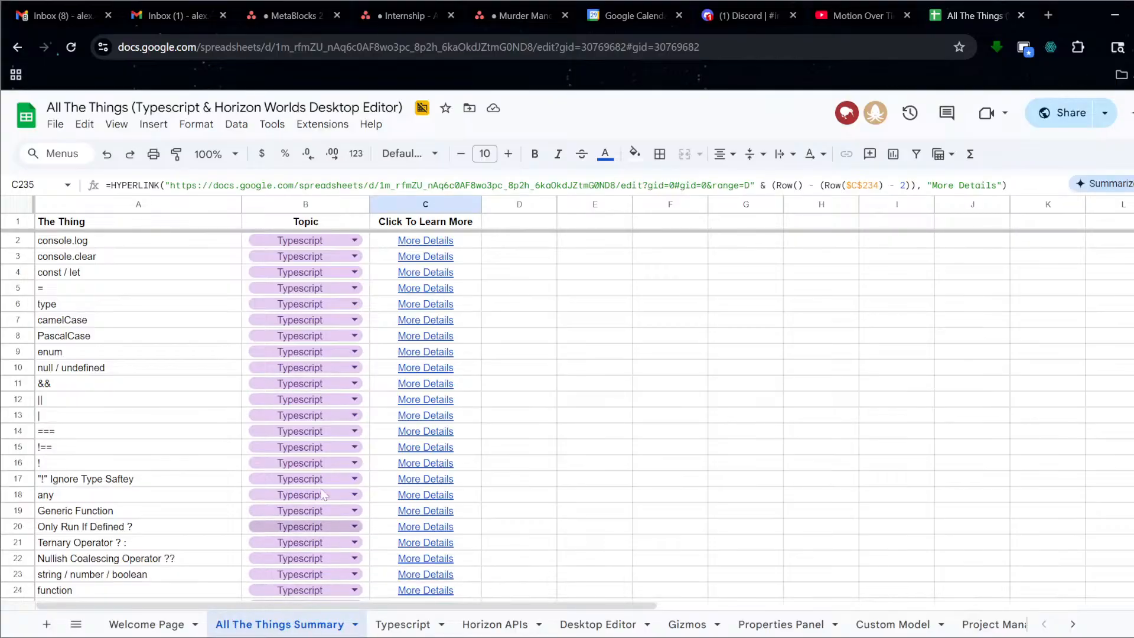
{"action": "mouse_move", "coordinate": [414, 407]}
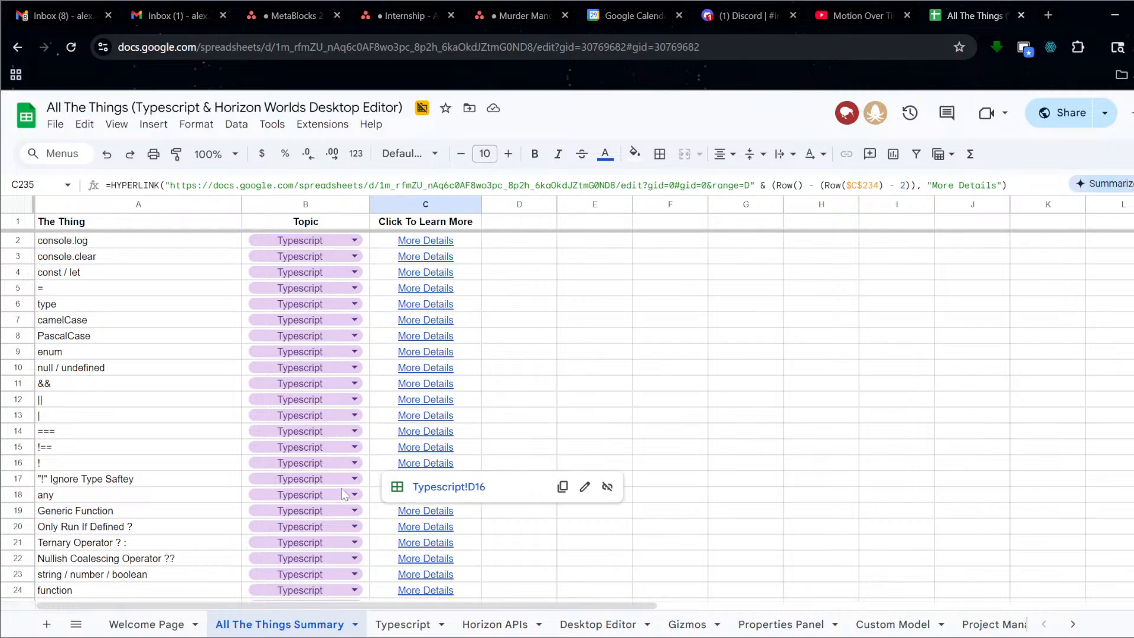
{"action": "scroll", "coordinate": [328, 512], "scroll_direction": "down", "scroll_amount": 10}
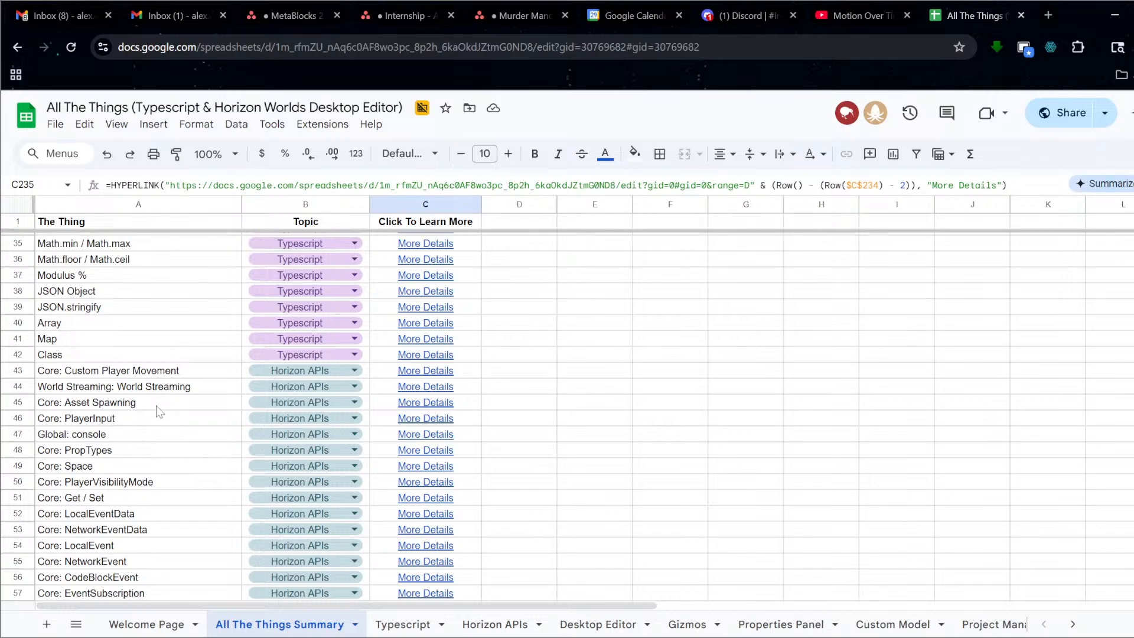
{"action": "scroll", "coordinate": [143, 419], "scroll_direction": "down", "scroll_amount": 3}
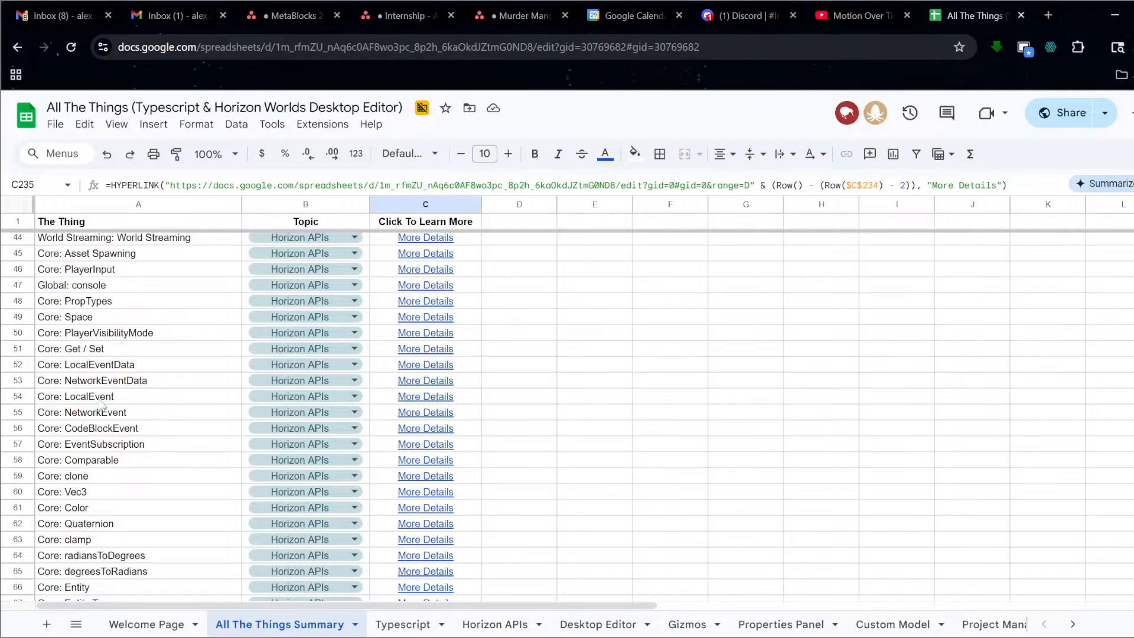
{"action": "scroll", "coordinate": [118, 400], "scroll_direction": "down", "scroll_amount": 3}
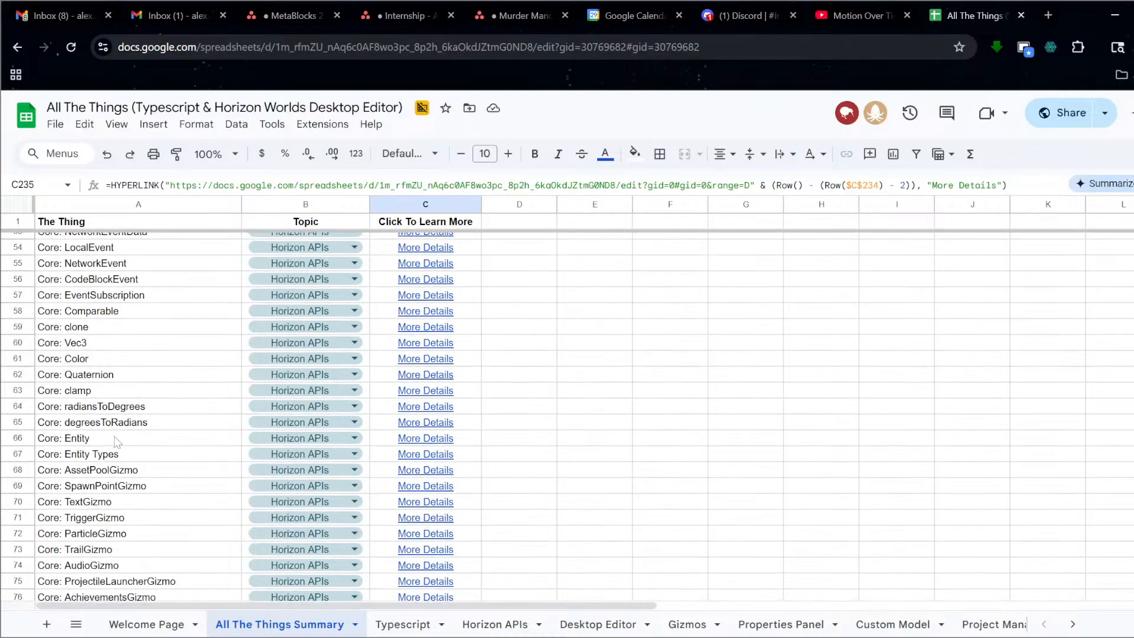
{"action": "scroll", "coordinate": [125, 438], "scroll_direction": "down", "scroll_amount": 3}
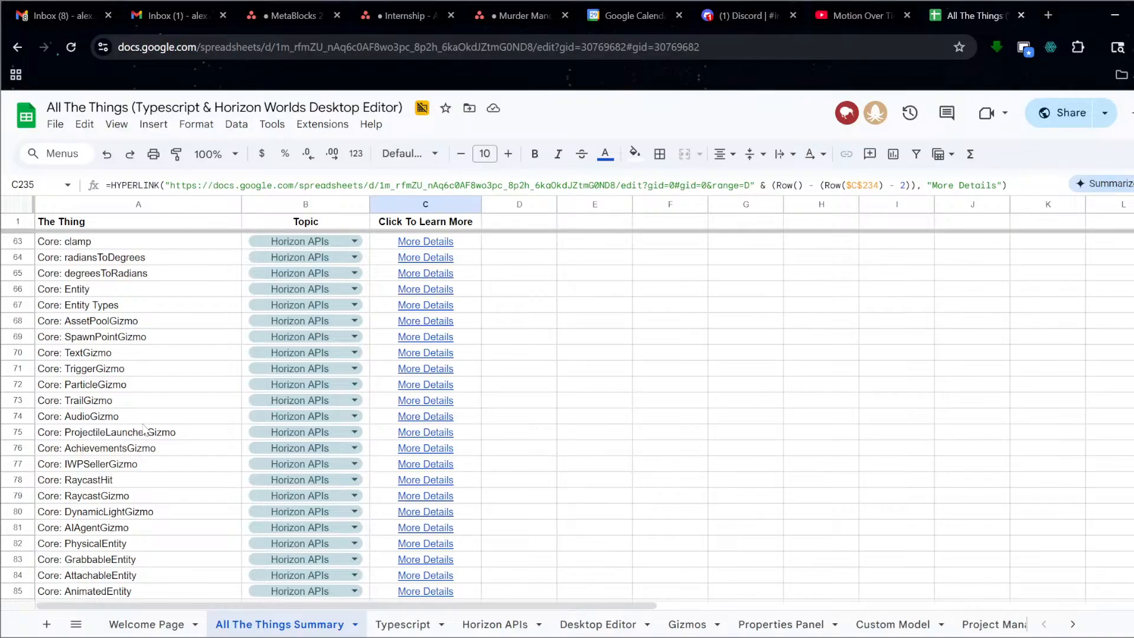
{"action": "scroll", "coordinate": [142, 427], "scroll_direction": "down", "scroll_amount": 4}
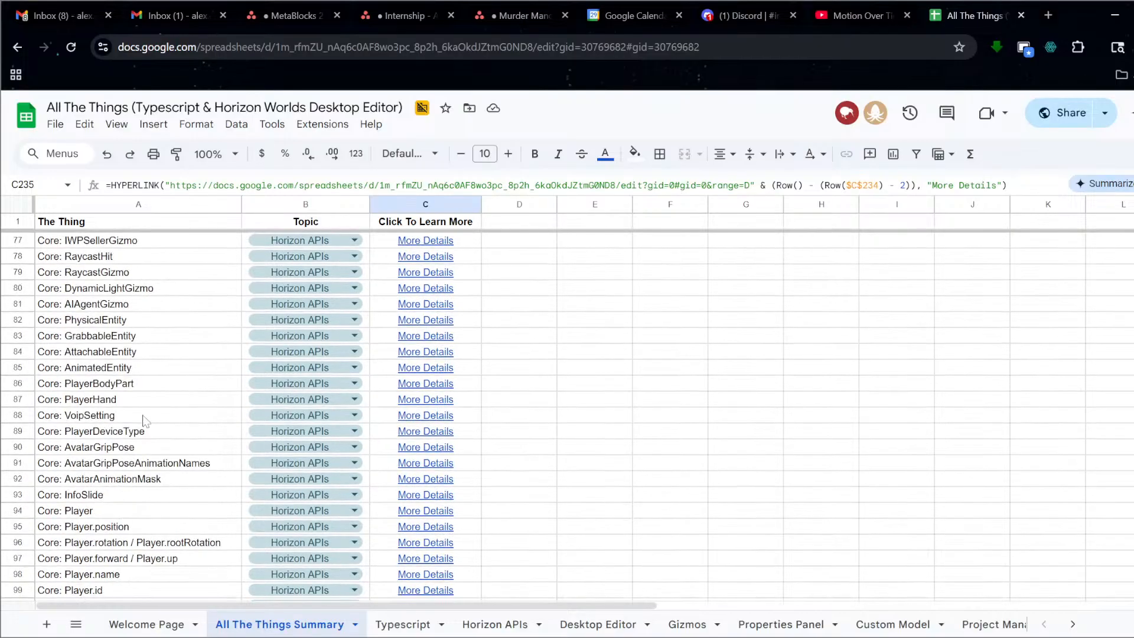
{"action": "scroll", "coordinate": [129, 410], "scroll_direction": "down", "scroll_amount": 3}
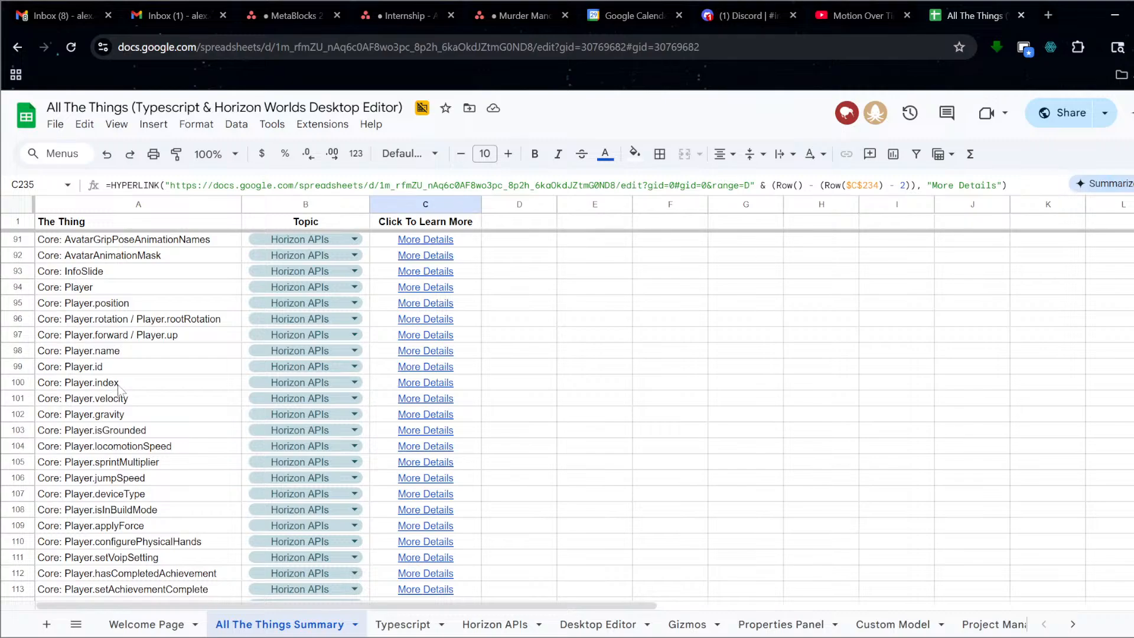
{"action": "scroll", "coordinate": [112, 381], "scroll_direction": "down", "scroll_amount": 2}
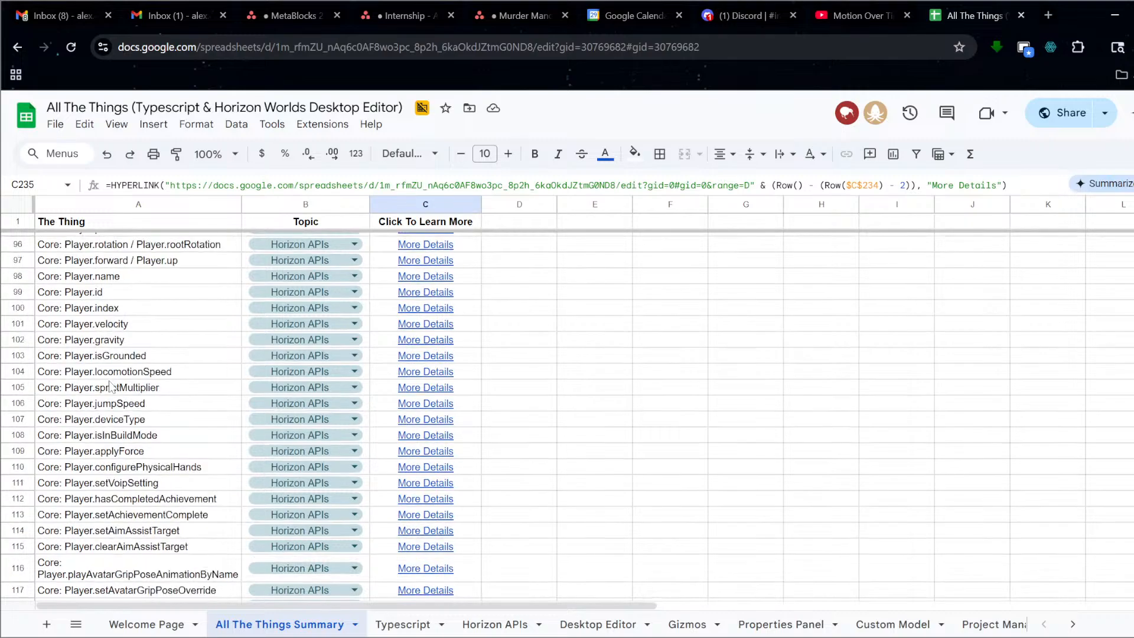
{"action": "scroll", "coordinate": [112, 383], "scroll_direction": "up", "scroll_amount": 3}
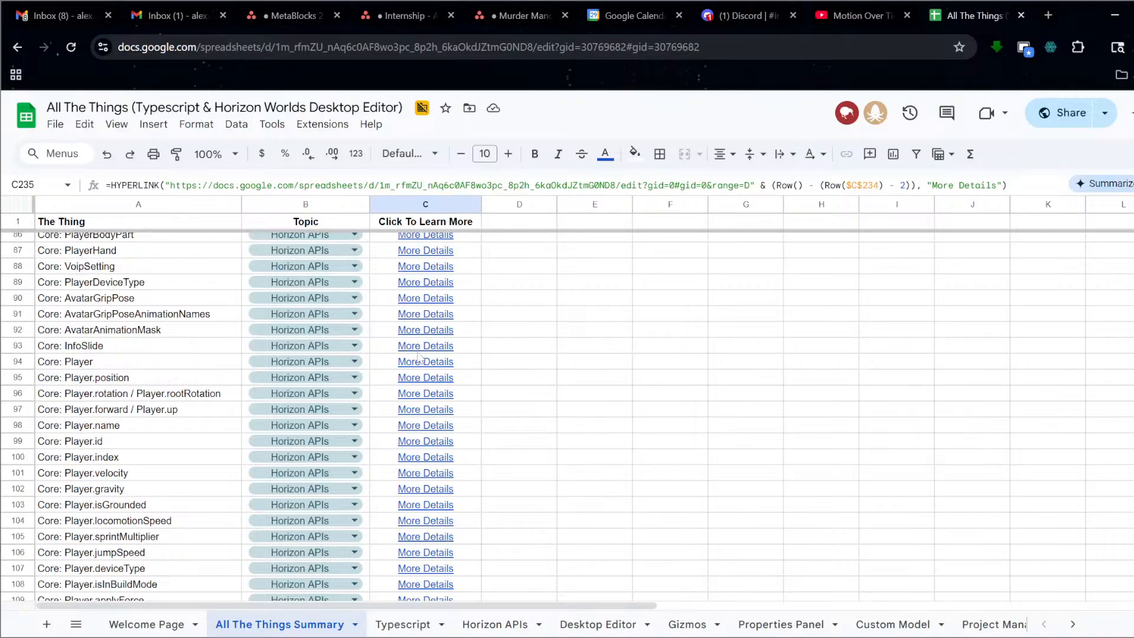
{"action": "mouse_move", "coordinate": [426, 349]}
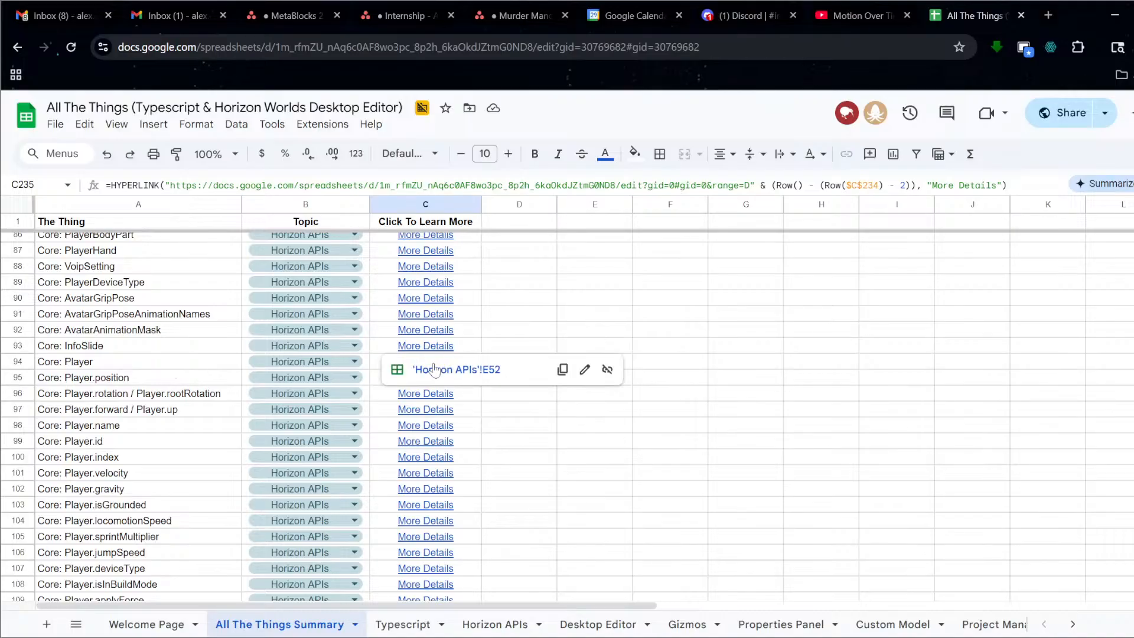
{"action": "left_click", "coordinate": [435, 348]}
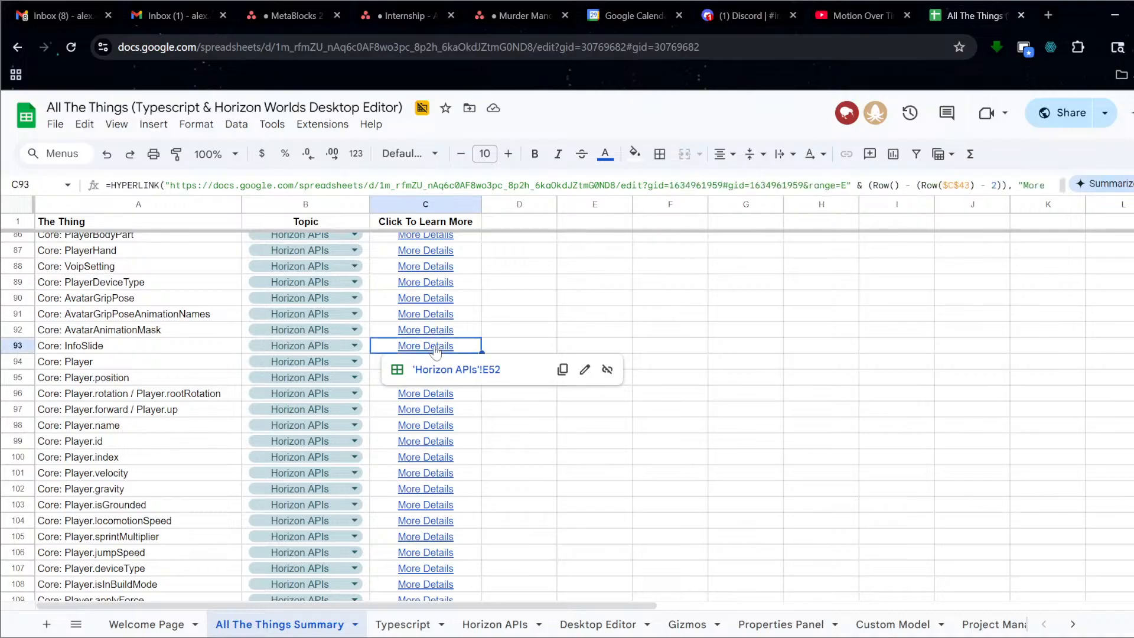
{"action": "key", "text": "Down"}
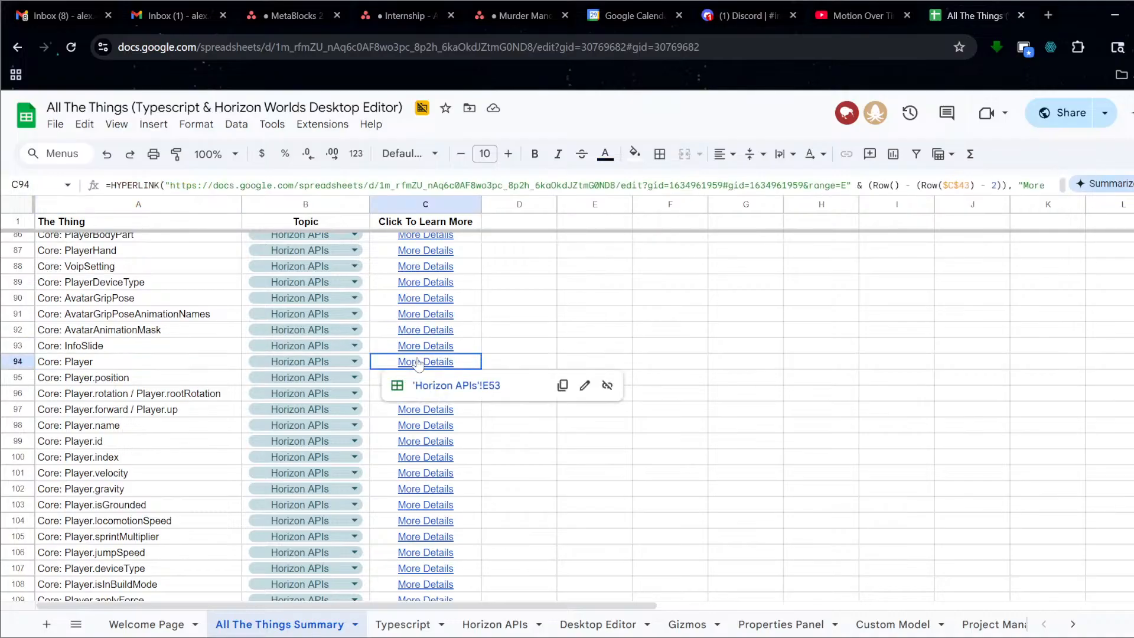
{"action": "left_click", "coordinate": [432, 387]}
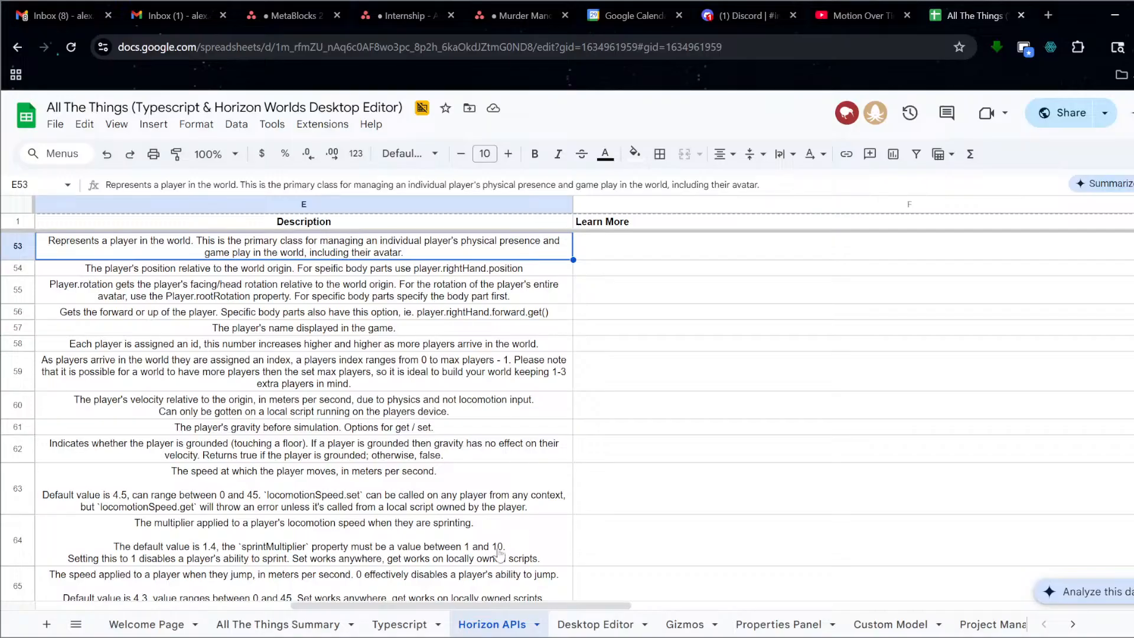
{"action": "left_click_drag", "start_coordinate": [490, 605], "coordinate": [322, 581]}
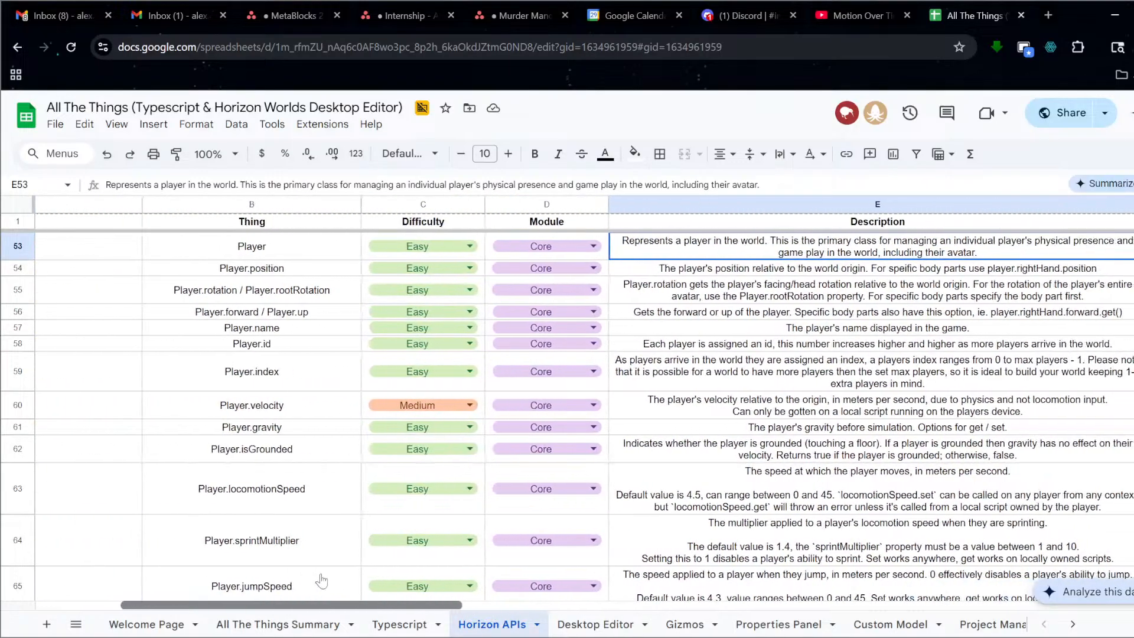
{"action": "scroll", "coordinate": [667, 330], "scroll_direction": "up", "scroll_amount": 1}
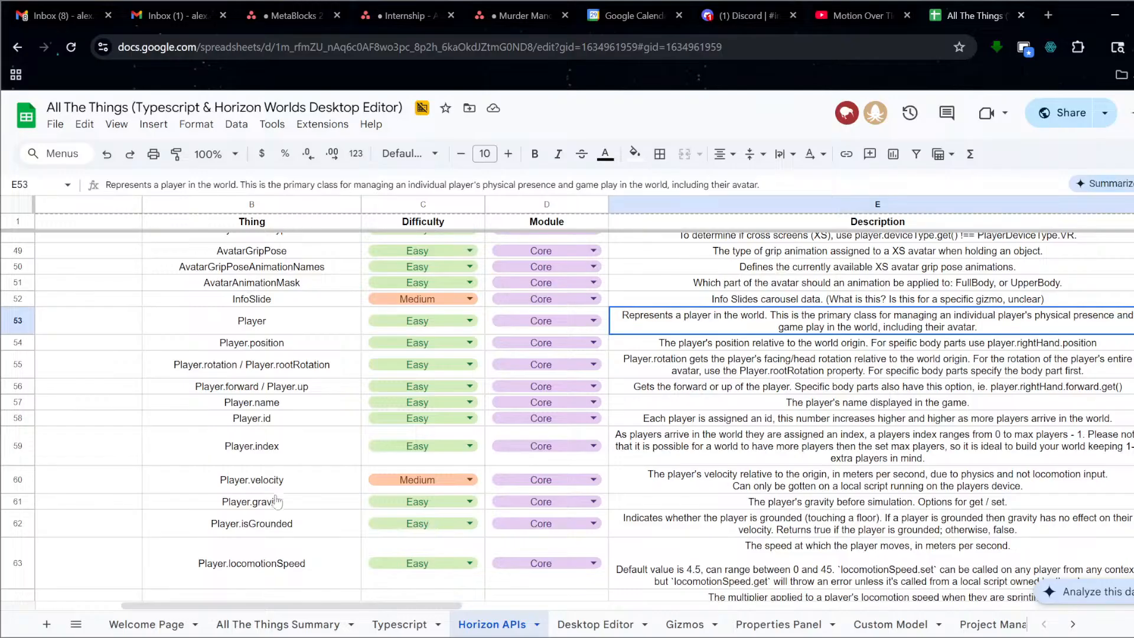
Return to the All The Things Summary sheet and scroll to the Player Persistent Variables entry at row 202.
{"action": "left_click", "coordinate": [266, 626]}
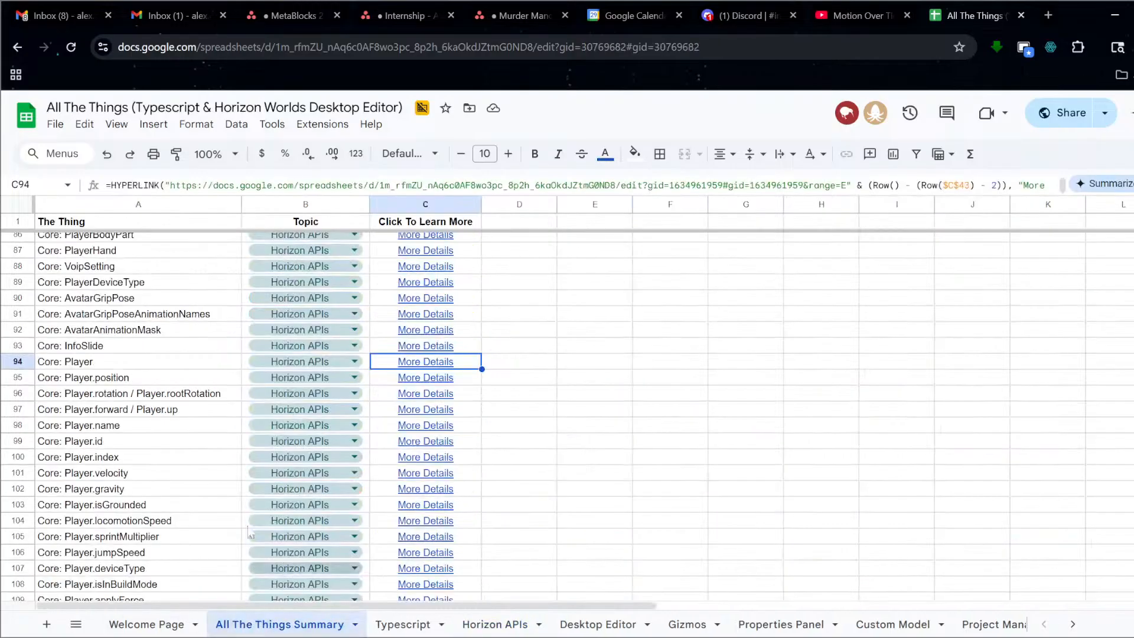
{"action": "scroll", "coordinate": [294, 426], "scroll_direction": "down", "scroll_amount": 6}
{"action": "scroll", "coordinate": [293, 426], "scroll_direction": "down", "scroll_amount": 18}
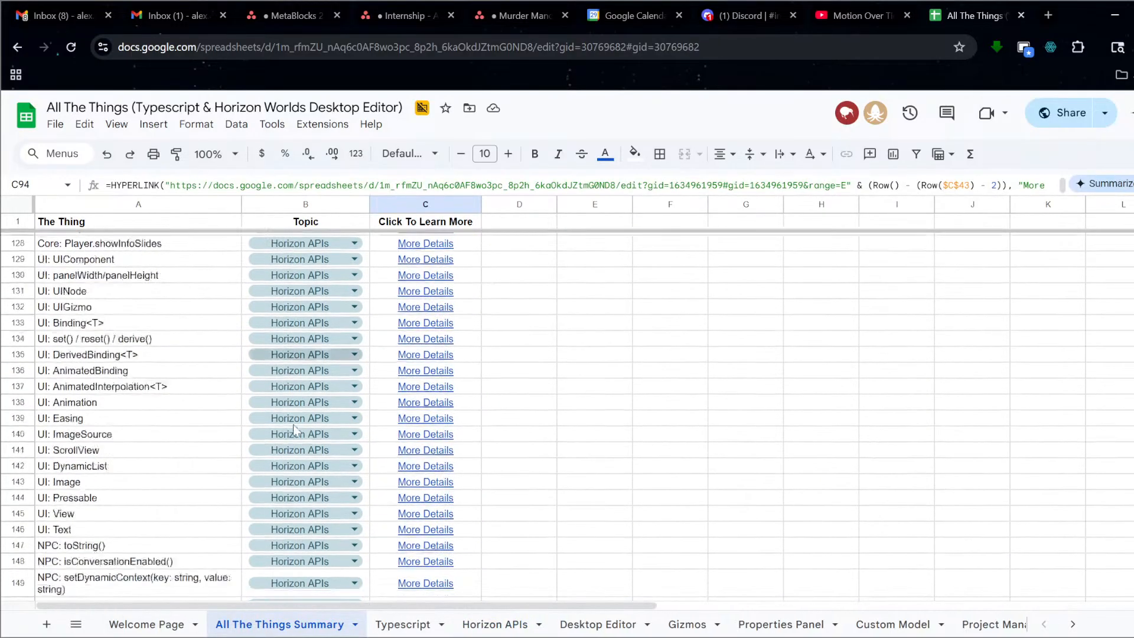
{"action": "scroll", "coordinate": [307, 430], "scroll_direction": "up", "scroll_amount": 4}
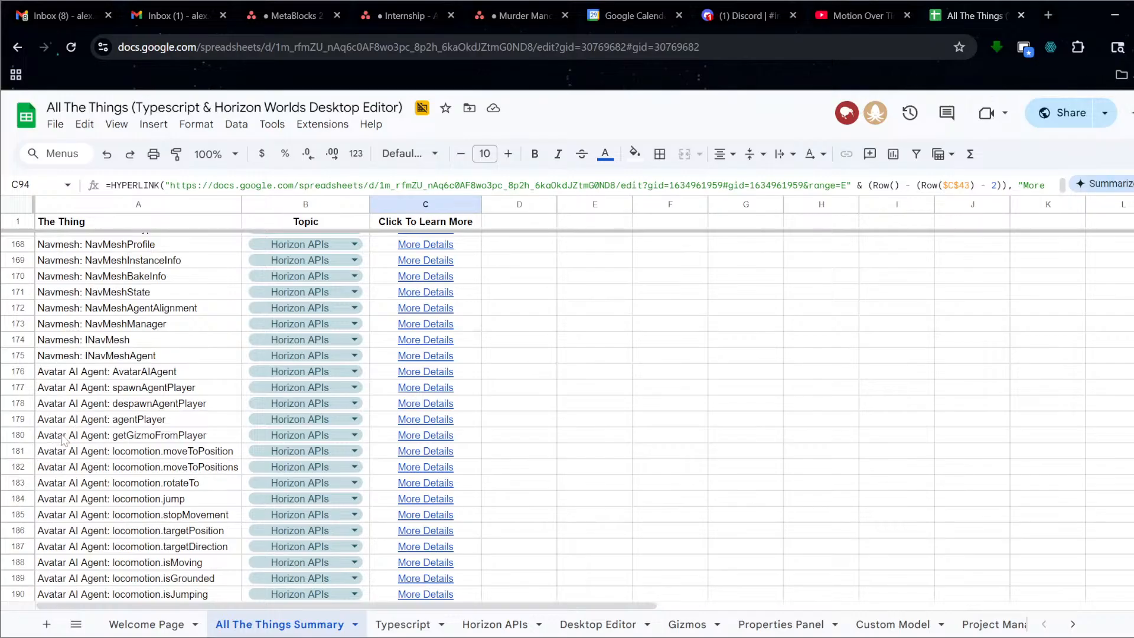
{"action": "scroll", "coordinate": [59, 443], "scroll_direction": "down", "scroll_amount": 5}
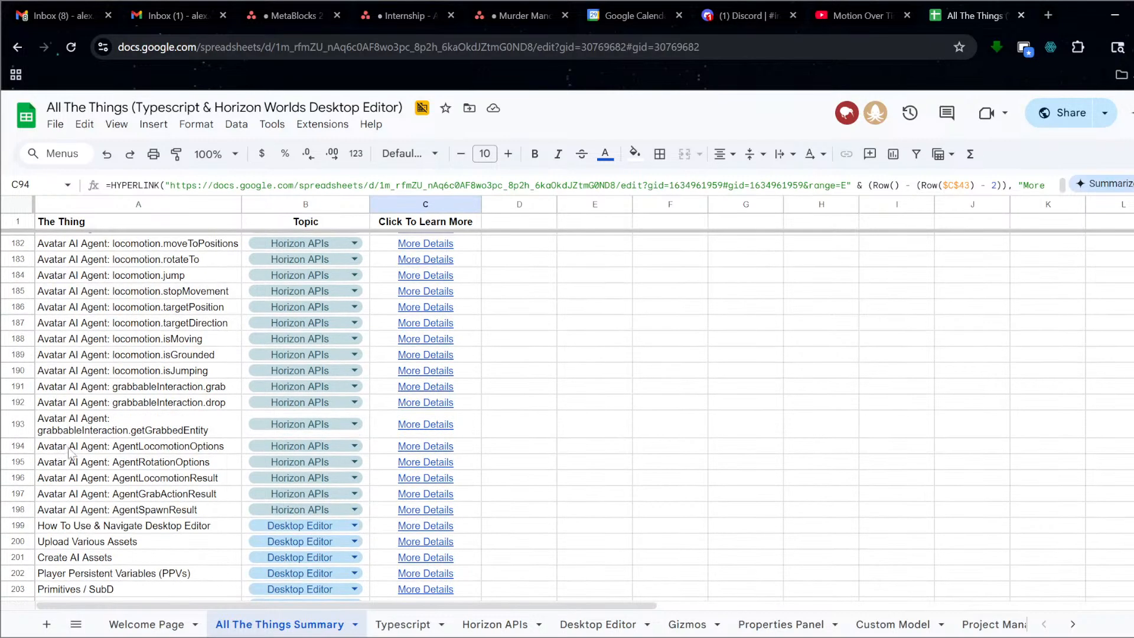
{"action": "scroll", "coordinate": [69, 453], "scroll_direction": "up", "scroll_amount": 15}
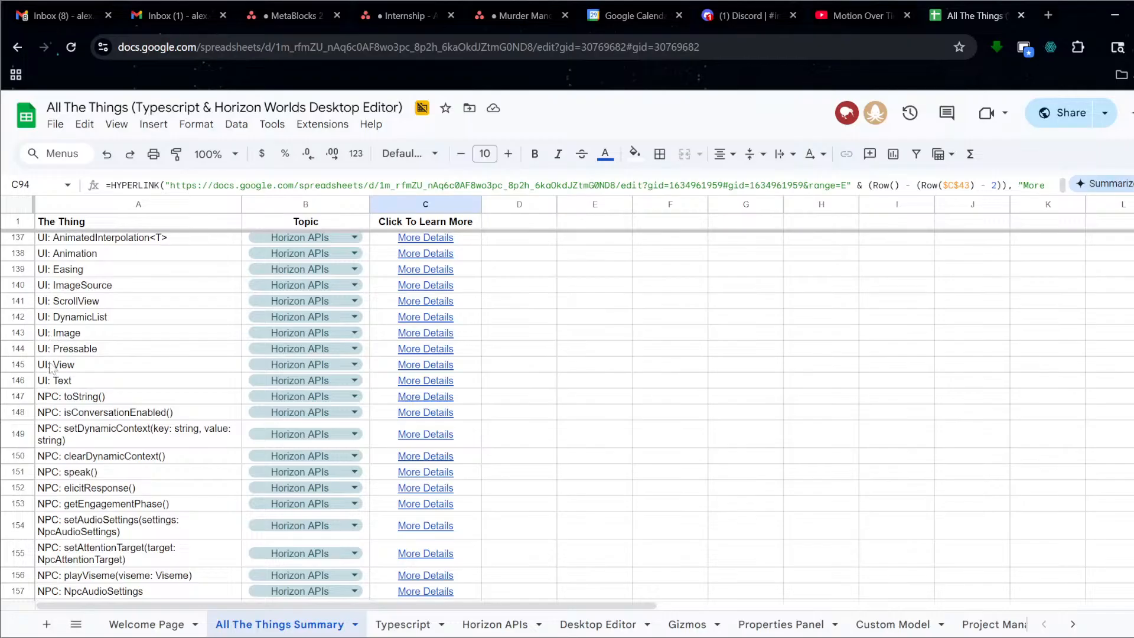
{"action": "scroll", "coordinate": [293, 346], "scroll_direction": "down", "scroll_amount": 4}
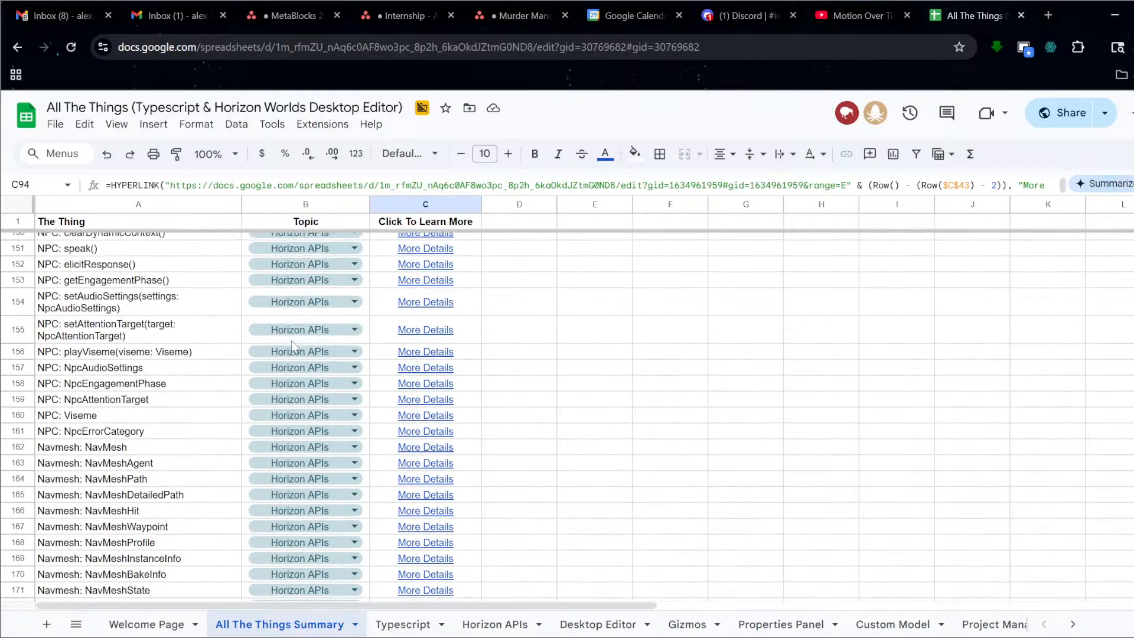
{"action": "scroll", "coordinate": [293, 341], "scroll_direction": "down", "scroll_amount": 14}
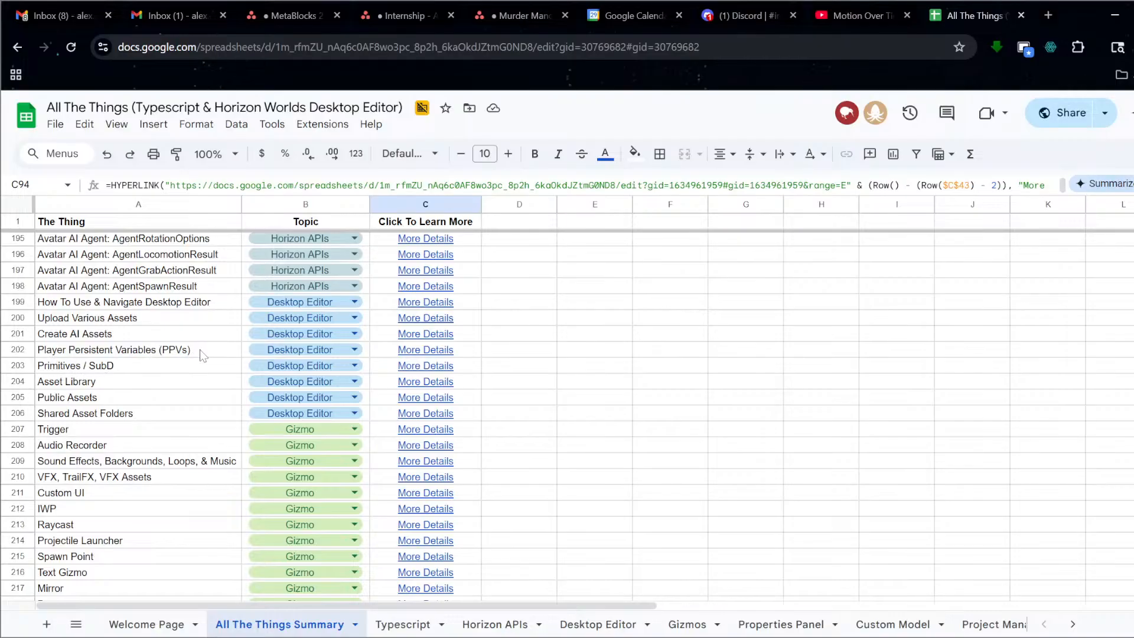
Follow its More Details link to the PPVs description in Desktop Editor D5 and start a comment.
{"action": "left_click", "coordinate": [421, 354]}
{"action": "left_click", "coordinate": [427, 374]}
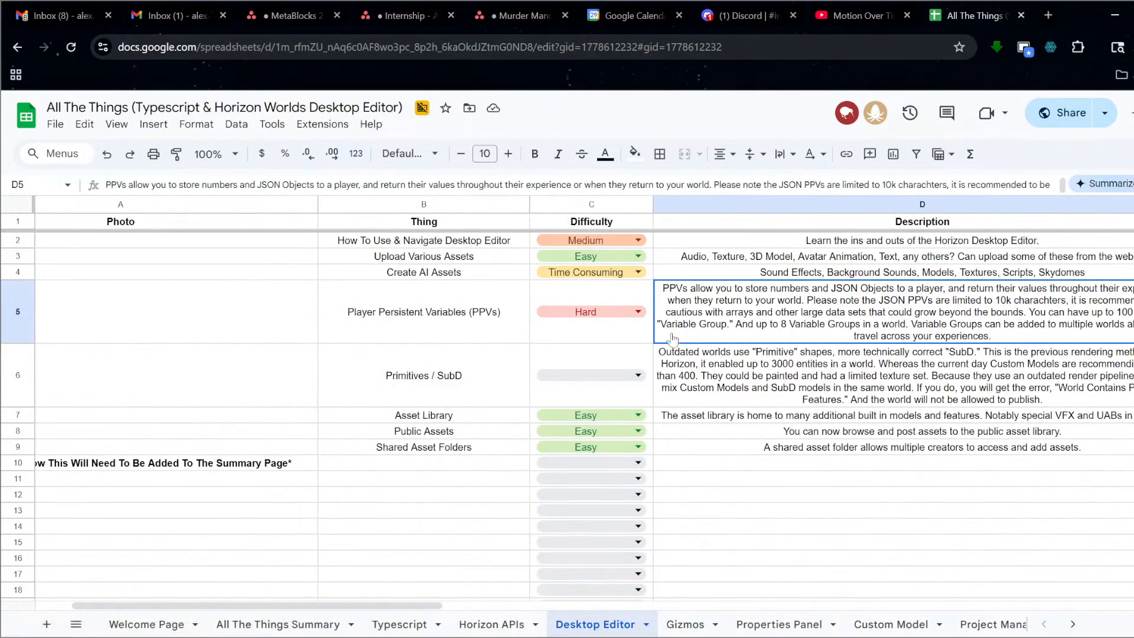
{"action": "right_click", "coordinate": [754, 309]}
{"action": "left_click", "coordinate": [821, 611]}
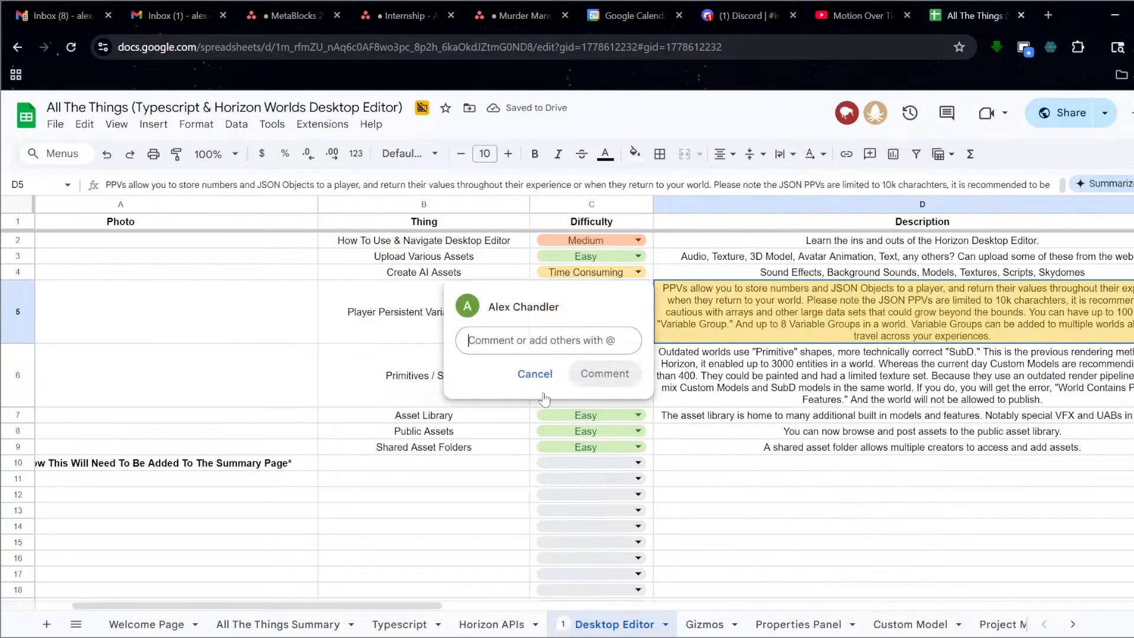
Post the comment 'PVARs (New name, wtf lol)' on the PPVs description and close the popup.
{"action": "type", "text": "P"}
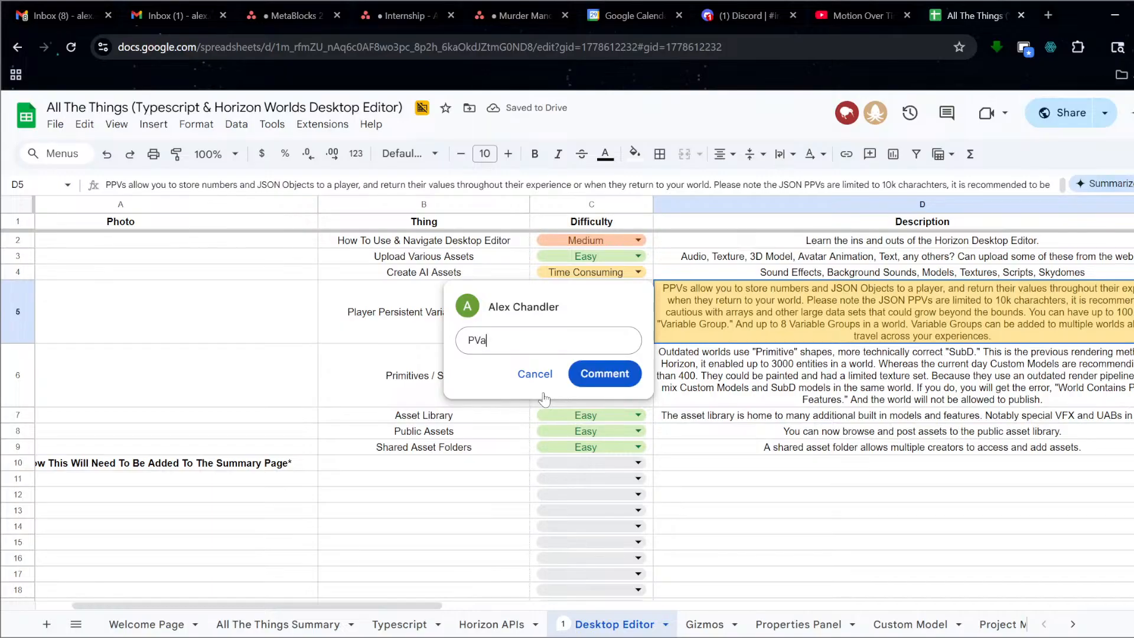
{"action": "type", "text": "VARs (New name, wtf lol"}
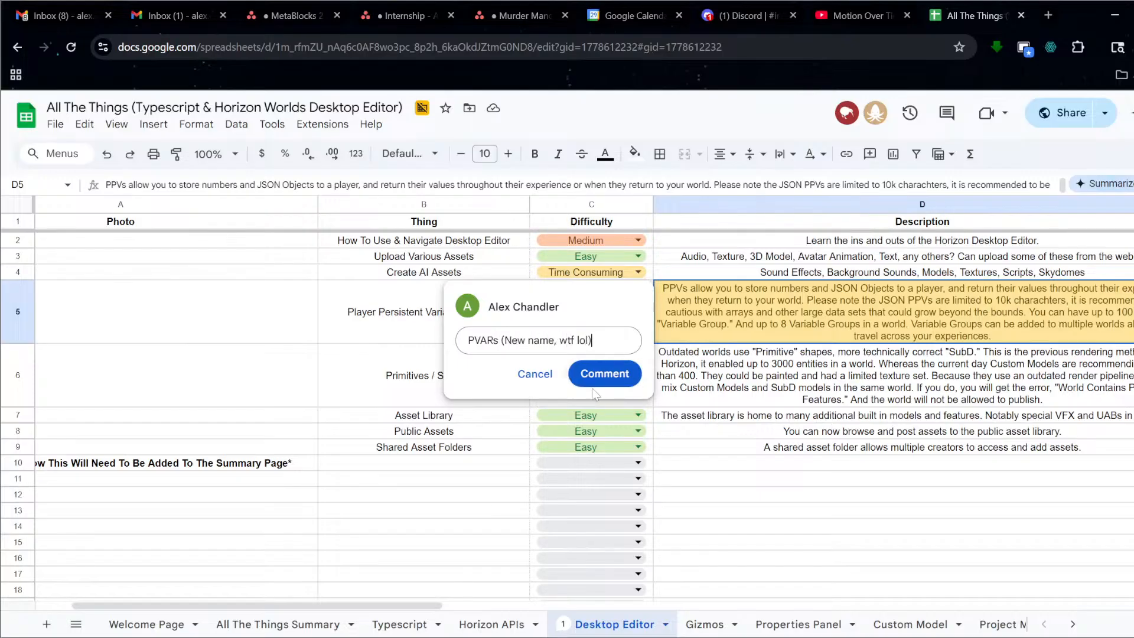
{"action": "left_click", "coordinate": [605, 373]}
{"action": "left_click", "coordinate": [774, 491]}
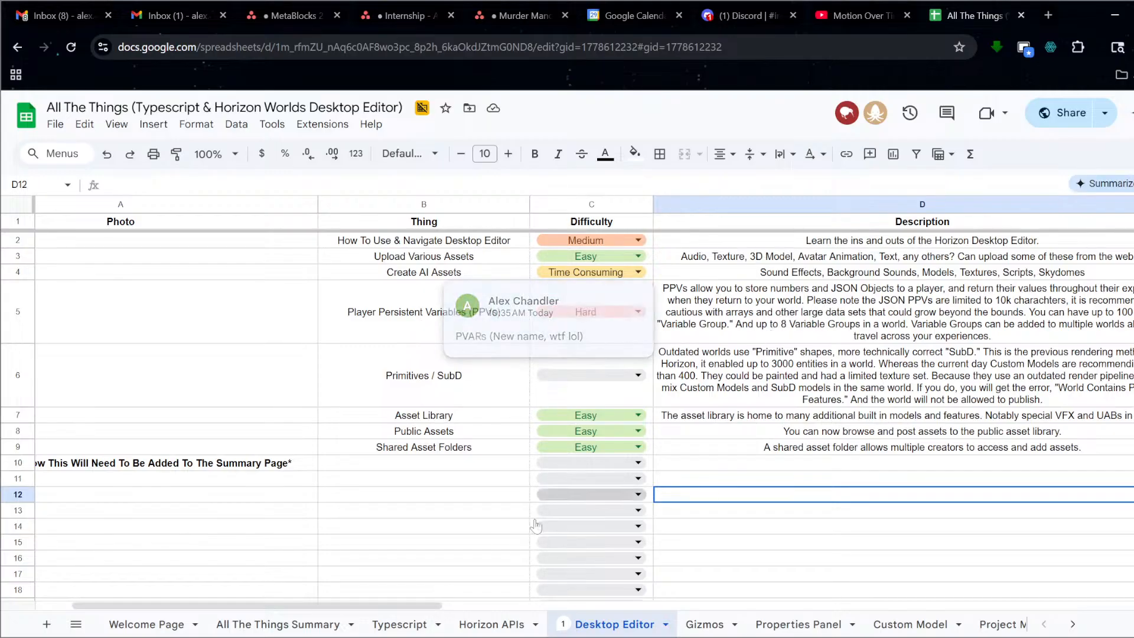
Return to the All The Things Summary sheet and scroll to rows 237–259.
{"action": "left_click", "coordinate": [269, 631]}
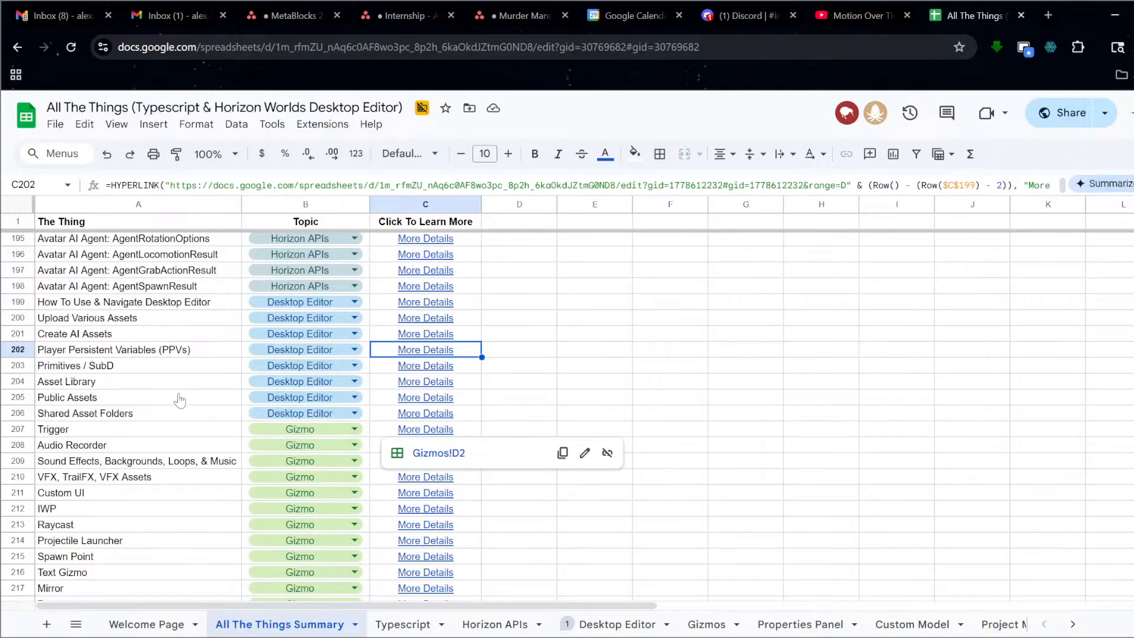
{"action": "scroll", "coordinate": [180, 401], "scroll_direction": "down", "scroll_amount": 2}
{"action": "scroll", "coordinate": [204, 387], "scroll_direction": "down", "scroll_amount": 5}
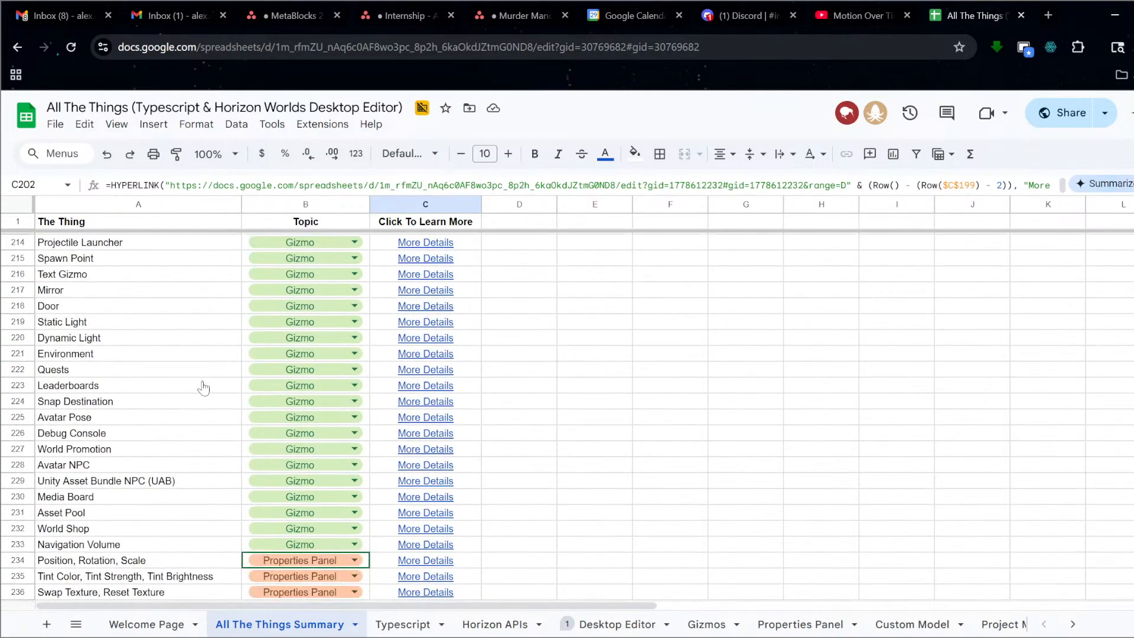
{"action": "scroll", "coordinate": [204, 388], "scroll_direction": "up", "scroll_amount": 5}
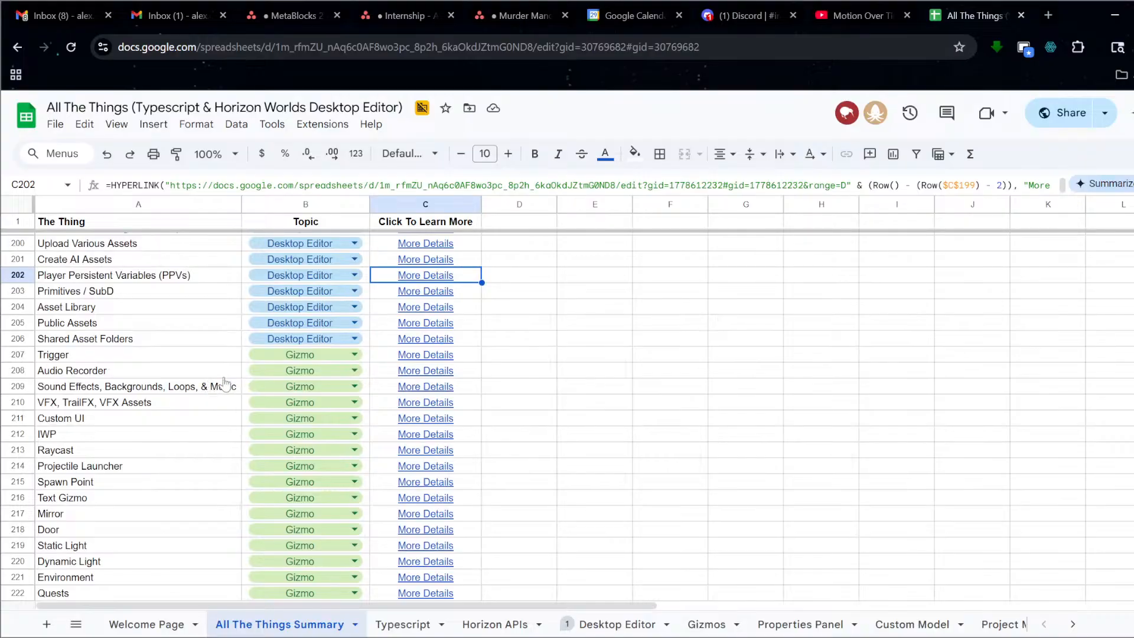
{"action": "scroll", "coordinate": [225, 385], "scroll_direction": "down", "scroll_amount": 5}
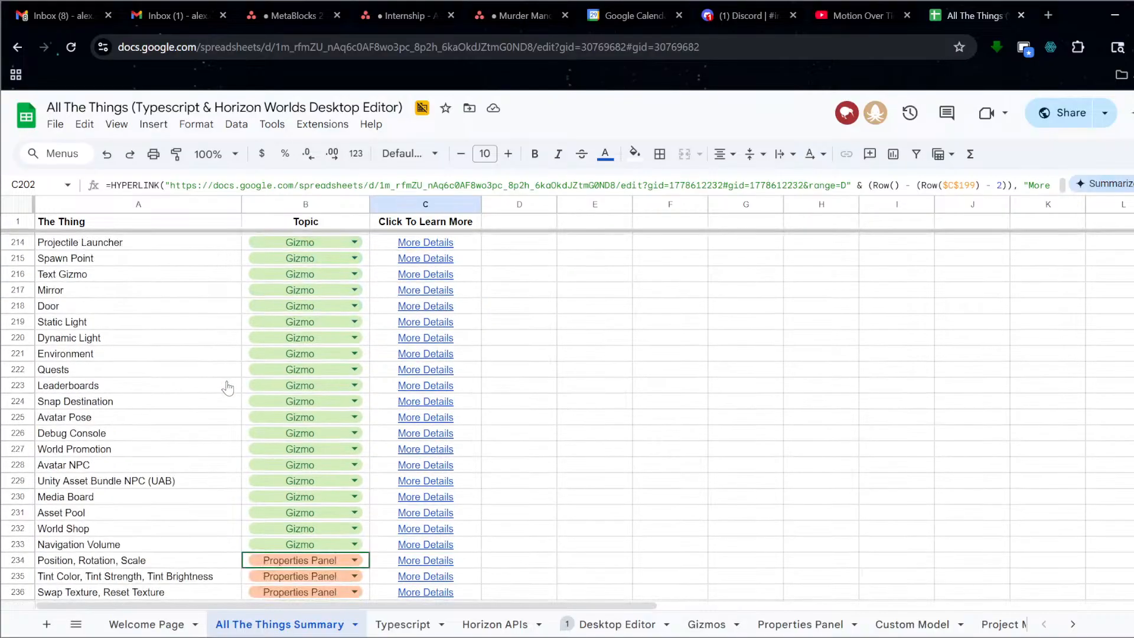
{"action": "scroll", "coordinate": [212, 505], "scroll_direction": "down", "scroll_amount": 5}
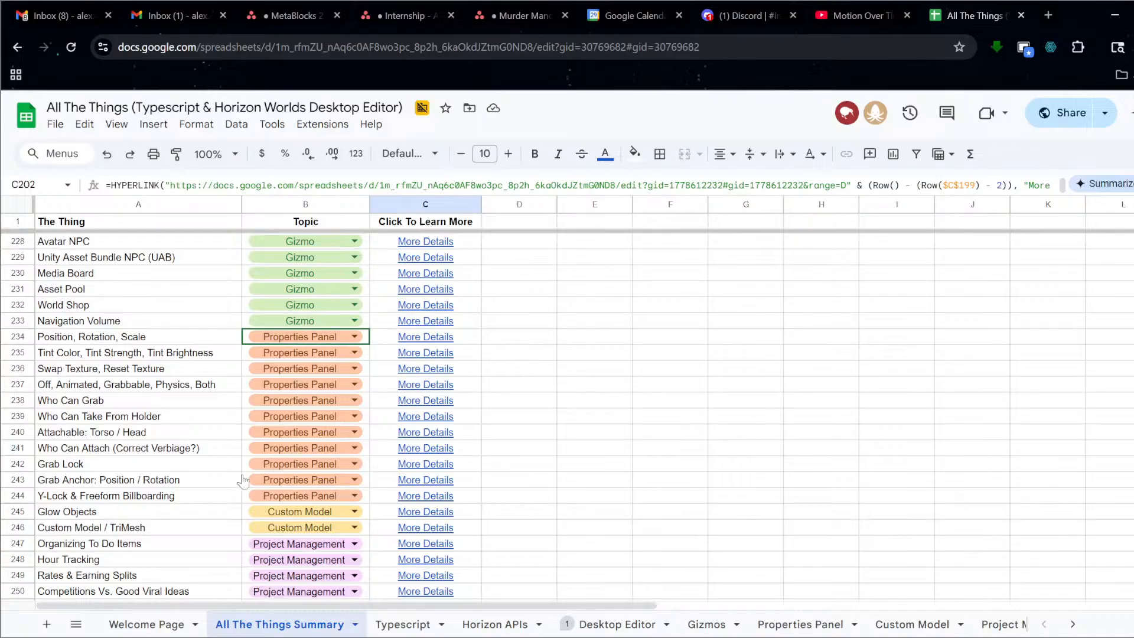
{"action": "mouse_move", "coordinate": [368, 402]}
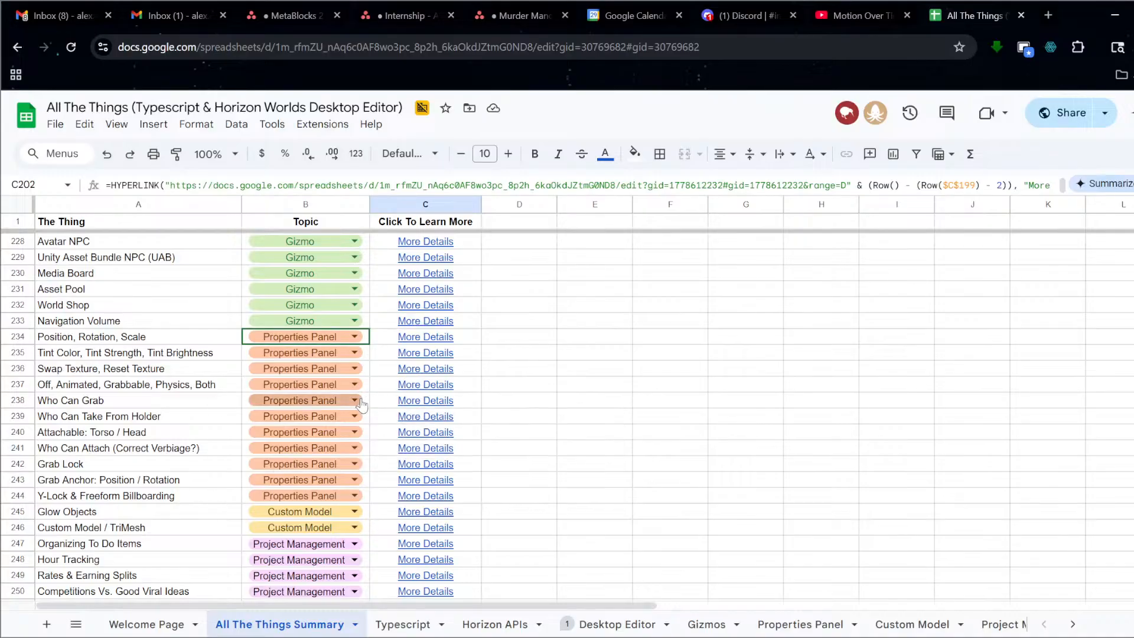
{"action": "scroll", "coordinate": [307, 466], "scroll_direction": "down", "scroll_amount": 3}
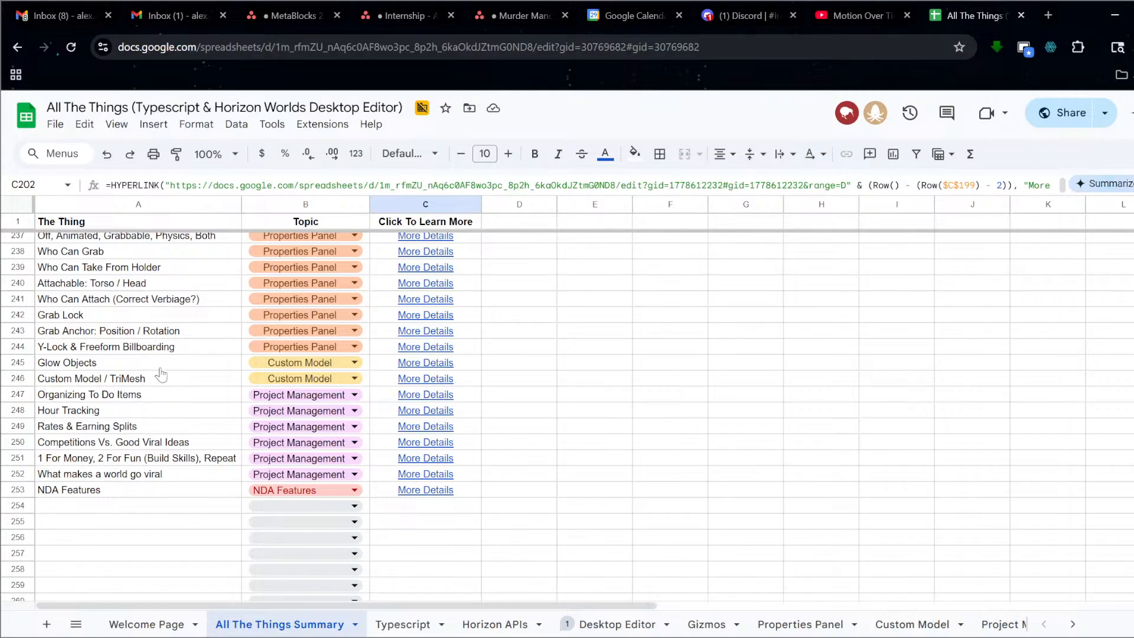
Select the A247, A251 and A252 entries, opening the What makes a world go viral details link.
{"action": "left_click", "coordinate": [145, 400]}
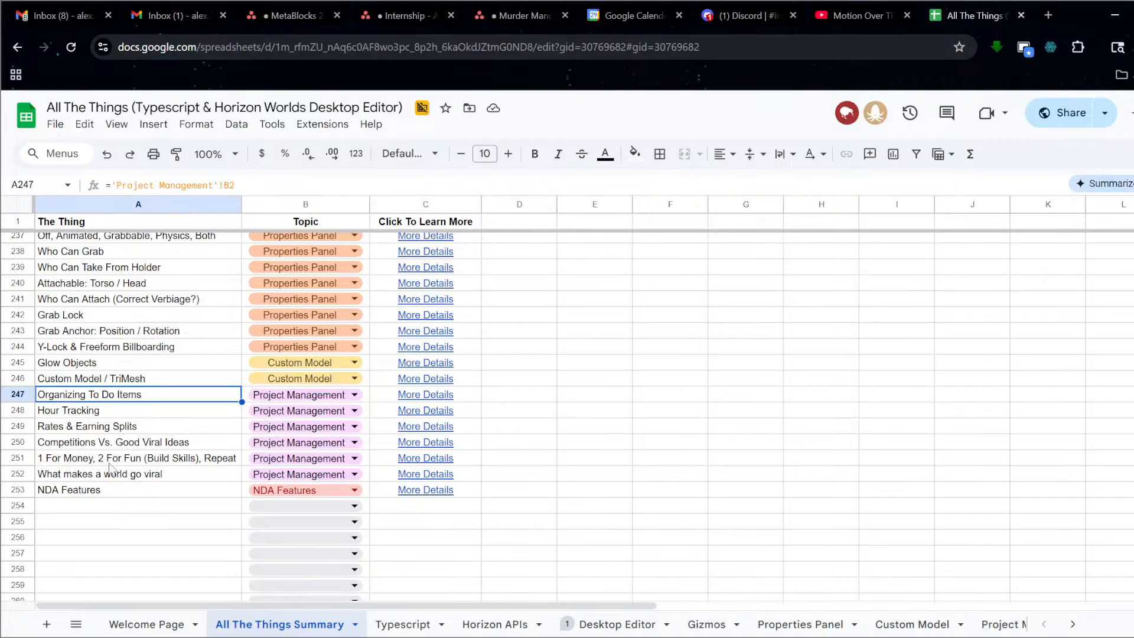
{"action": "left_click", "coordinate": [111, 462]}
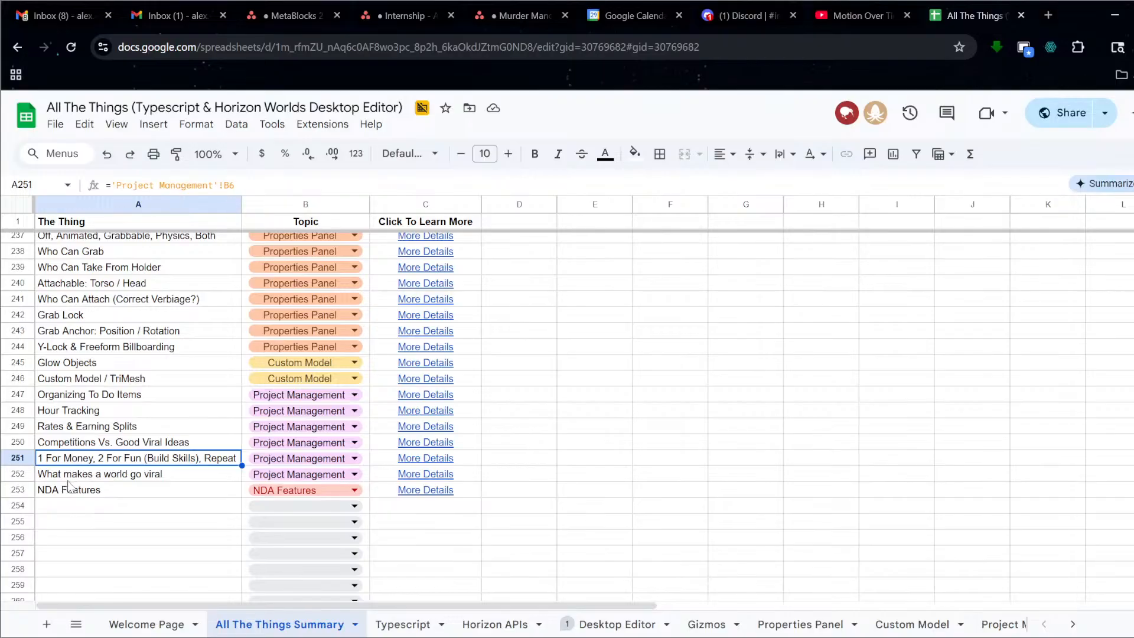
{"action": "left_click", "coordinate": [157, 476]}
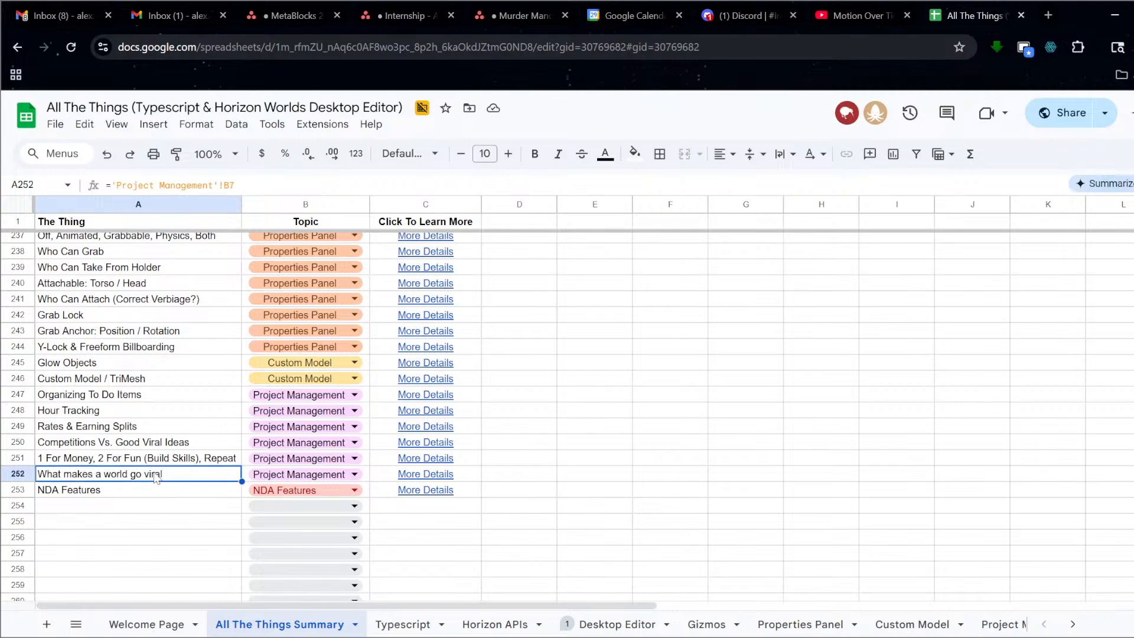
{"action": "left_click", "coordinate": [419, 477]}
View the viral-world description in Project Management, then follow the NDA Features More Details link.
{"action": "left_click", "coordinate": [445, 500]}
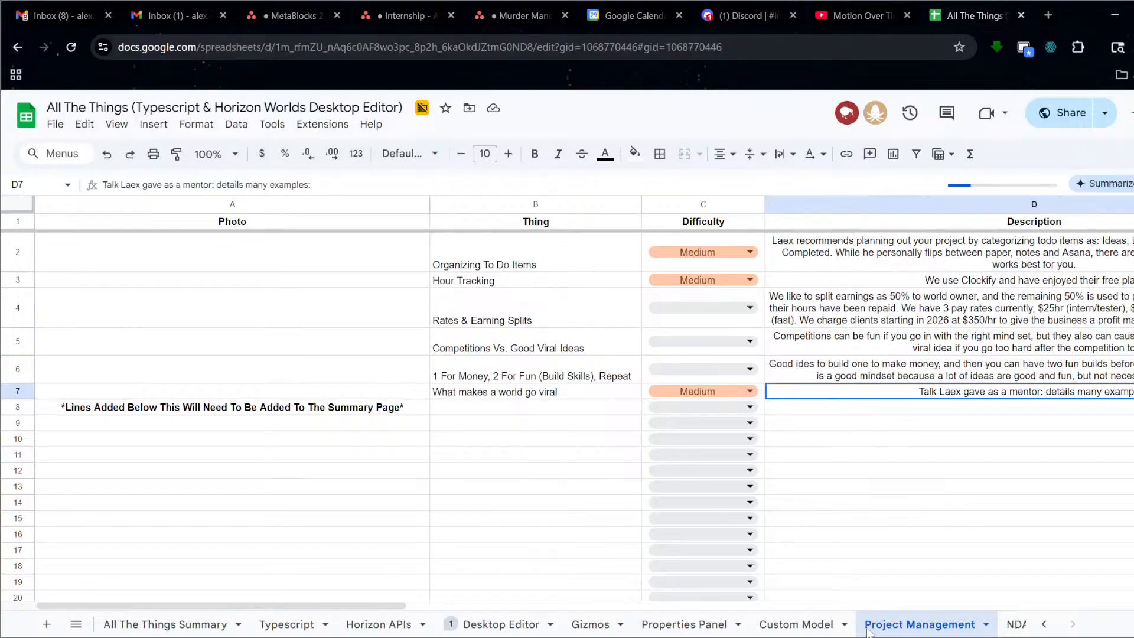
{"action": "left_click_drag", "start_coordinate": [406, 608], "coordinate": [732, 609]}
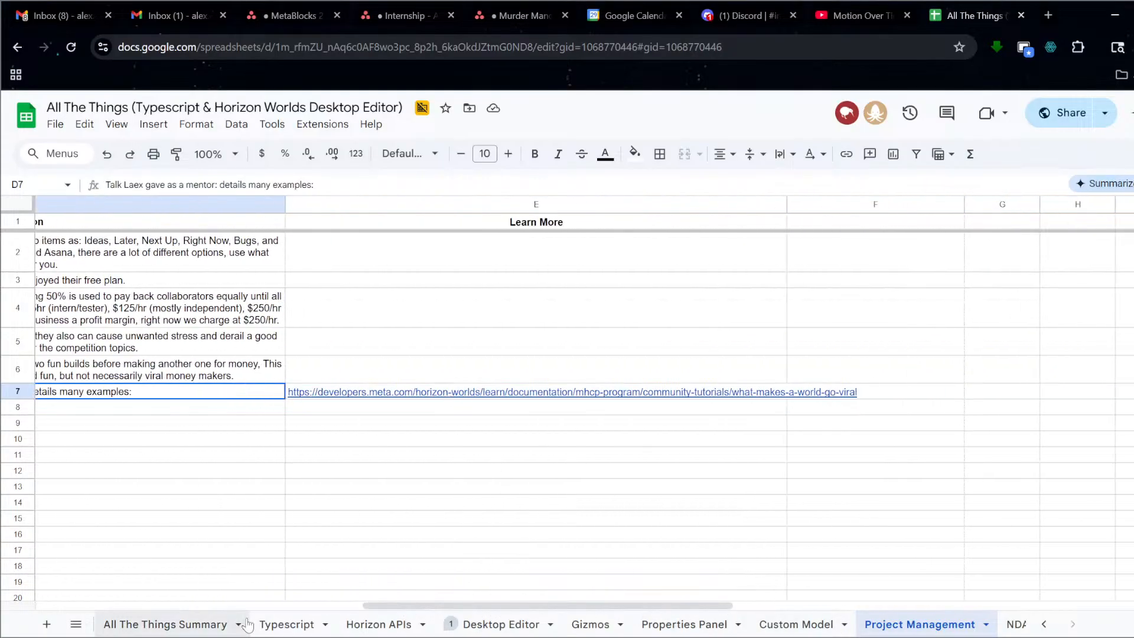
{"action": "left_click", "coordinate": [204, 628]}
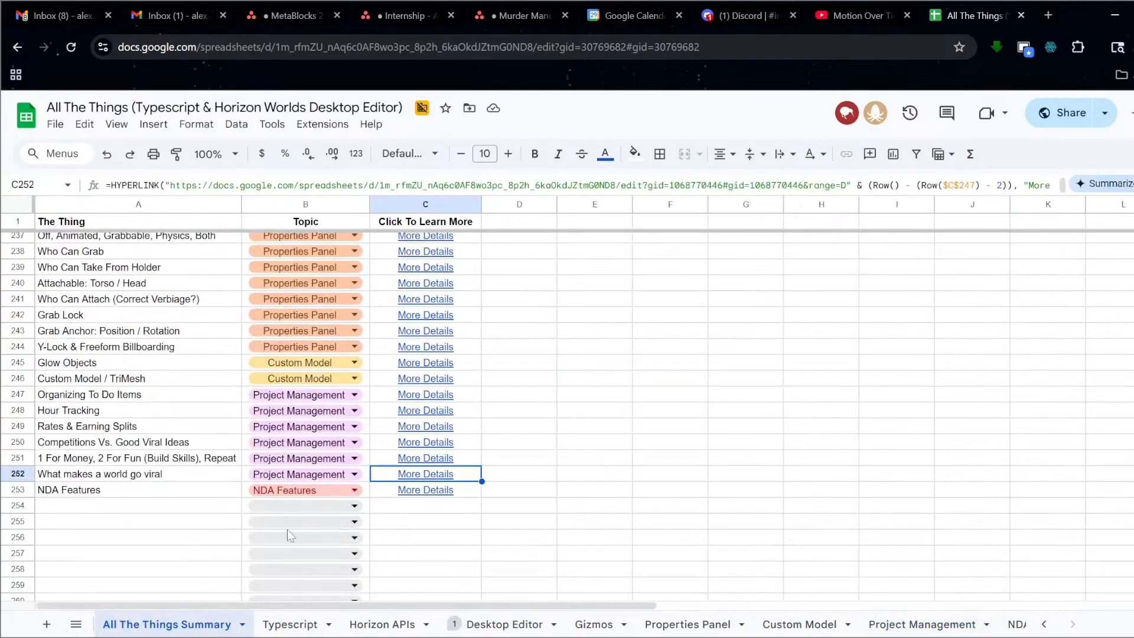
{"action": "left_click", "coordinate": [422, 495]}
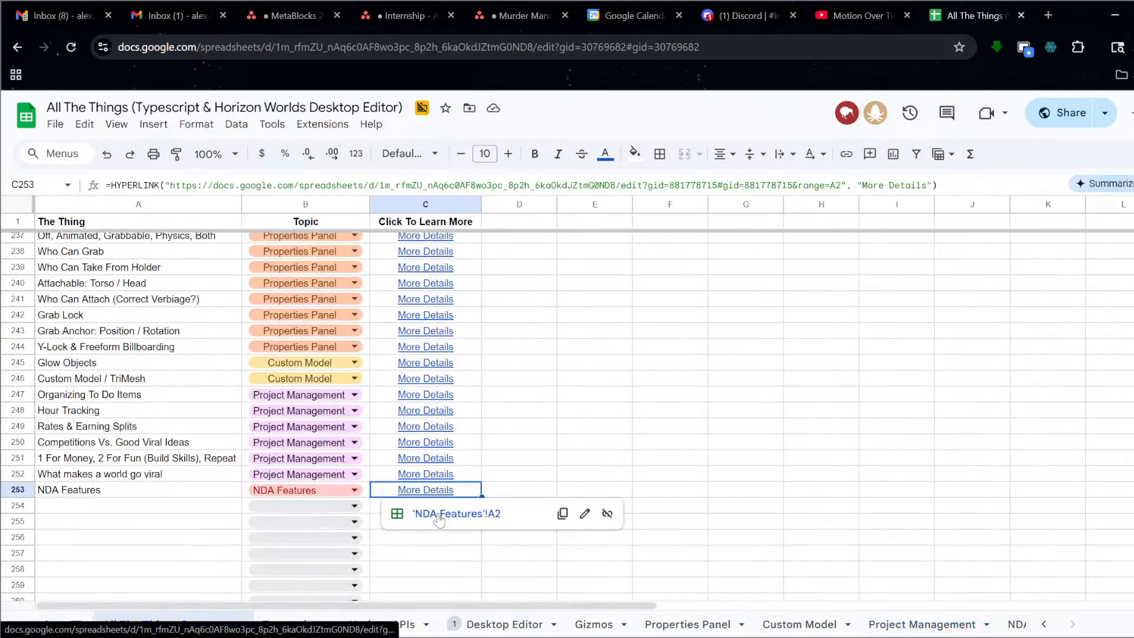
{"action": "left_click", "coordinate": [438, 513]}
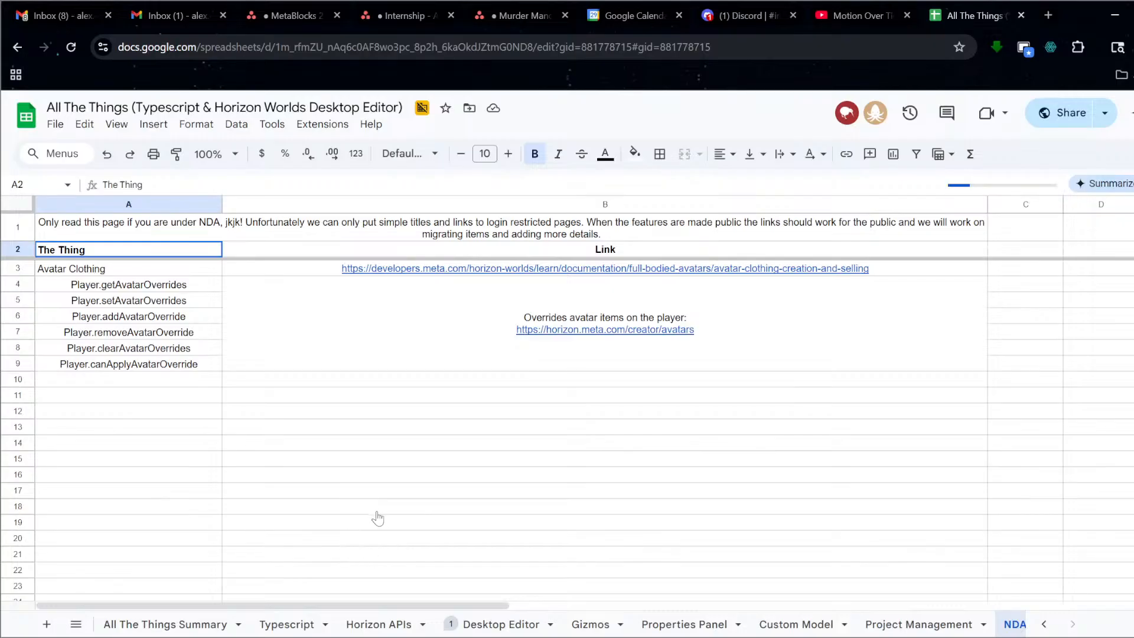
Select the Avatar Clothing entry at the top of the NDA sheet.
{"action": "mouse_move", "coordinate": [351, 359]}
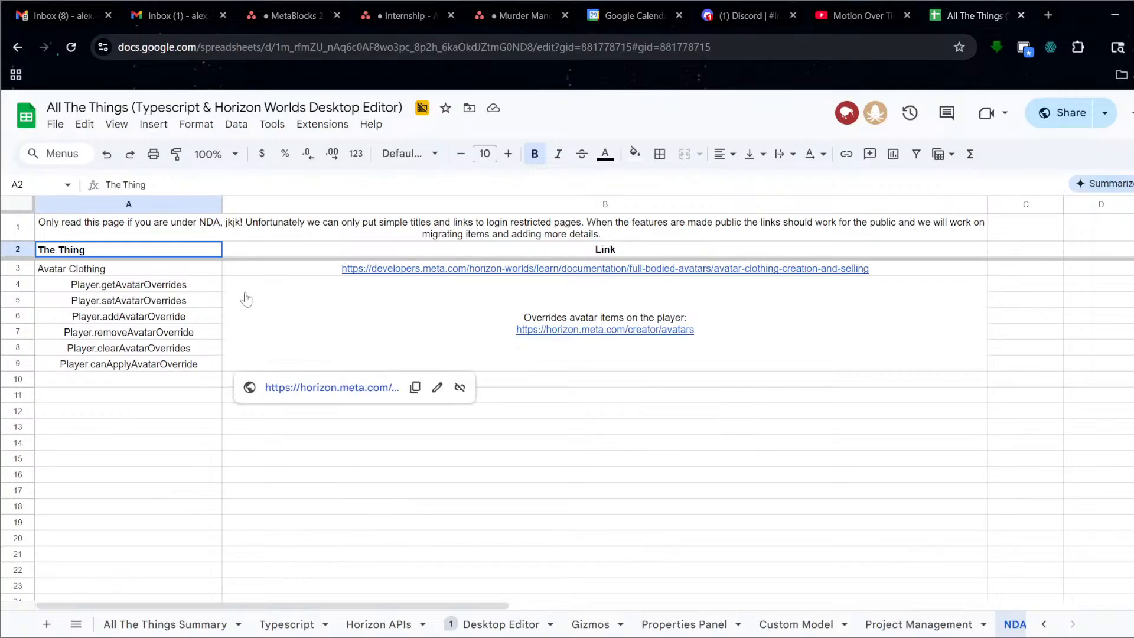
{"action": "left_click", "coordinate": [192, 272]}
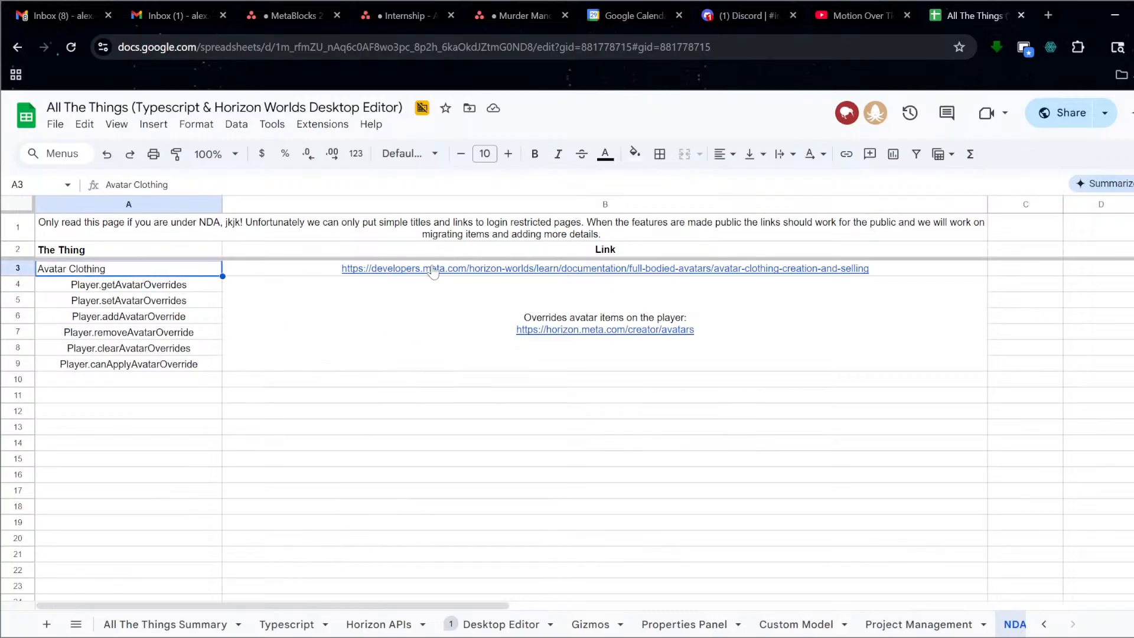
{"action": "mouse_move", "coordinate": [431, 270]}
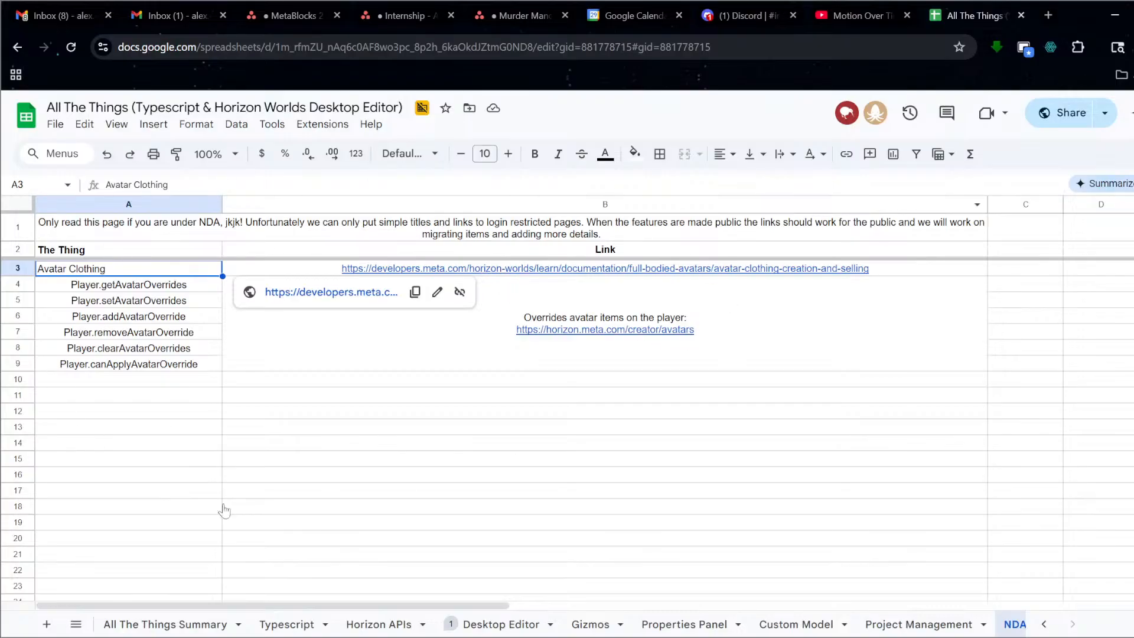
{"action": "mouse_move", "coordinate": [633, 334]}
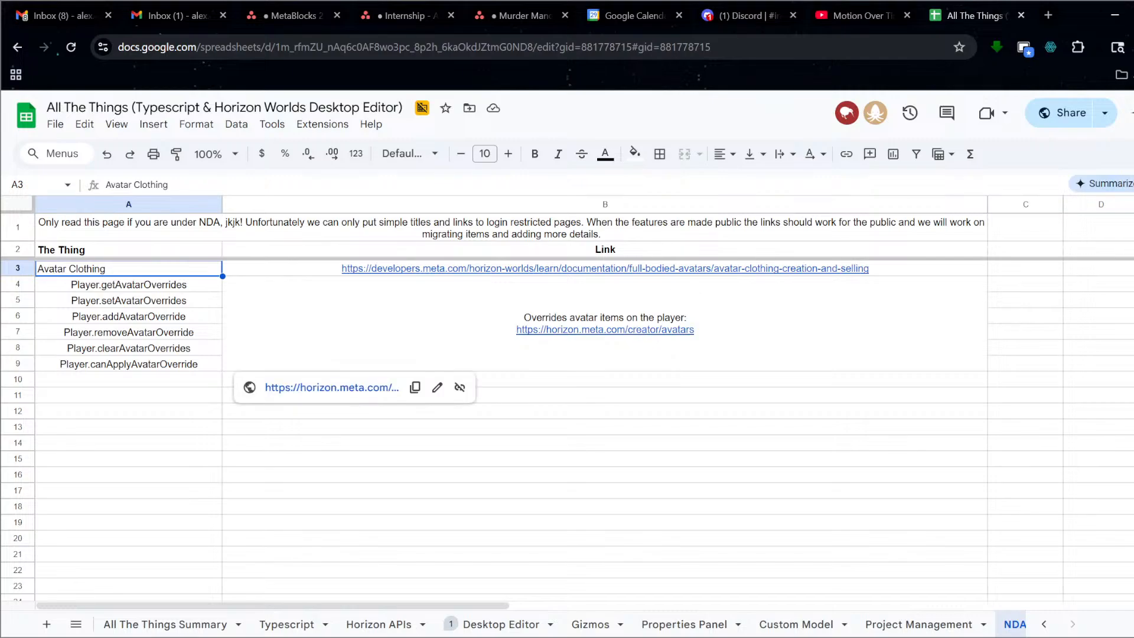
In a new tab, search 'mhcp horizon partner' and load the Meta Horizon Creator Partner page.
{"action": "left_click", "coordinate": [1048, 15]}
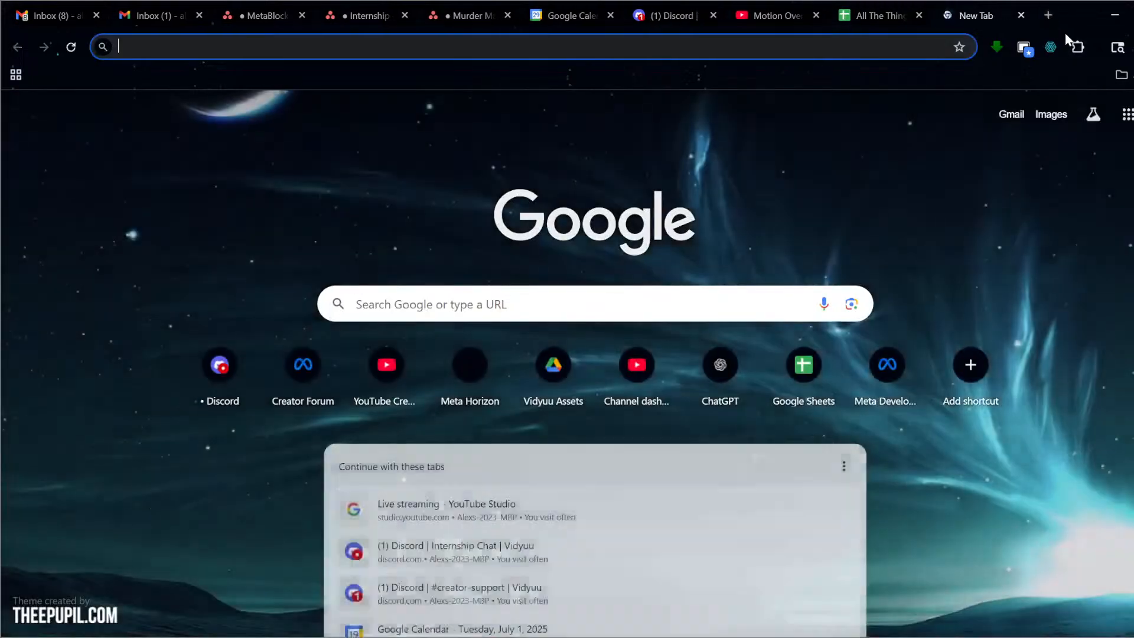
{"action": "type", "text": "mh"}
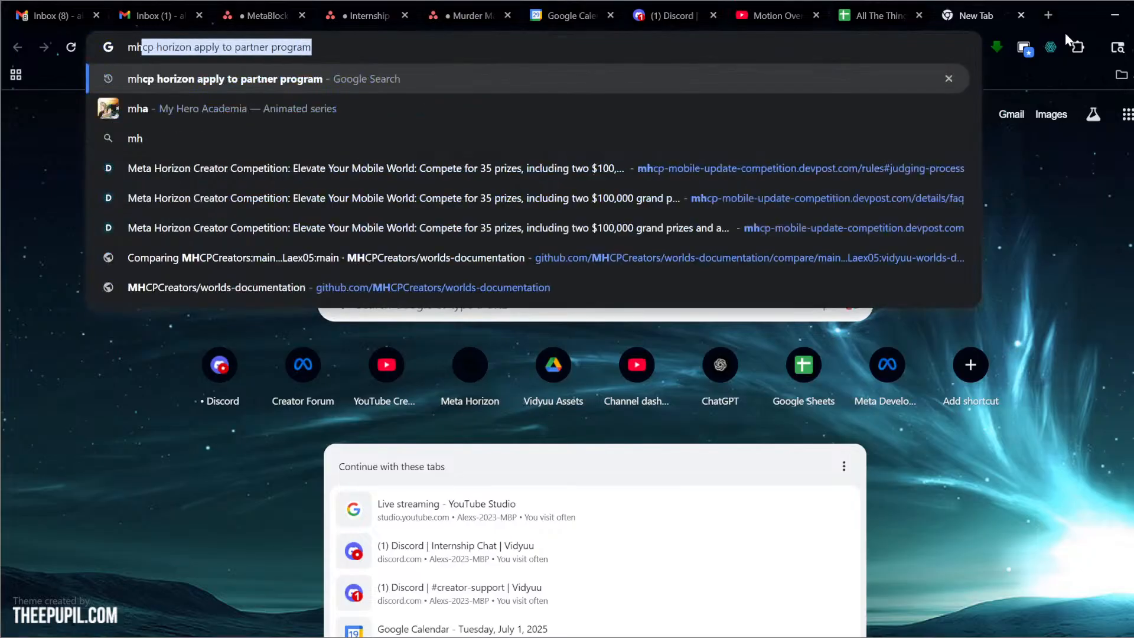
{"action": "type", "text": "cp horizon"}
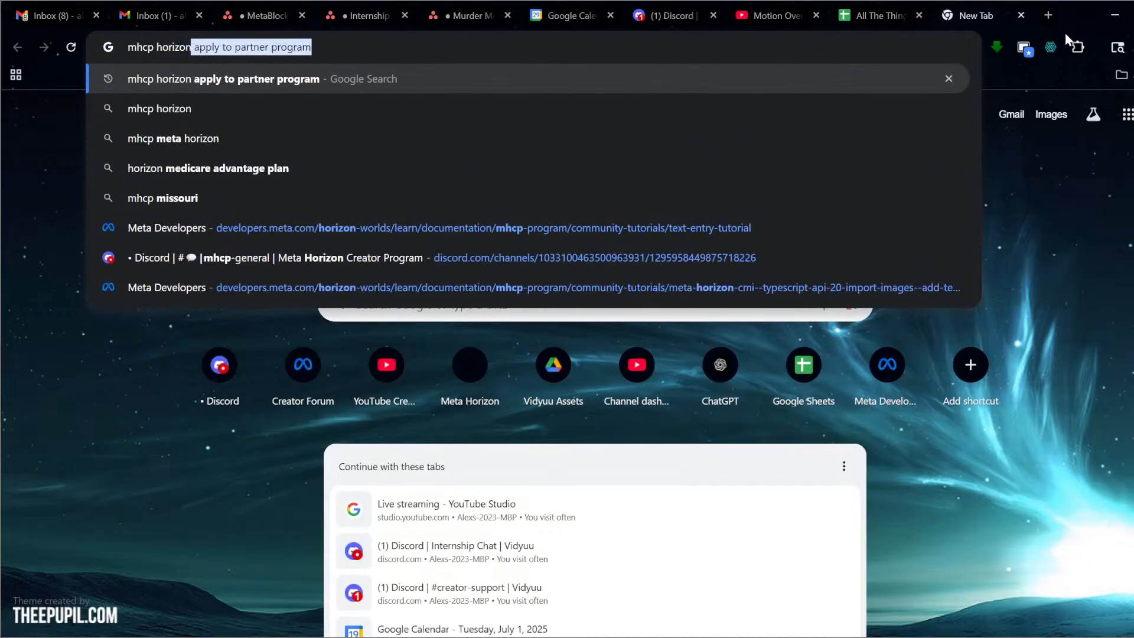
{"action": "type", "text": " partner"}
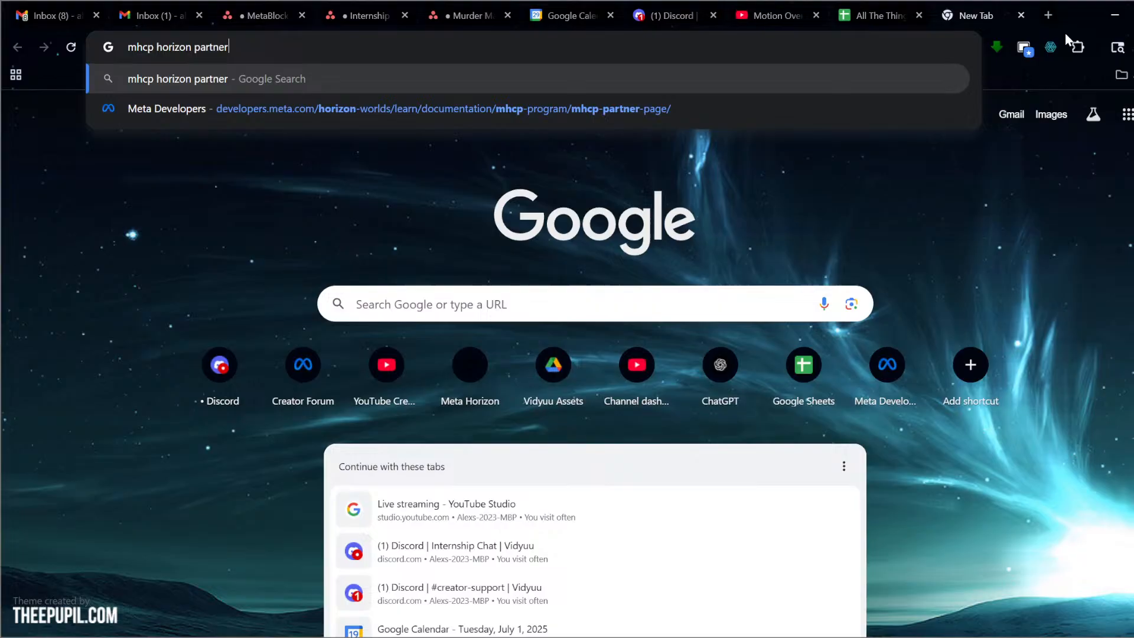
{"action": "key", "text": "Down"}
{"action": "key", "text": "Return"}
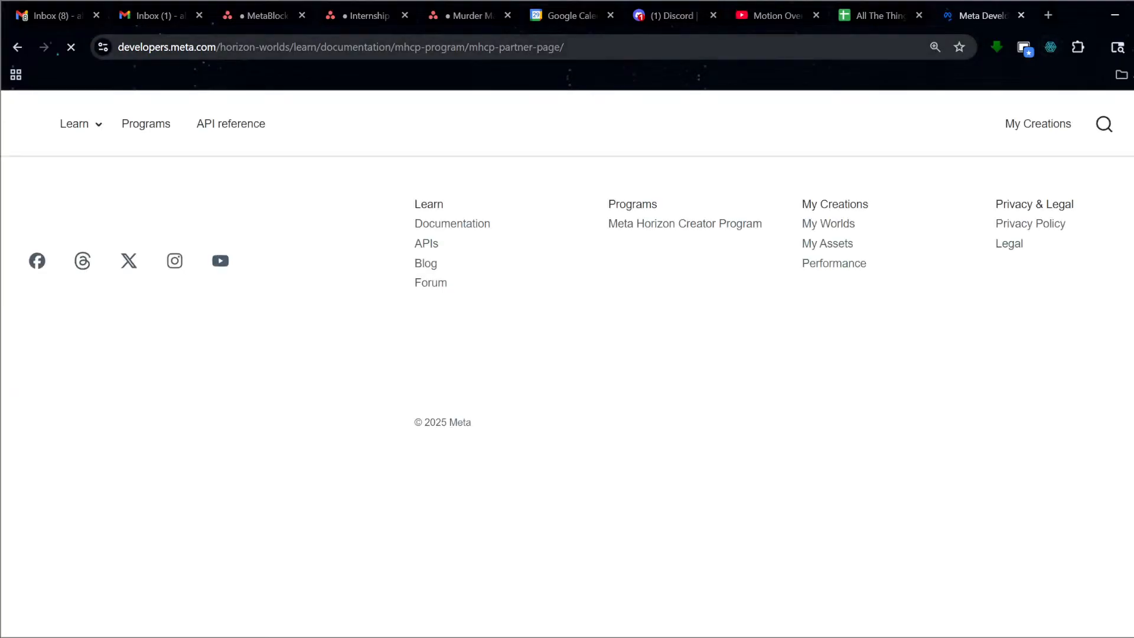
Select the partner page URL for copying and scroll through its benefits and qualifications.
{"action": "key", "text": "ctrl+l"}
{"action": "key", "text": "ctrl+c"}
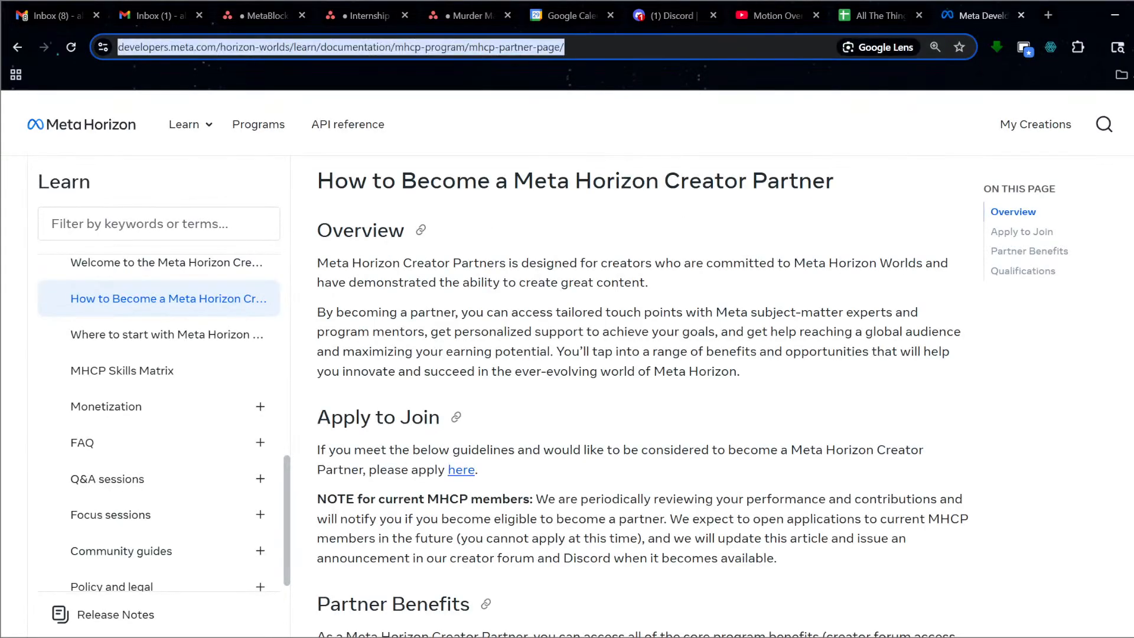
{"action": "scroll", "coordinate": [642, 396], "scroll_direction": "down", "scroll_amount": 5}
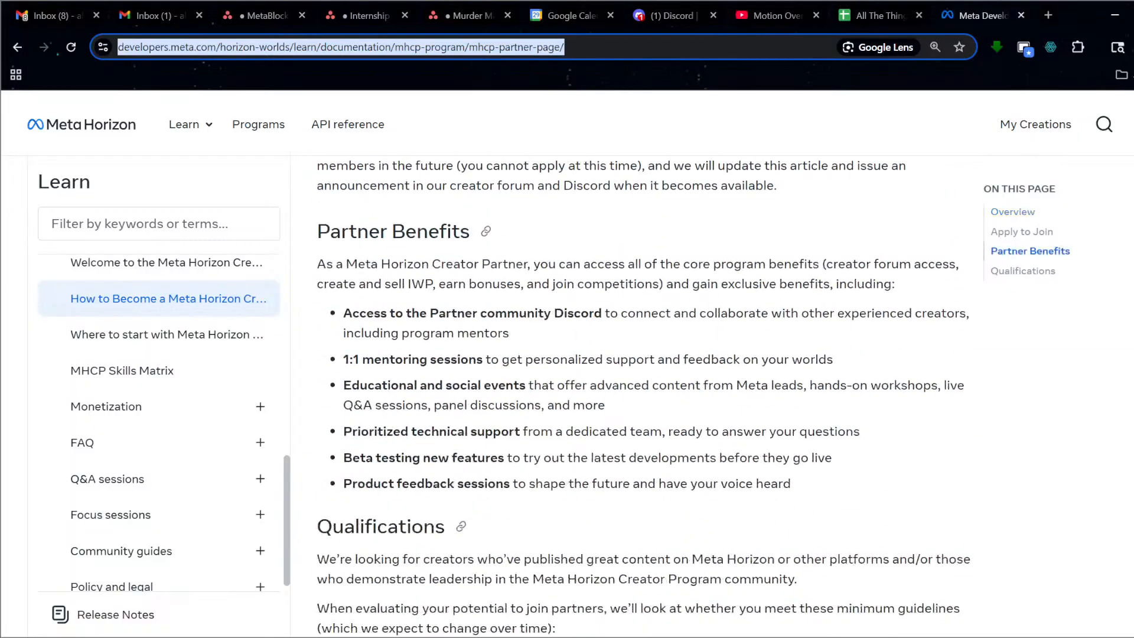
{"action": "scroll", "coordinate": [851, 112], "scroll_direction": "down", "scroll_amount": 4}
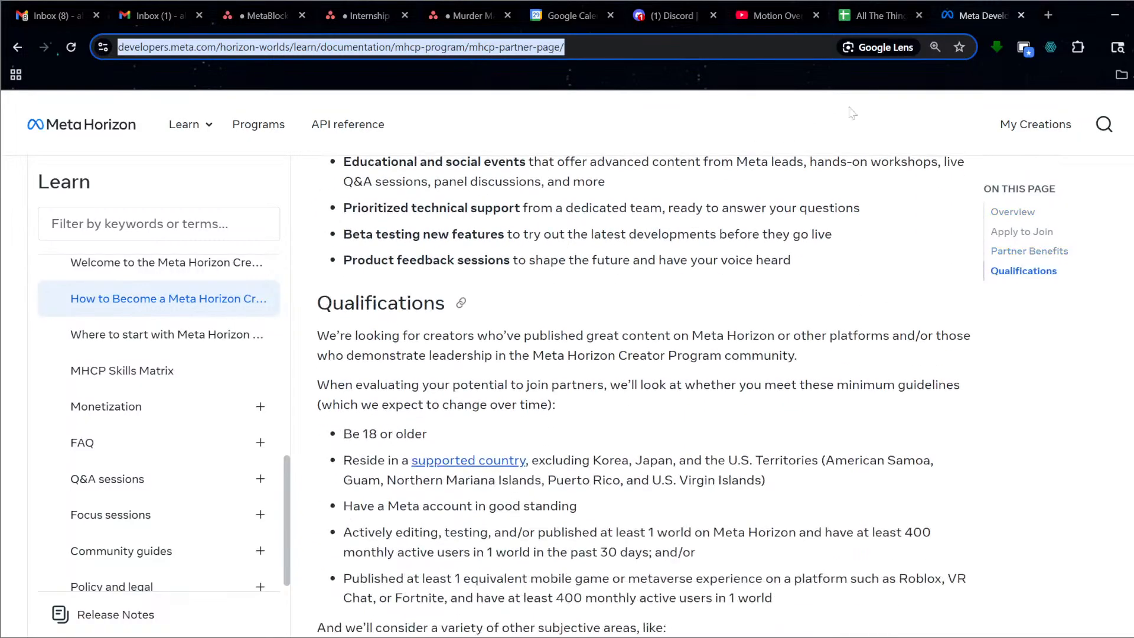
{"action": "scroll", "coordinate": [768, 236], "scroll_direction": "up", "scroll_amount": 10}
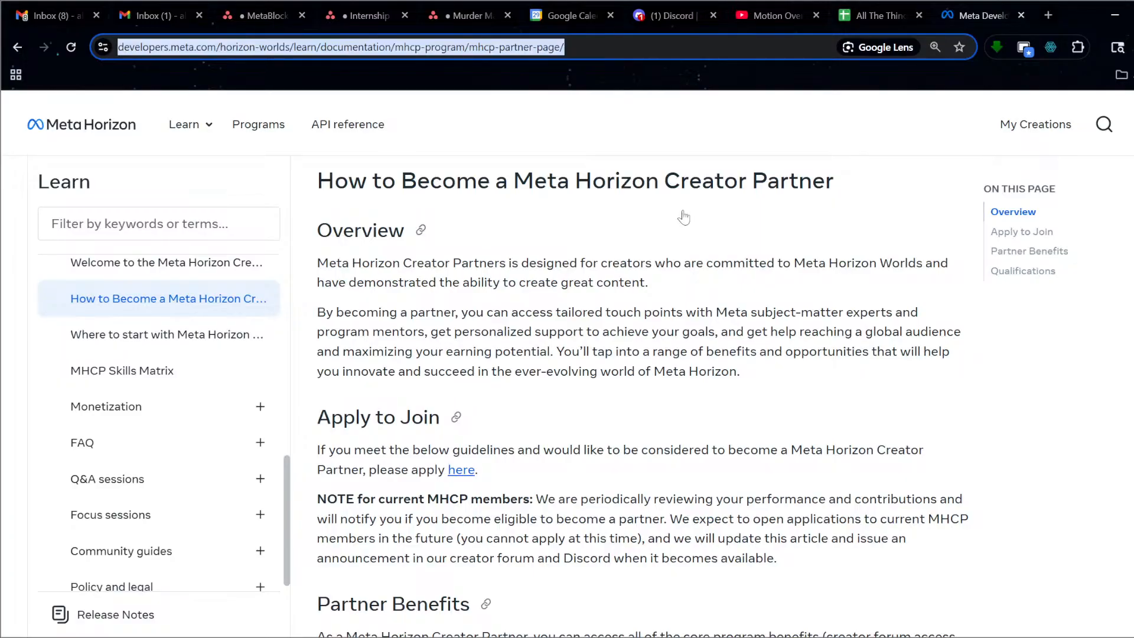
{"action": "scroll", "coordinate": [753, 228], "scroll_direction": "down", "scroll_amount": 6}
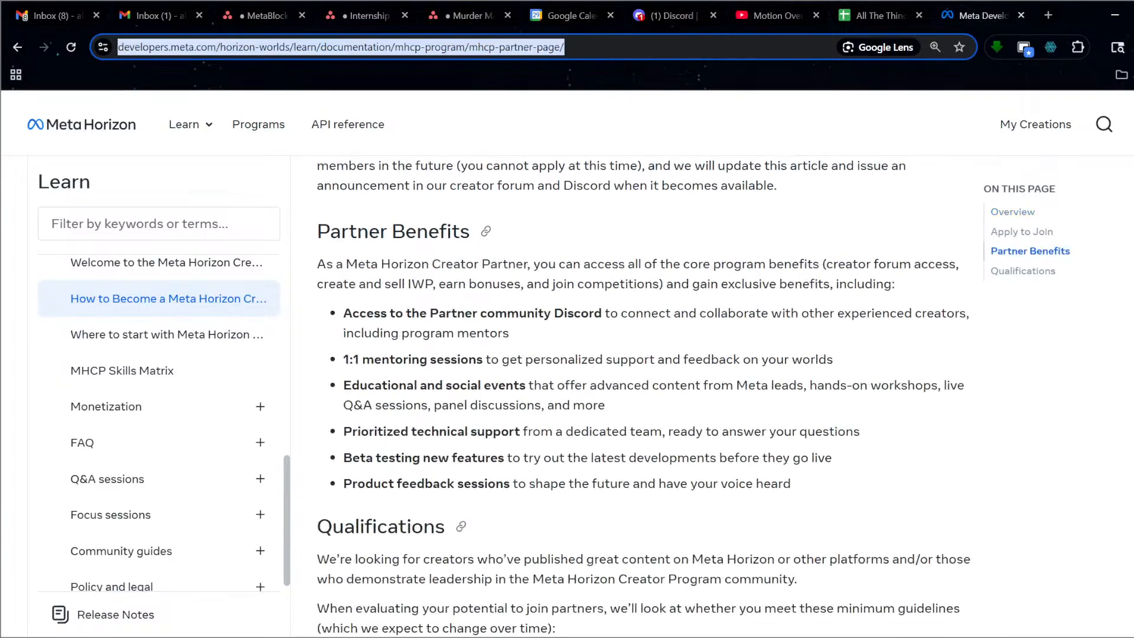
{"action": "scroll", "coordinate": [767, 313], "scroll_direction": "down", "scroll_amount": 11}
{"action": "scroll", "coordinate": [769, 326], "scroll_direction": "up", "scroll_amount": 7}
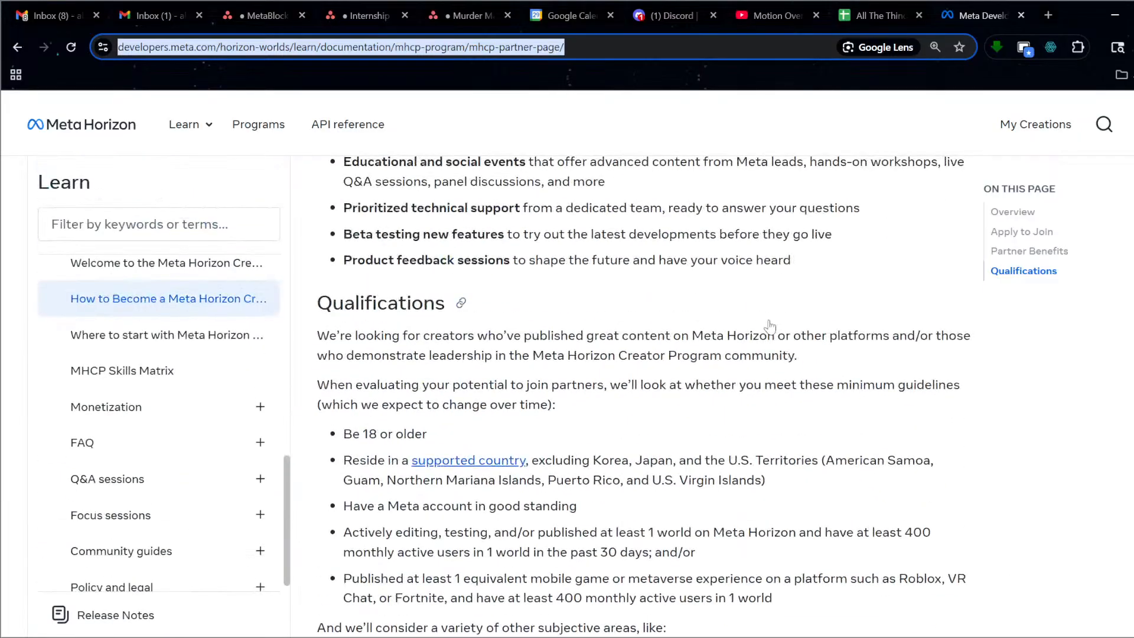
{"action": "scroll", "coordinate": [770, 326], "scroll_direction": "up", "scroll_amount": 10}
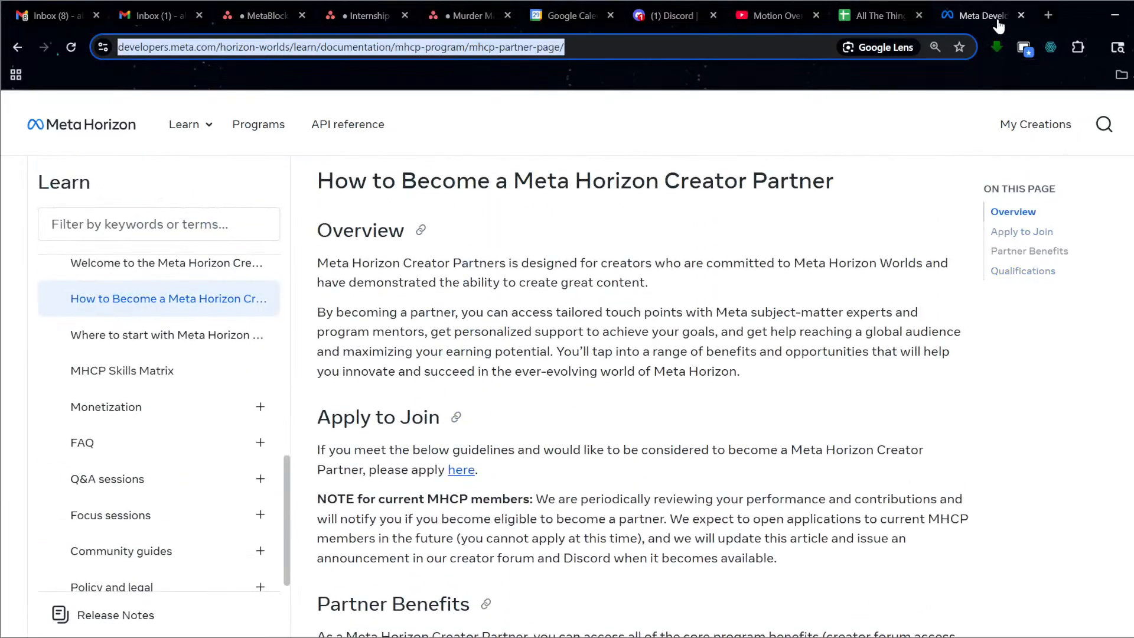
Append 'You can apply to the partner program here: ' plus the pasted partner URL to the A1:B1 banner.
{"action": "left_click", "coordinate": [1021, 16]}
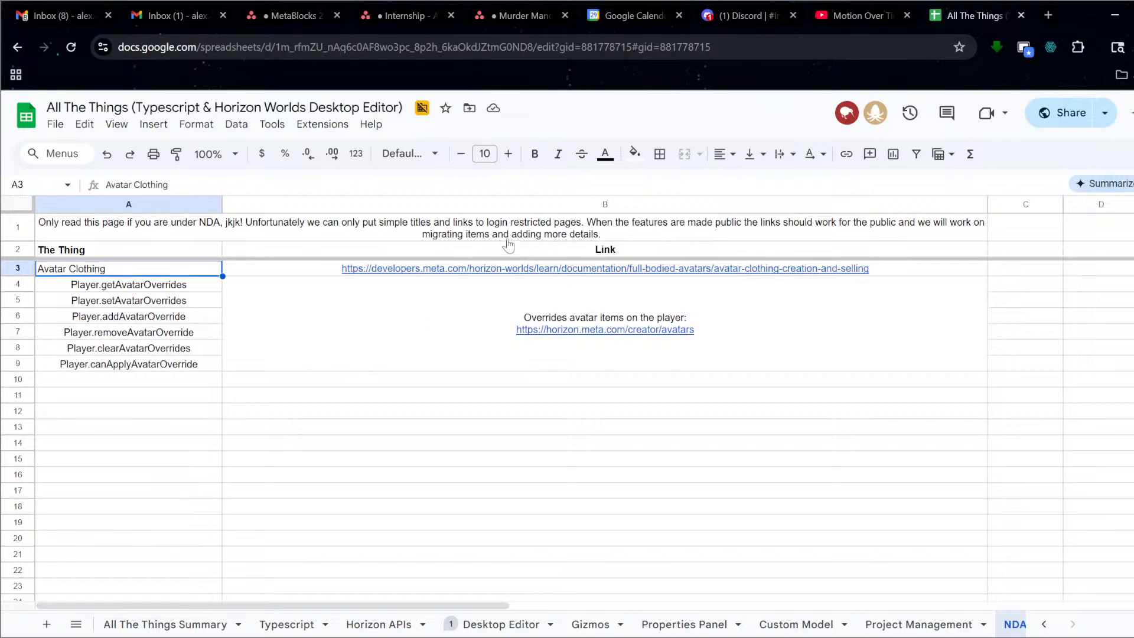
{"action": "left_click", "coordinate": [279, 237]}
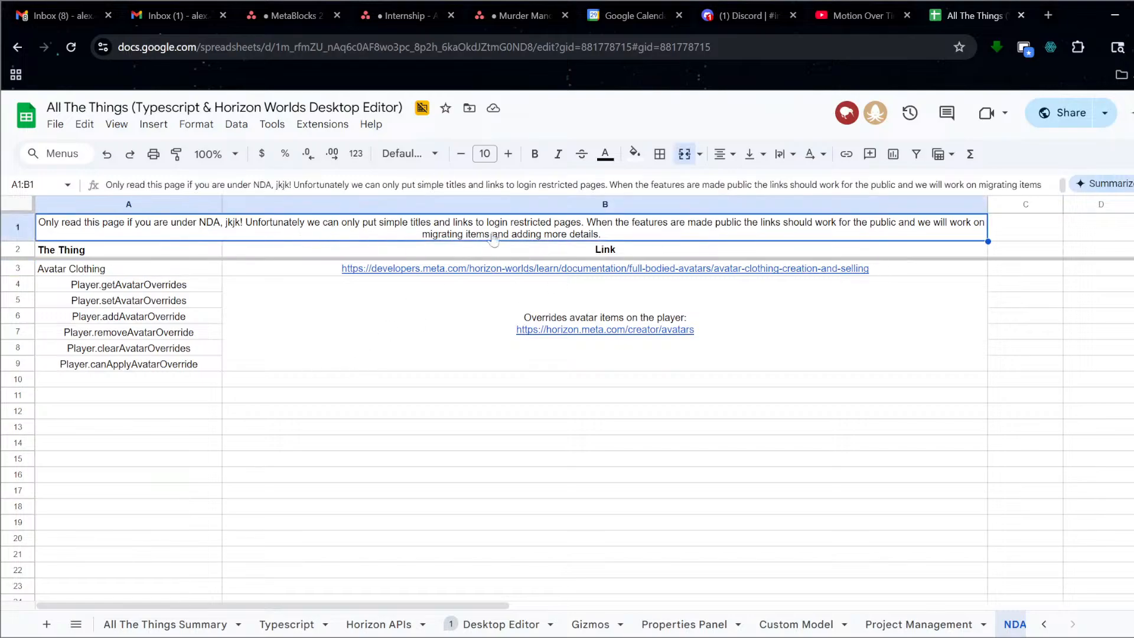
{"action": "double_click", "coordinate": [623, 232]}
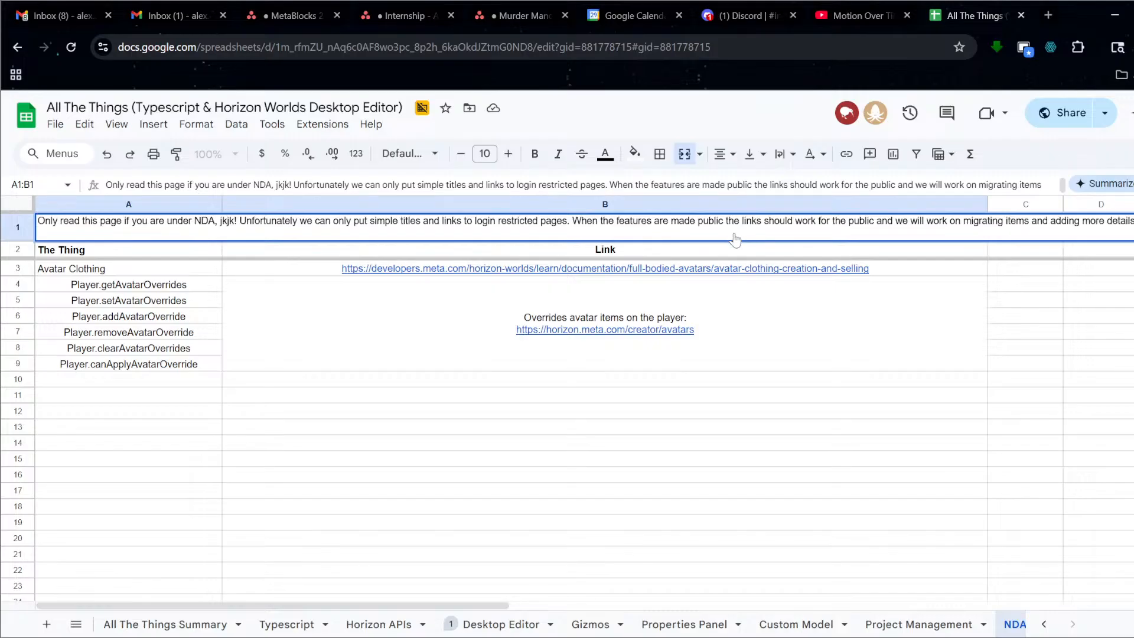
{"action": "type", "text": "app"}
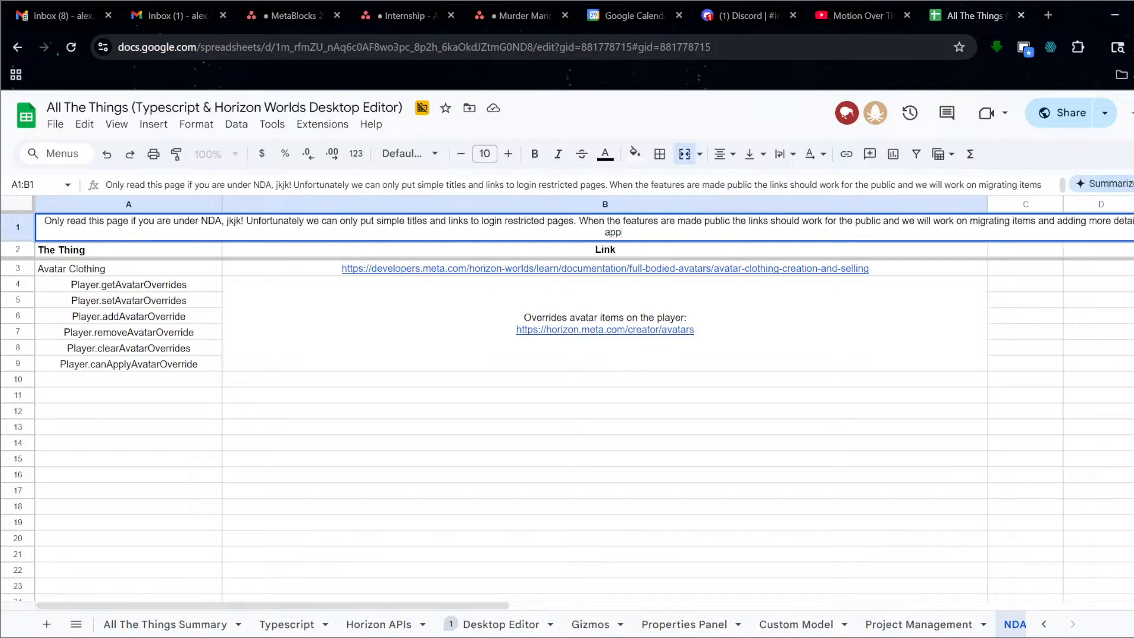
{"action": "type", "text": "ly yo"}
{"action": "key", "text": "BackSpace"}
{"action": "key", "text": "BackSpace"}
{"action": "type", "text": "to the partner "}
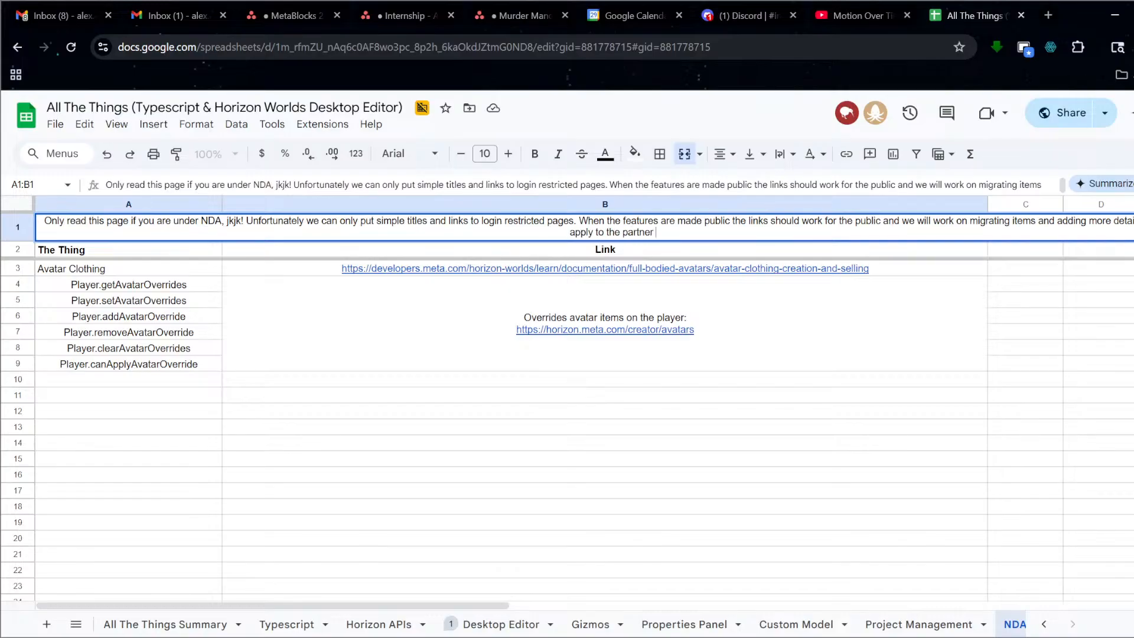
{"action": "type", "text": "program here:"}
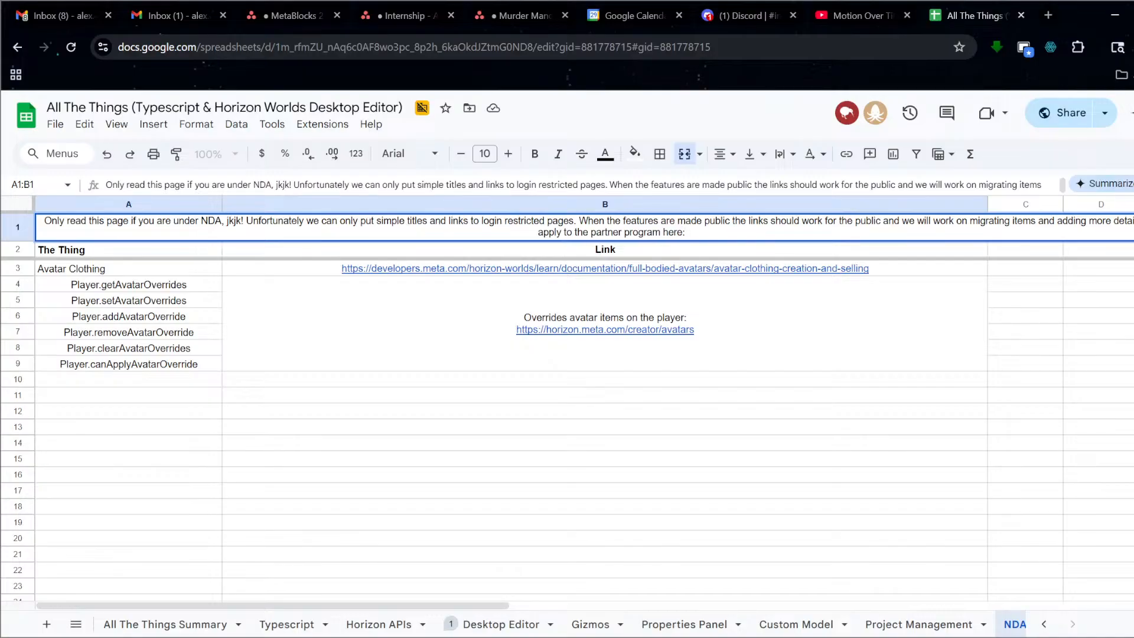
{"action": "key", "text": "ctrl+v"}
{"action": "key", "text": "Return"}
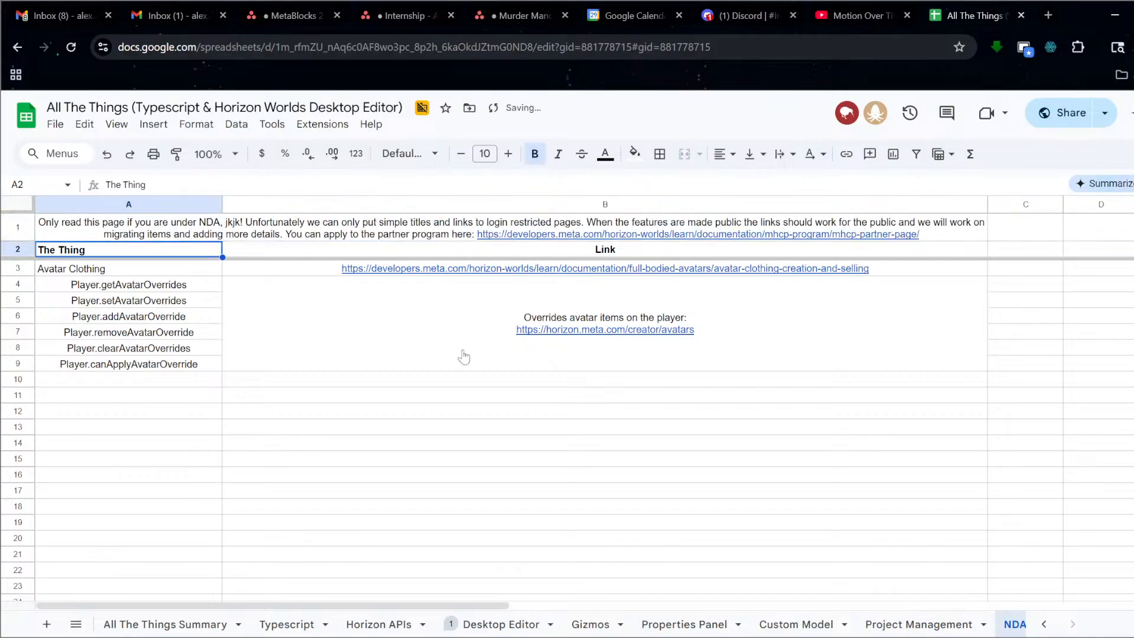
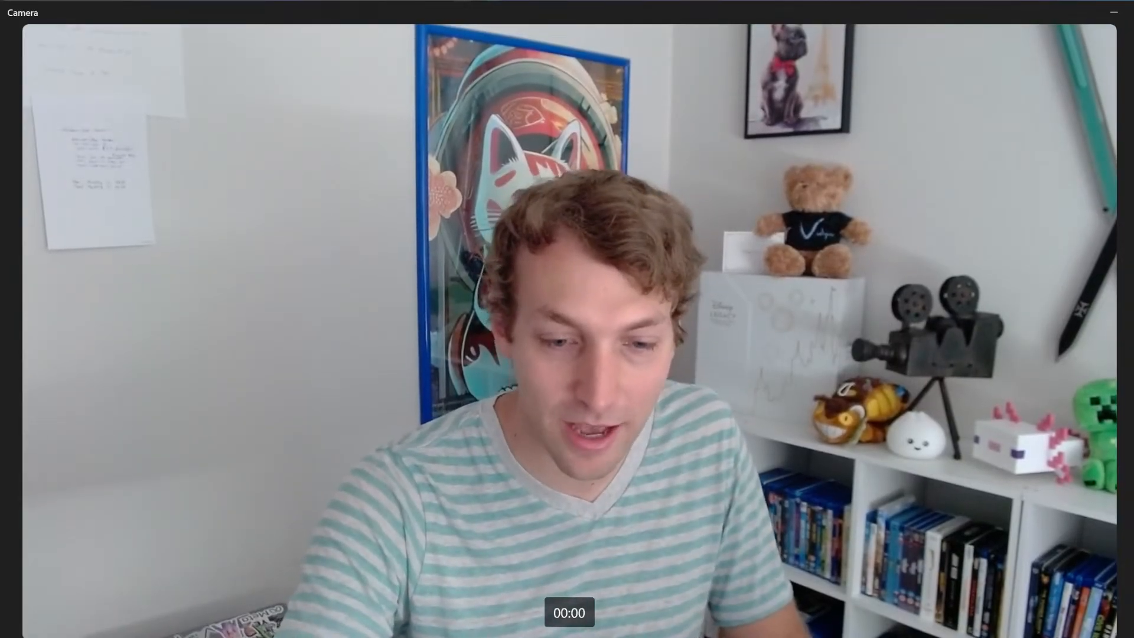
Minimize the webcam view and open the Thinking Like A Programmer Tutorial world.
{"action": "left_click", "coordinate": [1114, 12]}
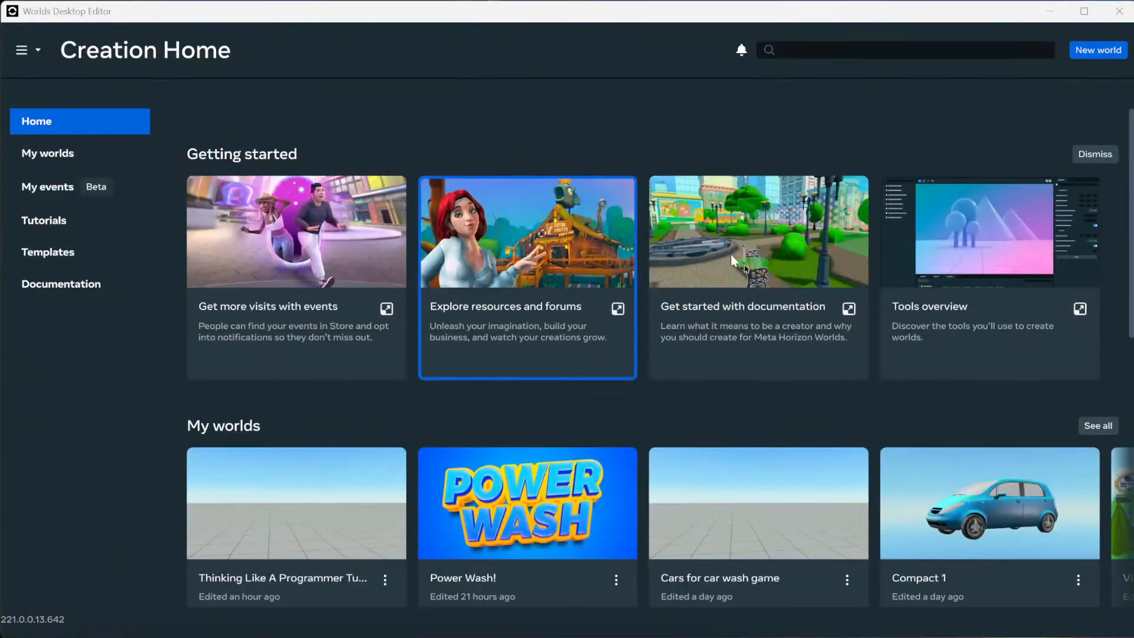
{"action": "left_click", "coordinate": [350, 505]}
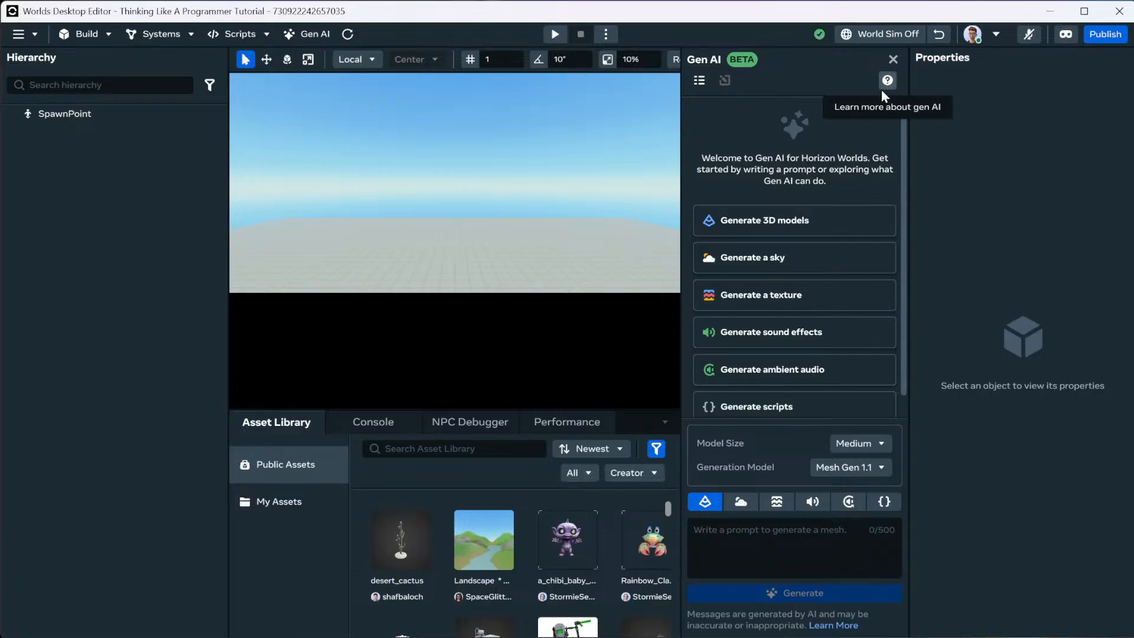
Reopen the Gen AI panel and browse its 3D model, sky, texture, audio and script options.
{"action": "left_click", "coordinate": [893, 59]}
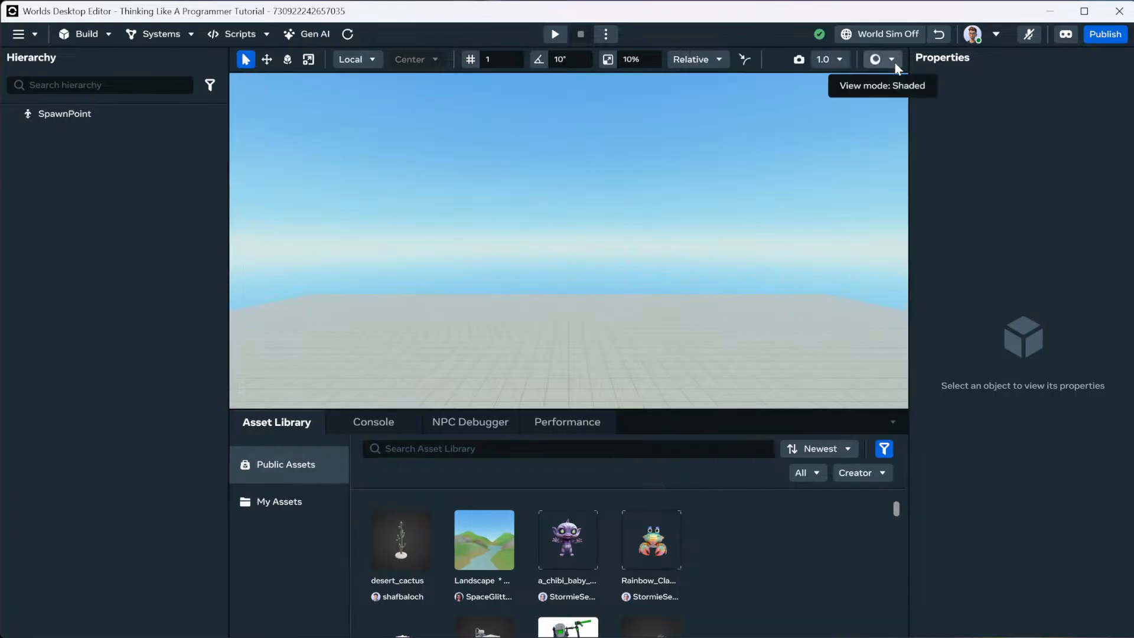
{"action": "left_click", "coordinate": [315, 34]}
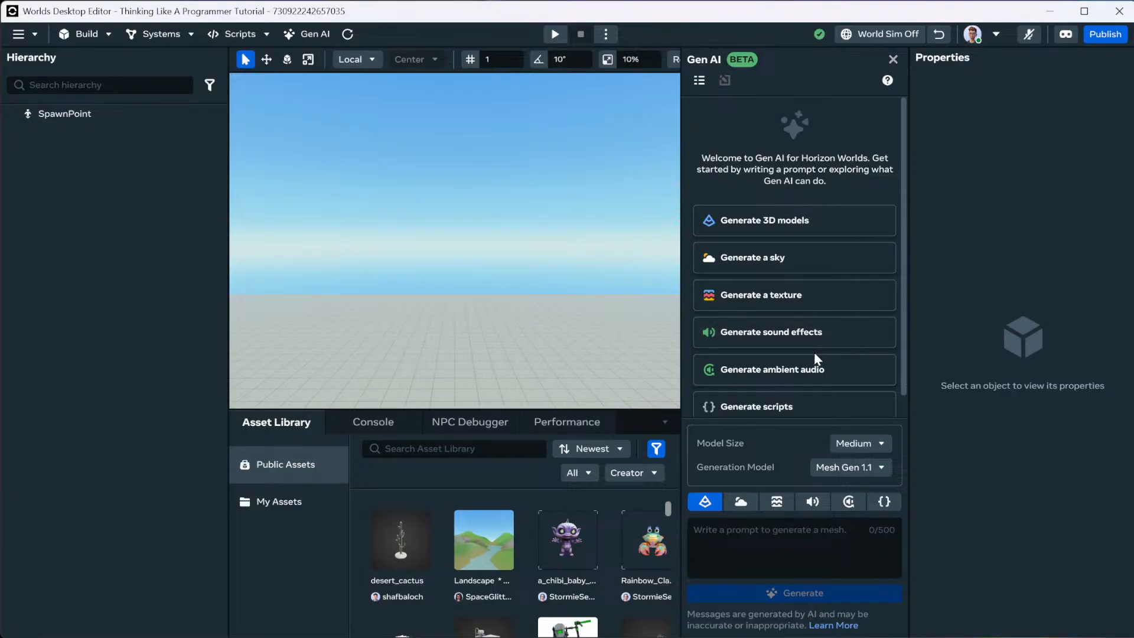
{"action": "scroll", "coordinate": [817, 350], "scroll_direction": "down", "scroll_amount": 1}
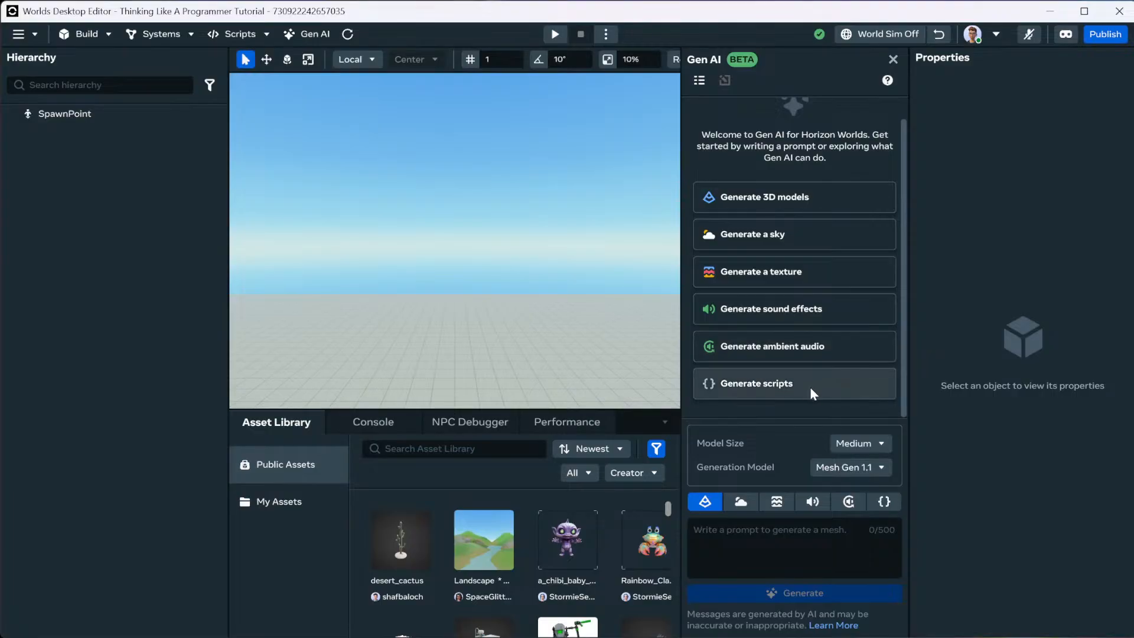
{"action": "scroll", "coordinate": [810, 391], "scroll_direction": "up", "scroll_amount": 1}
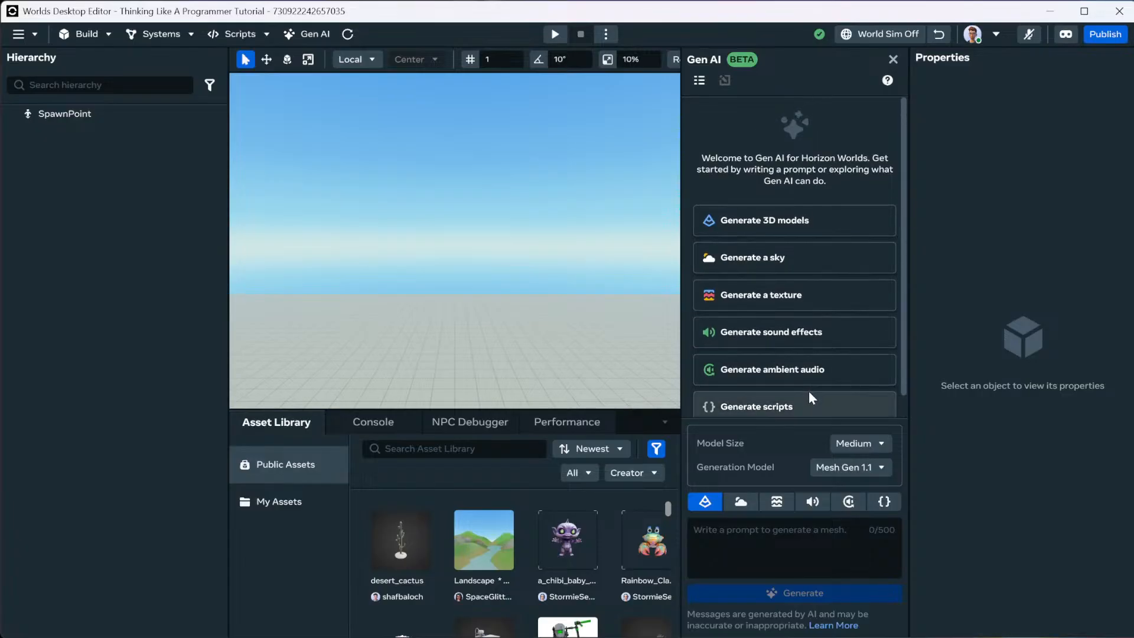
{"action": "scroll", "coordinate": [810, 396], "scroll_direction": "down", "scroll_amount": 1}
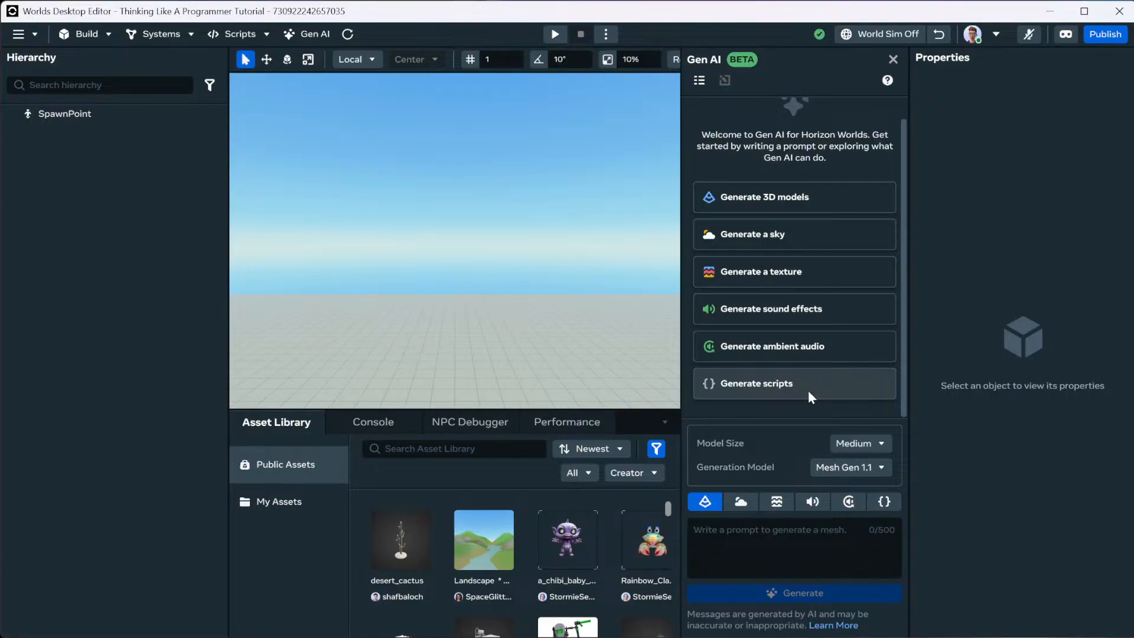
{"action": "scroll", "coordinate": [811, 388], "scroll_direction": "up", "scroll_amount": 1}
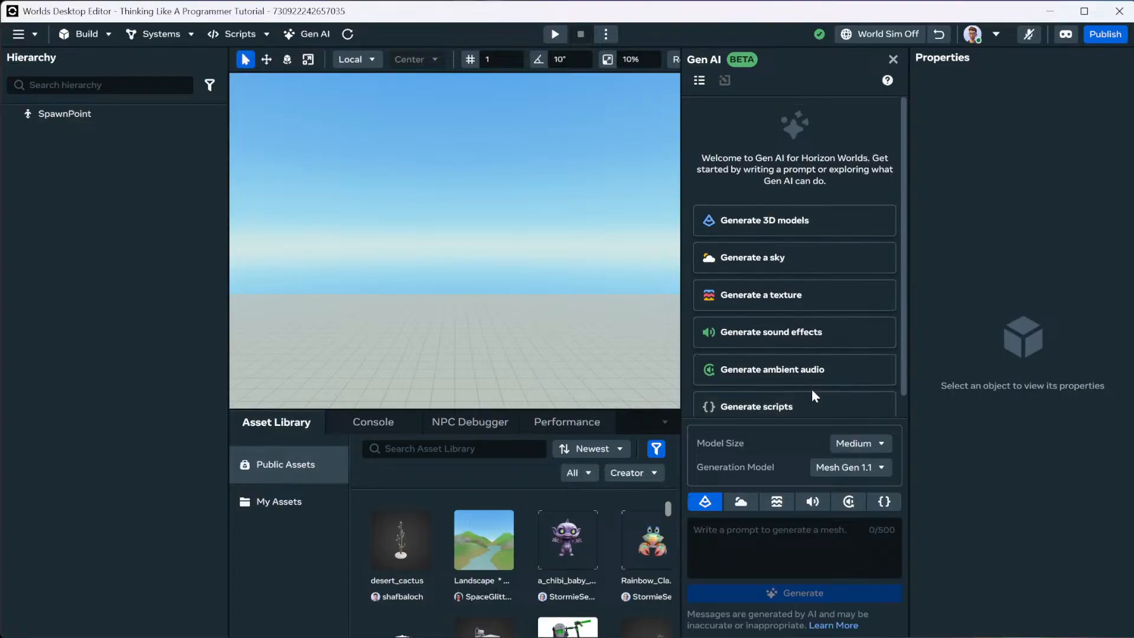
{"action": "scroll", "coordinate": [817, 389], "scroll_direction": "down", "scroll_amount": 1}
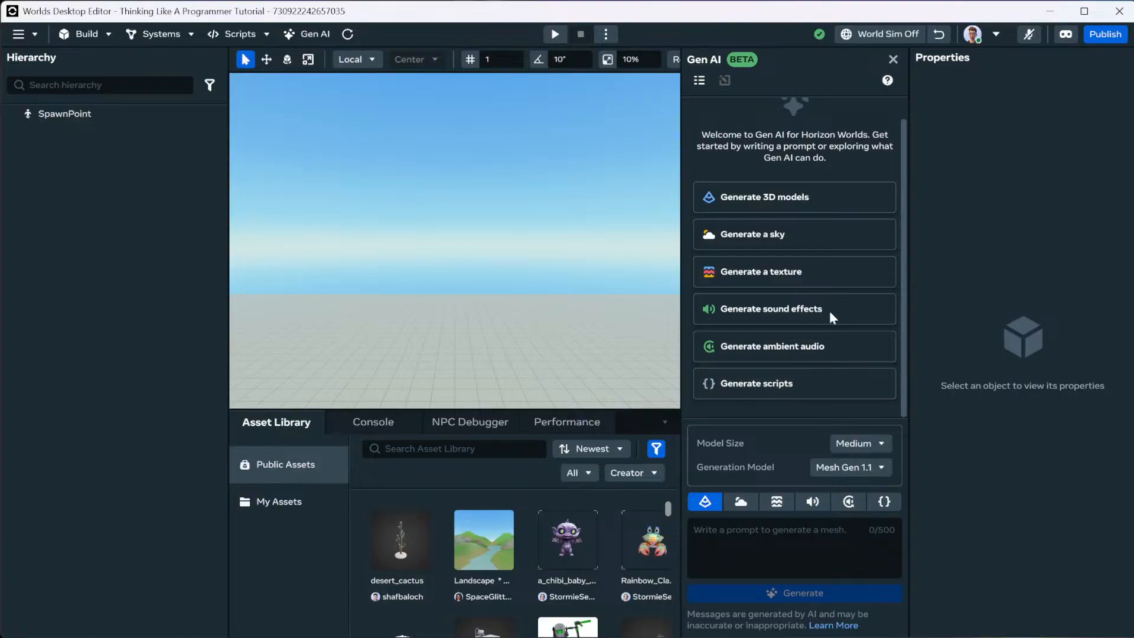
From Build > Gizmos, place a Trigger Zone left of centre and a Custom UI at centre.
{"action": "left_click", "coordinate": [893, 60]}
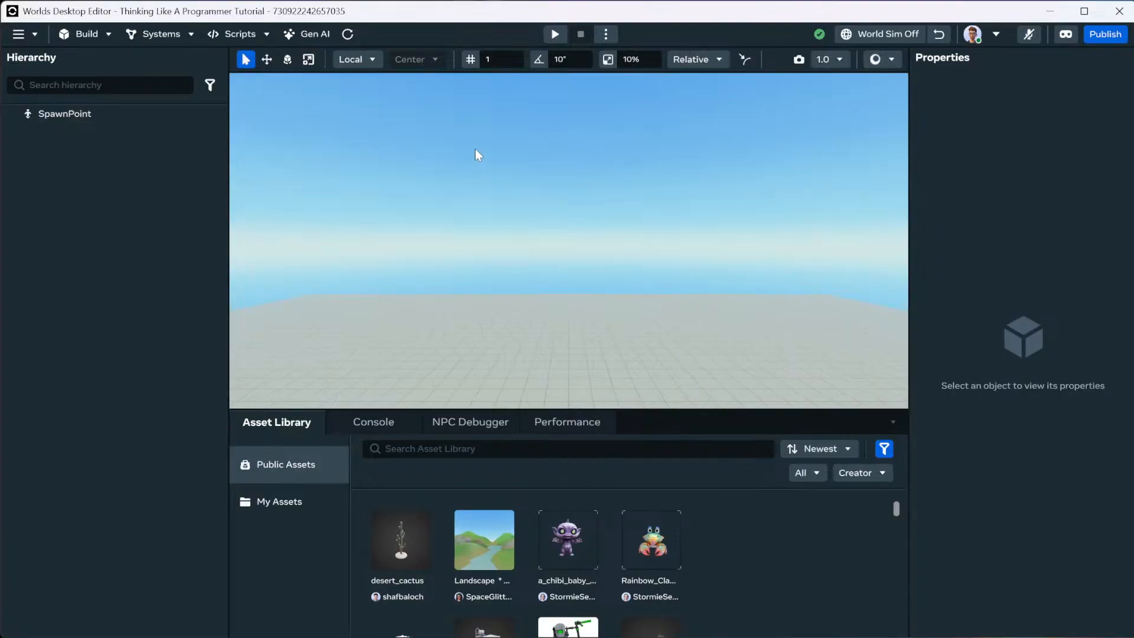
{"action": "left_click", "coordinate": [96, 34]}
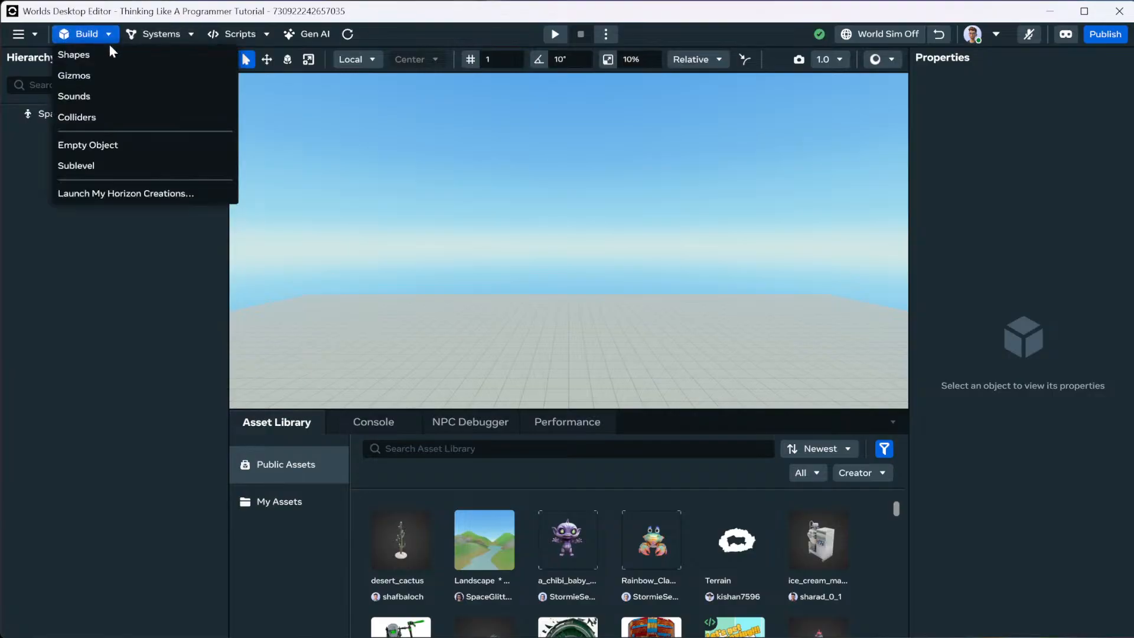
{"action": "left_click", "coordinate": [98, 76]}
{"action": "left_click_drag", "start_coordinate": [70, 165], "coordinate": [404, 293]}
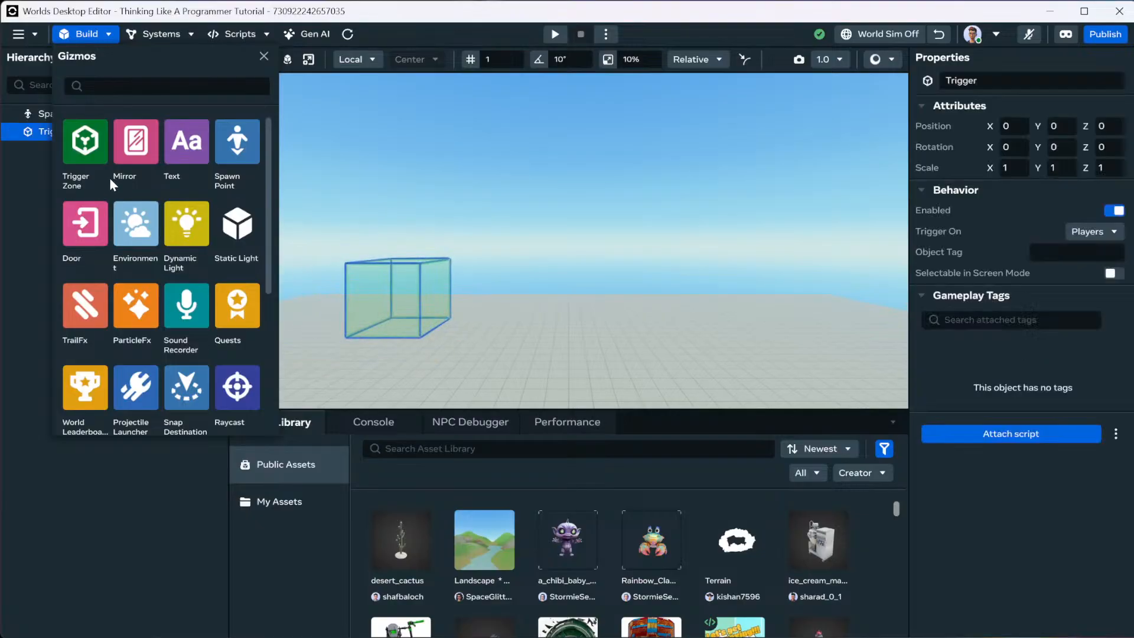
{"action": "scroll", "coordinate": [124, 234], "scroll_direction": "down", "scroll_amount": 3}
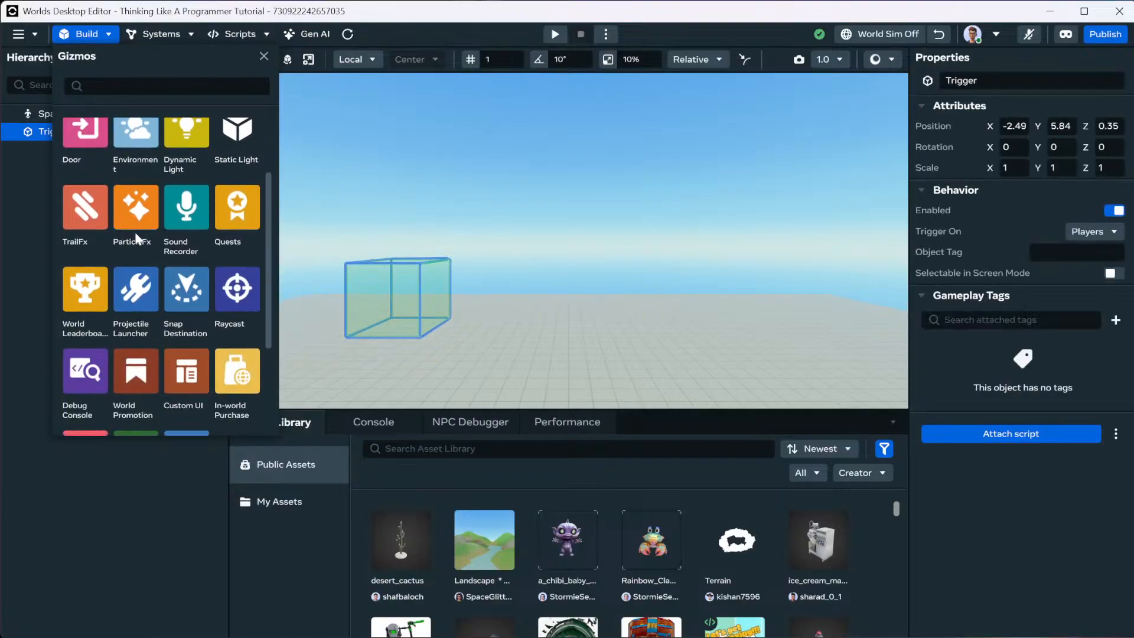
{"action": "scroll", "coordinate": [163, 246], "scroll_direction": "down", "scroll_amount": 3}
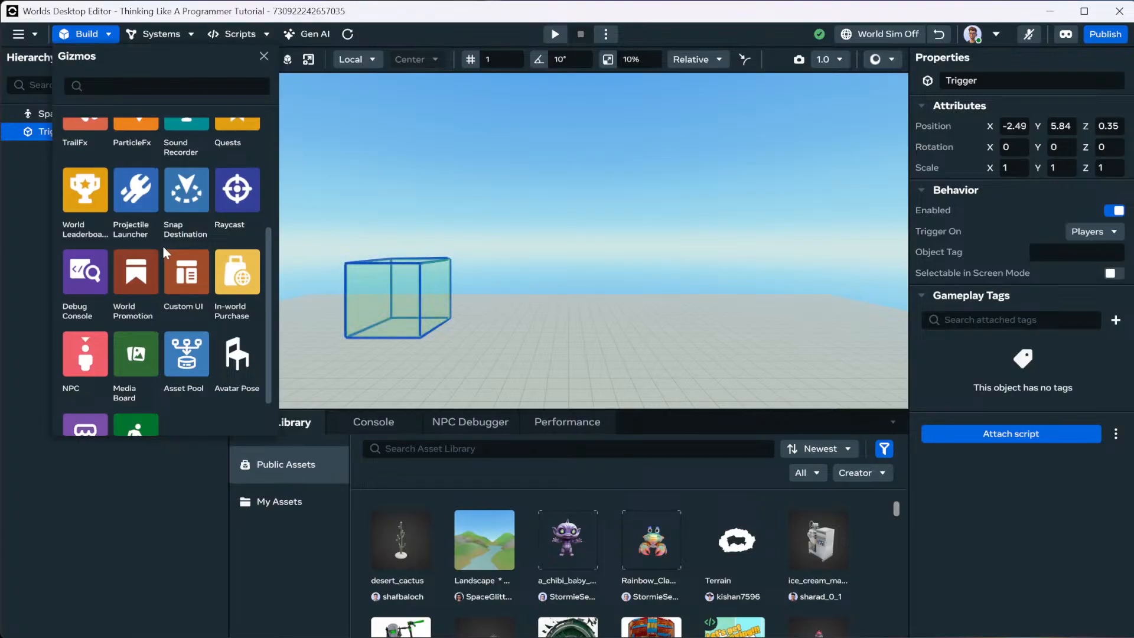
{"action": "scroll", "coordinate": [163, 245], "scroll_direction": "down", "scroll_amount": 2}
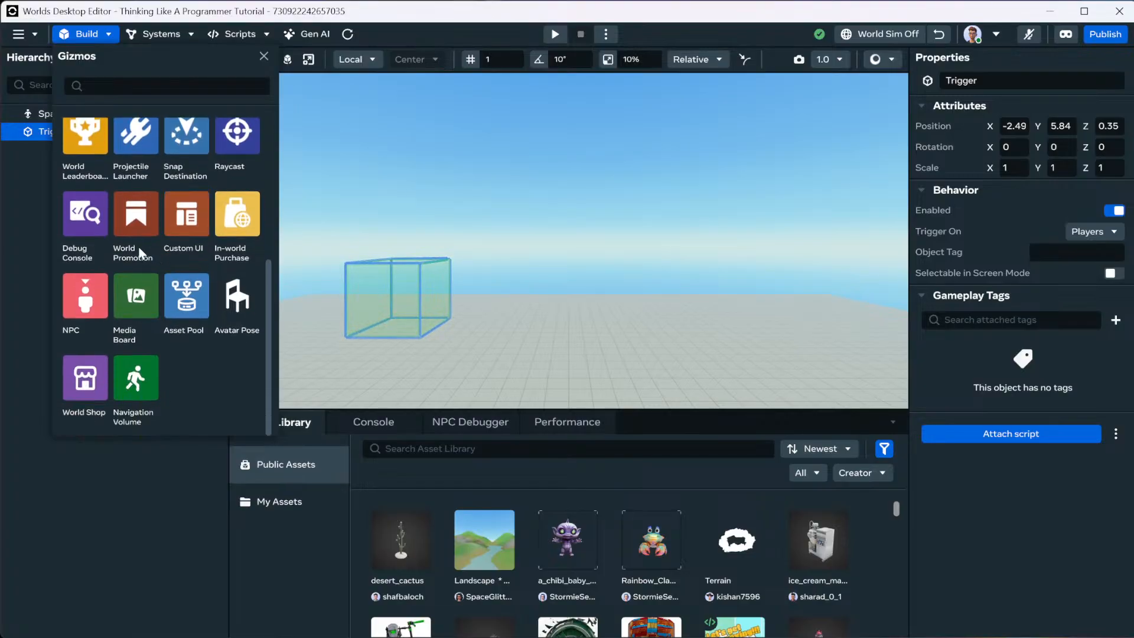
{"action": "left_click_drag", "start_coordinate": [186, 214], "coordinate": [569, 293]}
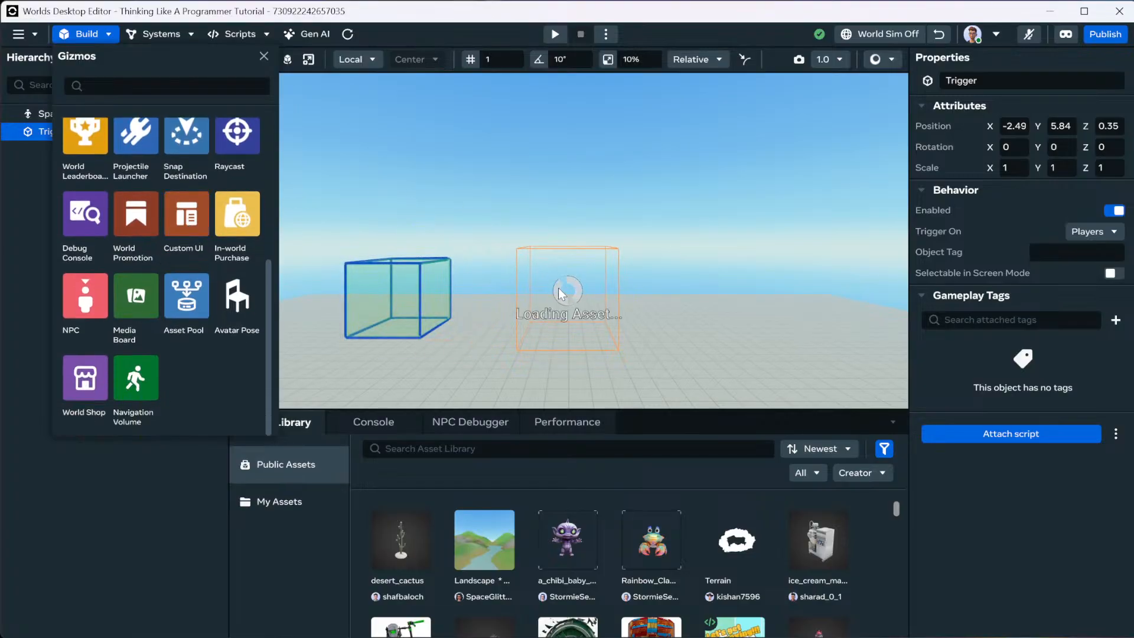
{"action": "left_click", "coordinate": [455, 274]}
Attach a new trigger script named ExampleTrigger_Entity to the Trigger zone.
{"action": "left_click", "coordinate": [424, 289]}
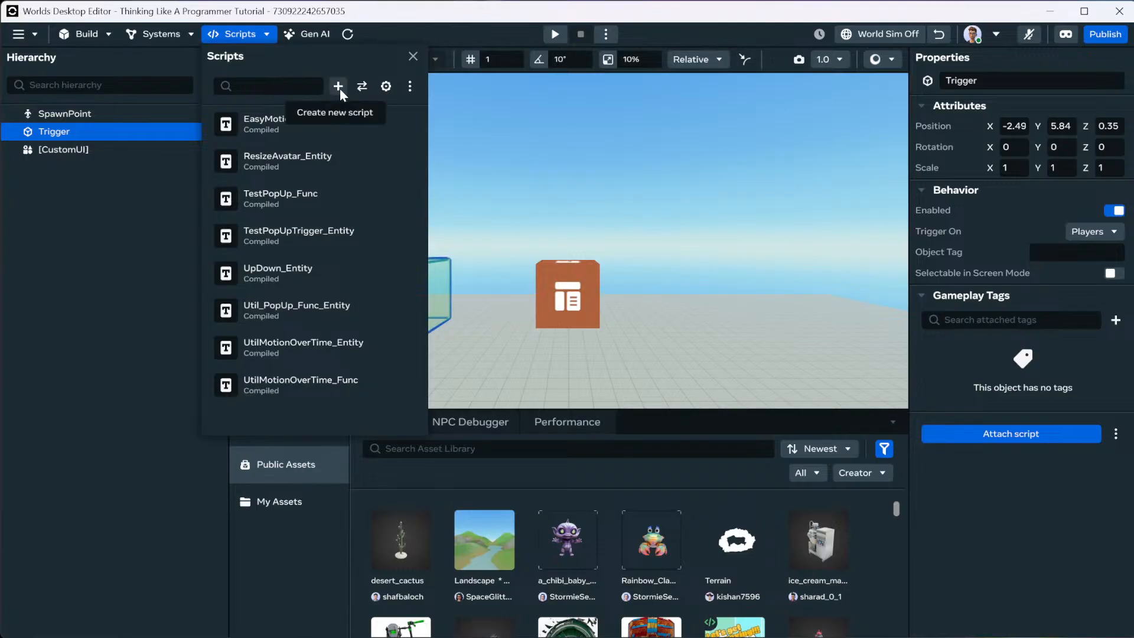
{"action": "left_click", "coordinate": [265, 36]}
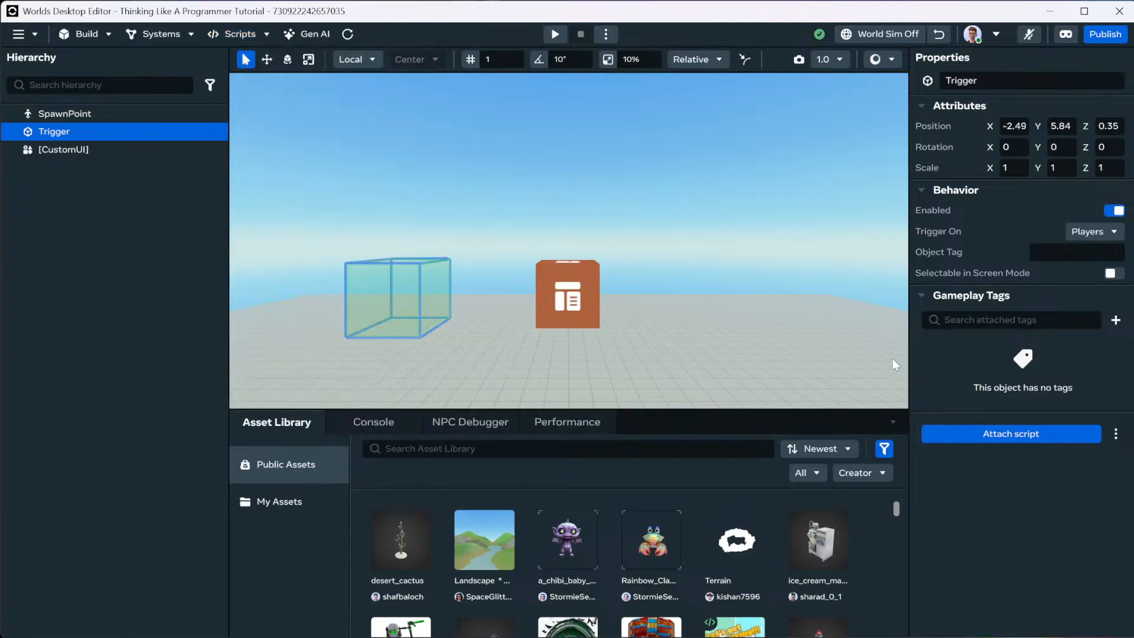
{"action": "left_click", "coordinate": [983, 434]}
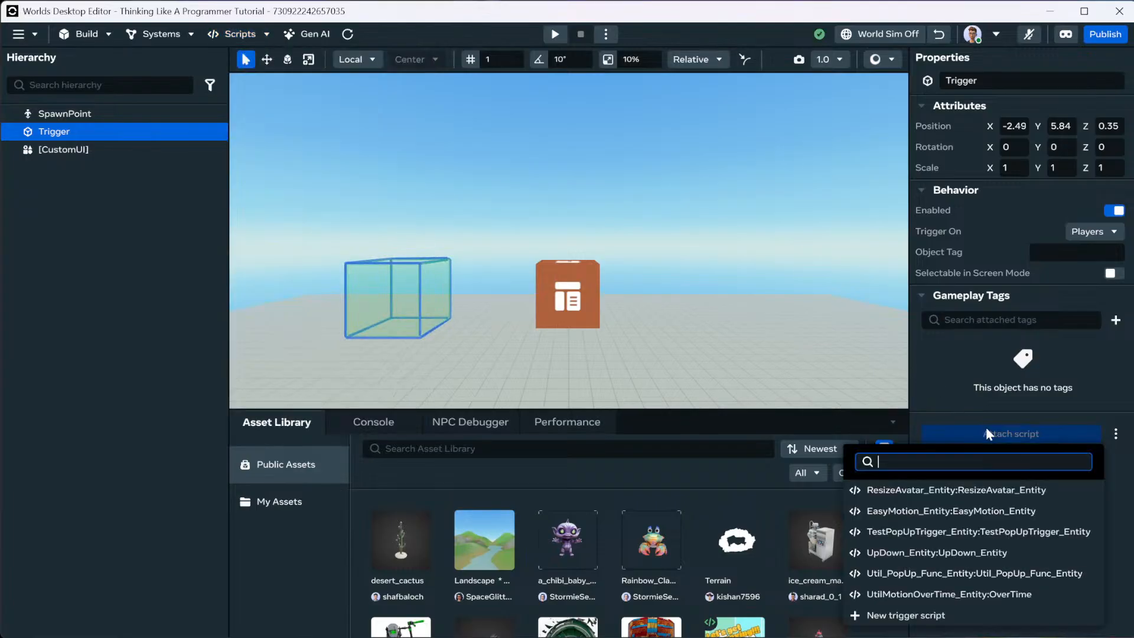
{"action": "left_click", "coordinate": [913, 616]}
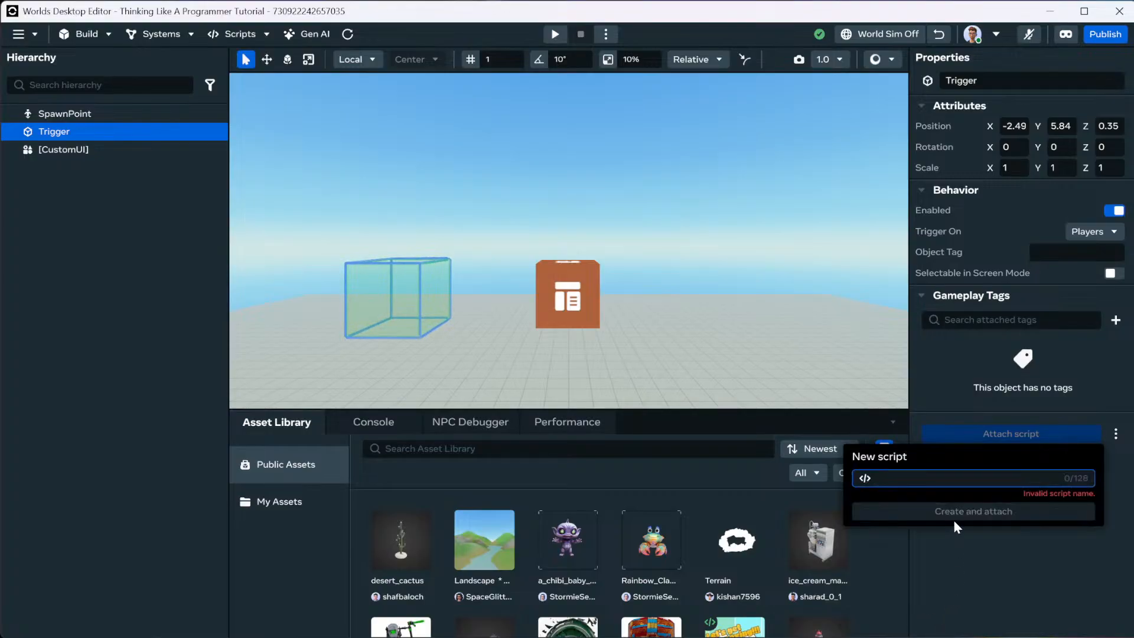
{"action": "type", "text": "Example"}
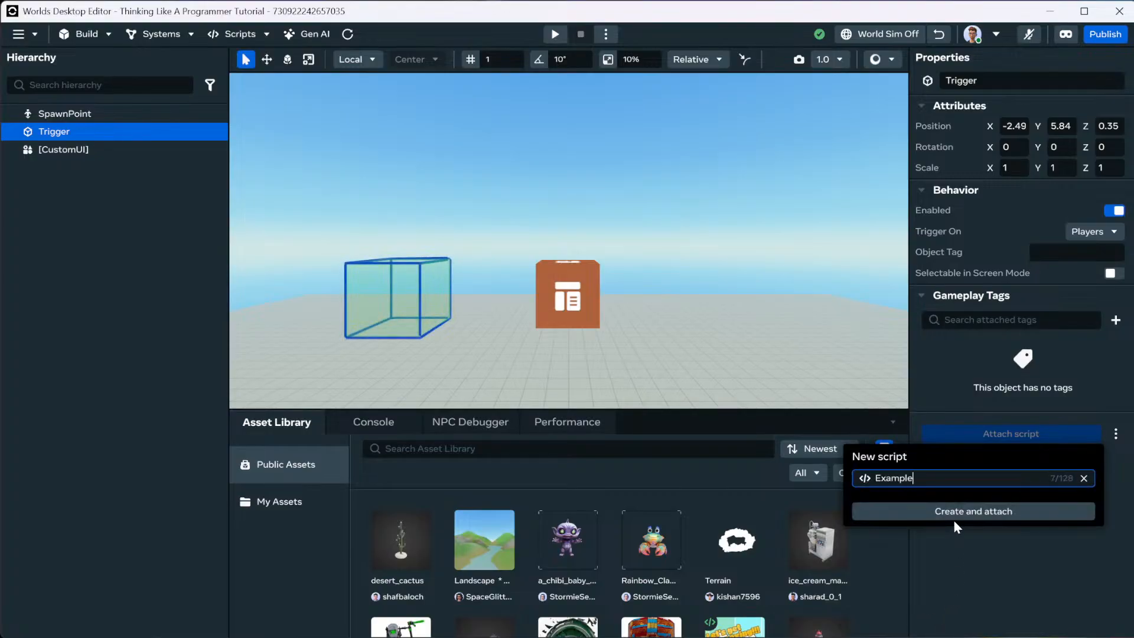
{"action": "type", "text": "Trigger"}
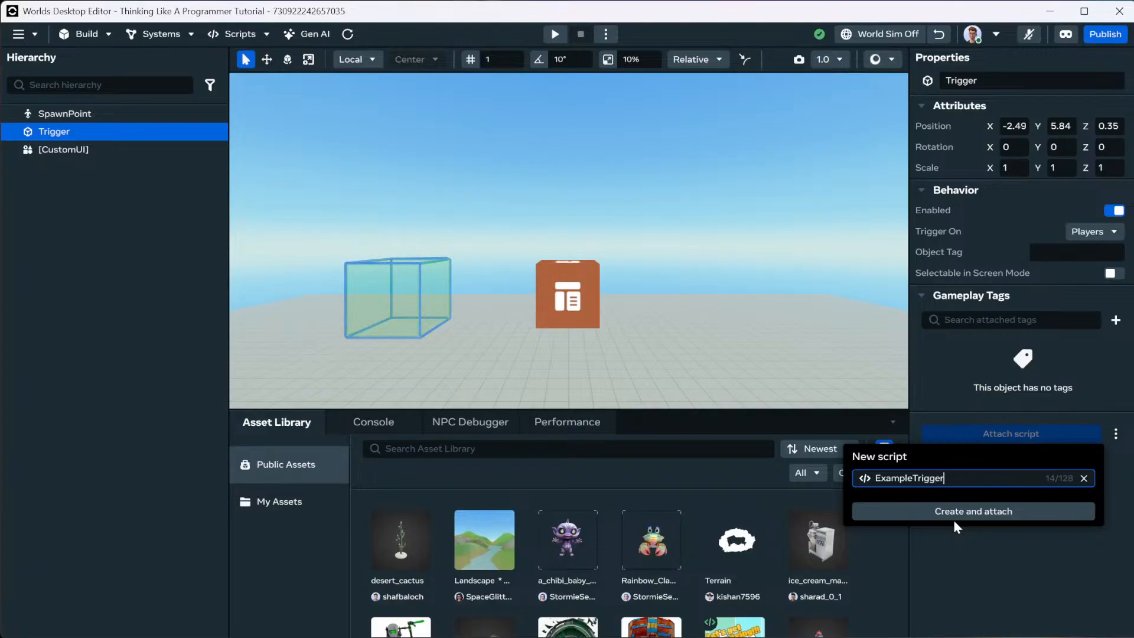
{"action": "type", "text": "_Entity"}
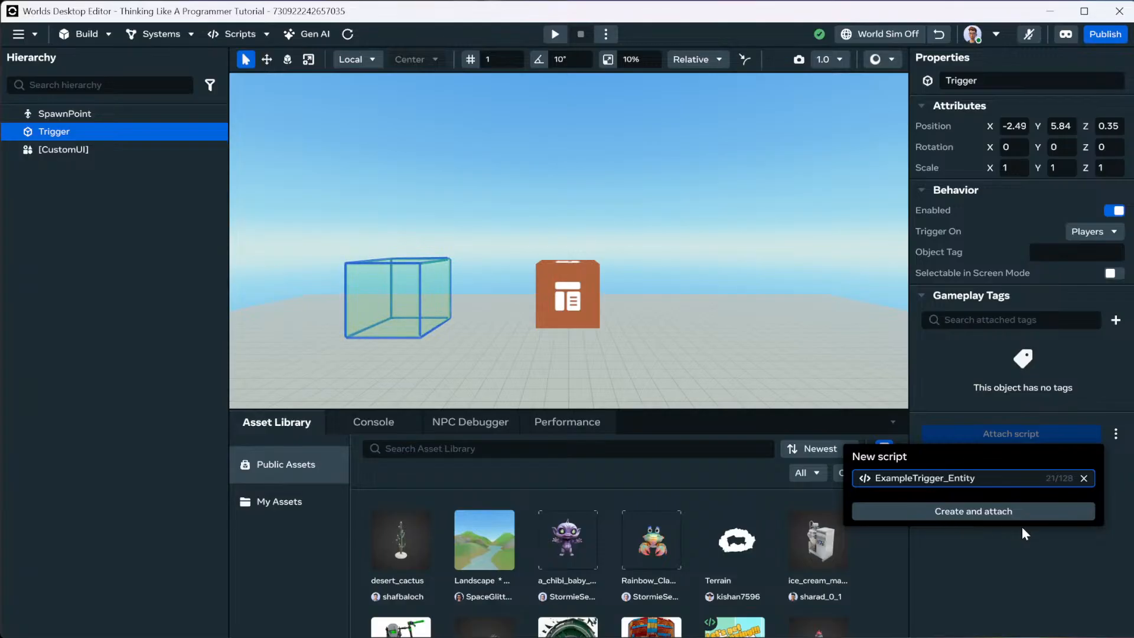
{"action": "left_click", "coordinate": [1014, 515]}
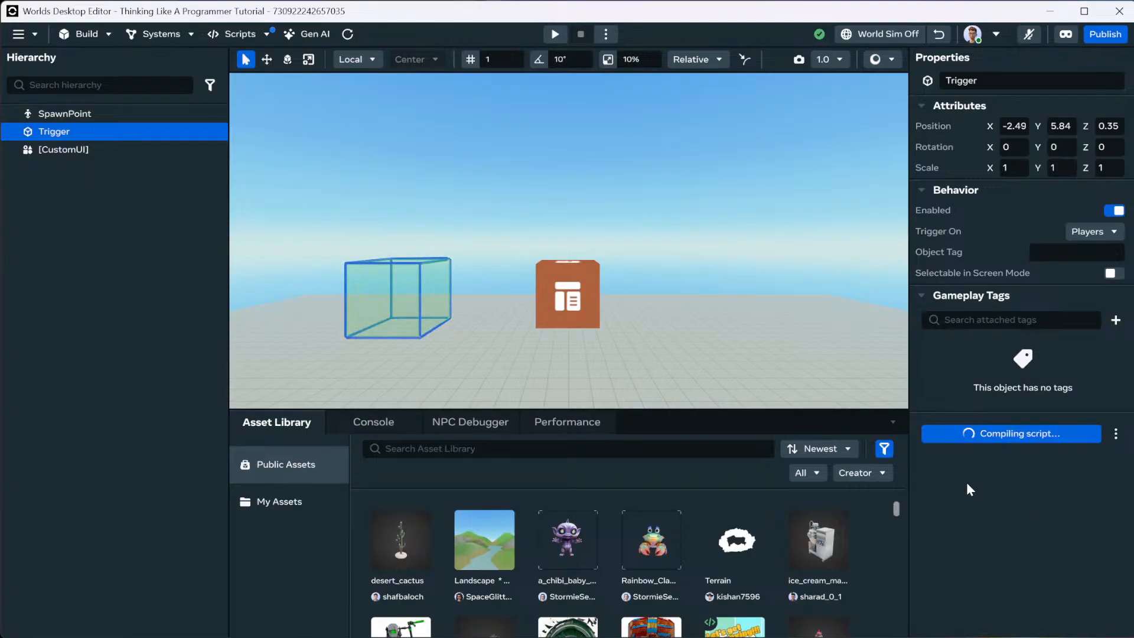
Create and attach a new ExampleUI_Entity script to the Custom UI object.
{"action": "left_click", "coordinate": [589, 306]}
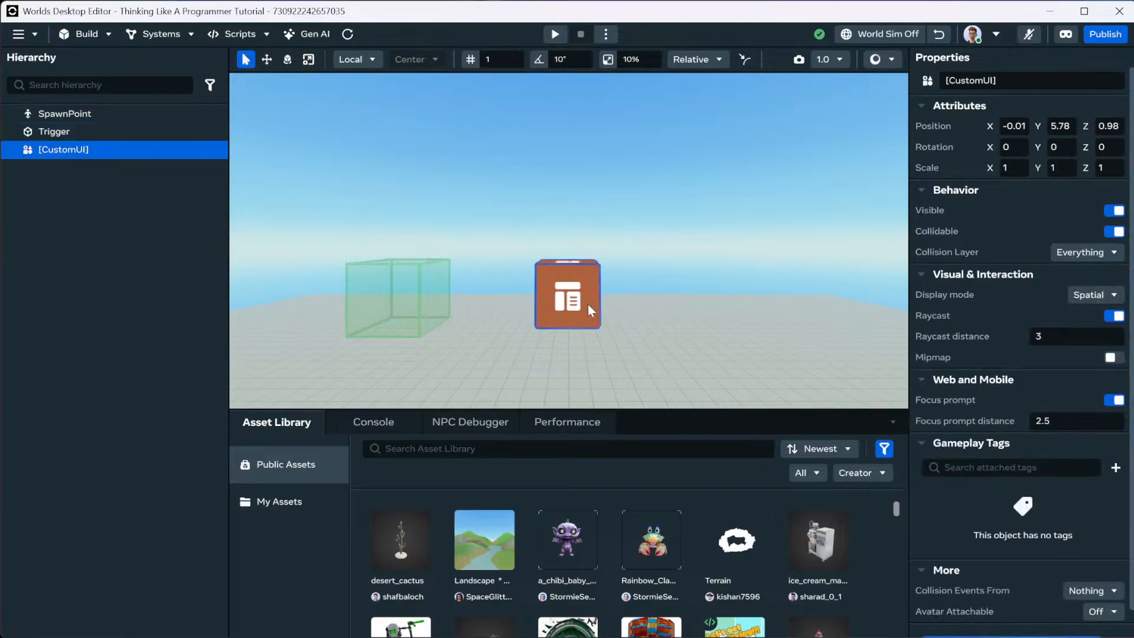
{"action": "scroll", "coordinate": [1032, 492], "scroll_direction": "down", "scroll_amount": 1}
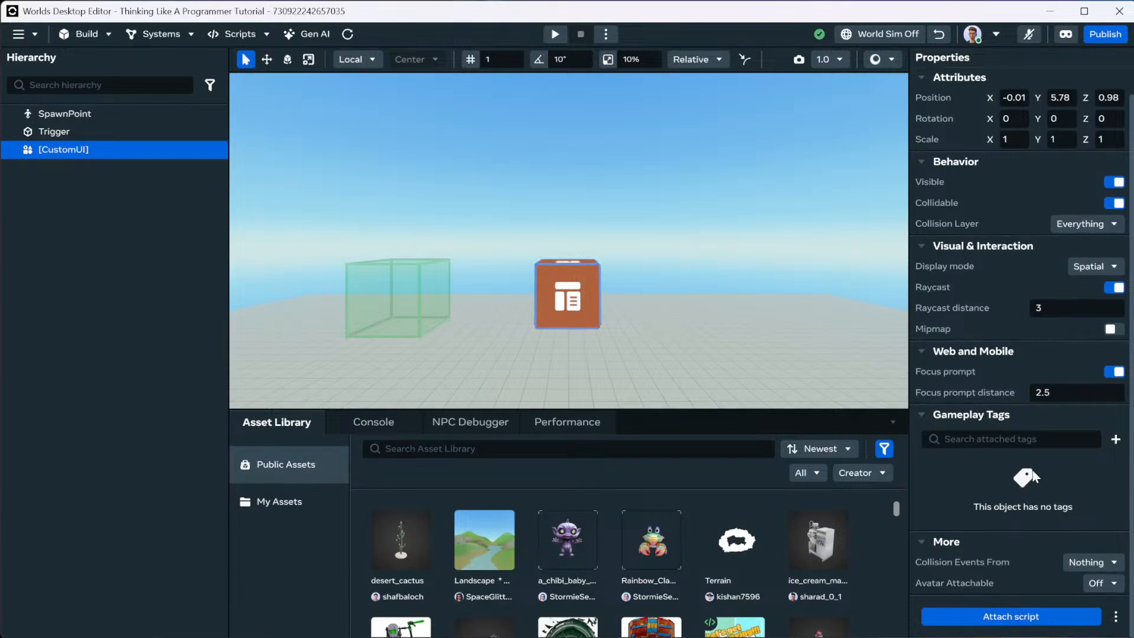
{"action": "left_click", "coordinate": [1015, 614]}
{"action": "left_click", "coordinate": [889, 594]}
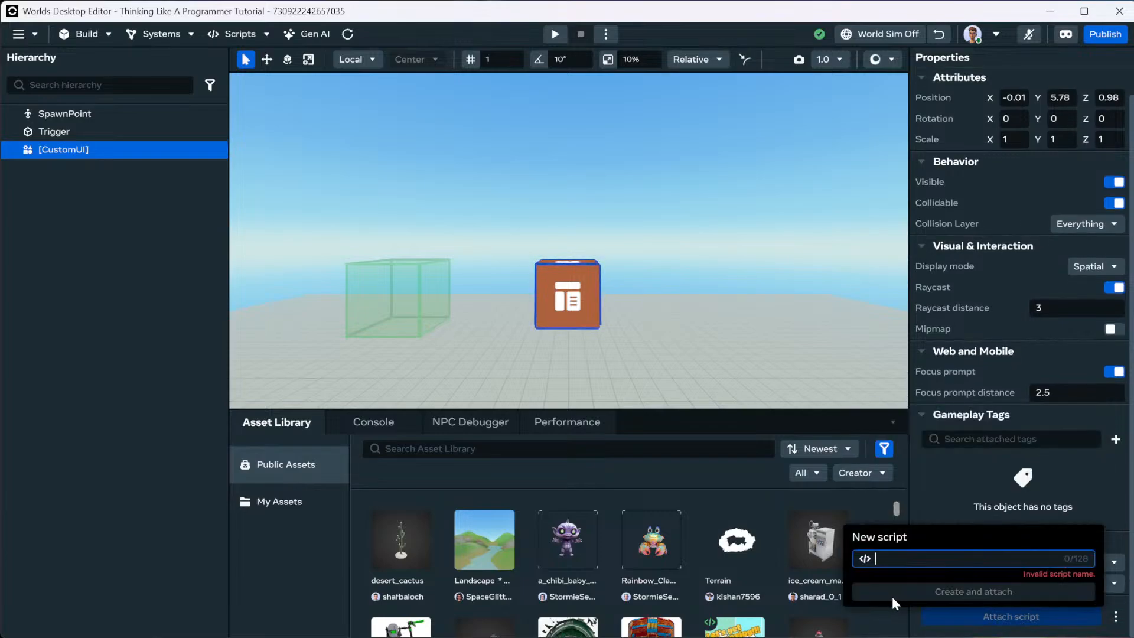
{"action": "type", "text": "Exam"}
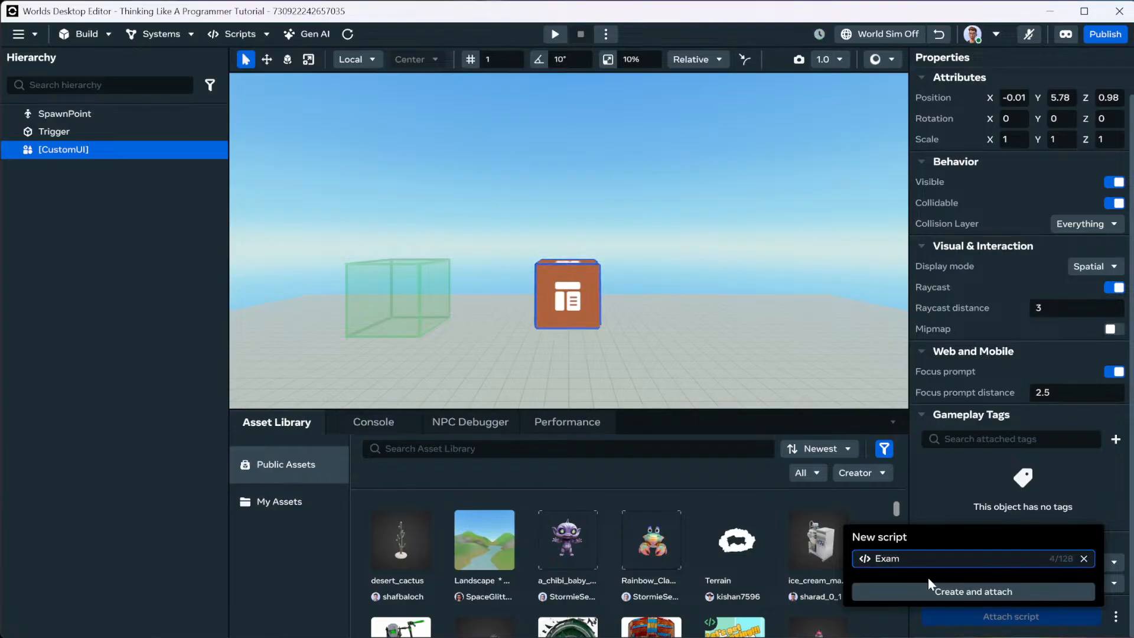
{"action": "type", "text": "pleUI_Entit"}
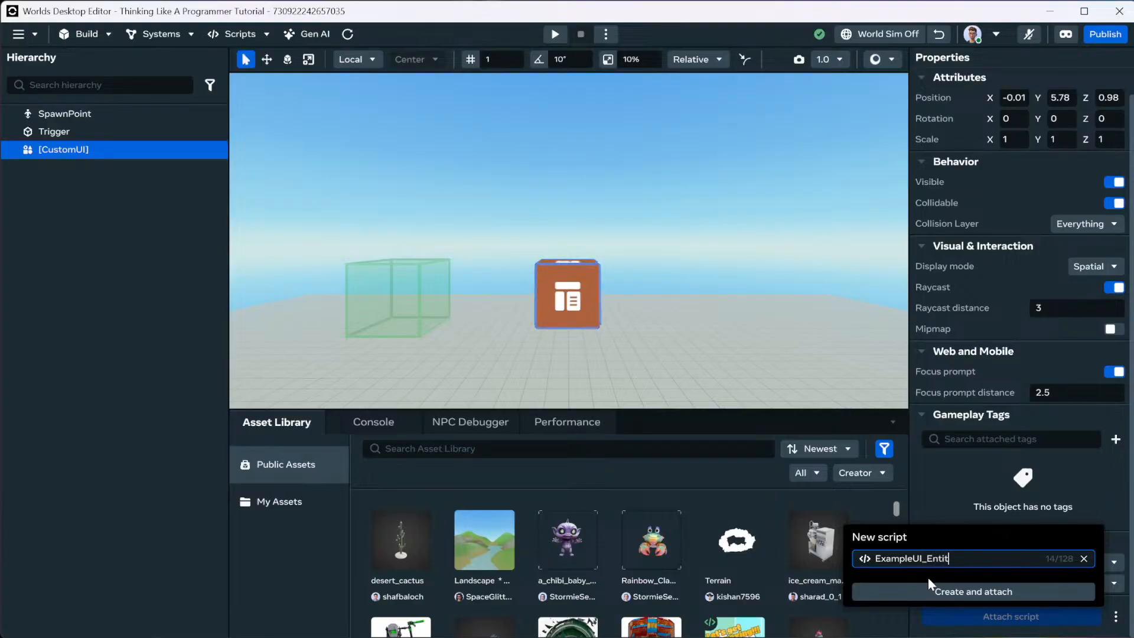
{"action": "type", "text": "y"}
{"action": "key", "text": "Return"}
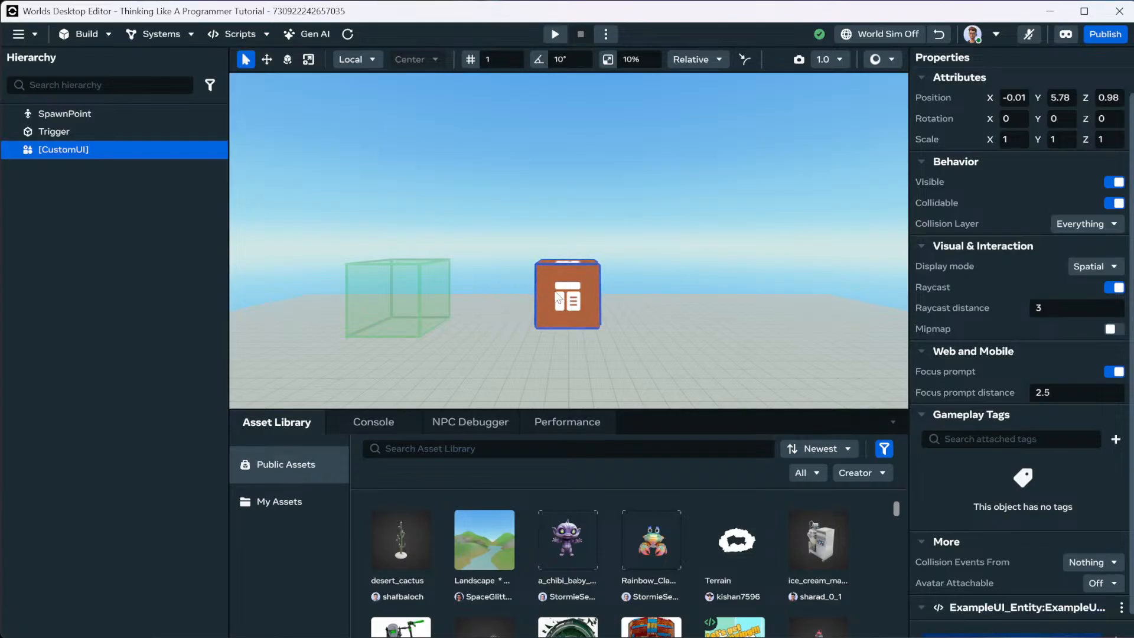
Reselect the Custom UI object and open its ExampleUI_Entity script's options menu.
{"action": "left_click", "coordinate": [403, 307]}
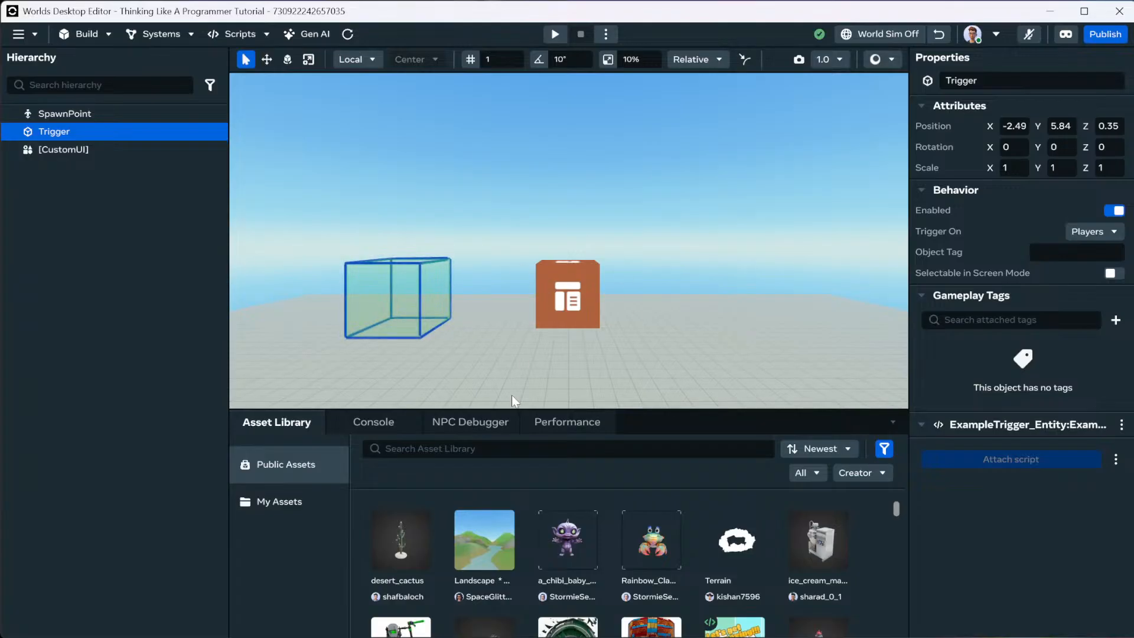
{"action": "left_click", "coordinate": [568, 283]}
{"action": "scroll", "coordinate": [978, 475], "scroll_direction": "down", "scroll_amount": 2}
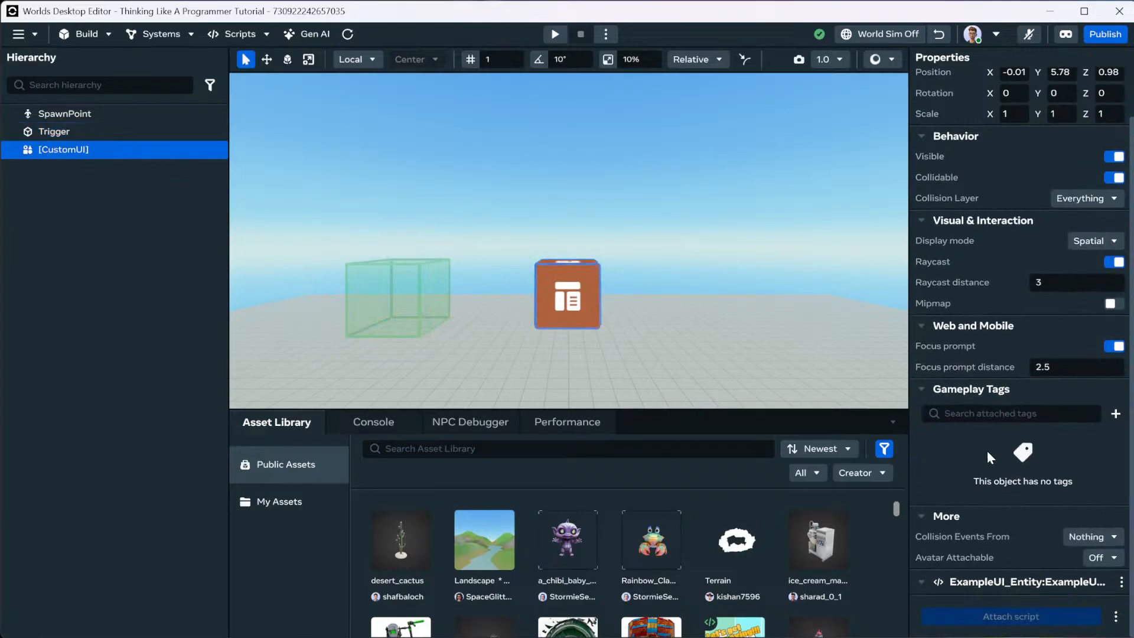
{"action": "left_click", "coordinate": [1121, 582]}
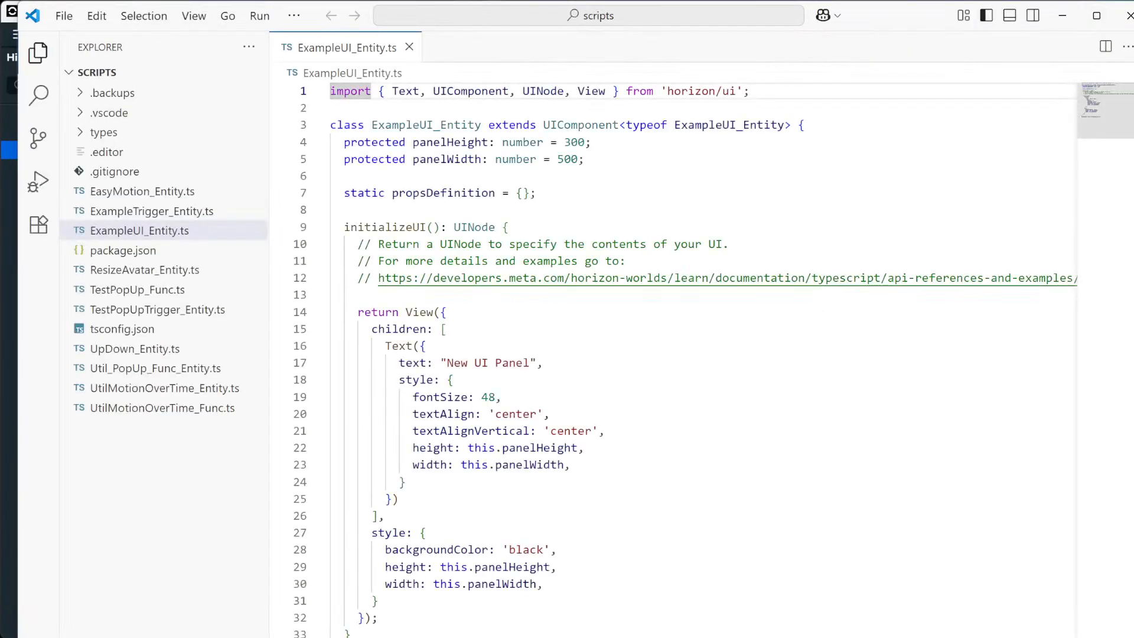
Snap the VS Code window to the left, enlarge it, and hide the Explorer sidebar.
{"action": "key", "text": "super+Left"}
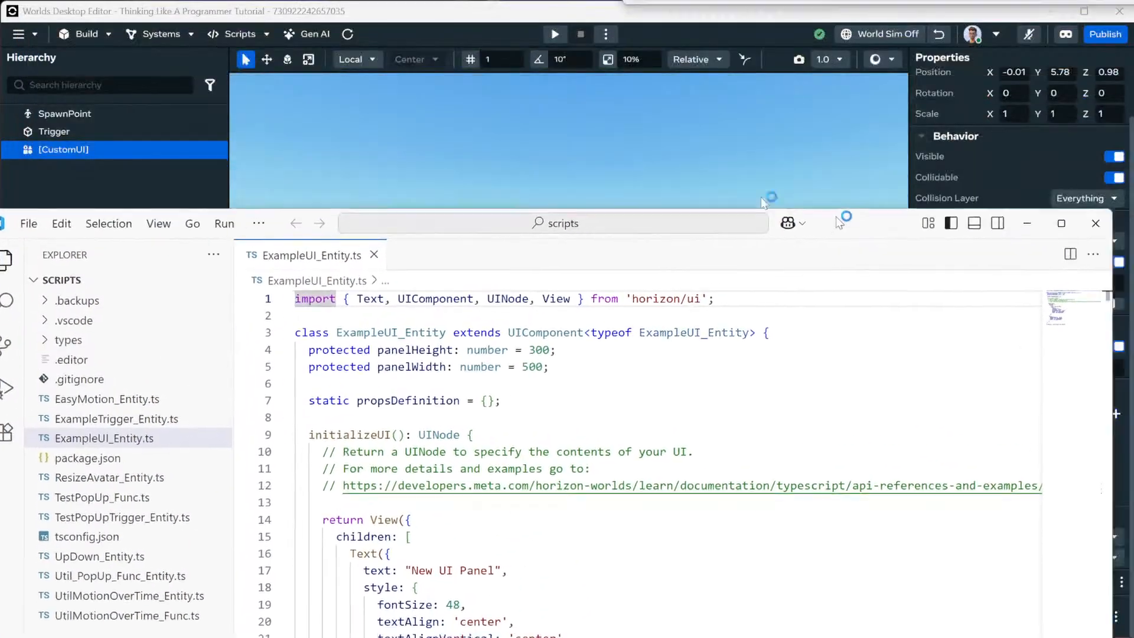
{"action": "key", "text": "Escape"}
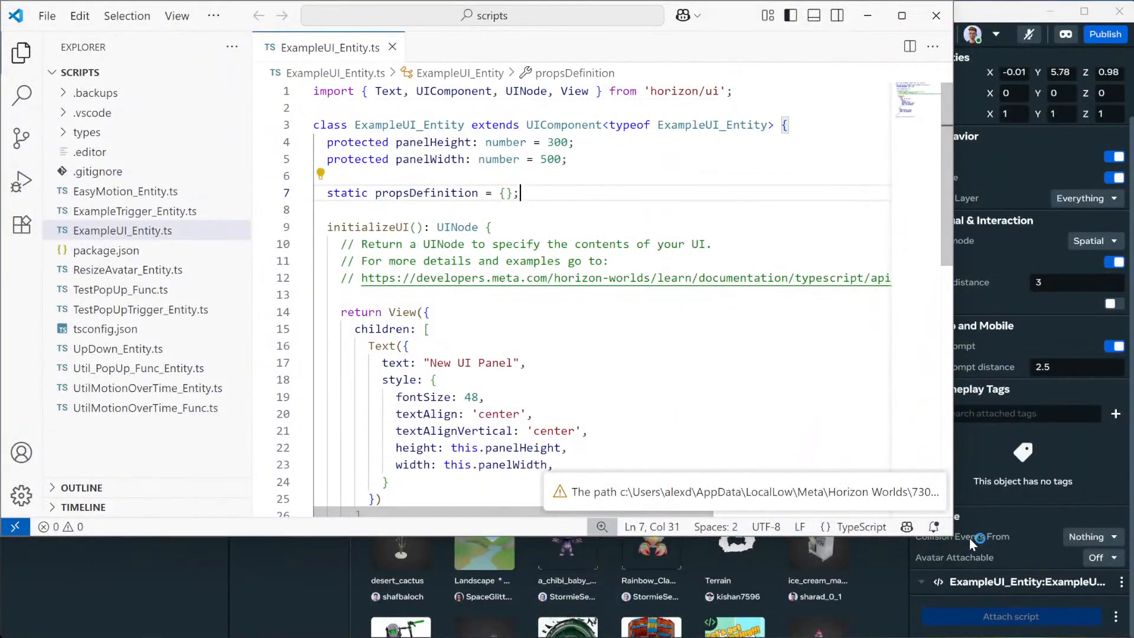
{"action": "left_click", "coordinate": [912, 511]}
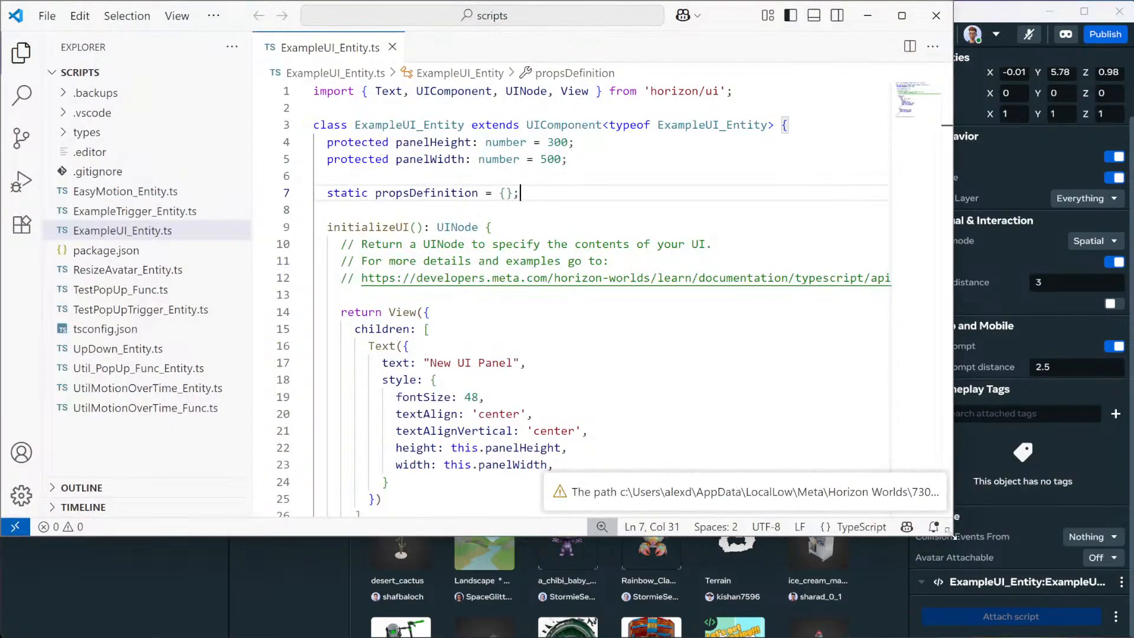
{"action": "left_click_drag", "start_coordinate": [952, 535], "coordinate": [1012, 633]}
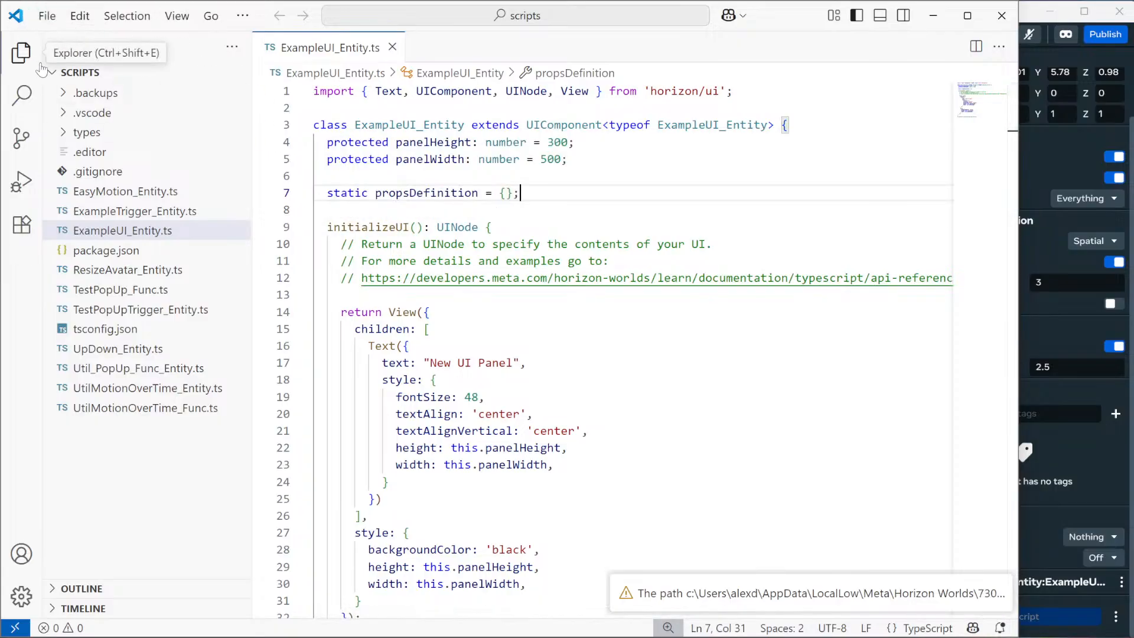
{"action": "left_click", "coordinate": [22, 54]}
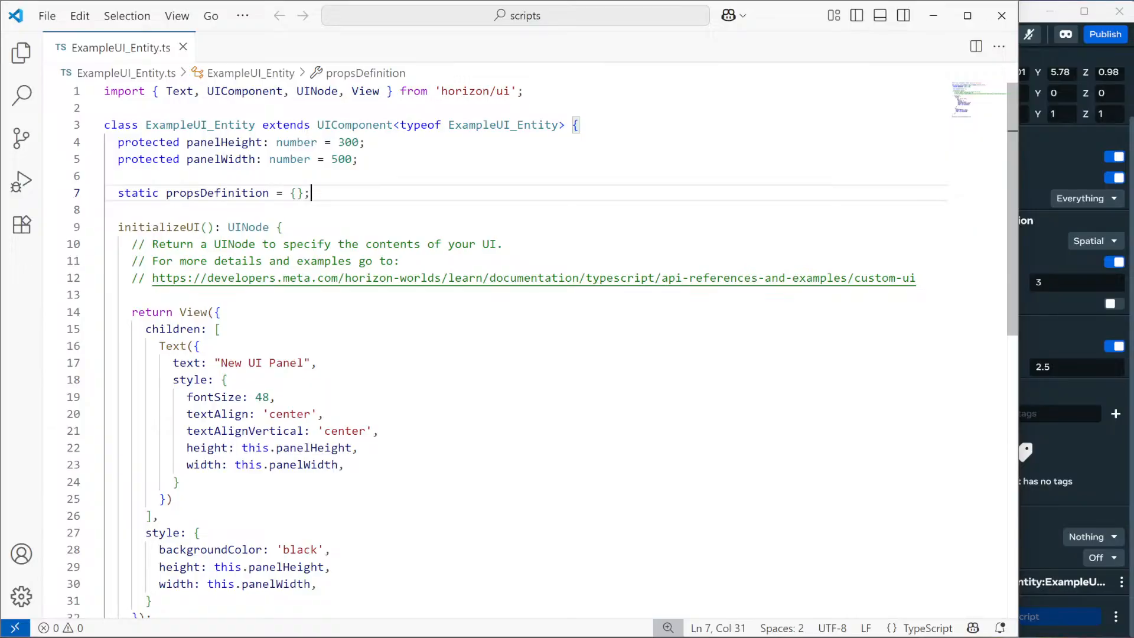
Review ExampleUI_Entity.ts, highlighting the panel size lines, class declaration and UIComponent import.
{"action": "scroll", "coordinate": [526, 331], "scroll_direction": "down", "scroll_amount": 3}
{"action": "scroll", "coordinate": [525, 331], "scroll_direction": "up", "scroll_amount": 4}
{"action": "left_click_drag", "start_coordinate": [358, 159], "coordinate": [105, 142]}
{"action": "left_click", "coordinate": [105, 210]}
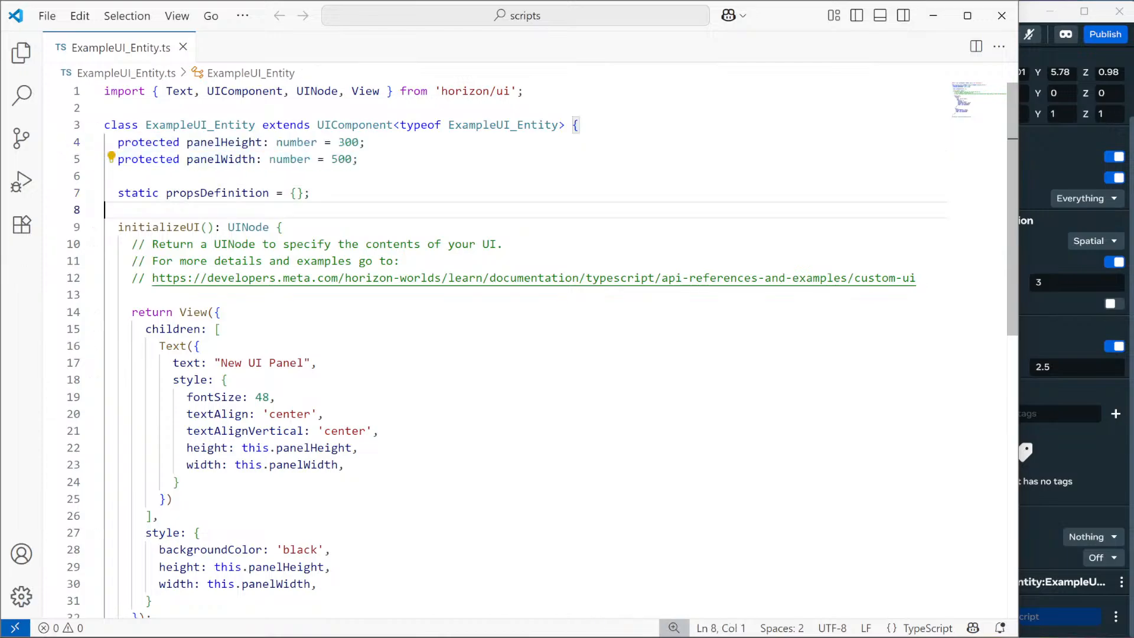
{"action": "scroll", "coordinate": [526, 348], "scroll_direction": "down", "scroll_amount": 2}
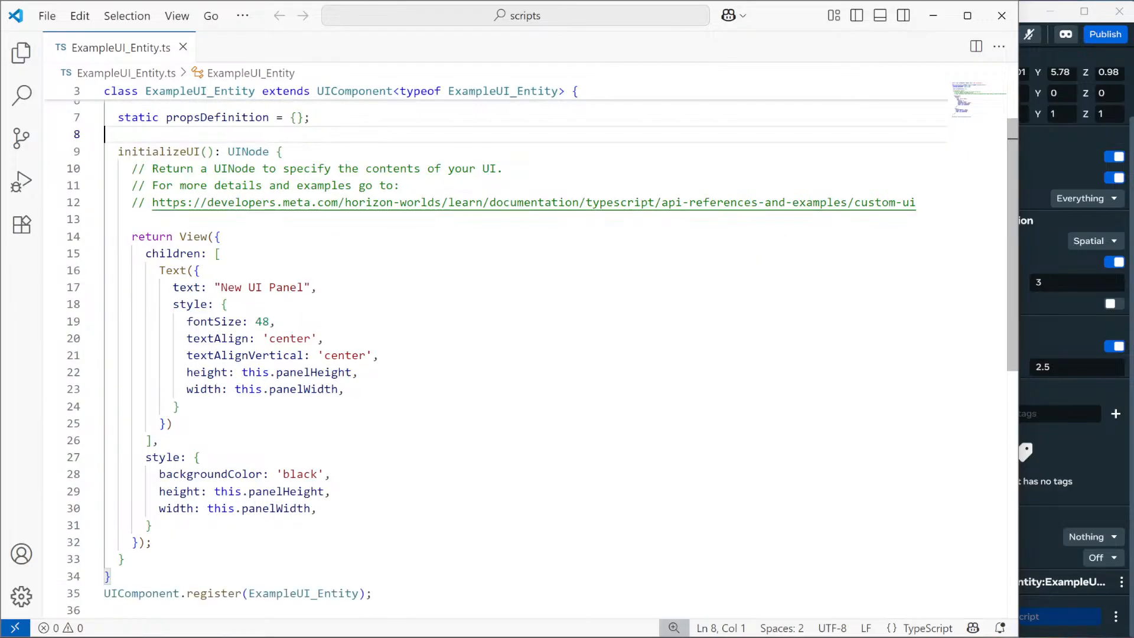
{"action": "scroll", "coordinate": [526, 349], "scroll_direction": "up", "scroll_amount": 2}
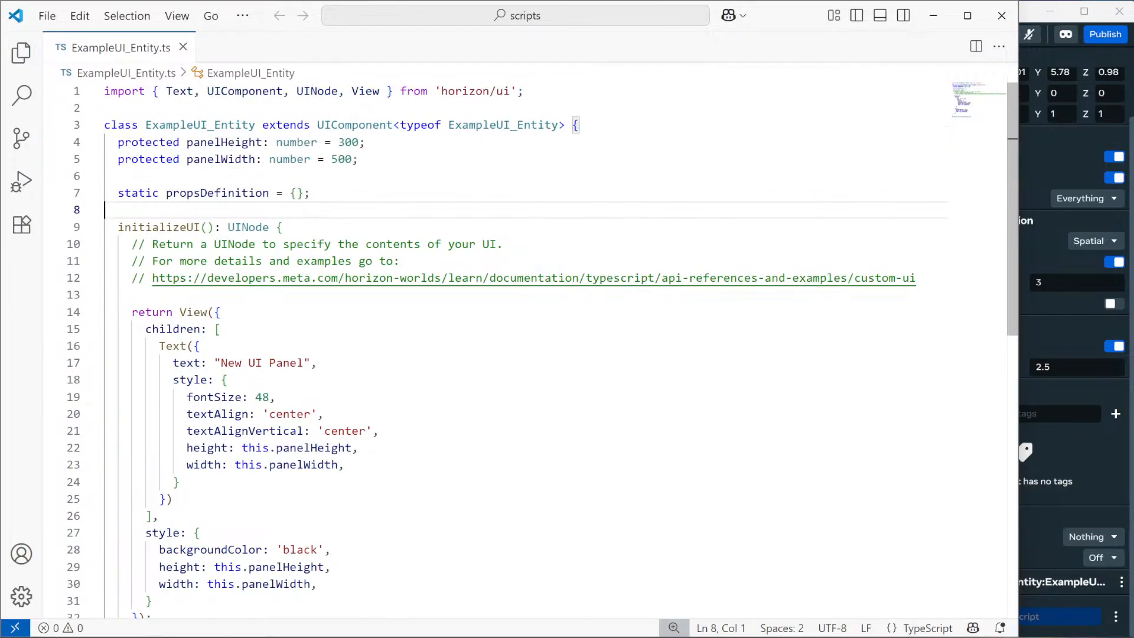
{"action": "triple_click", "coordinate": [354, 125]}
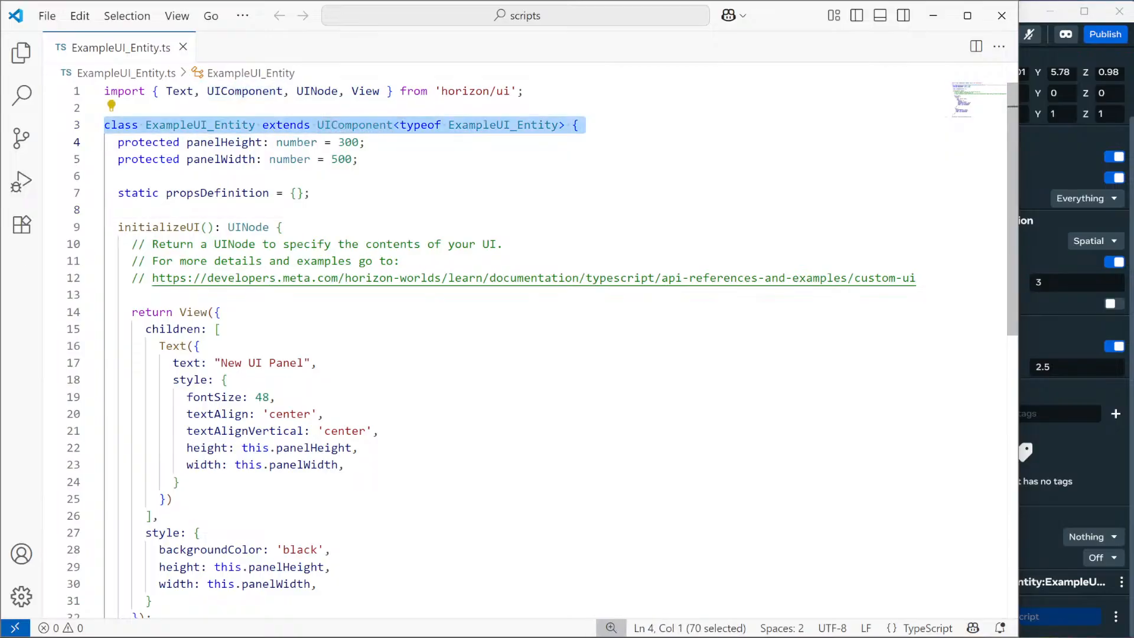
{"action": "triple_click", "coordinate": [245, 92]}
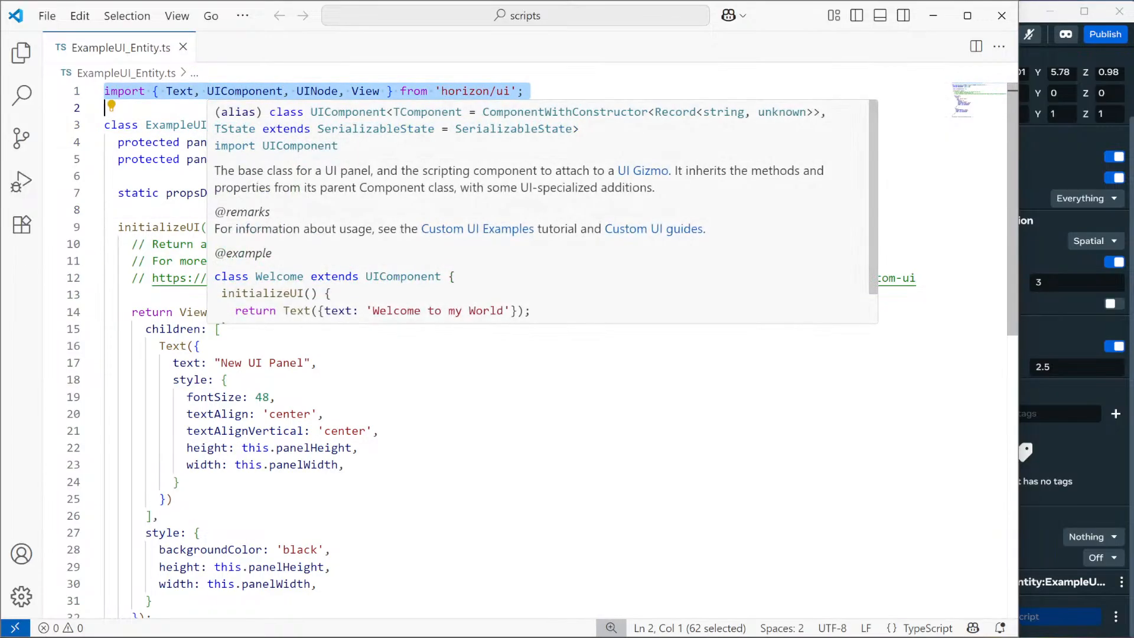
Replace the background View's height this.panelHeight with '100%' on line 29.
{"action": "triple_click", "coordinate": [156, 226]}
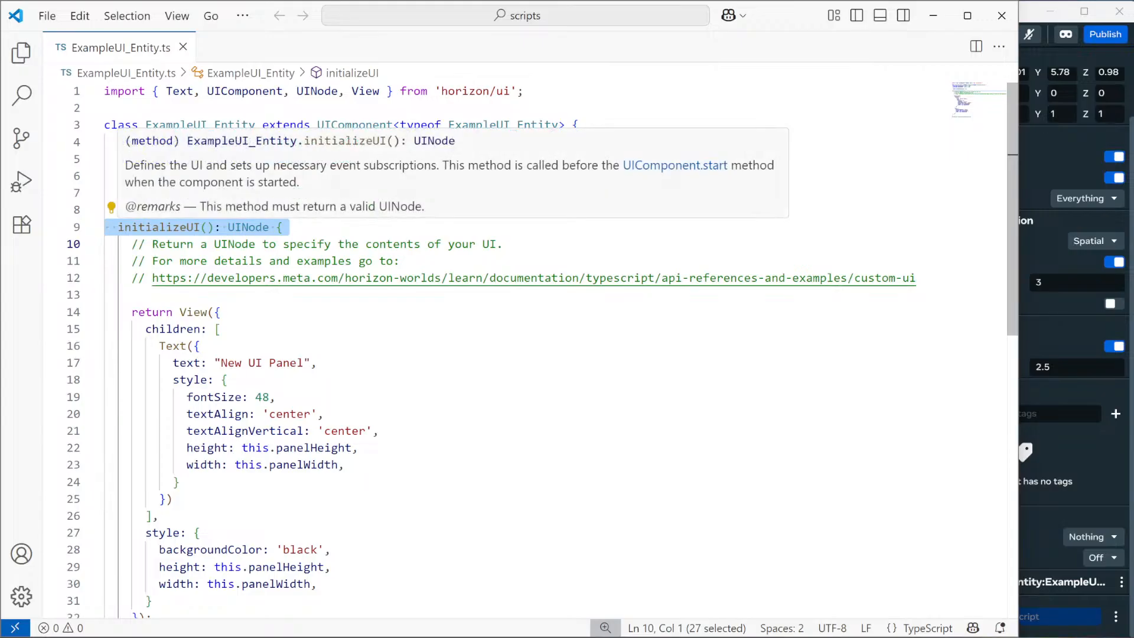
{"action": "scroll", "coordinate": [225, 239], "scroll_direction": "down", "scroll_amount": 1}
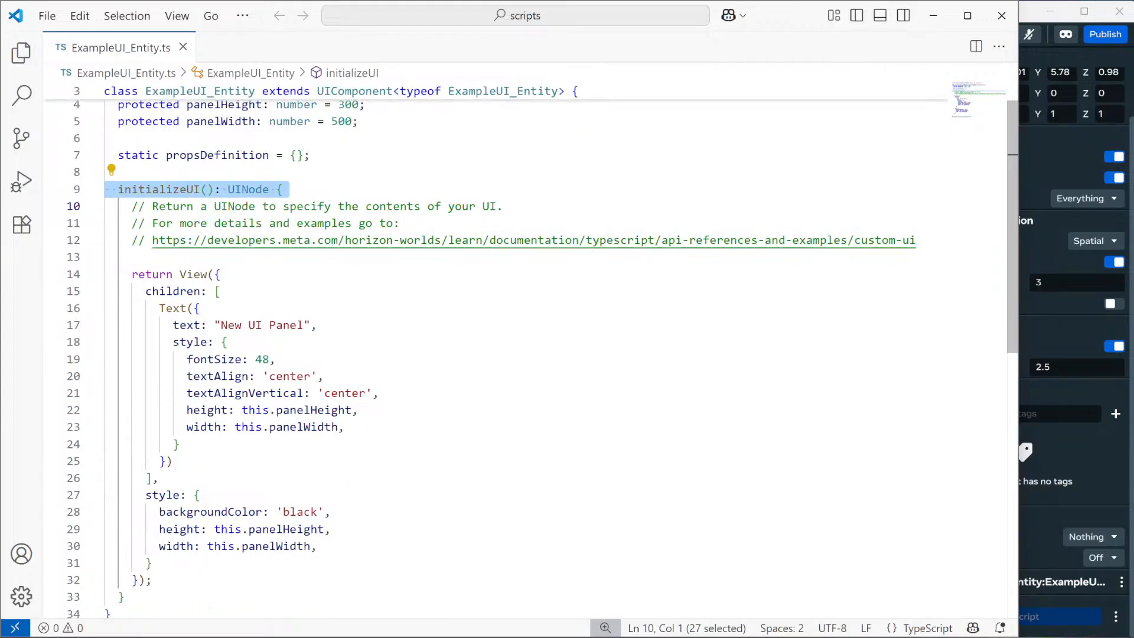
{"action": "left_click_drag", "start_coordinate": [215, 529], "coordinate": [325, 529]}
{"action": "key", "text": "BackSpace"}
{"action": "type", "text": "'12',"}
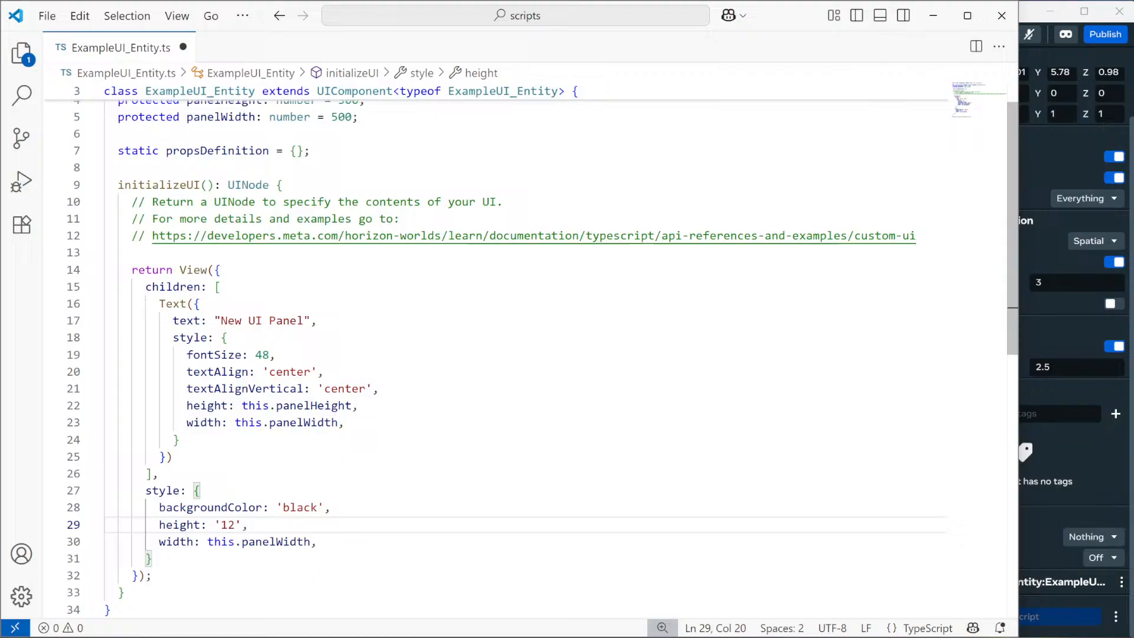
{"action": "key", "text": "BackSpace"}
{"action": "type", "text": "00%"}
Scroll back over the panel size lines and show the Explorer file list.
{"action": "scroll", "coordinate": [266, 541], "scroll_direction": "up", "scroll_amount": 1}
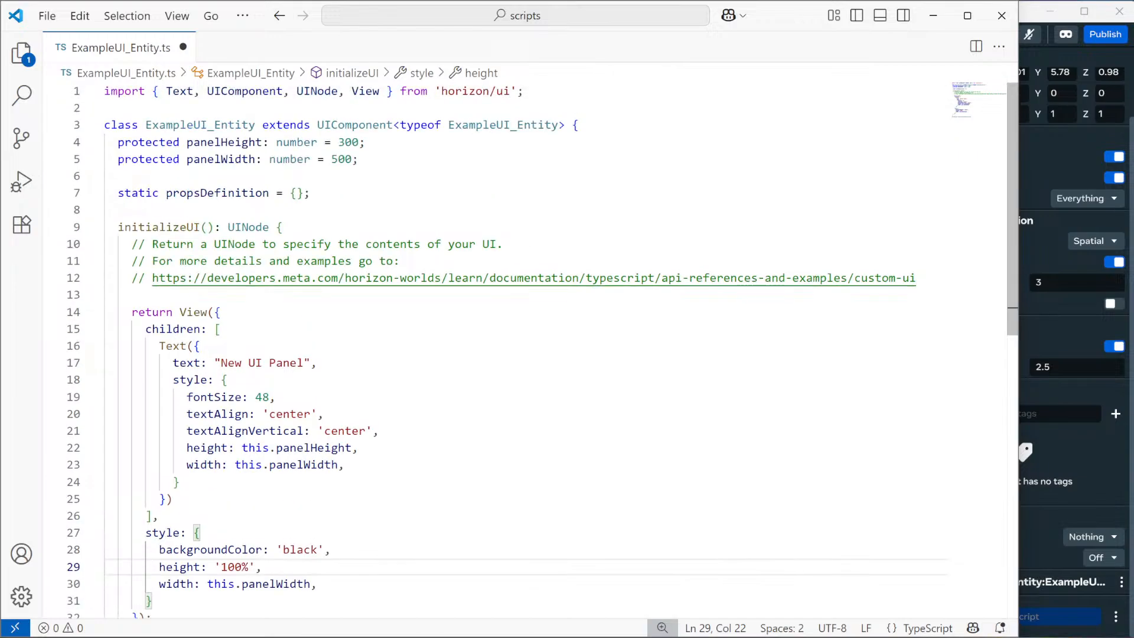
{"action": "left_click_drag", "start_coordinate": [358, 159], "coordinate": [105, 142]}
{"action": "scroll", "coordinate": [532, 355], "scroll_direction": "down", "scroll_amount": 1}
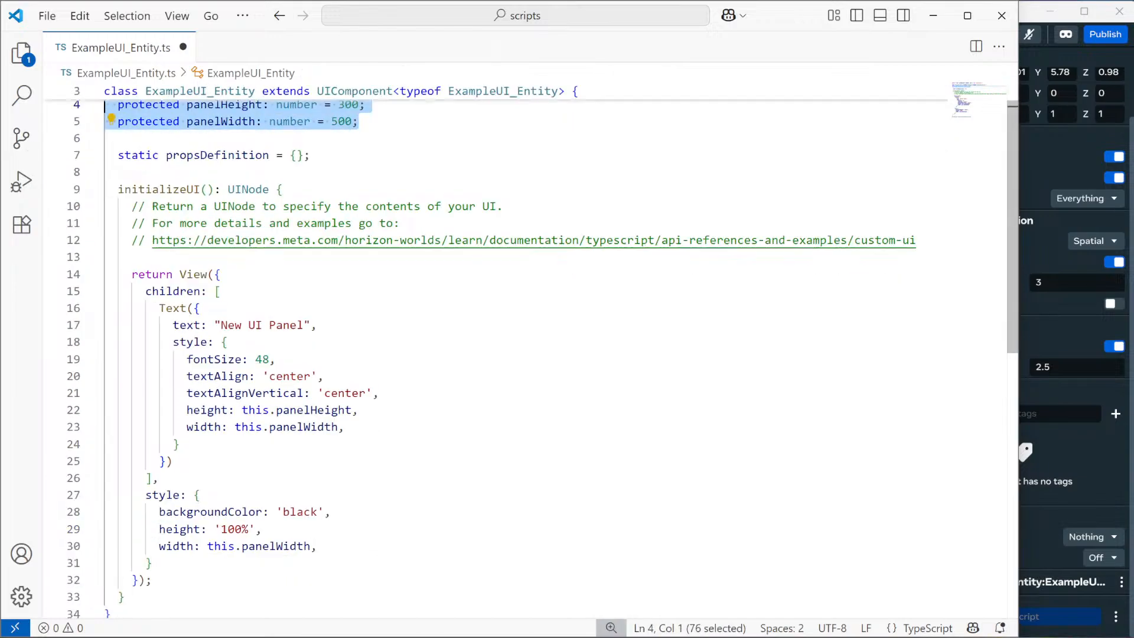
{"action": "scroll", "coordinate": [496, 354], "scroll_direction": "down", "scroll_amount": 4}
{"action": "scroll", "coordinate": [496, 355], "scroll_direction": "up", "scroll_amount": 3}
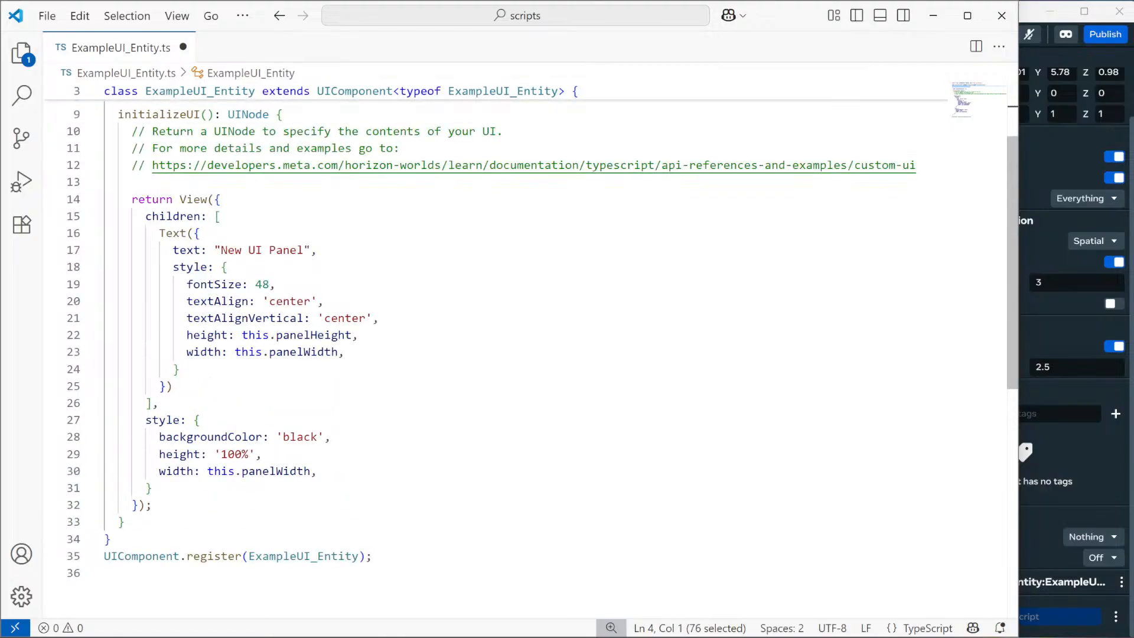
{"action": "scroll", "coordinate": [180, 87], "scroll_direction": "up", "scroll_amount": 3}
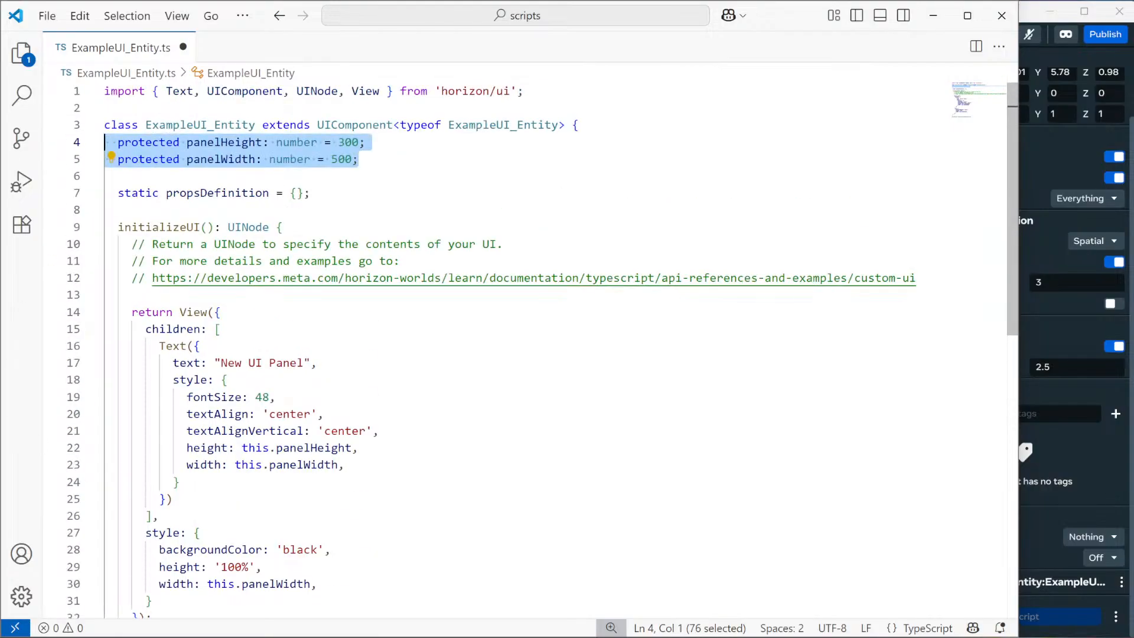
{"action": "left_click", "coordinate": [22, 53]}
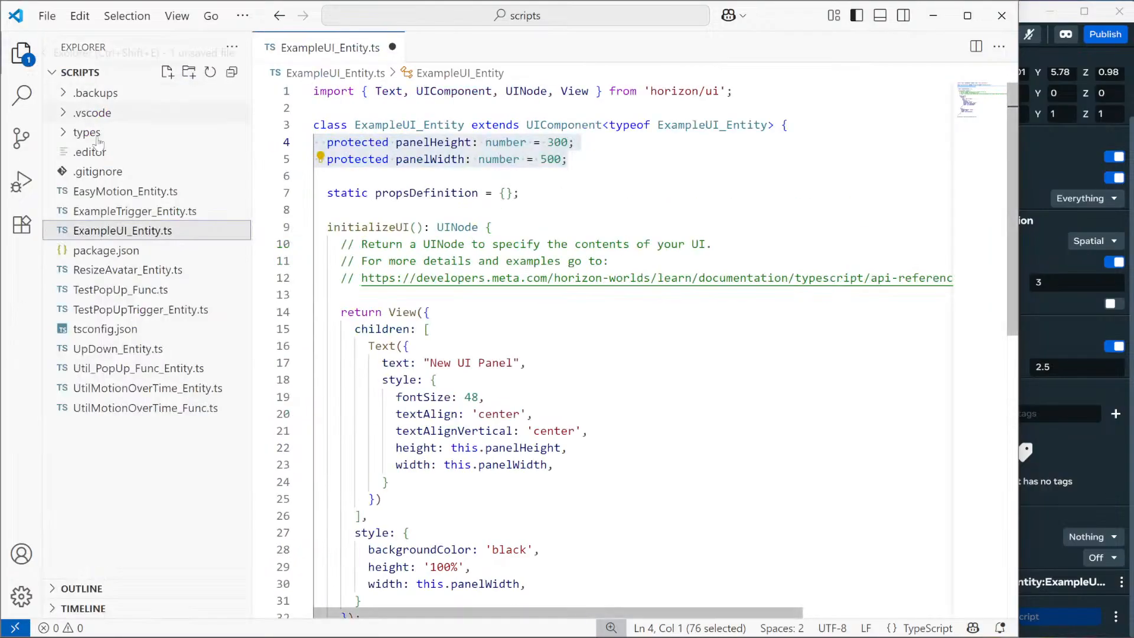
Open ExampleTrigger_Entity.ts and inspect its OnPlayerEnterTrigger and OnEntityEnterTrigger connections in preStart.
{"action": "left_click", "coordinate": [134, 211]}
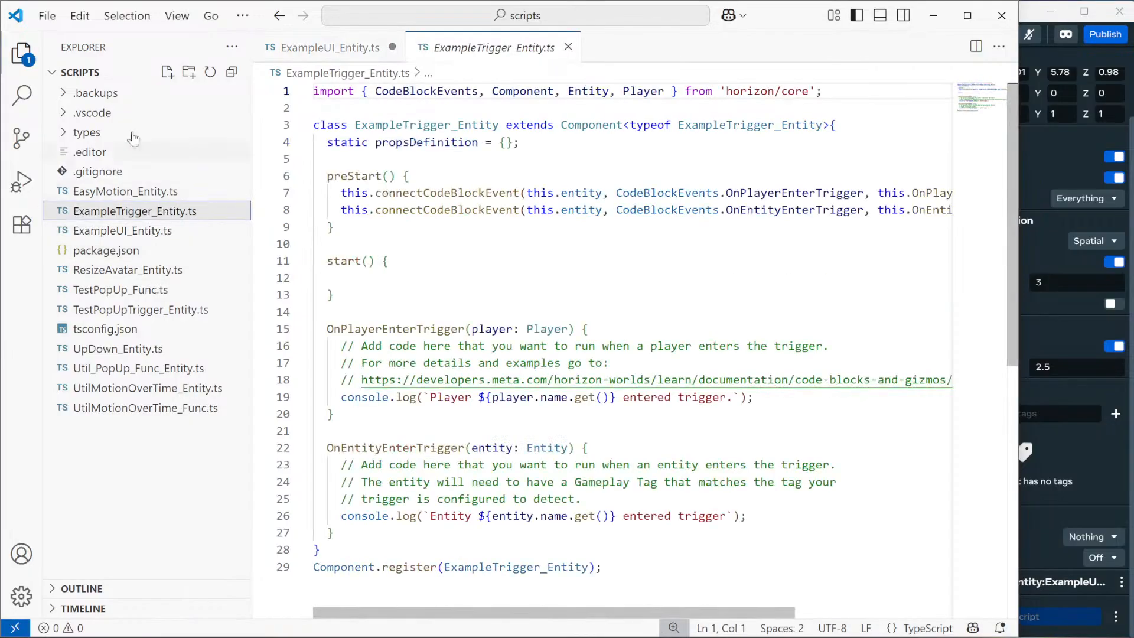
{"action": "left_click", "coordinate": [19, 53]}
{"action": "mouse_move", "coordinate": [586, 211]}
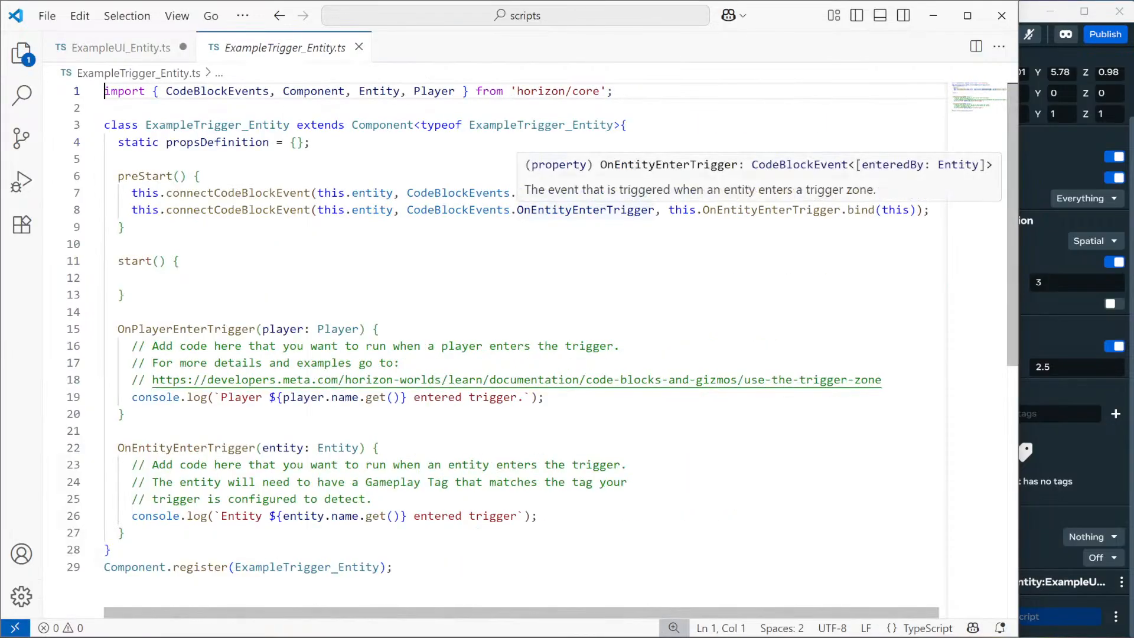
{"action": "triple_click", "coordinate": [585, 210]}
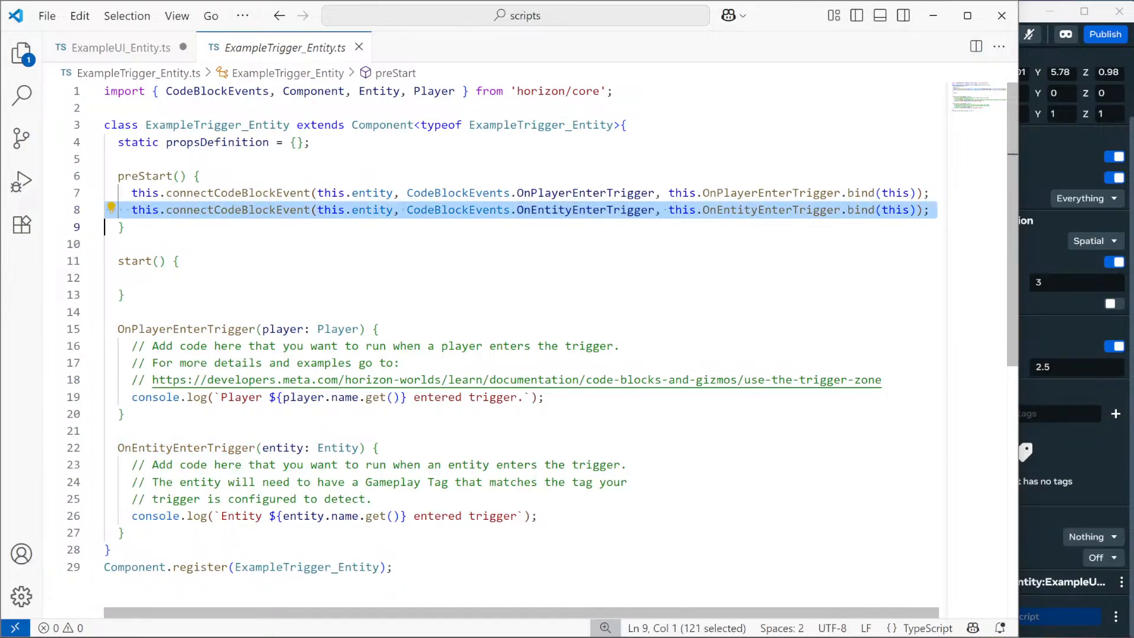
{"action": "double_click", "coordinate": [771, 192]}
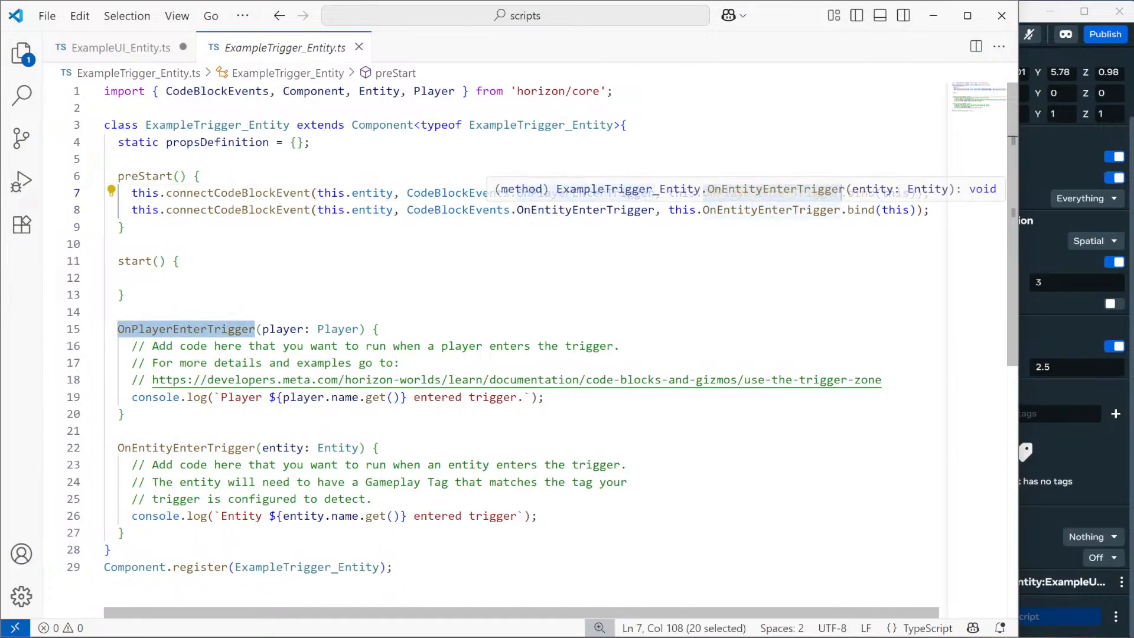
{"action": "left_click", "coordinate": [758, 209]}
{"action": "double_click", "coordinate": [759, 210]}
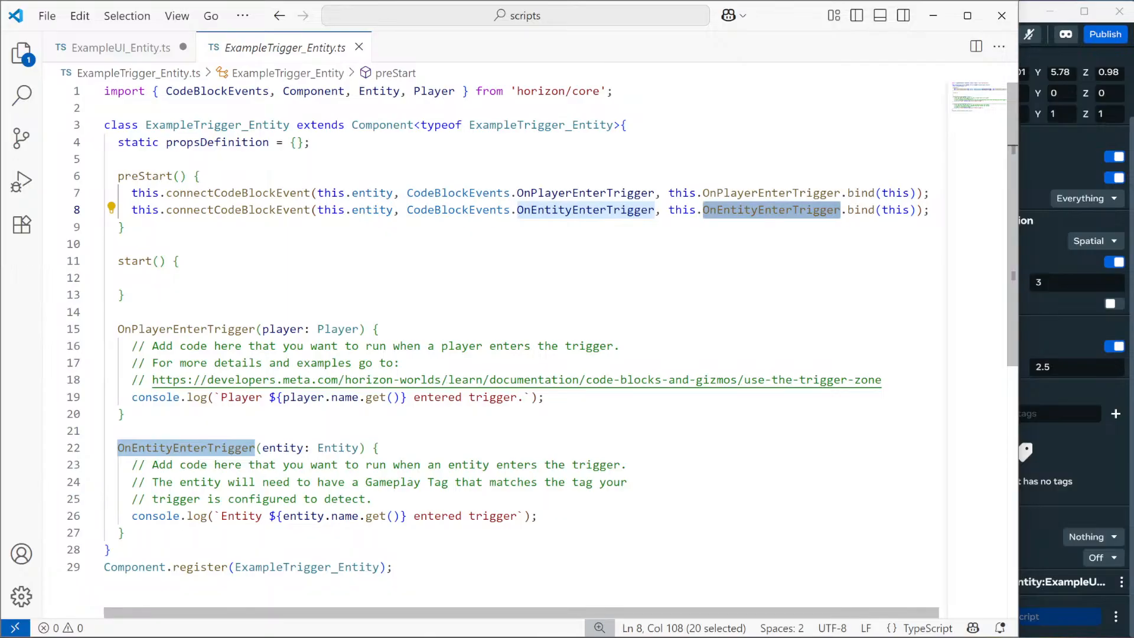
Delete the OnEntityEnterTrigger connection line from preStart.
{"action": "left_click", "coordinate": [125, 414]}
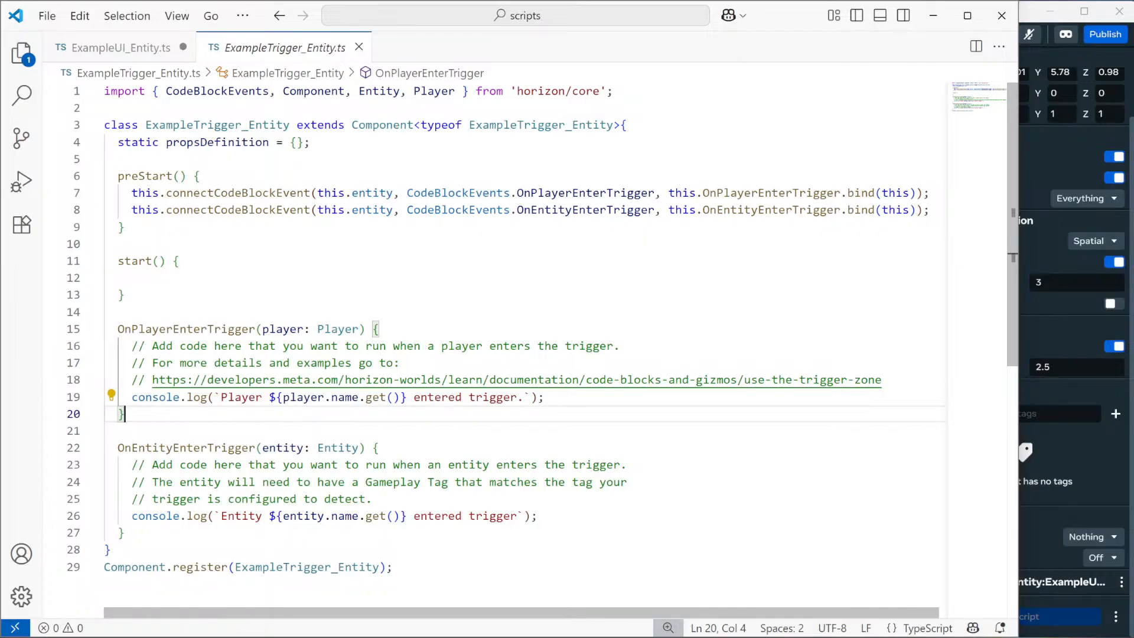
{"action": "double_click", "coordinate": [650, 192]}
{"action": "double_click", "coordinate": [653, 210]}
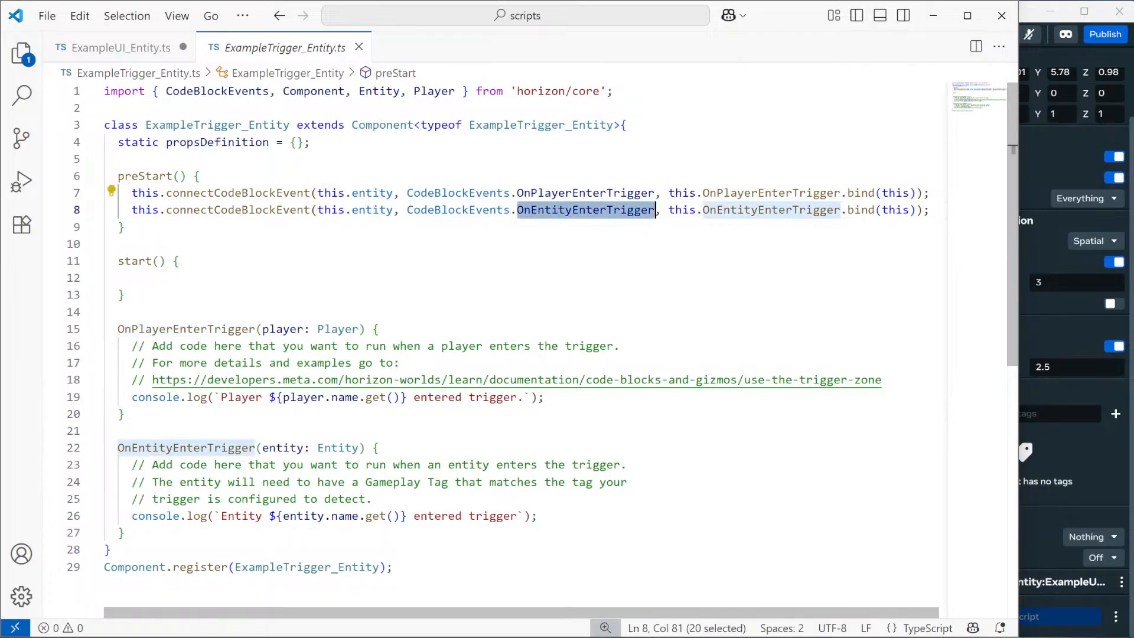
{"action": "key", "text": "ctrl+l"}
{"action": "key", "text": "BackSpace"}
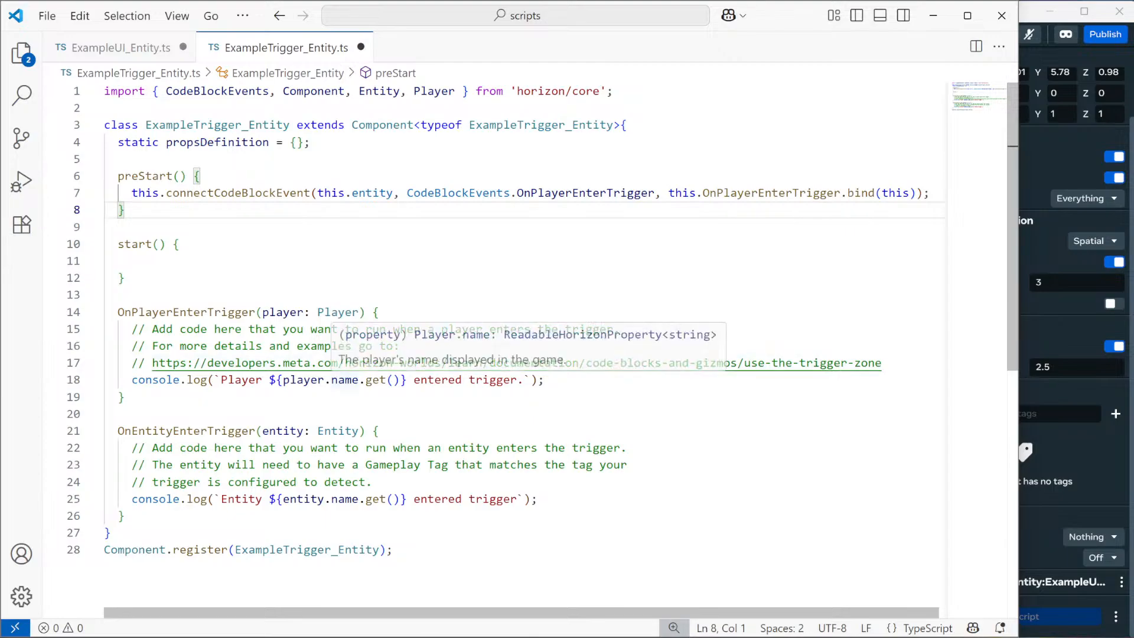
Delete the OnEntityEnterTrigger method and the sample comments and log in OnPlayerEnterTrigger.
{"action": "left_click_drag", "start_coordinate": [105, 414], "coordinate": [124, 516]}
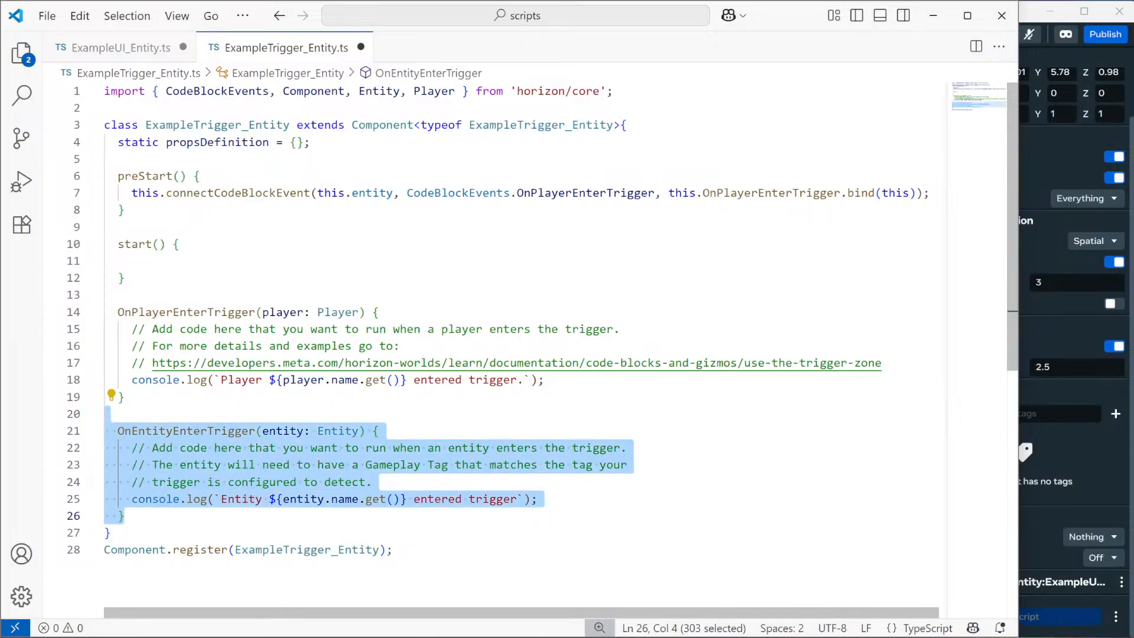
{"action": "key", "text": "BackSpace"}
{"action": "key", "text": "BackSpace"}
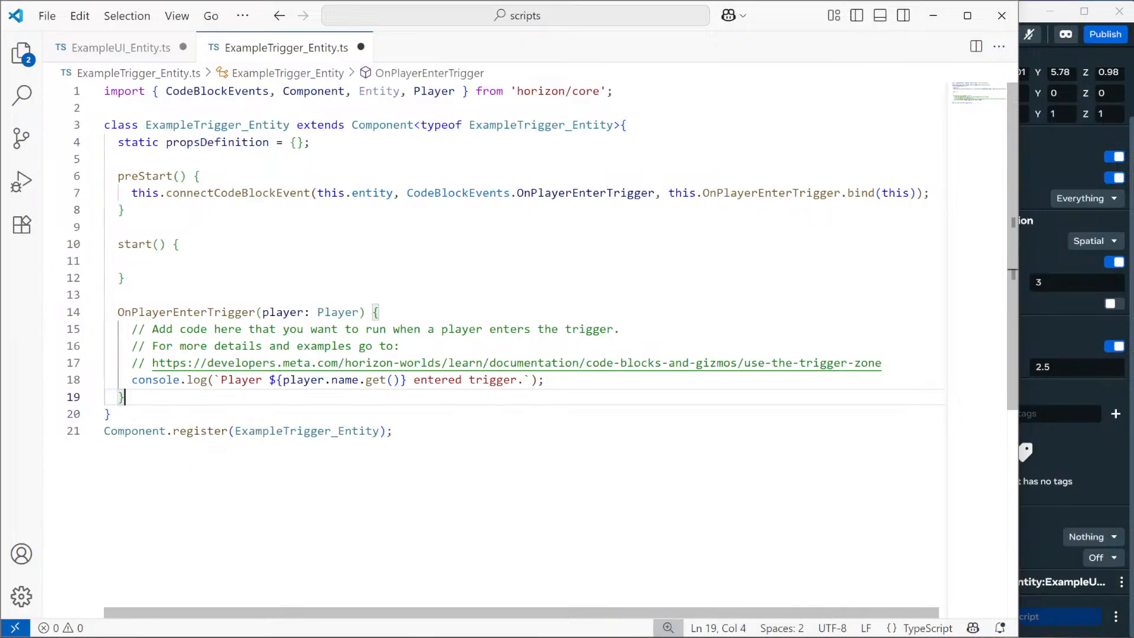
{"action": "left_click_drag", "start_coordinate": [544, 380], "coordinate": [113, 316]}
{"action": "key", "text": "BackSpace"}
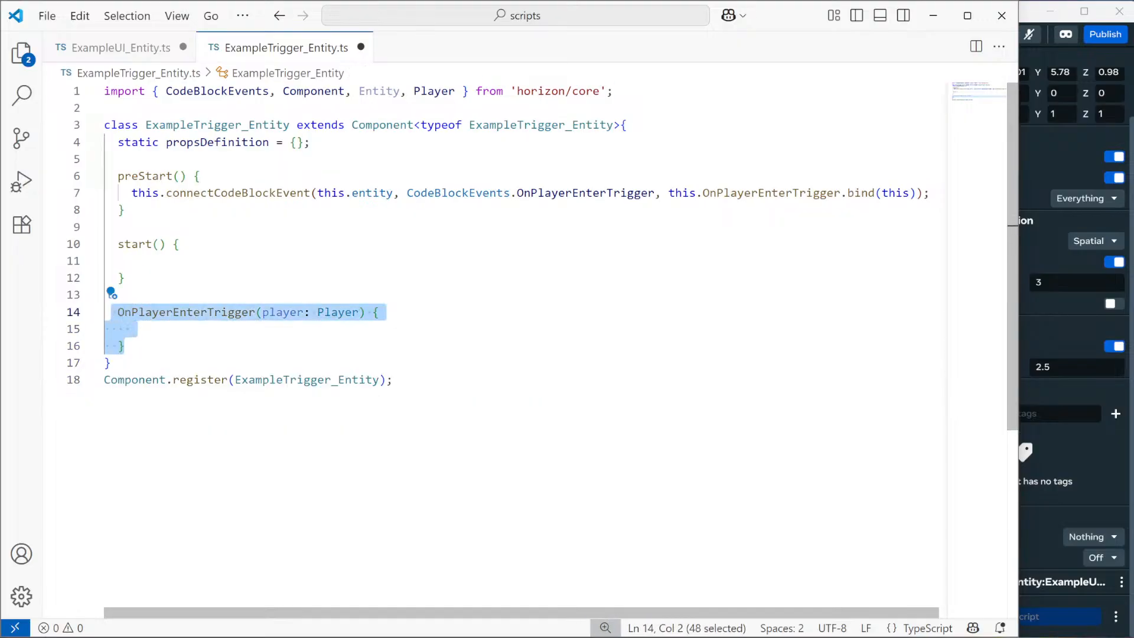
Highlight the event connection line, the preStart declaration and the import line to review them.
{"action": "left_click", "coordinate": [235, 192]}
{"action": "triple_click", "coordinate": [235, 192]}
{"action": "left_click", "coordinate": [145, 175]}
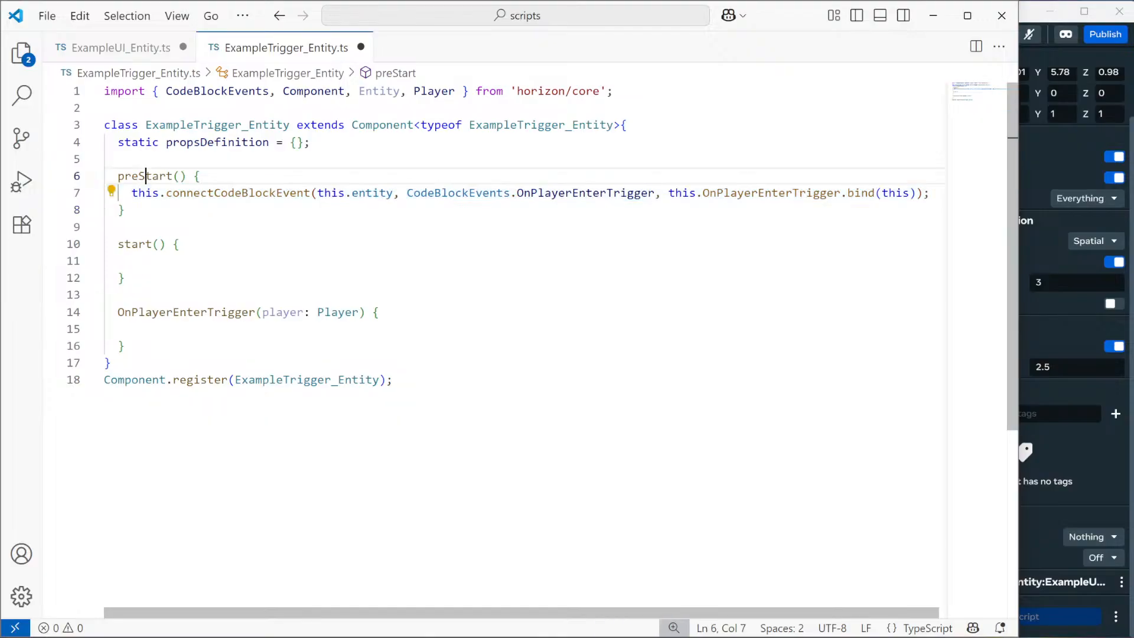
{"action": "double_click", "coordinate": [145, 176]}
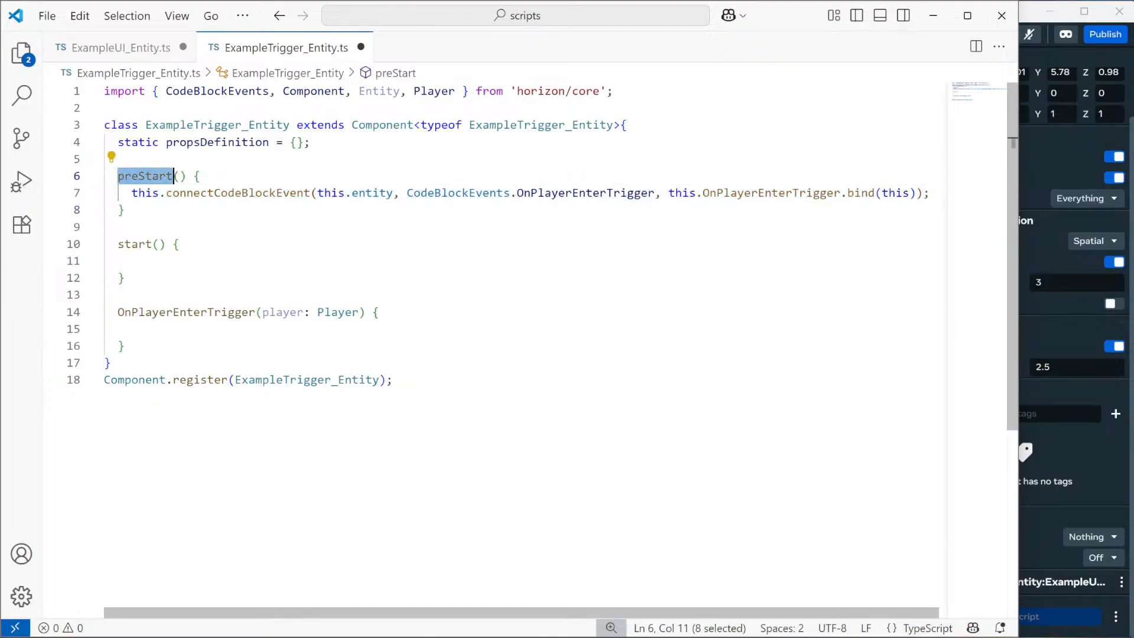
{"action": "left_click", "coordinate": [166, 90]}
{"action": "triple_click", "coordinate": [278, 90]}
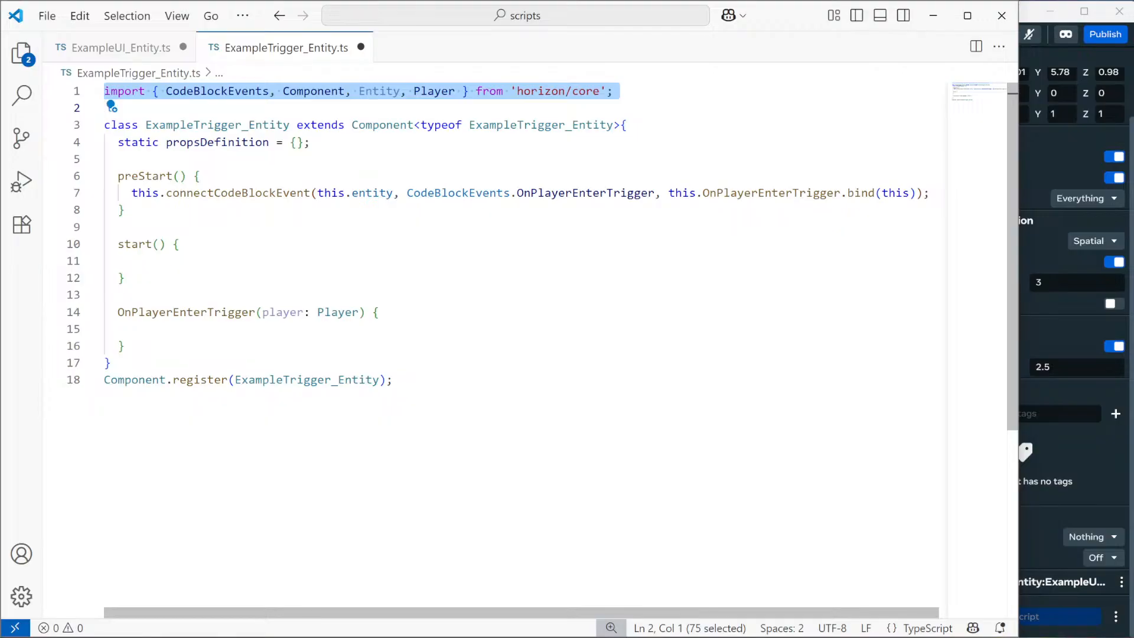
Rename OnPlayerEnterTrigger to playerEnterTrigger in both the bind call and the method name.
{"action": "left_click_drag", "start_coordinate": [703, 192], "coordinate": [723, 192]}
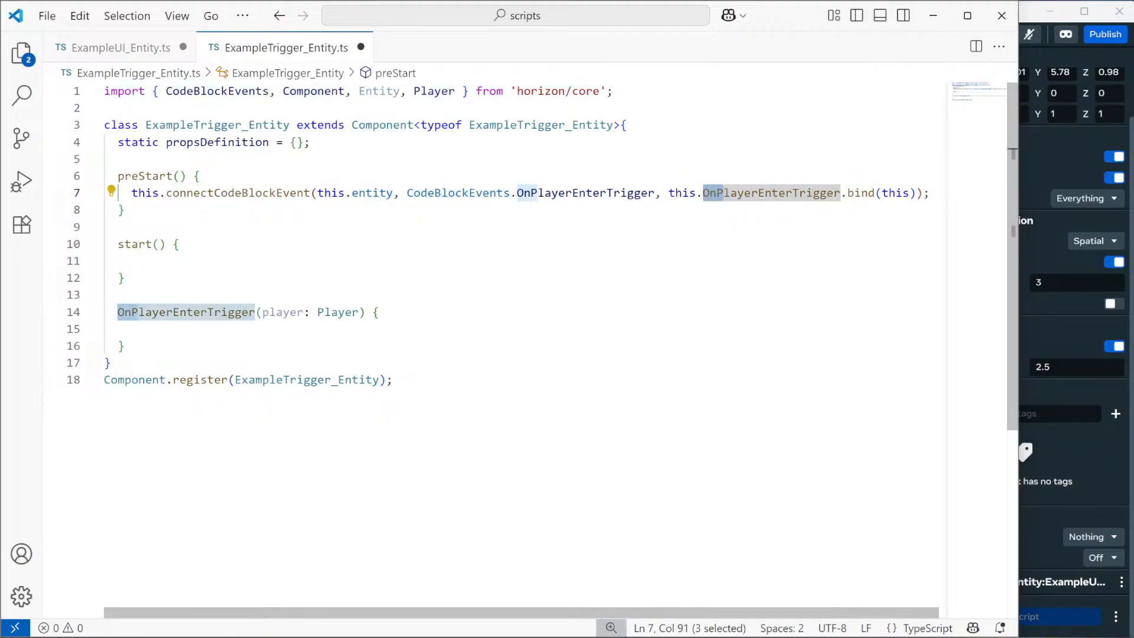
{"action": "type", "text": "p"}
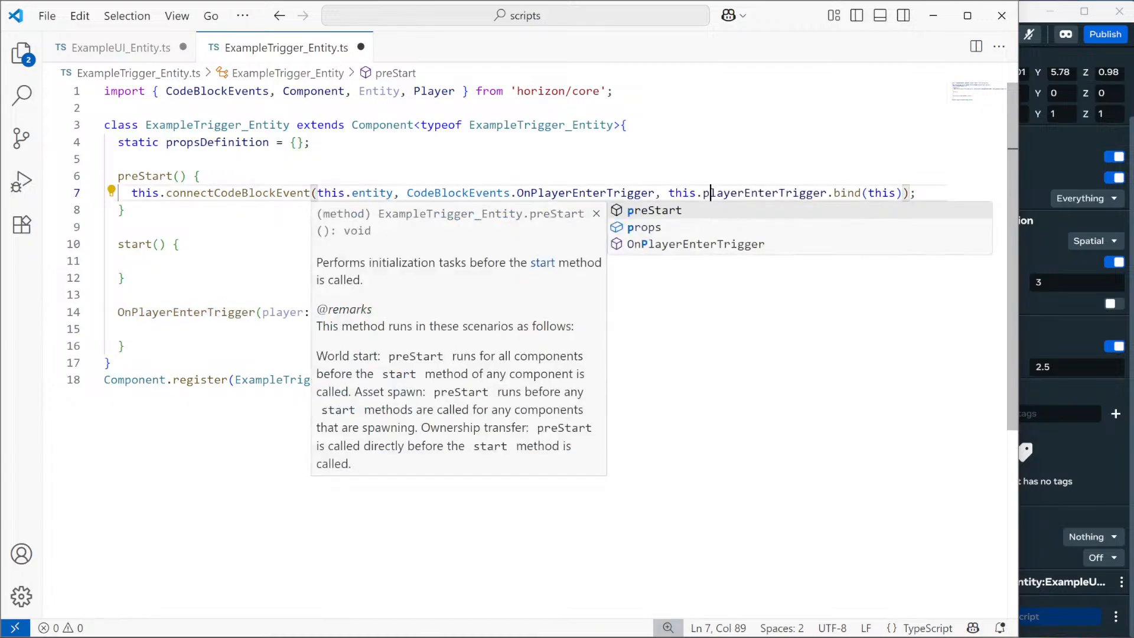
{"action": "left_click", "coordinate": [105, 295]}
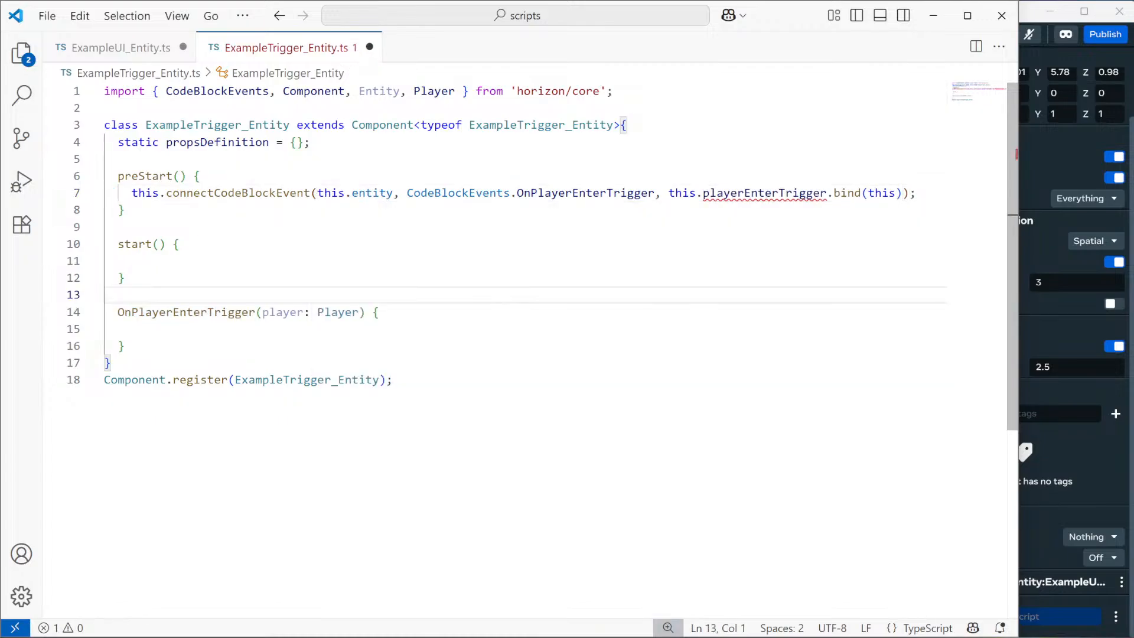
{"action": "left_click_drag", "start_coordinate": [118, 312], "coordinate": [138, 312]}
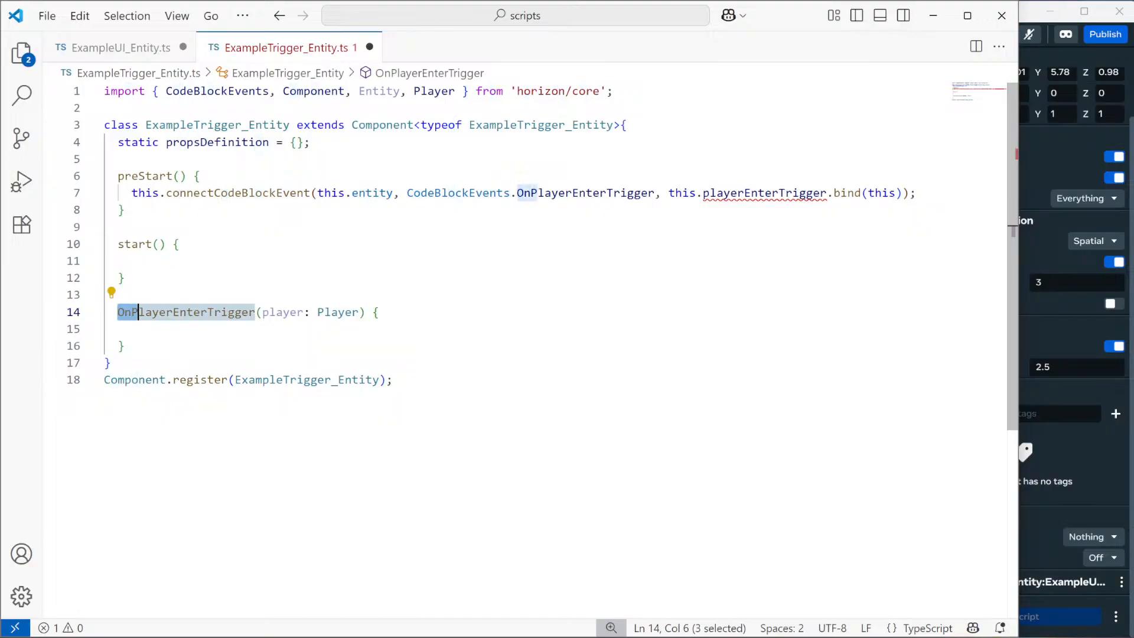
{"action": "type", "text": "p"}
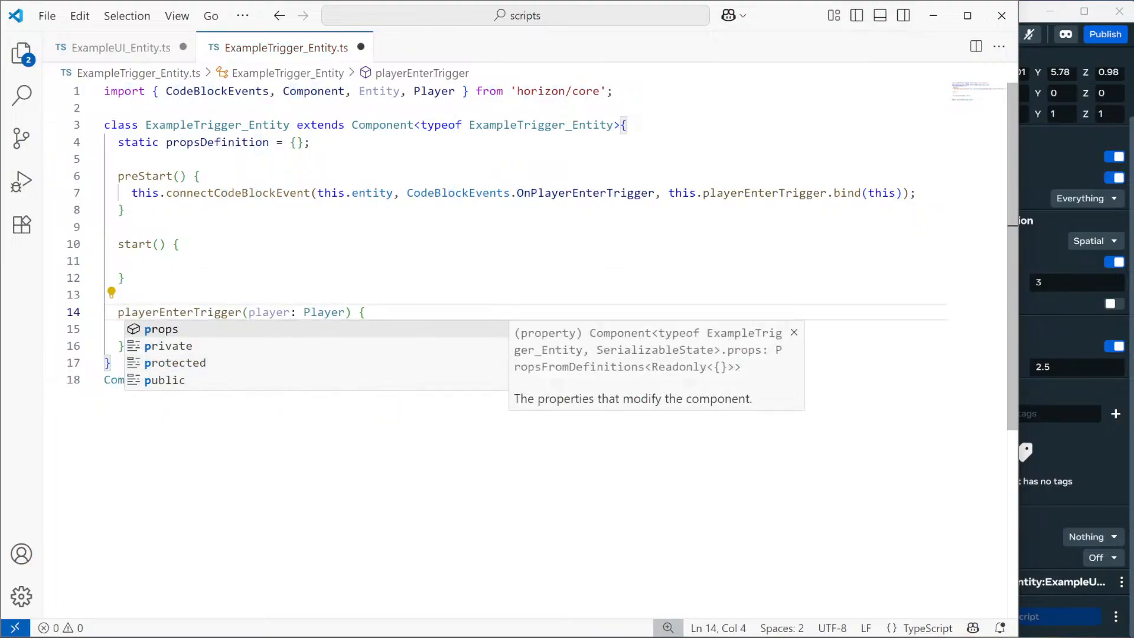
{"action": "left_click", "coordinate": [105, 261]}
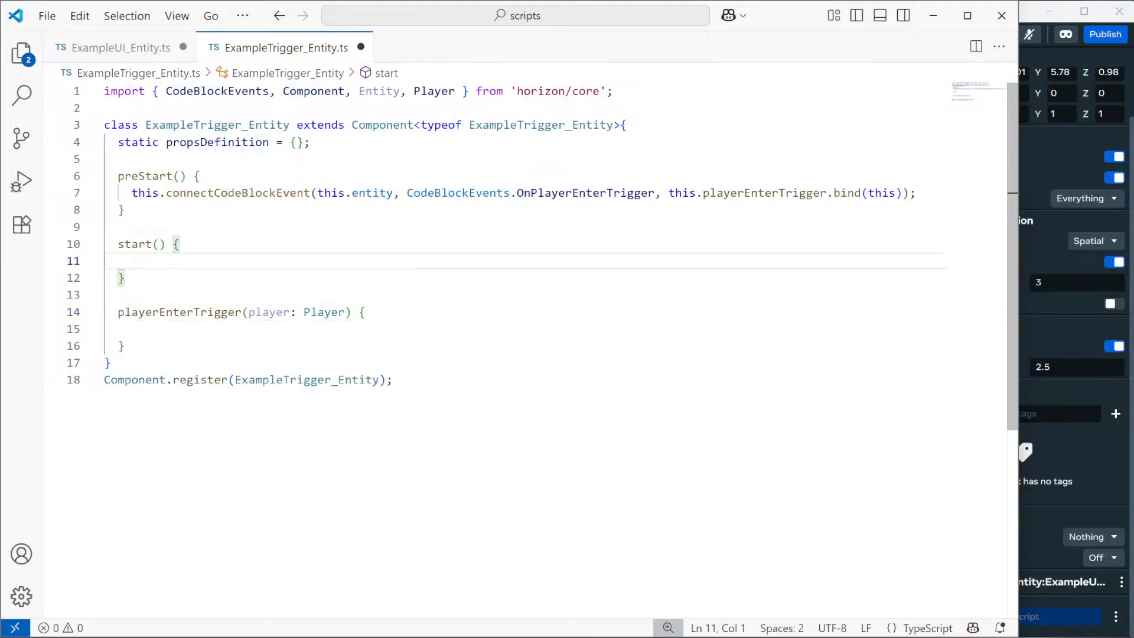
{"action": "left_click", "coordinate": [903, 193]}
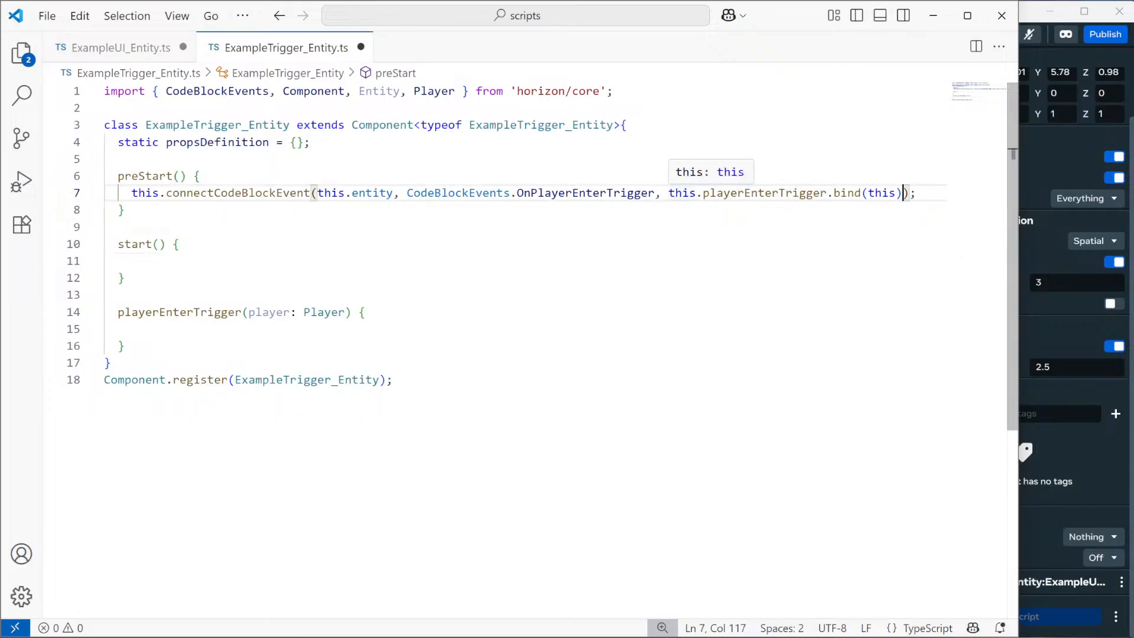
{"action": "left_click", "coordinate": [670, 193], "text": "shift"}
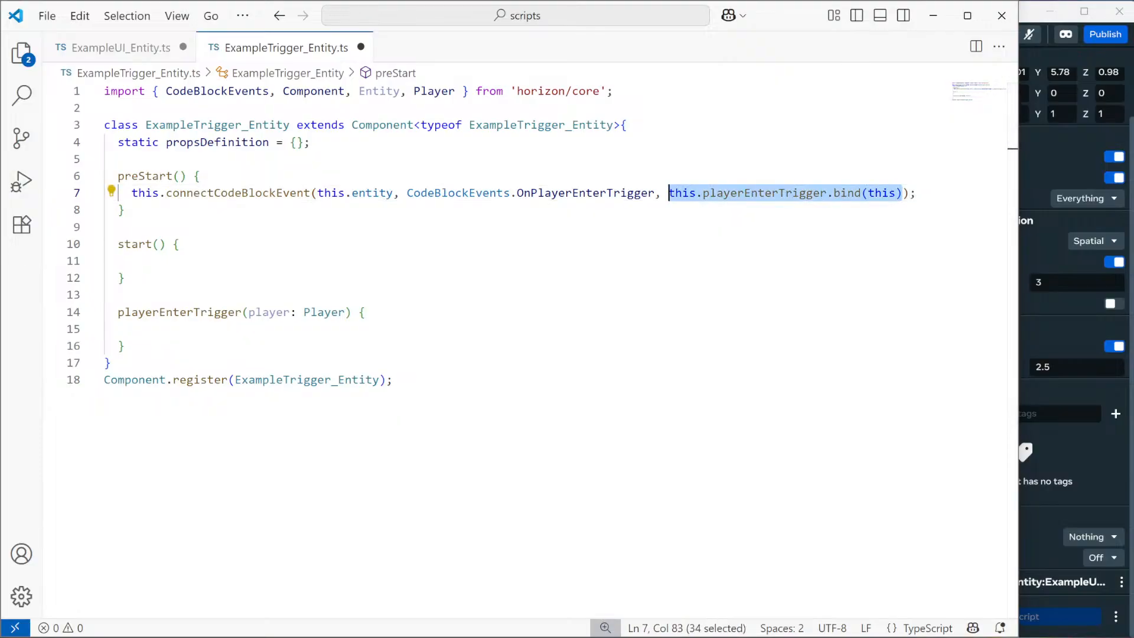
{"action": "key", "text": "alt+Tab"}
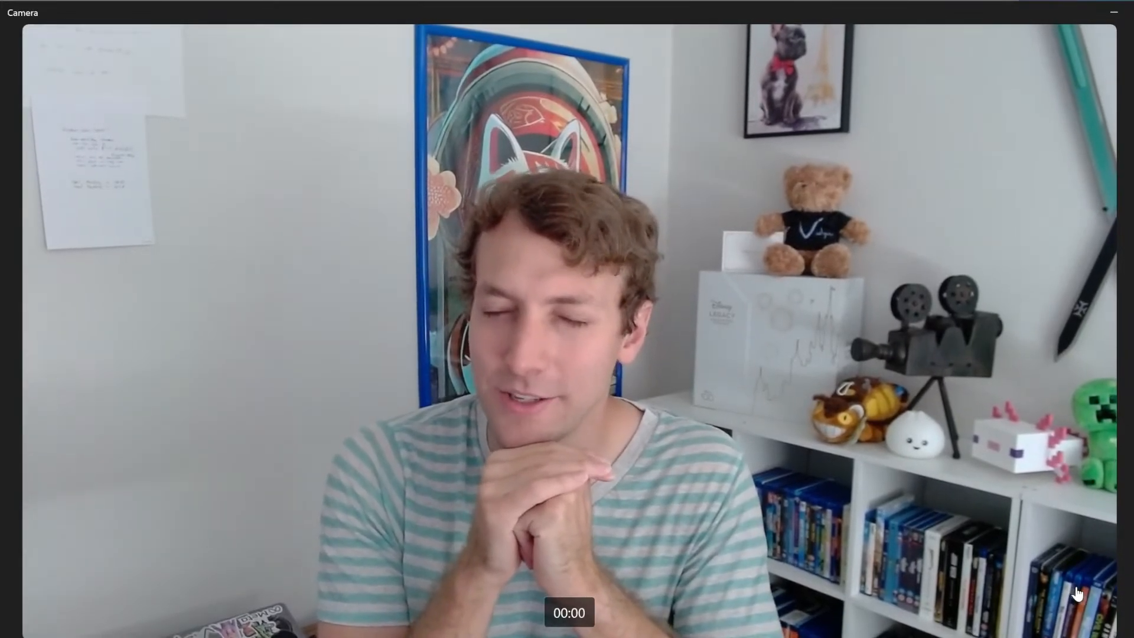
Minimize the Camera window to bring ExampleTrigger_Entity.ts in VS Code back into view.
{"action": "left_click", "coordinate": [1114, 17]}
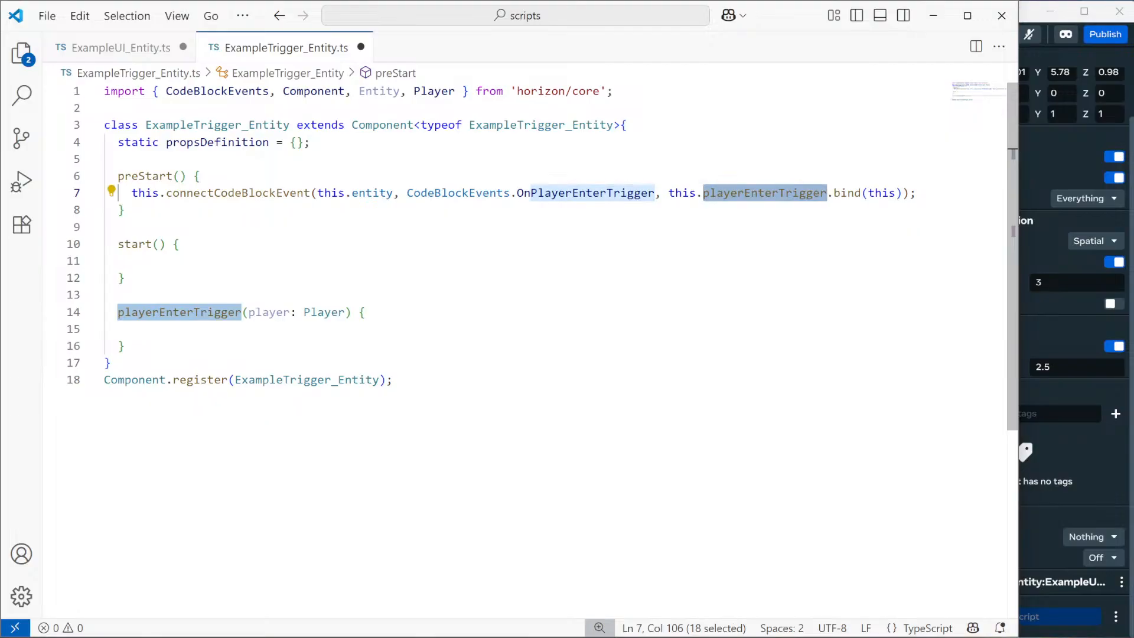
Replace line 7's .bind(this) handler with an arrow function wrapping this.playerEnterTrigger.
{"action": "left_click", "coordinate": [828, 193]}
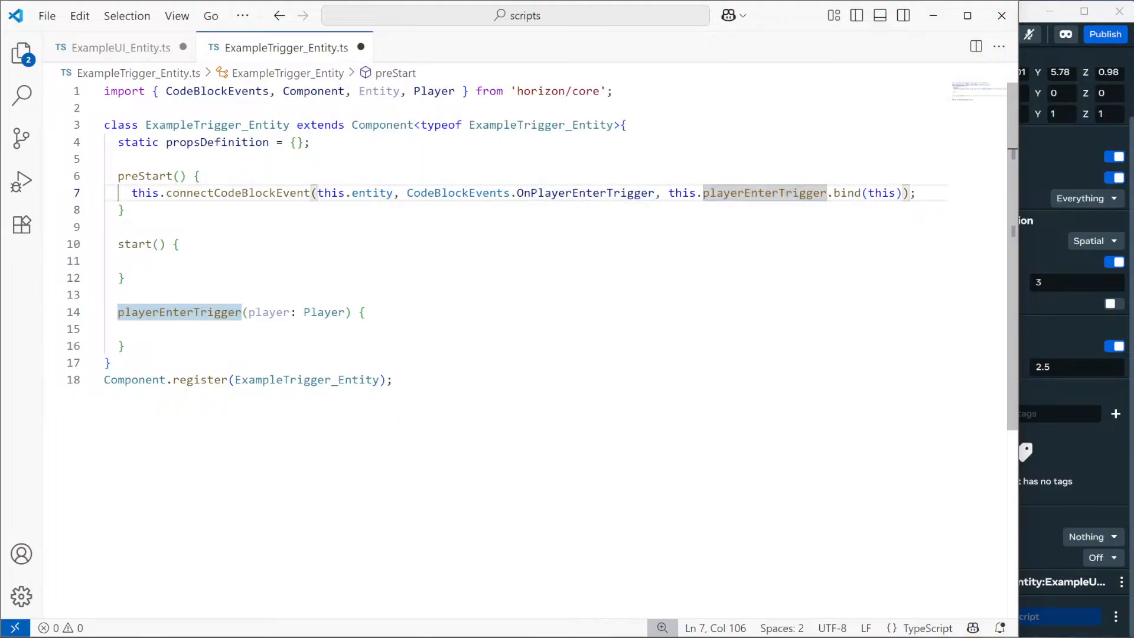
{"action": "left_click", "coordinate": [903, 193]}
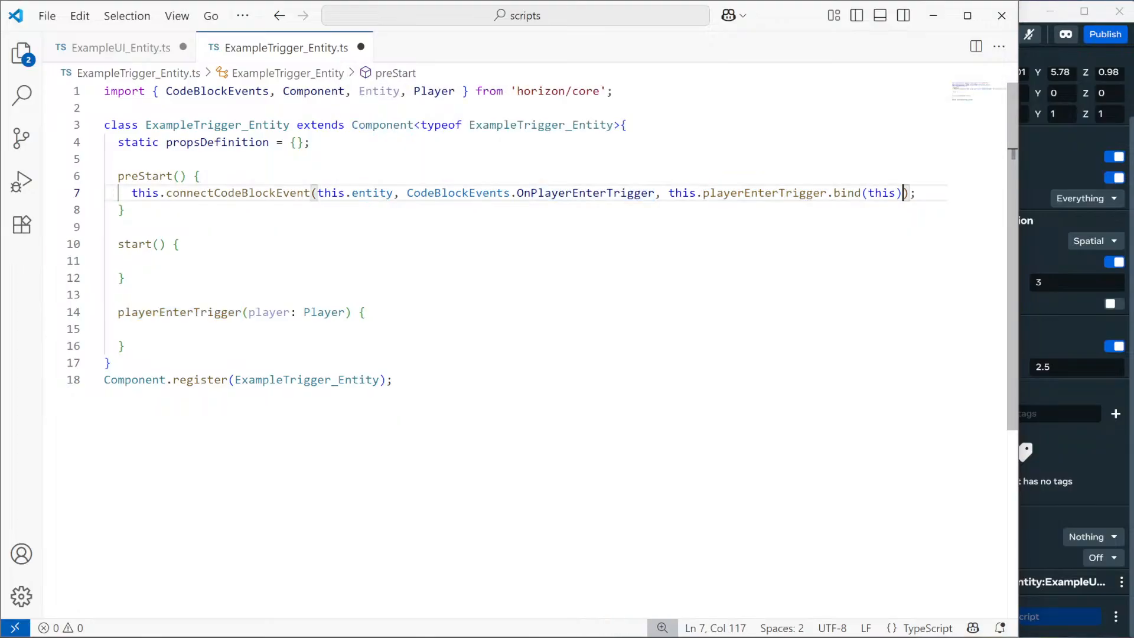
{"action": "left_click", "coordinate": [669, 193]}
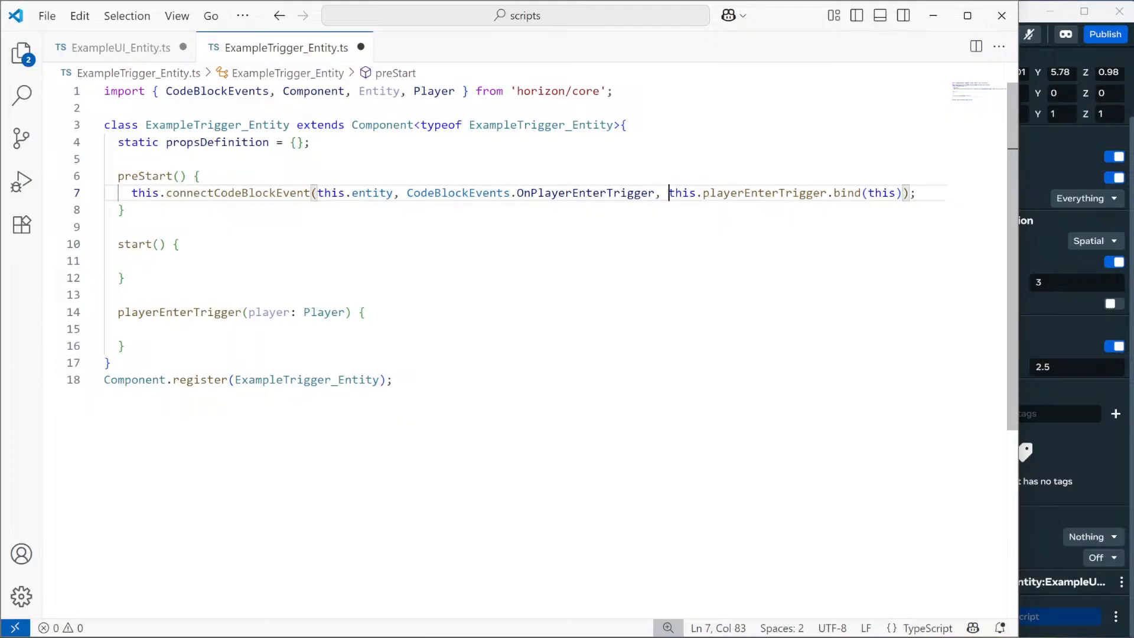
{"action": "type", "text": "() =>"}
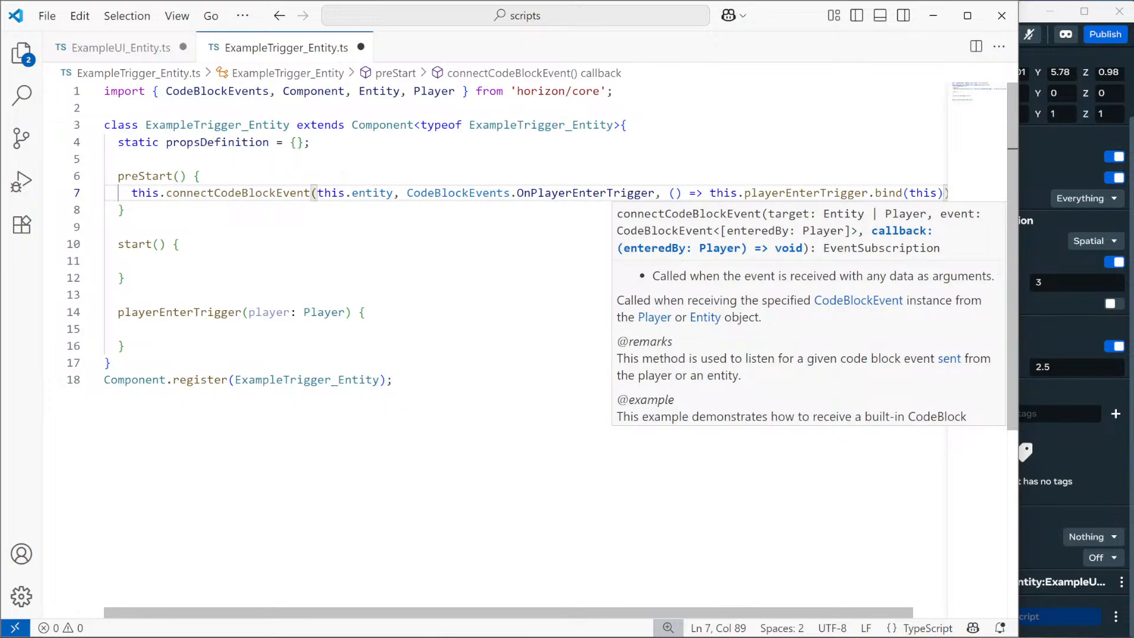
{"action": "left_click", "coordinate": [944, 195], "text": "shift"}
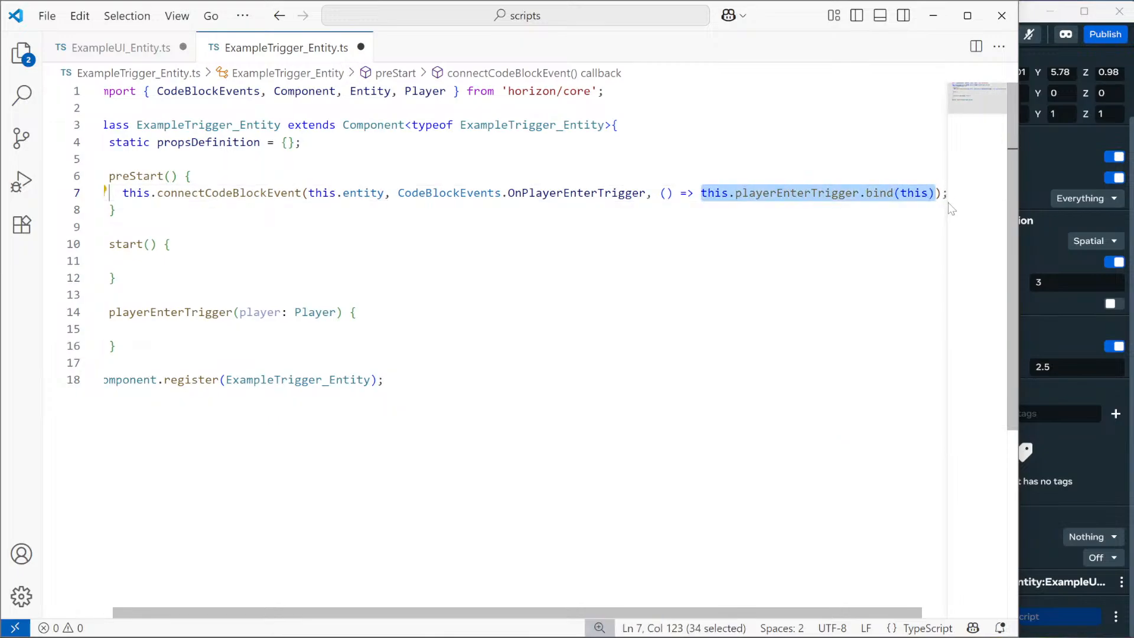
{"action": "type", "text": "{"}
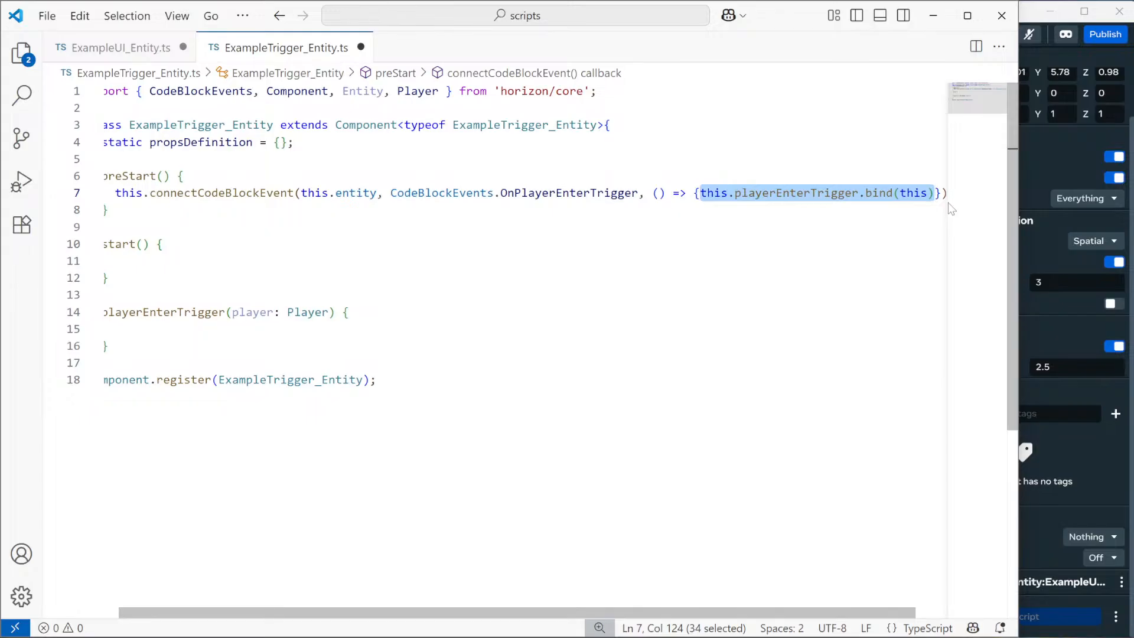
{"action": "key", "text": "End"}
{"action": "type", "text": ";"}
{"action": "key", "text": "Left"}
{"action": "key", "text": "Left"}
{"action": "key", "text": "Left"}
{"action": "key", "text": "Left"}
{"action": "key", "text": "BackSpace"}
{"action": "key", "text": "BackSpace"}
{"action": "key", "text": "BackSpace"}
{"action": "key", "text": "BackSpace"}
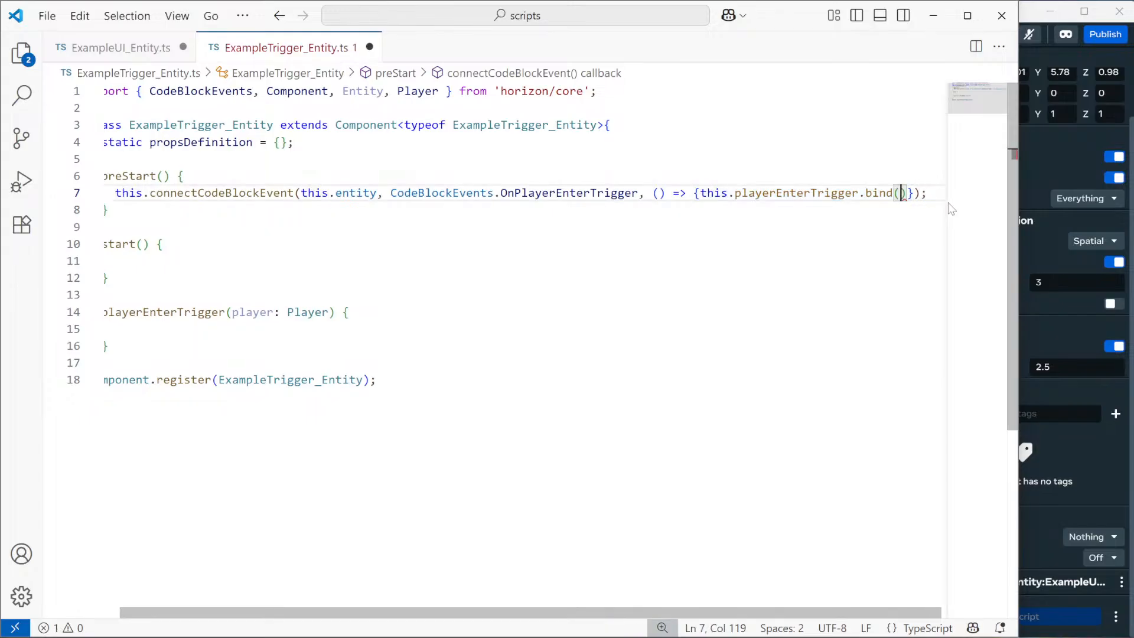
{"action": "key", "text": "Left"}
{"action": "key", "text": "ctrl+shift+Left"}
{"action": "key", "text": "BackSpace"}
{"action": "key", "text": "BackSpace"}
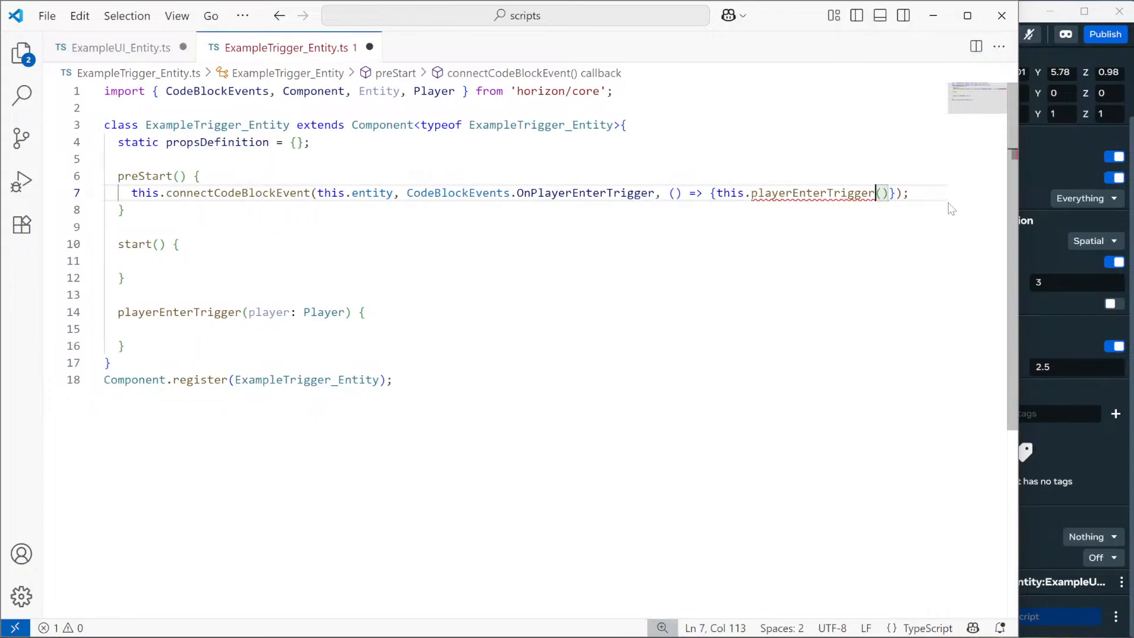
Pass player through: (player) => { this.playerEnterTrigger(player); }, then reformat line 7.
{"action": "left_click", "coordinate": [675, 193]}
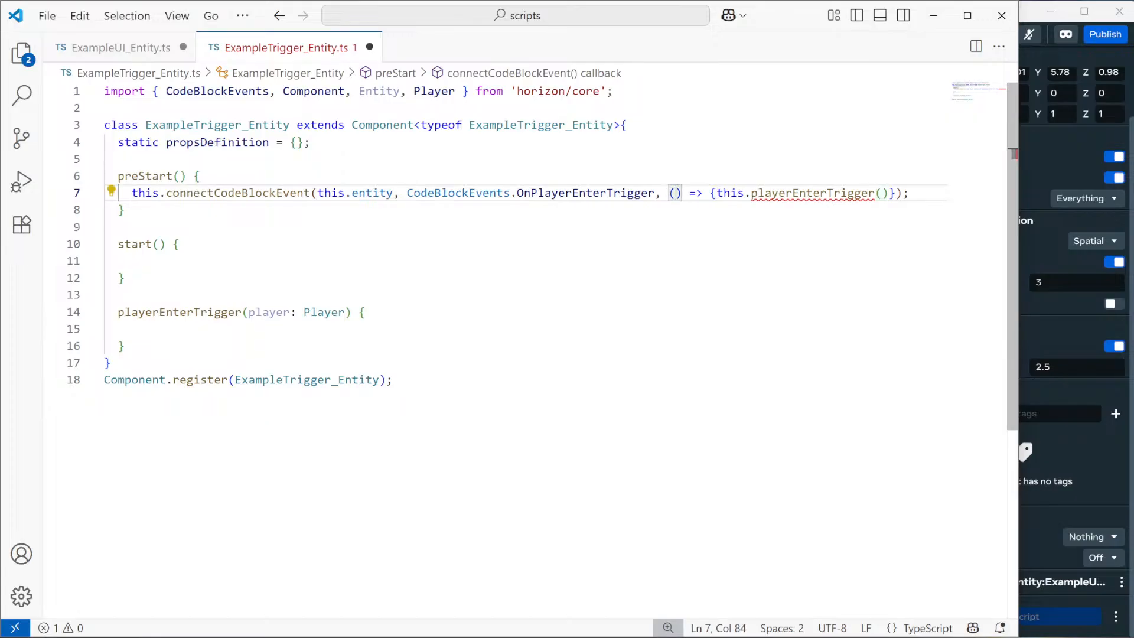
{"action": "type", "text": "player"}
{"action": "left_click", "coordinate": [923, 194]}
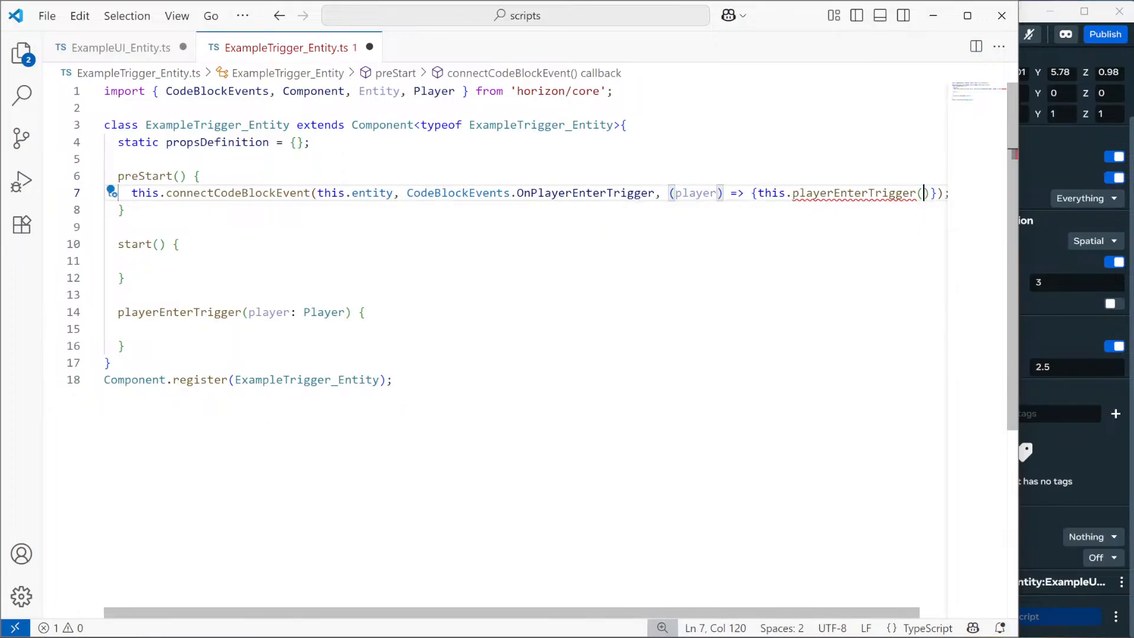
{"action": "type", "text": "player)"}
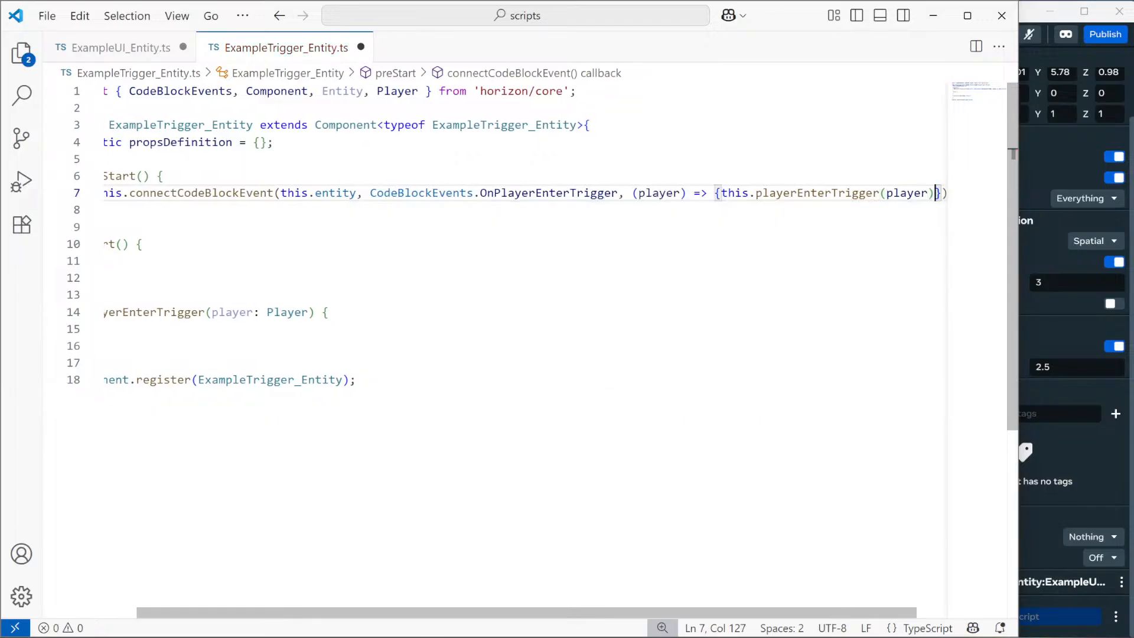
{"action": "type", "text": ";"}
{"action": "key", "text": "shift+alt+f"}
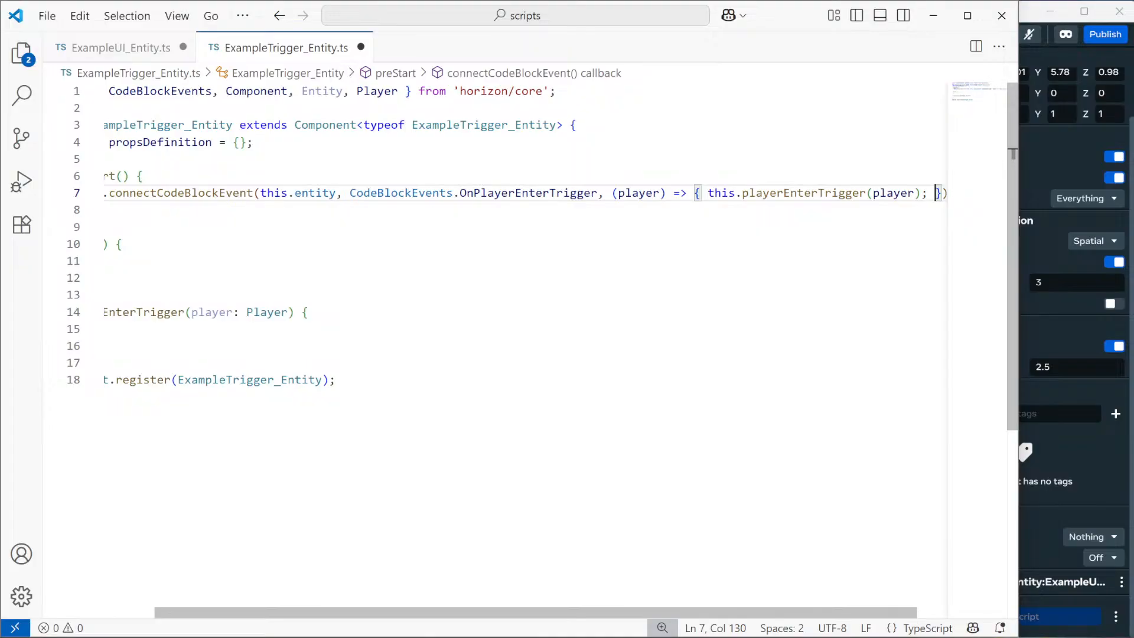
{"action": "left_click_drag", "start_coordinate": [521, 615], "coordinate": [471, 617]}
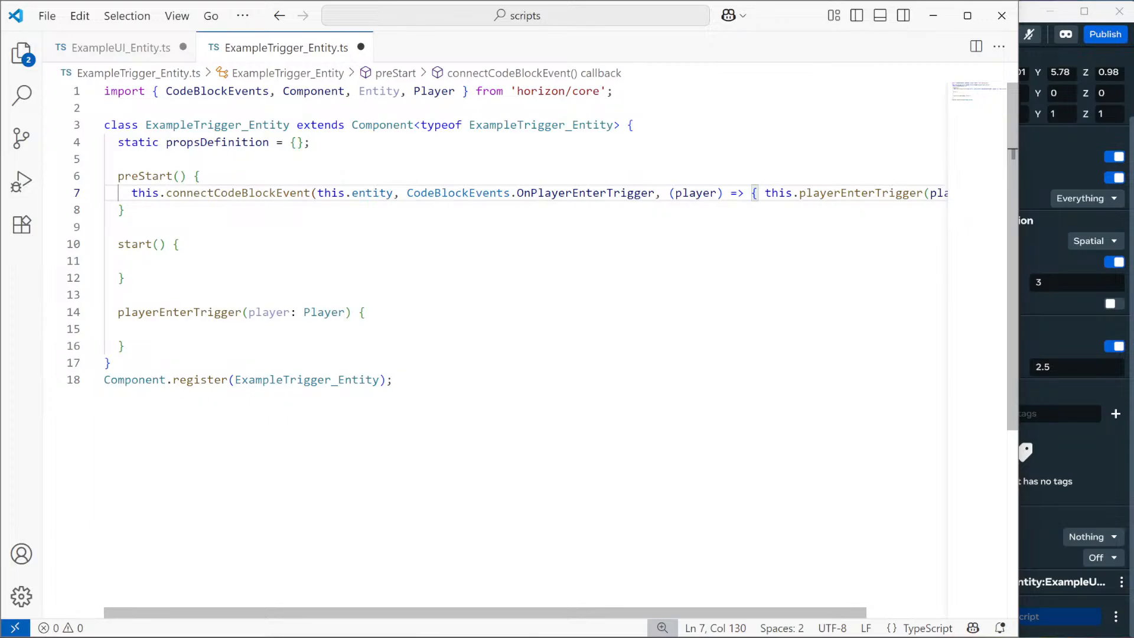
Close VS Code and bring up the Gen AI assistant panel in the world editor.
{"action": "left_click", "coordinate": [1001, 16]}
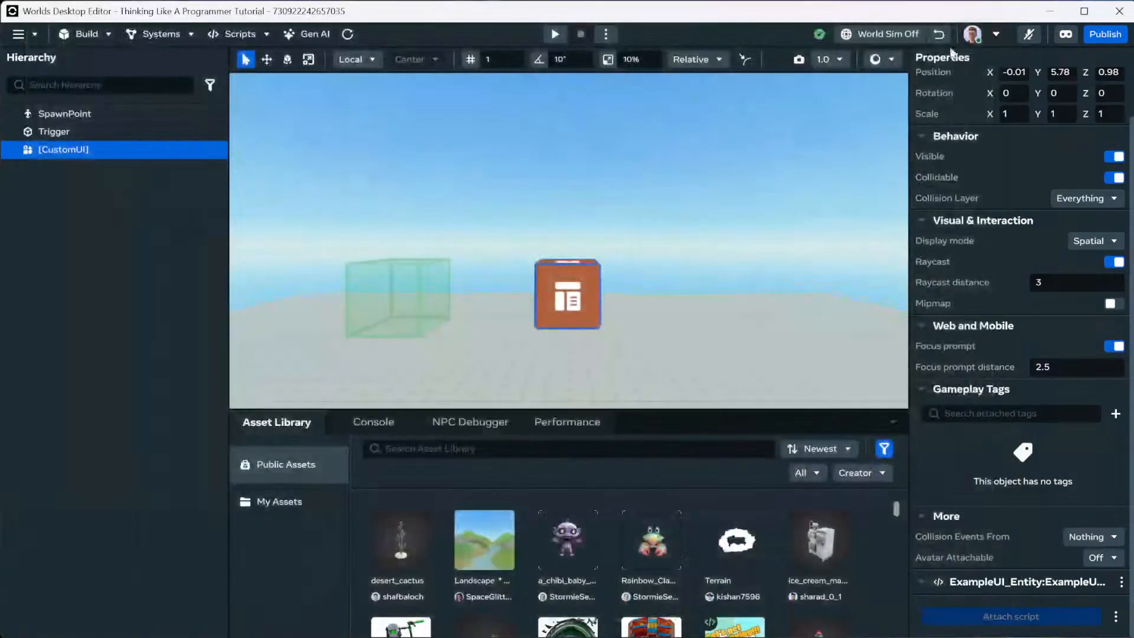
{"action": "left_click", "coordinate": [310, 34]}
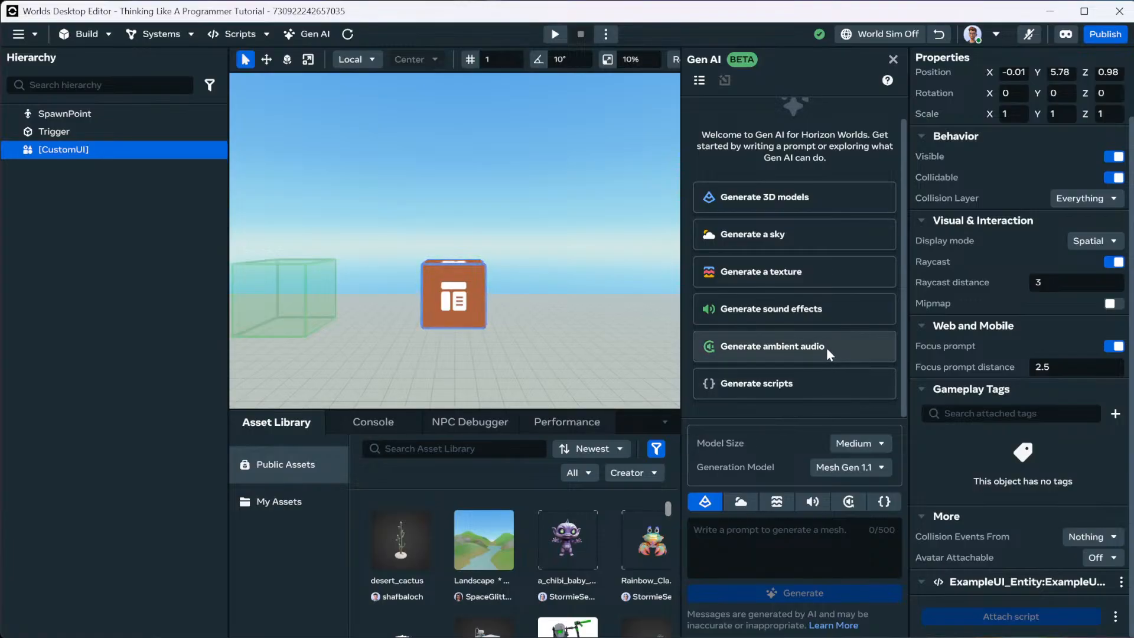
{"action": "scroll", "coordinate": [819, 356], "scroll_direction": "up", "scroll_amount": 1}
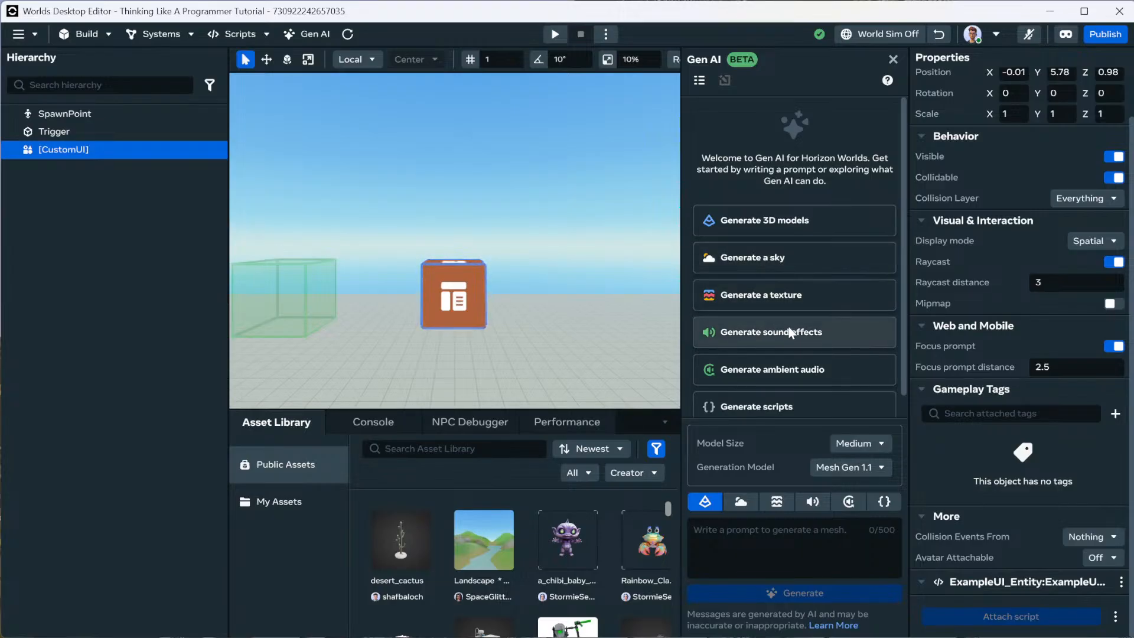
Generate a Sky Dome-style sky from the prompt 'Magical Rainbow Land In The Sky'.
{"action": "left_click", "coordinate": [771, 267]}
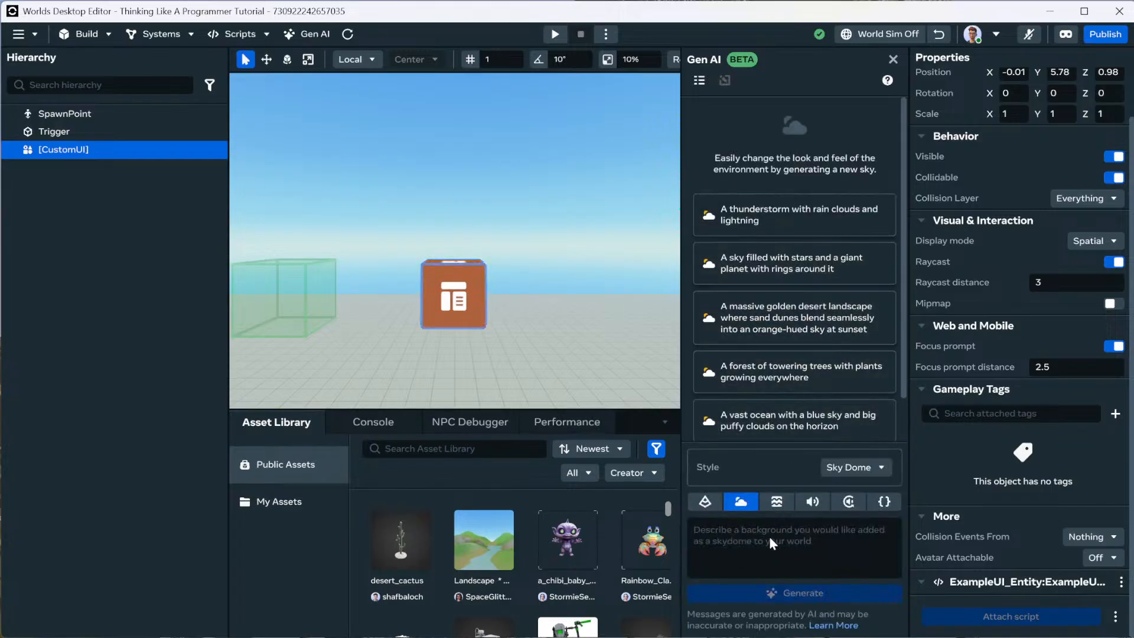
{"action": "left_click", "coordinate": [794, 536]}
{"action": "type", "text": "Ma"}
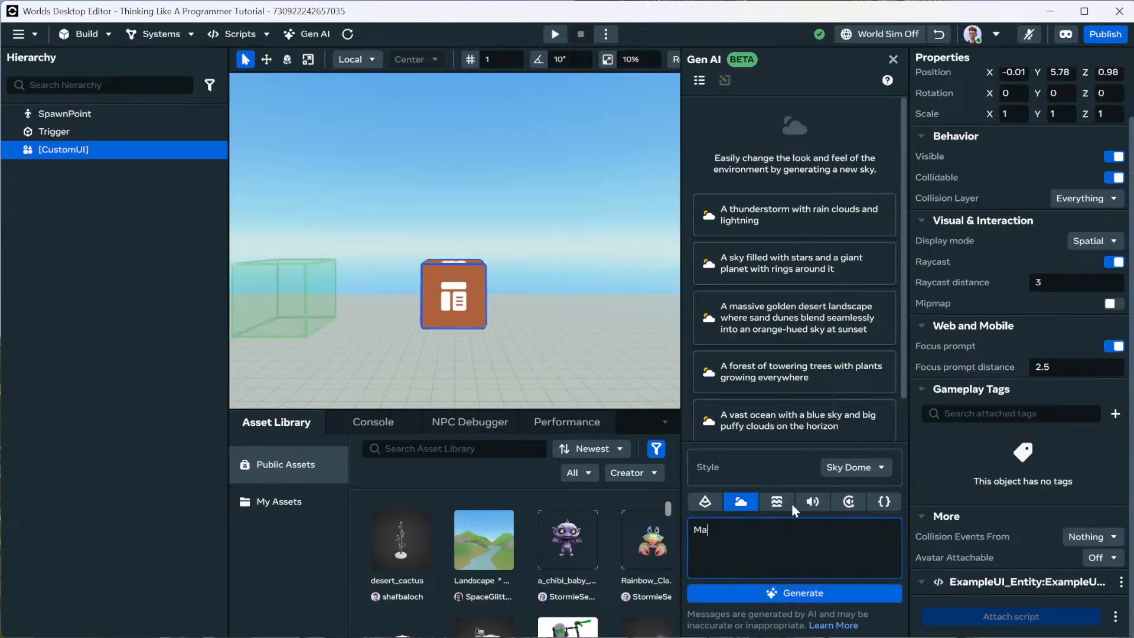
{"action": "type", "text": "gical Rainbow"}
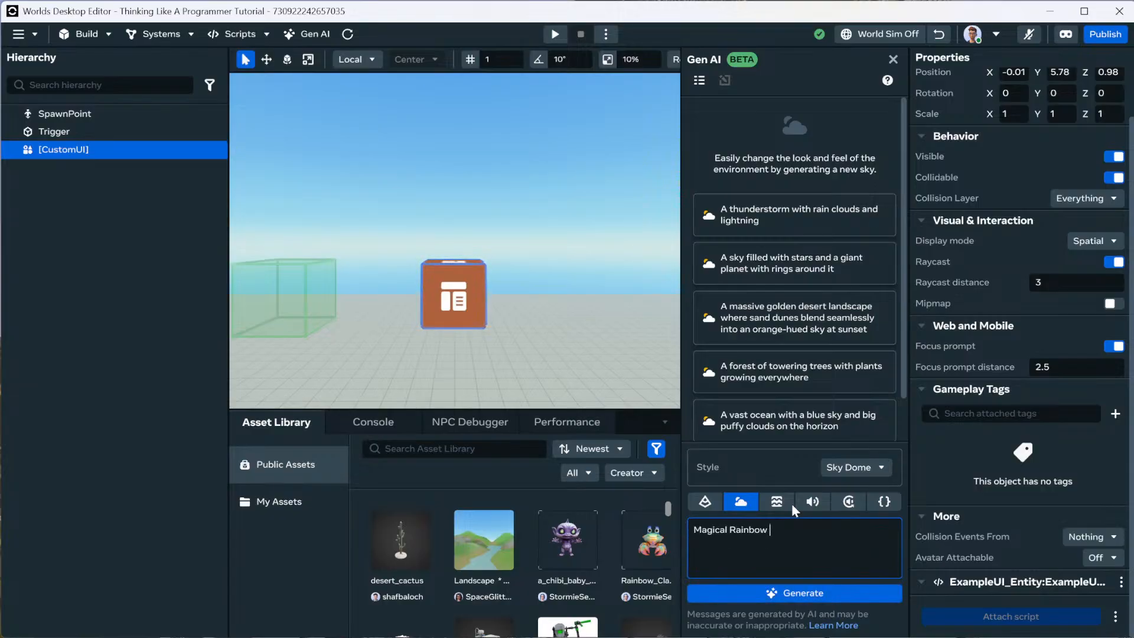
{"action": "type", "text": " Land In The Sky"}
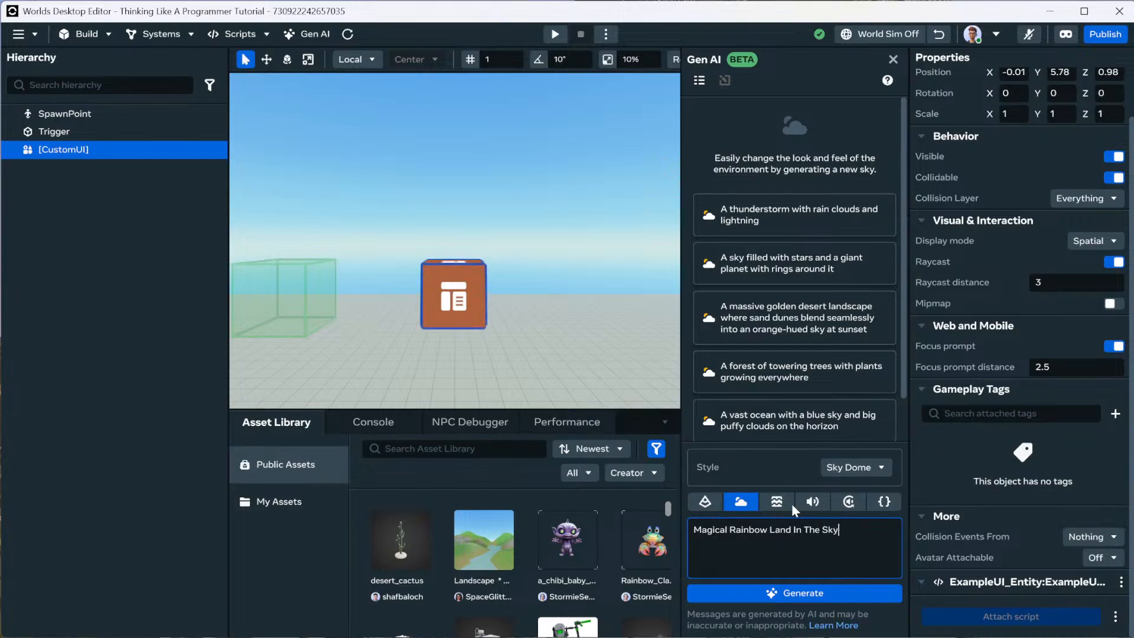
{"action": "left_click", "coordinate": [795, 593]}
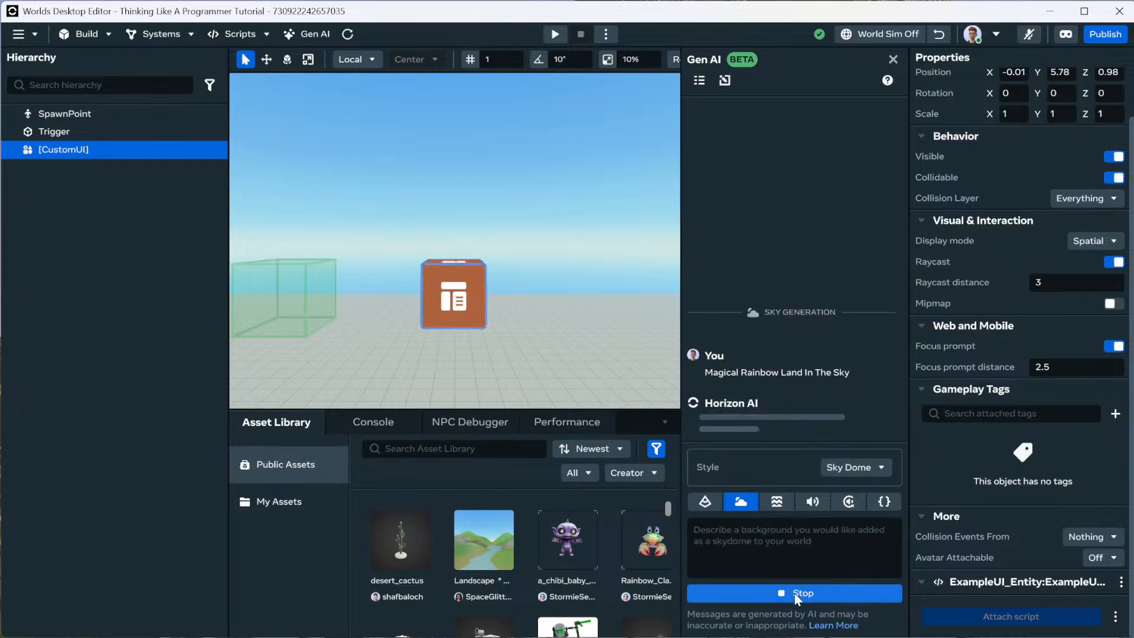
Switch the sky style to Anime and generate the same prompt again.
{"action": "left_click", "coordinate": [882, 468]}
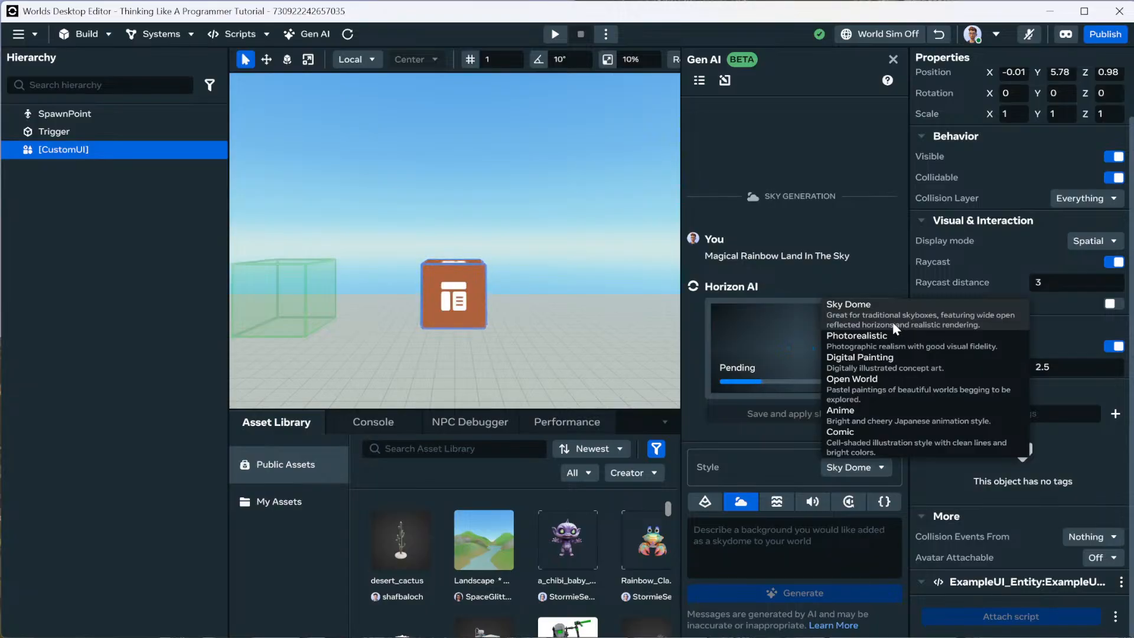
{"action": "left_click", "coordinate": [867, 416]}
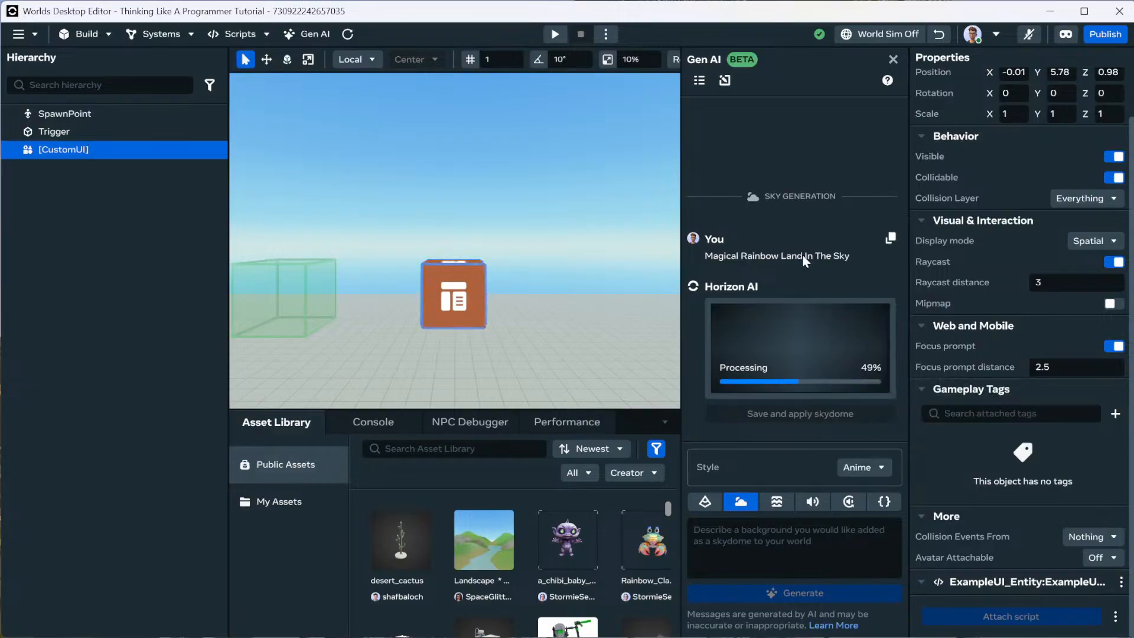
{"action": "left_click", "coordinate": [890, 238]}
{"action": "left_click", "coordinate": [789, 537]}
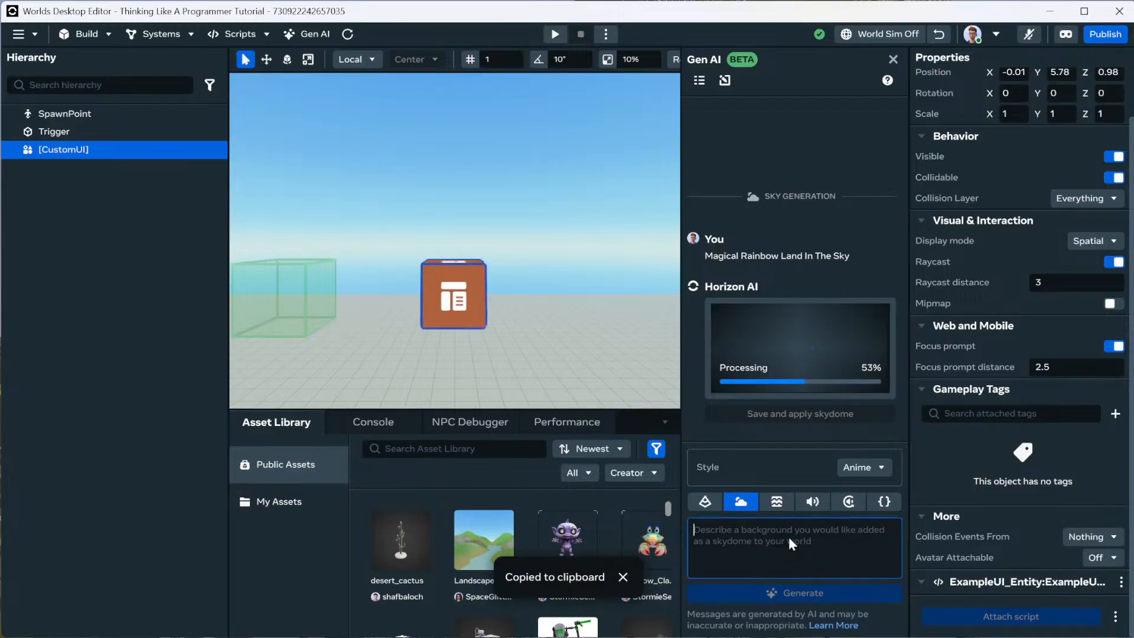
{"action": "key", "text": "ctrl+v"}
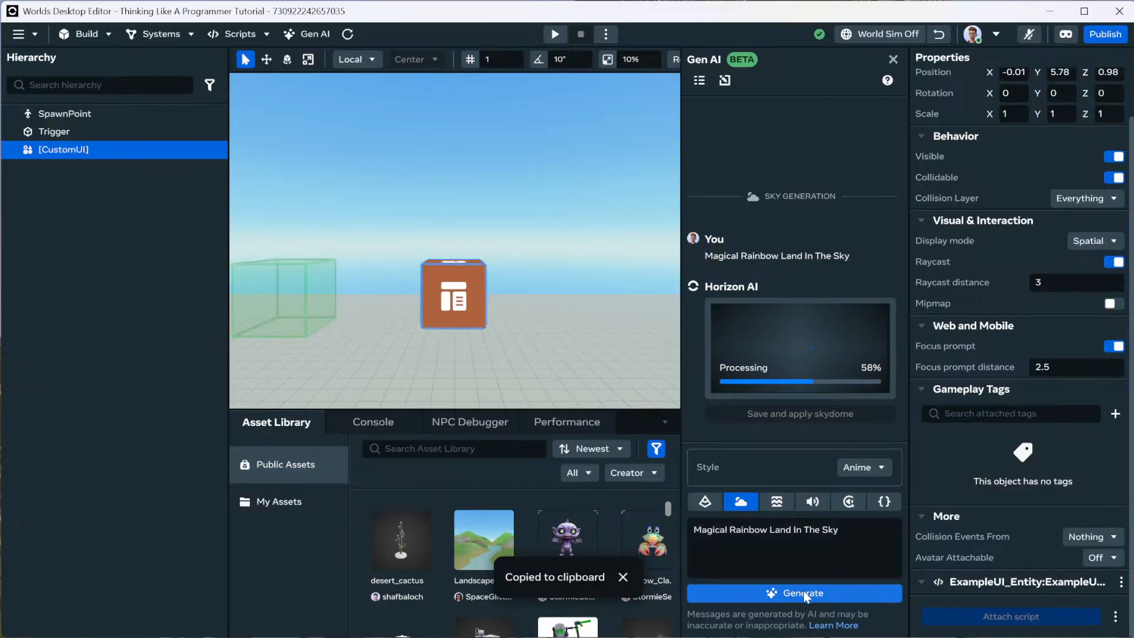
{"action": "left_click", "coordinate": [804, 592]}
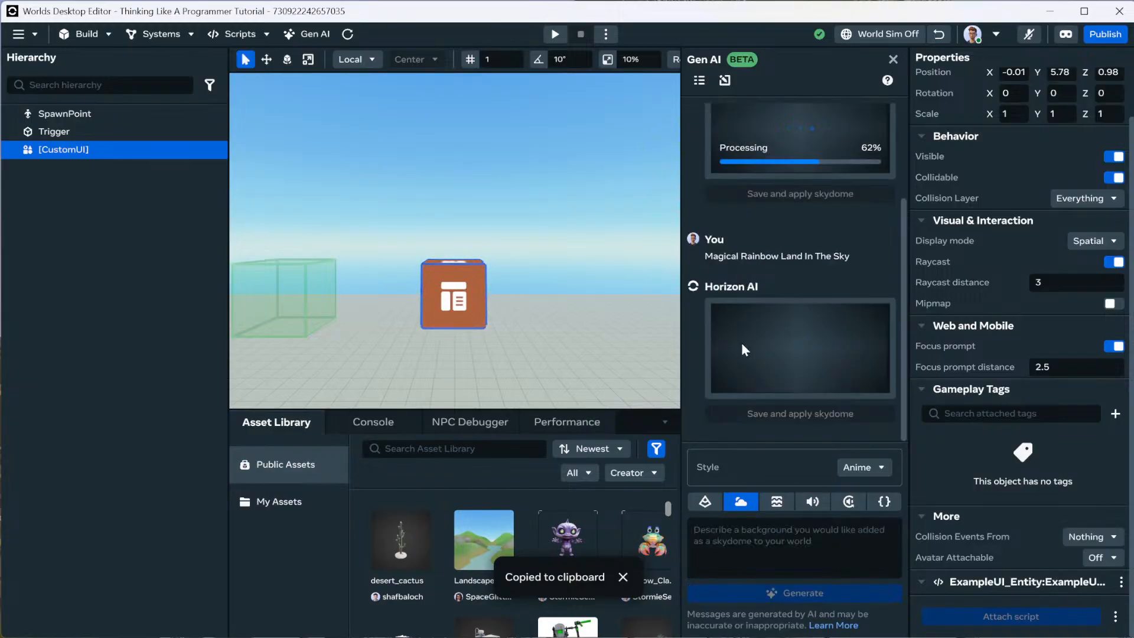
Show My Assets in the library and narrow the Hierarchy to widen the viewport.
{"action": "scroll", "coordinate": [774, 333], "scroll_direction": "up", "scroll_amount": 2}
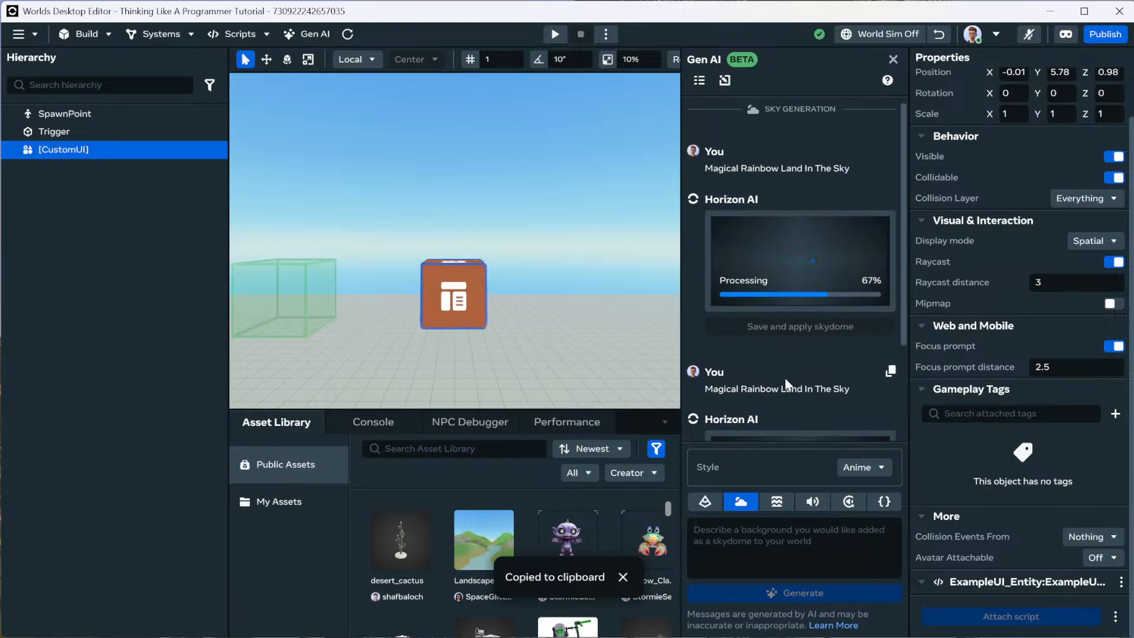
{"action": "scroll", "coordinate": [808, 345], "scroll_direction": "down", "scroll_amount": 2}
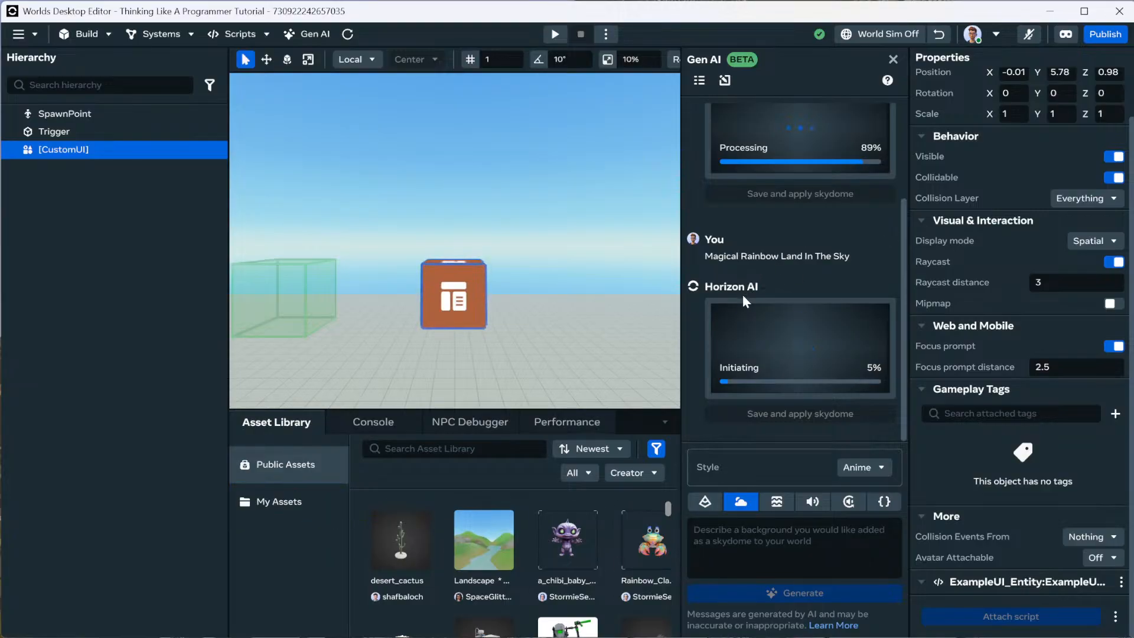
{"action": "left_click", "coordinate": [288, 504]}
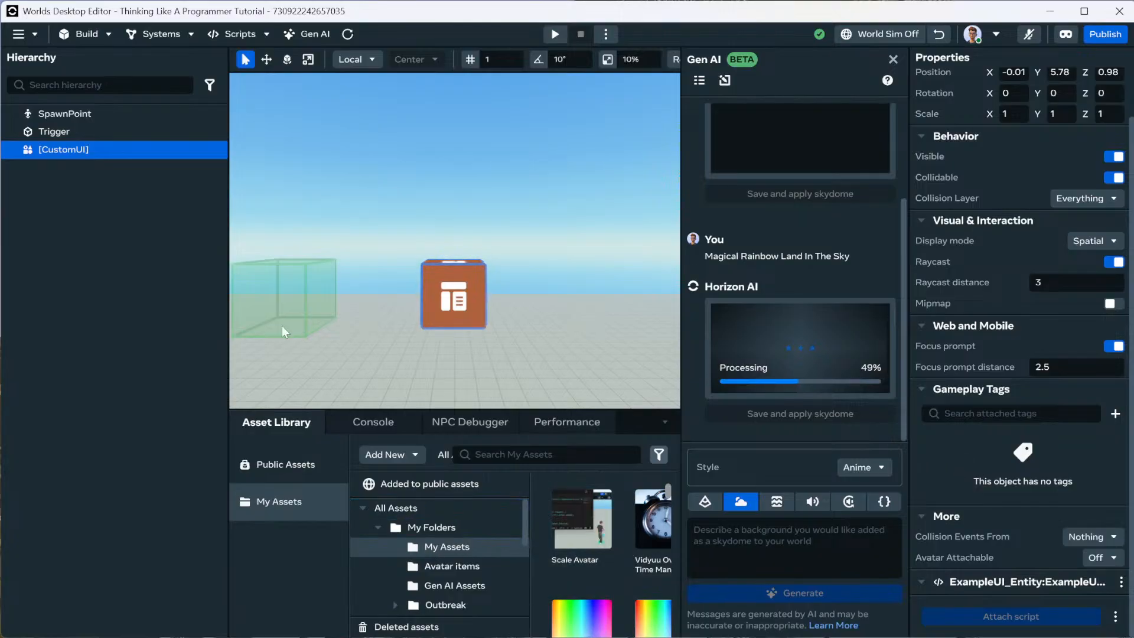
{"action": "left_click_drag", "start_coordinate": [229, 363], "coordinate": [145, 359]}
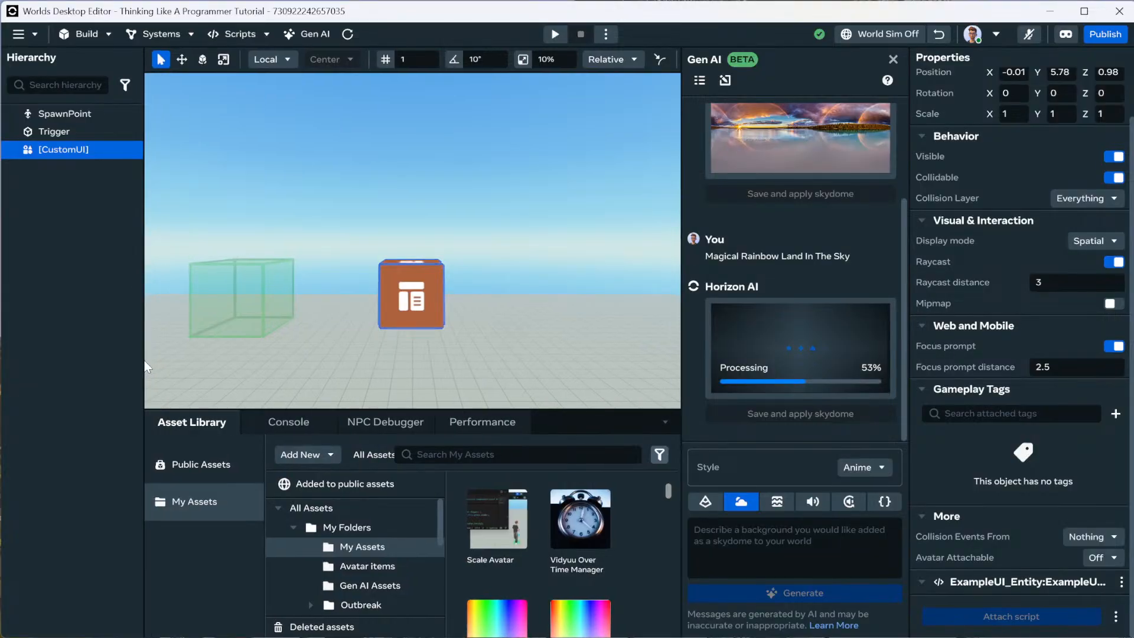
Preview the rainbow-over-lake skydome around the world and save it to the Asset Library.
{"action": "scroll", "coordinate": [802, 236], "scroll_direction": "up", "scroll_amount": 2}
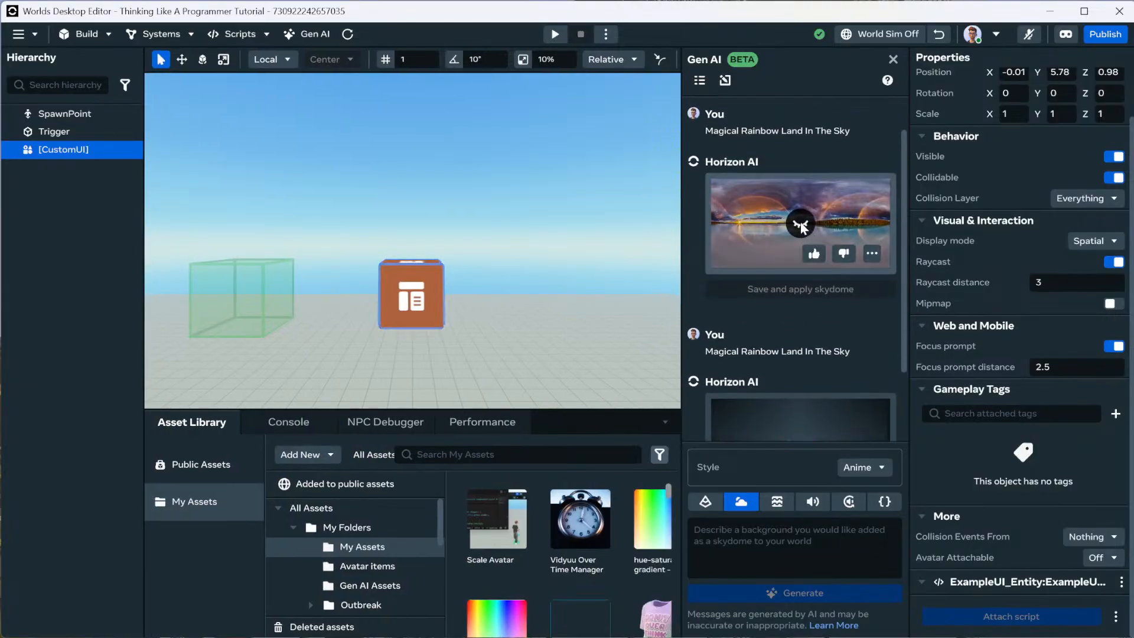
{"action": "left_click", "coordinate": [801, 224]}
{"action": "right_click_drag", "start_coordinate": [593, 233], "coordinate": [720, 218]}
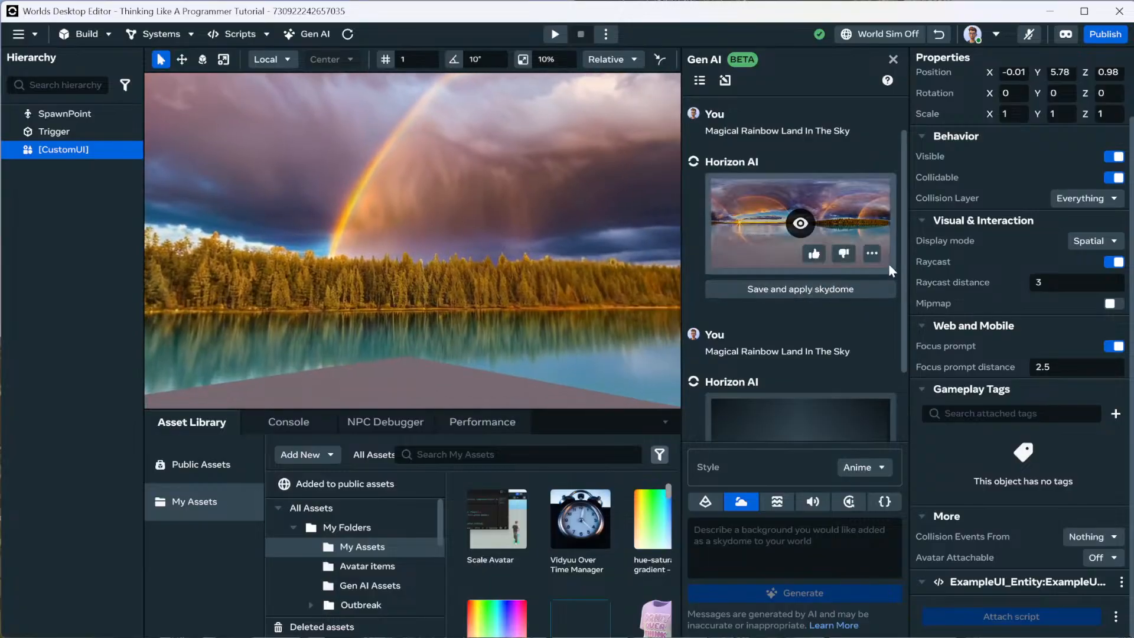
{"action": "left_click", "coordinate": [873, 254]}
{"action": "left_click", "coordinate": [899, 269]}
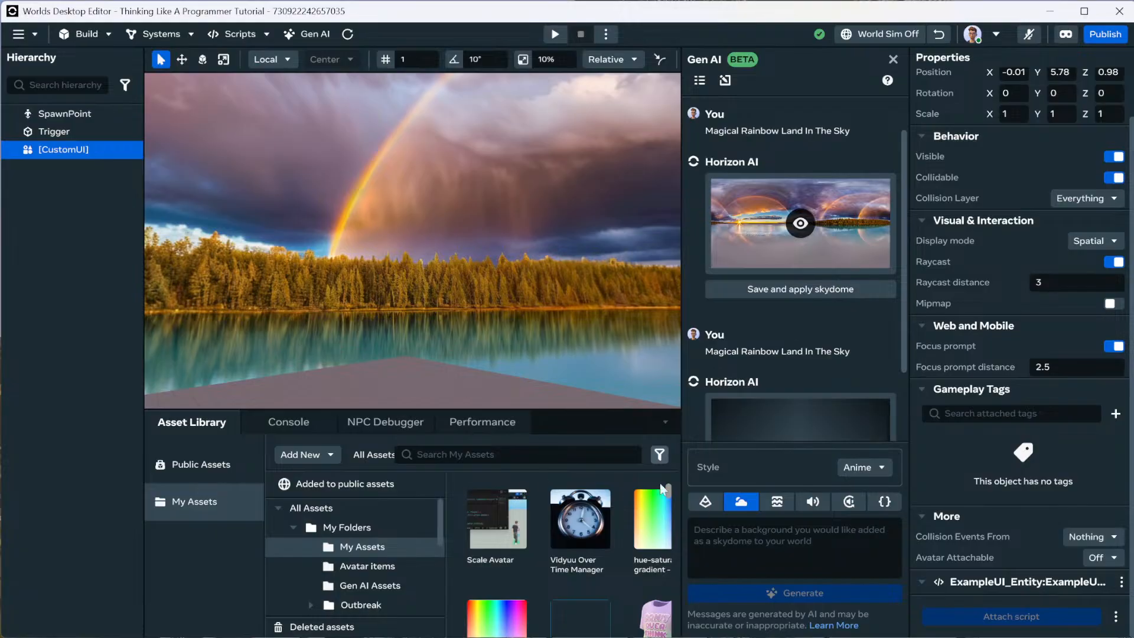
{"action": "scroll", "coordinate": [785, 385], "scroll_direction": "down", "scroll_amount": 2}
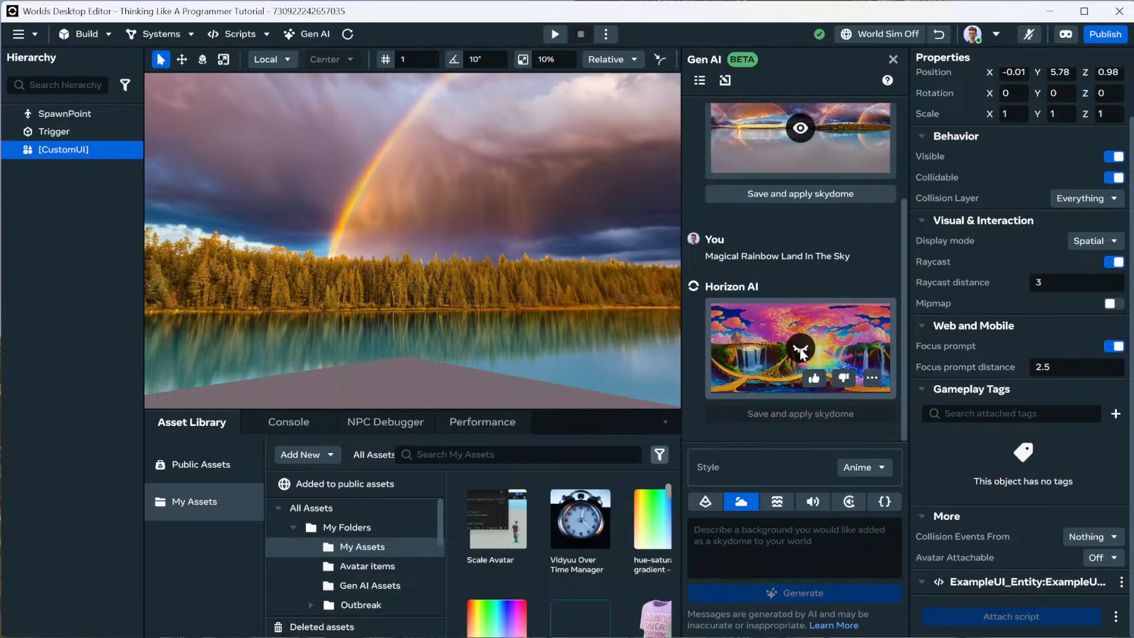
Preview the anime rainbow-waterfall skydome, save it to the Asset Library, and close Gen AI.
{"action": "left_click", "coordinate": [801, 350]}
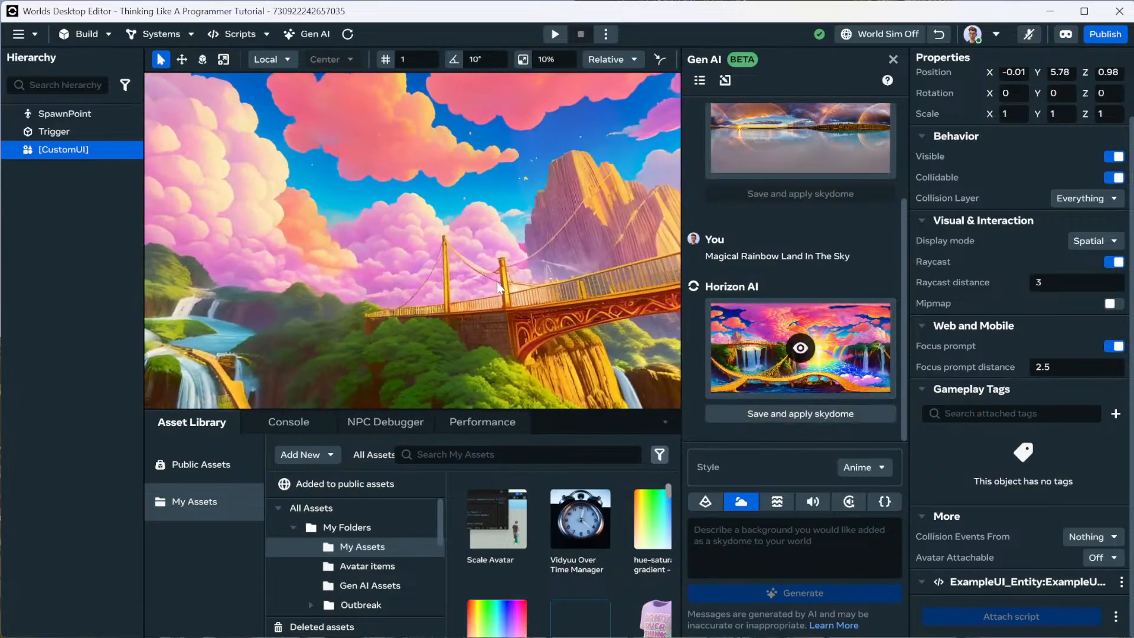
{"action": "right_click_drag", "start_coordinate": [497, 282], "coordinate": [807, 305]}
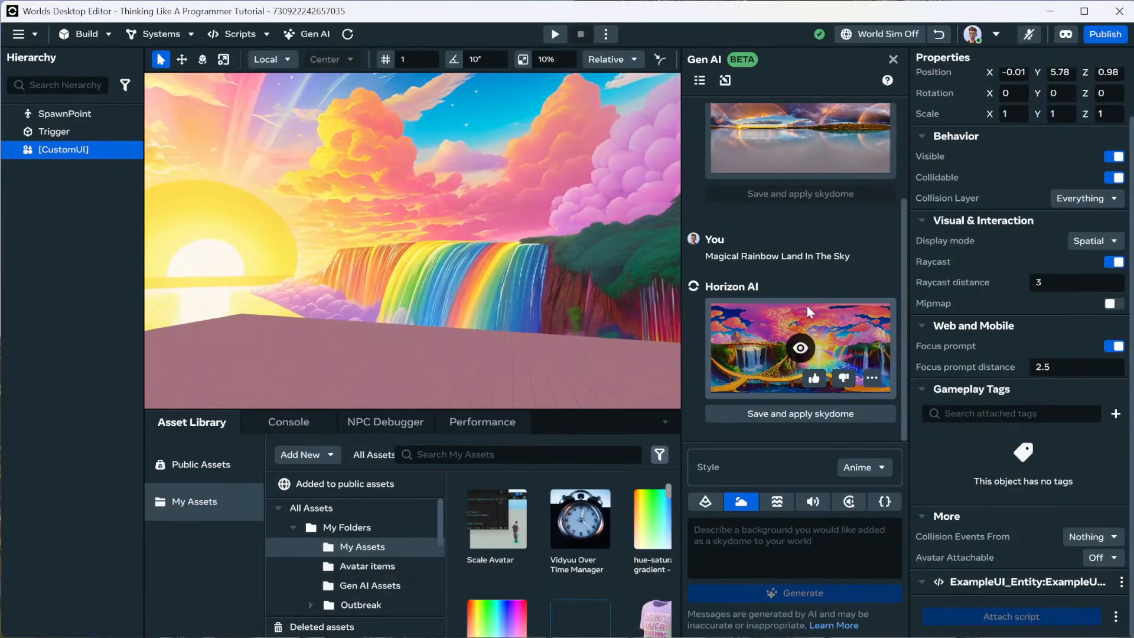
{"action": "right_click_drag", "start_coordinate": [524, 295], "coordinate": [56, 279]}
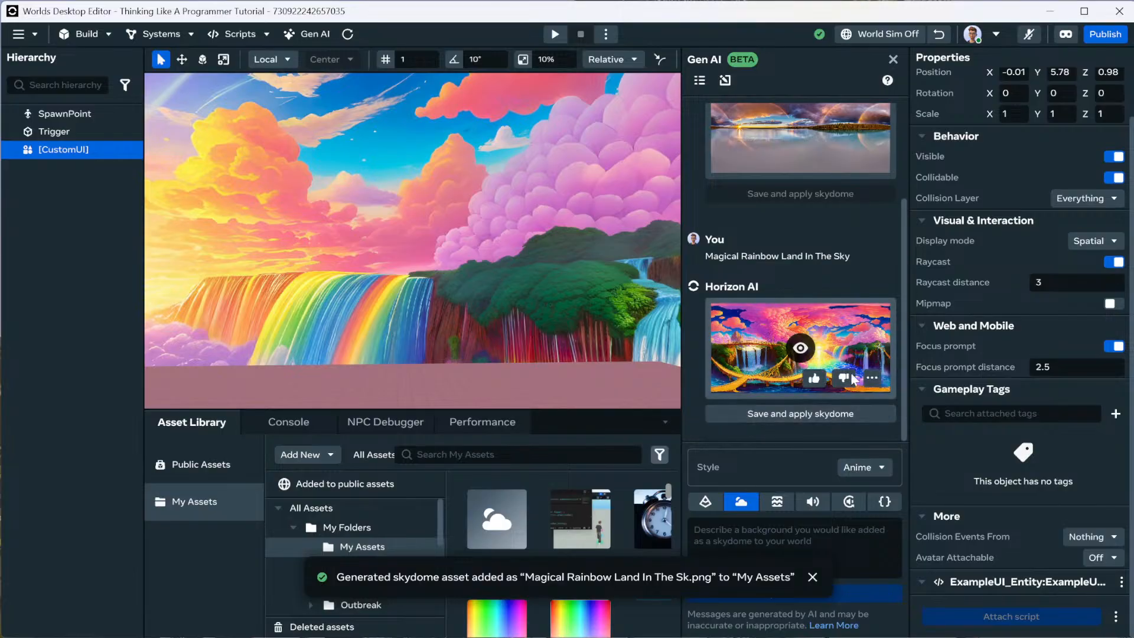
{"action": "left_click", "coordinate": [872, 377]}
{"action": "left_click", "coordinate": [913, 397]}
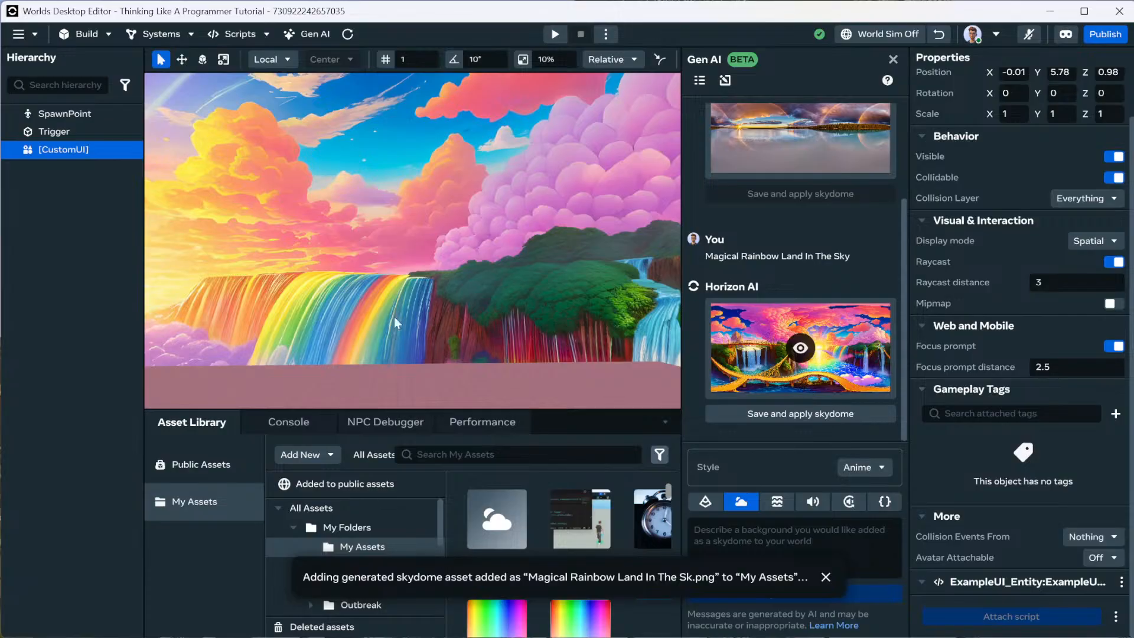
{"action": "left_click", "coordinate": [894, 59]}
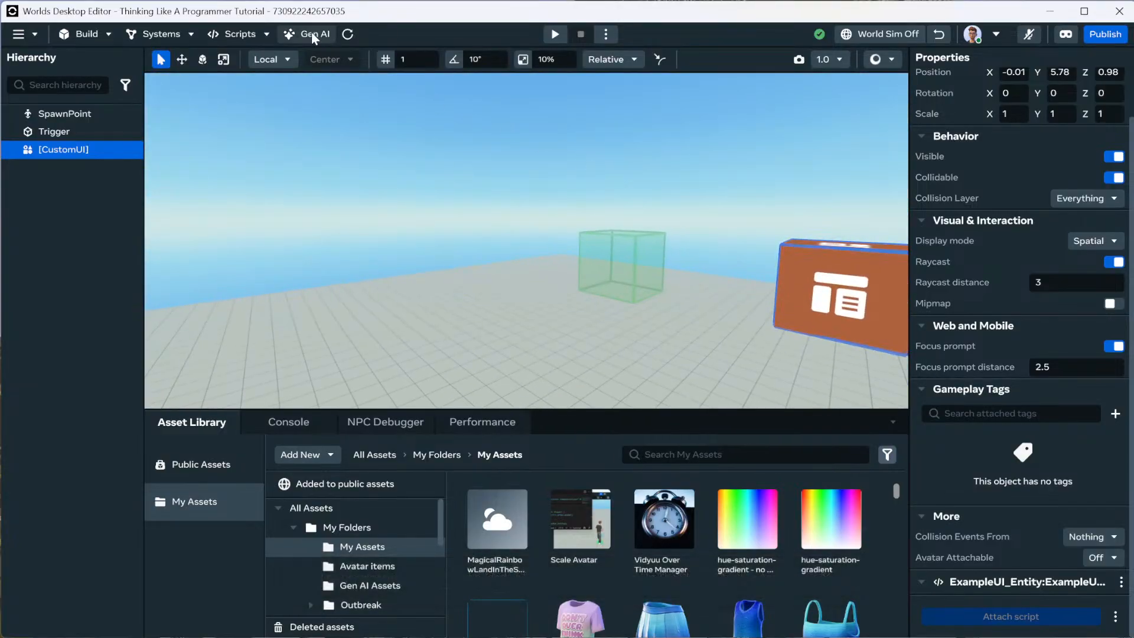
Reload the 'Designing a Whimsical Skyland' chat, preview its skydome, and save and apply it.
{"action": "left_click", "coordinate": [312, 35]}
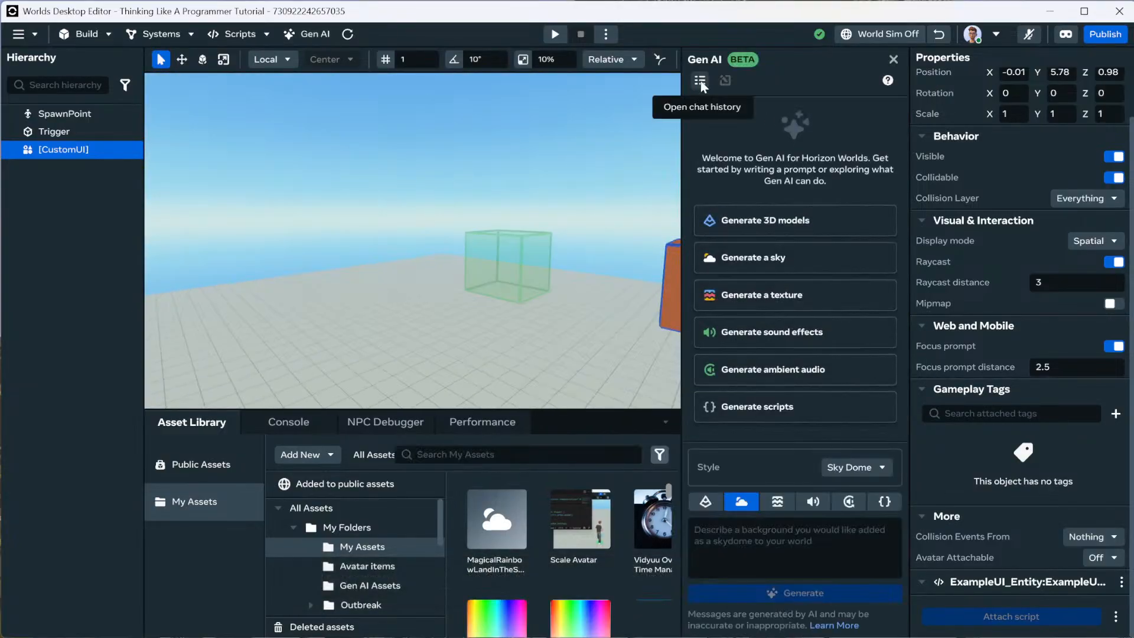
{"action": "left_click", "coordinate": [702, 82]}
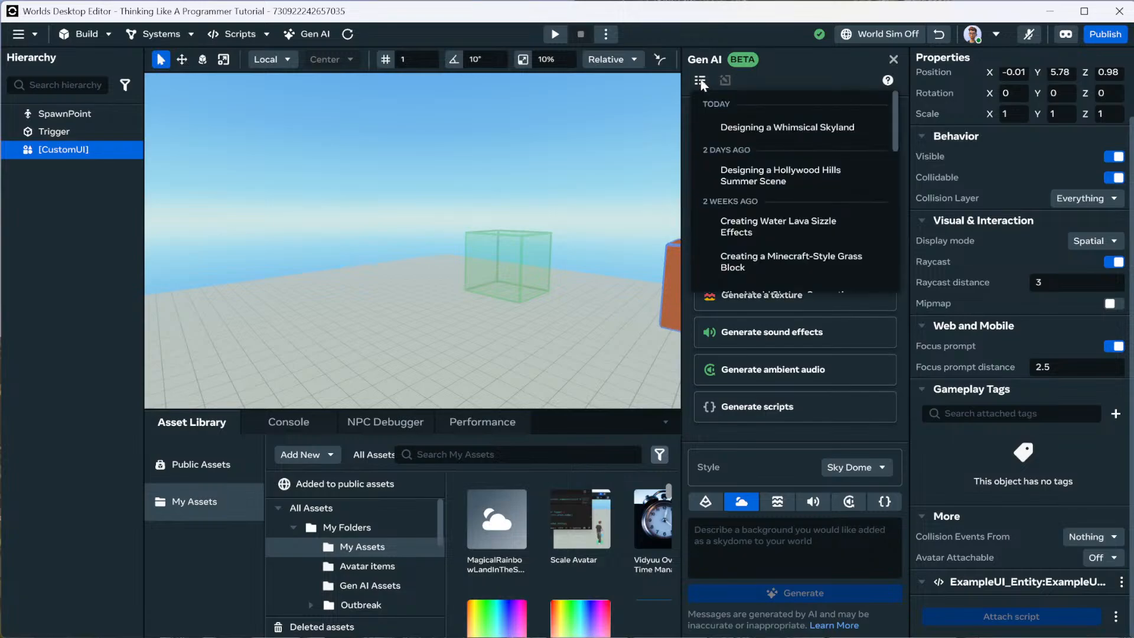
{"action": "left_click", "coordinate": [771, 126]}
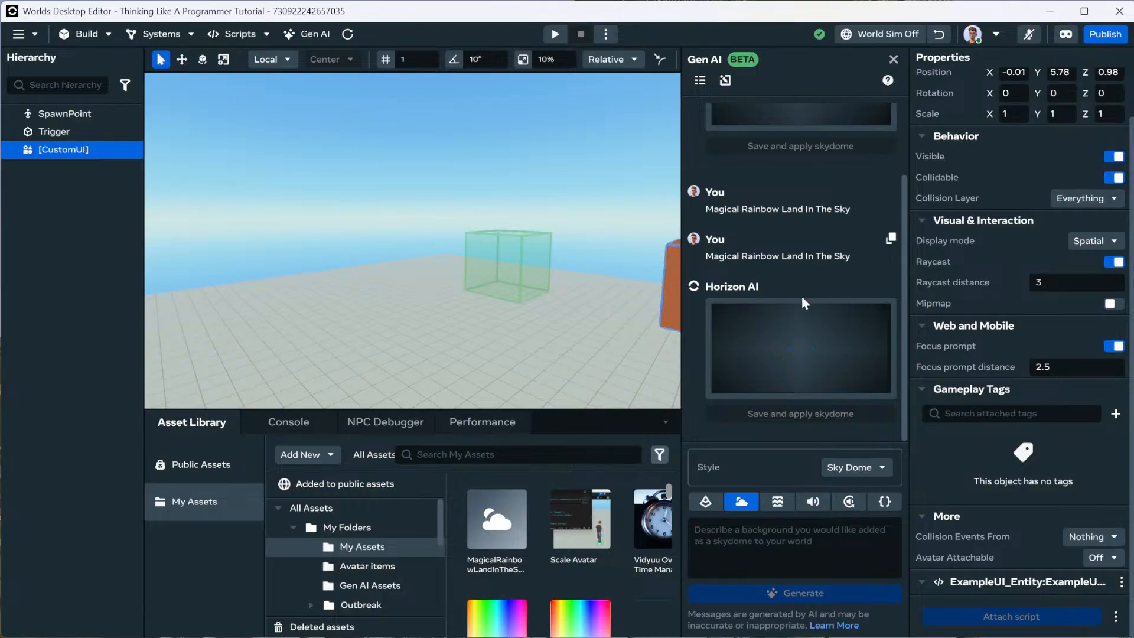
{"action": "left_click", "coordinate": [801, 350]}
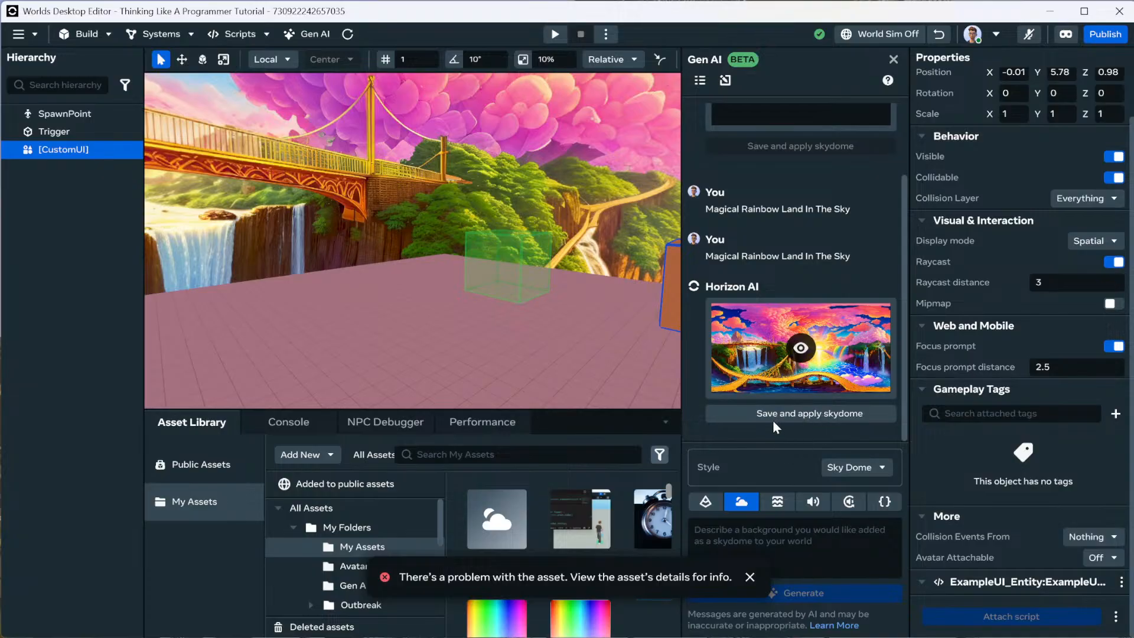
{"action": "right_click_drag", "start_coordinate": [509, 331], "coordinate": [590, 345]}
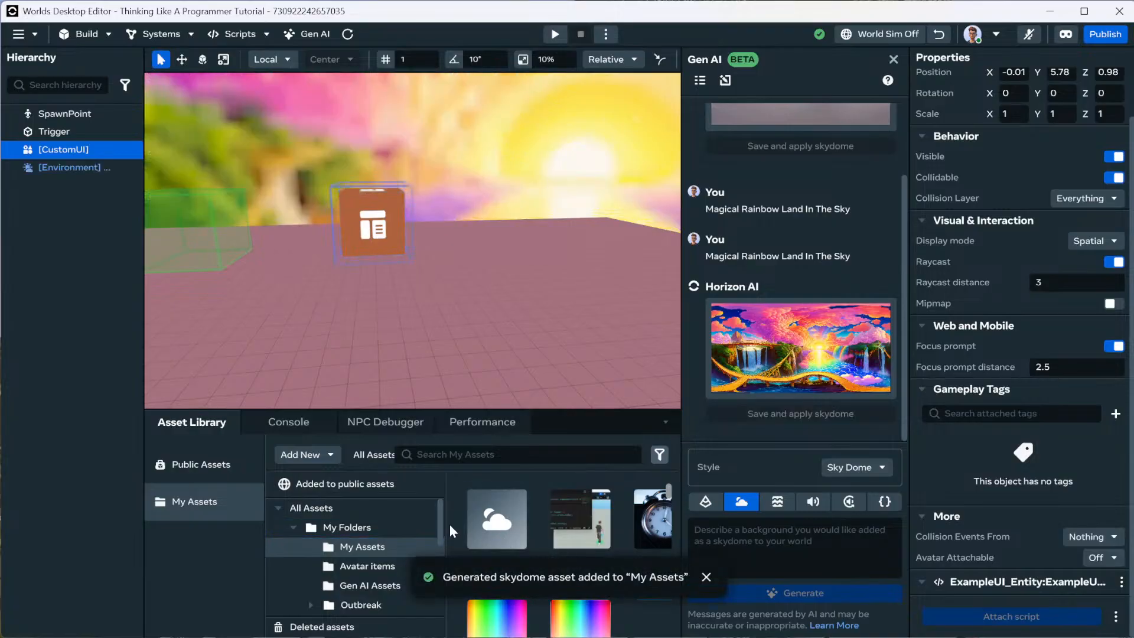
{"action": "left_click", "coordinate": [57, 169]}
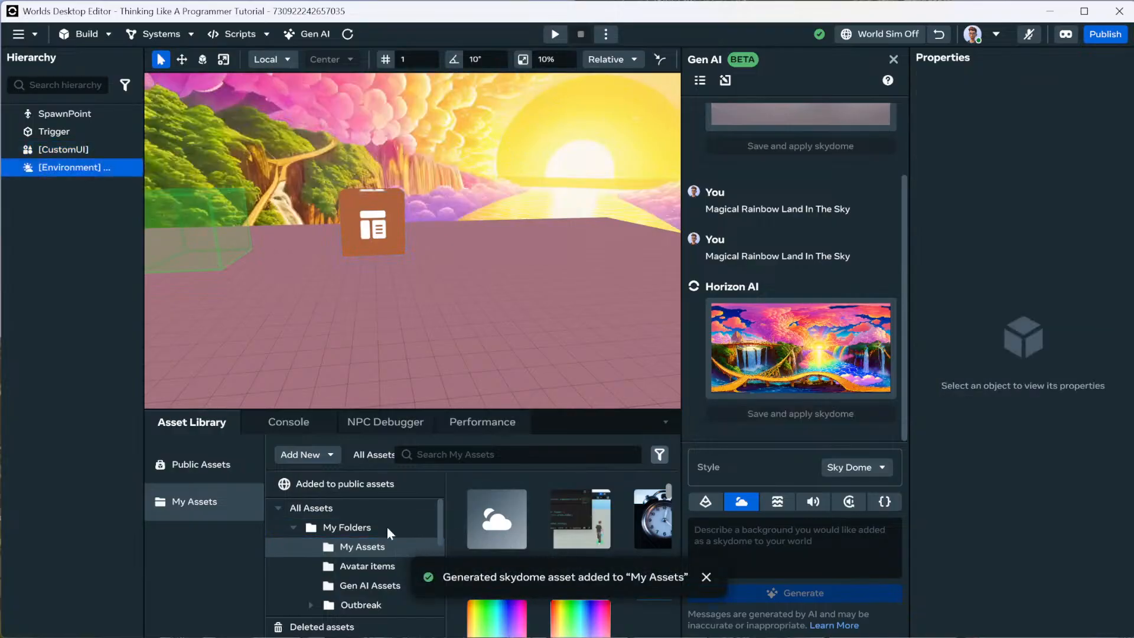
Close Gen AI and select and frame the new Environment object.
{"action": "left_click", "coordinate": [893, 59]}
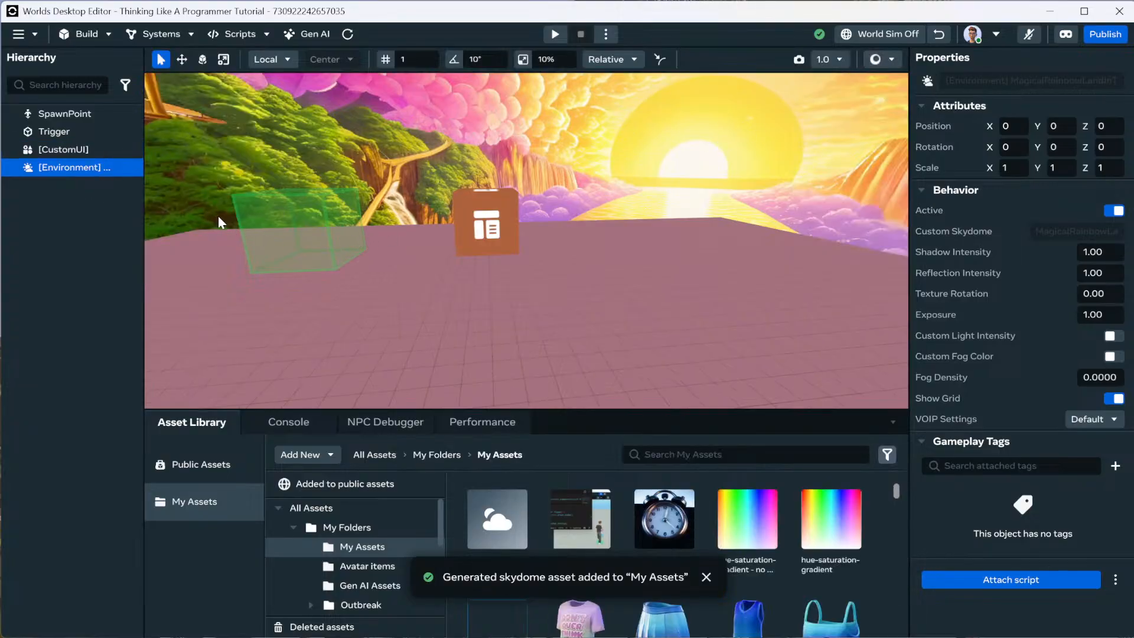
{"action": "left_click", "coordinate": [99, 151]}
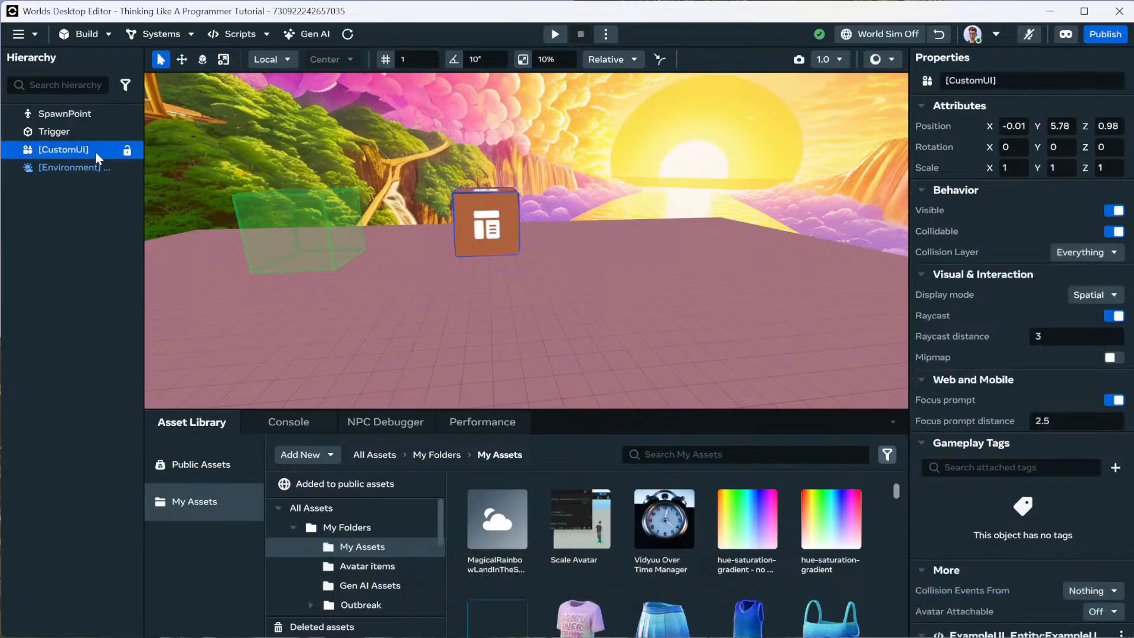
{"action": "key", "text": "f"}
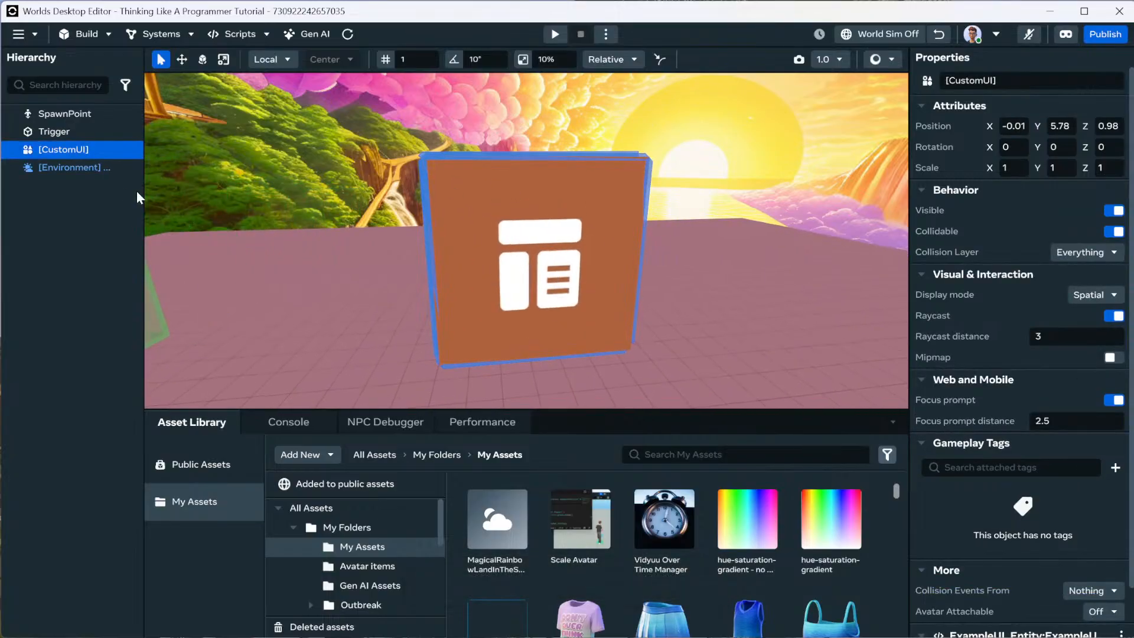
{"action": "left_click", "coordinate": [92, 169]}
{"action": "key", "text": "f"}
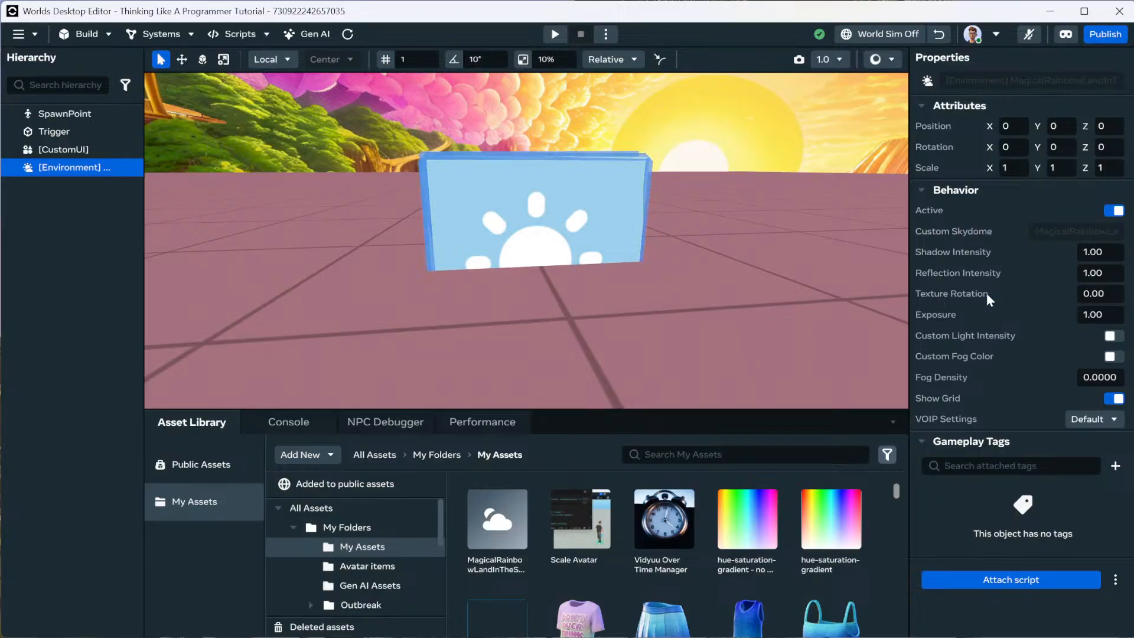
Try a Texture Rotation of 30, then reset it to 0.
{"action": "left_click", "coordinate": [1076, 293]}
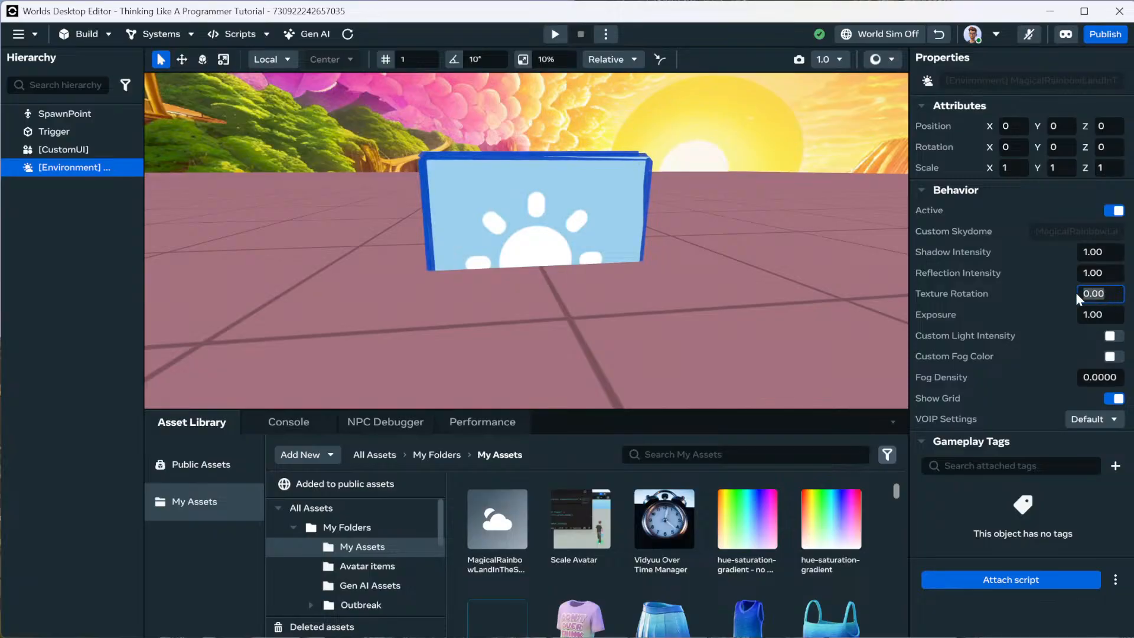
{"action": "type", "text": "30"}
{"action": "key", "text": "Return"}
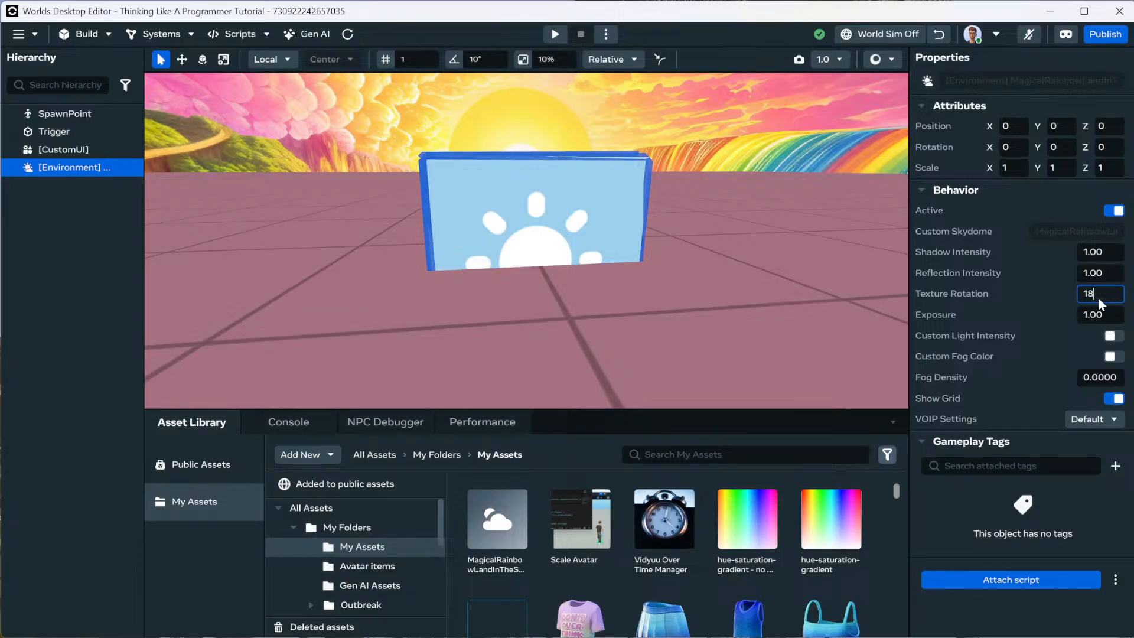
{"action": "key", "text": "BackSpace"}
{"action": "key", "text": "Return"}
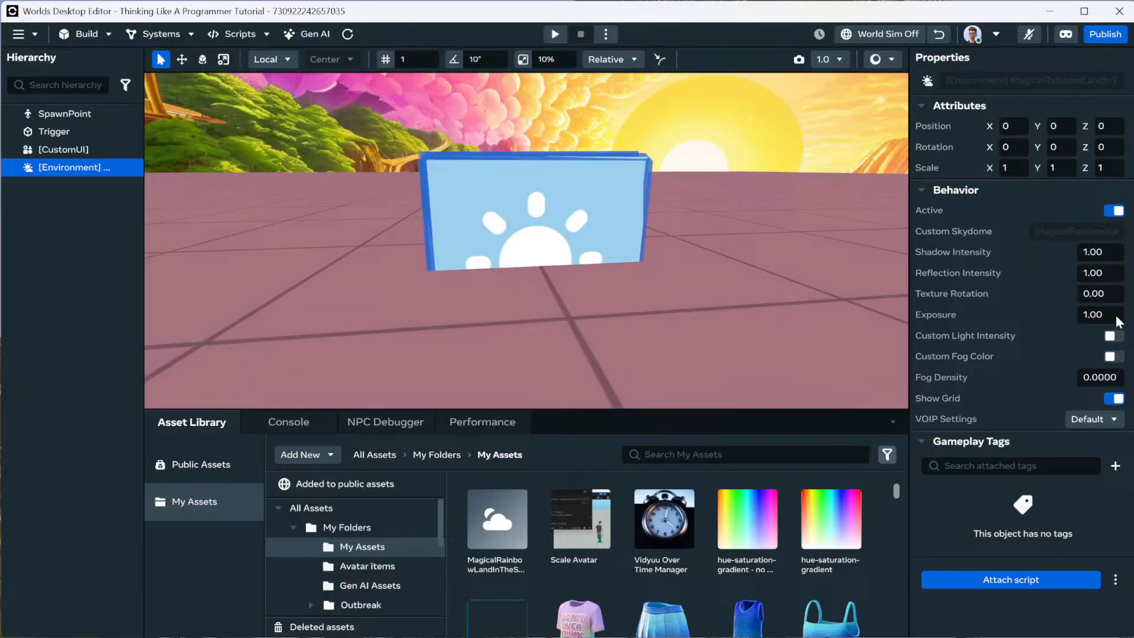
Test Exposure values 2, negative and 0.5, then restore Exposure to 1.
{"action": "left_click", "coordinate": [1114, 317]}
{"action": "type", "text": "2"}
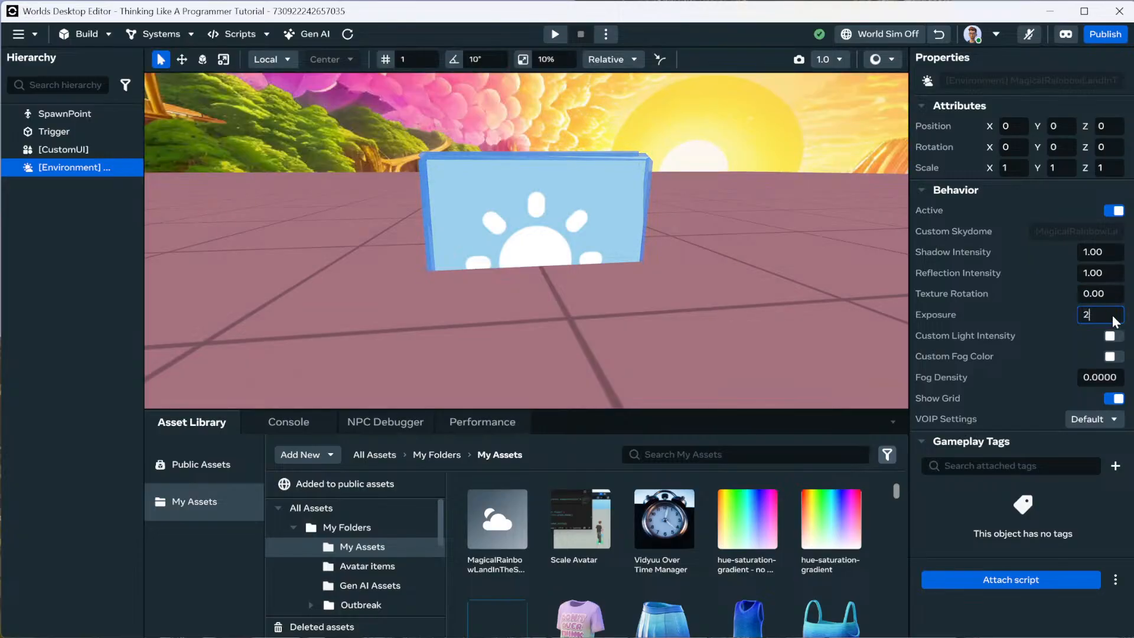
{"action": "key", "text": "Return"}
{"action": "mouse_move", "coordinate": [863, 300]}
{"action": "right_mouse_down"}
{"action": "mouse_move", "coordinate": [860, 249]}
{"action": "mouse_move", "coordinate": [866, 299]}
{"action": "right_mouse_up"}
{"action": "left_click", "coordinate": [1101, 314]}
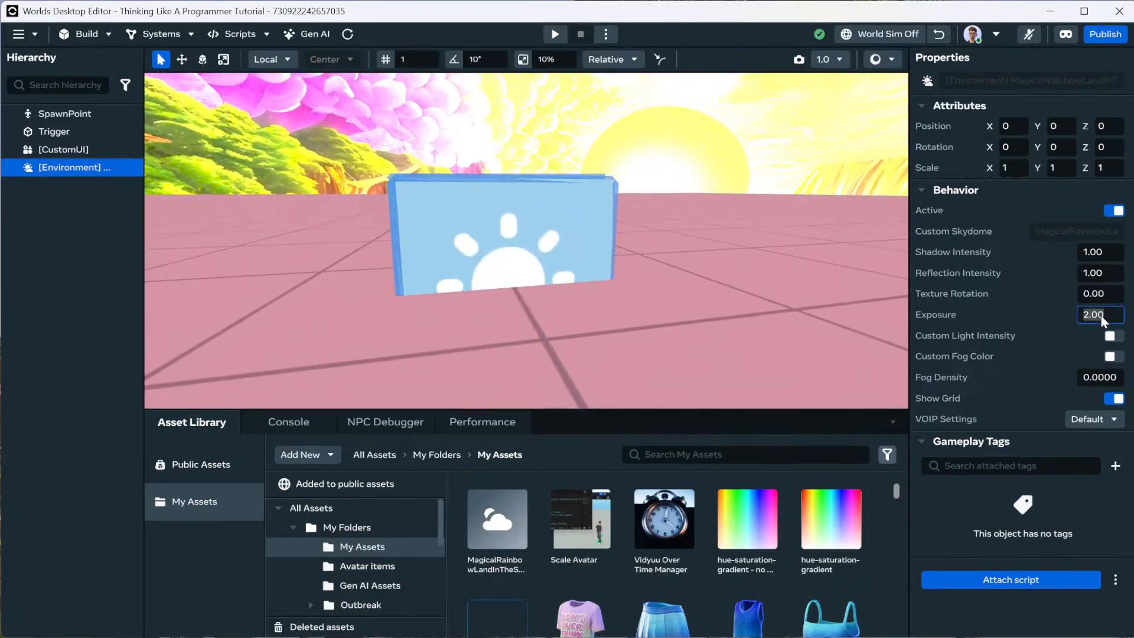
{"action": "type", "text": "1"}
{"action": "key", "text": "Return"}
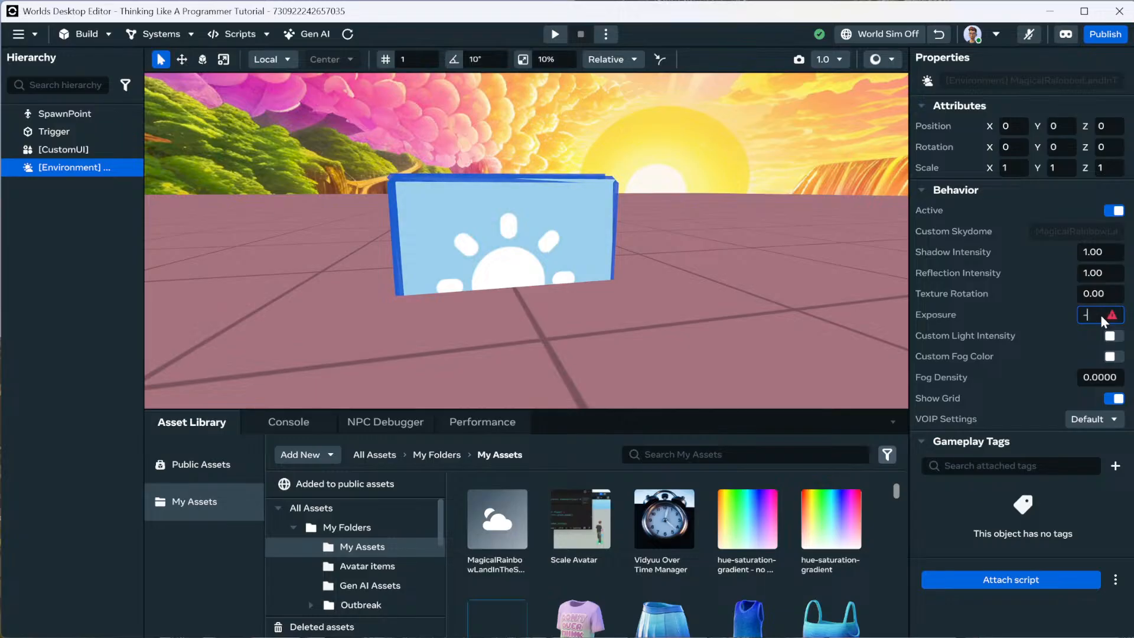
{"action": "key", "text": "Return"}
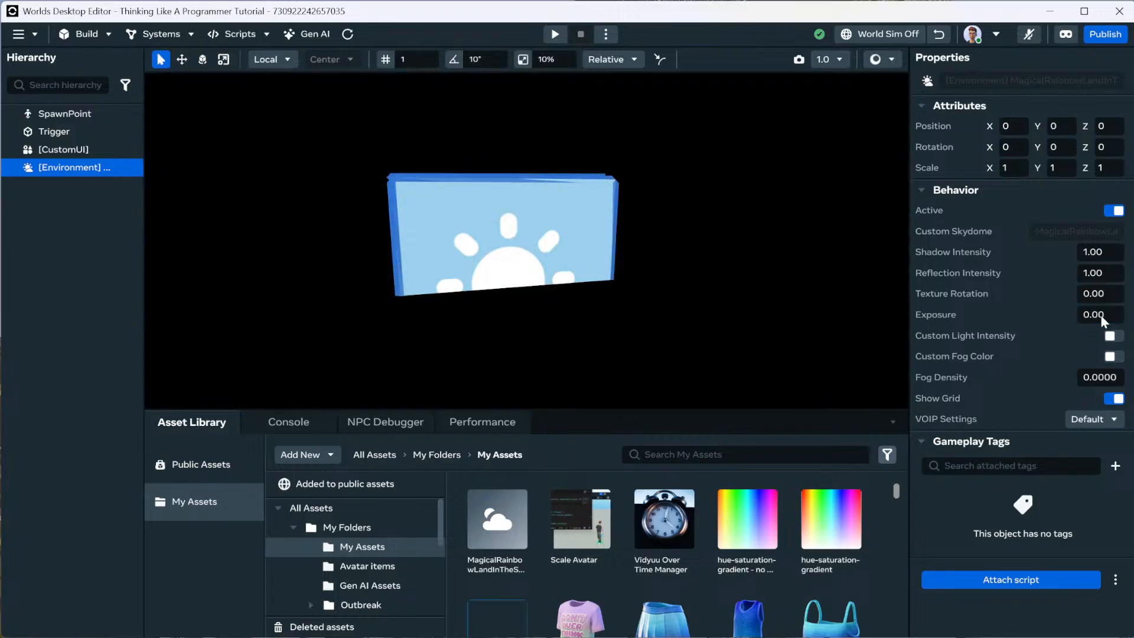
{"action": "left_click", "coordinate": [1109, 316]}
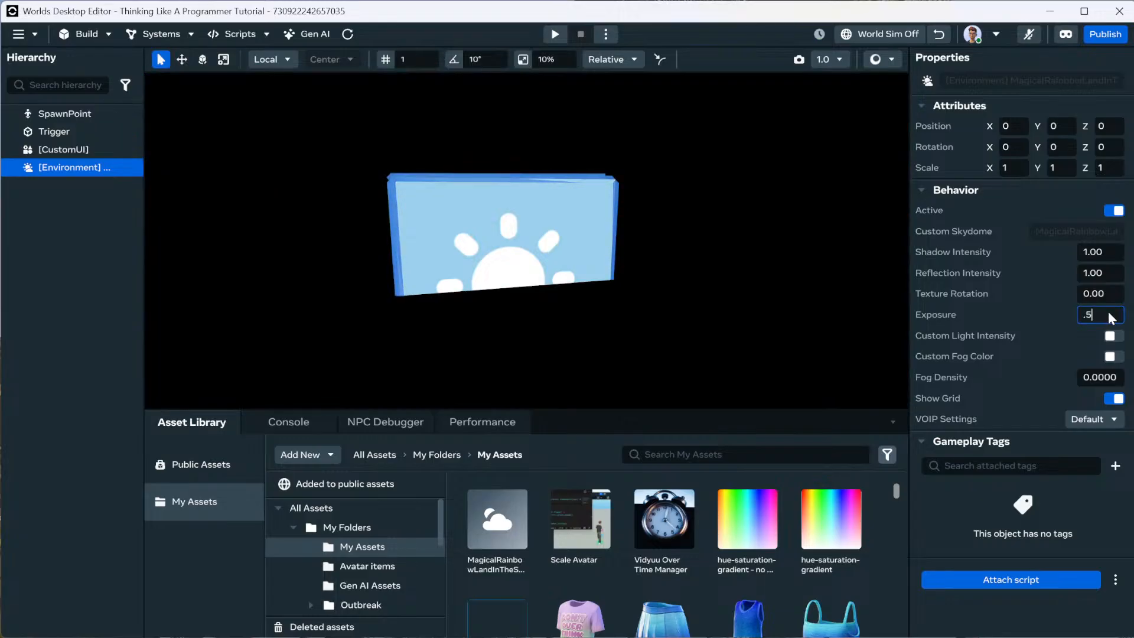
{"action": "type", "text": ".5"}
{"action": "key", "text": "Return"}
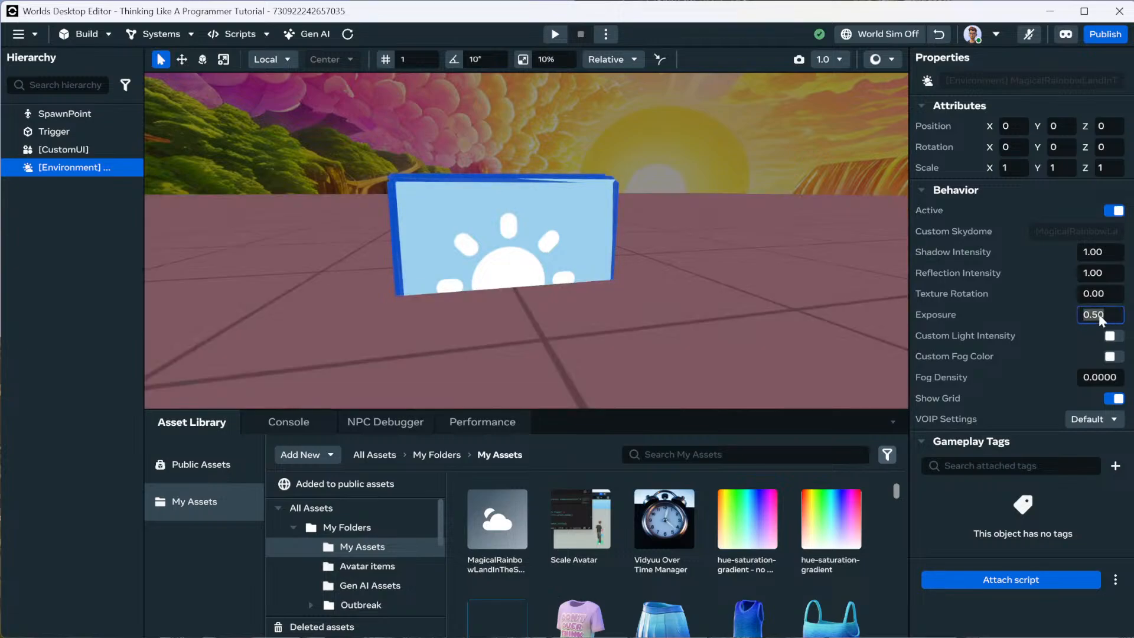
{"action": "type", "text": "1"}
{"action": "key", "text": "Return"}
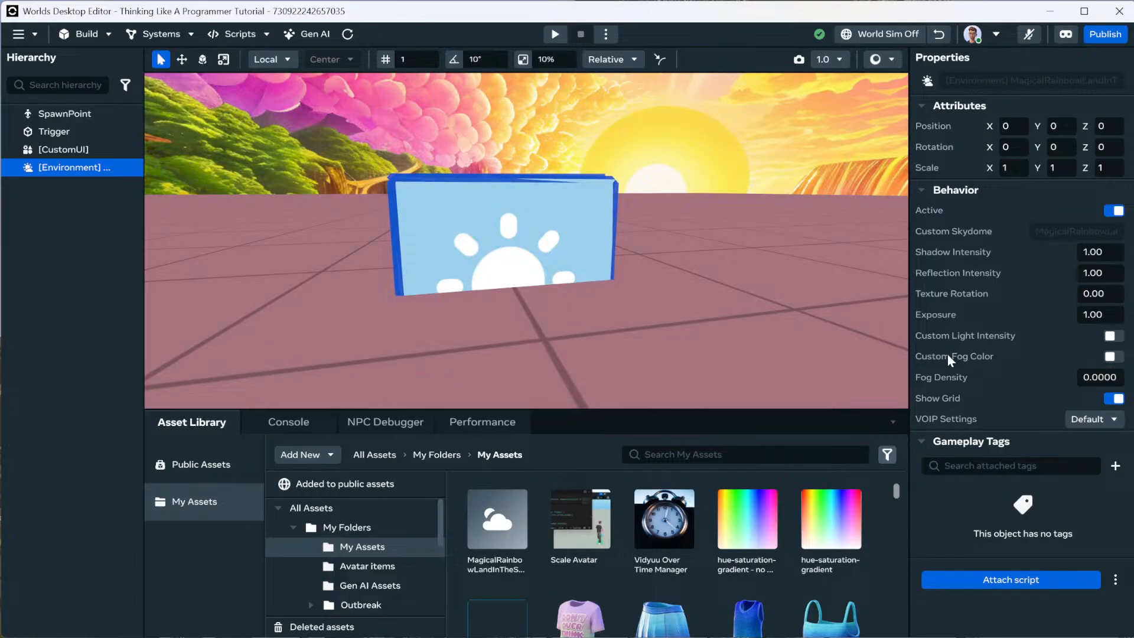
Enable Custom Light Intensity and set Light Intensity to 2.
{"action": "left_click", "coordinate": [1115, 337]}
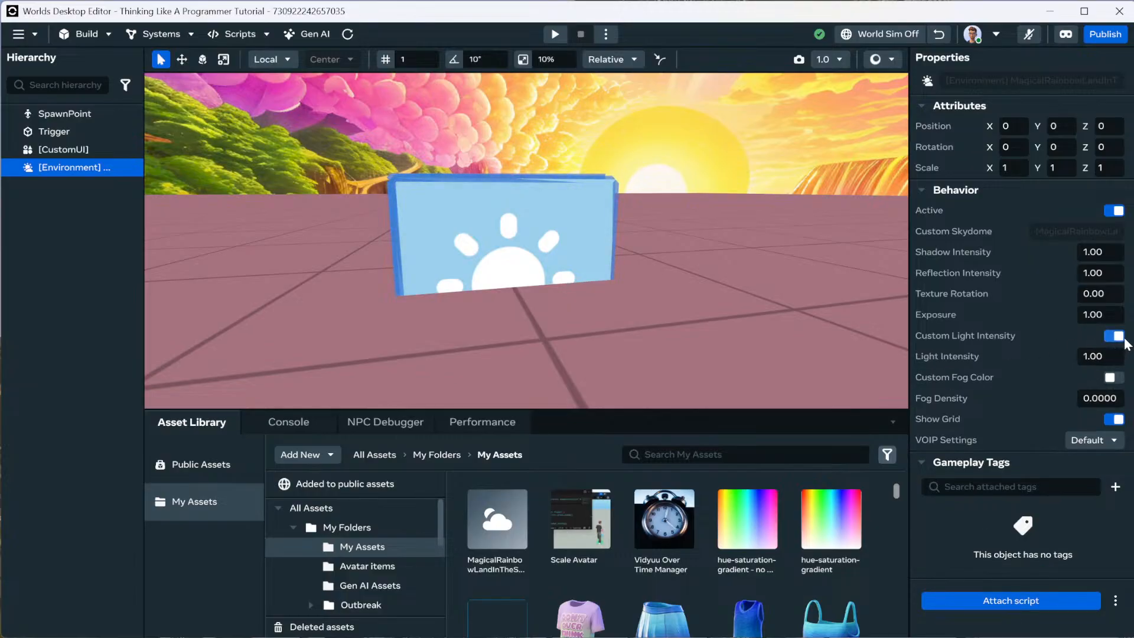
{"action": "left_click", "coordinate": [1092, 361]}
{"action": "type", "text": "2"}
{"action": "key", "text": "Return"}
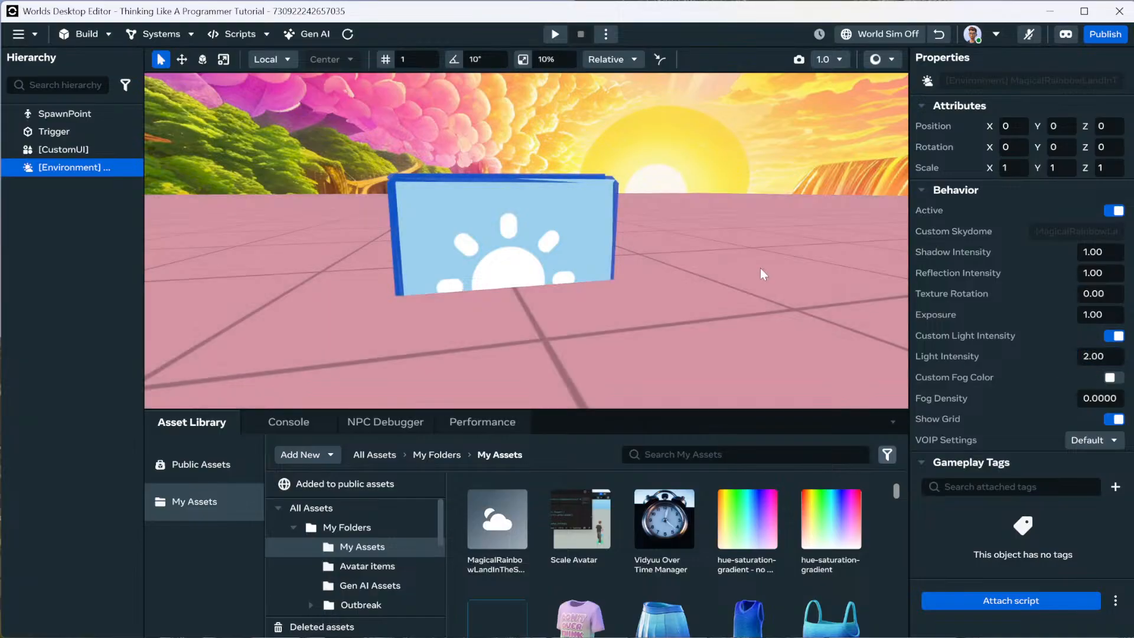
{"action": "mouse_move", "coordinate": [761, 269]}
{"action": "right_mouse_down"}
{"action": "mouse_move", "coordinate": [757, 254]}
{"action": "mouse_move", "coordinate": [766, 271]}
{"action": "right_mouse_up"}
{"action": "key", "text": "s"}
{"action": "key", "text": "e"}
{"action": "left_click", "coordinate": [1089, 356]}
{"action": "type", "text": "2"}
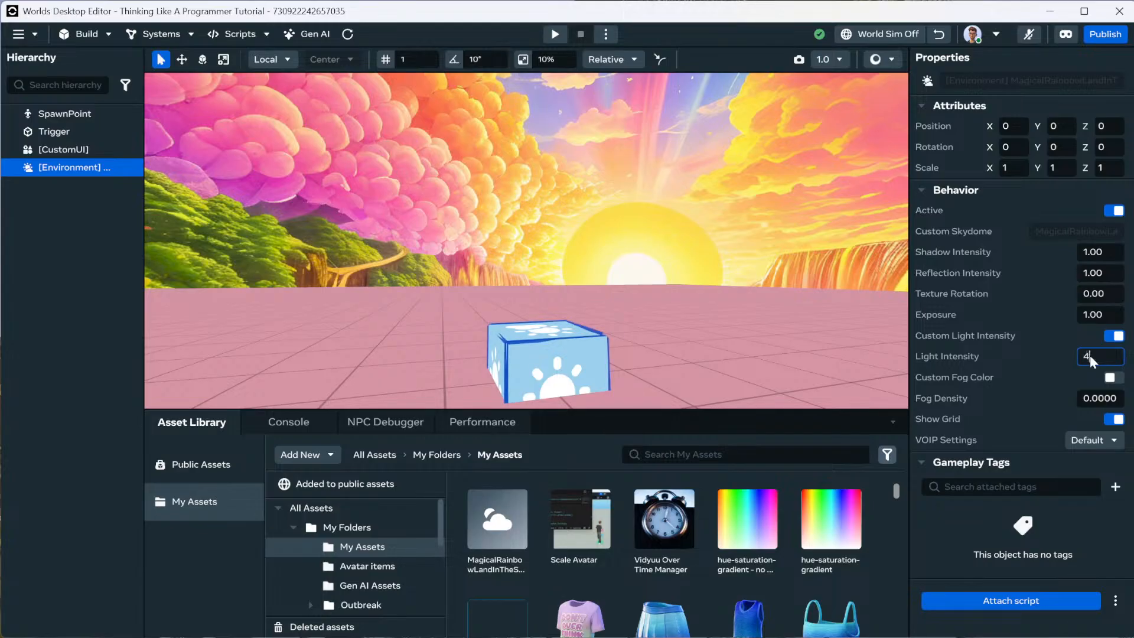
{"action": "key", "text": "Return"}
{"action": "right_click_drag", "start_coordinate": [764, 346], "coordinate": [765, 306]}
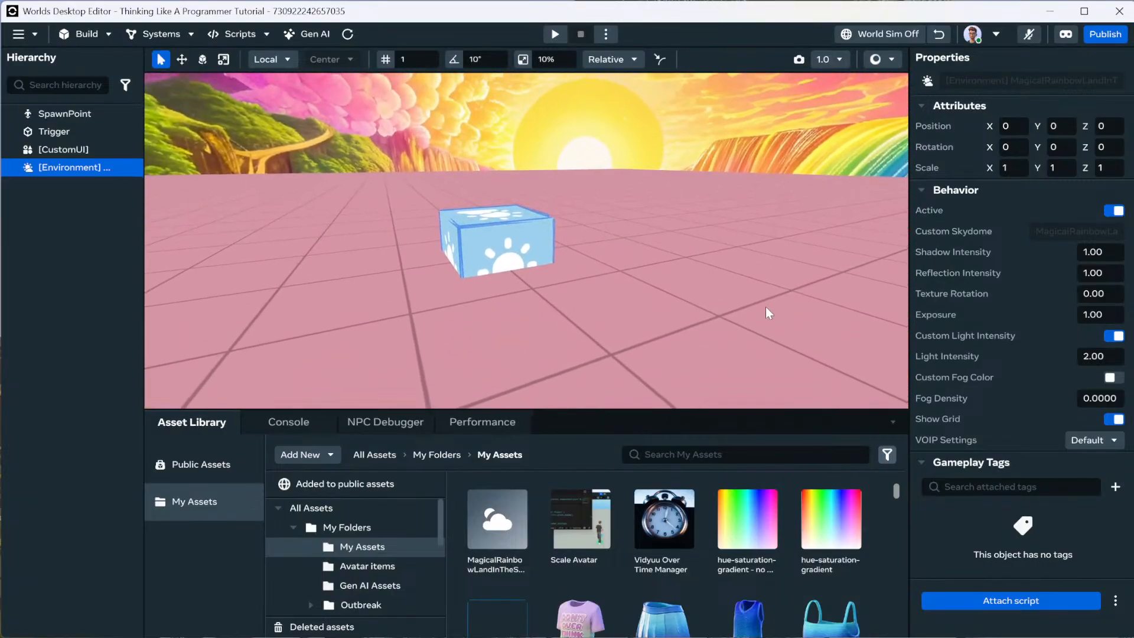
{"action": "right_click_drag", "start_coordinate": [704, 349], "coordinate": [680, 288]}
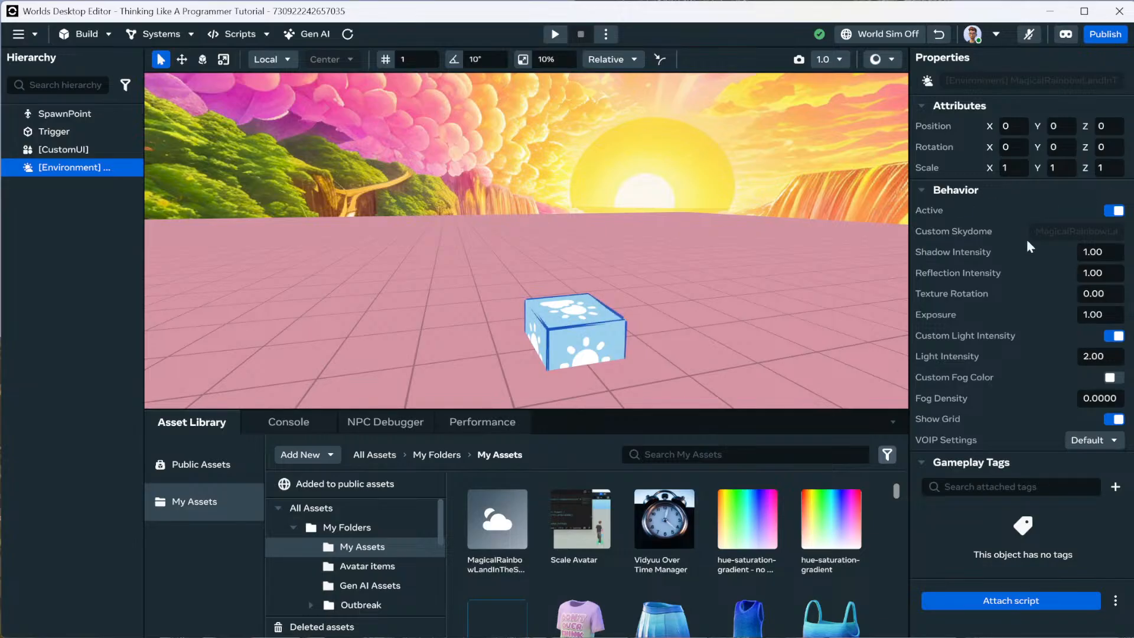
Reselect the Environment, leave VOIP Settings at Default, and show the Build menu's object types.
{"action": "left_click", "coordinate": [693, 284]}
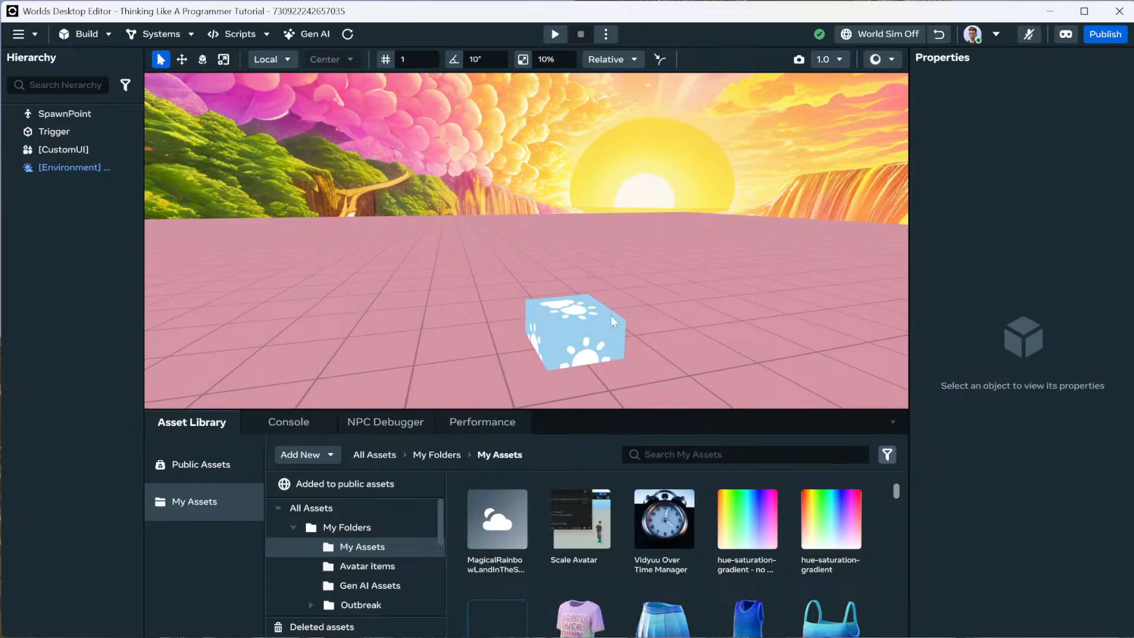
{"action": "left_click", "coordinate": [593, 320]}
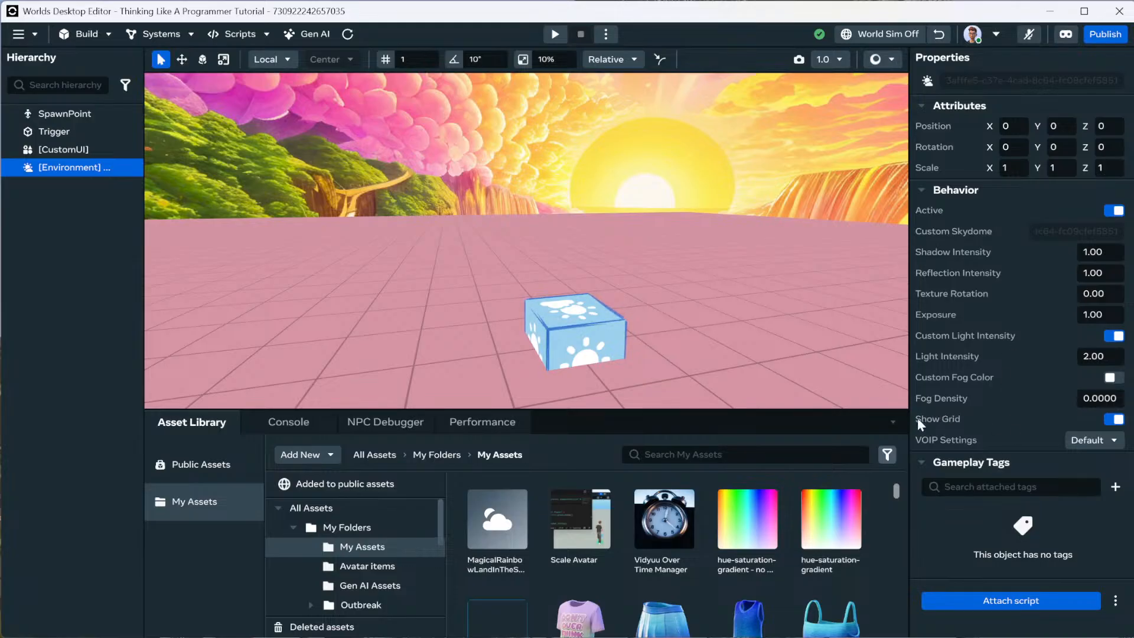
{"action": "left_click", "coordinate": [1097, 444]}
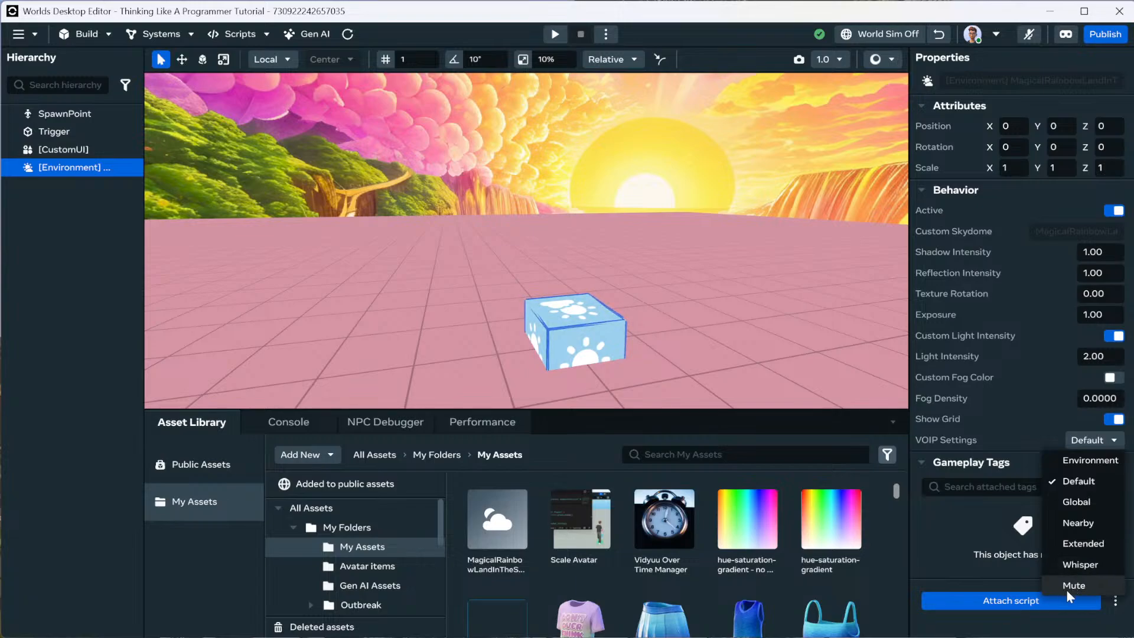
{"action": "left_click", "coordinate": [994, 424]}
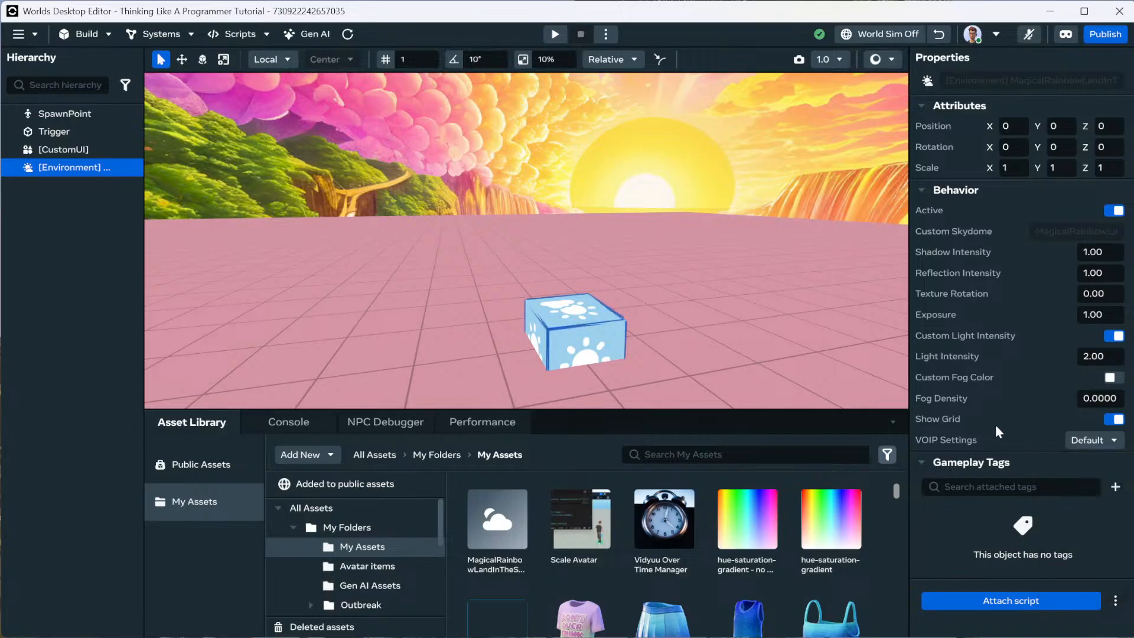
{"action": "left_click", "coordinate": [95, 34]}
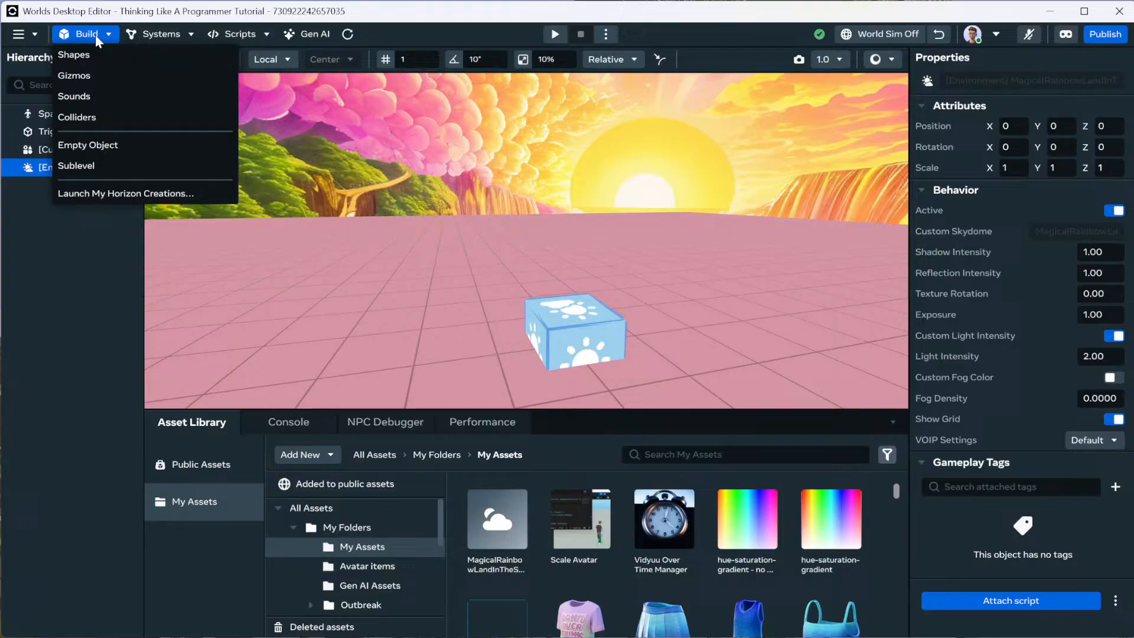
Place a new Environment gizmo from Build > Gizmos and set its Skydome Type to Custom Gradient.
{"action": "left_click", "coordinate": [78, 78]}
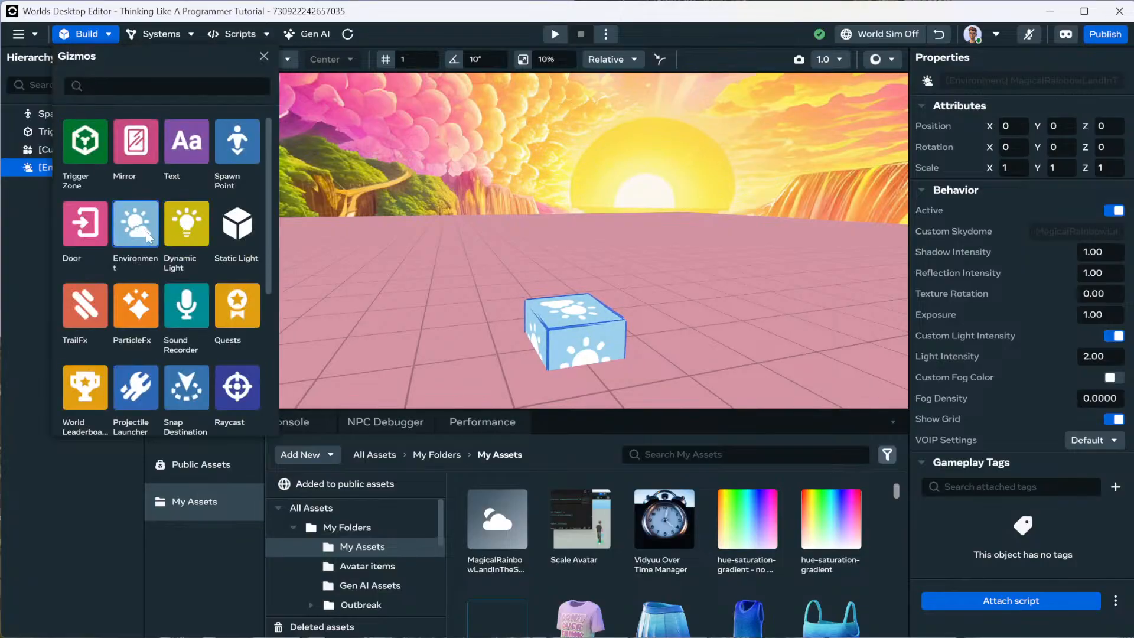
{"action": "left_click_drag", "start_coordinate": [139, 230], "coordinate": [556, 301]}
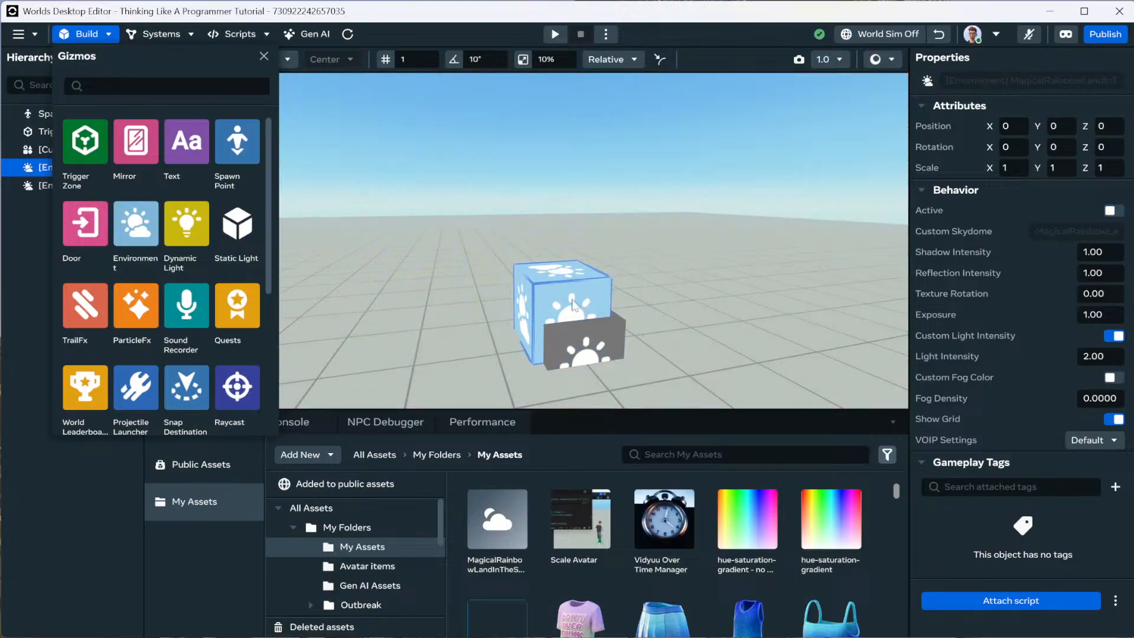
{"action": "right_click_drag", "start_coordinate": [666, 276], "coordinate": [563, 271]}
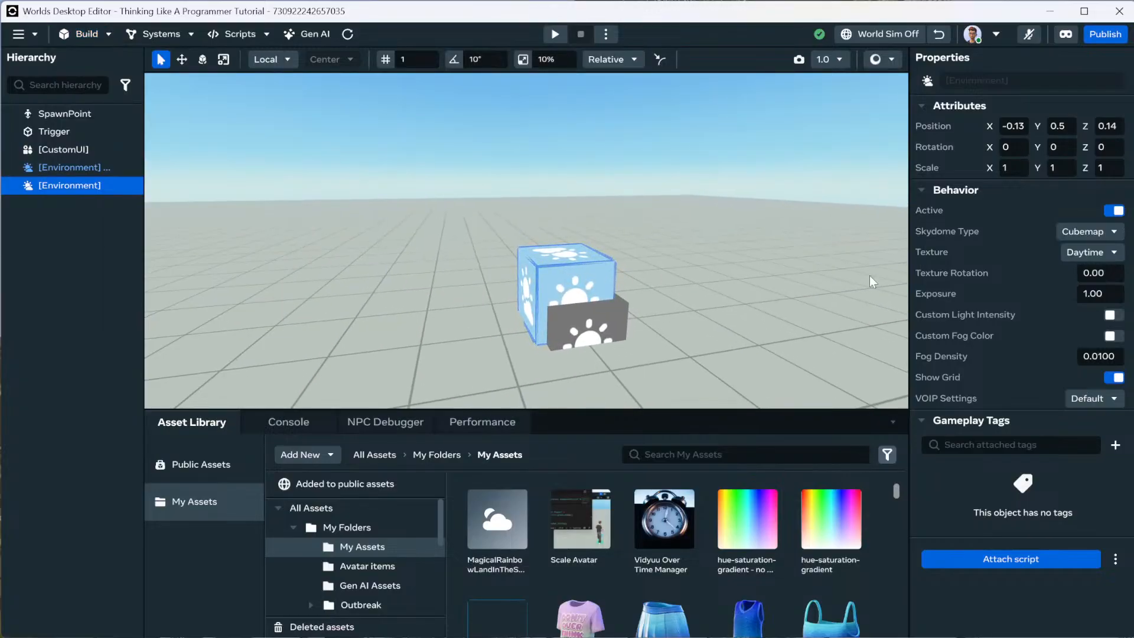
{"action": "left_click", "coordinate": [1093, 235]}
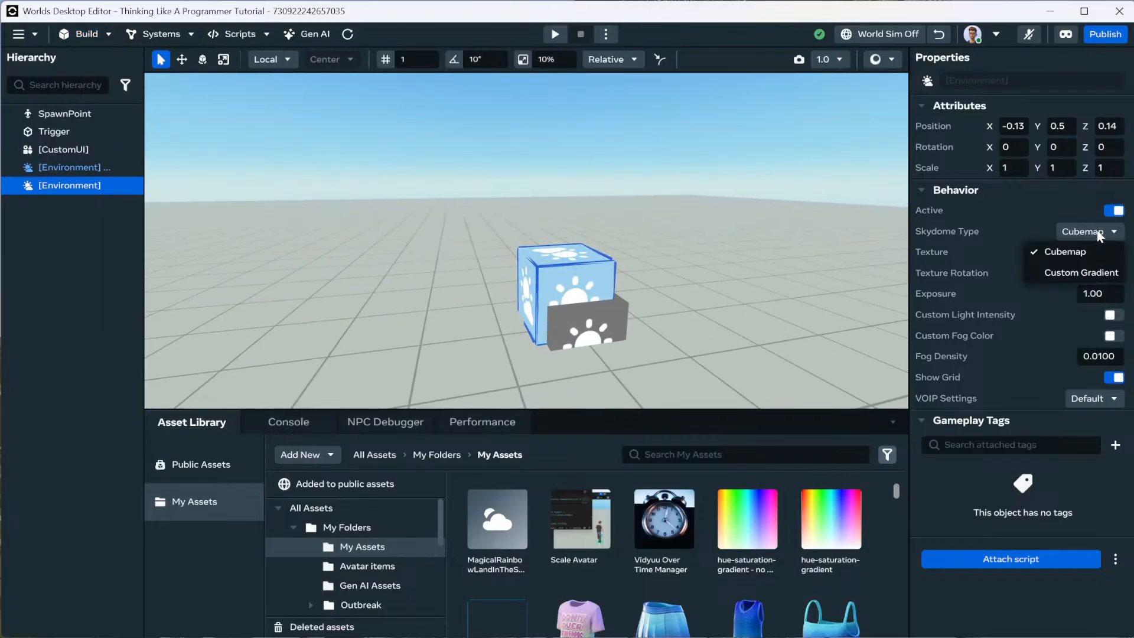
{"action": "left_click", "coordinate": [1076, 271]}
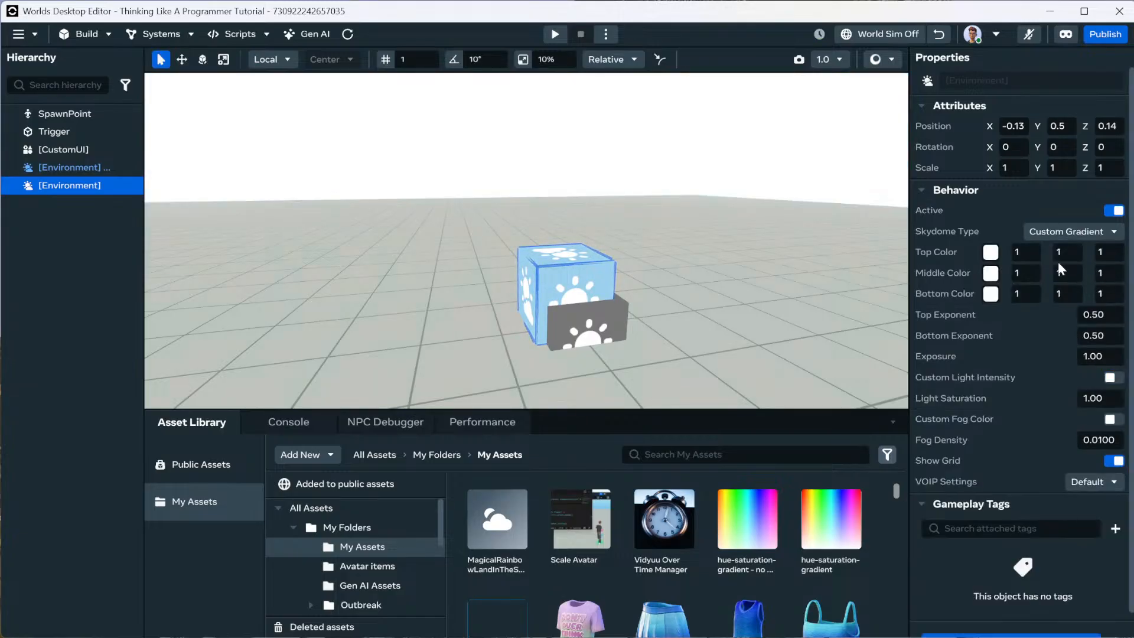
{"action": "right_click_drag", "start_coordinate": [702, 269], "coordinate": [750, 257]}
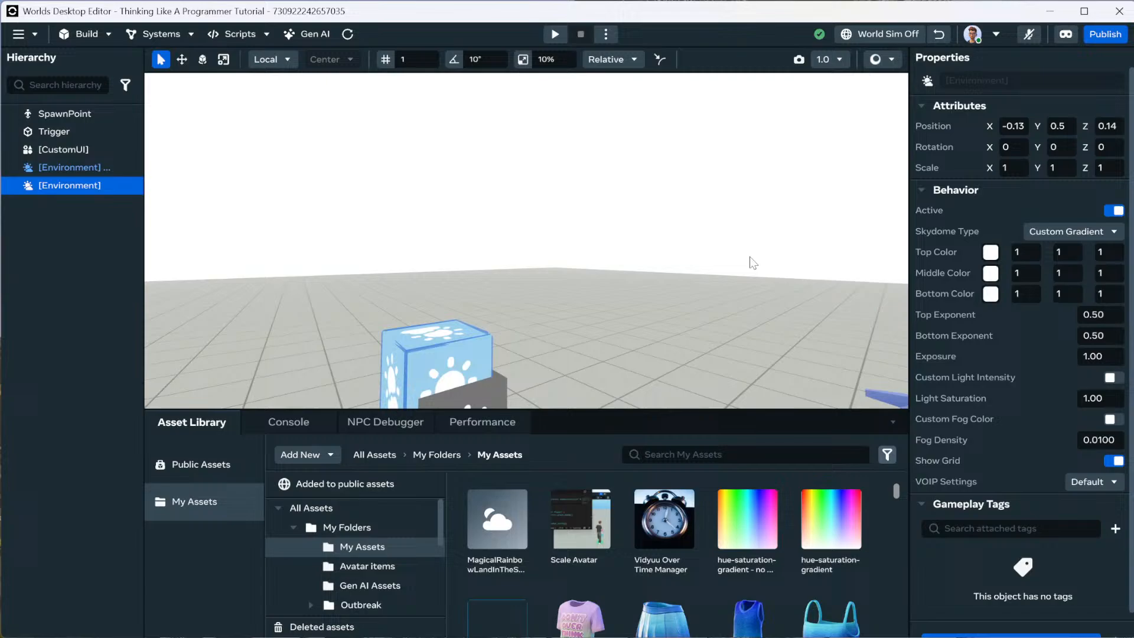
Color the gradient lilac at the top, bright cyan in the middle, and dark navy at the bottom.
{"action": "left_click", "coordinate": [991, 252]}
{"action": "left_click_drag", "start_coordinate": [1024, 325], "coordinate": [1082, 360]}
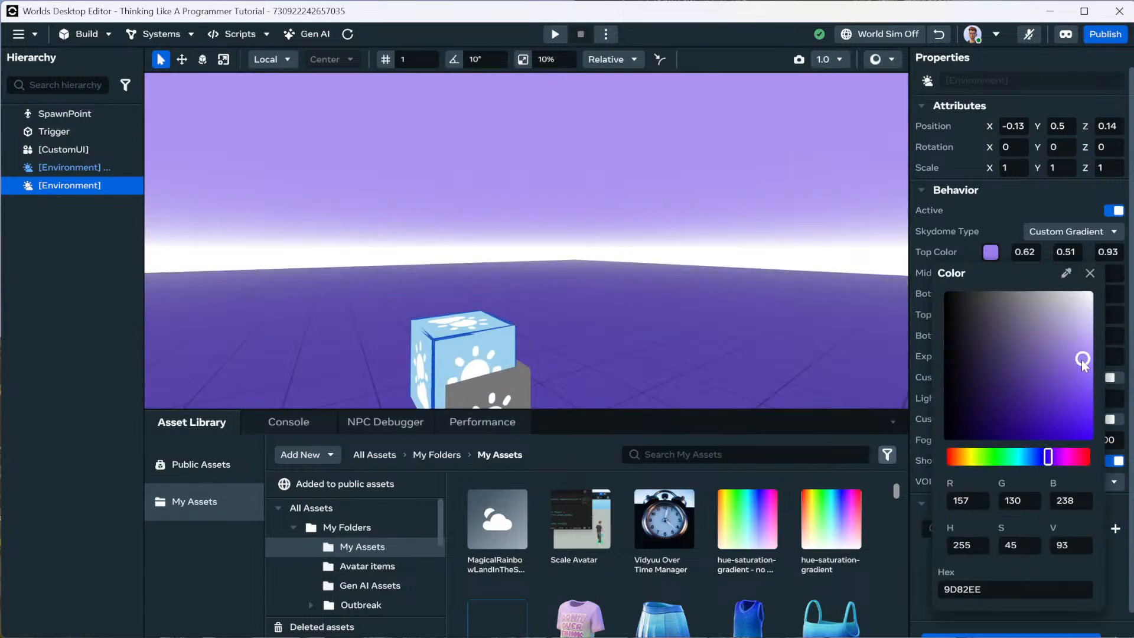
{"action": "left_click", "coordinate": [1089, 273]}
{"action": "left_click", "coordinate": [990, 274]}
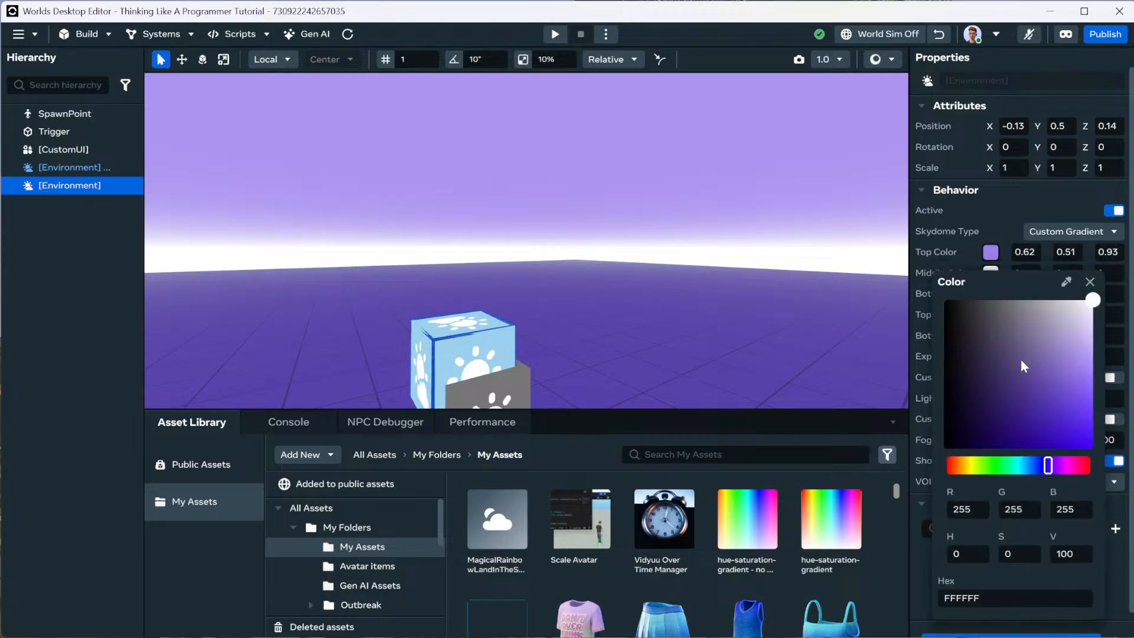
{"action": "left_click", "coordinate": [1022, 466]}
{"action": "left_click_drag", "start_coordinate": [1068, 410], "coordinate": [1093, 414]}
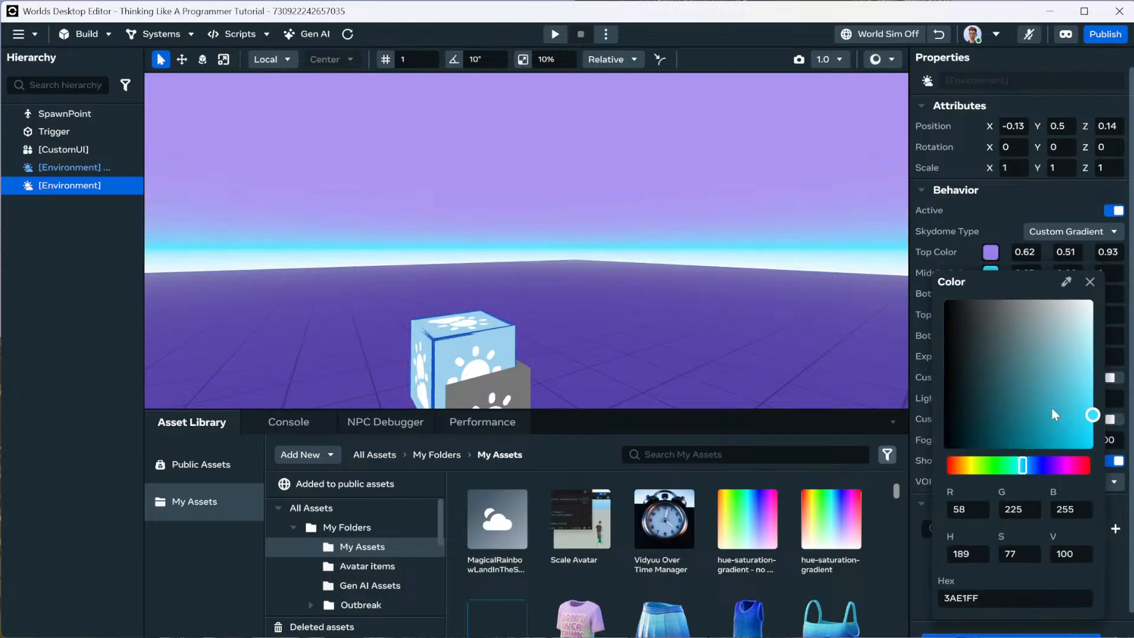
{"action": "left_click", "coordinate": [1089, 282]}
{"action": "left_click", "coordinate": [996, 295]}
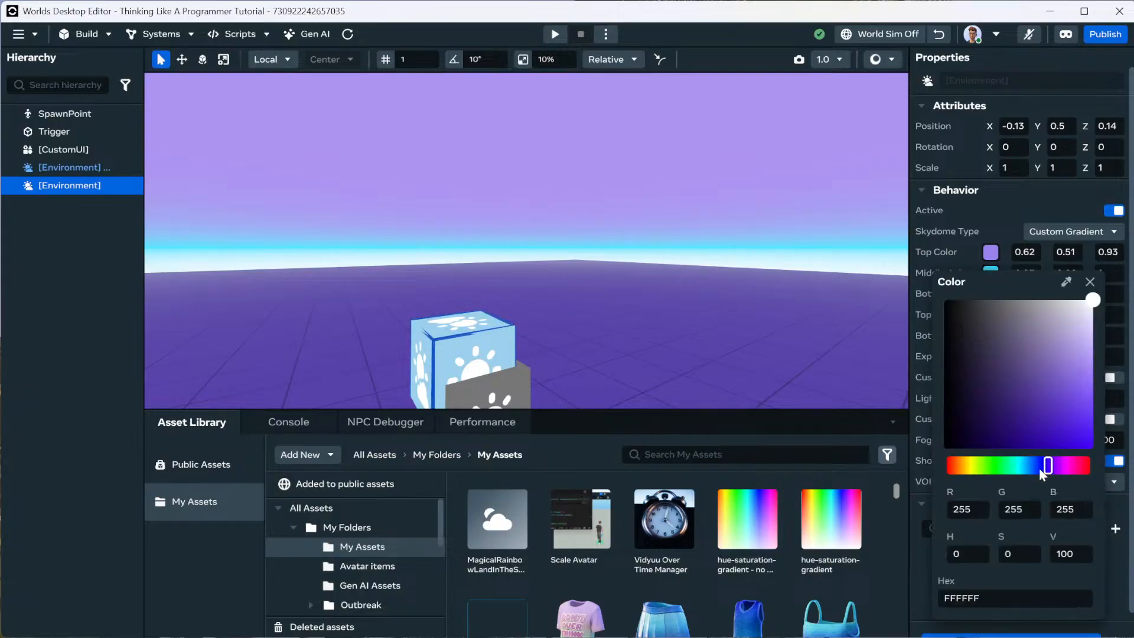
{"action": "left_click", "coordinate": [1039, 466]}
{"action": "left_click", "coordinate": [1032, 442]}
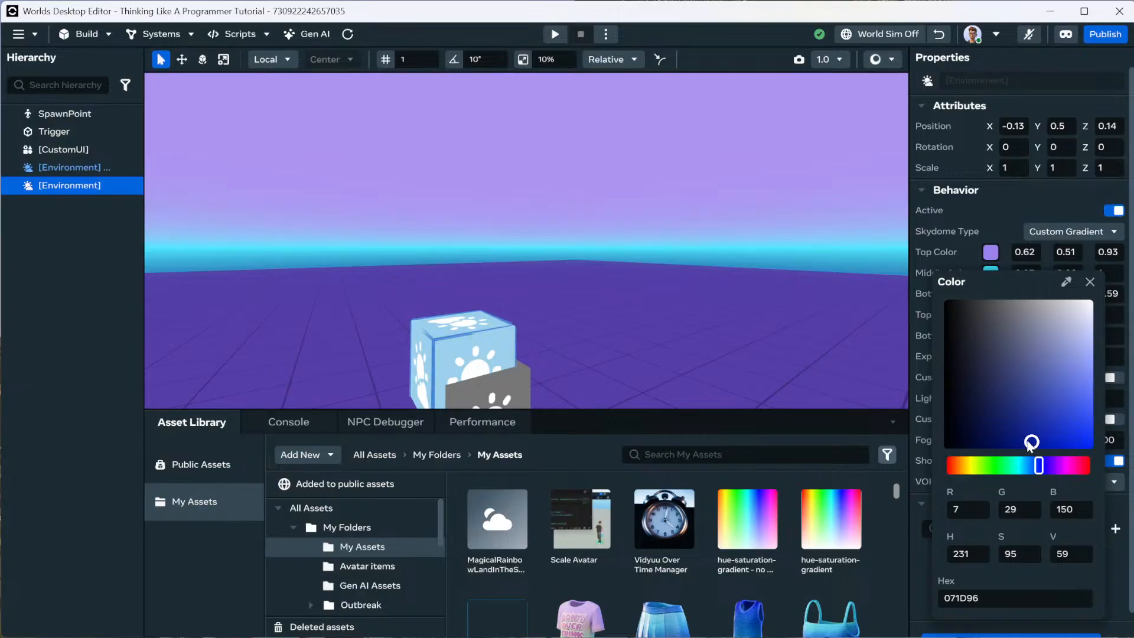
{"action": "left_click", "coordinate": [1020, 442]}
Try Top Exponent values 1 and 0.10, settling on 0.20.
{"action": "left_click", "coordinate": [1090, 283]}
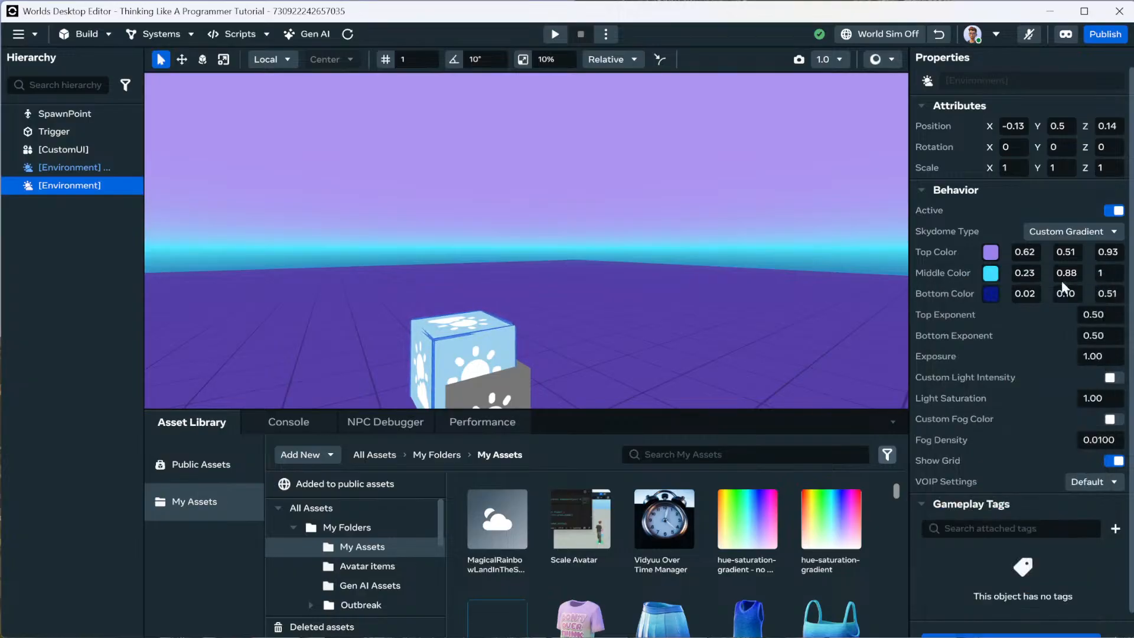
{"action": "right_click_drag", "start_coordinate": [803, 306], "coordinate": [798, 350]}
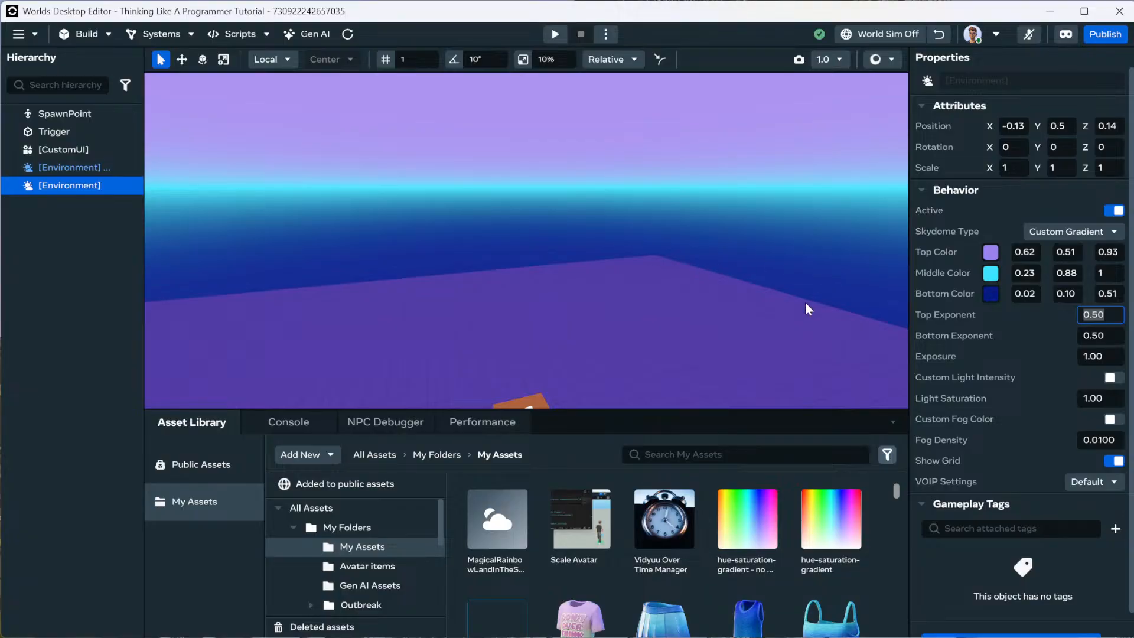
{"action": "type", "text": "1"}
{"action": "key", "text": "Return"}
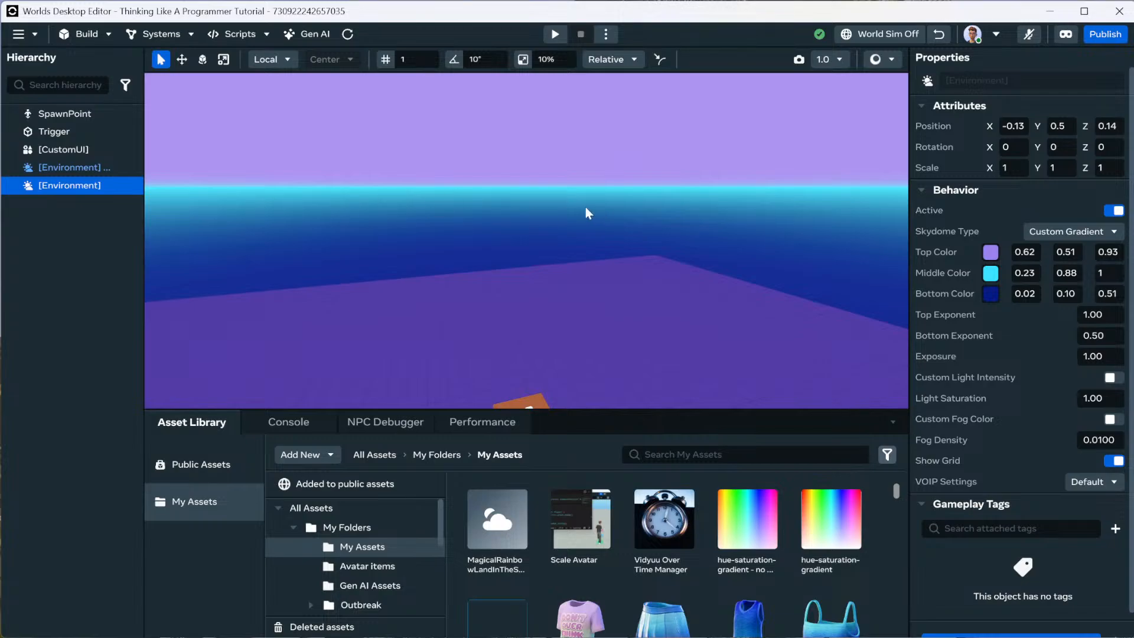
{"action": "left_click", "coordinate": [1106, 314]}
{"action": "type", "text": ".1"}
{"action": "key", "text": "Return"}
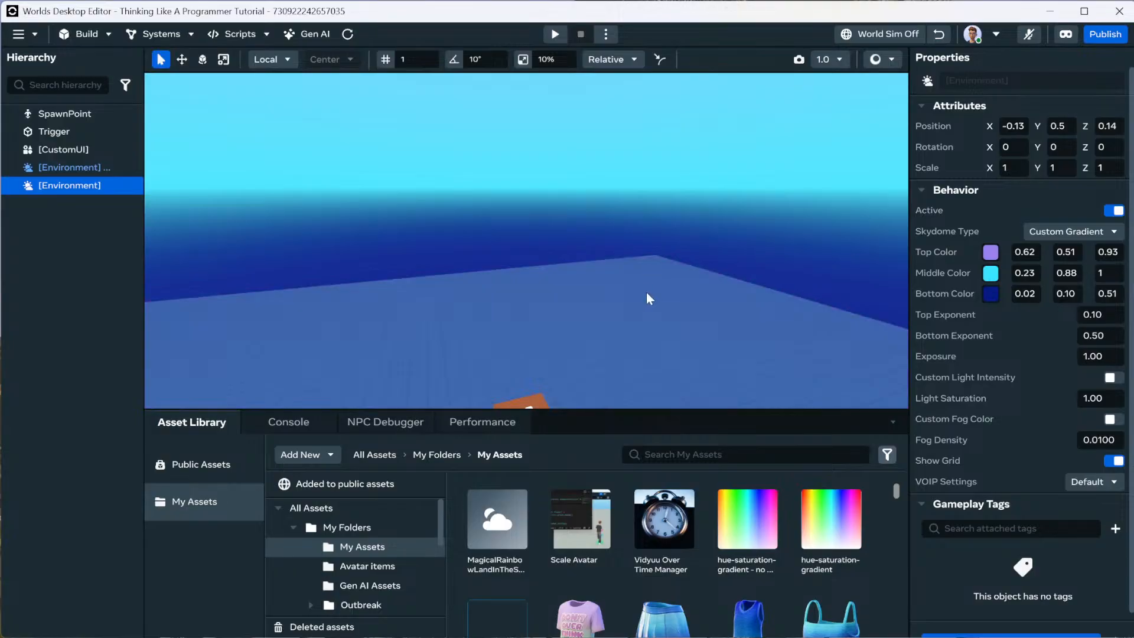
{"action": "right_click_drag", "start_coordinate": [647, 292], "coordinate": [671, 178]}
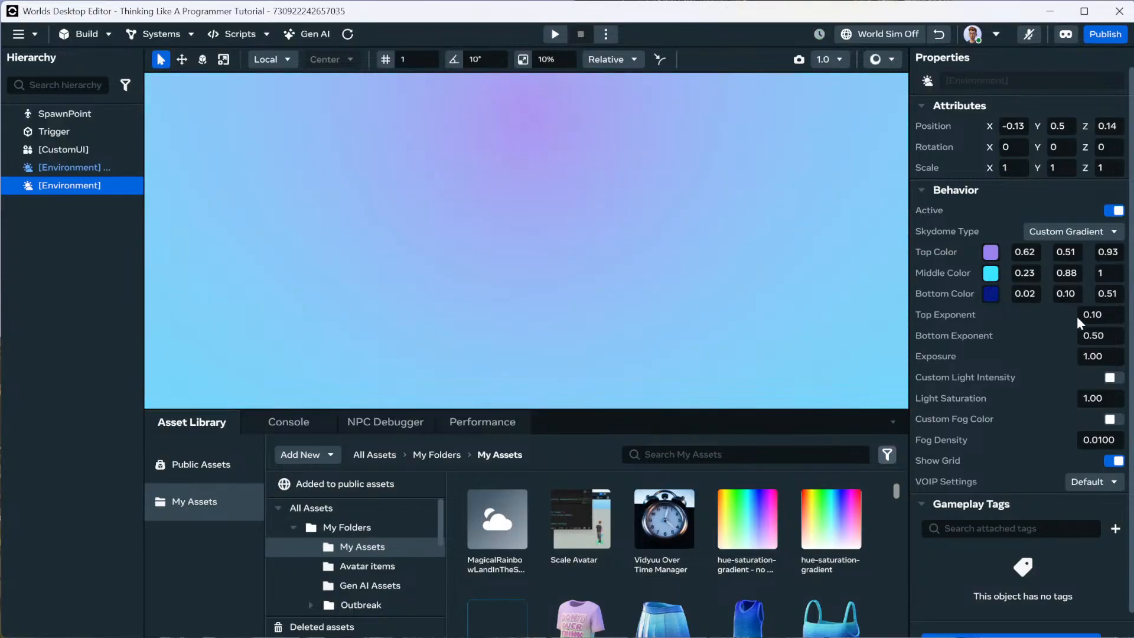
{"action": "left_click", "coordinate": [1099, 315]}
{"action": "type", "text": ".2"}
{"action": "key", "text": "Return"}
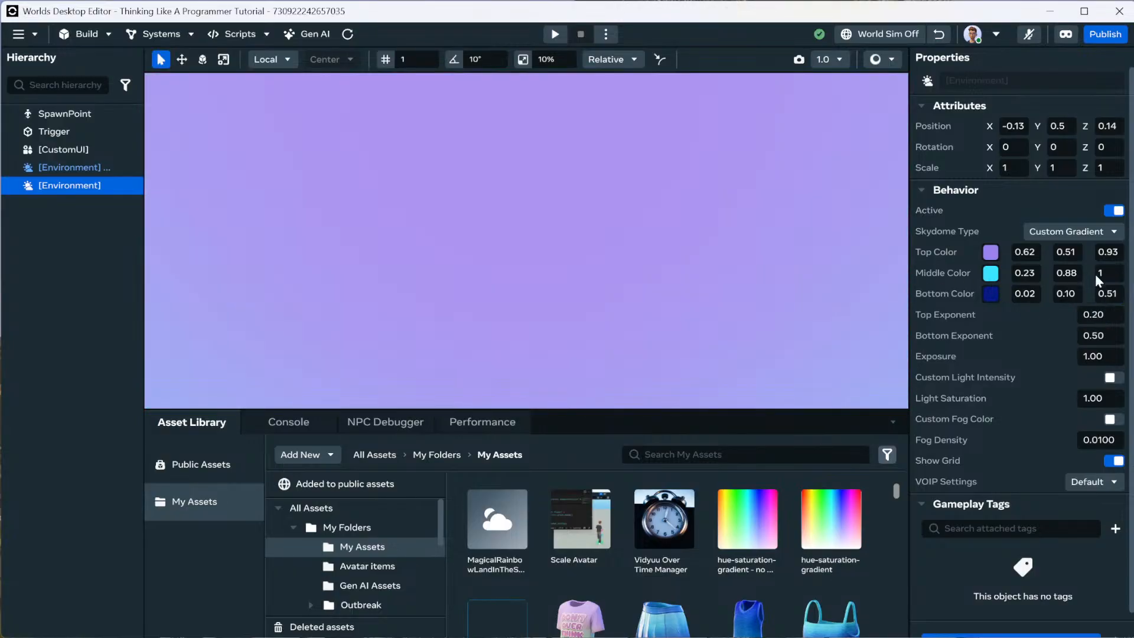
{"action": "right_click_drag", "start_coordinate": [705, 298], "coordinate": [874, 353]}
Set the Bottom Exponent to 0.35.
{"action": "left_click", "coordinate": [1106, 335]}
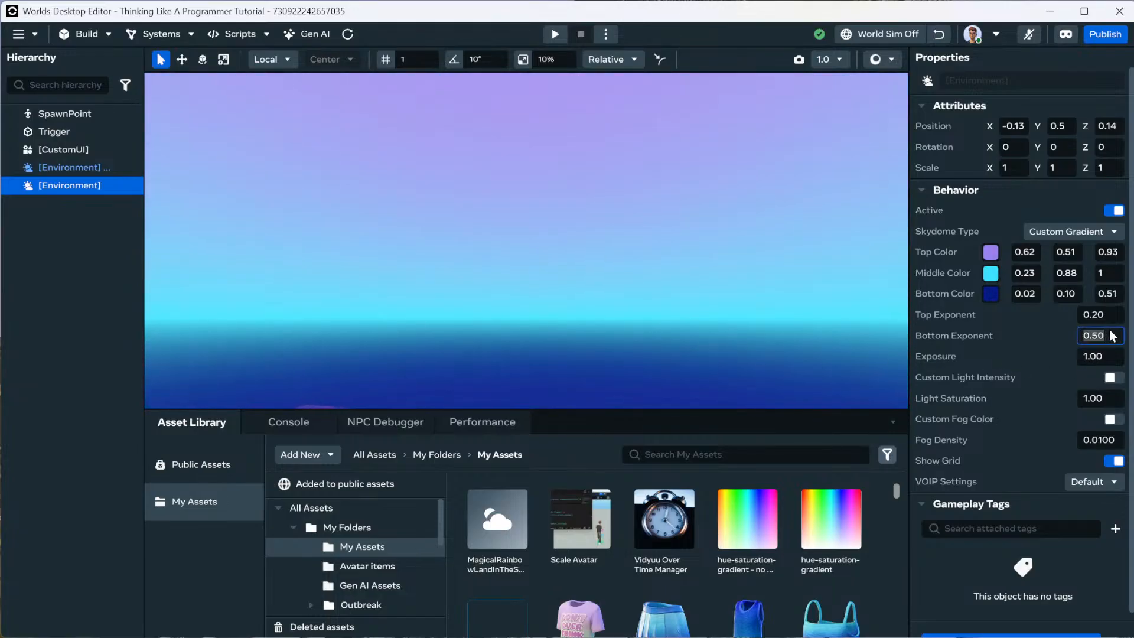
{"action": "type", "text": ".35"}
{"action": "key", "text": "Return"}
{"action": "right_click_drag", "start_coordinate": [701, 311], "coordinate": [637, 366]}
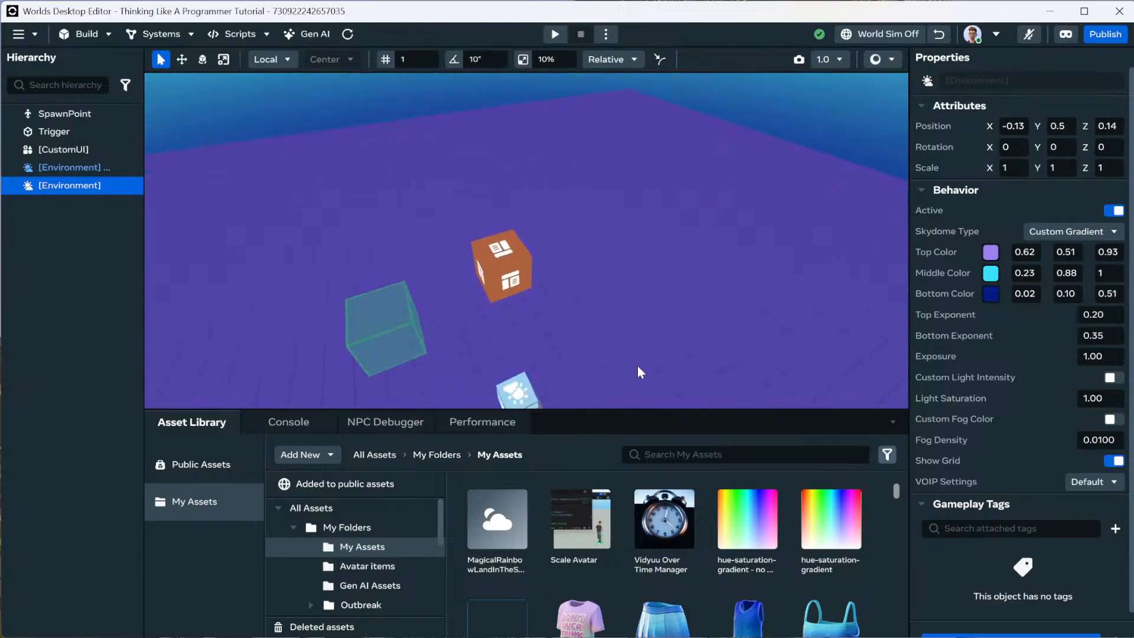
{"action": "scroll", "coordinate": [635, 366], "scroll_direction": "up", "scroll_amount": 3}
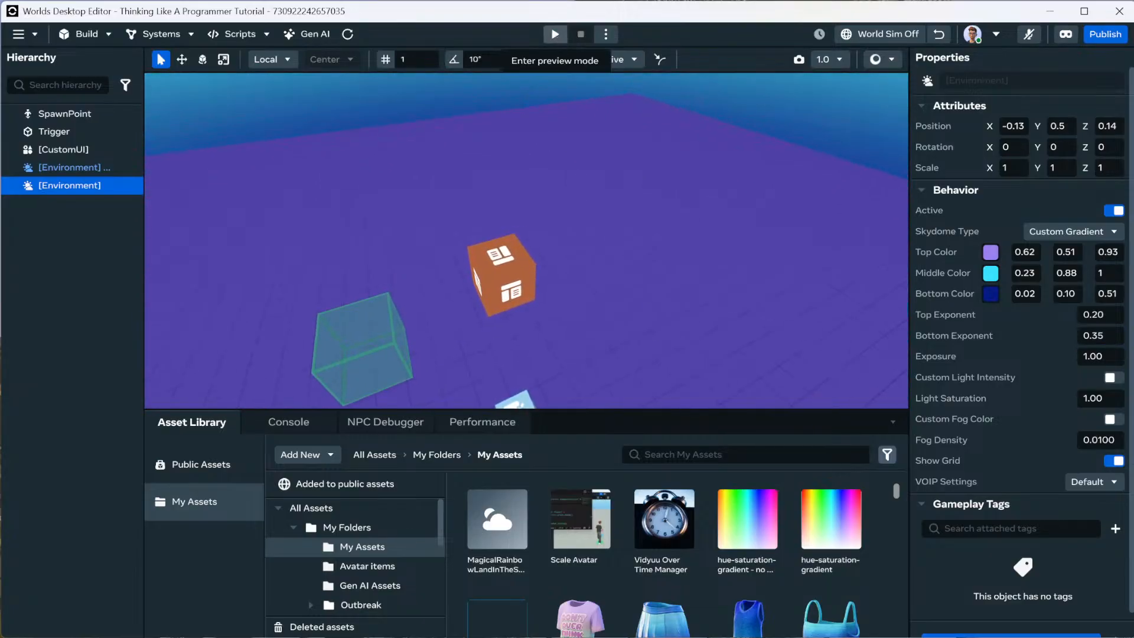
{"action": "left_click", "coordinate": [556, 35]}
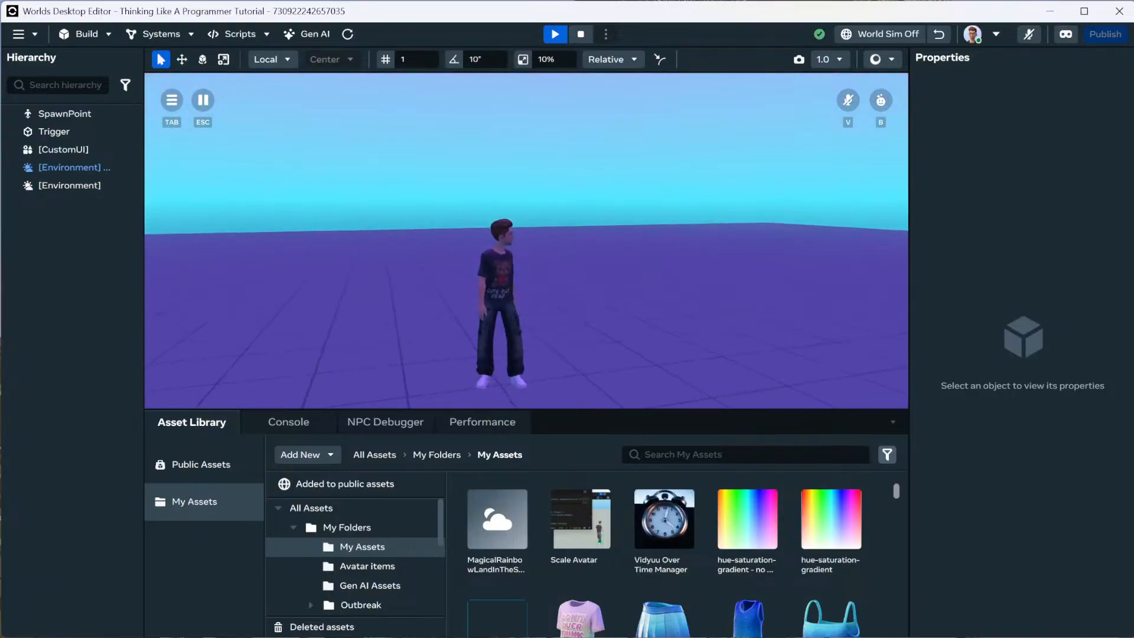
{"action": "key", "text": "d"}
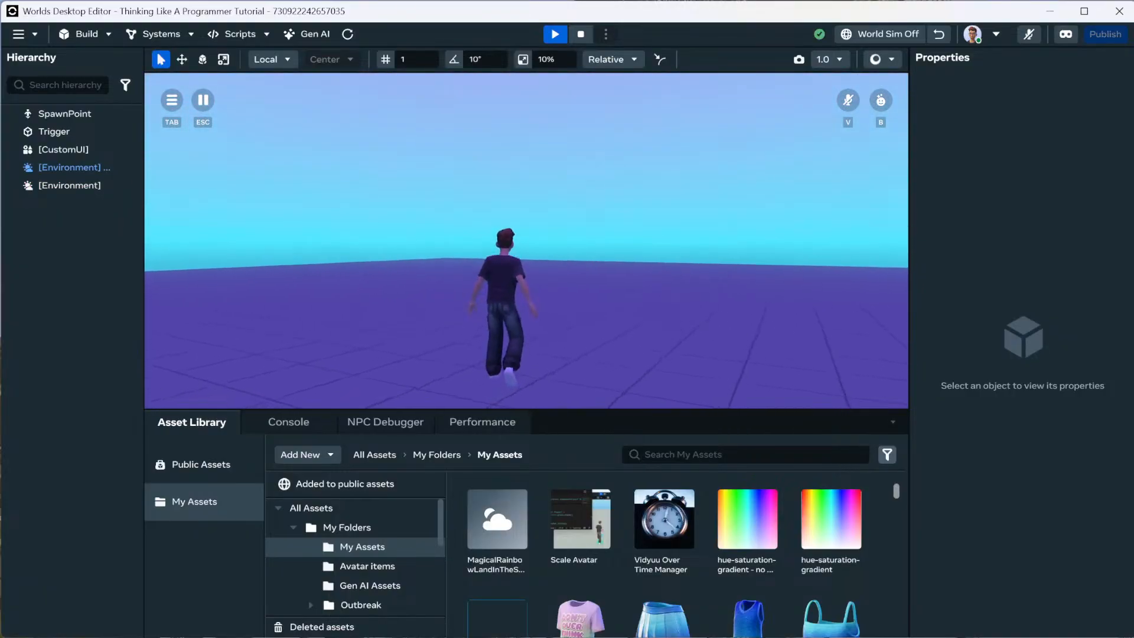
{"action": "key", "text": "Escape"}
{"action": "right_click_drag", "start_coordinate": [548, 330], "coordinate": [600, 264]}
{"action": "key", "text": "w"}
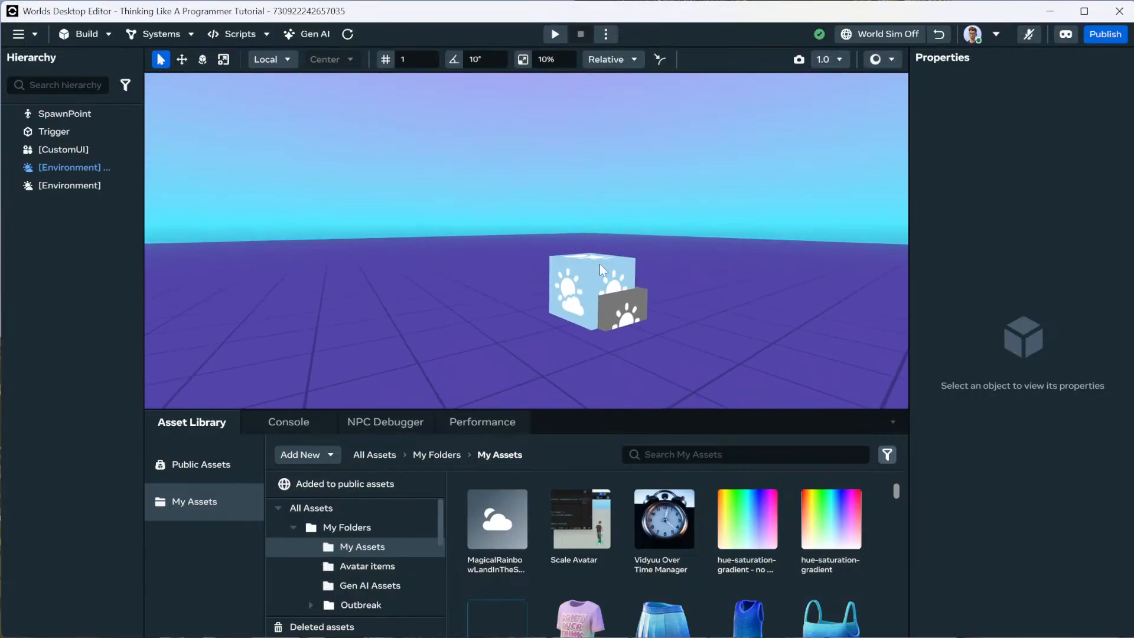
{"action": "left_click", "coordinate": [598, 268]}
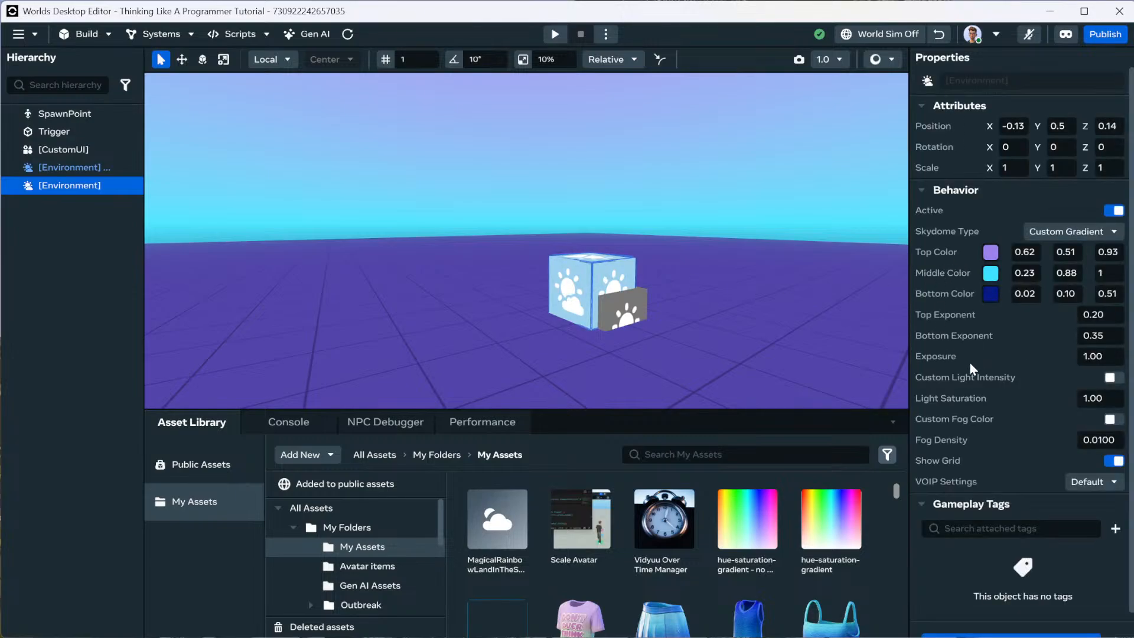
Set Light Saturation to 0, then try Exposure 2 and return Exposure to 1.
{"action": "left_click", "coordinate": [1102, 400]}
{"action": "type", "text": "0"}
{"action": "key", "text": "Return"}
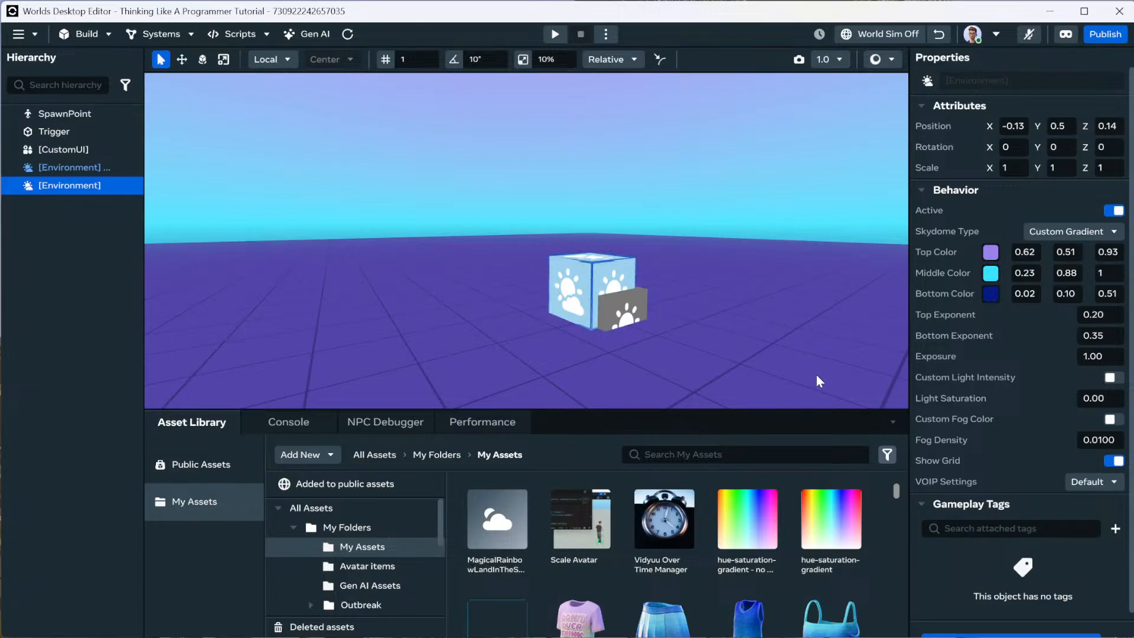
{"action": "left_click", "coordinate": [1099, 357]}
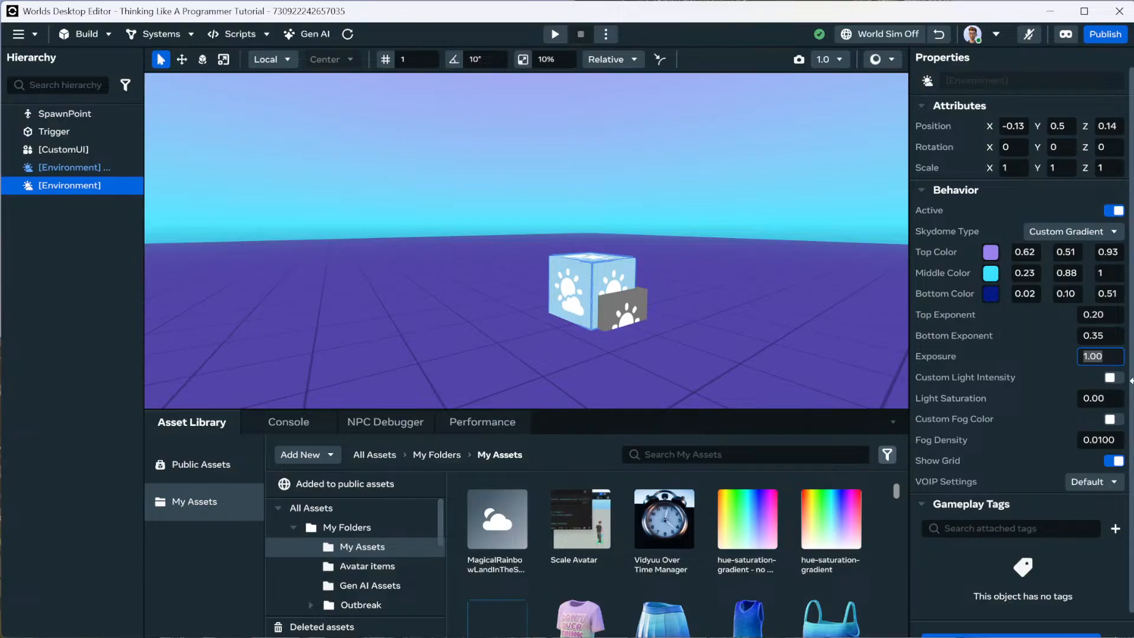
{"action": "type", "text": "2"}
{"action": "key", "text": "Return"}
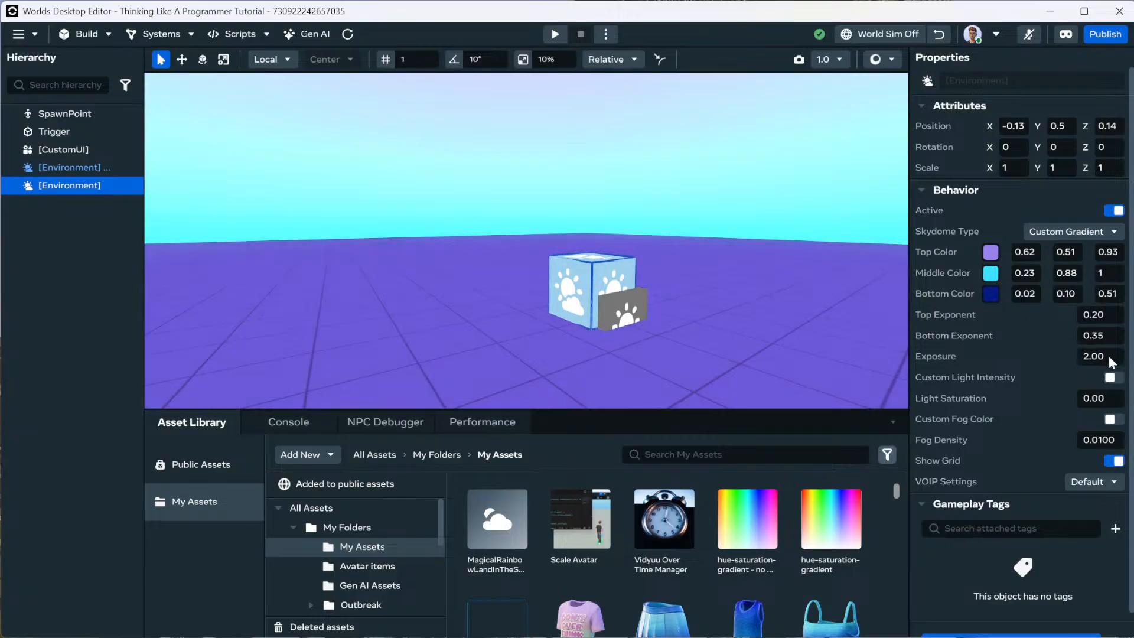
{"action": "type", "text": "1"}
{"action": "key", "text": "Return"}
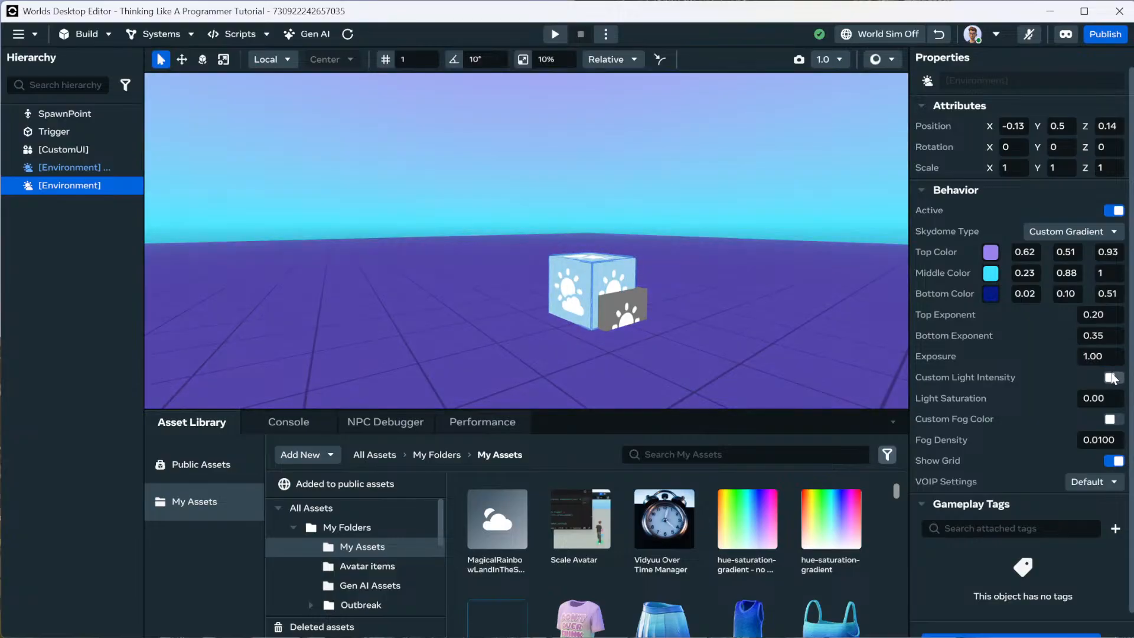
Turn on Custom Light Intensity and set it to 2.00.
{"action": "left_click", "coordinate": [1115, 380]}
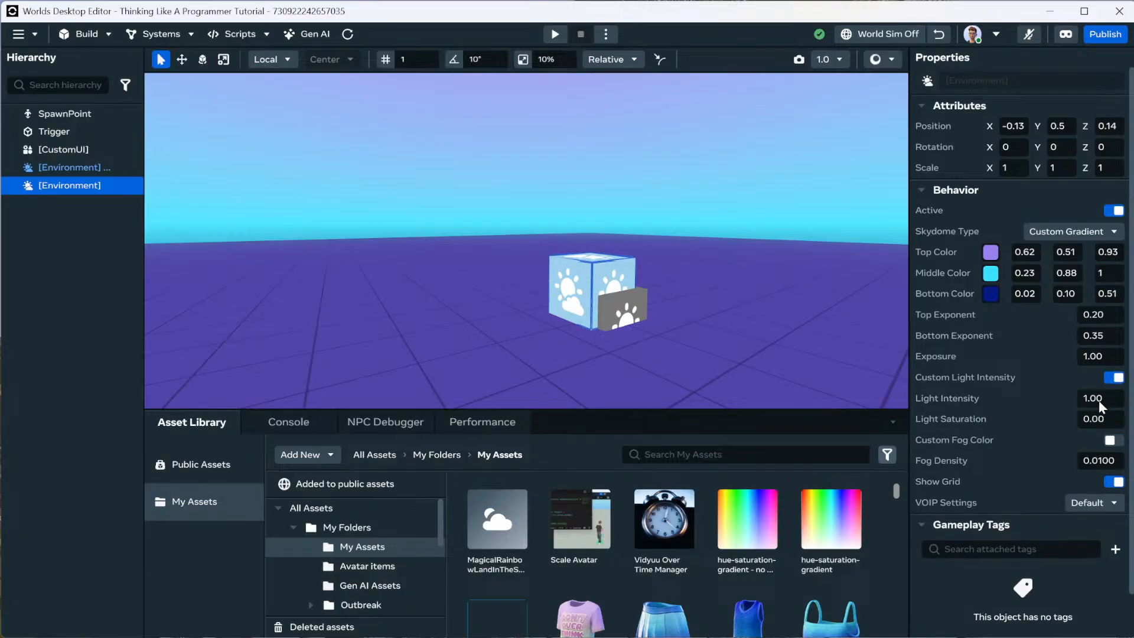
{"action": "left_click", "coordinate": [1101, 398]}
{"action": "type", "text": "2"}
{"action": "key", "text": "Return"}
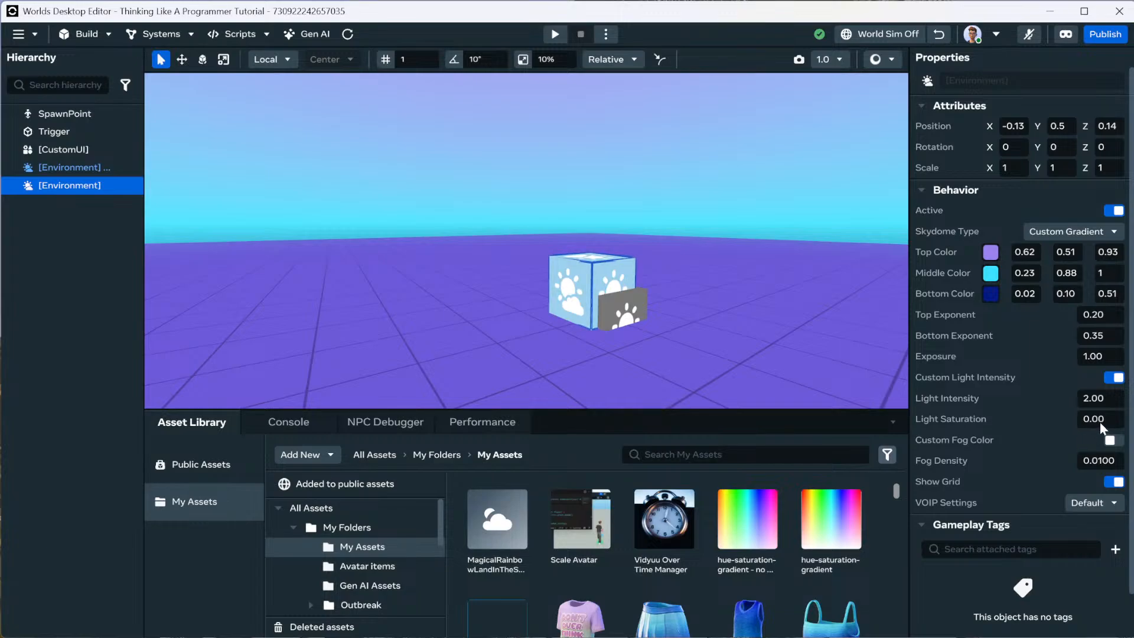
Change Light Saturation to 1.00 and check the sky and floor.
{"action": "left_click_drag", "start_coordinate": [1103, 420], "coordinate": [1079, 419]}
{"action": "type", "text": "1"}
{"action": "key", "text": "Return"}
{"action": "right_click_drag", "start_coordinate": [774, 343], "coordinate": [782, 319]}
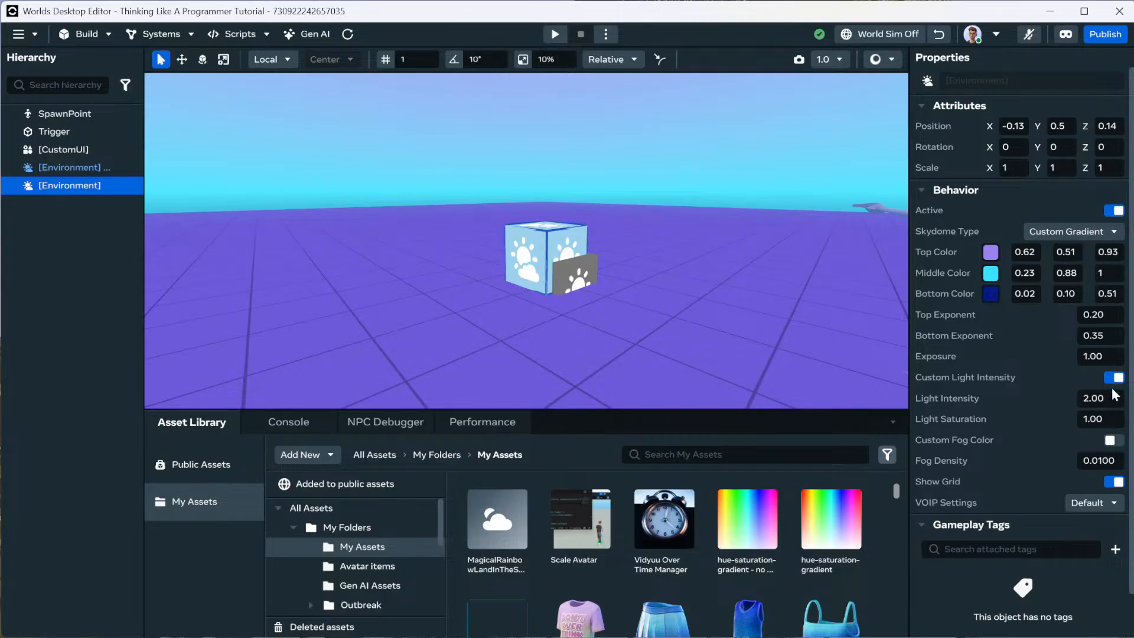
{"action": "right_click_drag", "start_coordinate": [769, 329], "coordinate": [831, 292]}
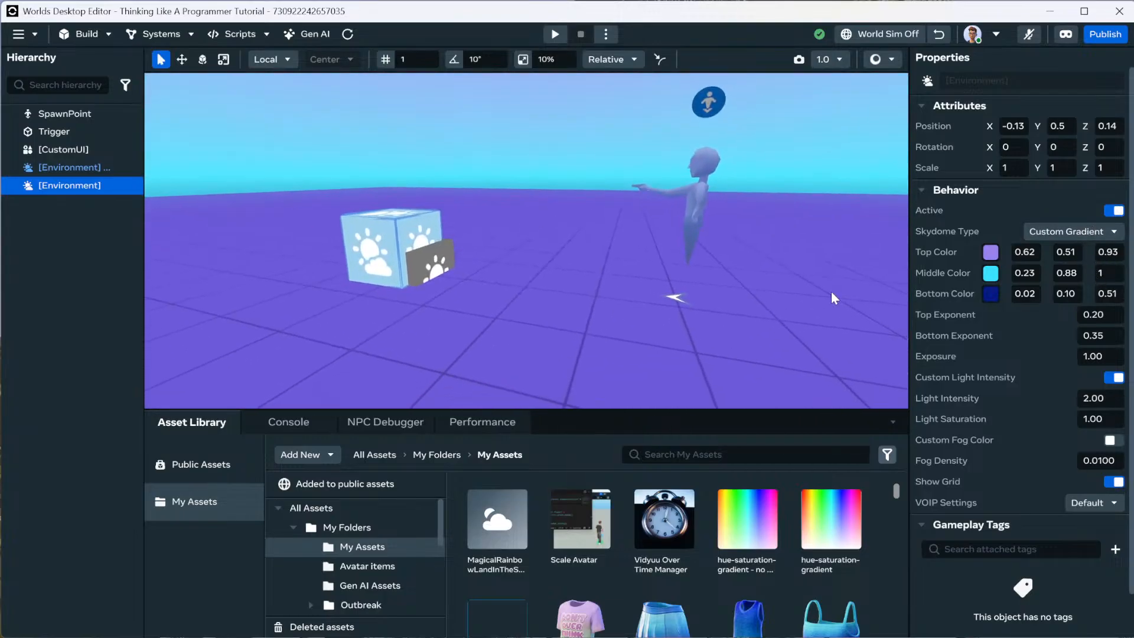
{"action": "left_click", "coordinate": [1114, 481]}
{"action": "left_click", "coordinate": [1114, 481]}
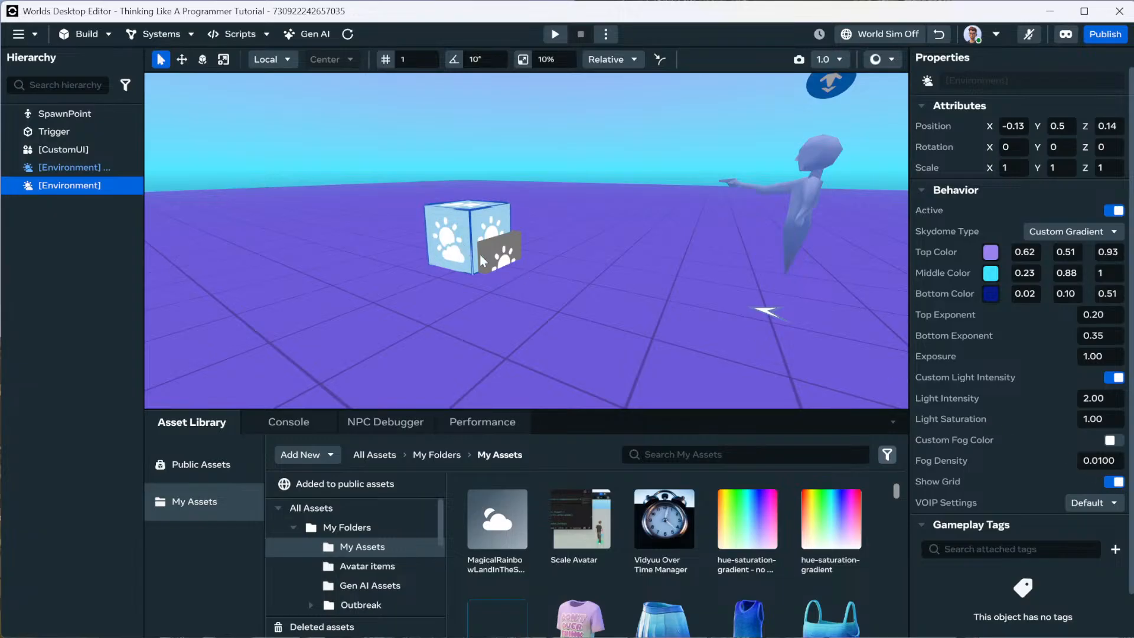
{"action": "left_click", "coordinate": [512, 249]}
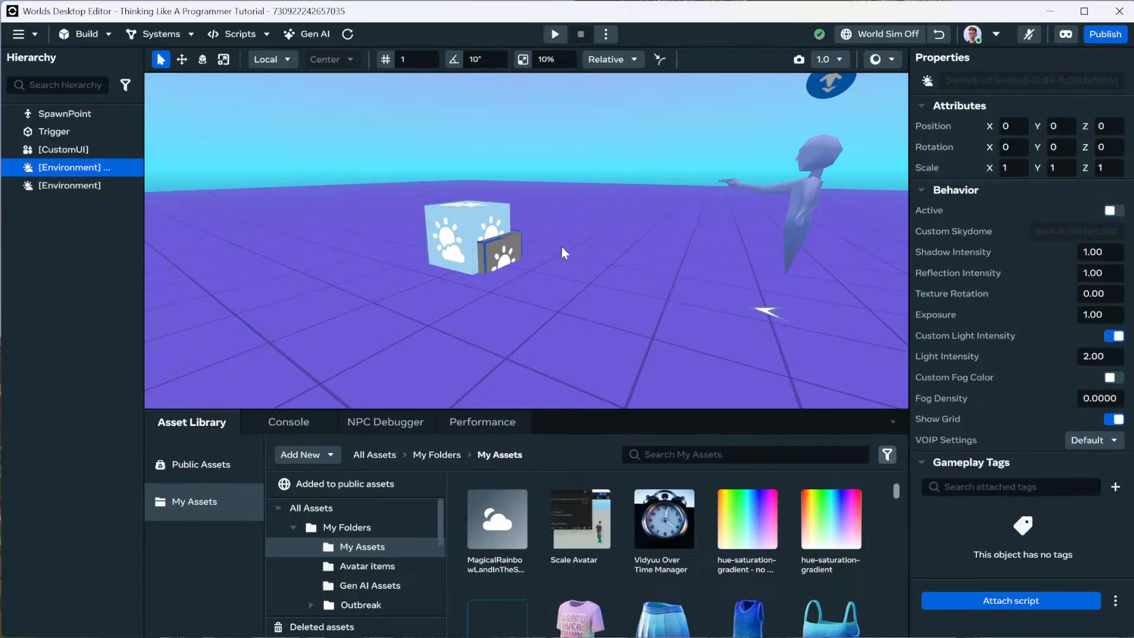
{"action": "left_click", "coordinate": [1120, 214]}
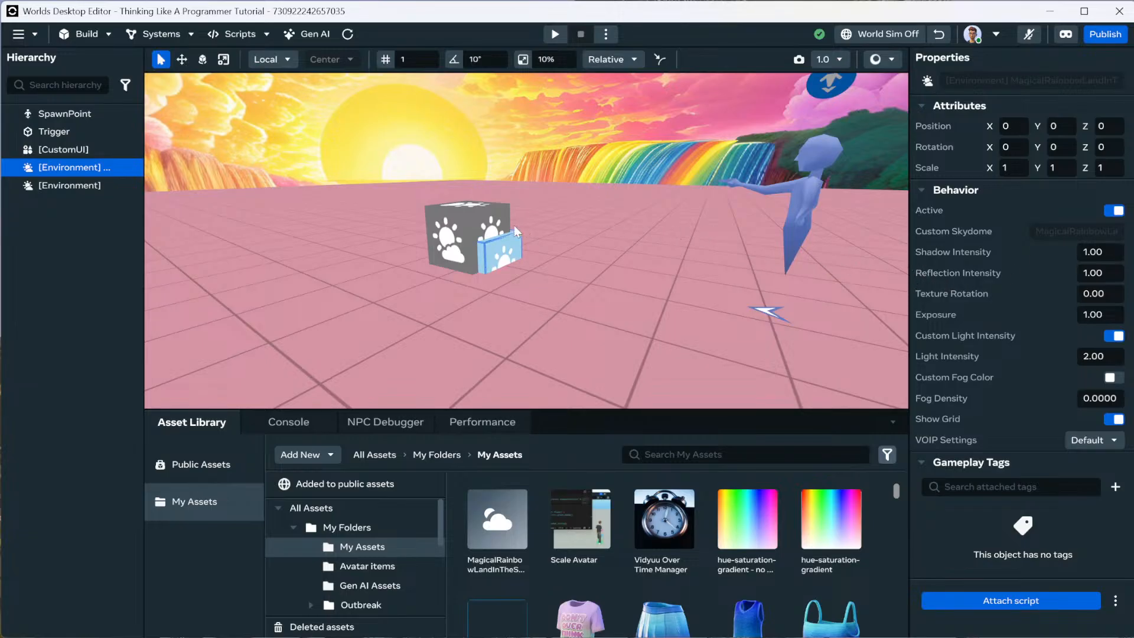
{"action": "left_click", "coordinate": [472, 220]}
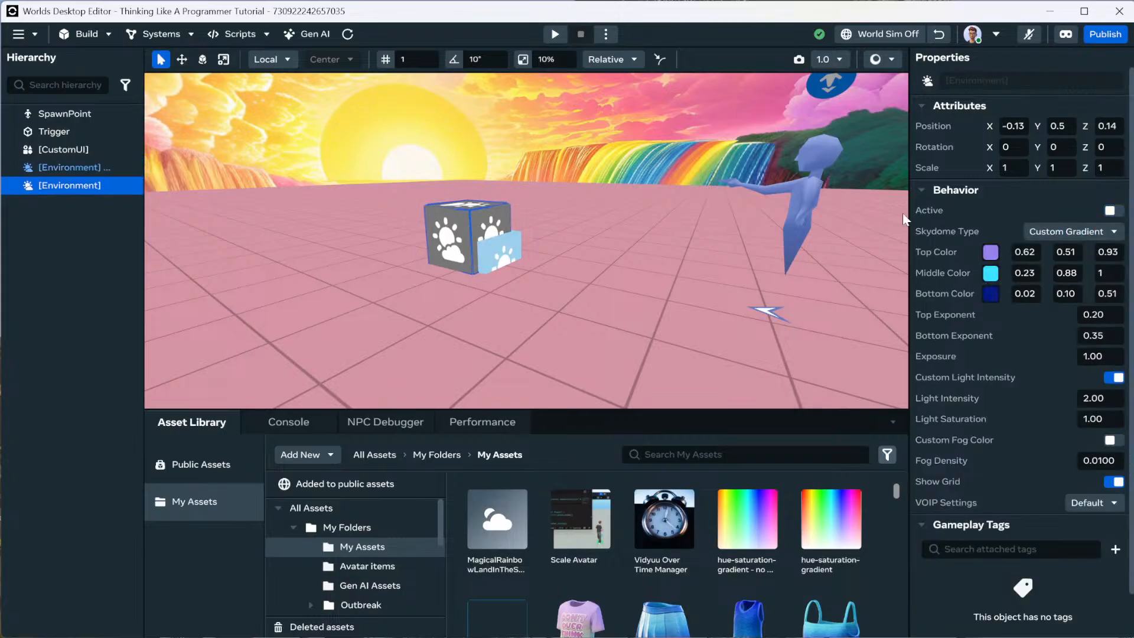
{"action": "left_click", "coordinate": [1110, 211]}
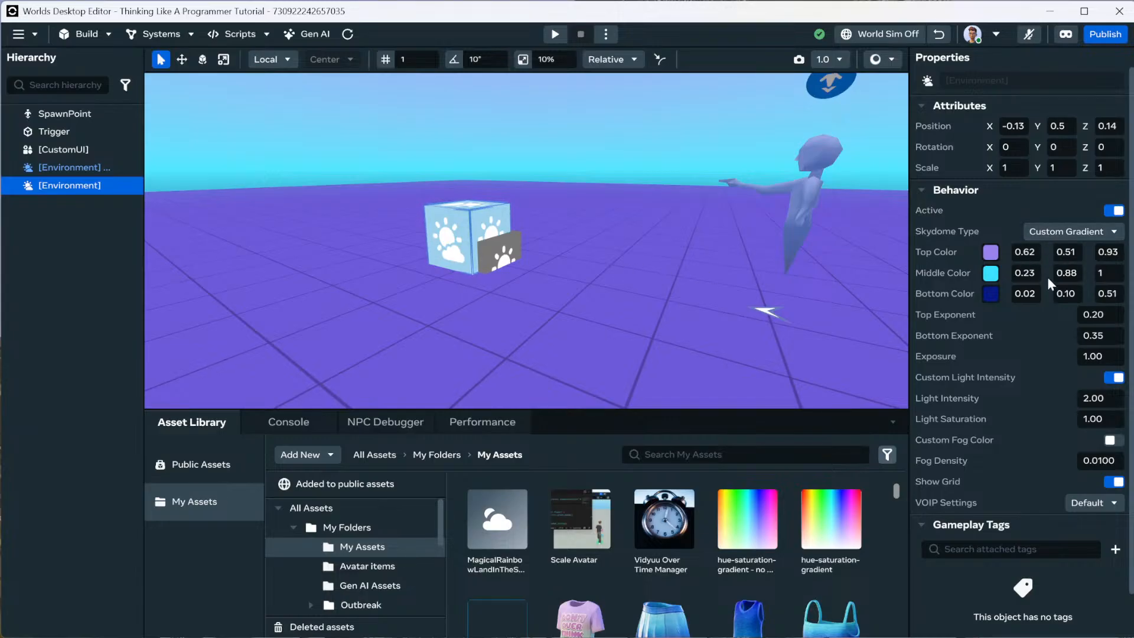
Switch the Skydome Type from gradient to Cubemap.
{"action": "left_click", "coordinate": [1063, 231]}
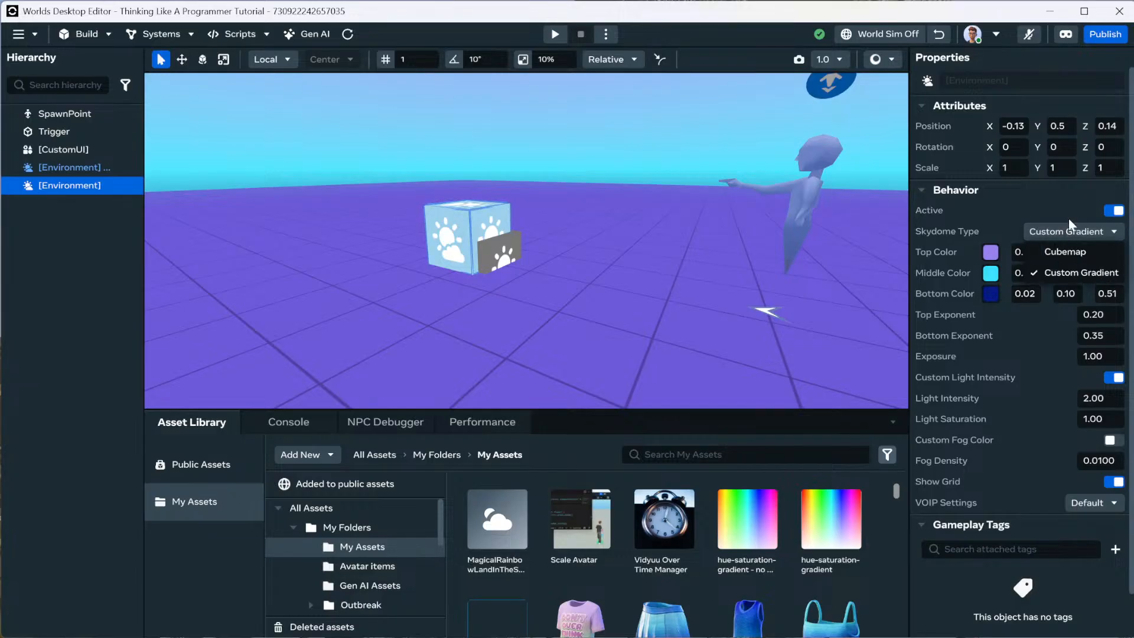
{"action": "left_click", "coordinate": [1074, 252]}
{"action": "middle_click_drag", "start_coordinate": [679, 165], "coordinate": [678, 311]}
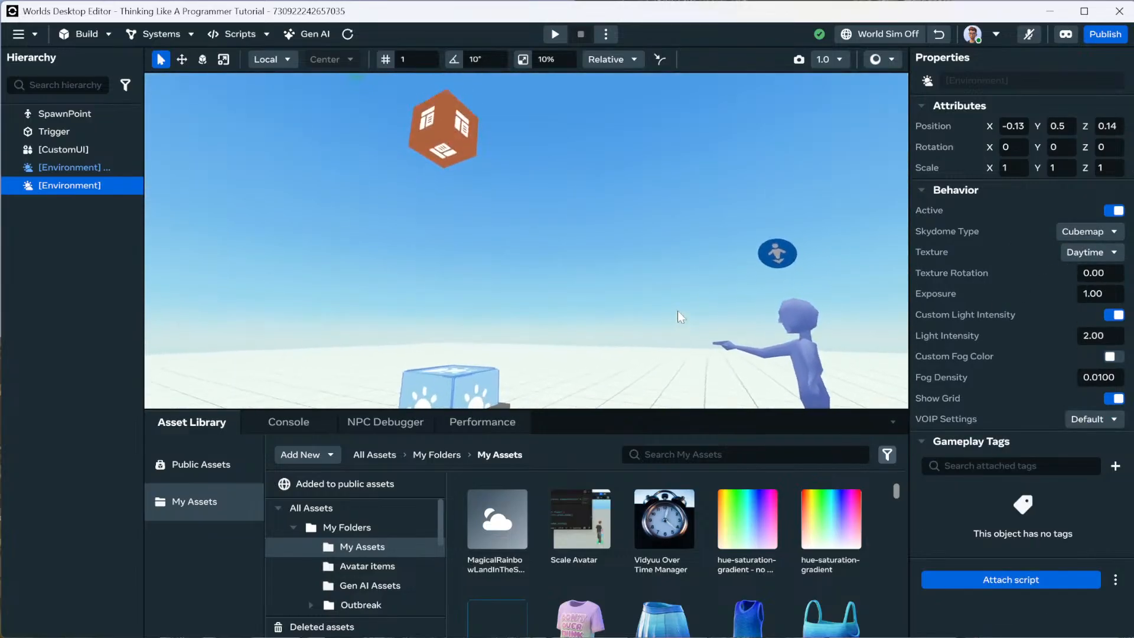
{"action": "right_click_drag", "start_coordinate": [678, 311], "coordinate": [638, 331]}
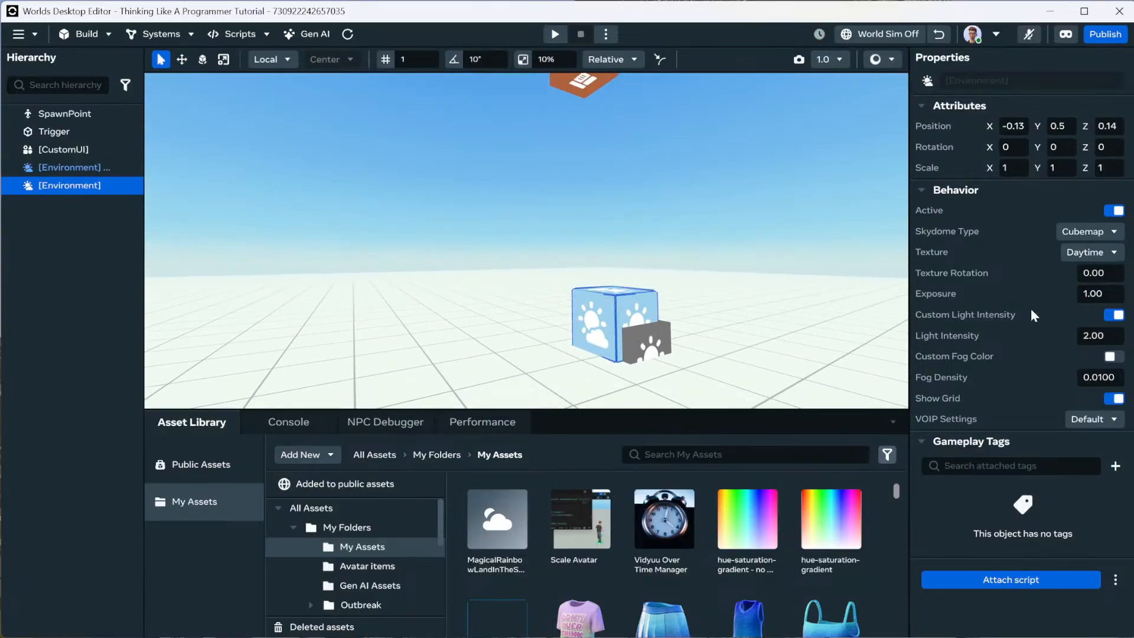
Choose Twilight Clouds as the cubemap texture and look around the dusk sky.
{"action": "left_click", "coordinate": [1085, 257]}
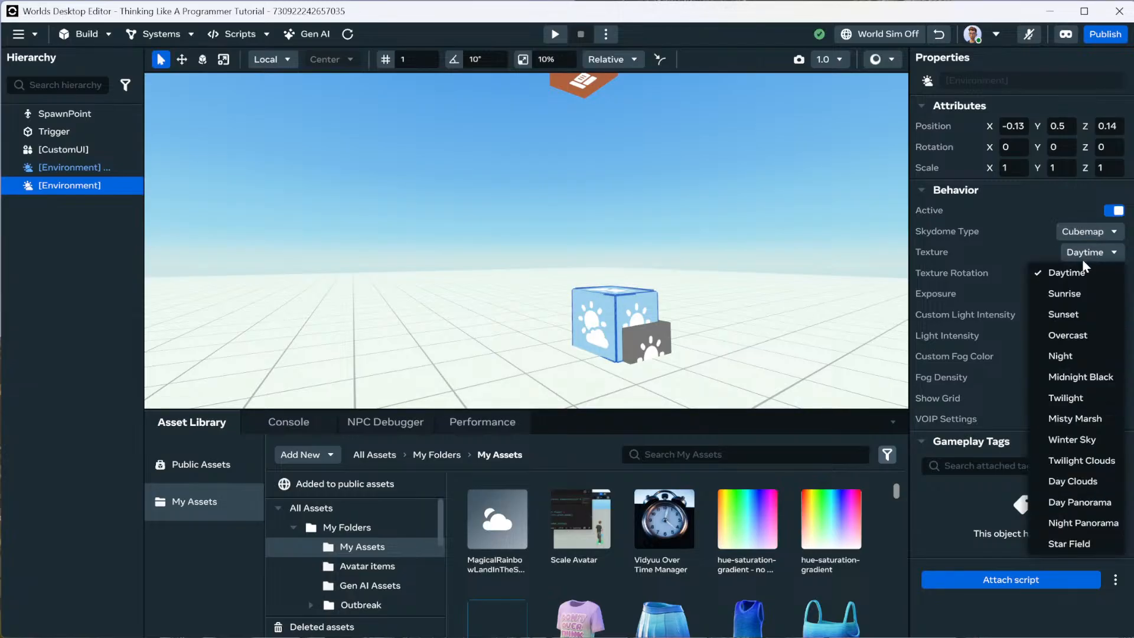
{"action": "left_click", "coordinate": [1102, 462]}
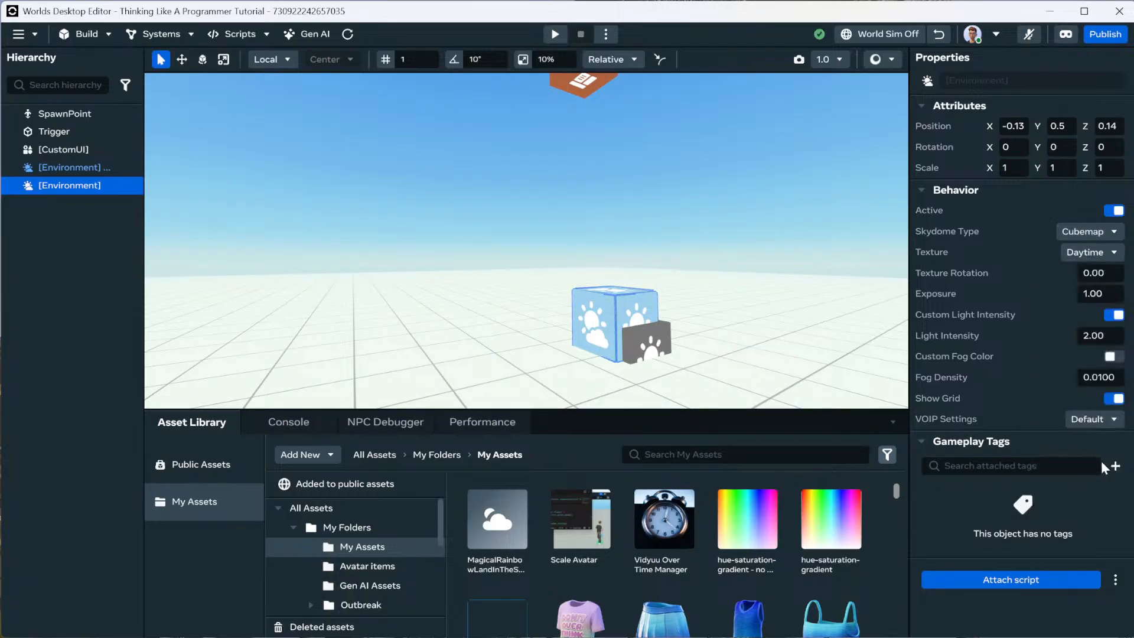
{"action": "right_click_drag", "start_coordinate": [652, 354], "coordinate": [182, 340]}
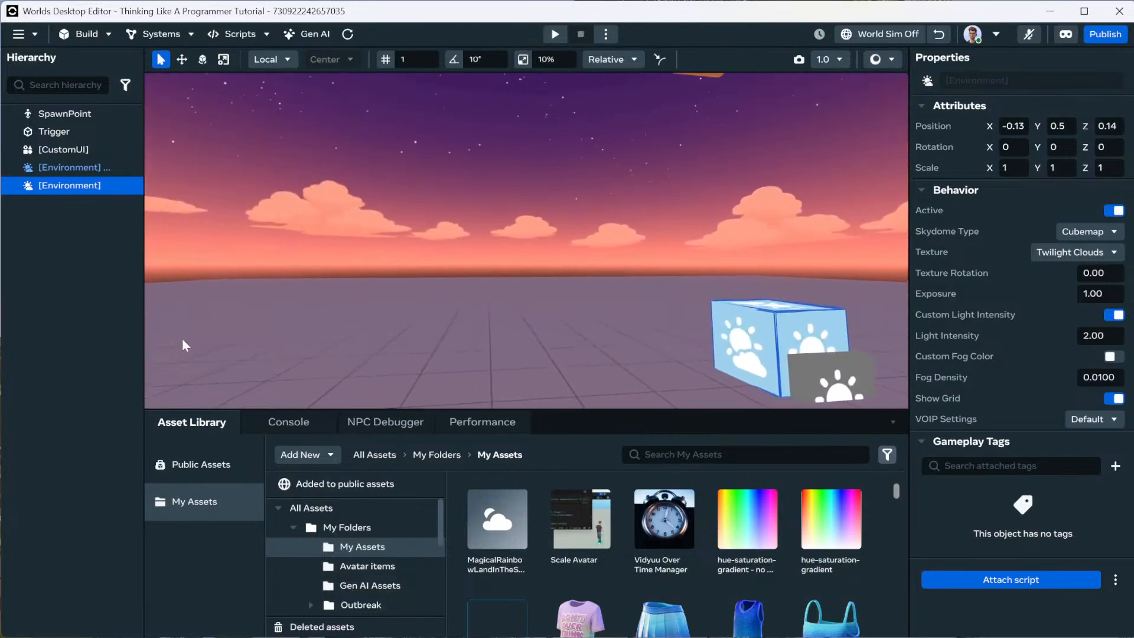
{"action": "left_click", "coordinate": [1073, 253]}
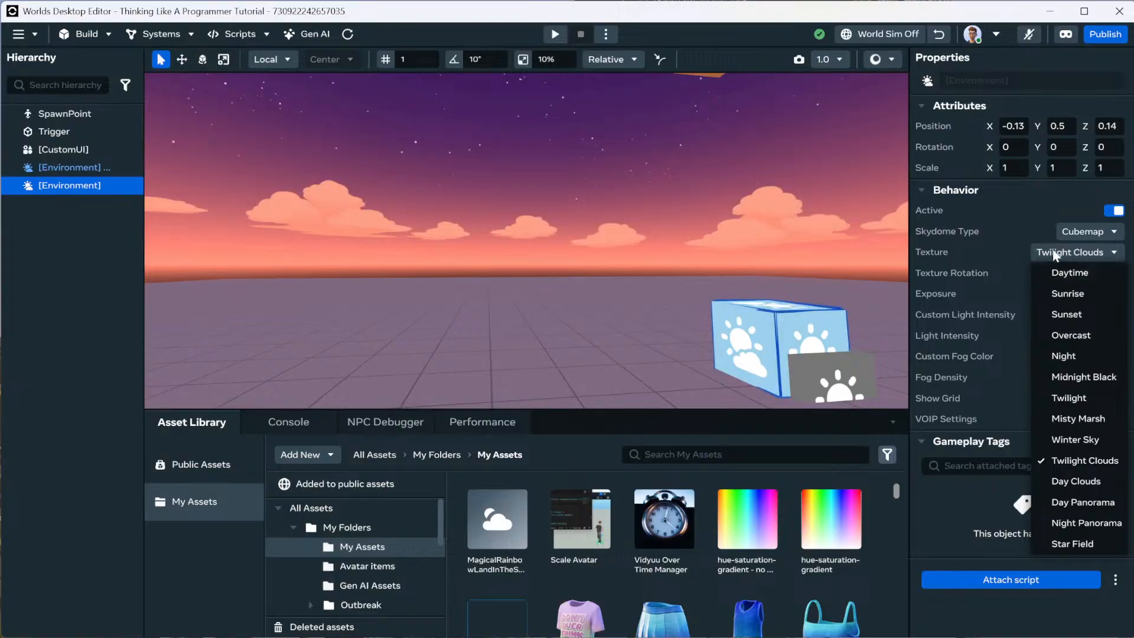
{"action": "left_click", "coordinate": [1056, 254]}
{"action": "right_click_drag", "start_coordinate": [753, 214], "coordinate": [348, 201]}
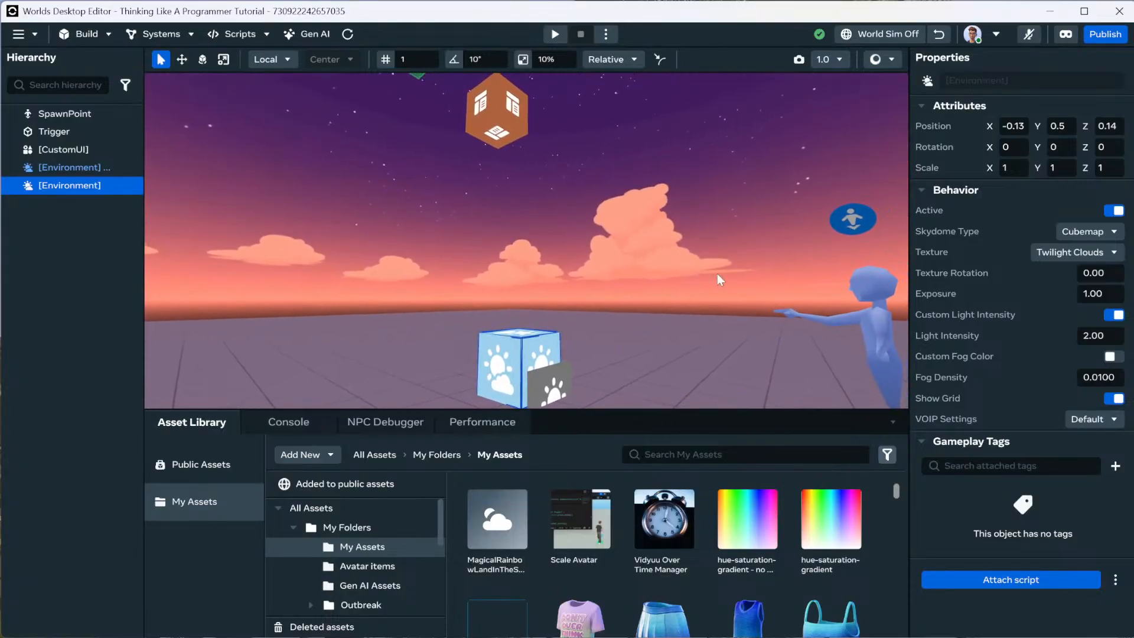
{"action": "left_click", "coordinate": [1046, 253]}
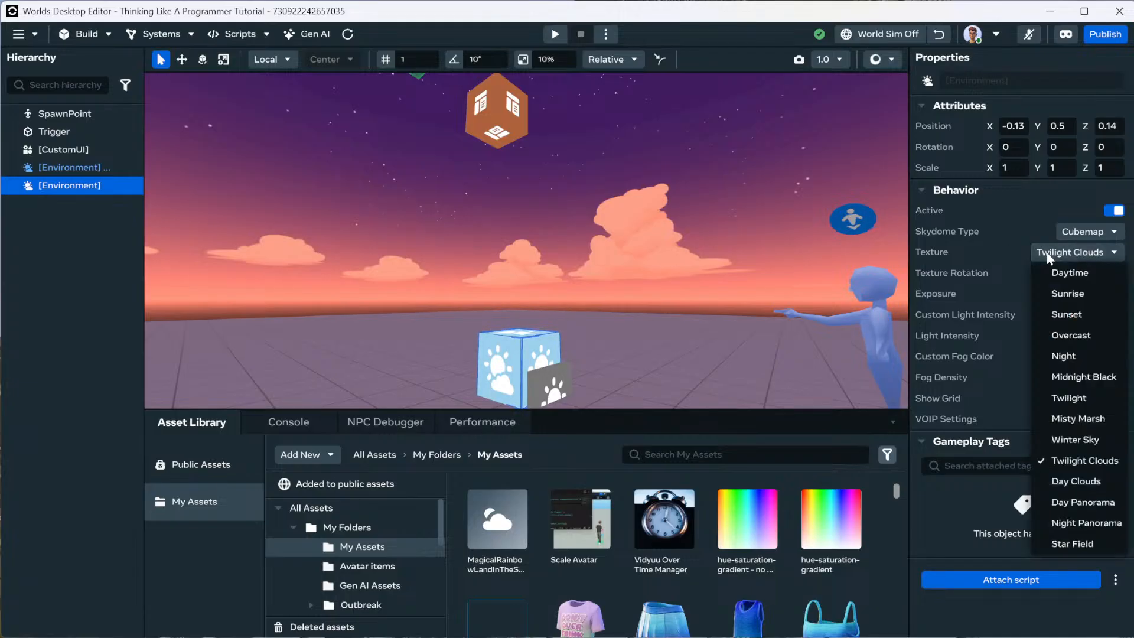
{"action": "left_click", "coordinate": [1010, 254]}
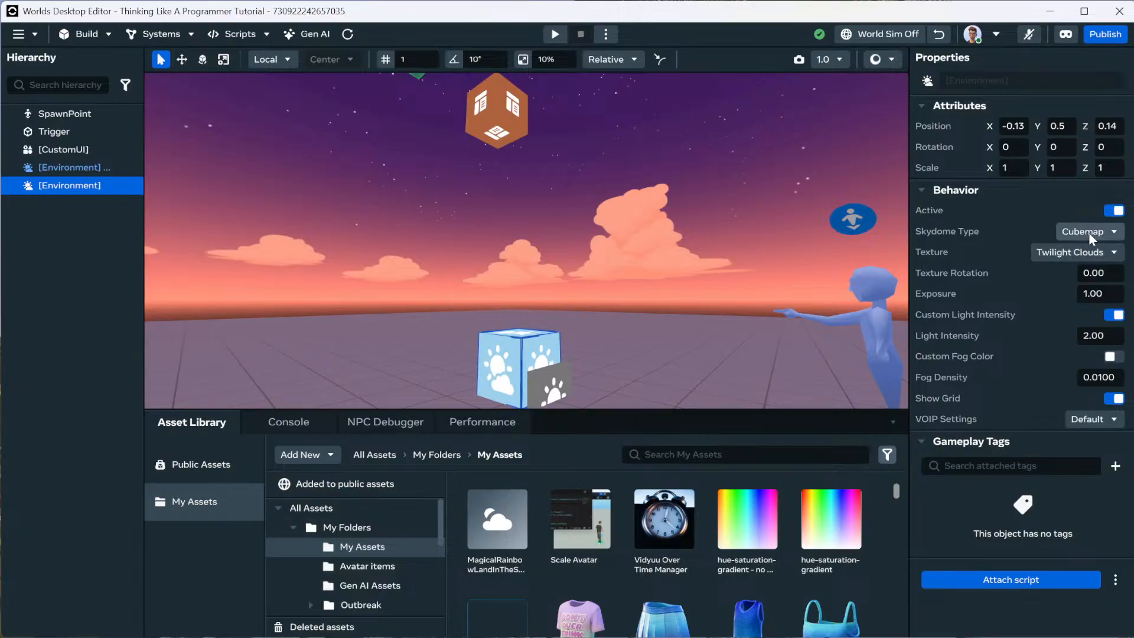
Preview the Day Clouds and Day Panorama sky textures.
{"action": "left_click", "coordinate": [1060, 254]}
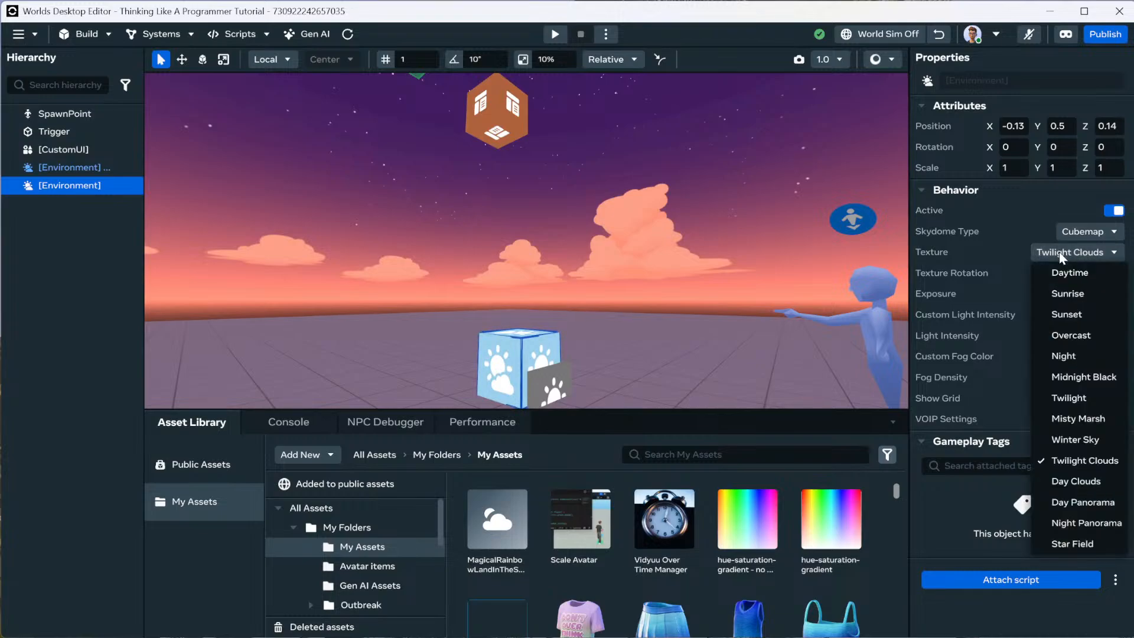
{"action": "left_click", "coordinate": [1102, 478]}
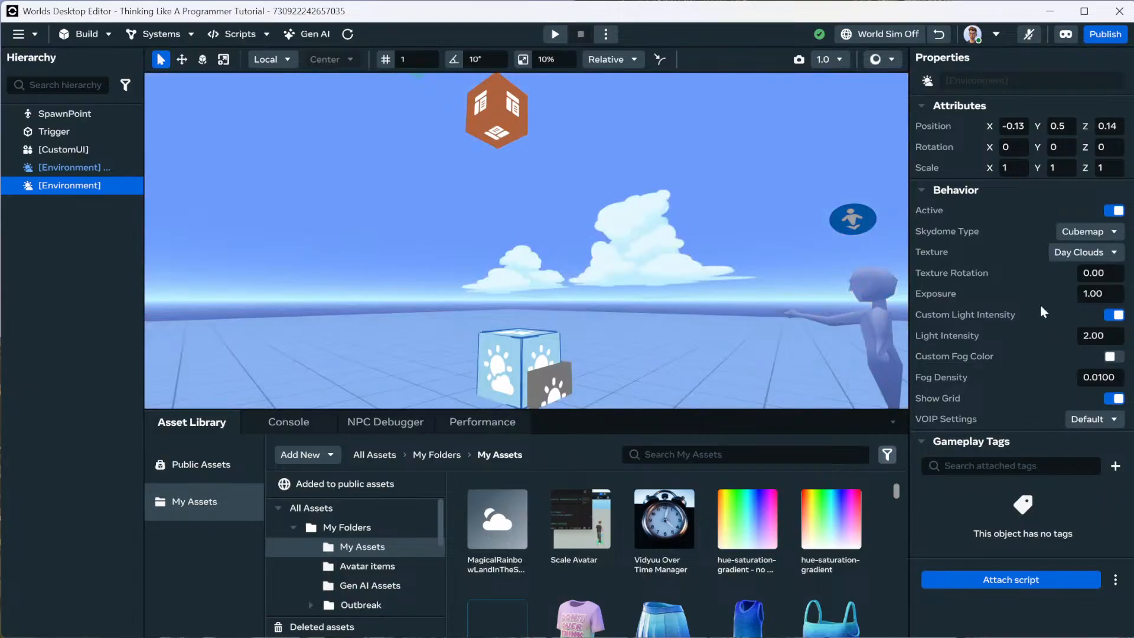
{"action": "left_click", "coordinate": [1085, 253]}
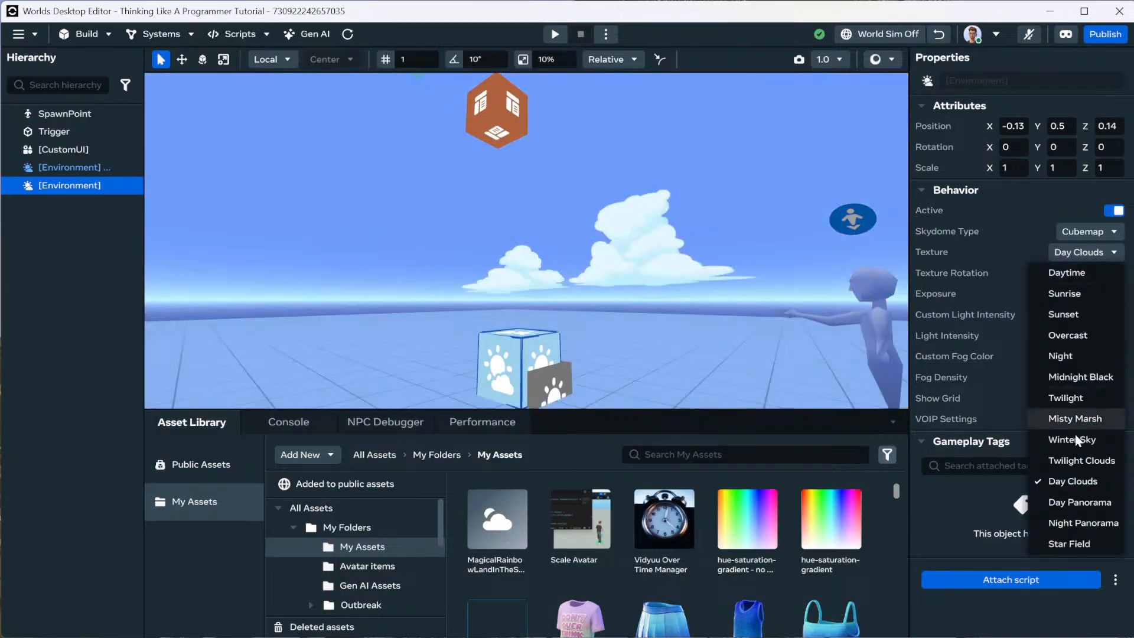
{"action": "left_click", "coordinate": [1078, 504]}
{"action": "right_click_drag", "start_coordinate": [636, 276], "coordinate": [936, 285]}
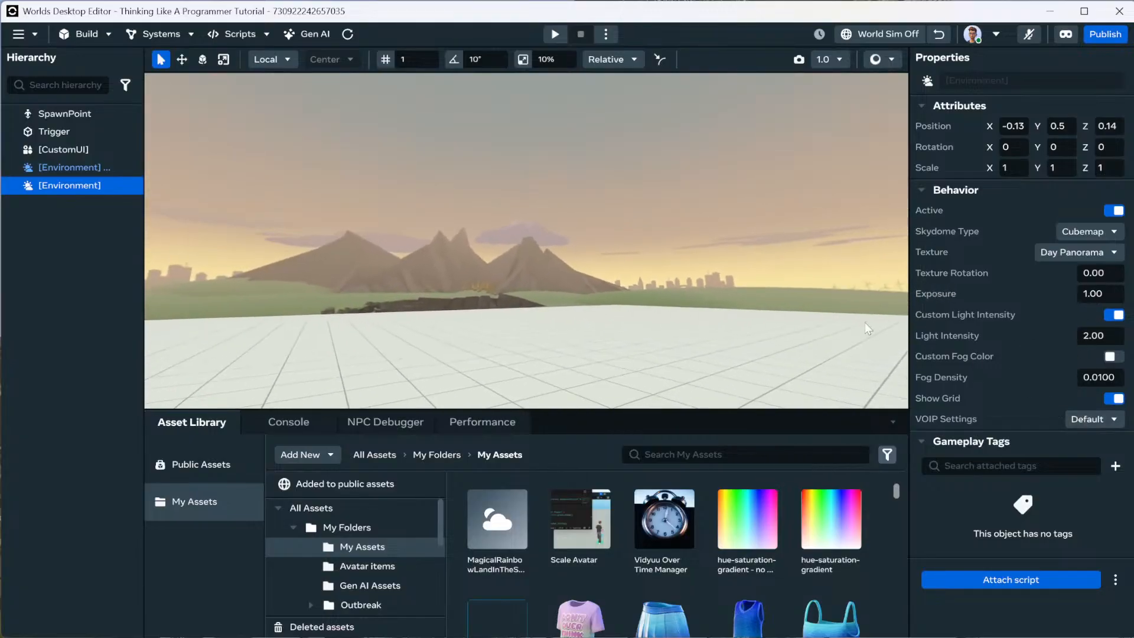
{"action": "right_click_drag", "start_coordinate": [865, 323], "coordinate": [635, 275]}
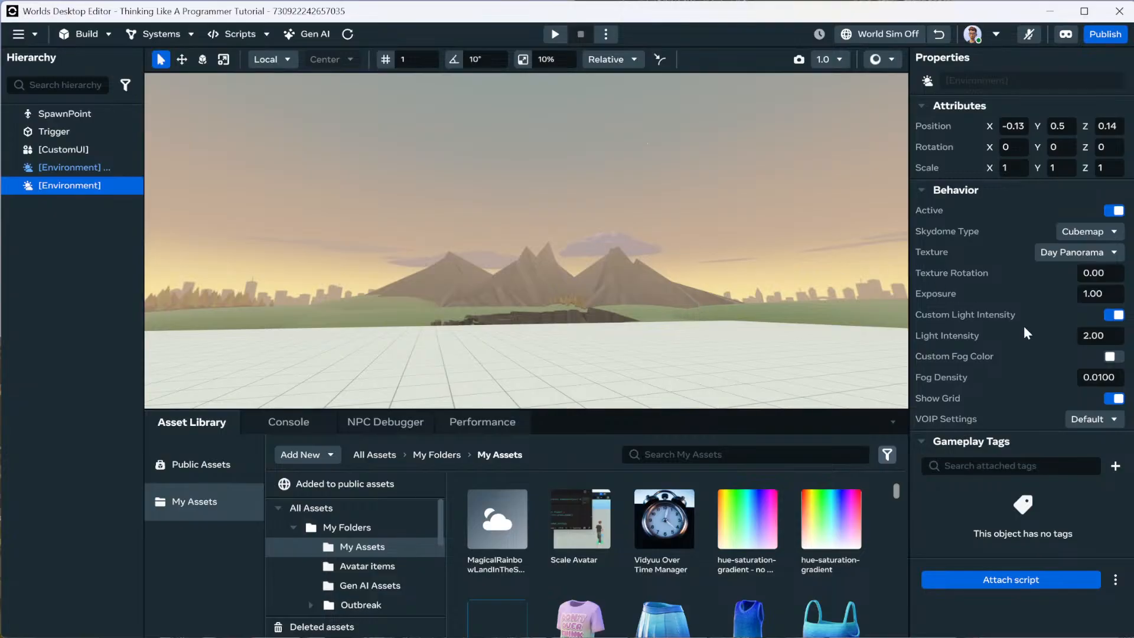
Try the Night Panorama, Midnight Black and Star Field sky textures.
{"action": "left_click", "coordinate": [1067, 253]}
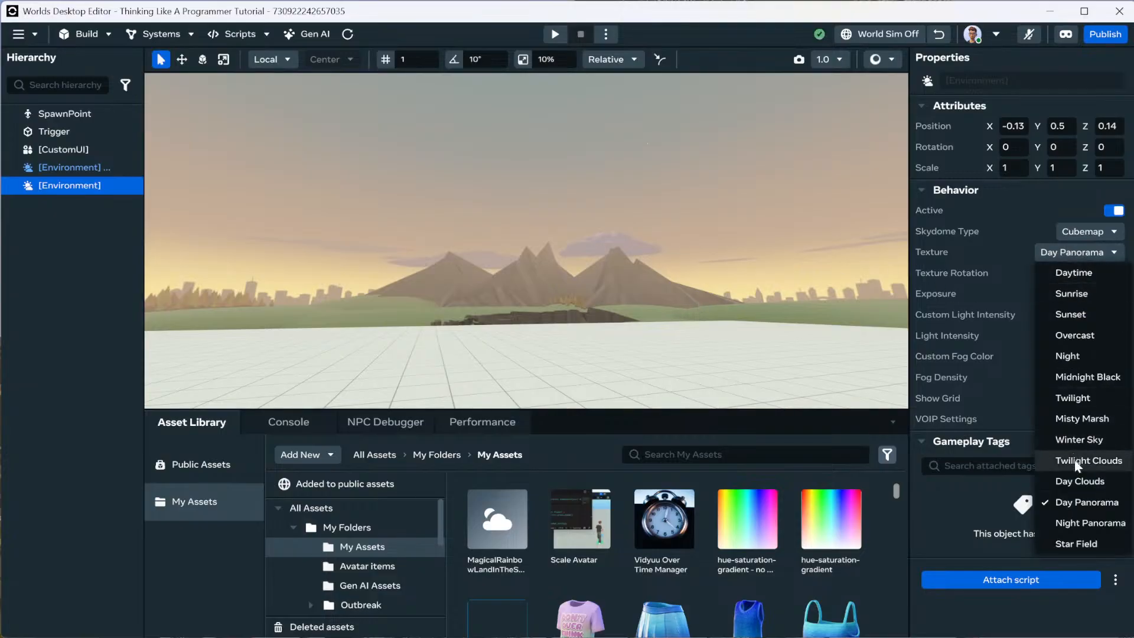
{"action": "left_click", "coordinate": [1076, 522]}
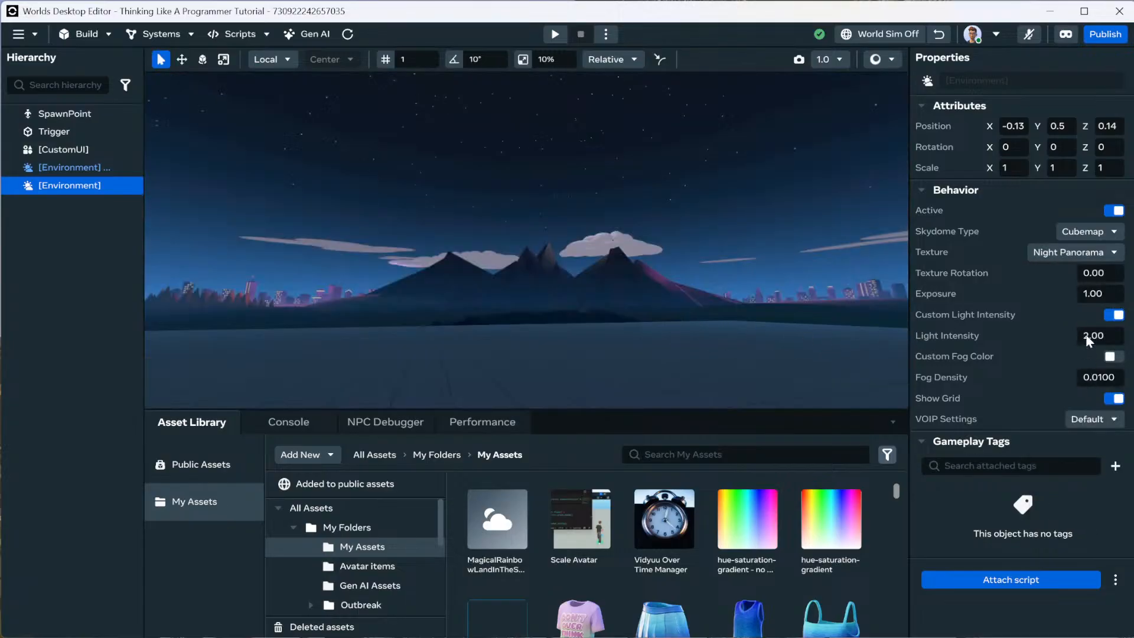
{"action": "left_click", "coordinate": [1090, 253]}
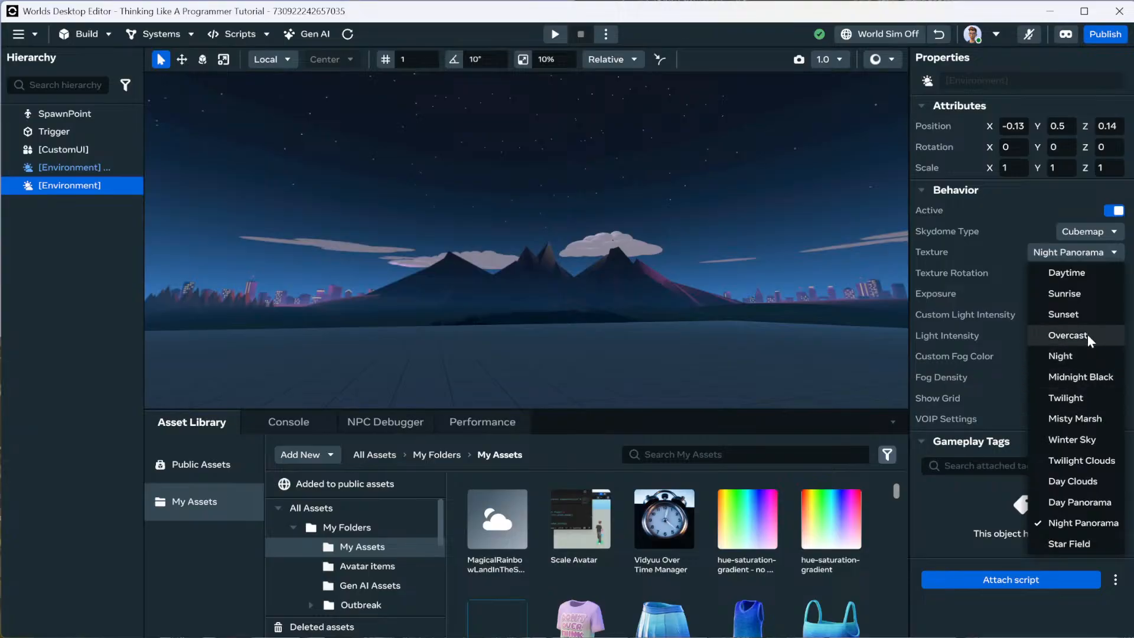
{"action": "left_click", "coordinate": [1086, 376]}
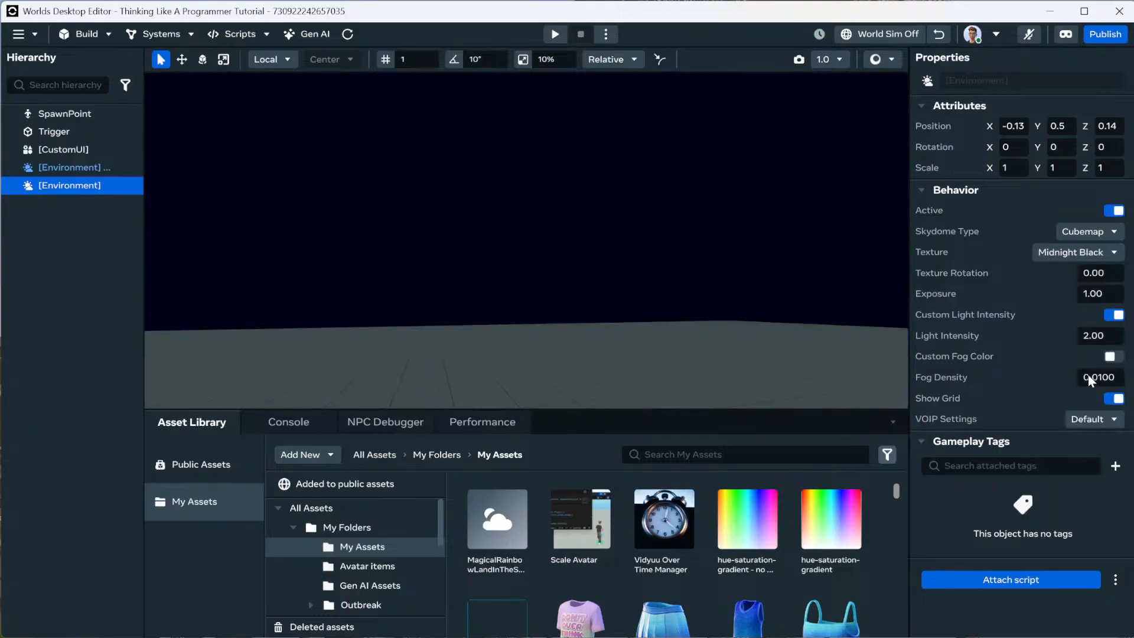
{"action": "left_click", "coordinate": [1073, 253]}
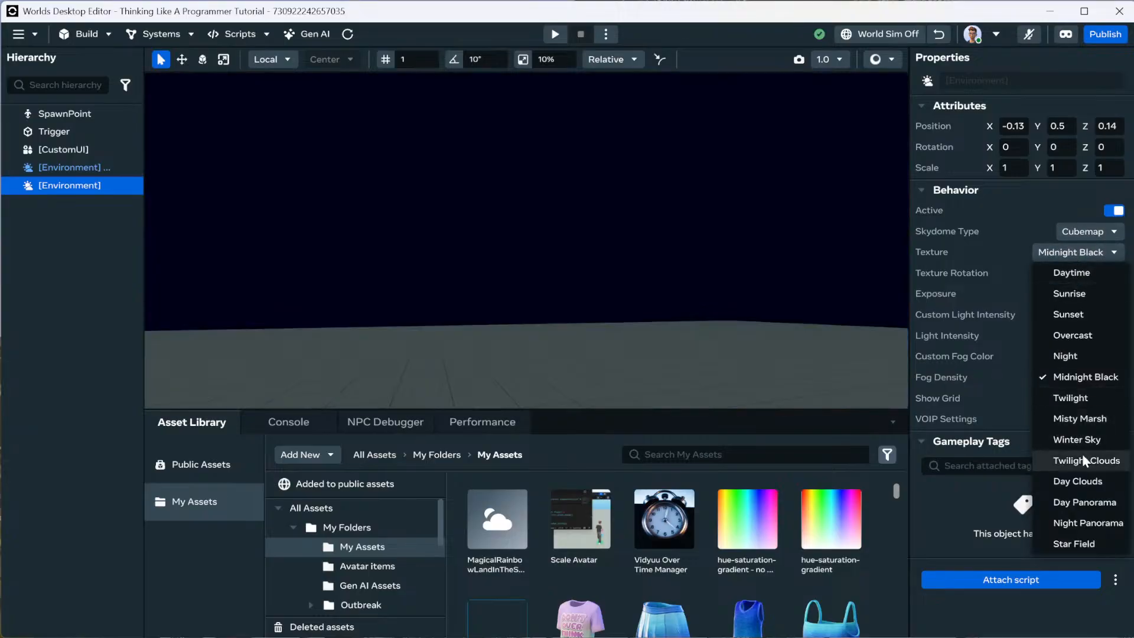
{"action": "left_click", "coordinate": [1082, 543]}
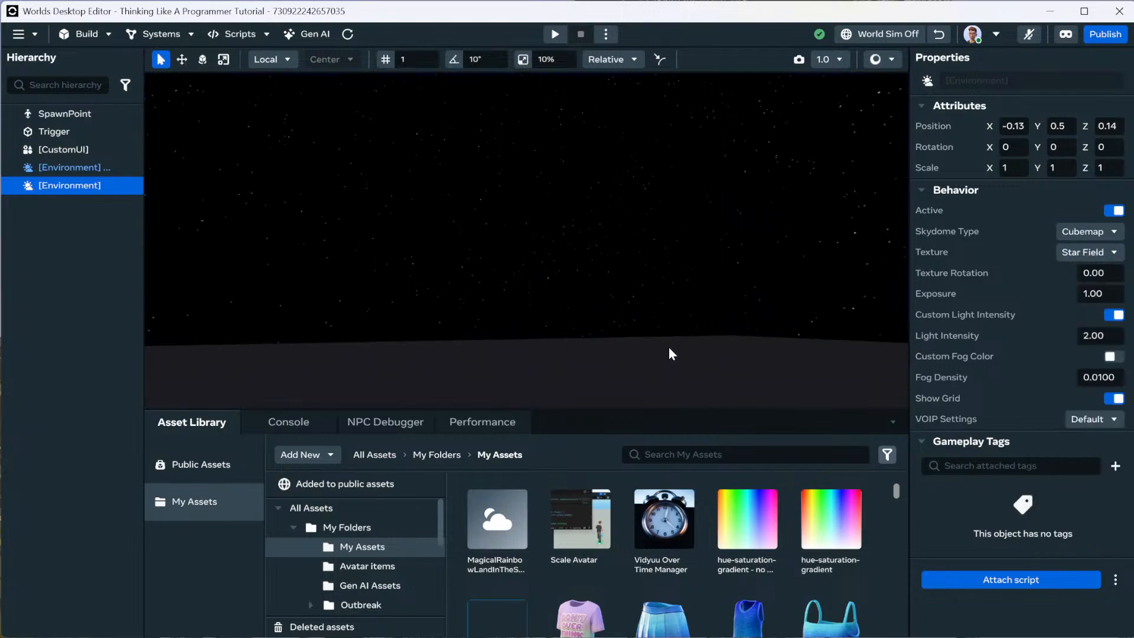
{"action": "right_click_drag", "start_coordinate": [668, 349], "coordinate": [951, 359]}
{"action": "right_click_drag", "start_coordinate": [1050, 421], "coordinate": [785, 307]}
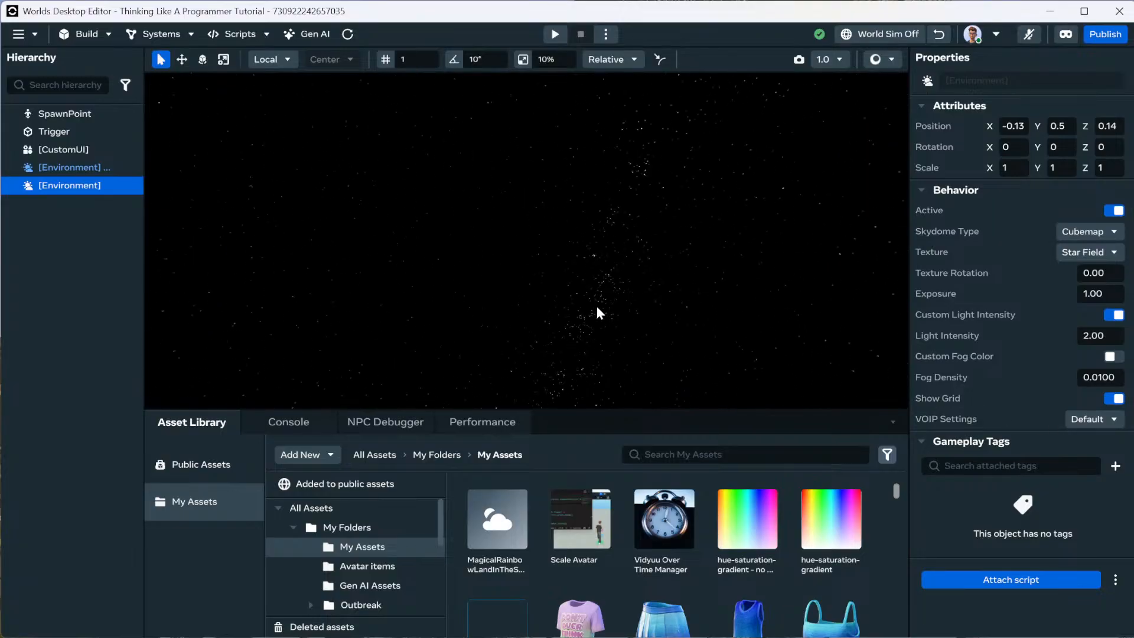
{"action": "right_click_drag", "start_coordinate": [597, 306], "coordinate": [897, 357]}
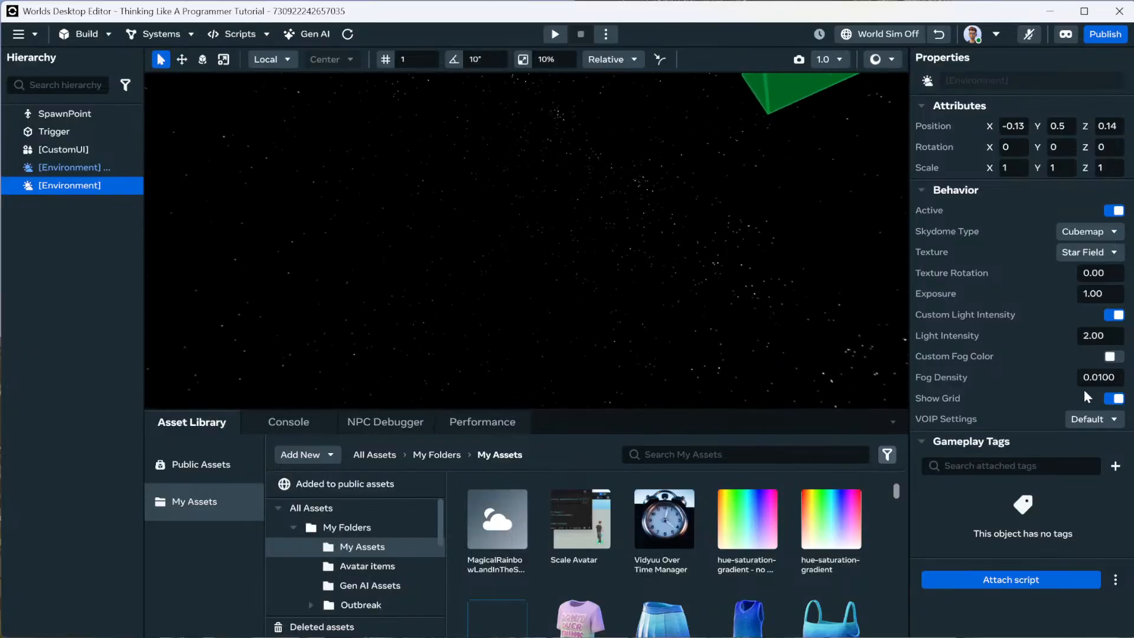
Set the sky texture to Daytime after briefly trying Sunrise.
{"action": "left_click", "coordinate": [1088, 254]}
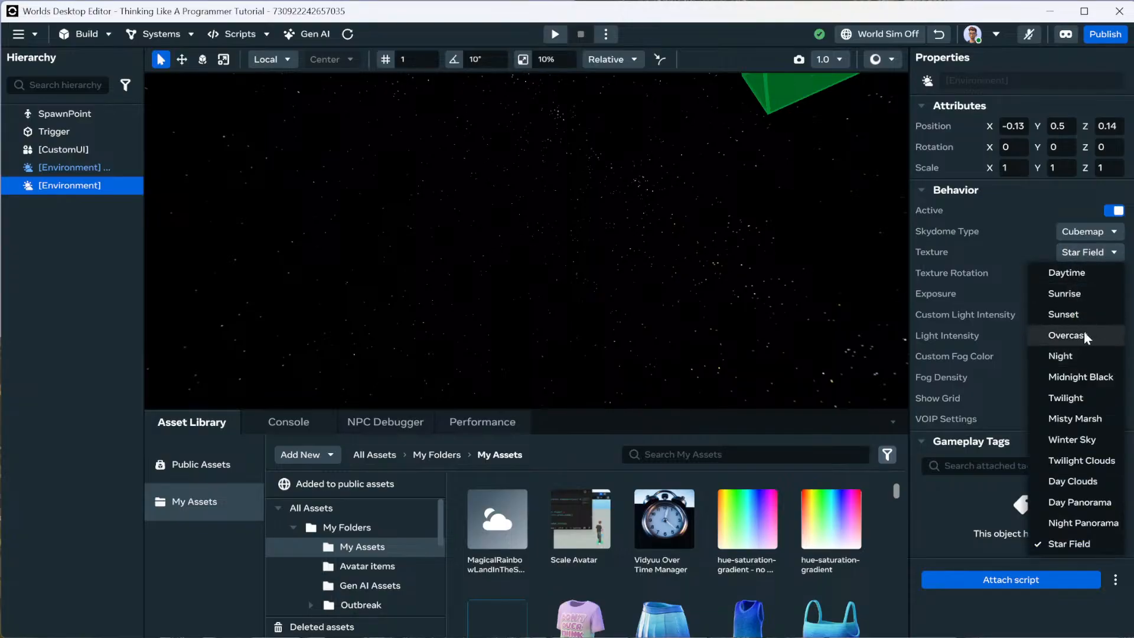
{"action": "left_click", "coordinate": [1078, 289]}
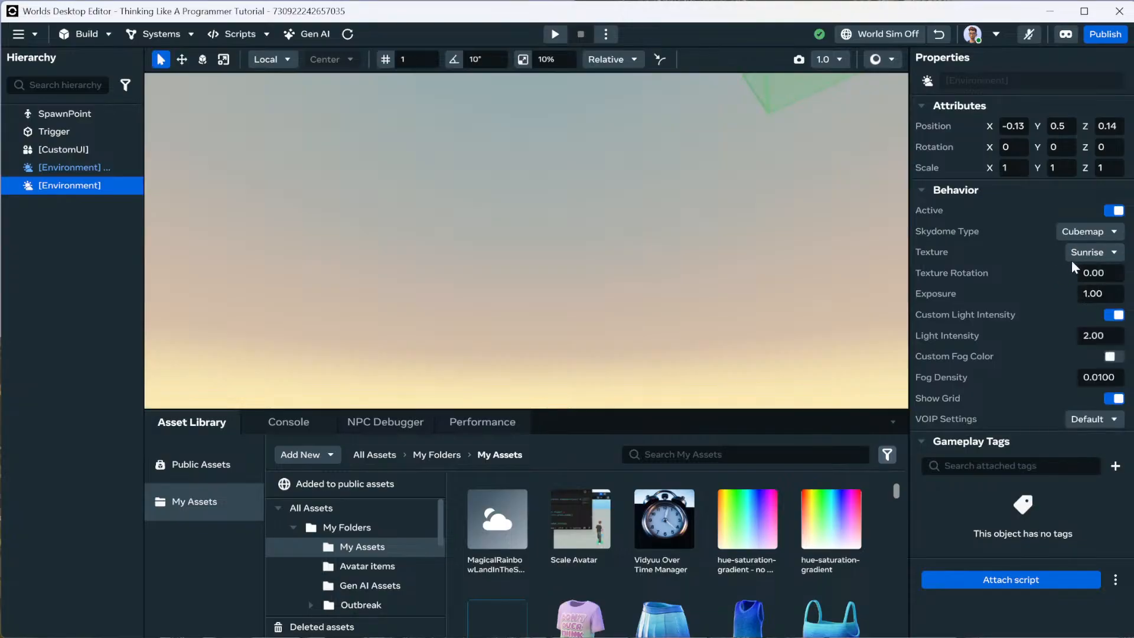
{"action": "left_click", "coordinate": [1085, 252]}
{"action": "left_click", "coordinate": [1069, 273]}
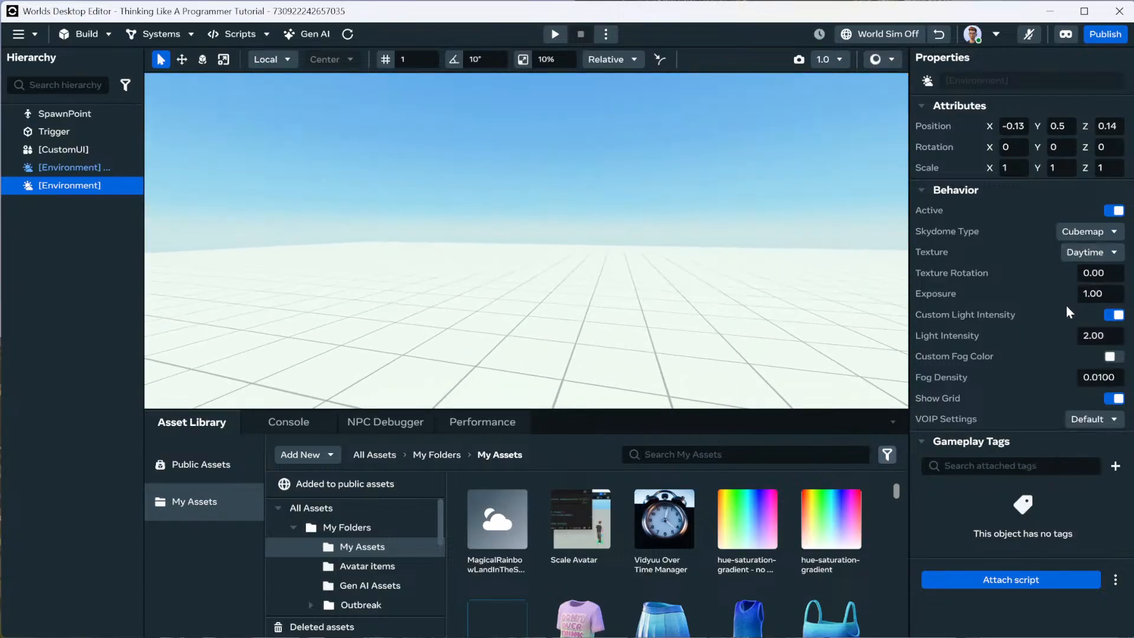
Change Fog Density from 0.0100 to 0.1 and frame the spawn point.
{"action": "left_click", "coordinate": [1108, 380]}
{"action": "type", "text": "0.1"}
{"action": "key", "text": "Return"}
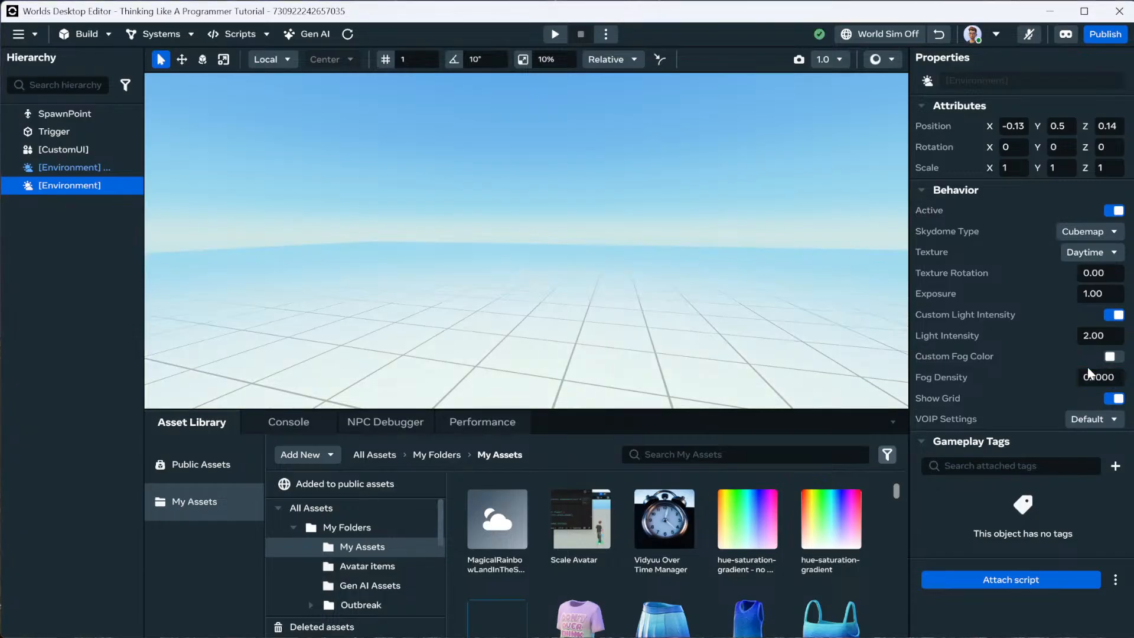
{"action": "right_click_drag", "start_coordinate": [646, 293], "coordinate": [691, 247]}
{"action": "key", "text": "s"}
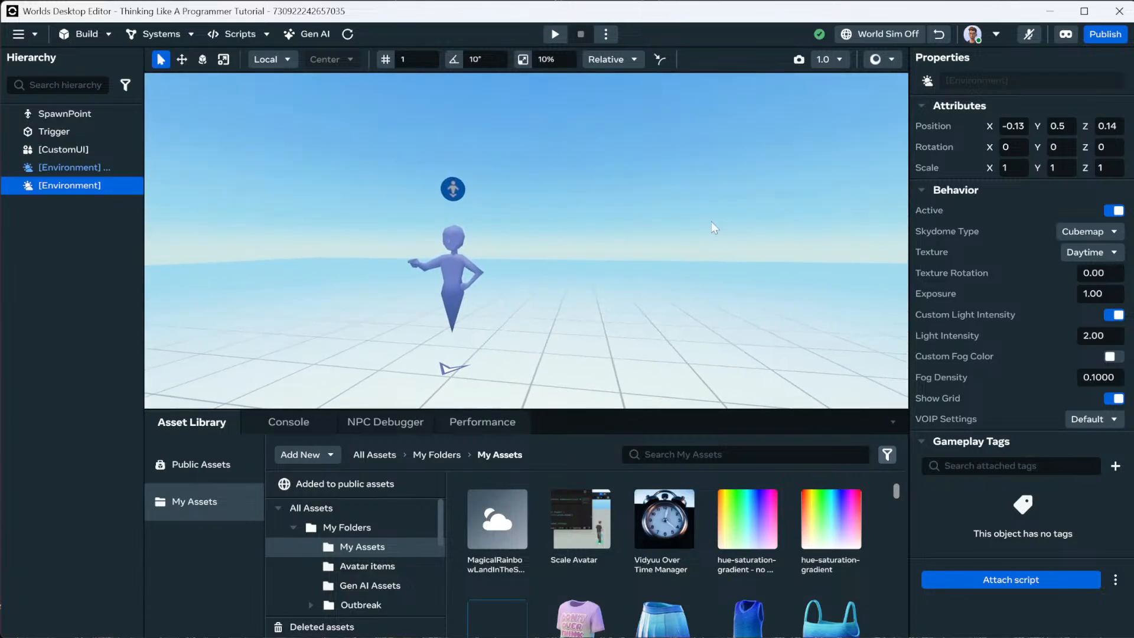
Place a Bulb shape from Build > Shapes beside the avatar and select it.
{"action": "left_click", "coordinate": [99, 35]}
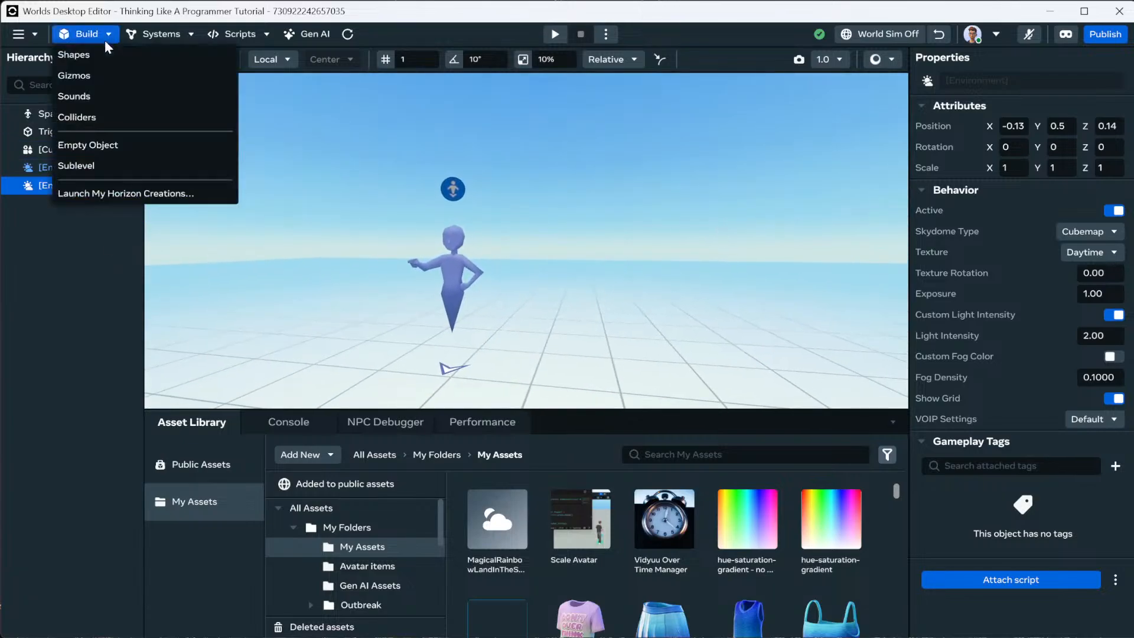
{"action": "left_click", "coordinate": [88, 57]}
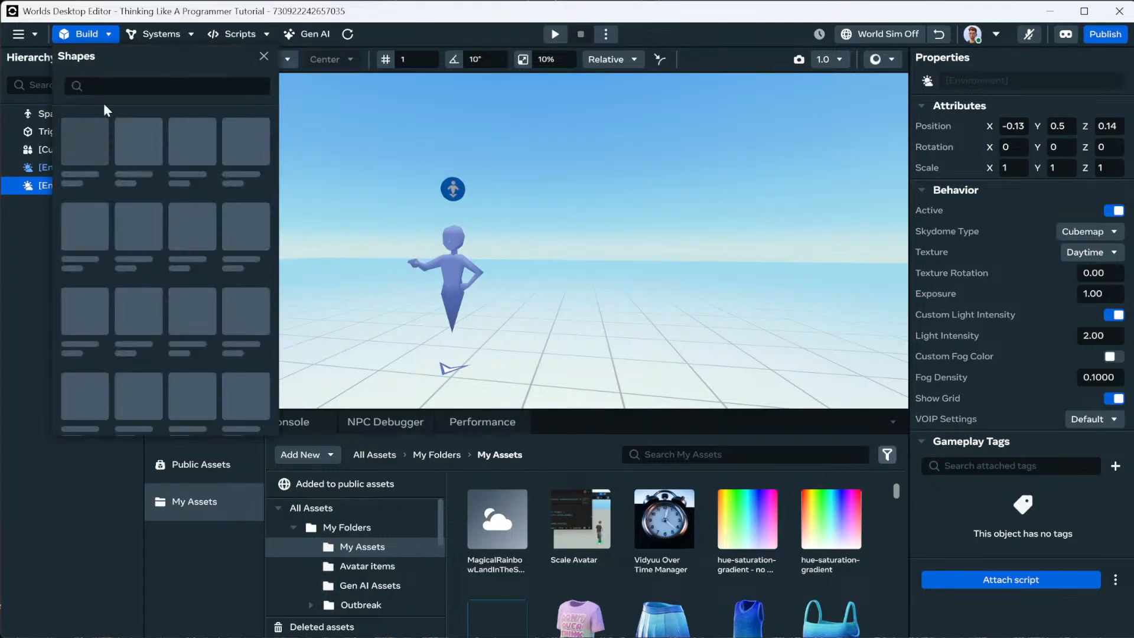
{"action": "scroll", "coordinate": [118, 262], "scroll_direction": "down", "scroll_amount": 2}
{"action": "scroll", "coordinate": [133, 256], "scroll_direction": "down", "scroll_amount": 1}
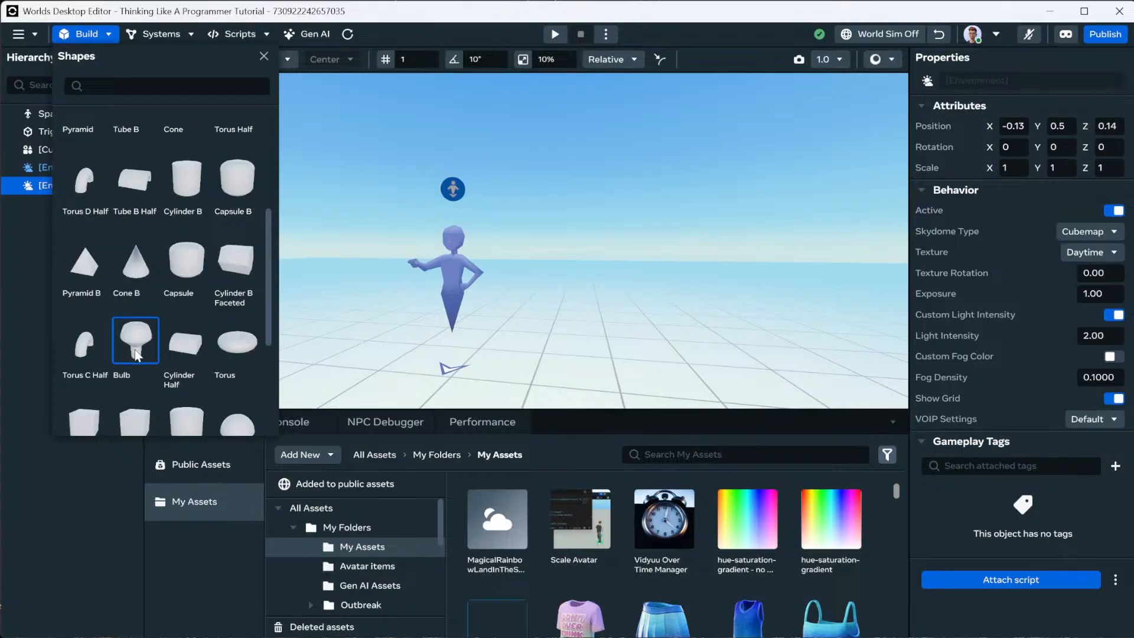
{"action": "scroll", "coordinate": [142, 346], "scroll_direction": "down", "scroll_amount": 1}
{"action": "scroll", "coordinate": [144, 353], "scroll_direction": "down", "scroll_amount": 1}
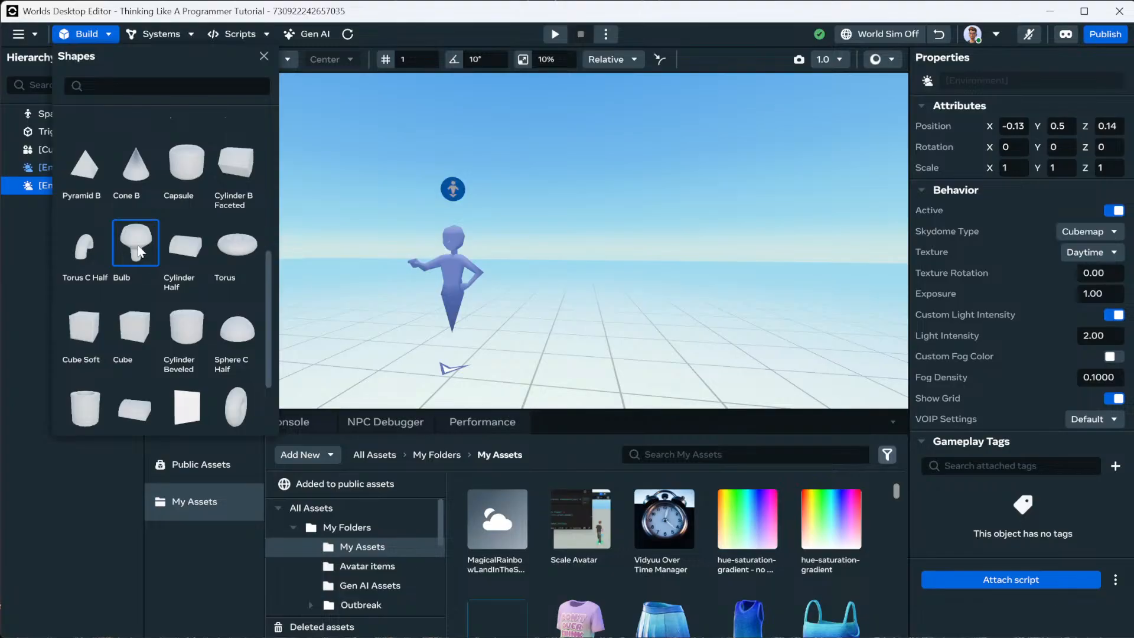
{"action": "left_click", "coordinate": [138, 251]}
{"action": "left_click_drag", "start_coordinate": [144, 238], "coordinate": [560, 271]}
{"action": "left_click", "coordinate": [263, 56]}
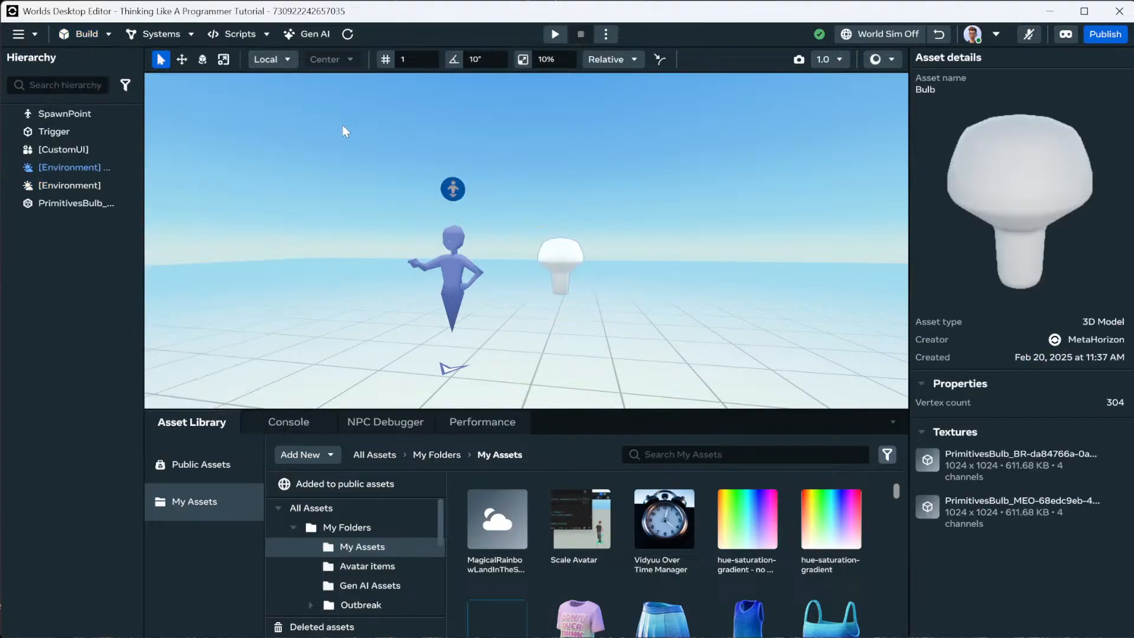
{"action": "left_click", "coordinate": [620, 306]}
{"action": "left_click", "coordinate": [568, 265]}
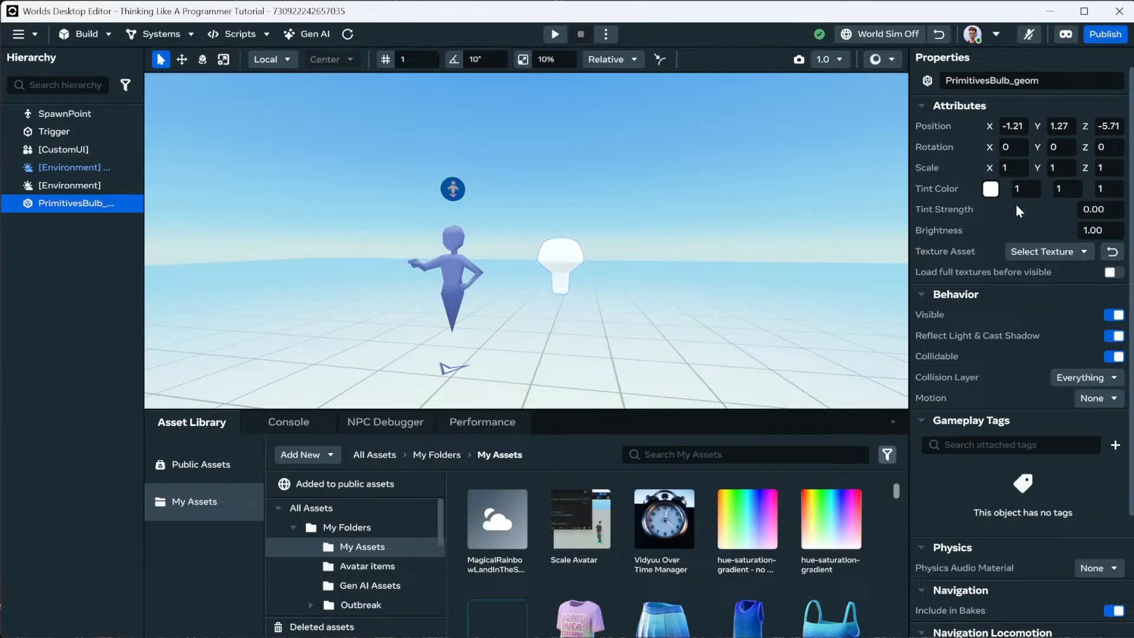
Scale the bulb to 2, 2, 2.
{"action": "scroll", "coordinate": [582, 277], "scroll_direction": "down", "scroll_amount": 10}
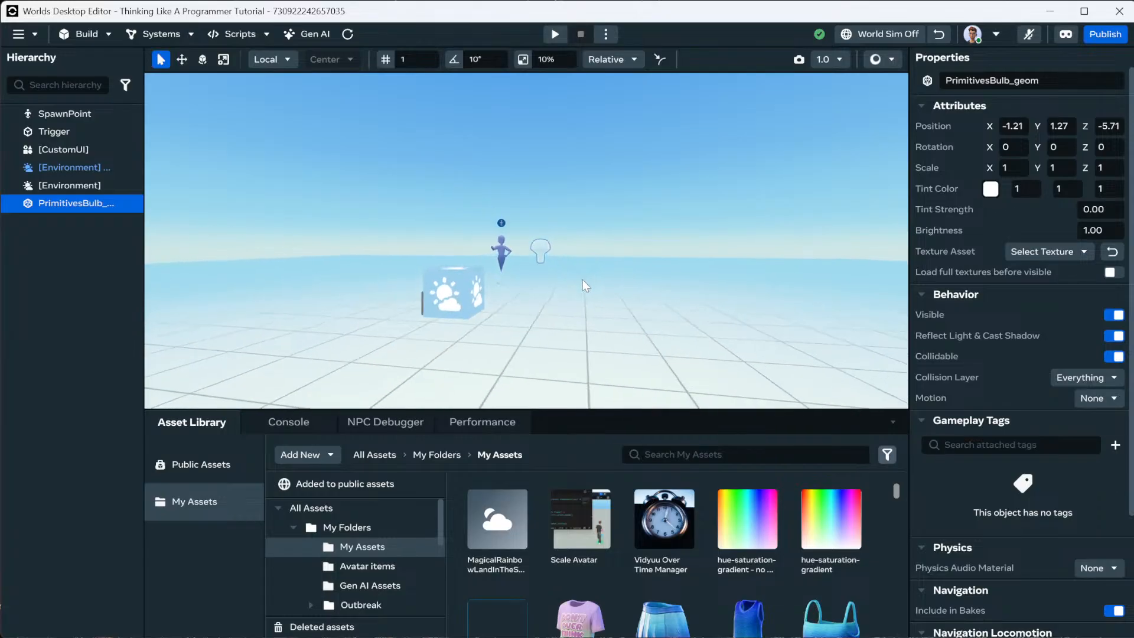
{"action": "right_click_drag", "start_coordinate": [580, 286], "coordinate": [647, 289]}
{"action": "scroll", "coordinate": [646, 291], "scroll_direction": "up", "scroll_amount": 10}
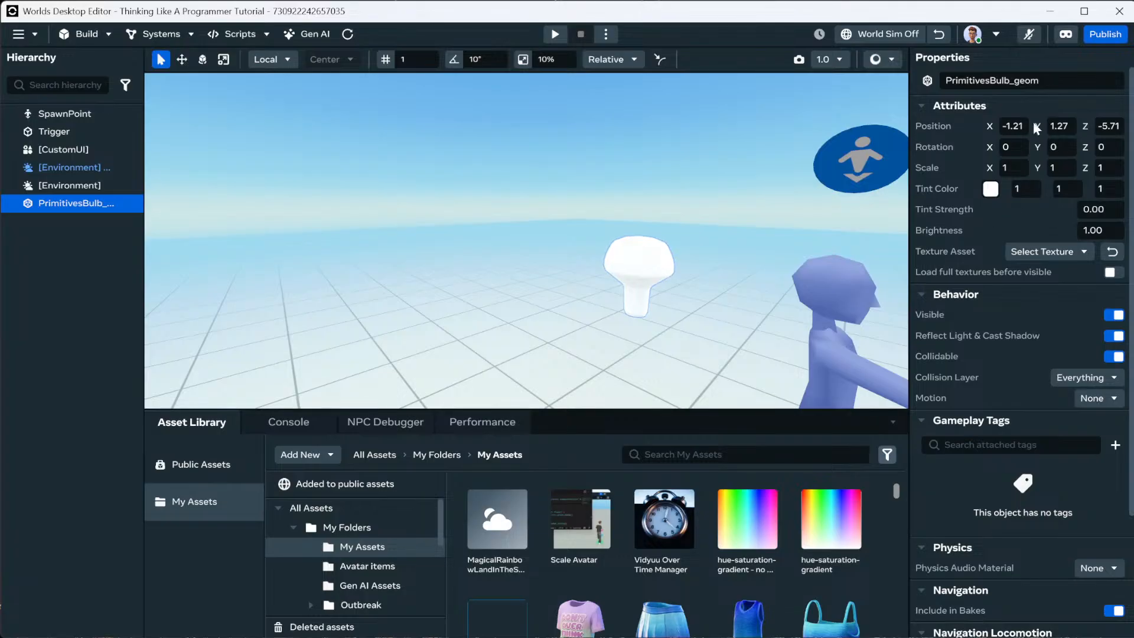
{"action": "left_click", "coordinate": [1014, 168]}
{"action": "type", "text": "2"}
{"action": "key", "text": "Tab"}
{"action": "type", "text": "2"}
{"action": "key", "text": "Tab"}
{"action": "type", "text": "2"}
{"action": "key", "text": "Return"}
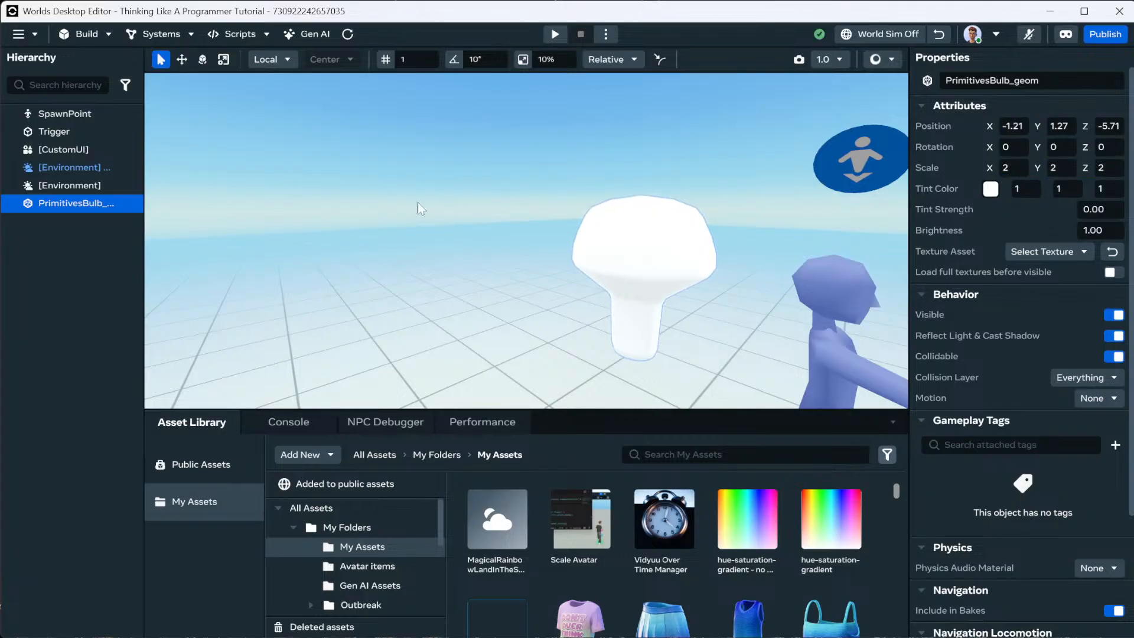
Duplicate the bulb with Ctrl+D and move the copies around the grid floor.
{"action": "scroll", "coordinate": [437, 212], "scroll_direction": "down", "scroll_amount": 5}
{"action": "key", "text": "ctrl+d"}
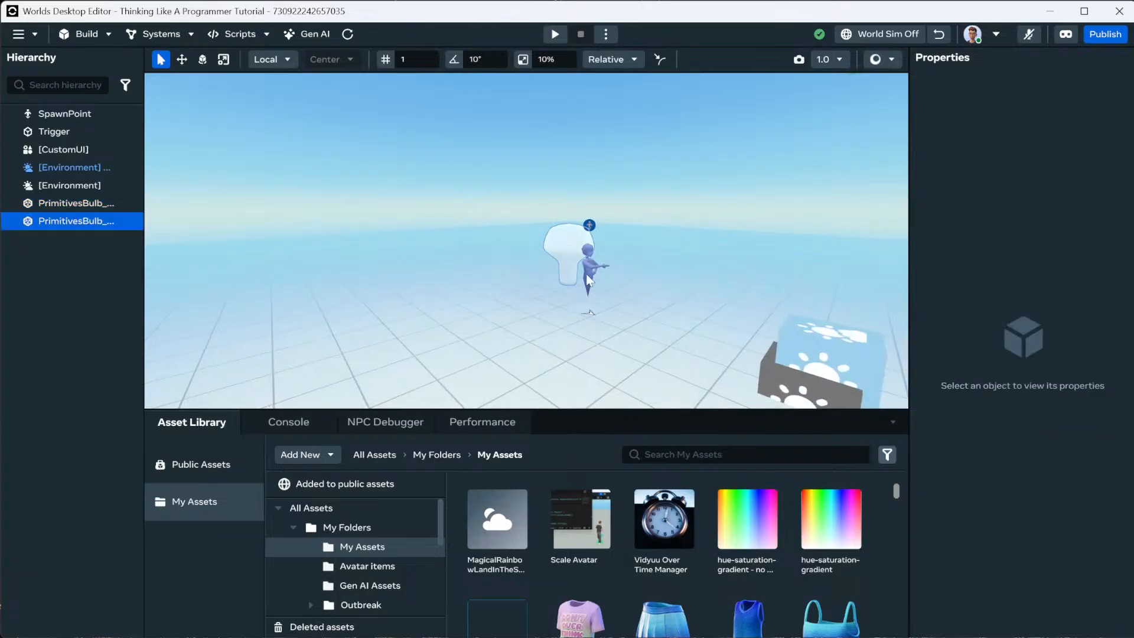
{"action": "scroll", "coordinate": [497, 288], "scroll_direction": "down", "scroll_amount": 5}
{"action": "right_click_drag", "start_coordinate": [498, 281], "coordinate": [520, 340]}
{"action": "key", "text": "e"}
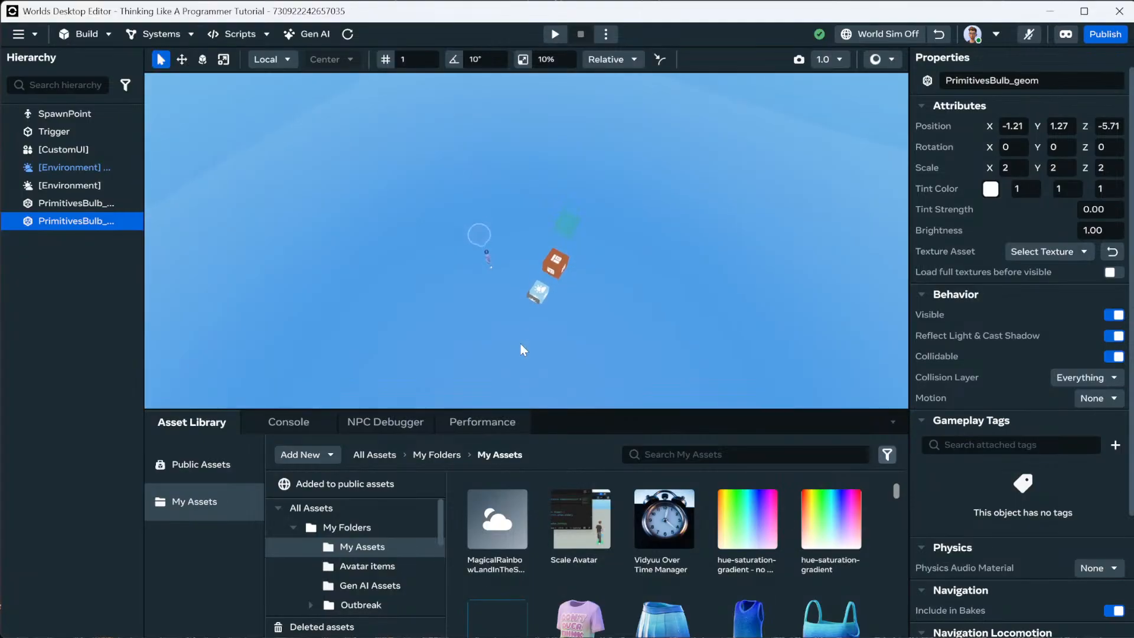
{"action": "left_click", "coordinate": [182, 59]}
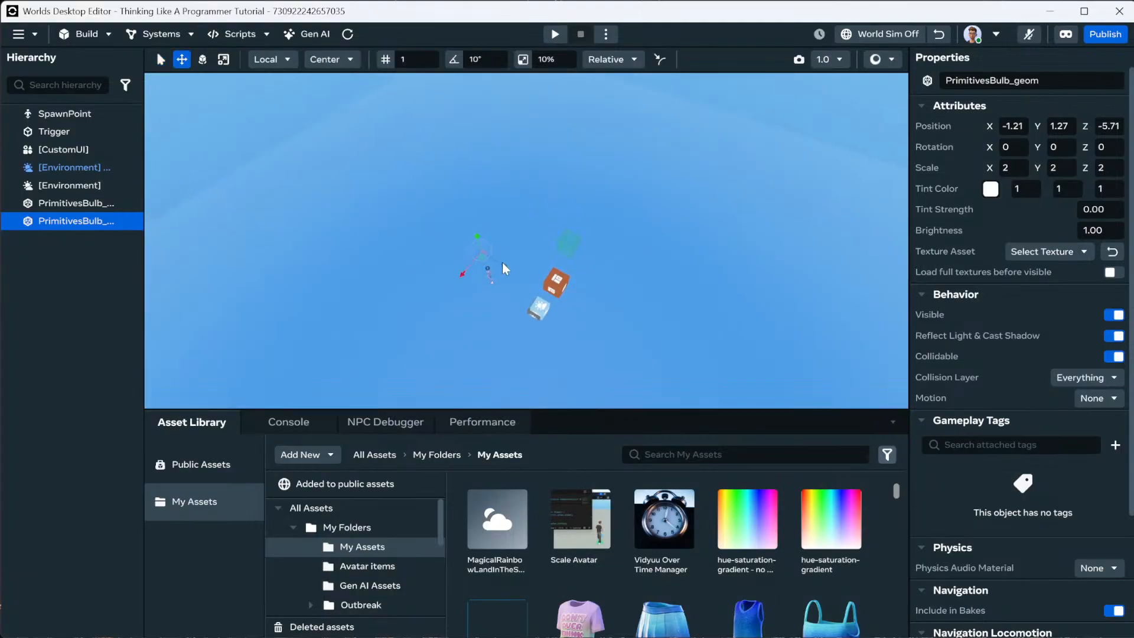
{"action": "left_click_drag", "start_coordinate": [452, 248], "coordinate": [338, 370]}
{"action": "key", "text": "ctrl+d"}
{"action": "left_click_drag", "start_coordinate": [399, 413], "coordinate": [395, 415]}
{"action": "key", "text": "ctrl+d"}
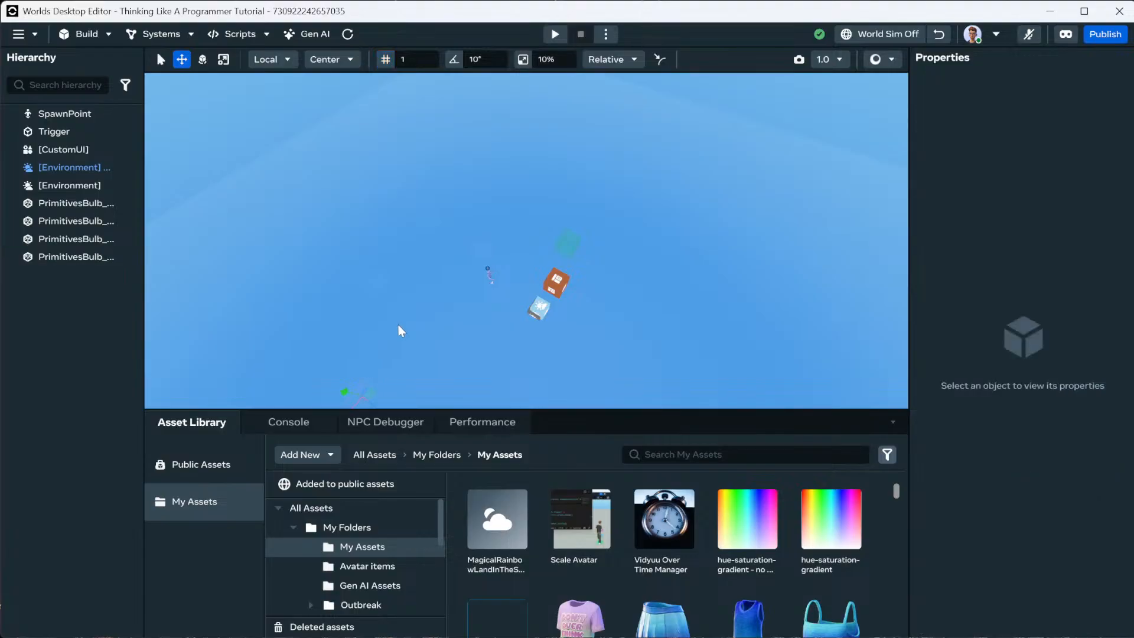
{"action": "right_click_drag", "start_coordinate": [398, 325], "coordinate": [387, 350]}
{"action": "left_click_drag", "start_coordinate": [363, 279], "coordinate": [566, 261]}
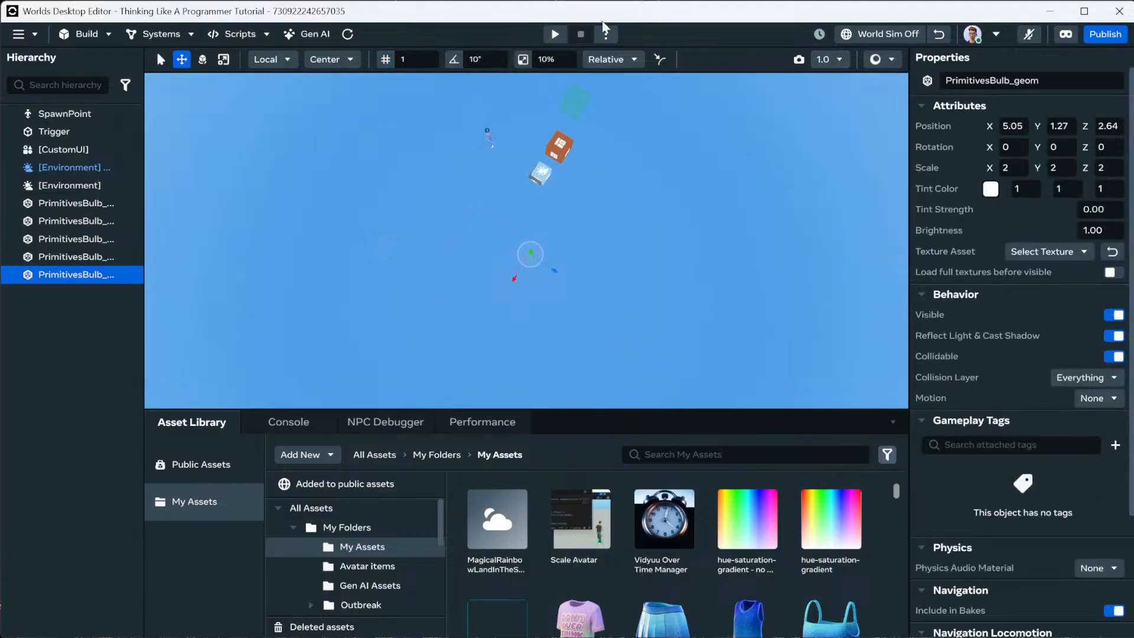
{"action": "left_click", "coordinate": [555, 34]}
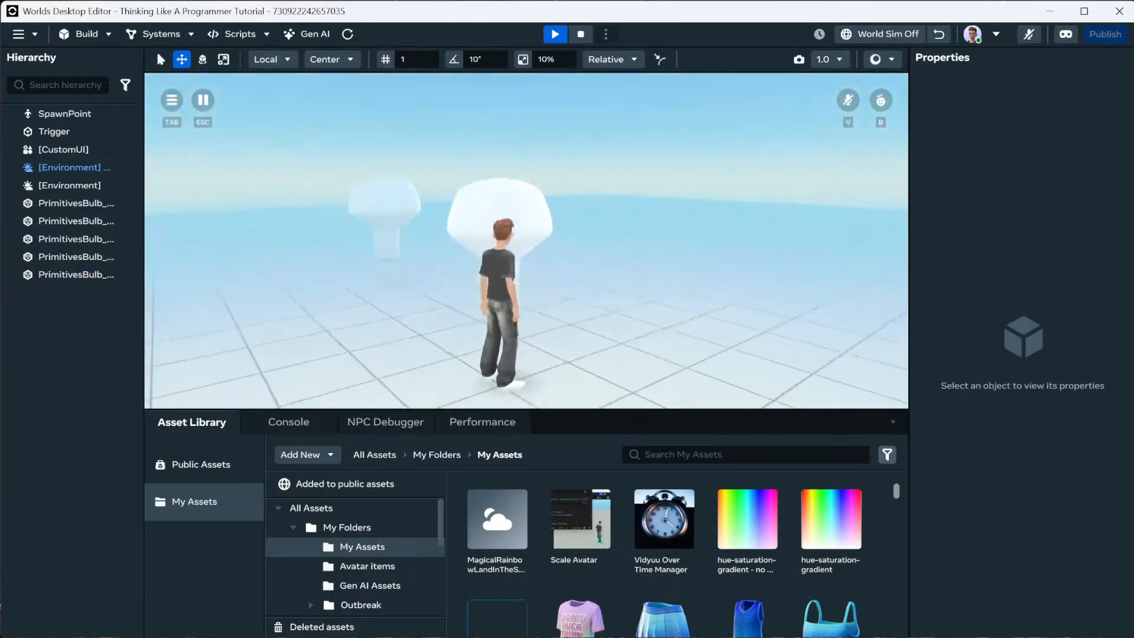
{"action": "key", "text": "w"}
{"action": "key", "text": "w"}
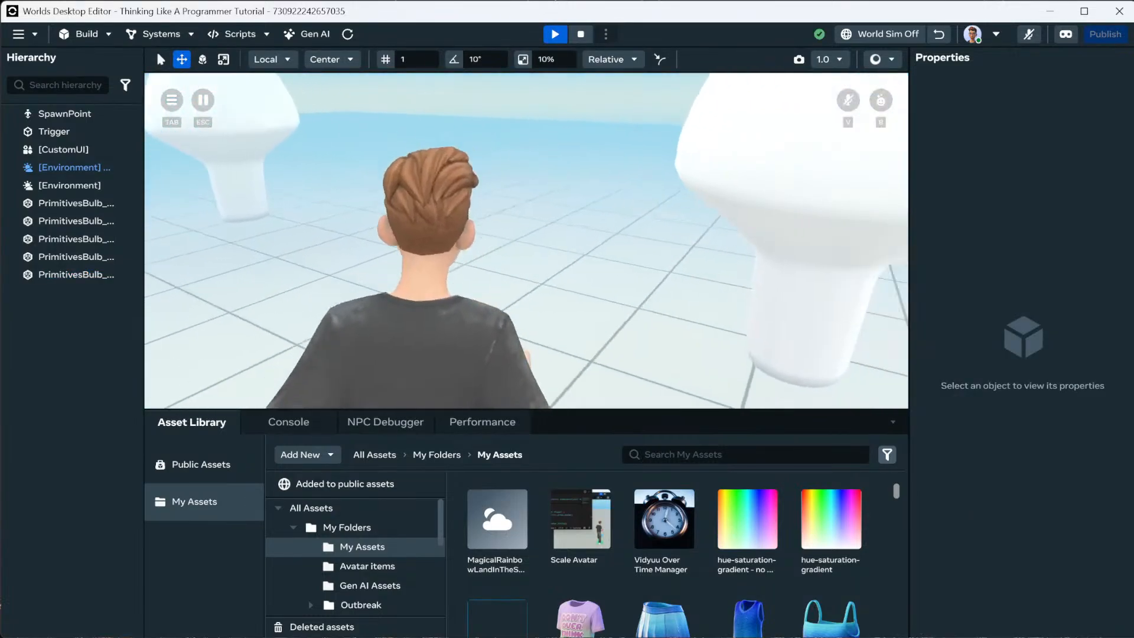
{"action": "key", "text": "w"}
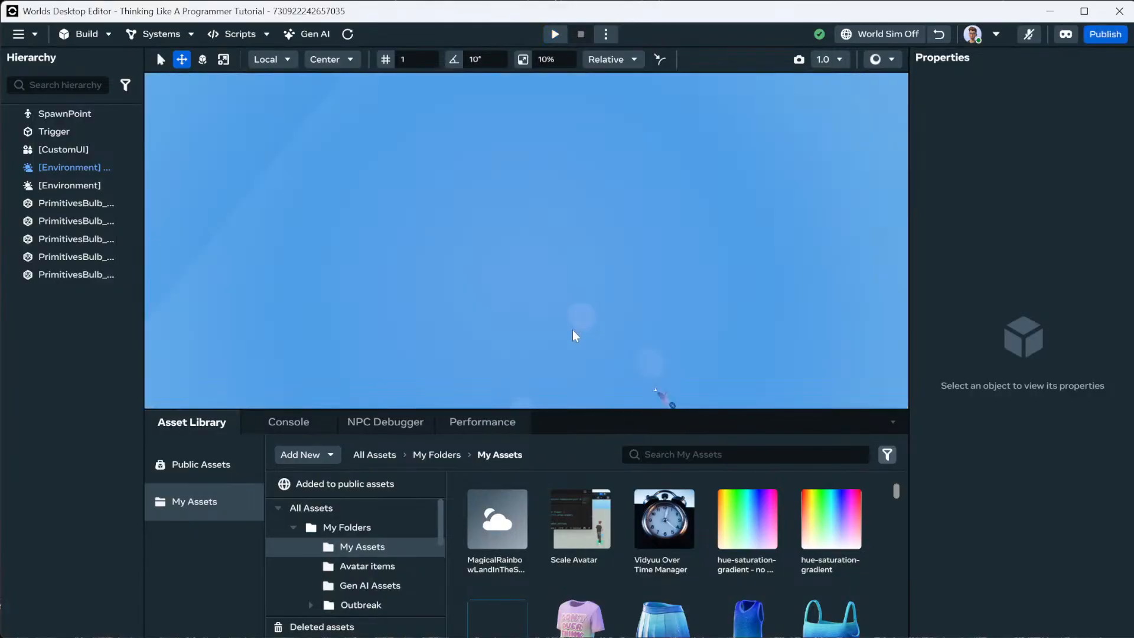
{"action": "right_click_drag", "start_coordinate": [572, 329], "coordinate": [561, 307]}
Enable Custom Fog Color on the Environment and pick dark red (0.24, 0.04, 0.05).
{"action": "left_click", "coordinate": [599, 339]}
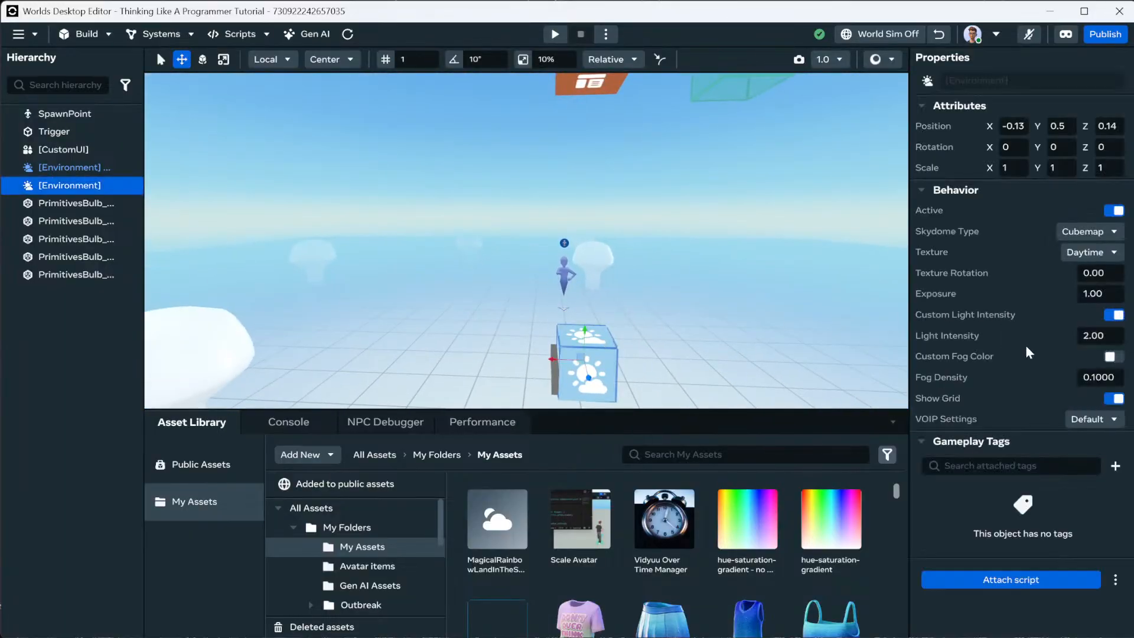
{"action": "left_click", "coordinate": [1111, 358]}
{"action": "left_click", "coordinate": [1111, 358]}
{"action": "left_click", "coordinate": [996, 379]}
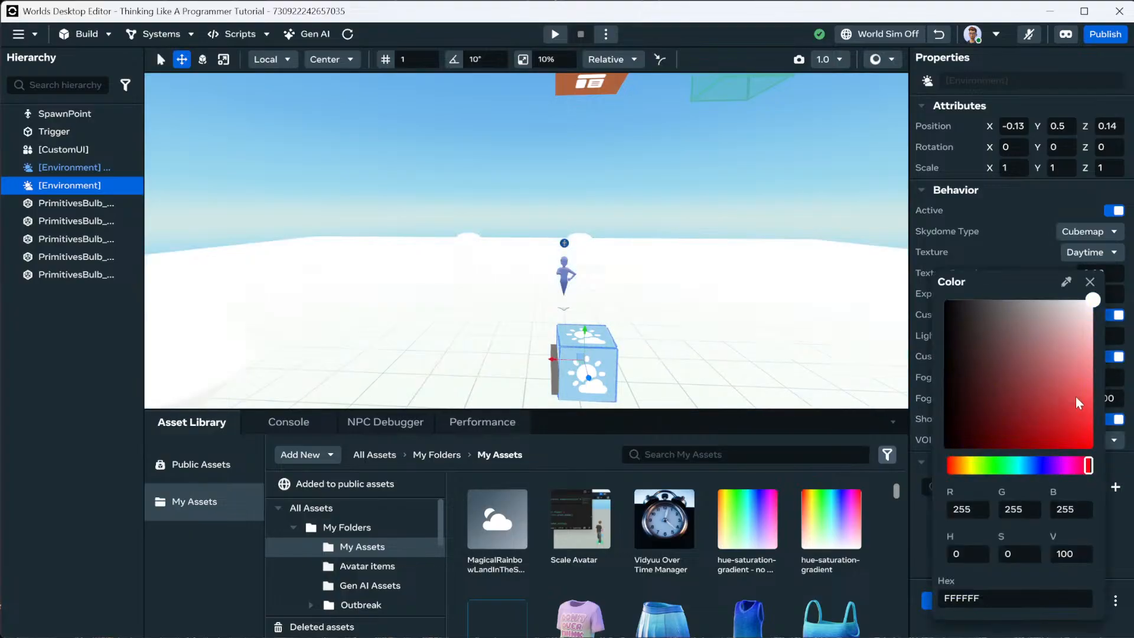
{"action": "left_click_drag", "start_coordinate": [1076, 396], "coordinate": [981, 424]}
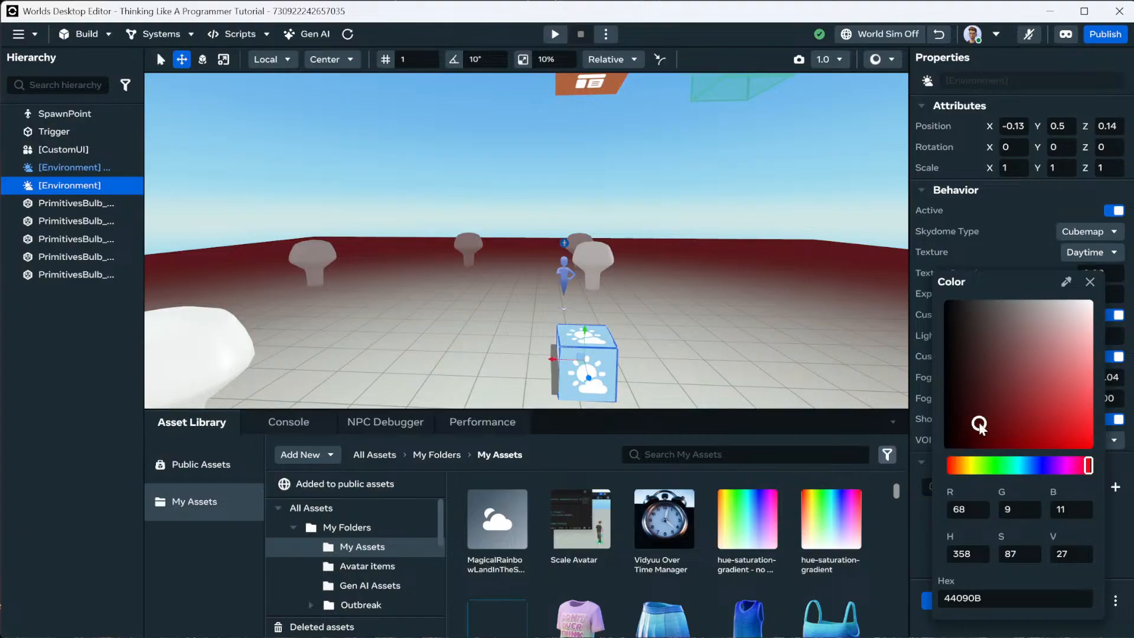
{"action": "left_click", "coordinate": [1091, 281]}
{"action": "right_click_drag", "start_coordinate": [770, 242], "coordinate": [687, 197]}
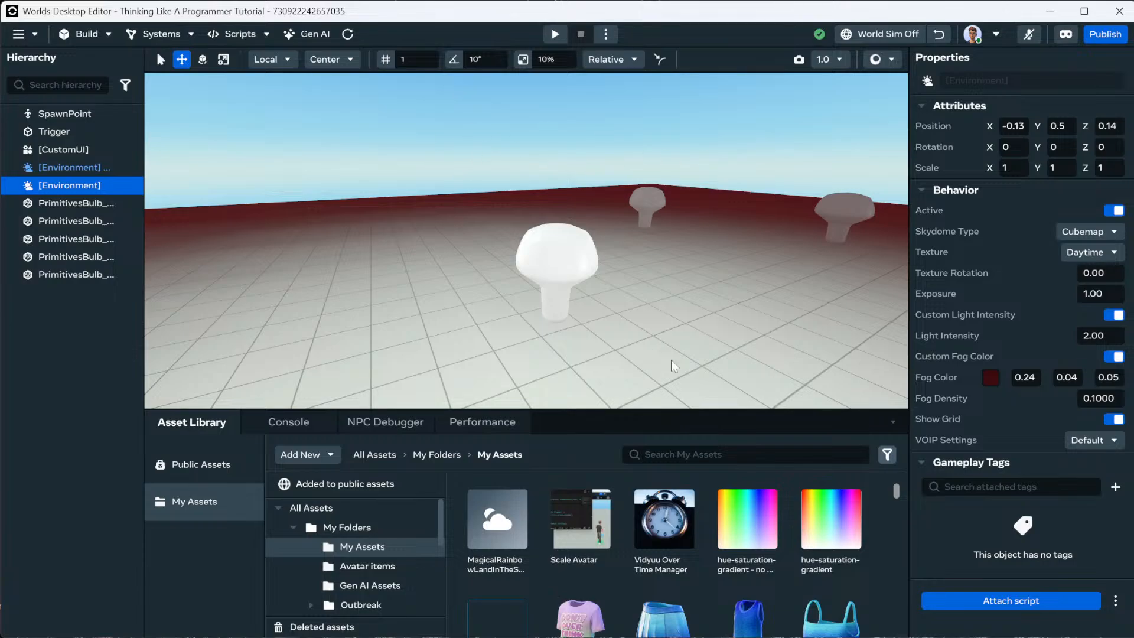
Add a 10x10 Plane from the Build > Shapes catalogue.
{"action": "left_click", "coordinate": [100, 35]}
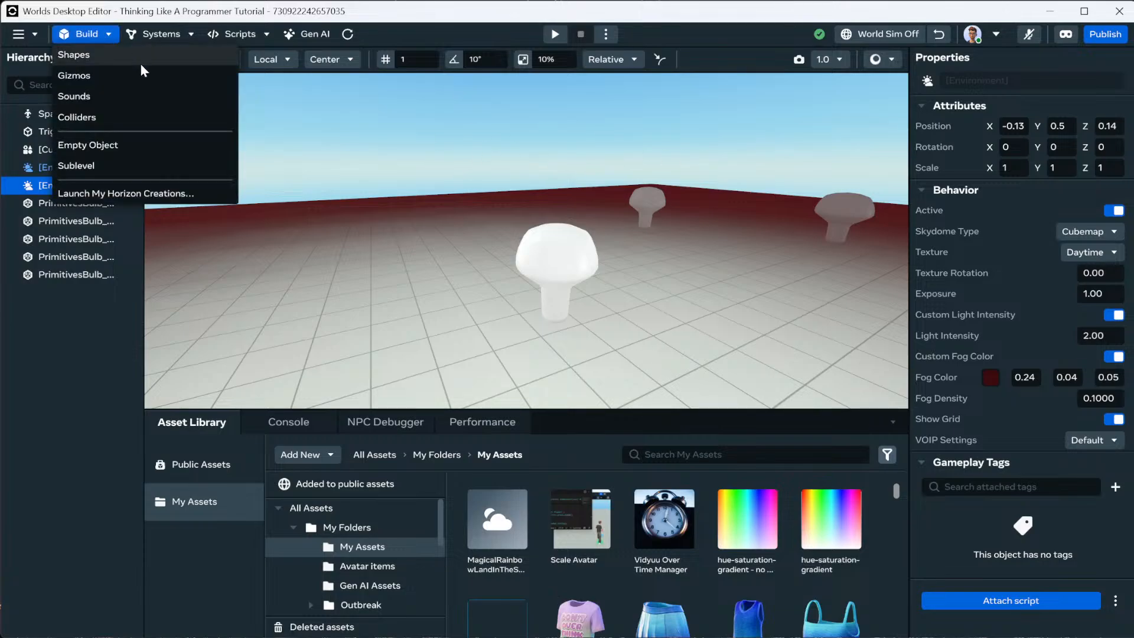
{"action": "left_click", "coordinate": [105, 54]}
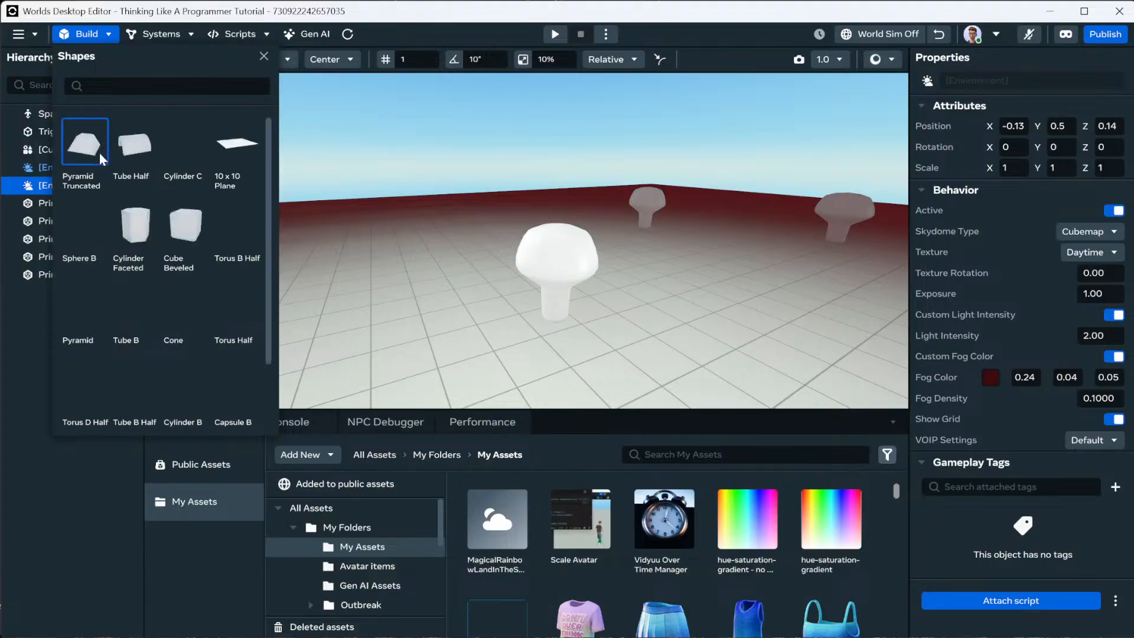
{"action": "left_click", "coordinate": [235, 149]}
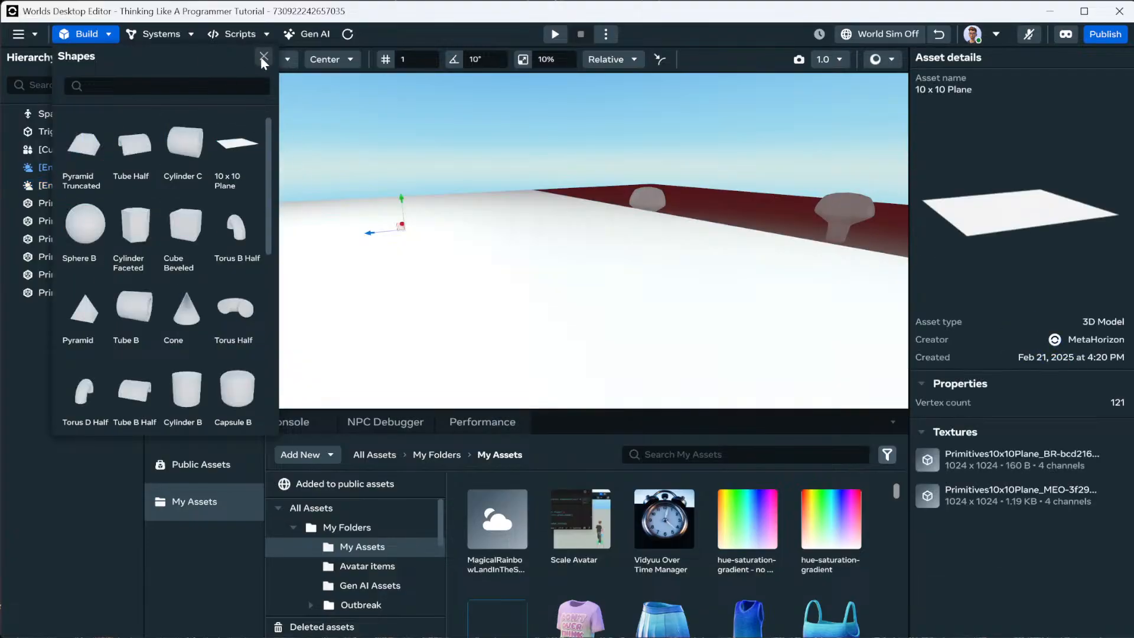
{"action": "left_click", "coordinate": [263, 57]}
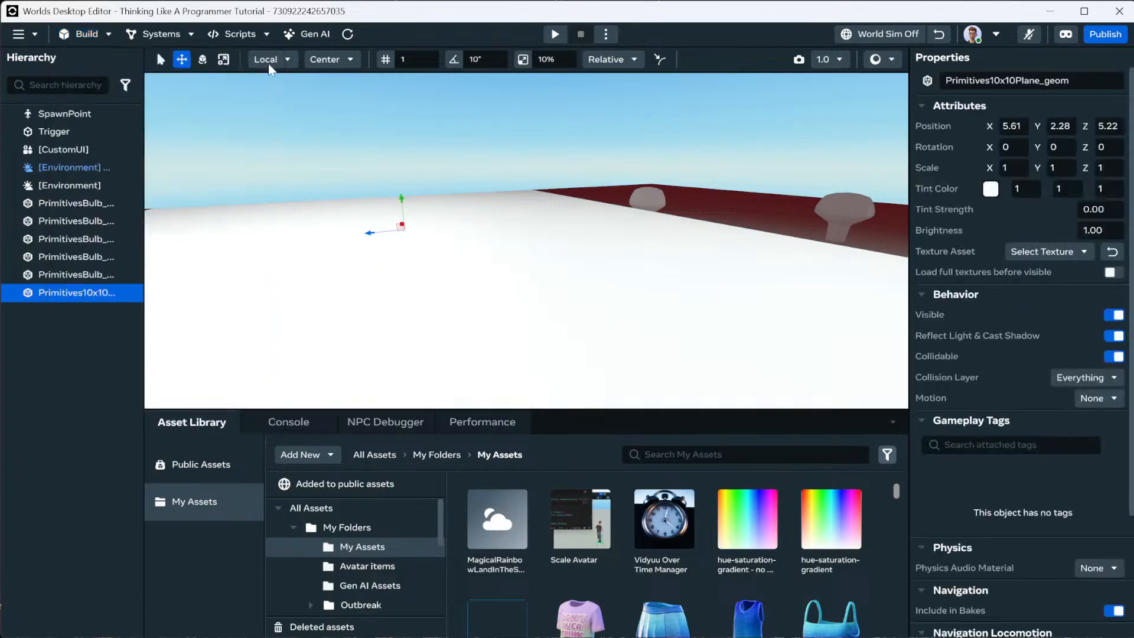
{"action": "scroll", "coordinate": [713, 202], "scroll_direction": "down", "scroll_amount": 4}
Position the plane at X 0, Y 5, Z 32.
{"action": "right_click", "coordinate": [714, 203]}
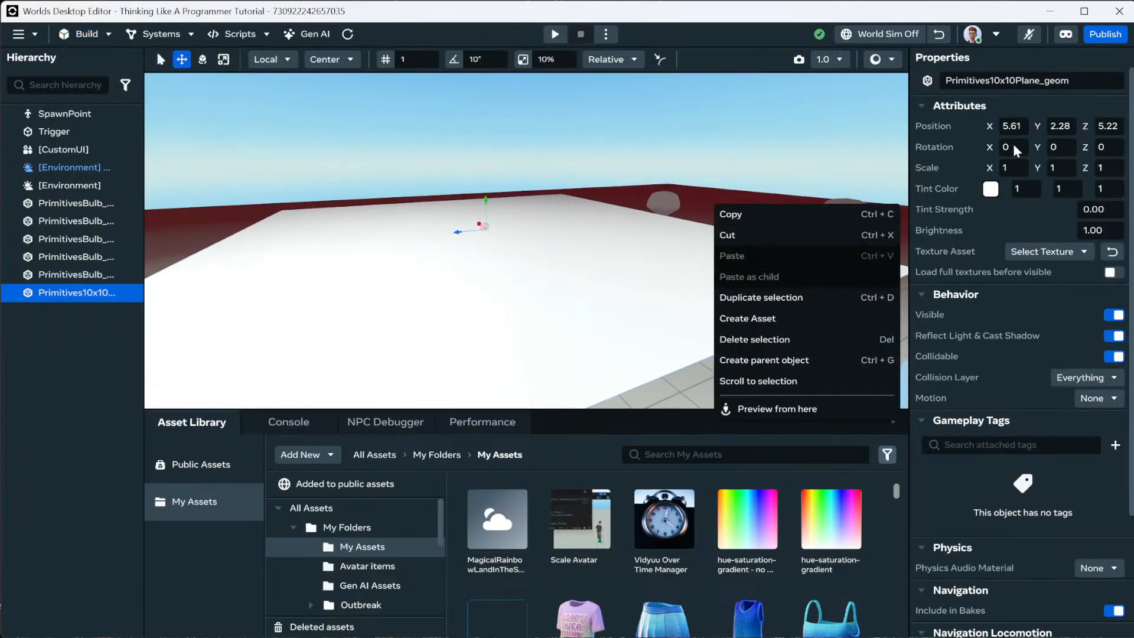
{"action": "left_click", "coordinate": [1016, 127]}
{"action": "type", "text": "0"}
{"action": "key", "text": "Tab"}
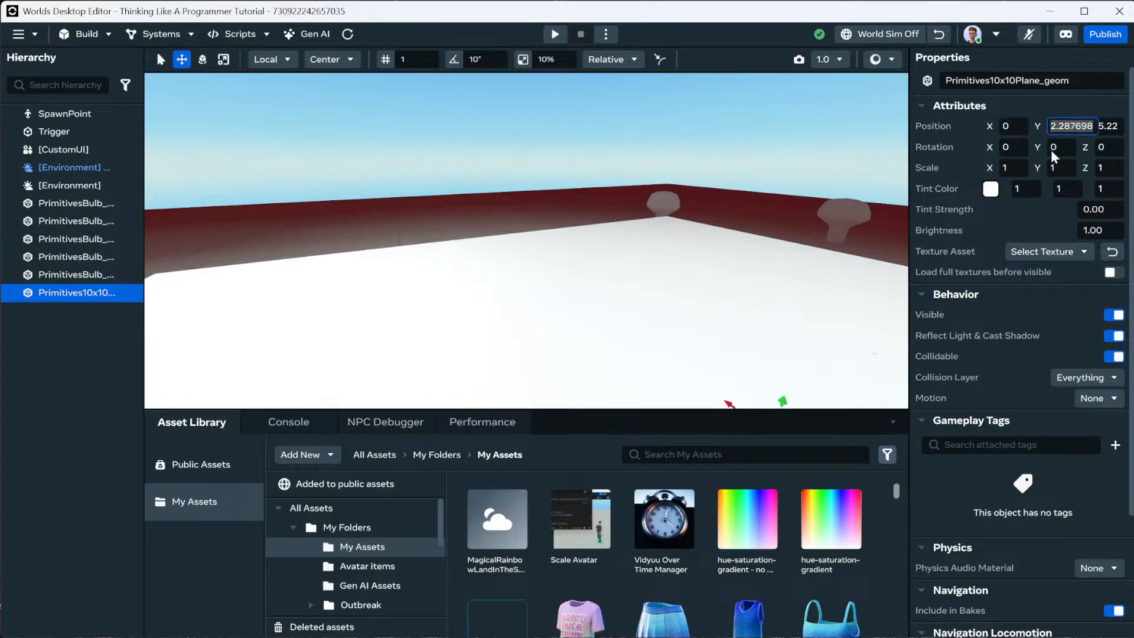
{"action": "type", "text": "5"}
{"action": "key", "text": "Tab"}
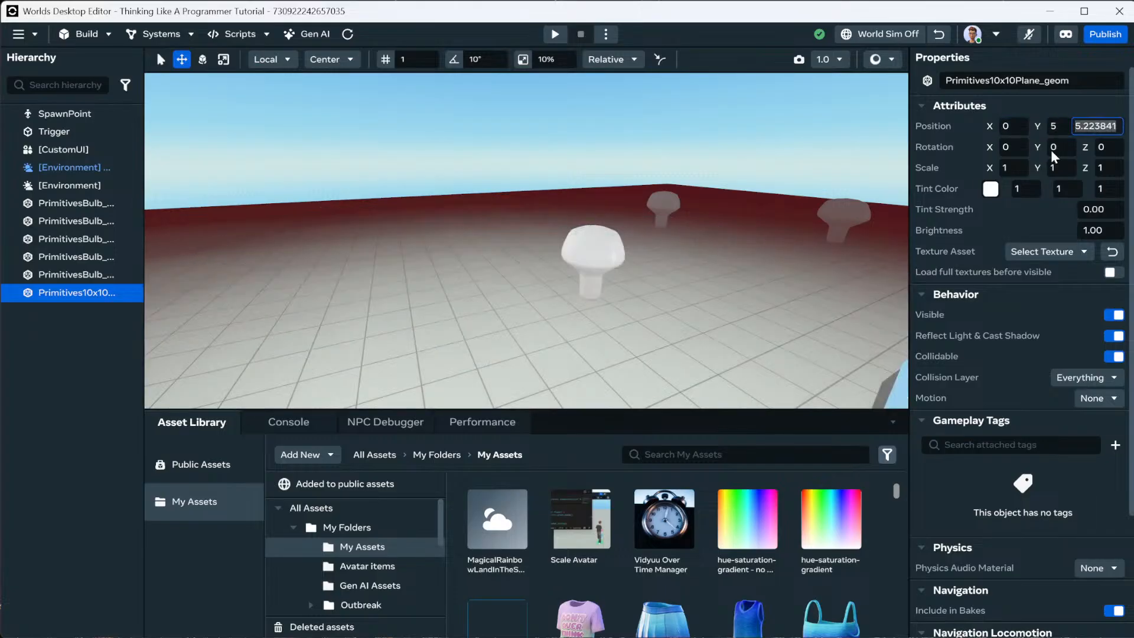
{"action": "type", "text": "32"}
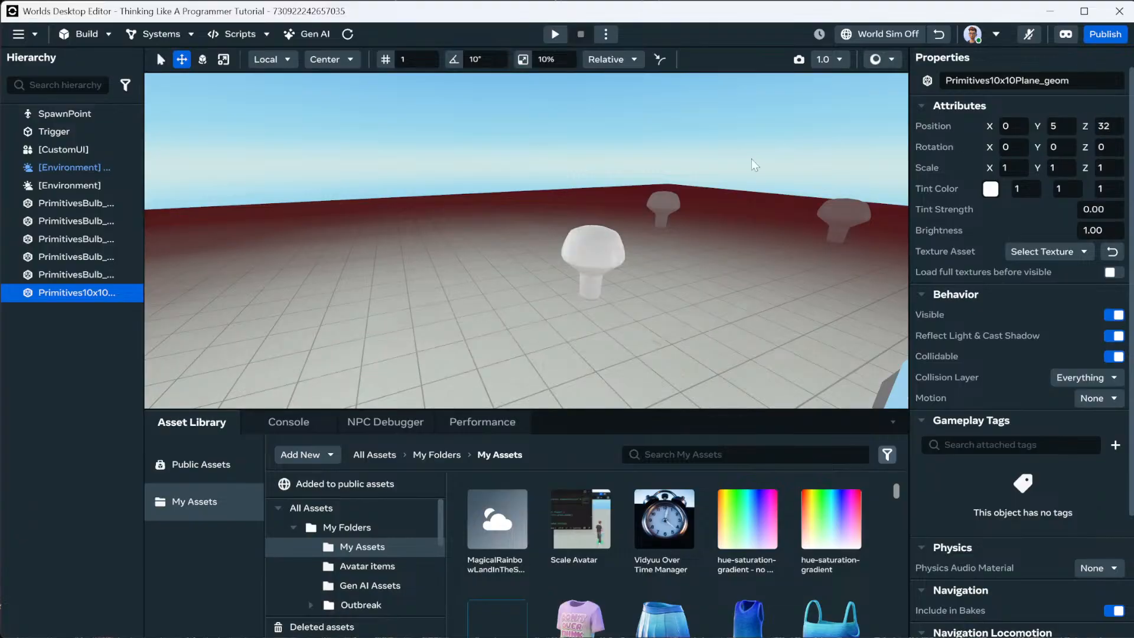
{"action": "key", "text": "Return"}
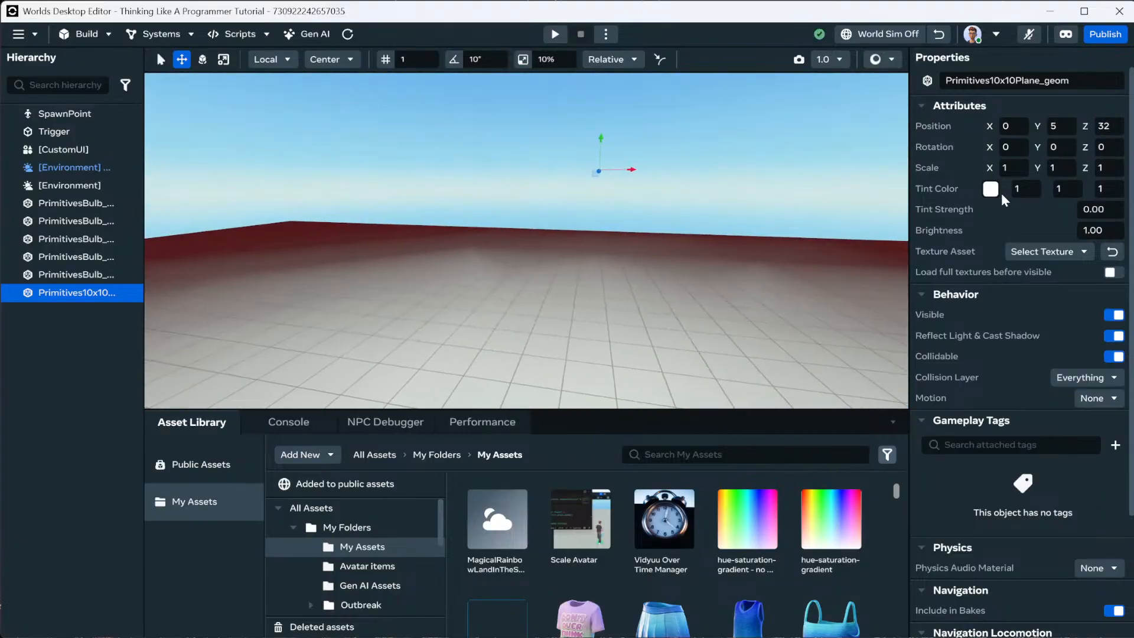
{"action": "key", "text": "e"}
{"action": "right_click_drag", "start_coordinate": [781, 179], "coordinate": [781, 178]}
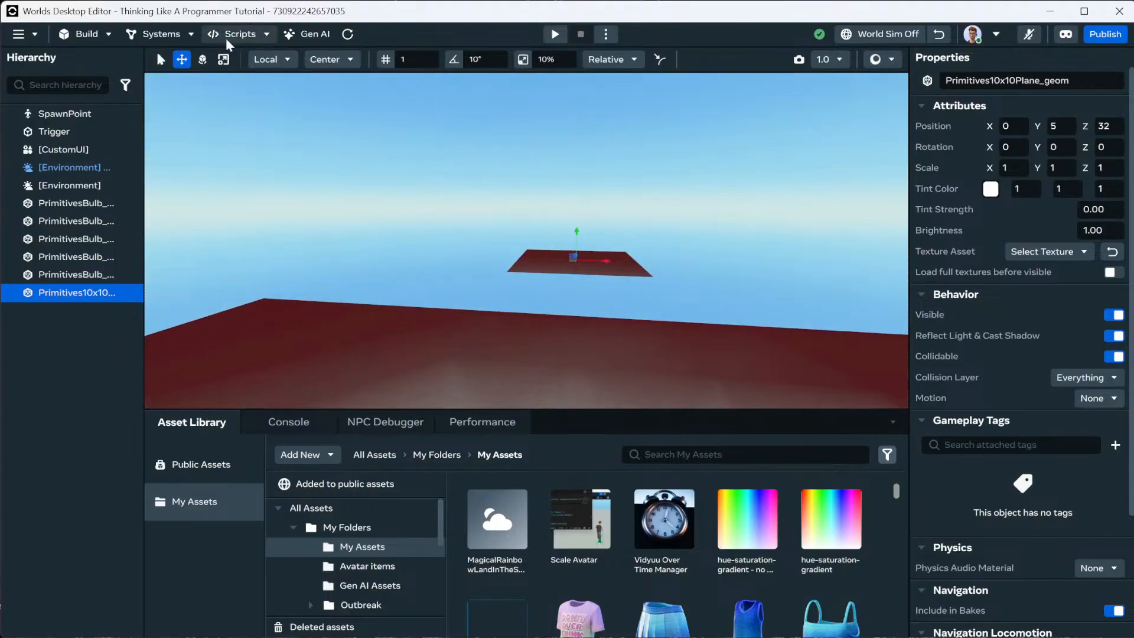
Turn on 90° angle snap and rotate the plane upright to X rotation 270.
{"action": "left_click", "coordinate": [204, 59]}
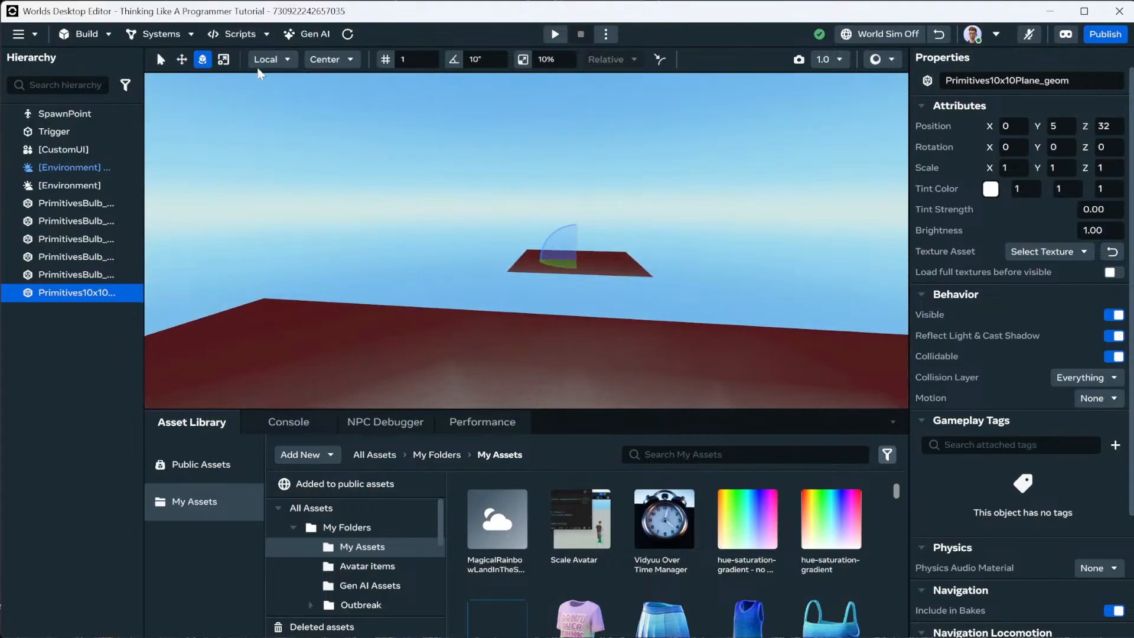
{"action": "left_click", "coordinate": [453, 59]}
{"action": "type", "text": "90"}
{"action": "key", "text": "Return"}
{"action": "key", "text": "a"}
{"action": "right_click_drag", "start_coordinate": [498, 252], "coordinate": [513, 256]}
{"action": "left_click_drag", "start_coordinate": [572, 240], "coordinate": [577, 261]}
{"action": "right_click_drag", "start_coordinate": [566, 295], "coordinate": [491, 269]}
{"action": "key", "text": "w"}
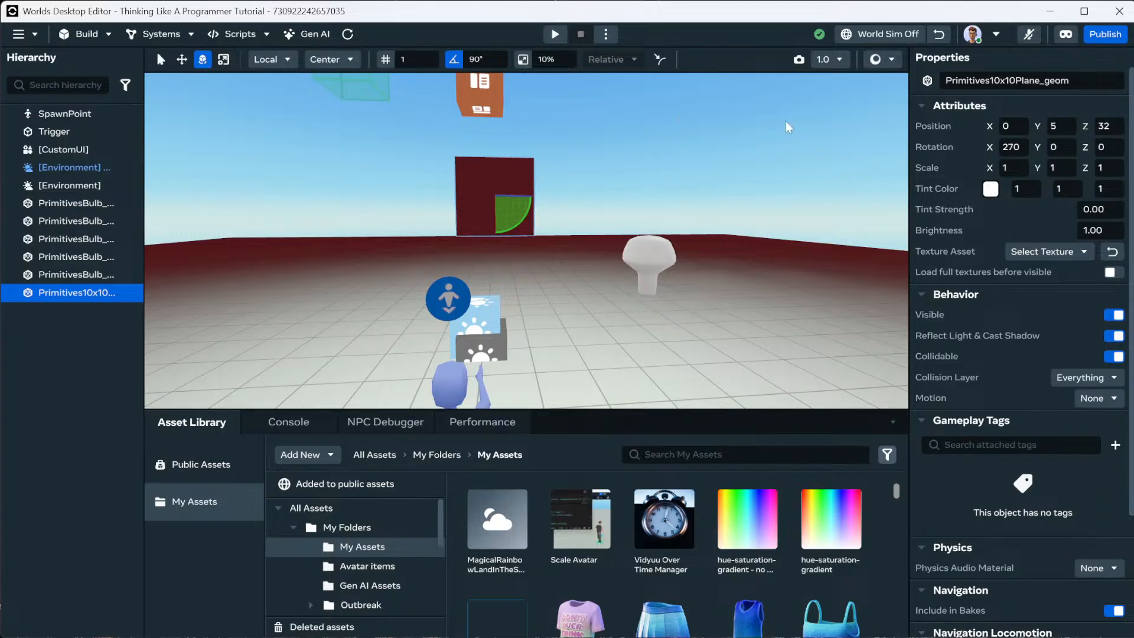
Turn snapping off and stretch the plane wider along X into a wall.
{"action": "left_click", "coordinate": [523, 59]}
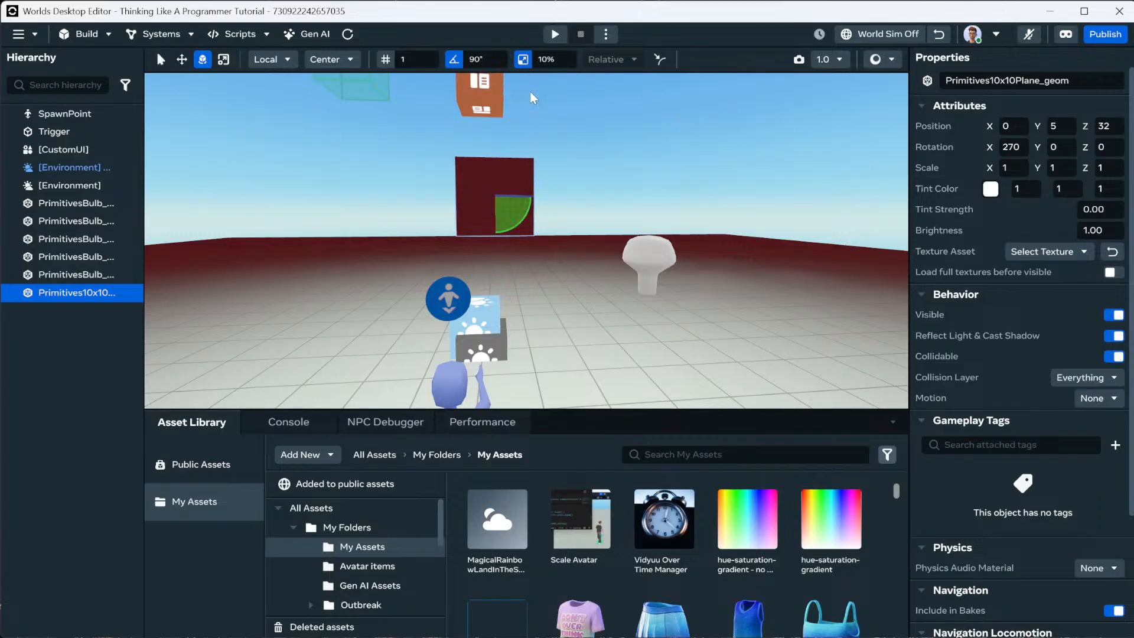
{"action": "left_click", "coordinate": [525, 59]}
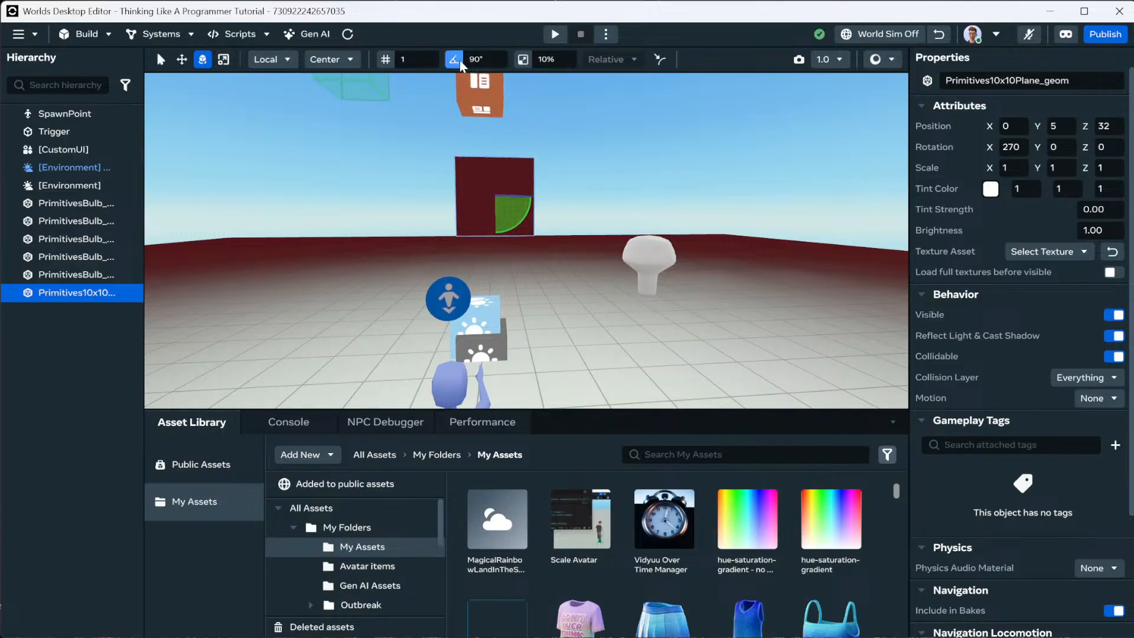
{"action": "left_click", "coordinate": [455, 60]}
{"action": "left_click", "coordinate": [223, 62]}
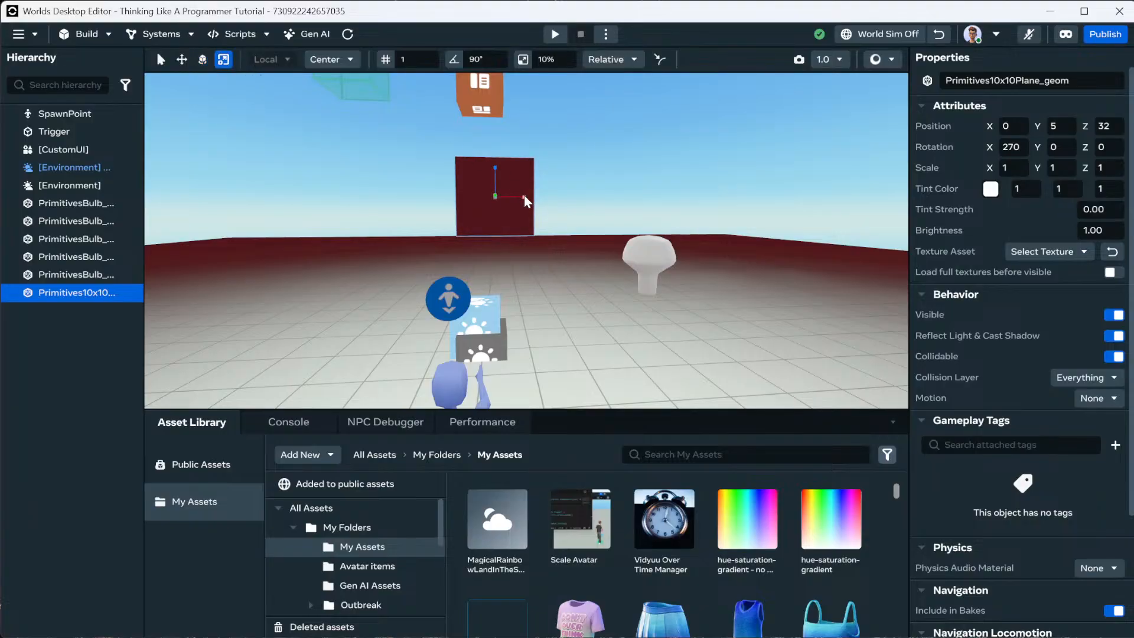
{"action": "left_click_drag", "start_coordinate": [526, 199], "coordinate": [682, 194]}
Reframe the view around the wall and select the red-fog Environment.
{"action": "left_click", "coordinate": [600, 258]}
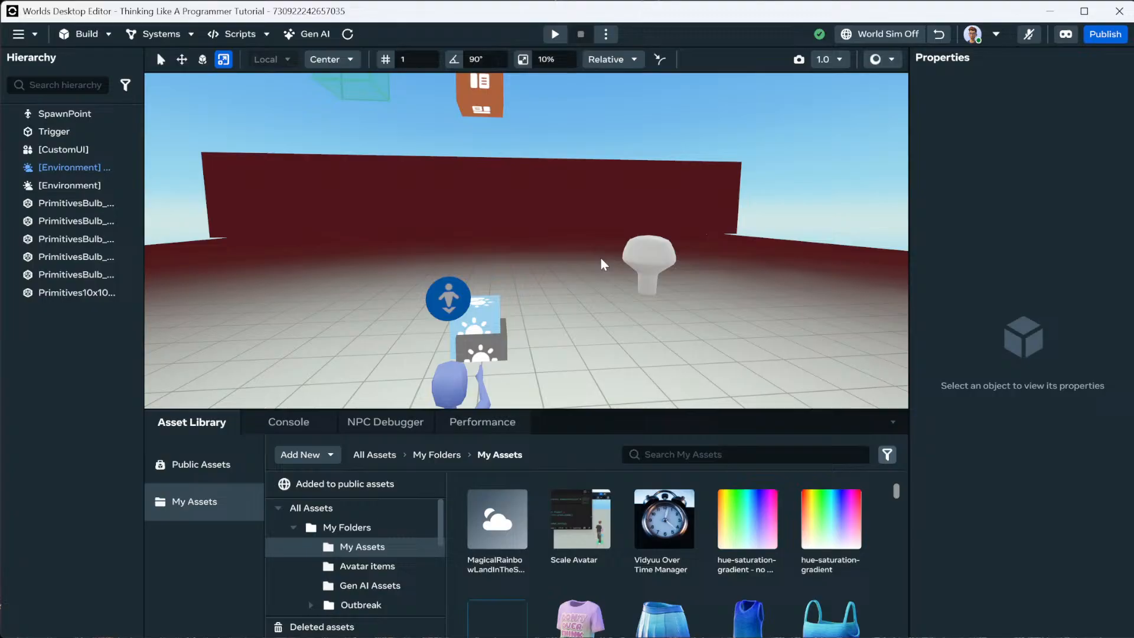
{"action": "key", "text": "a"}
{"action": "mouse_move", "coordinate": [558, 260]}
{"action": "right_mouse_down"}
{"action": "mouse_move", "coordinate": [660, 261]}
{"action": "mouse_move", "coordinate": [537, 240]}
{"action": "mouse_move", "coordinate": [752, 254]}
{"action": "mouse_move", "coordinate": [628, 272]}
{"action": "mouse_move", "coordinate": [567, 248]}
{"action": "right_mouse_up"}
{"action": "key", "text": "s"}
{"action": "key", "text": "w"}
{"action": "key", "text": "w"}
{"action": "left_click", "coordinate": [558, 244]}
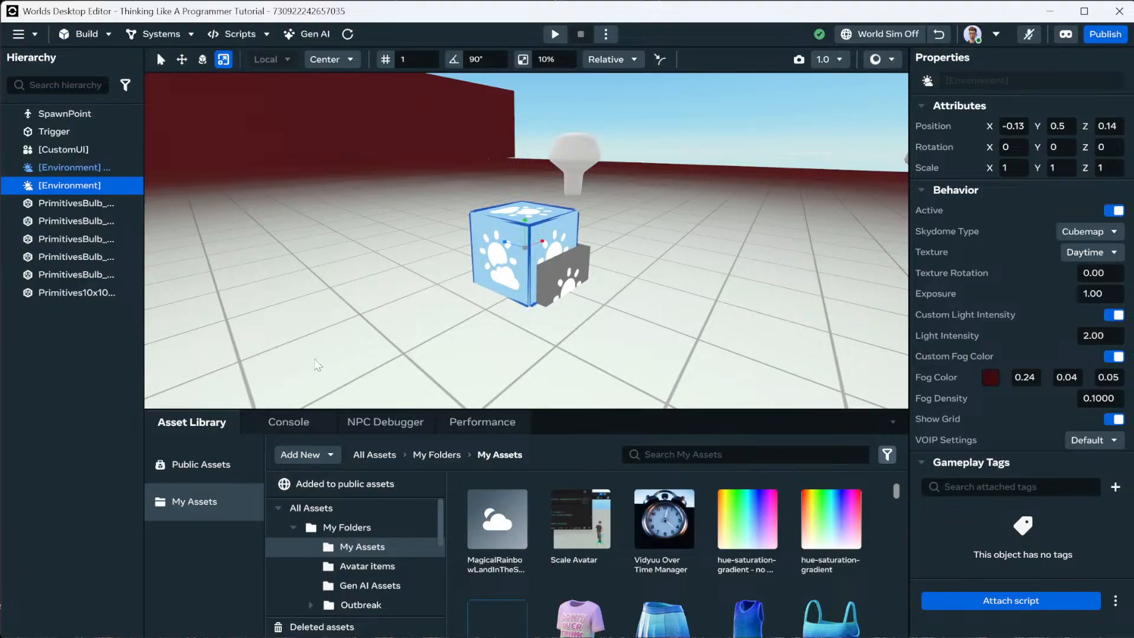
Delete the red-fog Environment, then the test bulbs and wall plane.
{"action": "key", "text": "Delete"}
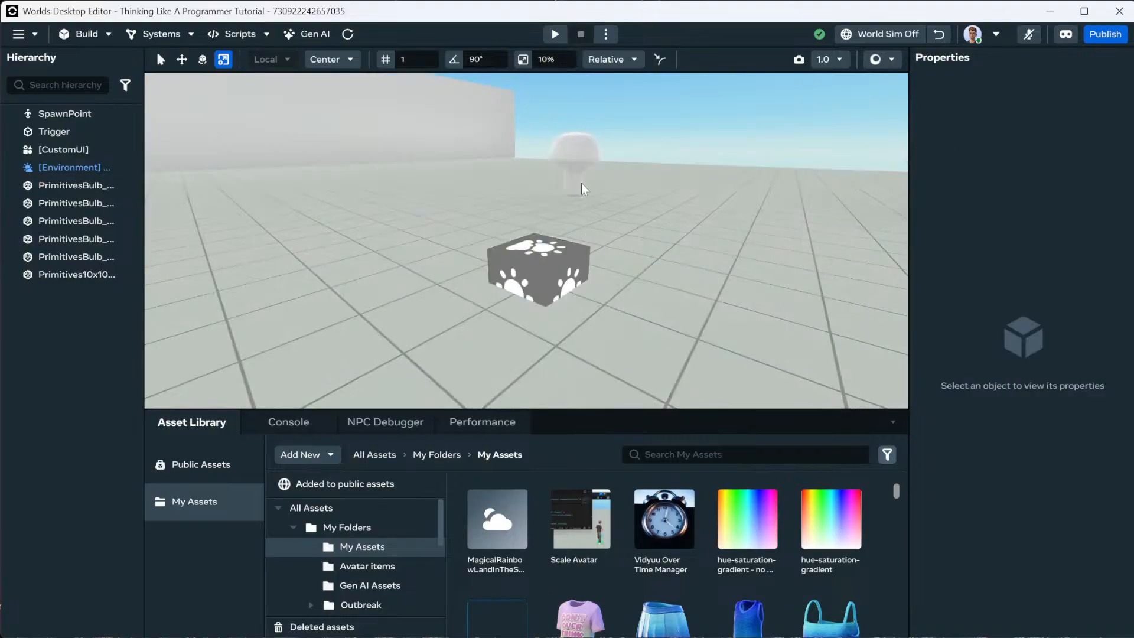
{"action": "left_click", "coordinate": [576, 156]}
{"action": "left_click", "coordinate": [78, 274]}
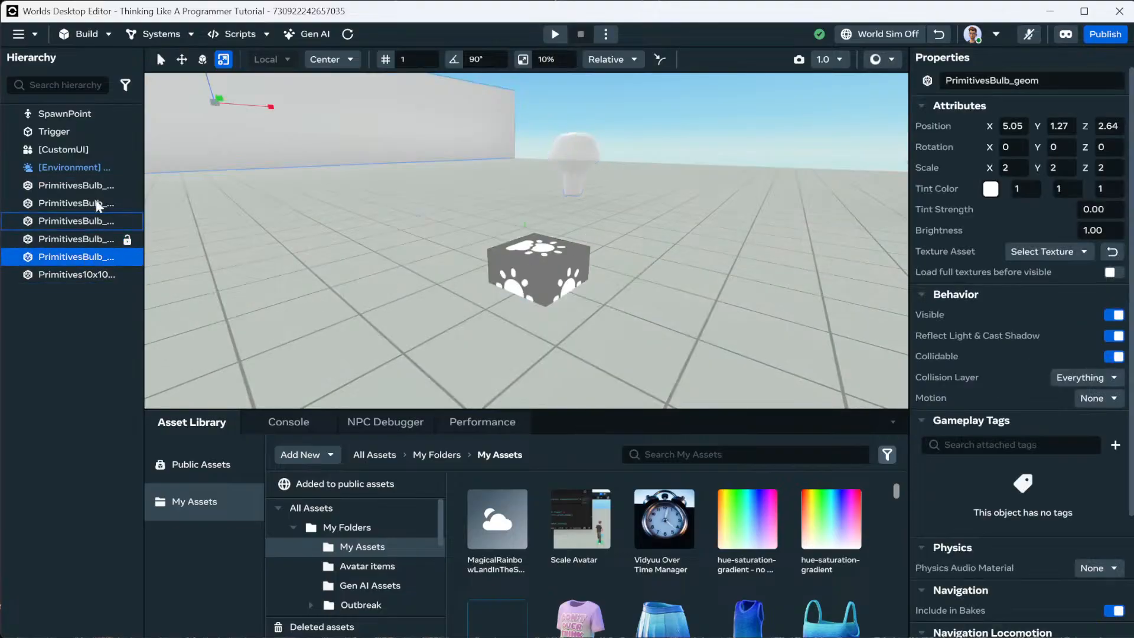
{"action": "left_click", "coordinate": [83, 186], "text": "shift"}
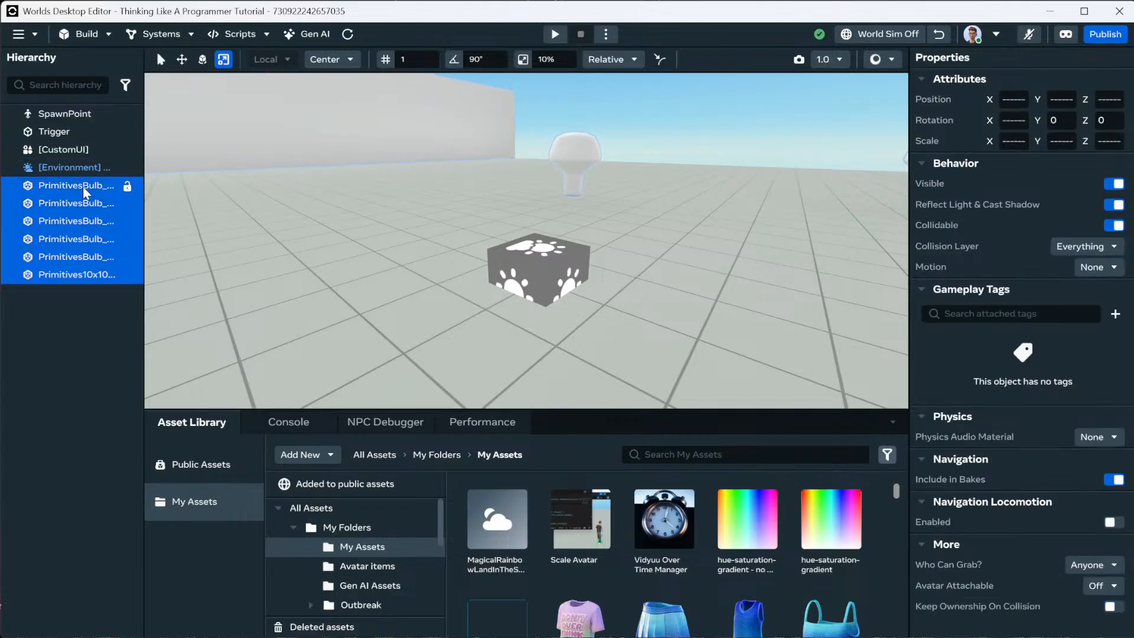
{"action": "key", "text": "Delete"}
Set the Magical Rainbow Environment Active and clear the selection.
{"action": "left_click", "coordinate": [525, 254]}
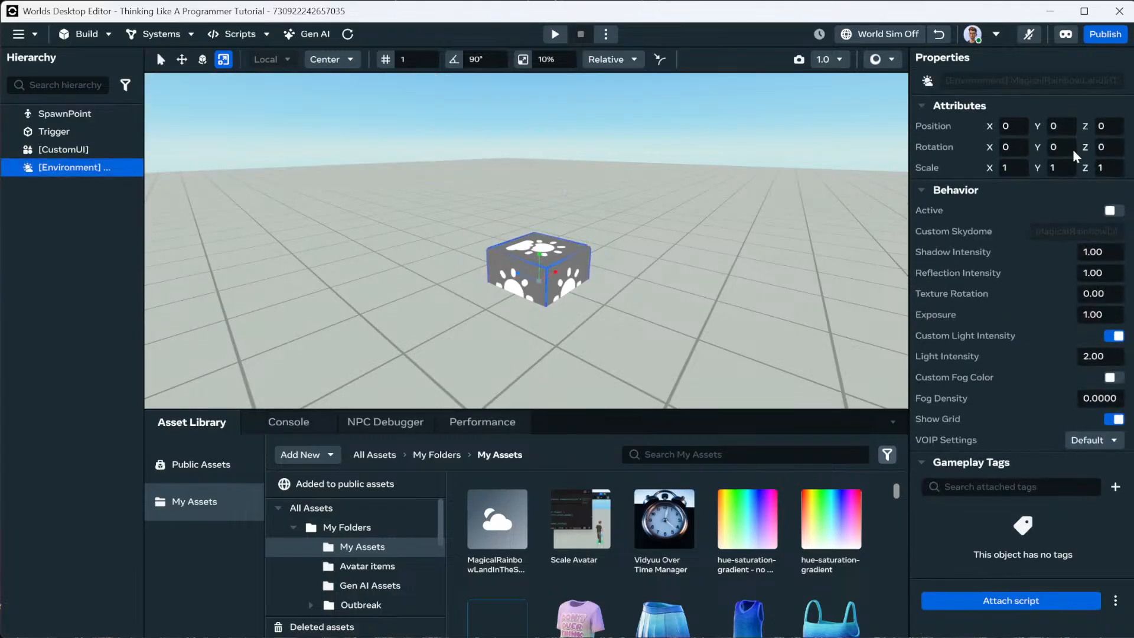
{"action": "left_click", "coordinate": [1111, 211]}
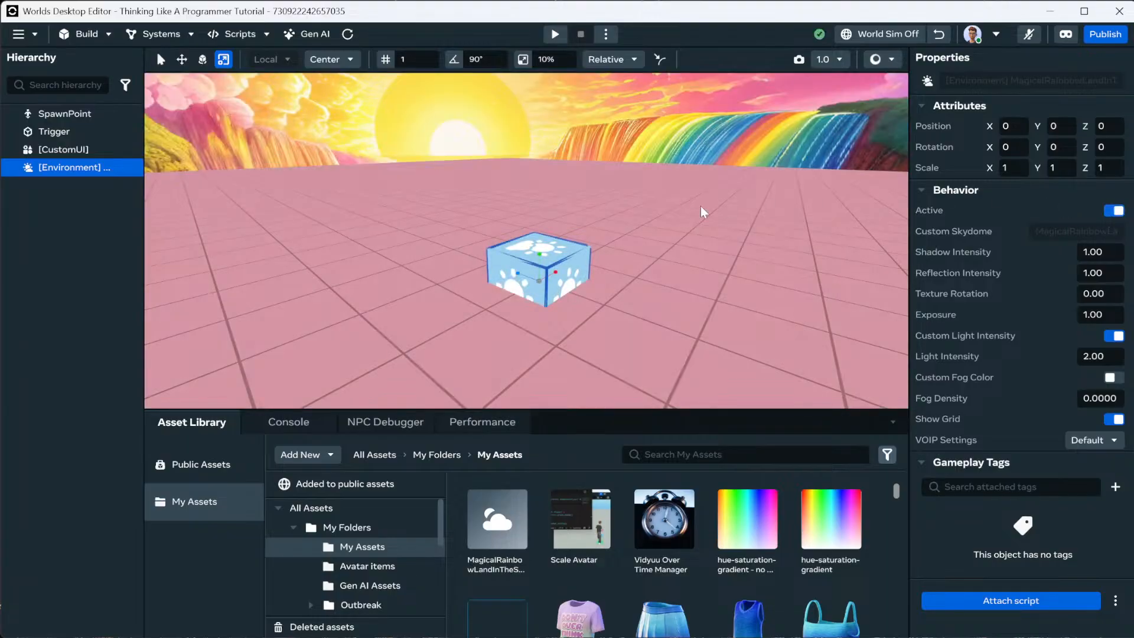
{"action": "mouse_move", "coordinate": [677, 199]}
{"action": "right_mouse_down"}
{"action": "mouse_move", "coordinate": [658, 173]}
{"action": "mouse_move", "coordinate": [668, 197]}
{"action": "right_mouse_up"}
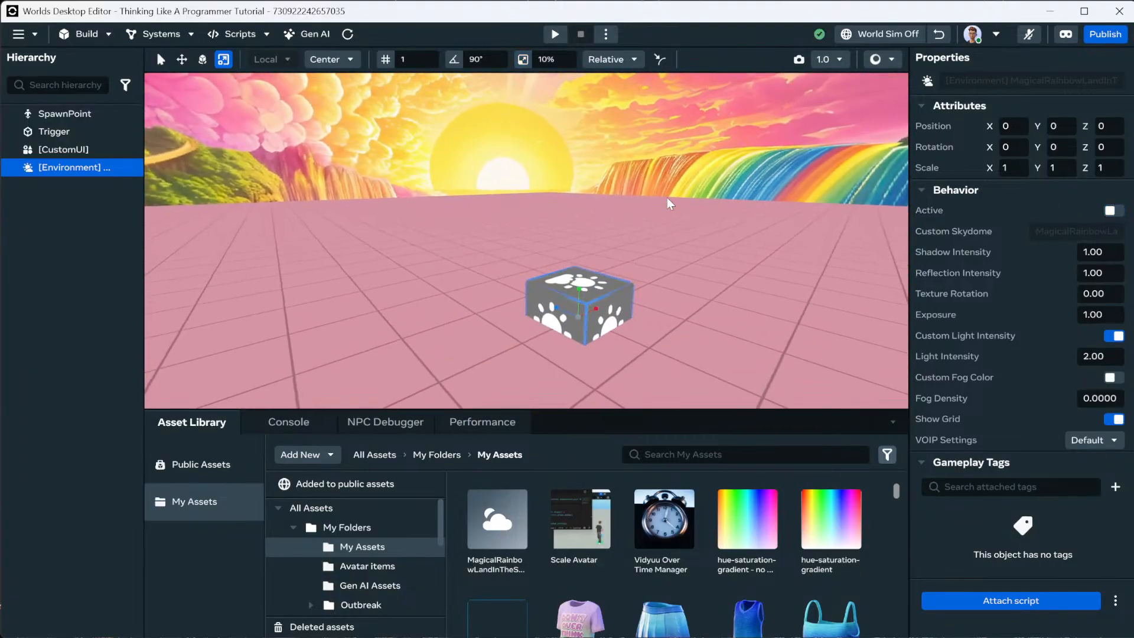
{"action": "left_click", "coordinate": [1111, 210]}
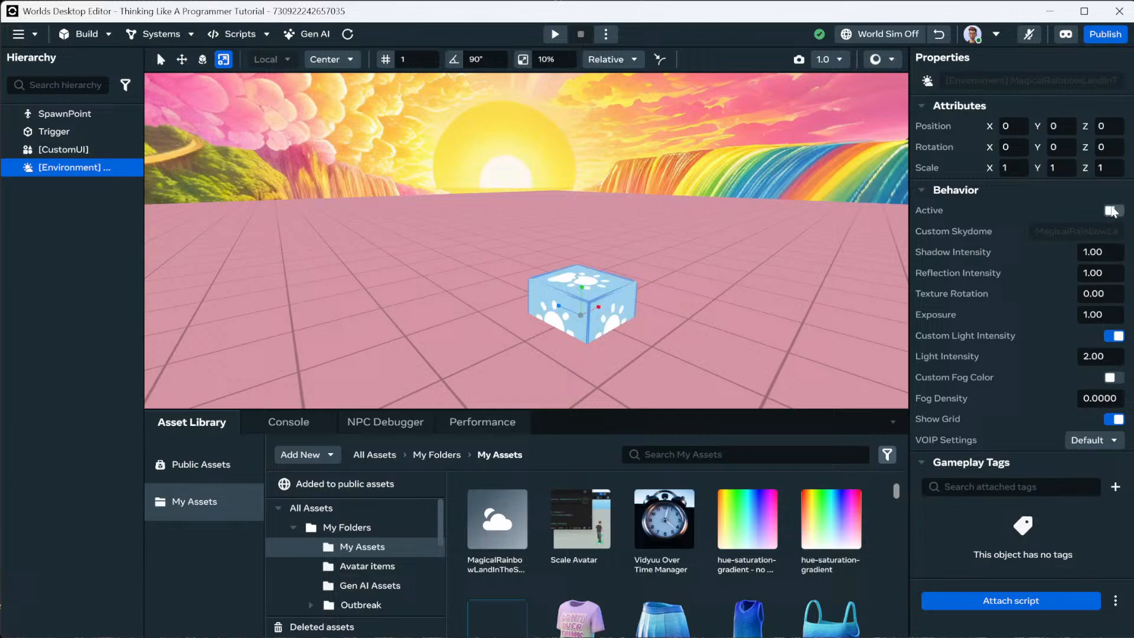
{"action": "left_click", "coordinate": [699, 279]}
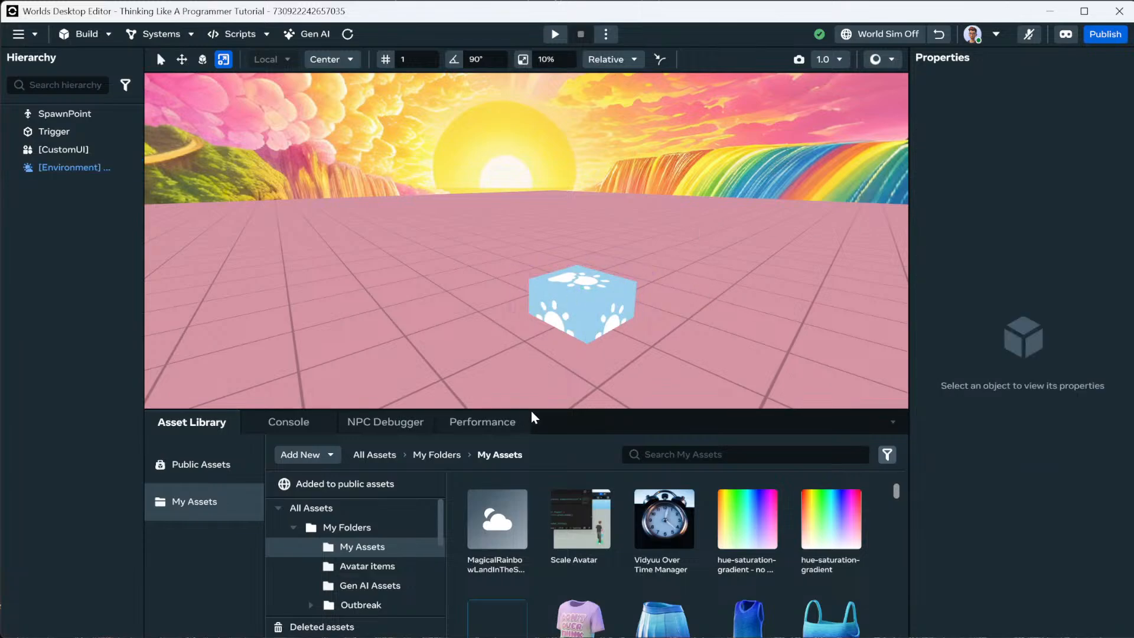
{"action": "left_click", "coordinate": [103, 30]}
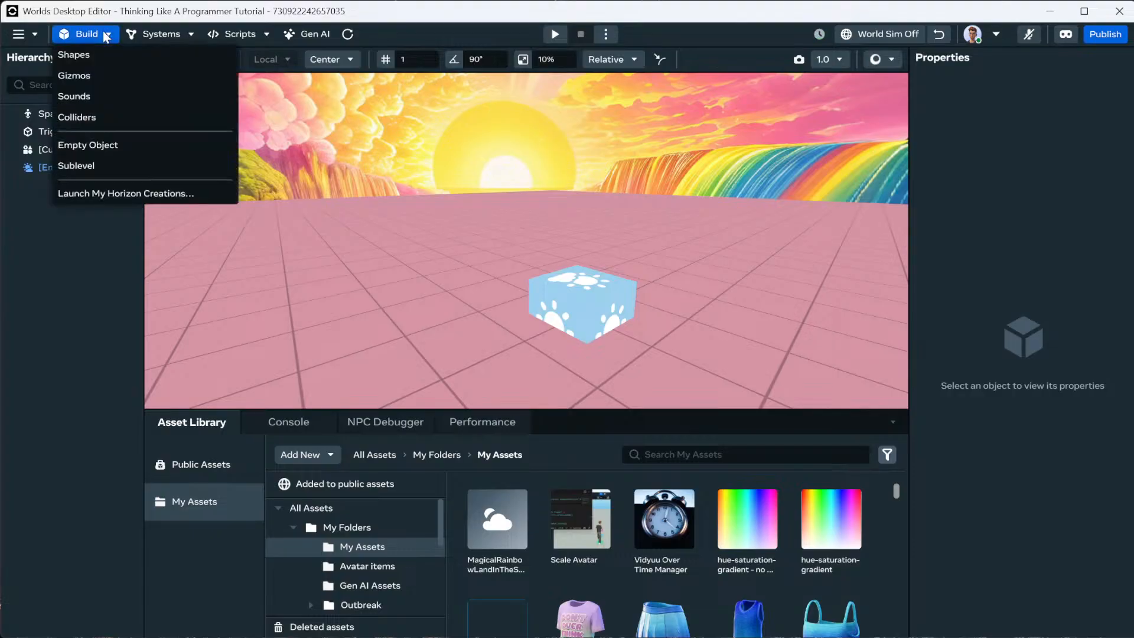
Move the view around the scene until the trigger box and custom UI cube are in sight.
{"action": "left_click", "coordinate": [112, 77]}
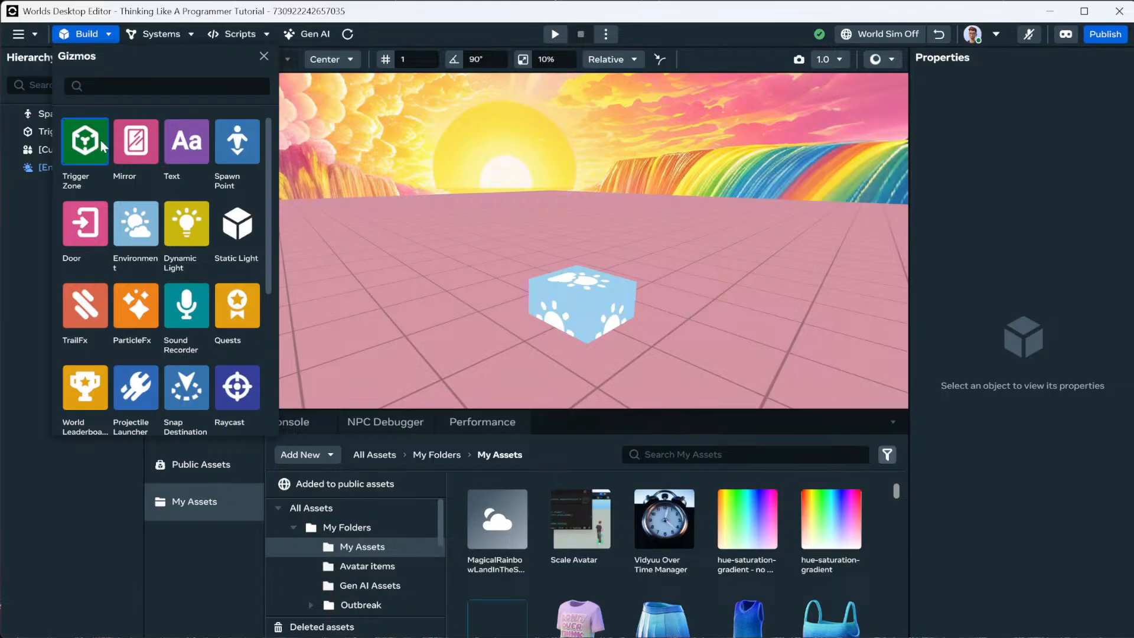
{"action": "key", "text": "a"}
{"action": "mouse_move", "coordinate": [446, 215]}
{"action": "right_mouse_down"}
{"action": "mouse_move", "coordinate": [454, 201]}
{"action": "mouse_move", "coordinate": [444, 210]}
{"action": "mouse_move", "coordinate": [456, 210]}
{"action": "right_mouse_up"}
{"action": "key", "text": "s"}
{"action": "key", "text": "e"}
{"action": "key", "text": "w"}
{"action": "key", "text": "e"}
{"action": "left_click", "coordinate": [536, 263]}
Delete the Trigger and the CustomUI object, leaving the Build > Gizmos catalogue open.
{"action": "left_click", "coordinate": [538, 269]}
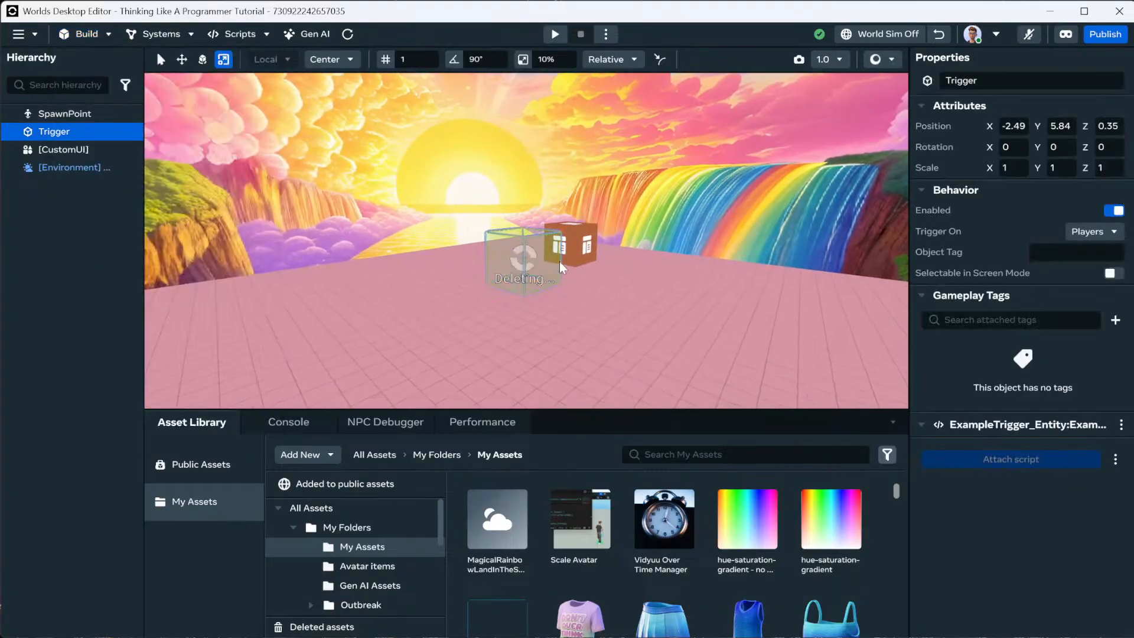
{"action": "key", "text": "Delete"}
{"action": "left_click", "coordinate": [584, 243]}
{"action": "key", "text": "Delete"}
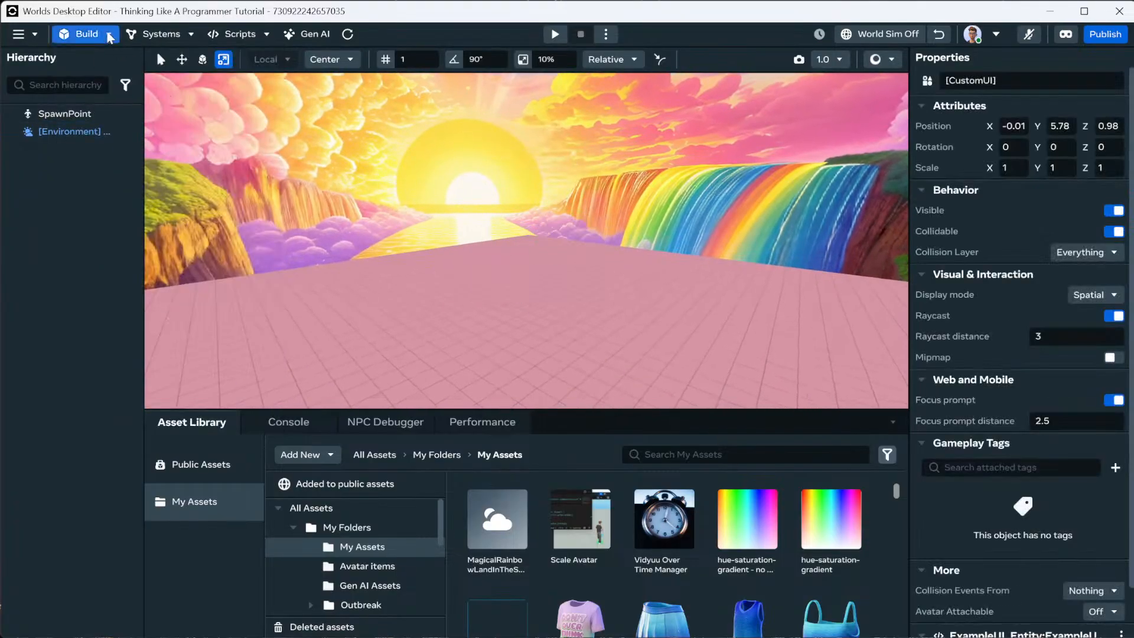
{"action": "left_click", "coordinate": [86, 34]}
{"action": "left_click", "coordinate": [98, 76]}
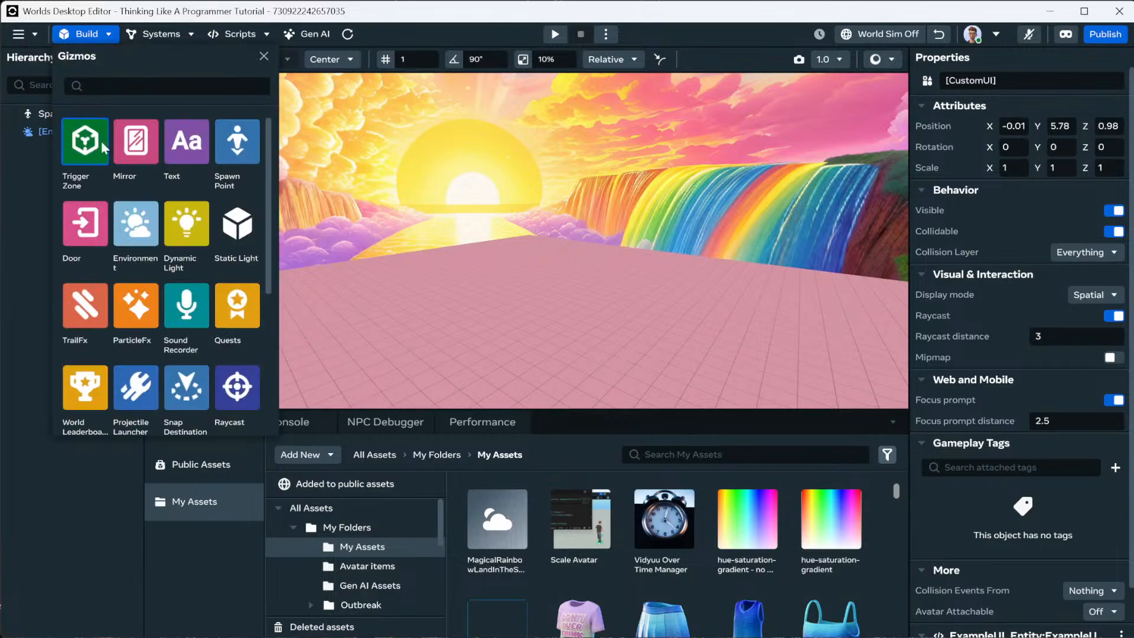
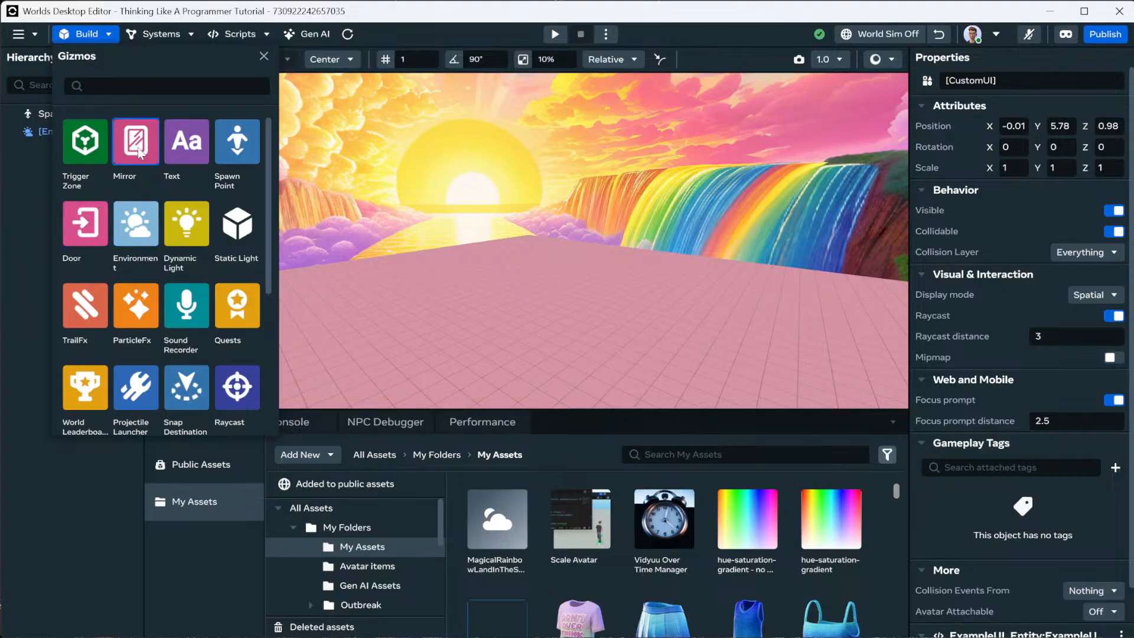
Place a Mirror photo booth in the world and lower it onto the floor.
{"action": "left_click_drag", "start_coordinate": [138, 152], "coordinate": [530, 360]}
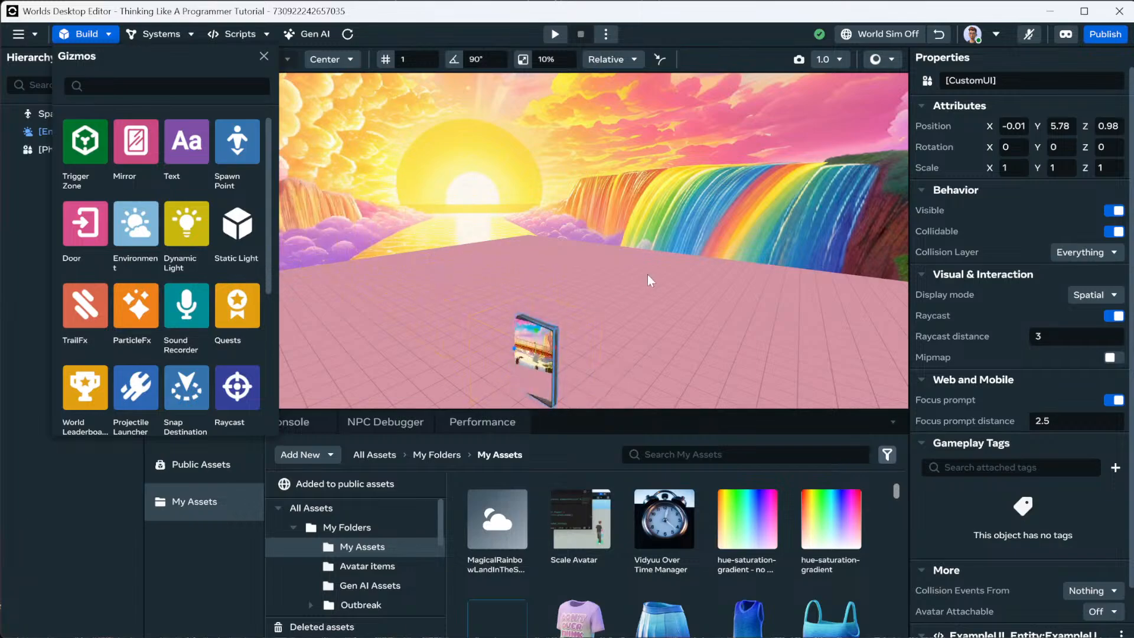
{"action": "right_click_drag", "start_coordinate": [647, 274], "coordinate": [709, 301]}
{"action": "left_click", "coordinate": [980, 175]}
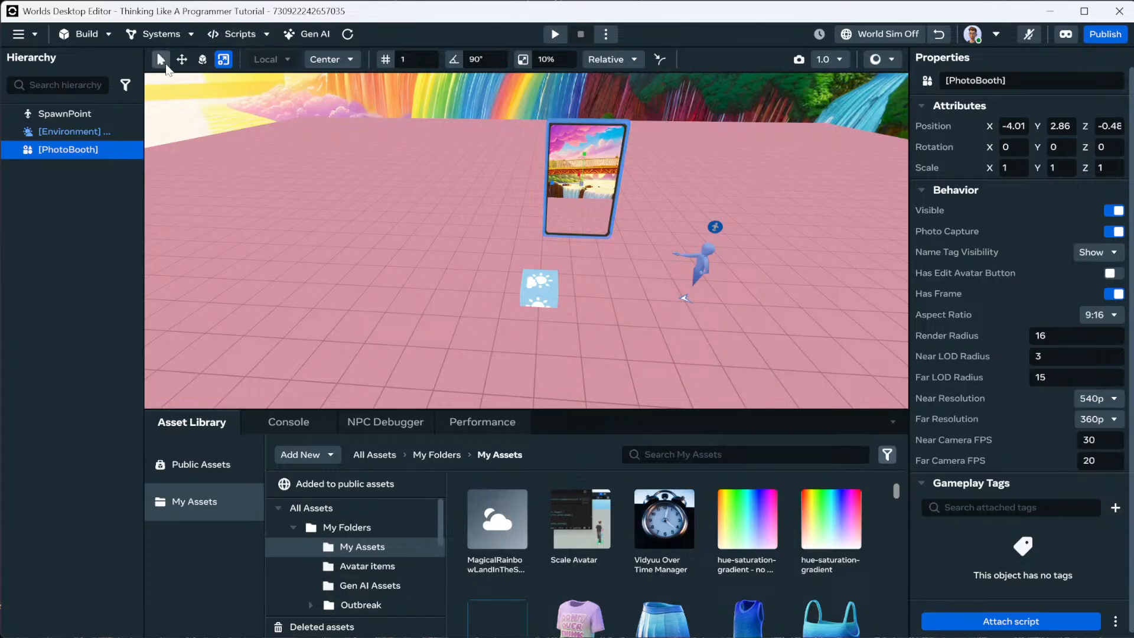
{"action": "left_click", "coordinate": [182, 59]}
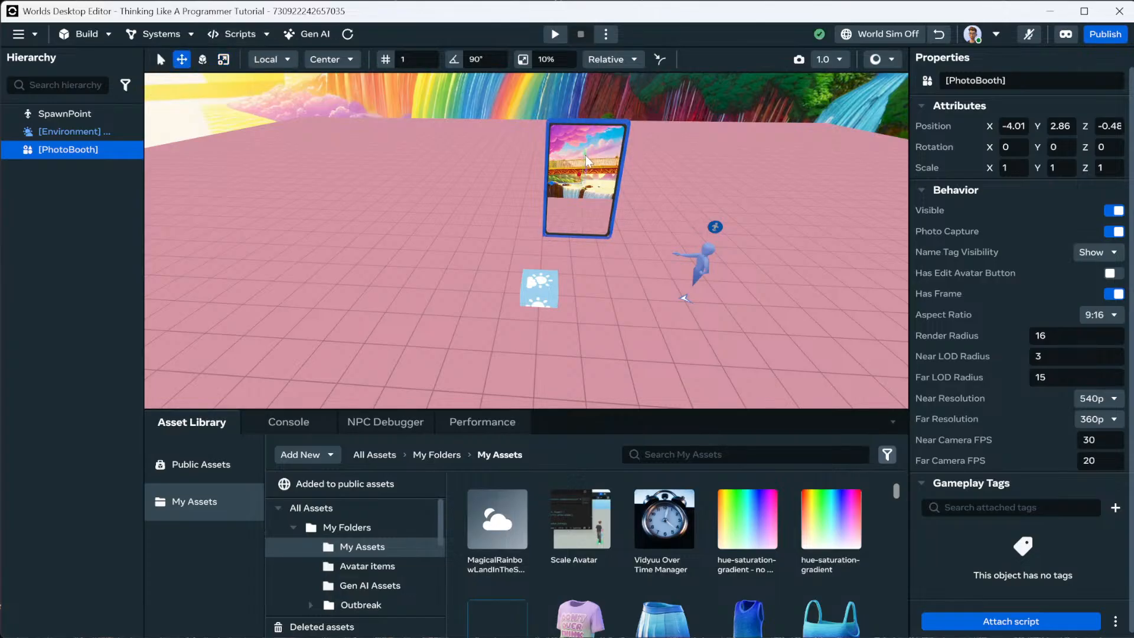
{"action": "left_click_drag", "start_coordinate": [586, 154], "coordinate": [575, 252]}
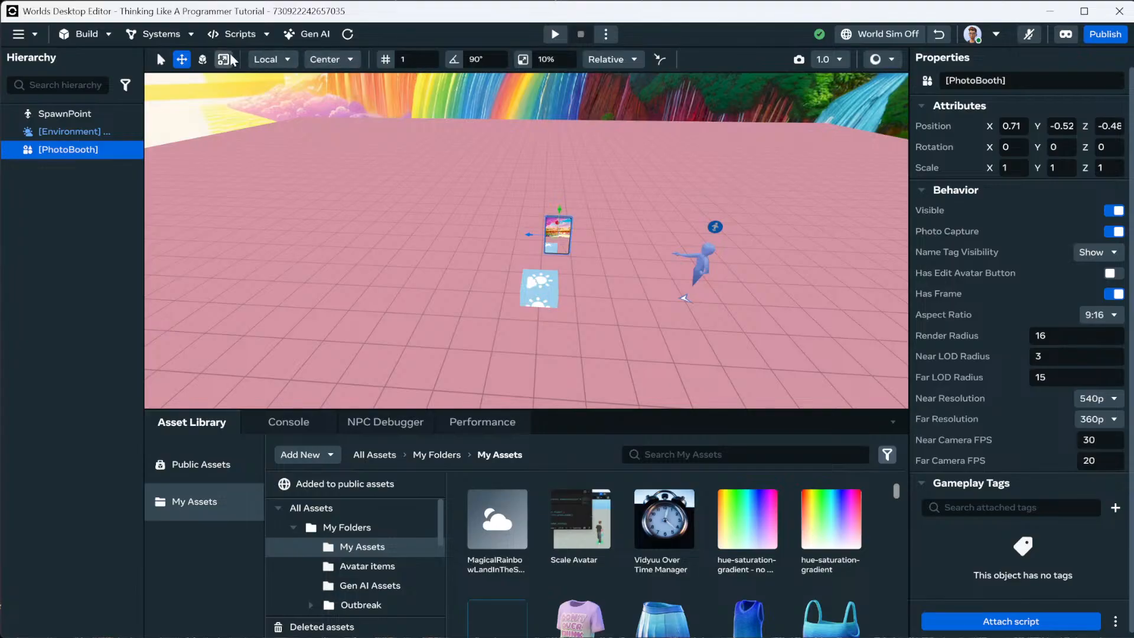
Rotate the photo booth, deselect it, and start the Play preview.
{"action": "left_click", "coordinate": [203, 59]}
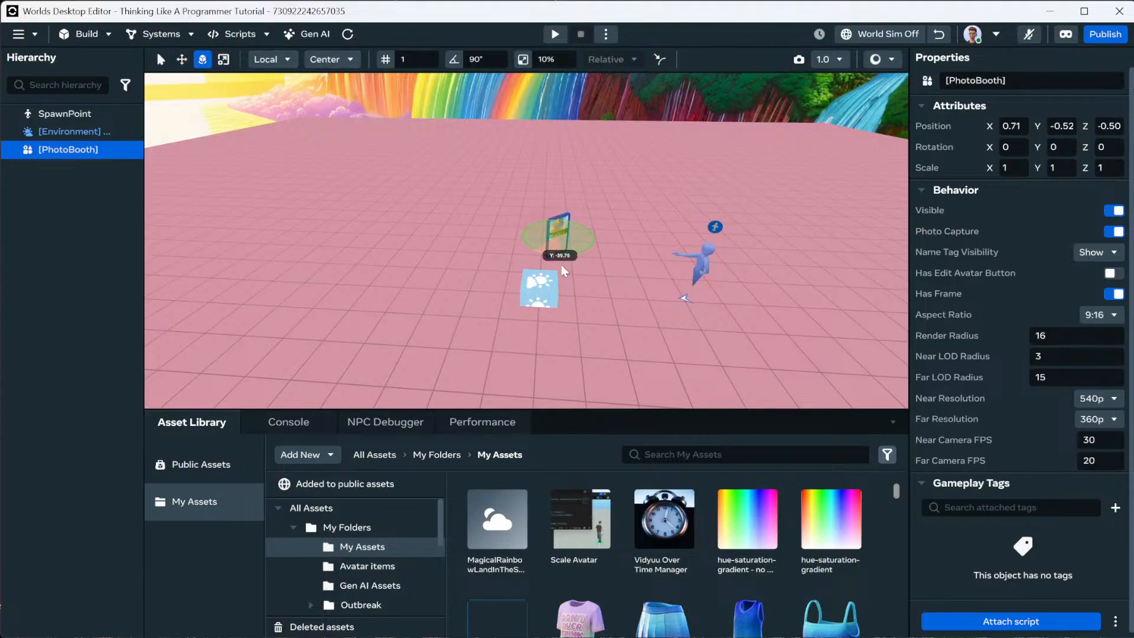
{"action": "left_click", "coordinate": [518, 245]}
{"action": "left_click", "coordinate": [555, 33]}
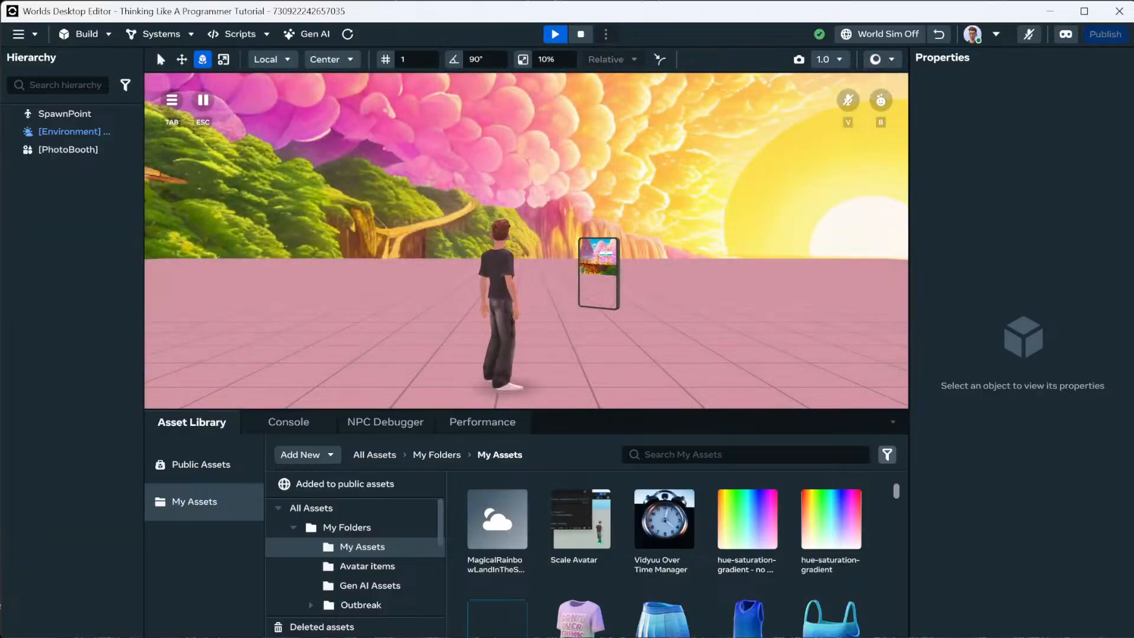
Walk to the photo booth, use and leave its camera view, then exit Play mode.
{"action": "key", "text": "w"}
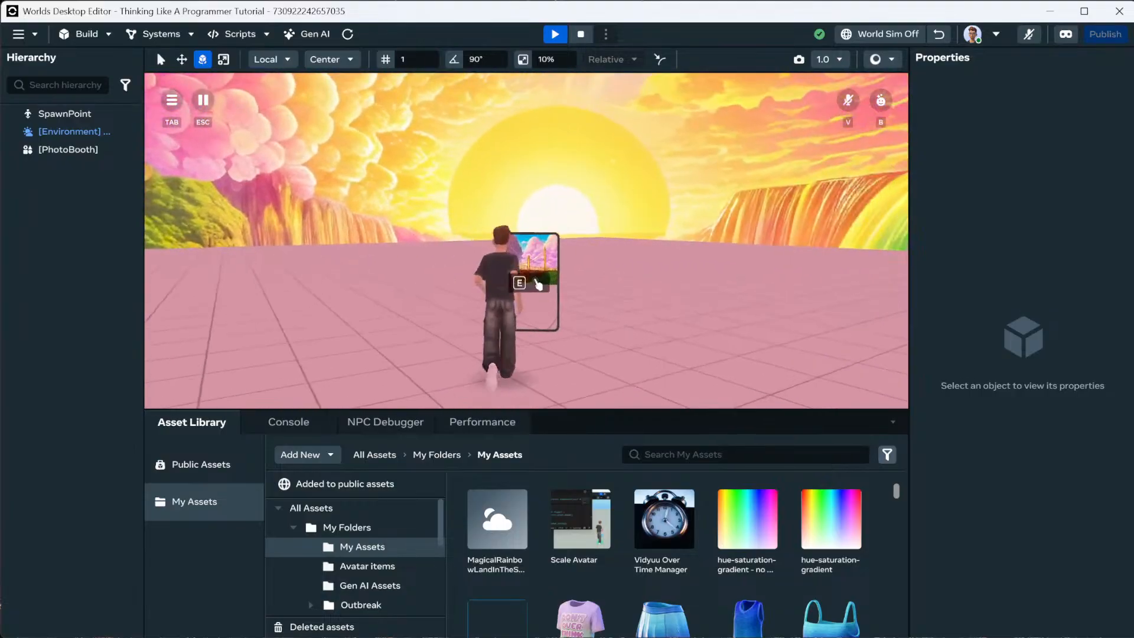
{"action": "left_click", "coordinate": [534, 281]}
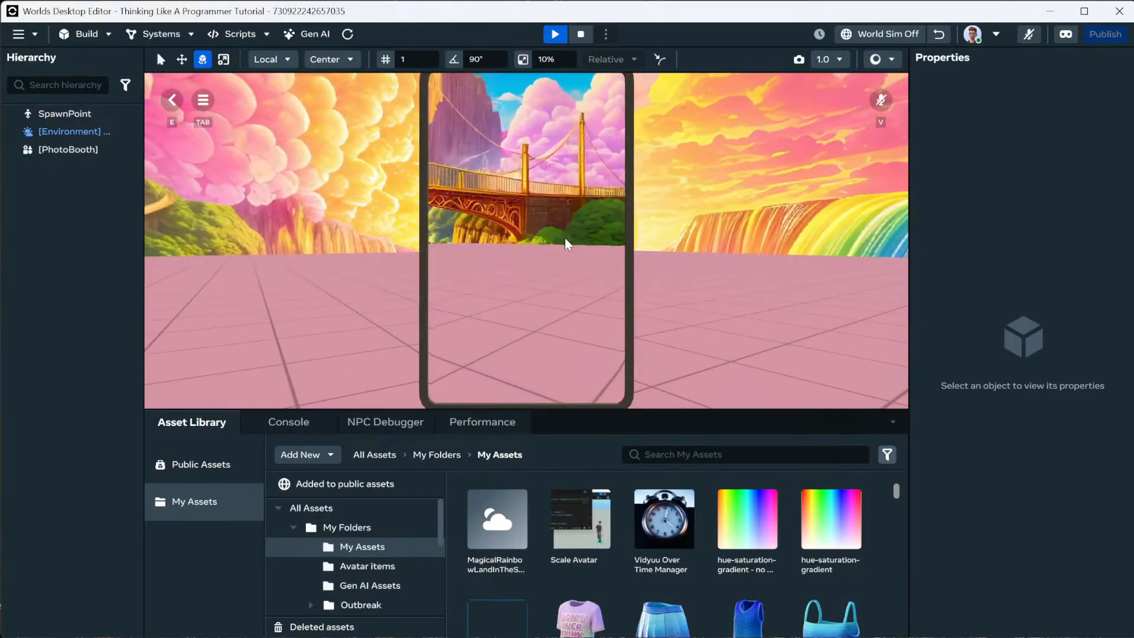
{"action": "key", "text": "e"}
{"action": "key", "text": "Escape"}
{"action": "scroll", "coordinate": [571, 301], "scroll_direction": "down", "scroll_amount": 2}
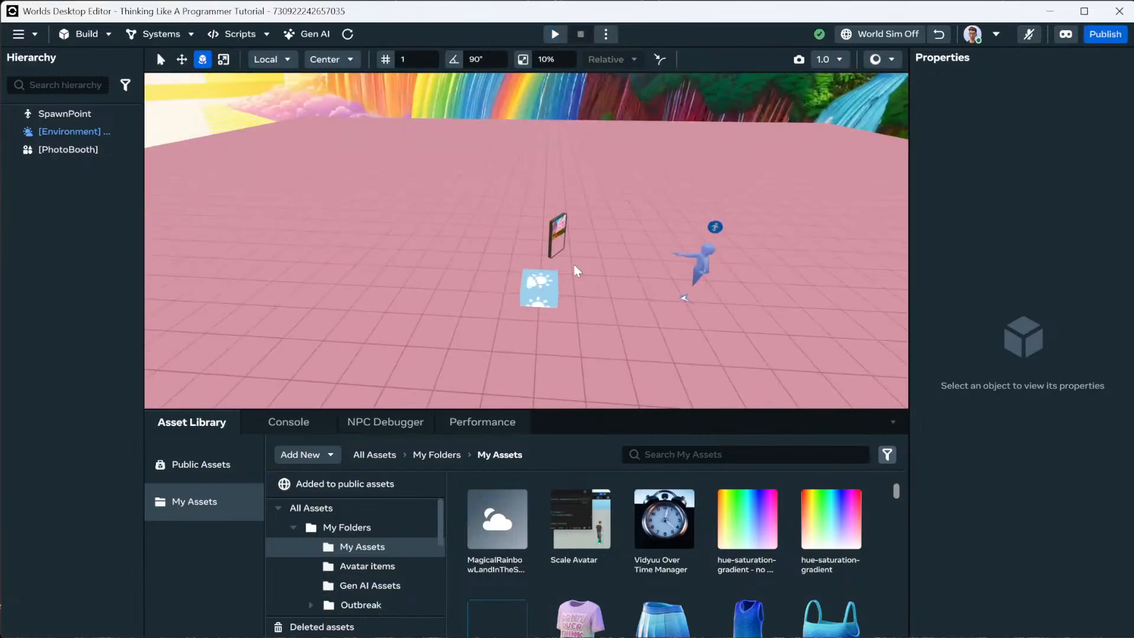
Turn on the photo booth's Edit Avatar button and set its aspect ratio to 16:9.
{"action": "left_click", "coordinate": [565, 229]}
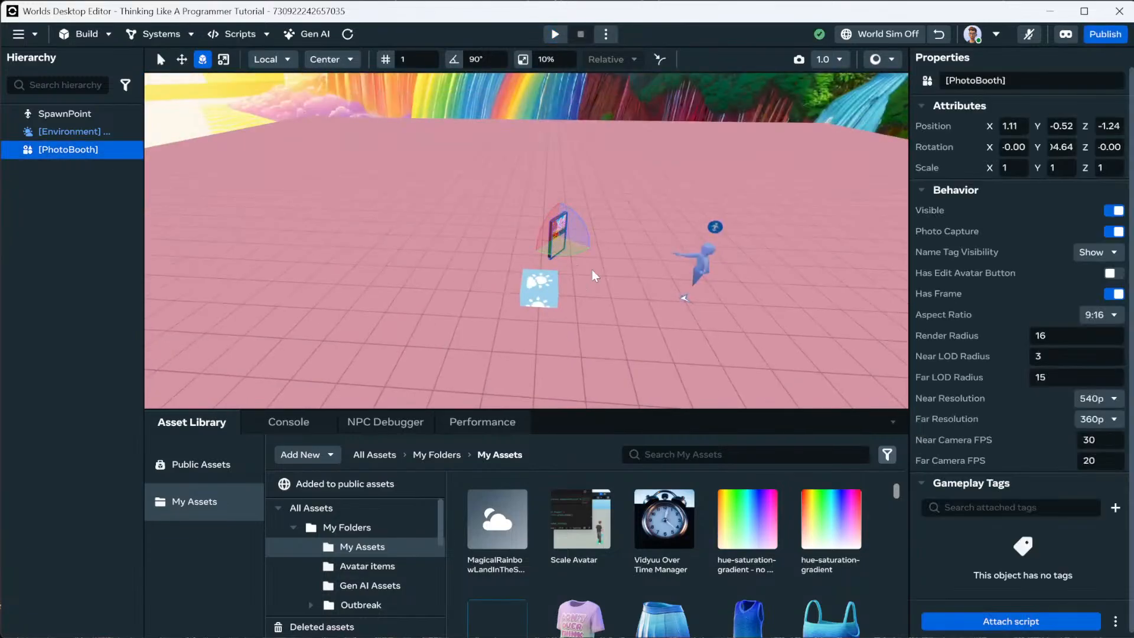
{"action": "left_click", "coordinate": [1114, 274]}
{"action": "left_click", "coordinate": [1107, 315]}
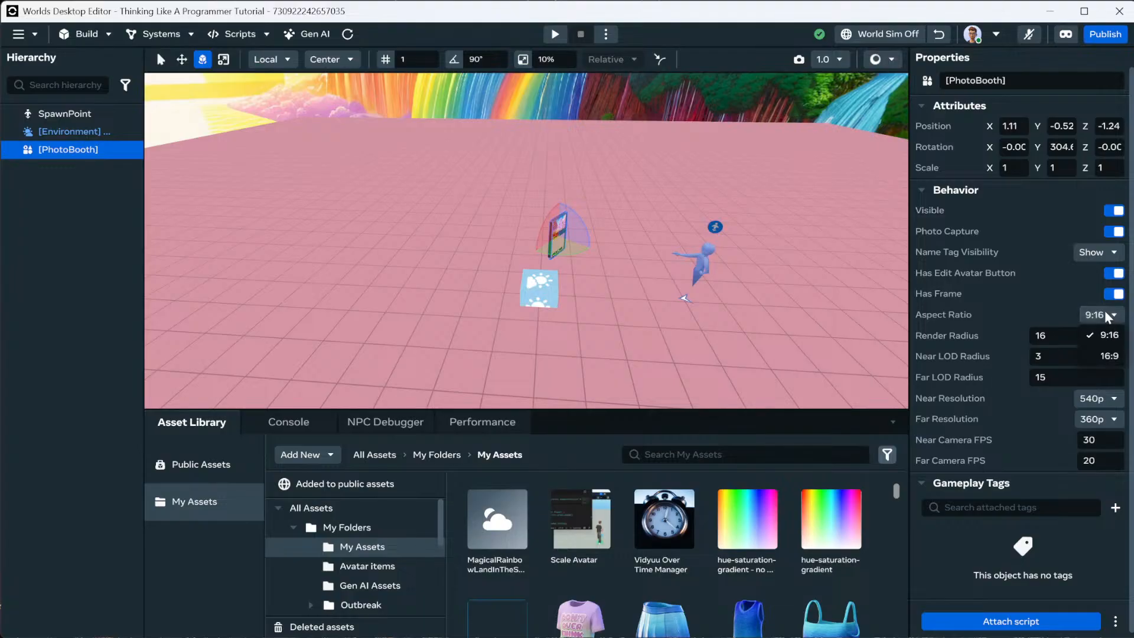
{"action": "left_click", "coordinate": [1109, 356]}
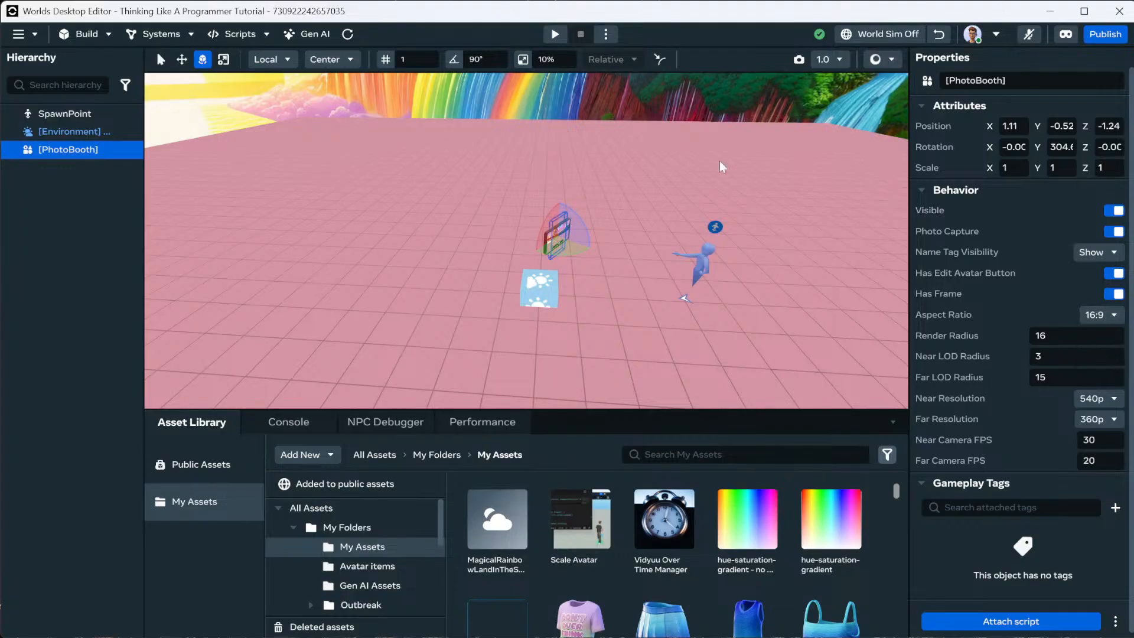
Preview the world again, stepping into and out of the booth's camera view.
{"action": "left_click", "coordinate": [555, 34]}
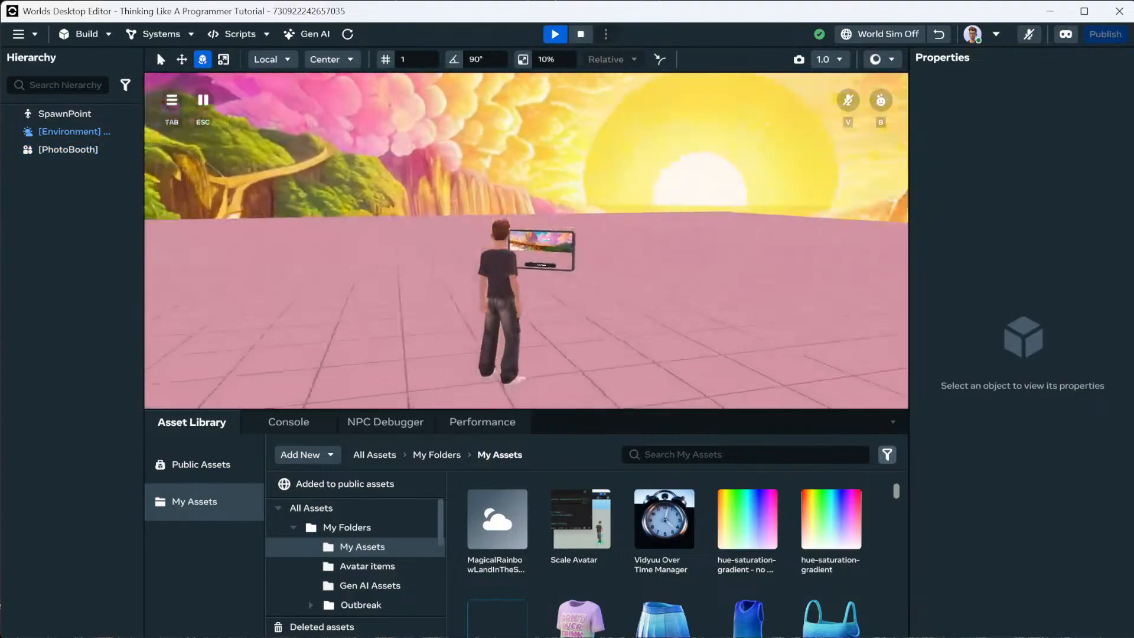
{"action": "key", "text": "w"}
{"action": "key", "text": "s"}
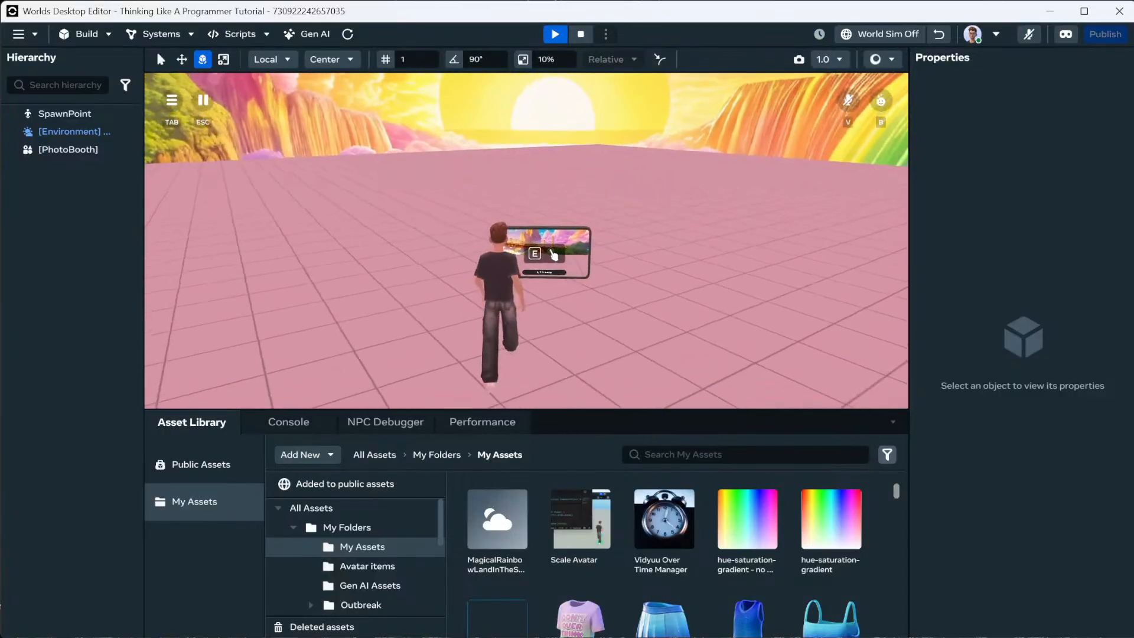
{"action": "key", "text": "w"}
{"action": "key", "text": "e"}
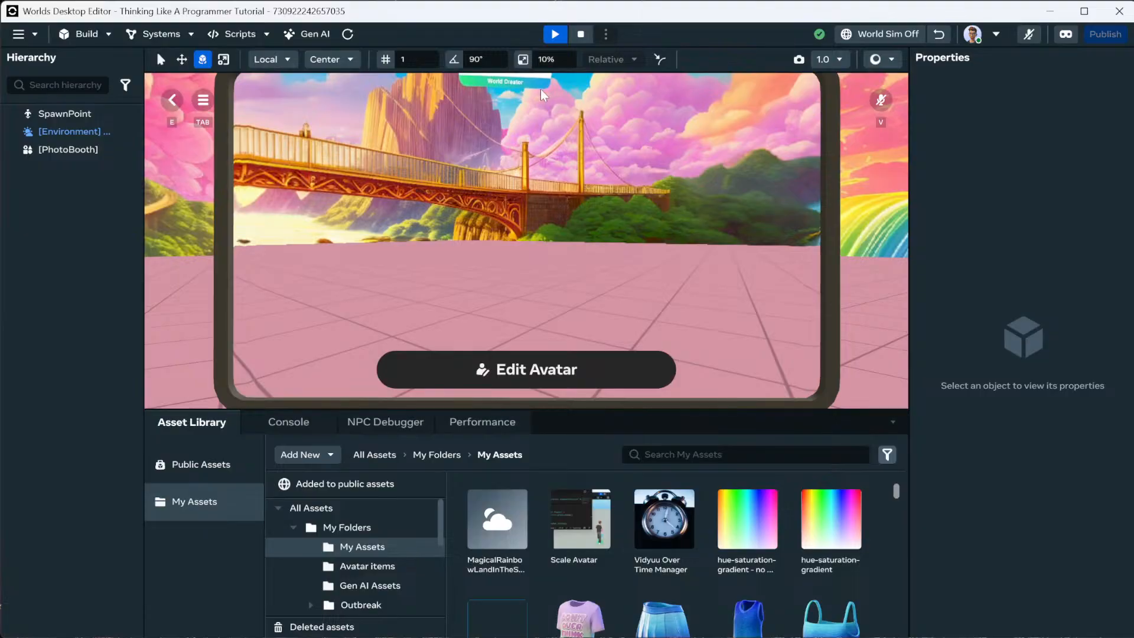
{"action": "key", "text": "e"}
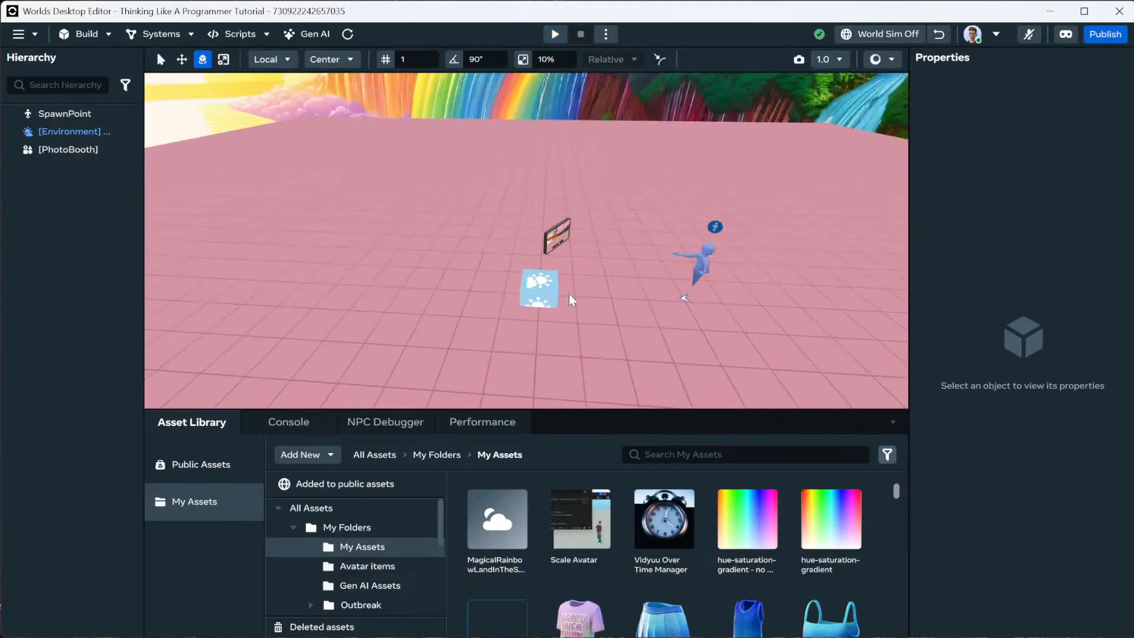
Stop the preview and select the photo booth.
{"action": "key", "text": "w"}
{"action": "right_click_drag", "start_coordinate": [568, 292], "coordinate": [516, 261]}
{"action": "scroll", "coordinate": [523, 260], "scroll_direction": "down", "scroll_amount": 5}
{"action": "left_click", "coordinate": [531, 260]}
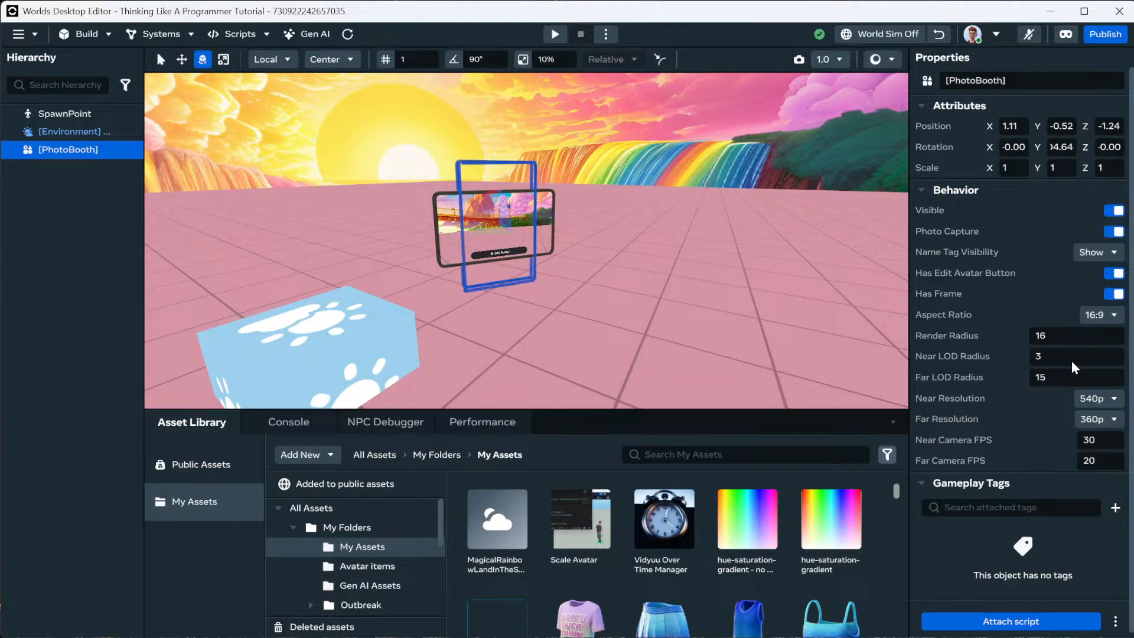
Check the resolution dropdowns, keeping far at 360p and near at 540p, then deselect.
{"action": "left_click", "coordinate": [1094, 421]}
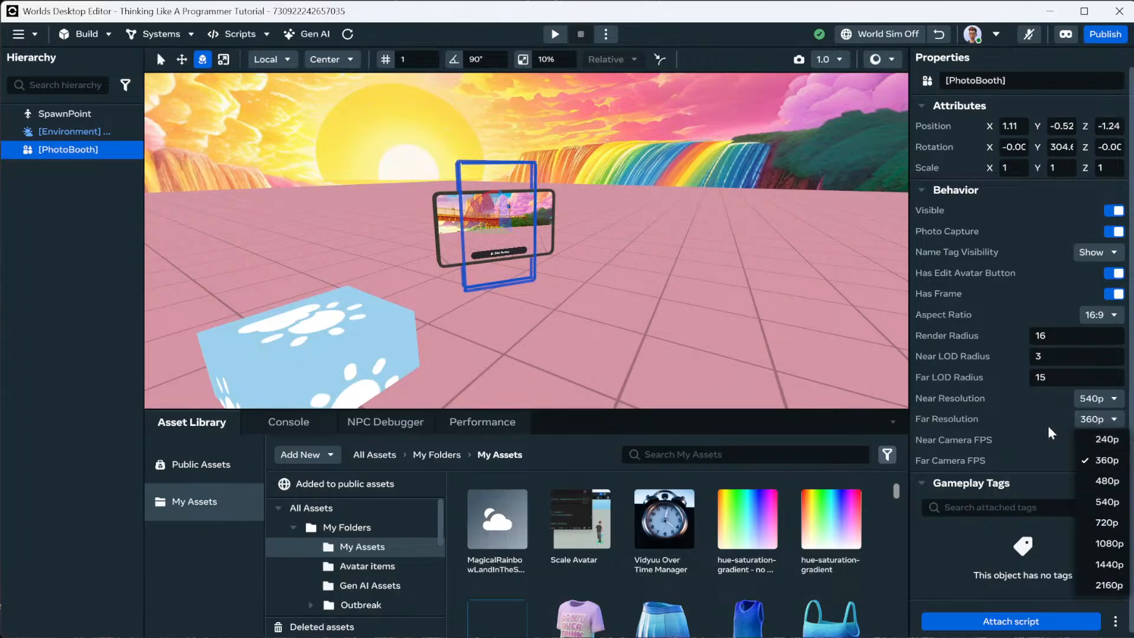
{"action": "left_click", "coordinate": [1098, 426]}
{"action": "left_click", "coordinate": [1099, 421]}
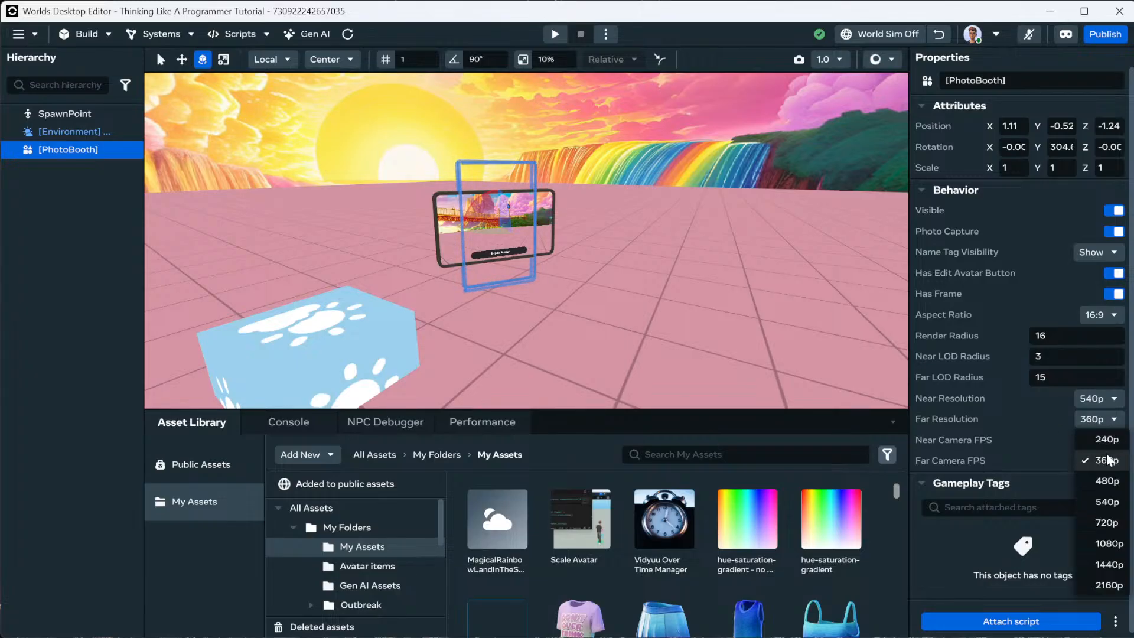
{"action": "left_click", "coordinate": [1054, 422]}
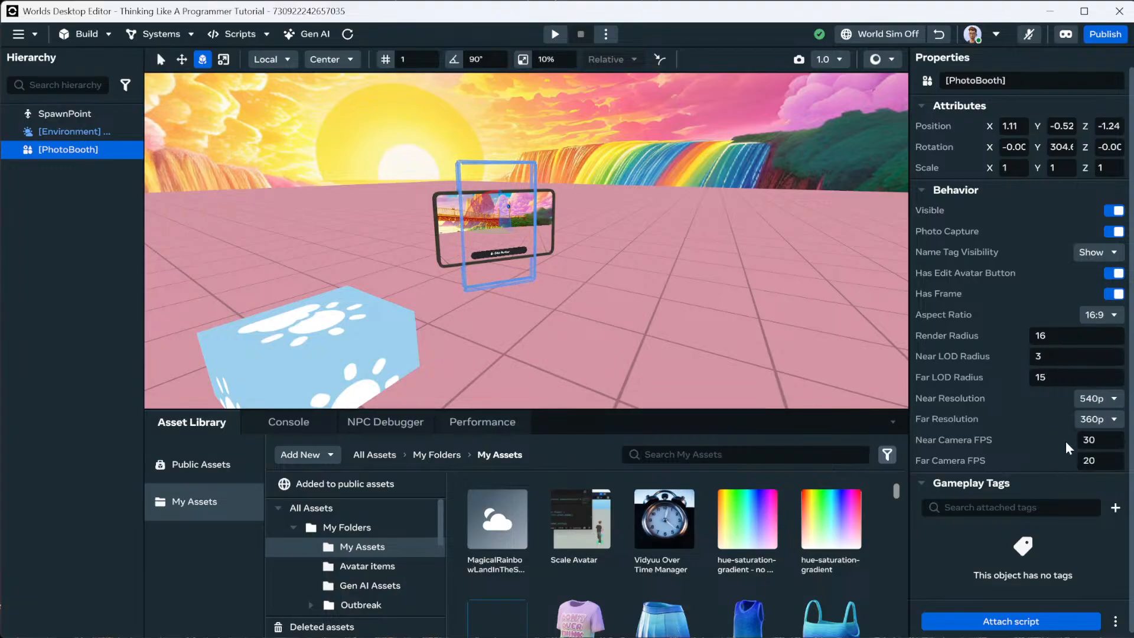
{"action": "left_click", "coordinate": [1100, 404]}
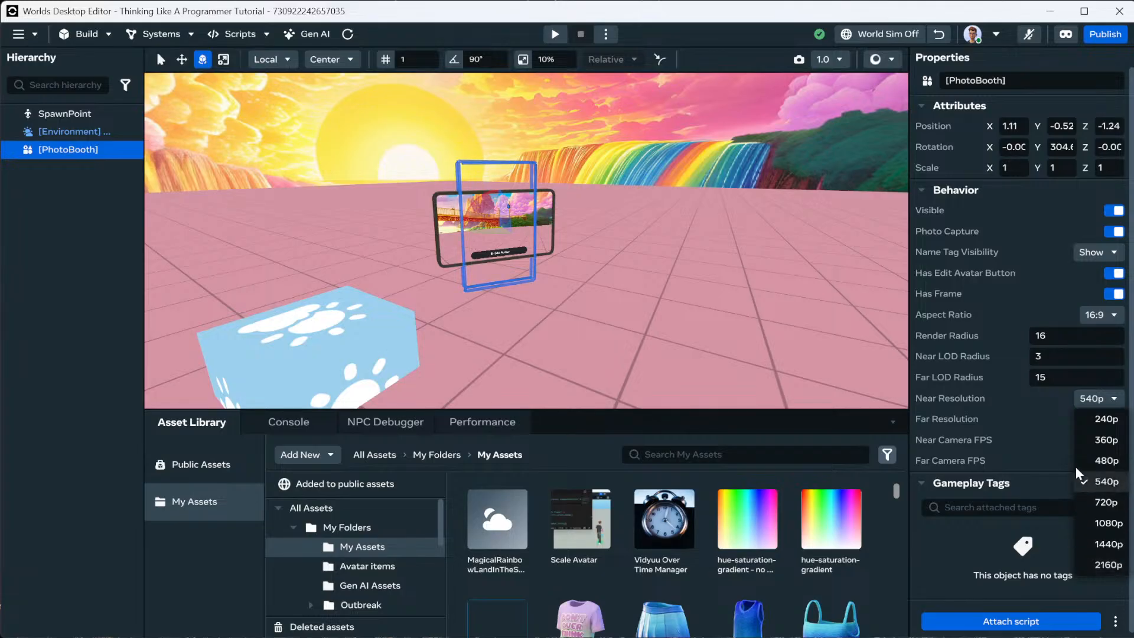
{"action": "left_click", "coordinate": [1002, 336]}
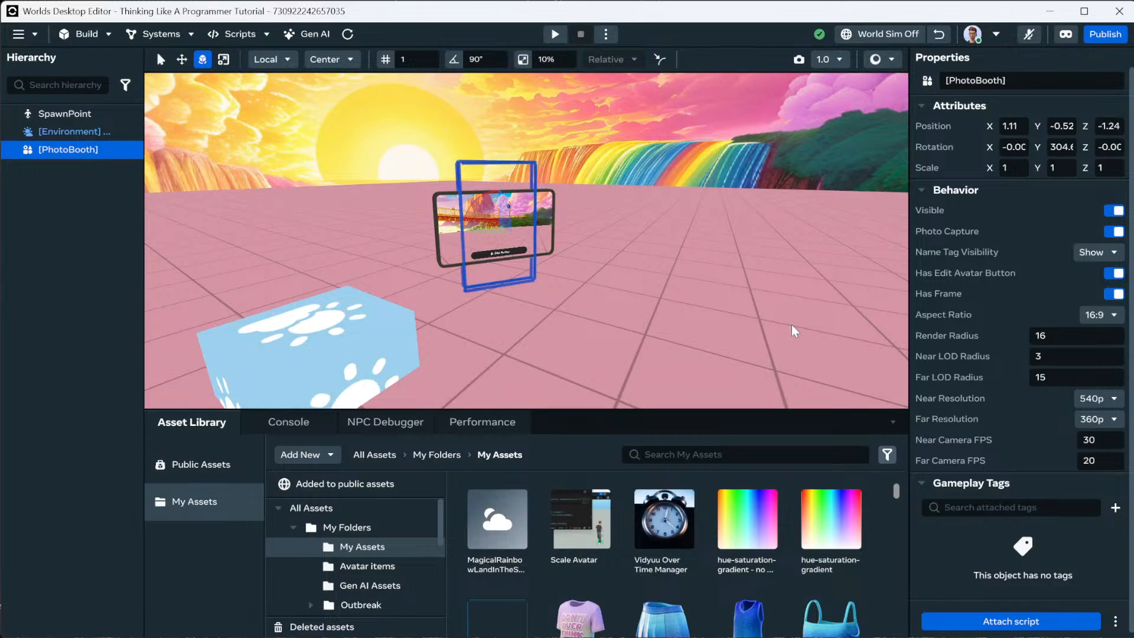
{"action": "left_click", "coordinate": [787, 342]}
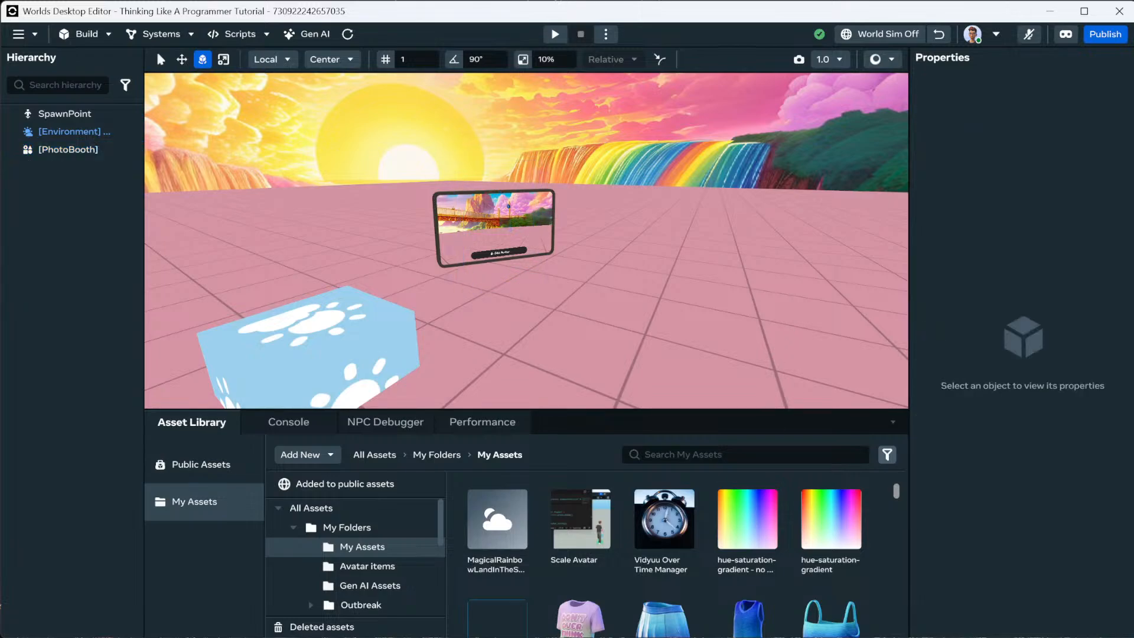
{"action": "key", "text": "alt+Tab"}
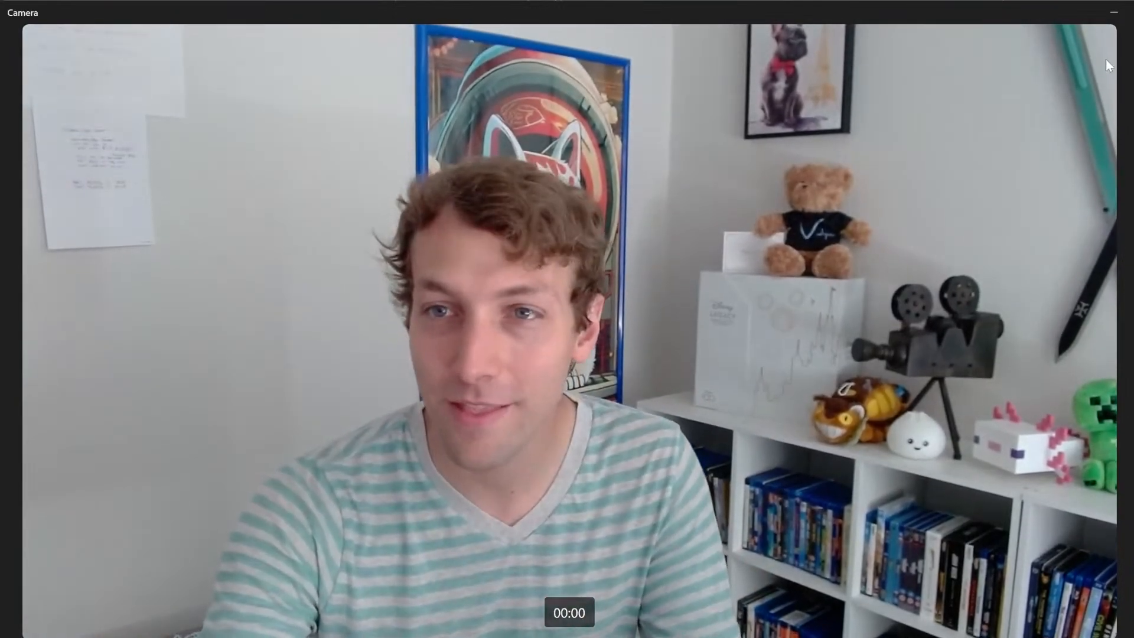
{"action": "left_click", "coordinate": [1114, 12]}
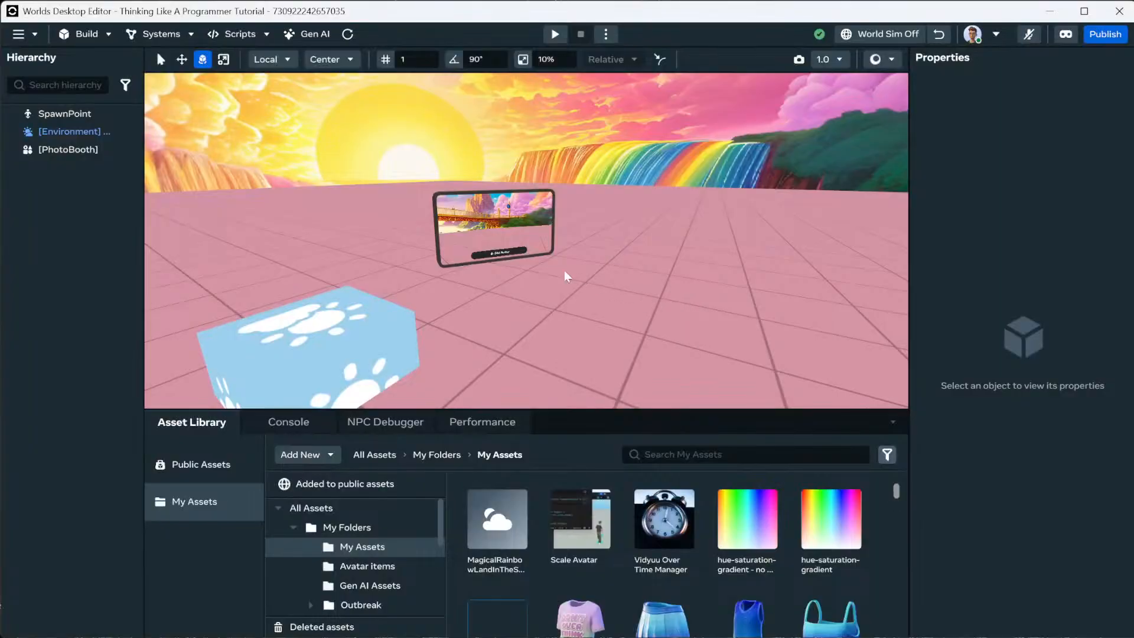
Frame the photo booth and scale it up to 2.67 times its size.
{"action": "left_click", "coordinate": [534, 233]}
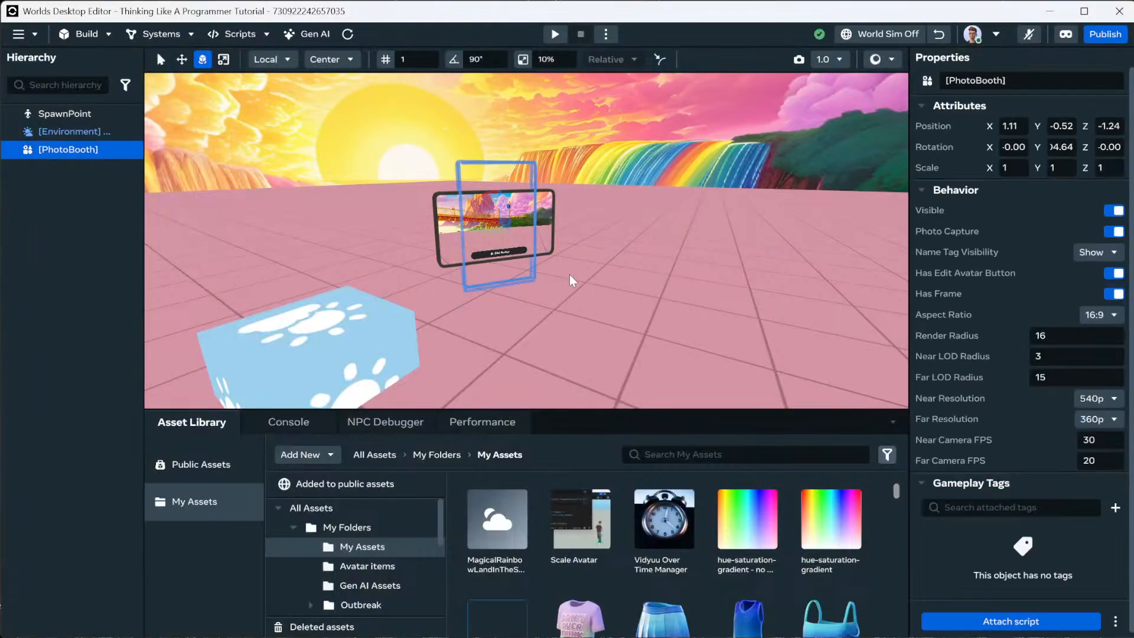
{"action": "key", "text": "f"}
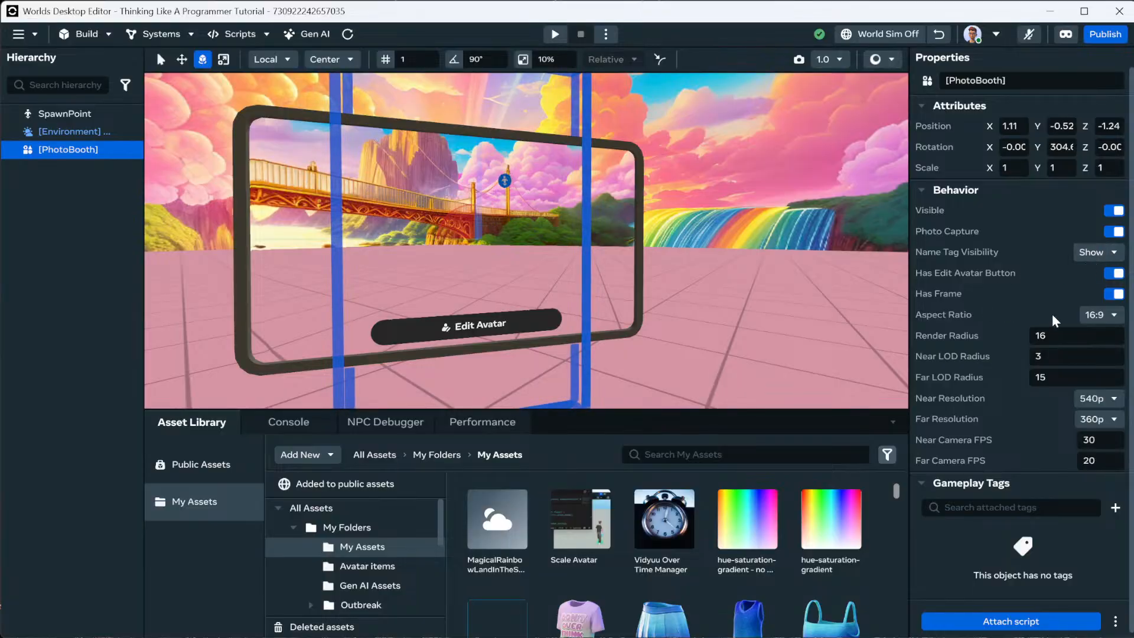
{"action": "scroll", "coordinate": [1005, 335], "scroll_direction": "down", "scroll_amount": 1}
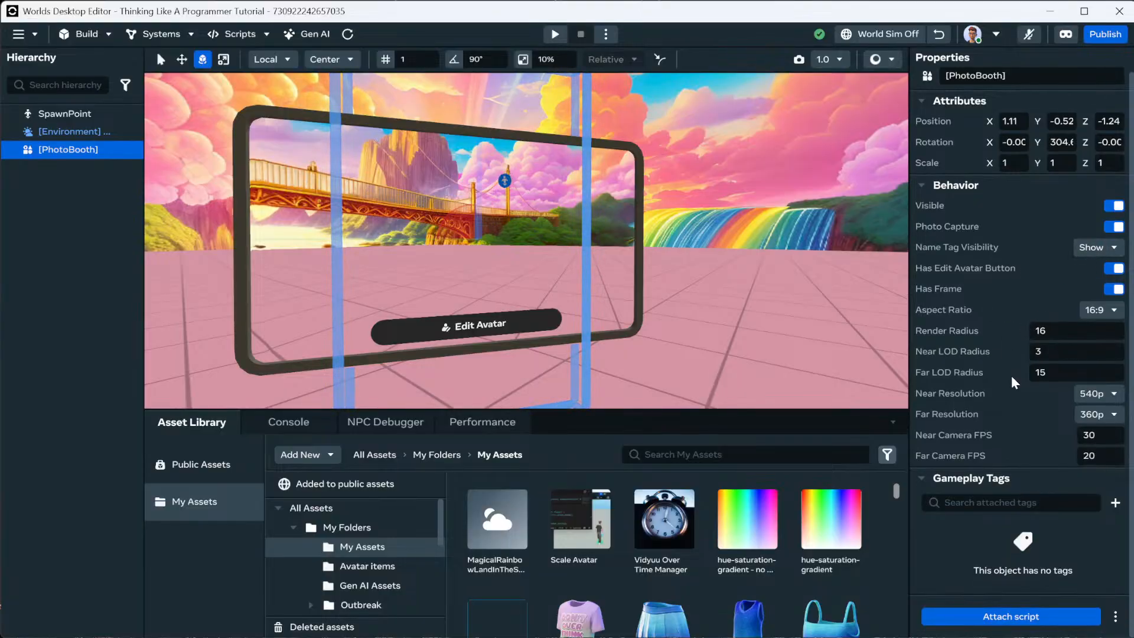
{"action": "scroll", "coordinate": [714, 338], "scroll_direction": "down", "scroll_amount": 5}
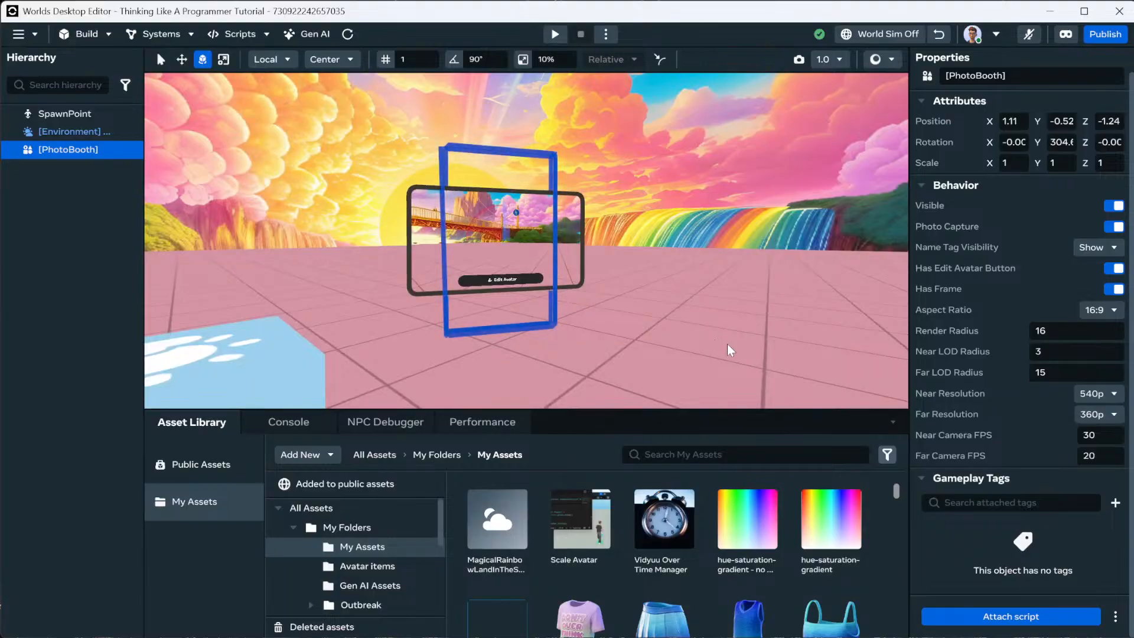
{"action": "left_click", "coordinate": [224, 59]}
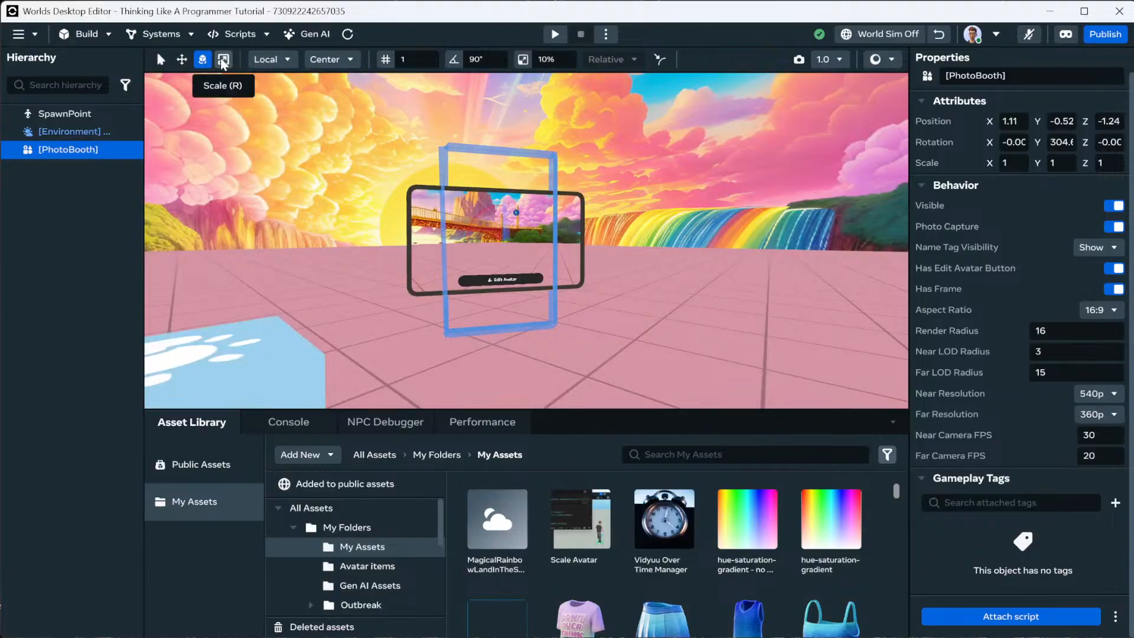
{"action": "left_click_drag", "start_coordinate": [508, 246], "coordinate": [583, 286]}
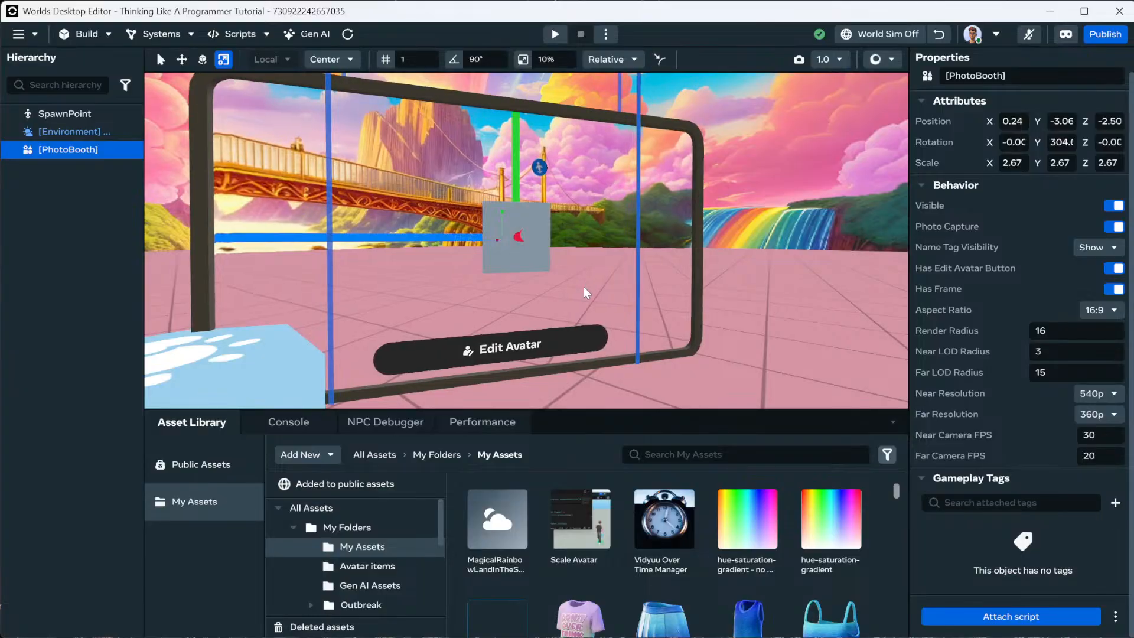
{"action": "scroll", "coordinate": [555, 295], "scroll_direction": "down", "scroll_amount": 5}
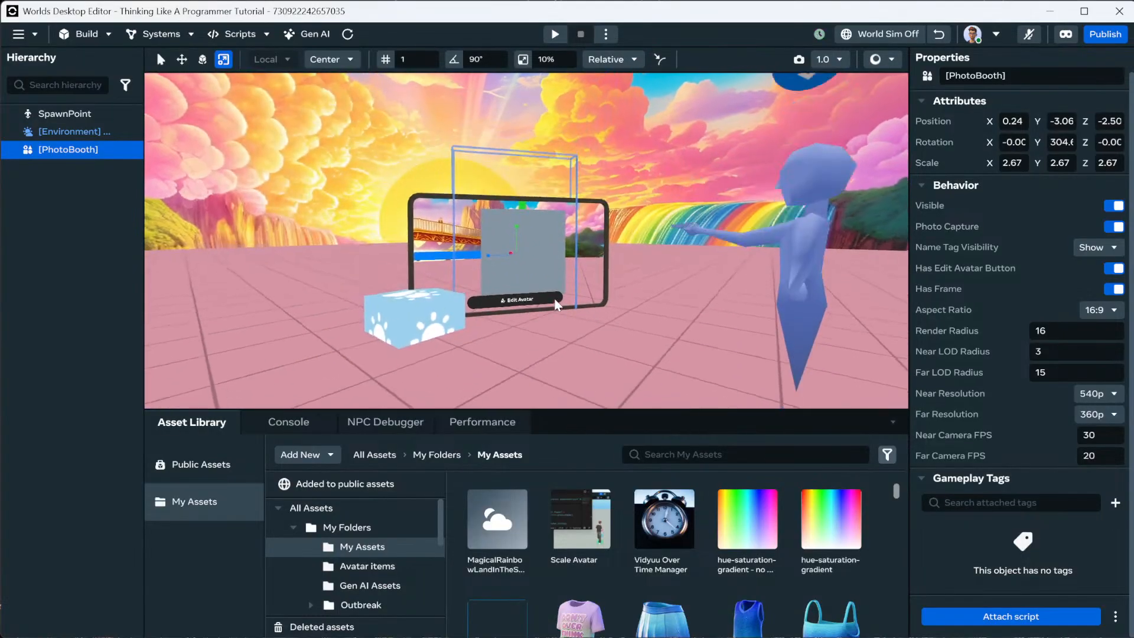
{"action": "right_click", "coordinate": [558, 301]}
{"action": "left_click", "coordinate": [656, 287]}
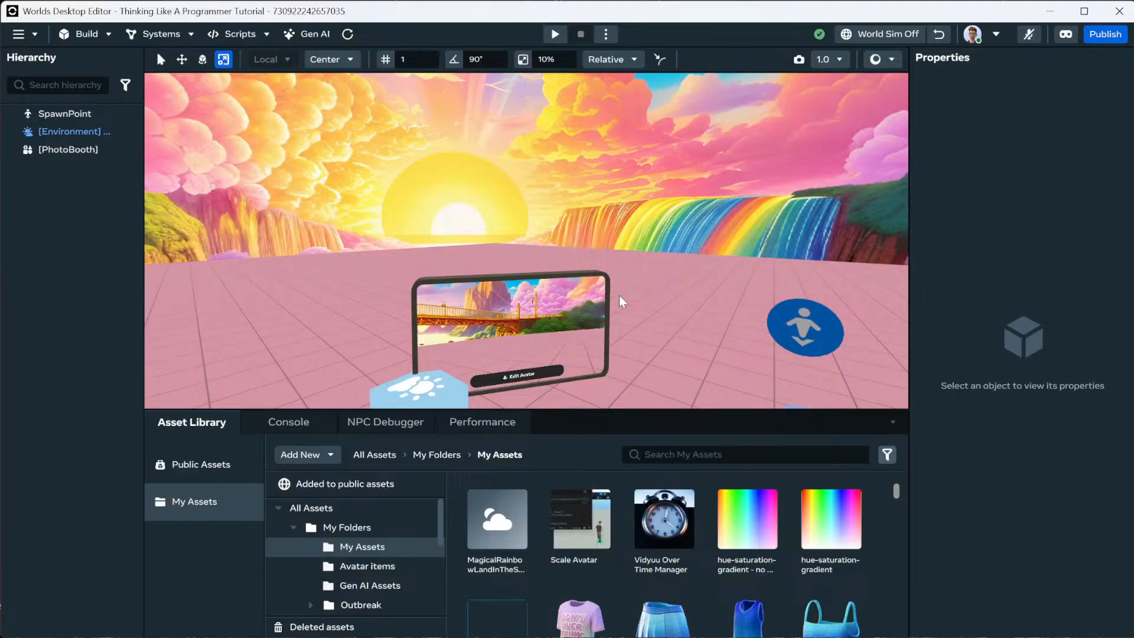
Slide the enlarged photo booth along its X axis to a new spot on the floor.
{"action": "scroll", "coordinate": [598, 302], "scroll_direction": "up", "scroll_amount": 5}
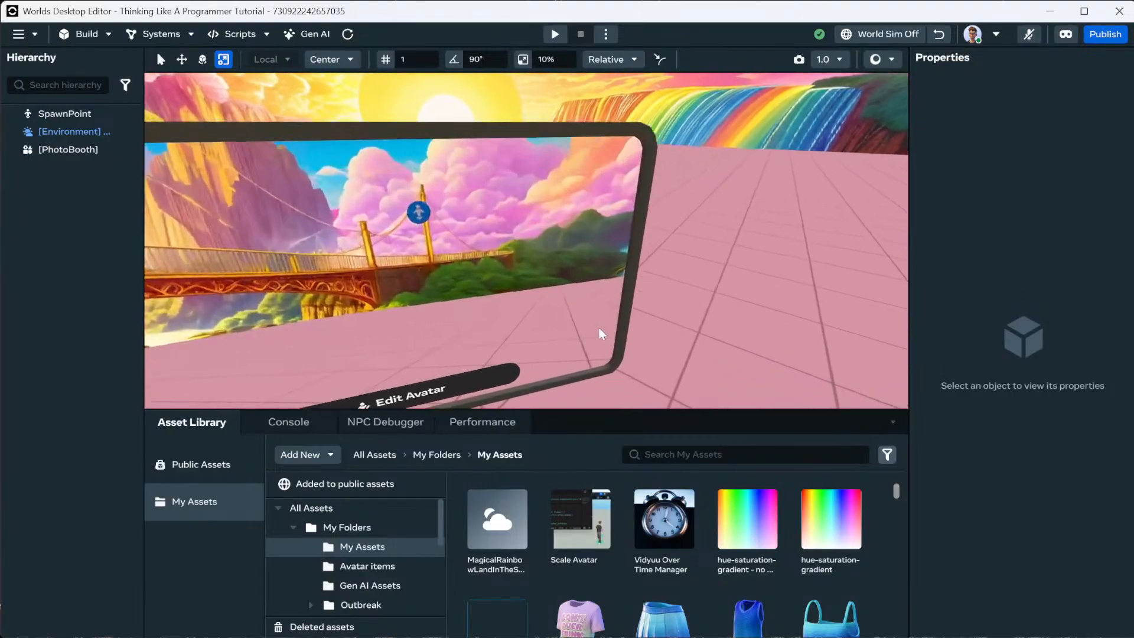
{"action": "mouse_move", "coordinate": [598, 327]}
{"action": "right_mouse_down"}
{"action": "mouse_move", "coordinate": [563, 315]}
{"action": "mouse_move", "coordinate": [463, 313]}
{"action": "mouse_move", "coordinate": [578, 292]}
{"action": "mouse_move", "coordinate": [590, 319]}
{"action": "right_mouse_up"}
{"action": "left_click", "coordinate": [582, 302]}
{"action": "left_click", "coordinate": [182, 59]}
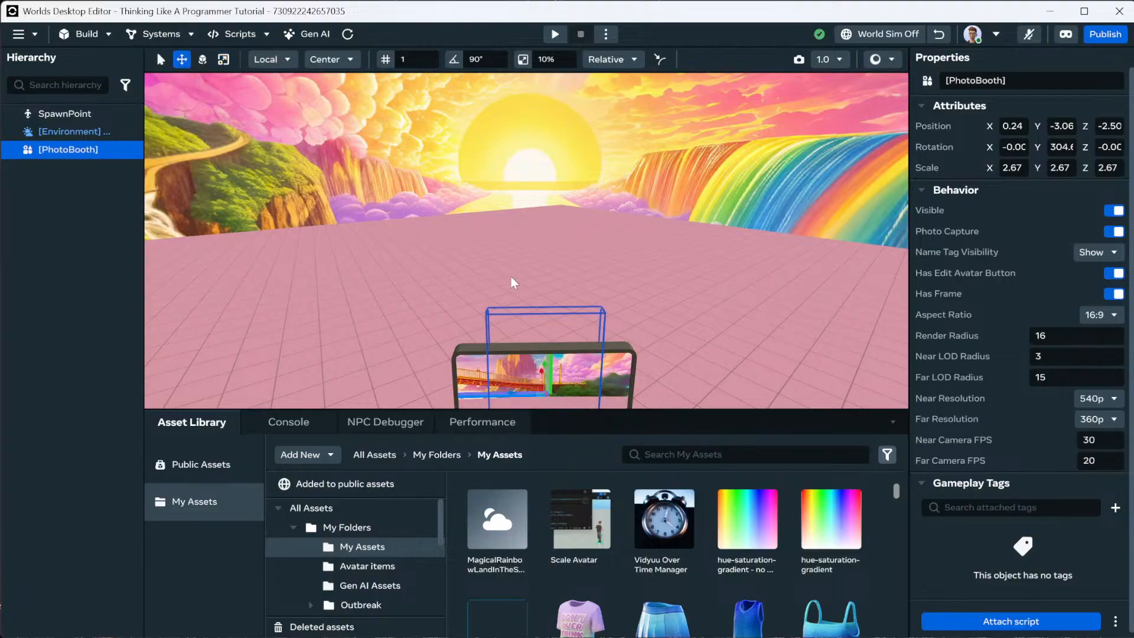
{"action": "right_click_drag", "start_coordinate": [511, 276], "coordinate": [609, 313]}
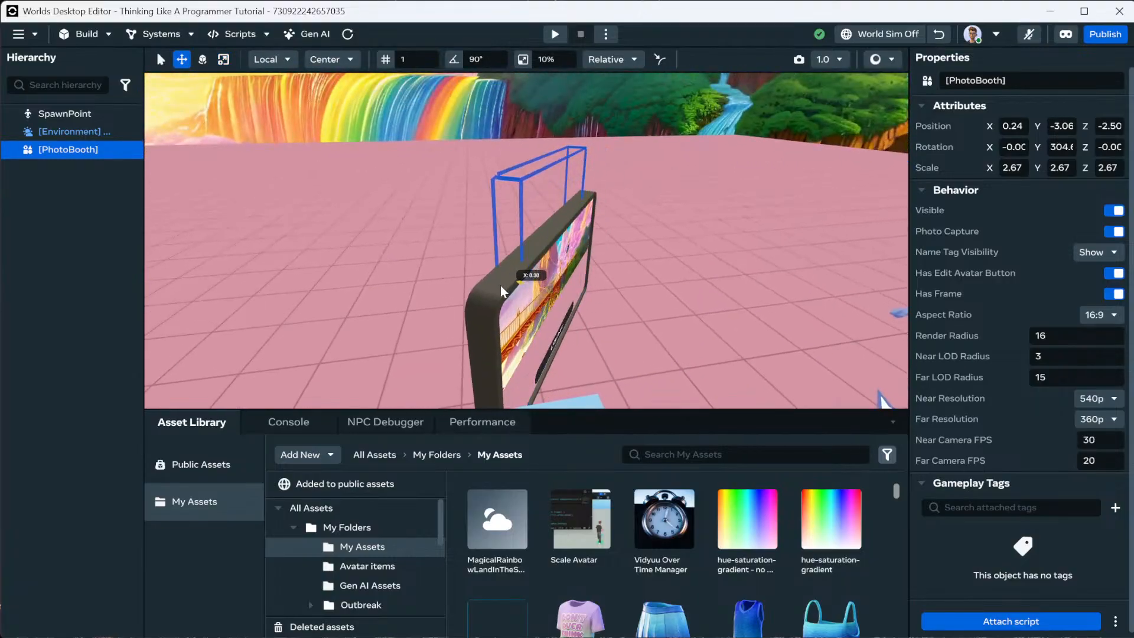
{"action": "left_click_drag", "start_coordinate": [501, 285], "coordinate": [306, 263]}
{"action": "left_click", "coordinate": [604, 265]}
{"action": "right_click_drag", "start_coordinate": [604, 265], "coordinate": [533, 256]}
{"action": "key", "text": "d"}
{"action": "key", "text": "s"}
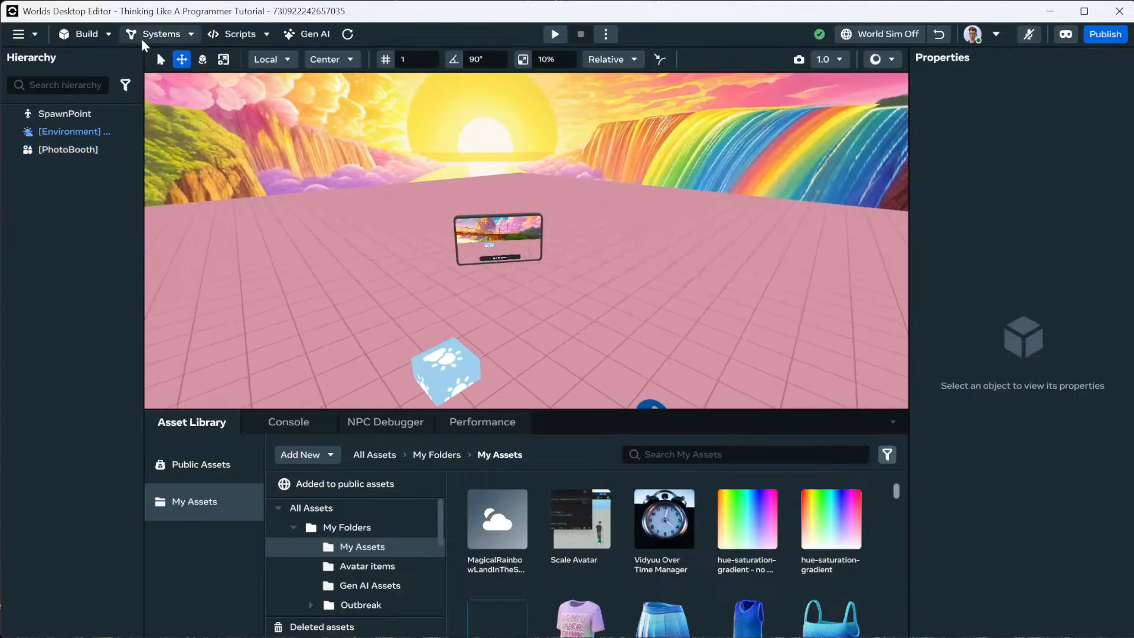
Drag a Text gizmo from Build > Gizmos into the world.
{"action": "left_click", "coordinate": [102, 32]}
{"action": "left_click", "coordinate": [103, 72]}
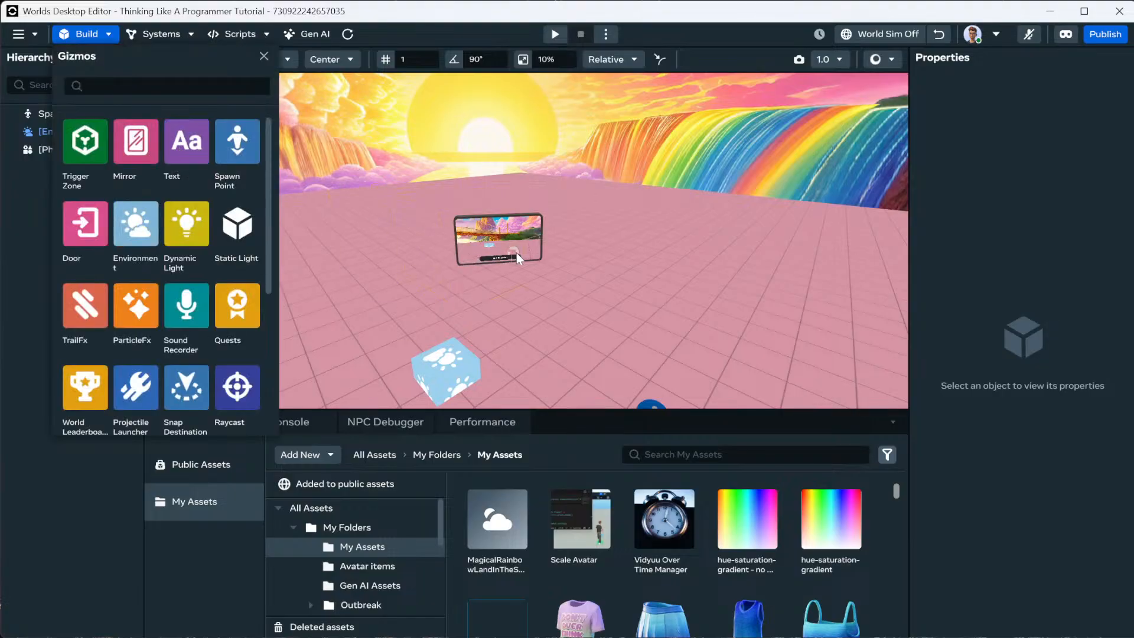
{"action": "left_click_drag", "start_coordinate": [516, 253], "coordinate": [555, 260]}
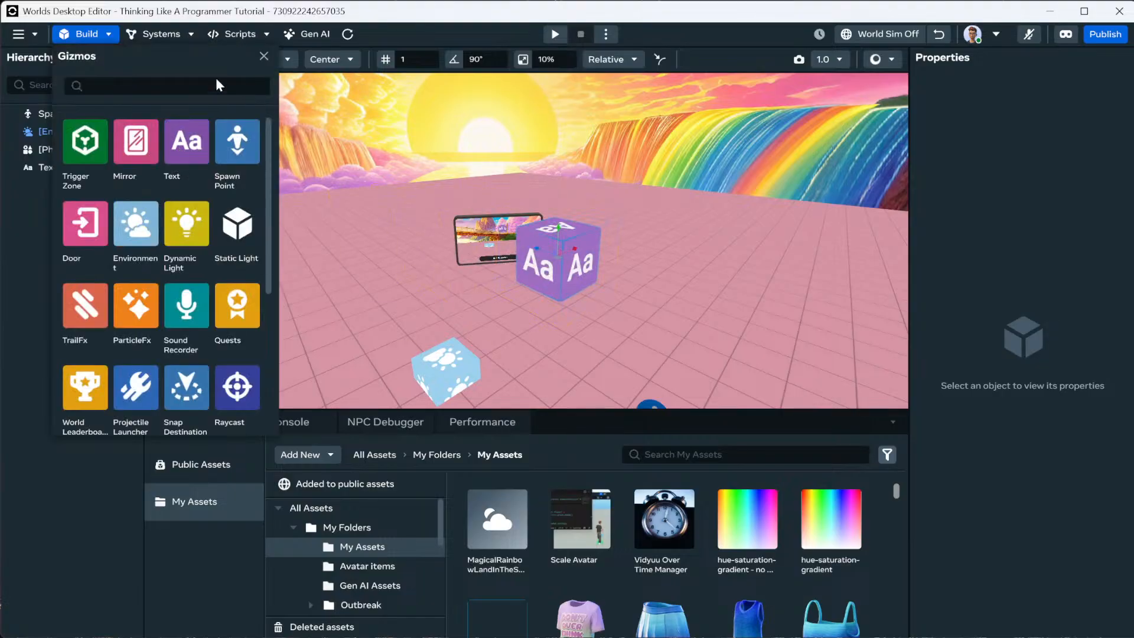
{"action": "left_click", "coordinate": [264, 58]}
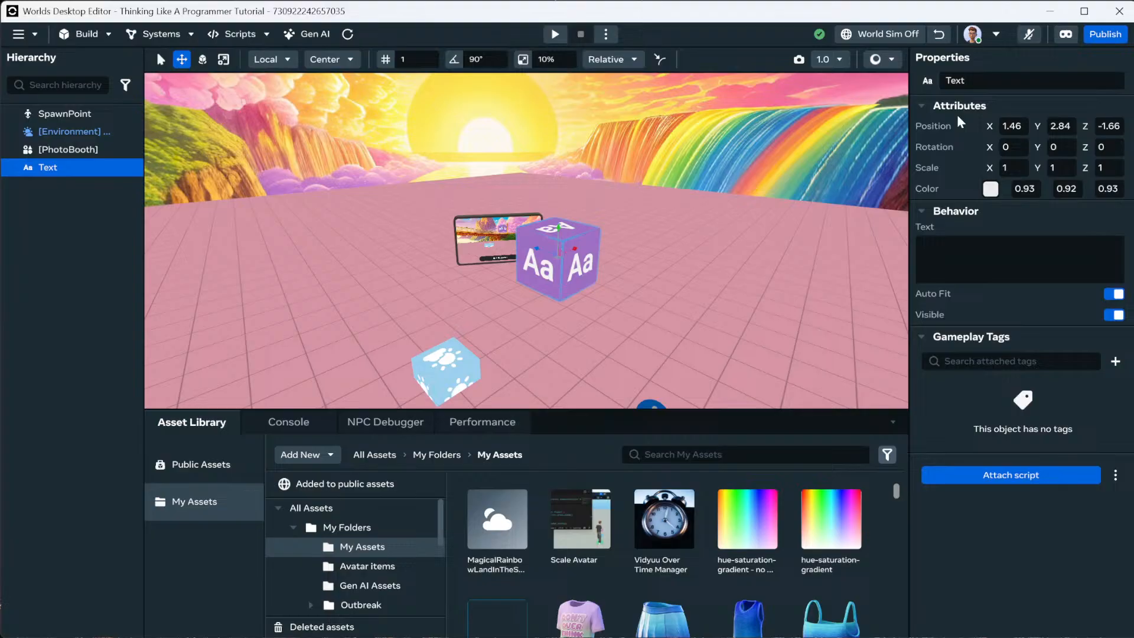
Enter 0 in the Text object's Position fields in Properties.
{"action": "left_click", "coordinate": [1014, 126]}
{"action": "key", "text": "Tab"}
{"action": "type", "text": "0"}
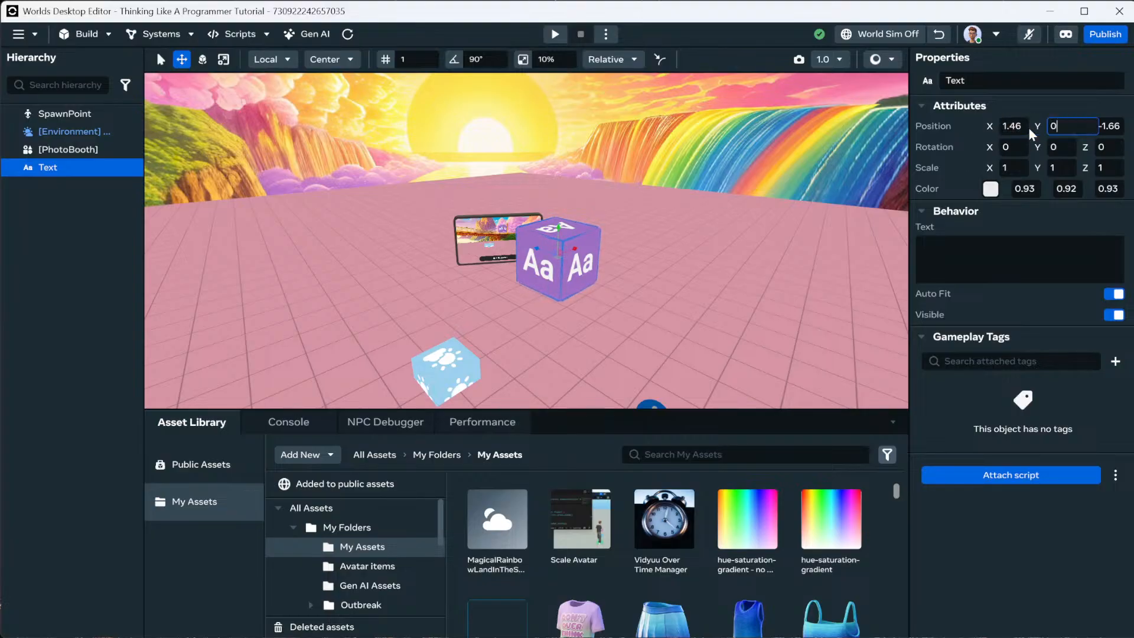
{"action": "key", "text": "Tab"}
{"action": "type", "text": "0"}
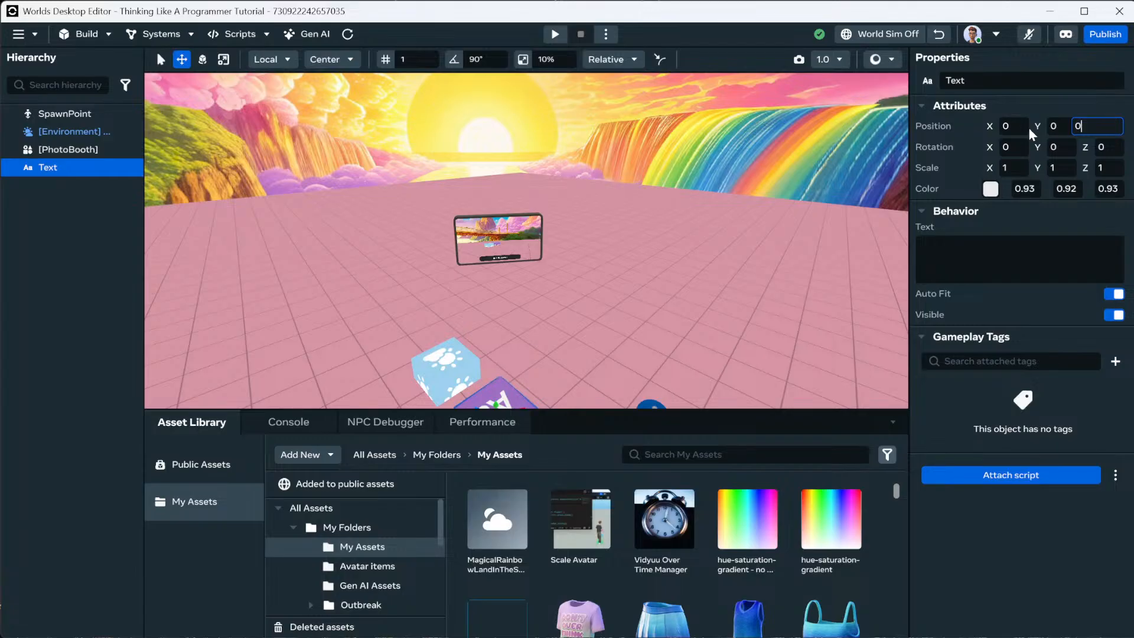
{"action": "key", "text": "shift+Tab"}
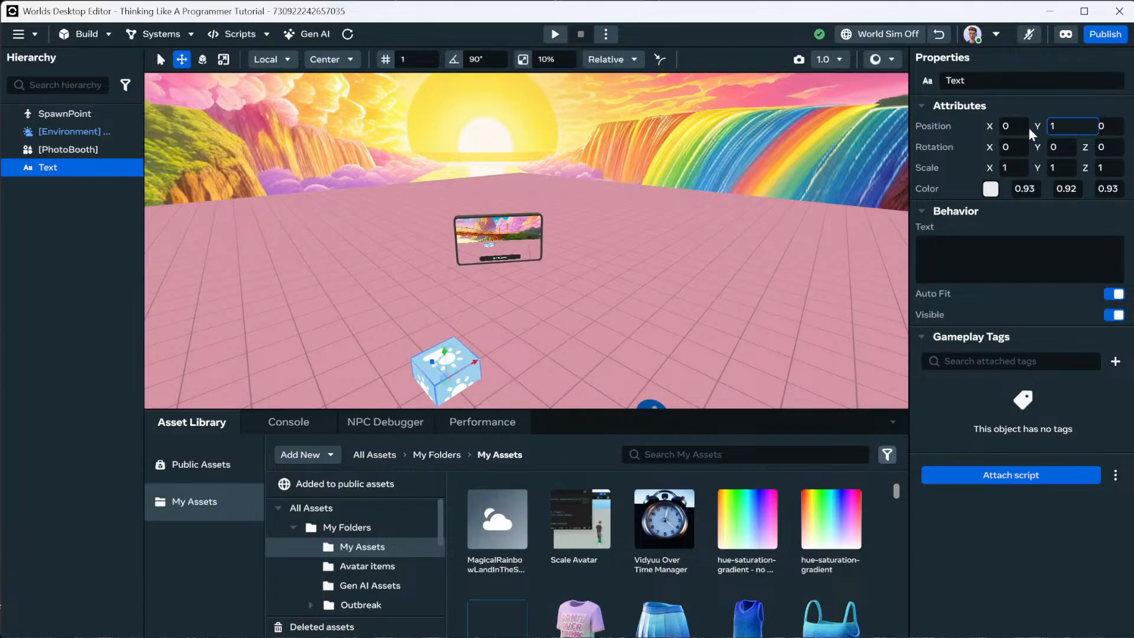
Set the Text's Y position to 1, then fly to the PhotoBooth and select it.
{"action": "type", "text": "1"}
{"action": "key", "text": "shift+Tab"}
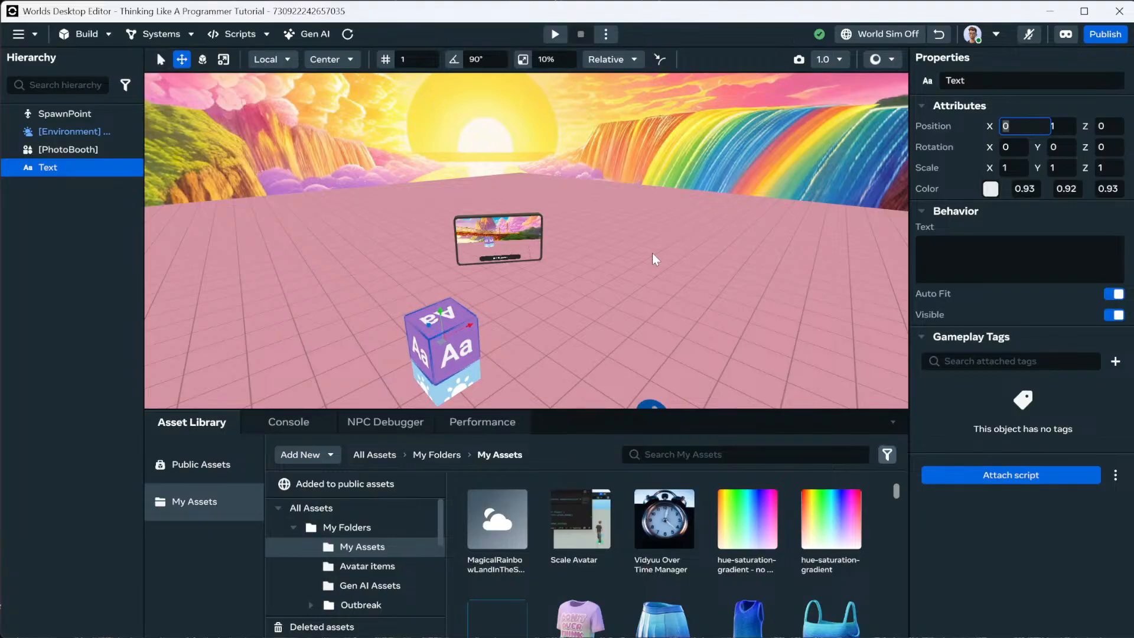
{"action": "right_click_drag", "start_coordinate": [622, 254], "coordinate": [605, 235]}
{"action": "key", "text": "w"}
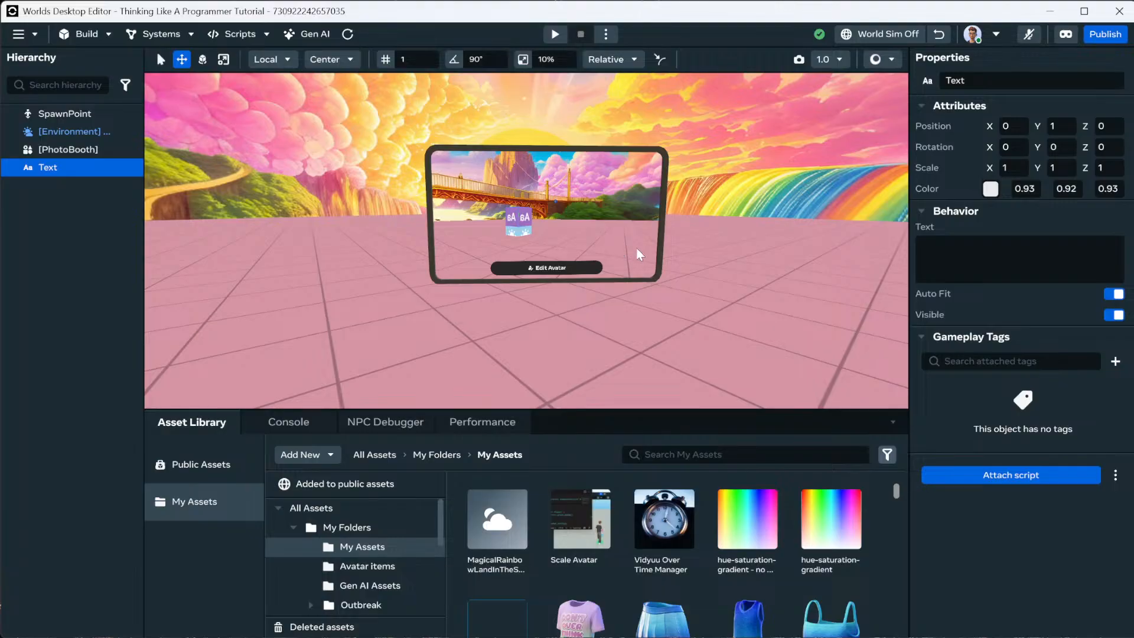
{"action": "right_click_drag", "start_coordinate": [683, 255], "coordinate": [672, 230]}
{"action": "key", "text": "w"}
{"action": "key", "text": "s"}
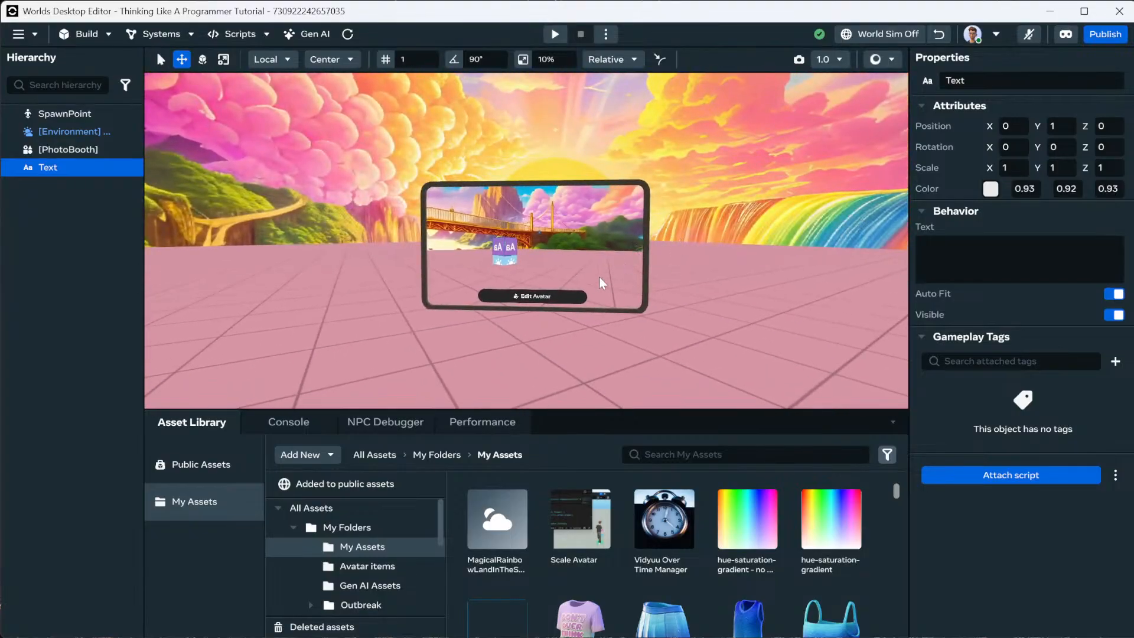
{"action": "left_click", "coordinate": [584, 269]}
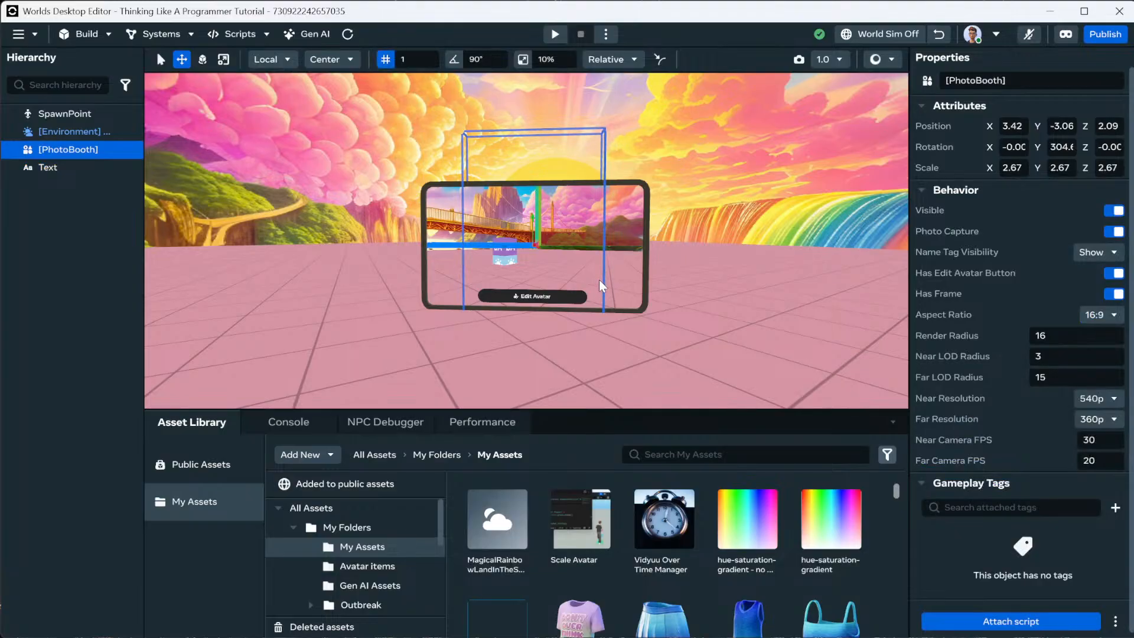
{"action": "key", "text": "ctrl+d"}
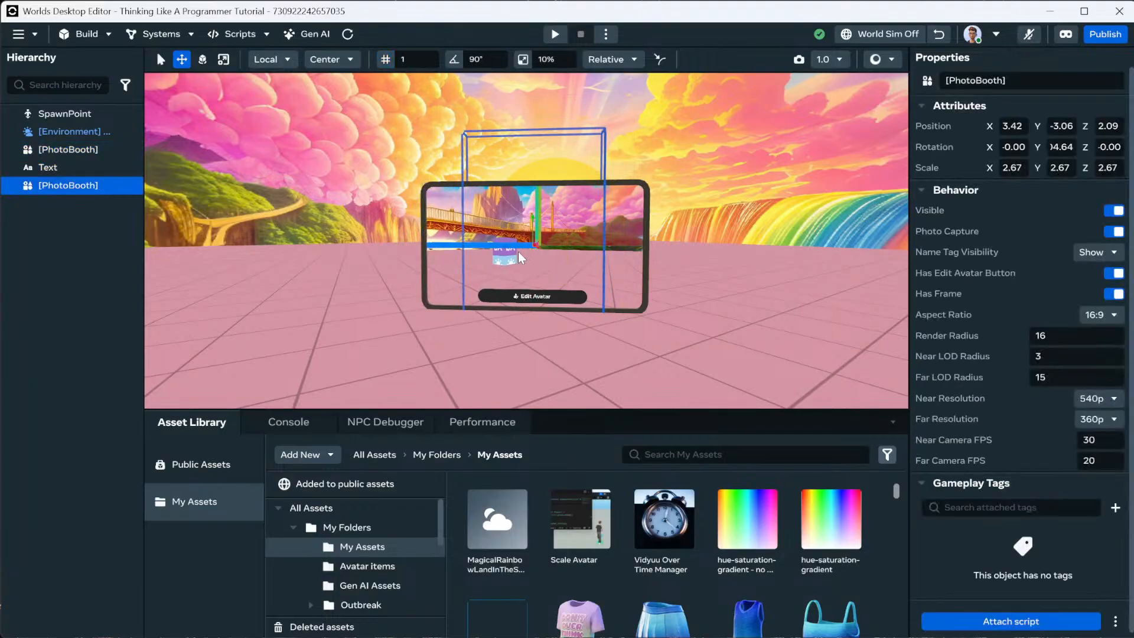
{"action": "right_click_drag", "start_coordinate": [538, 253], "coordinate": [556, 309]}
{"action": "left_click_drag", "start_coordinate": [556, 317], "coordinate": [265, 368]}
{"action": "right_click_drag", "start_coordinate": [546, 335], "coordinate": [522, 298]}
{"action": "scroll", "coordinate": [522, 298], "scroll_direction": "down", "scroll_amount": 3}
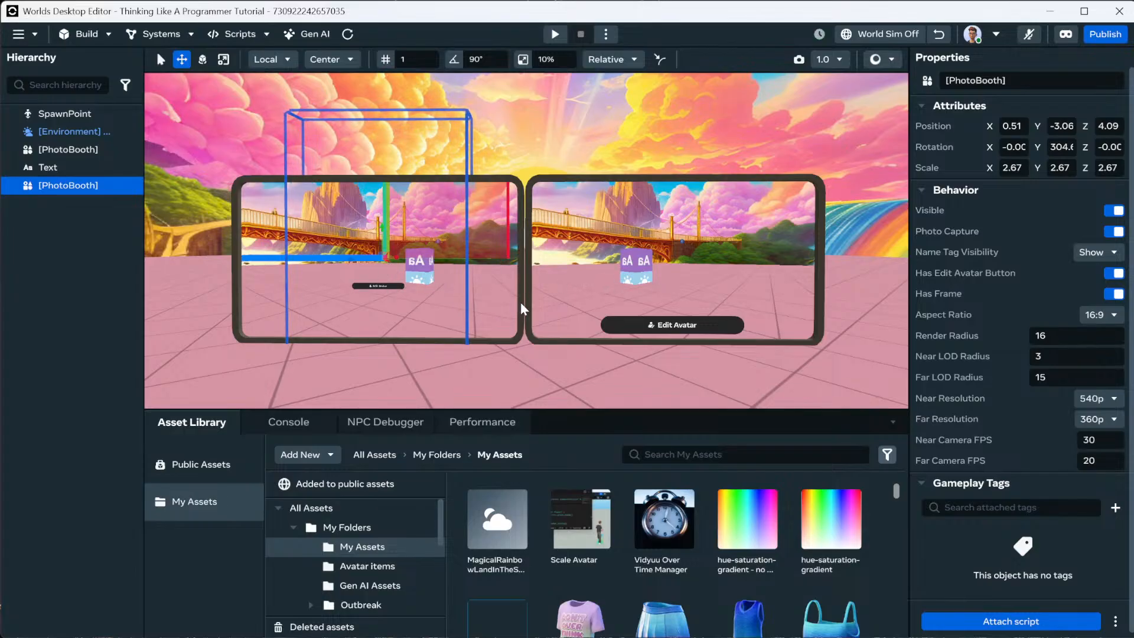
{"action": "key", "text": "e"}
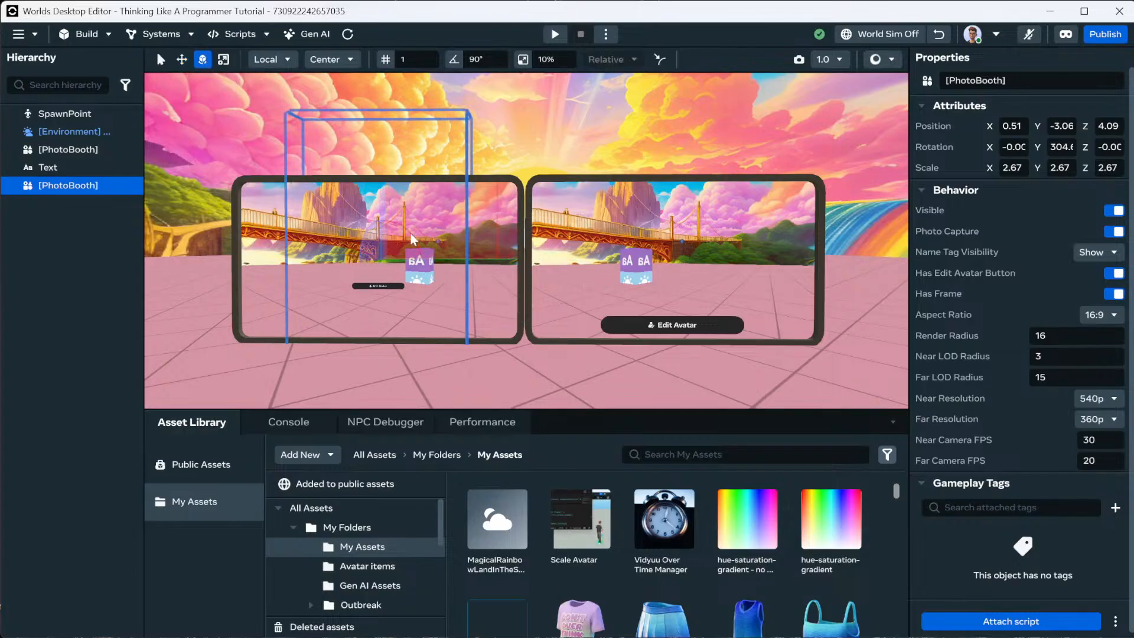
{"action": "key", "text": "f"}
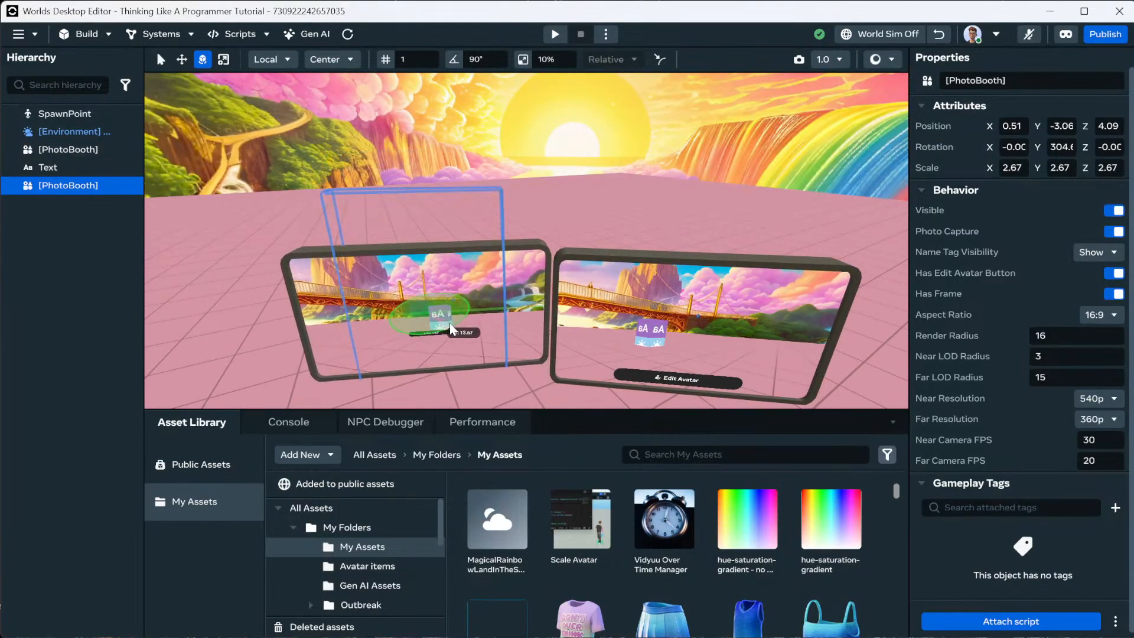
{"action": "left_click_drag", "start_coordinate": [455, 328], "coordinate": [465, 316]}
{"action": "left_click", "coordinate": [185, 62]}
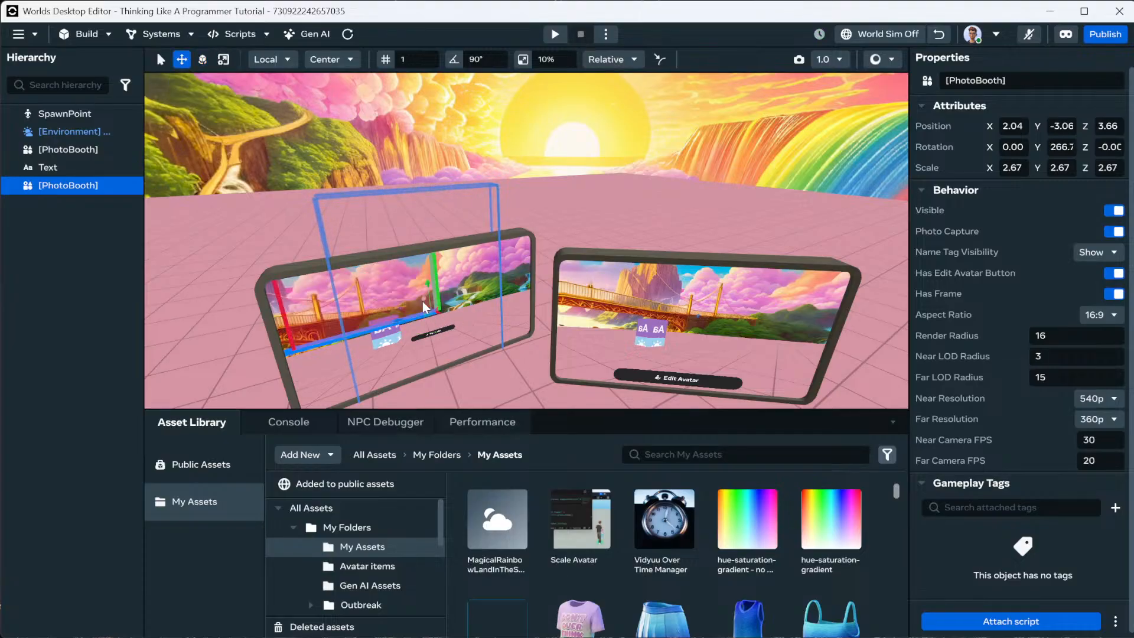
{"action": "left_click_drag", "start_coordinate": [423, 301], "coordinate": [442, 336]}
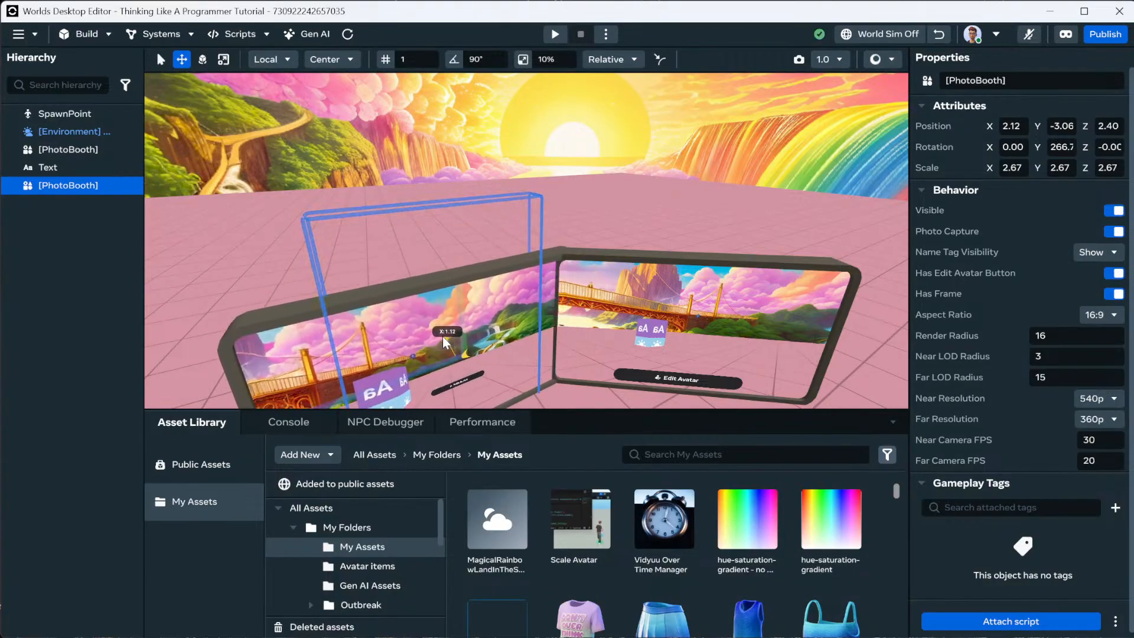
{"action": "key", "text": "f"}
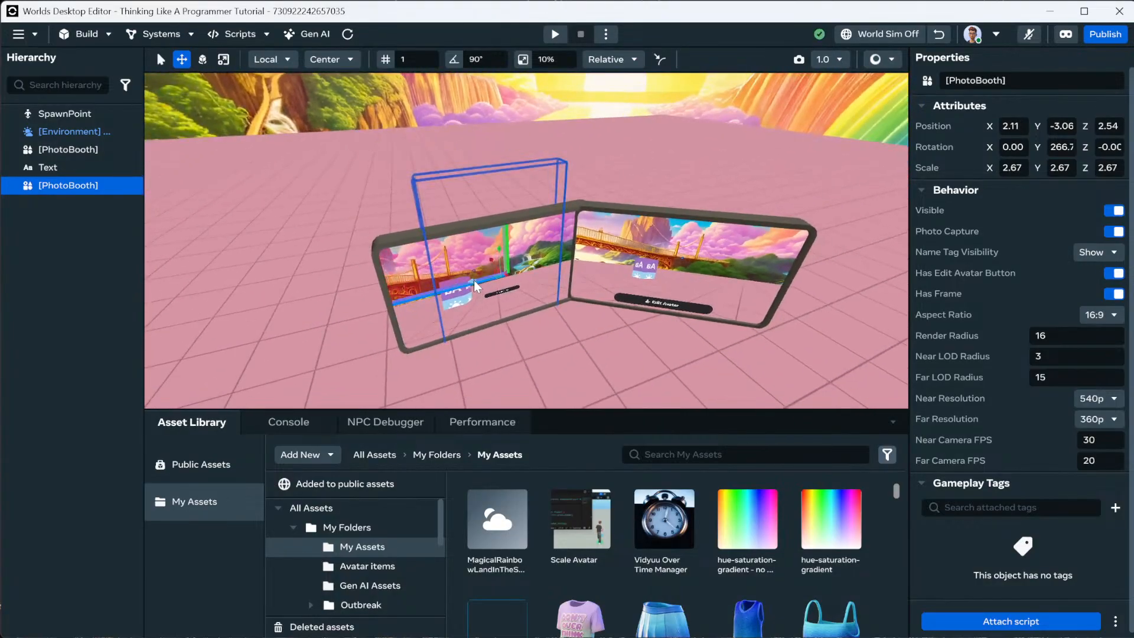
{"action": "left_click_drag", "start_coordinate": [473, 281], "coordinate": [449, 293]}
{"action": "key", "text": "w"}
{"action": "mouse_move", "coordinate": [514, 313]}
{"action": "right_mouse_down"}
{"action": "mouse_move", "coordinate": [538, 342]}
{"action": "mouse_move", "coordinate": [508, 296]}
{"action": "right_mouse_up"}
{"action": "key", "text": "s"}
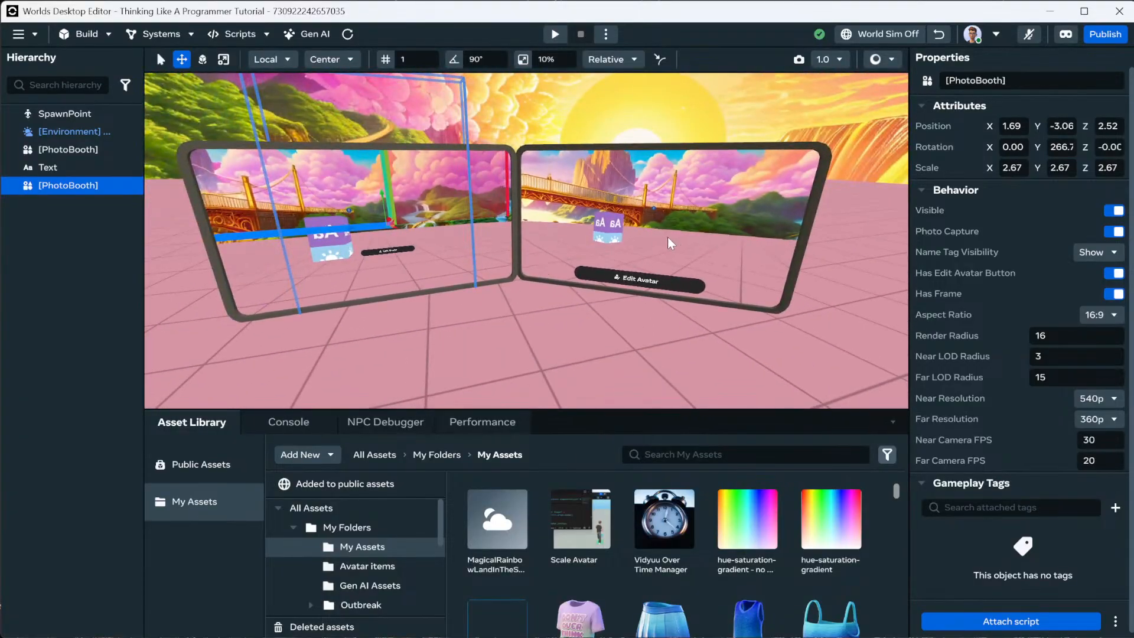
{"action": "left_click", "coordinate": [505, 227]}
{"action": "left_click", "coordinate": [481, 227]}
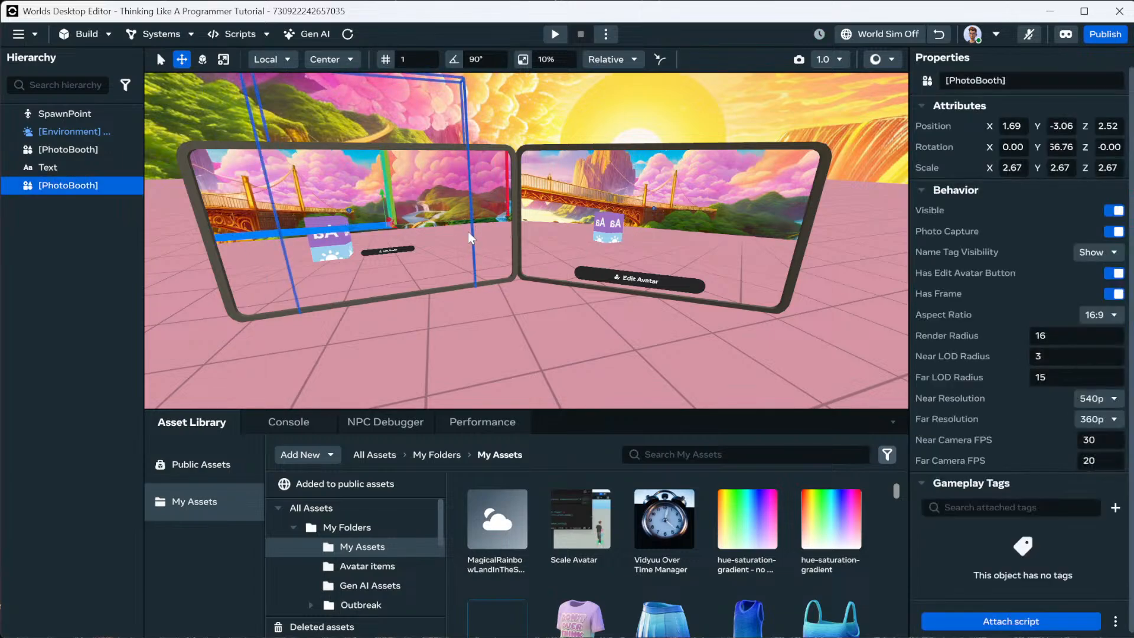
{"action": "key", "text": "Delete"}
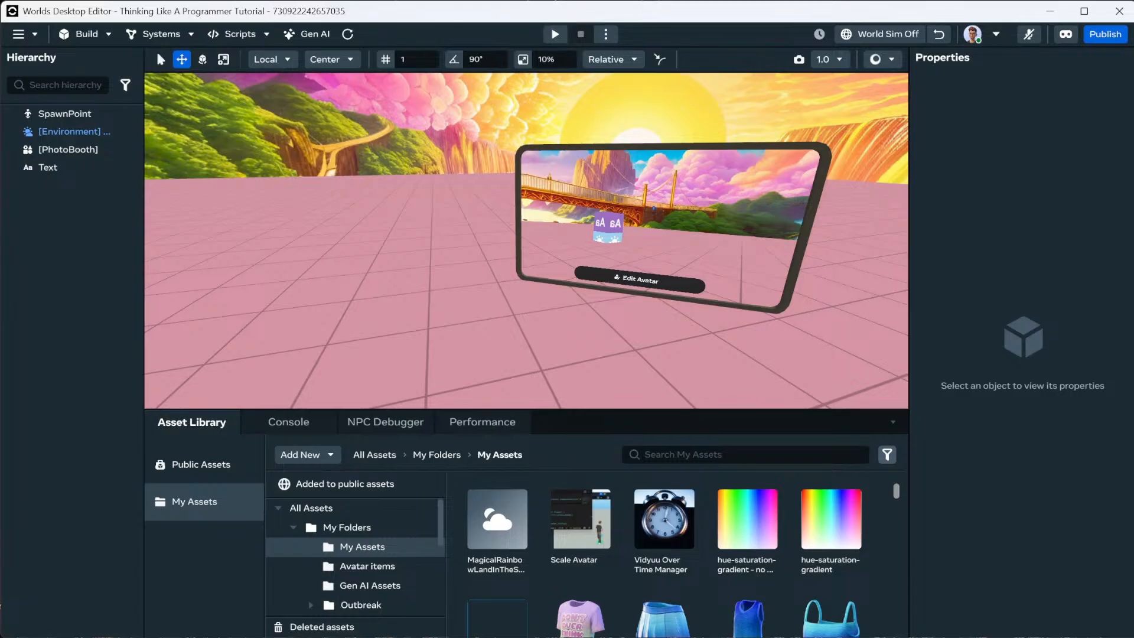
{"action": "key", "text": "alt+Tab"}
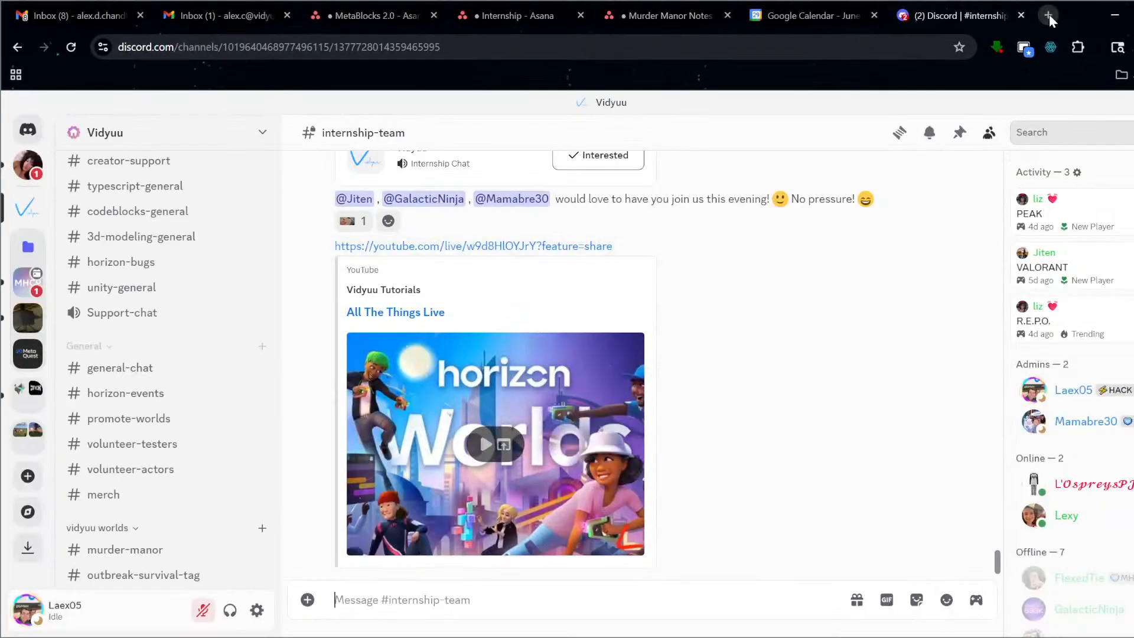
Open the All The Things spreadsheet and browse its Welcome Page and Summary sheets.
{"action": "left_click", "coordinate": [1049, 15]}
{"action": "type", "text": "all"}
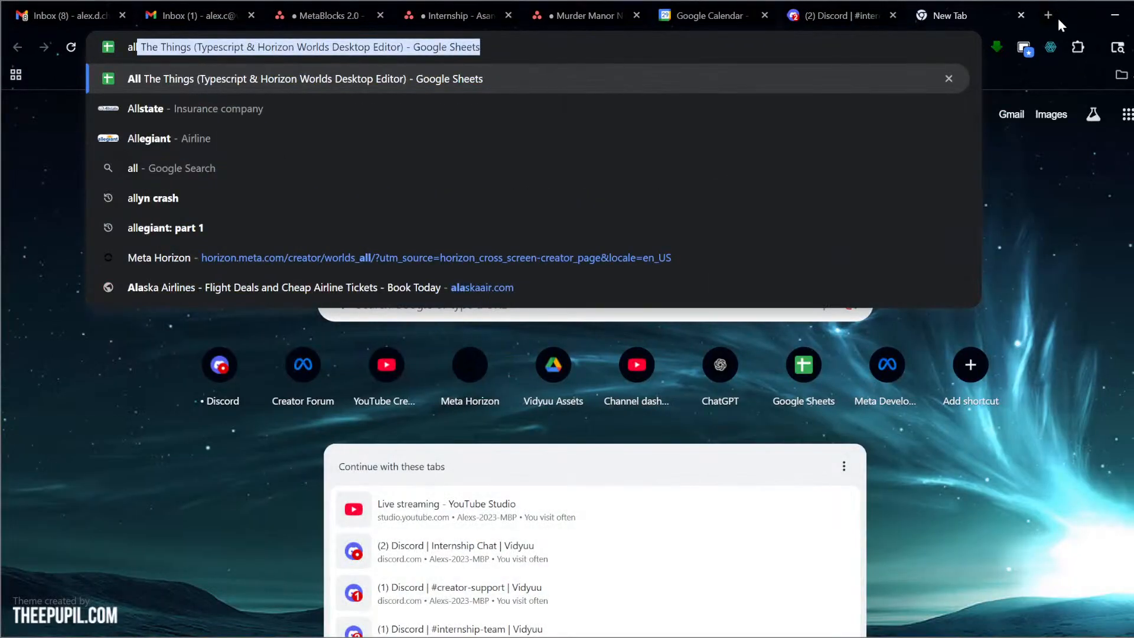
{"action": "key", "text": "Return"}
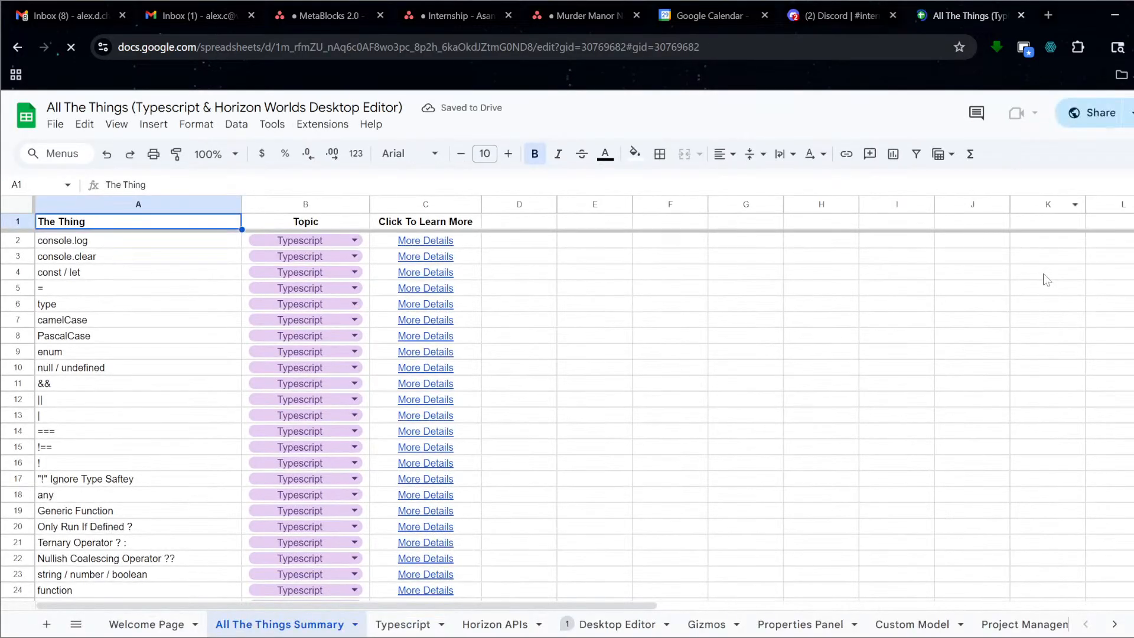
{"action": "left_click", "coordinate": [161, 624]}
{"action": "mouse_move", "coordinate": [486, 447]}
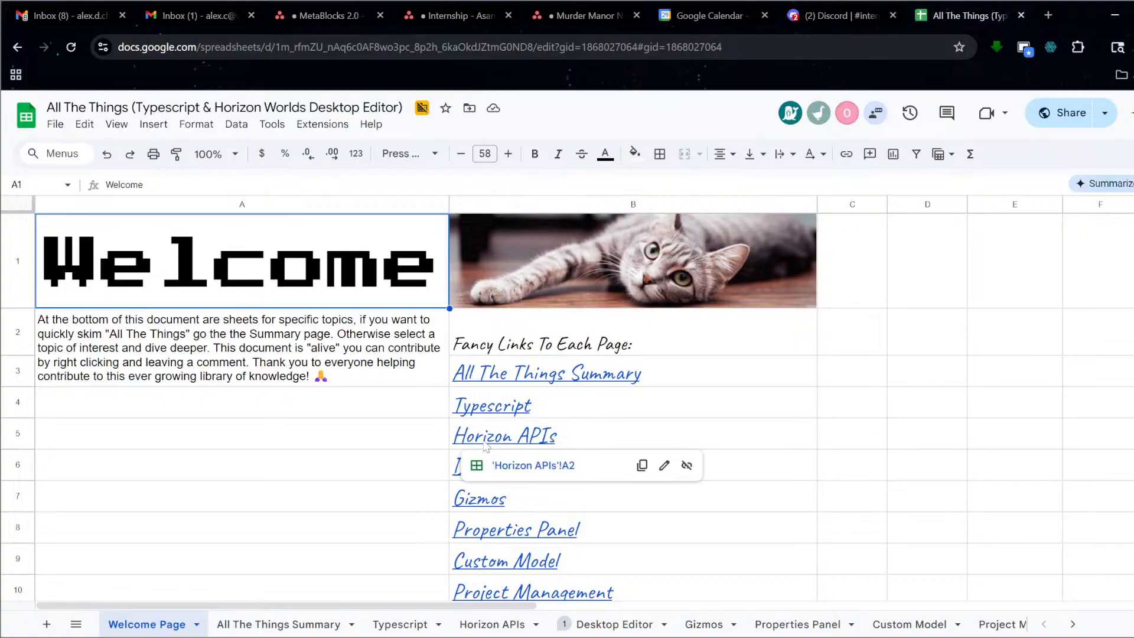
{"action": "left_click", "coordinate": [251, 627]}
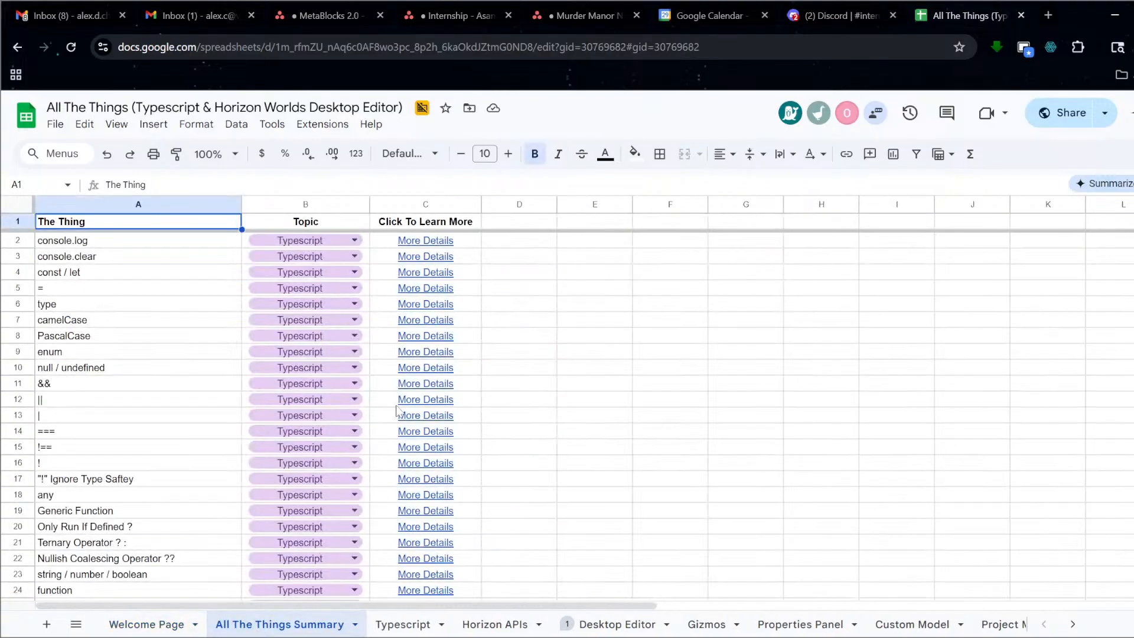
{"action": "scroll", "coordinate": [397, 409], "scroll_direction": "down", "scroll_amount": 12}
{"action": "scroll", "coordinate": [394, 437], "scroll_direction": "down", "scroll_amount": 15}
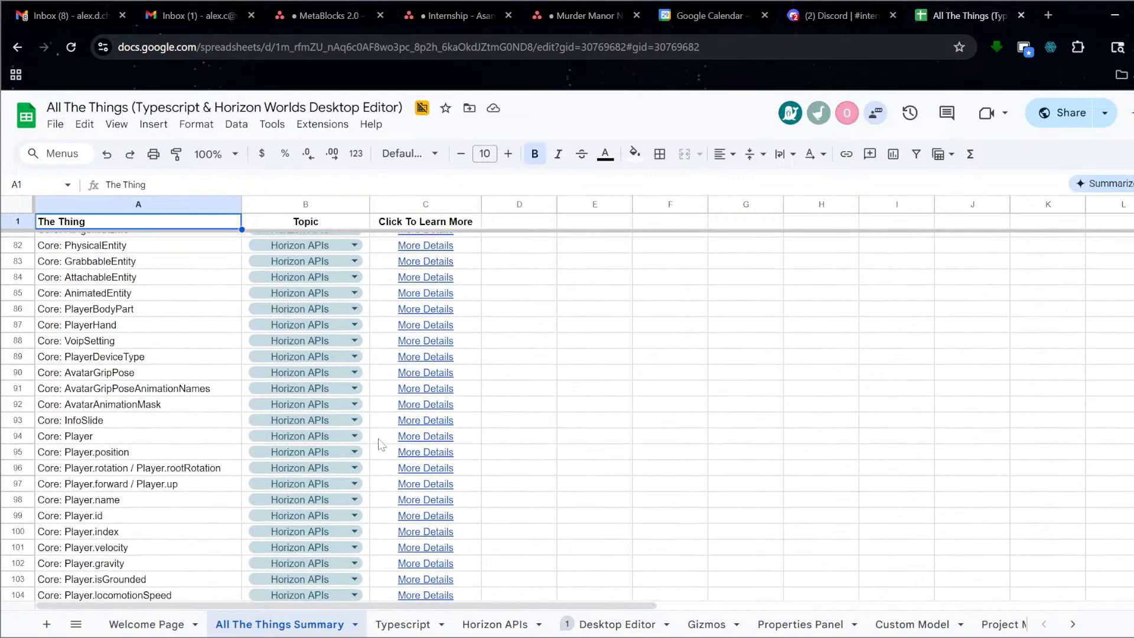
{"action": "scroll", "coordinate": [380, 443], "scroll_direction": "up", "scroll_amount": 18}
{"action": "scroll", "coordinate": [357, 475], "scroll_direction": "up", "scroll_amount": 12}
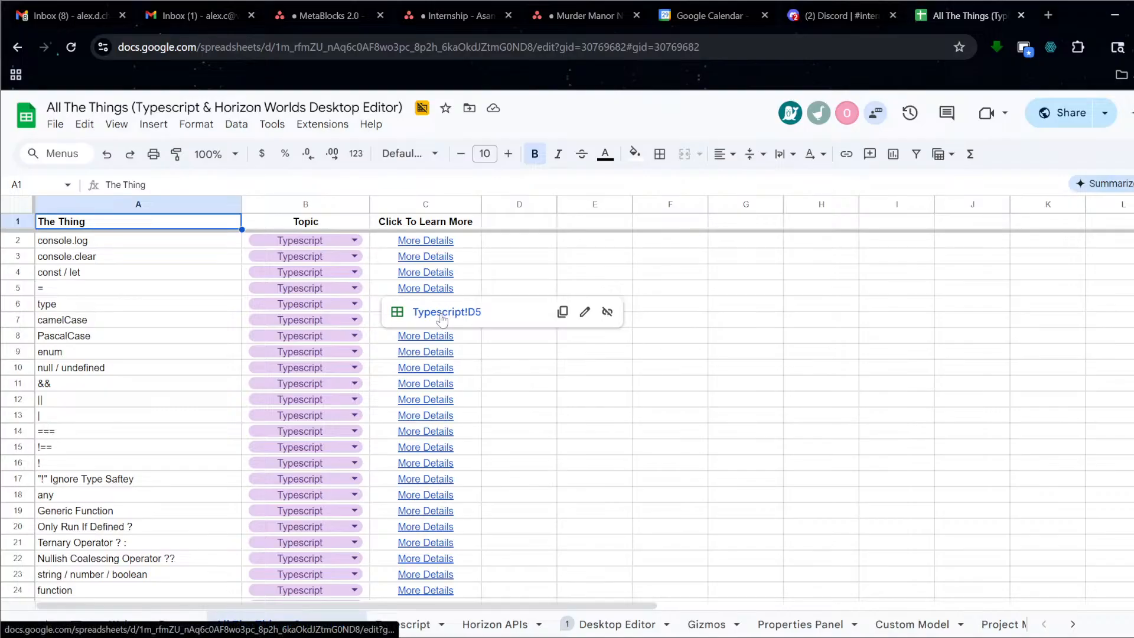
Follow the link to the = entry on the Typescript sheet, then minimize the browser.
{"action": "left_click", "coordinate": [444, 313]}
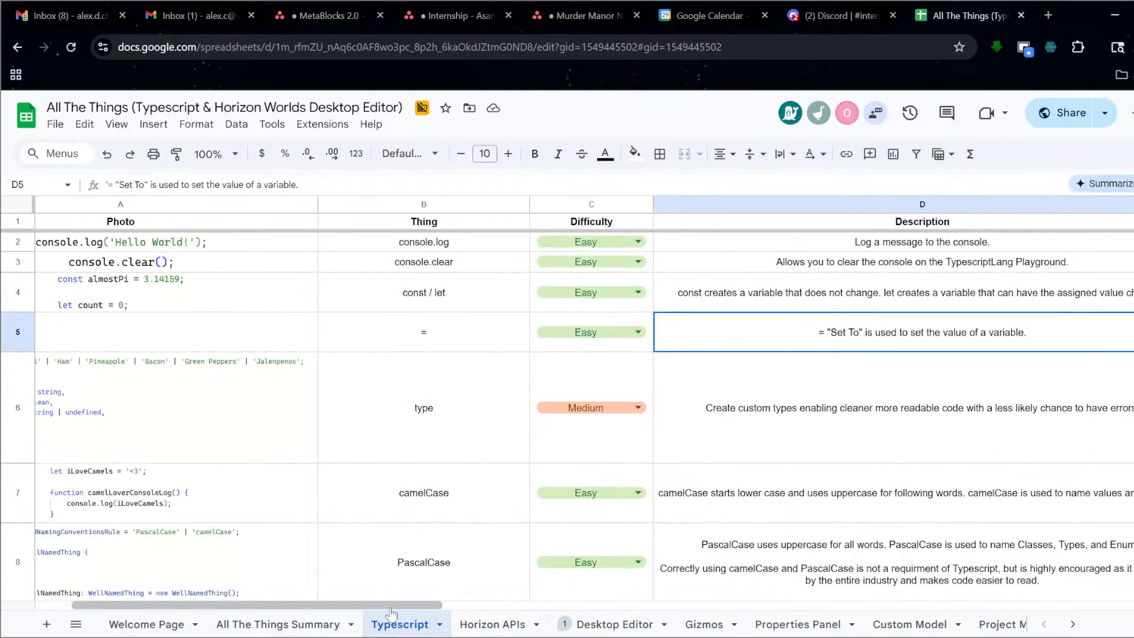
{"action": "scroll", "coordinate": [649, 269], "scroll_direction": "right", "scroll_amount": 10}
{"action": "mouse_move", "coordinate": [649, 269]}
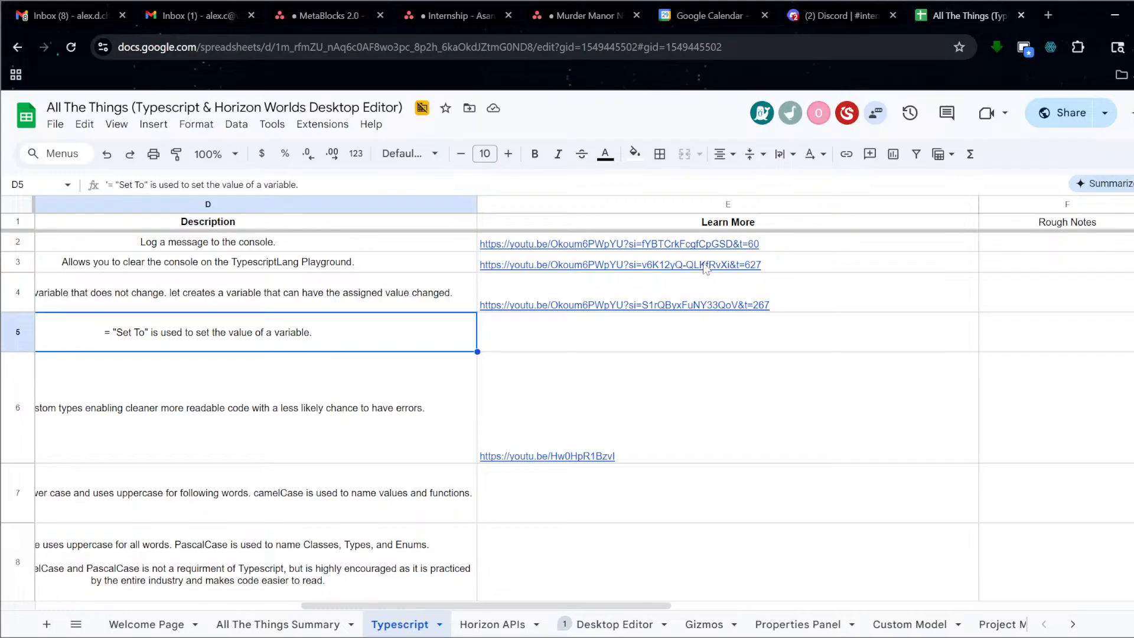
{"action": "mouse_move", "coordinate": [713, 274]}
{"action": "mouse_move", "coordinate": [819, 309]}
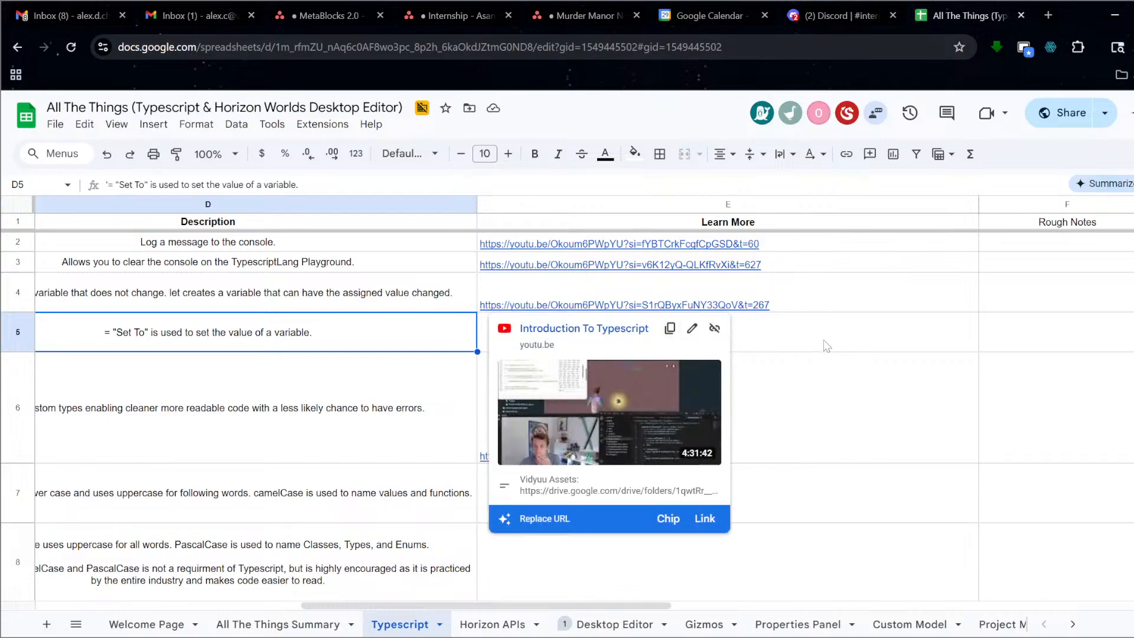
{"action": "right_click", "coordinate": [823, 339]}
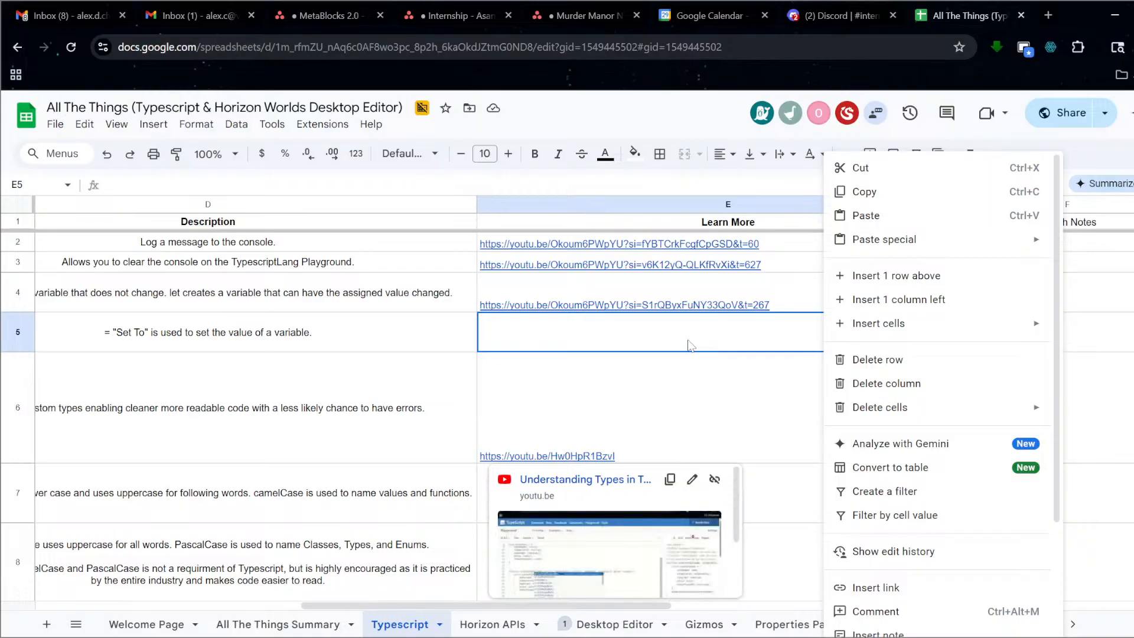
{"action": "left_click", "coordinate": [730, 400]}
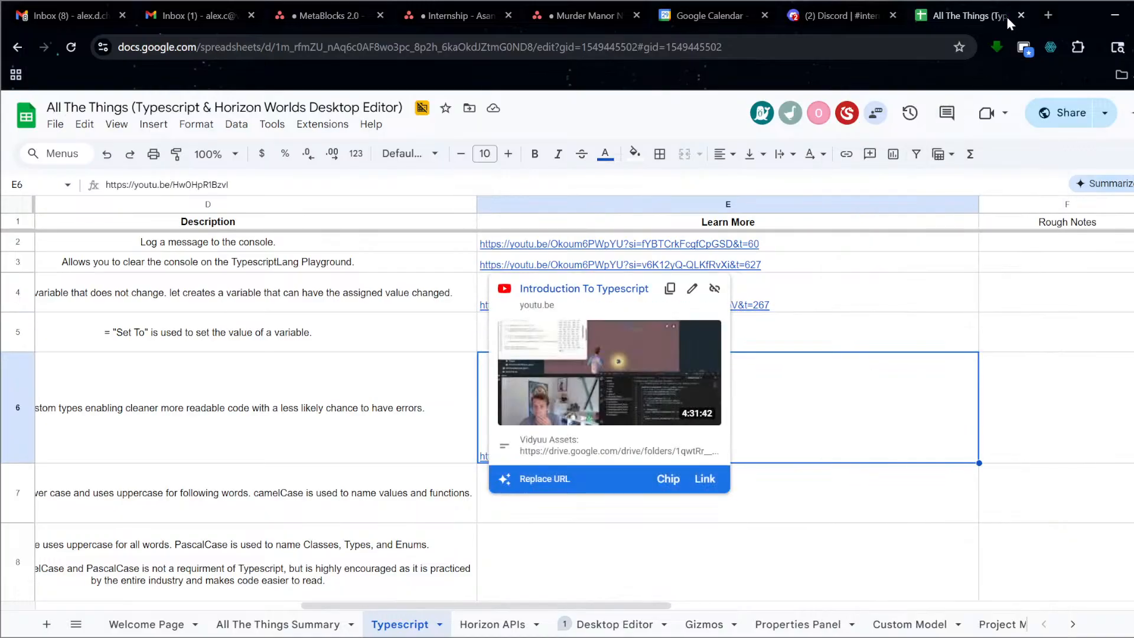
{"action": "left_click", "coordinate": [1115, 21]}
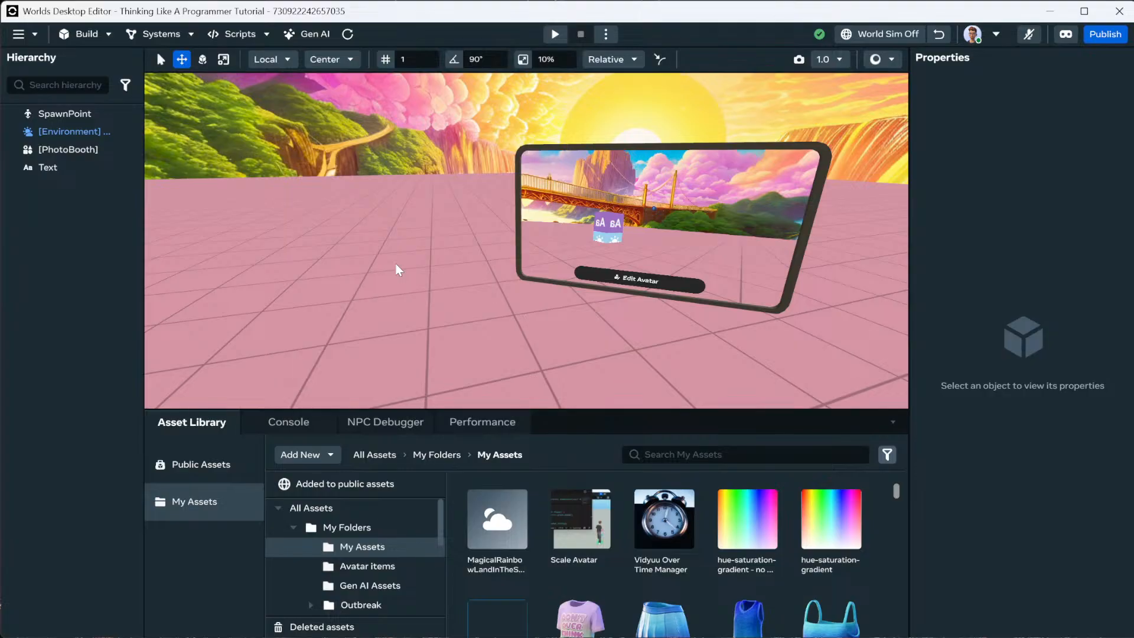
Fly the view back to the Text cube and select the Text gizmo.
{"action": "right_click_drag", "start_coordinate": [391, 273], "coordinate": [409, 253]}
{"action": "key", "text": "w"}
{"action": "key", "text": "s"}
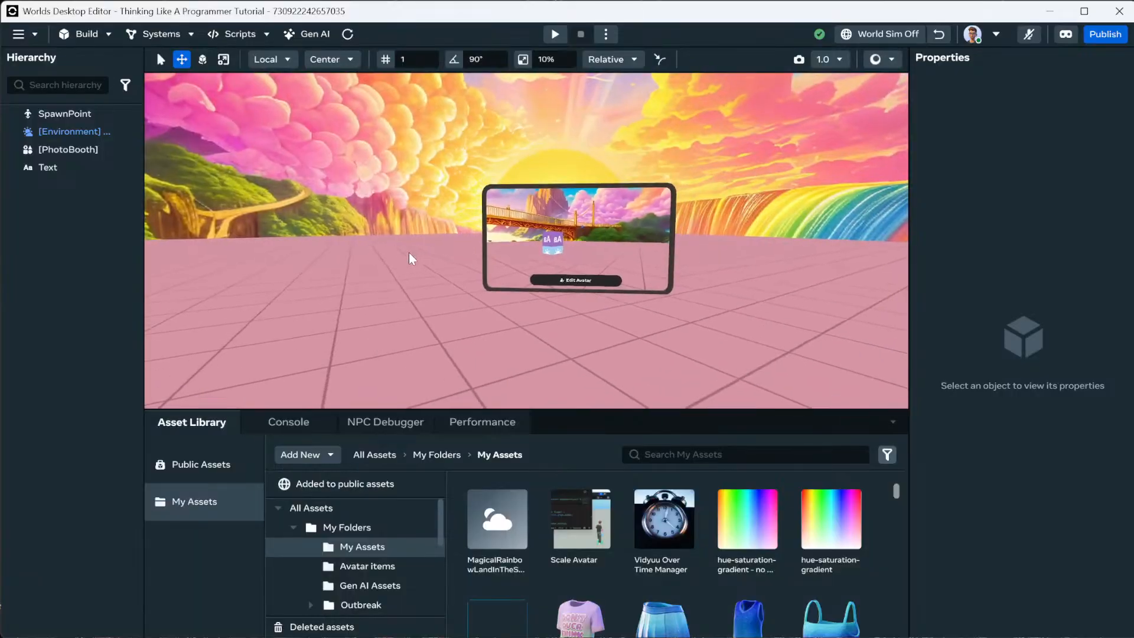
{"action": "key", "text": "s"}
{"action": "right_click_drag", "start_coordinate": [610, 276], "coordinate": [580, 270]}
{"action": "key", "text": "w"}
{"action": "key", "text": "d"}
{"action": "key", "text": "s"}
{"action": "left_click", "coordinate": [581, 275]}
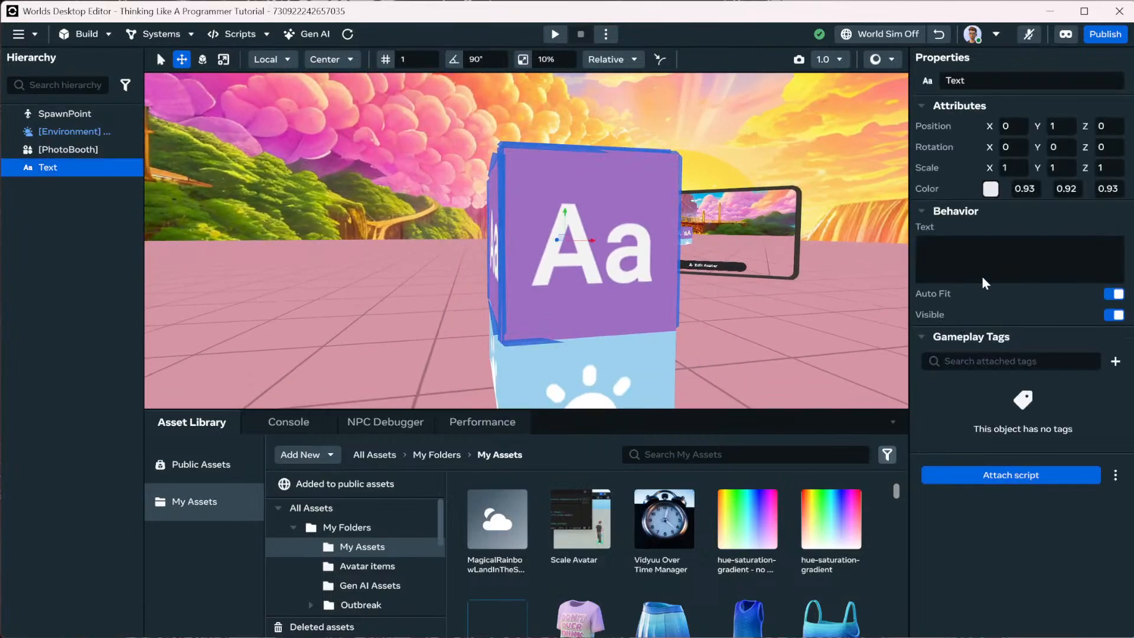
Enter 'Hello World!' as the text and orbit round to view its front.
{"action": "left_click", "coordinate": [969, 257]}
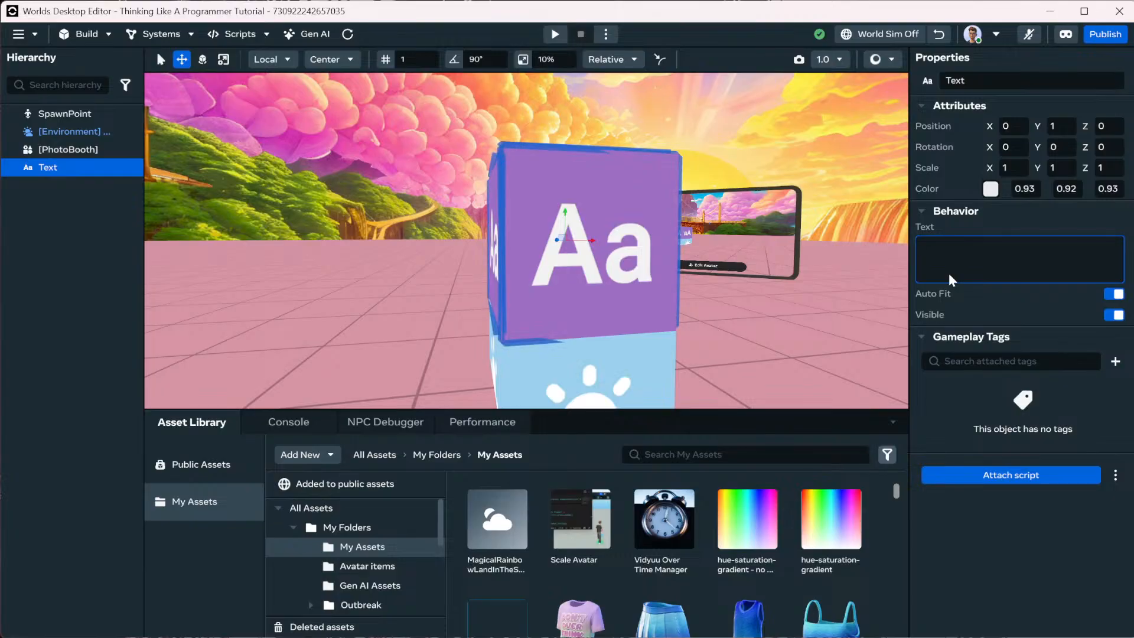
{"action": "type", "text": "H"}
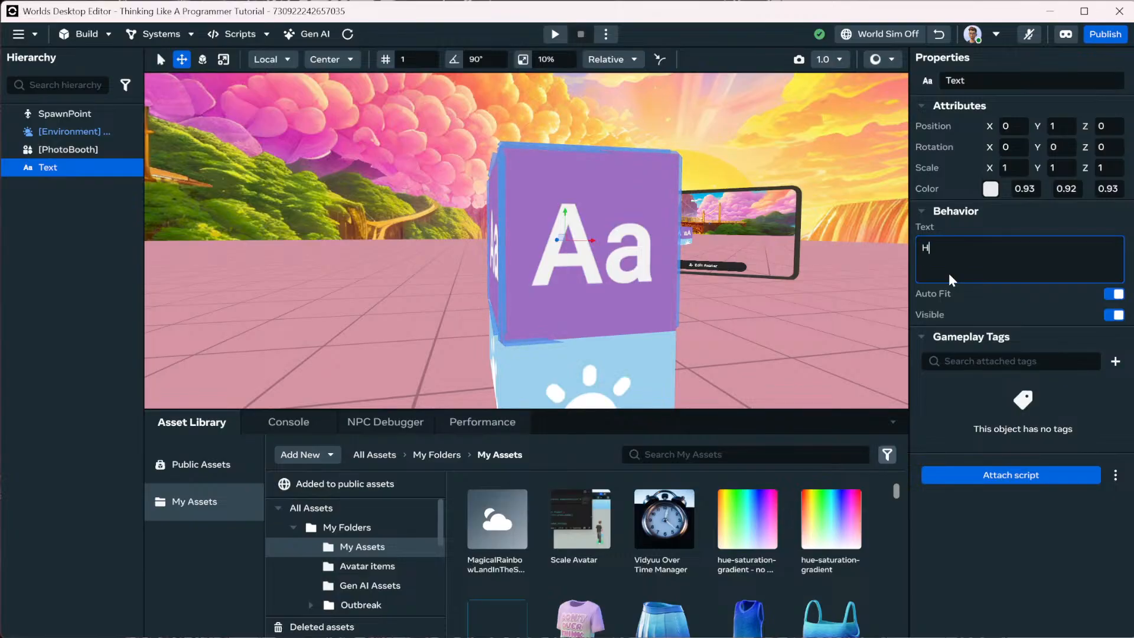
{"action": "type", "text": "ello World!"}
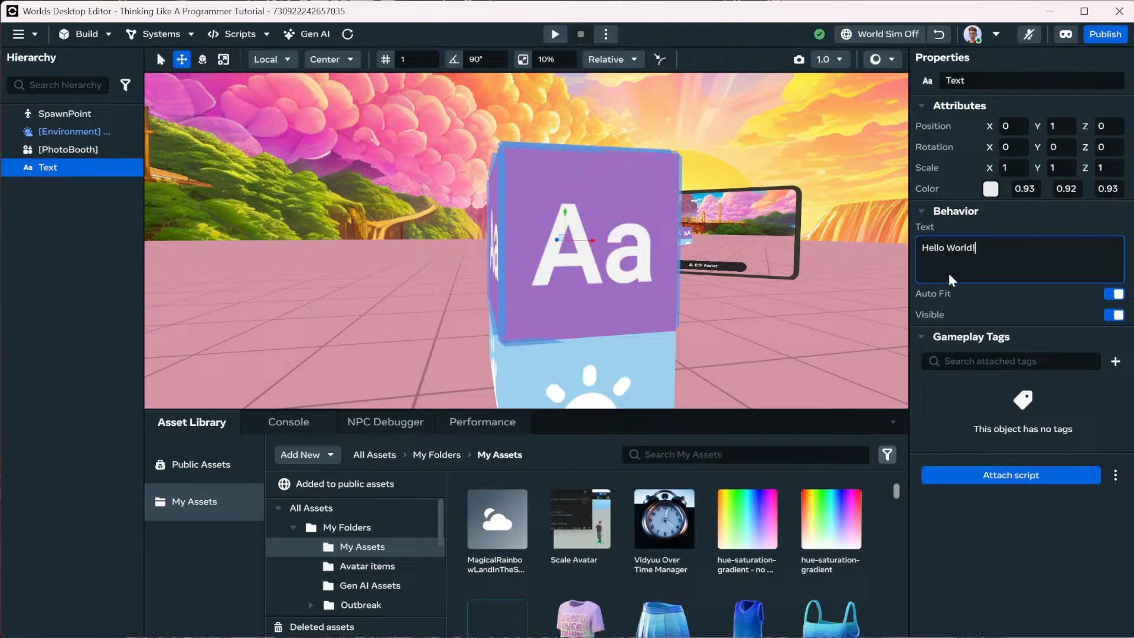
{"action": "key", "text": "Return"}
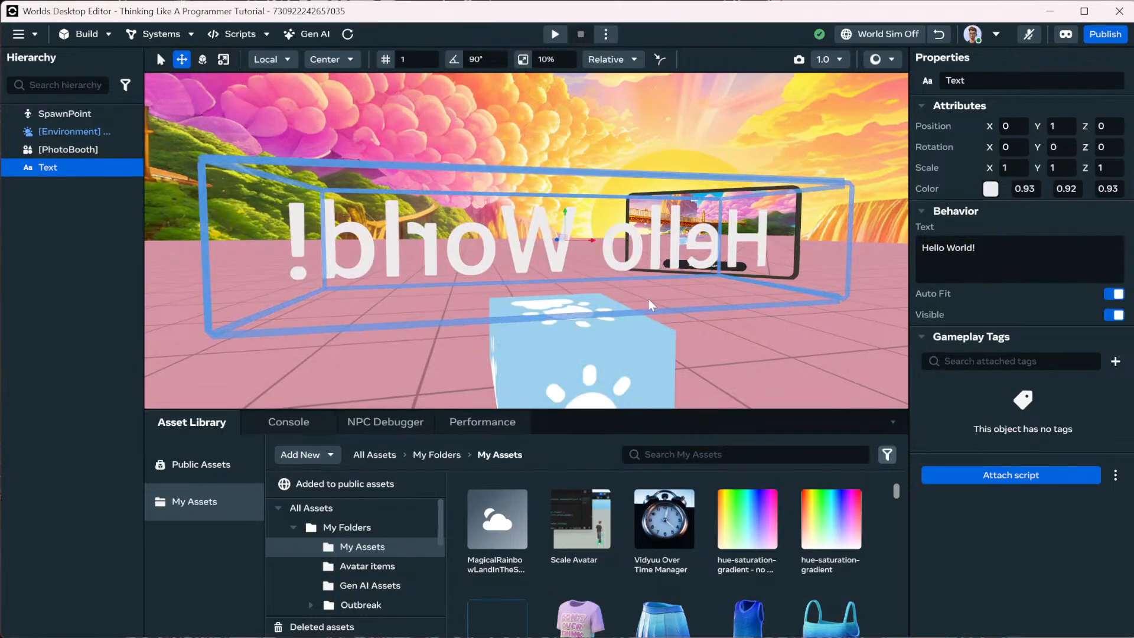
{"action": "left_click_drag", "start_coordinate": [649, 300], "coordinate": [856, 297], "text": "alt"}
{"action": "mouse_move", "coordinate": [856, 298]}
{"action": "right_mouse_down"}
{"action": "mouse_move", "coordinate": [891, 308]}
{"action": "mouse_move", "coordinate": [877, 294]}
{"action": "right_mouse_up"}
{"action": "key", "text": "s"}
{"action": "key", "text": "w"}
{"action": "key", "text": "s"}
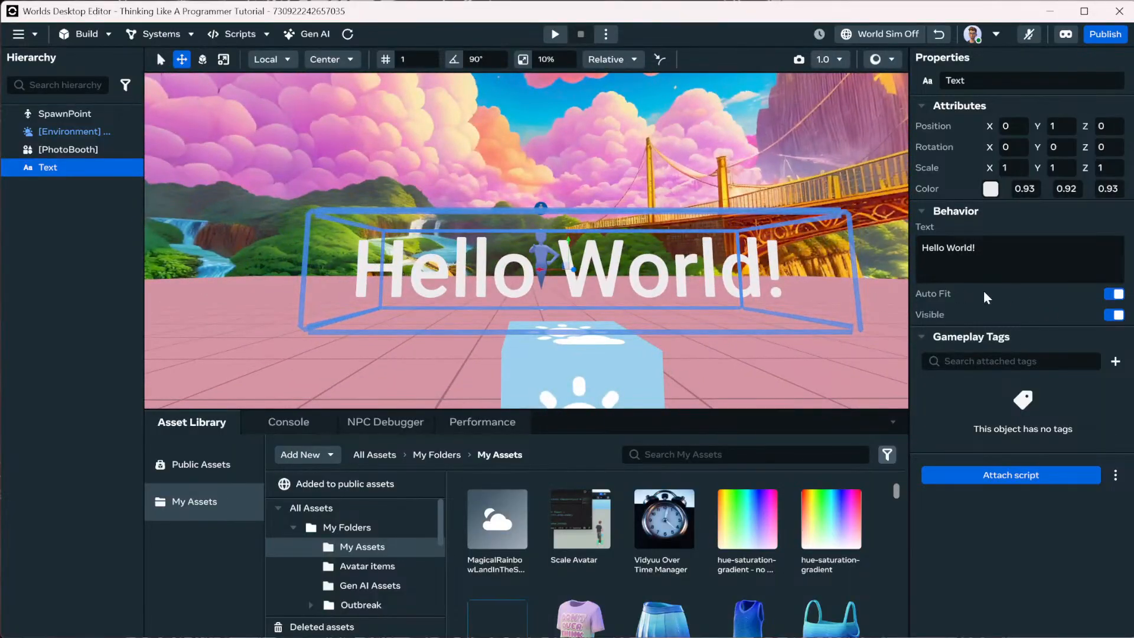
Try a fixed font size of 5, then turn automatic text fitting back on.
{"action": "left_click", "coordinate": [1114, 294]}
{"action": "left_click", "coordinate": [1078, 315]}
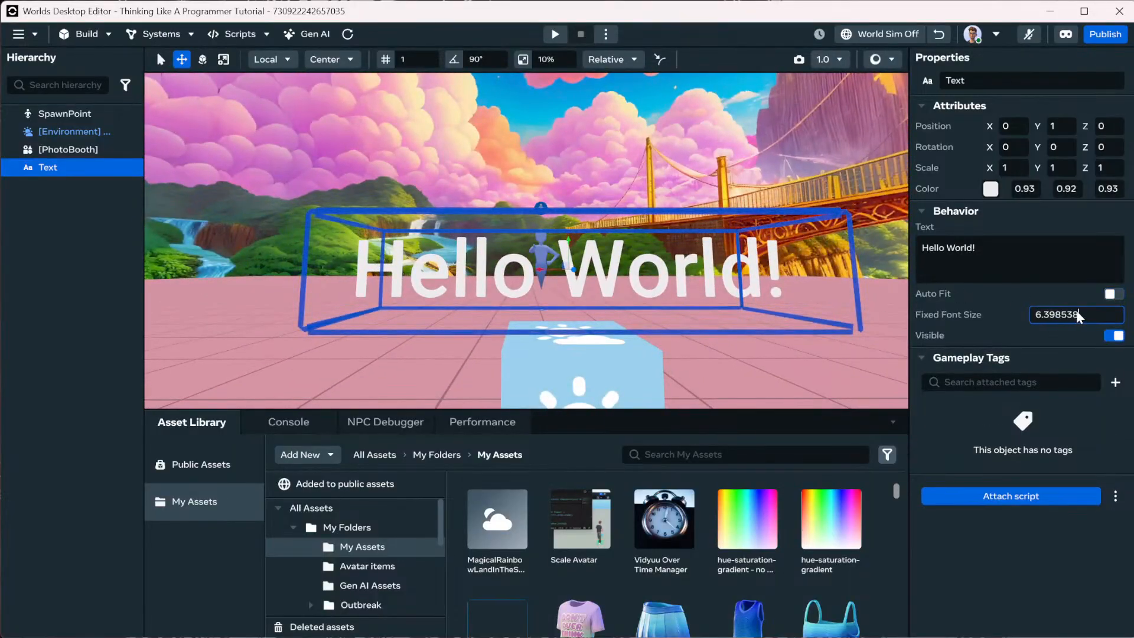
{"action": "key", "text": "Return"}
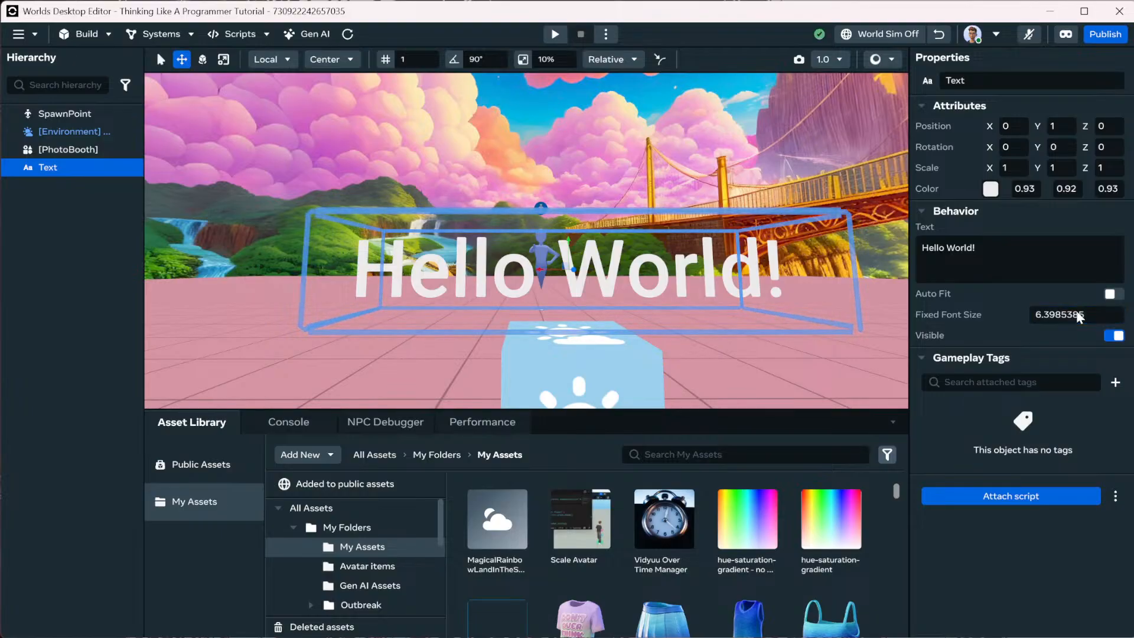
{"action": "double_click", "coordinate": [1081, 315]}
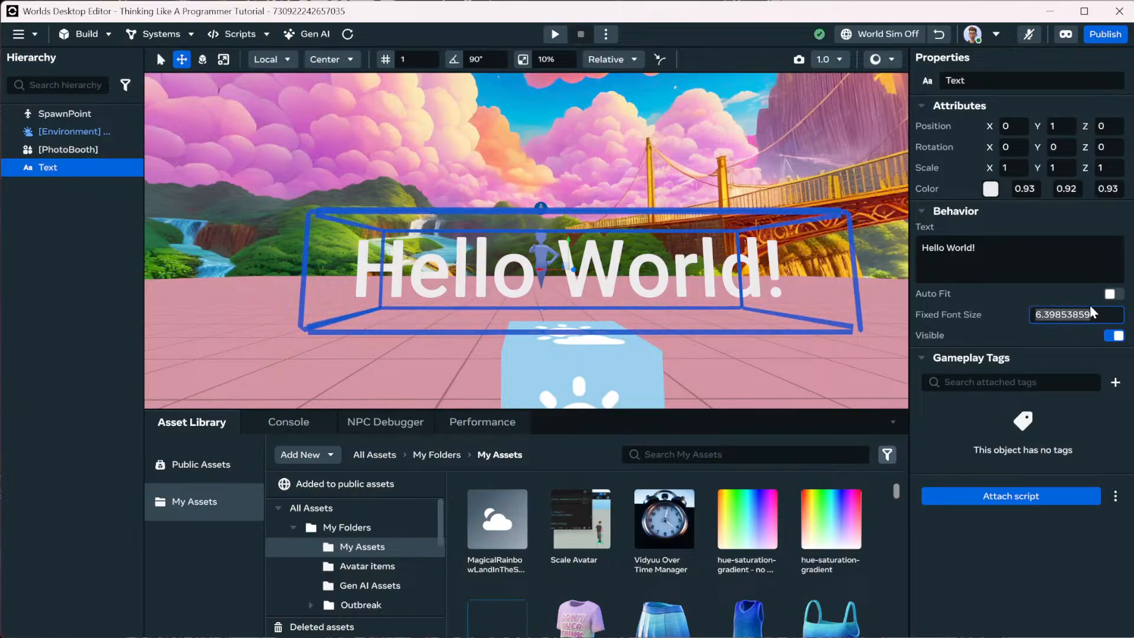
{"action": "type", "text": "5"}
{"action": "key", "text": "Return"}
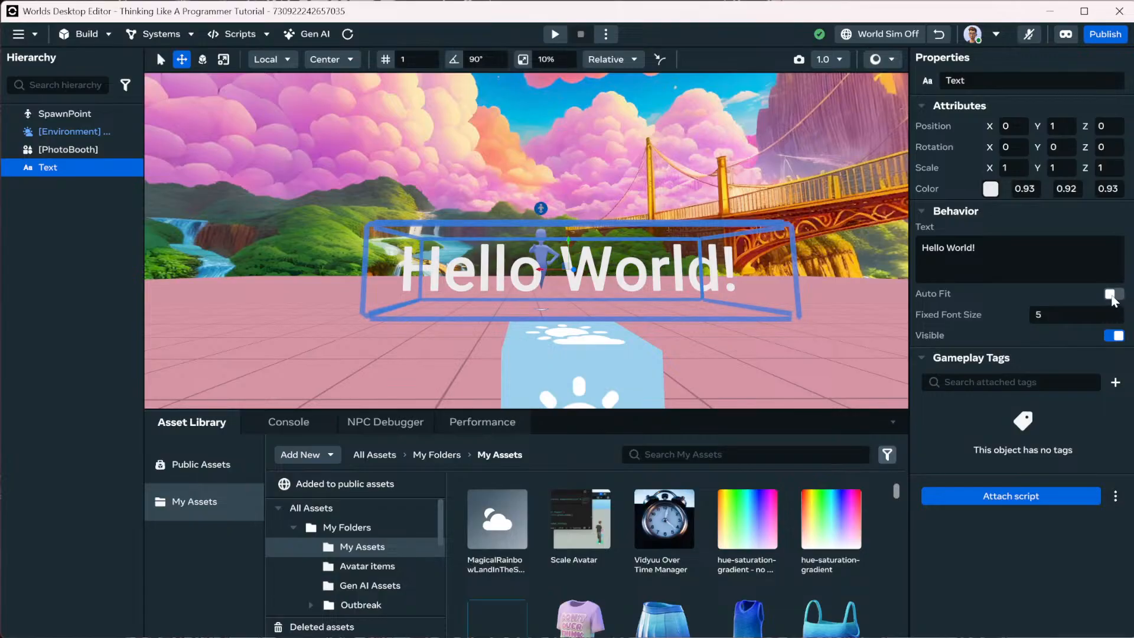
{"action": "left_click", "coordinate": [1113, 293]}
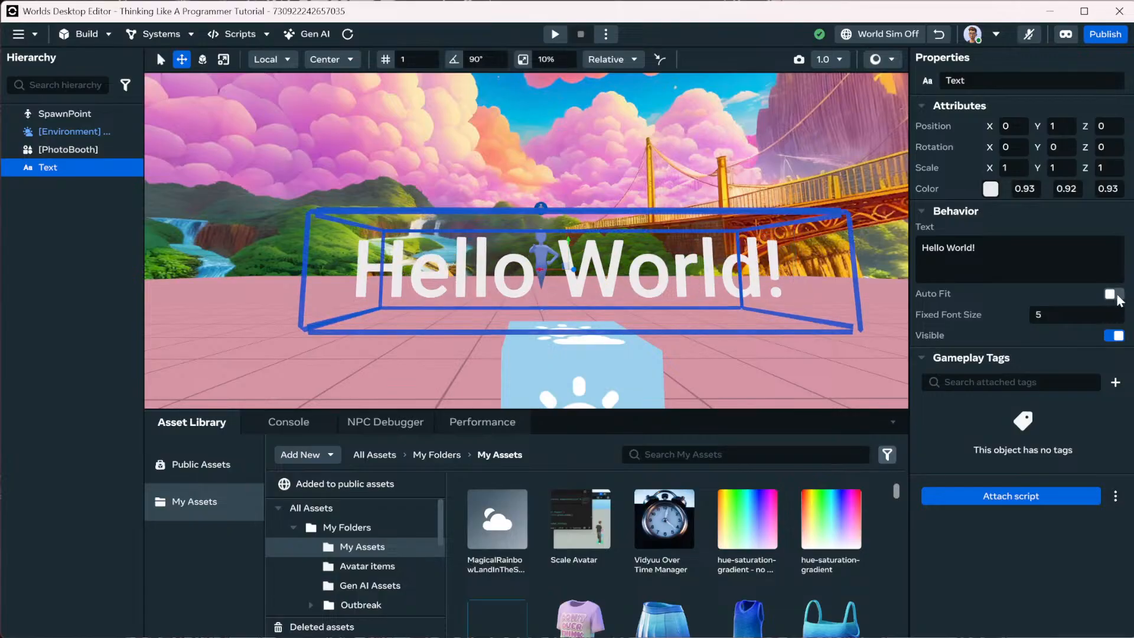
Scale the text down uniformly to 0.34, undoing an accidental depth stretch.
{"action": "left_click", "coordinate": [224, 60]}
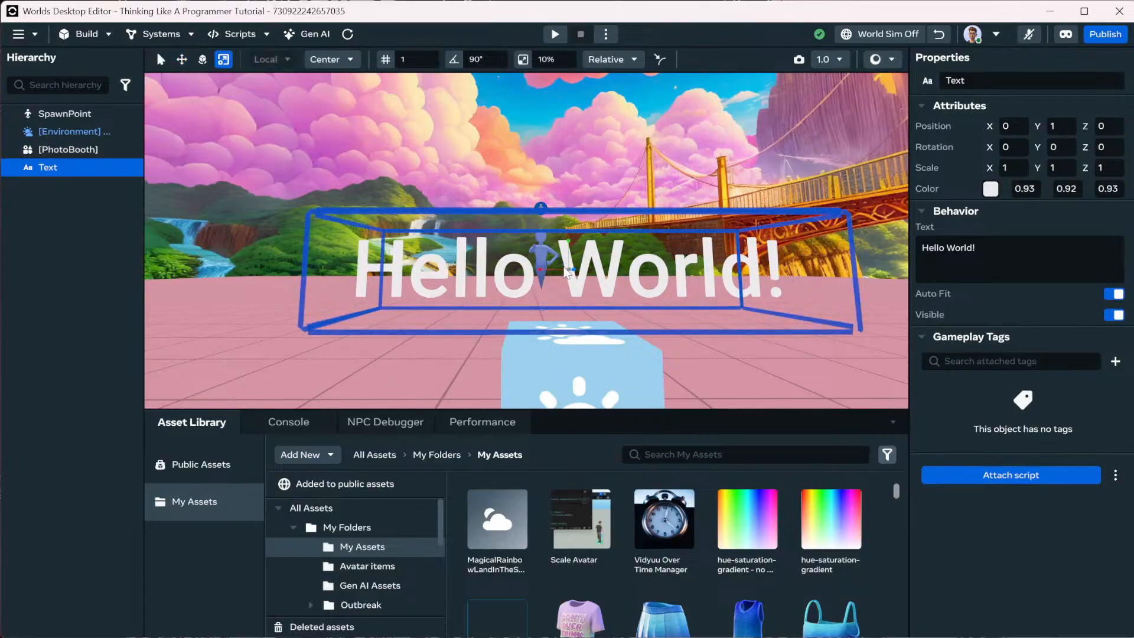
{"action": "left_click_drag", "start_coordinate": [556, 276], "coordinate": [551, 277]}
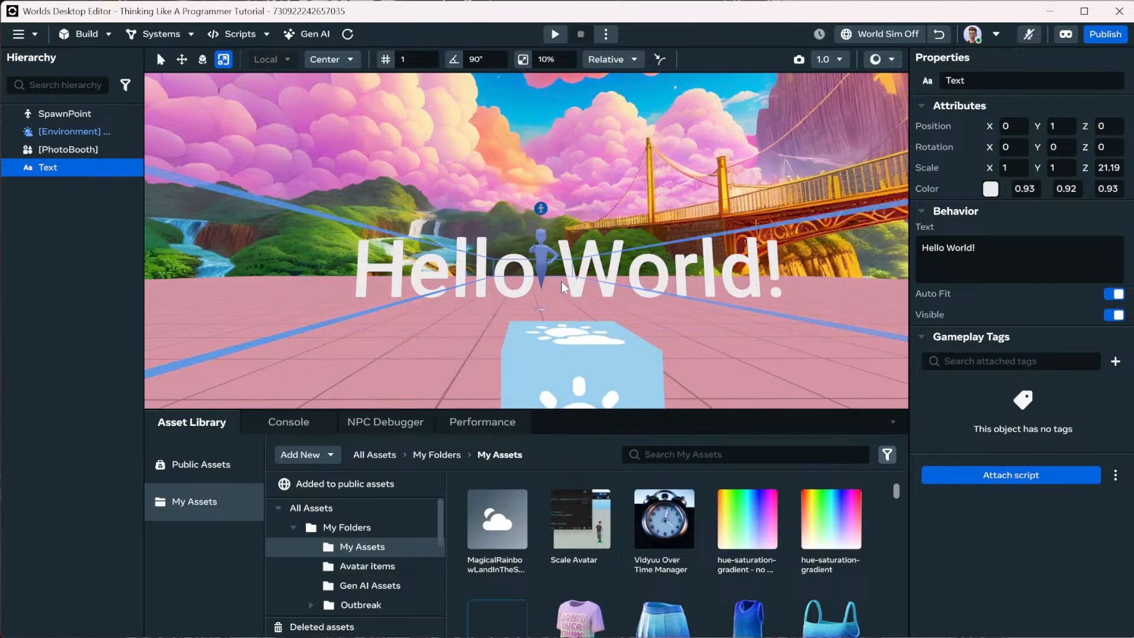
{"action": "key", "text": "ctrl+z"}
{"action": "key", "text": "w"}
{"action": "right_click_drag", "start_coordinate": [583, 284], "coordinate": [599, 271]}
{"action": "left_click_drag", "start_coordinate": [615, 263], "coordinate": [582, 284]}
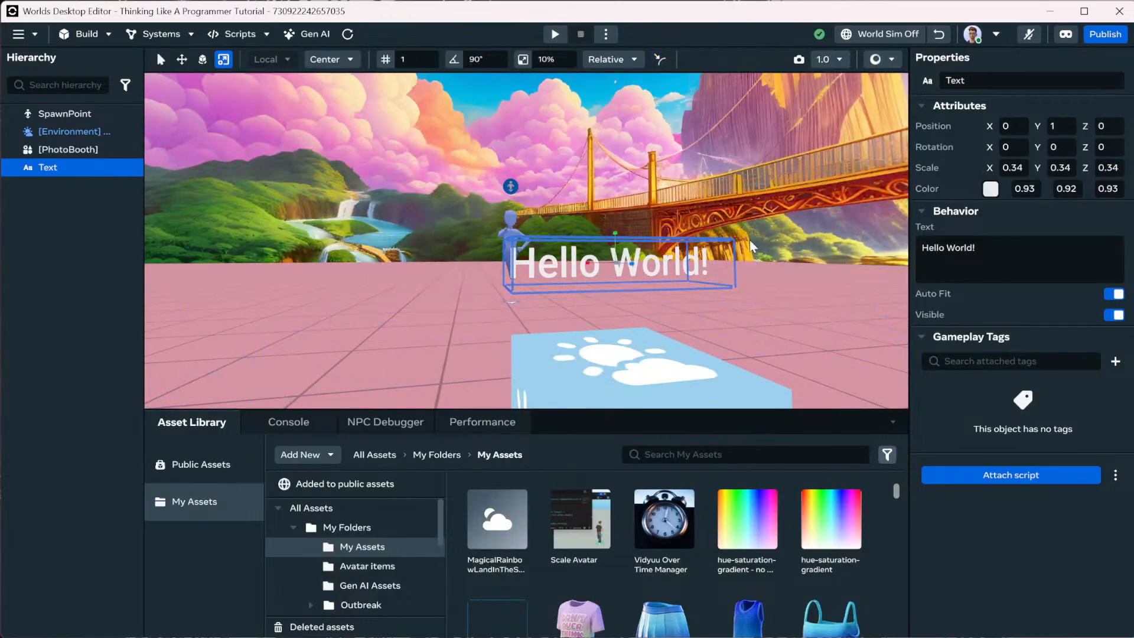
Shorten the greeting to 'Hello!'.
{"action": "left_click", "coordinate": [1026, 252]}
{"action": "left_click", "coordinate": [1026, 253]}
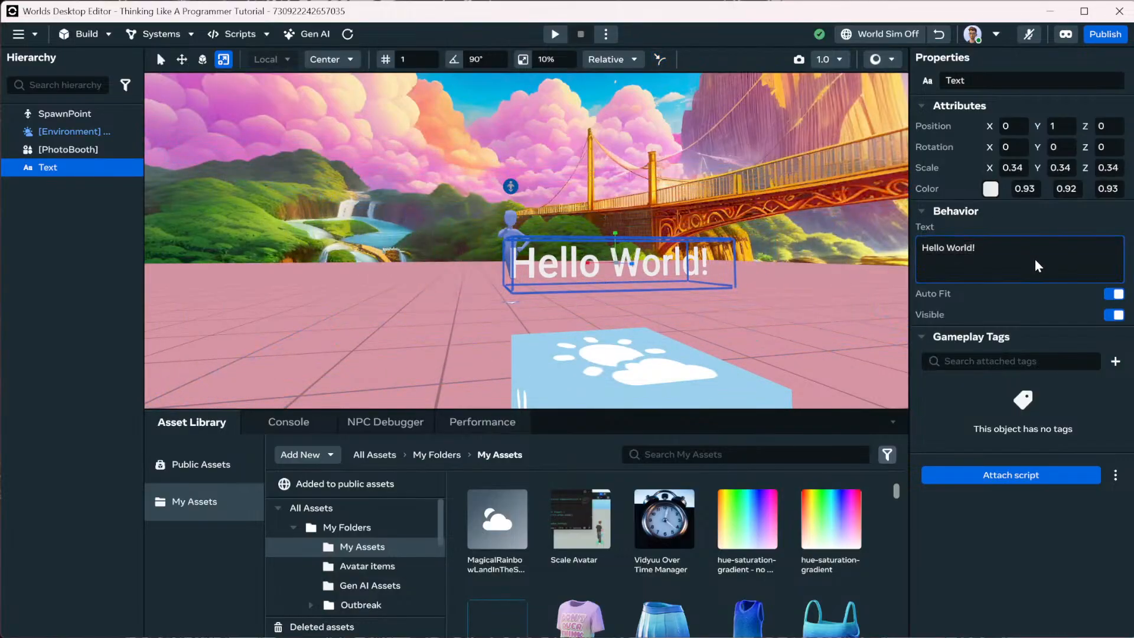
{"action": "key", "text": "BackSpace"}
{"action": "key", "text": "BackSpace"}
{"action": "key", "text": "BackSpace"}
{"action": "key", "text": "BackSpace"}
{"action": "key", "text": "BackSpace"}
{"action": "key", "text": "BackSpace"}
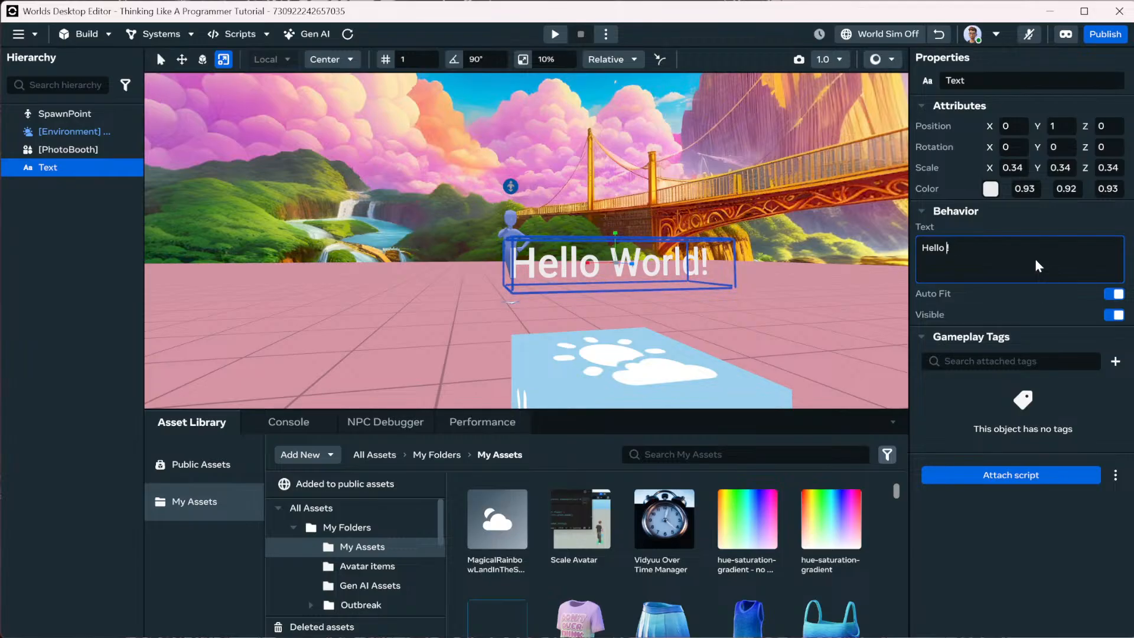
{"action": "key", "text": "BackSpace"}
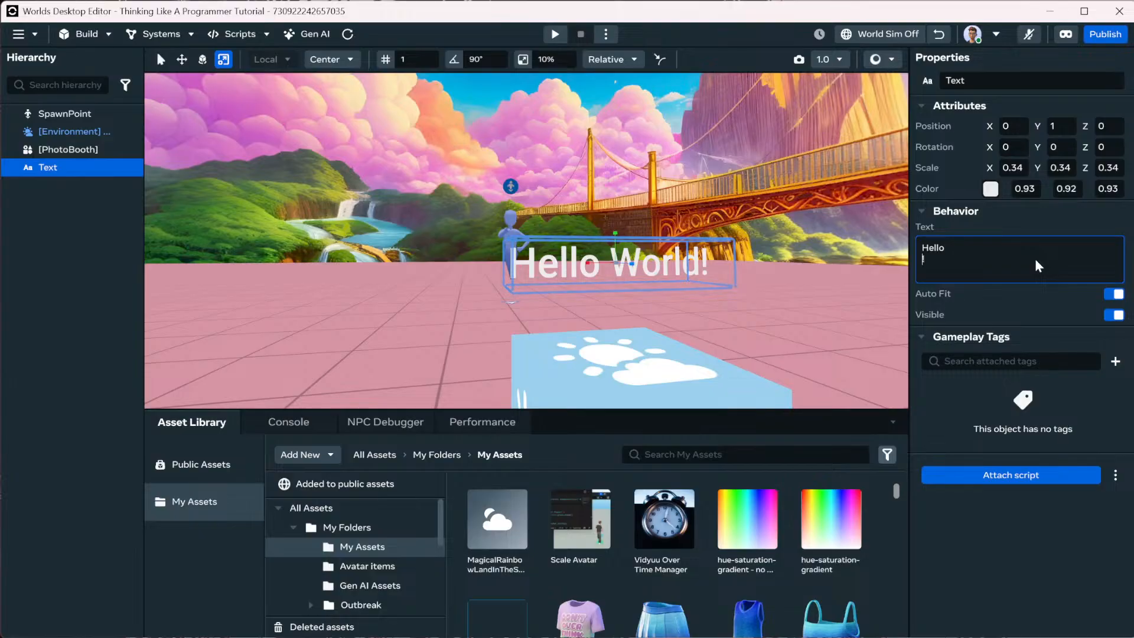
{"action": "type", "text": "\\"}
{"action": "key", "text": "BackSpace"}
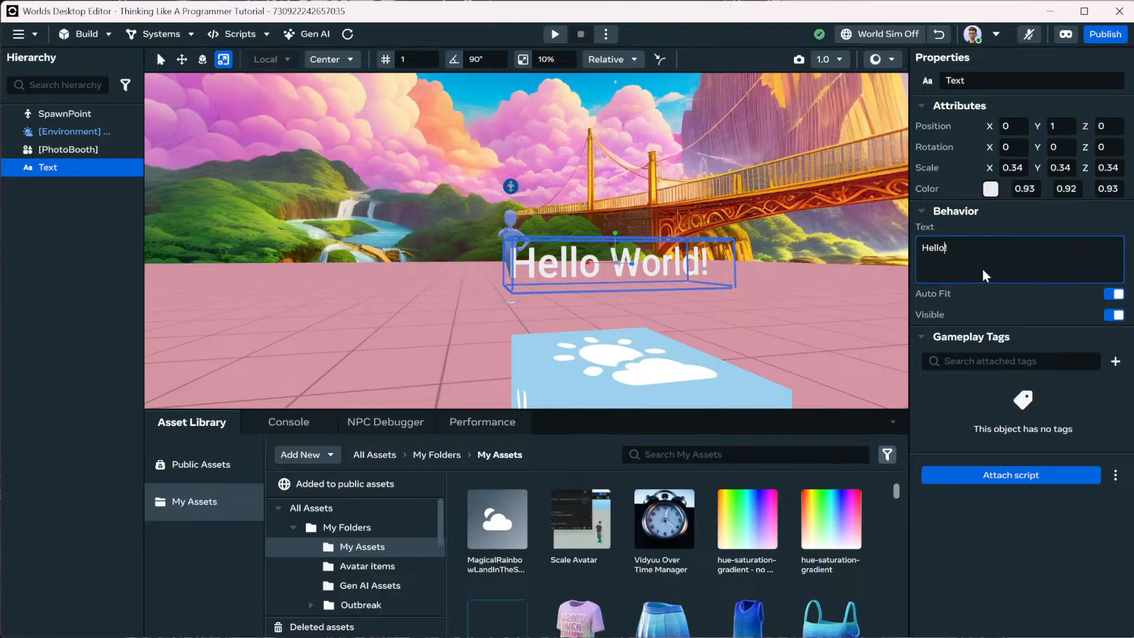
{"action": "left_click", "coordinate": [992, 316]}
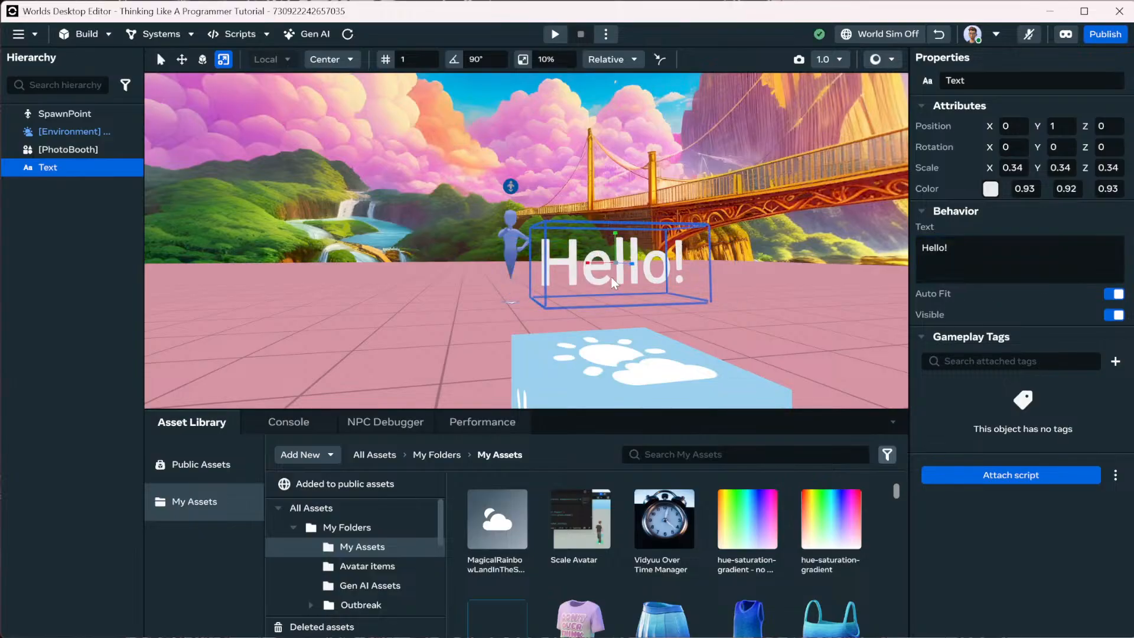
Insert 'There You Interesting Person' into the greeting.
{"action": "left_click", "coordinate": [953, 262]}
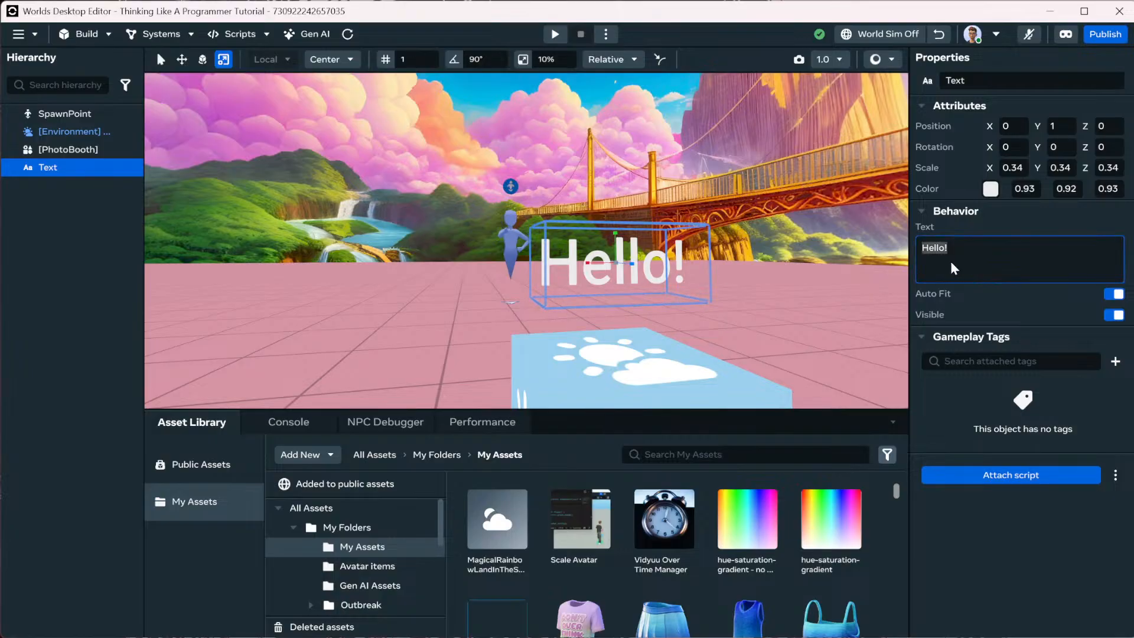
{"action": "left_click", "coordinate": [951, 261]}
{"action": "key", "text": "Left"}
{"action": "type", "text": "There You"}
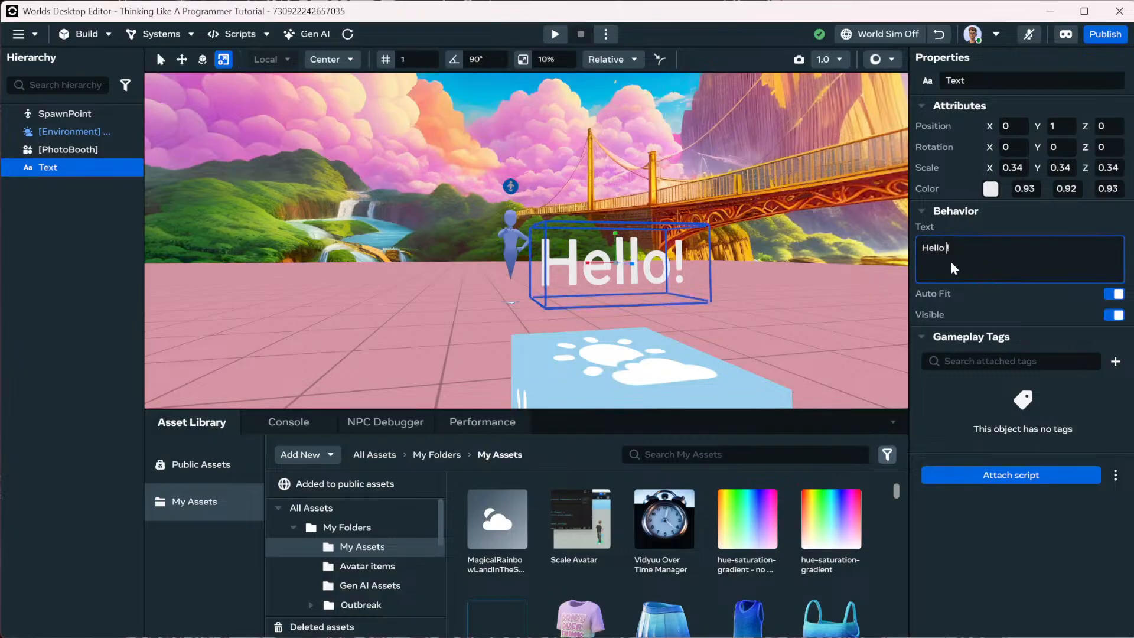
{"action": "type", "text": " In"}
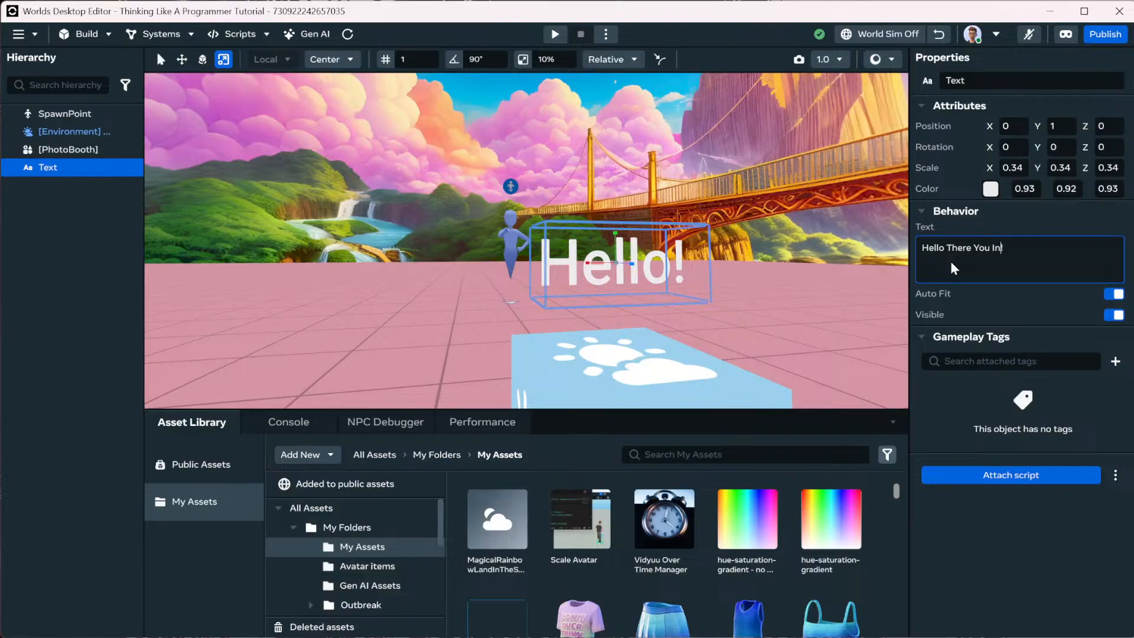
{"action": "type", "text": "teresting Perso"}
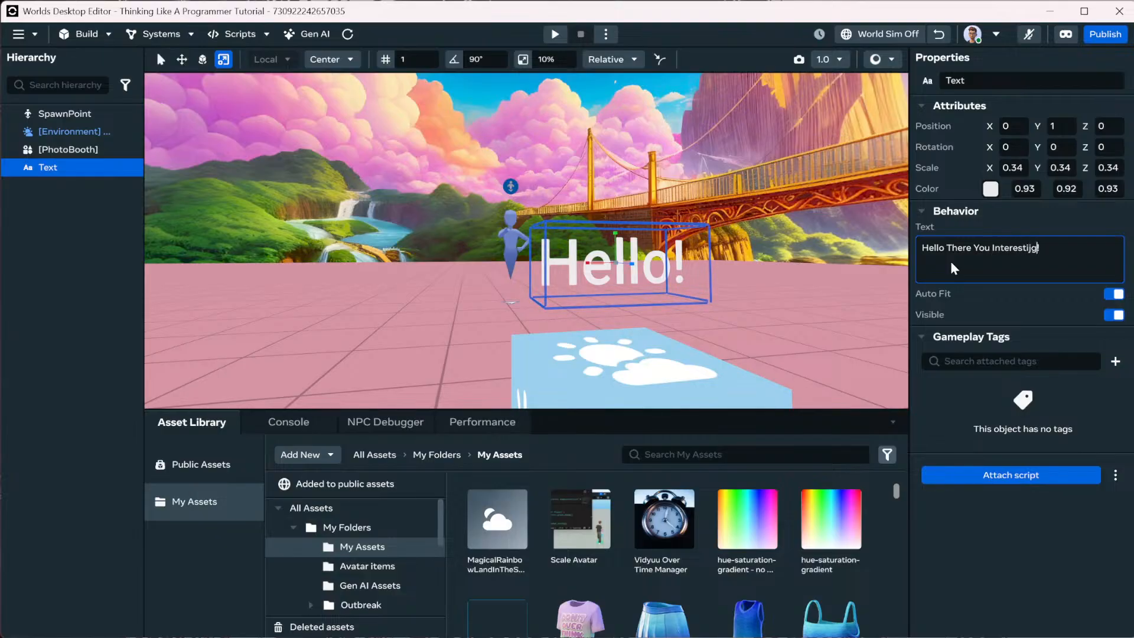
{"action": "type", "text": "n"}
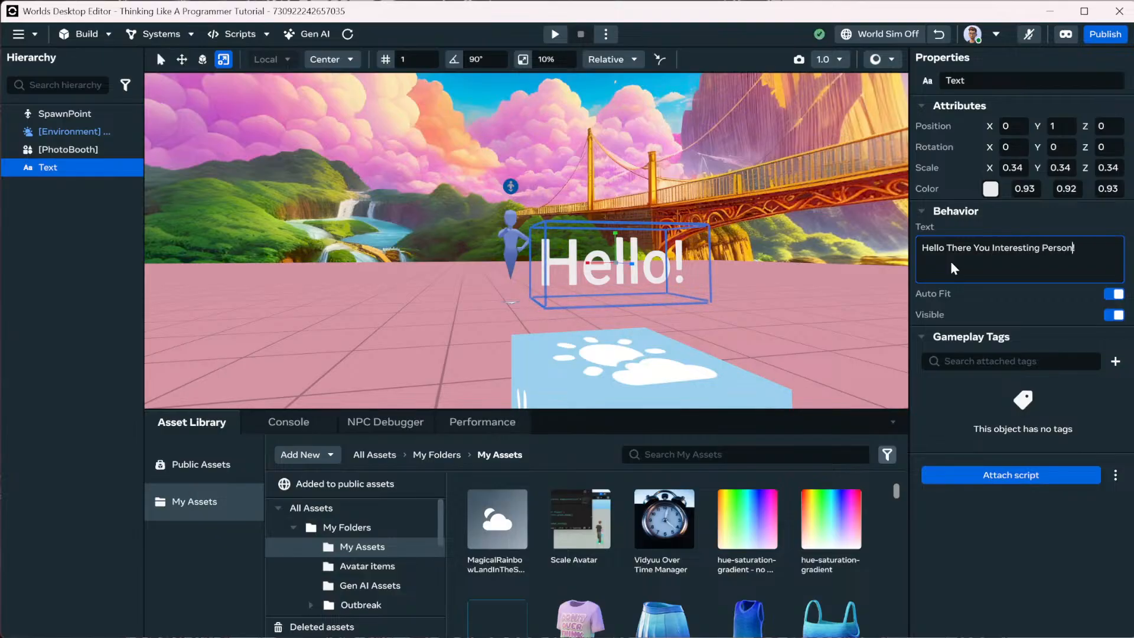
{"action": "key", "text": "Return"}
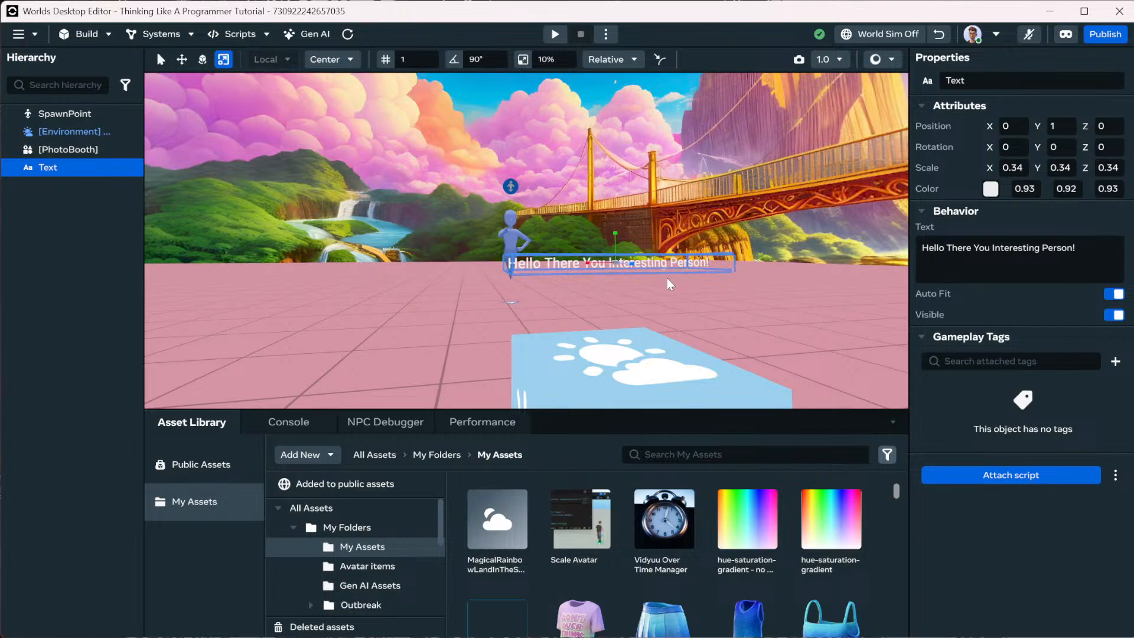
Replace the greeting with 'Hello World!' again.
{"action": "left_click", "coordinate": [1035, 265]}
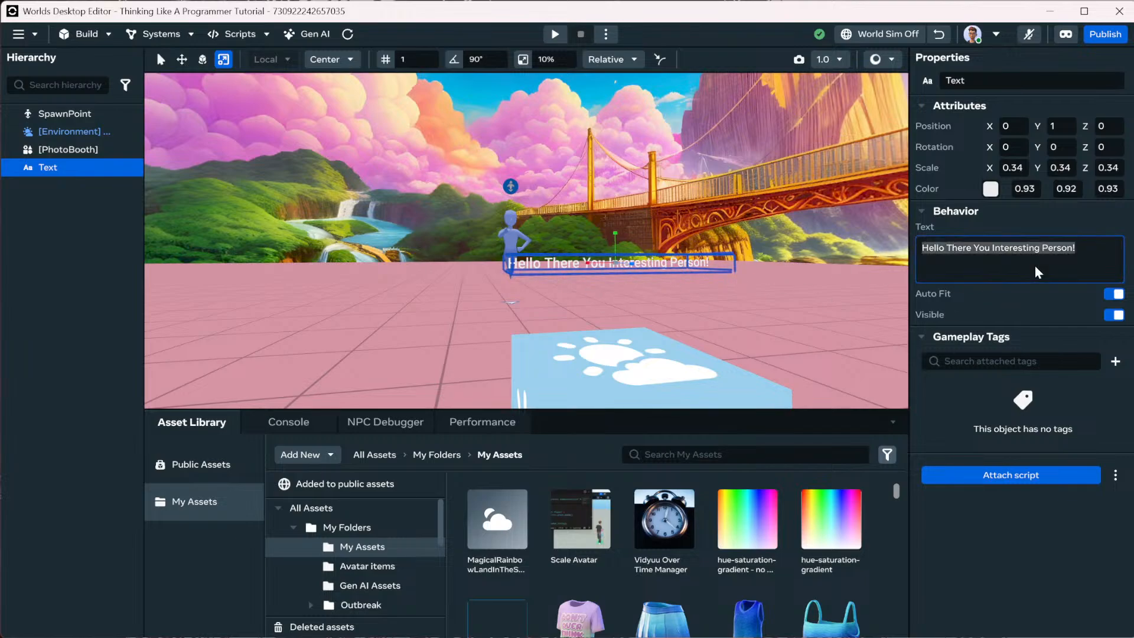
{"action": "key", "text": "BackSpace"}
{"action": "type", "text": "H"}
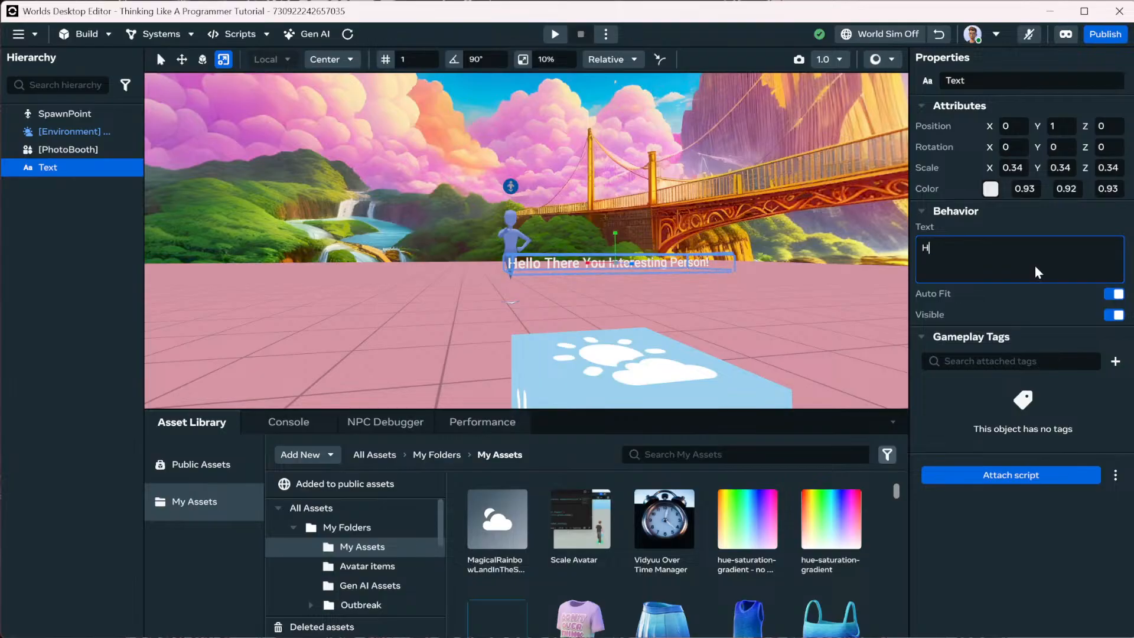
{"action": "type", "text": "ello World!"}
{"action": "key", "text": "Return"}
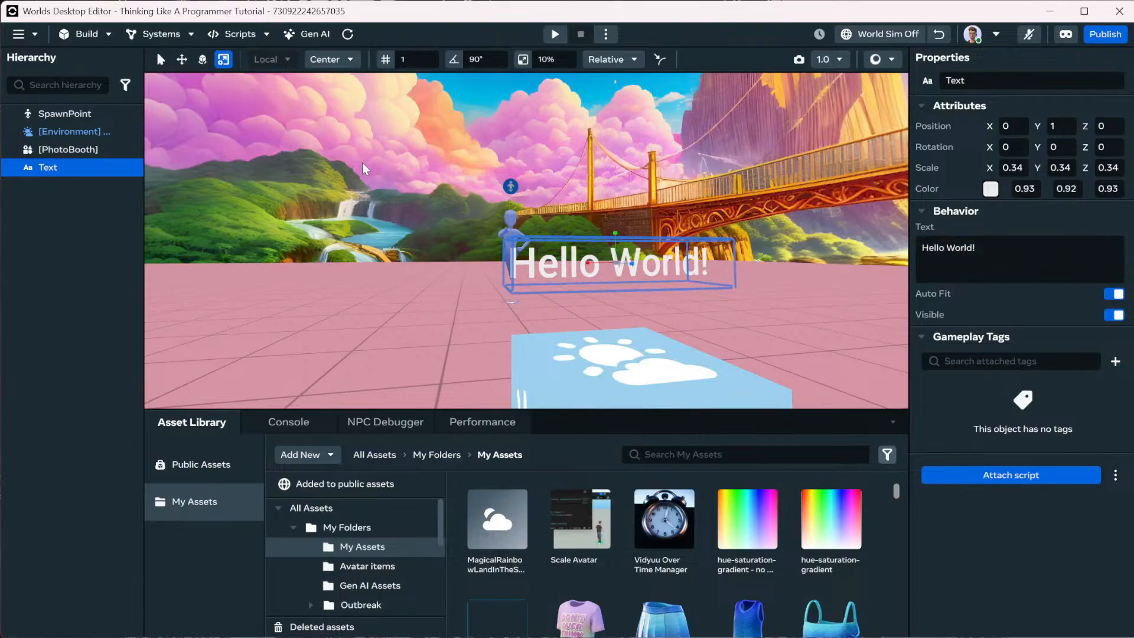
{"action": "left_click", "coordinate": [181, 60]}
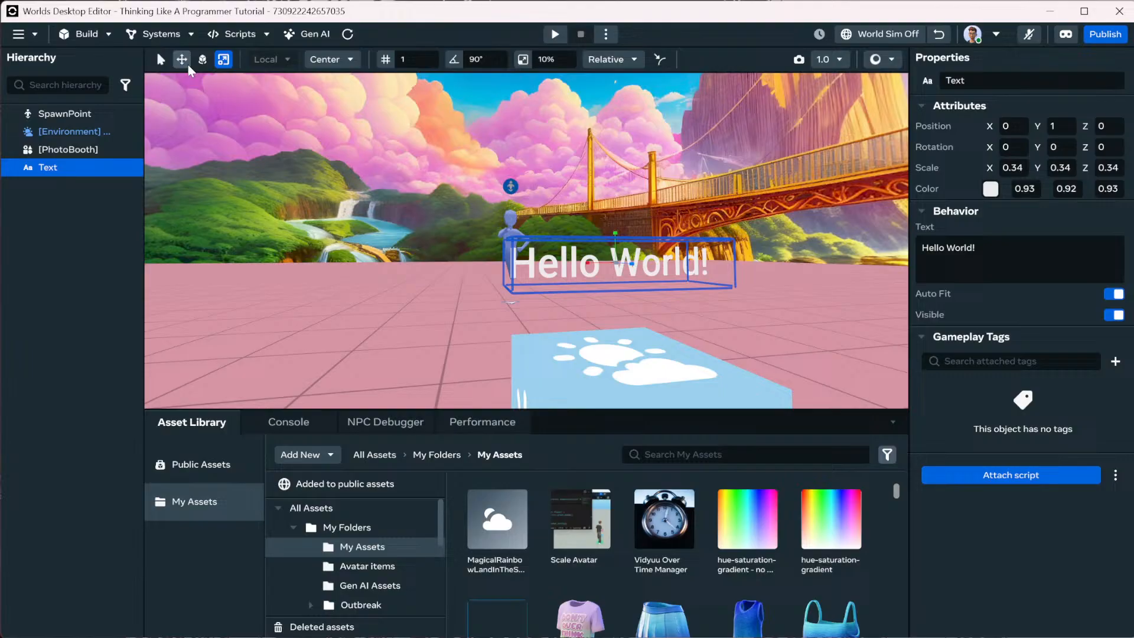
Set the Hello World! text colour to magenta-purple (0.89, 0.30, 1) in the colour picker.
{"action": "left_click", "coordinate": [990, 189]}
{"action": "left_click", "coordinate": [1042, 391]}
{"action": "left_click", "coordinate": [1063, 349]}
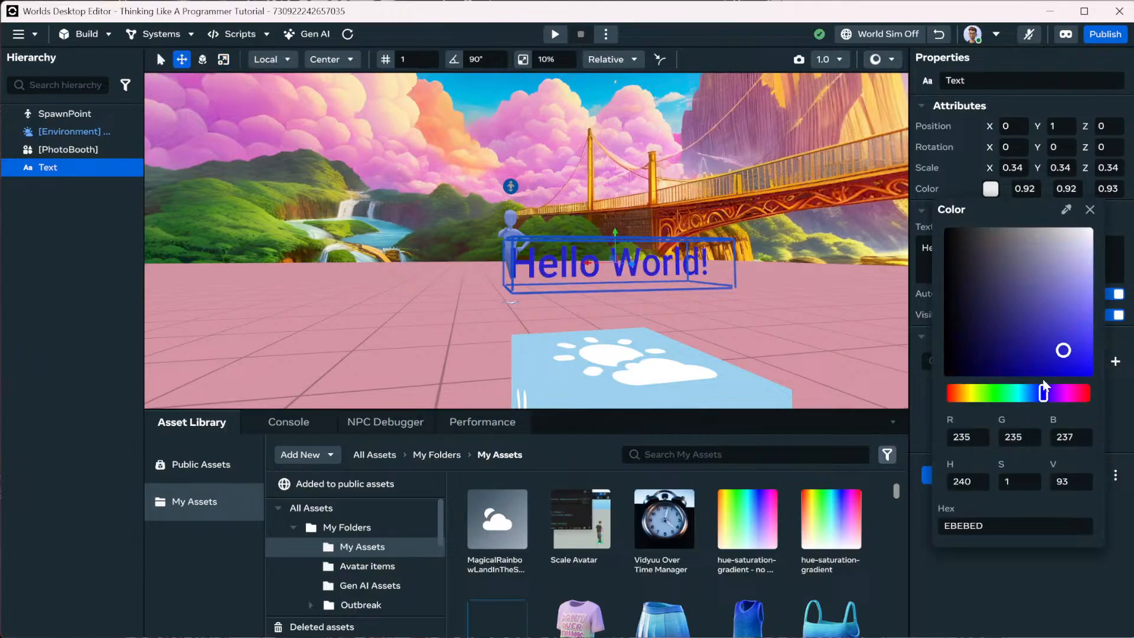
{"action": "left_click_drag", "start_coordinate": [1018, 280], "coordinate": [1112, 312]}
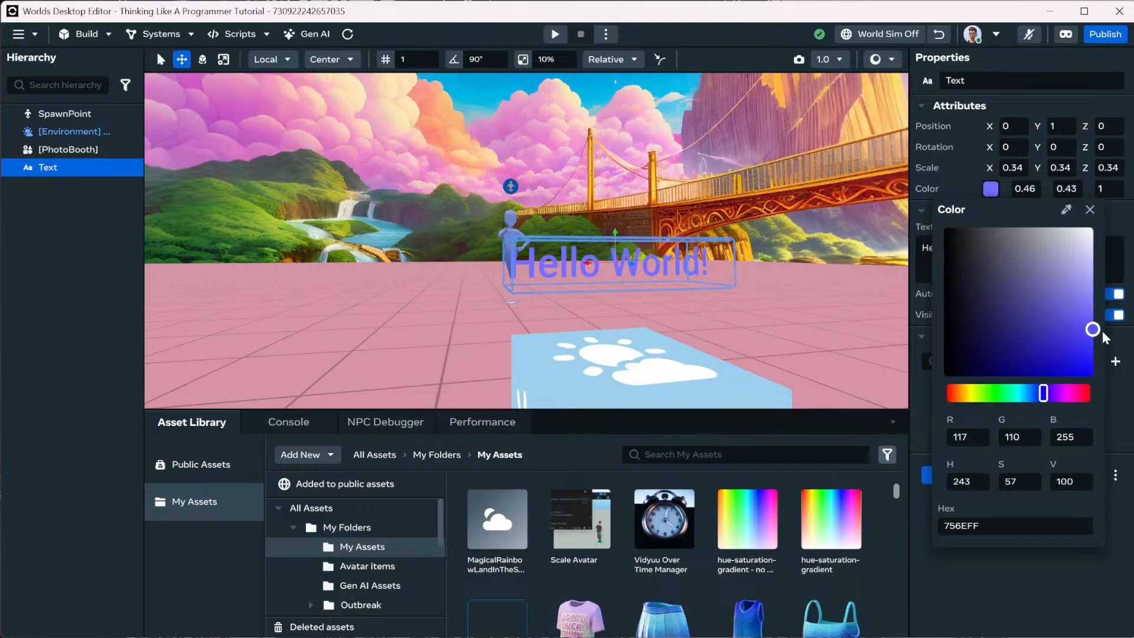
{"action": "left_click", "coordinate": [1092, 332]}
{"action": "mouse_move", "coordinate": [1043, 393]}
{"action": "left_mouse_down"}
{"action": "mouse_move", "coordinate": [1067, 396]}
{"action": "mouse_move", "coordinate": [1055, 395]}
{"action": "left_mouse_up"}
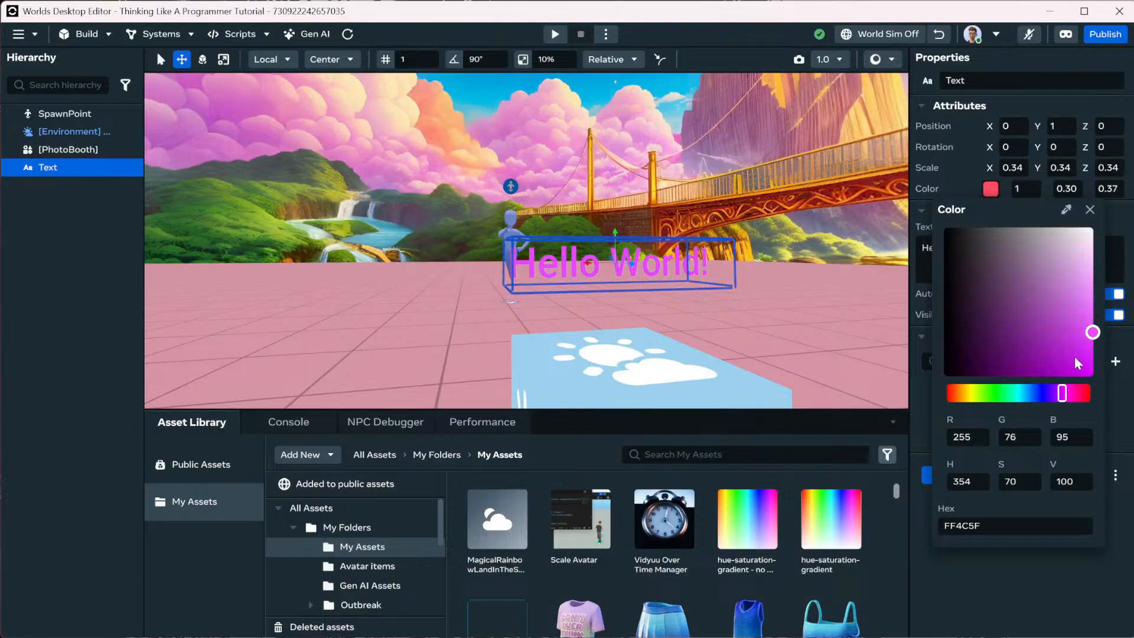
{"action": "left_click", "coordinate": [944, 194]}
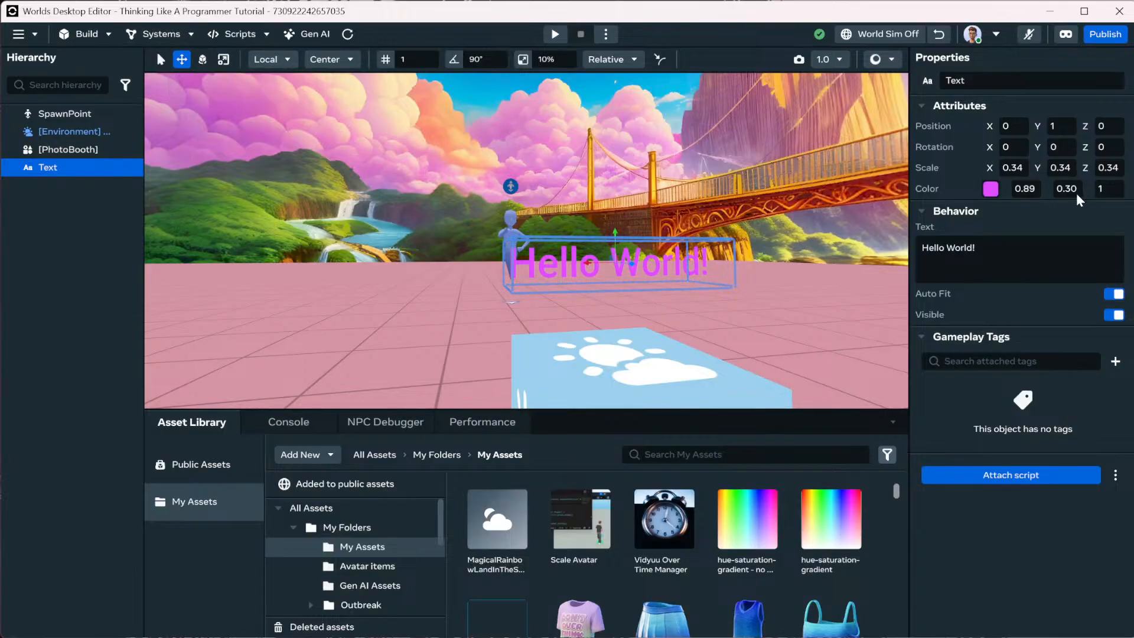
Turn off Auto Fit and set the Fixed Font Size to 4.
{"action": "left_click", "coordinate": [1114, 294]}
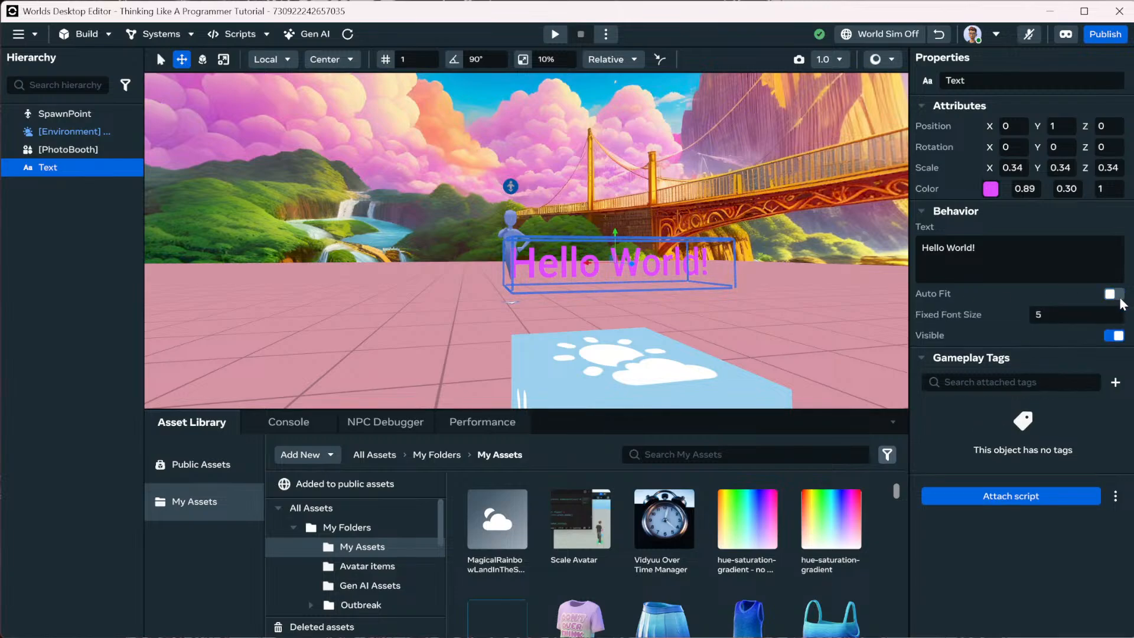
{"action": "left_click", "coordinate": [1072, 319]}
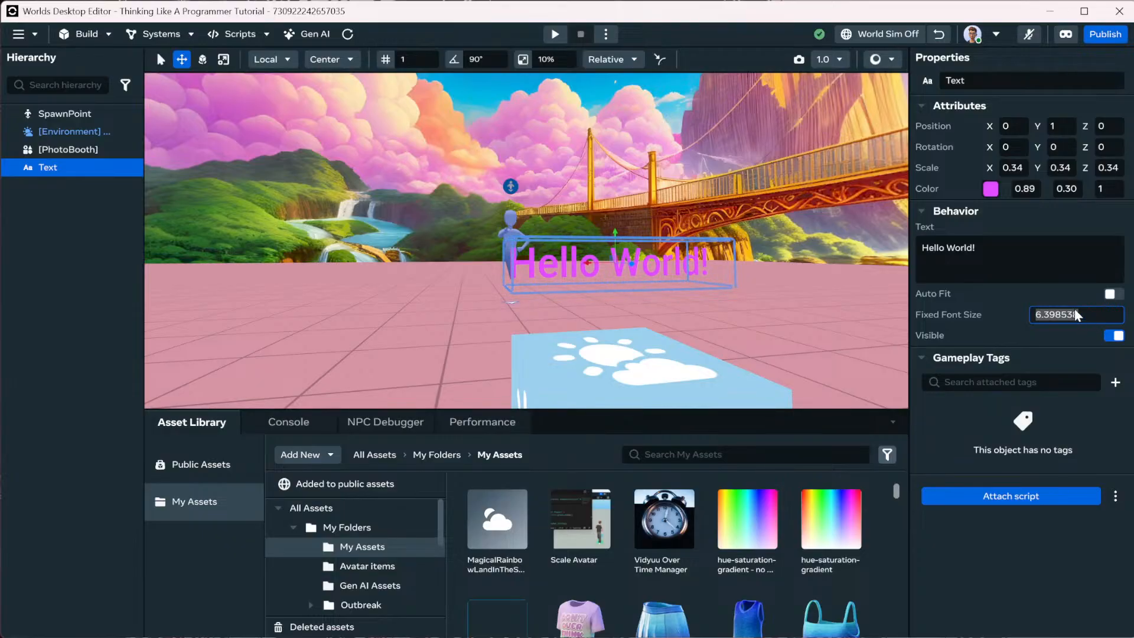
{"action": "type", "text": "4"}
{"action": "key", "text": "Return"}
Replace 'World!' in the greeting with a player's username, retyping the name twice.
{"action": "left_click", "coordinate": [959, 250]}
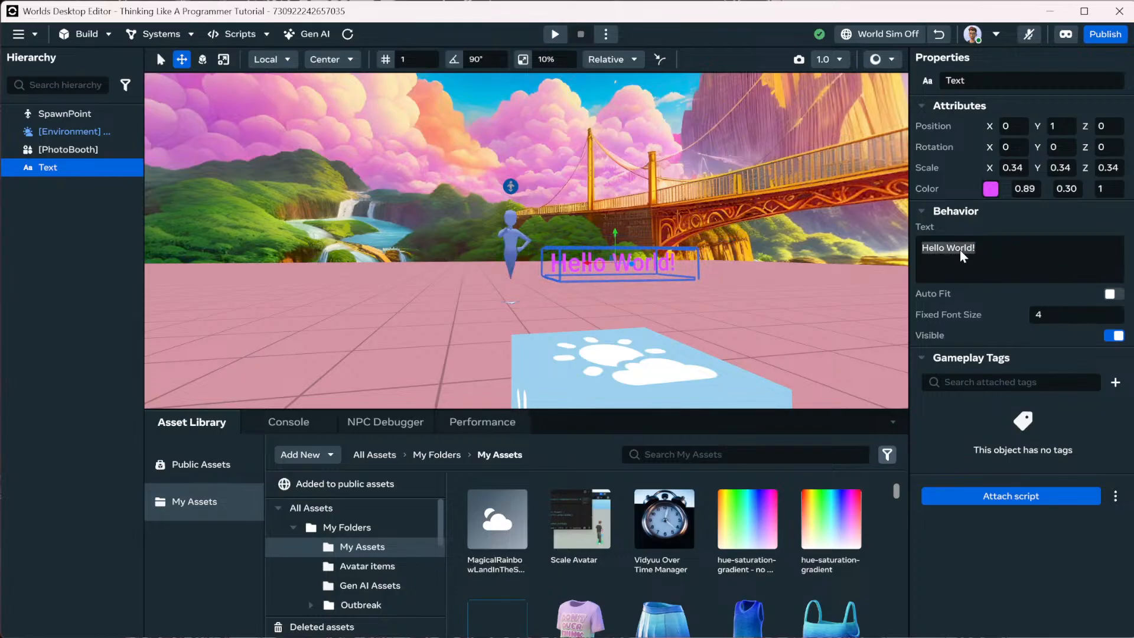
{"action": "double_click", "coordinate": [959, 249]}
{"action": "type", "text": "La"}
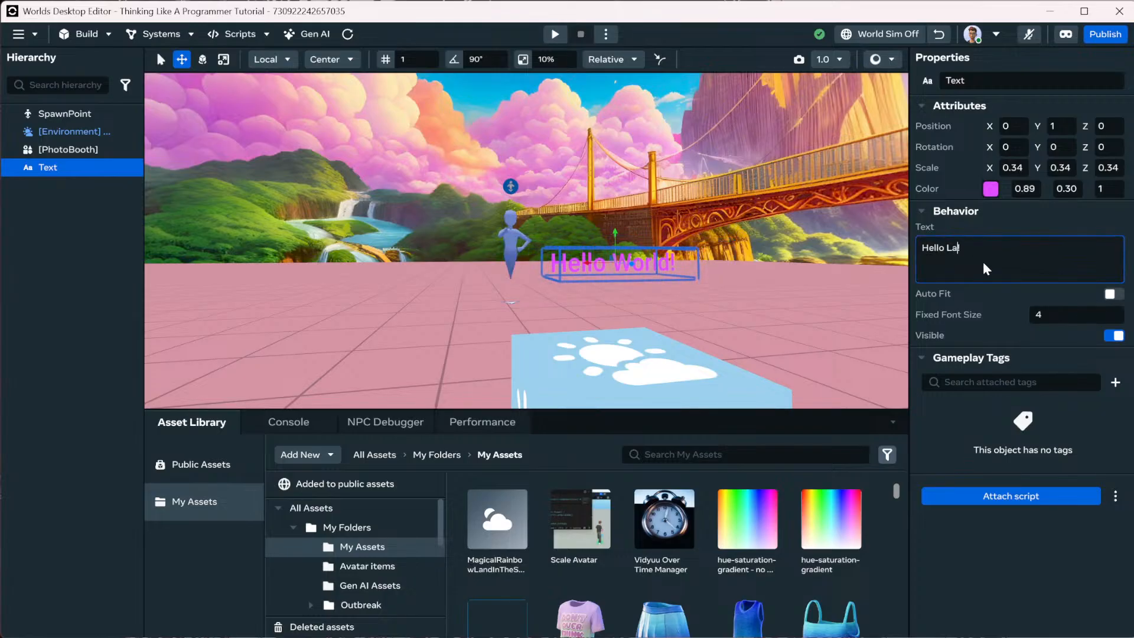
{"action": "type", "text": "x05!"}
{"action": "key", "text": "Return"}
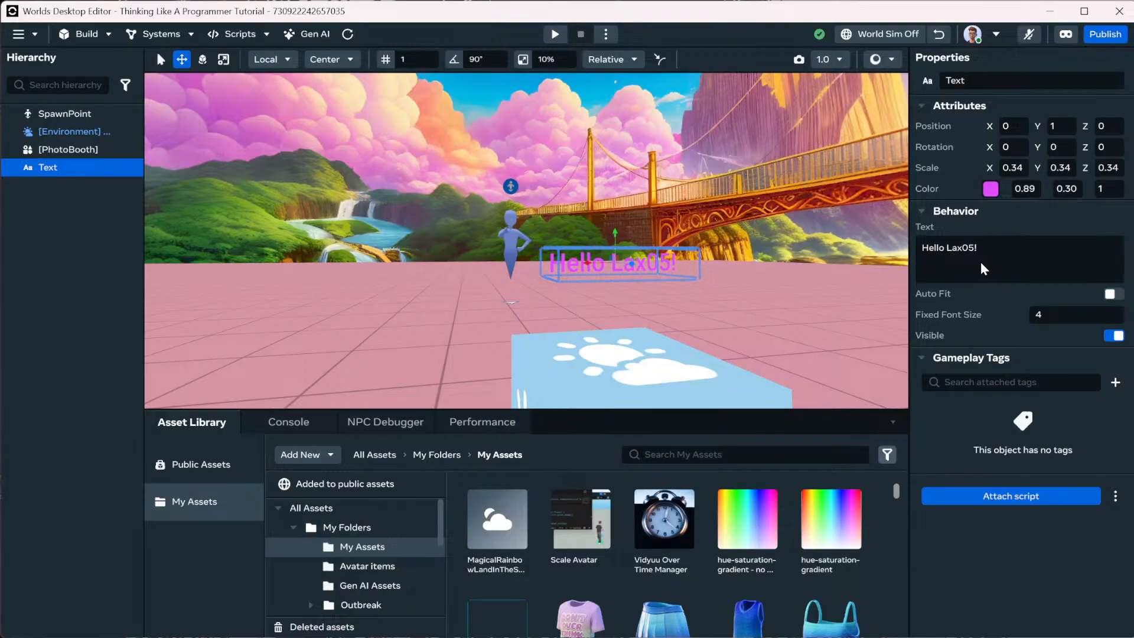
{"action": "double_click", "coordinate": [959, 250]}
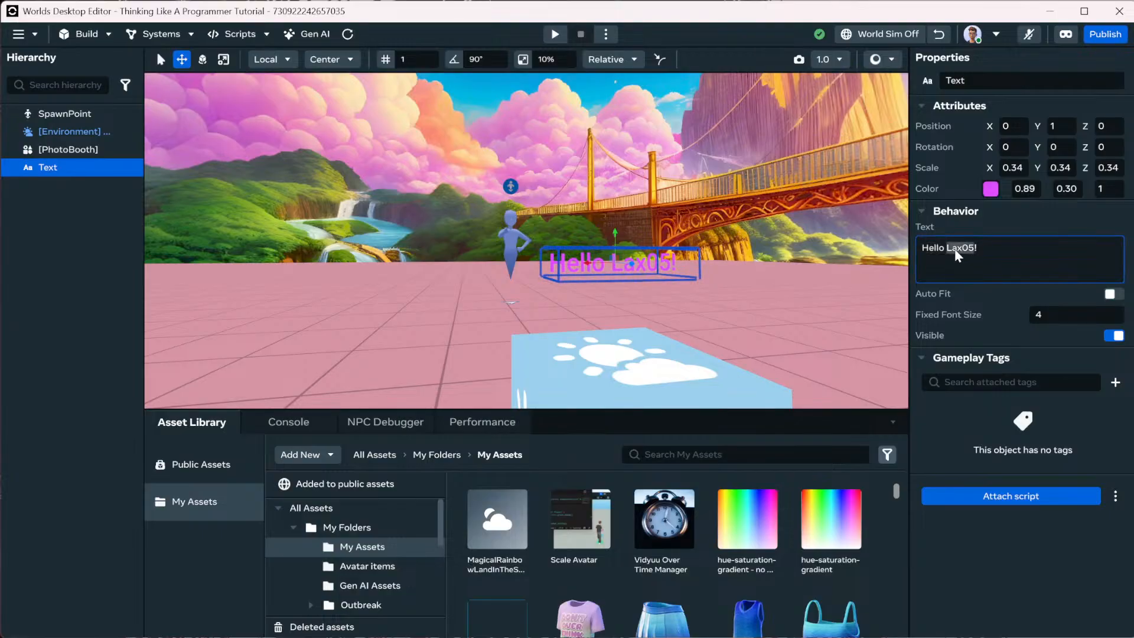
{"action": "type", "text": "Laex05"}
{"action": "key", "text": "Return"}
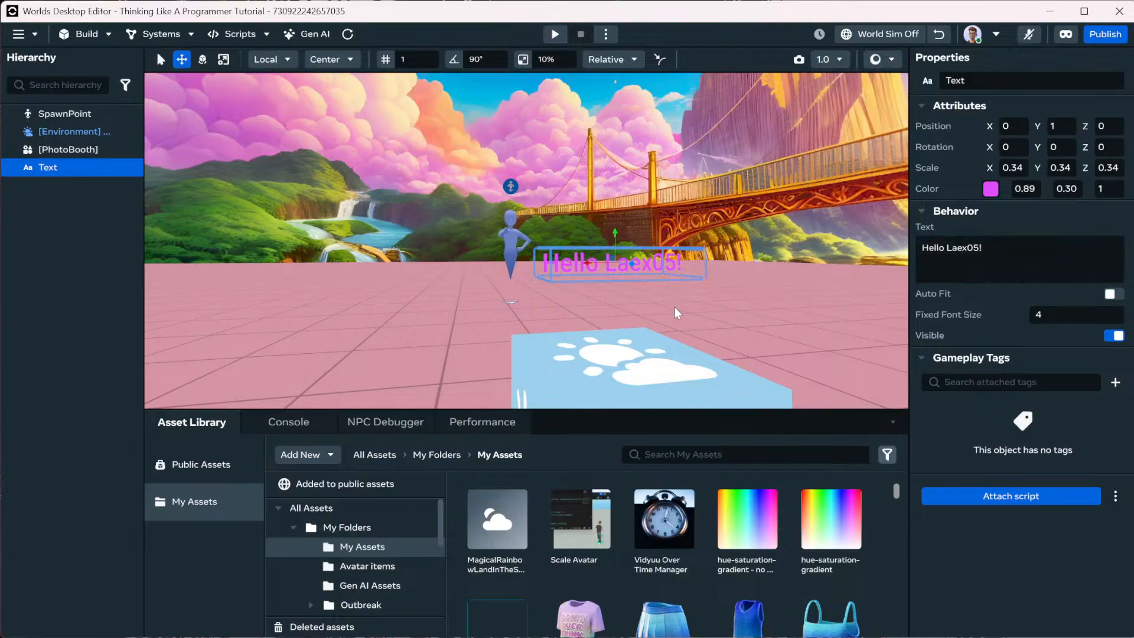
{"action": "double_click", "coordinate": [969, 248]}
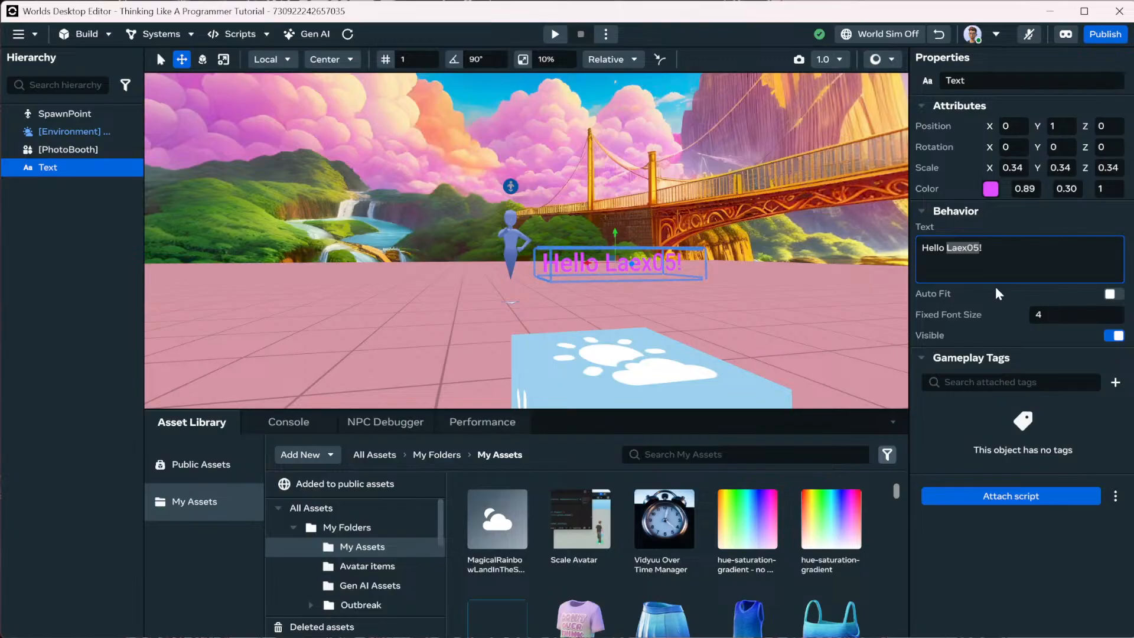
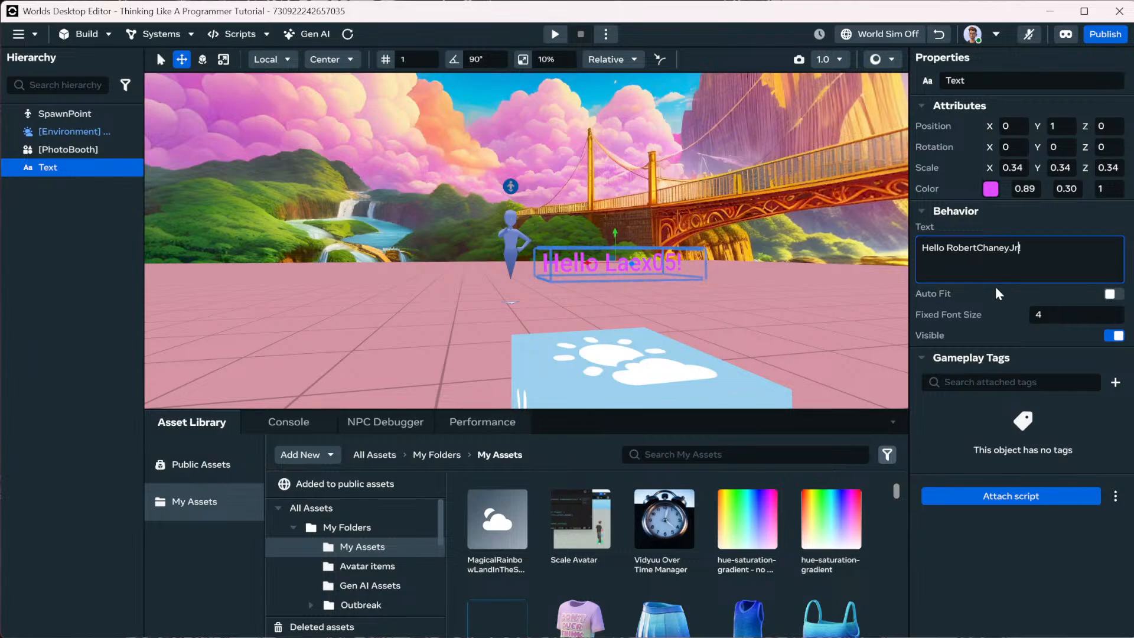
Commit the full username, then delete its numeric suffix so the greeting ends with the name and '!'.
{"action": "left_click", "coordinate": [994, 285]}
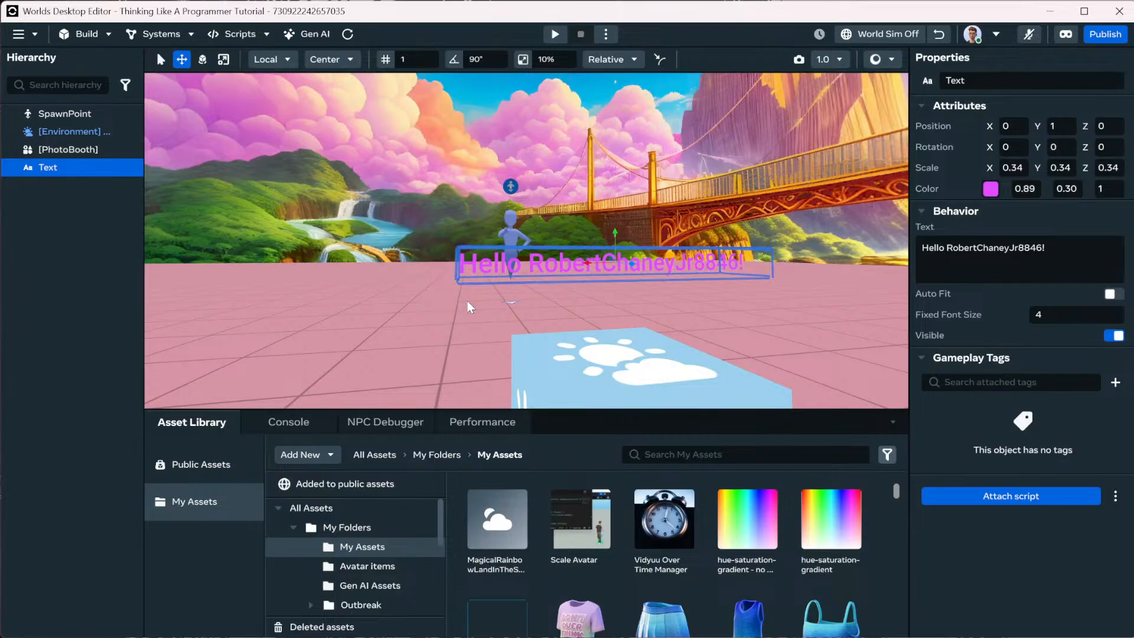
{"action": "left_click", "coordinate": [989, 249]}
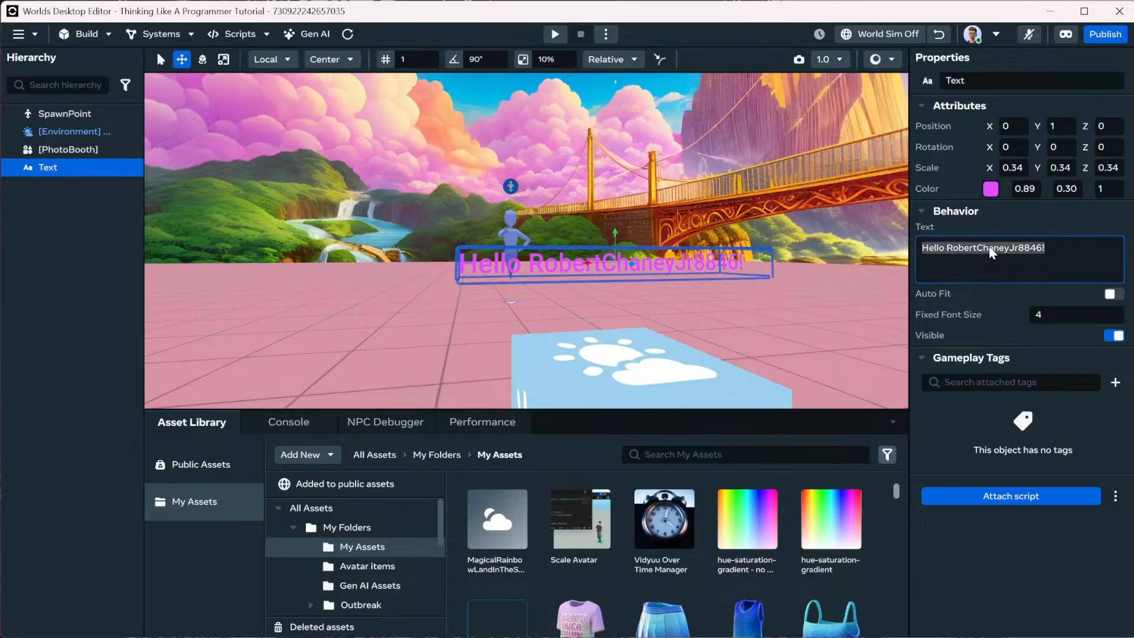
{"action": "double_click", "coordinate": [990, 250]}
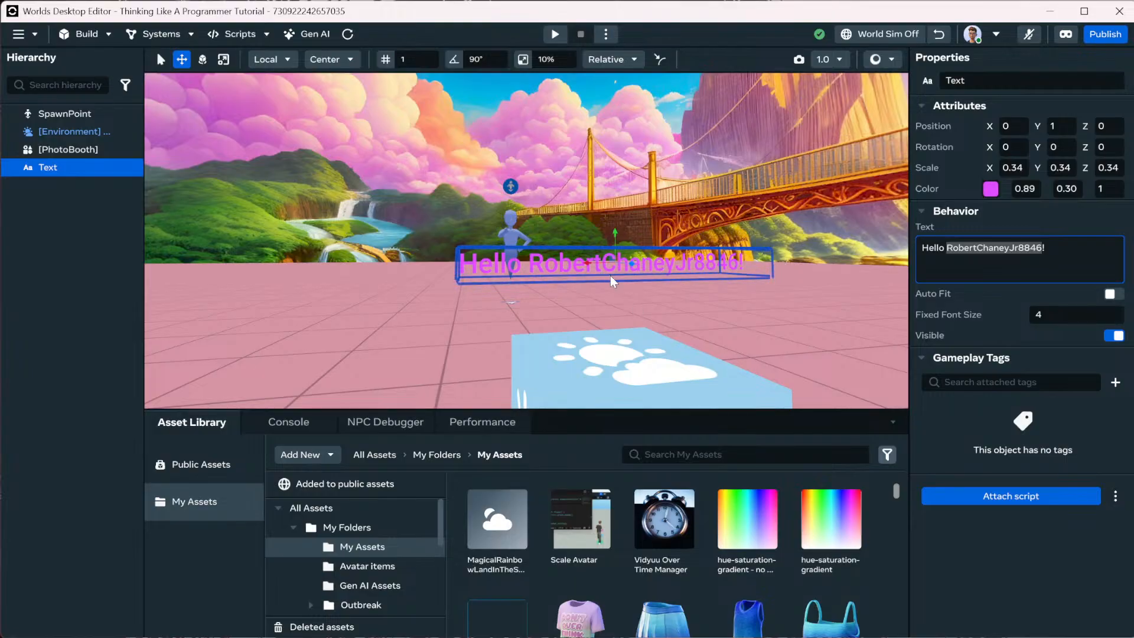
{"action": "left_click", "coordinate": [1020, 253]}
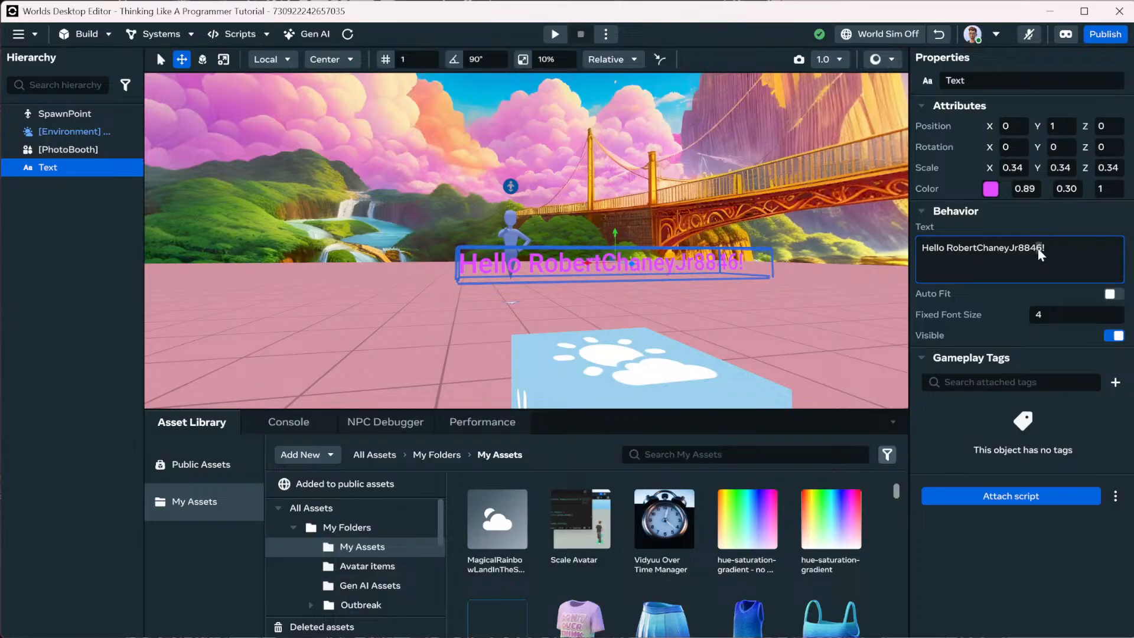
{"action": "left_click", "coordinate": [945, 250]}
{"action": "left_click_drag", "start_coordinate": [945, 246], "coordinate": [1033, 249]}
{"action": "left_click", "coordinate": [1037, 250]}
{"action": "key", "text": "BackSpace"}
{"action": "key", "text": "BackSpace"}
{"action": "key", "text": "BackSpace"}
{"action": "key", "text": "BackSpace"}
{"action": "key", "text": "Return"}
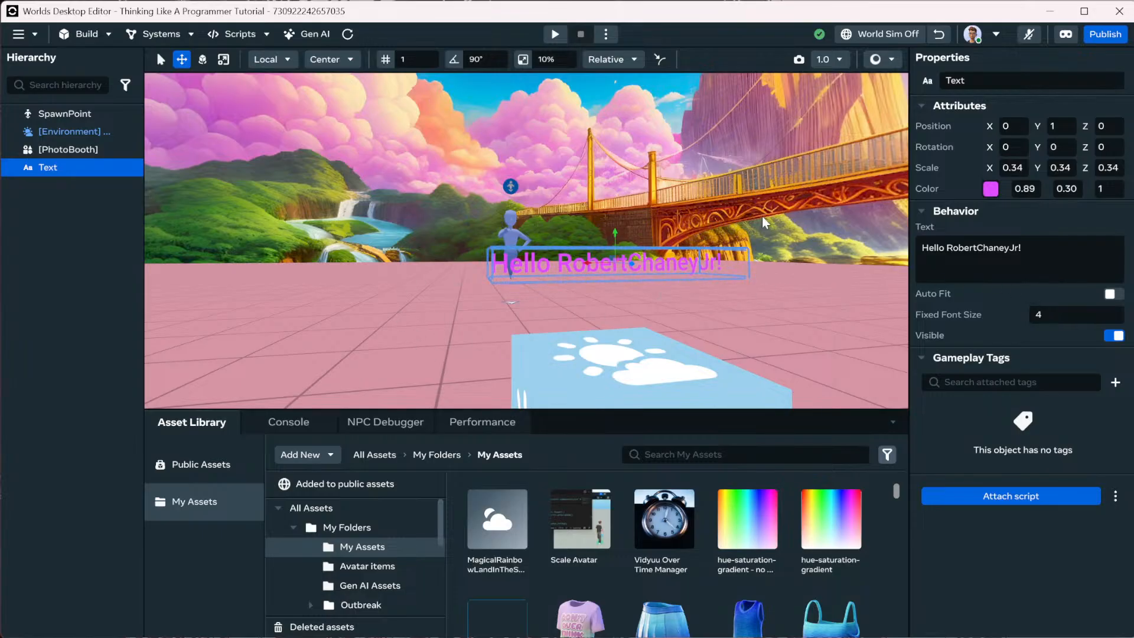
{"action": "left_click", "coordinate": [1049, 258]}
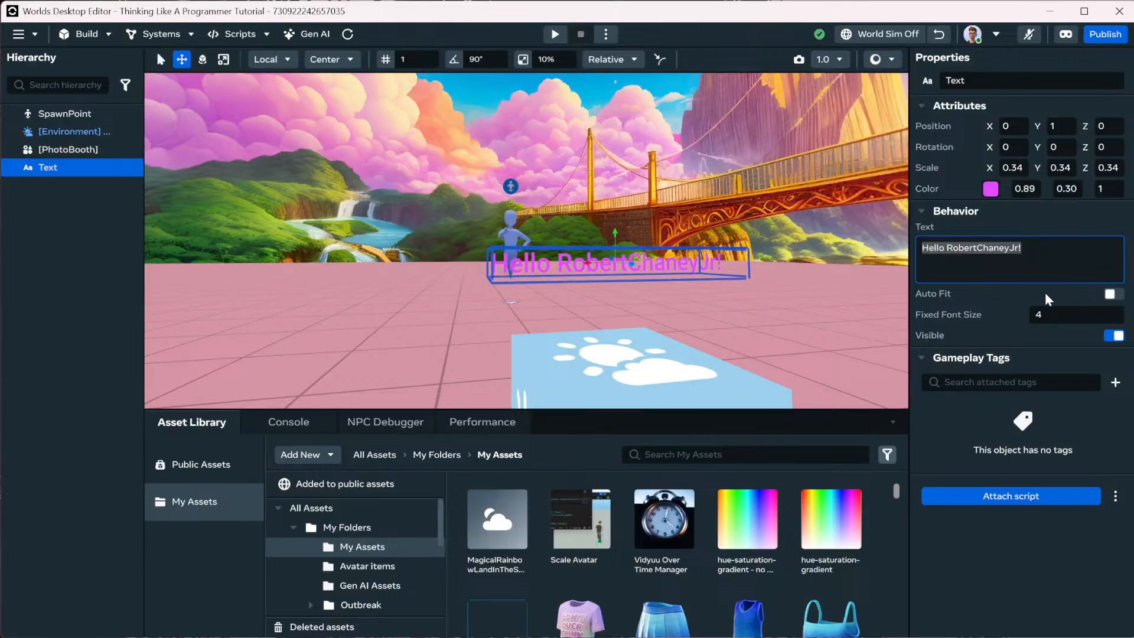
{"action": "left_click", "coordinate": [1017, 304]}
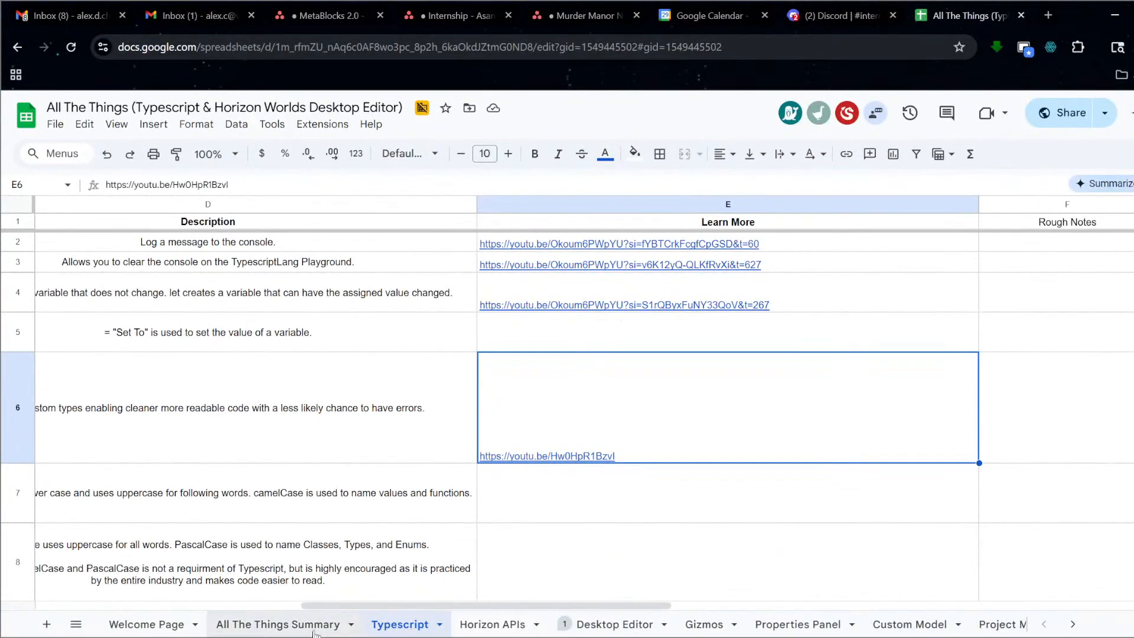
Go to the Gizmos sheet and select cell E11, the Text Gizmo's Learn More cell.
{"action": "left_click", "coordinate": [705, 624]}
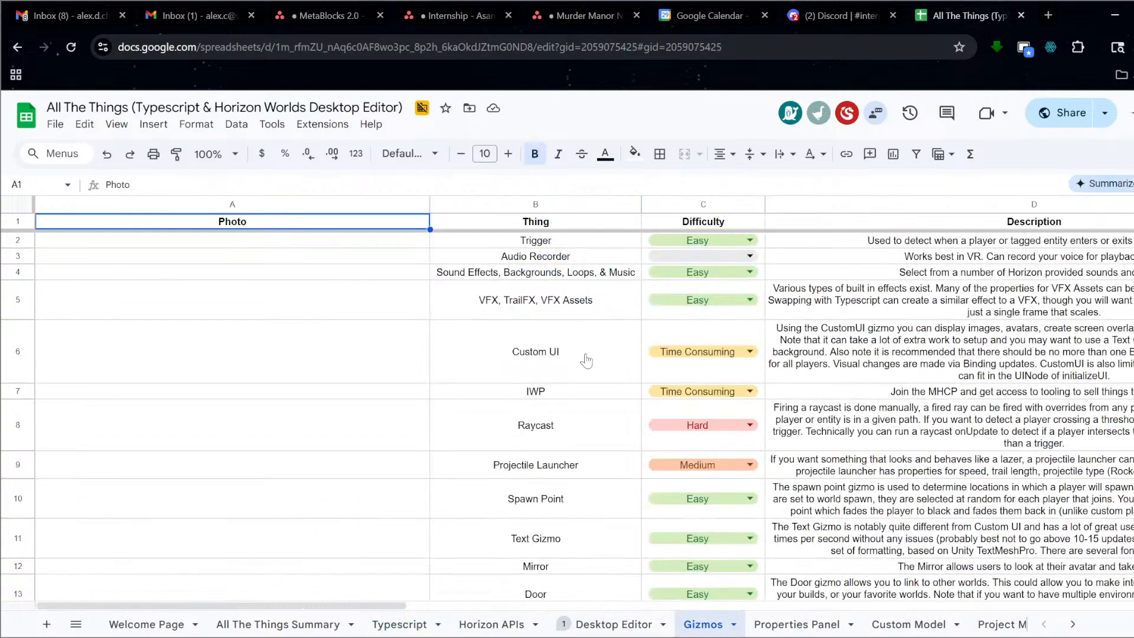
{"action": "scroll", "coordinate": [586, 360], "scroll_direction": "down", "scroll_amount": 2}
{"action": "left_click", "coordinate": [589, 479]}
{"action": "key", "text": "Right"}
{"action": "key", "text": "Right"}
{"action": "key", "text": "Right"}
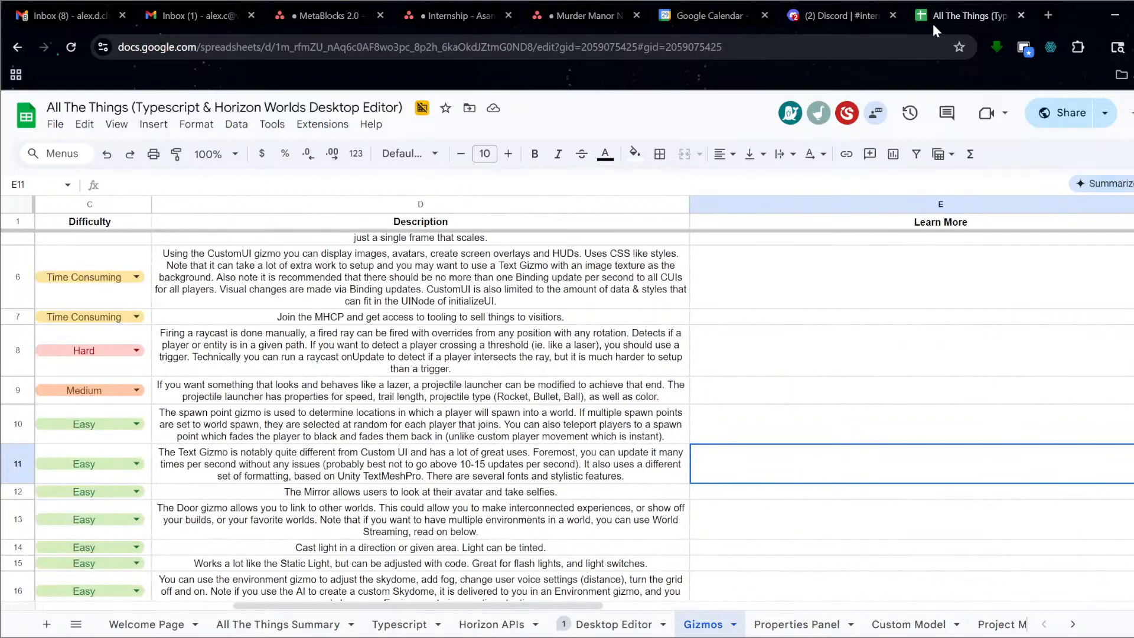
Open the Text Entry and Formatting Tutorial in a new tab, copying its URL.
{"action": "left_click", "coordinate": [1049, 15]}
{"action": "type", "text": "lear"}
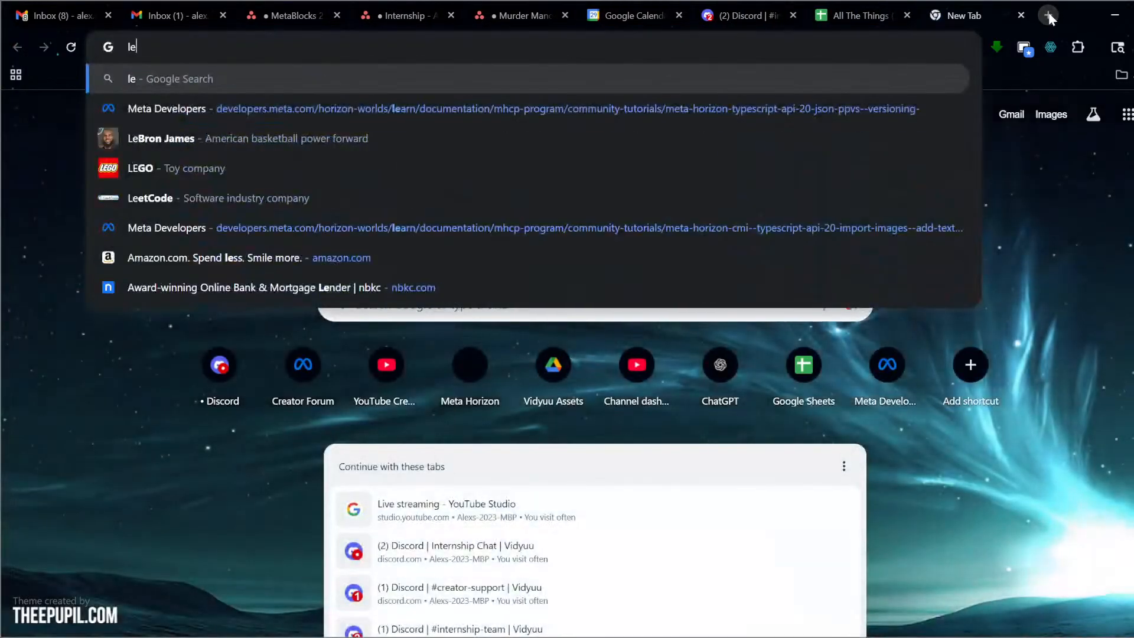
{"action": "key", "text": "Down"}
{"action": "key", "text": "Down"}
{"action": "key", "text": "Down"}
{"action": "key", "text": "Down"}
{"action": "key", "text": "Down"}
{"action": "key", "text": "Down"}
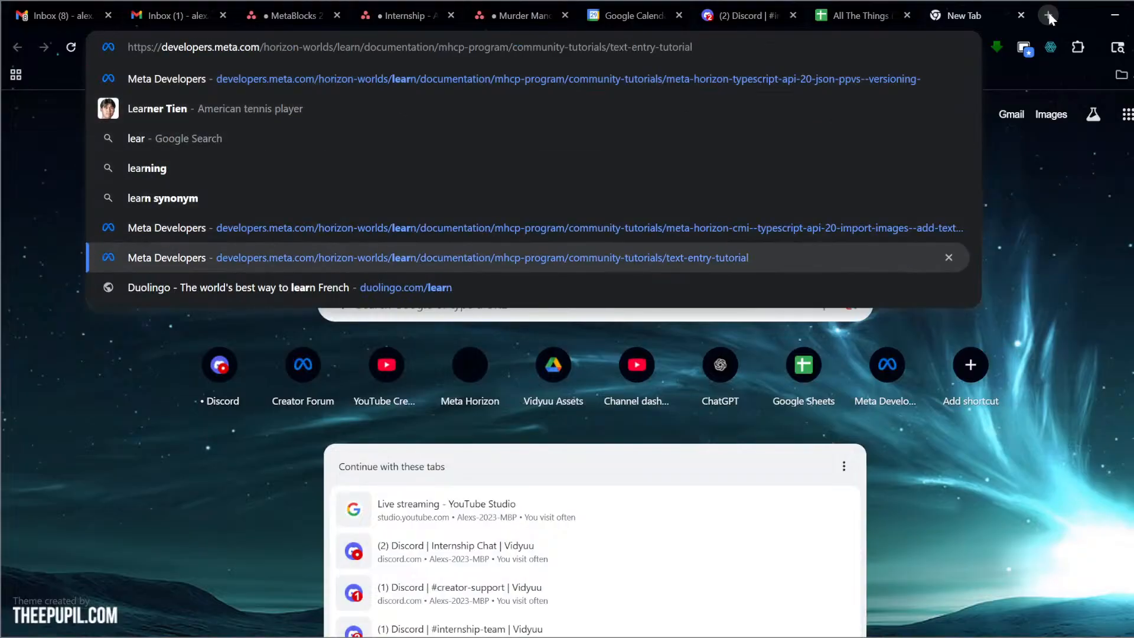
{"action": "key", "text": "ctrl+a"}
{"action": "key", "text": "ctrl+c"}
{"action": "key", "text": "Return"}
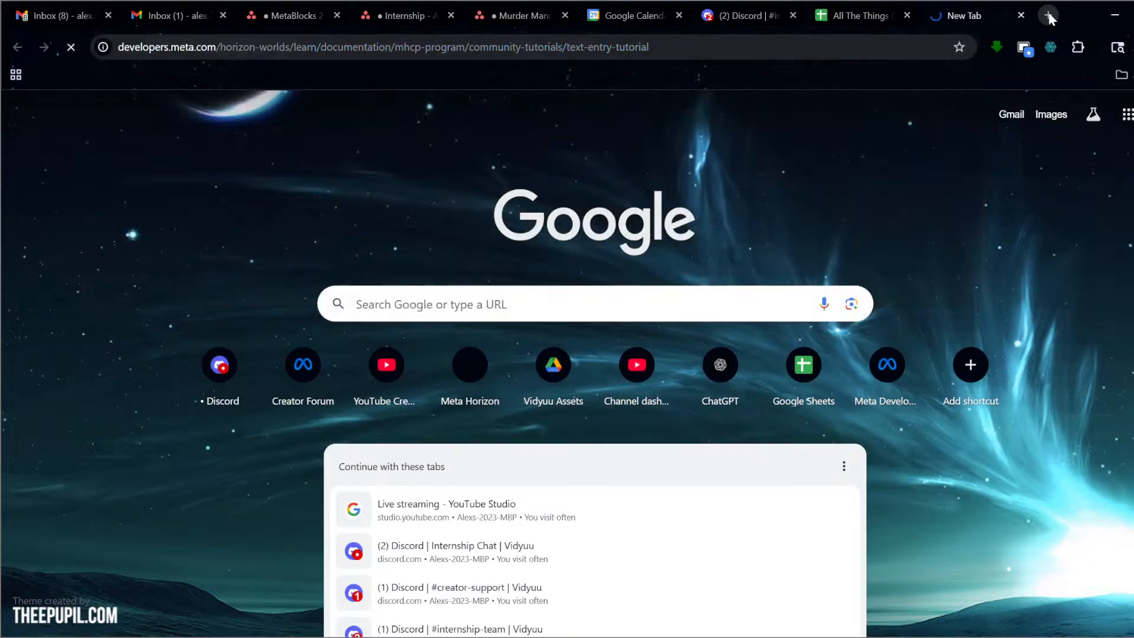
Paste the tutorial link into cell E11 of the Gizmos sheet and return to the tutorial.
{"action": "left_click", "coordinate": [886, 15]}
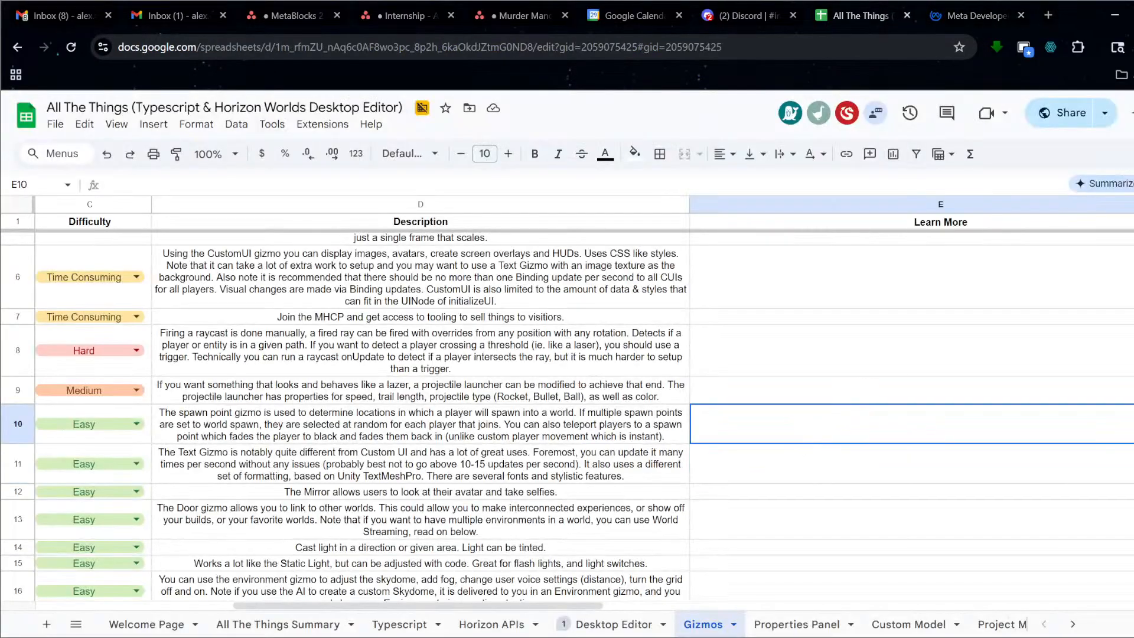
{"action": "key", "text": "ctrl+v"}
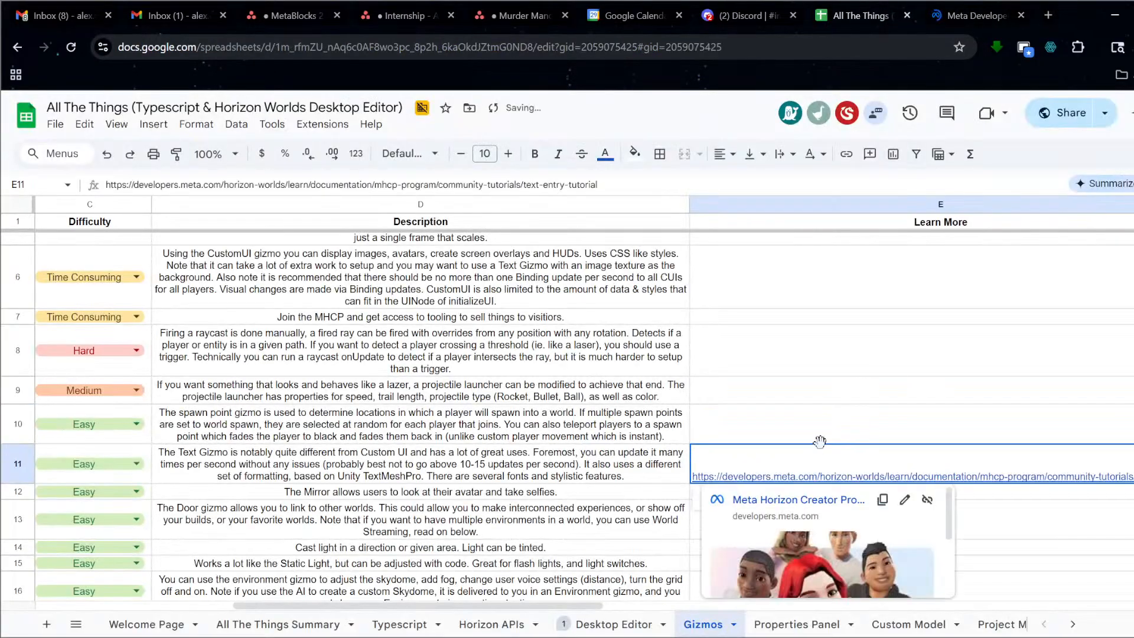
{"action": "left_click", "coordinate": [833, 434]}
{"action": "left_click", "coordinate": [998, 17]}
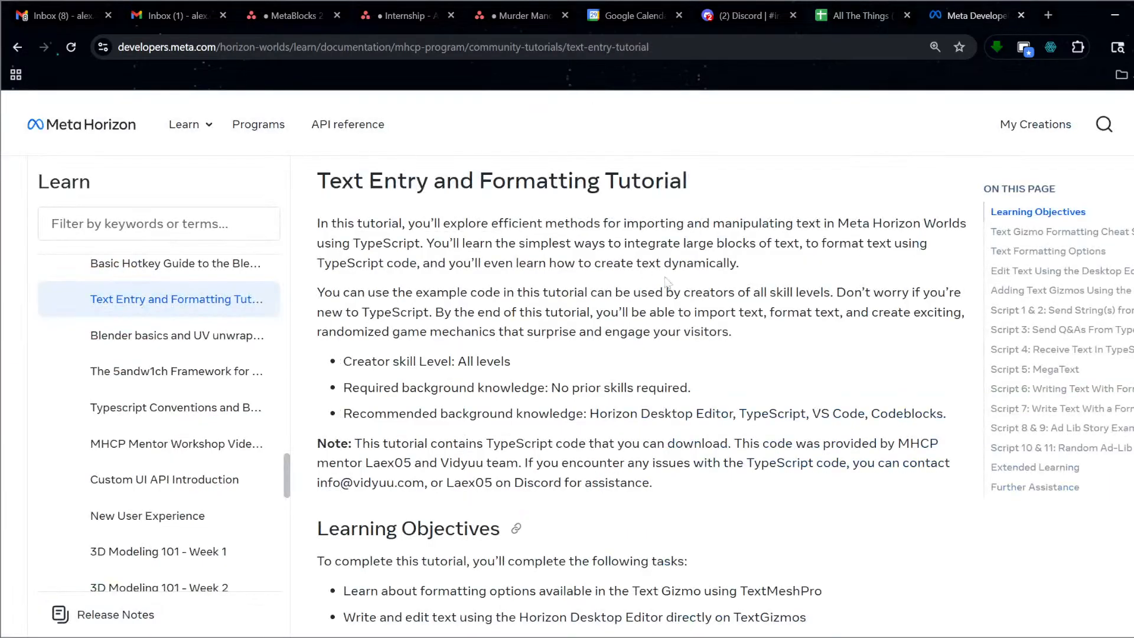
Read through the tutorial's Text Formatting Options, highlighting the Sprites (Emoji) section.
{"action": "scroll", "coordinate": [710, 319], "scroll_direction": "down", "scroll_amount": 12}
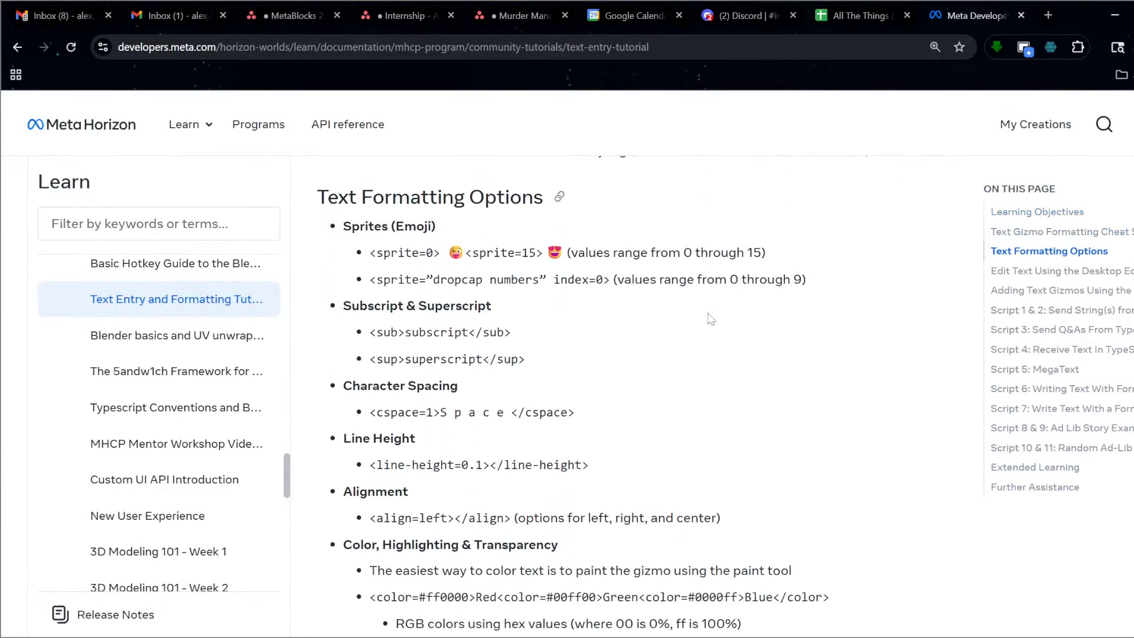
{"action": "left_click_drag", "start_coordinate": [339, 231], "coordinate": [502, 570]}
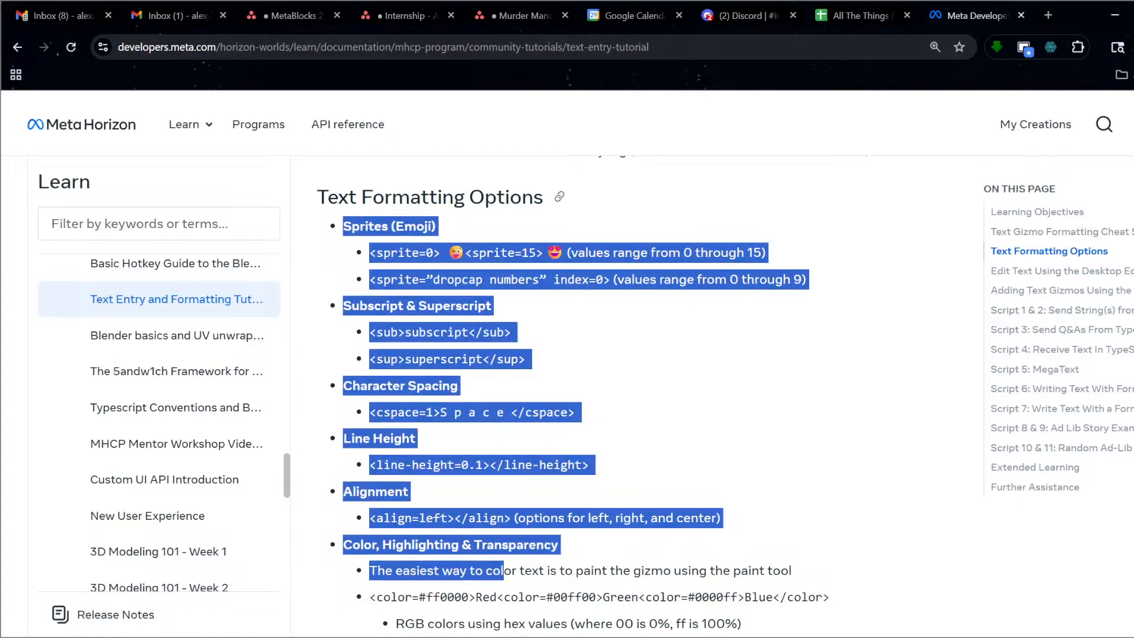
{"action": "scroll", "coordinate": [528, 528], "scroll_direction": "down", "scroll_amount": 5}
{"action": "scroll", "coordinate": [528, 529], "scroll_direction": "down", "scroll_amount": 10}
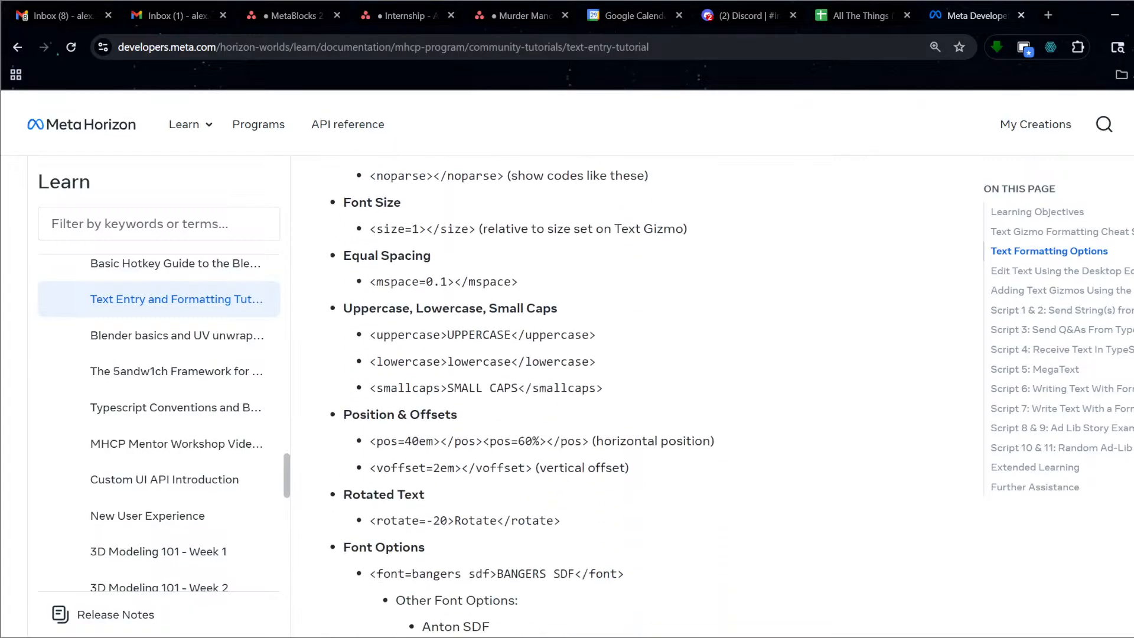
{"action": "scroll", "coordinate": [509, 482], "scroll_direction": "down", "scroll_amount": 11}
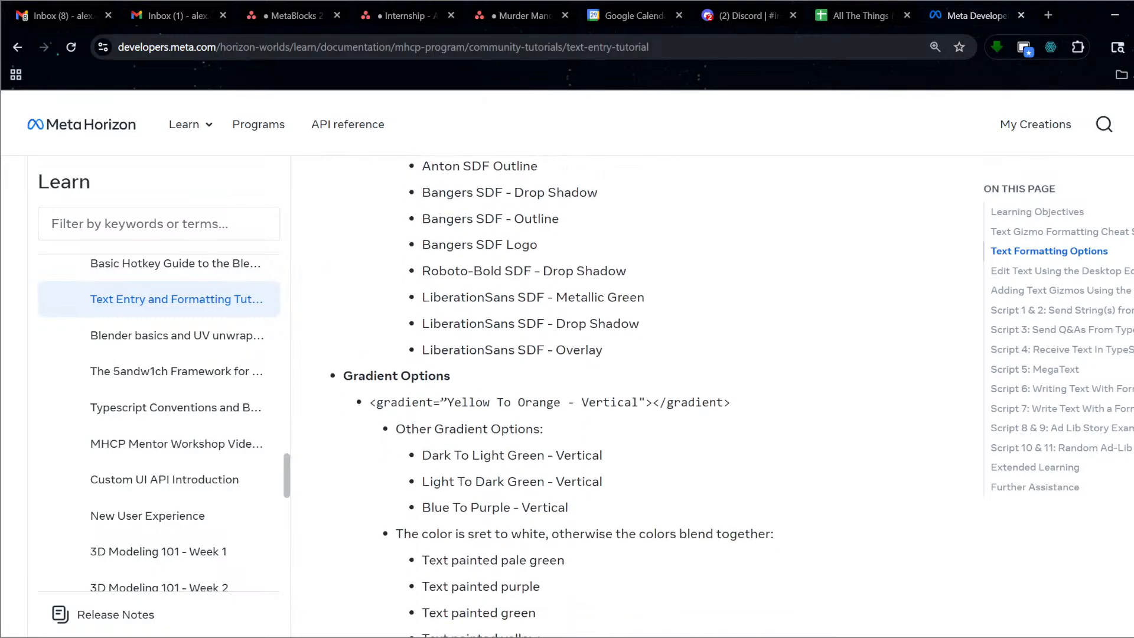
{"action": "scroll", "coordinate": [523, 483], "scroll_direction": "down", "scroll_amount": 3}
{"action": "scroll", "coordinate": [522, 484], "scroll_direction": "up", "scroll_amount": 4}
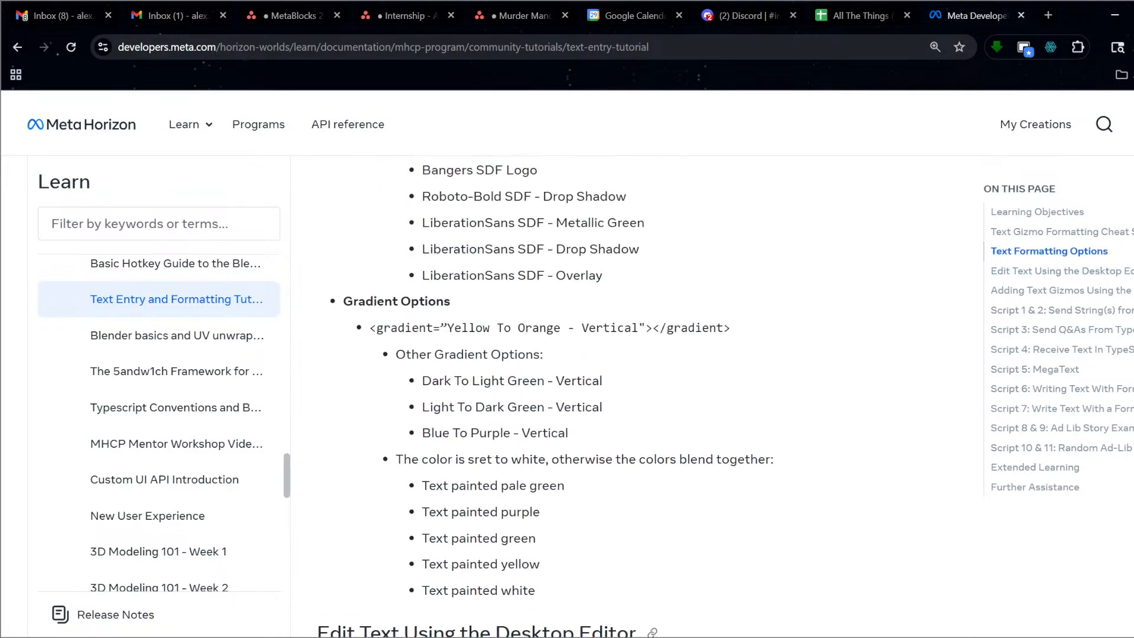
{"action": "scroll", "coordinate": [632, 396], "scroll_direction": "up", "scroll_amount": 7}
{"action": "scroll", "coordinate": [632, 396], "scroll_direction": "down", "scroll_amount": 12}
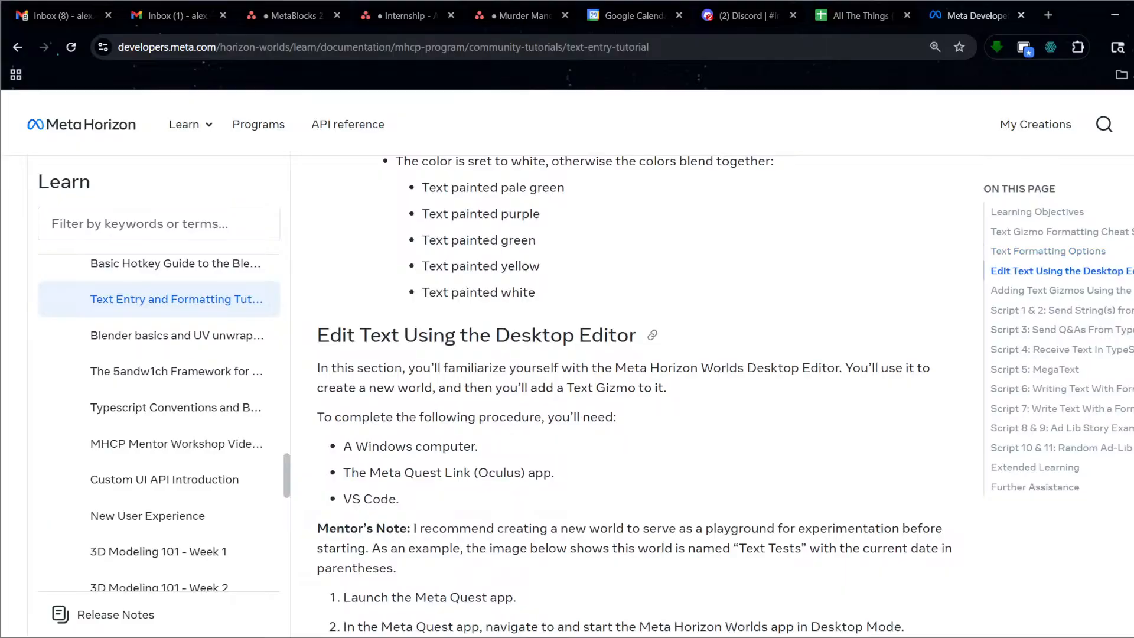
{"action": "scroll", "coordinate": [585, 405], "scroll_direction": "down", "scroll_amount": 5}
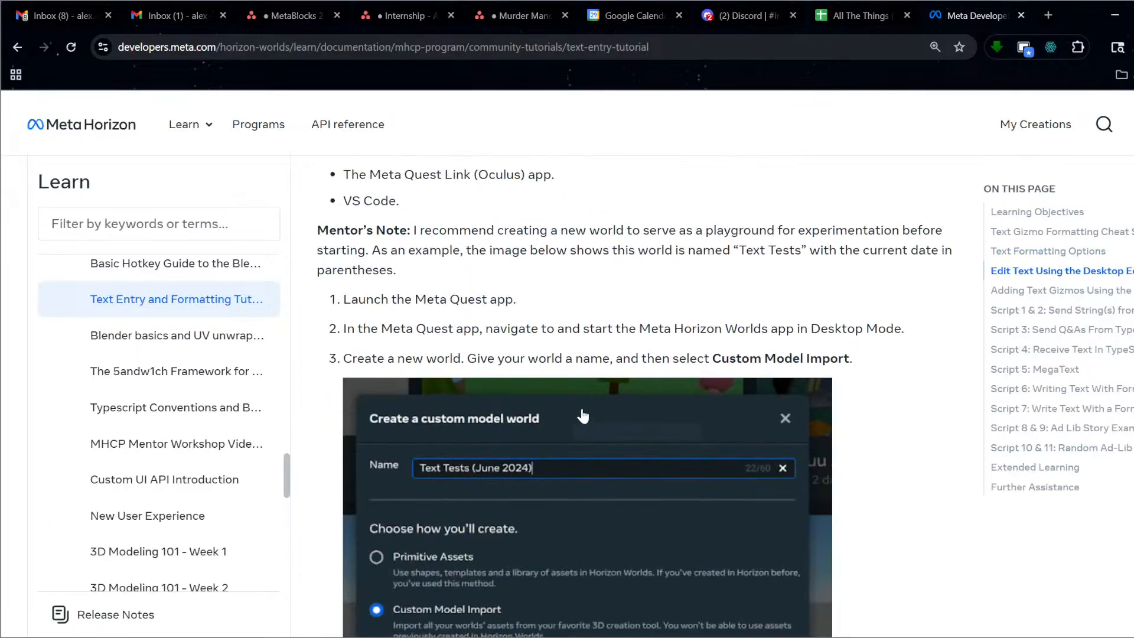
{"action": "scroll", "coordinate": [585, 413], "scroll_direction": "down", "scroll_amount": 10}
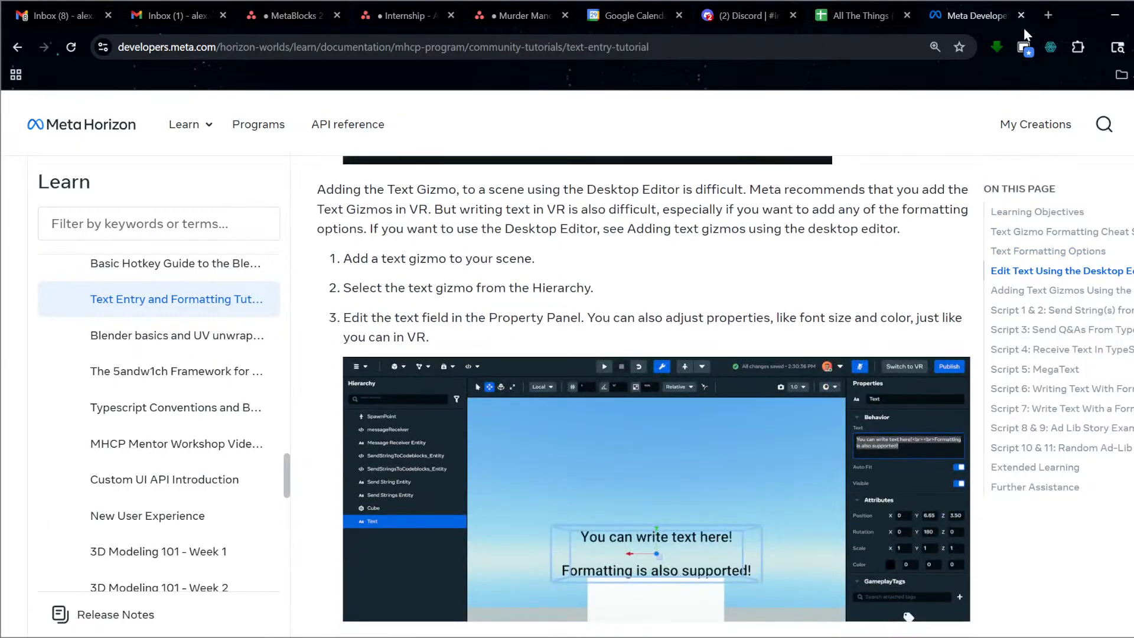
Close the tutorial tab, check the link in E11, and jump back to column A.
{"action": "middle_click", "coordinate": [922, 11]}
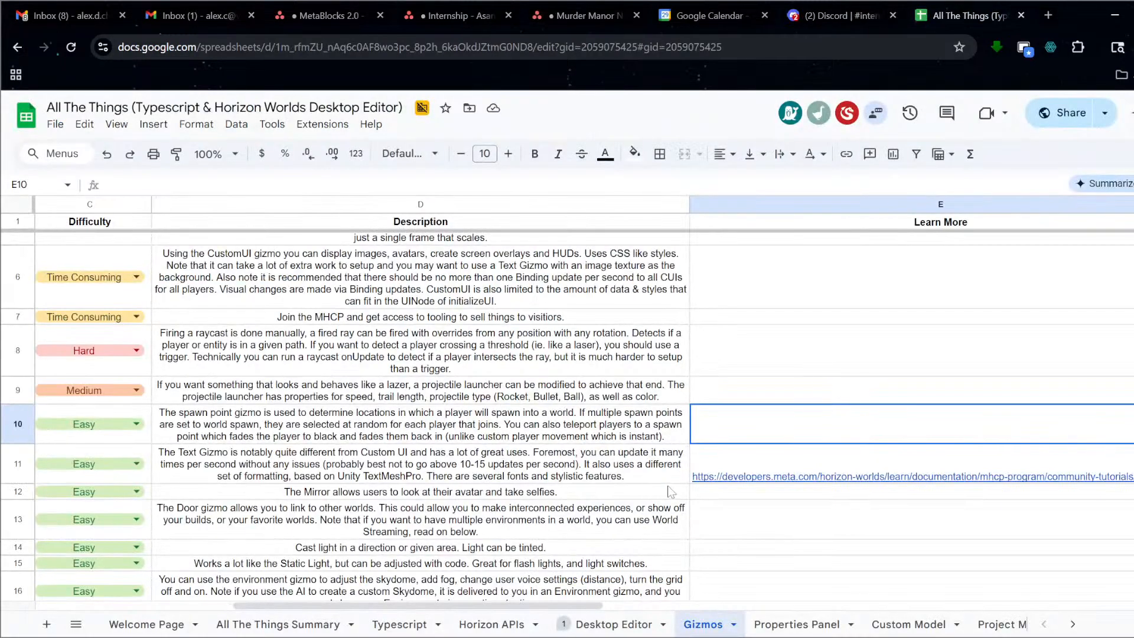
{"action": "left_click", "coordinate": [720, 465]}
{"action": "key", "text": "Home"}
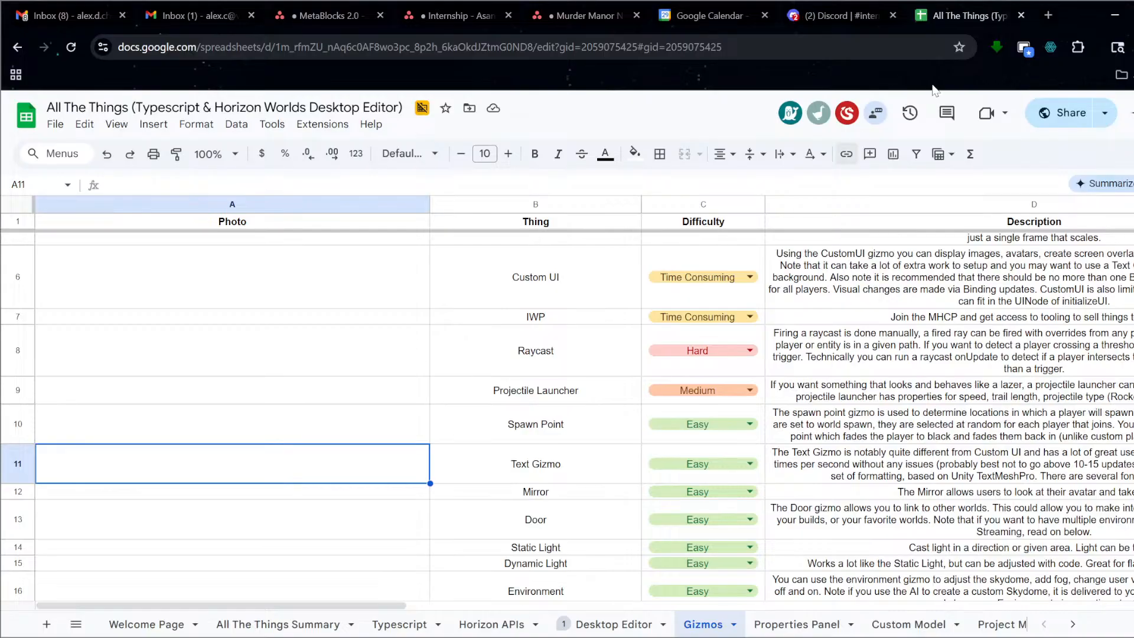
Append a <sprite=5> tag after the greeting to show an emoji.
{"action": "left_click", "coordinate": [1111, 16]}
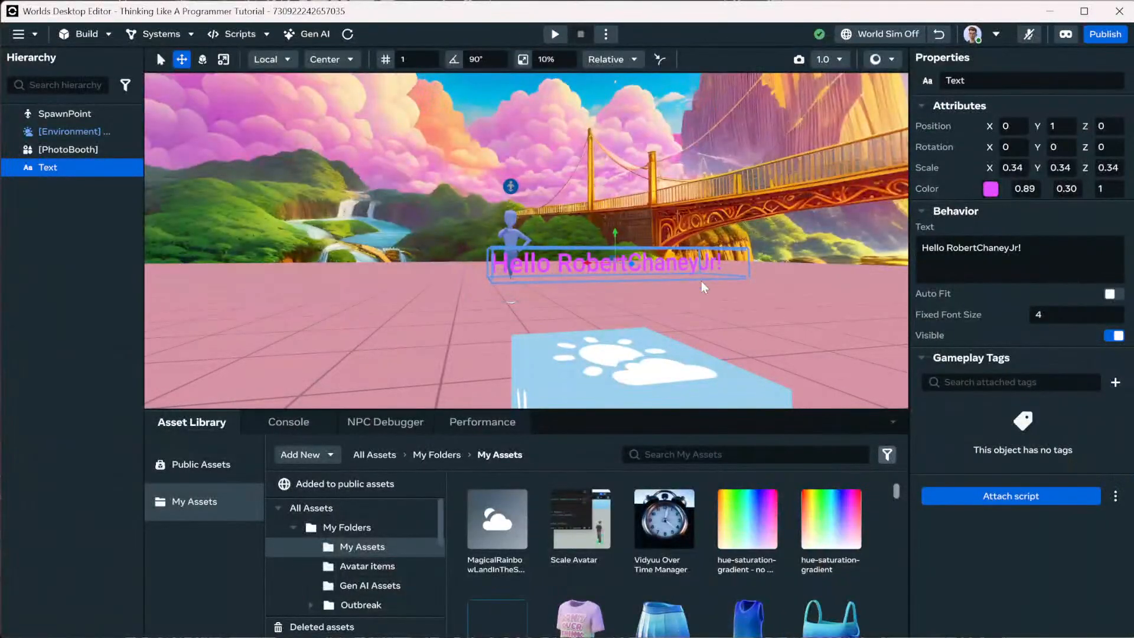
{"action": "left_click", "coordinate": [935, 263]}
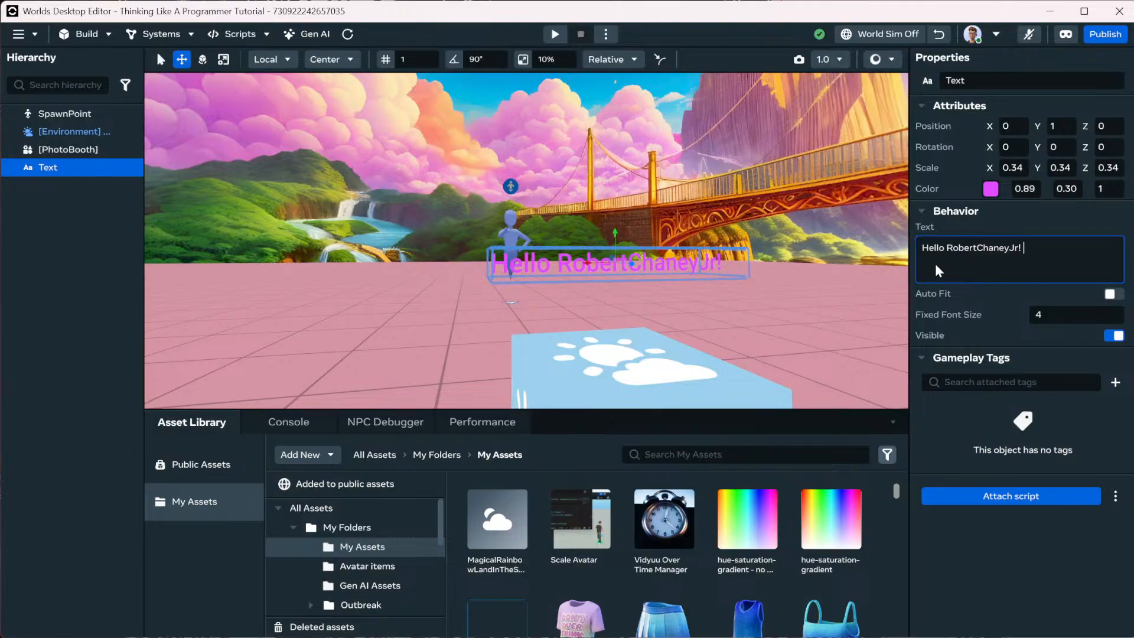
{"action": "type", "text": "<sprite"}
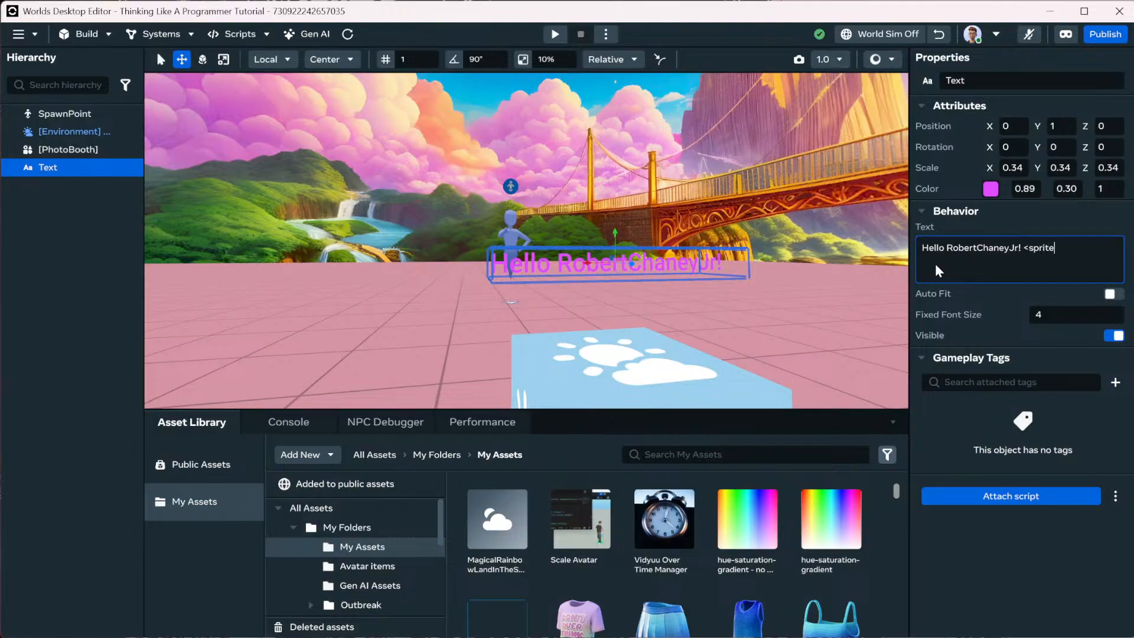
{"action": "type", "text": "=5?"}
{"action": "key", "text": "BackSpace"}
{"action": "type", "text": ">"}
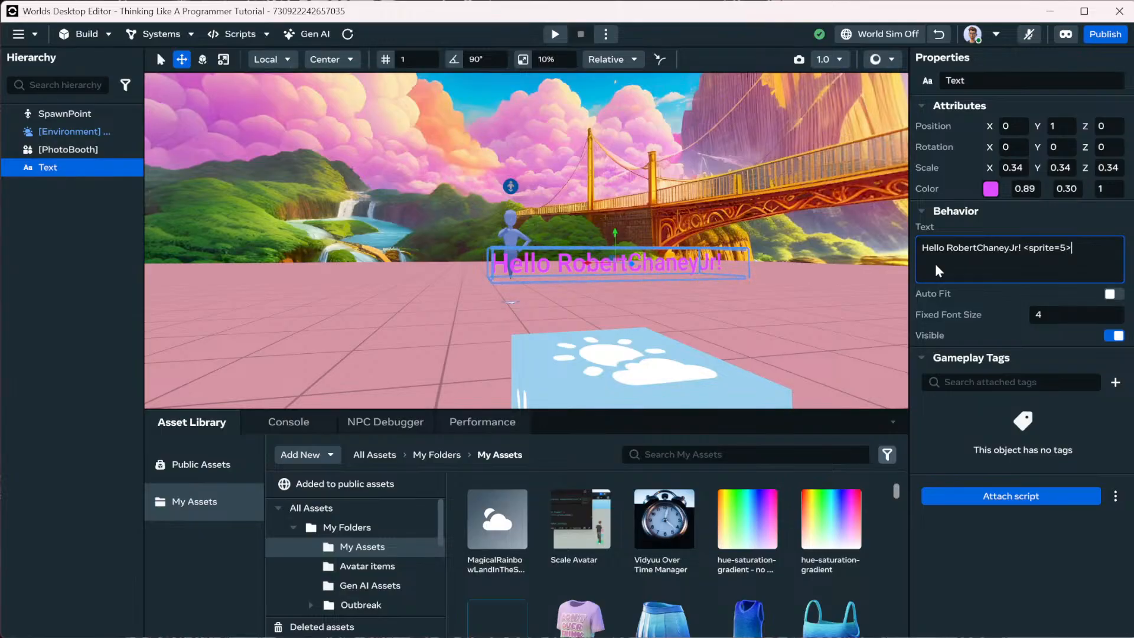
{"action": "key", "text": "Return"}
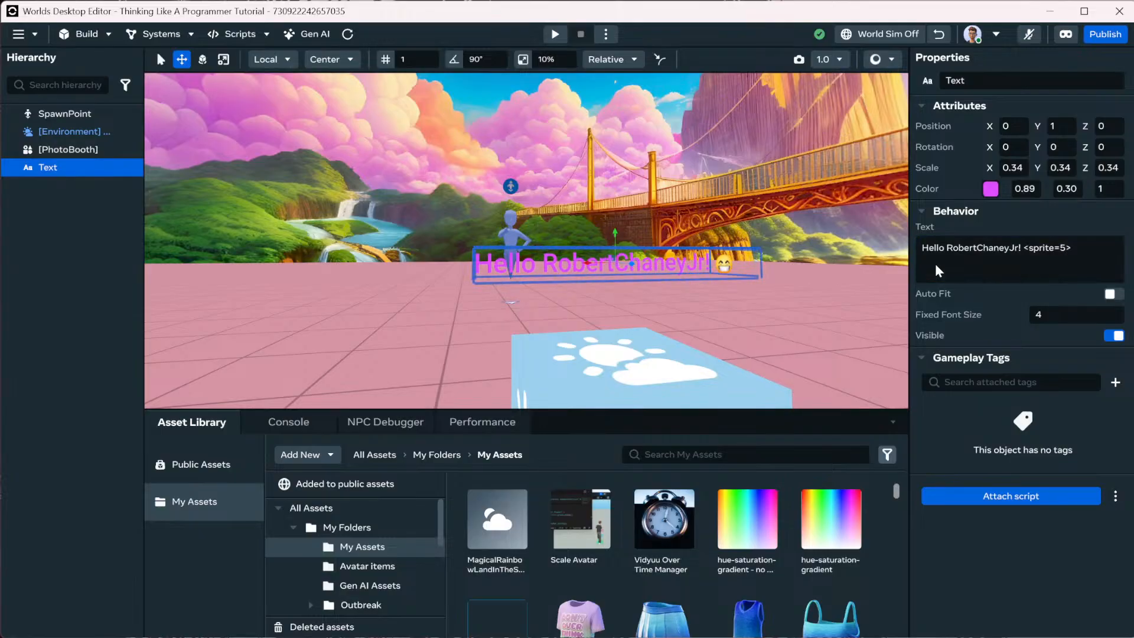
Try other sprite numbers in the tag, ending on sprite 16.
{"action": "left_click", "coordinate": [1060, 252]}
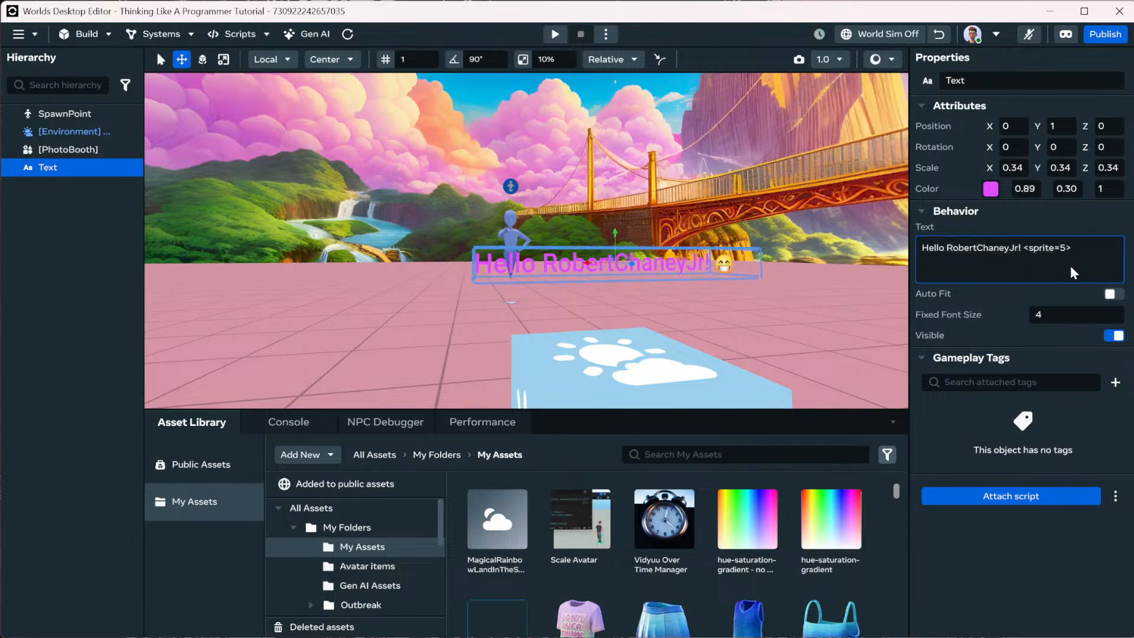
{"action": "key", "text": "Left"}
{"action": "key", "text": "Left"}
{"action": "type", "text": "1"}
{"action": "key", "text": "Return"}
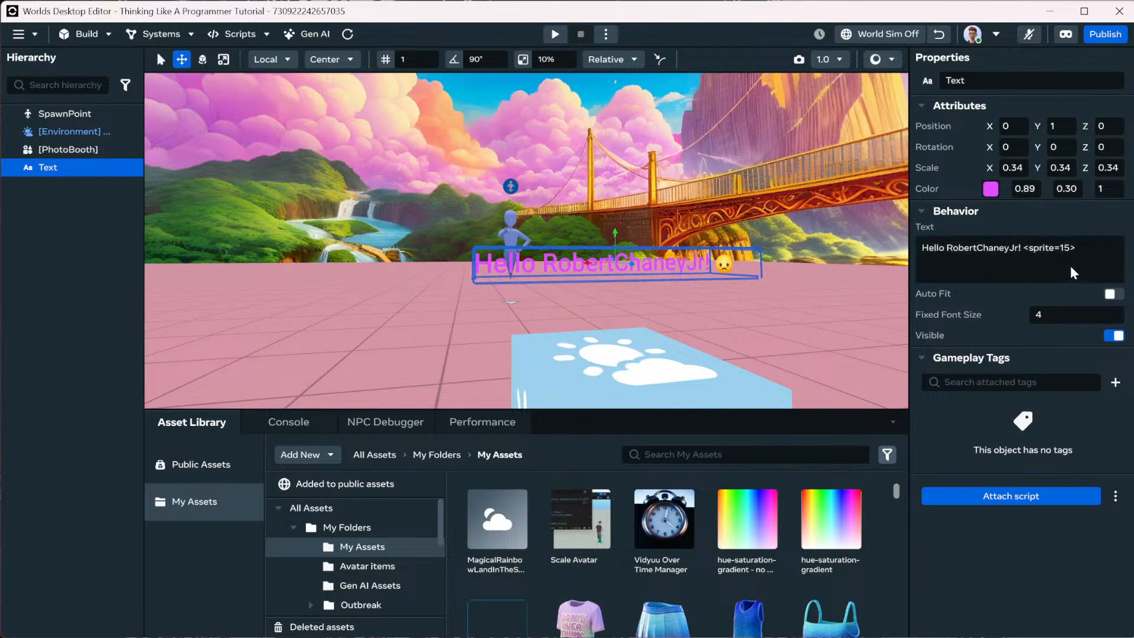
{"action": "left_click", "coordinate": [1070, 249]}
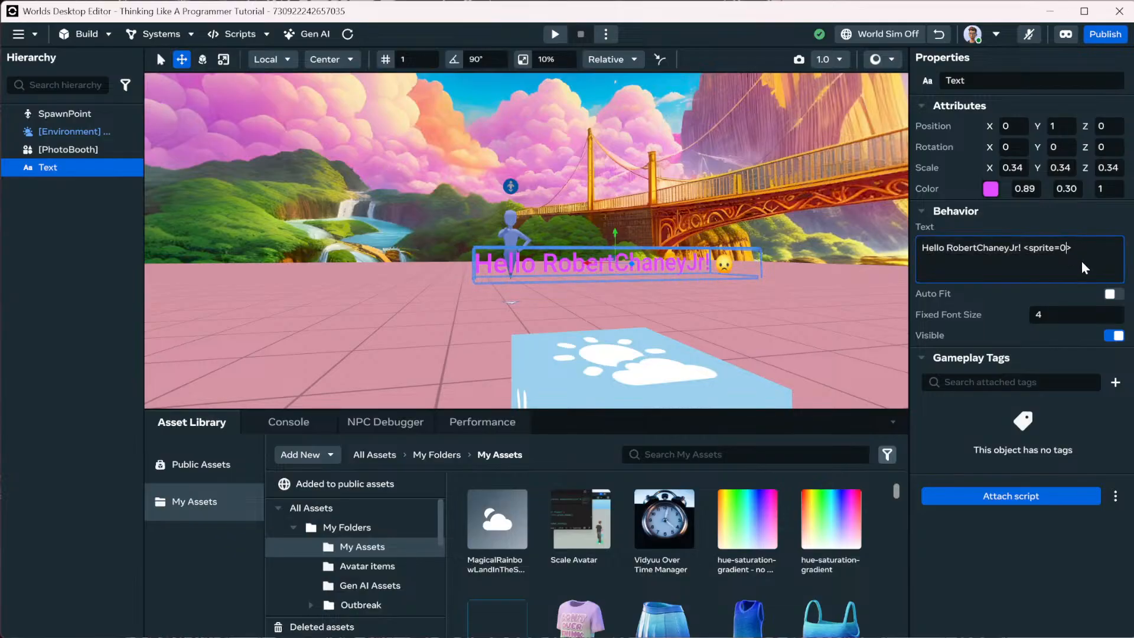
{"action": "key", "text": "Return"}
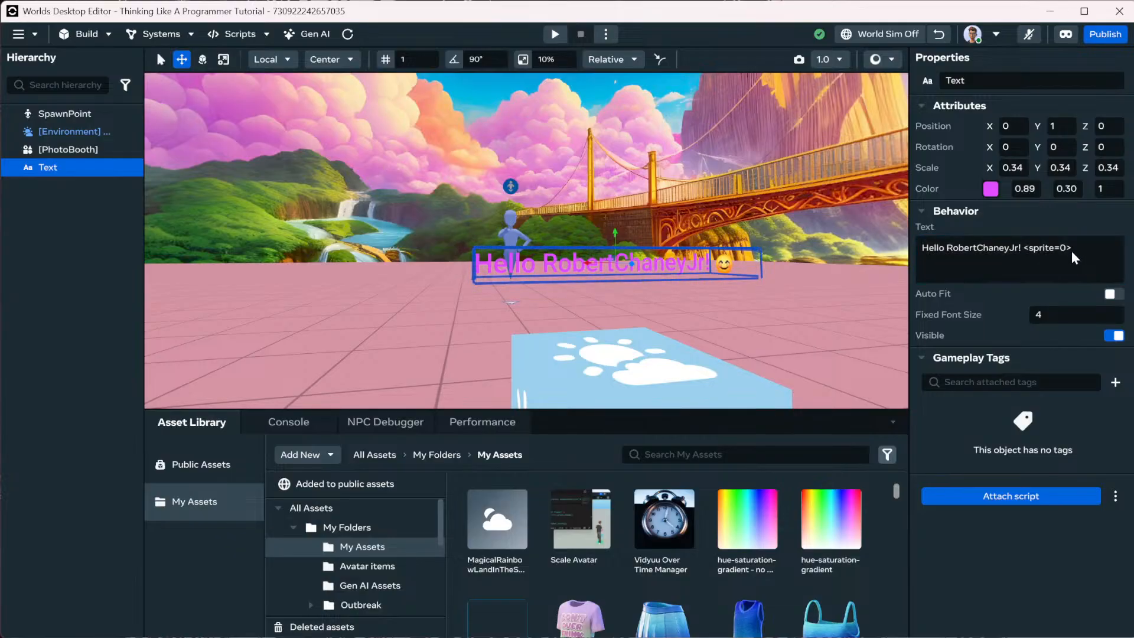
{"action": "left_click", "coordinate": [1069, 252]}
{"action": "left_click", "coordinate": [1066, 249]}
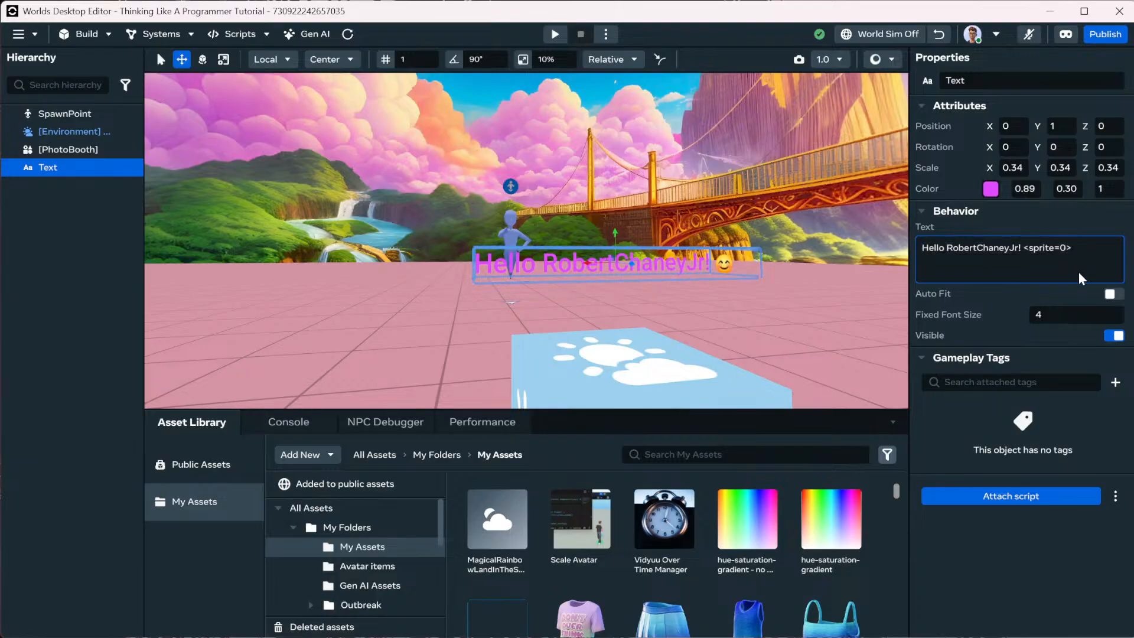
{"action": "type", "text": "6"}
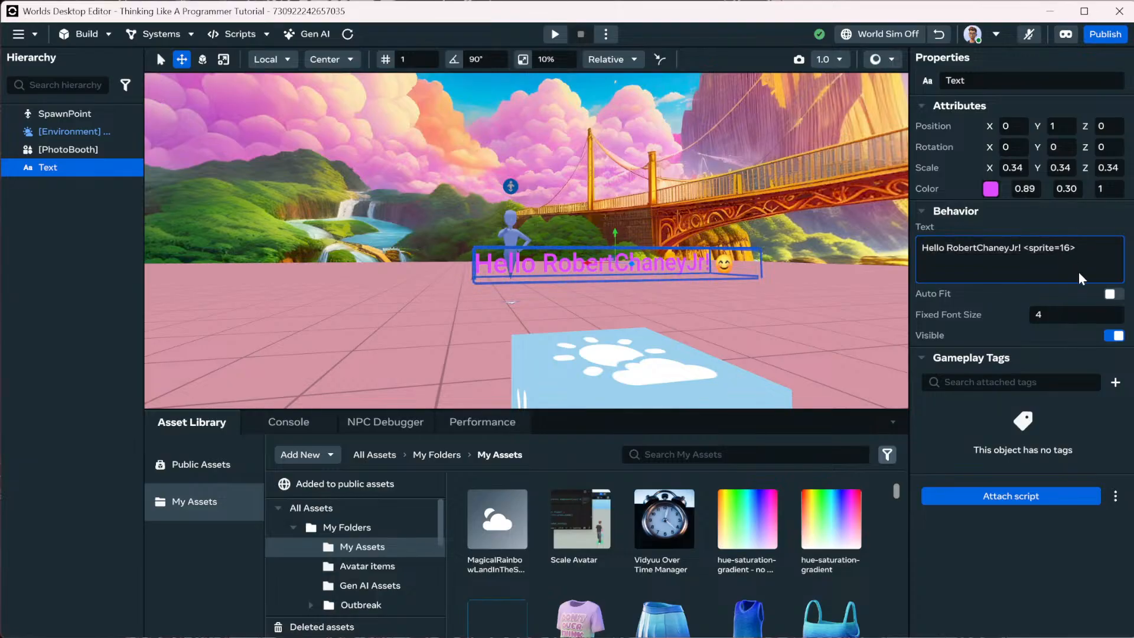
{"action": "key", "text": "Return"}
Change the sprite to 15, then retype the tag as <sprite=5>.
{"action": "left_click", "coordinate": [1065, 251]}
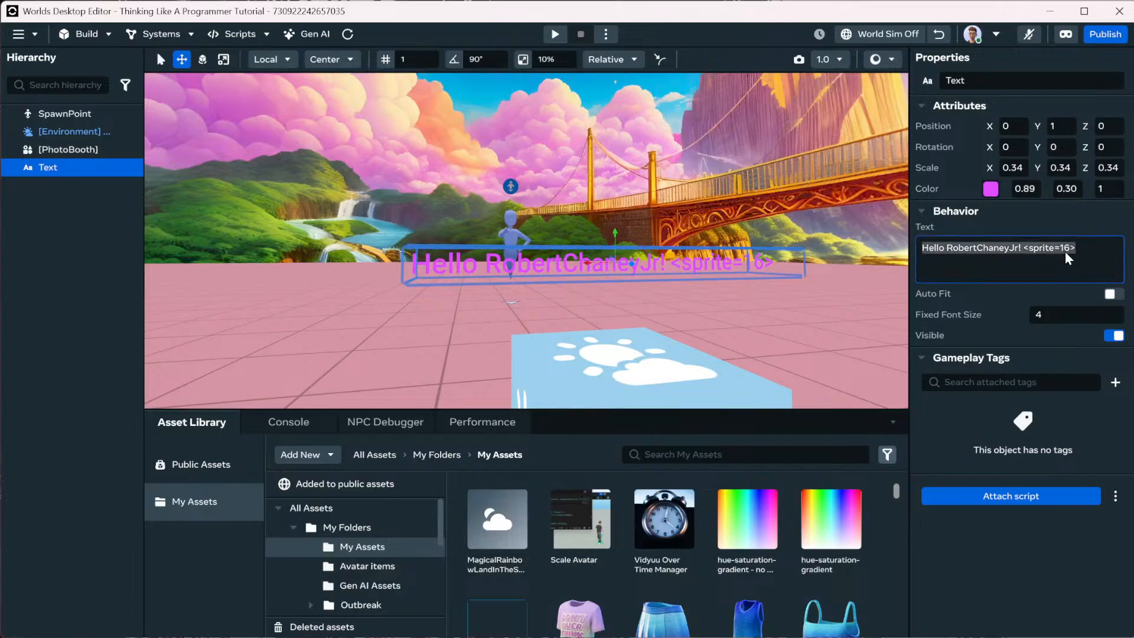
{"action": "double_click", "coordinate": [1069, 249]}
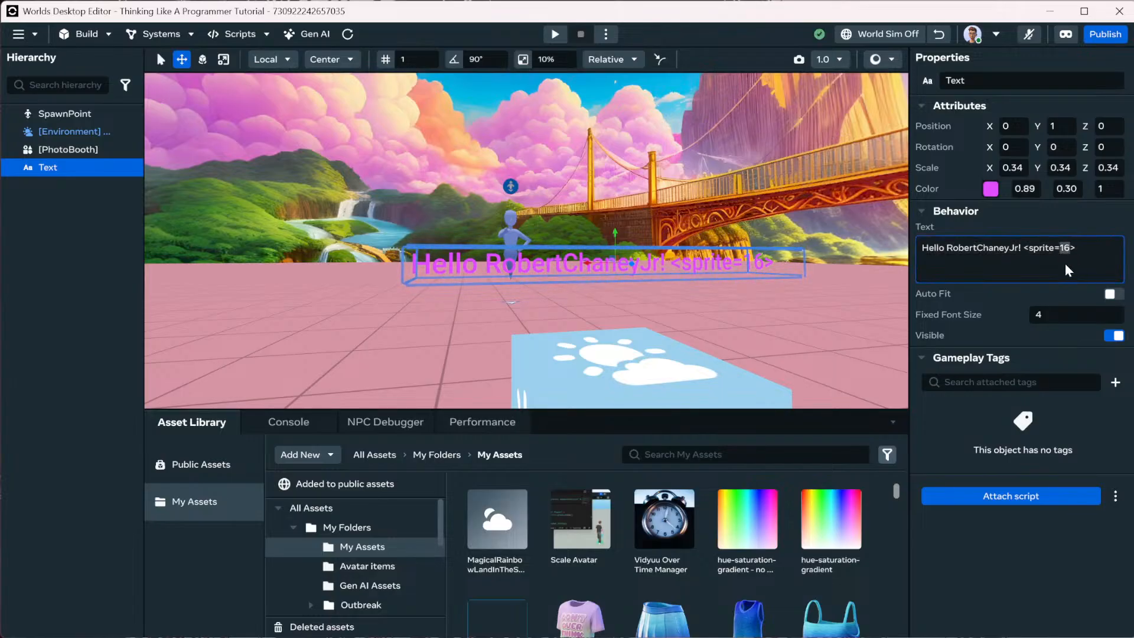
{"action": "type", "text": "15"}
{"action": "key", "text": "Return"}
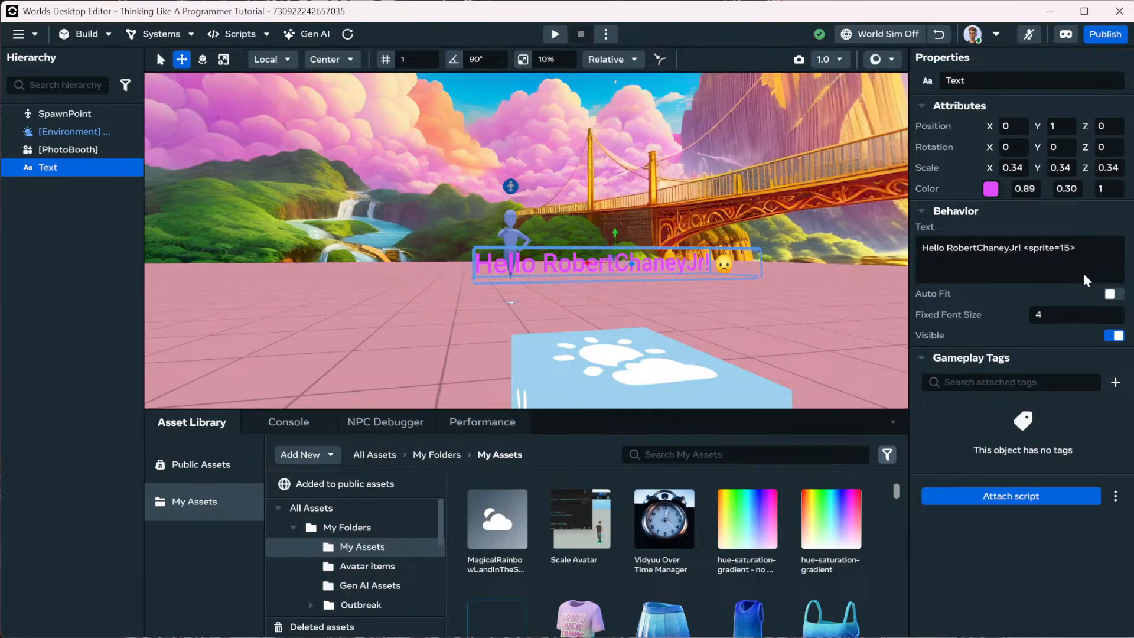
{"action": "left_click", "coordinate": [1069, 249]}
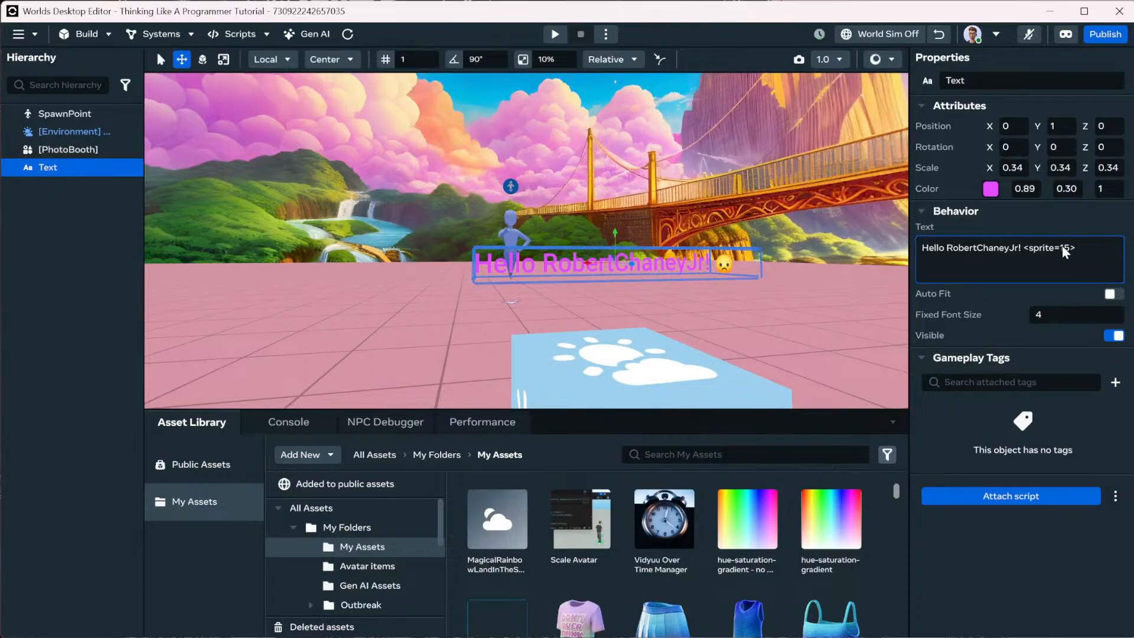
{"action": "left_click_drag", "start_coordinate": [1080, 248], "coordinate": [1025, 252]}
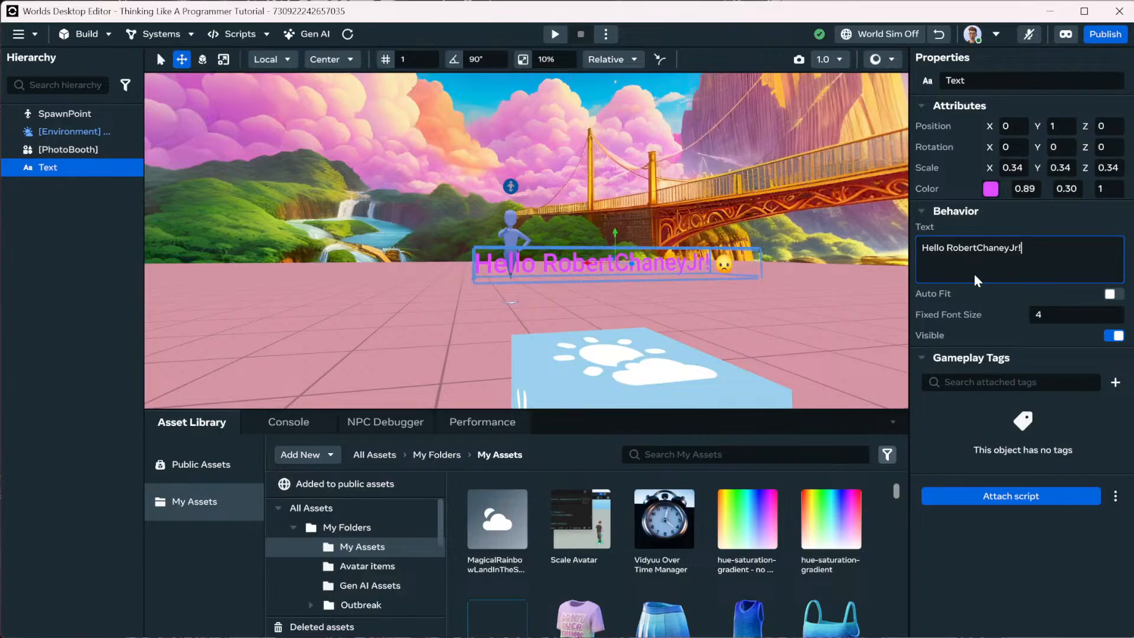
{"action": "type", "text": "<sprite"}
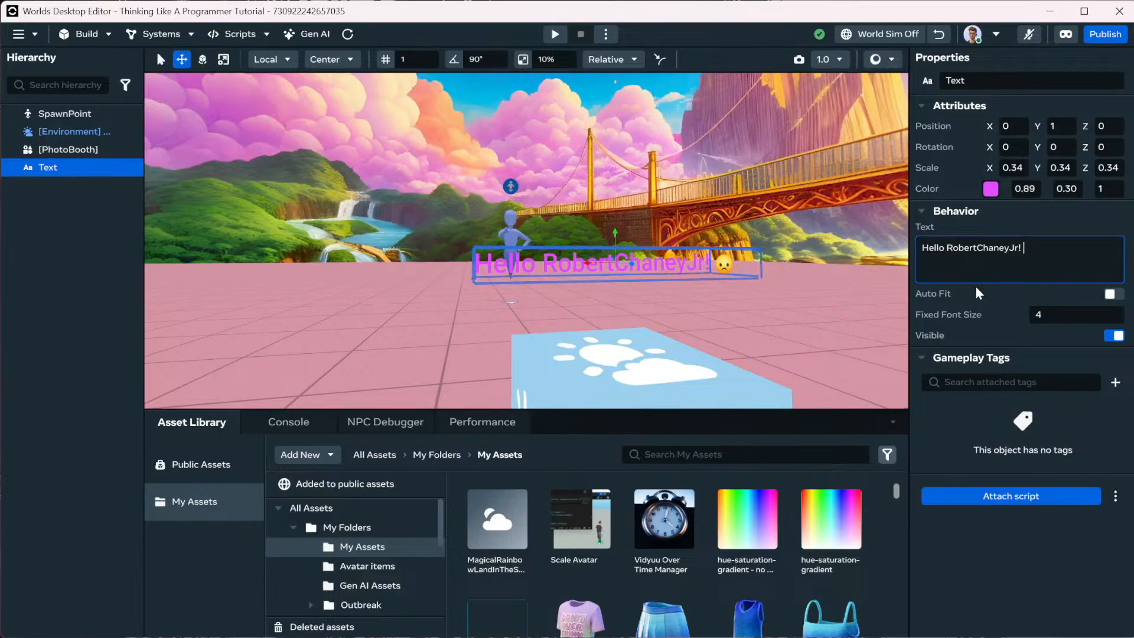
{"action": "type", "text": "="}
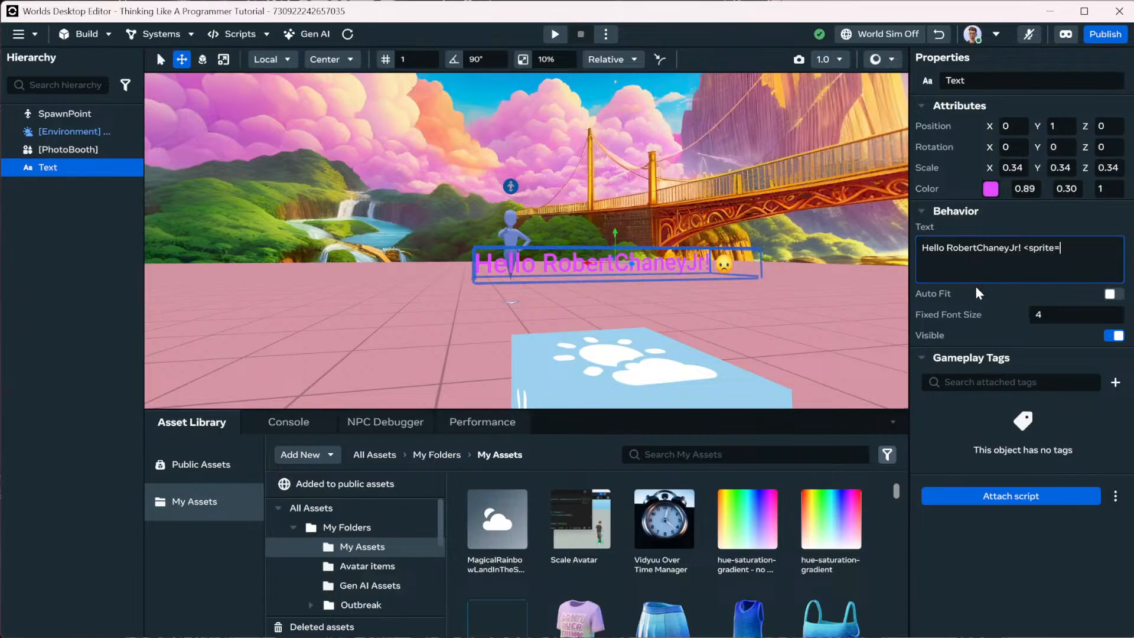
{"action": "type", "text": "5>"}
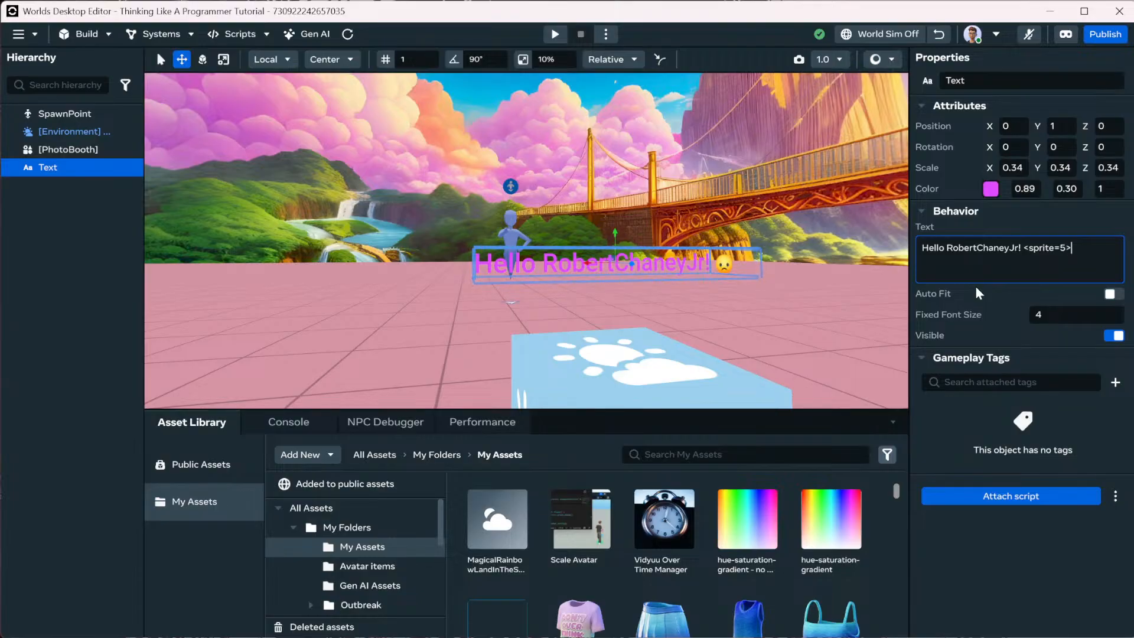
Prepend <font=bangers sdf> to the greeting to try the Bangers font.
{"action": "triple_click", "coordinate": [931, 253]}
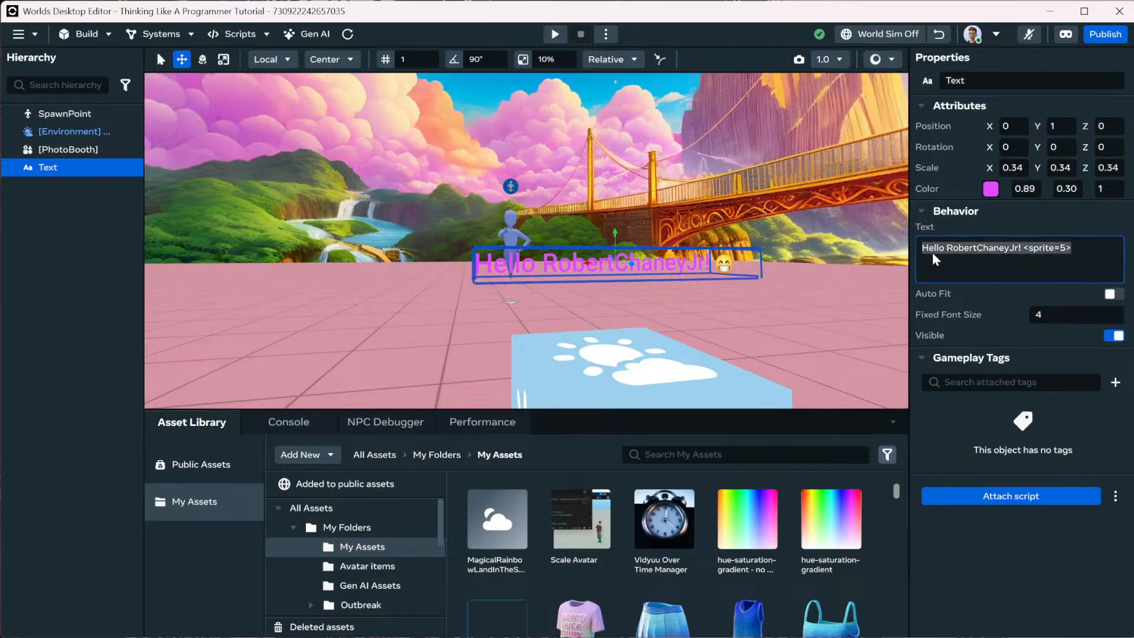
{"action": "key", "text": "Left"}
{"action": "type", "text": "<font="}
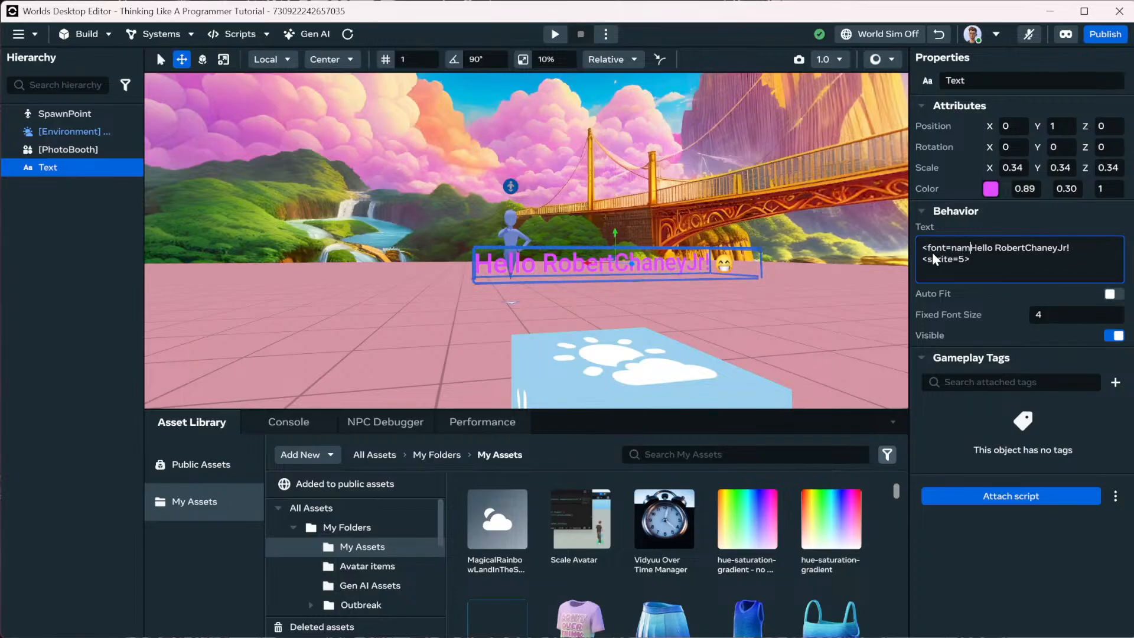
{"action": "type", "text": "bangers sdf"}
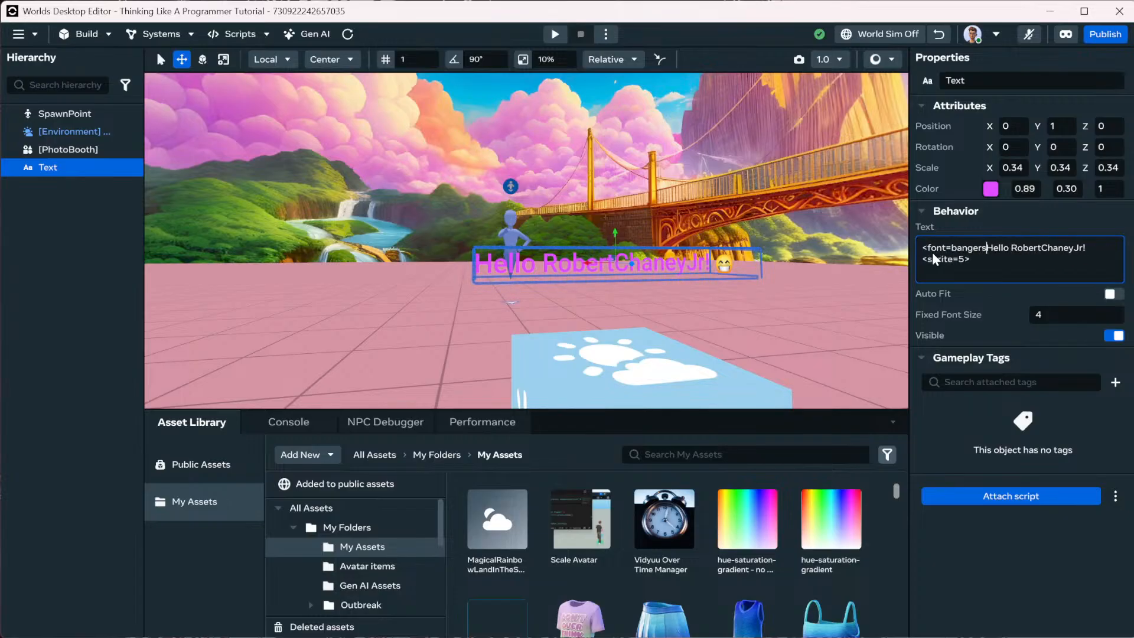
{"action": "type", "text": ">"}
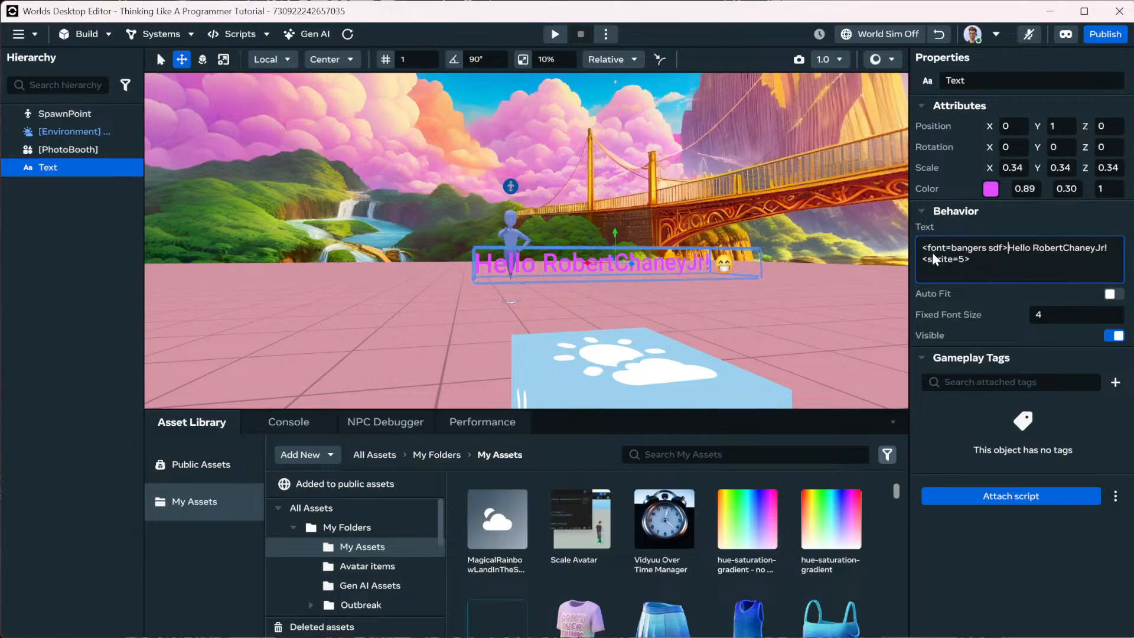
{"action": "key", "text": "Tab"}
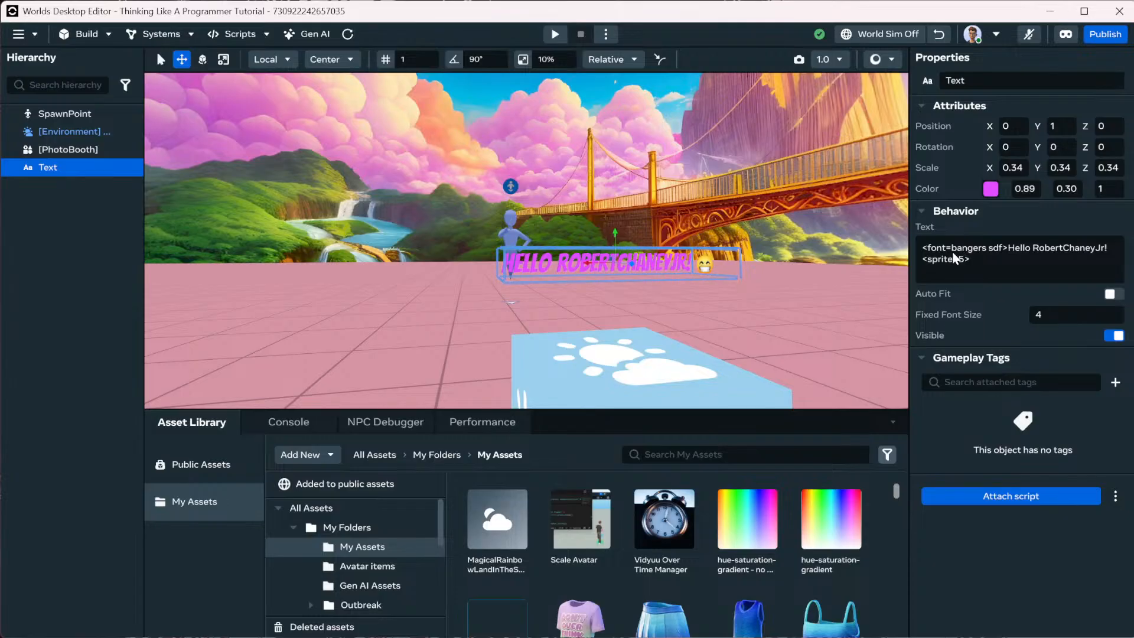
Switch the font to electronic highway sign and frame the 3D text in the viewport.
{"action": "left_click", "coordinate": [982, 253]}
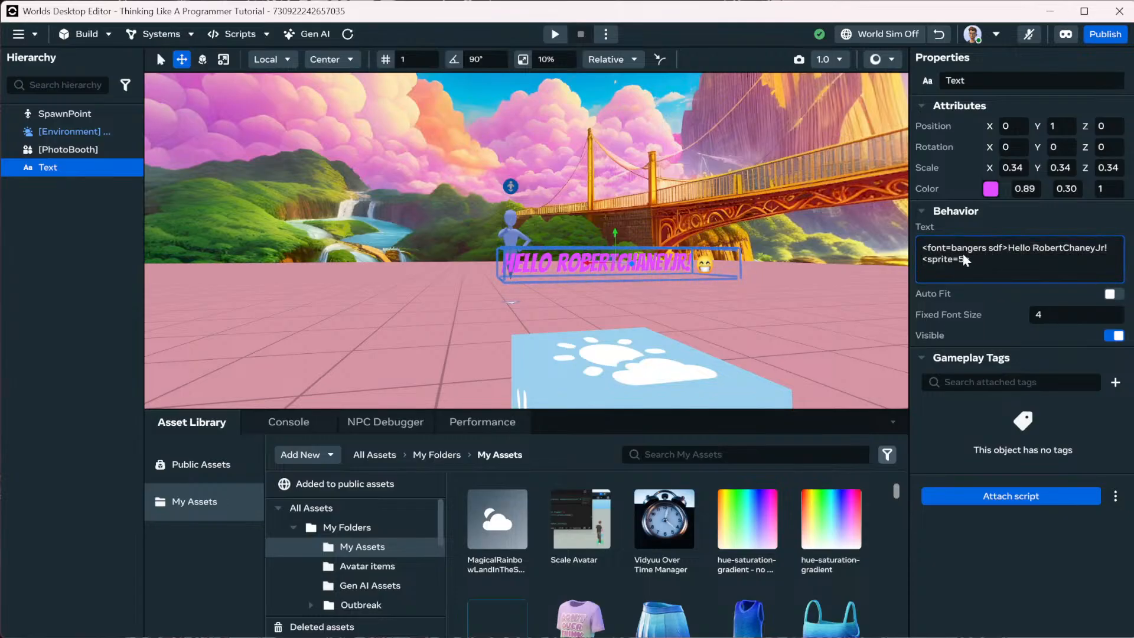
{"action": "key", "text": "BackSpace"}
{"action": "key", "text": "BackSpace"}
{"action": "key", "text": "BackSpace"}
{"action": "key", "text": "BackSpace"}
{"action": "key", "text": "BackSpace"}
{"action": "key", "text": "BackSpace"}
{"action": "key", "text": "BackSpace"}
{"action": "type", "text": "el"}
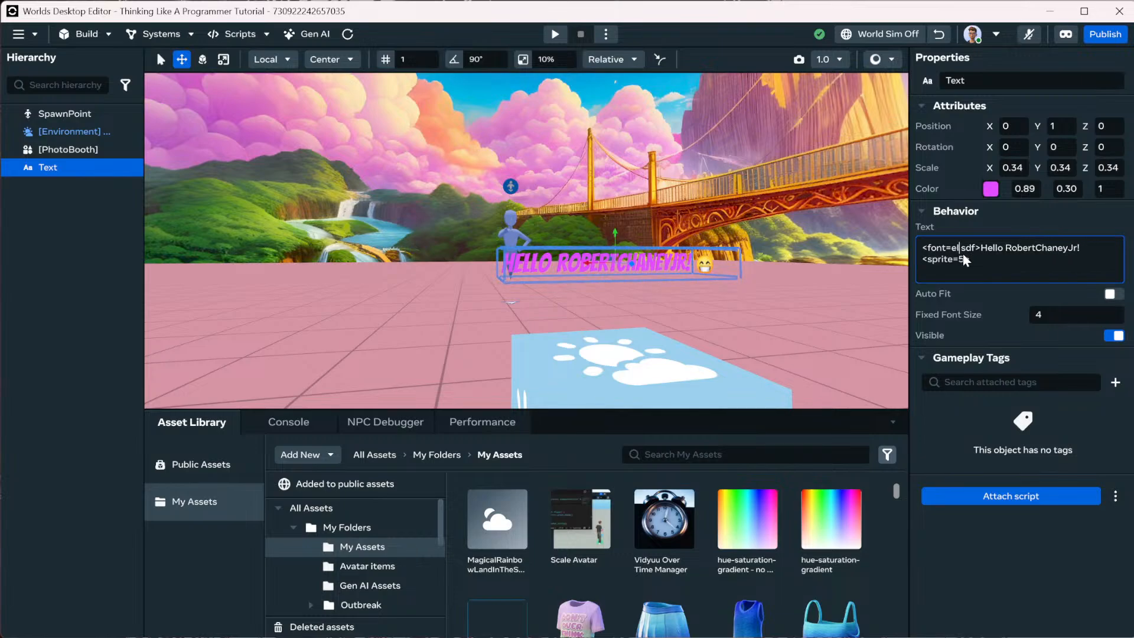
{"action": "type", "text": "ectronic"}
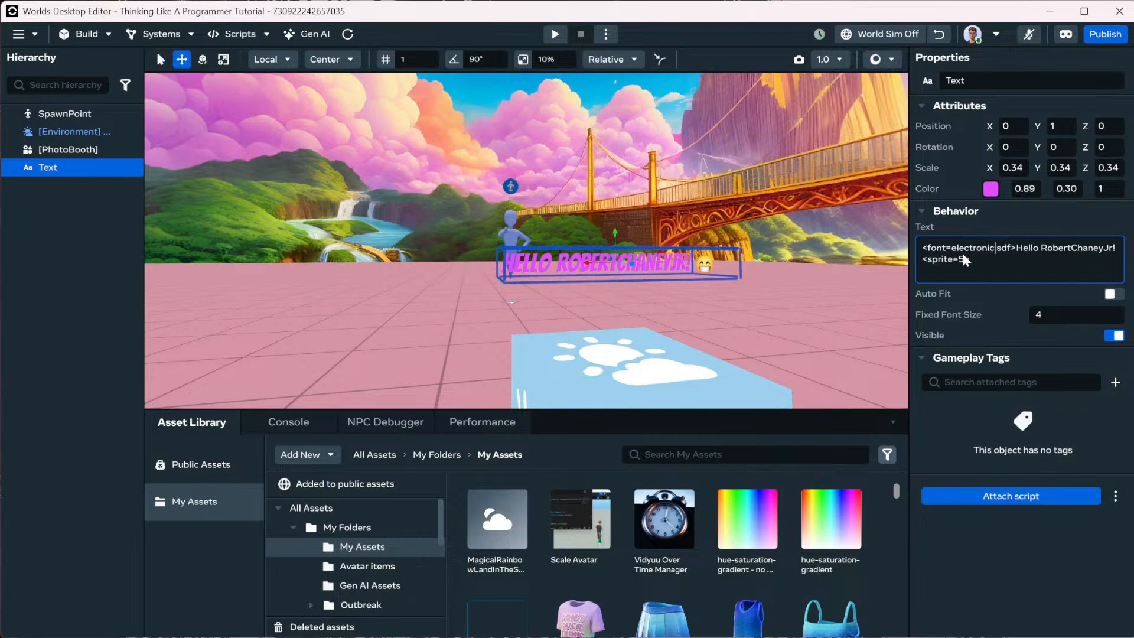
{"action": "type", "text": " highway sign"}
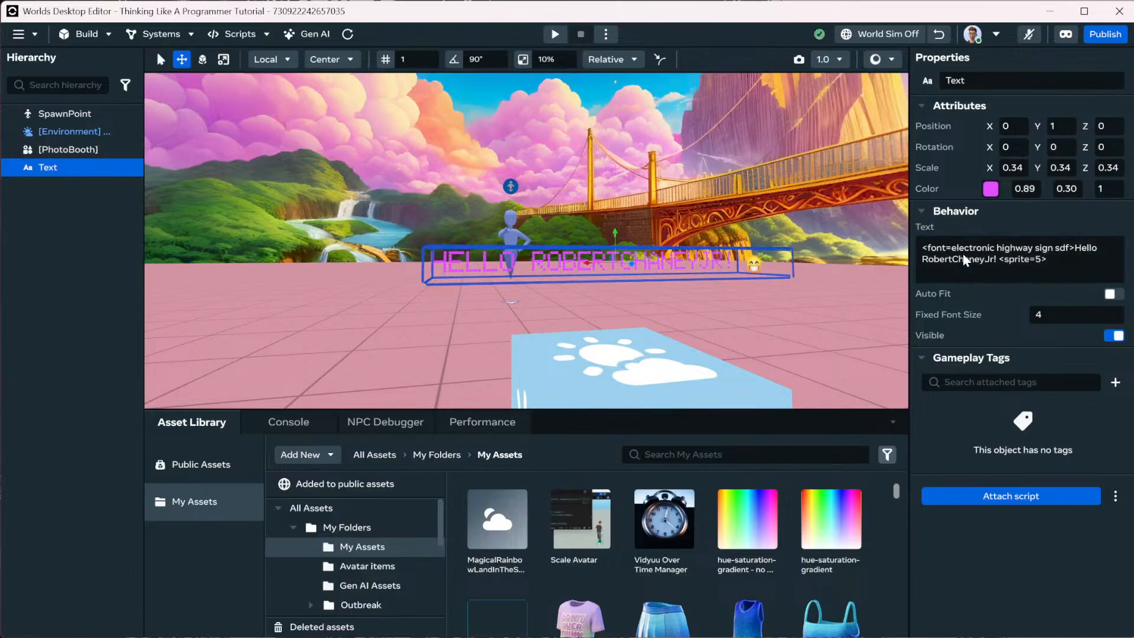
{"action": "double_click", "coordinate": [615, 267]}
{"action": "scroll", "coordinate": [615, 267], "scroll_direction": "up", "scroll_amount": 3}
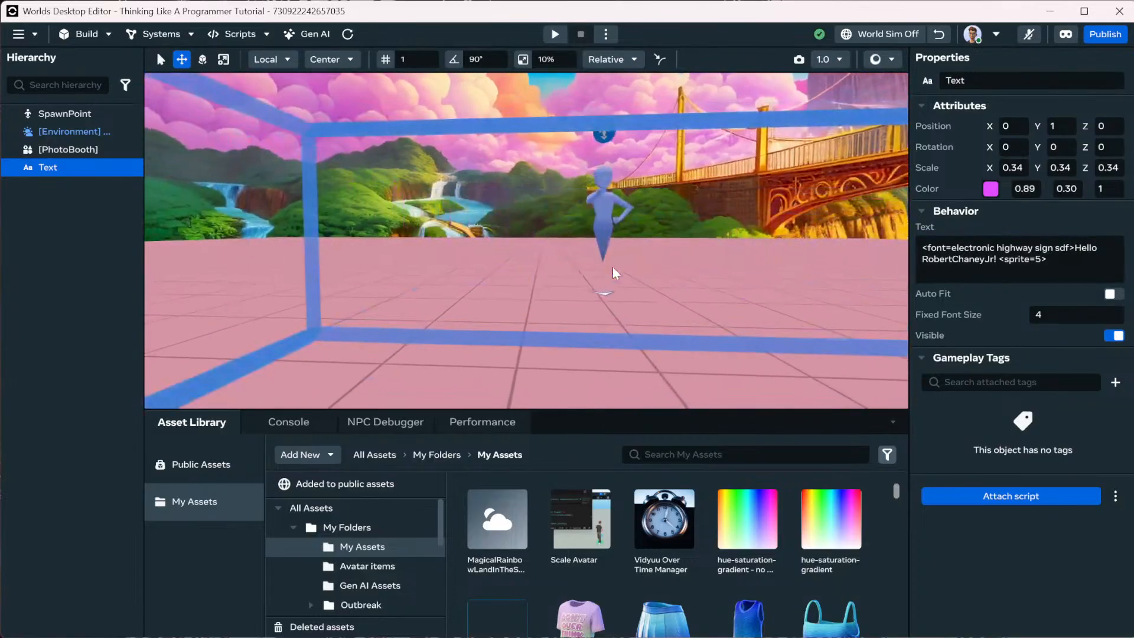
{"action": "scroll", "coordinate": [612, 267], "scroll_direction": "down", "scroll_amount": 3}
{"action": "right_click_drag", "start_coordinate": [611, 265], "coordinate": [702, 260]}
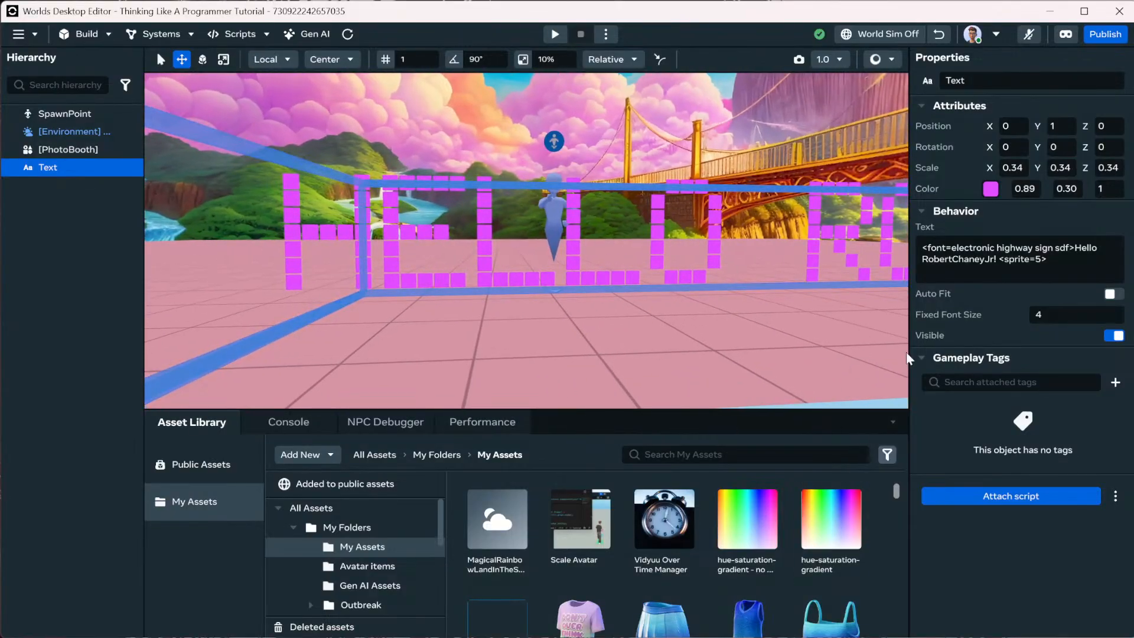
Set the greeting colour to light cyan (0.30, 0.91, 1) and reframe the text in view.
{"action": "left_click", "coordinate": [990, 188]}
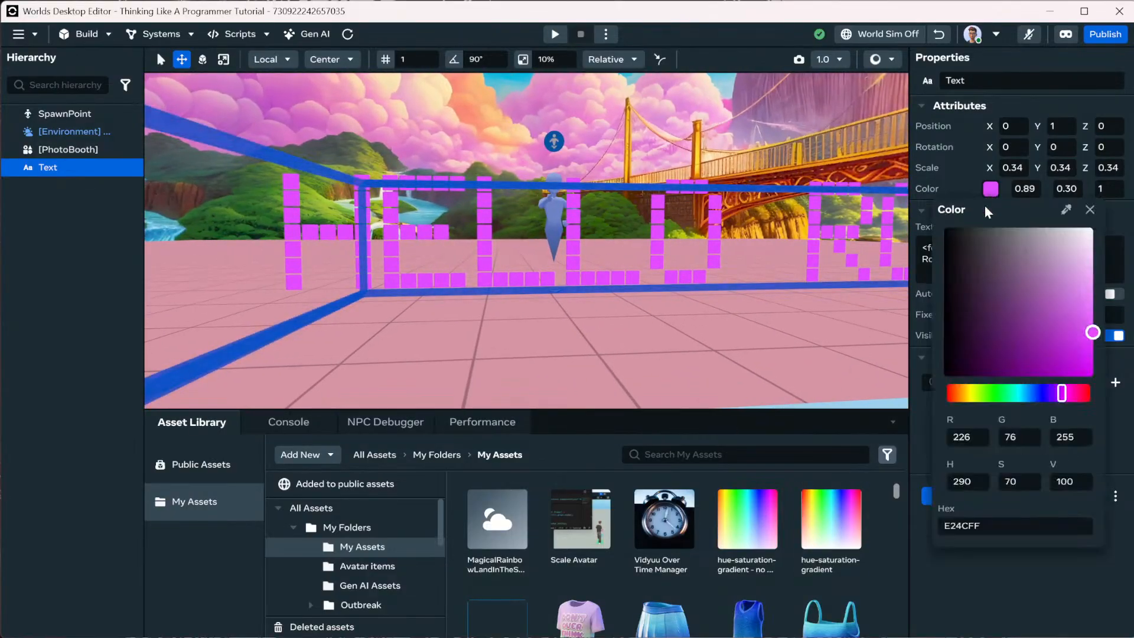
{"action": "left_click", "coordinate": [1025, 395]}
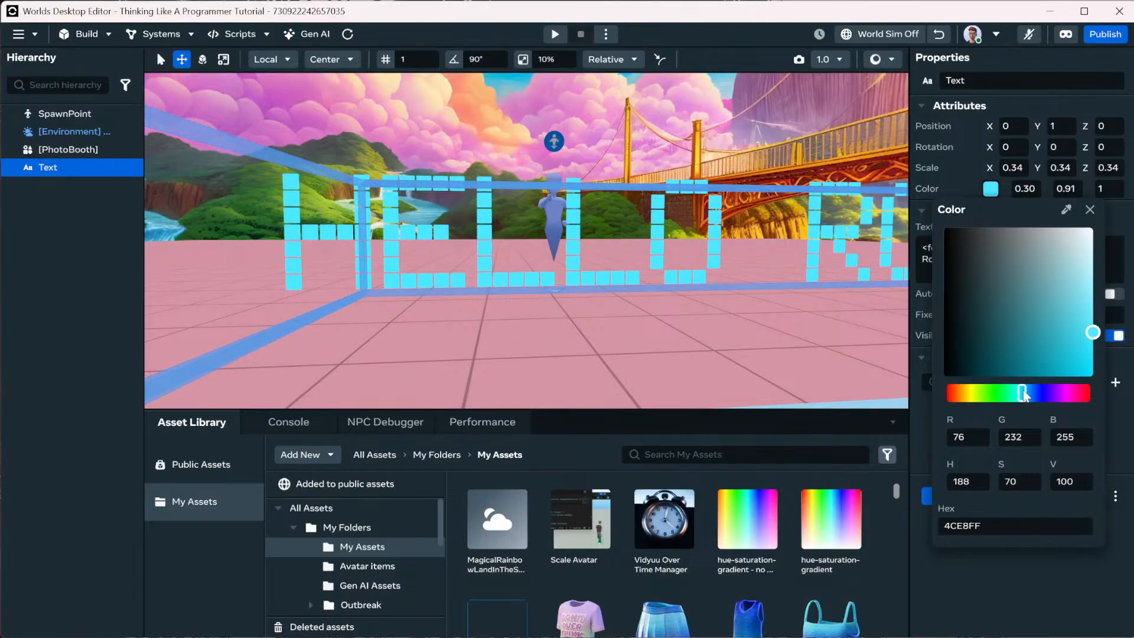
{"action": "left_click", "coordinate": [944, 192]}
{"action": "scroll", "coordinate": [622, 192], "scroll_direction": "down", "scroll_amount": 3}
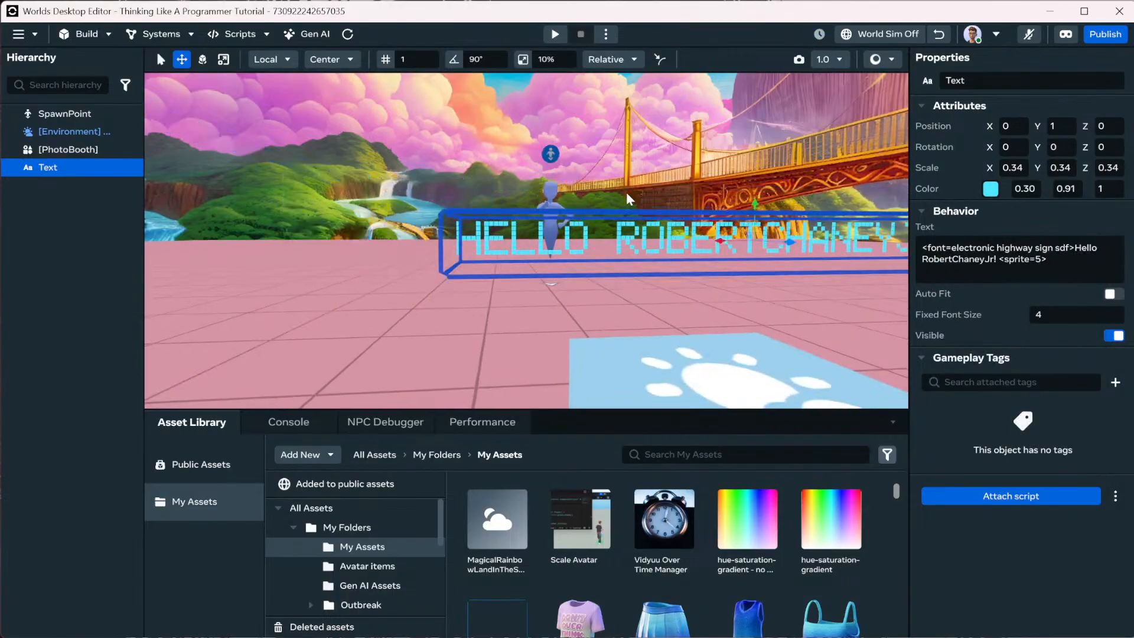
{"action": "key", "text": "d"}
{"action": "right_click_drag", "start_coordinate": [637, 207], "coordinate": [624, 211]}
{"action": "scroll", "coordinate": [630, 209], "scroll_direction": "down", "scroll_amount": 2}
{"action": "scroll", "coordinate": [624, 211], "scroll_direction": "up", "scroll_amount": 3}
{"action": "scroll", "coordinate": [624, 211], "scroll_direction": "down", "scroll_amount": 2}
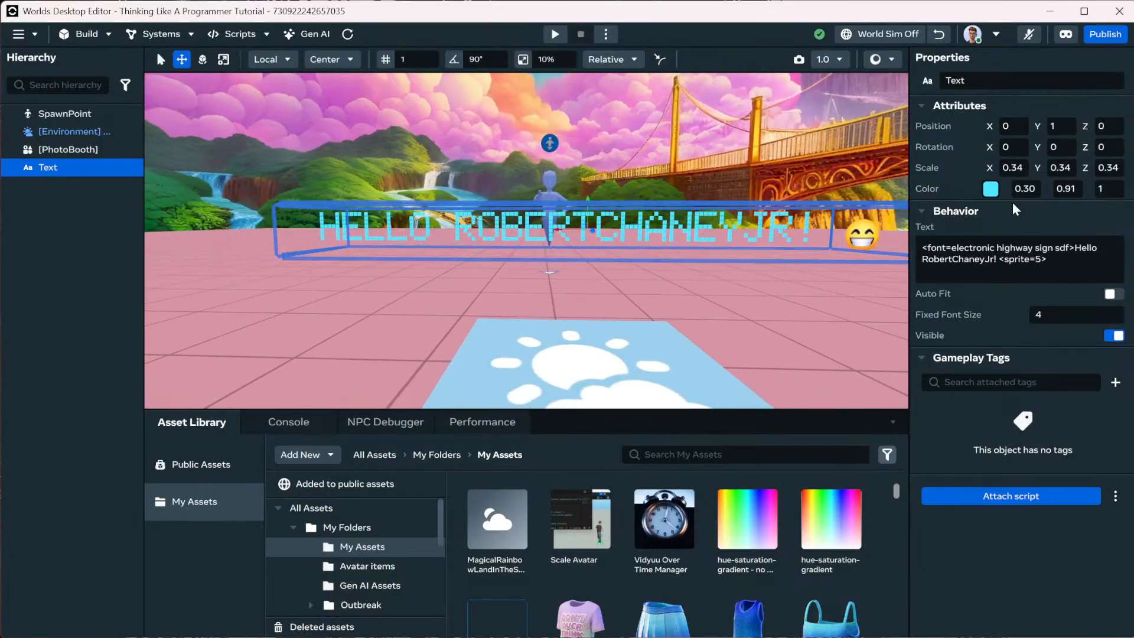
Add '<br>New Line!' after a closing </font> tag so a second line appears.
{"action": "left_click", "coordinate": [1022, 261]}
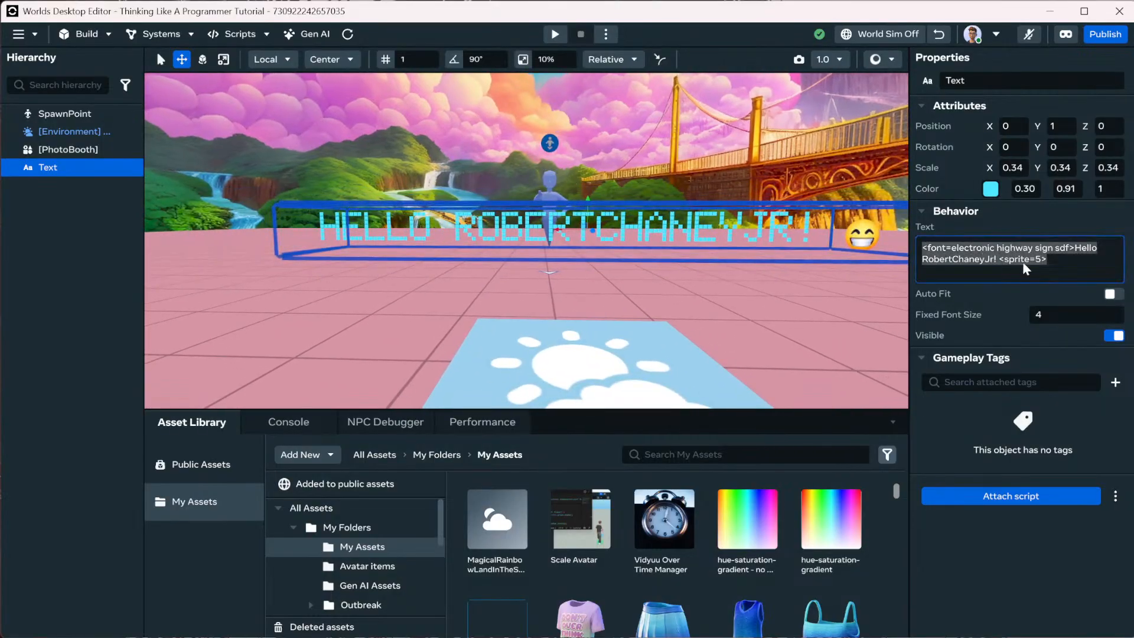
{"action": "left_click", "coordinate": [991, 257]}
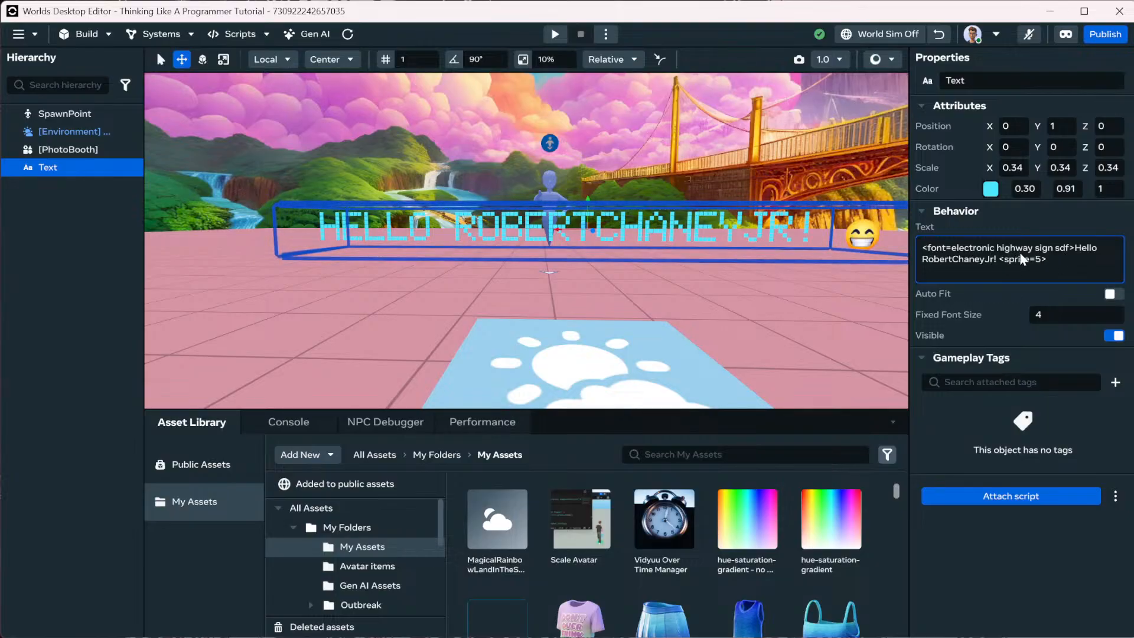
{"action": "left_click", "coordinate": [1076, 260]}
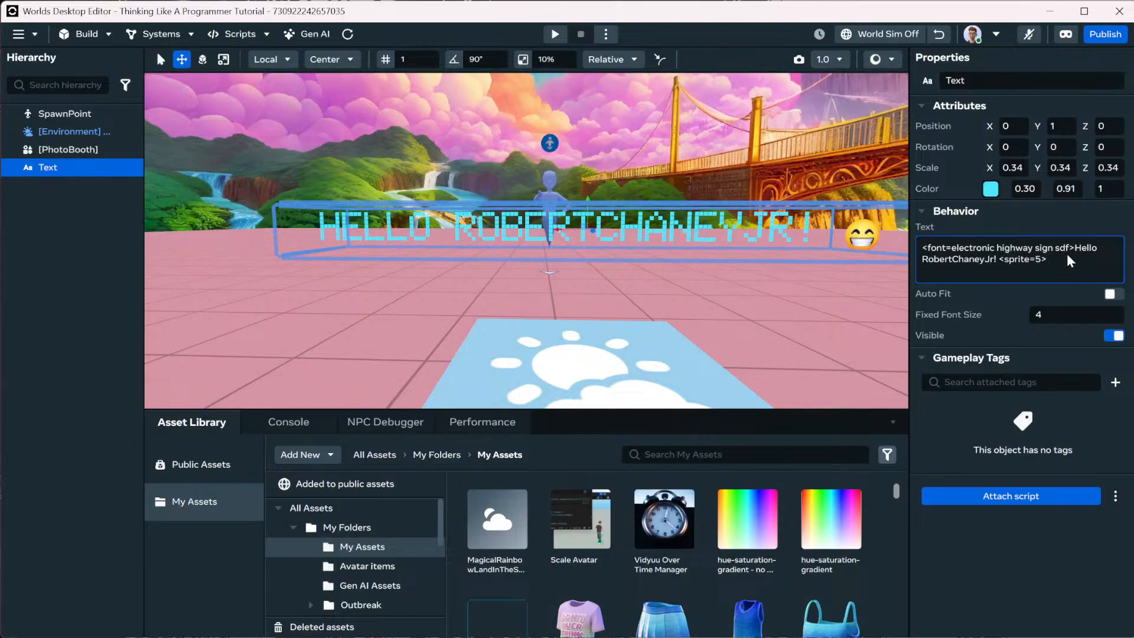
{"action": "type", "text": "<br>New Line!"}
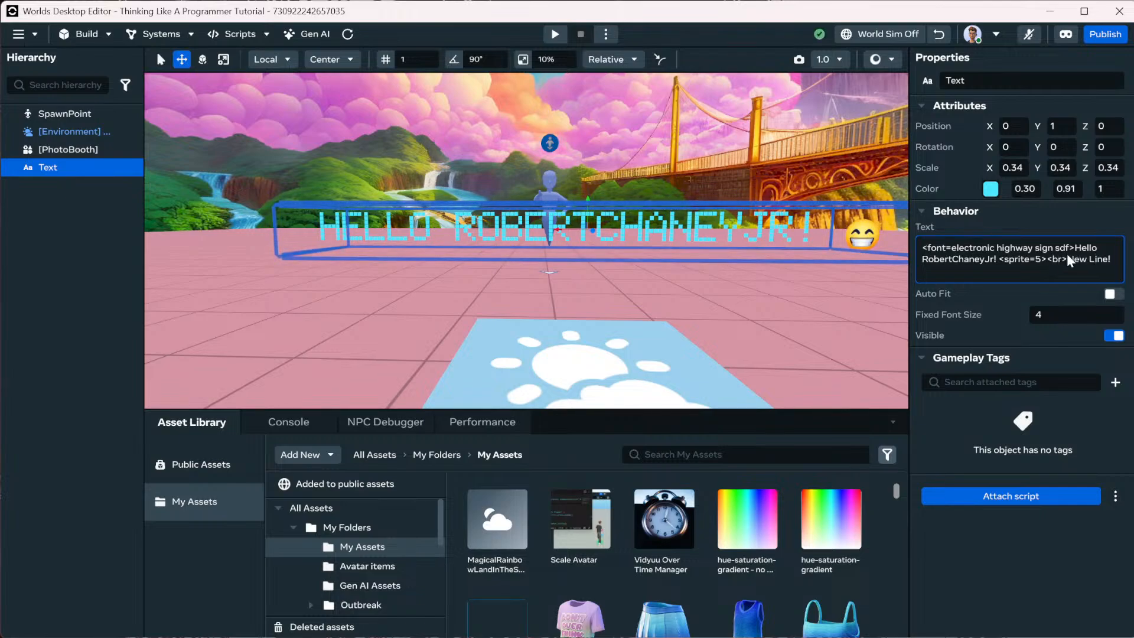
{"action": "left_click", "coordinate": [1067, 259]}
{"action": "type", "text": "</font>"}
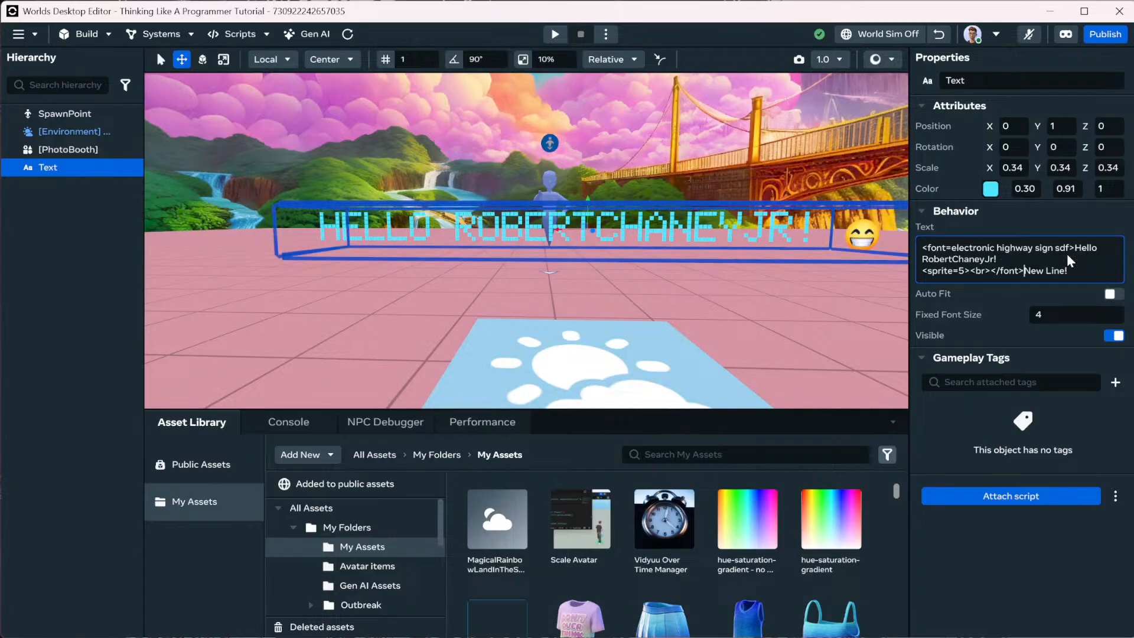
{"action": "key", "text": "Return"}
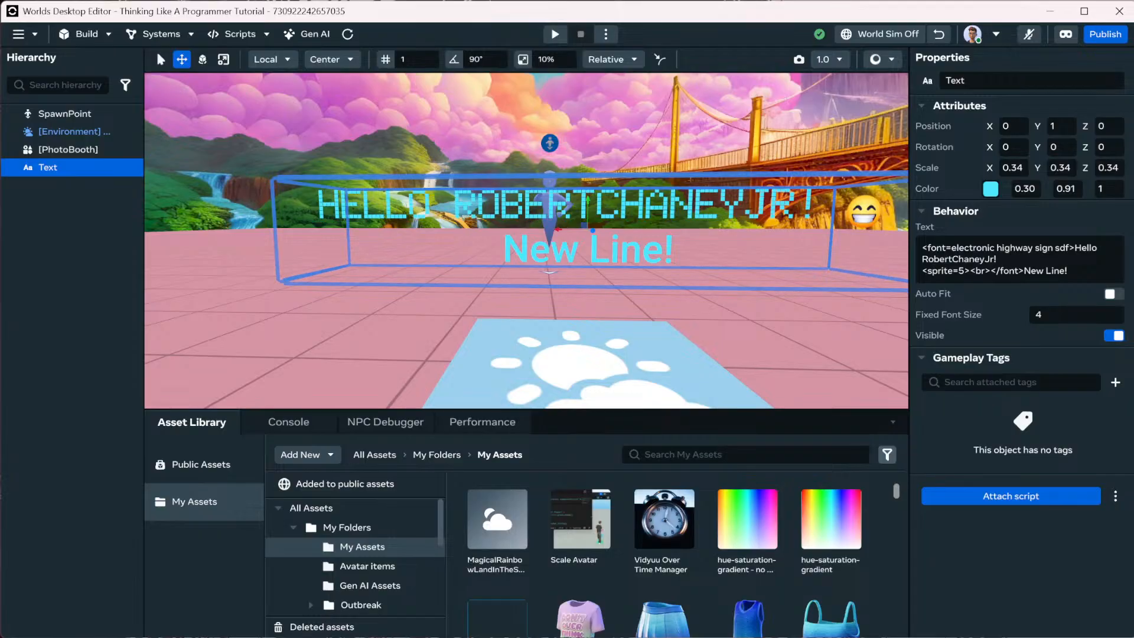
{"action": "key", "text": "alt+Tab"}
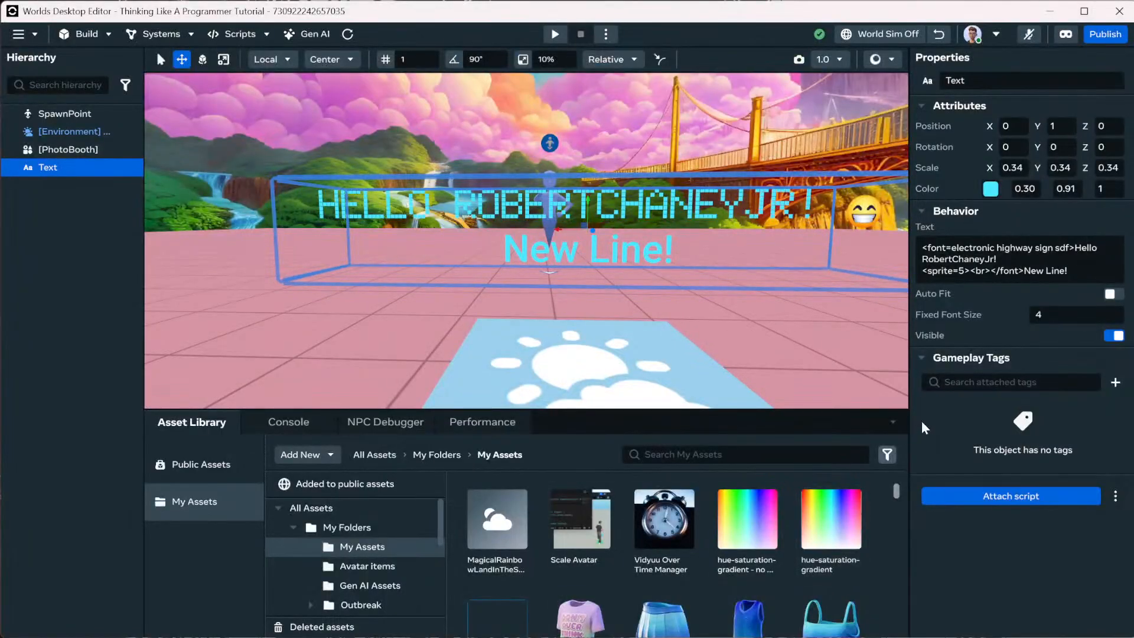
{"action": "left_click", "coordinate": [1114, 335]}
{"action": "left_click", "coordinate": [1113, 336]}
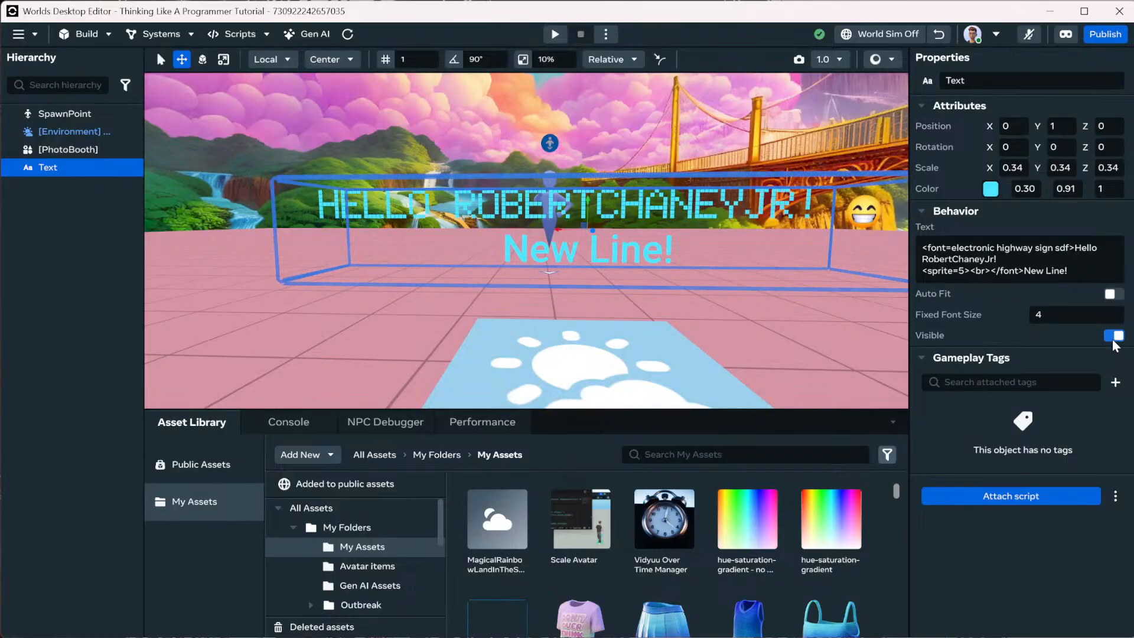
{"action": "left_click", "coordinate": [963, 256]}
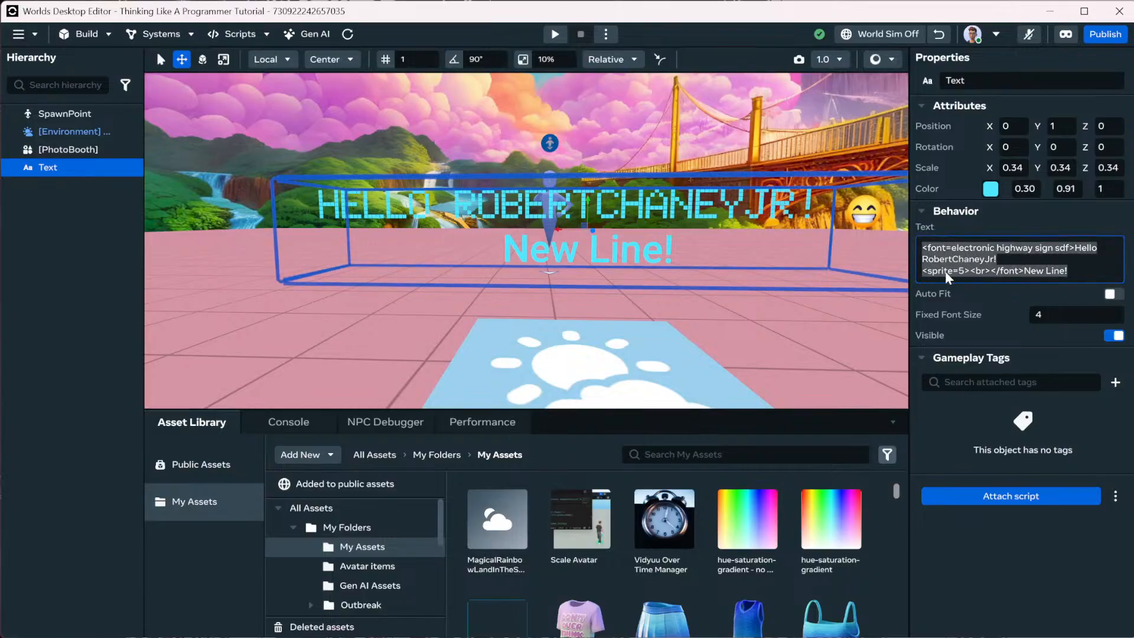
{"action": "left_click", "coordinate": [948, 272]}
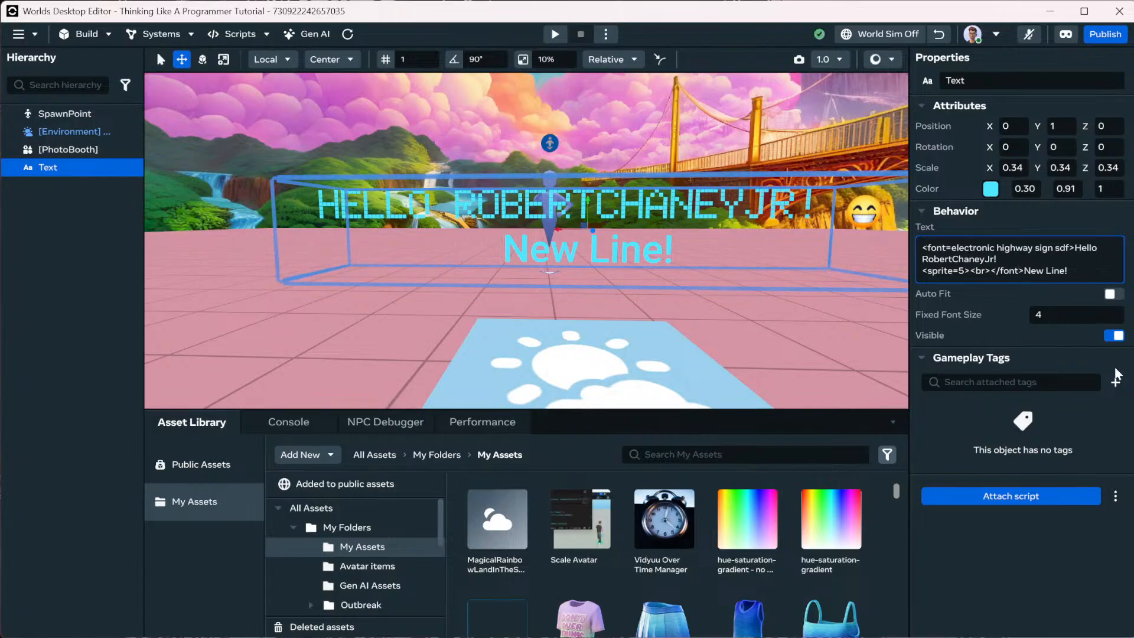
Insert a <size=5> tag before 'New Line!' in the Text field and commit it.
{"action": "type", "text": "<size"}
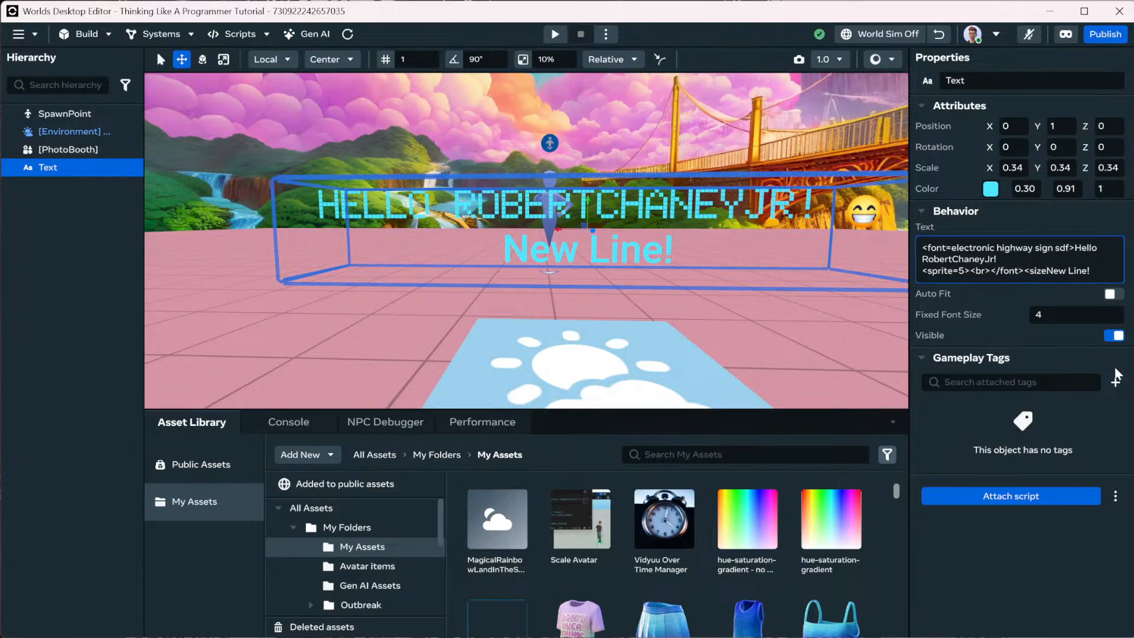
{"action": "type", "text": "=5>"}
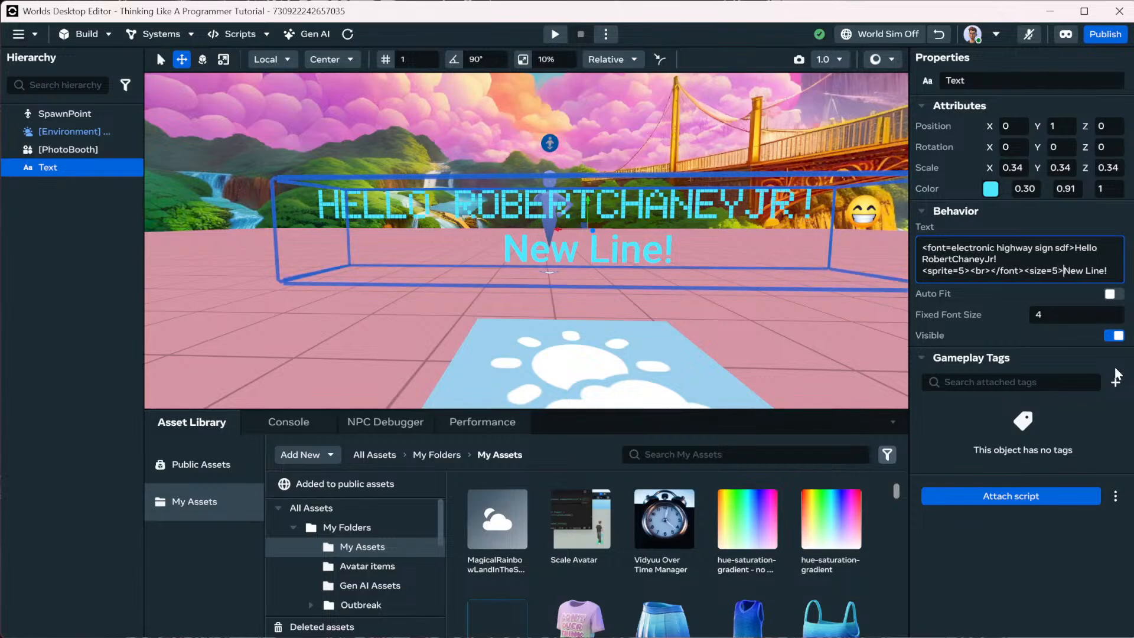
{"action": "left_click", "coordinate": [1115, 368]}
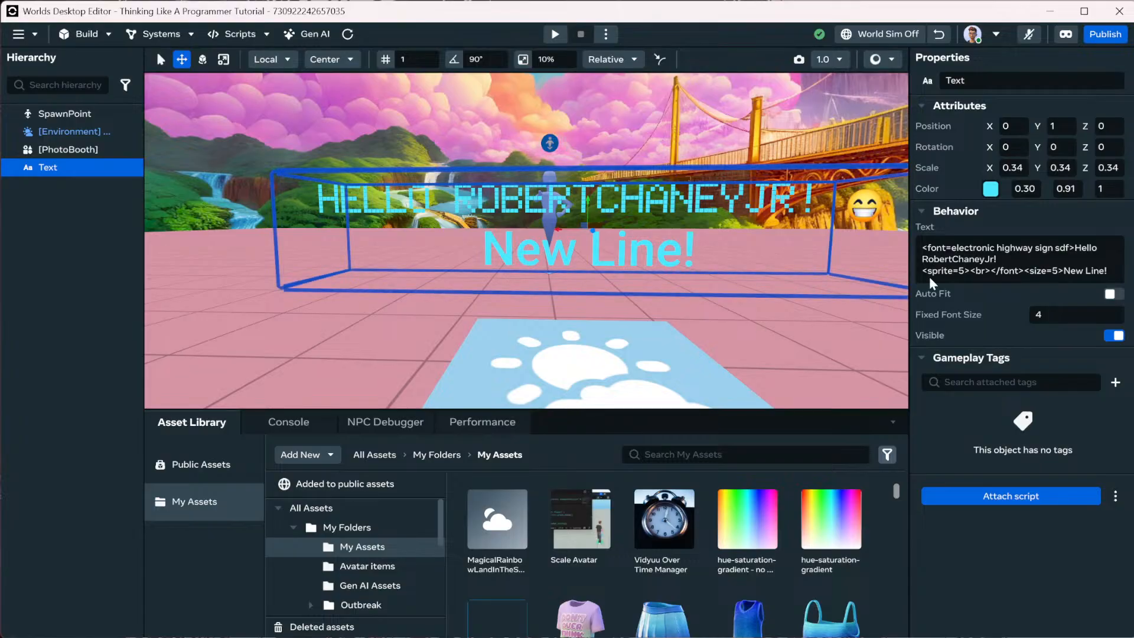
Add a <color=ff0000> tag before the <size=5> tag in the Text field.
{"action": "left_click", "coordinate": [1026, 271]}
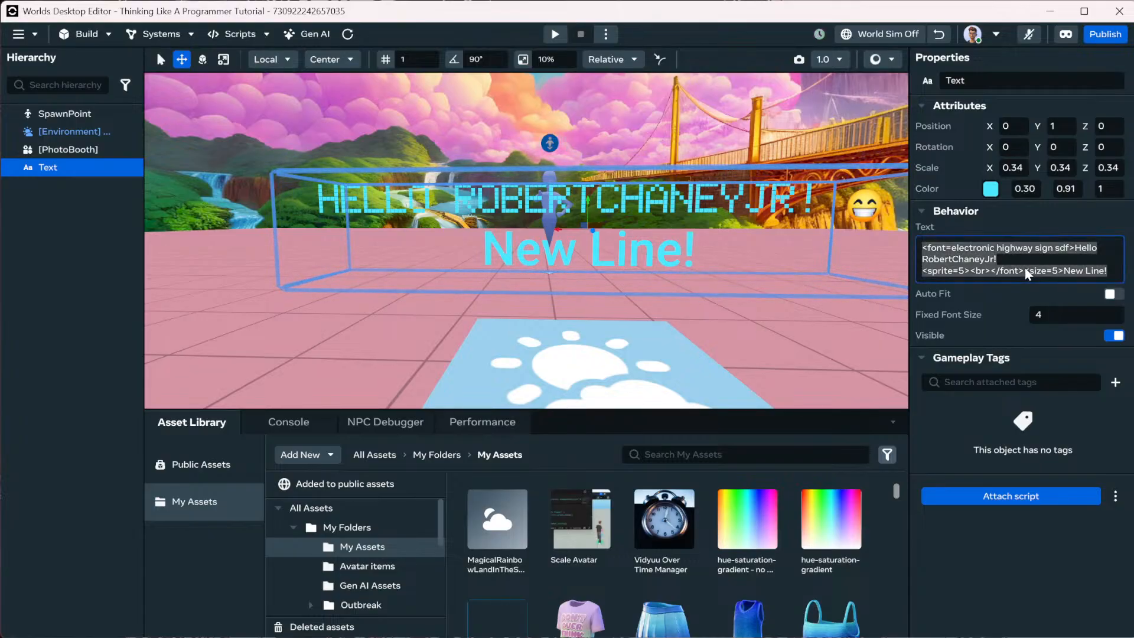
{"action": "left_click", "coordinate": [1025, 272]}
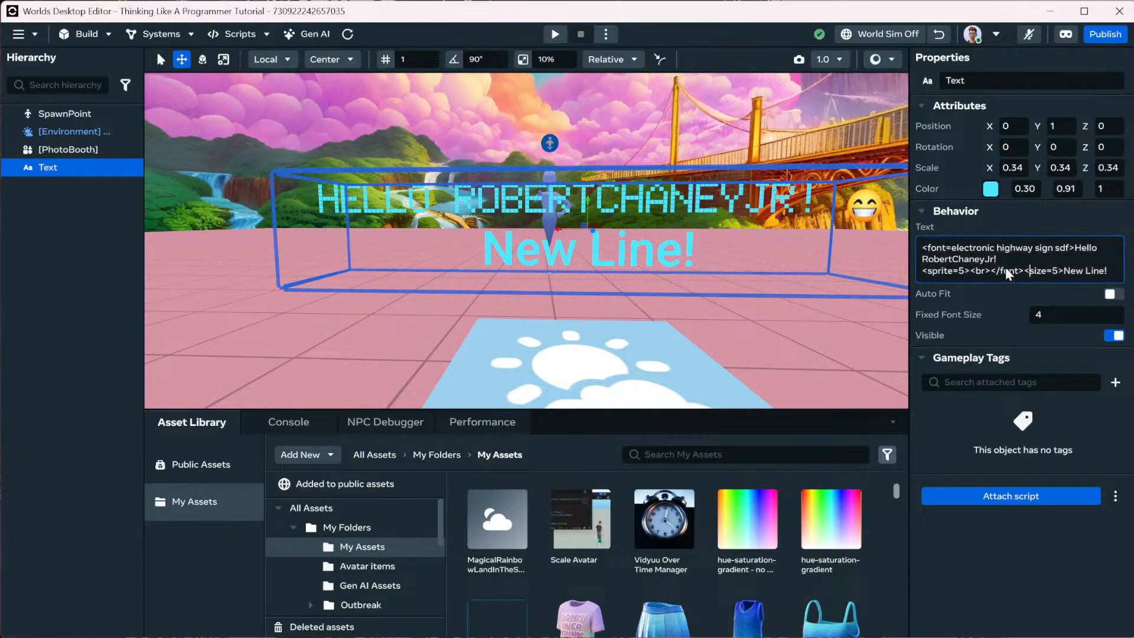
{"action": "type", "text": "<color="}
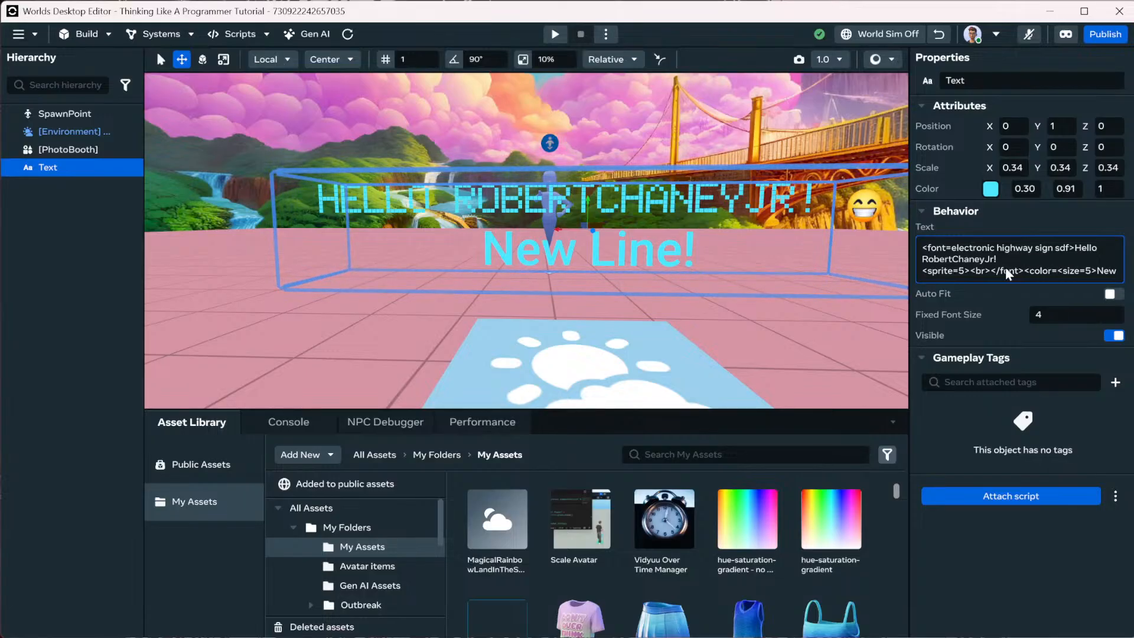
{"action": "type", "text": "ff"}
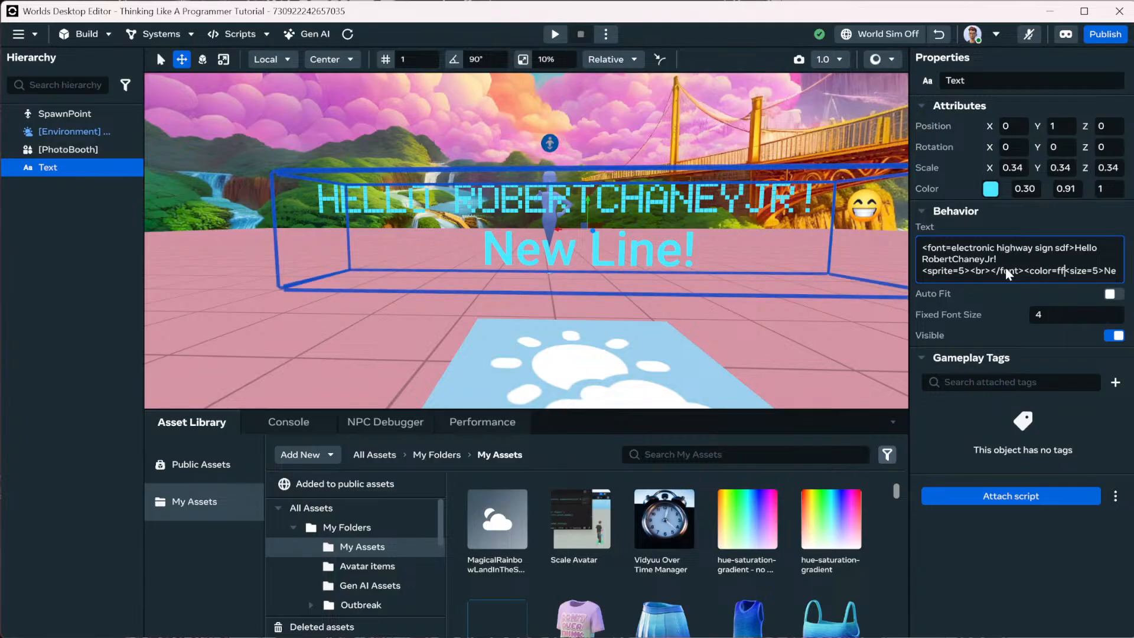
{"action": "type", "text": "0000"}
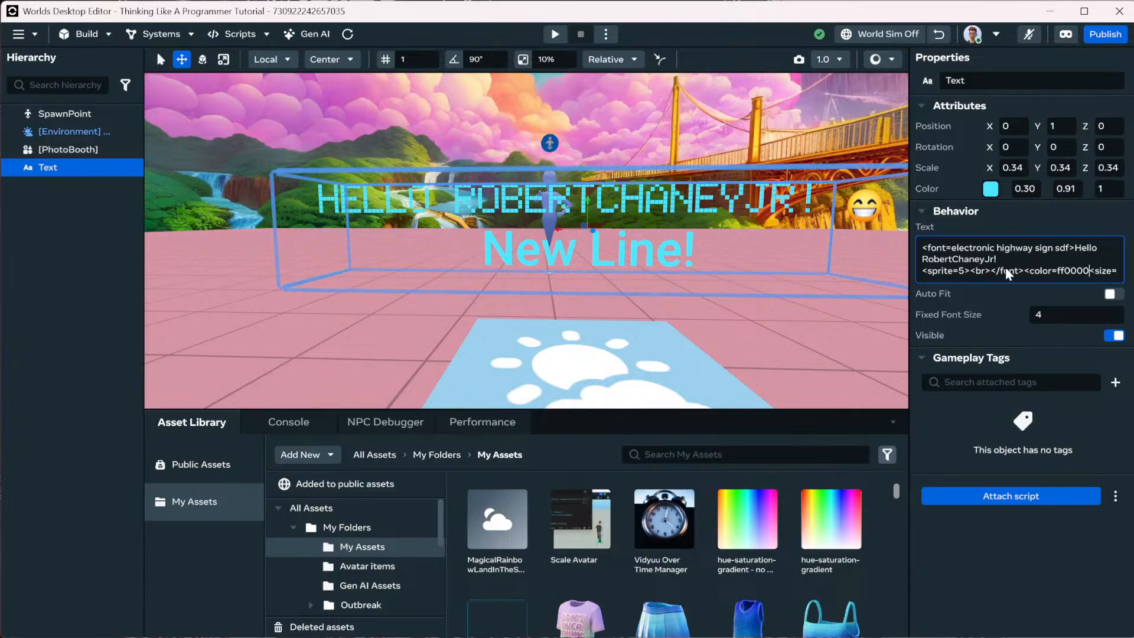
{"action": "type", "text": ">"}
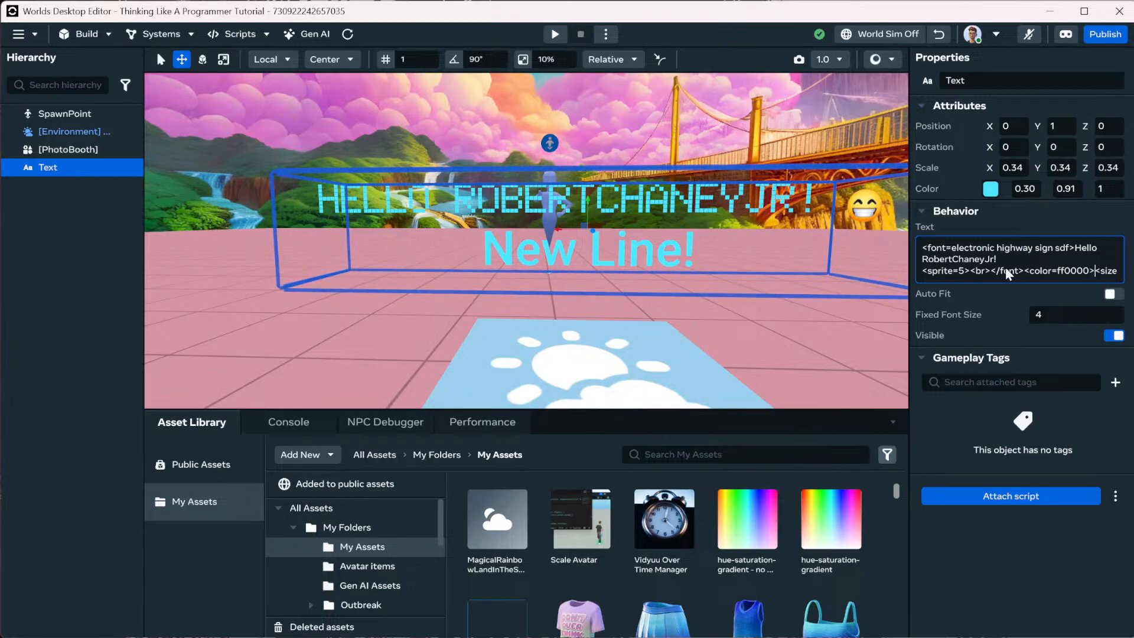
{"action": "key", "text": "Return"}
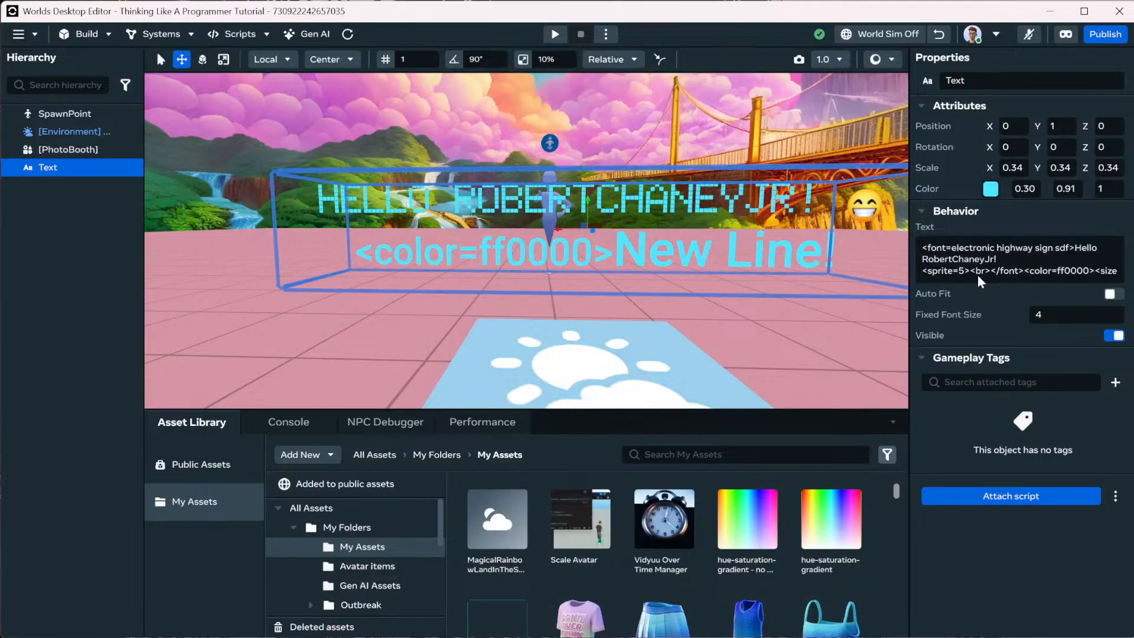
Fix the colour code to #ff0000, then type </color> between New and Line!
{"action": "double_click", "coordinate": [1041, 272]}
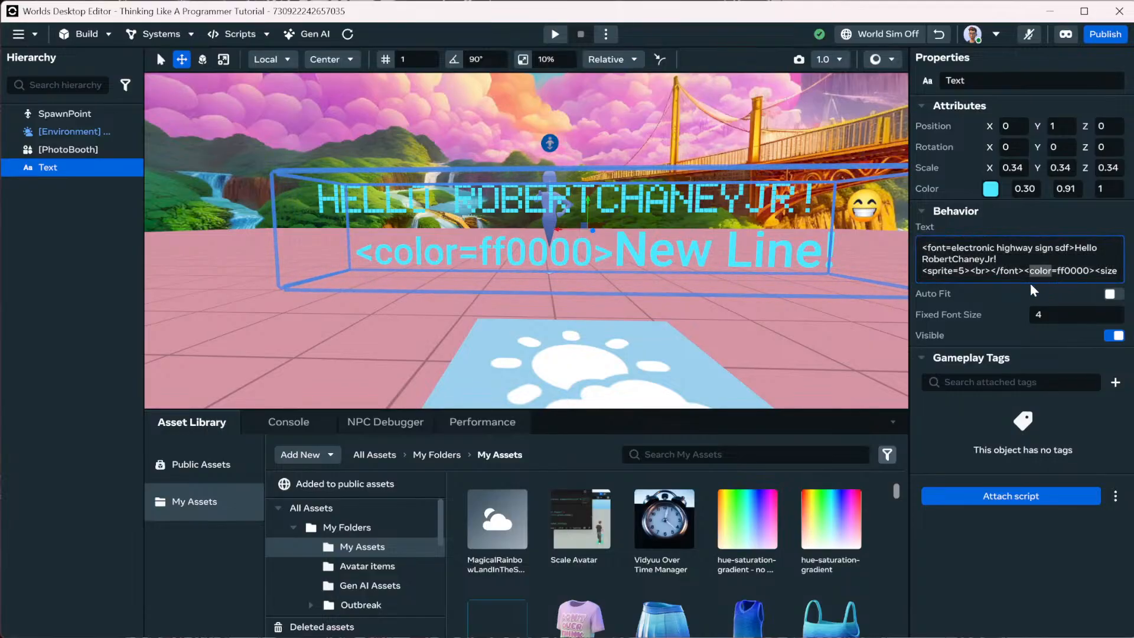
{"action": "key", "text": "Right"}
{"action": "key", "text": "Right"}
{"action": "key", "text": "Right"}
{"action": "key", "text": "Right"}
{"action": "key", "text": "Right"}
{"action": "key", "text": "Right"}
{"action": "key", "text": "Right"}
{"action": "key", "text": "Right"}
{"action": "key", "text": "Right"}
{"action": "key", "text": "Right"}
{"action": "key", "text": "Right"}
{"action": "key", "text": "Right"}
{"action": "key", "text": "Right"}
{"action": "key", "text": "Right"}
{"action": "key", "text": "Right"}
{"action": "key", "text": "Right"}
{"action": "key", "text": "Right"}
{"action": "key", "text": "Right"}
{"action": "key", "text": "Right"}
{"action": "key", "text": "Right"}
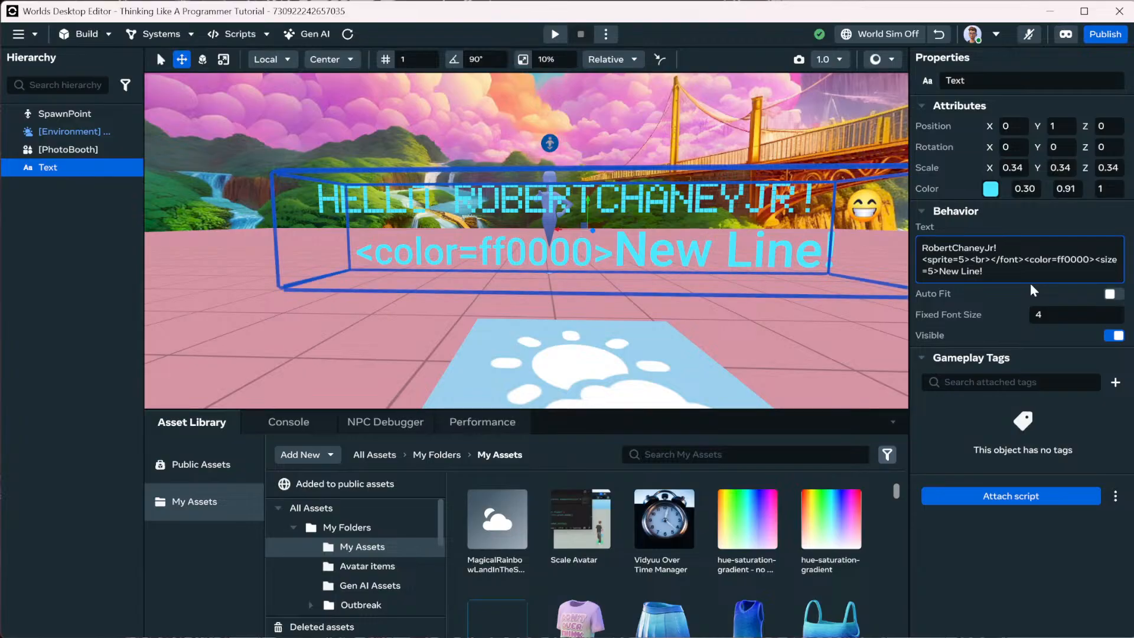
{"action": "left_click", "coordinate": [1054, 259]}
{"action": "type", "text": "#"}
{"action": "key", "text": "Return"}
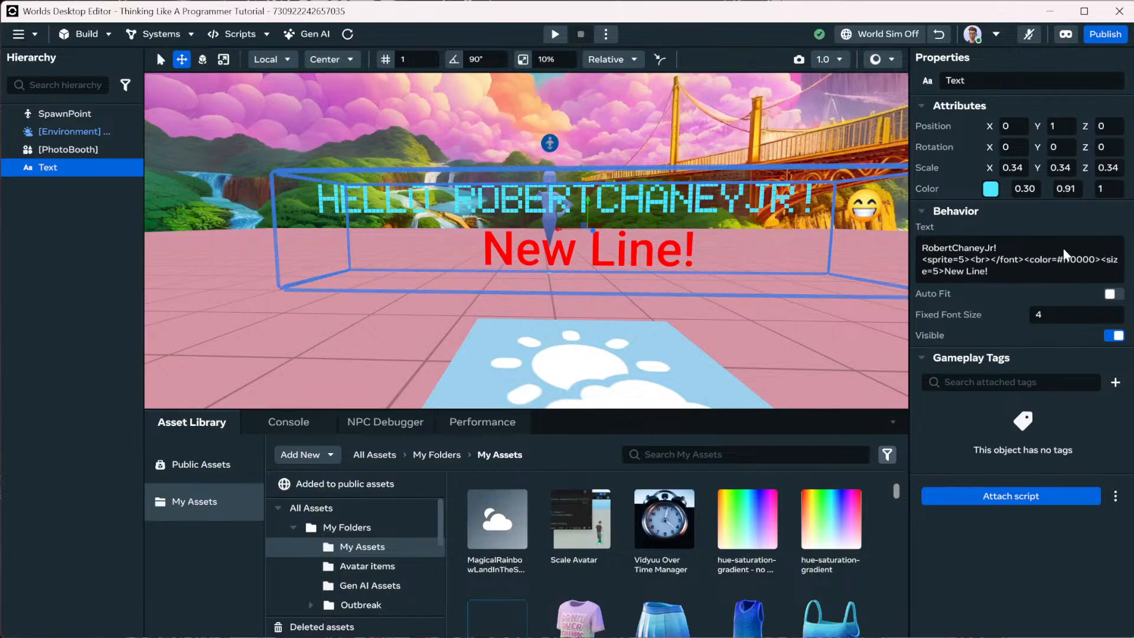
{"action": "left_click", "coordinate": [967, 272]}
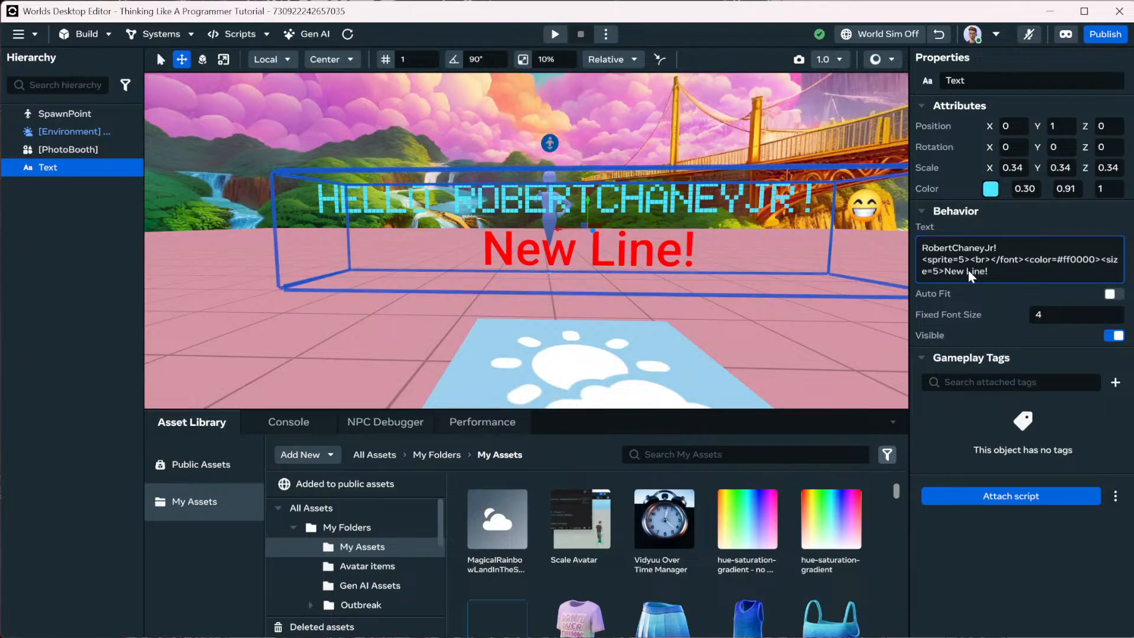
{"action": "type", "text": "</color>"}
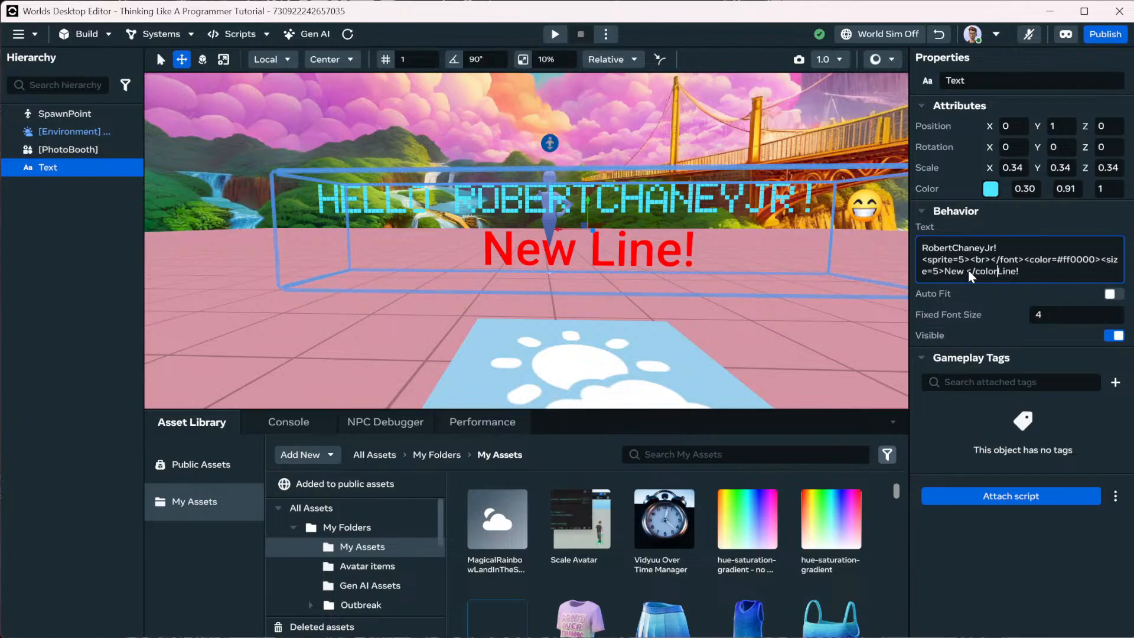
Close the red colour after 'New' and change its code to semi-transparent #ff0000a0.
{"action": "key", "text": "Return"}
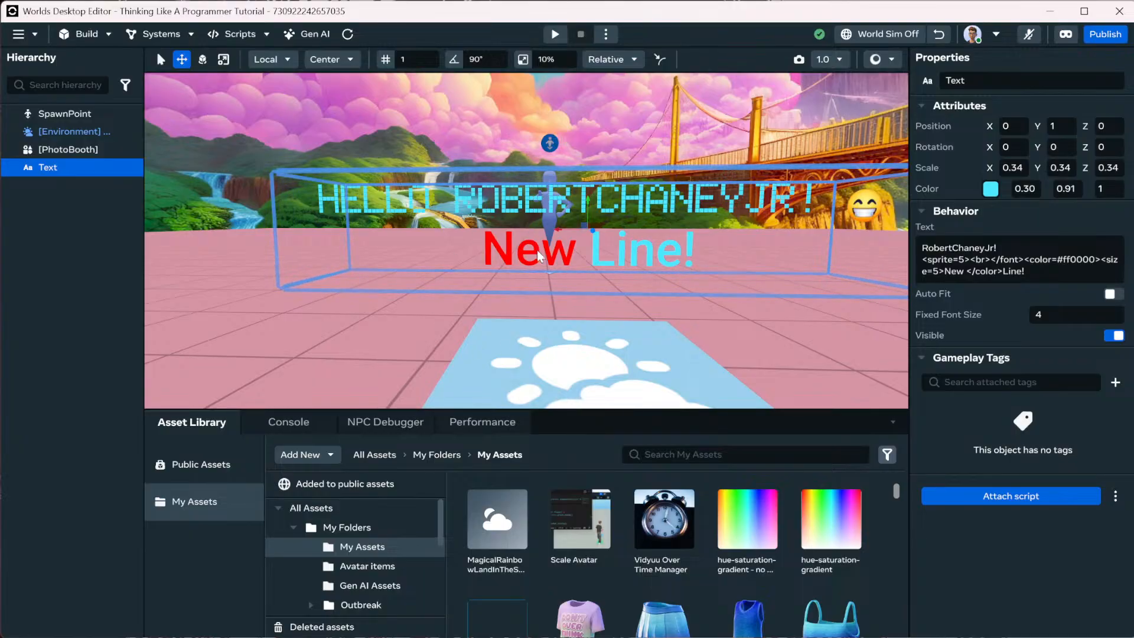
{"action": "left_click", "coordinate": [1049, 268]}
{"action": "left_click", "coordinate": [1052, 271]}
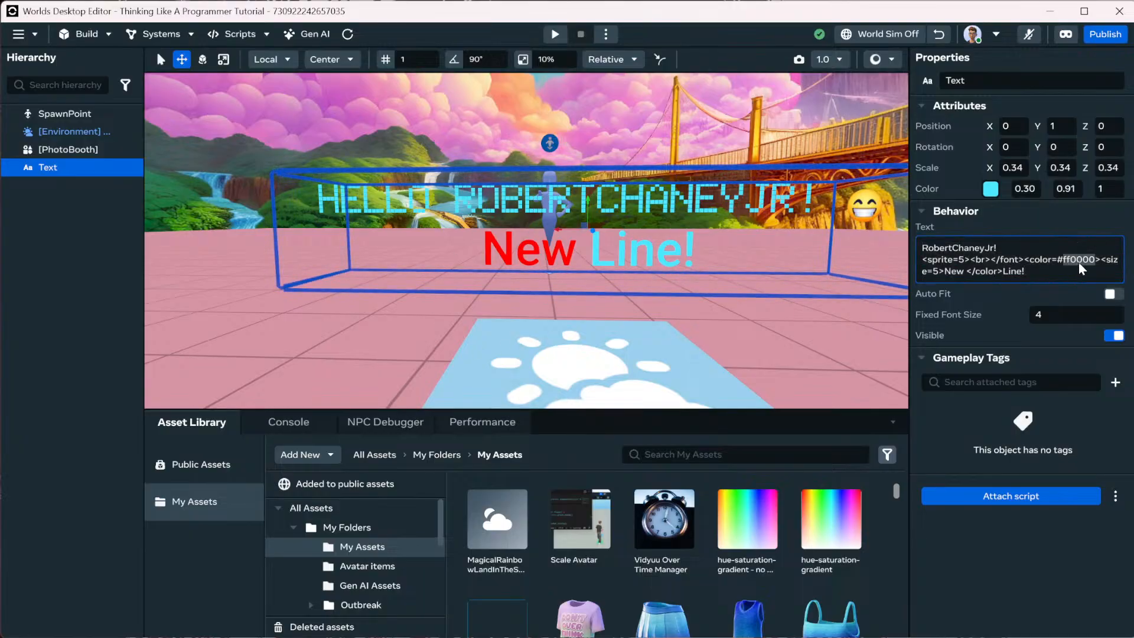
{"action": "left_click", "coordinate": [1077, 261]}
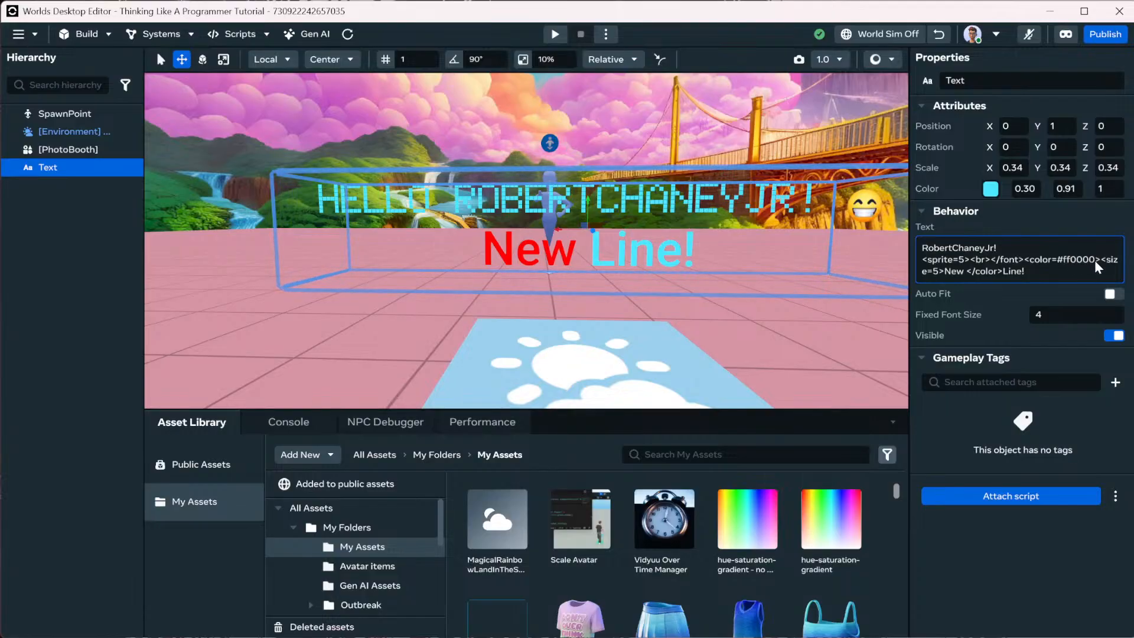
{"action": "left_click", "coordinate": [1096, 261]}
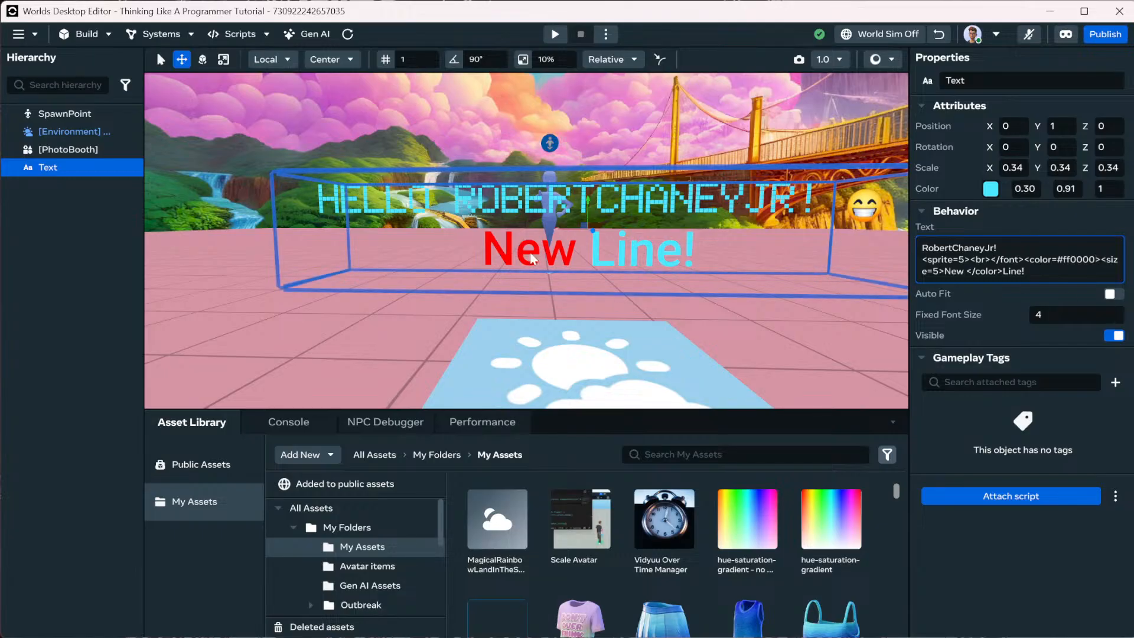
{"action": "type", "text": "a0"}
{"action": "left_click", "coordinate": [508, 283]}
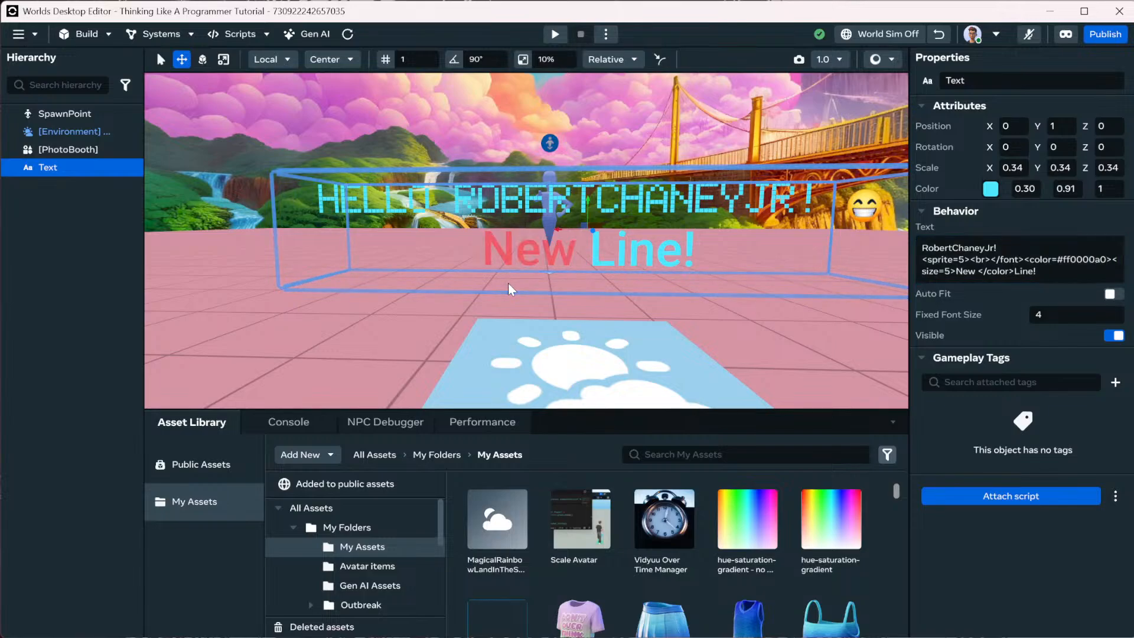
Scroll the viewport to inspect the translucent red 'New' beside the cyan 'Line!'.
{"action": "scroll", "coordinate": [490, 239], "scroll_direction": "up", "scroll_amount": 5}
{"action": "scroll", "coordinate": [508, 236], "scroll_direction": "down", "scroll_amount": 5}
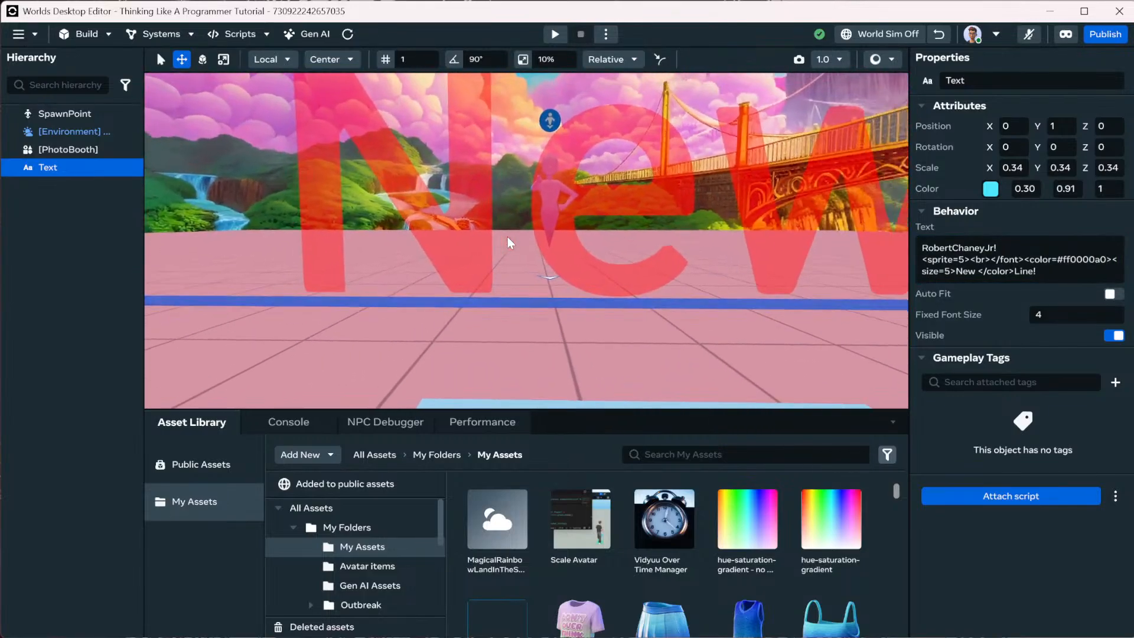
{"action": "scroll", "coordinate": [509, 236], "scroll_direction": "up", "scroll_amount": 5}
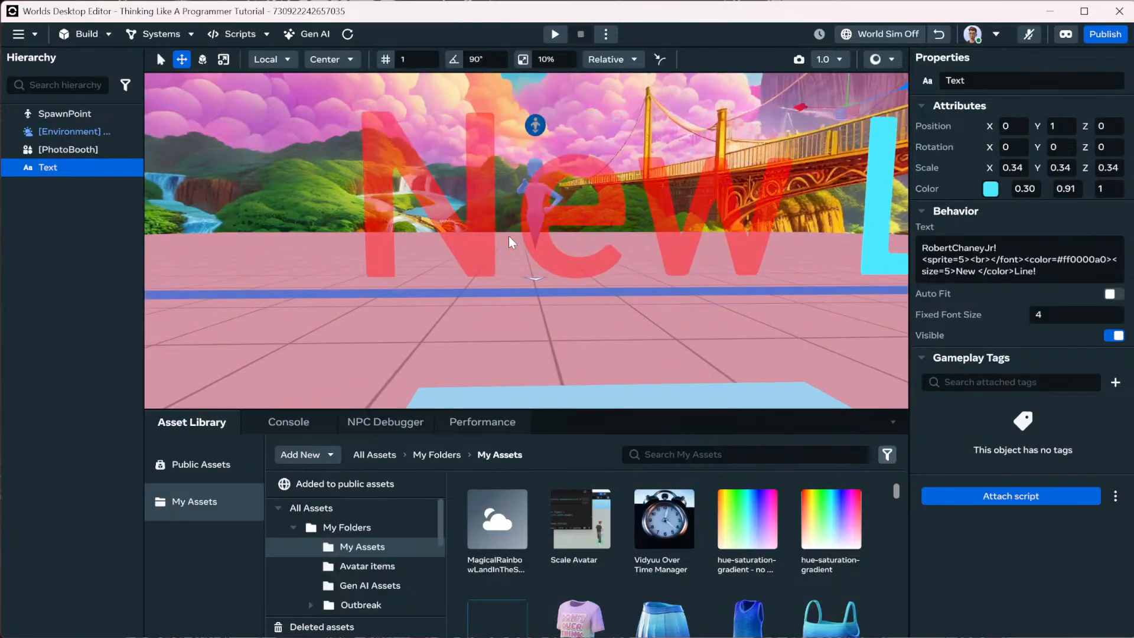
{"action": "scroll", "coordinate": [509, 236], "scroll_direction": "down", "scroll_amount": 5}
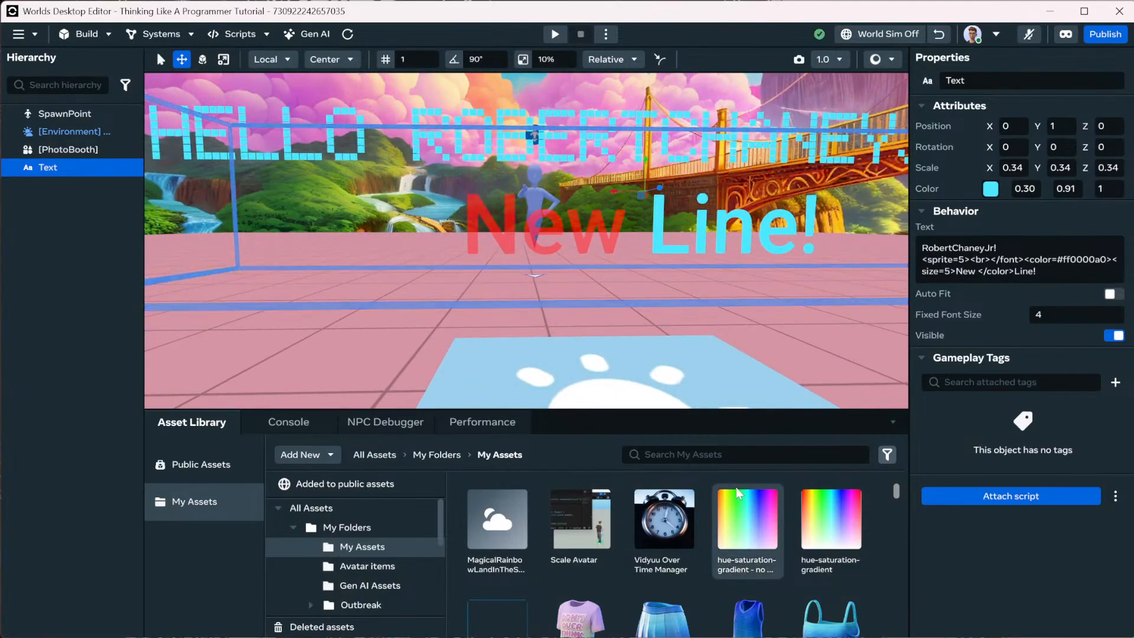
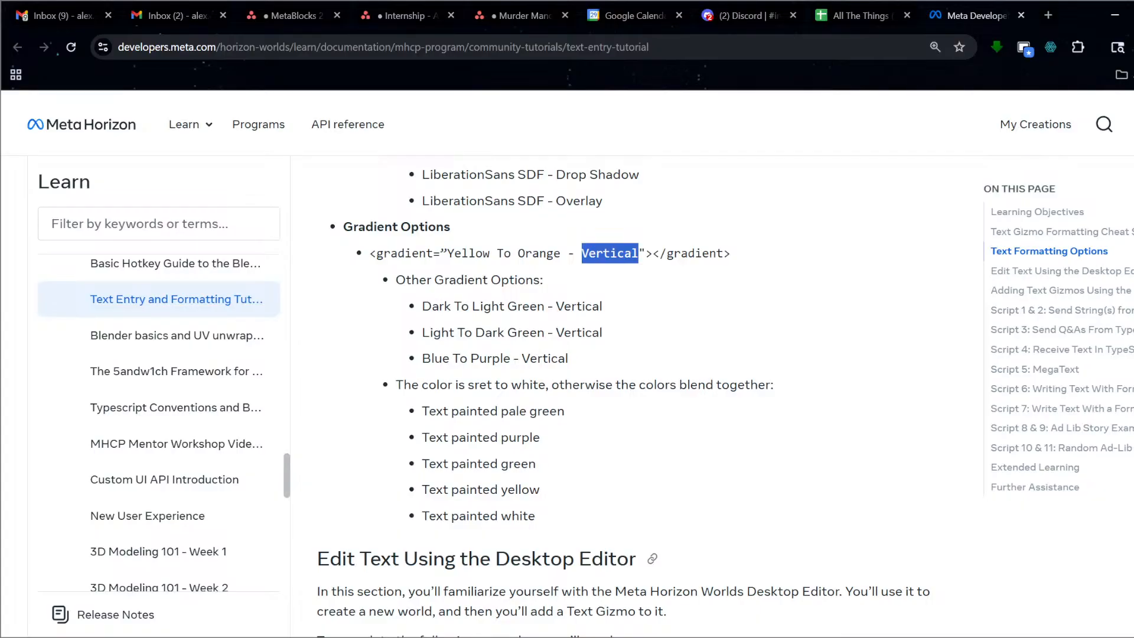
Review the tutorial's Font Options, Font Materials and Gradient Options sections, then minimize the browser.
{"action": "scroll", "coordinate": [624, 399], "scroll_direction": "up", "scroll_amount": 4}
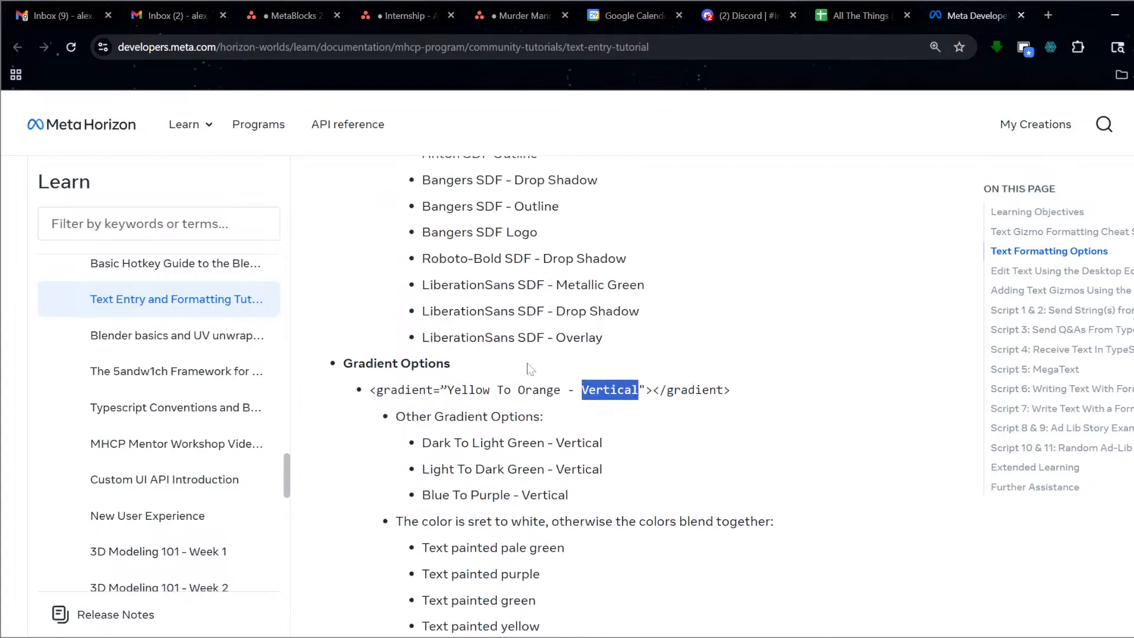
{"action": "scroll", "coordinate": [399, 329], "scroll_direction": "down", "scroll_amount": 5}
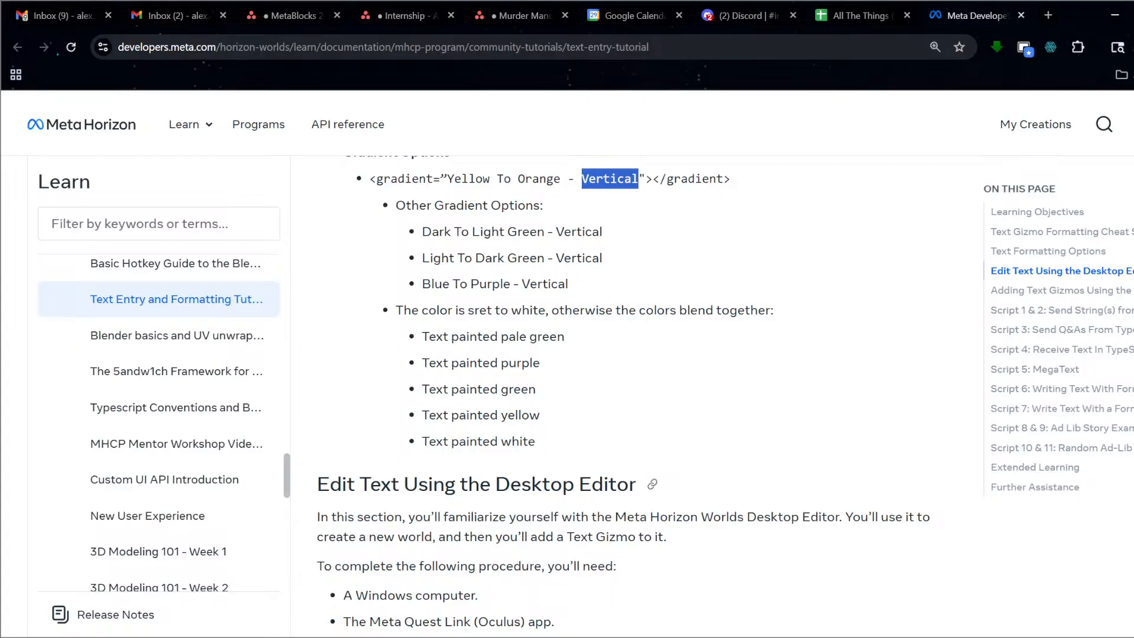
{"action": "scroll", "coordinate": [538, 423], "scroll_direction": "up", "scroll_amount": 2}
{"action": "scroll", "coordinate": [526, 425], "scroll_direction": "up", "scroll_amount": 1}
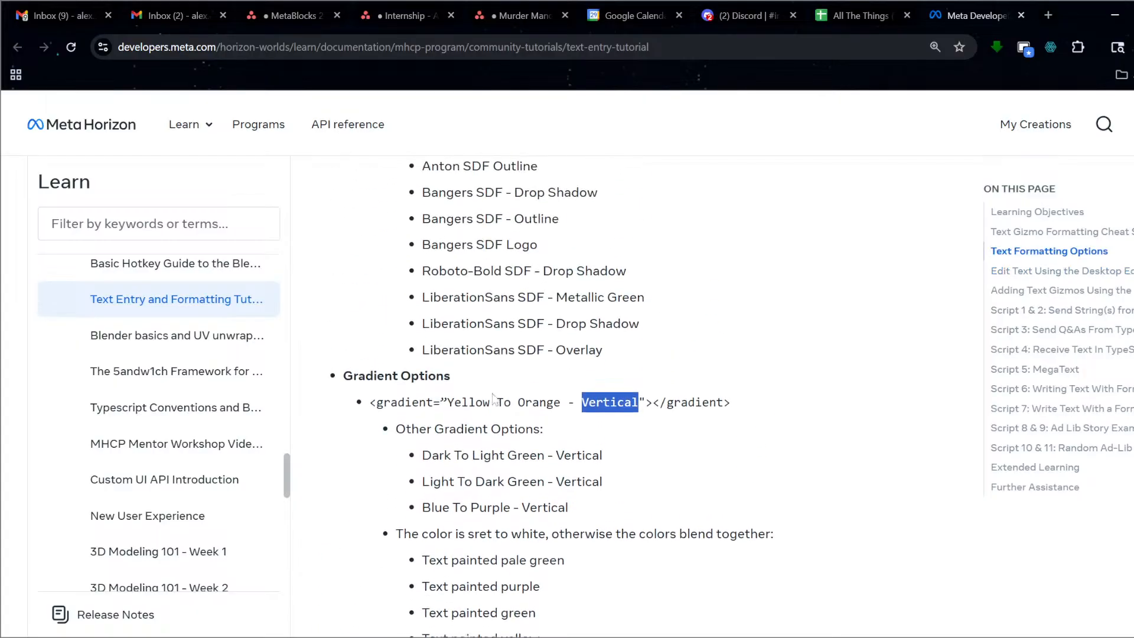
{"action": "scroll", "coordinate": [508, 398], "scroll_direction": "up", "scroll_amount": 4}
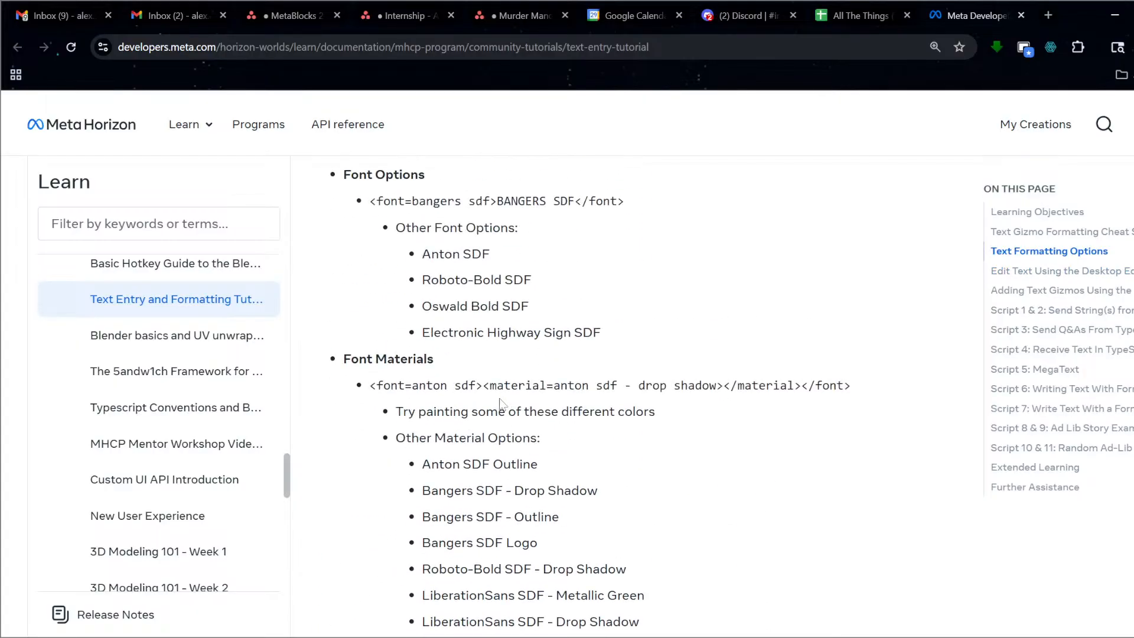
{"action": "scroll", "coordinate": [539, 396], "scroll_direction": "up", "scroll_amount": 4}
{"action": "scroll", "coordinate": [539, 396], "scroll_direction": "down", "scroll_amount": 9}
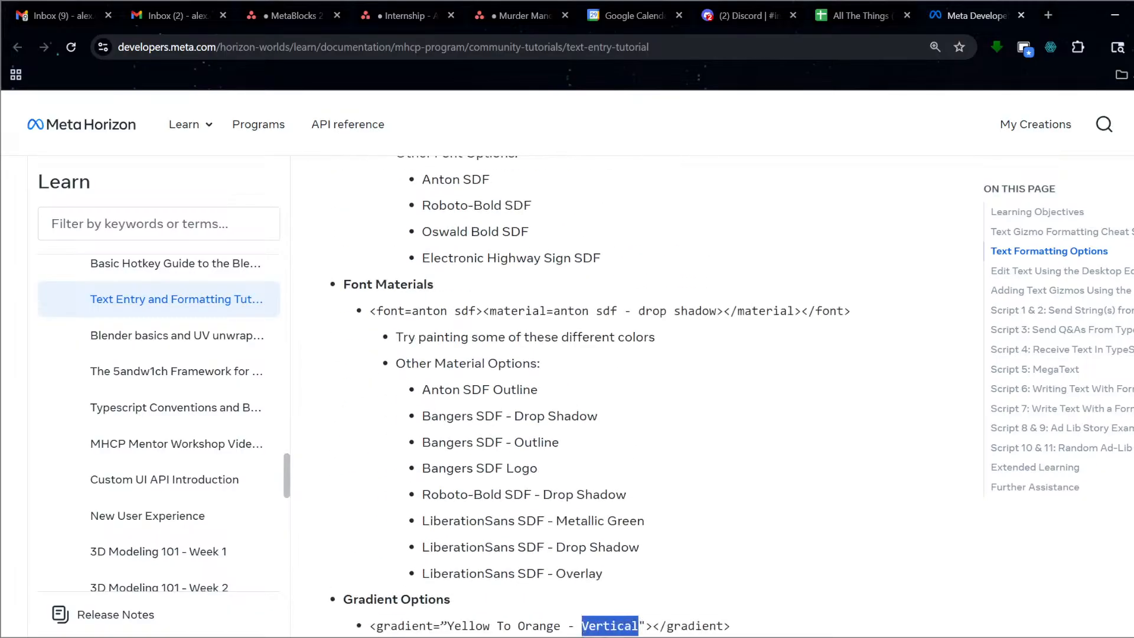
{"action": "scroll", "coordinate": [516, 435], "scroll_direction": "down", "scroll_amount": 3}
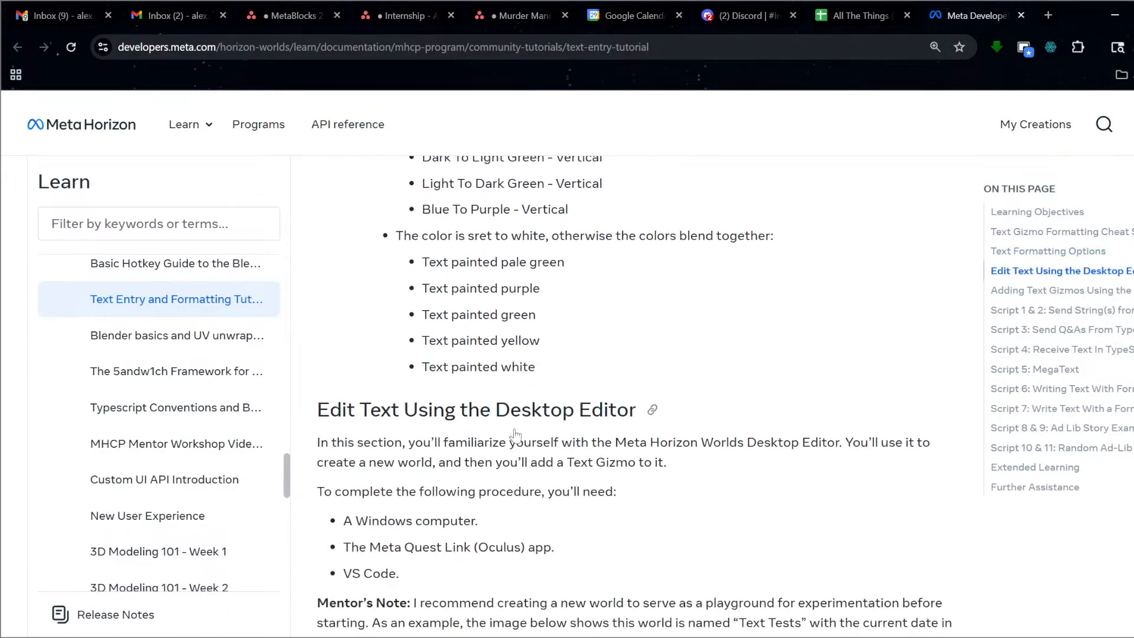
{"action": "left_click", "coordinate": [1114, 16]}
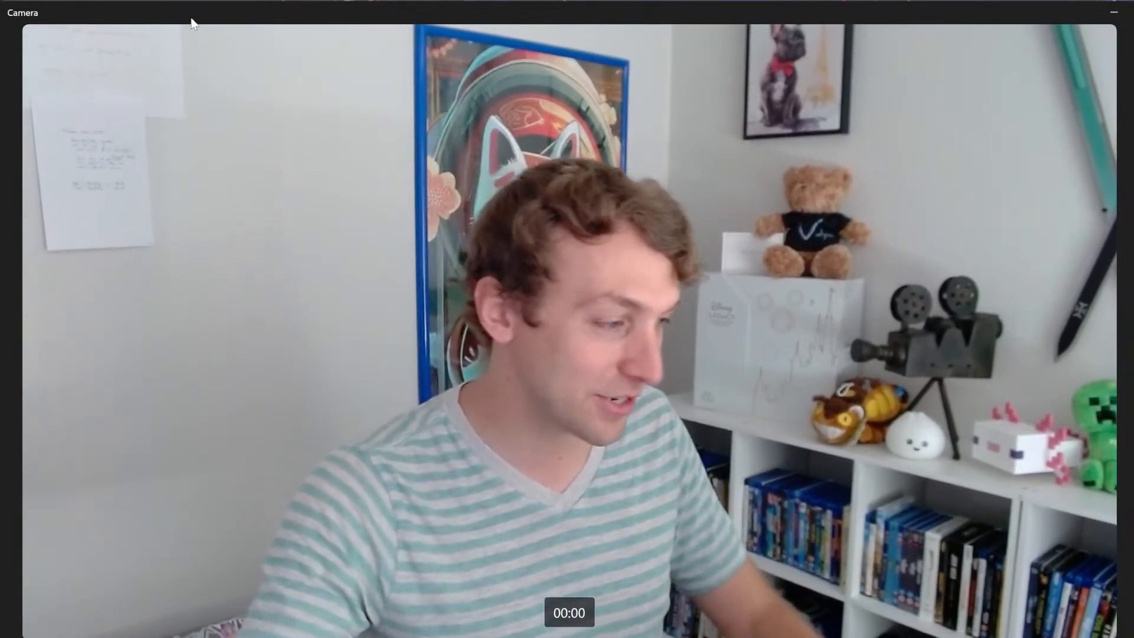
Return to the world editor and pull the view back to look down on the text and cube.
{"action": "left_click", "coordinate": [1113, 12]}
{"action": "key", "text": "s"}
{"action": "right_click_drag", "start_coordinate": [541, 218], "coordinate": [598, 222]}
{"action": "key", "text": "a"}
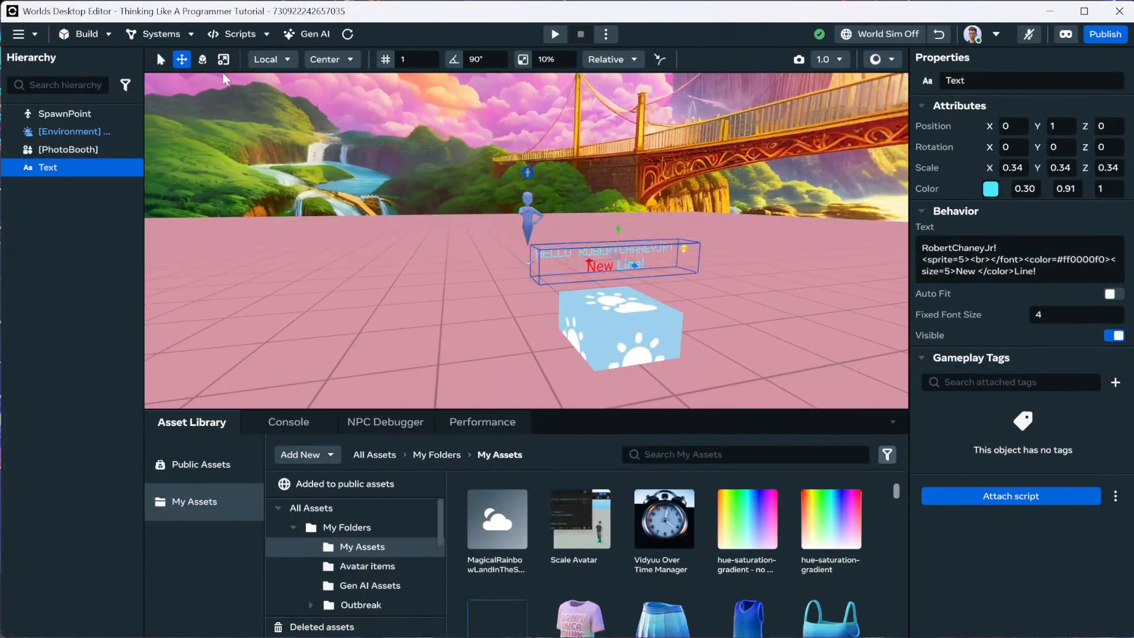
Place a Spawn Point gizmo left of the text and push it back along Z.
{"action": "left_click", "coordinate": [99, 35]}
{"action": "left_click", "coordinate": [119, 75]}
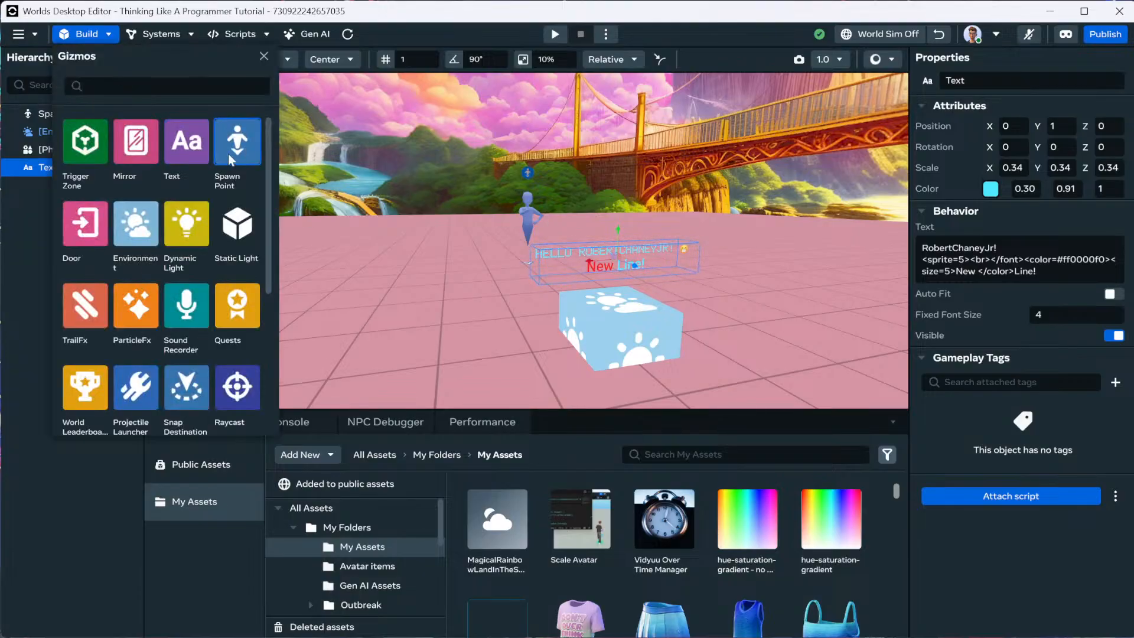
{"action": "left_click_drag", "start_coordinate": [259, 155], "coordinate": [388, 235]}
{"action": "left_click", "coordinate": [263, 59]}
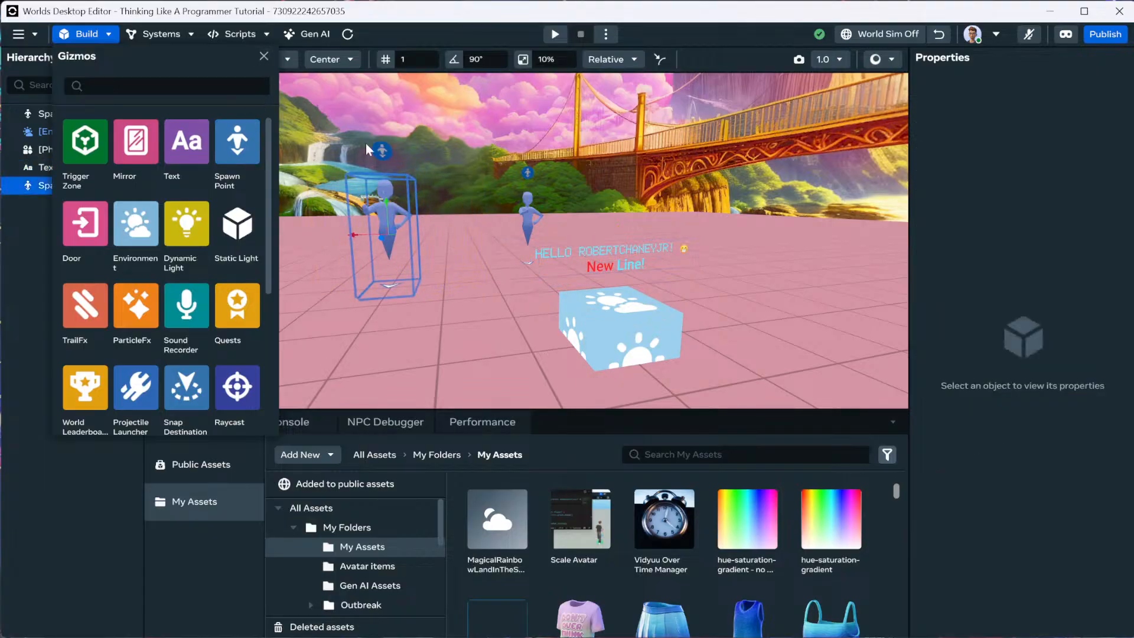
{"action": "right_click_drag", "start_coordinate": [410, 192], "coordinate": [549, 214]}
{"action": "left_click_drag", "start_coordinate": [600, 246], "coordinate": [497, 278]}
Duplicate the new spawn point, slide the copy along X, and check each spawn point's settings.
{"action": "right_click_drag", "start_coordinate": [473, 277], "coordinate": [455, 240]}
{"action": "key", "text": "ctrl+d"}
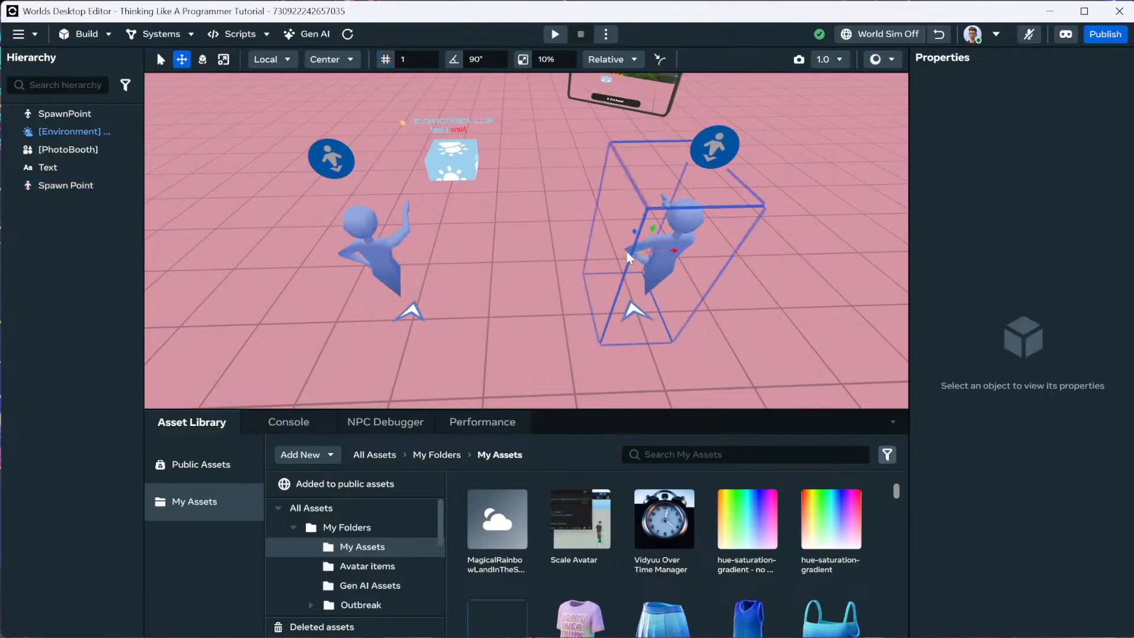
{"action": "left_click_drag", "start_coordinate": [673, 251], "coordinate": [554, 279]}
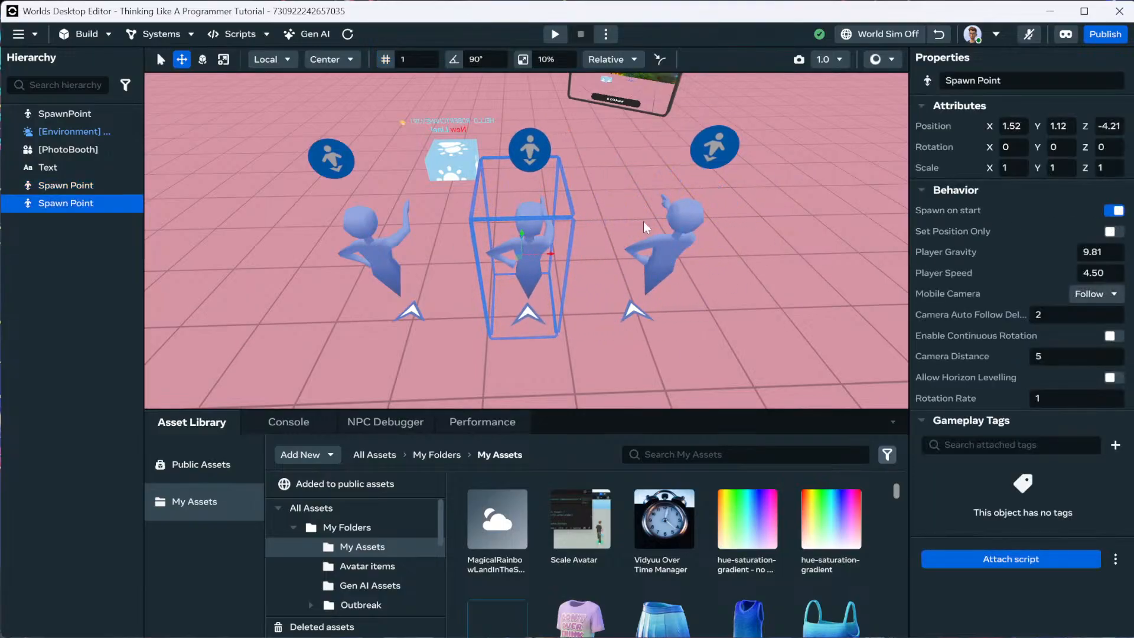
{"action": "left_click", "coordinate": [355, 259]}
{"action": "left_click", "coordinate": [747, 243]}
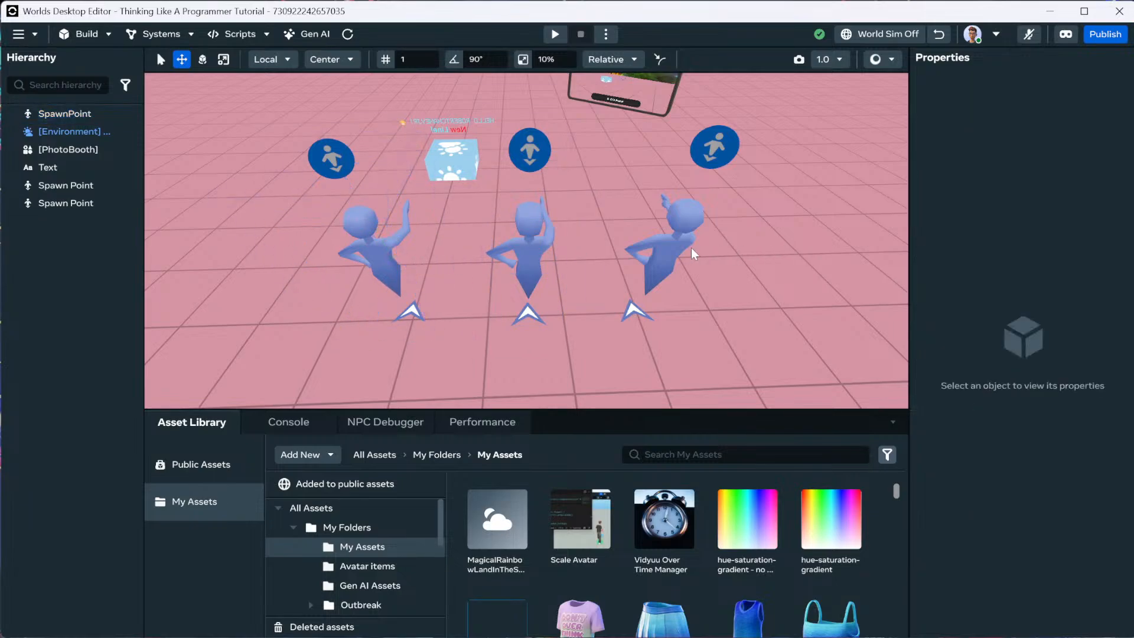
{"action": "left_click", "coordinate": [687, 248]}
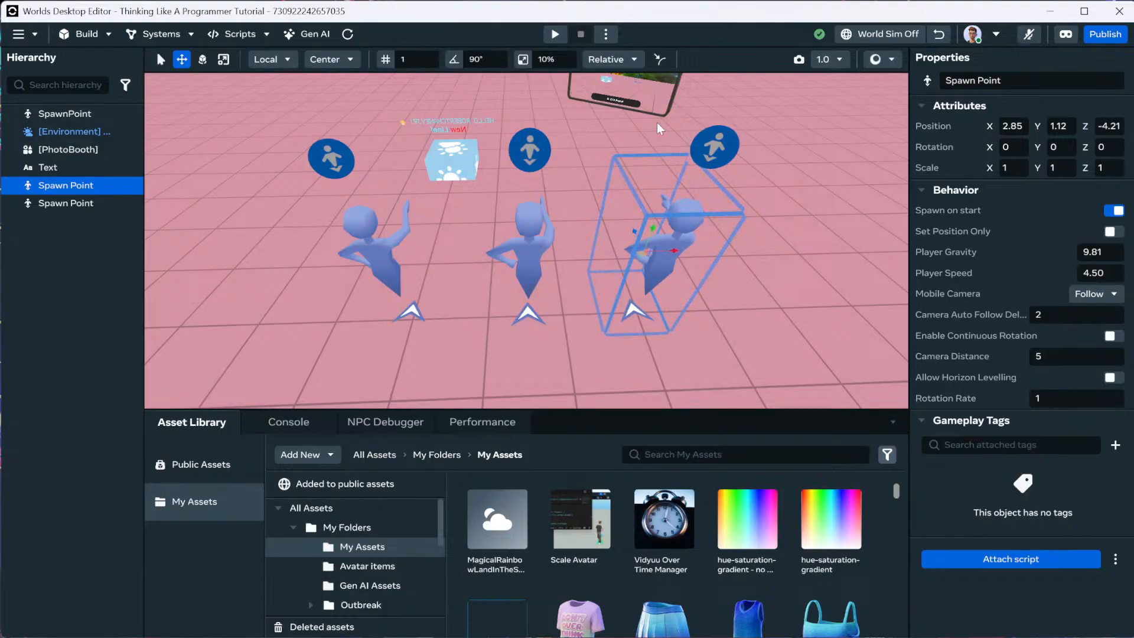
Play-test the world several times to see which spawn point the avatar appears at.
{"action": "left_click", "coordinate": [555, 33]}
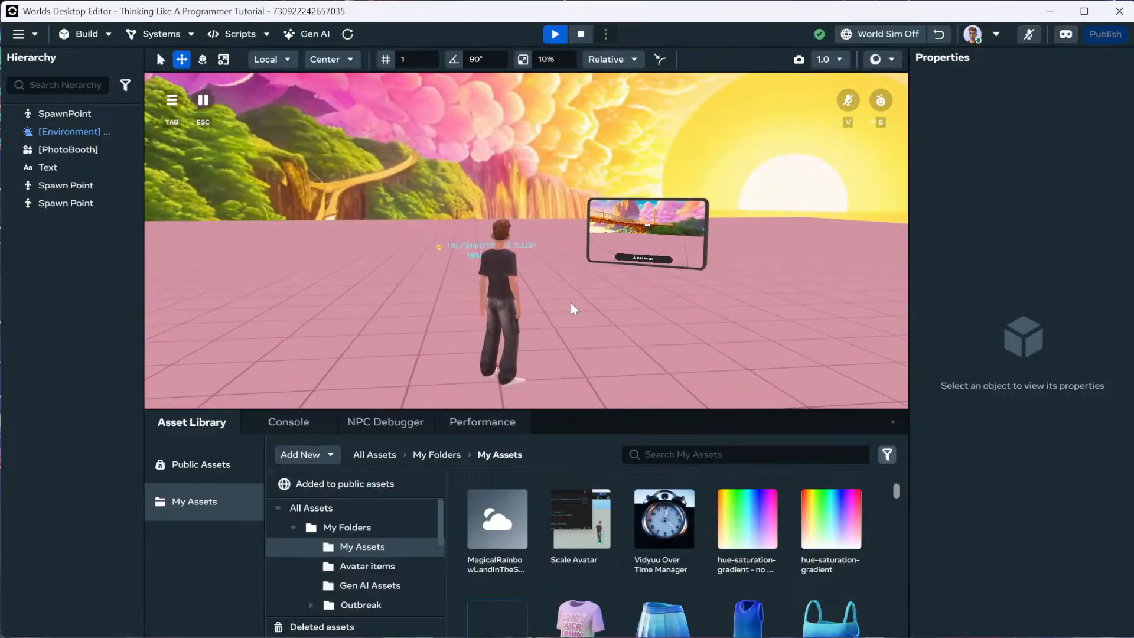
{"action": "left_click", "coordinate": [581, 33]}
{"action": "left_click", "coordinate": [555, 34]}
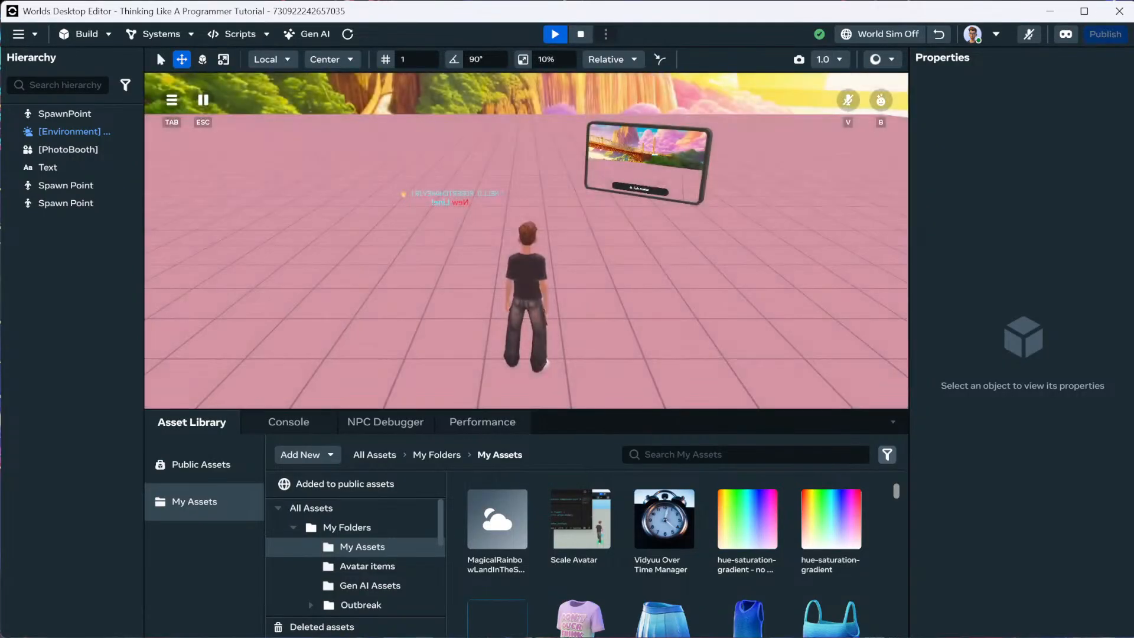
{"action": "left_click", "coordinate": [581, 33]}
{"action": "left_click", "coordinate": [555, 34]}
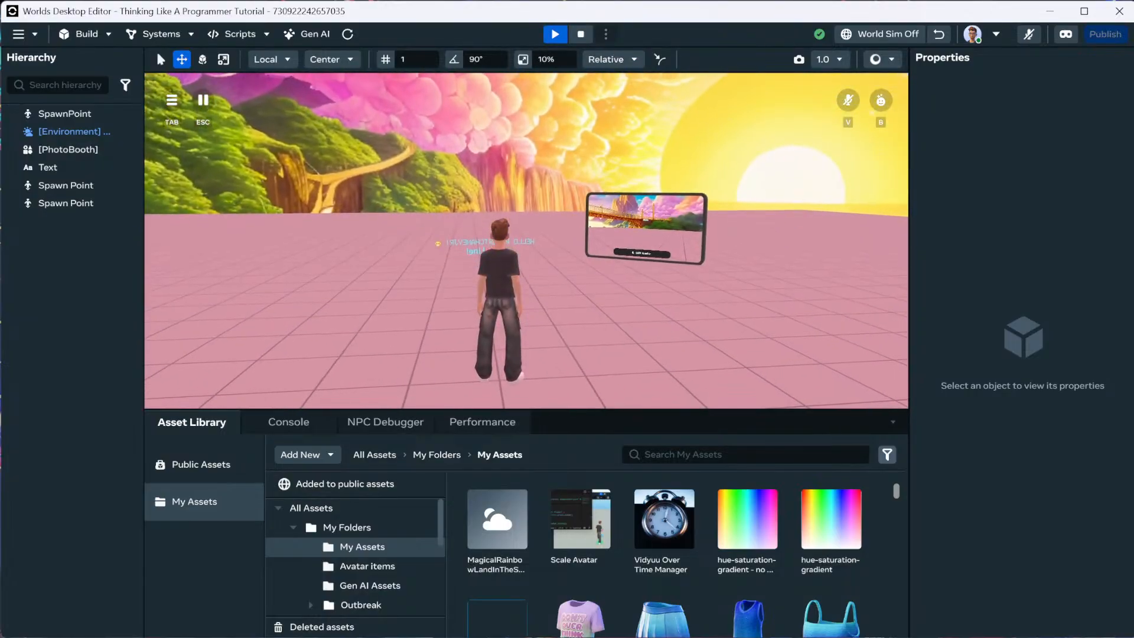
{"action": "left_click", "coordinate": [581, 34]}
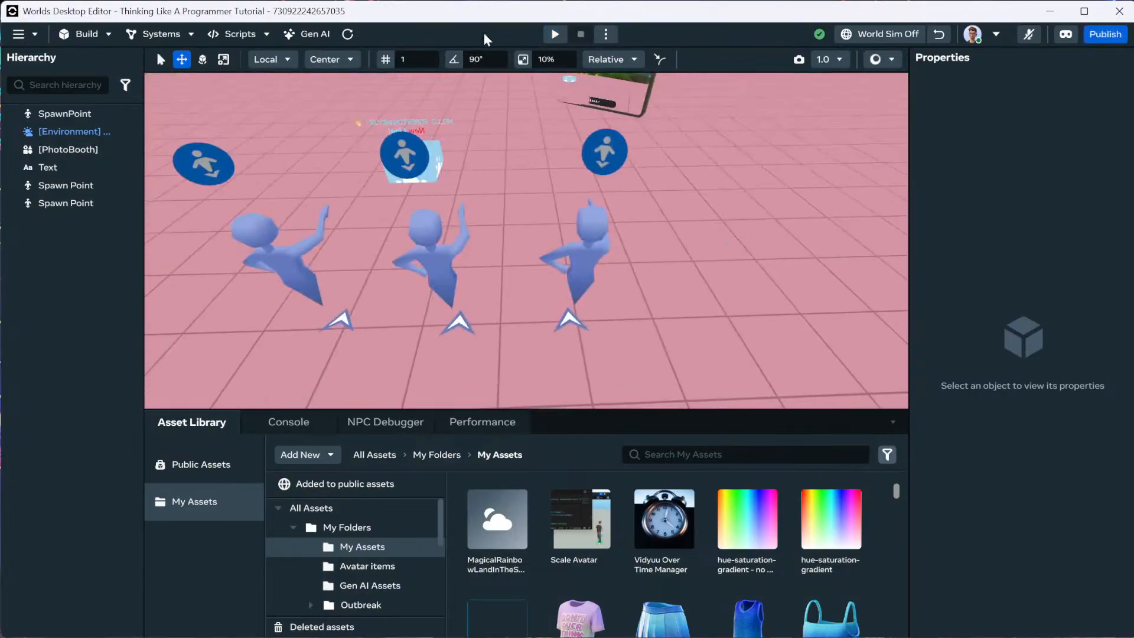
{"action": "left_click", "coordinate": [555, 34]}
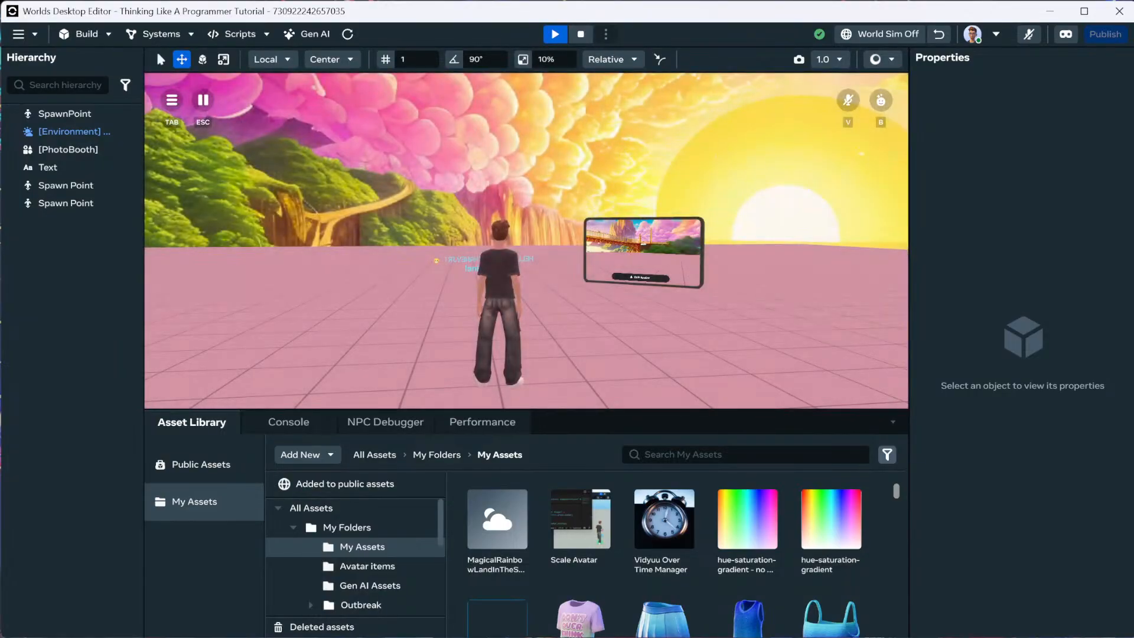
{"action": "left_click", "coordinate": [580, 34]}
{"action": "left_click", "coordinate": [555, 34]}
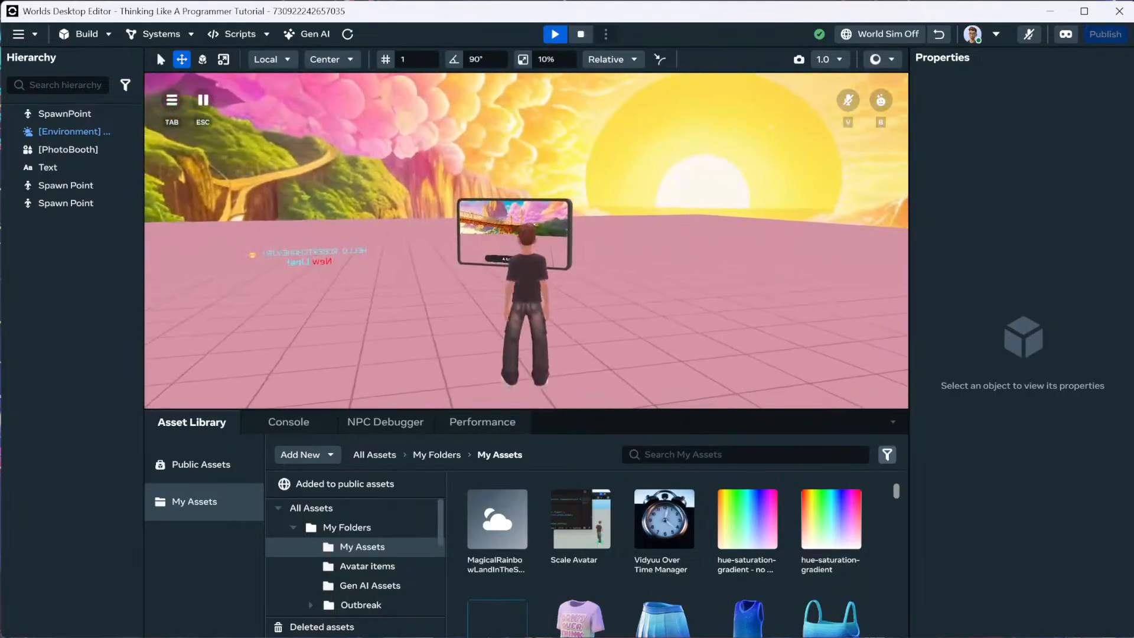
{"action": "key", "text": "Escape"}
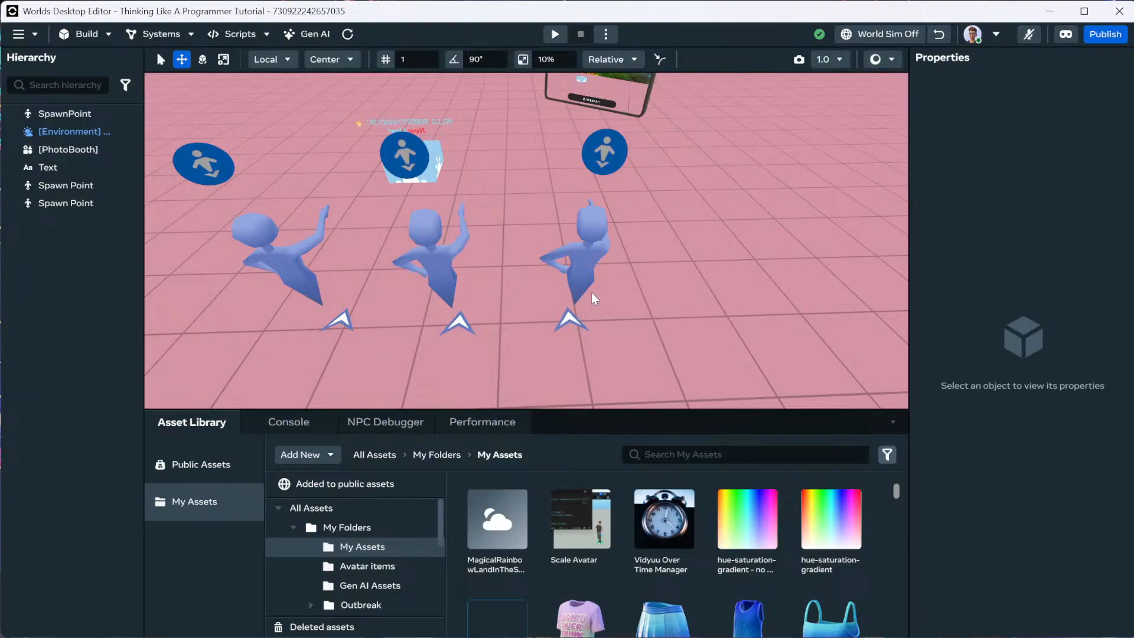
Duplicate the right-hand spawn point, move the copy far right along X, and stop it spawning players on start.
{"action": "scroll", "coordinate": [600, 287], "scroll_direction": "down", "scroll_amount": 6}
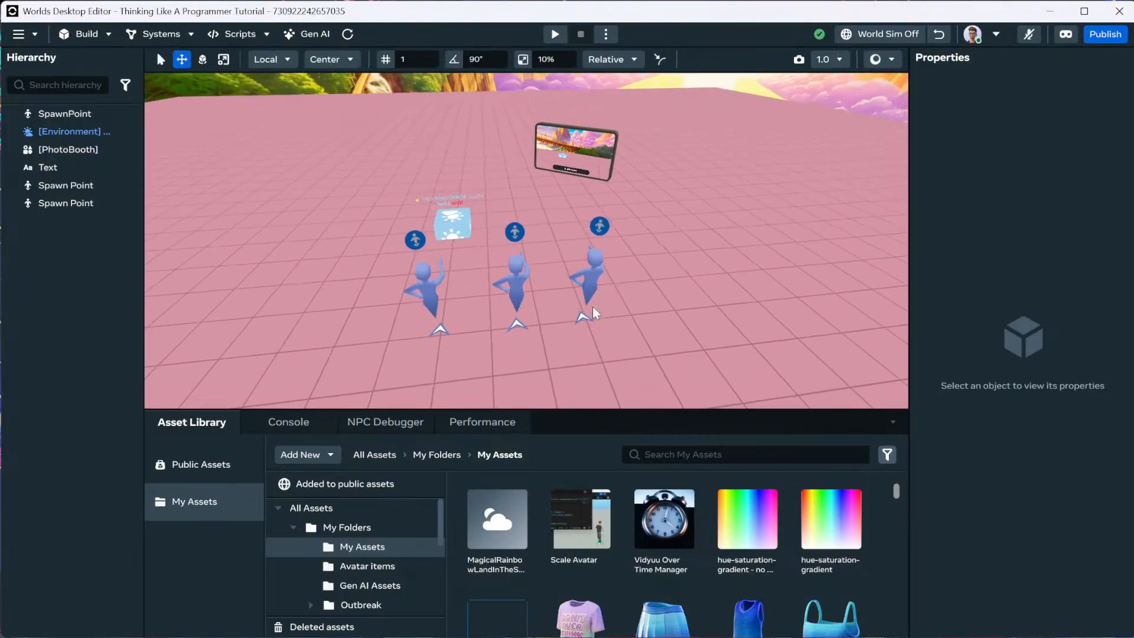
{"action": "left_click", "coordinate": [598, 281]}
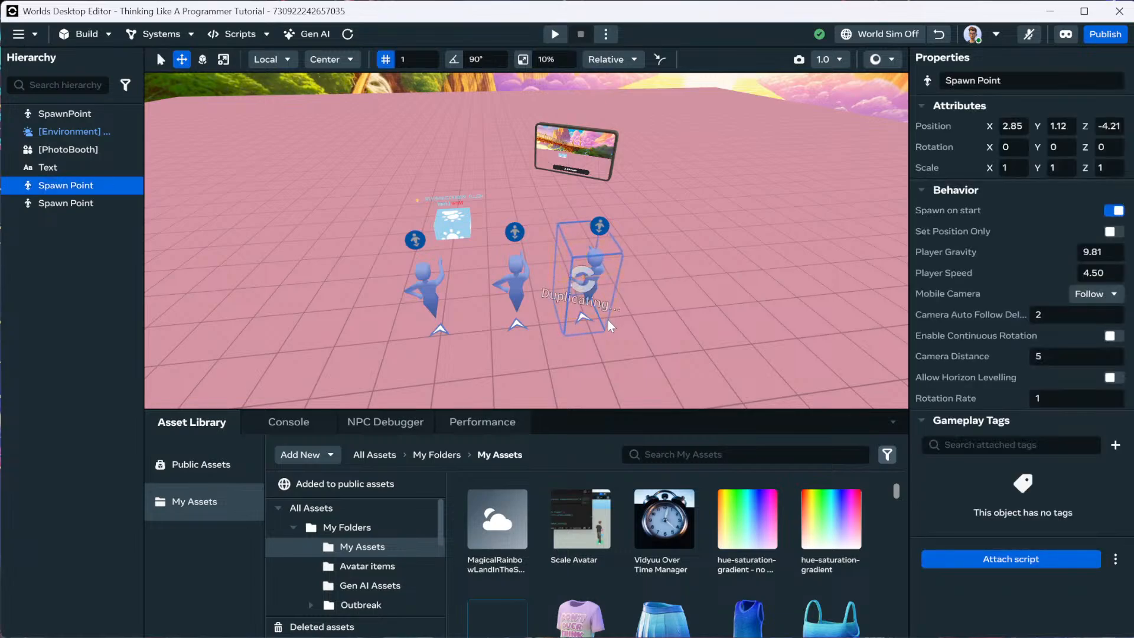
{"action": "key", "text": "ctrl+d"}
{"action": "left_click_drag", "start_coordinate": [613, 271], "coordinate": [835, 260]}
{"action": "right_click_drag", "start_coordinate": [803, 285], "coordinate": [802, 284]}
{"action": "left_click", "coordinate": [1111, 212]}
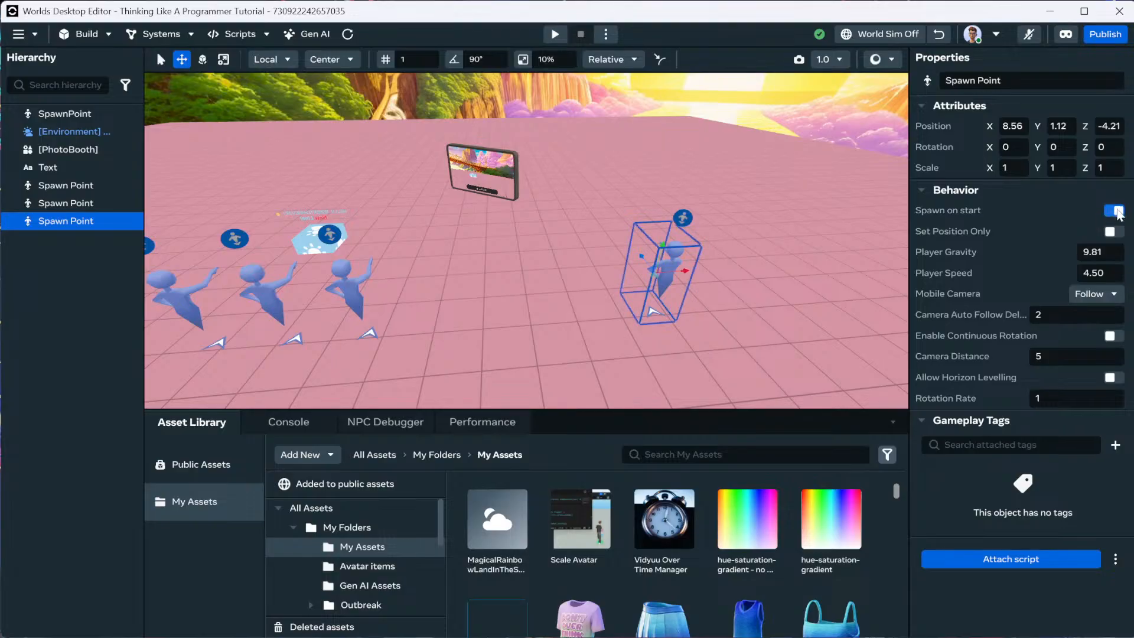
Preview play starting from the far spawn point.
{"action": "left_click", "coordinate": [688, 220]}
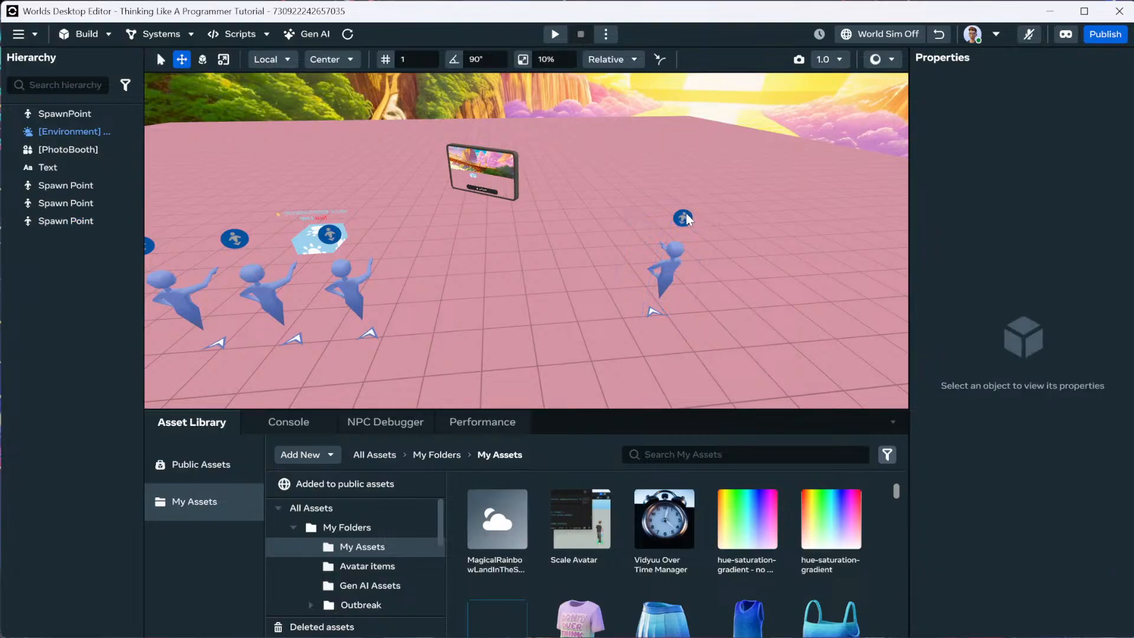
{"action": "left_click", "coordinate": [668, 272]}
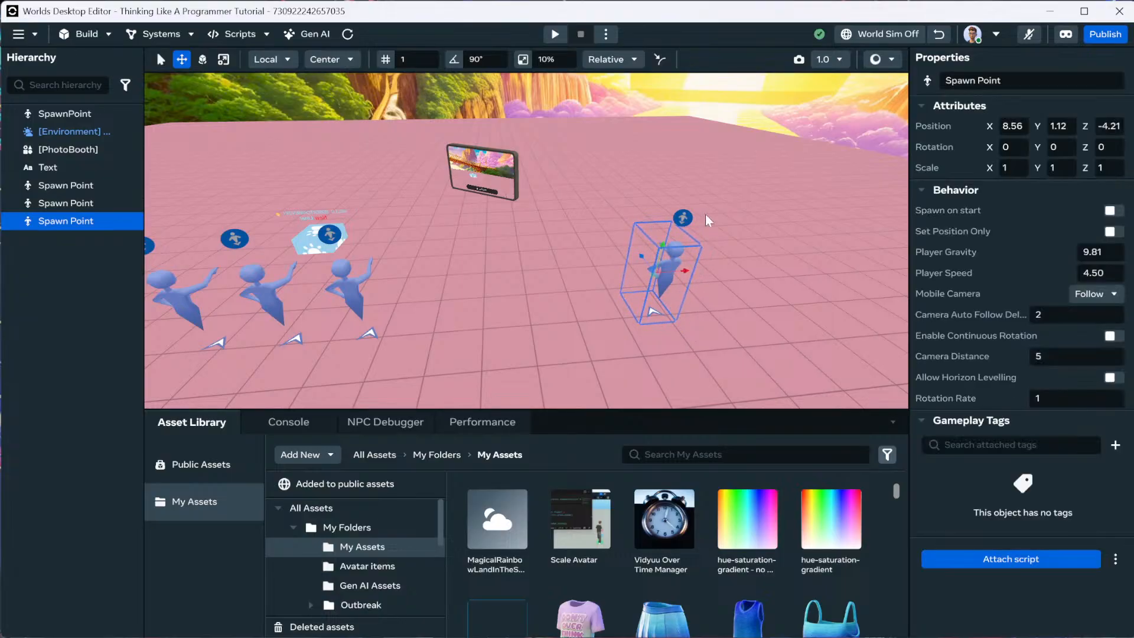
{"action": "left_click", "coordinate": [684, 220]}
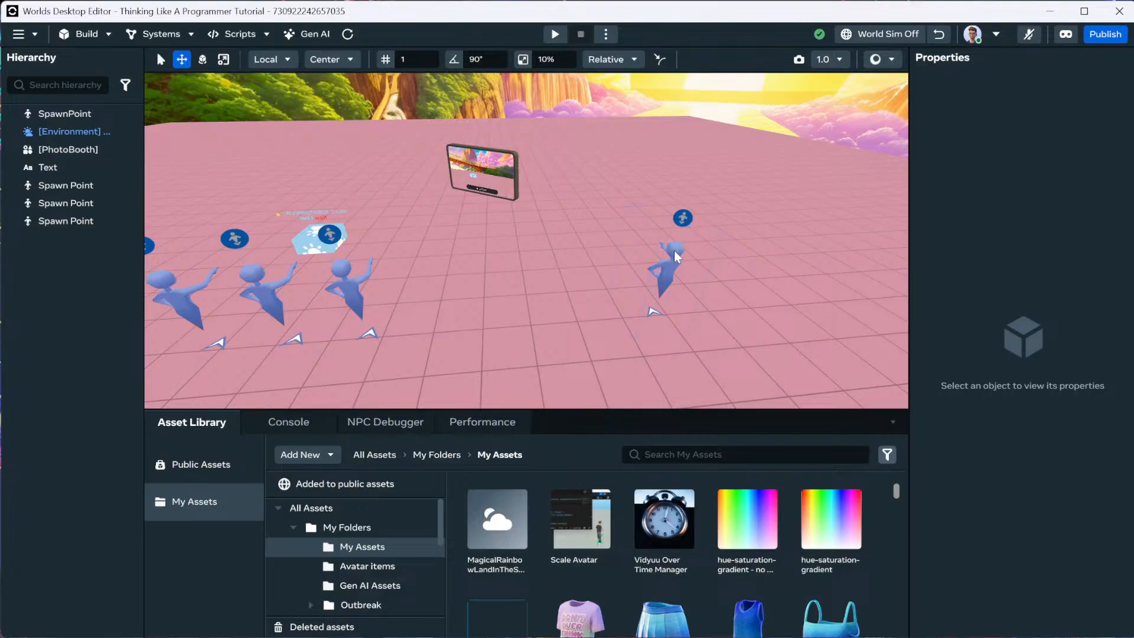
{"action": "left_click", "coordinate": [678, 232]}
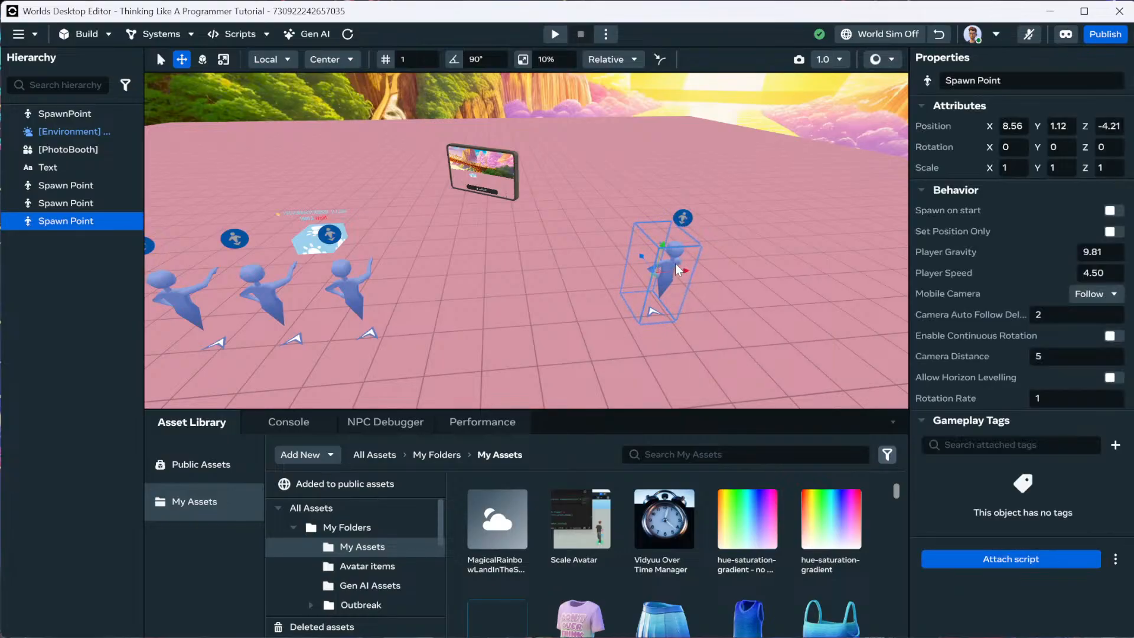
{"action": "right_click", "coordinate": [612, 302]}
{"action": "left_click", "coordinate": [668, 598]}
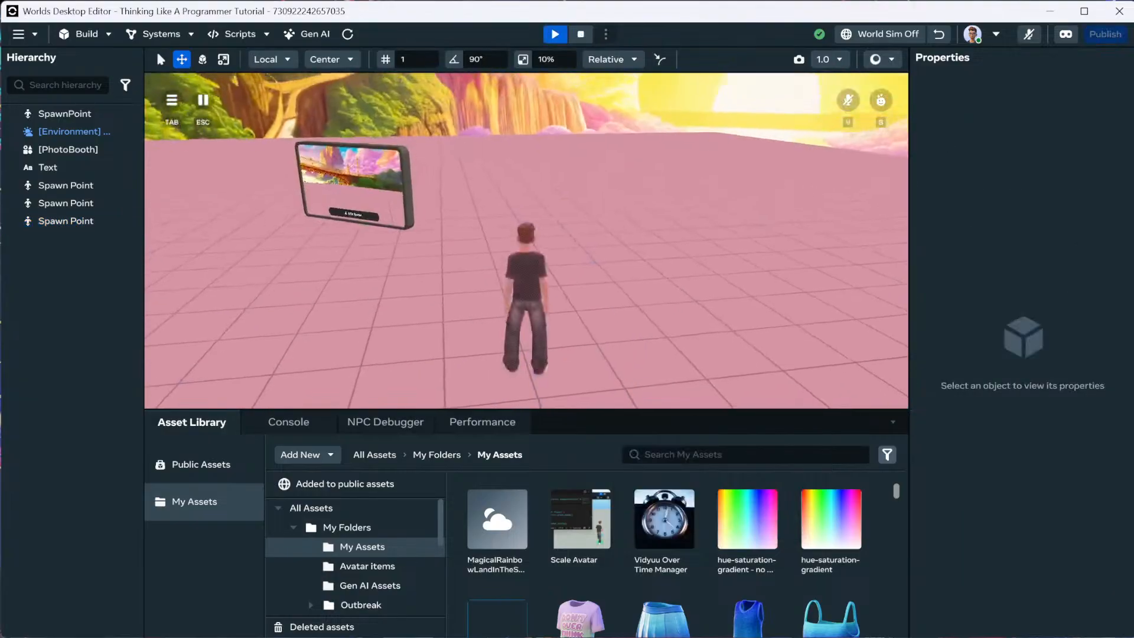
{"action": "key", "text": "Escape"}
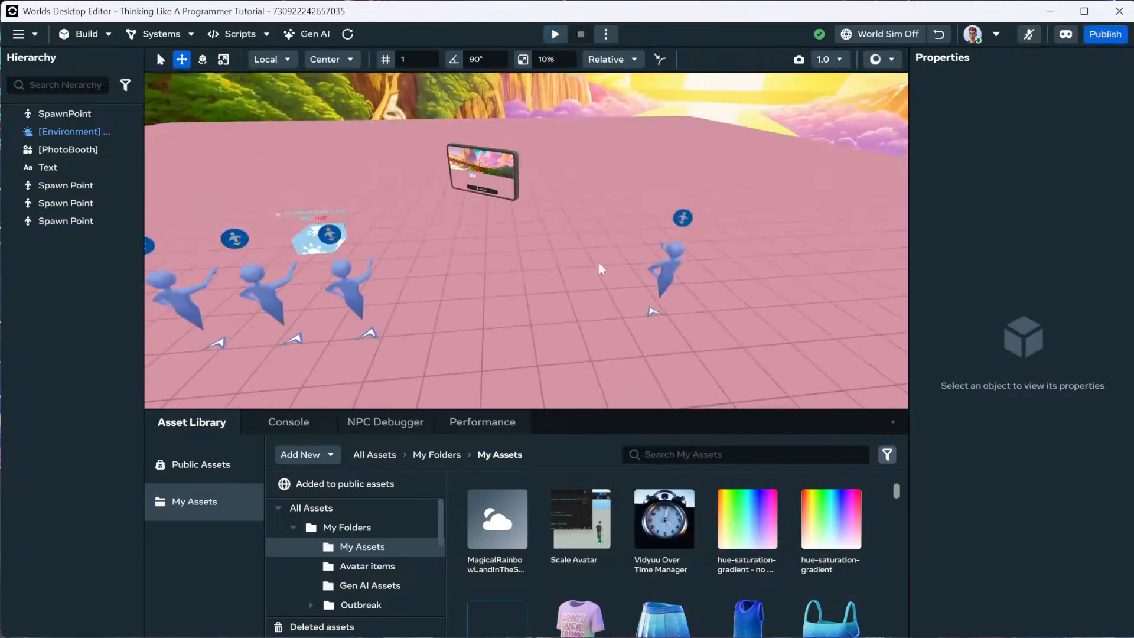
Change the far spawn point's Player Speed from 4.50 to 4.00, then delete that spawn point.
{"action": "left_click", "coordinate": [669, 271]}
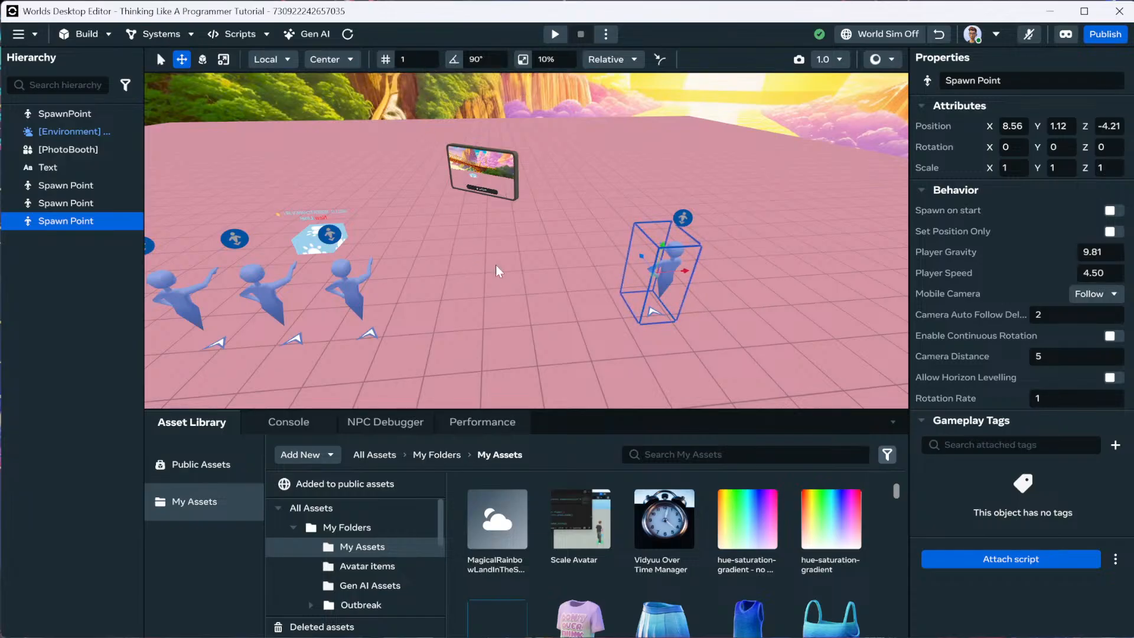
{"action": "left_click", "coordinate": [1090, 251]}
{"action": "left_click", "coordinate": [1095, 273]}
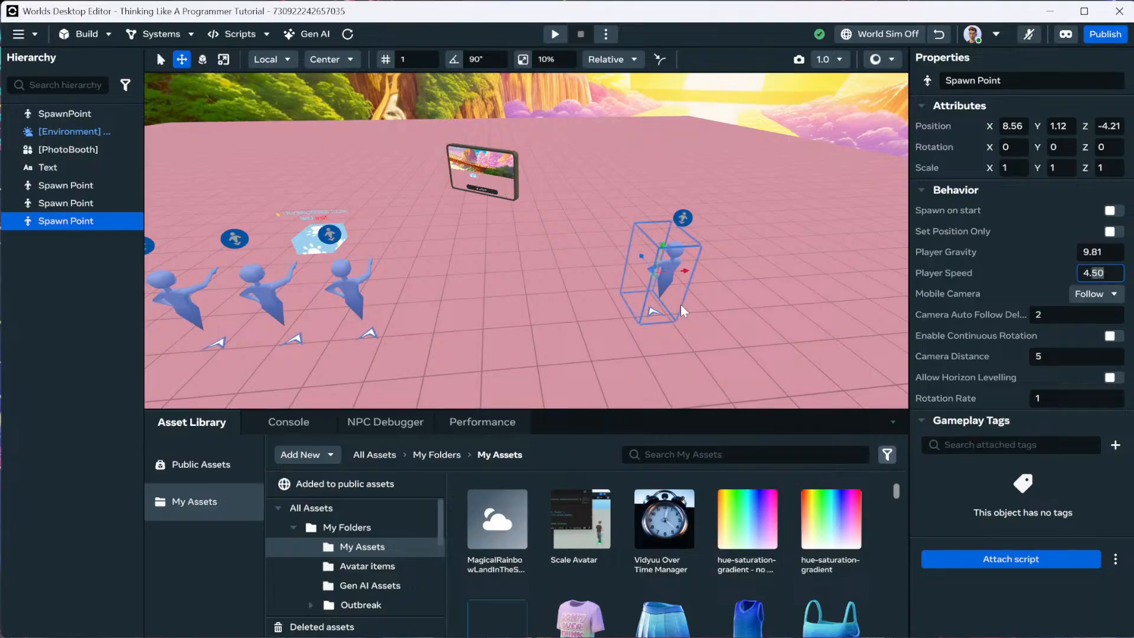
{"action": "key", "text": "BackSpace"}
{"action": "left_click", "coordinate": [700, 284]}
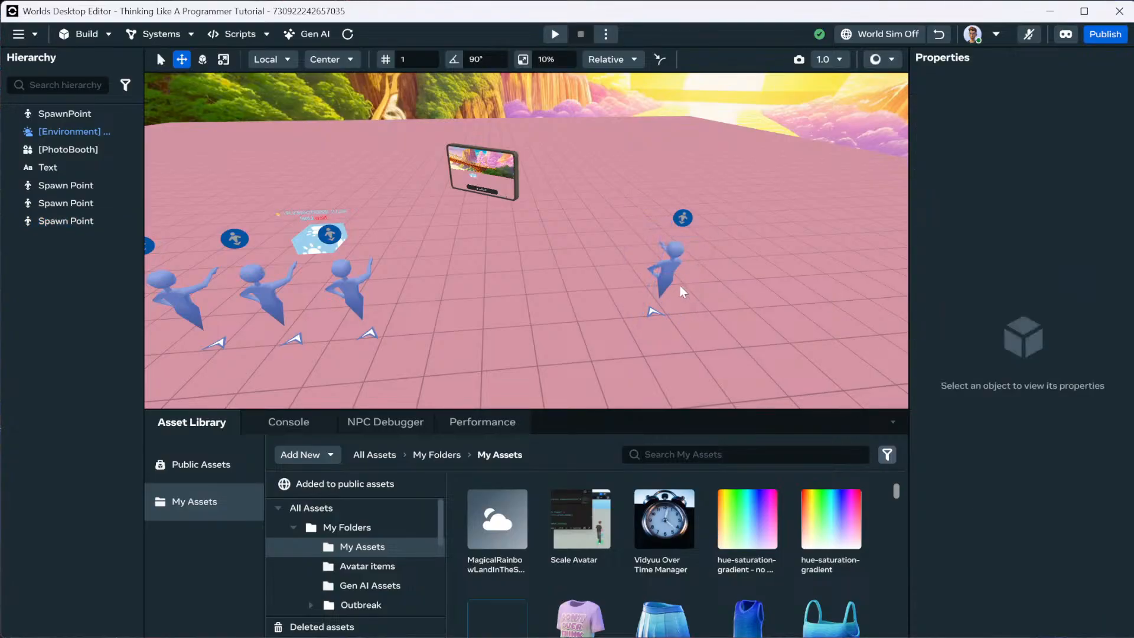
{"action": "left_click", "coordinate": [671, 283]}
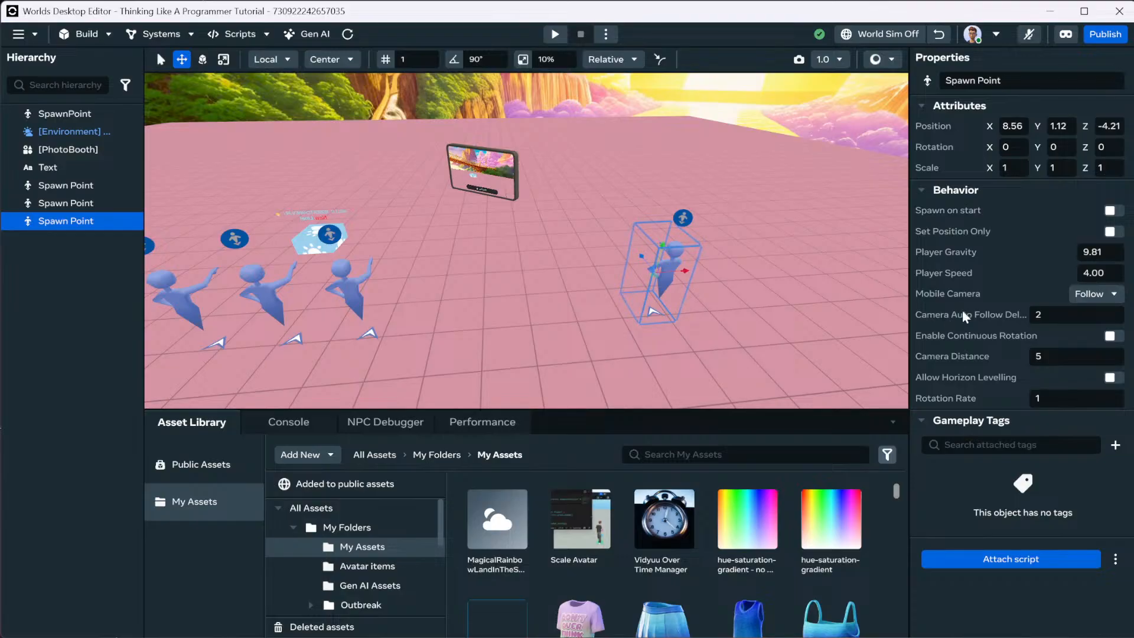
{"action": "key", "text": "Delete"}
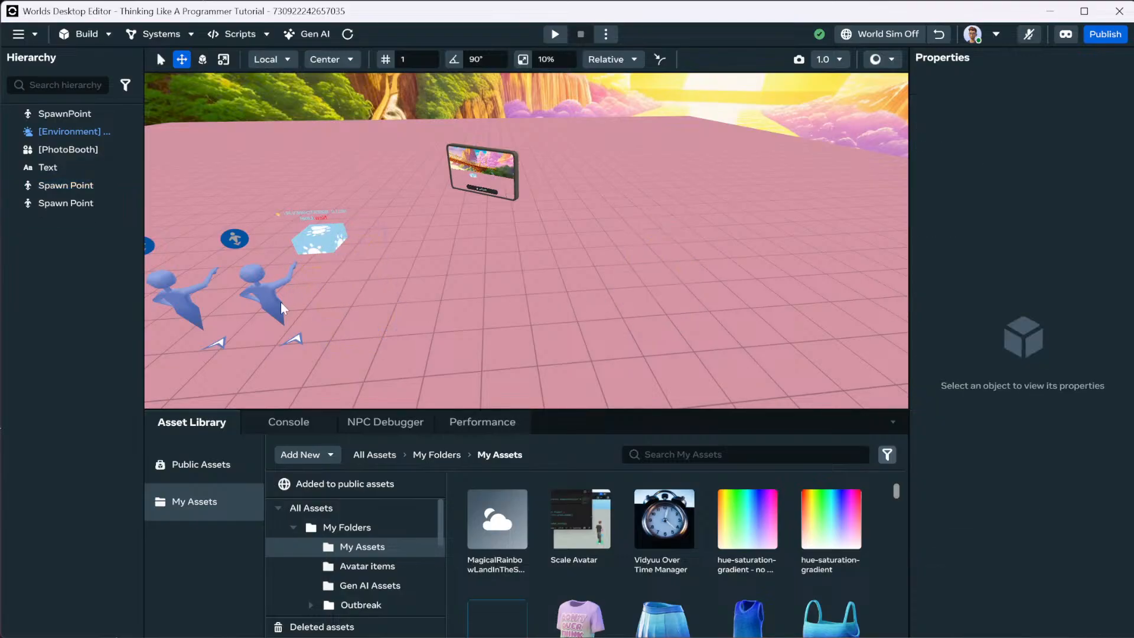
Delete the two remaining extra spawn points.
{"action": "left_click", "coordinate": [281, 303]}
{"action": "key", "text": "Delete"}
{"action": "left_click", "coordinate": [181, 325]}
{"action": "key", "text": "f"}
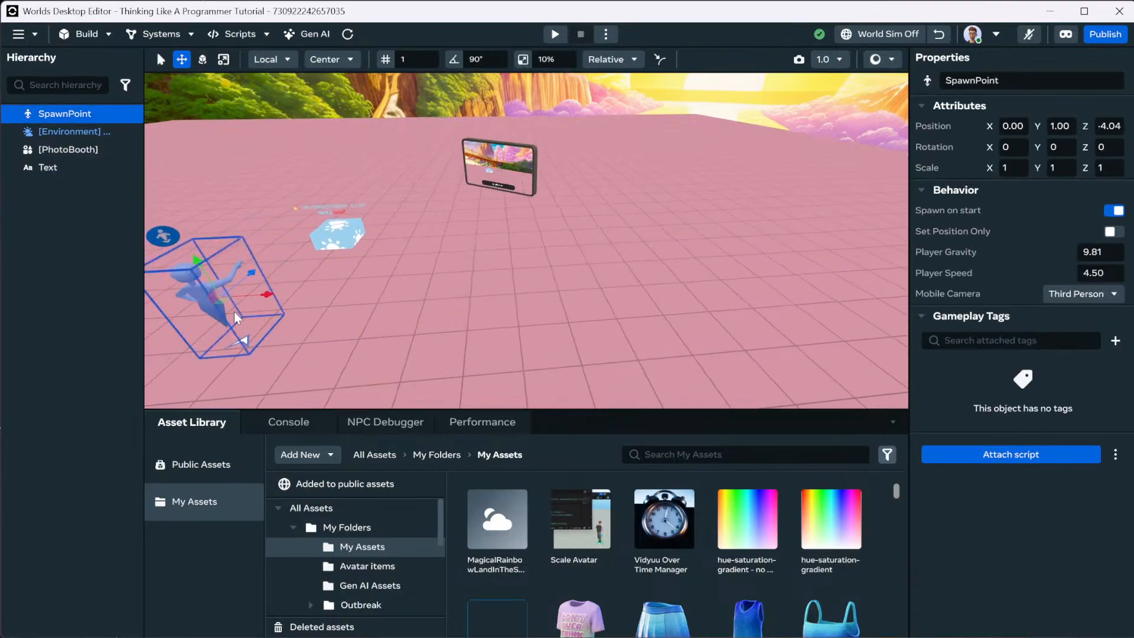
Set Mobile Camera to Orbit and play-test by running the avatar around the photo booth.
{"action": "left_click", "coordinate": [1115, 295]}
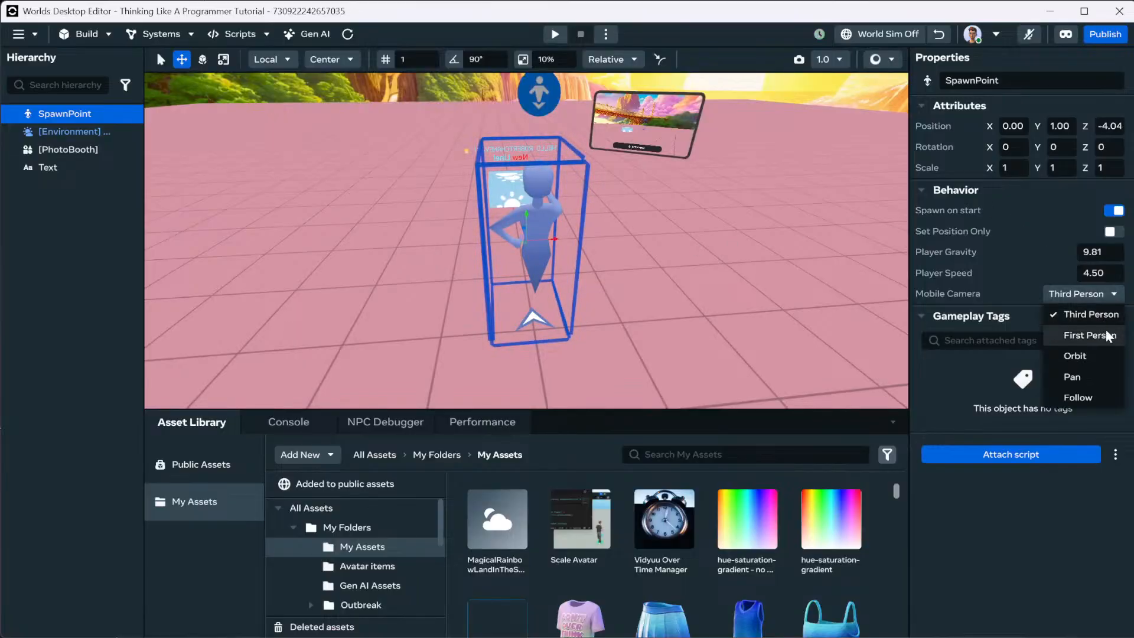
{"action": "left_click", "coordinate": [1090, 355]}
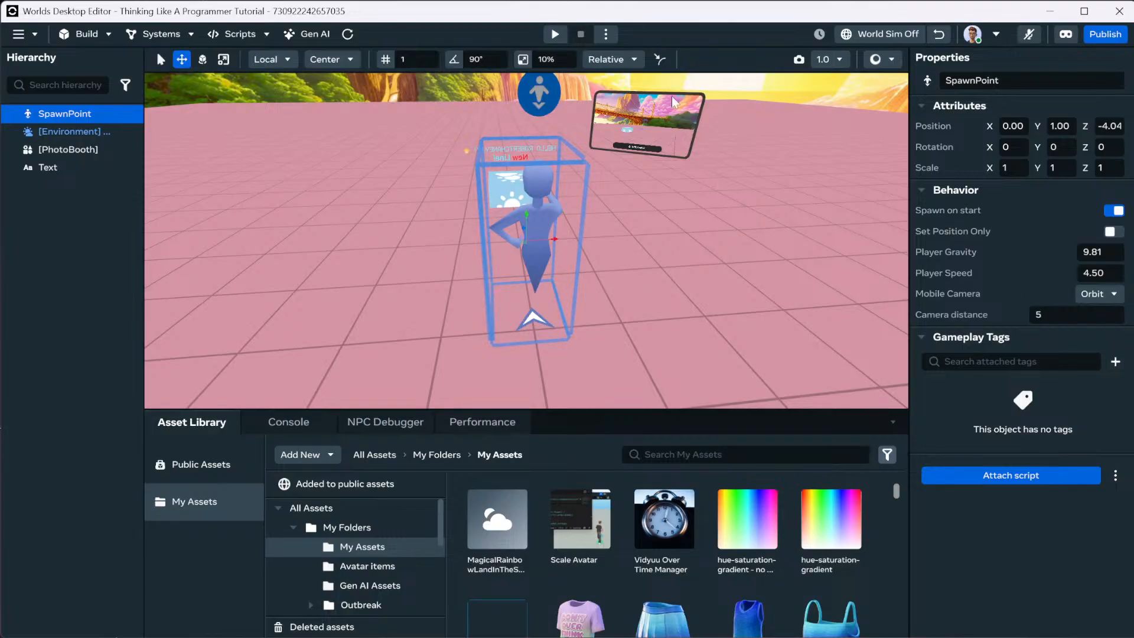
{"action": "left_click", "coordinate": [556, 34]}
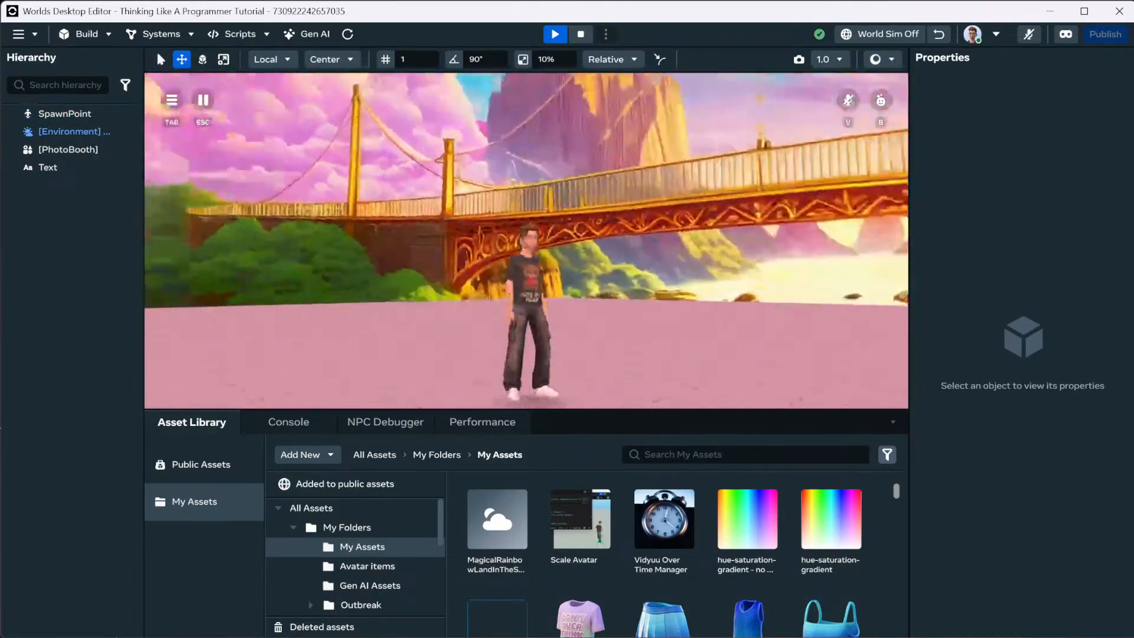
{"action": "key", "text": "w"}
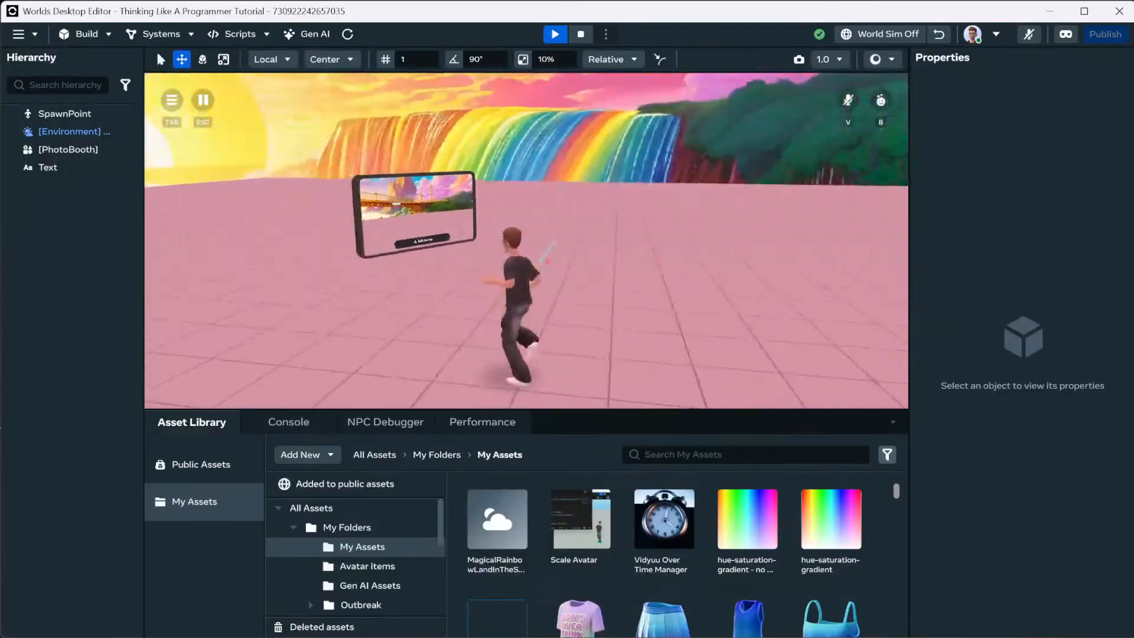
{"action": "key", "text": "w"}
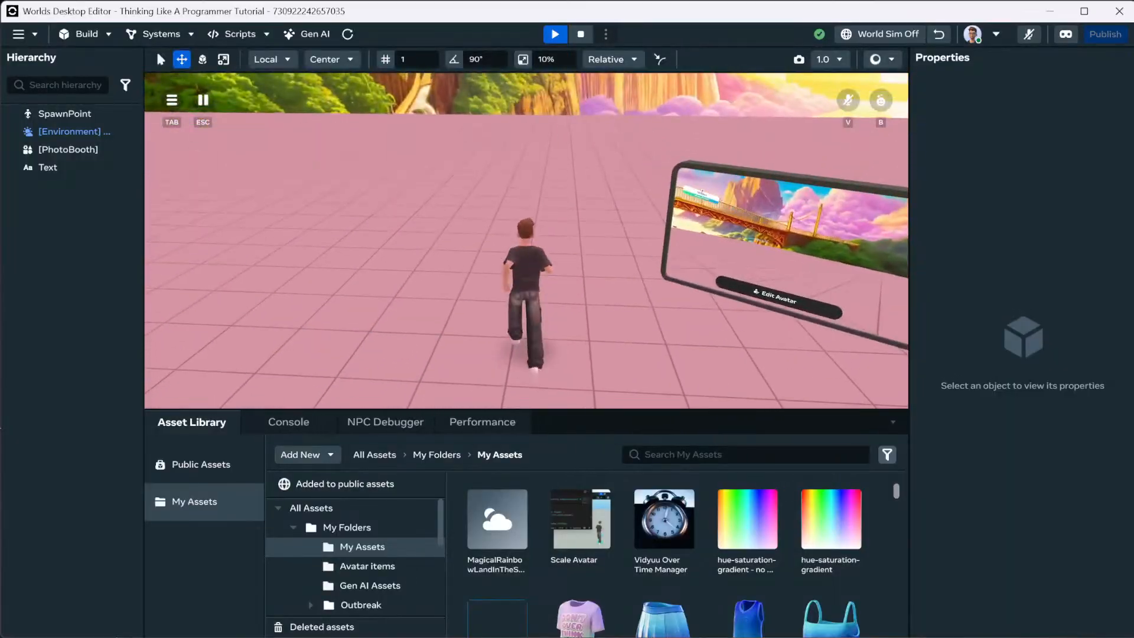
{"action": "key", "text": "w"}
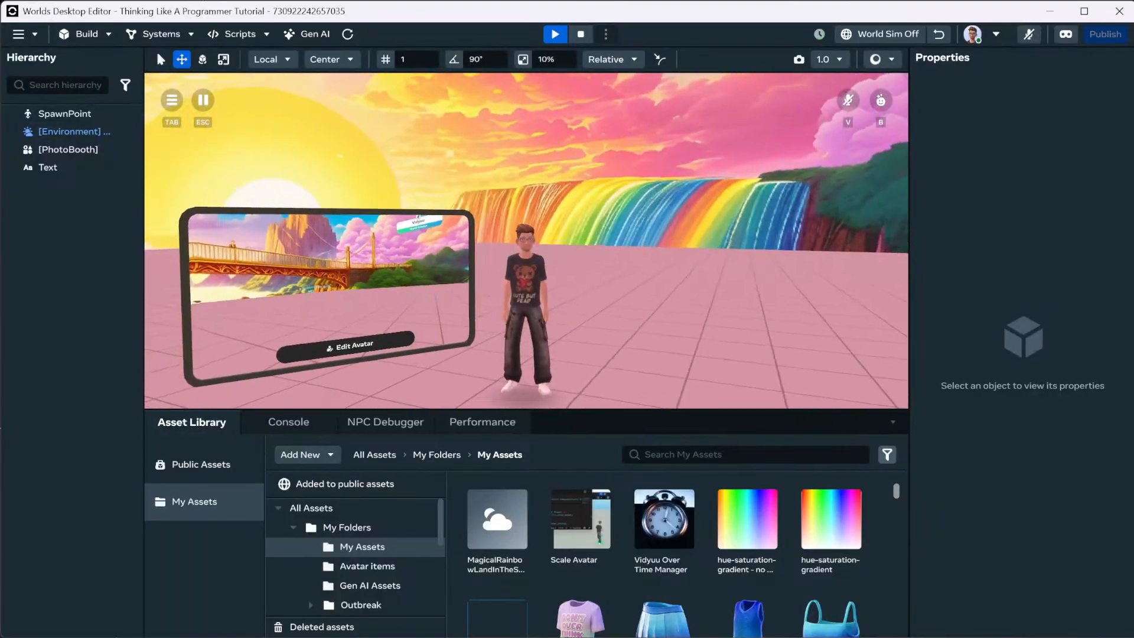
{"action": "key", "text": "s"}
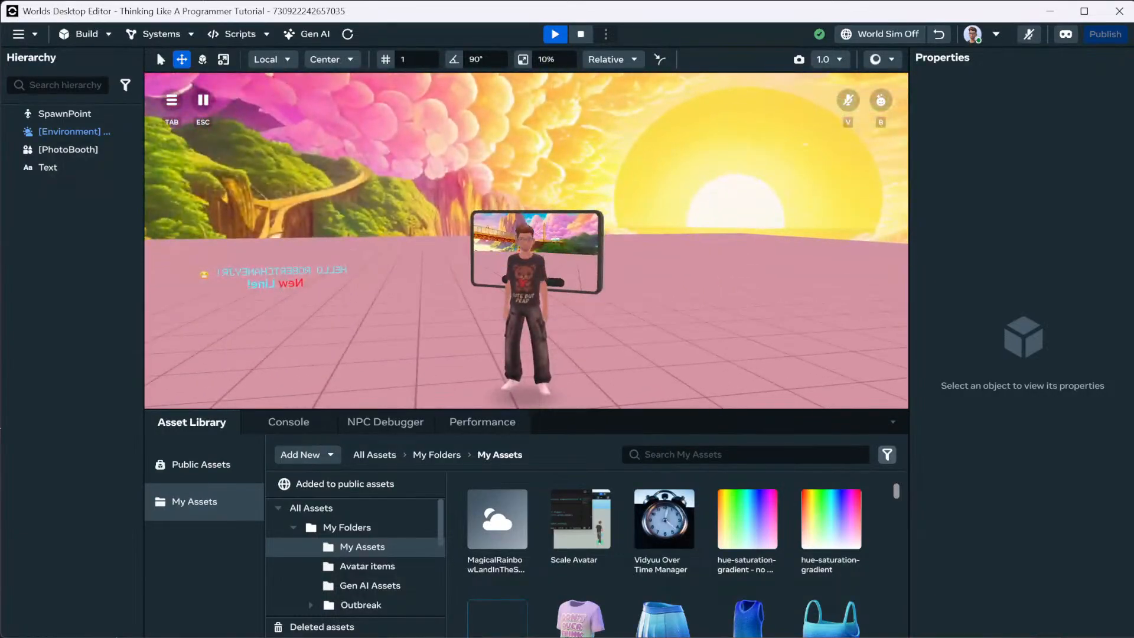
{"action": "key", "text": "w"}
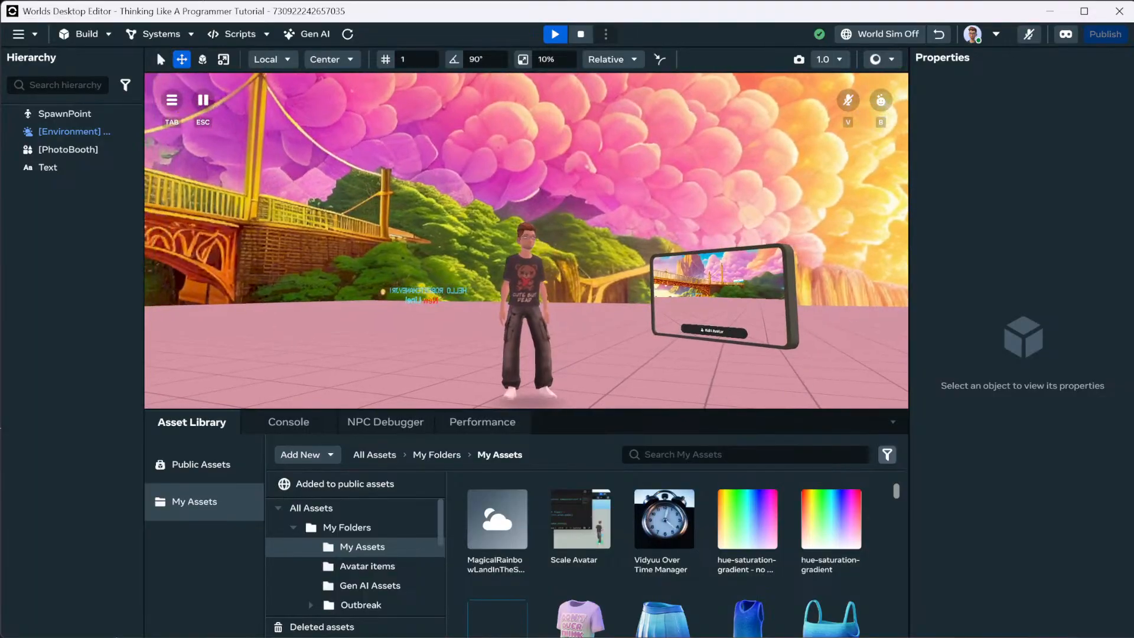
{"action": "key", "text": "d"}
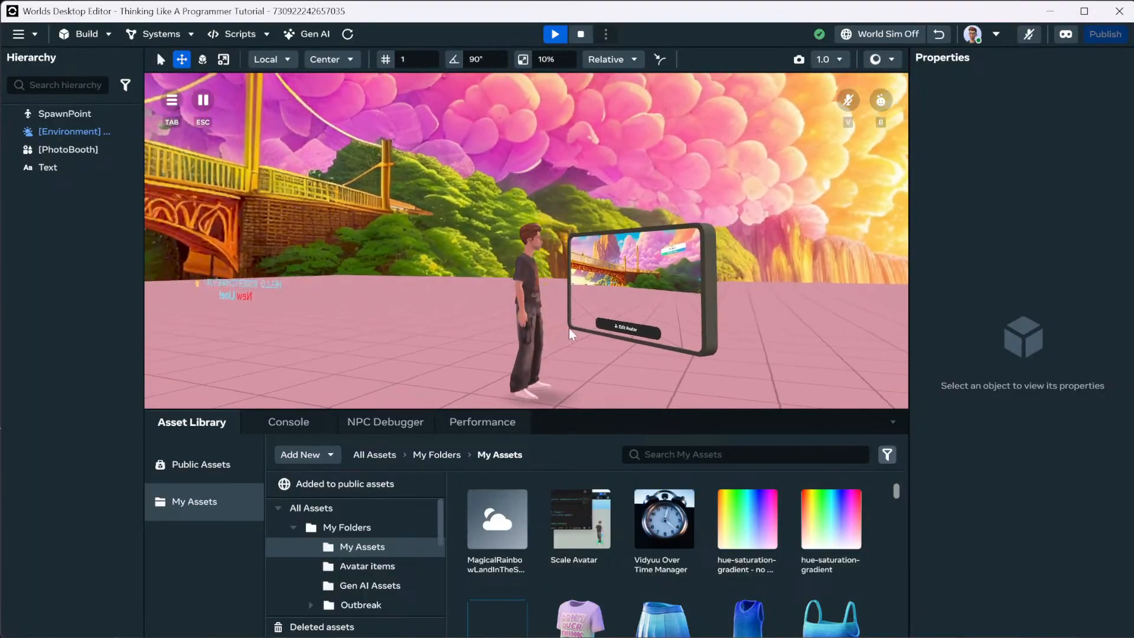
{"action": "key", "text": "Escape"}
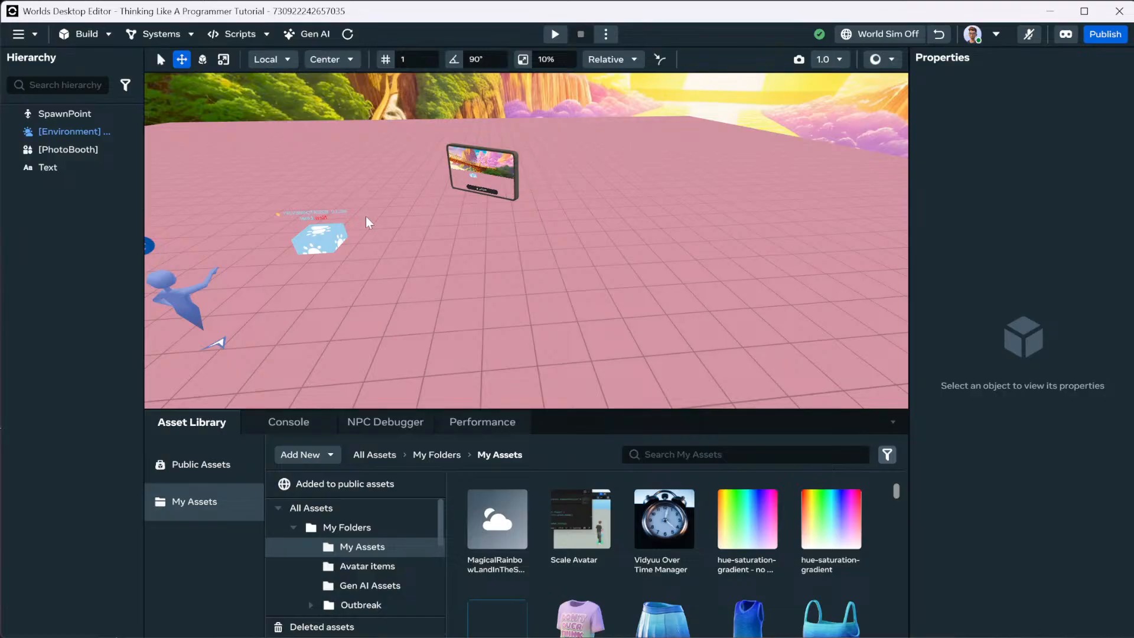
Rotate the spawn point to about 92° on Y and preview play from that spot.
{"action": "double_click", "coordinate": [218, 300]}
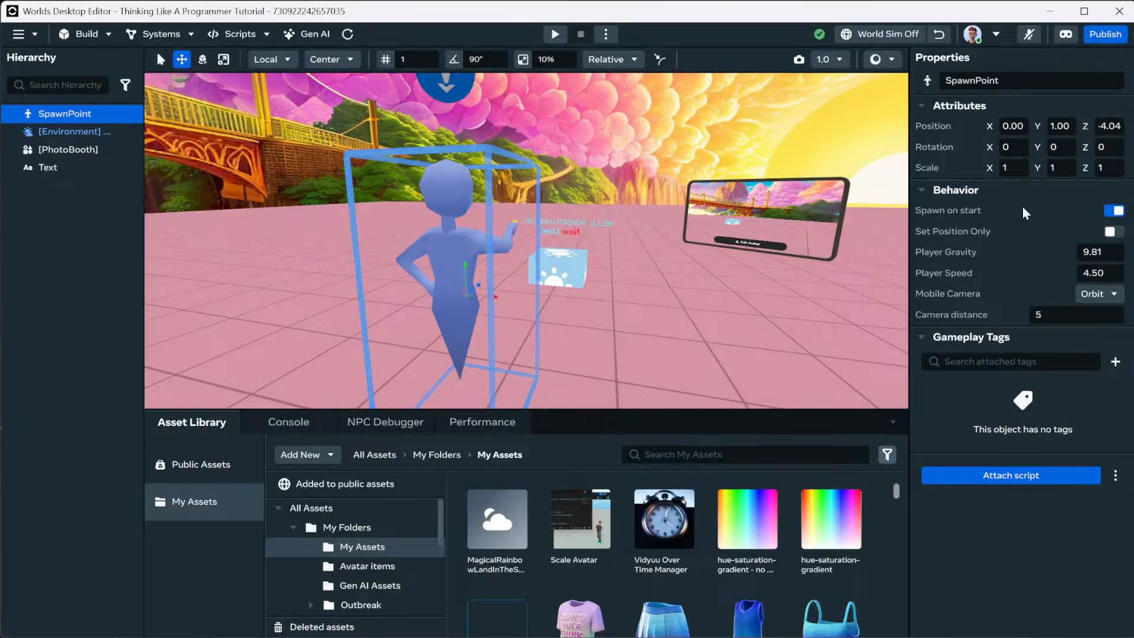
{"action": "left_click", "coordinate": [202, 59]}
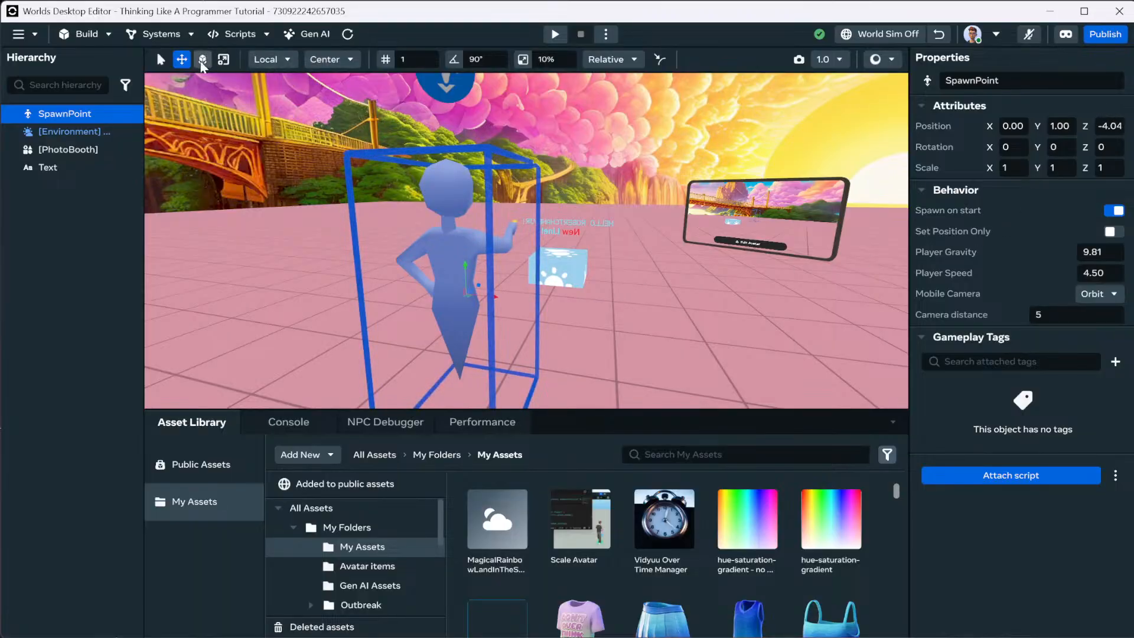
{"action": "right_click", "coordinate": [680, 287]}
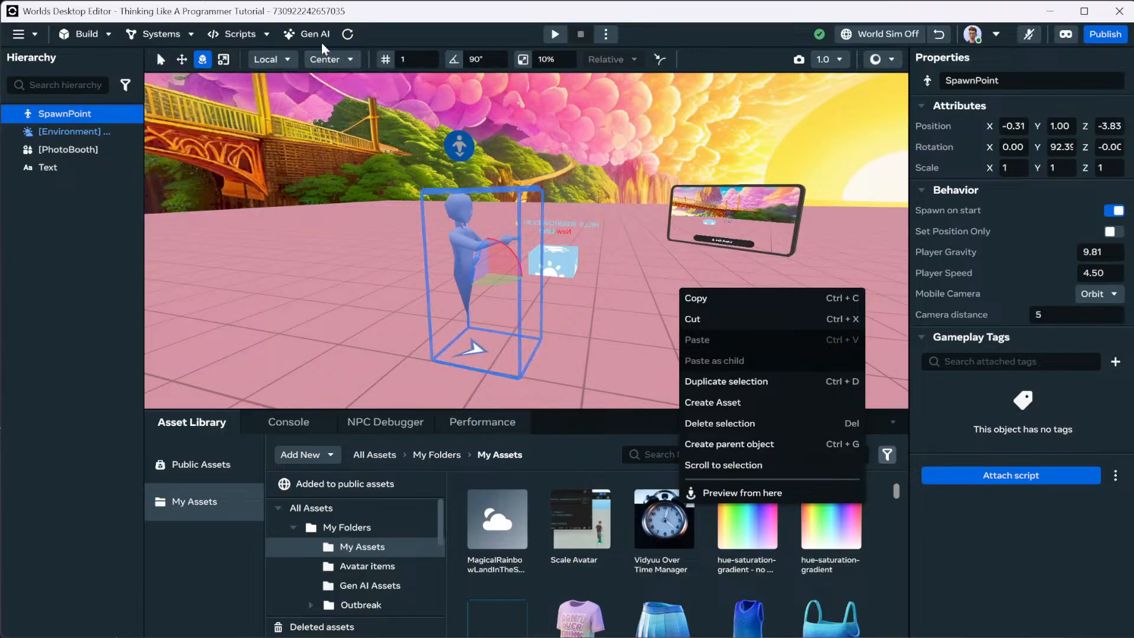
{"action": "left_click", "coordinate": [554, 35]}
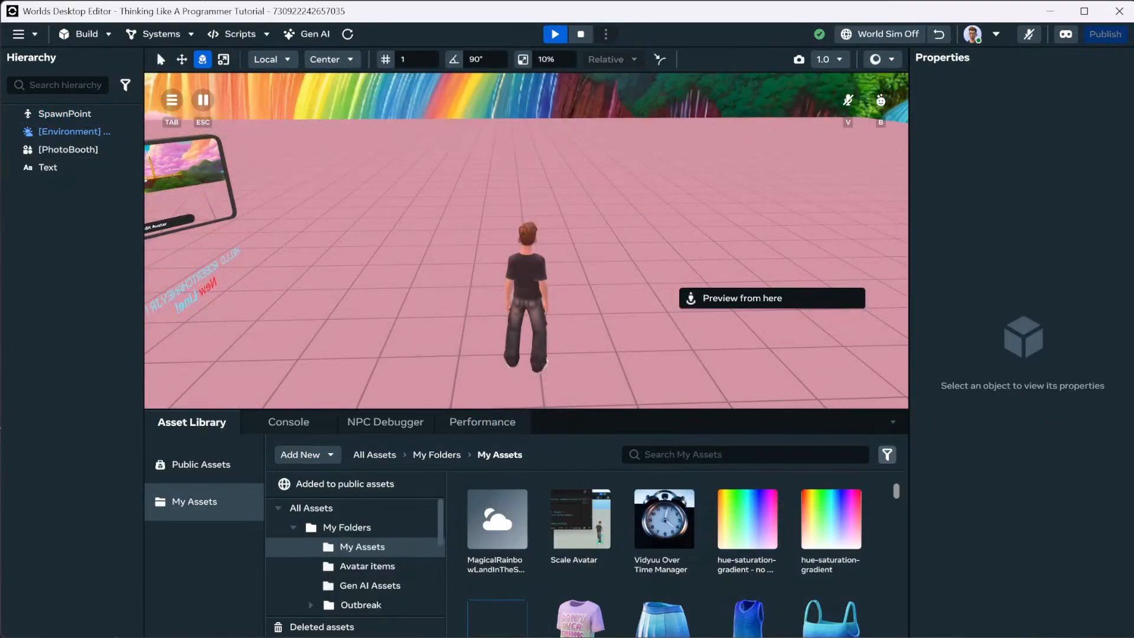
{"action": "key", "text": "Escape"}
{"action": "left_click", "coordinate": [472, 285]}
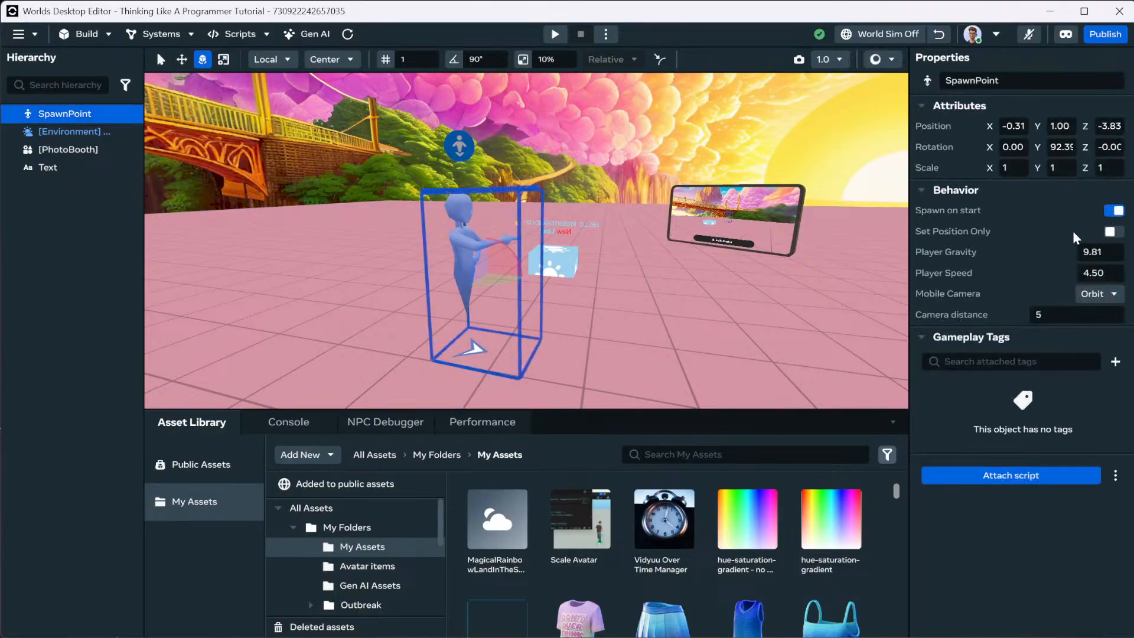
Toggle Set Position Only on and off, begin editing Player Gravity, and run a quick play test.
{"action": "left_click", "coordinate": [1113, 232]}
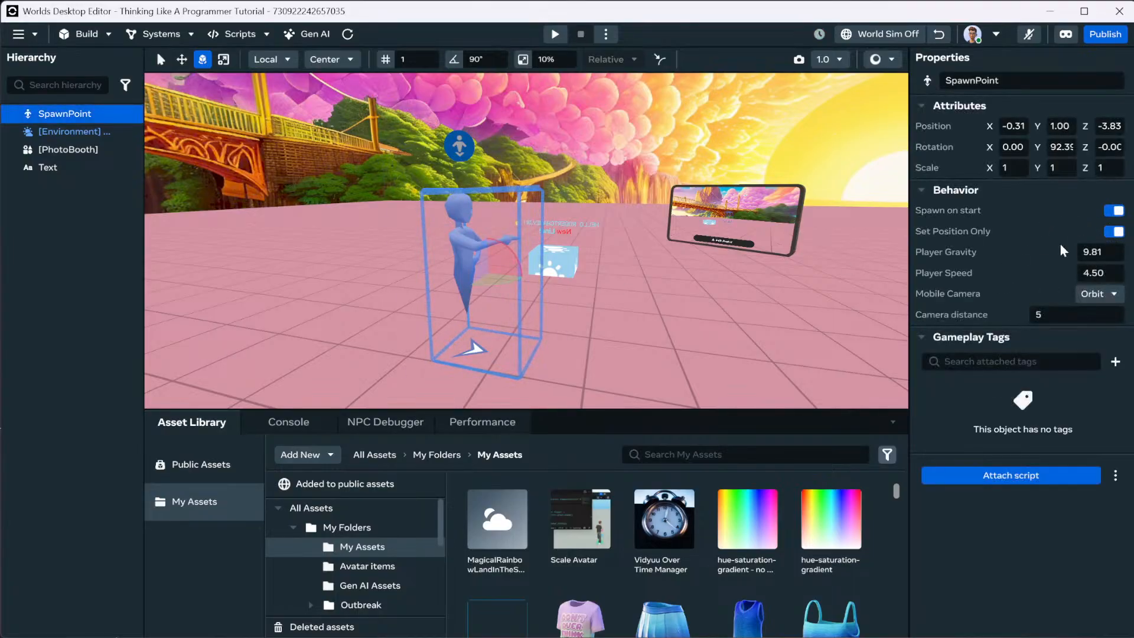
{"action": "left_click", "coordinate": [1113, 232]}
{"action": "left_click", "coordinate": [1106, 253]}
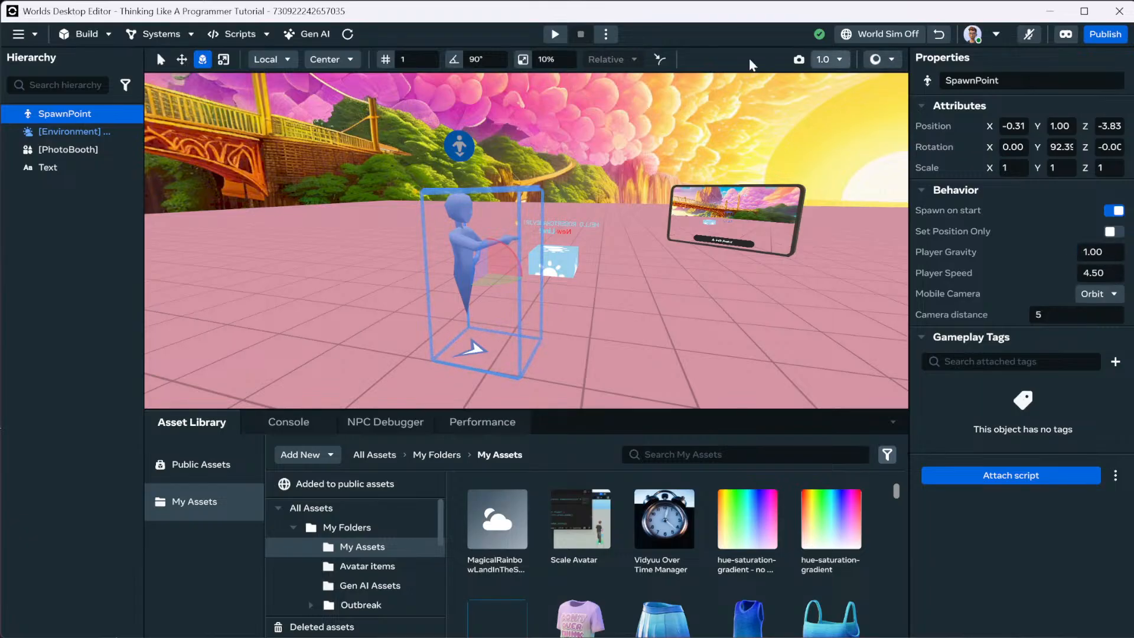
{"action": "left_click", "coordinate": [555, 33]}
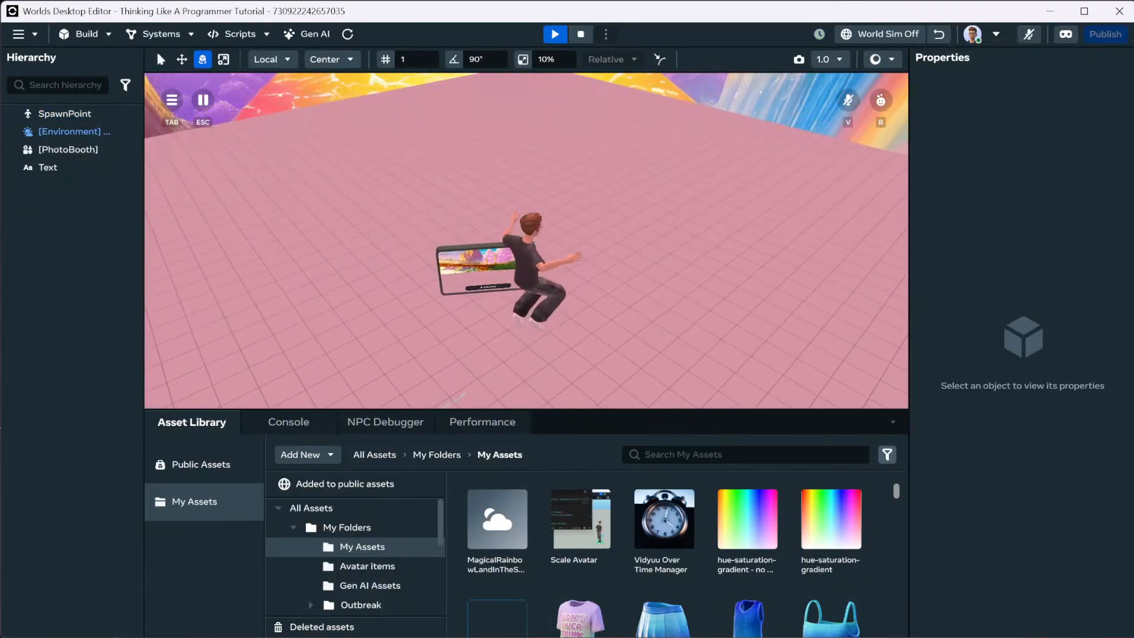
{"action": "key", "text": "Escape"}
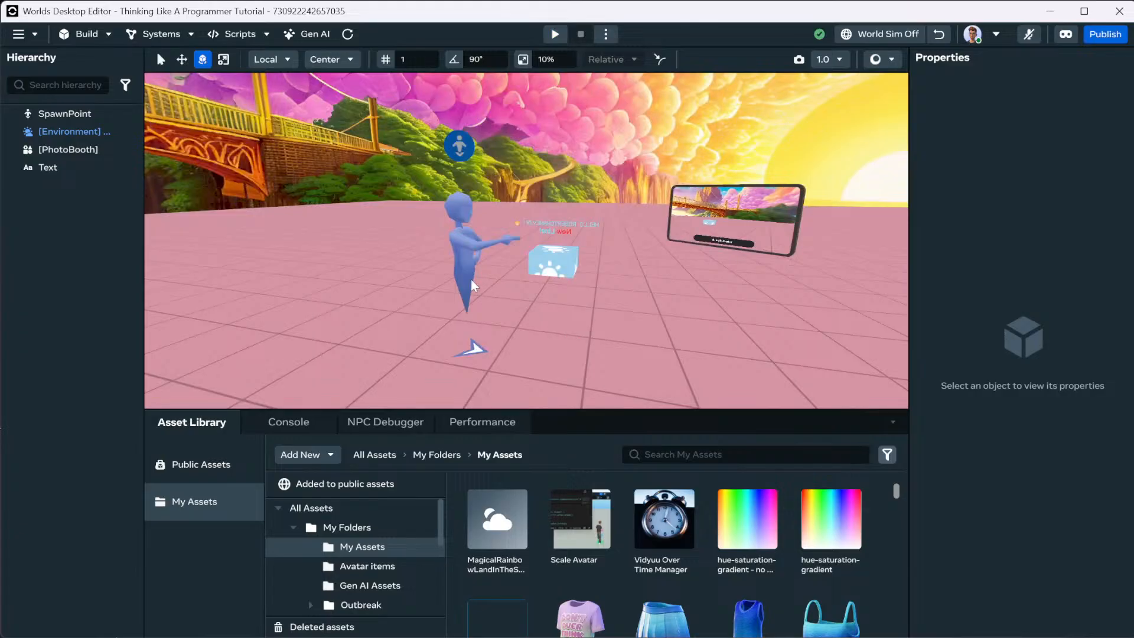
Set player gravity to 0.05 and test the avatar's low-gravity jump.
{"action": "left_click", "coordinate": [472, 280]}
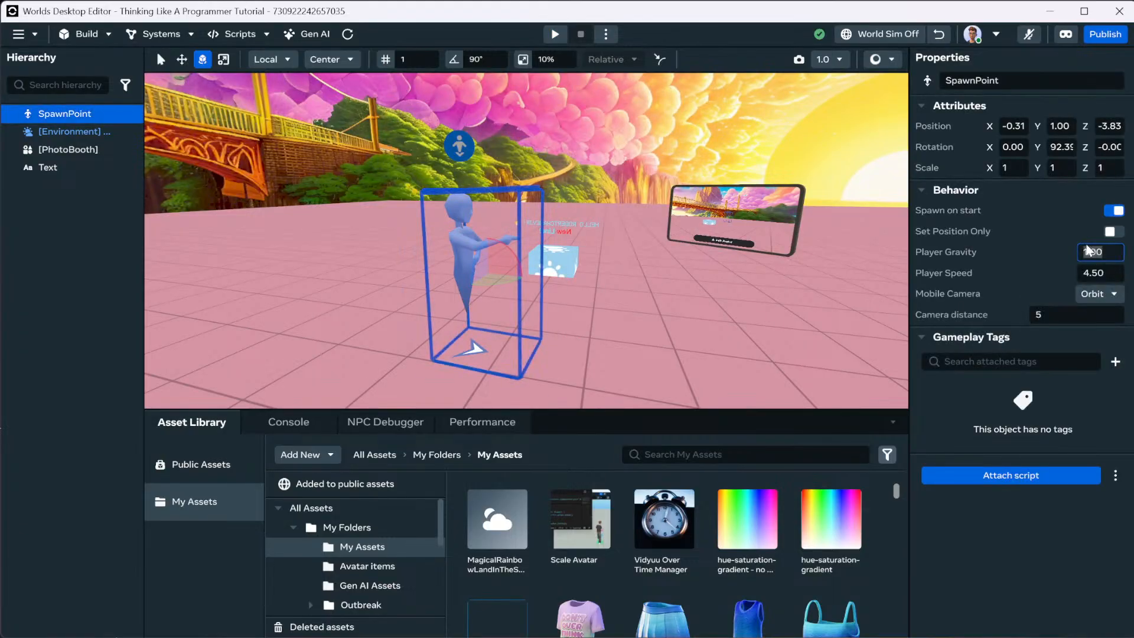
{"action": "type", "text": "0.05"}
{"action": "key", "text": "Return"}
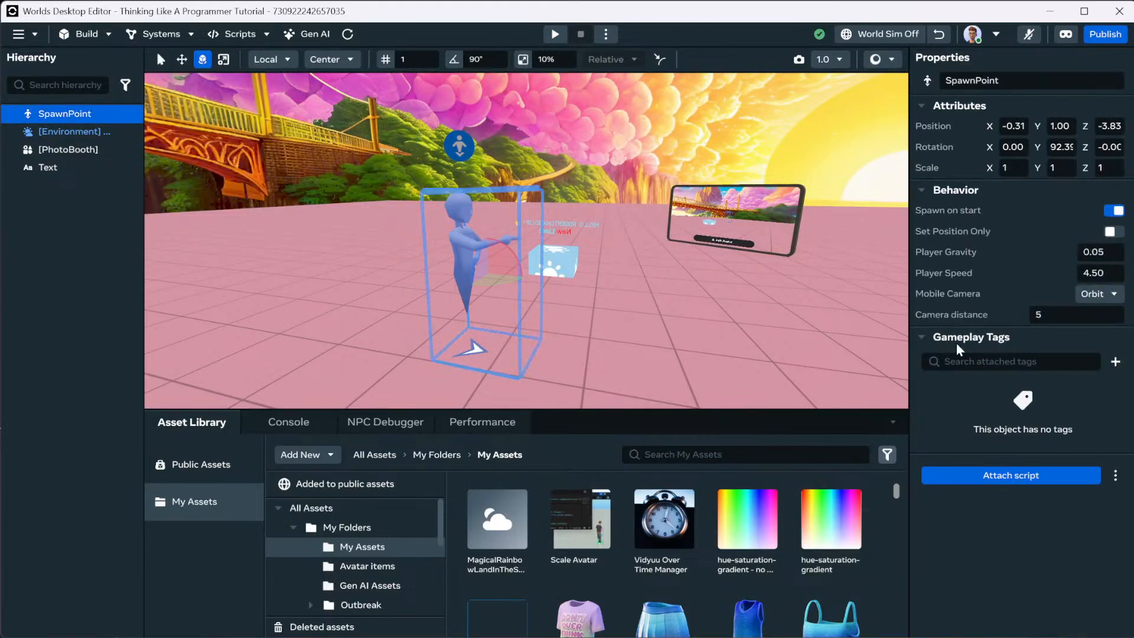
{"action": "left_click", "coordinate": [556, 36]}
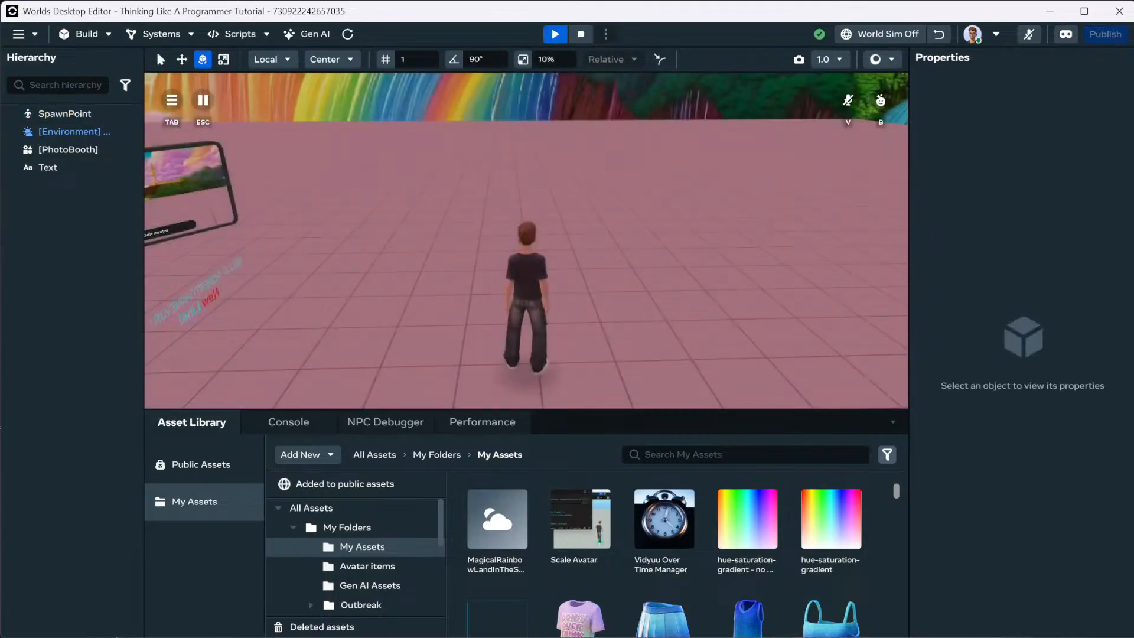
{"action": "key", "text": "space"}
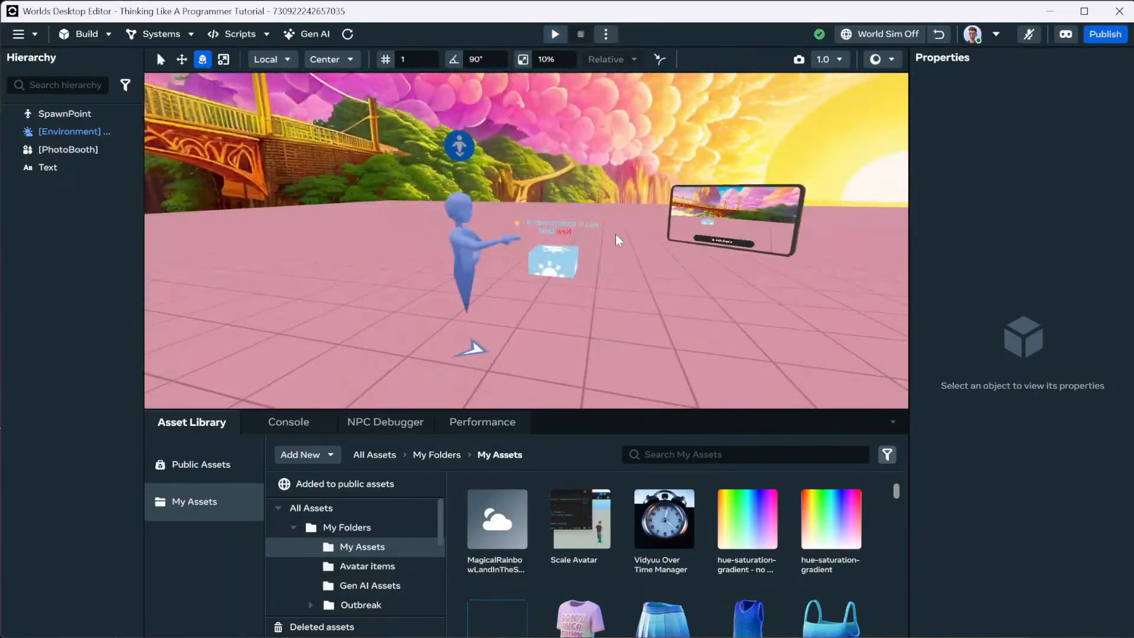
Set player gravity back to 1.80 and play-test it.
{"action": "left_click", "coordinate": [483, 254]}
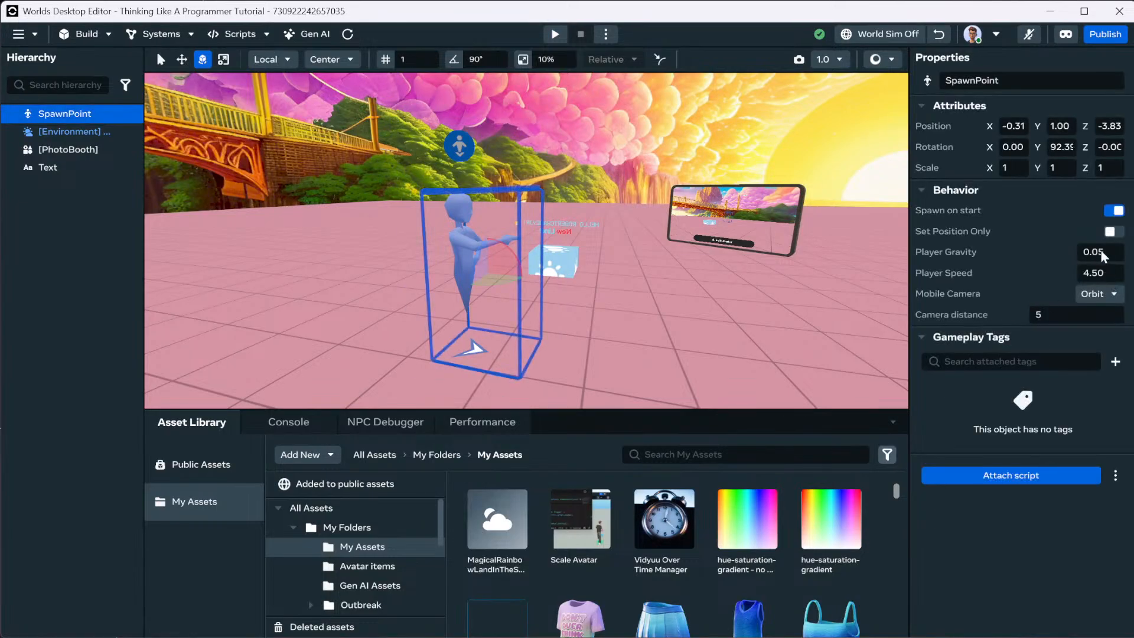
{"action": "left_click", "coordinate": [1100, 252]}
{"action": "type", "text": "1.8"}
{"action": "key", "text": "Return"}
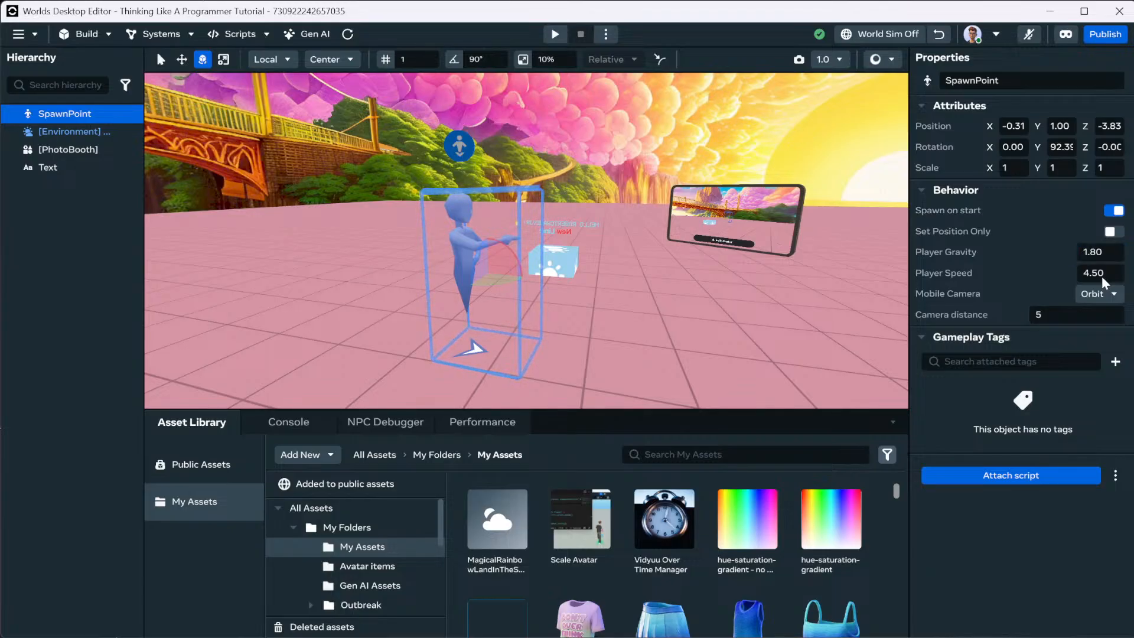
{"action": "left_click", "coordinate": [556, 35]}
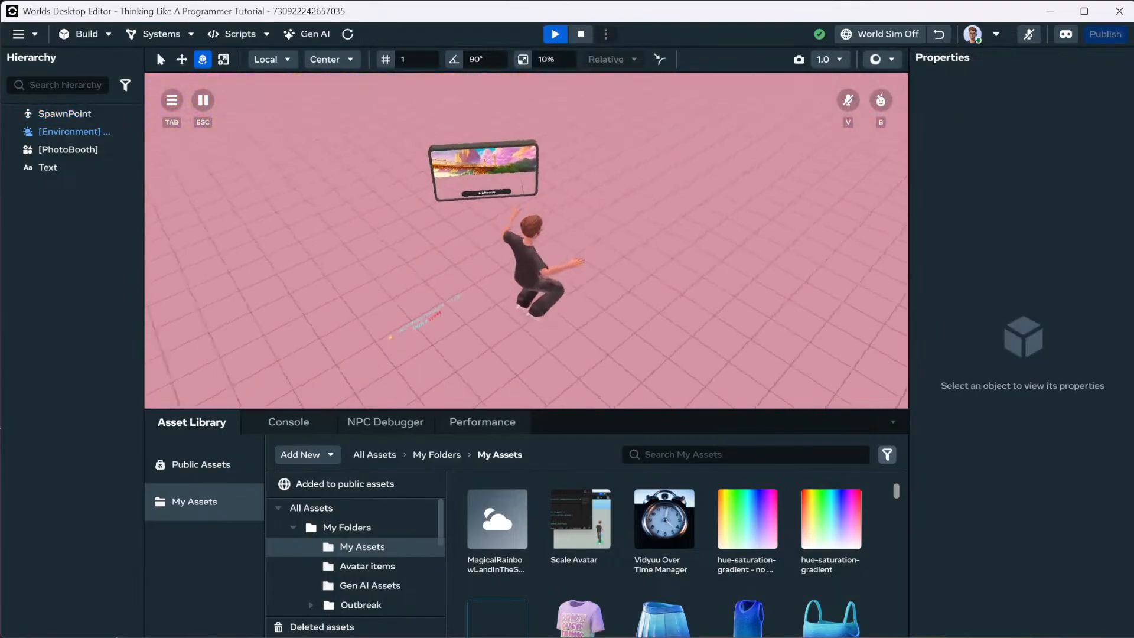
{"action": "key", "text": "Escape"}
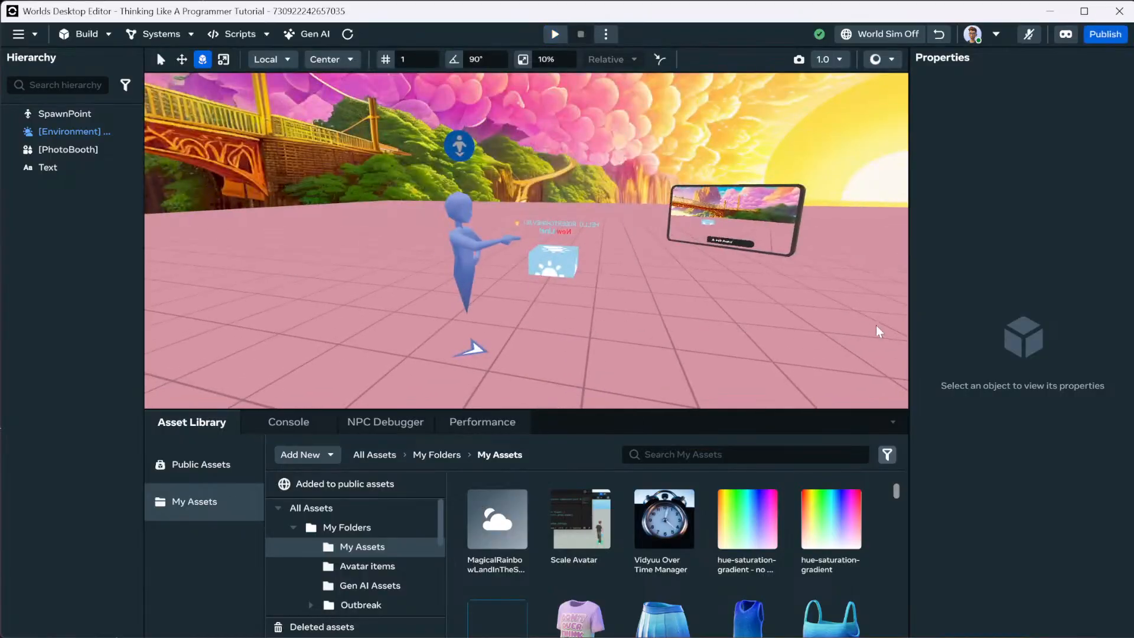
Enter player gravity 9.81, then try 15, and play-test the avatar jumping.
{"action": "left_click", "coordinate": [466, 256]}
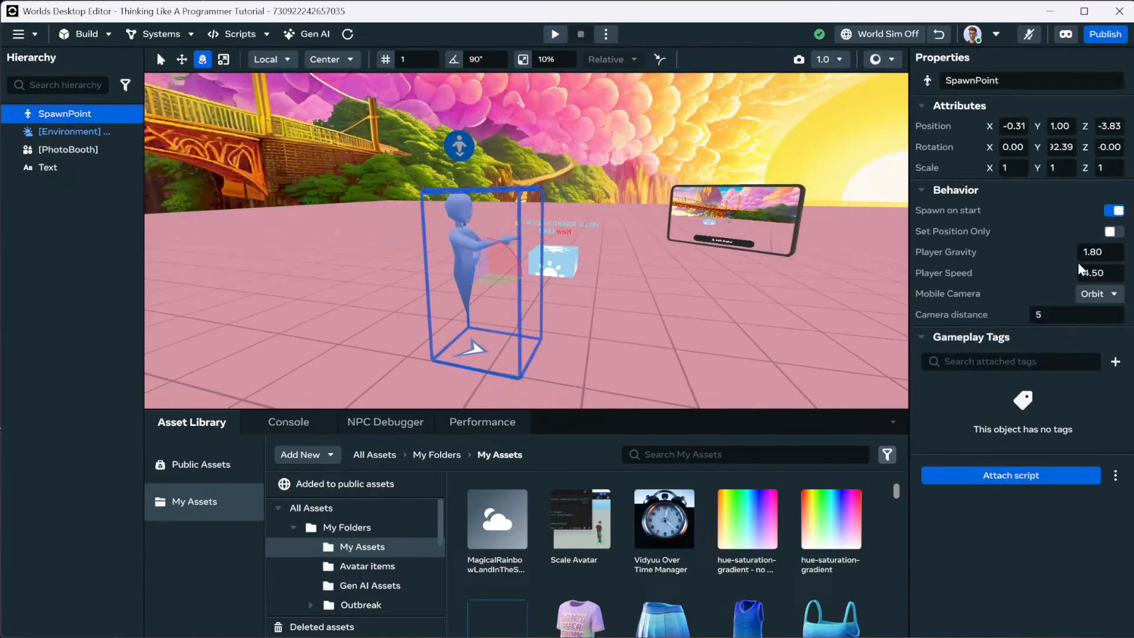
{"action": "left_click", "coordinate": [1105, 254]}
{"action": "type", "text": "9.81"}
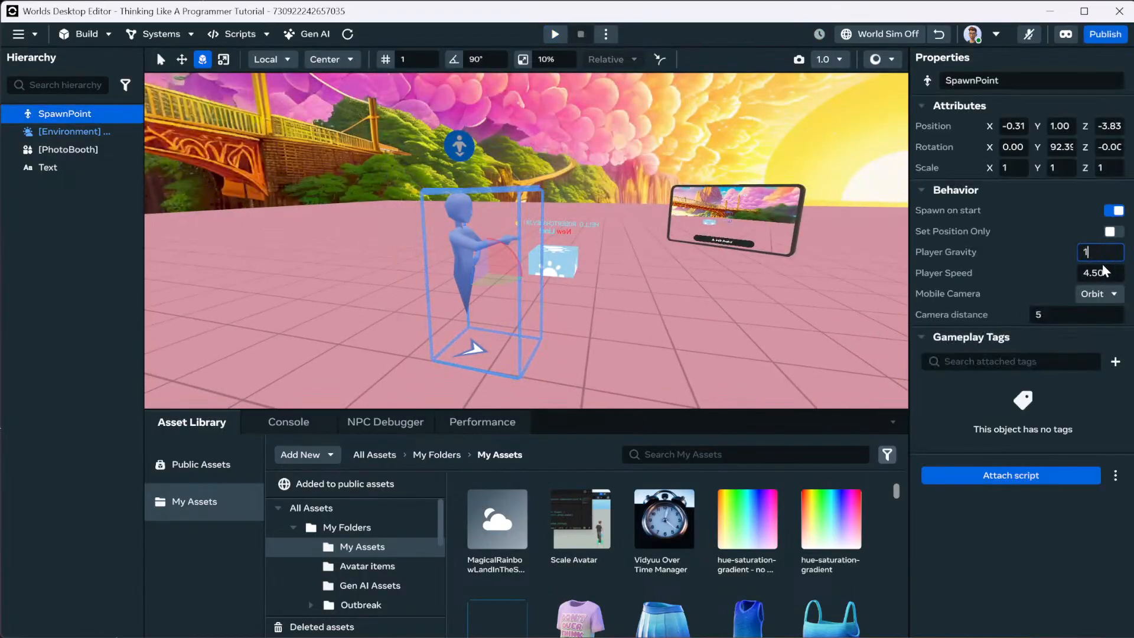
{"action": "key", "text": "Return"}
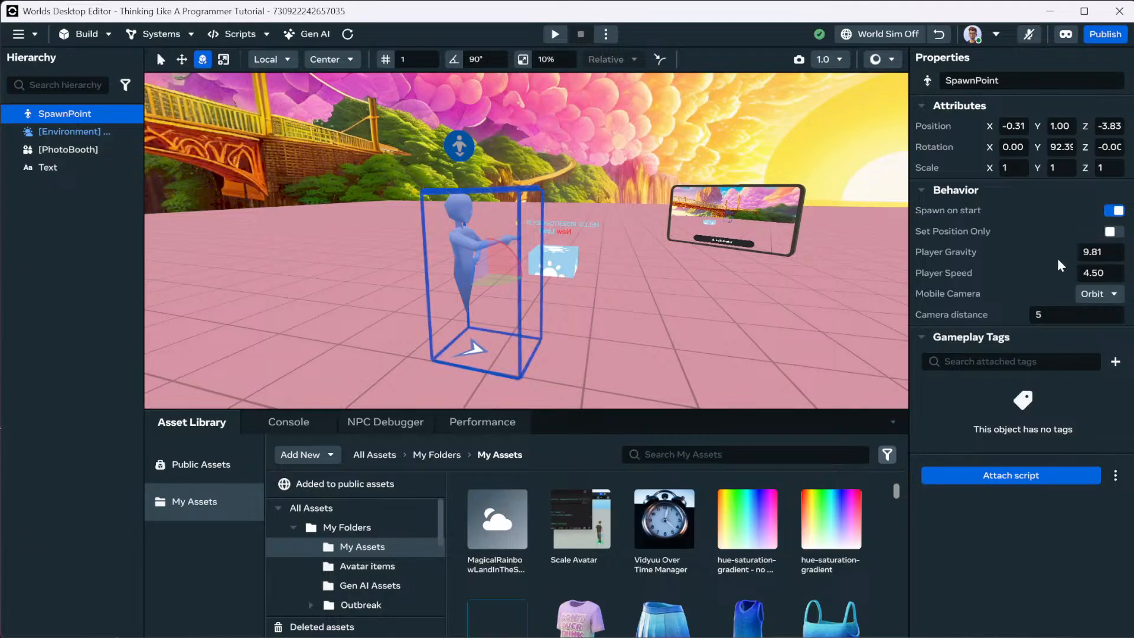
{"action": "left_click", "coordinate": [1110, 247]}
{"action": "type", "text": "15"}
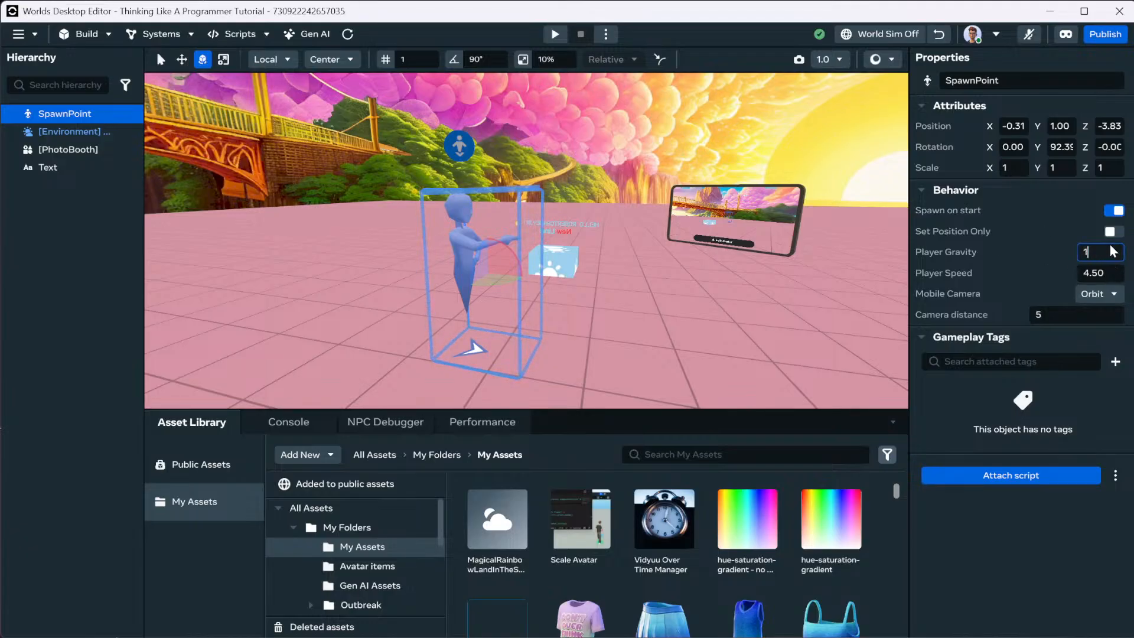
{"action": "key", "text": "Return"}
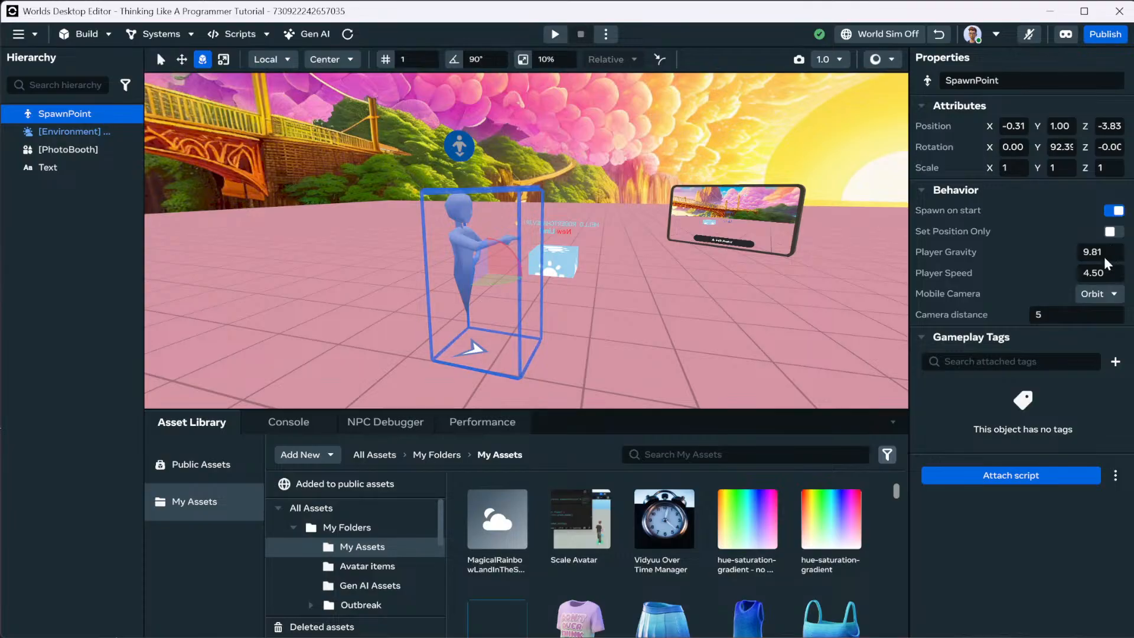
{"action": "left_click", "coordinate": [555, 33]}
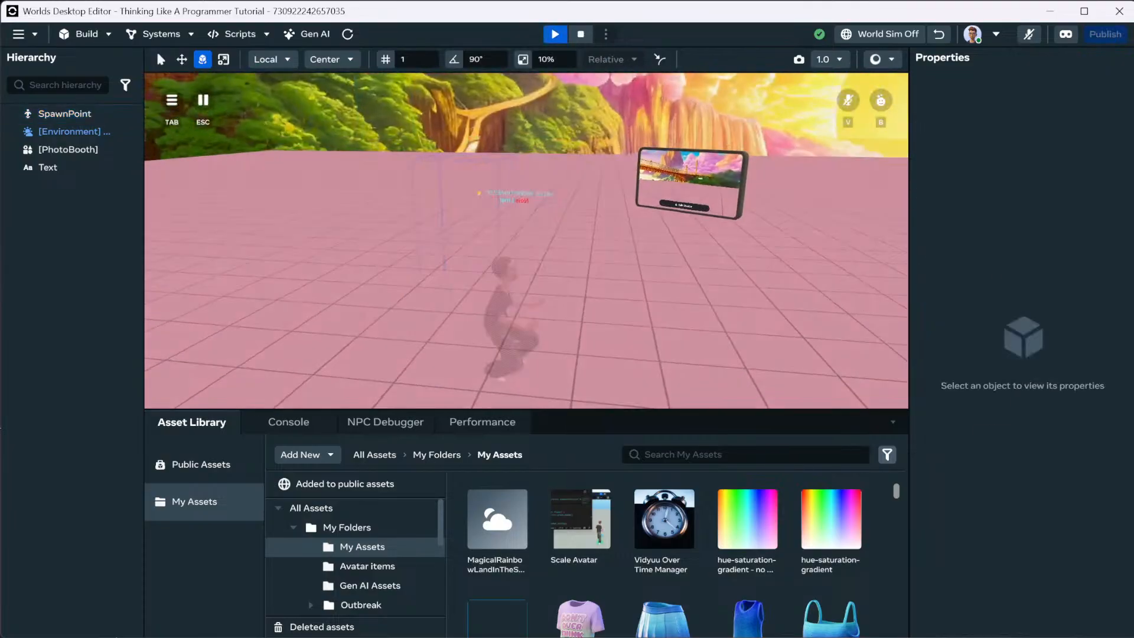
{"action": "key", "text": "space"}
{"action": "key", "text": "space"}
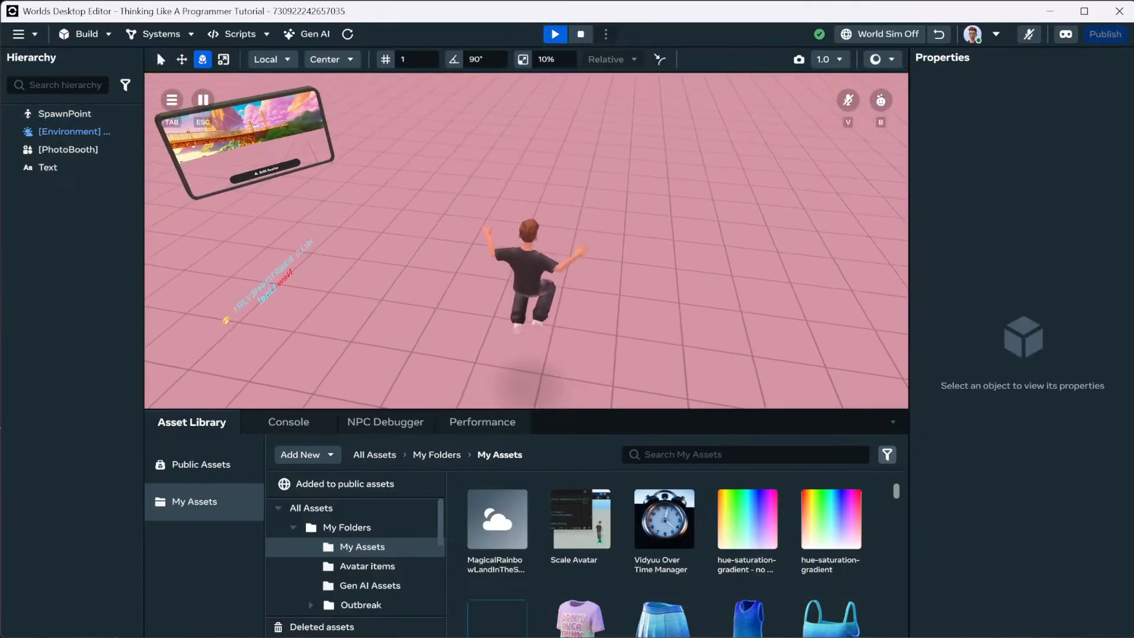
{"action": "key", "text": "Escape"}
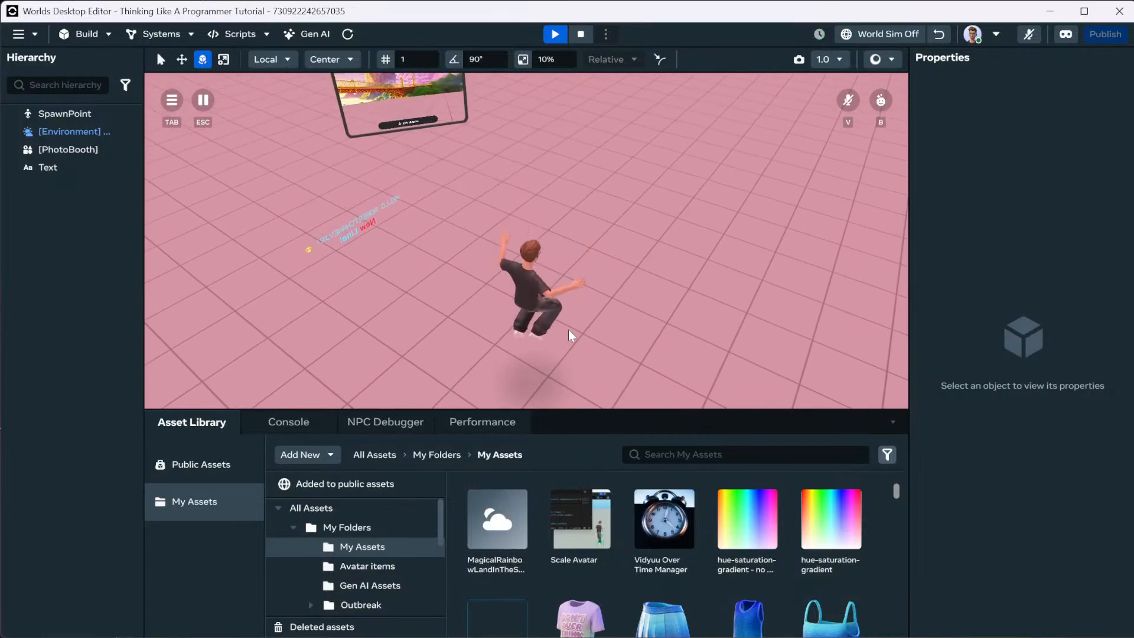
Set the spawn point's player speed to 45 and play-test running forward.
{"action": "left_click", "coordinate": [477, 282]}
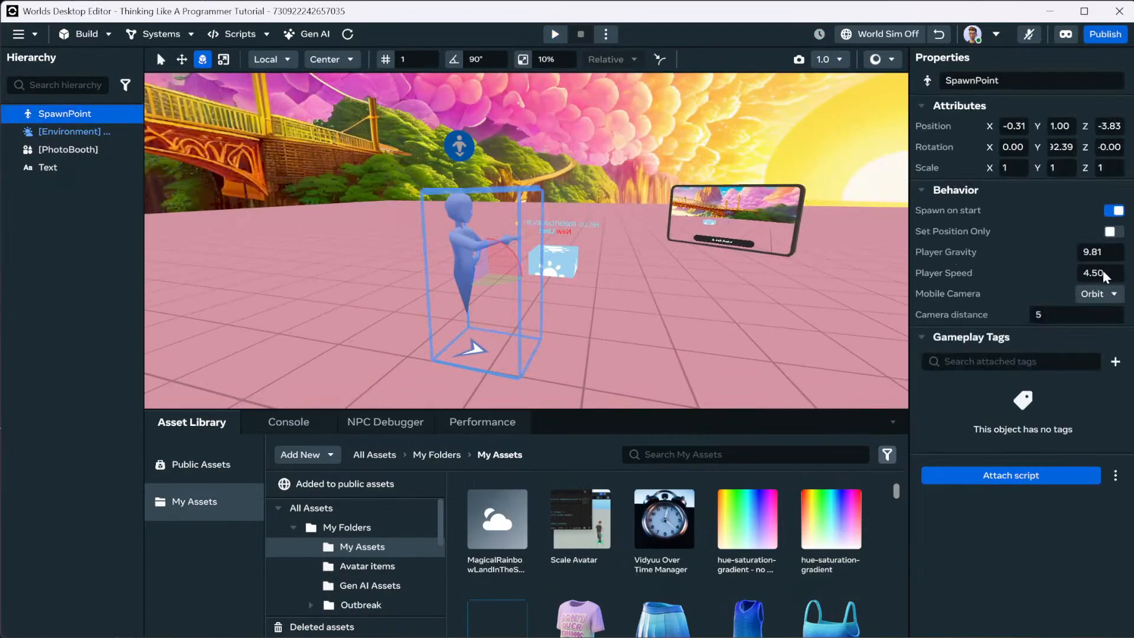
{"action": "type", "text": "45"}
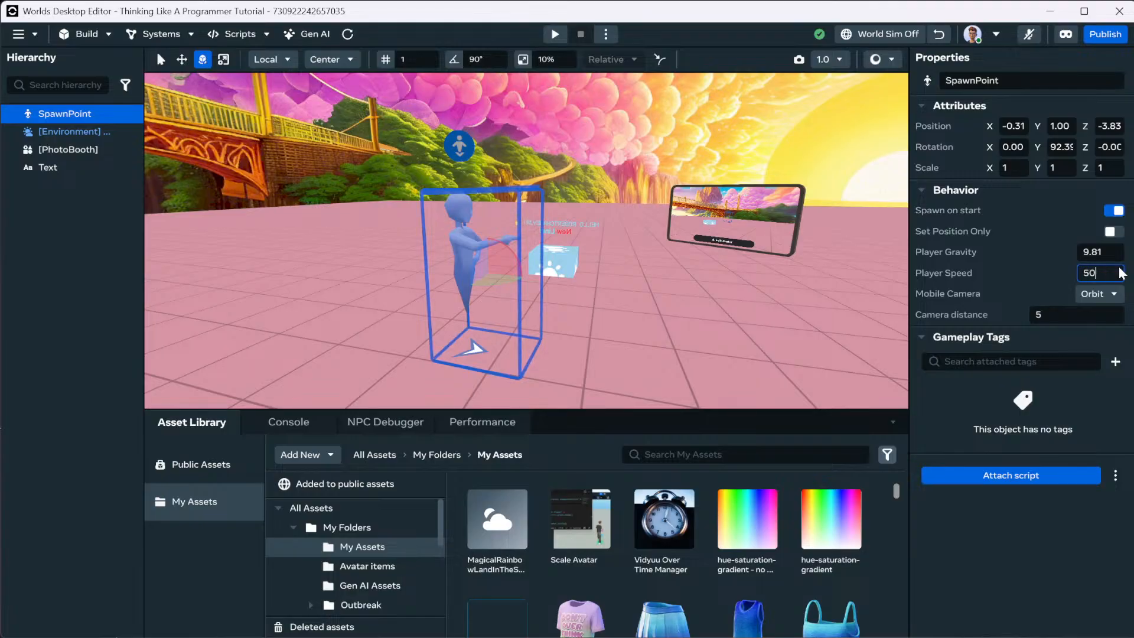
{"action": "key", "text": "Return"}
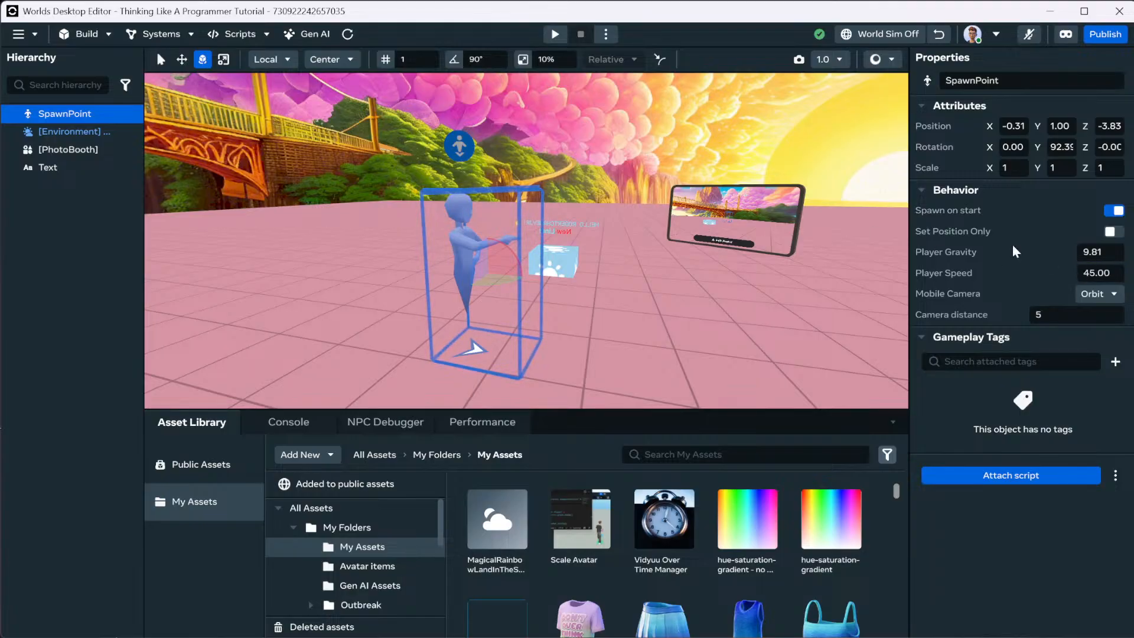
{"action": "left_click", "coordinate": [556, 33]}
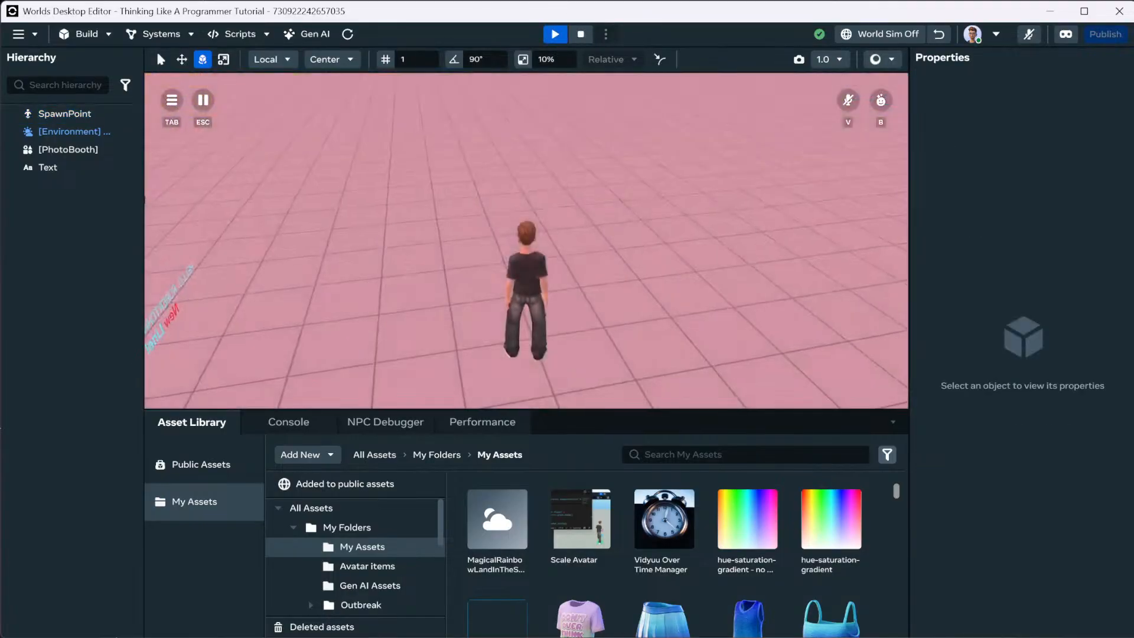
{"action": "key", "text": "w"}
{"action": "key", "text": "w"}
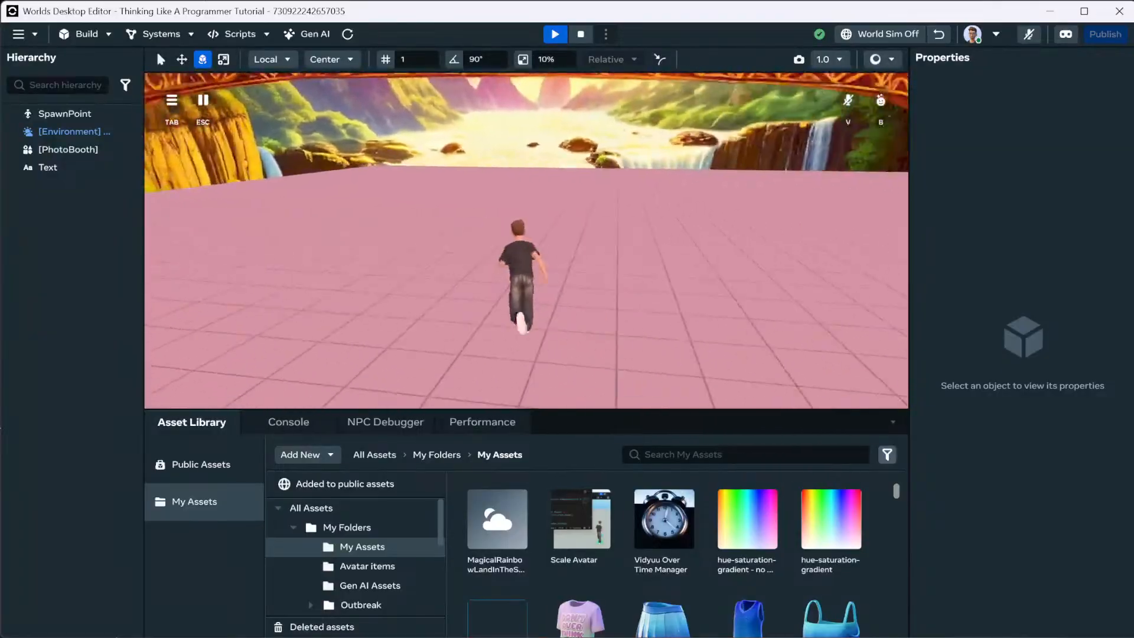
{"action": "key", "text": "w"}
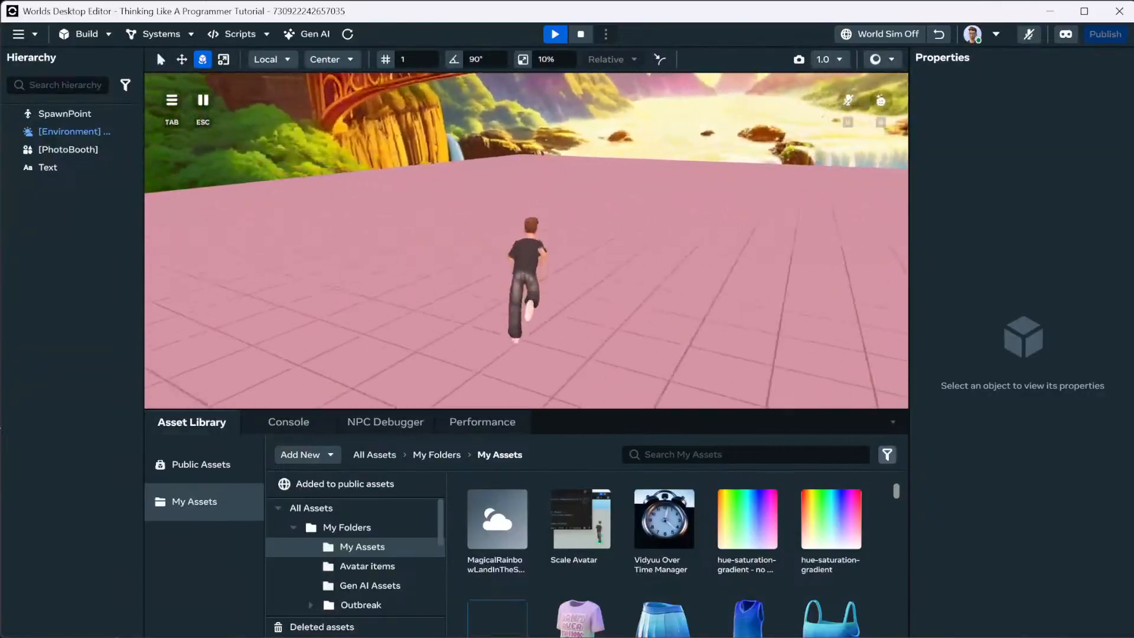
{"action": "key", "text": "Escape"}
Lower player speed to 2 and play-test walking at the slower speed.
{"action": "left_click", "coordinate": [477, 274]}
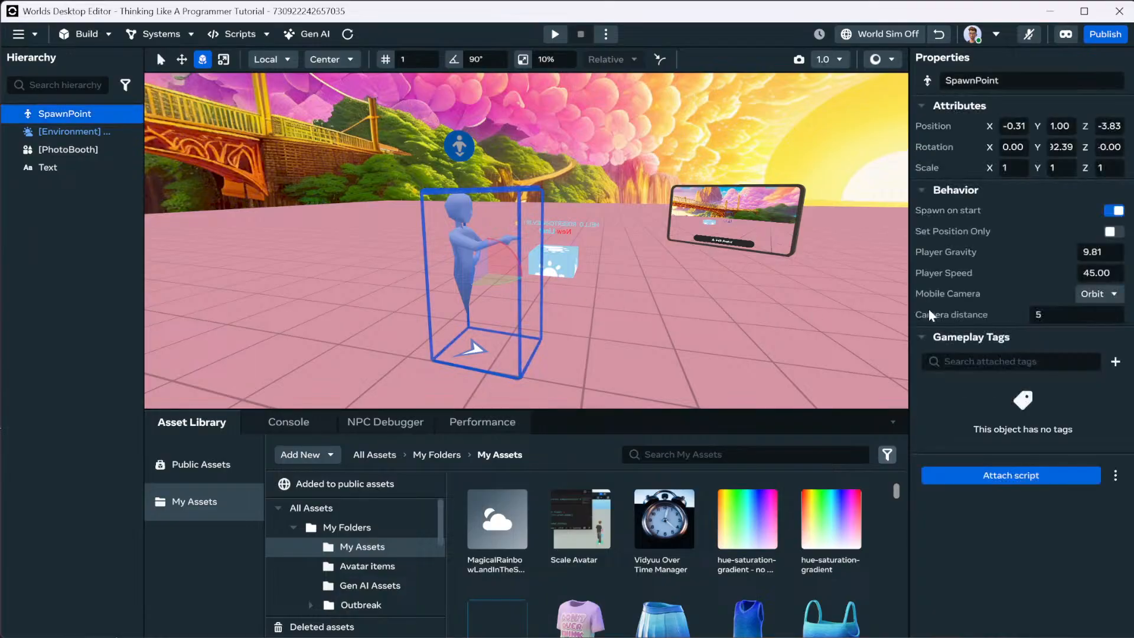
{"action": "left_click", "coordinate": [1089, 274]}
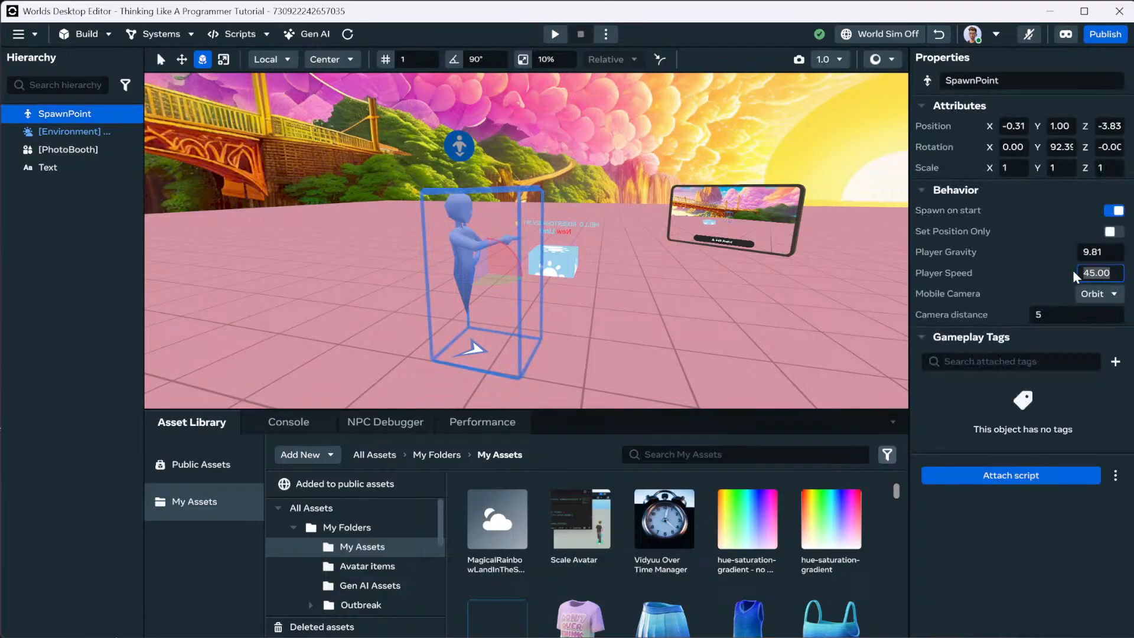
{"action": "type", "text": "2"}
{"action": "key", "text": "Return"}
{"action": "left_click", "coordinate": [555, 34]}
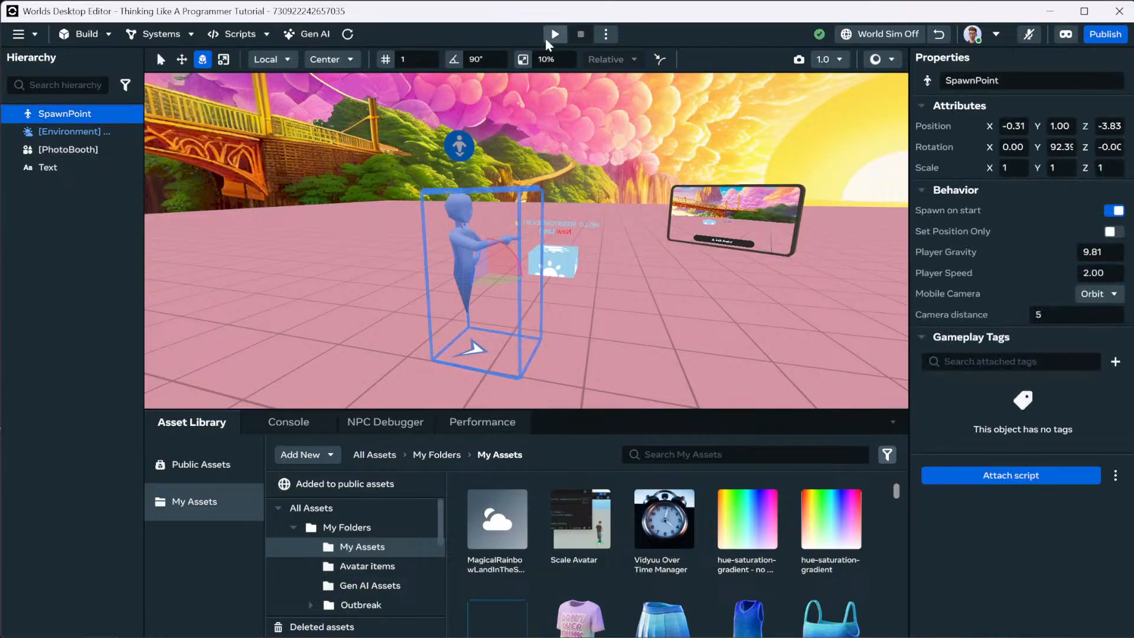
{"action": "key", "text": "w"}
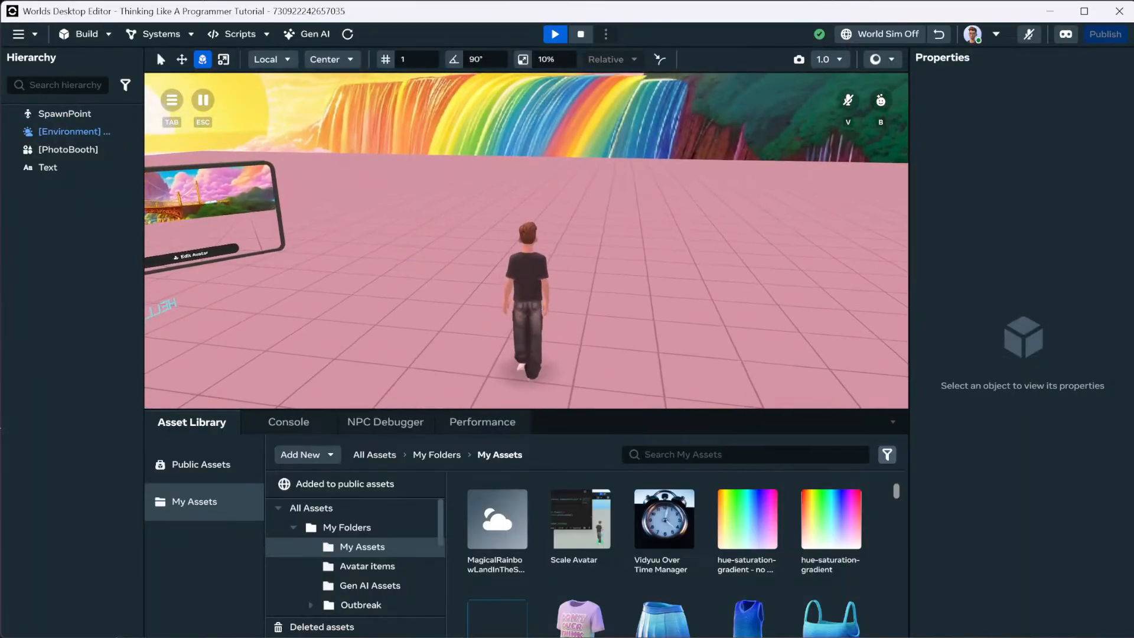
{"action": "key", "text": "Escape"}
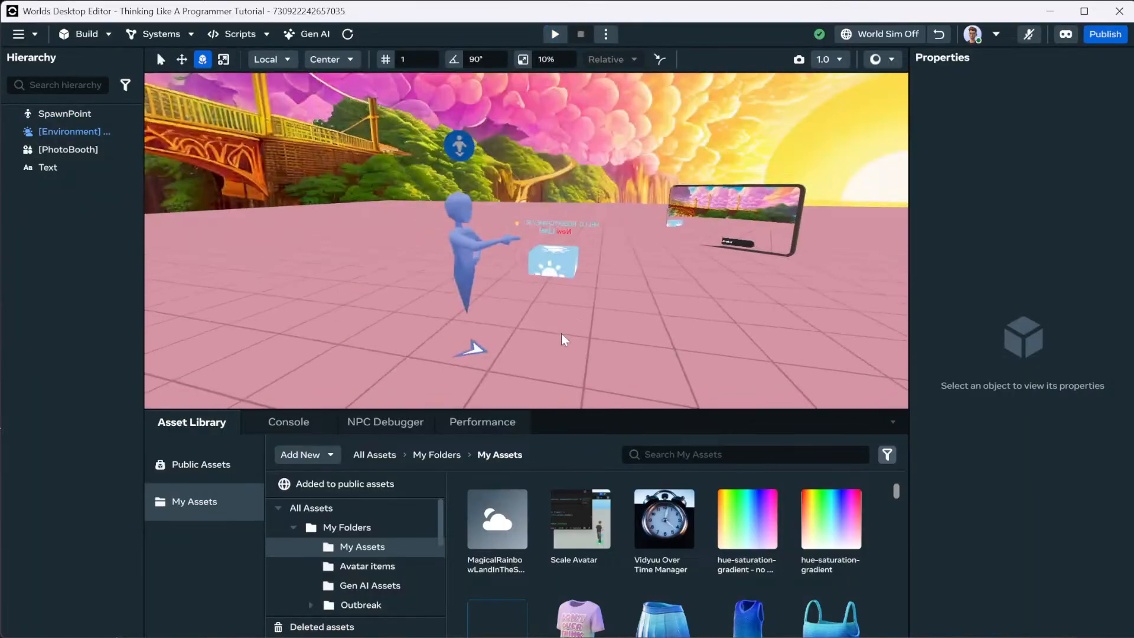
{"action": "left_click", "coordinate": [470, 246]}
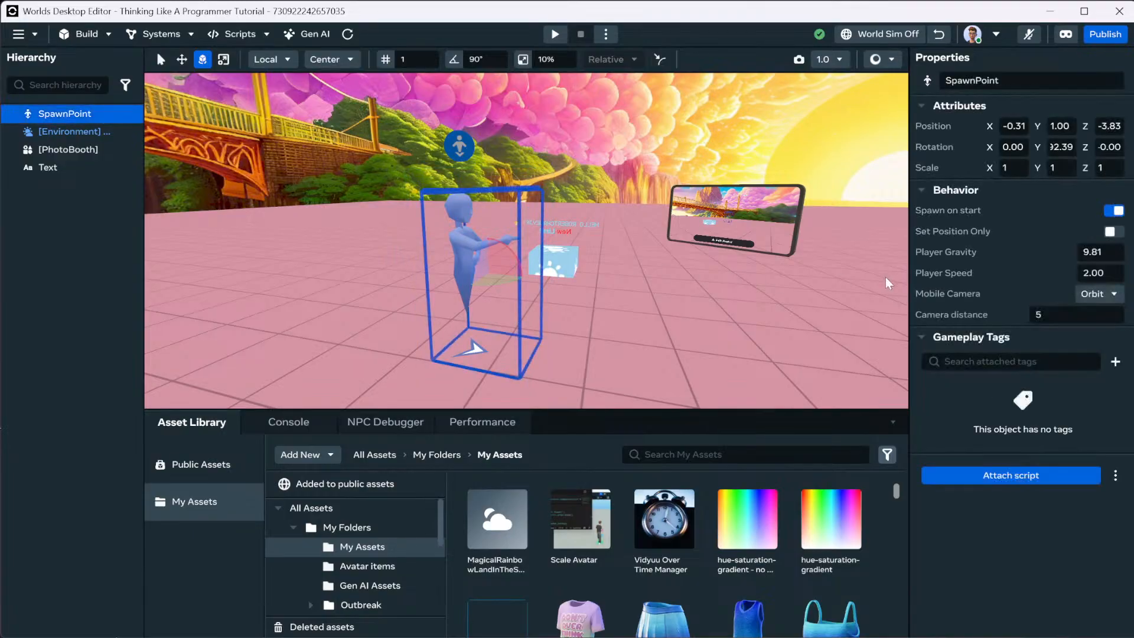
Set Mobile Camera to First Person and play-test it.
{"action": "left_click", "coordinate": [1109, 294]}
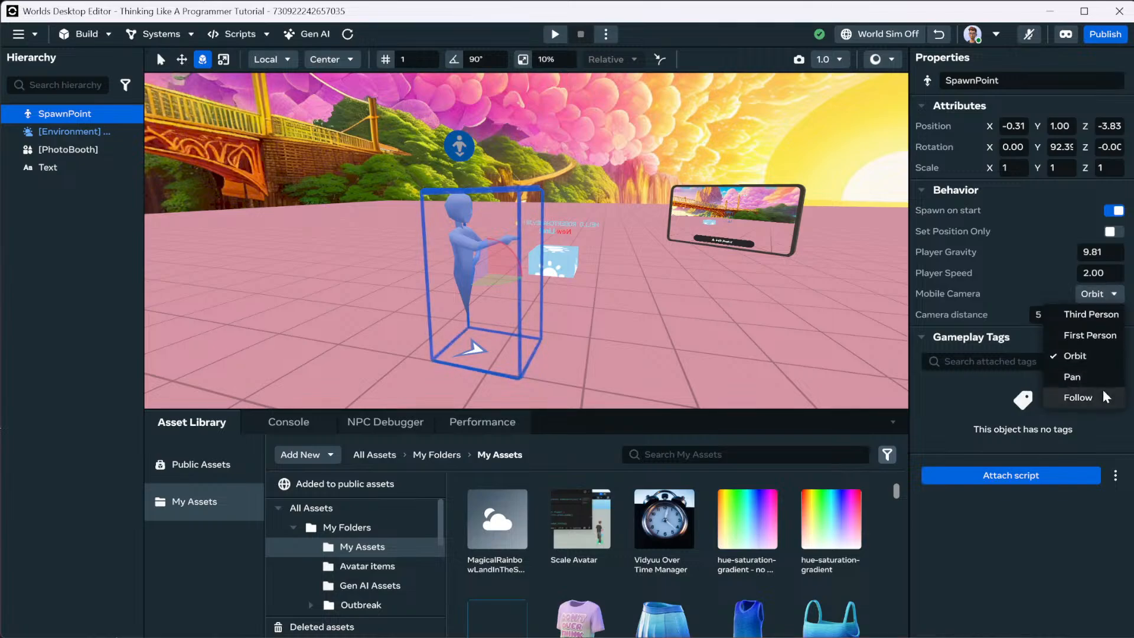
{"action": "left_click", "coordinate": [1103, 336]}
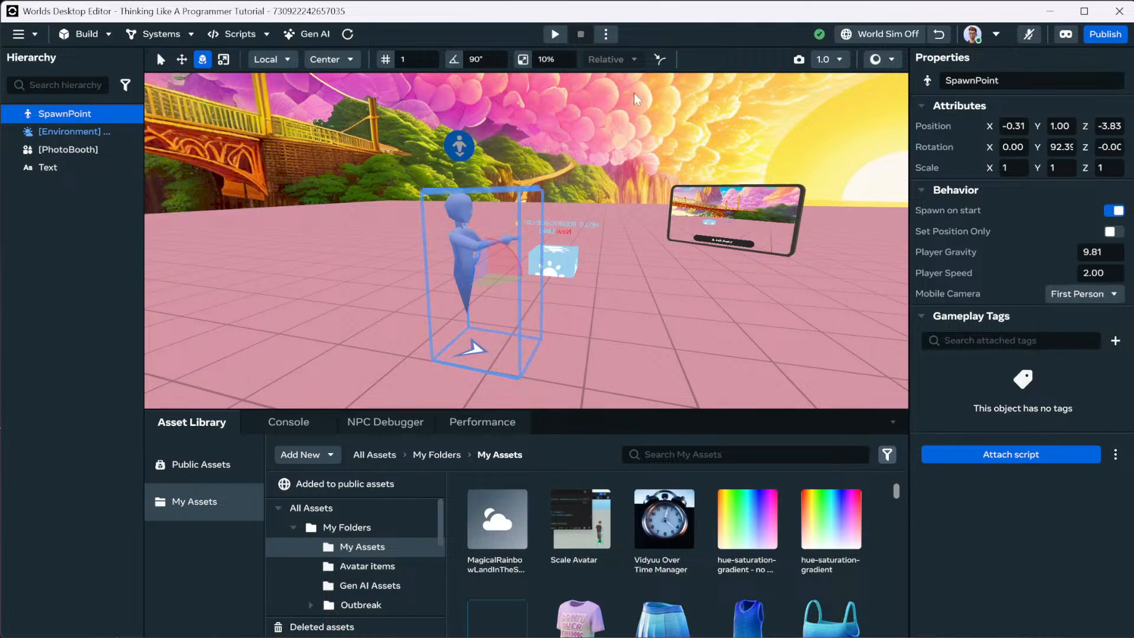
{"action": "left_click", "coordinate": [554, 34]}
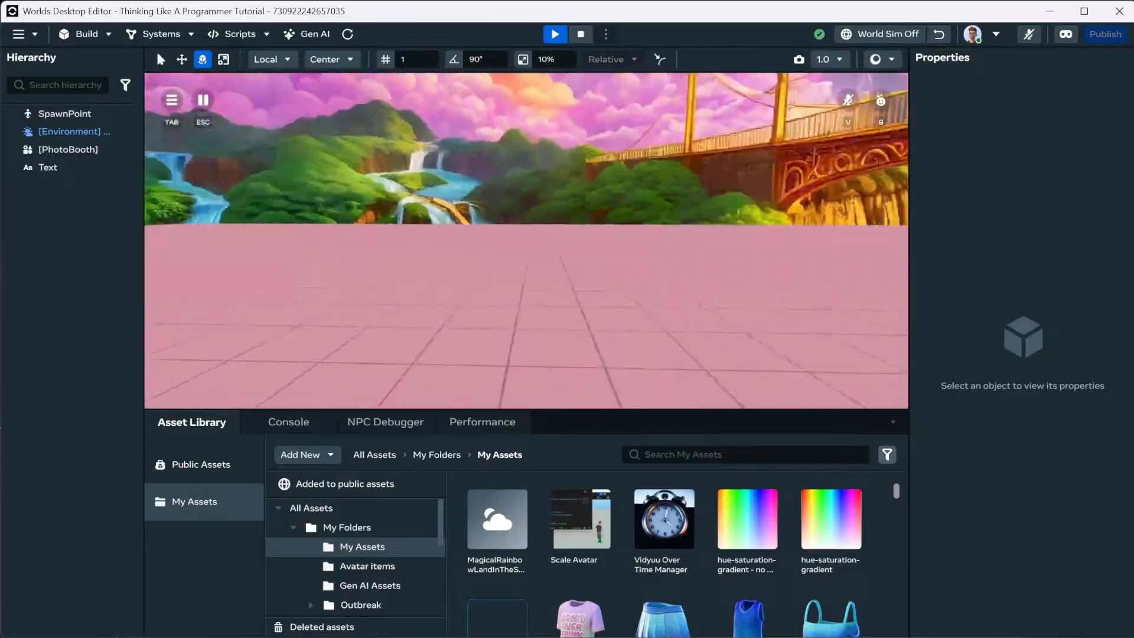
{"action": "key", "text": "Escape"}
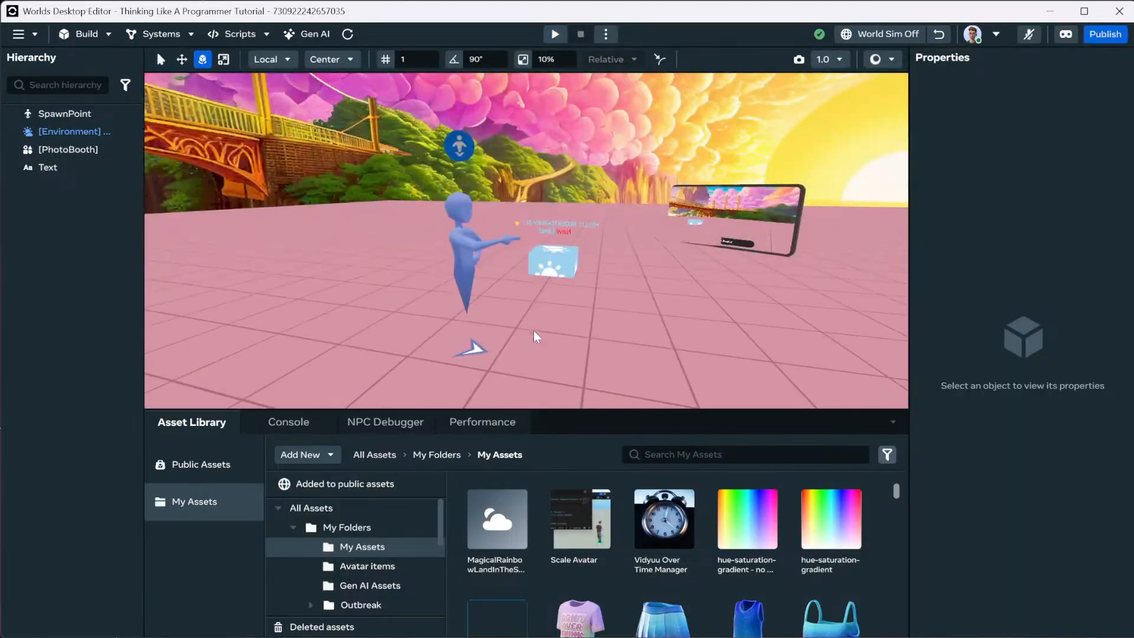
Switch Mobile Camera to Third Person and play-test again.
{"action": "left_click", "coordinate": [459, 292]}
{"action": "left_click", "coordinate": [1069, 289]}
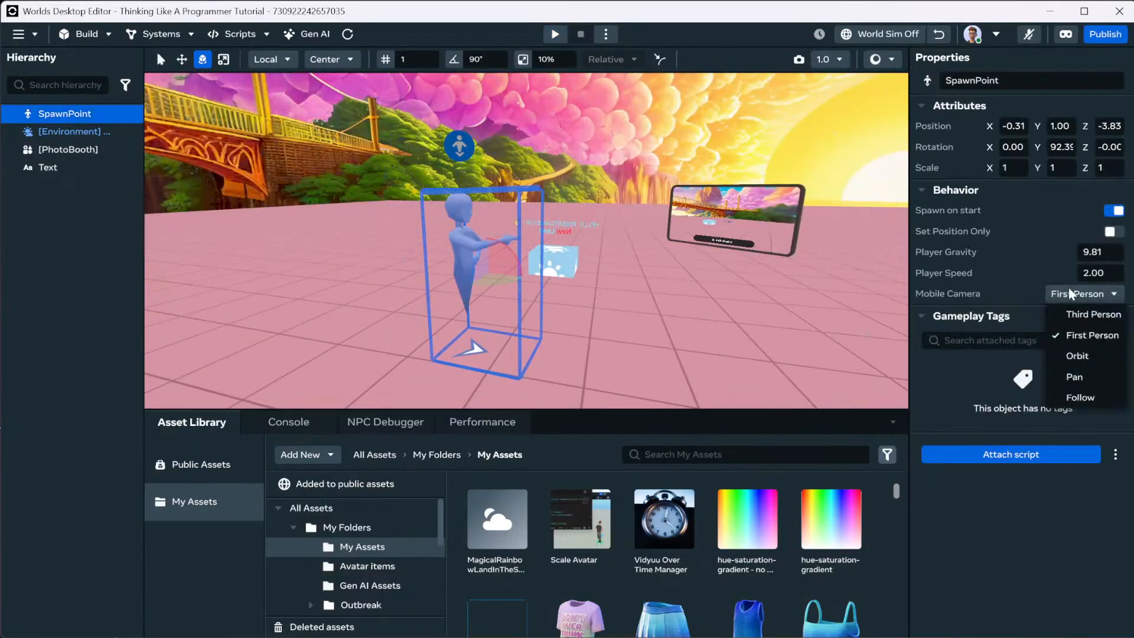
{"action": "left_click", "coordinate": [1094, 316]}
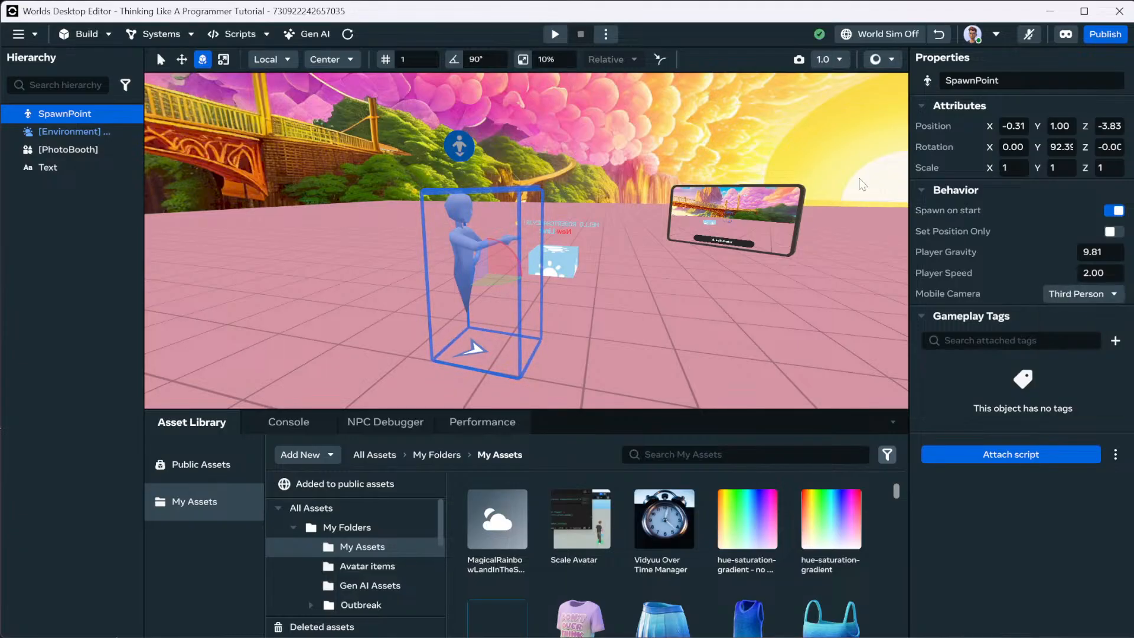
{"action": "left_click", "coordinate": [555, 35]}
{"action": "key", "text": "Escape"}
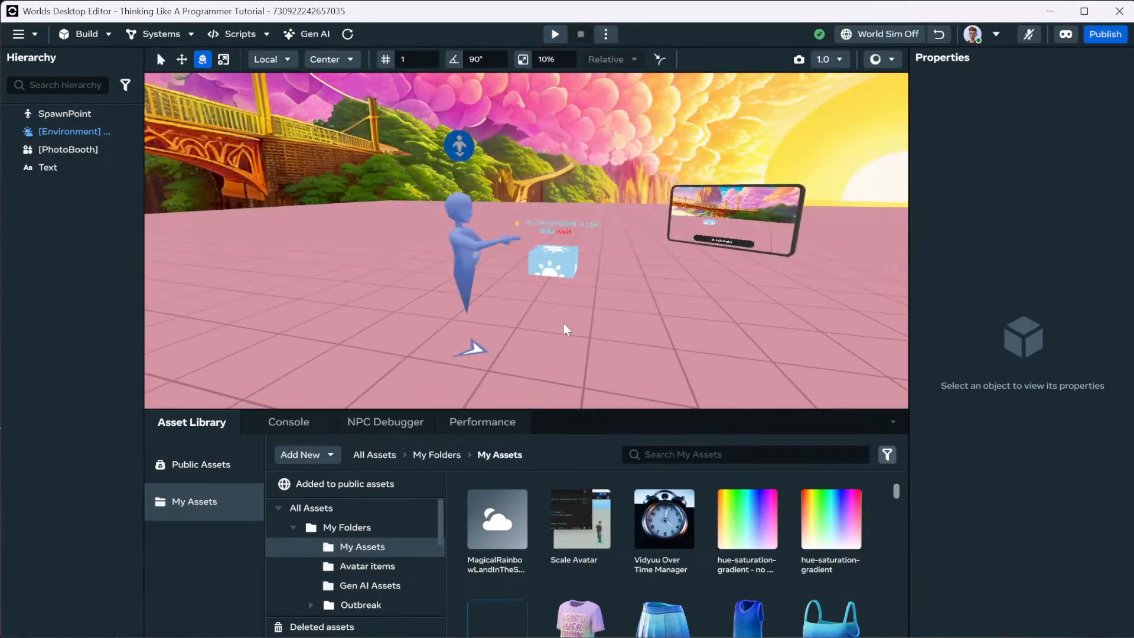
{"action": "left_click", "coordinate": [455, 303]}
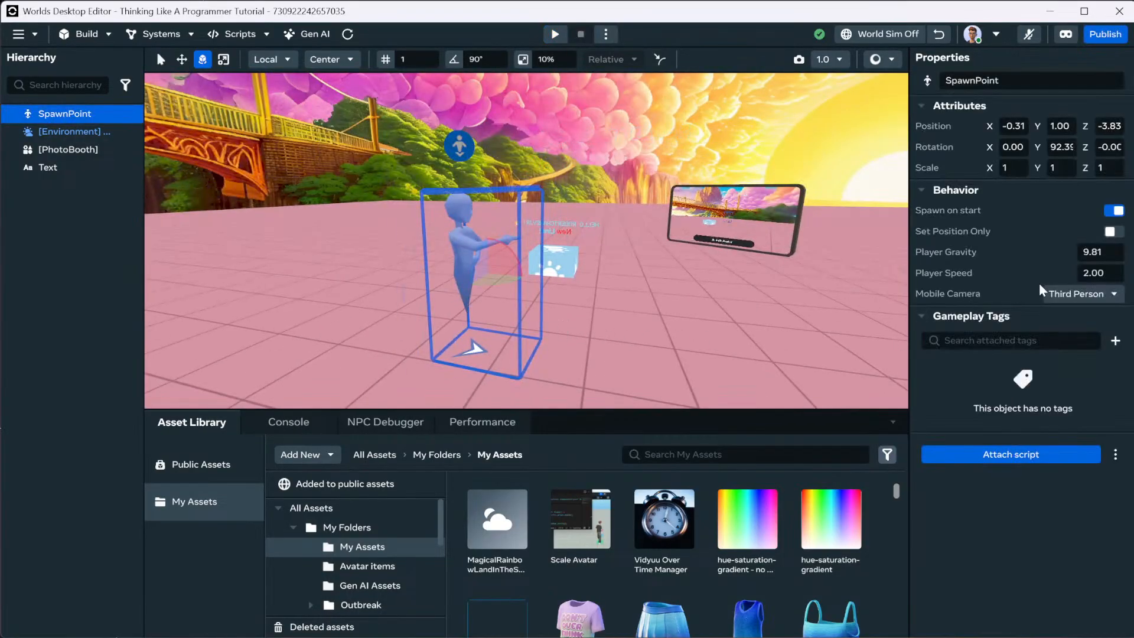
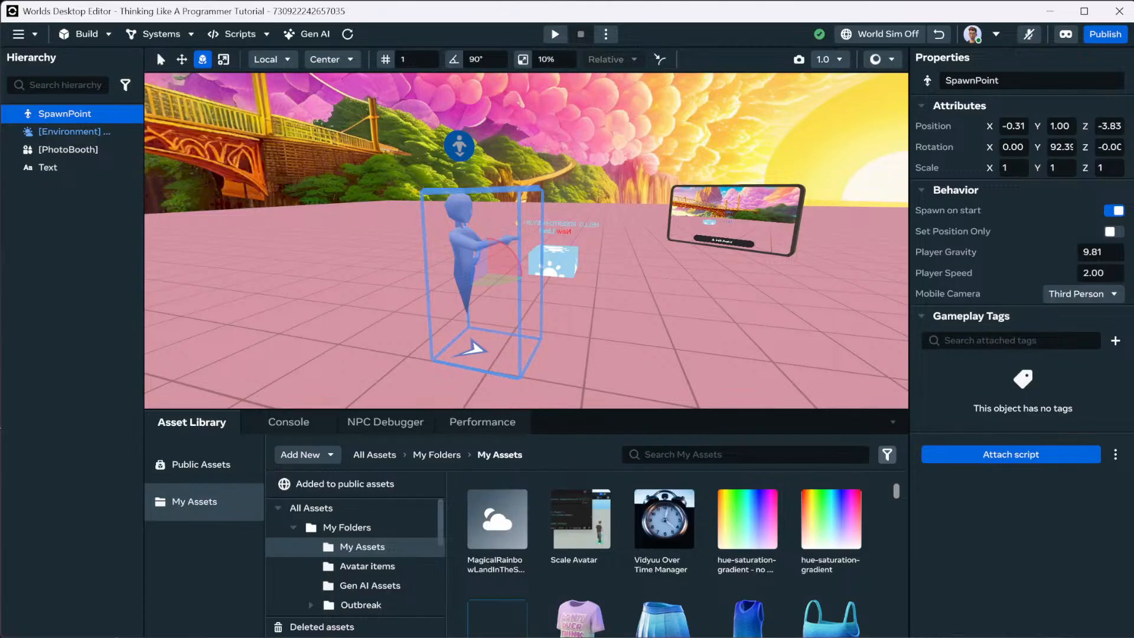
Switch from the editor to the browser showing the 'Edit Text Using the Desktop Editor' tutorial.
{"action": "key", "text": "alt+Tab"}
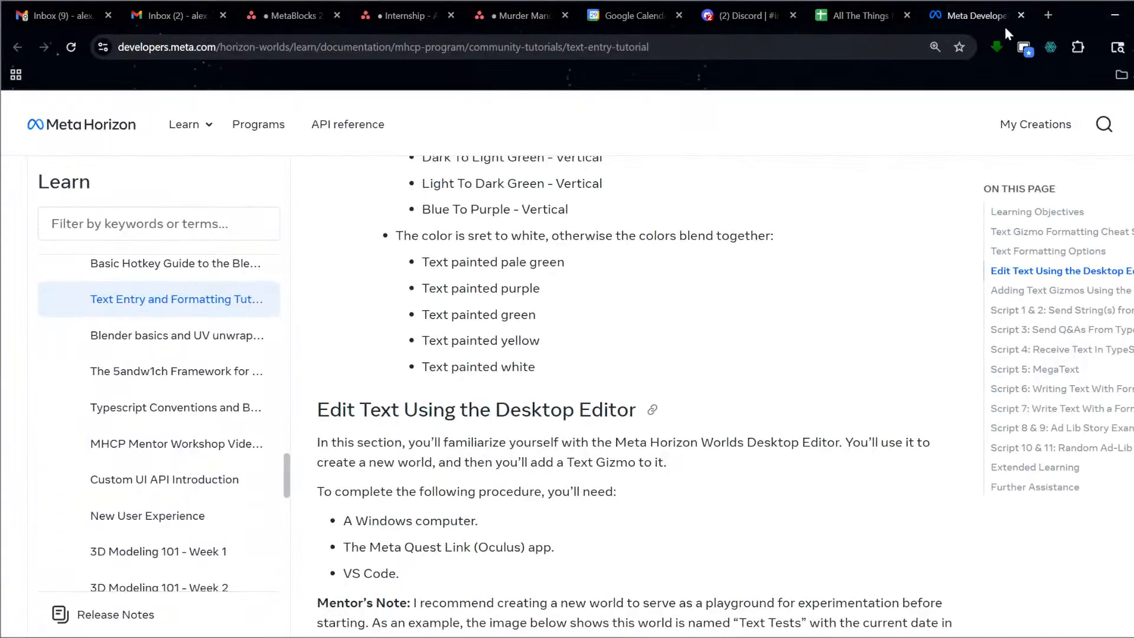
Close the tutorial tab and show the Desktop Editor sheet of the All The Things spreadsheet.
{"action": "left_click", "coordinate": [1020, 14]}
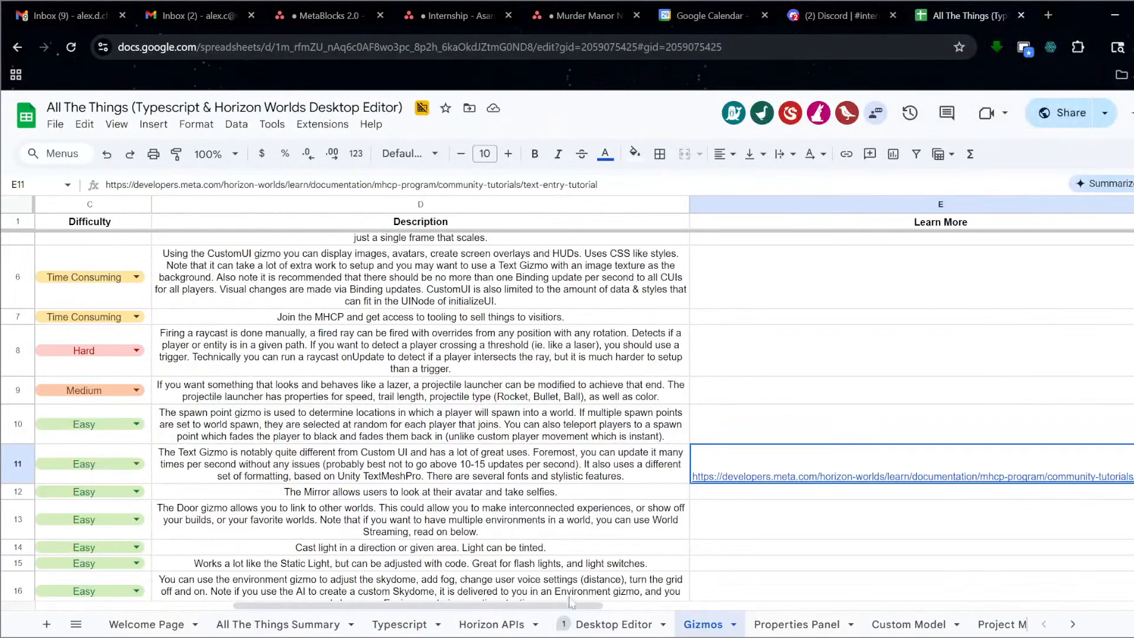
{"action": "left_click", "coordinate": [1072, 624]}
{"action": "left_click", "coordinate": [975, 631]}
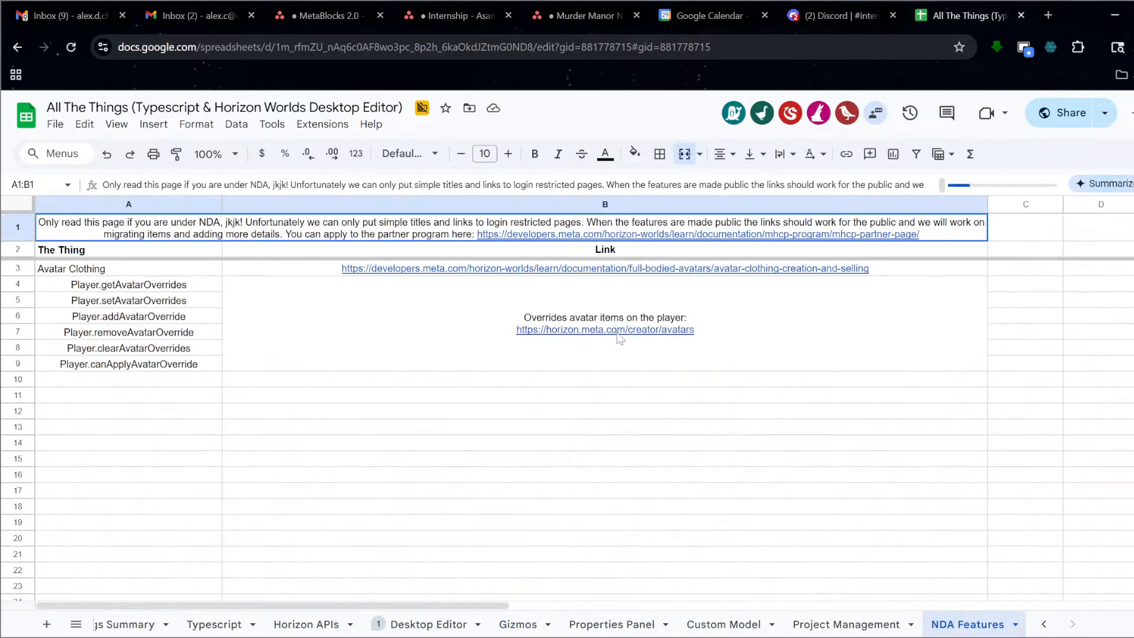
{"action": "mouse_move", "coordinate": [619, 338]}
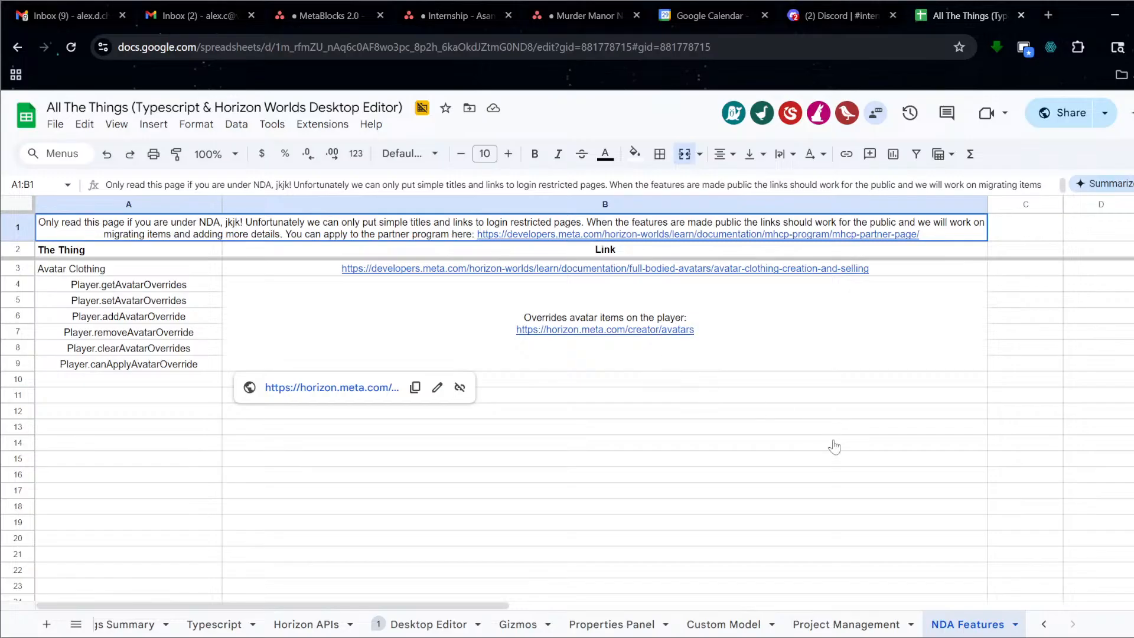
{"action": "left_click", "coordinate": [429, 625]}
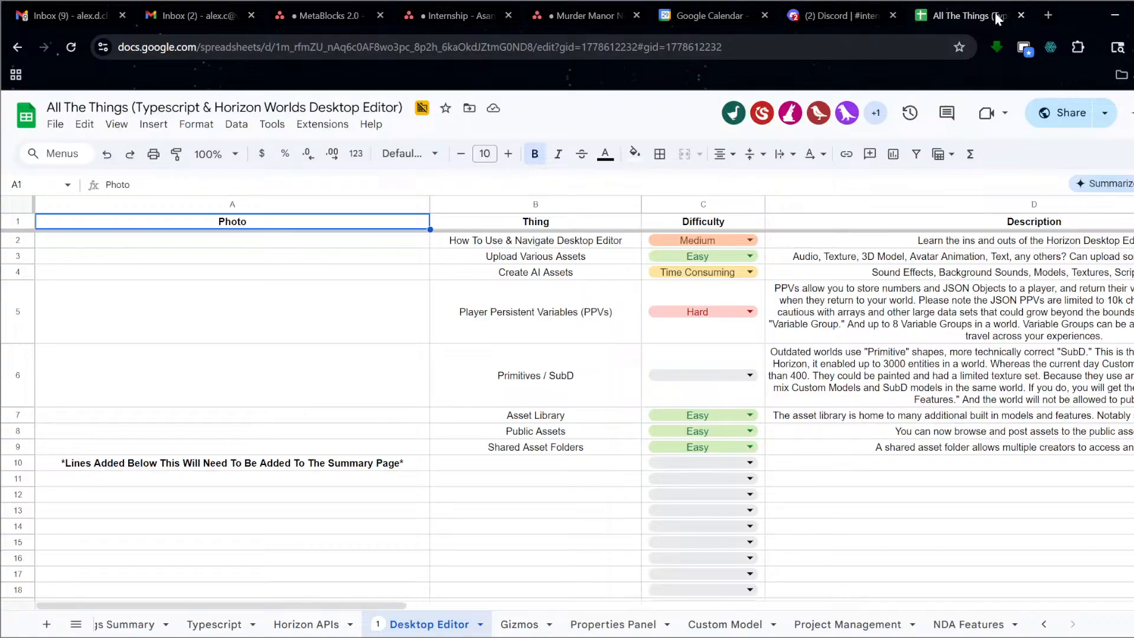
{"action": "left_click", "coordinate": [1046, 14]}
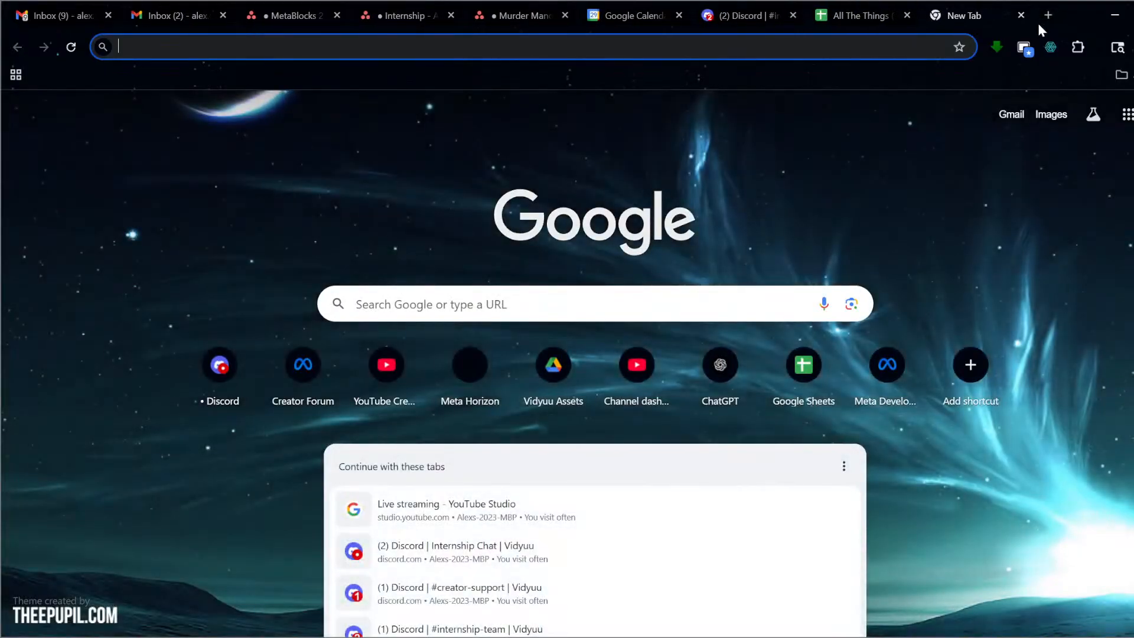
{"action": "type", "text": "lear"}
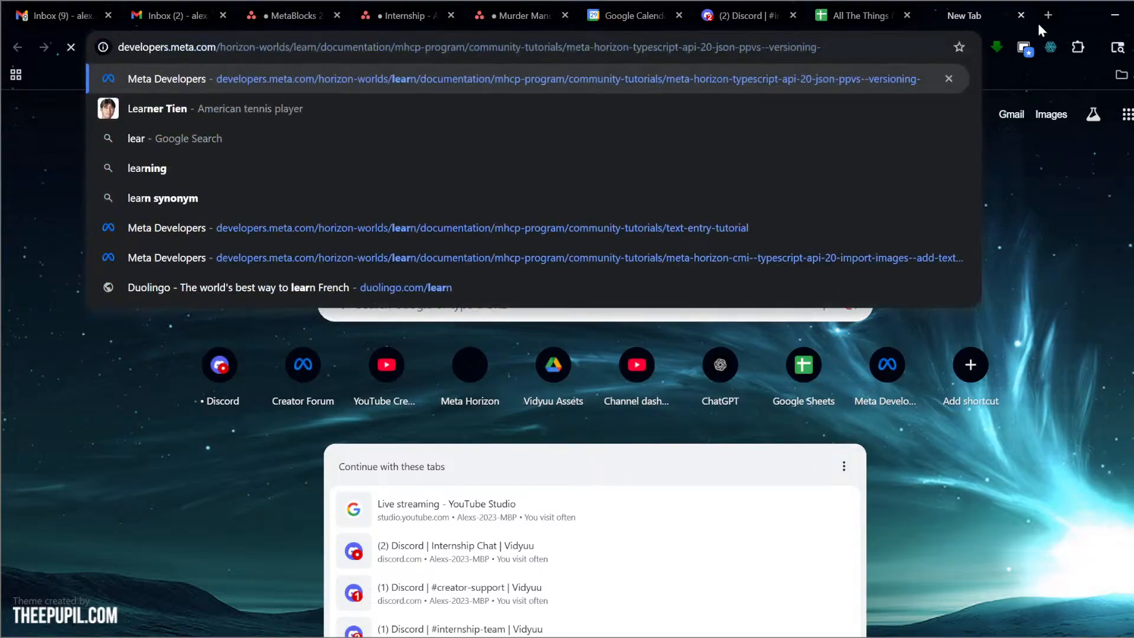
{"action": "key", "text": "Return"}
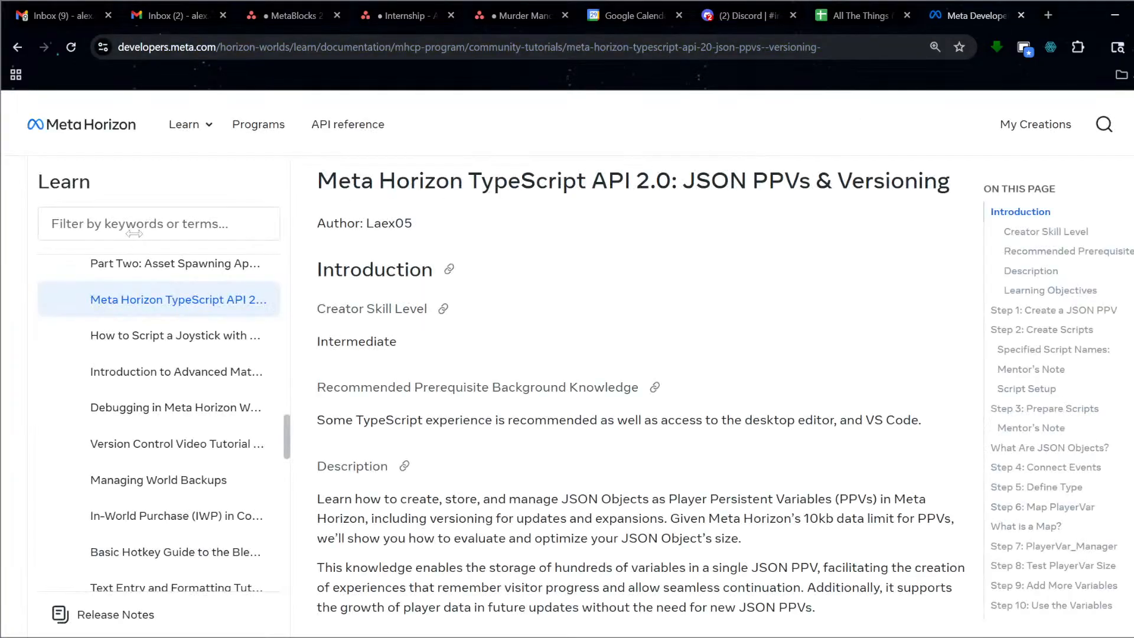
{"action": "type", "text": "miximi"}
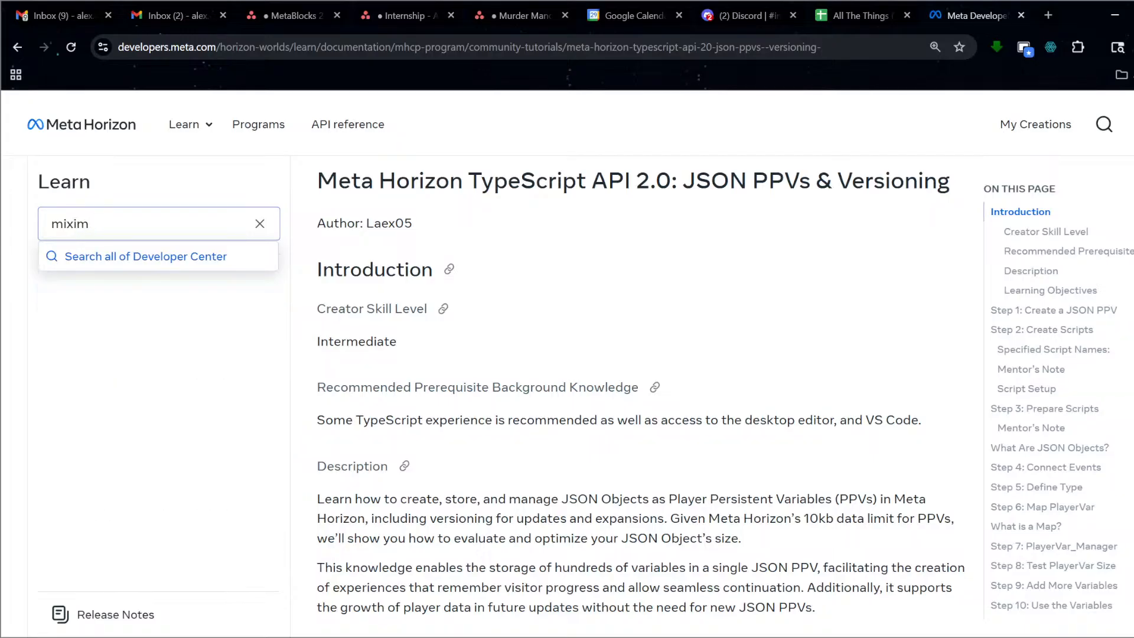
{"action": "left_click", "coordinate": [195, 261]}
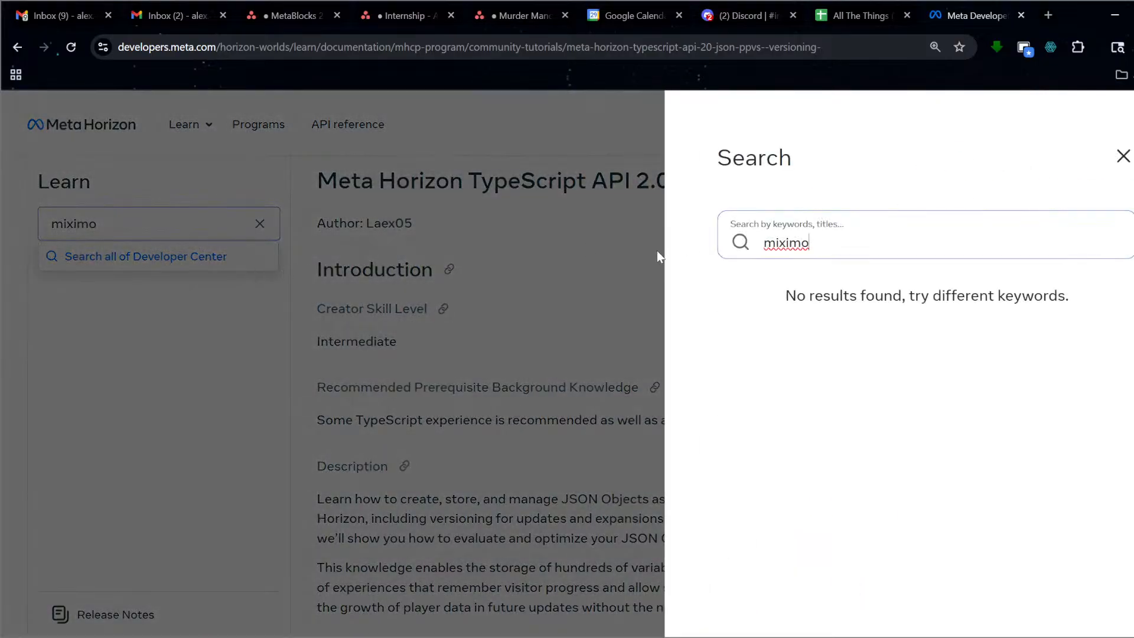
{"action": "left_click", "coordinate": [657, 254]}
{"action": "left_click", "coordinate": [141, 224]}
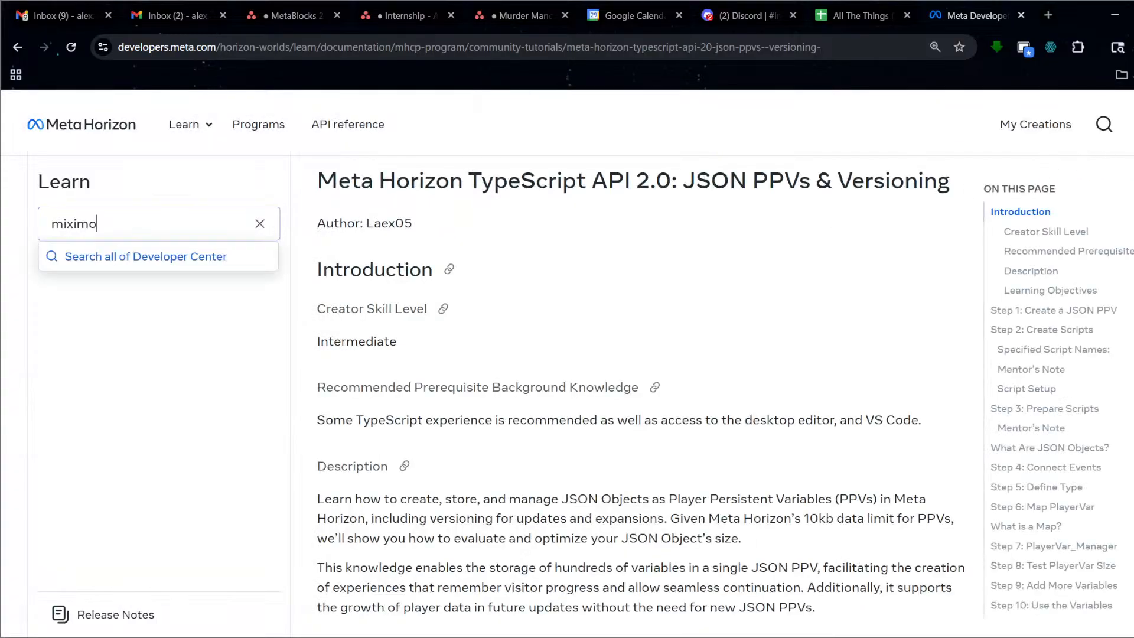
{"action": "key", "text": "ctrl+a"}
{"action": "type", "text": "an"}
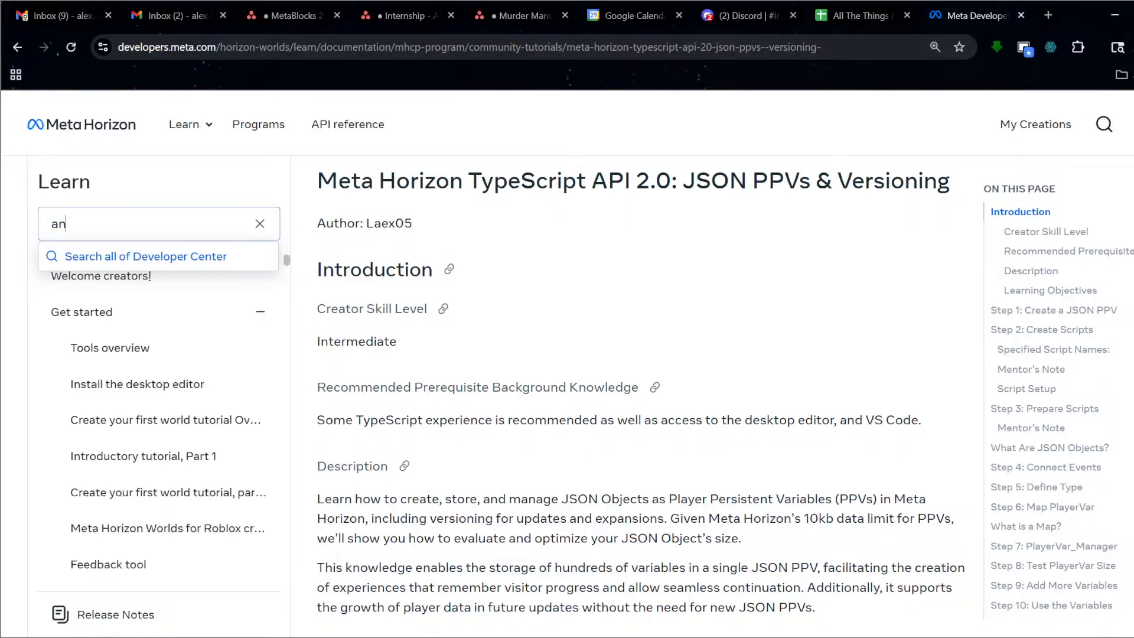
{"action": "type", "text": "imation"}
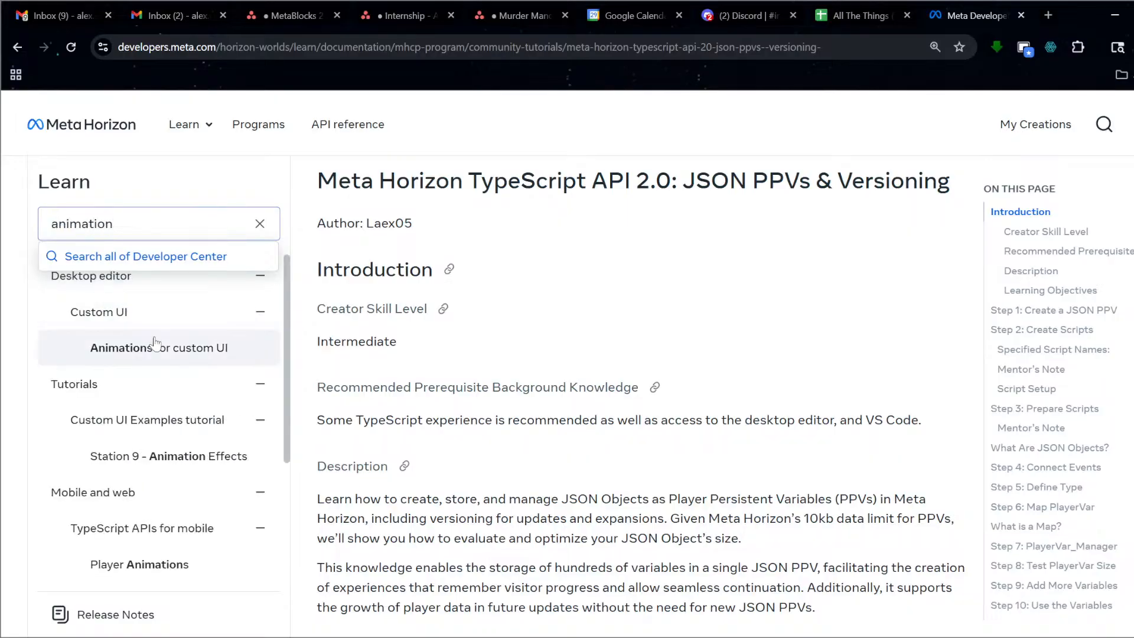
{"action": "scroll", "coordinate": [187, 458], "scroll_direction": "down", "scroll_amount": 1}
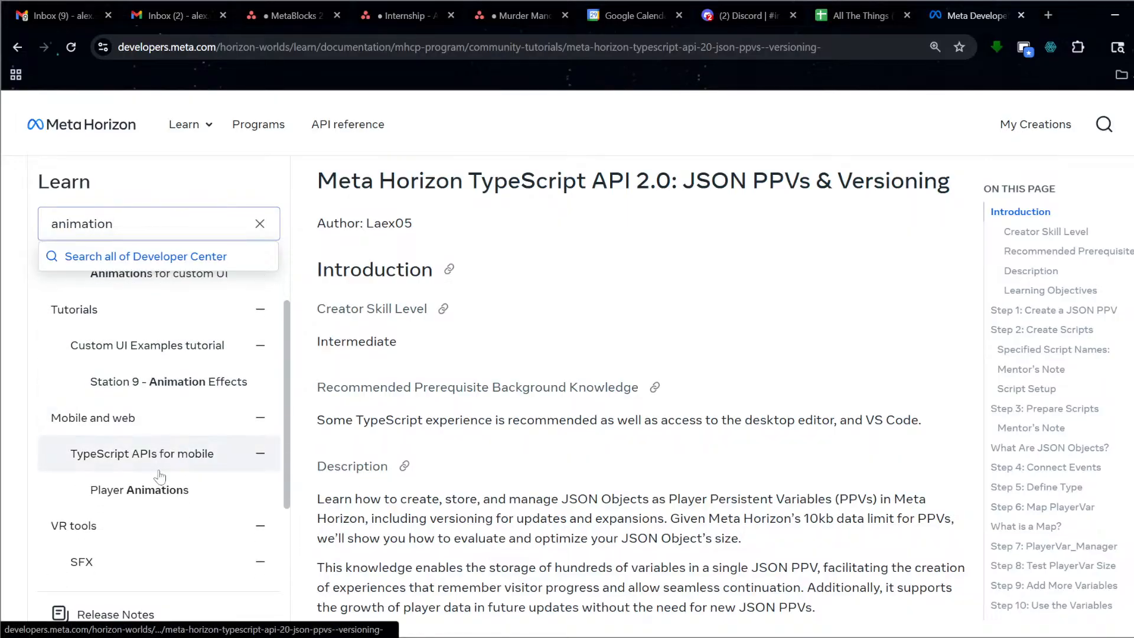
{"action": "scroll", "coordinate": [162, 496], "scroll_direction": "down", "scroll_amount": 2}
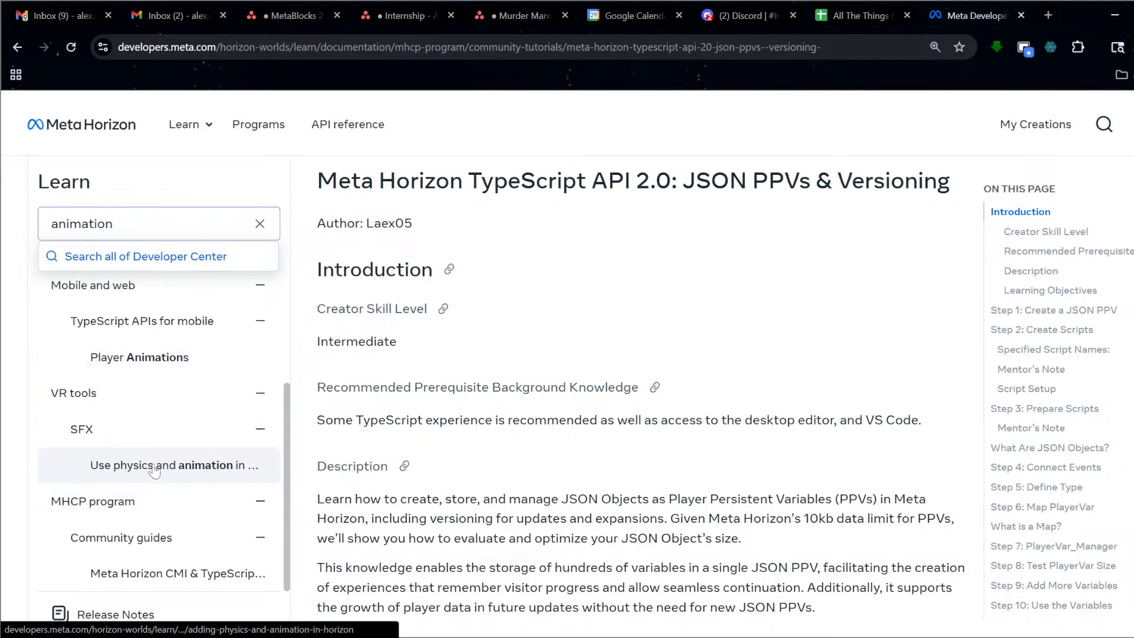
{"action": "left_click", "coordinate": [158, 354]}
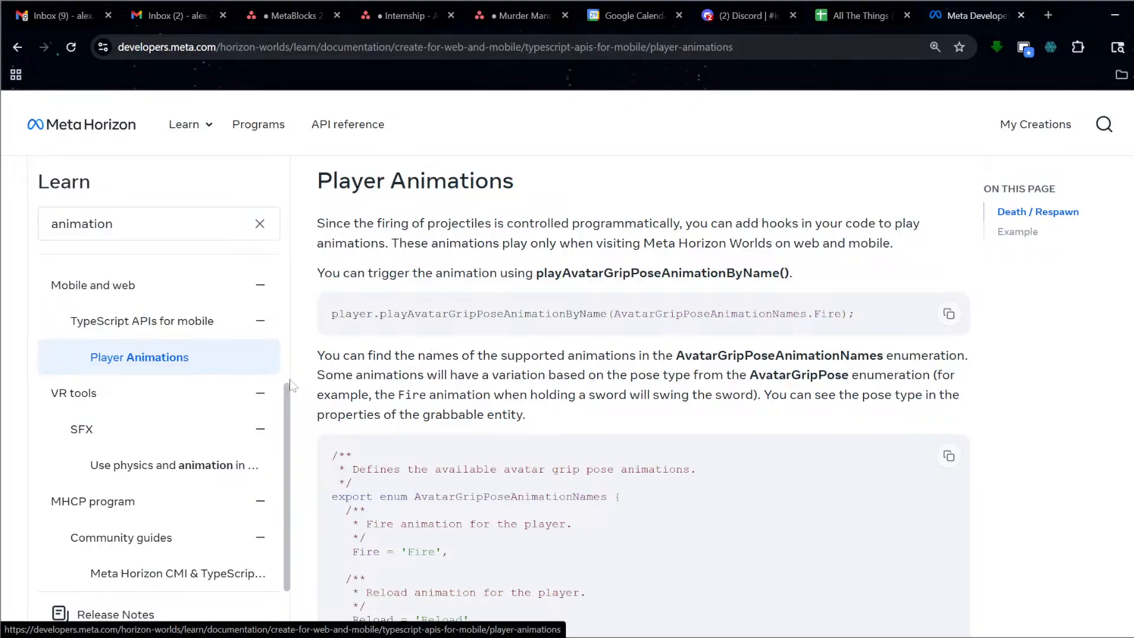
{"action": "scroll", "coordinate": [294, 385], "scroll_direction": "down", "scroll_amount": 10}
{"action": "scroll", "coordinate": [410, 379], "scroll_direction": "down", "scroll_amount": 5}
{"action": "scroll", "coordinate": [411, 379], "scroll_direction": "up", "scroll_amount": 15}
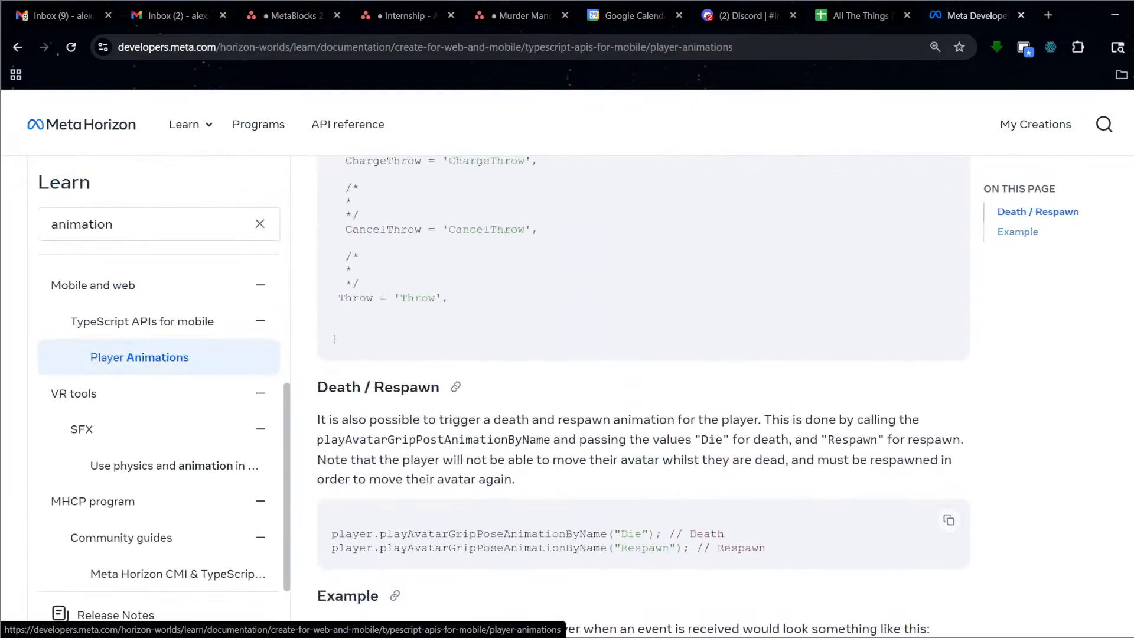
{"action": "scroll", "coordinate": [214, 383], "scroll_direction": "up", "scroll_amount": 3}
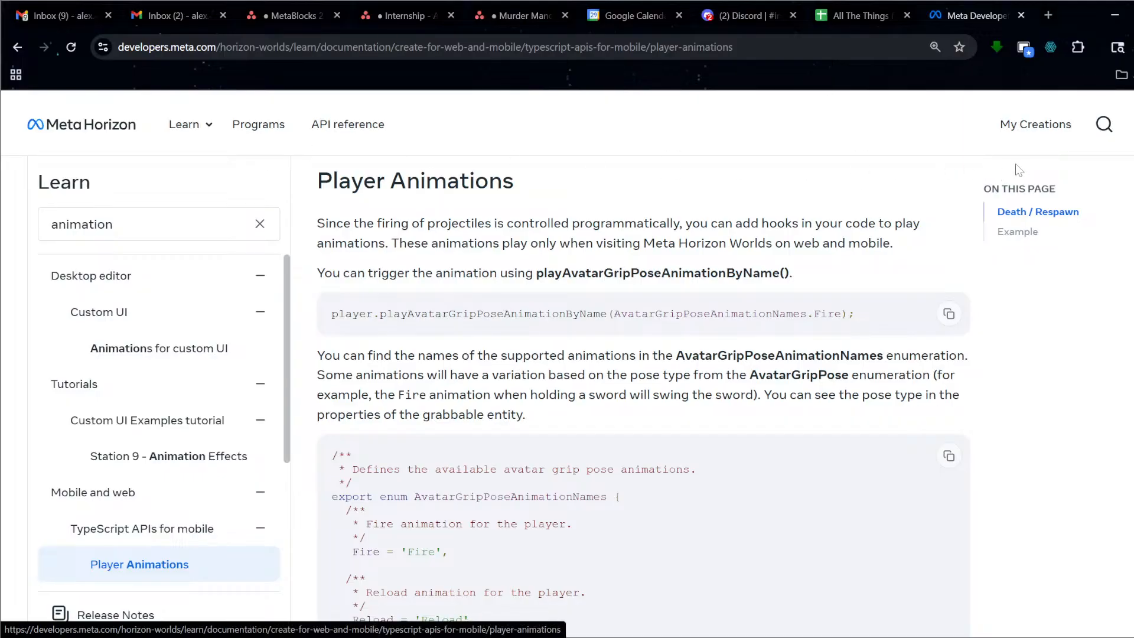
{"action": "left_click", "coordinate": [1021, 16]}
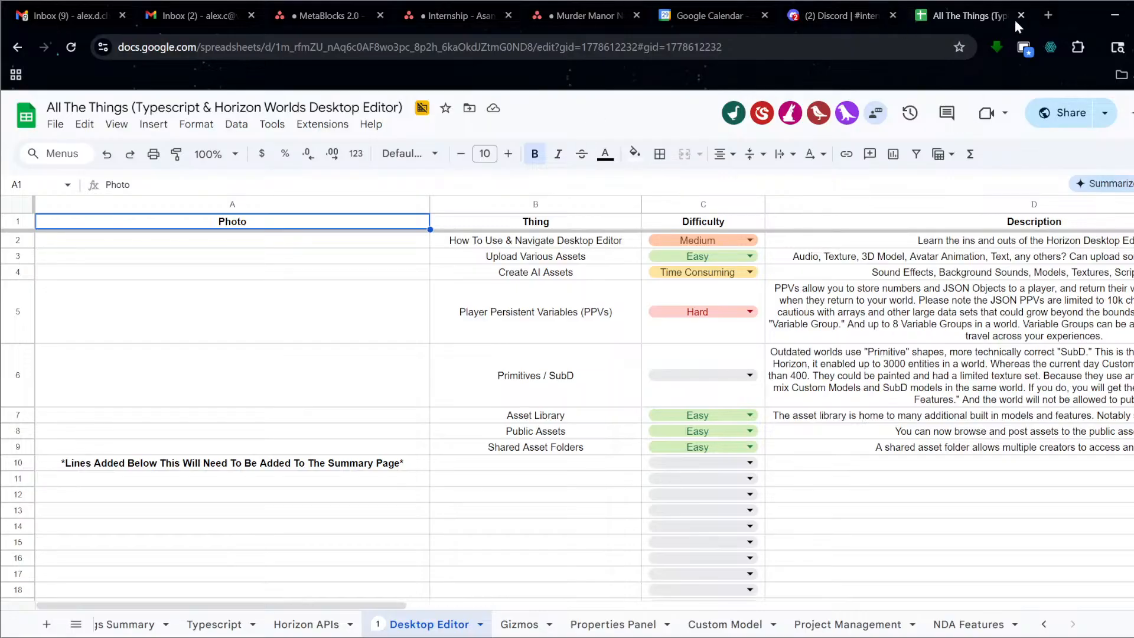
Load the Meta Horizon docs in a new tab and search all of Developer Center for 'mixamo'.
{"action": "left_click", "coordinate": [1048, 15]}
{"action": "type", "text": "lae"}
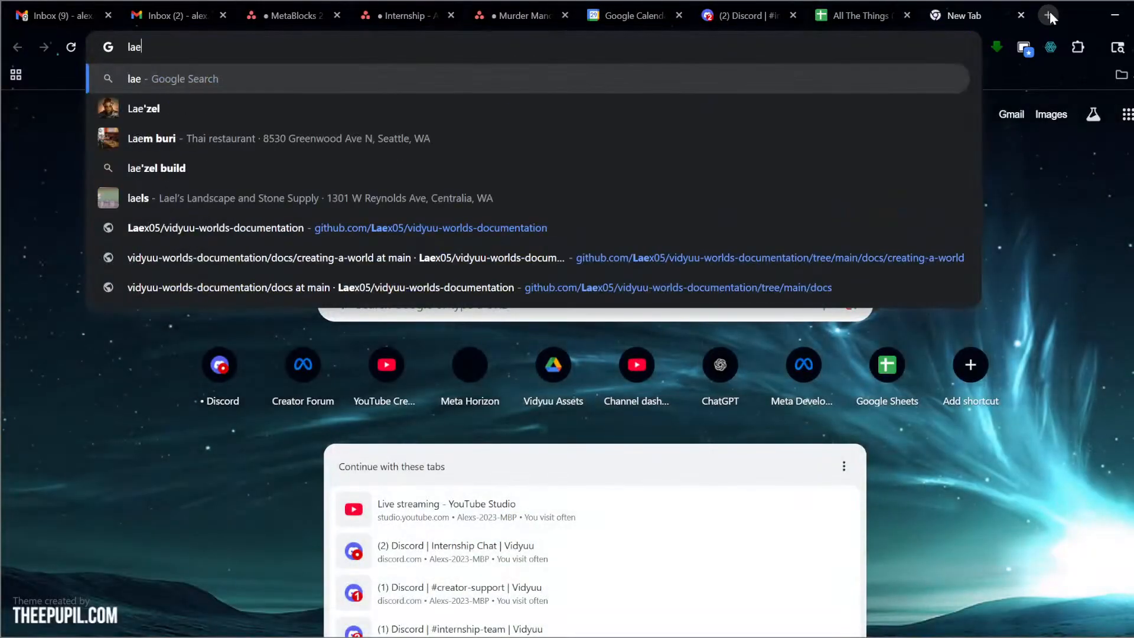
{"action": "key", "text": "BackSpace"}
{"action": "key", "text": "BackSpace"}
{"action": "type", "text": "ear"}
{"action": "key", "text": "Return"}
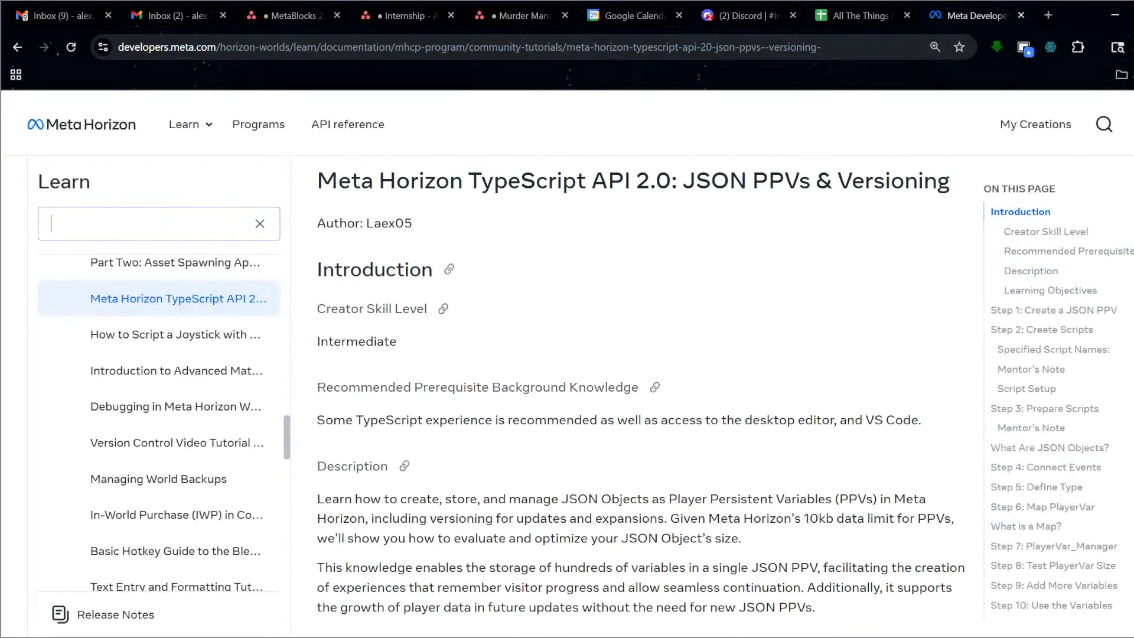
{"action": "type", "text": "mixamo"}
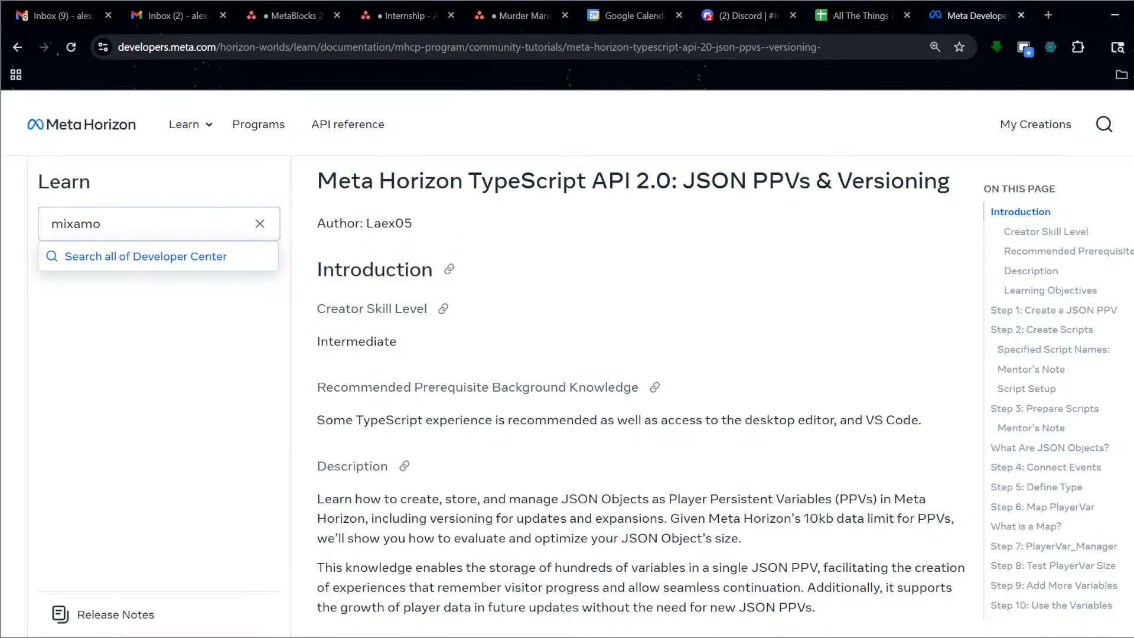
{"action": "left_click", "coordinate": [222, 256]}
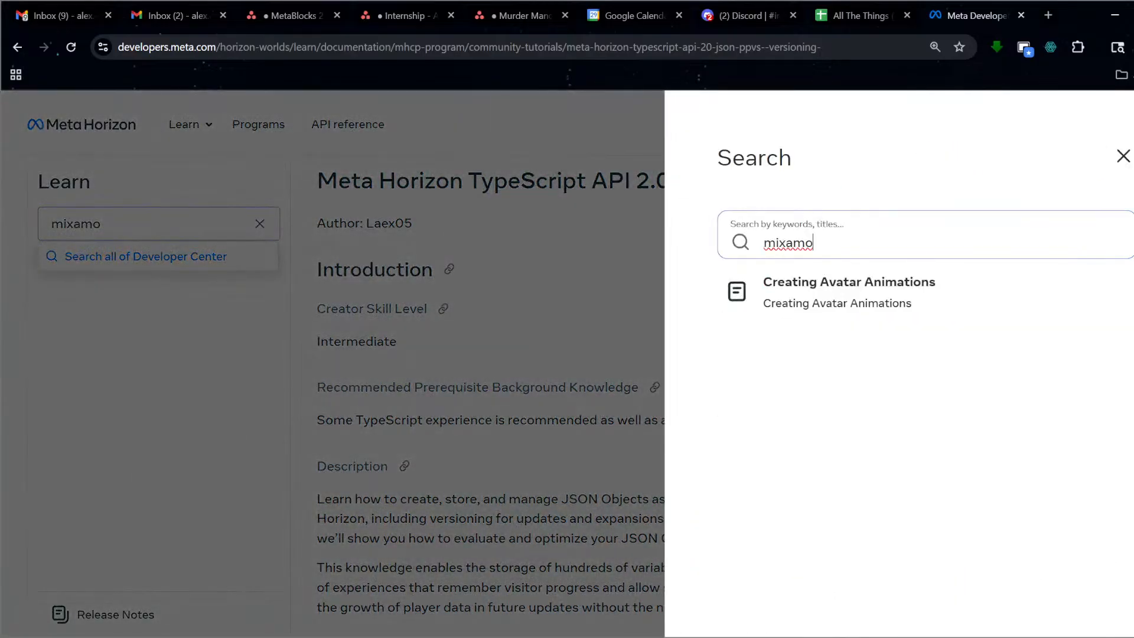
Open Creating Avatar Animations, copy its URL, and go back to the spreadsheet.
{"action": "left_click", "coordinate": [804, 300]}
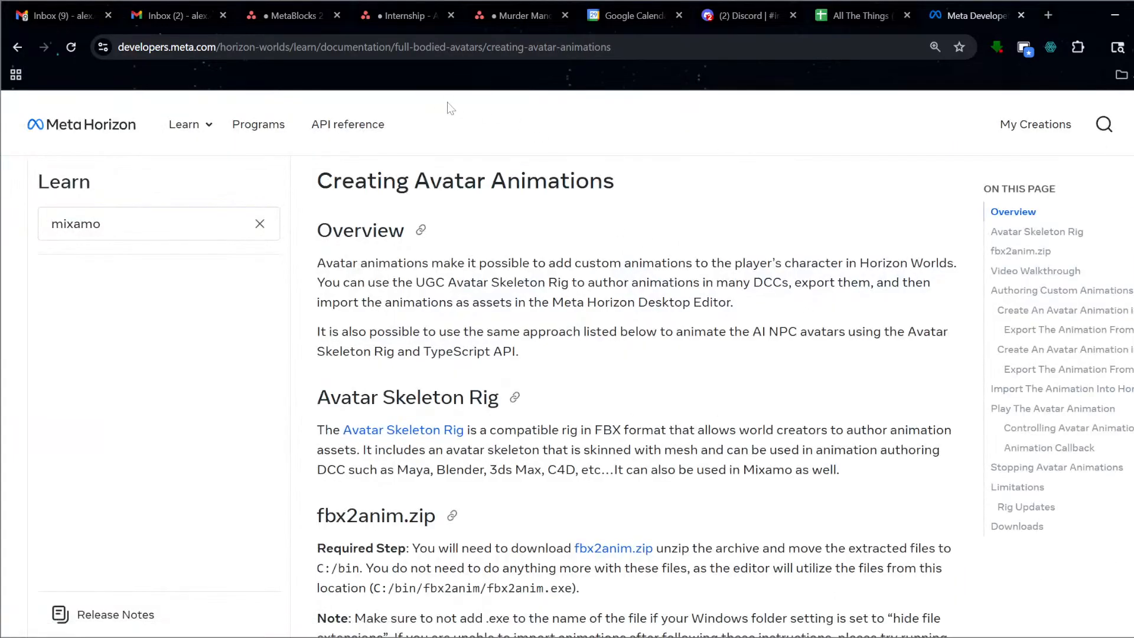
{"action": "left_click", "coordinate": [520, 49]}
{"action": "key", "text": "ctrl+c"}
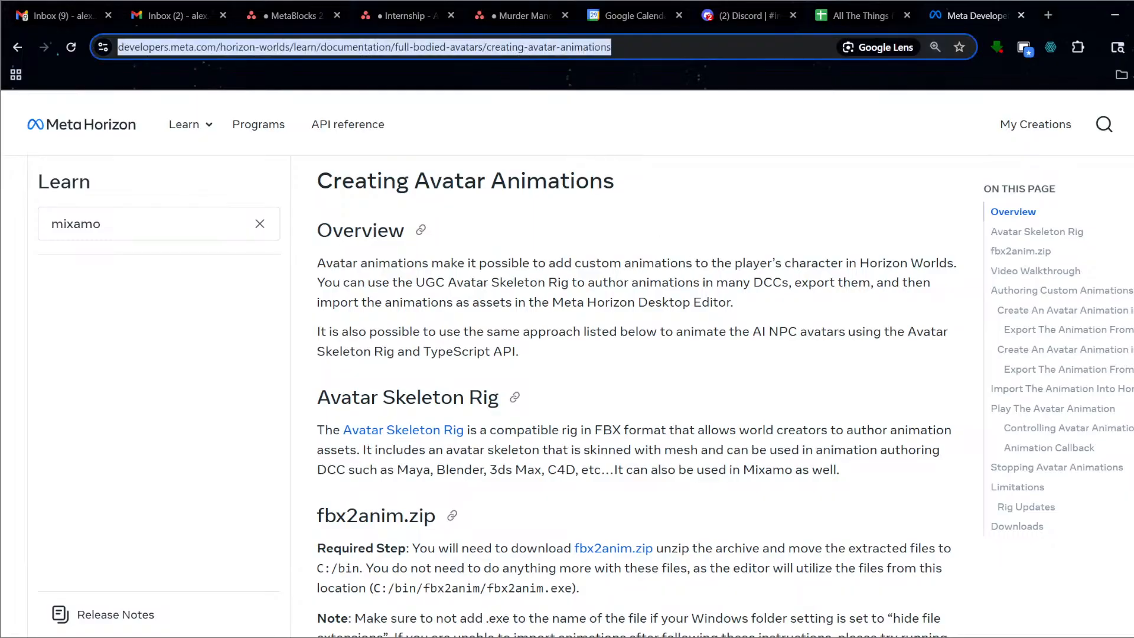
{"action": "left_click", "coordinate": [858, 16]}
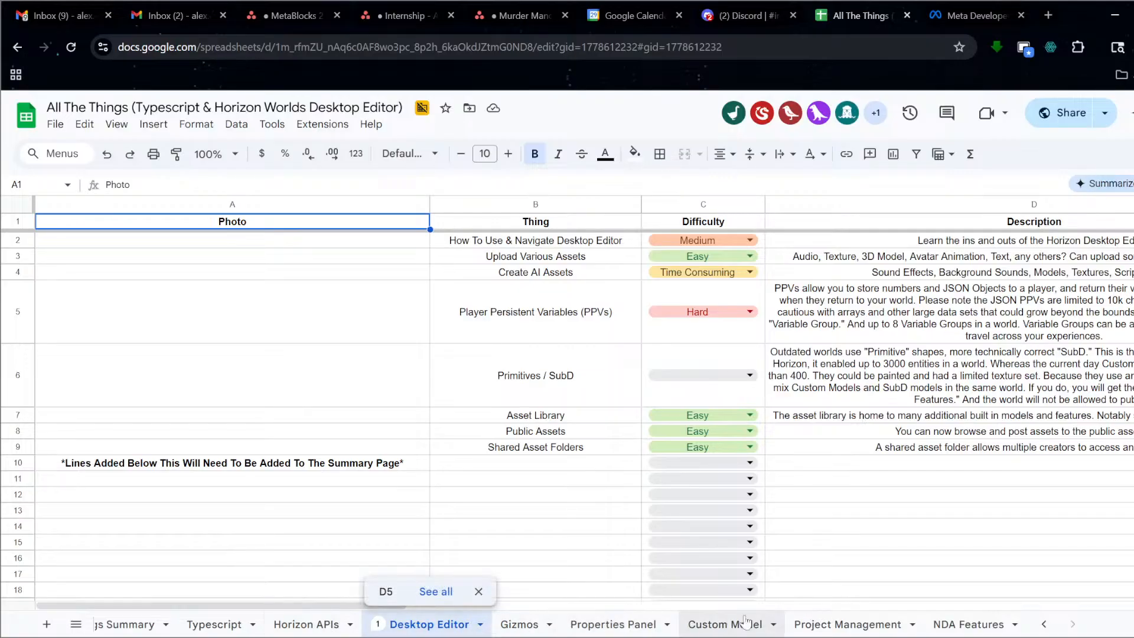
On the Horizon APIs sheet, enter 'Creating Avatar Animations' in B159 with its docs link in F159.
{"action": "left_click", "coordinate": [294, 627]}
{"action": "scroll", "coordinate": [532, 482], "scroll_direction": "down", "scroll_amount": 15}
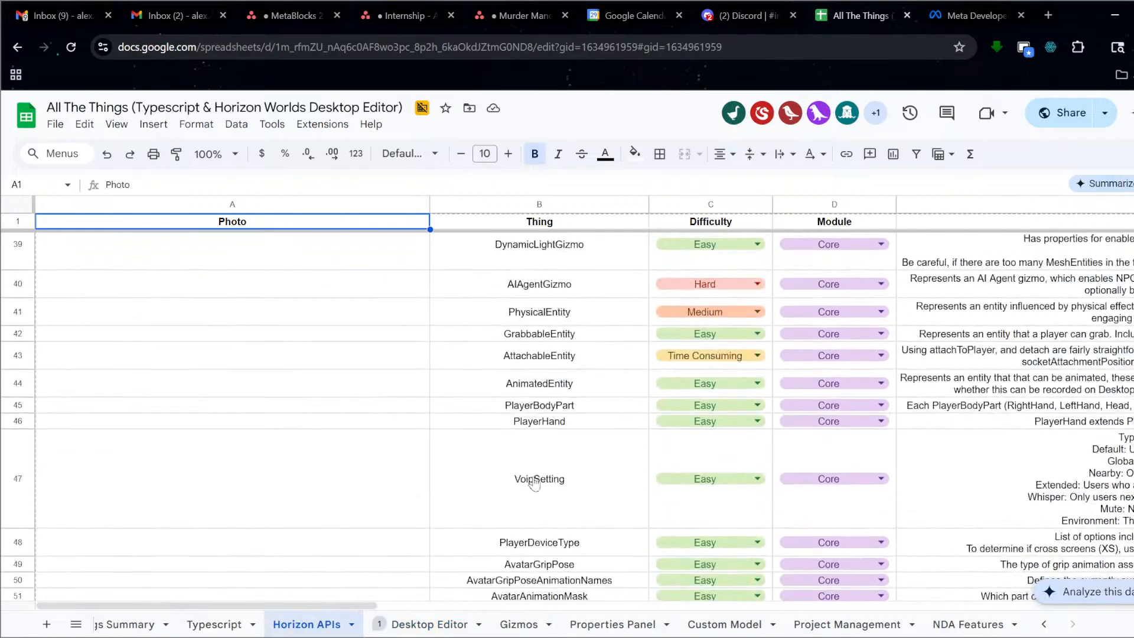
{"action": "scroll", "coordinate": [531, 481], "scroll_direction": "down", "scroll_amount": 20}
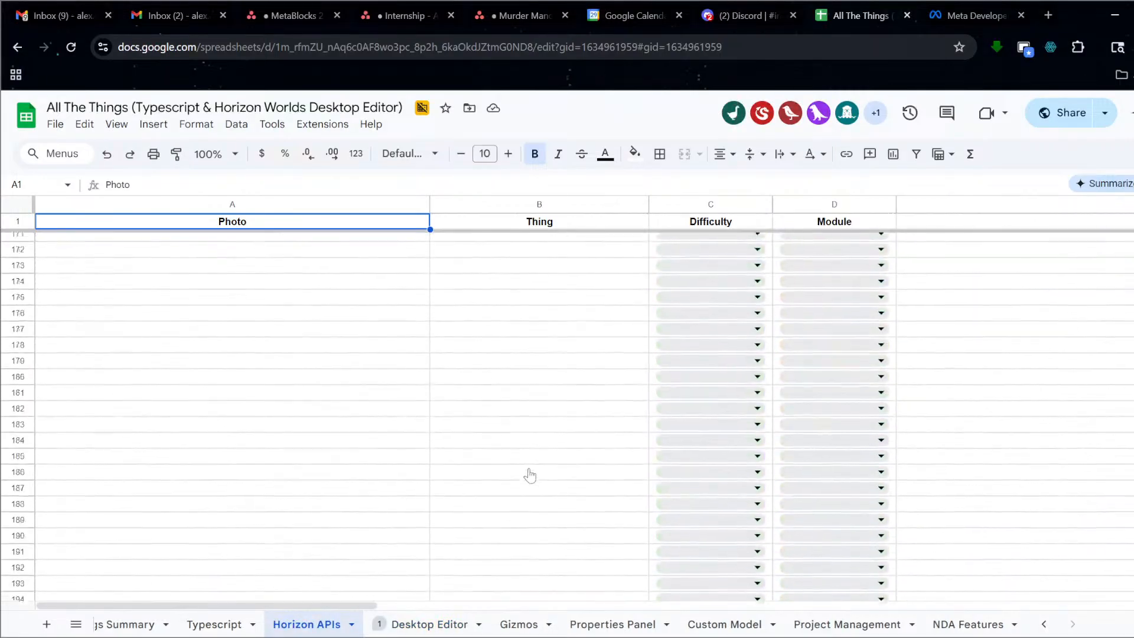
{"action": "scroll", "coordinate": [530, 480], "scroll_direction": "up", "scroll_amount": 5}
{"action": "left_click", "coordinate": [527, 419]}
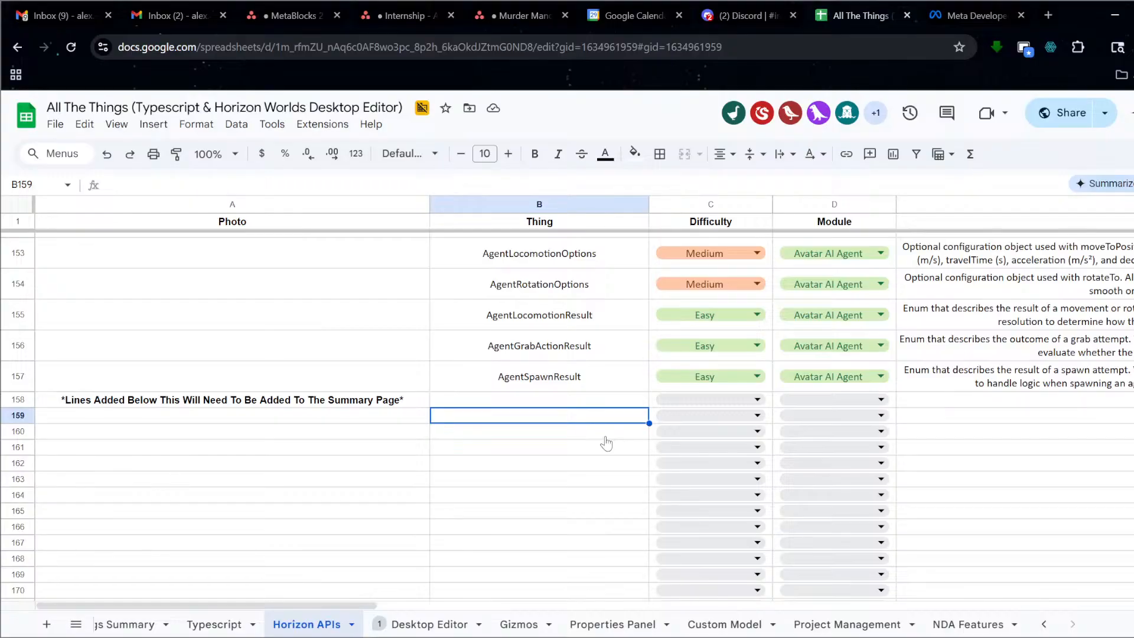
{"action": "key", "text": "Right"}
{"action": "key", "text": "Right"}
{"action": "key", "text": "Right"}
{"action": "key", "text": "Right"}
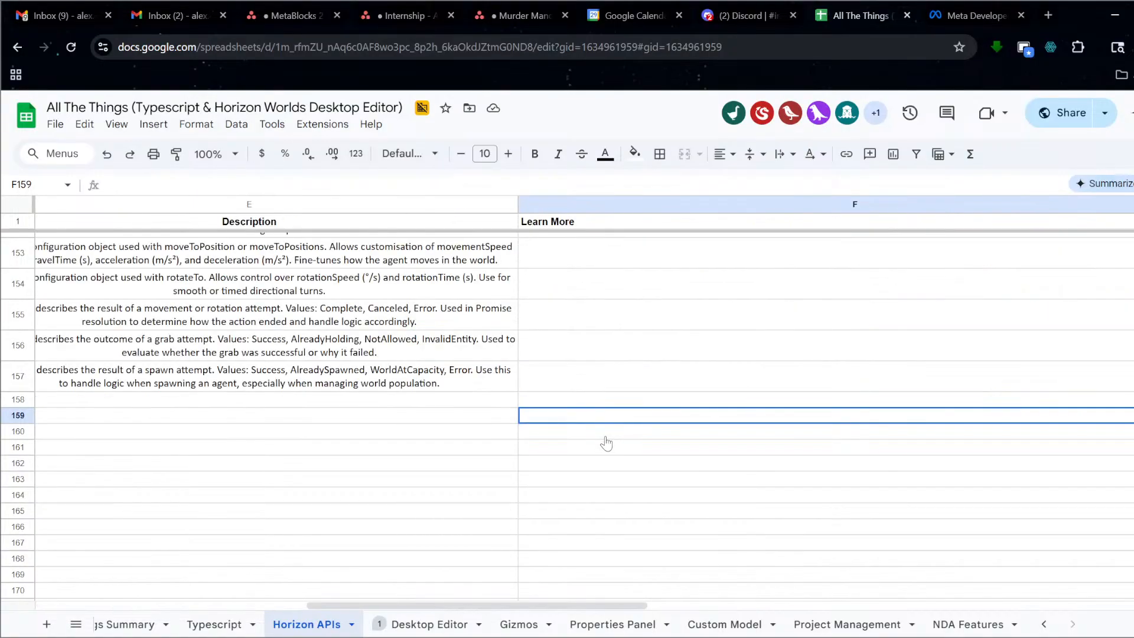
{"action": "key", "text": "ctrl+v"}
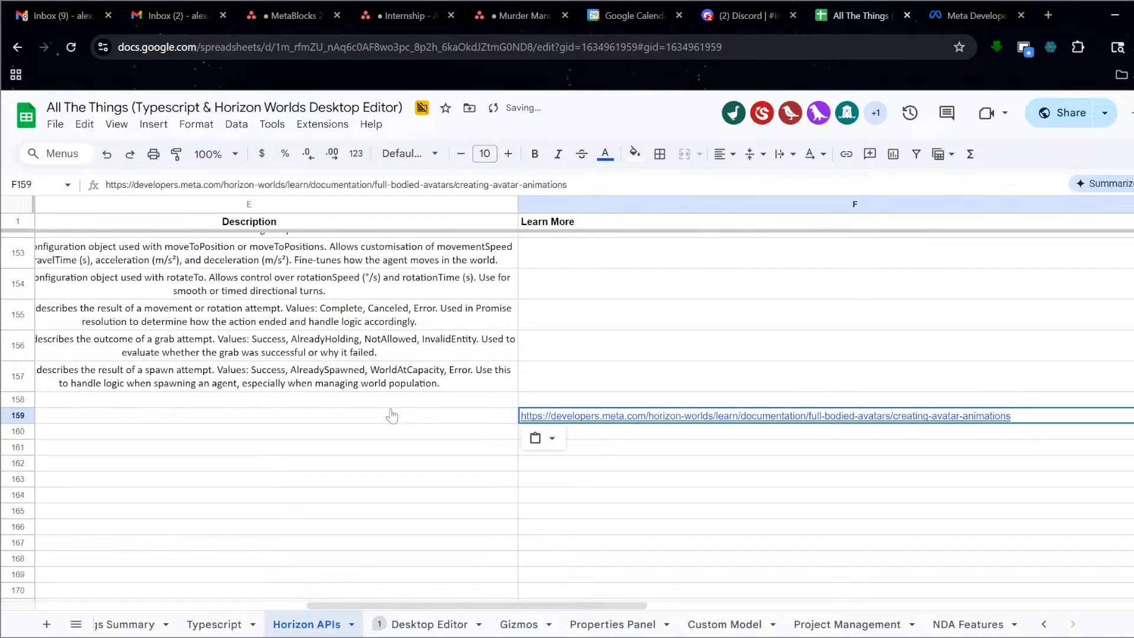
{"action": "key", "text": "Left"}
{"action": "key", "text": "Left"}
{"action": "key", "text": "Left"}
{"action": "key", "text": "Left"}
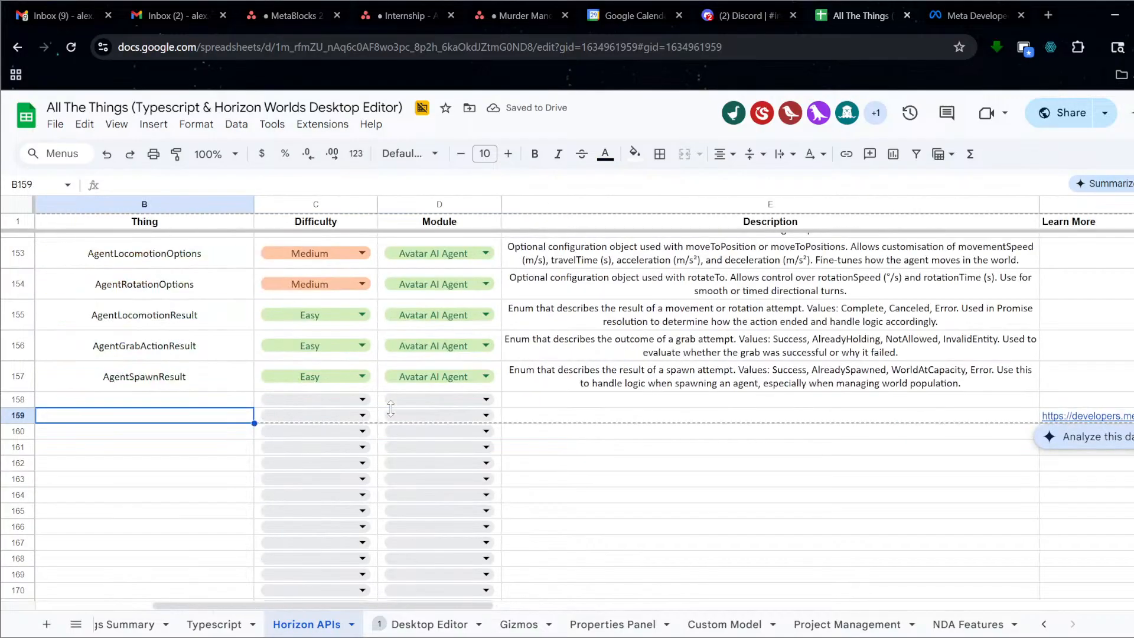
{"action": "type", "text": "Creating Avat"}
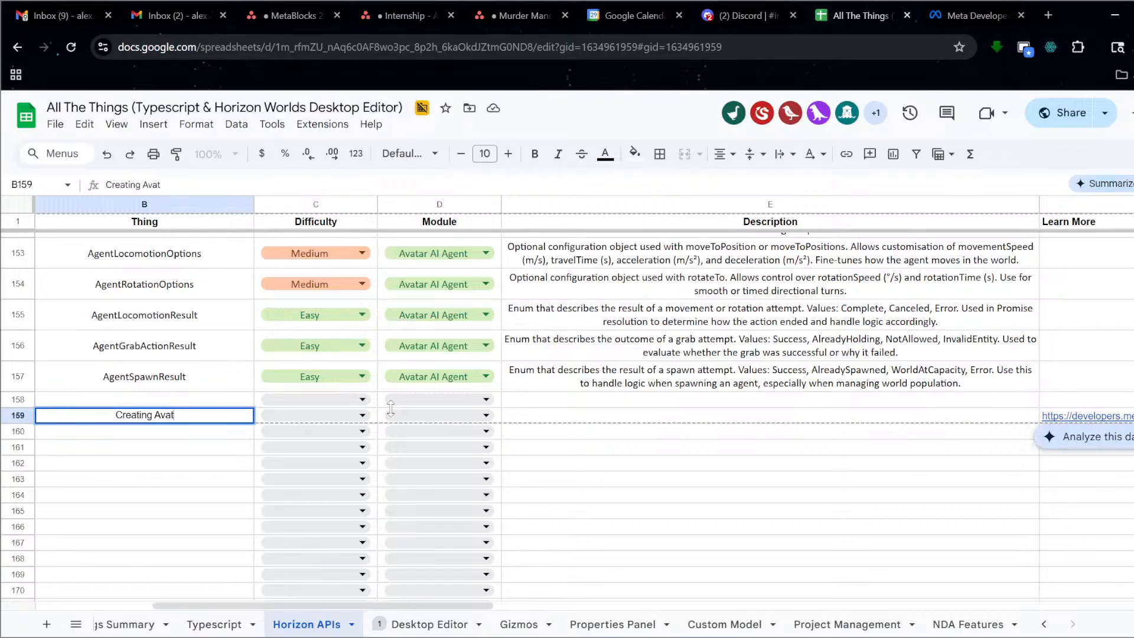
{"action": "type", "text": "ar Animations"}
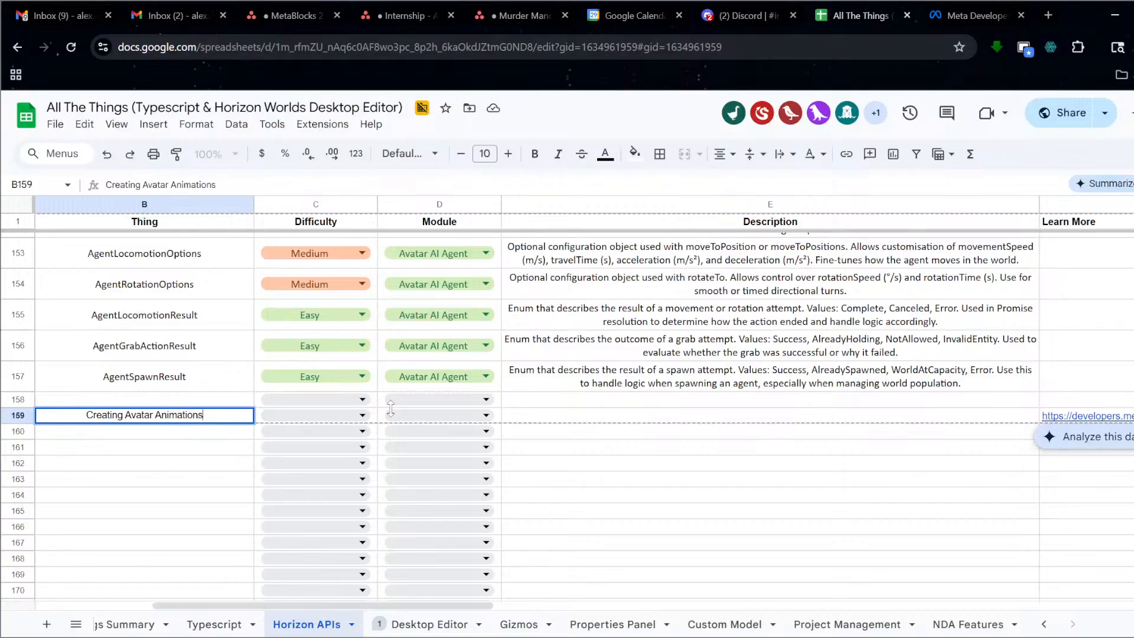
{"action": "key", "text": "Return"}
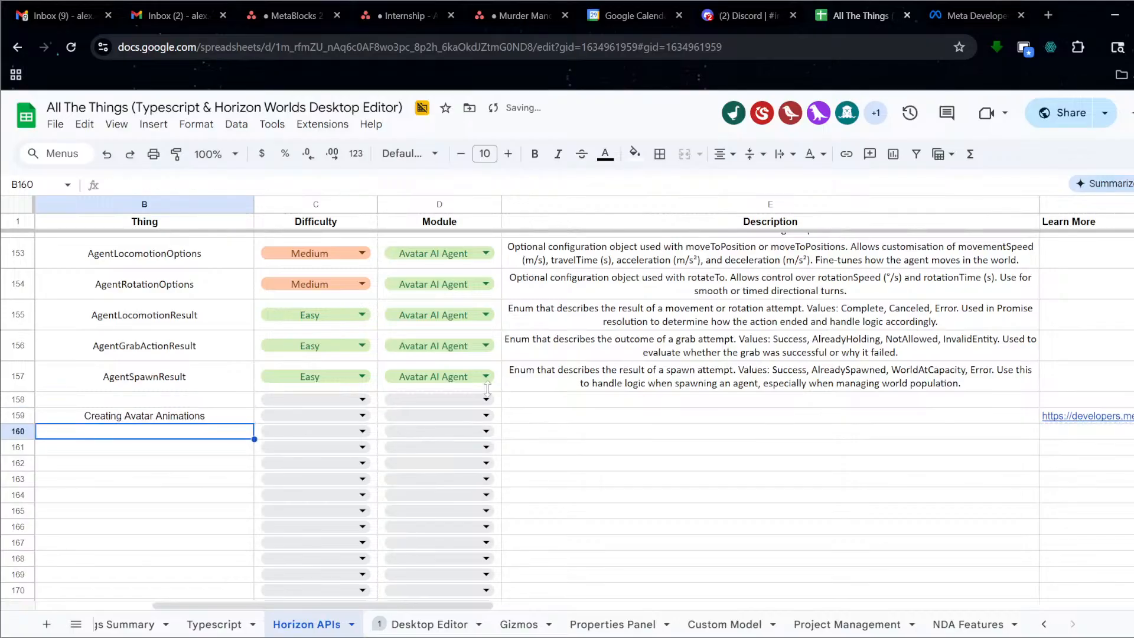
Set row 159's difficulty to Medium and leave its module blank.
{"action": "left_click", "coordinate": [364, 416]}
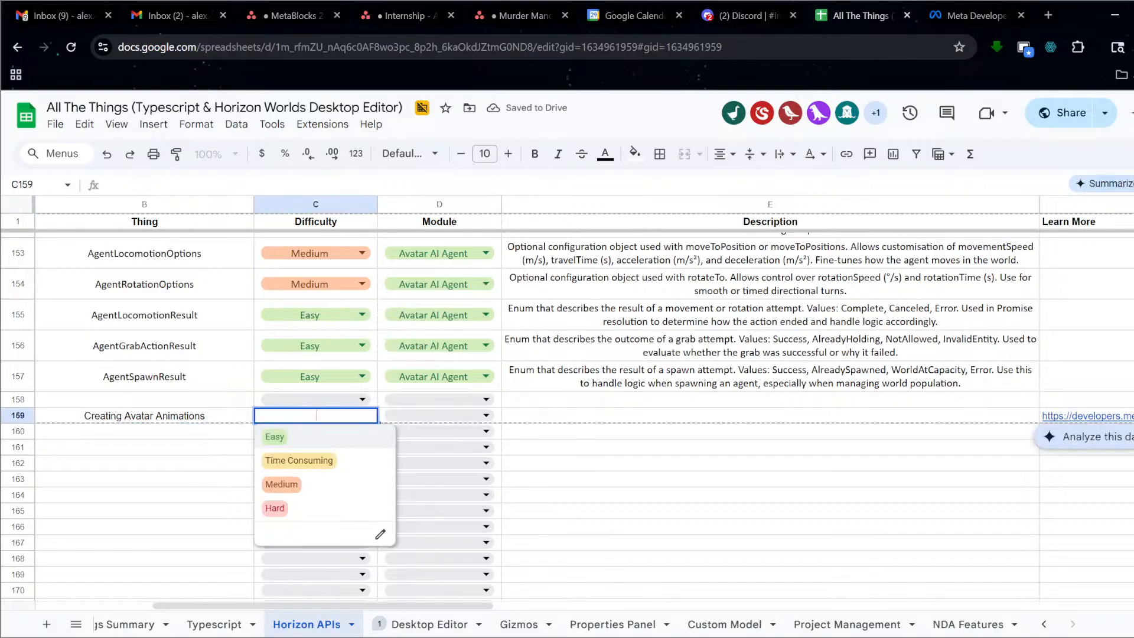
{"action": "left_click", "coordinate": [282, 484]}
{"action": "left_click", "coordinate": [448, 416]}
{"action": "left_click", "coordinate": [440, 416]}
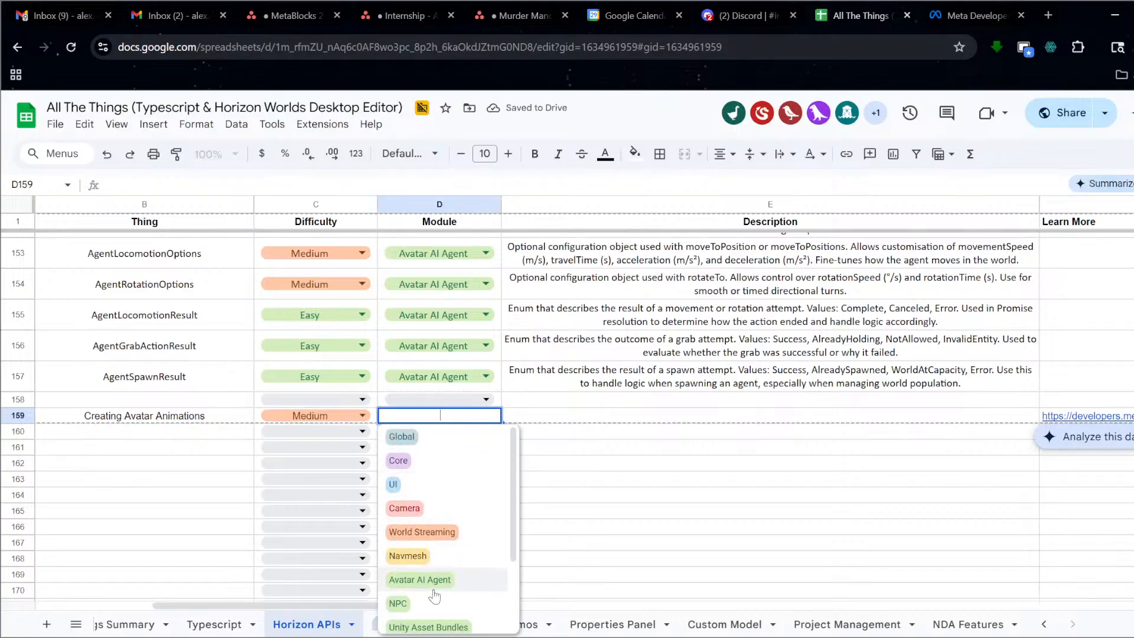
{"action": "left_click", "coordinate": [601, 415]}
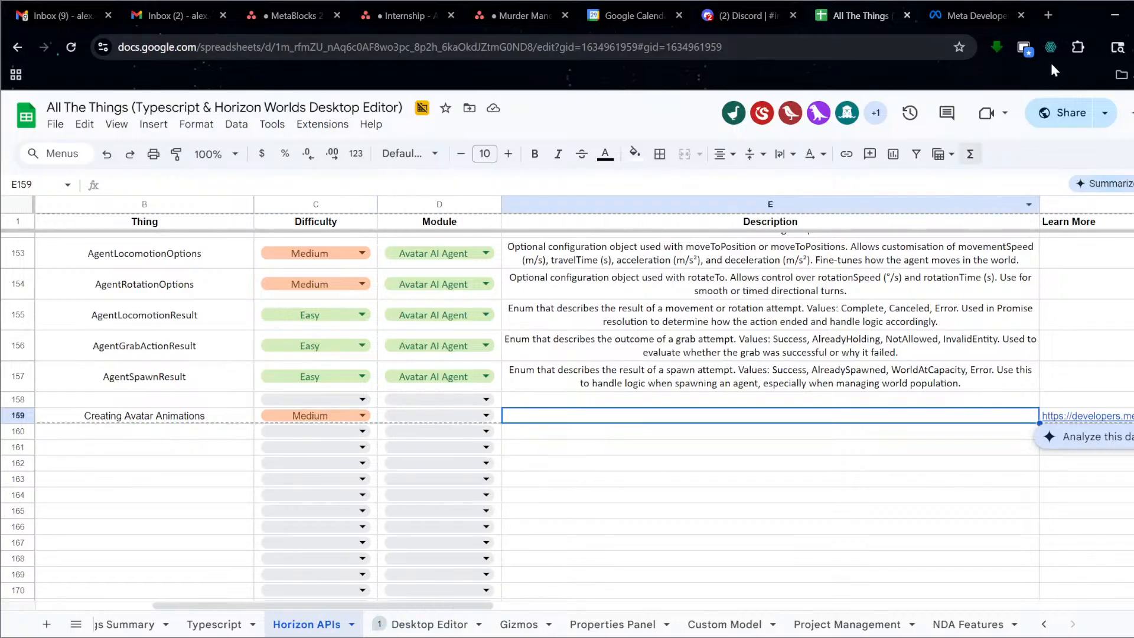
Copy the Creating Avatar Animations page URL and load it in an incognito window.
{"action": "left_click", "coordinate": [962, 9]}
{"action": "scroll", "coordinate": [693, 337], "scroll_direction": "down", "scroll_amount": 6}
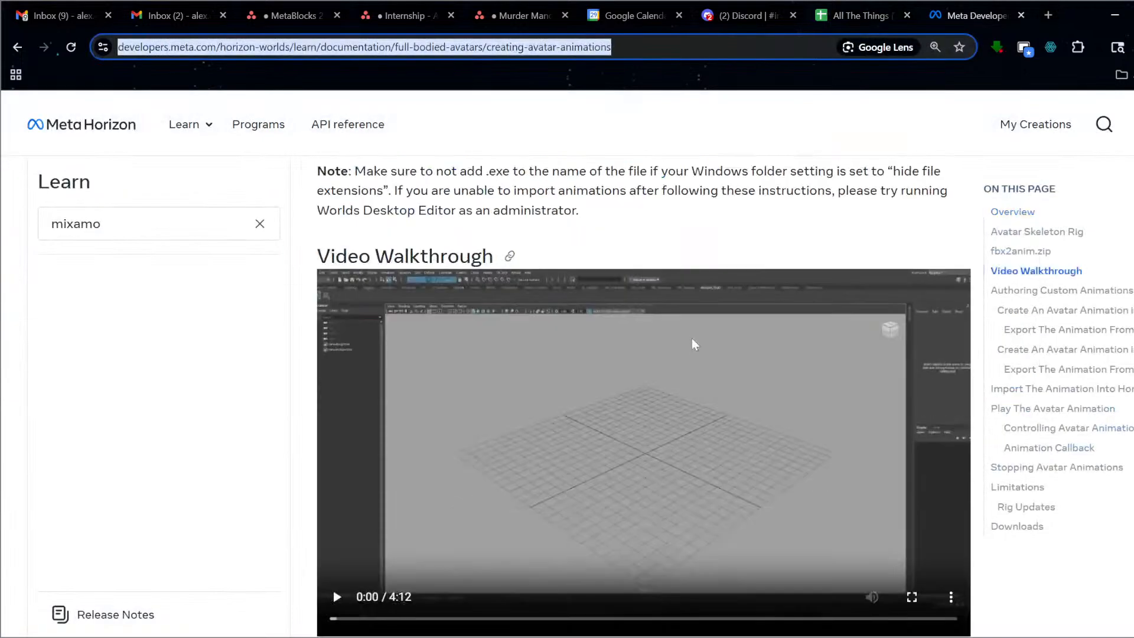
{"action": "scroll", "coordinate": [693, 344], "scroll_direction": "down", "scroll_amount": 15}
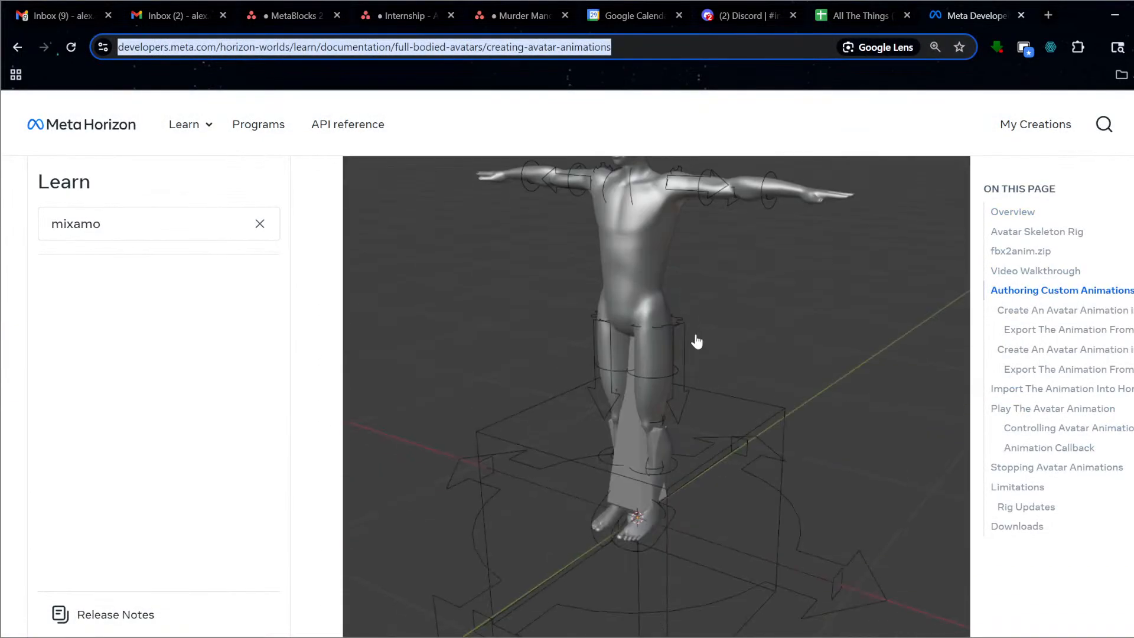
{"action": "scroll", "coordinate": [696, 338], "scroll_direction": "down", "scroll_amount": 7}
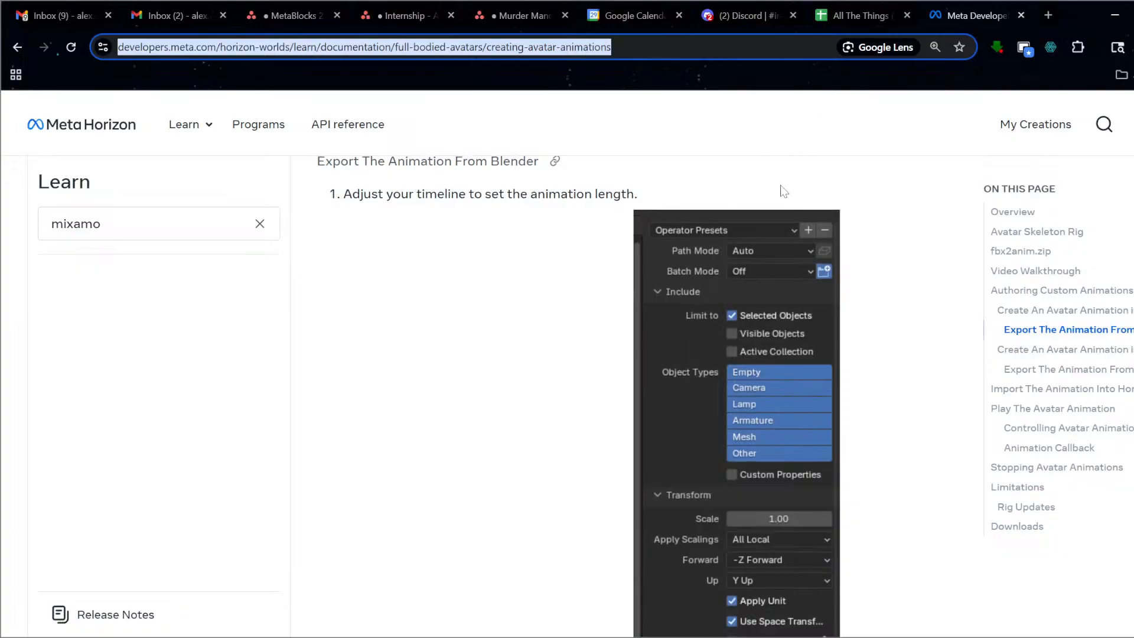
{"action": "key", "text": "ctrl+c"}
{"action": "key", "text": "ctrl+shift+n"}
{"action": "key", "text": "ctrl+v"}
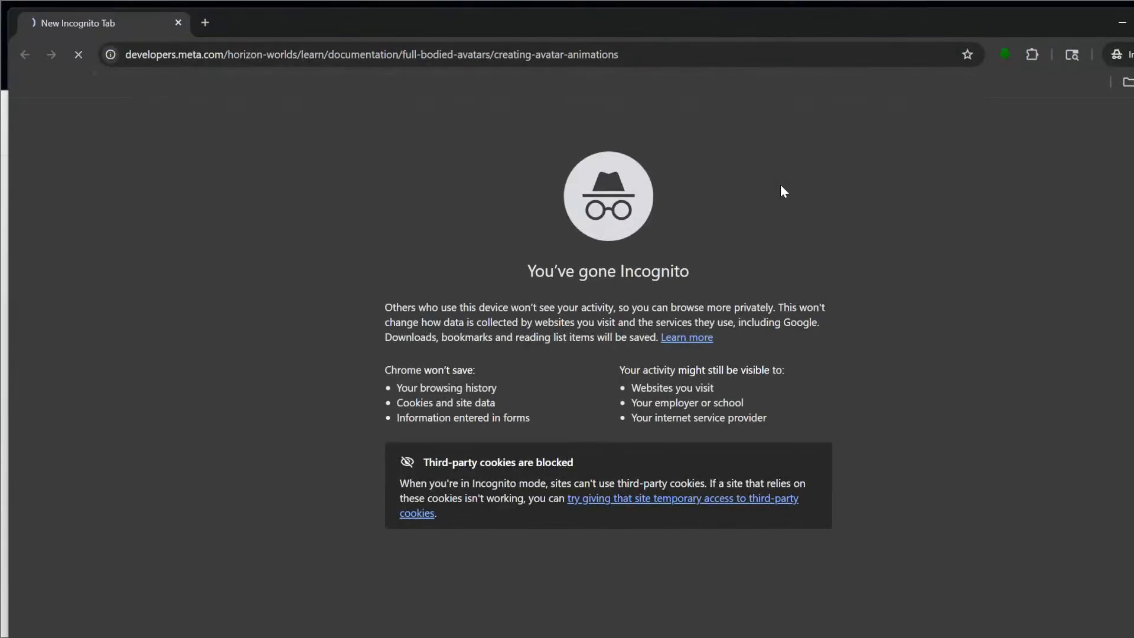
{"action": "key", "text": "Return"}
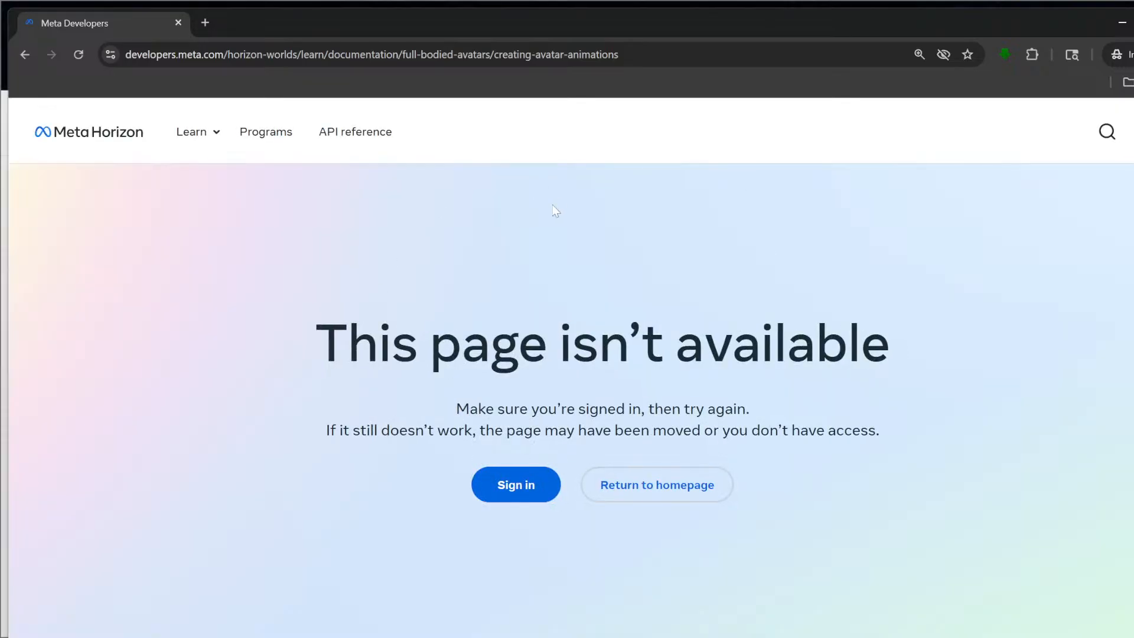
Close the incognito window and the docs tab, returning to Worlds Desktop Editor.
{"action": "left_click", "coordinate": [179, 26]}
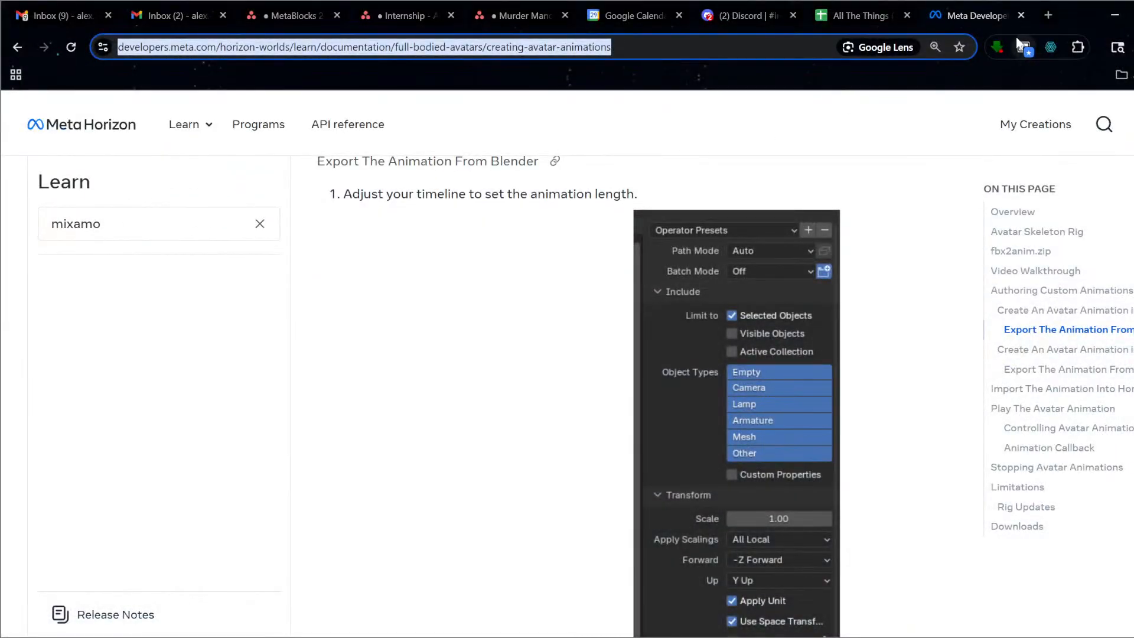
{"action": "left_click", "coordinate": [1021, 15]}
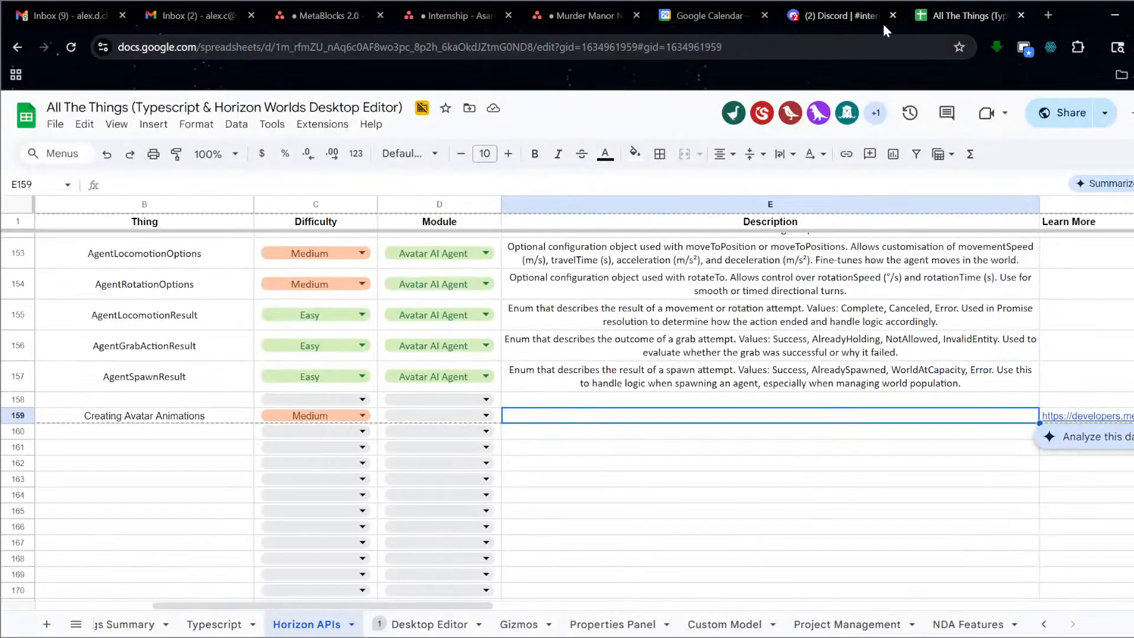
{"action": "left_click", "coordinate": [854, 14]}
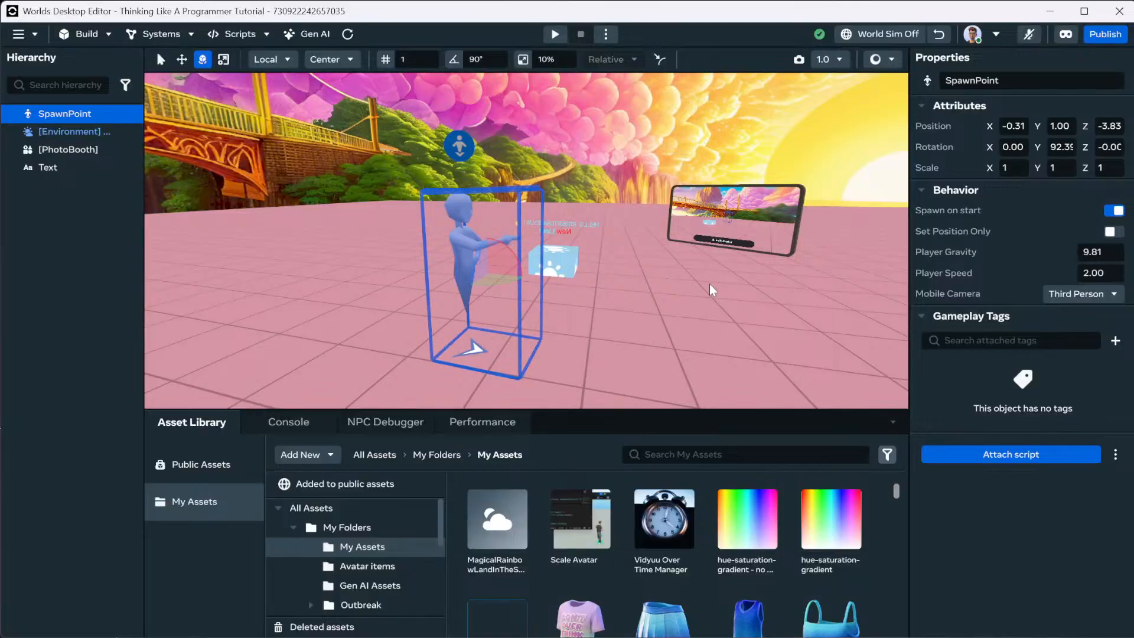
Fly the view toward the paw-print cube beside the 'New Line!' greeting text.
{"action": "right_click_drag", "start_coordinate": [646, 305], "coordinate": [837, 280]}
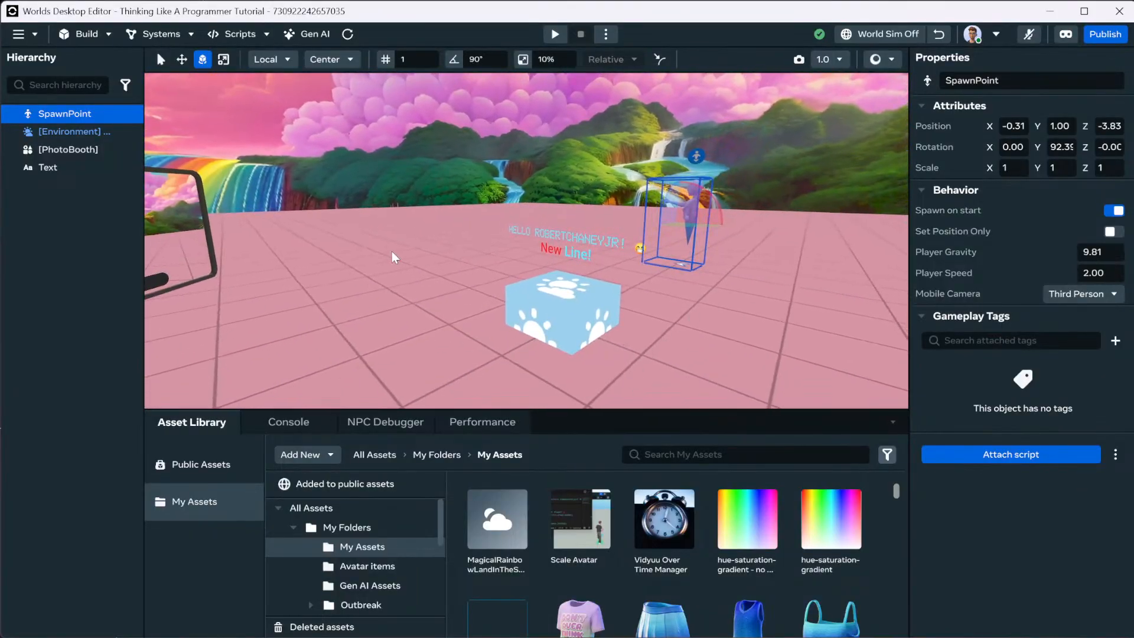
Place a Door gizmo from the gizmo catalogue on an empty stretch of floor.
{"action": "left_click", "coordinate": [98, 33]}
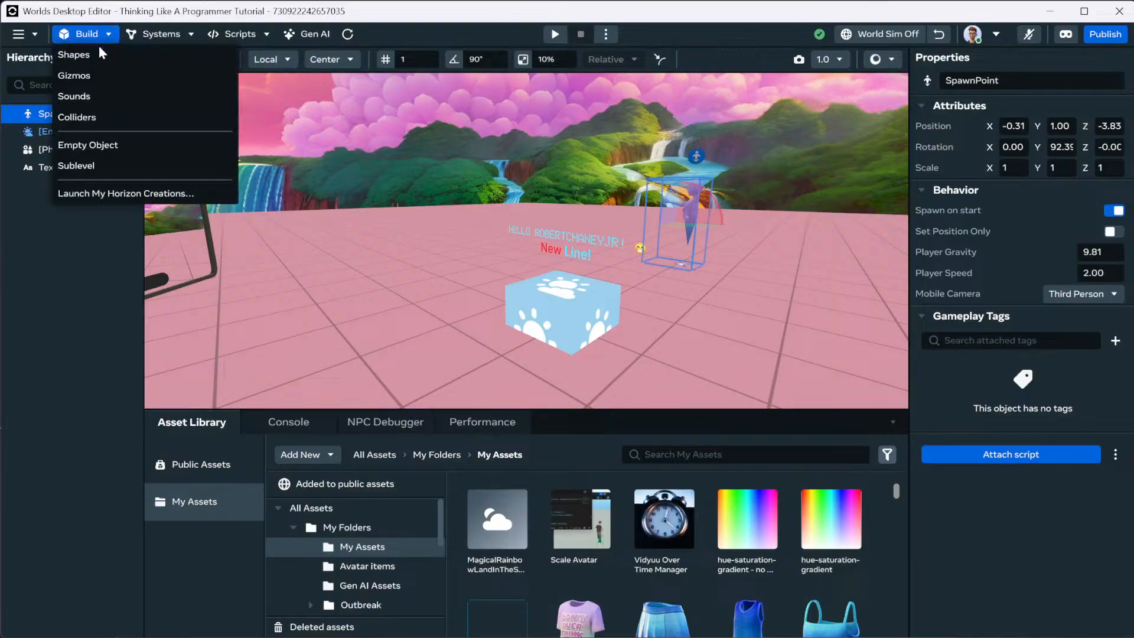
{"action": "left_click", "coordinate": [107, 77]}
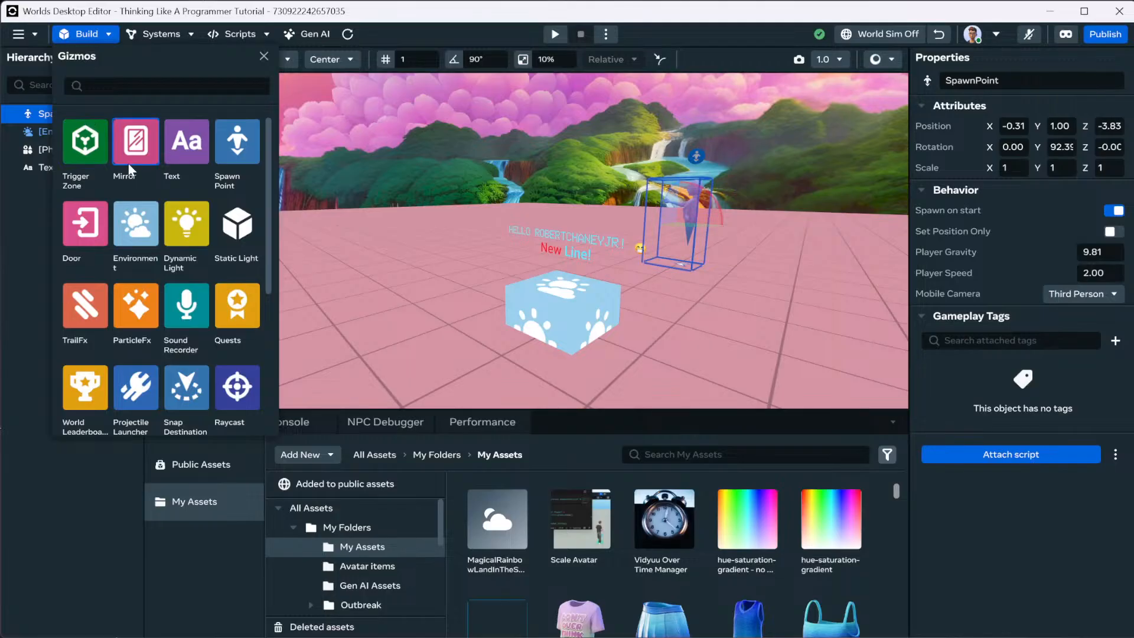
{"action": "right_click_drag", "start_coordinate": [425, 213], "coordinate": [248, 171]}
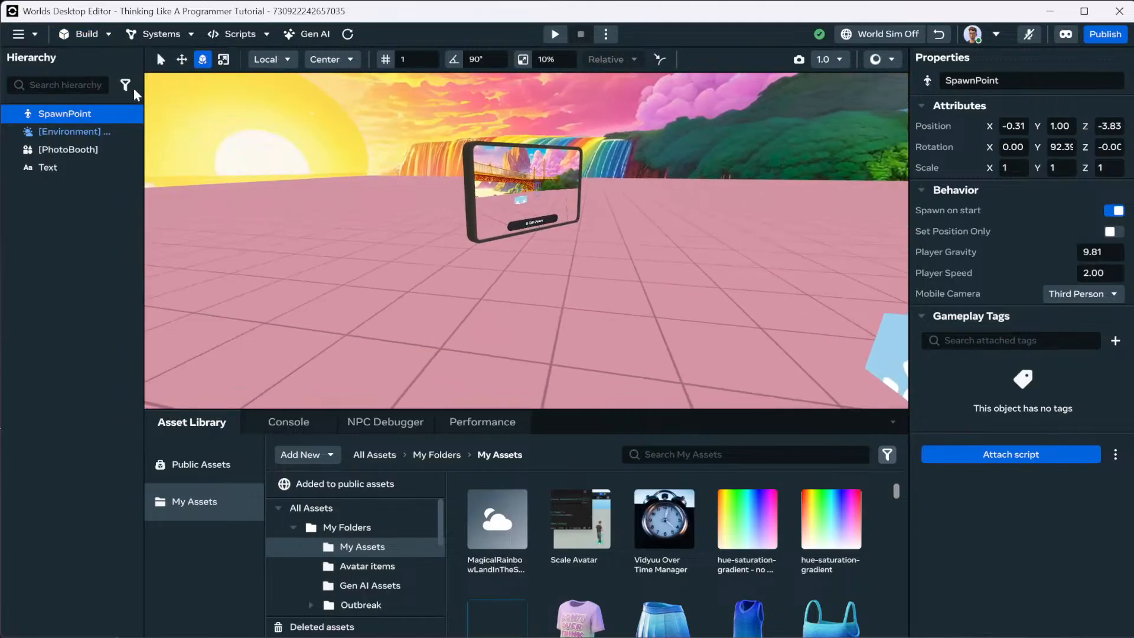
{"action": "left_click", "coordinate": [98, 35]}
{"action": "left_click", "coordinate": [85, 82]}
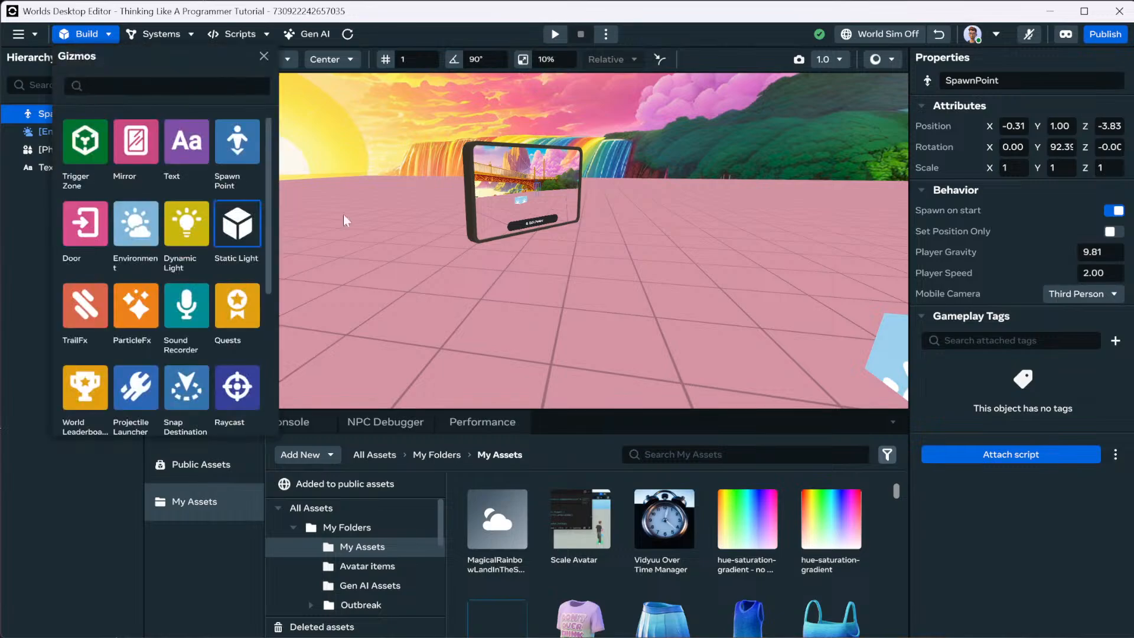
{"action": "left_click_drag", "start_coordinate": [398, 262], "coordinate": [391, 197]}
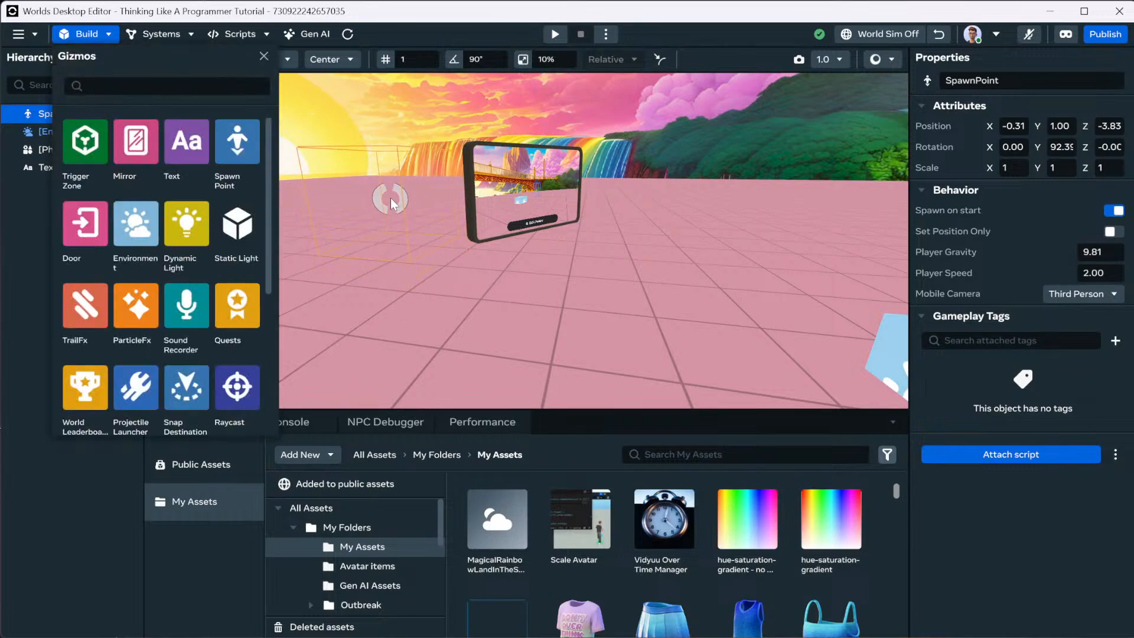
Rotate the door 180° on Y and move it onto the floor, slightly left.
{"action": "left_click", "coordinate": [264, 57]}
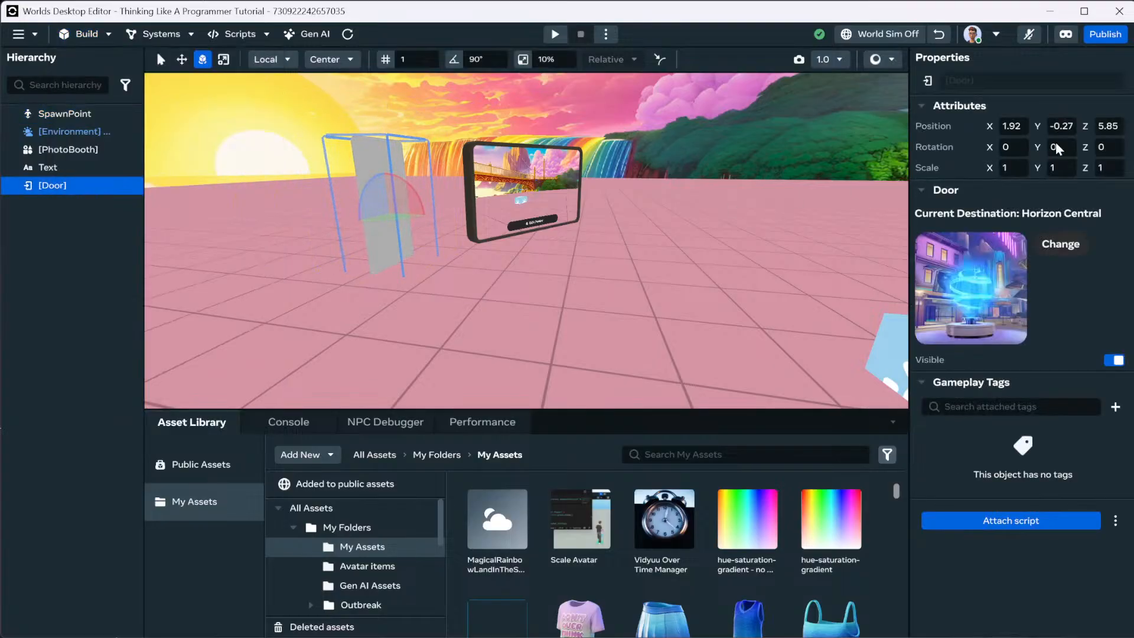
{"action": "left_click", "coordinate": [1070, 147]}
{"action": "type", "text": "180"}
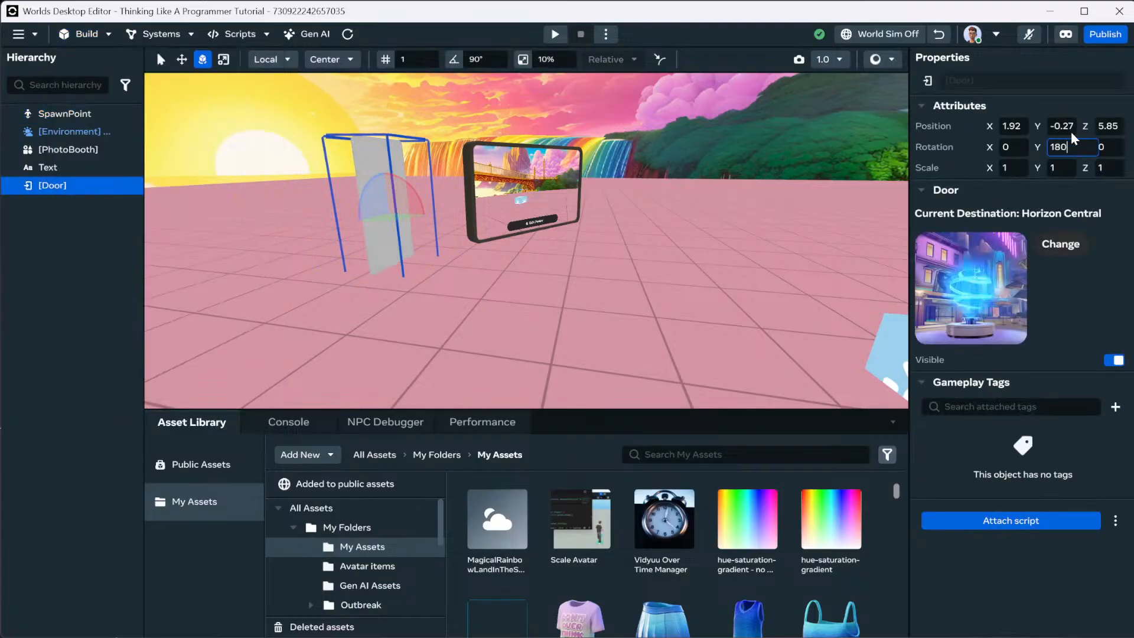
{"action": "key", "text": "Return"}
{"action": "left_click", "coordinate": [181, 59]}
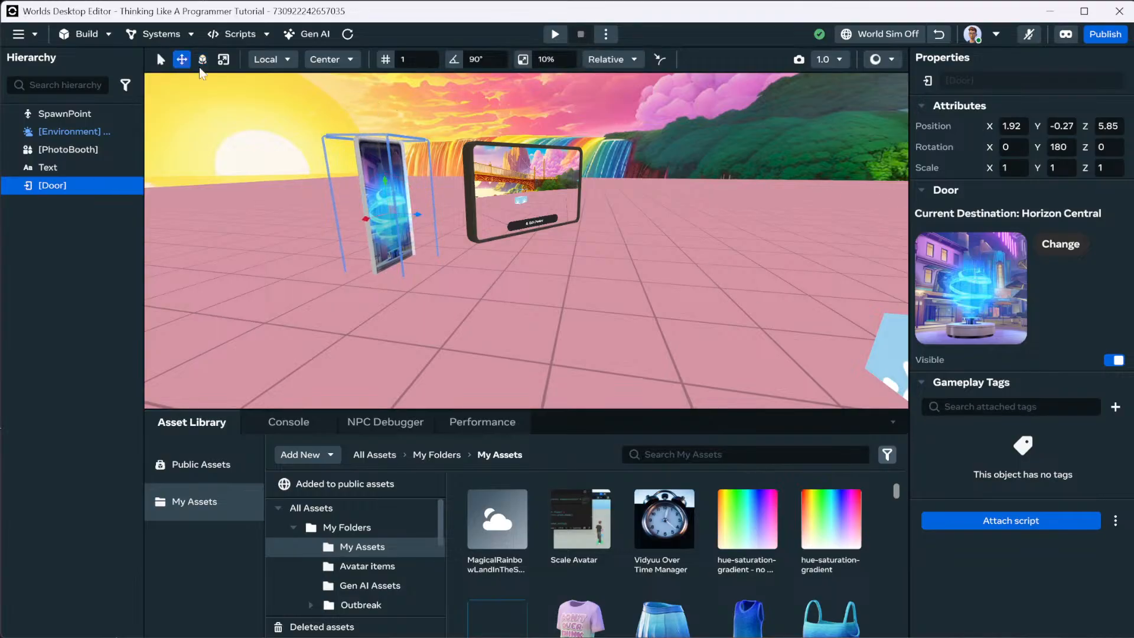
{"action": "left_click_drag", "start_coordinate": [391, 176], "coordinate": [381, 161]}
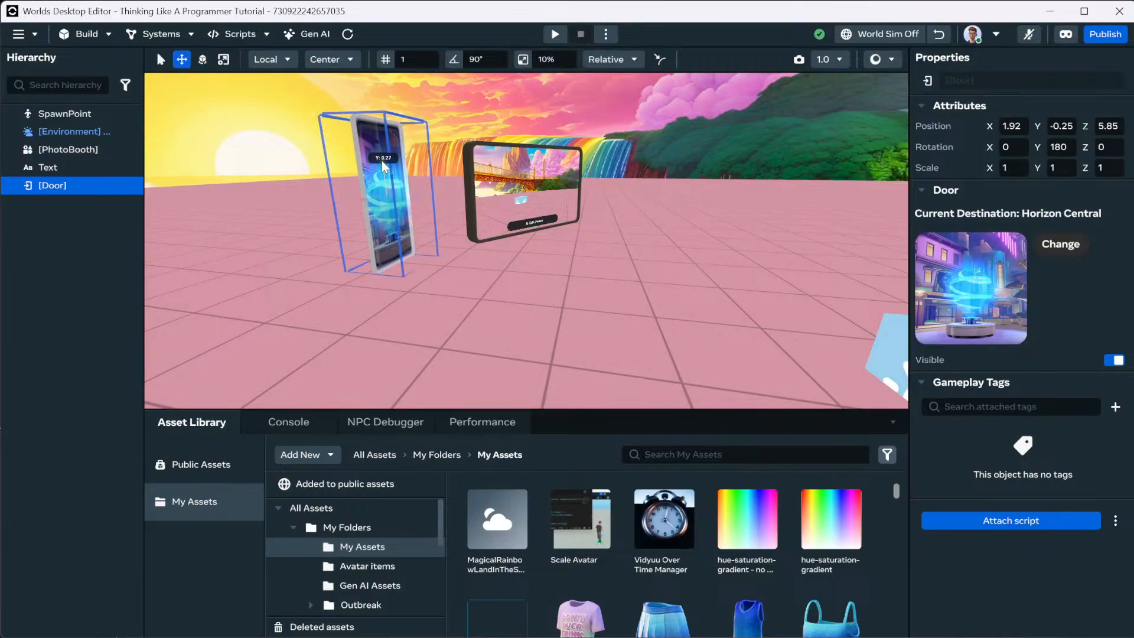
{"action": "right_click_drag", "start_coordinate": [488, 196], "coordinate": [440, 219]}
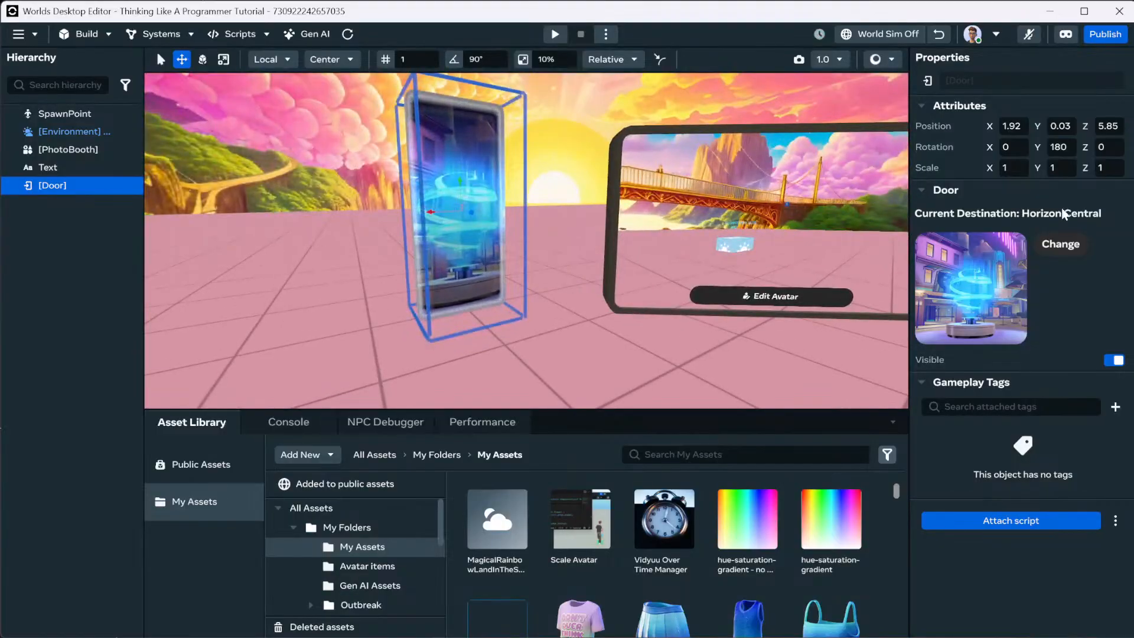
{"action": "left_click_drag", "start_coordinate": [441, 218], "coordinate": [404, 213]}
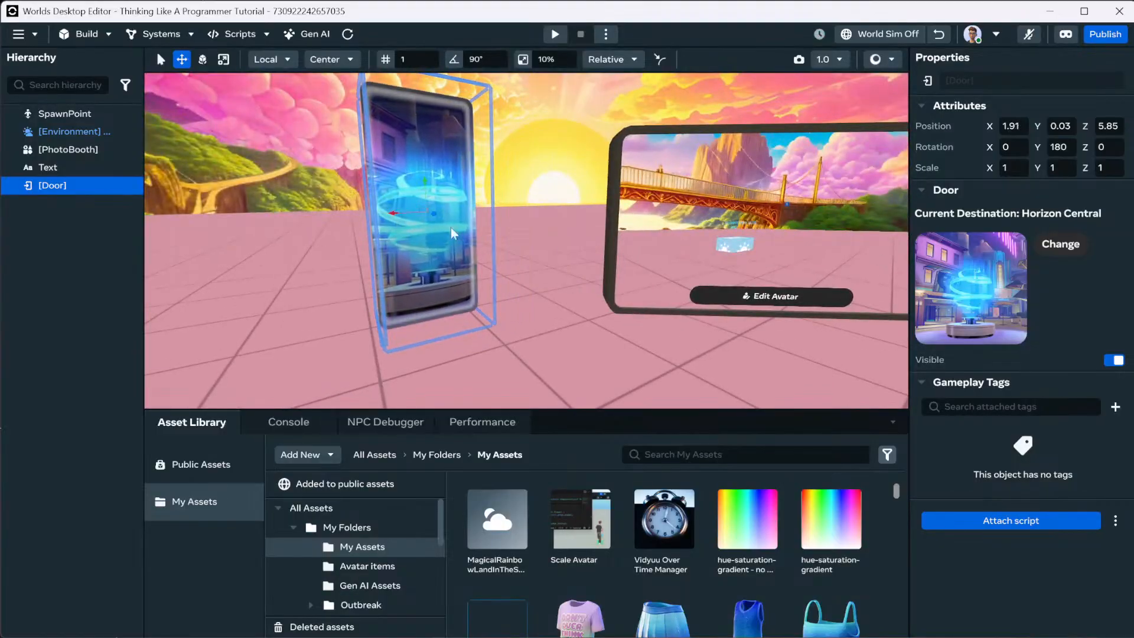
Set the door's destination world to Murder Manor.
{"action": "left_click", "coordinate": [1058, 245]}
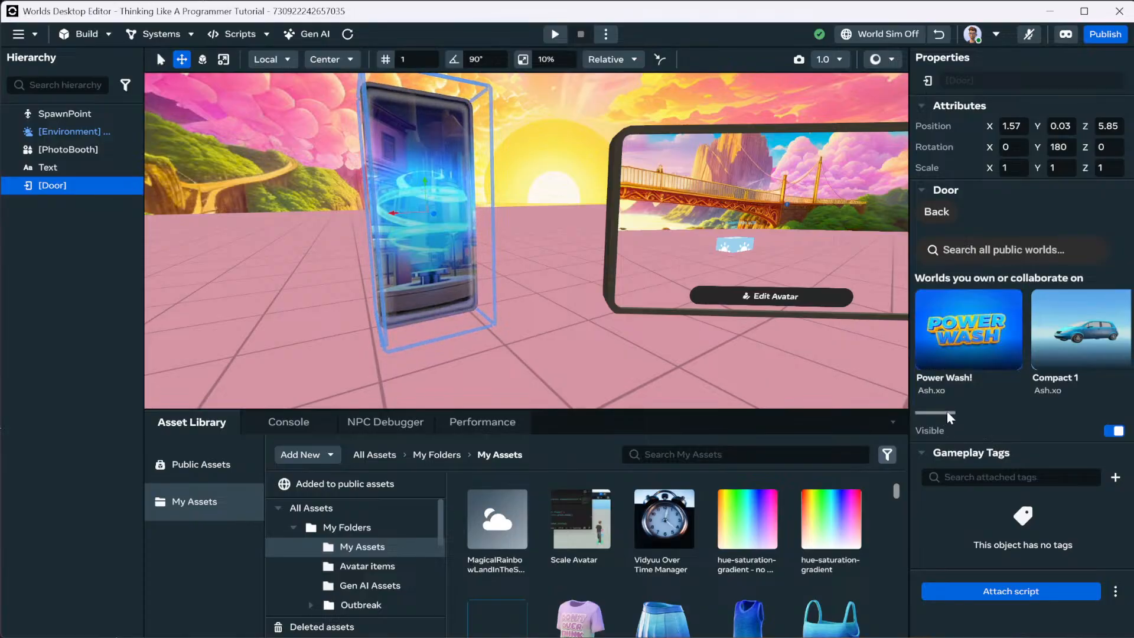
{"action": "left_click_drag", "start_coordinate": [948, 412], "coordinate": [1033, 417]}
{"action": "left_click_drag", "start_coordinate": [1119, 341], "coordinate": [849, 337]}
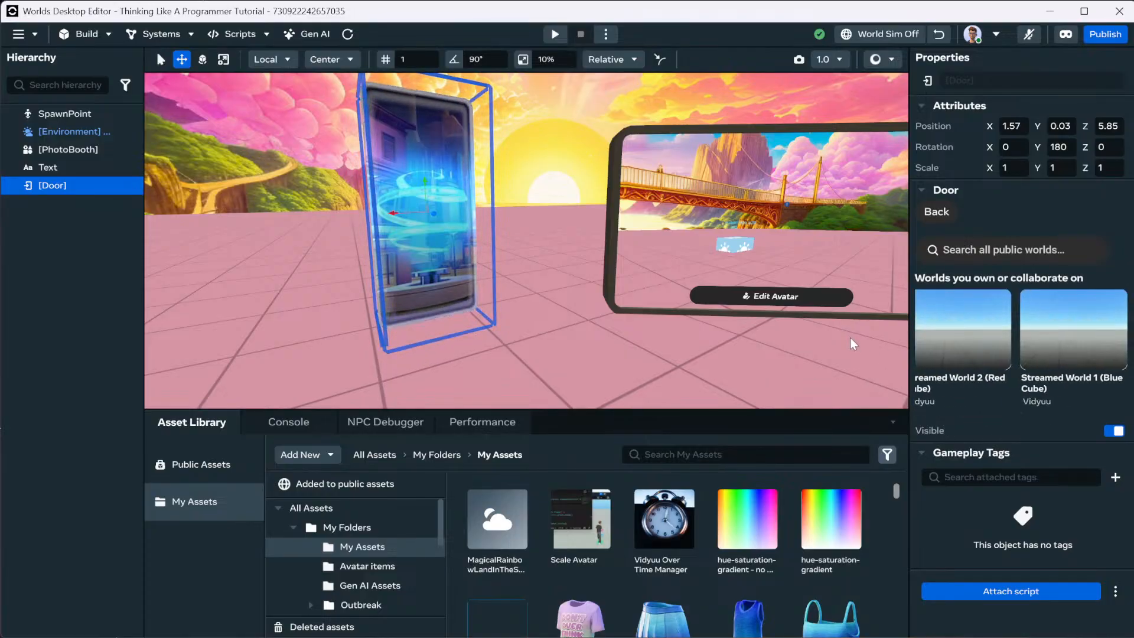
{"action": "left_click_drag", "start_coordinate": [1121, 328], "coordinate": [926, 324]}
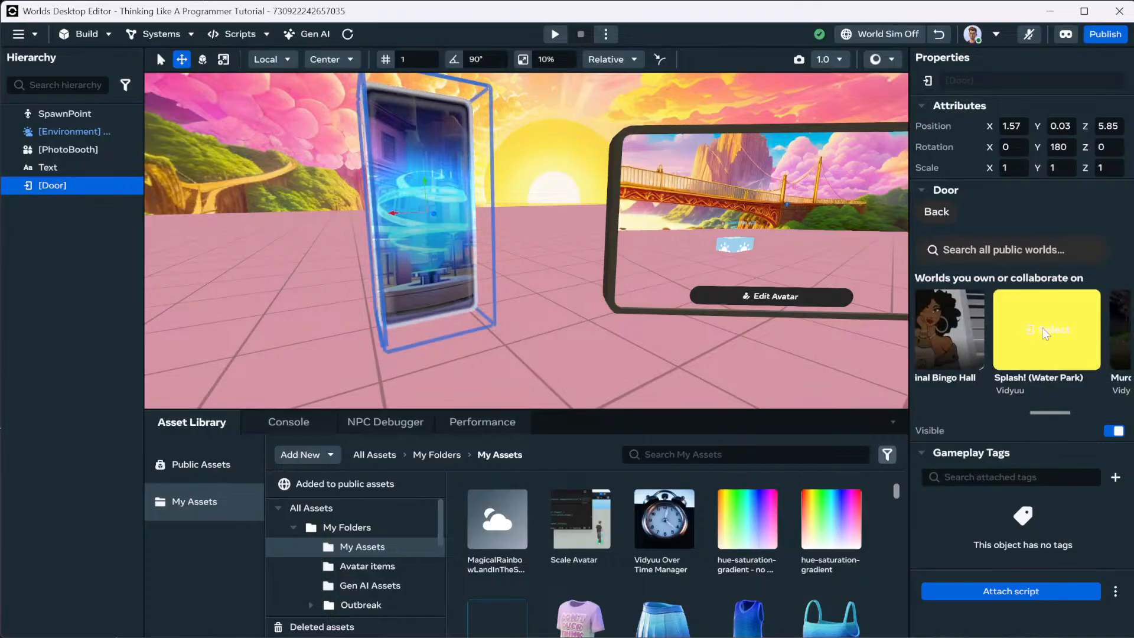
{"action": "left_click_drag", "start_coordinate": [1055, 332], "coordinate": [970, 334]}
{"action": "left_click", "coordinate": [1073, 340]}
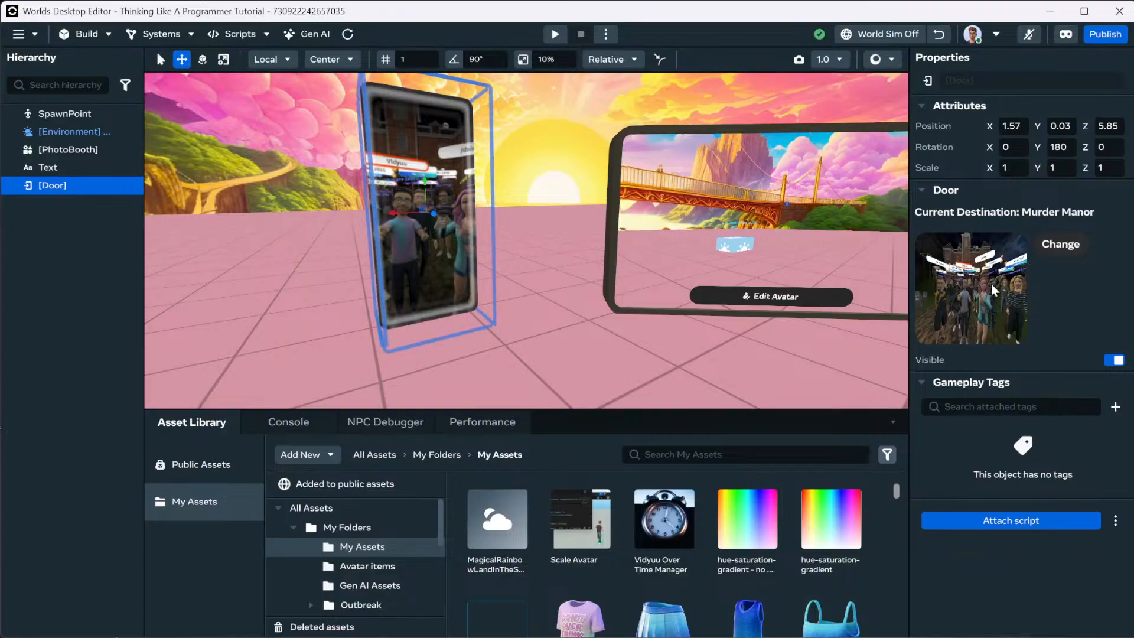
Duplicate the door, move the copy left of the original, and send it to Power Wash!
{"action": "key", "text": "ctrl+d"}
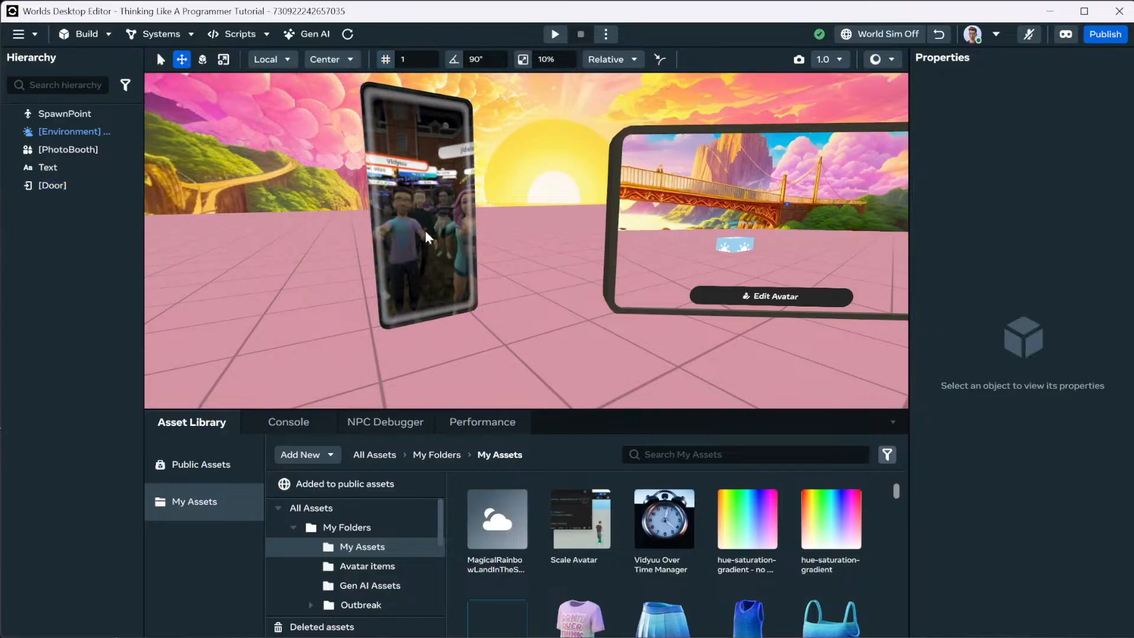
{"action": "left_click_drag", "start_coordinate": [387, 214], "coordinate": [60, 276]}
{"action": "right_click_drag", "start_coordinate": [496, 254], "coordinate": [359, 260]}
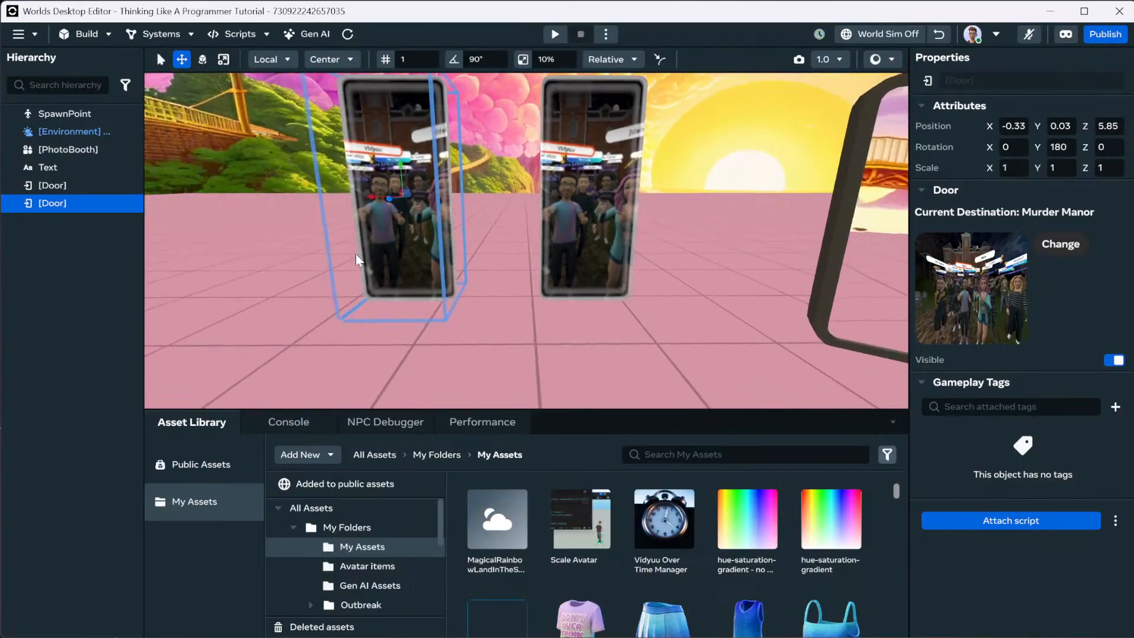
{"action": "left_click", "coordinate": [1060, 244]}
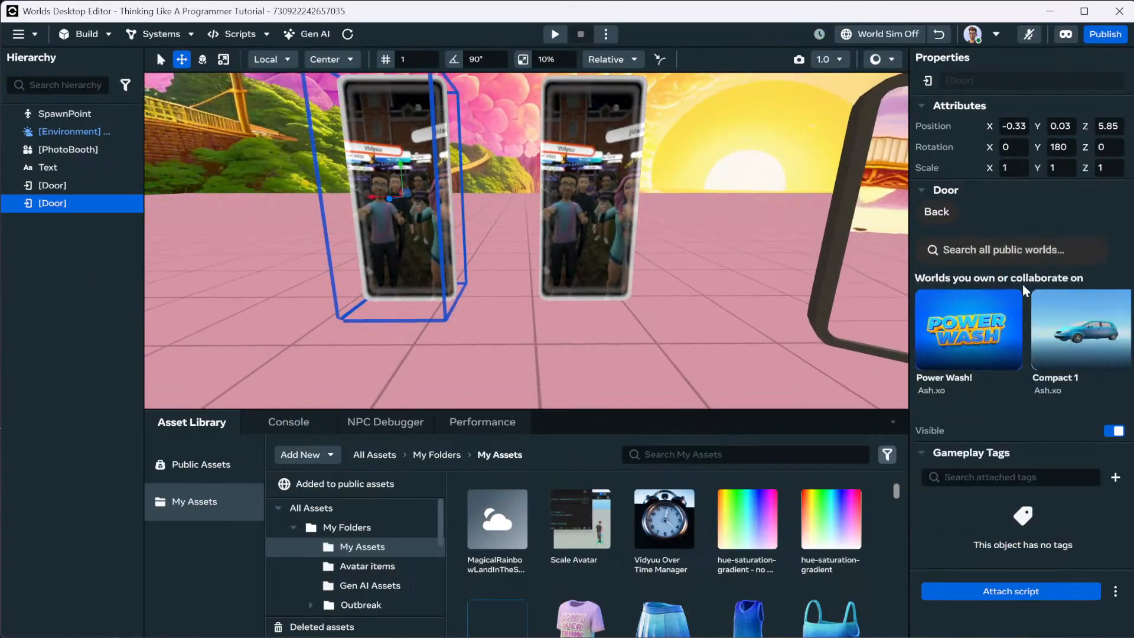
{"action": "left_click", "coordinate": [998, 313]}
Start previewing the world from a spot on the floor.
{"action": "scroll", "coordinate": [637, 313], "scroll_direction": "down", "scroll_amount": 5}
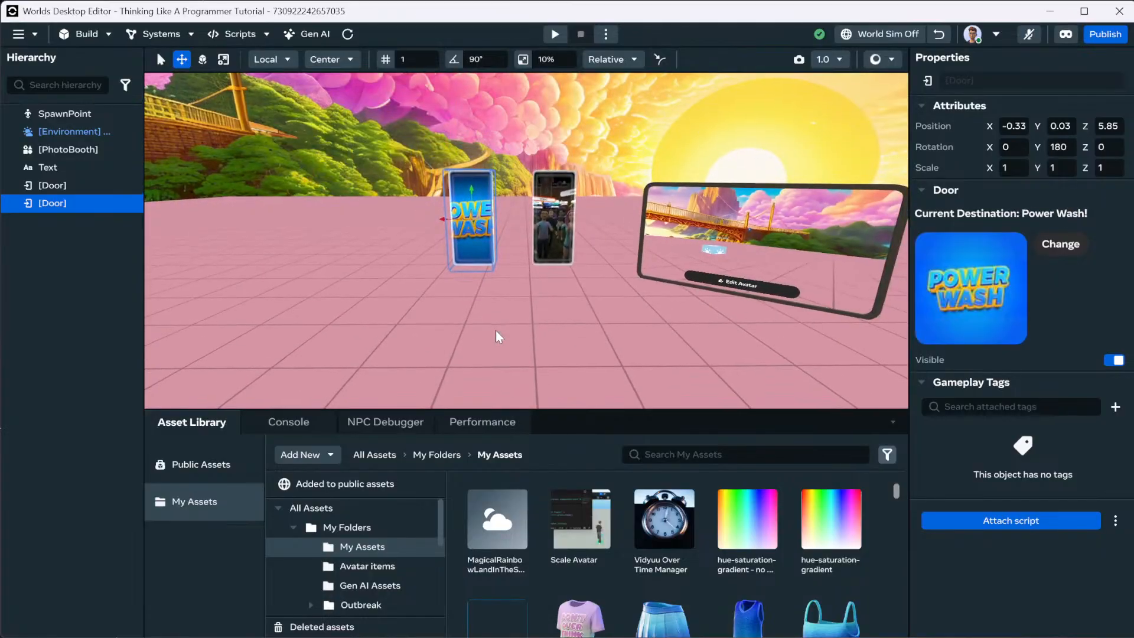
{"action": "right_click", "coordinate": [496, 332]}
{"action": "left_click", "coordinate": [569, 555]}
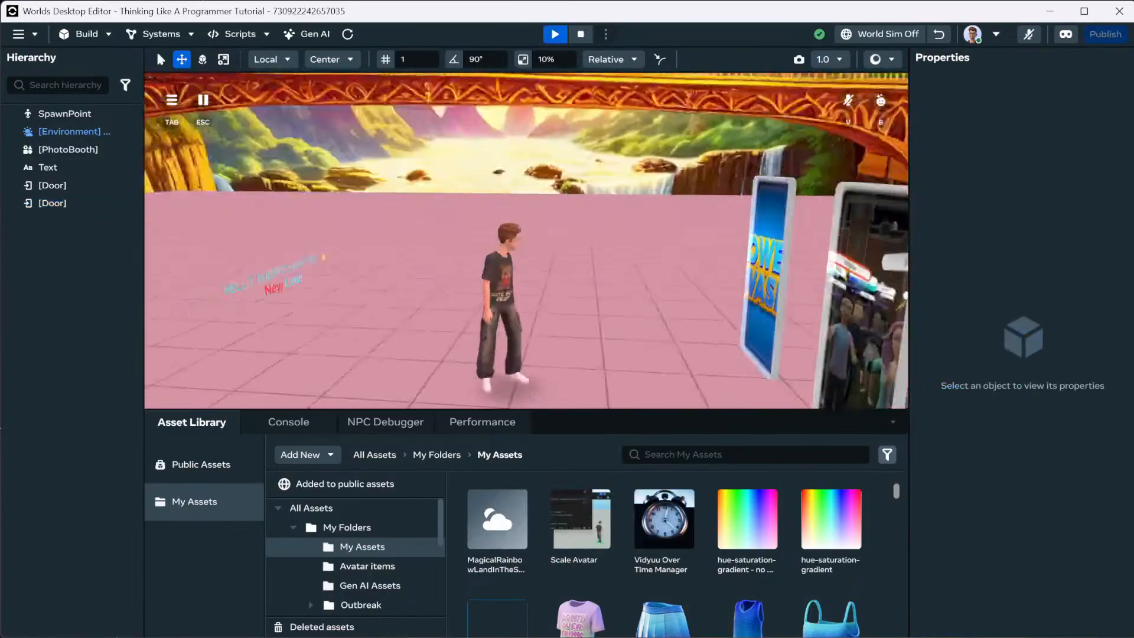
Walk the avatar into the Power Wash! door, then restart and exit the preview.
{"action": "key", "text": "w"}
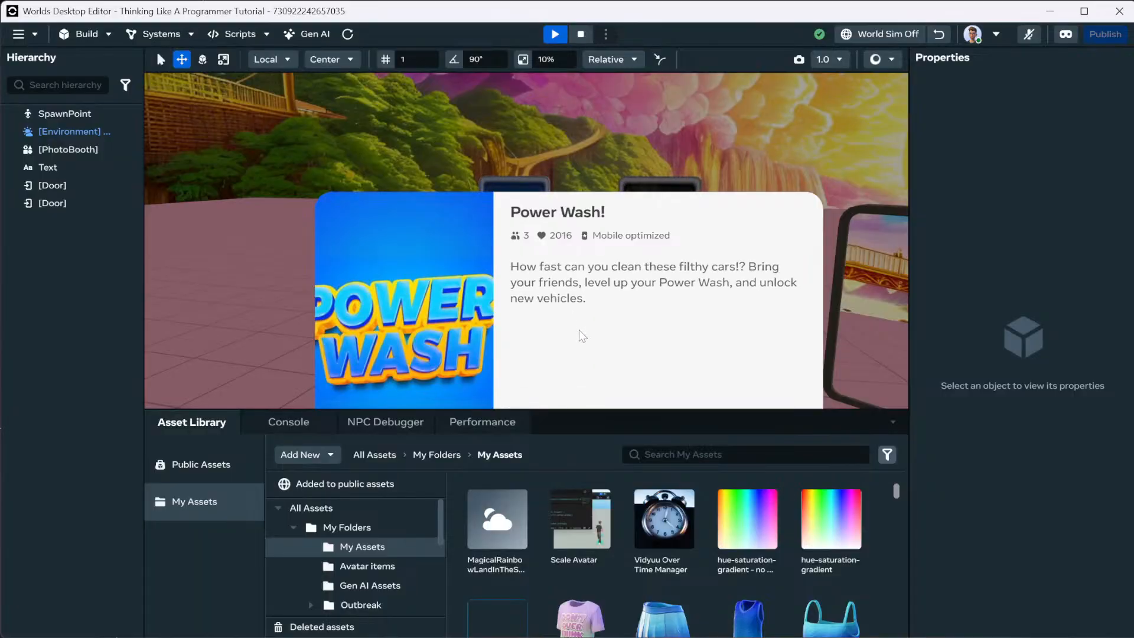
{"action": "key", "text": "Escape"}
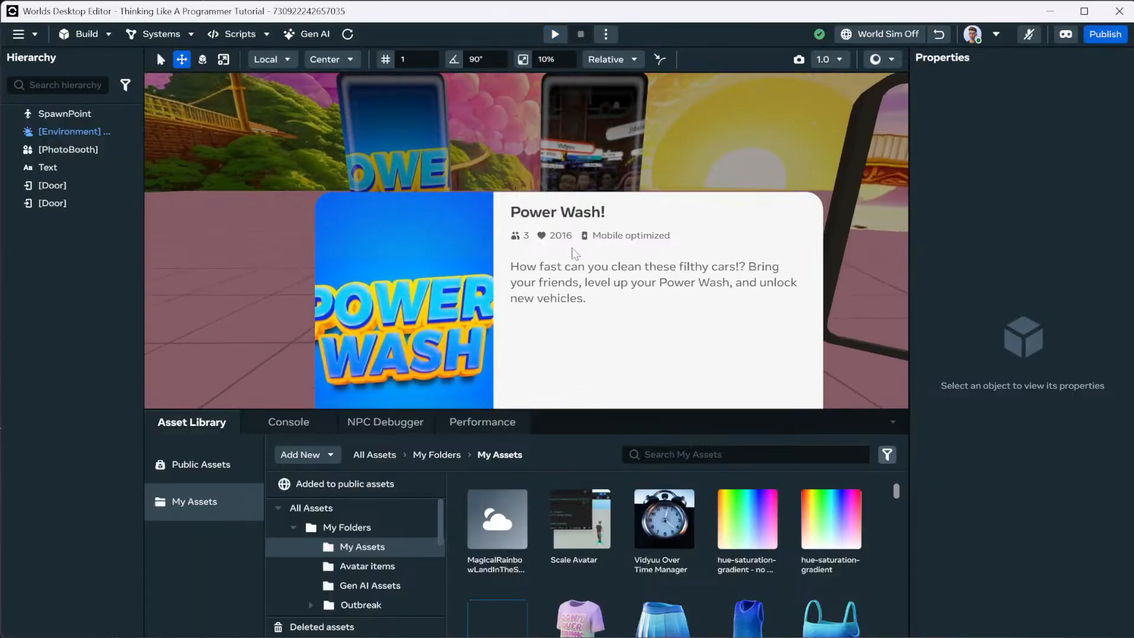
{"action": "left_click", "coordinate": [555, 35]}
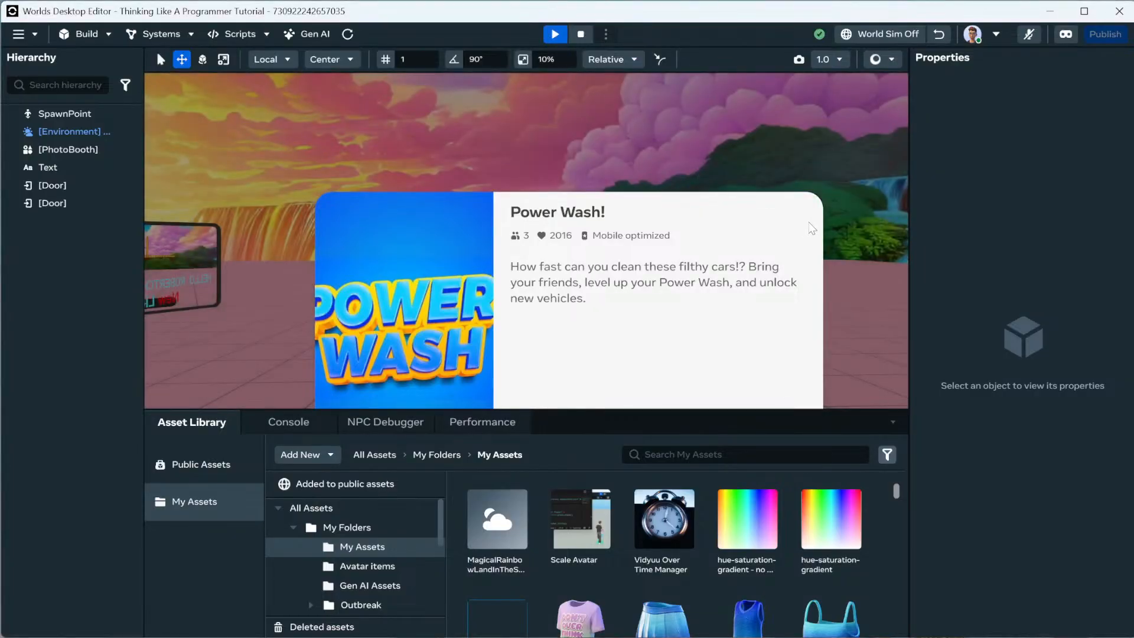
{"action": "key", "text": "Escape"}
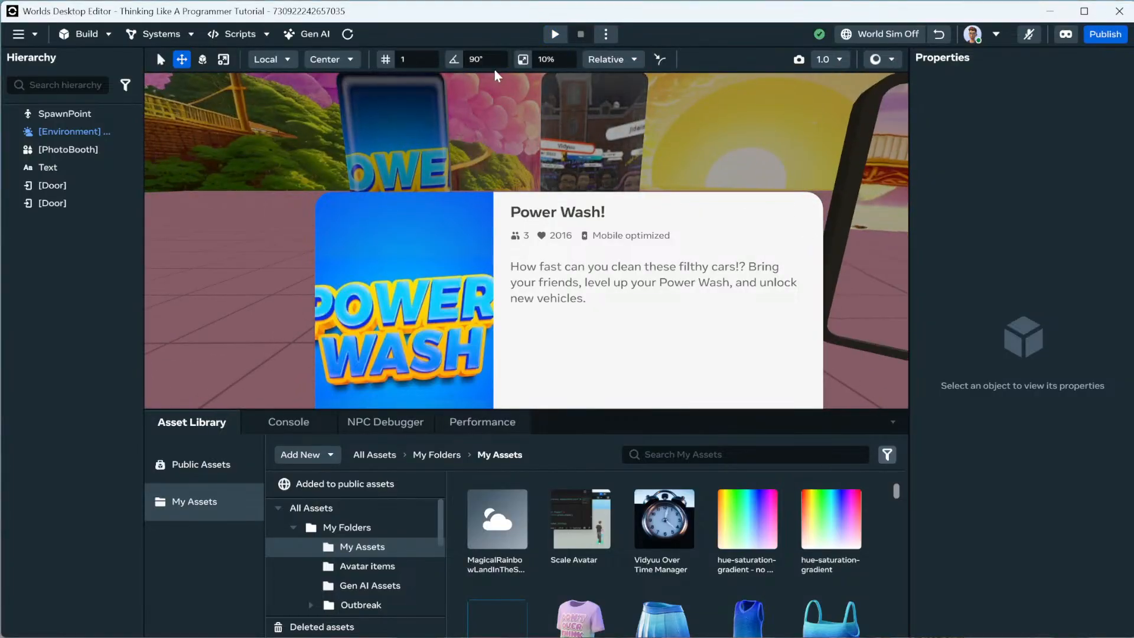
{"action": "left_click", "coordinate": [556, 34]}
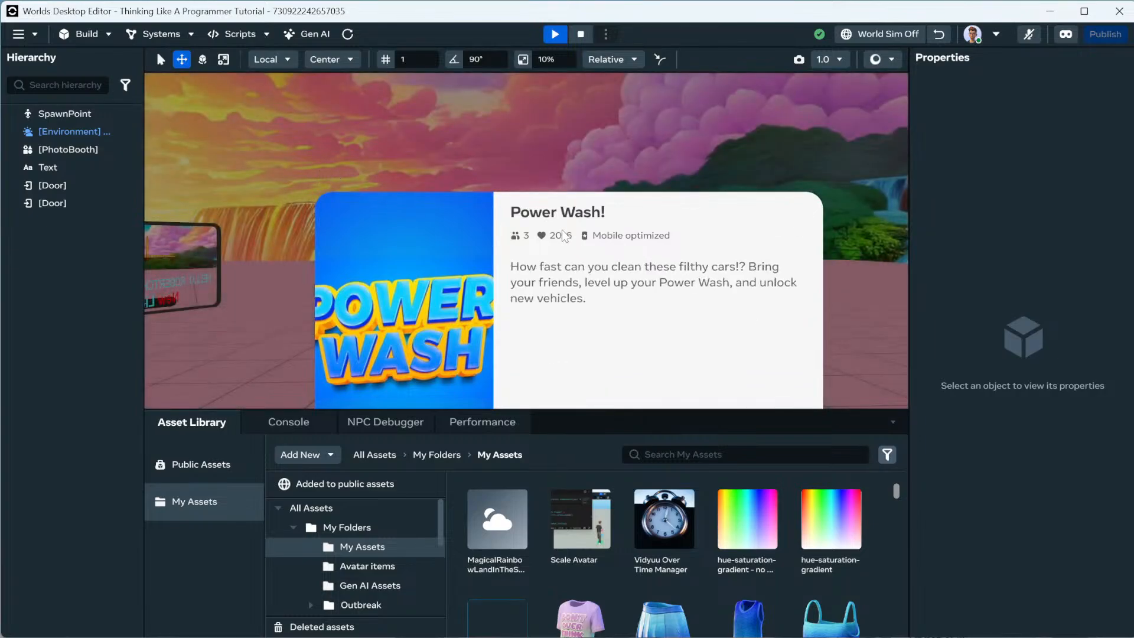
{"action": "key", "text": "Escape"}
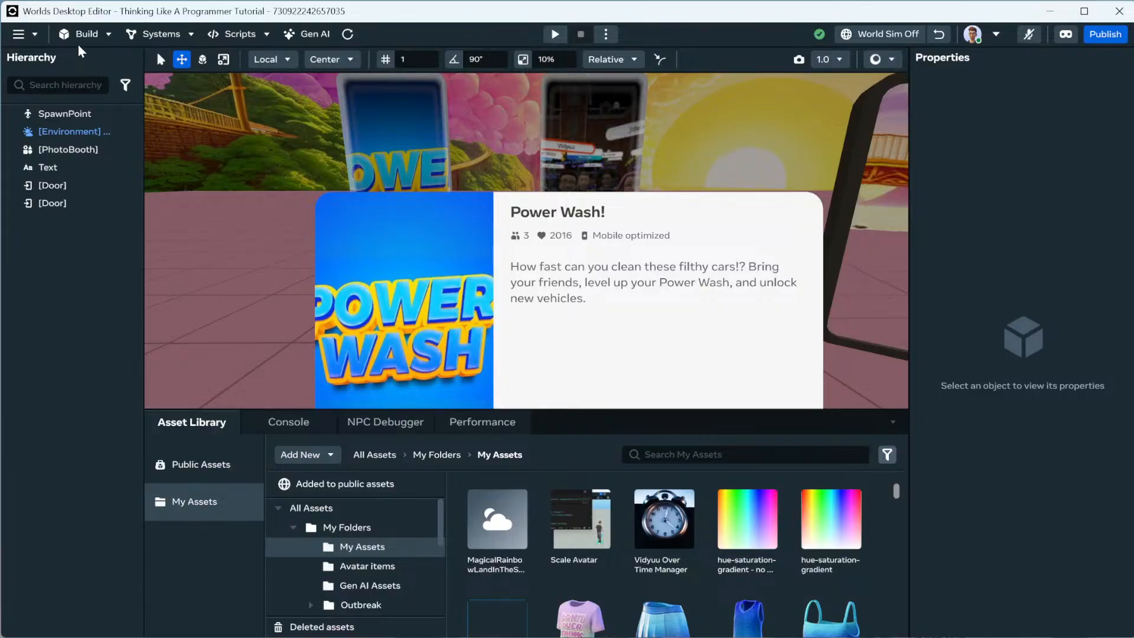
Shut down the world's server and reopen the Thinking Like A Programmer Tutorial world.
{"action": "left_click", "coordinate": [35, 35]}
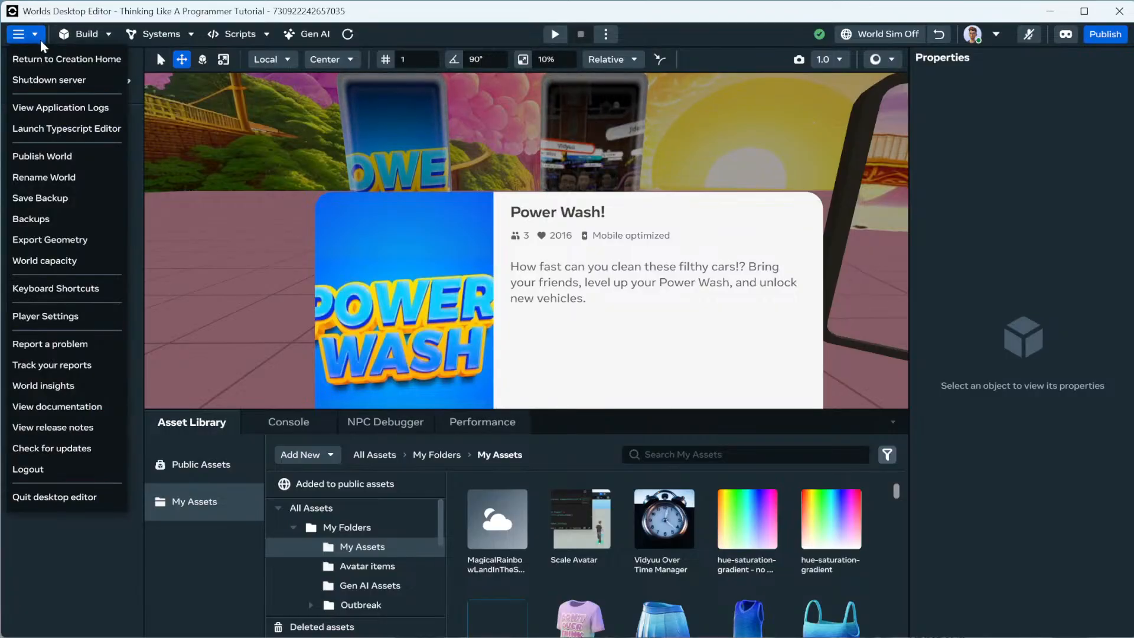
{"action": "left_click", "coordinate": [65, 80]}
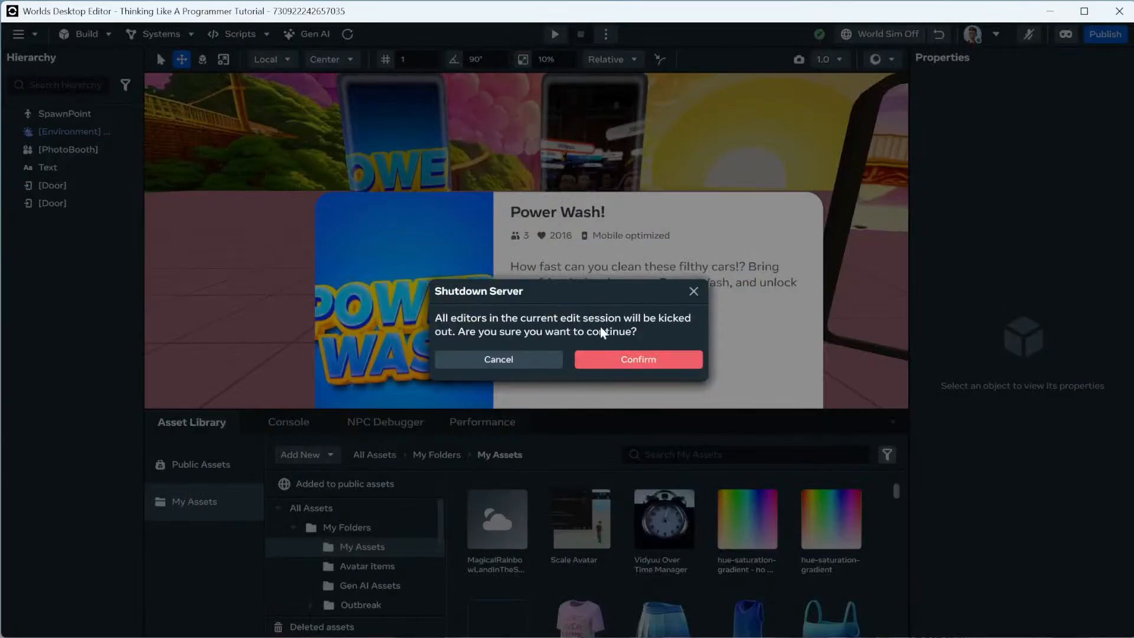
{"action": "left_click", "coordinate": [647, 358]}
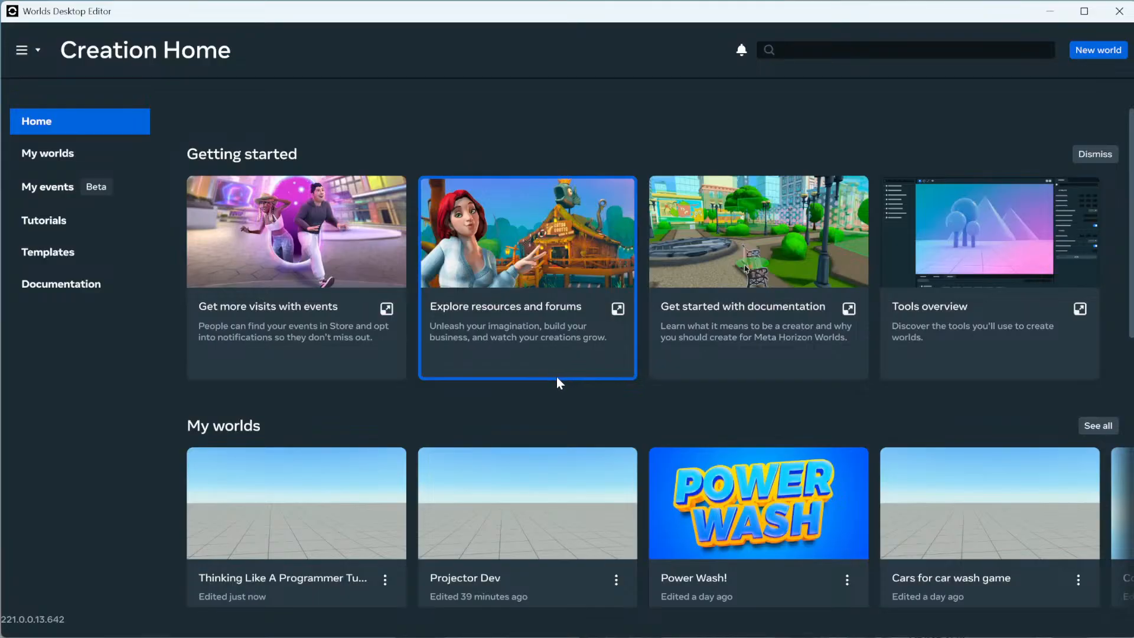
{"action": "left_click", "coordinate": [332, 501]}
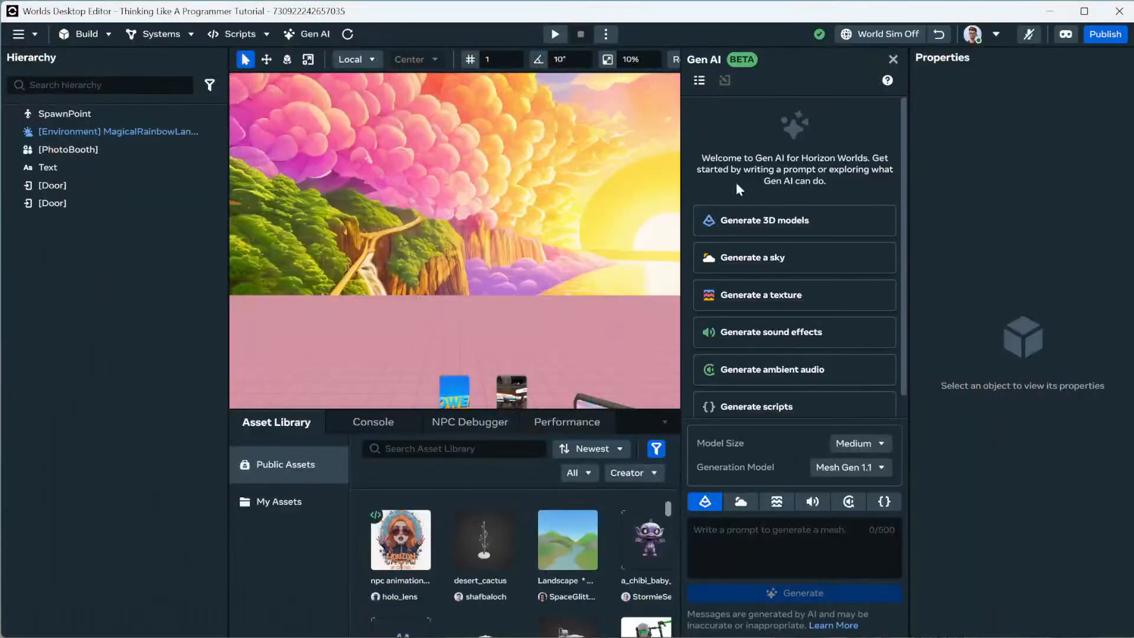
Close the Gen AI panel and play-test walking toward the large door.
{"action": "left_click", "coordinate": [893, 59]}
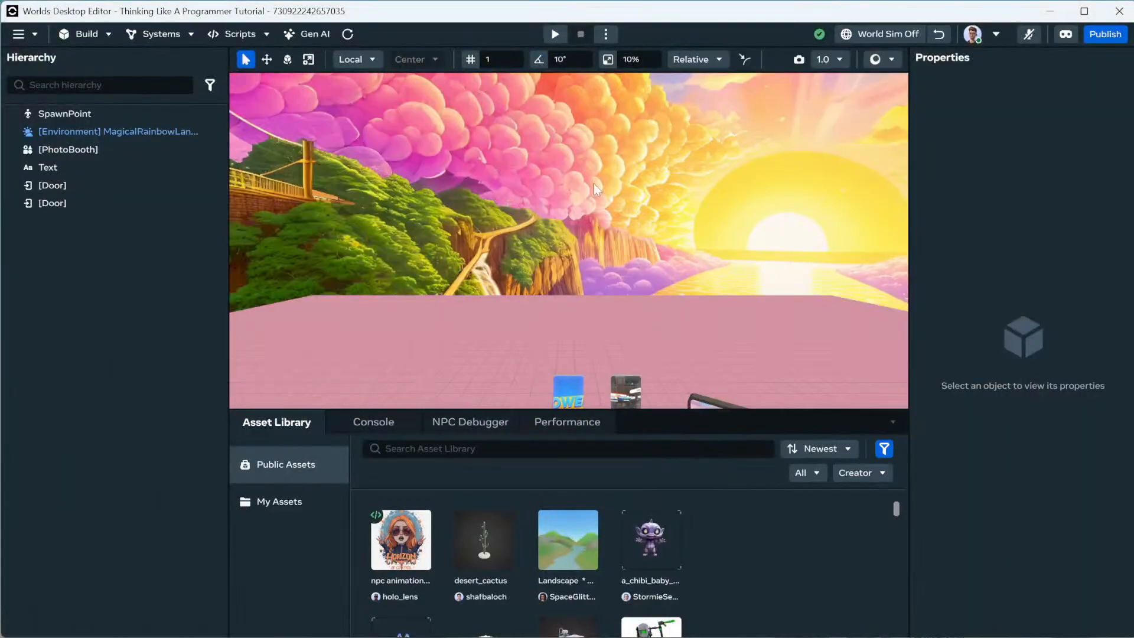
{"action": "mouse_move", "coordinate": [594, 183]}
{"action": "right_mouse_down"}
{"action": "mouse_move", "coordinate": [579, 252]}
{"action": "mouse_move", "coordinate": [596, 193]}
{"action": "right_mouse_up"}
{"action": "key", "text": "w"}
{"action": "key", "text": "s"}
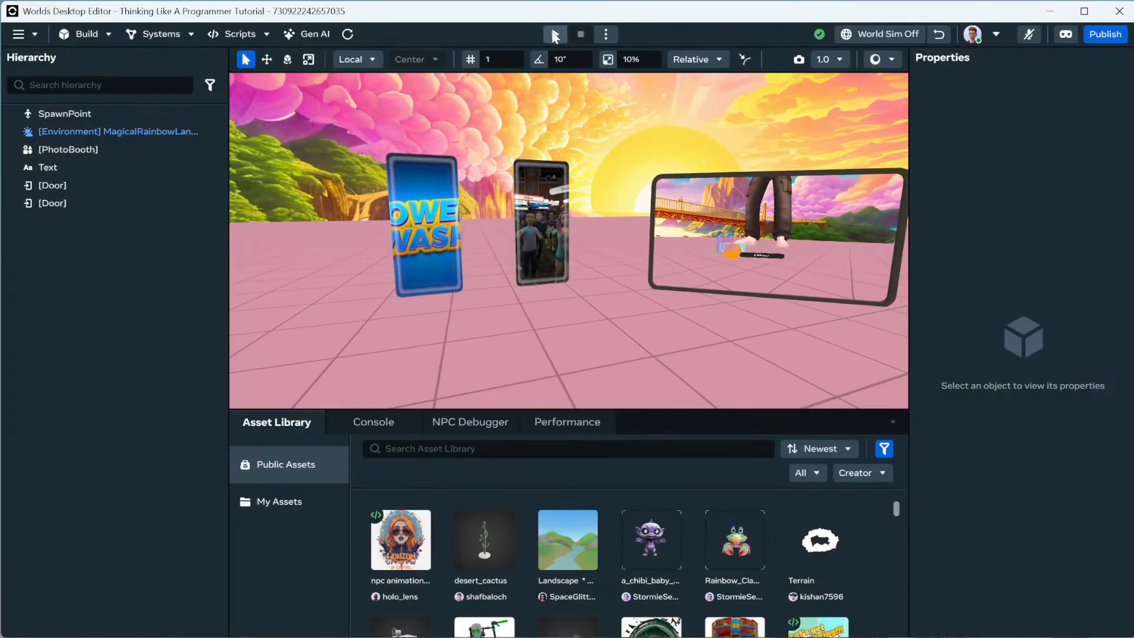
{"action": "left_click", "coordinate": [556, 35]}
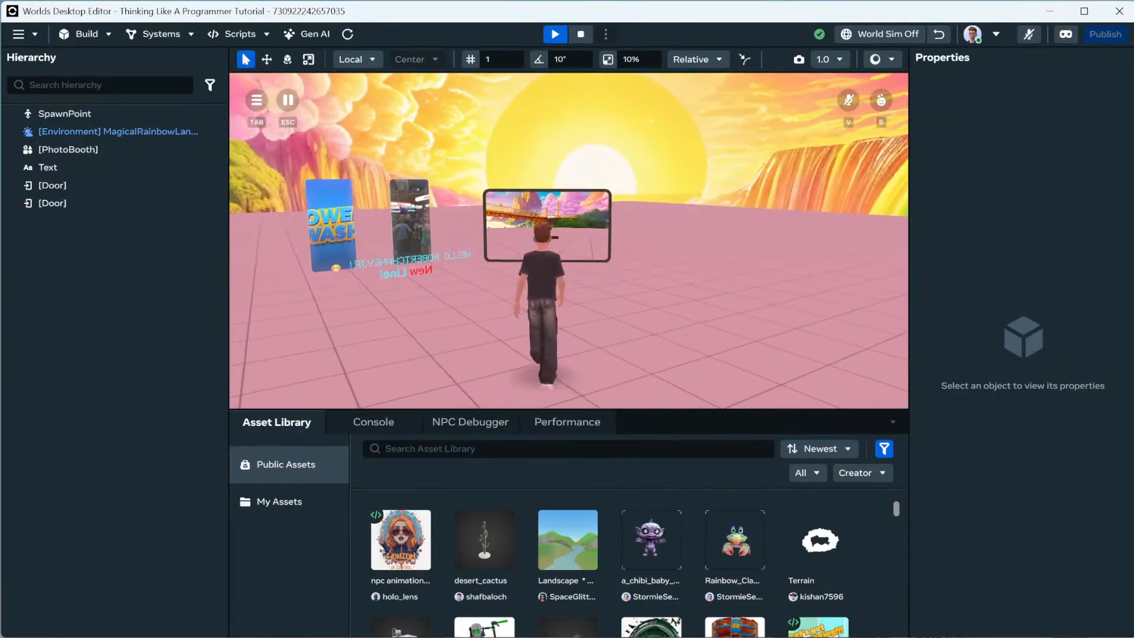
{"action": "key", "text": "w"}
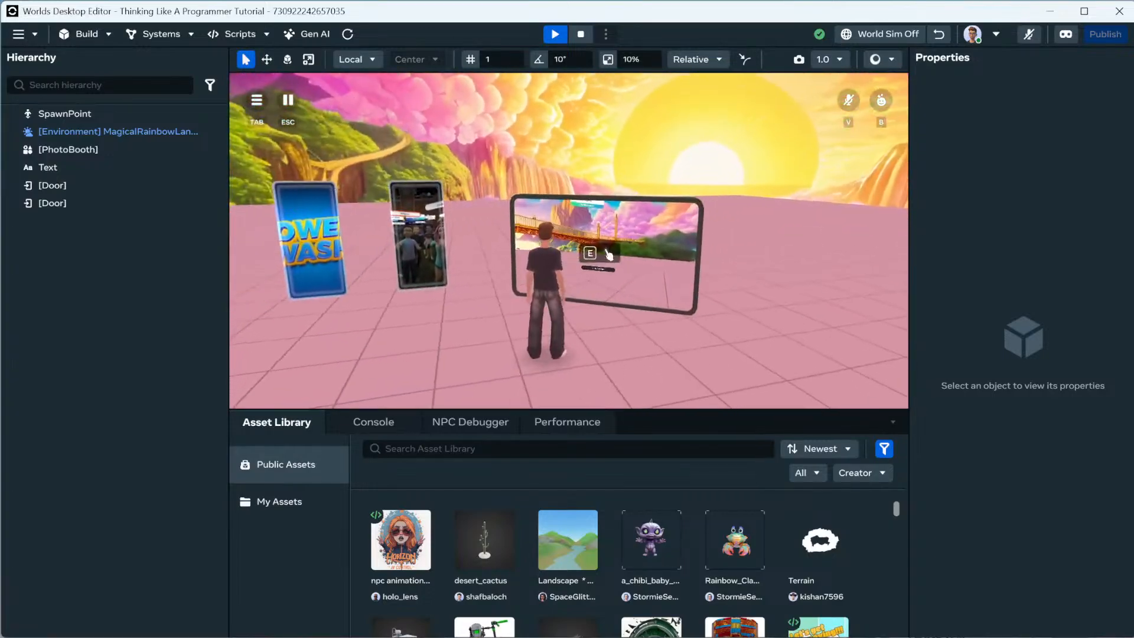
{"action": "key", "text": "Escape"}
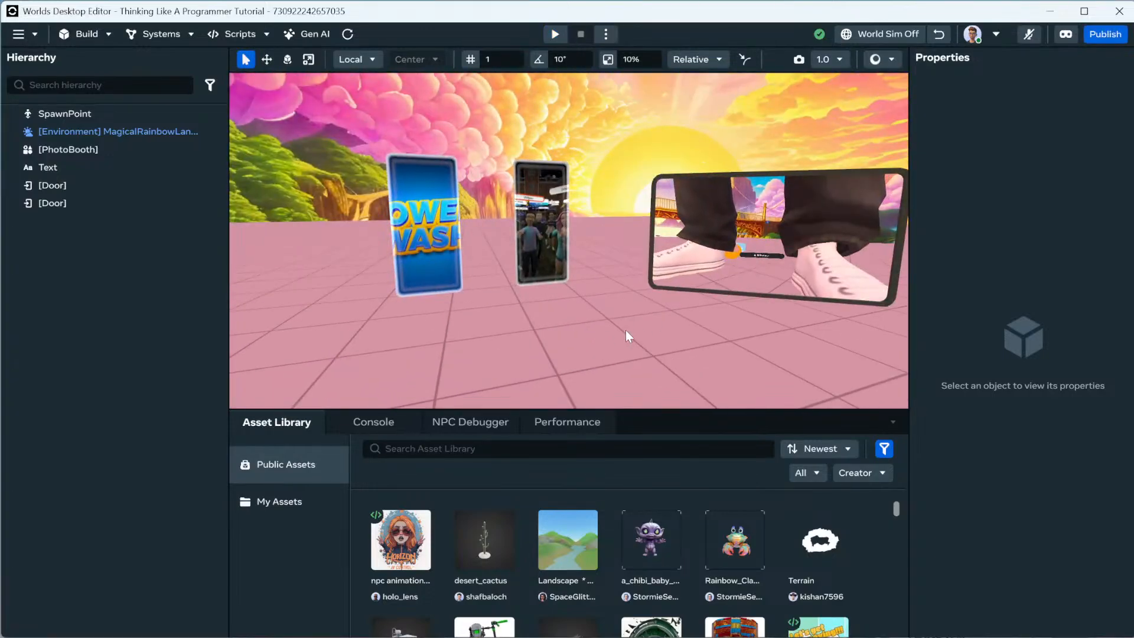
Select the Murder Manor door and shrink it to 0.5 scale.
{"action": "scroll", "coordinate": [647, 335], "scroll_direction": "down", "scroll_amount": 10}
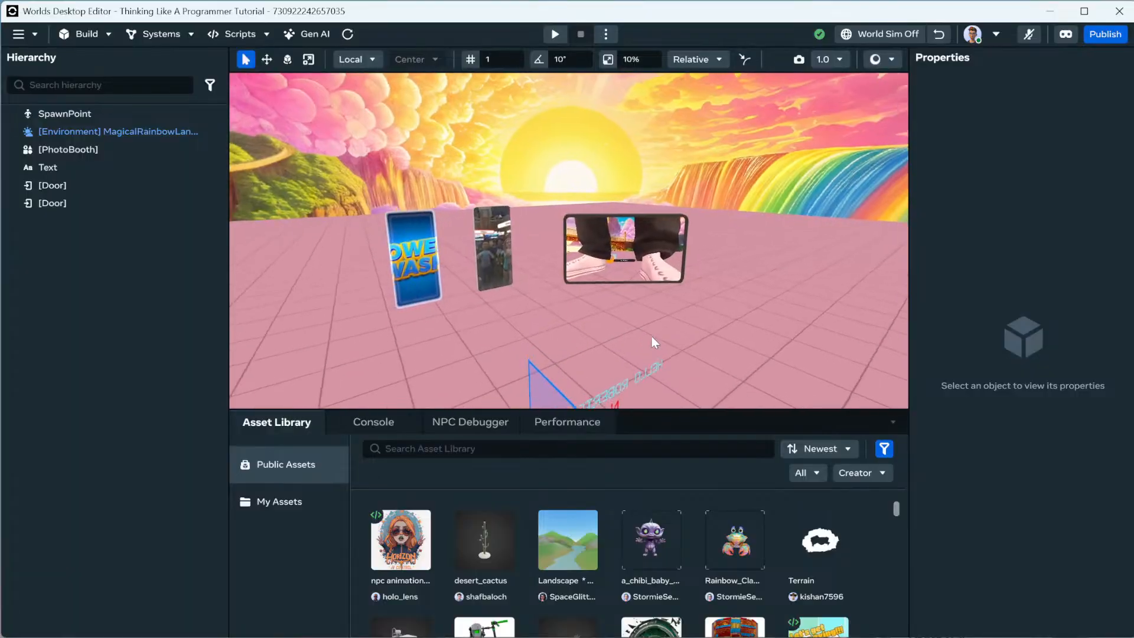
{"action": "key", "text": "w"}
{"action": "right_click_drag", "start_coordinate": [651, 336], "coordinate": [614, 359]}
{"action": "key", "text": "s"}
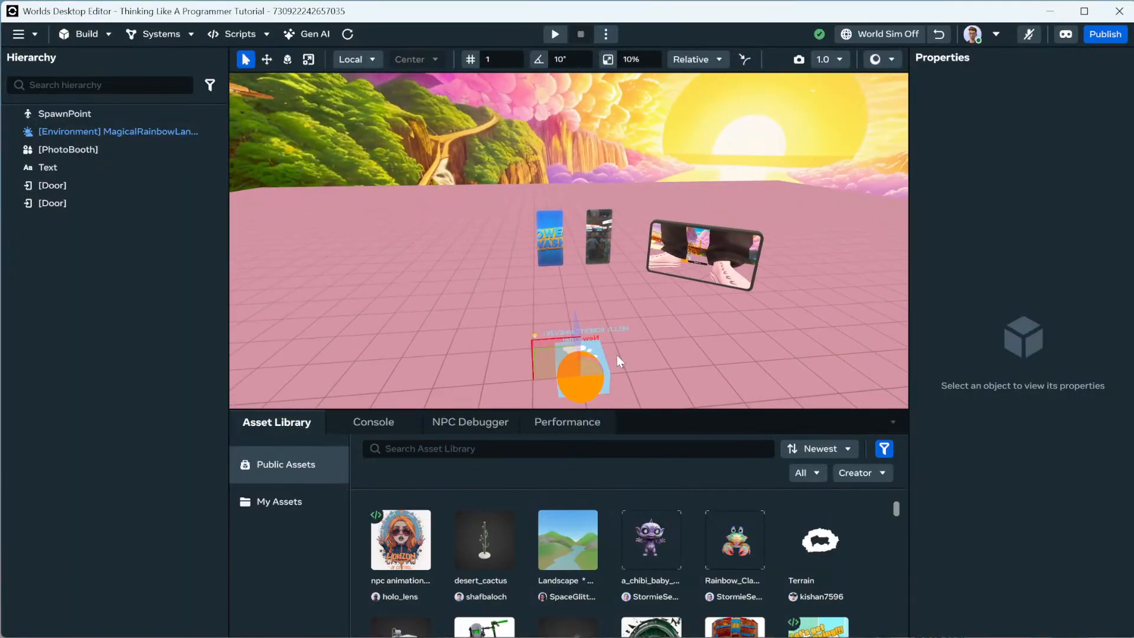
{"action": "left_click", "coordinate": [599, 240]}
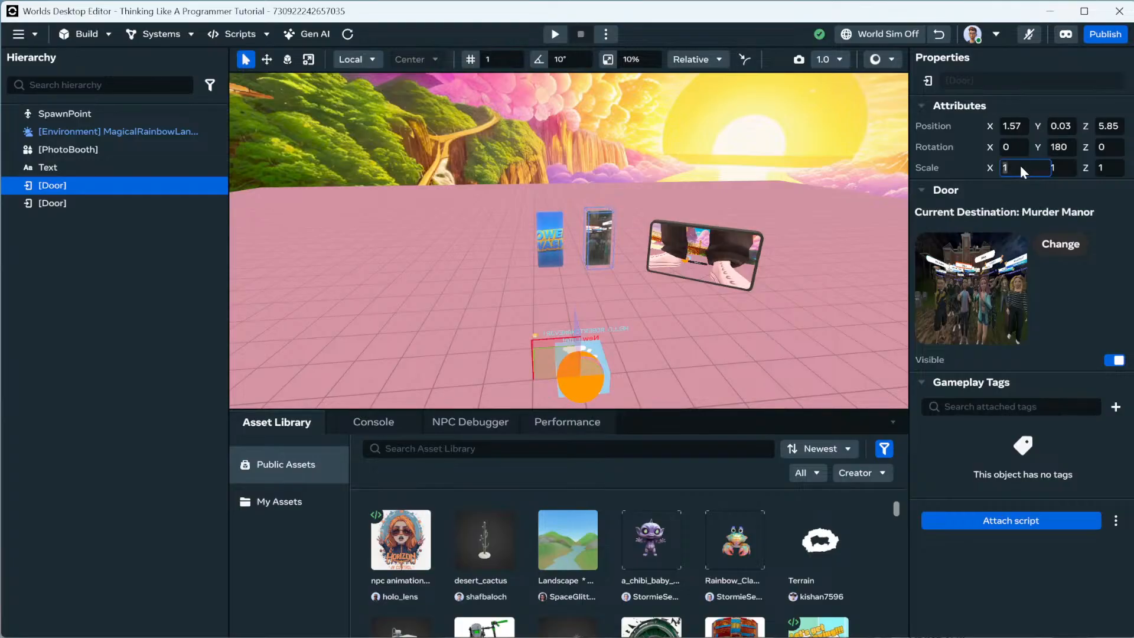
{"action": "type", "text": "0.5"}
{"action": "key", "text": "Return"}
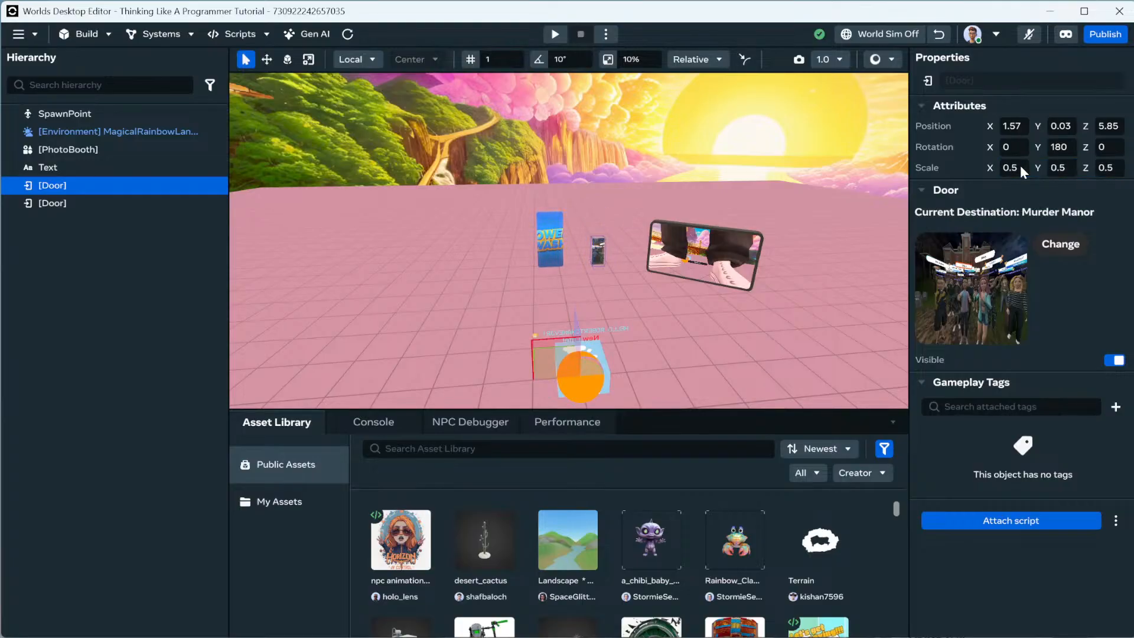
Set the Murder Manor door's X and Y scale back to 1.
{"action": "key", "text": "w"}
{"action": "mouse_move", "coordinate": [724, 280]}
{"action": "right_mouse_down"}
{"action": "mouse_move", "coordinate": [707, 284]}
{"action": "mouse_move", "coordinate": [723, 287]}
{"action": "right_mouse_up"}
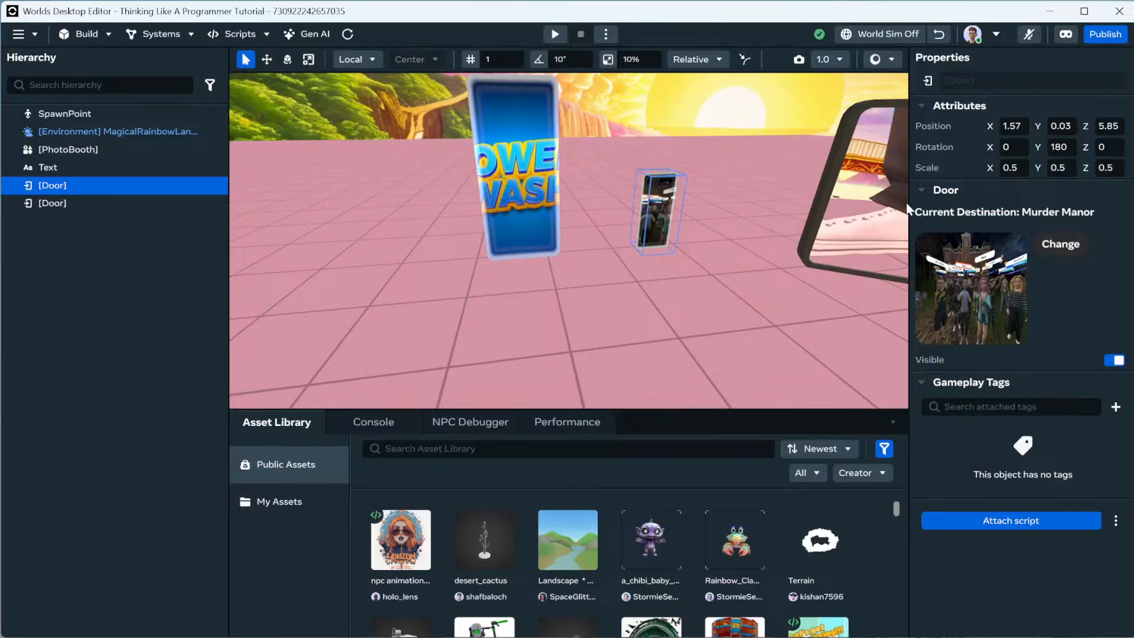
{"action": "left_click", "coordinate": [1019, 168]}
{"action": "type", "text": "1"}
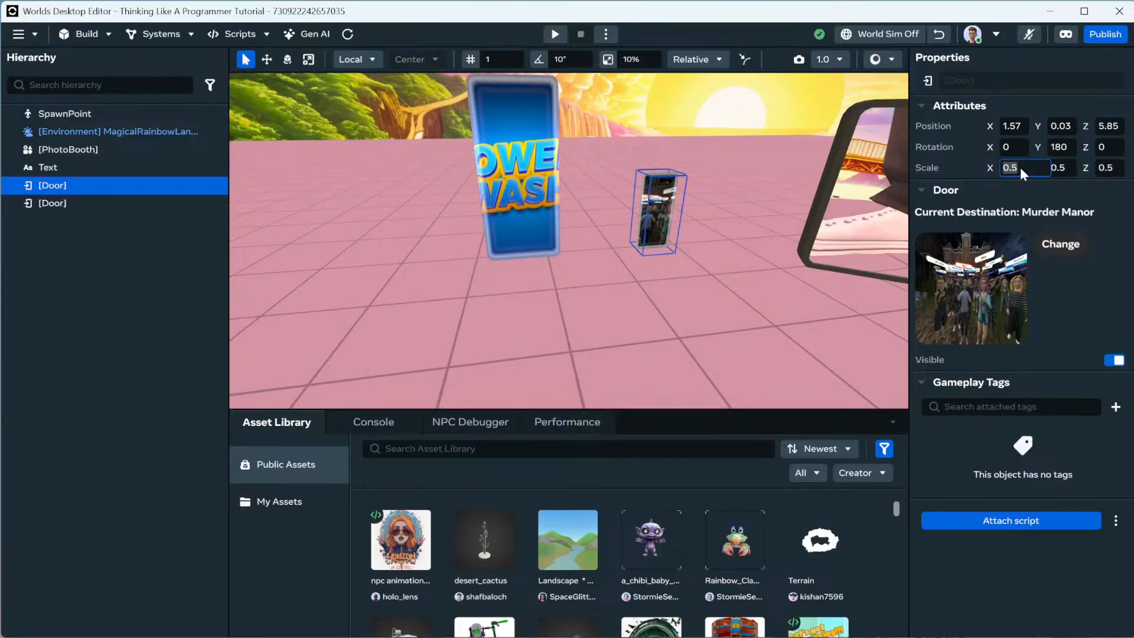
{"action": "key", "text": "Tab"}
{"action": "type", "text": "1"}
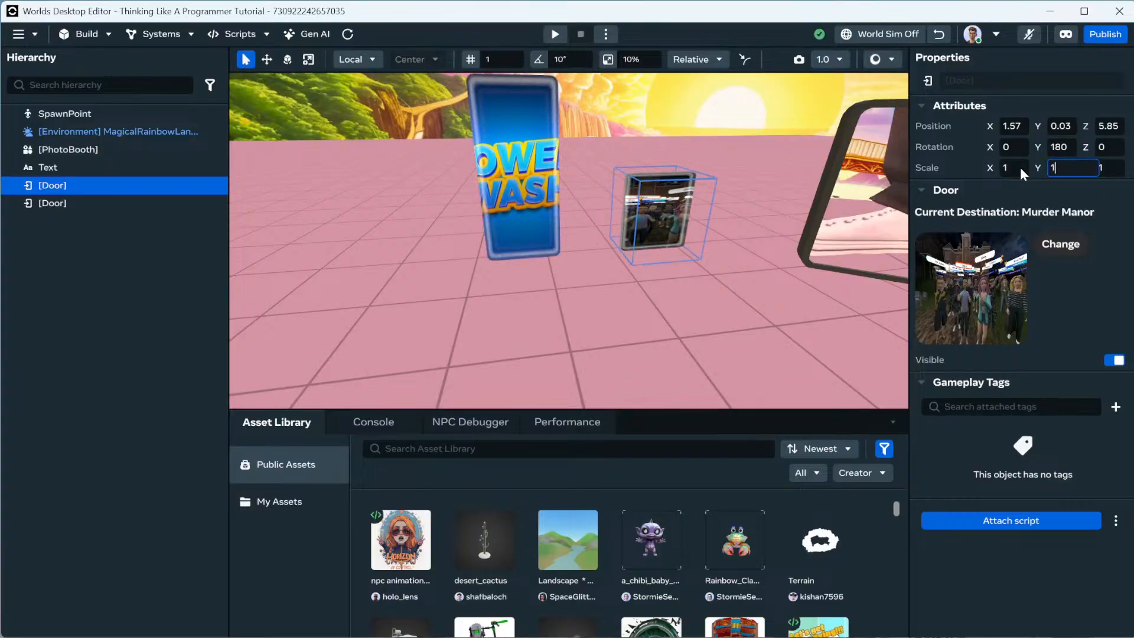
{"action": "left_click", "coordinate": [565, 317]}
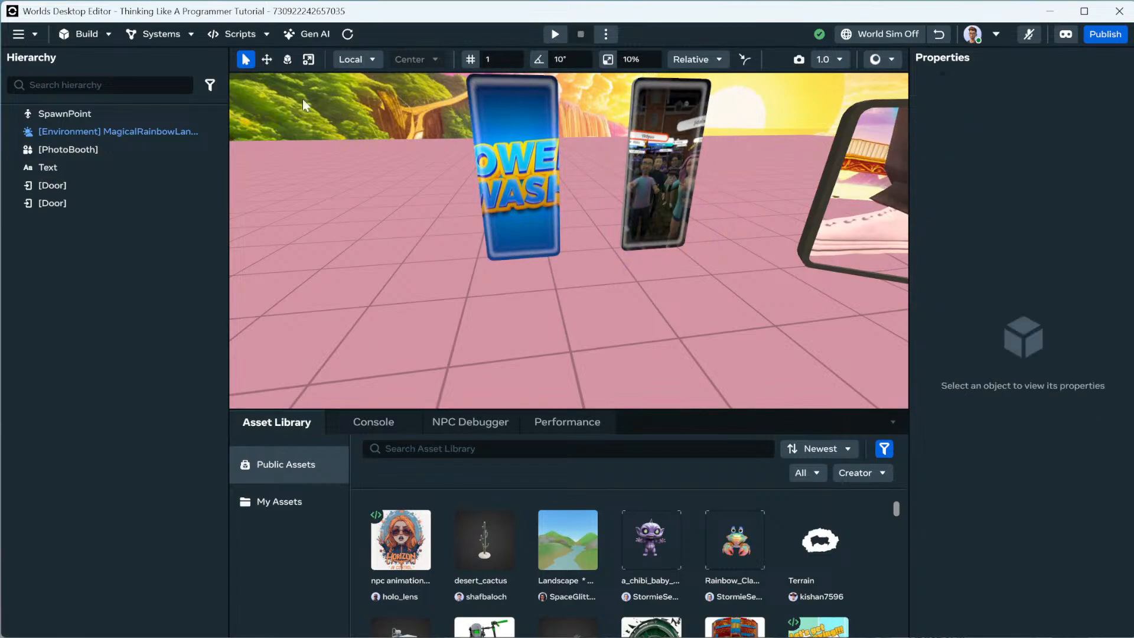
{"action": "left_click", "coordinate": [688, 155]}
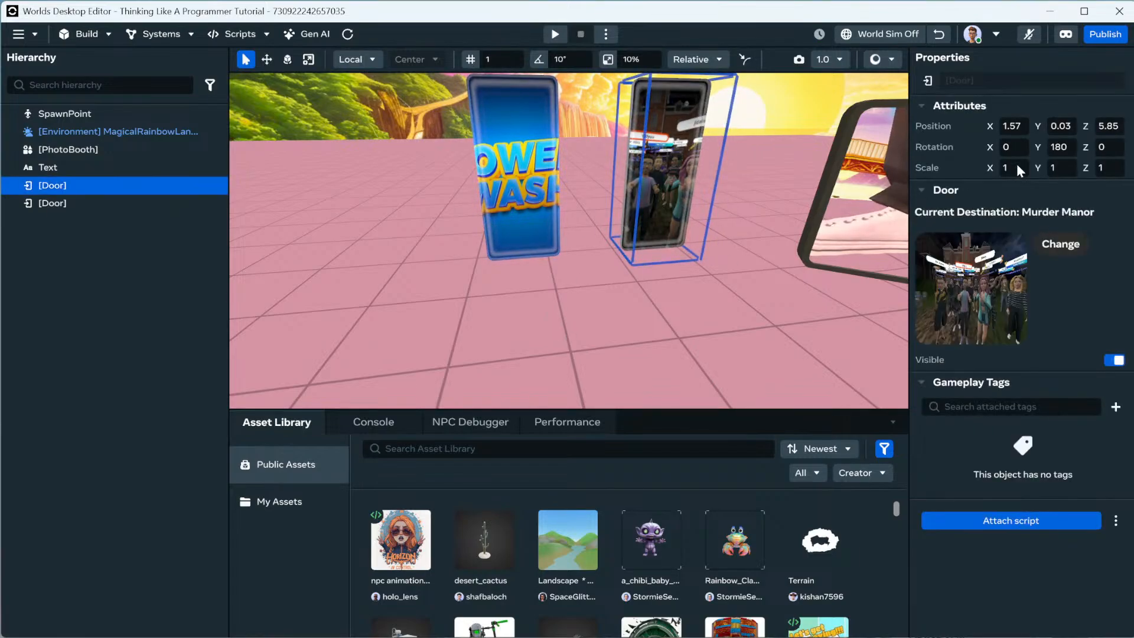
Change the door's Y scale to 0.5, then restore it to 1 for full height.
{"action": "double_click", "coordinate": [1055, 167]}
{"action": "type", "text": "0.5"}
{"action": "key", "text": "Return"}
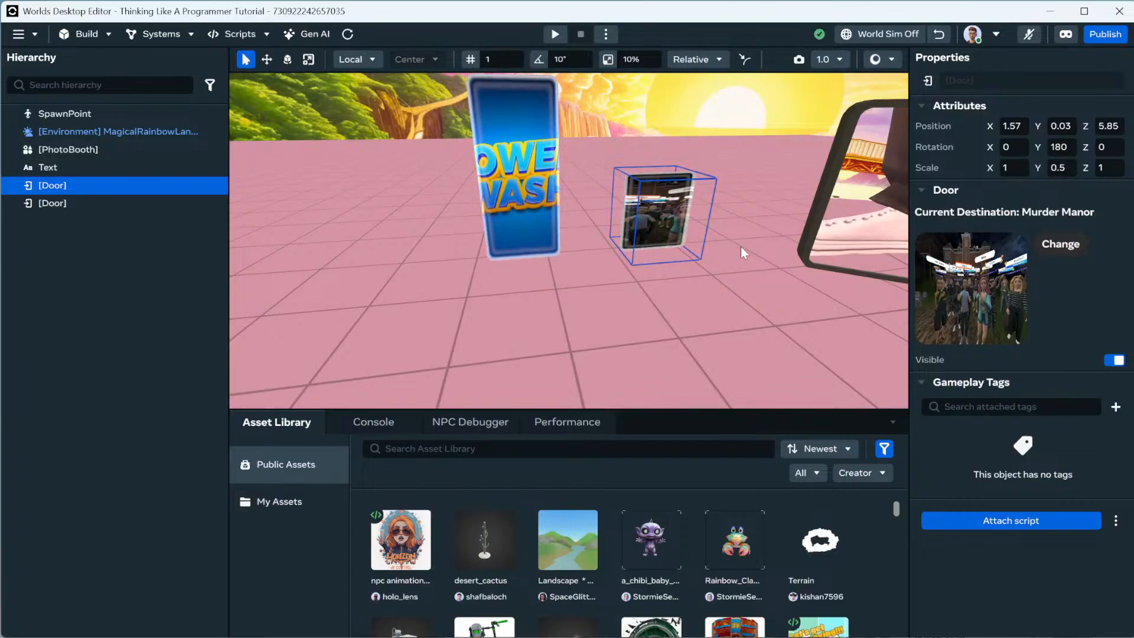
{"action": "double_click", "coordinate": [1054, 167]}
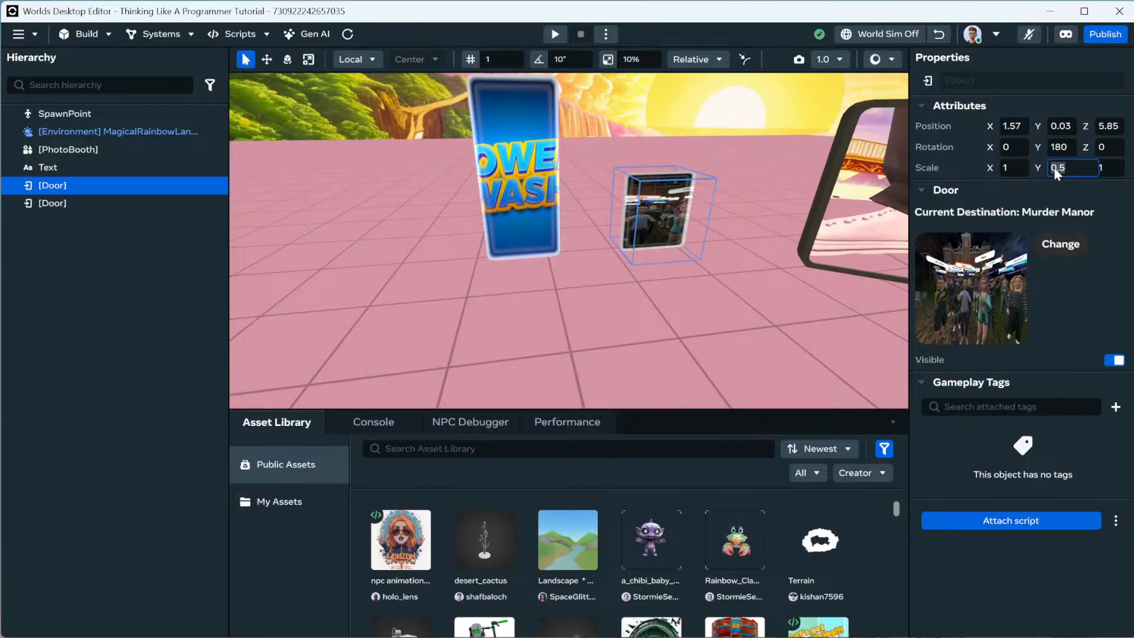
{"action": "type", "text": "1"}
{"action": "key", "text": "Return"}
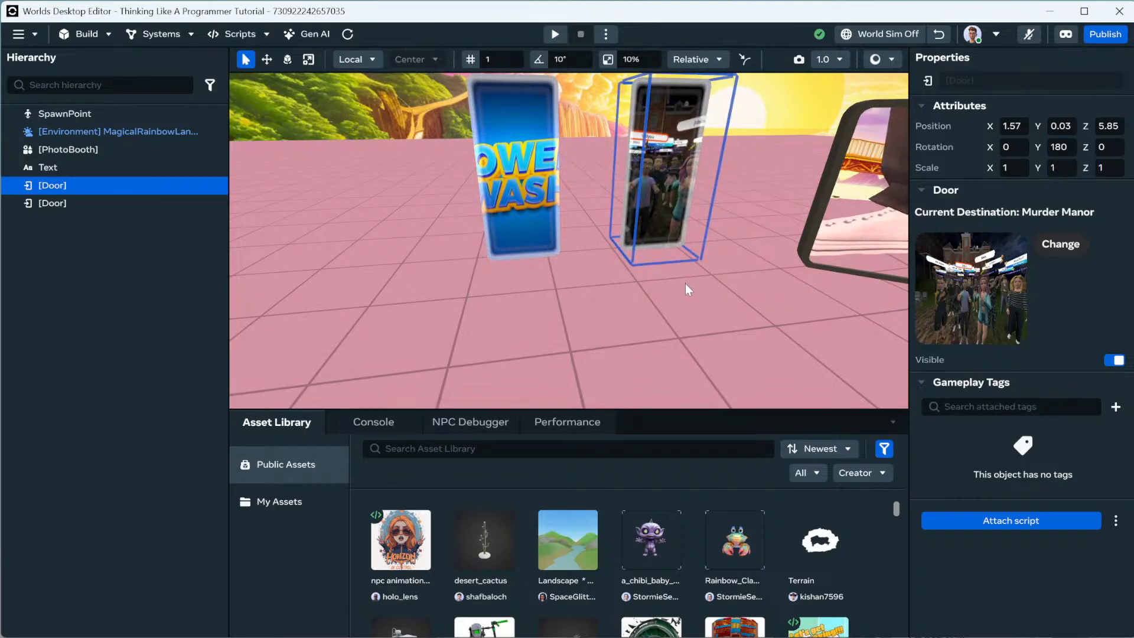
{"action": "scroll", "coordinate": [626, 285], "scroll_direction": "down", "scroll_amount": 3}
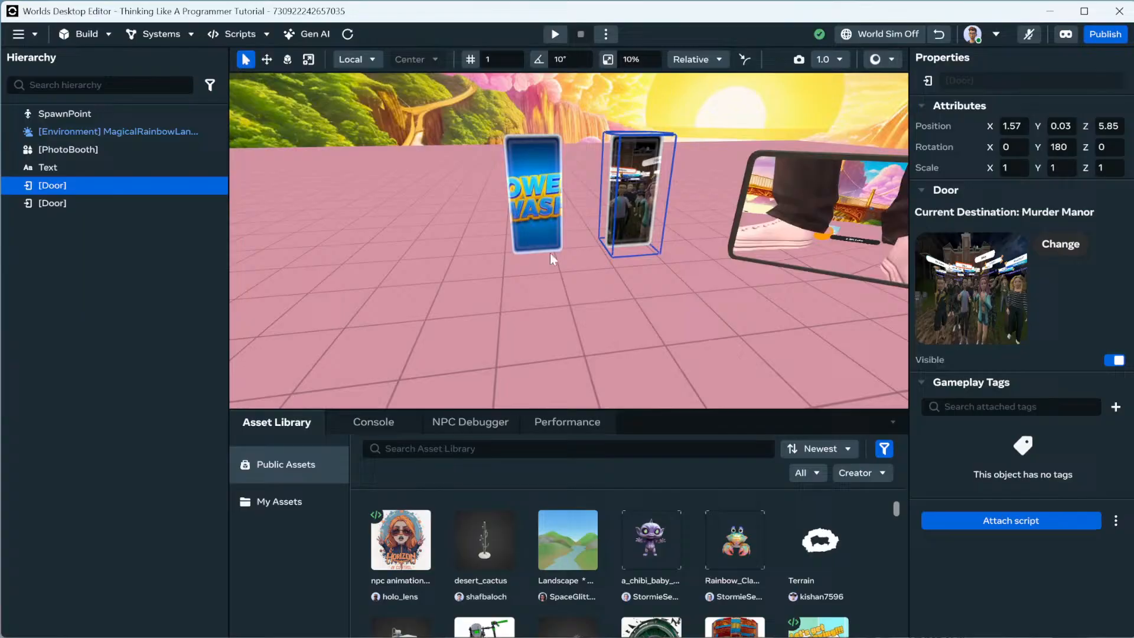
{"action": "left_click", "coordinate": [83, 34]}
Add a Dynamic Light from the Build > Gizmos collection.
{"action": "left_click", "coordinate": [98, 75]}
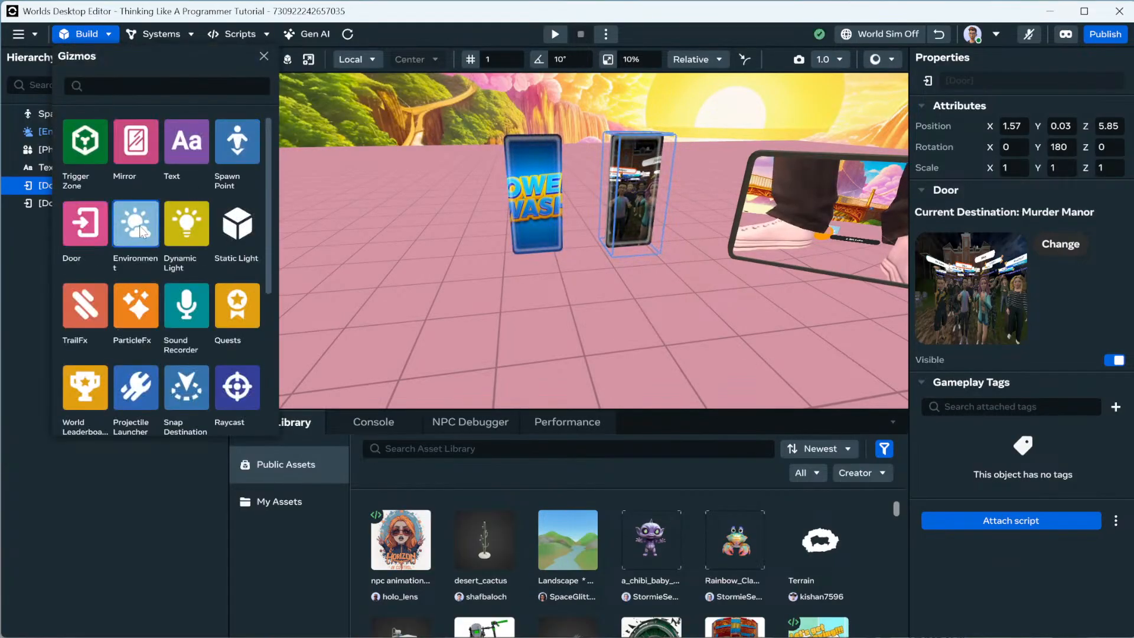
{"action": "left_click", "coordinate": [198, 236]}
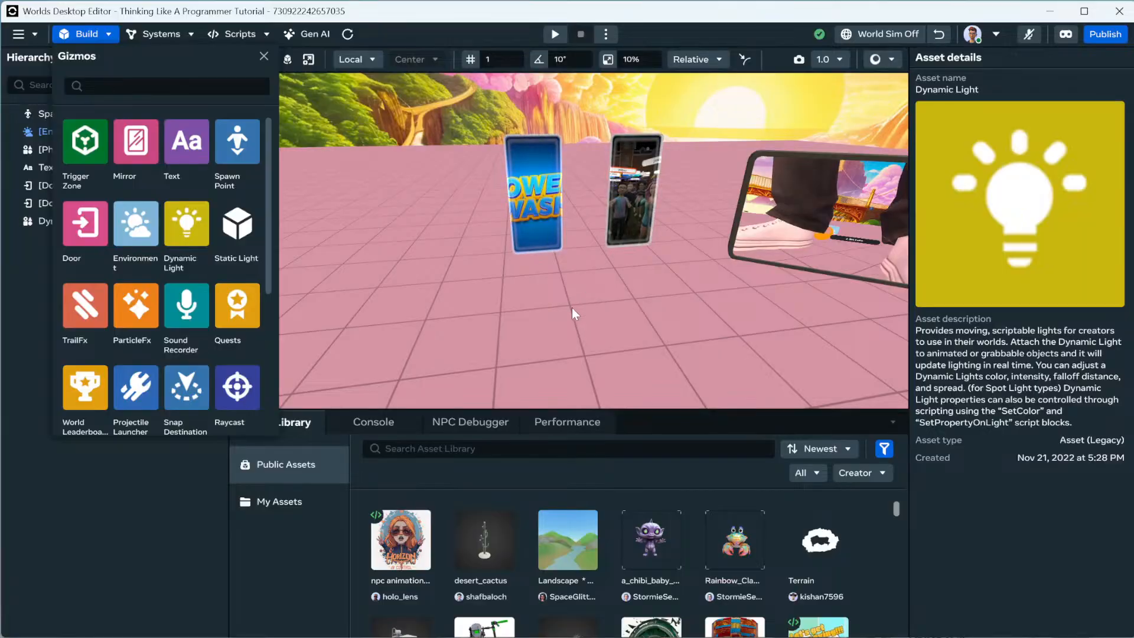
{"action": "left_click", "coordinate": [264, 57]}
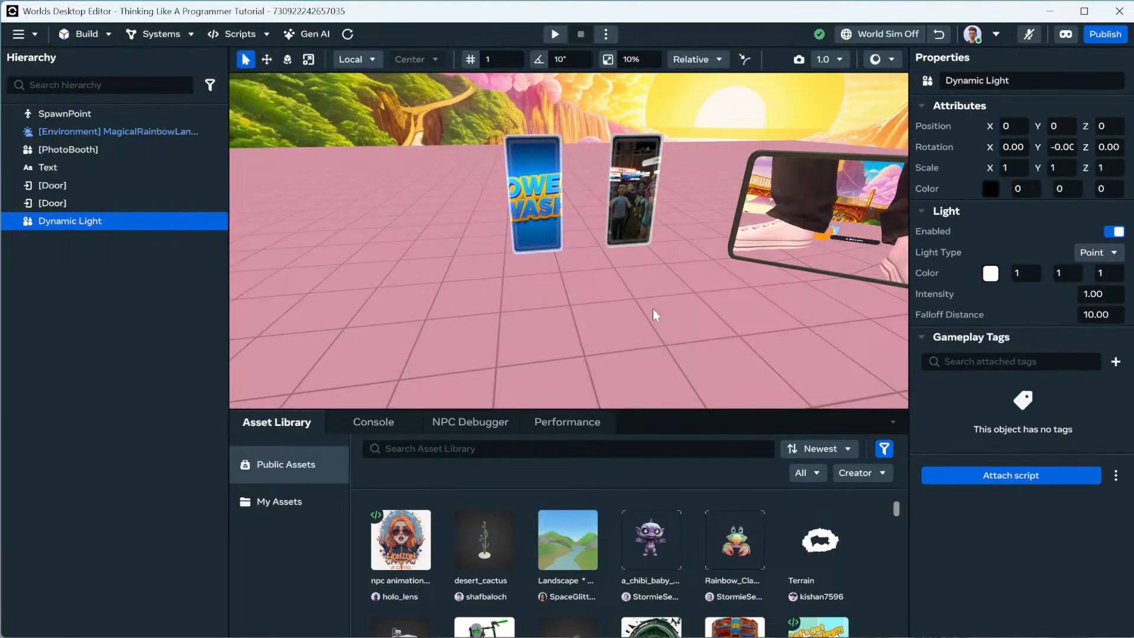
Set the new light's Z position to 5 and its Y position to 5.
{"action": "right_click_drag", "start_coordinate": [647, 317], "coordinate": [729, 325]}
{"action": "left_click", "coordinate": [267, 60]}
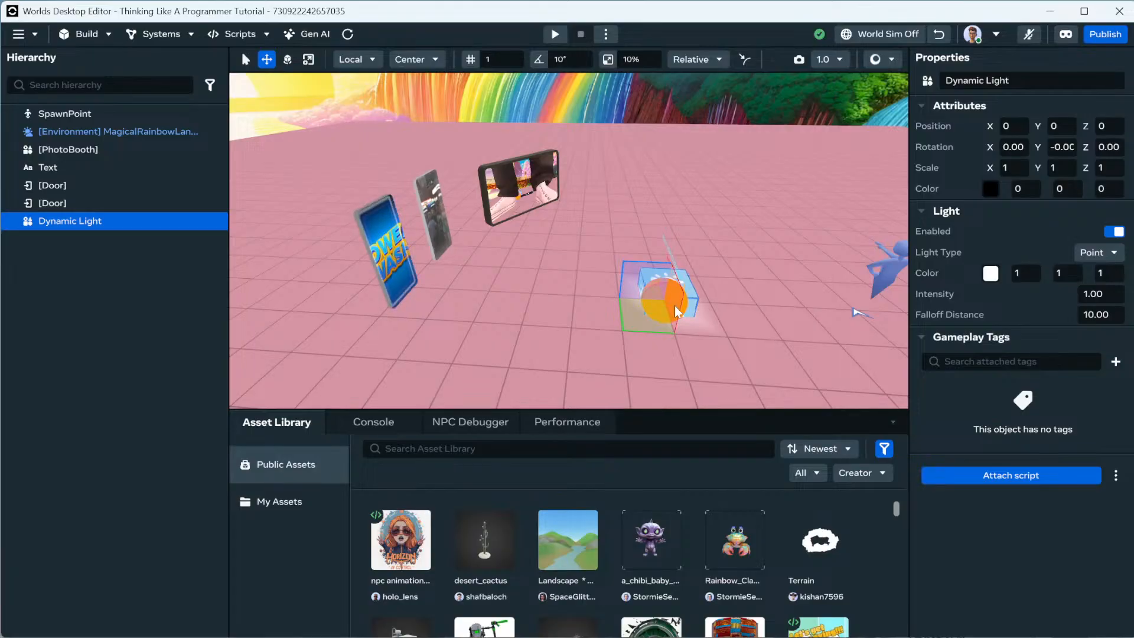
{"action": "right_click_drag", "start_coordinate": [707, 318], "coordinate": [708, 321]}
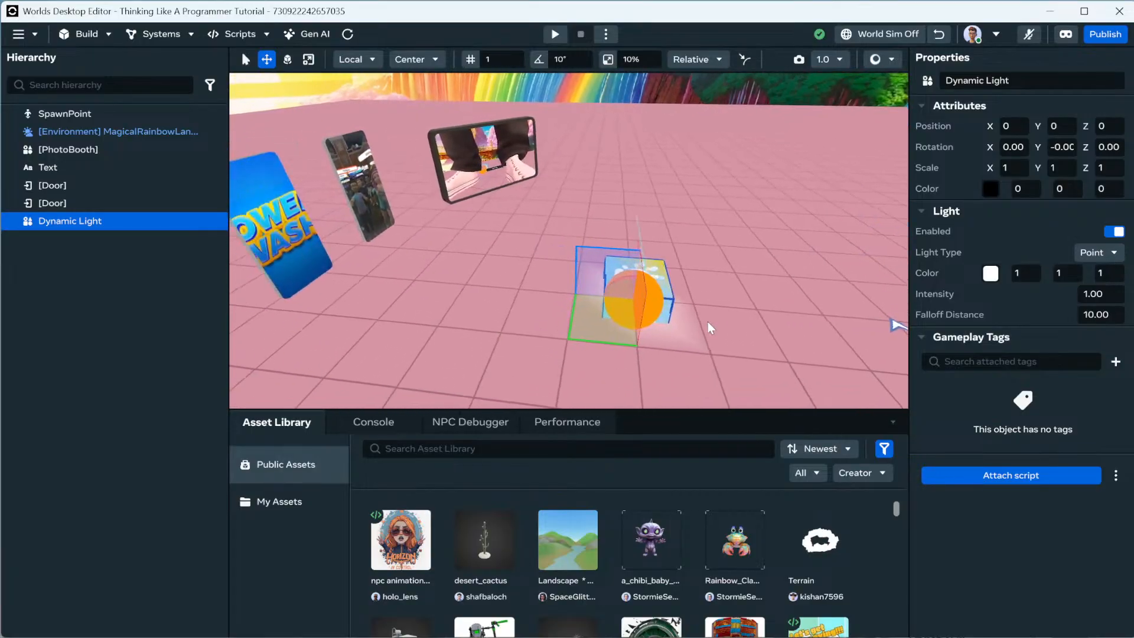
{"action": "right_click", "coordinate": [707, 321]}
{"action": "left_click", "coordinate": [1090, 125]}
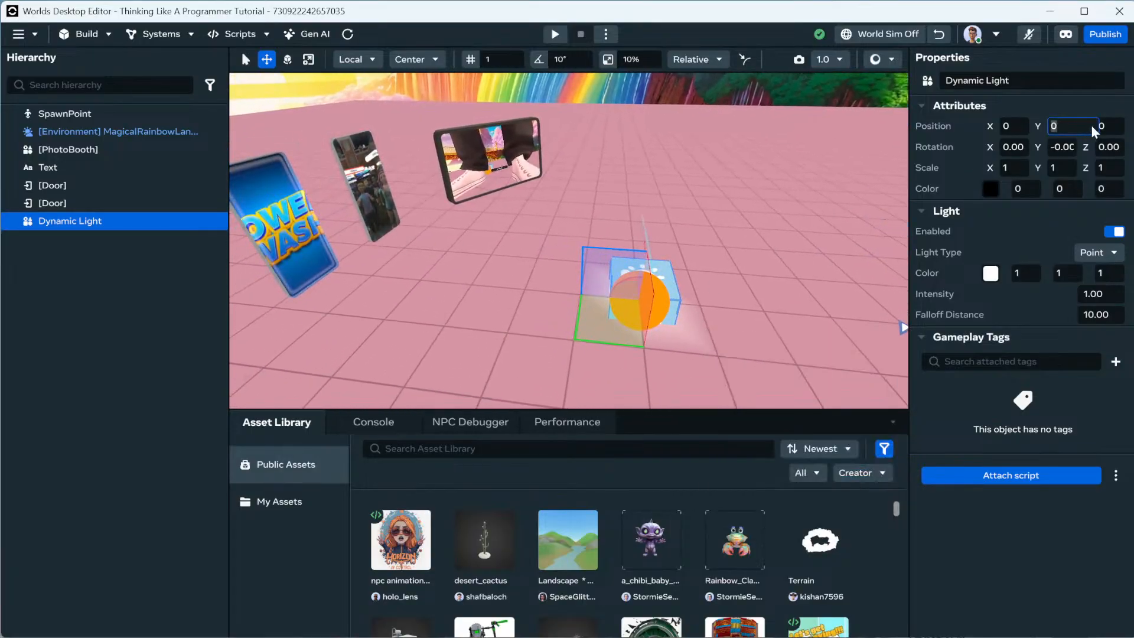
{"action": "left_click", "coordinate": [1104, 125]}
{"action": "type", "text": "5"}
{"action": "key", "text": "Return"}
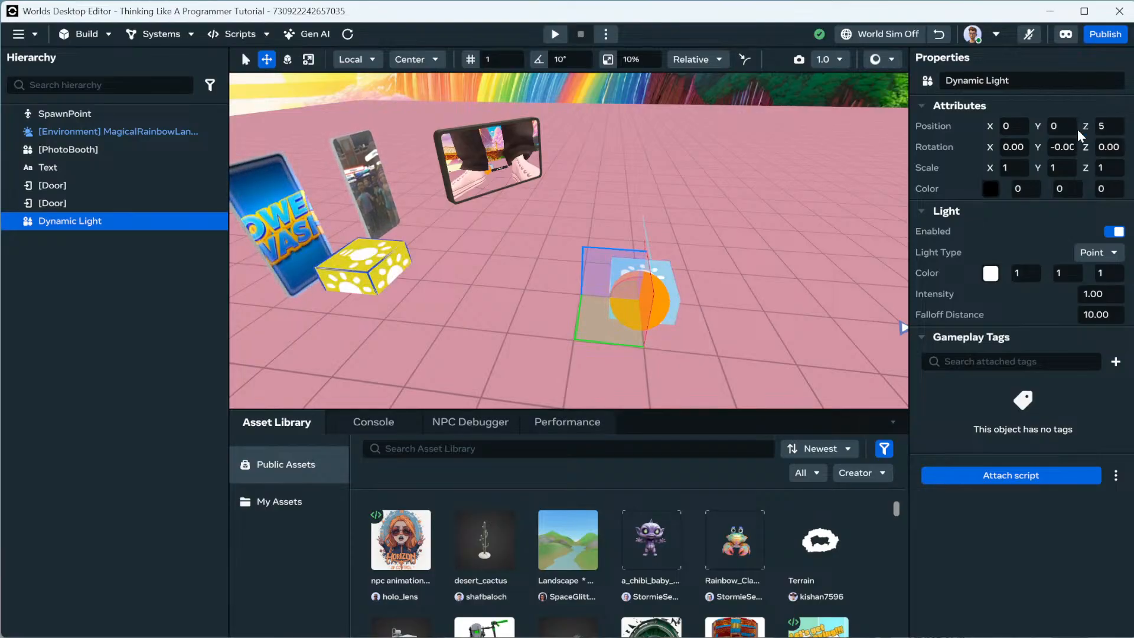
{"action": "left_click", "coordinate": [1062, 125]}
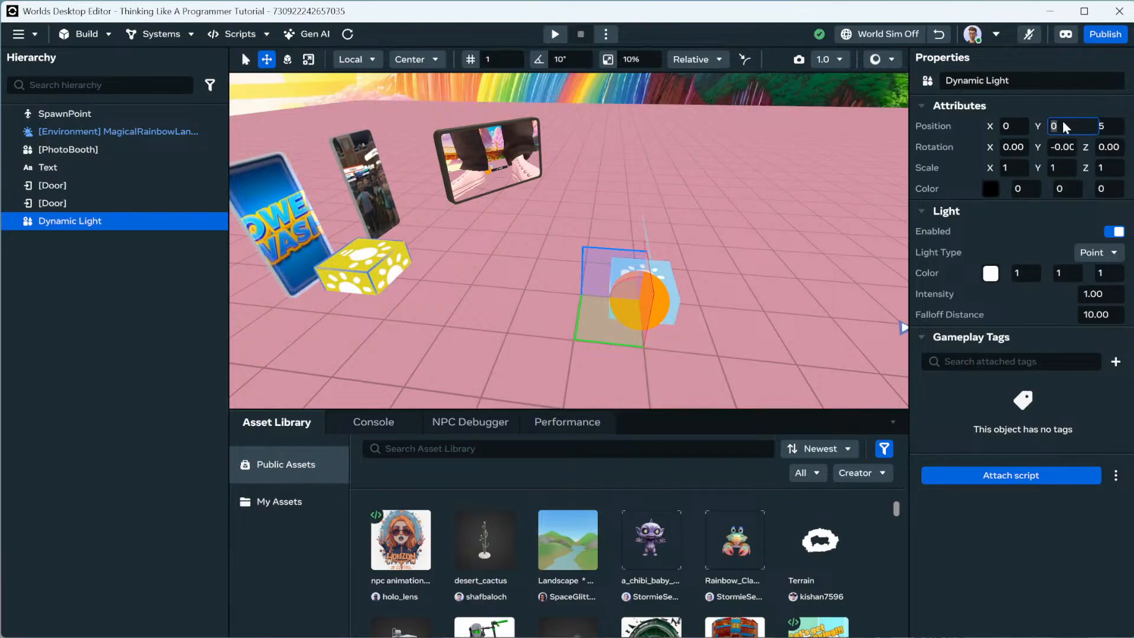
{"action": "type", "text": "5"}
{"action": "key", "text": "Return"}
Lower the light to height 2 so it sits at 0, 2, 5.
{"action": "scroll", "coordinate": [660, 176], "scroll_direction": "down", "scroll_amount": 5}
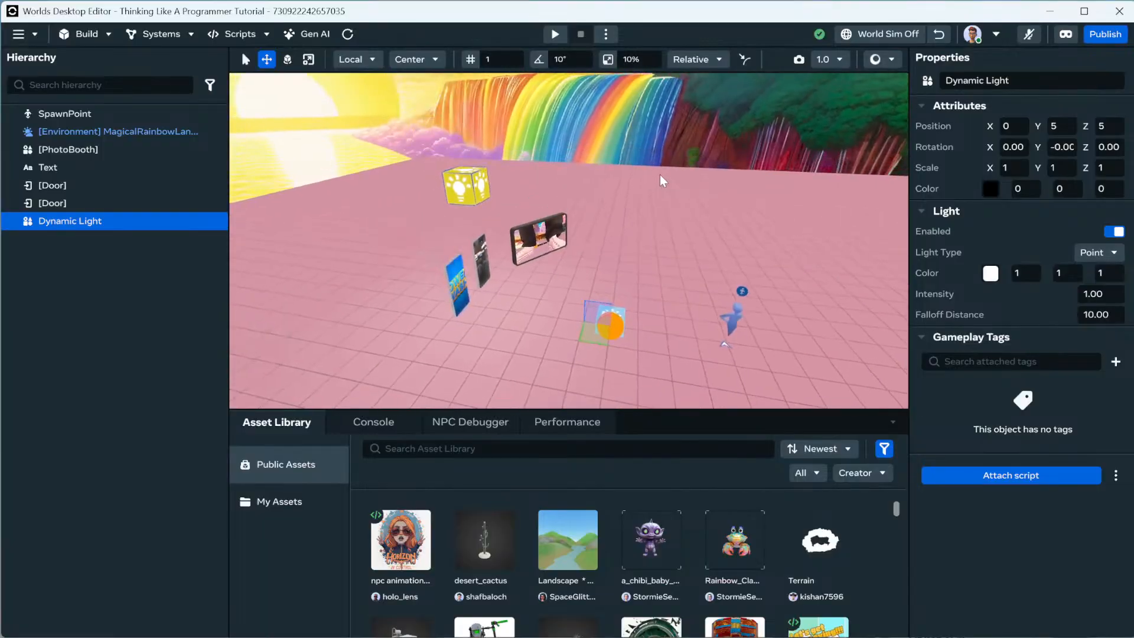
{"action": "scroll", "coordinate": [660, 174], "scroll_direction": "up", "scroll_amount": 3}
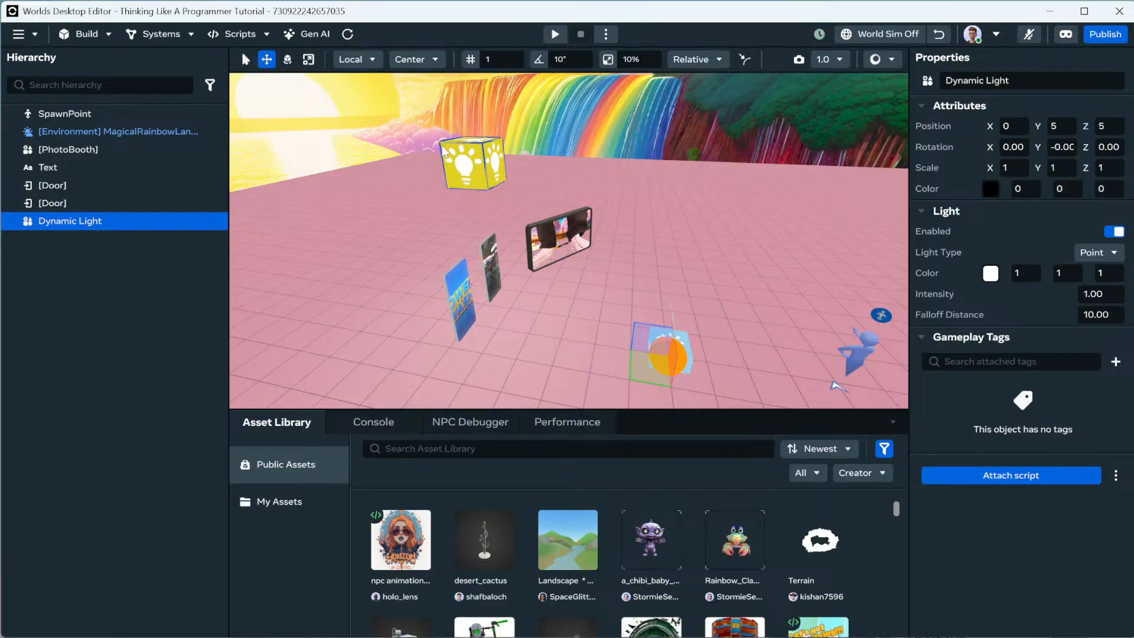
{"action": "right_click_drag", "start_coordinate": [477, 179], "coordinate": [515, 201]}
{"action": "key", "text": "w"}
{"action": "key", "text": "s"}
{"action": "key", "text": "w"}
{"action": "key", "text": "s"}
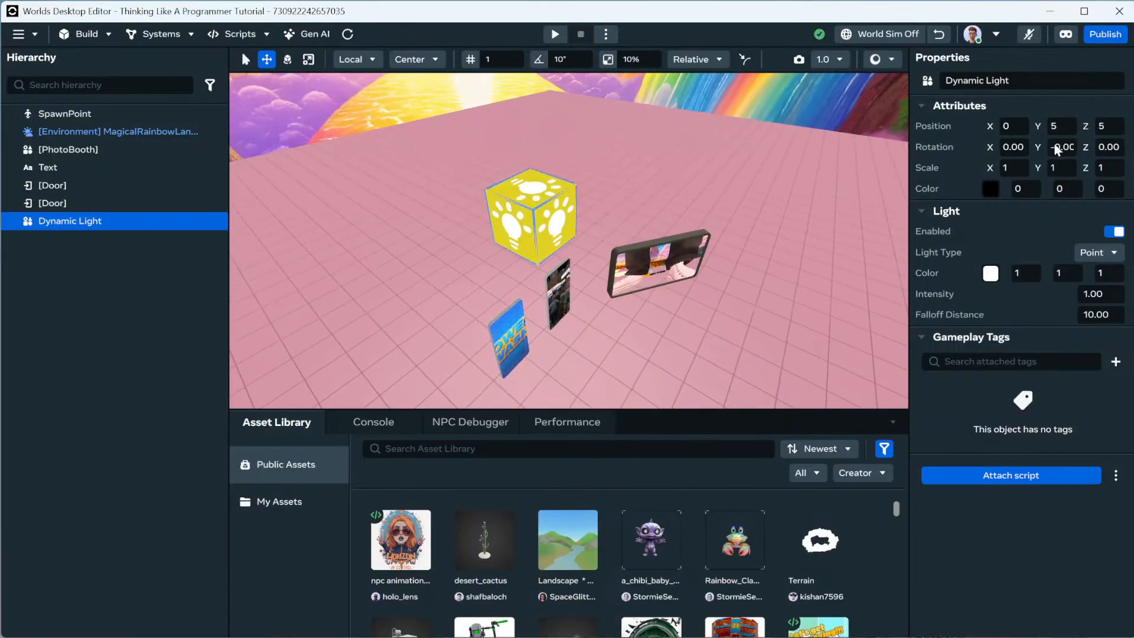
{"action": "right_click_drag", "start_coordinate": [752, 193], "coordinate": [757, 217]}
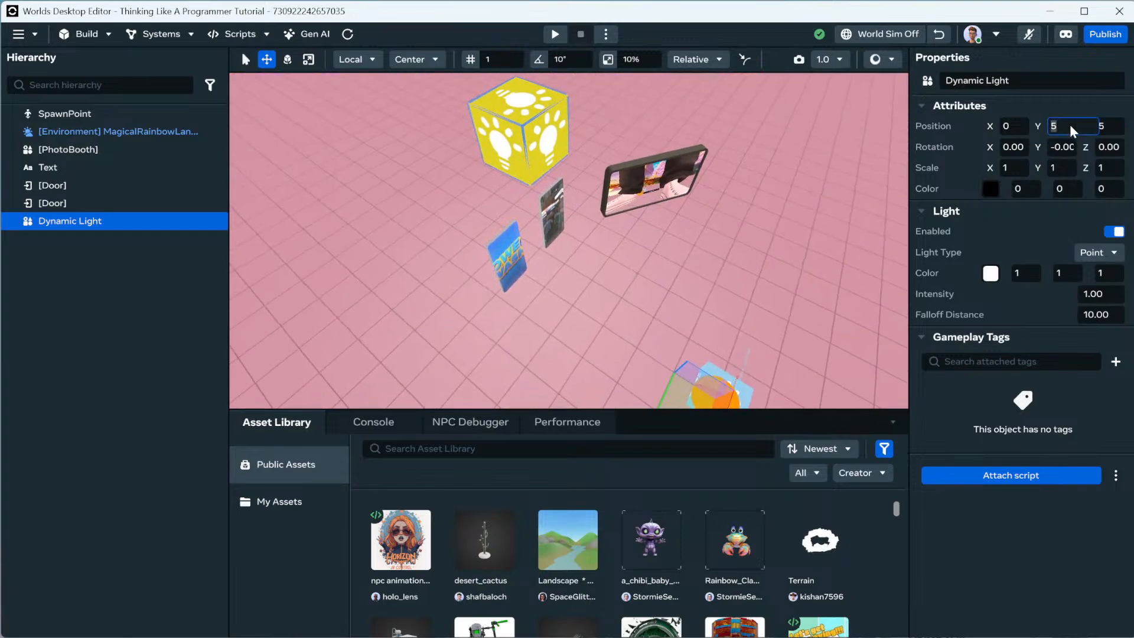
{"action": "type", "text": "2"}
{"action": "key", "text": "Return"}
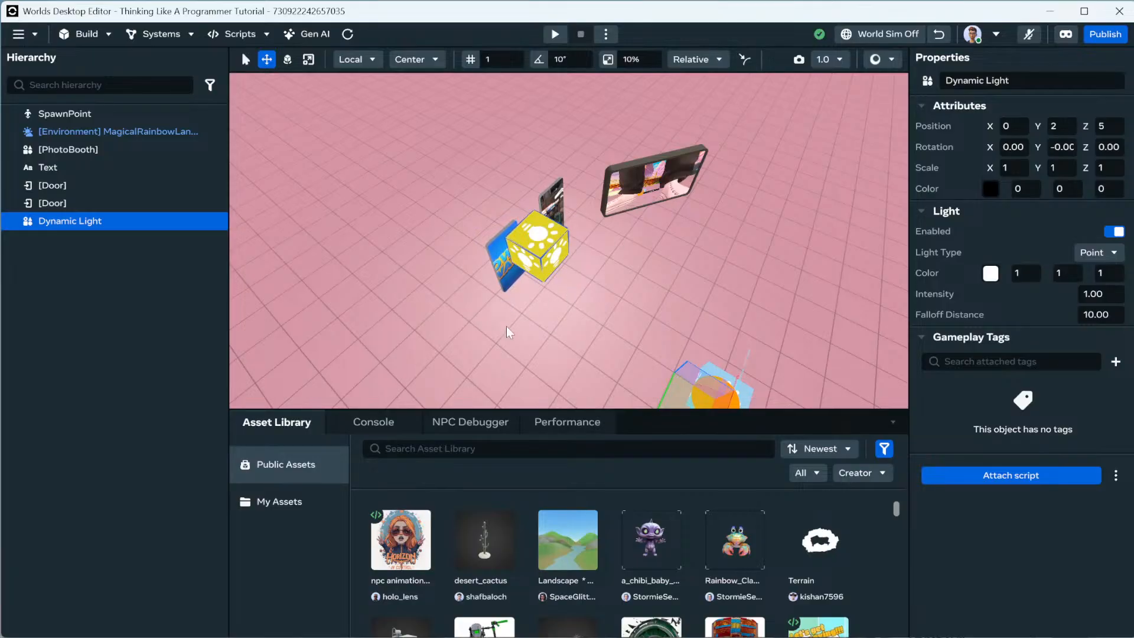
Change the light type to Spot and rotate it 90 on X.
{"action": "left_click", "coordinate": [1111, 254]}
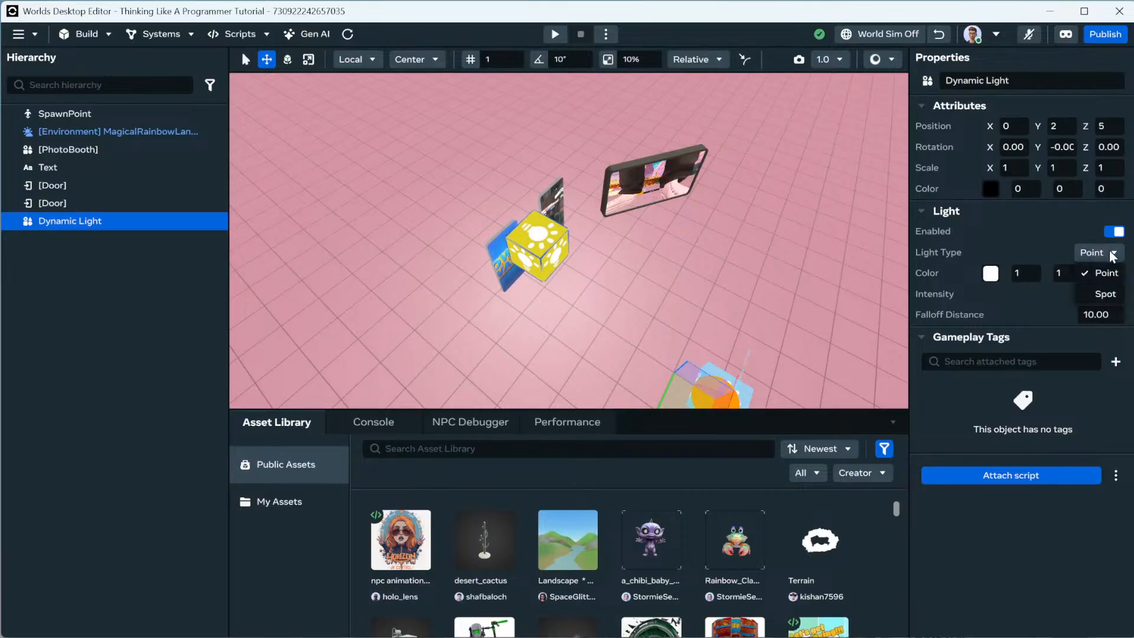
{"action": "left_click", "coordinate": [1105, 295]}
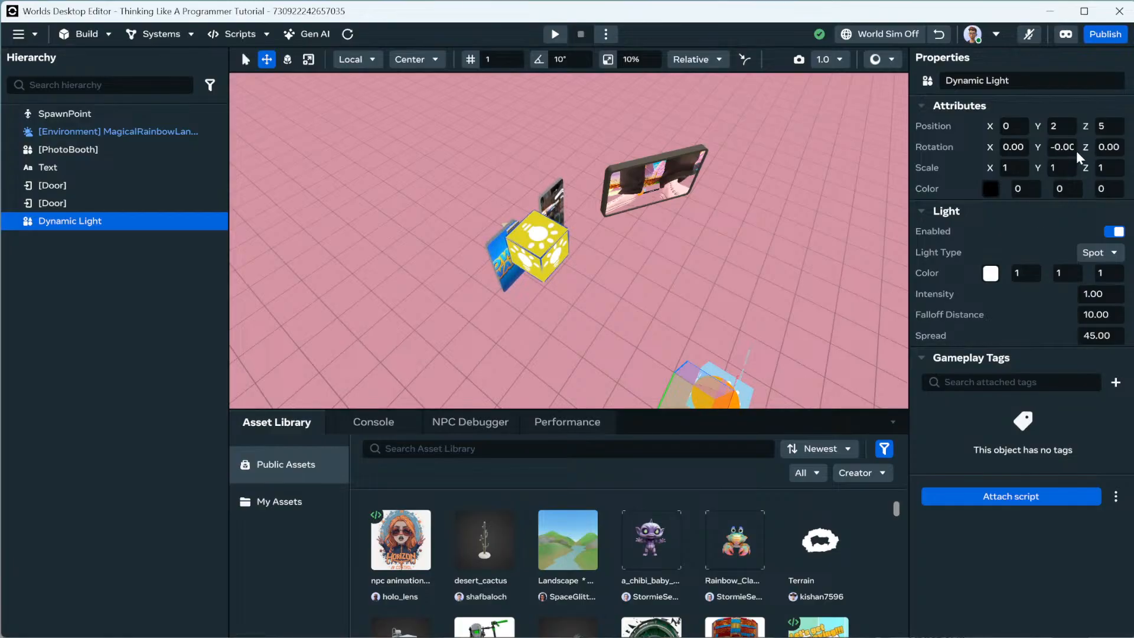
{"action": "left_click", "coordinate": [1022, 150]}
{"action": "type", "text": "90"}
{"action": "key", "text": "Return"}
Set the spotlight's intensity to 5.
{"action": "right_click_drag", "start_coordinate": [646, 195], "coordinate": [601, 161]}
{"action": "key", "text": "w"}
{"action": "key", "text": "s"}
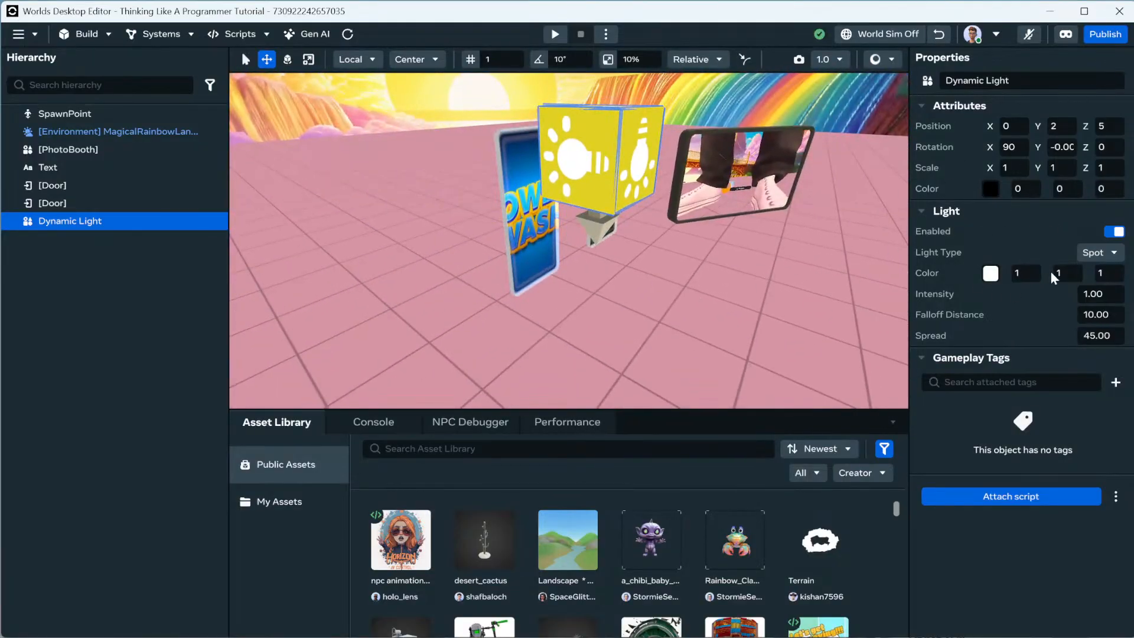
{"action": "left_click", "coordinate": [1098, 294]}
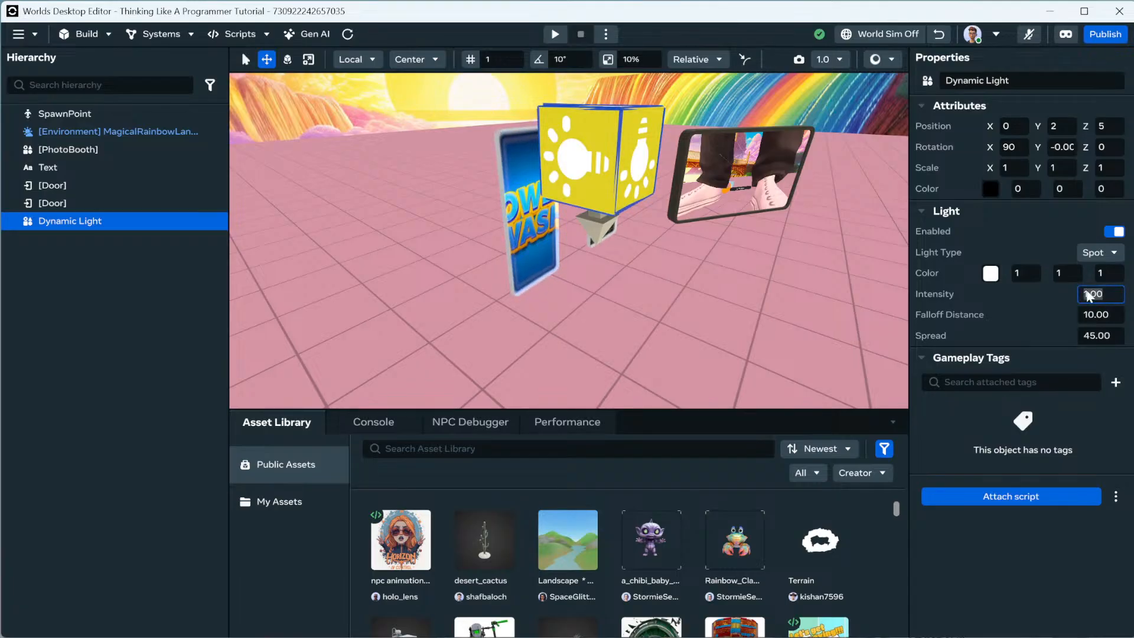
{"action": "type", "text": "5"}
{"action": "key", "text": "Return"}
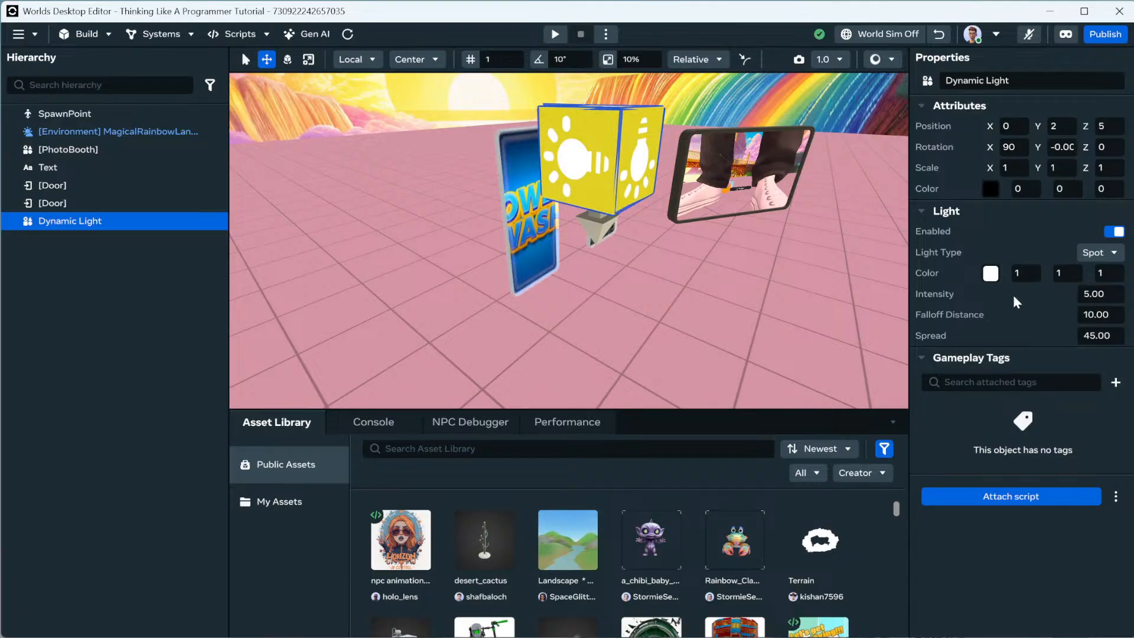
Set the spotlight's spread to 90 to light a pool on the floor.
{"action": "scroll", "coordinate": [792, 290], "scroll_direction": "down", "scroll_amount": 5}
{"action": "right_click", "coordinate": [792, 290]}
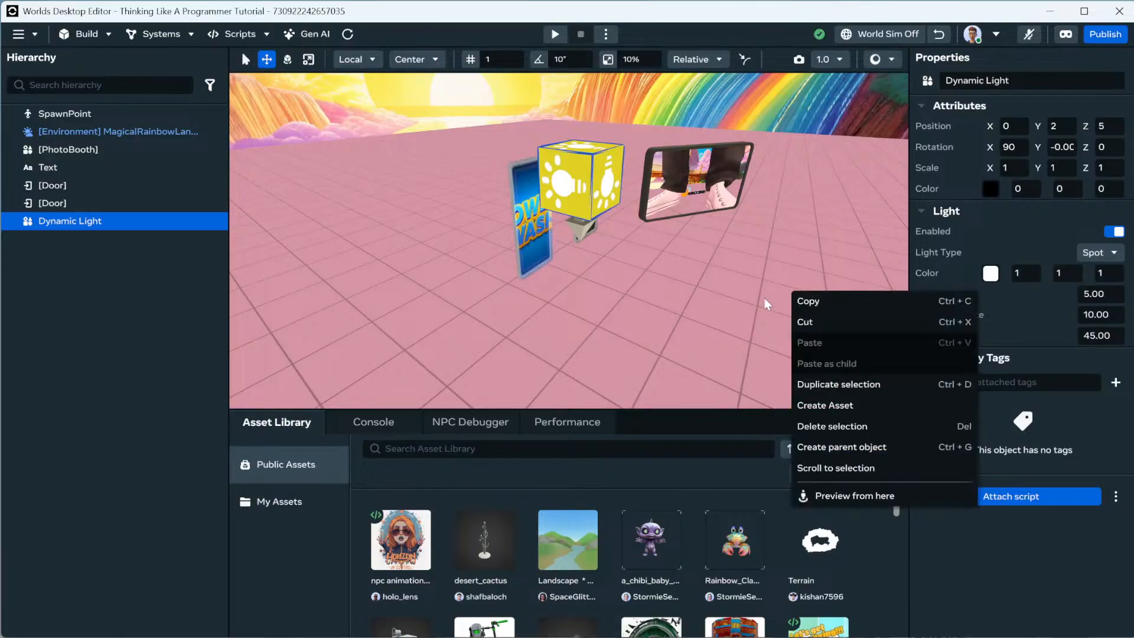
{"action": "left_click", "coordinate": [599, 204]}
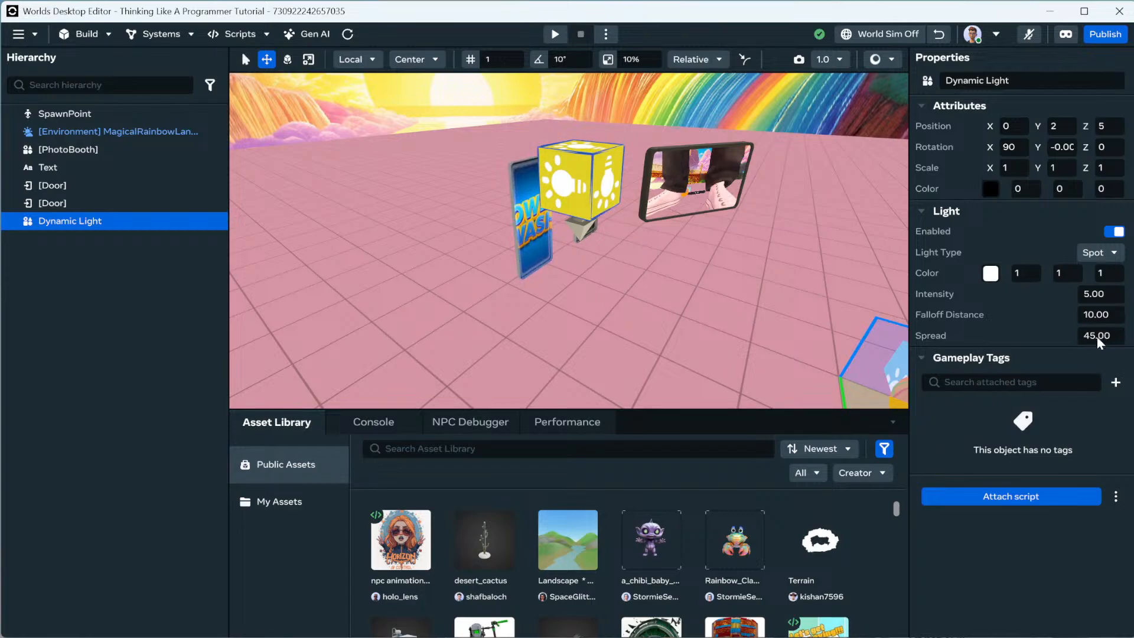
{"action": "left_click", "coordinate": [1115, 333]}
{"action": "type", "text": "90"}
{"action": "key", "text": "Return"}
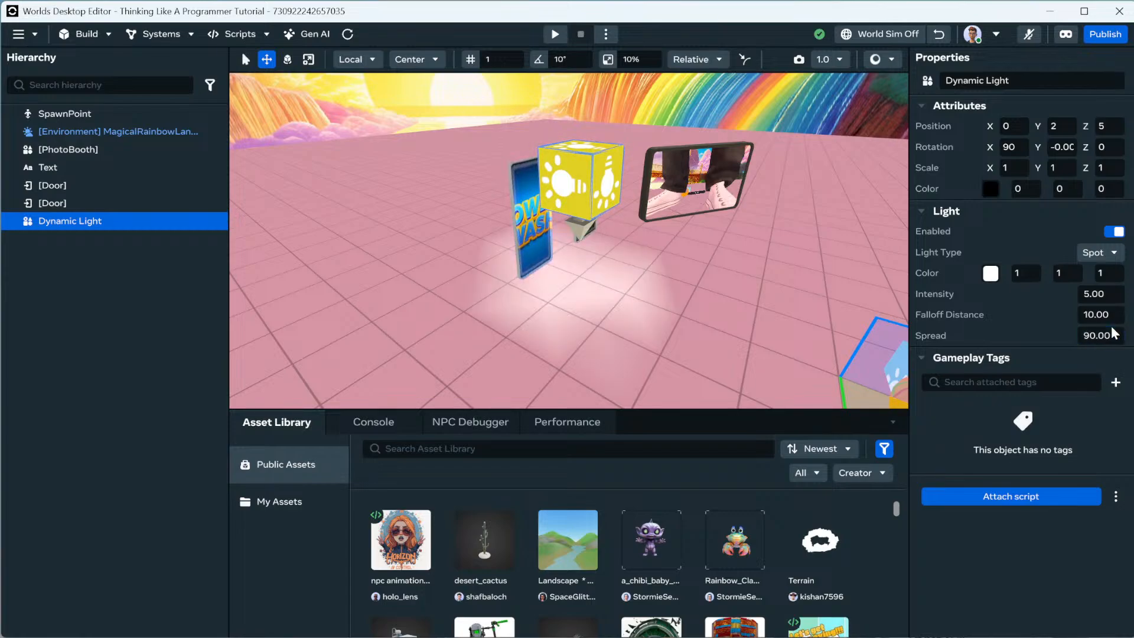
{"action": "right_click_drag", "start_coordinate": [760, 320], "coordinate": [753, 318]}
{"action": "scroll", "coordinate": [753, 320], "scroll_direction": "down", "scroll_amount": 5}
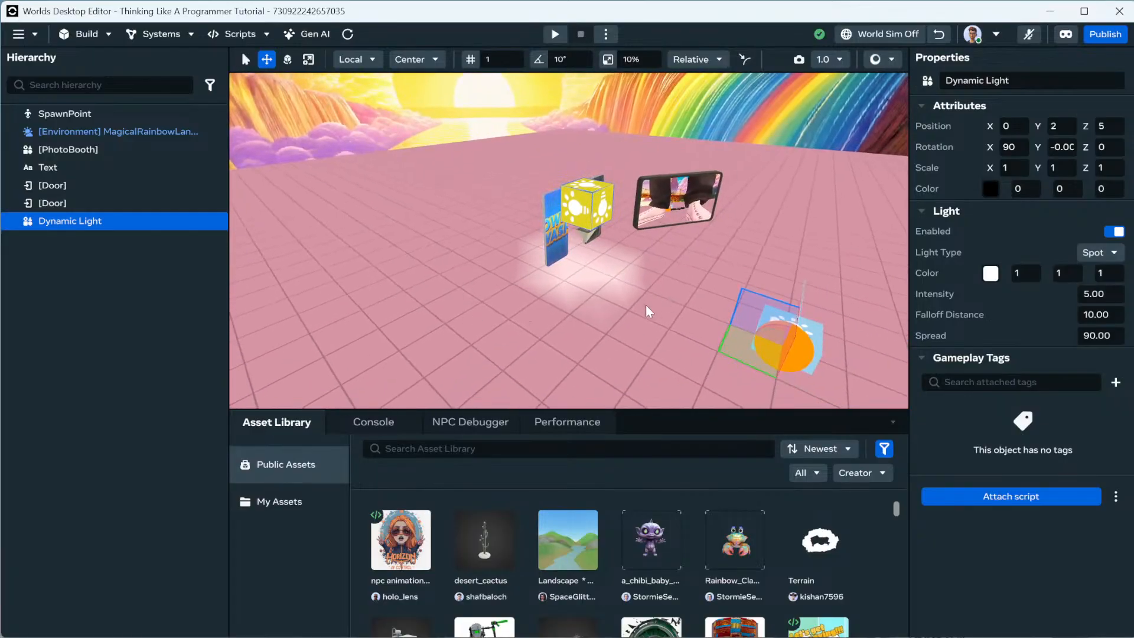
Add a Sphere B primitive from the build shapes collection.
{"action": "left_click", "coordinate": [88, 34]}
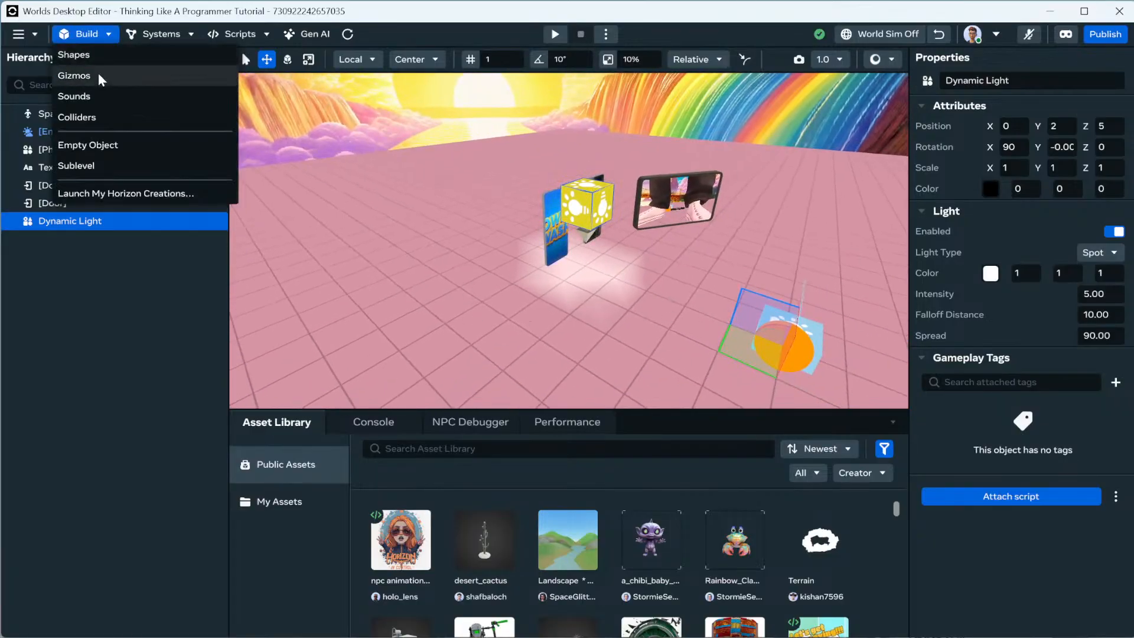
{"action": "left_click", "coordinate": [80, 55]}
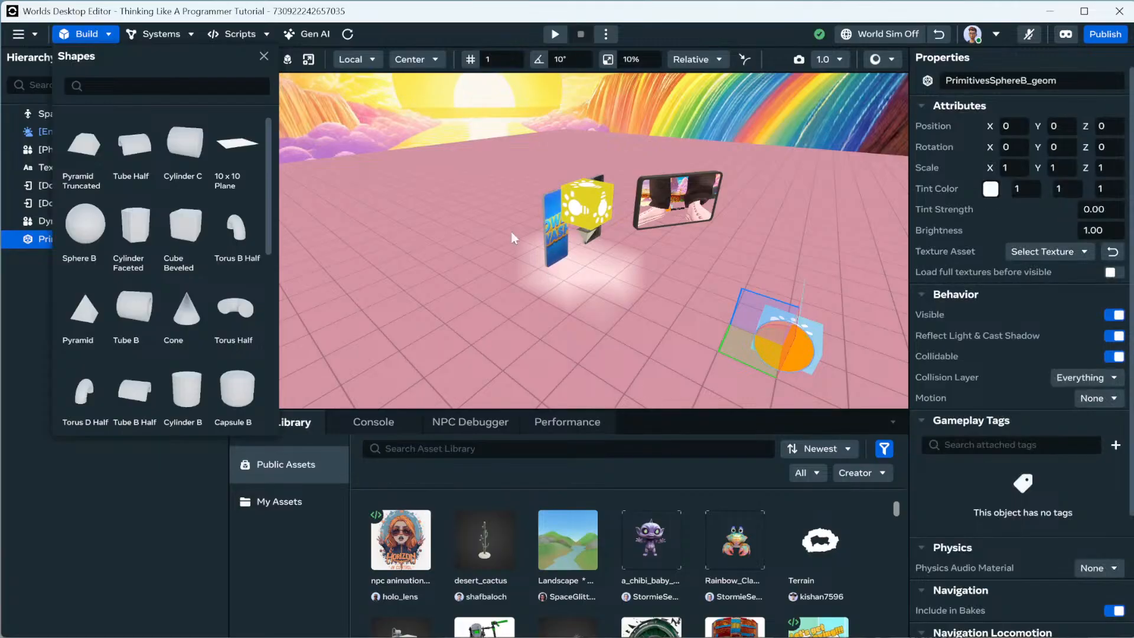
{"action": "left_click", "coordinate": [264, 59]}
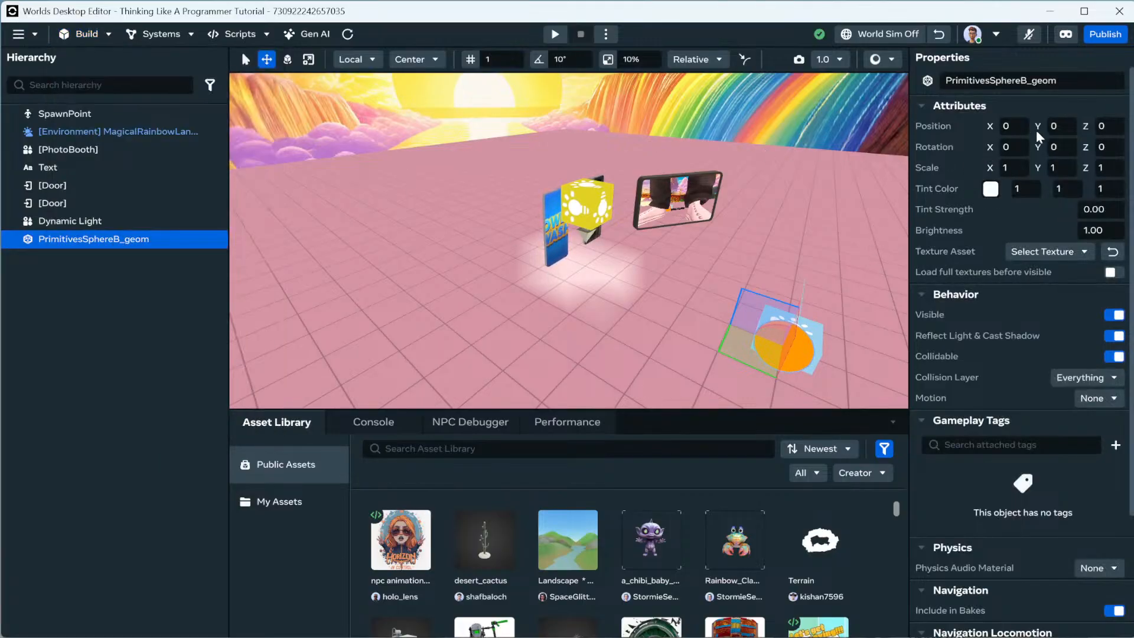
Paste the light's position onto the sphere and drop its height to 0, giving 0, 0, 5.
{"action": "left_click", "coordinate": [593, 214]}
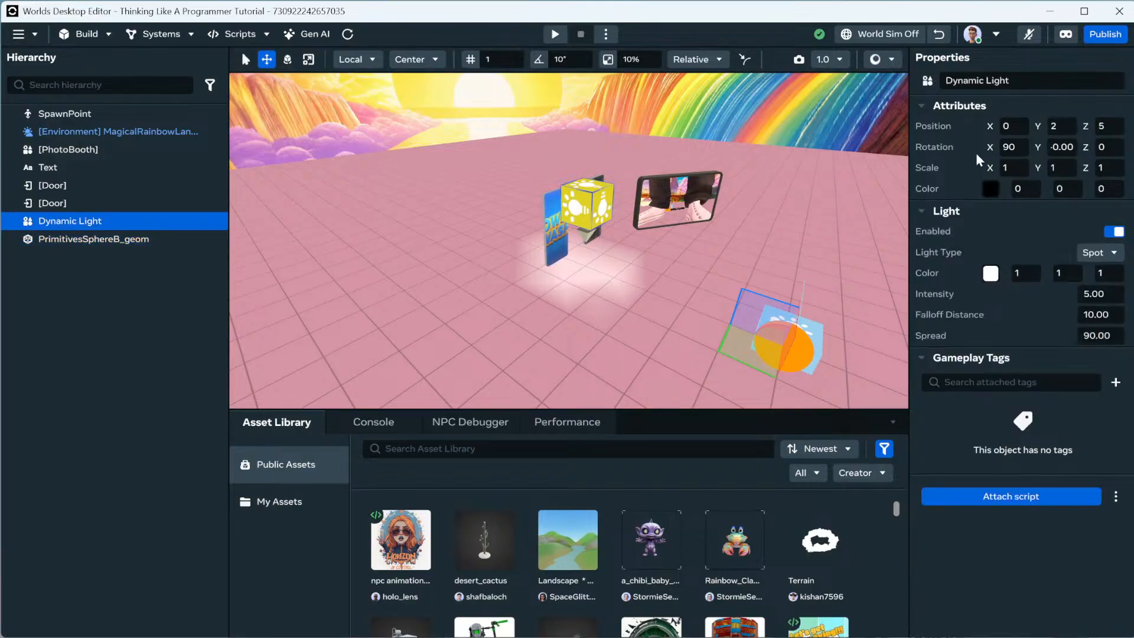
{"action": "left_click", "coordinate": [118, 239]}
{"action": "right_click", "coordinate": [944, 125]}
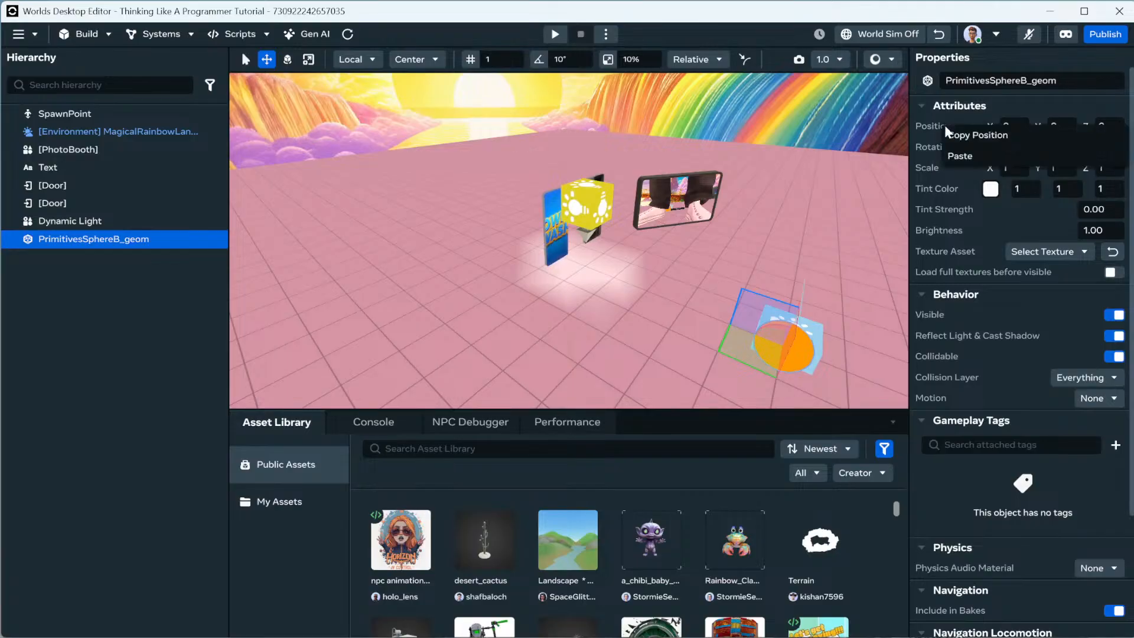
{"action": "left_click", "coordinate": [966, 156]}
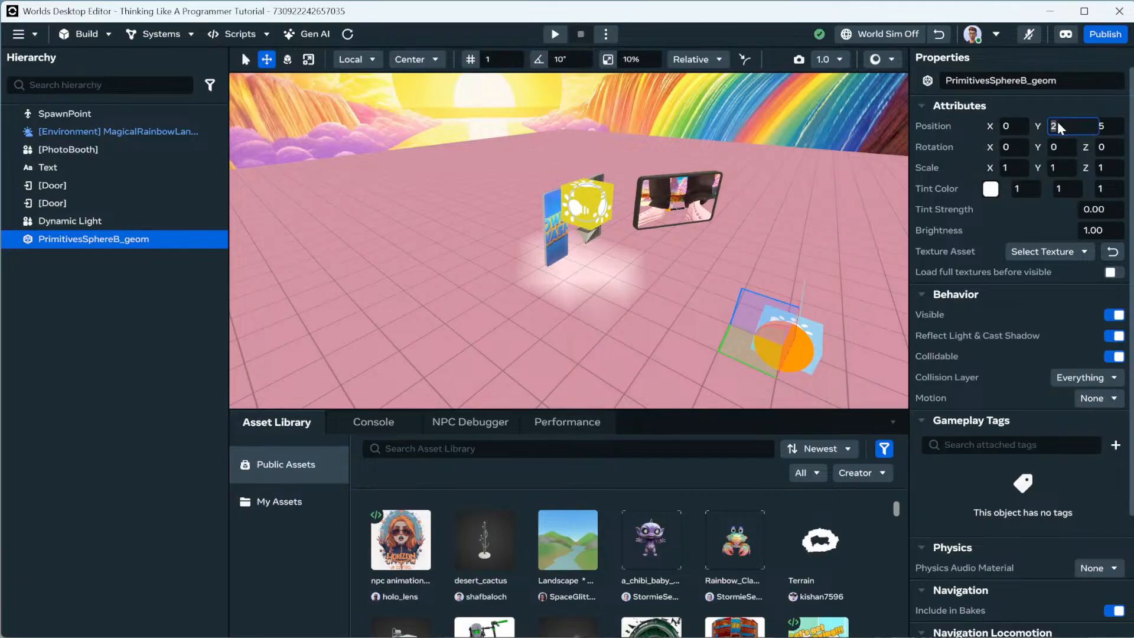
{"action": "type", "text": "0"}
{"action": "key", "text": "Return"}
{"action": "right_click_drag", "start_coordinate": [693, 211], "coordinate": [660, 218]}
{"action": "key", "text": "w"}
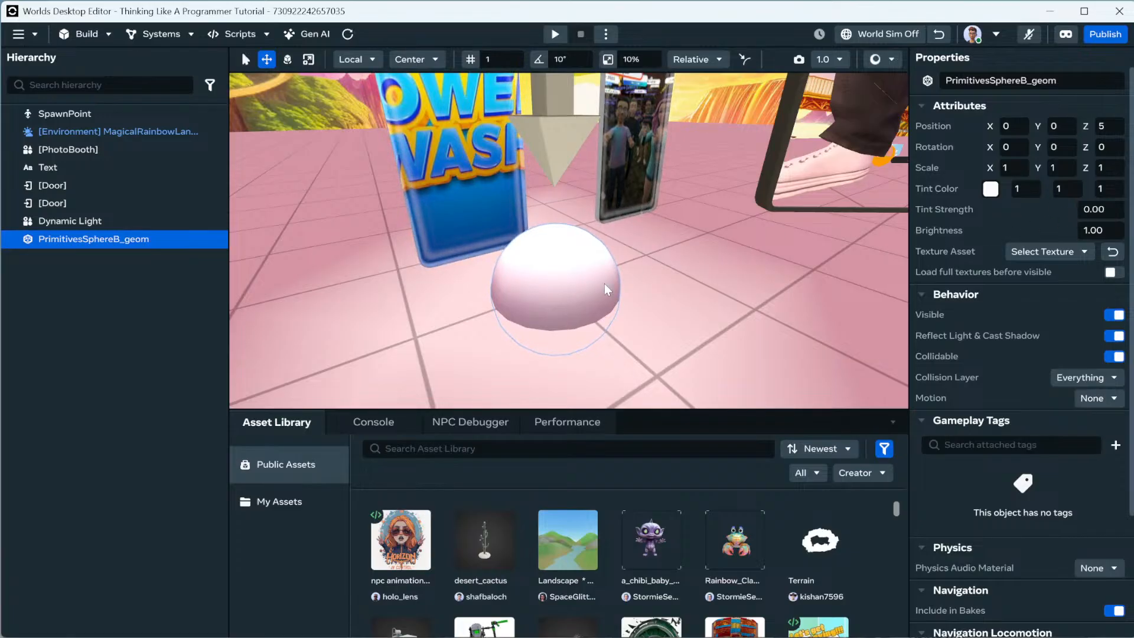
Raise the Dynamic Light to height 3 and make it a Point light.
{"action": "scroll", "coordinate": [610, 292], "scroll_direction": "down", "scroll_amount": 5}
{"action": "left_click", "coordinate": [573, 154]}
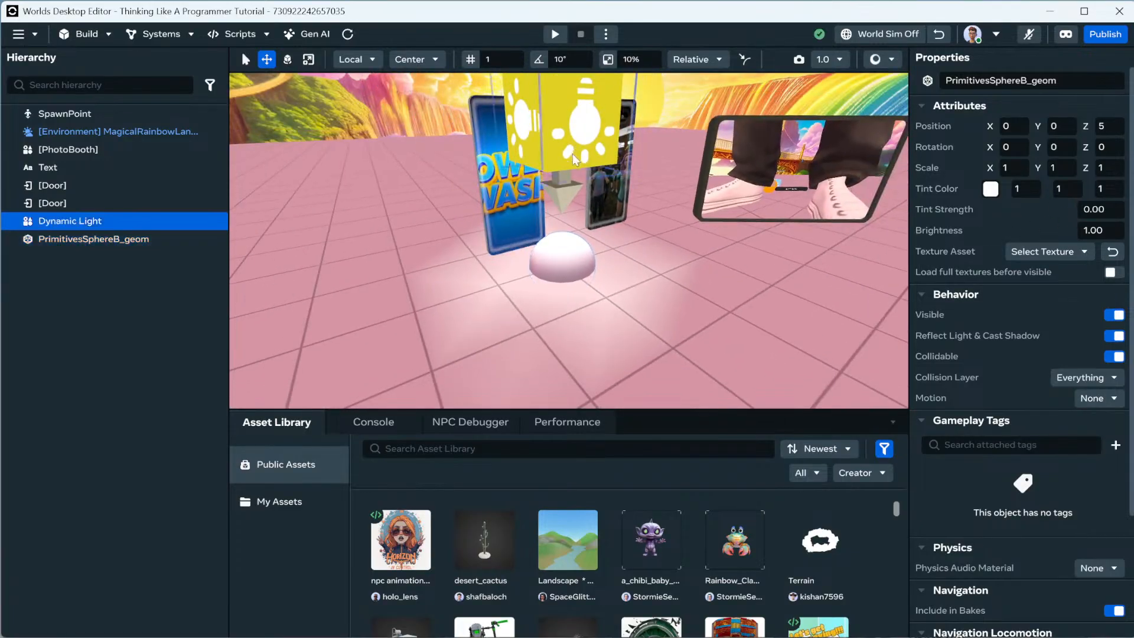
{"action": "left_click", "coordinate": [1071, 125]}
{"action": "type", "text": "3"}
{"action": "key", "text": "Return"}
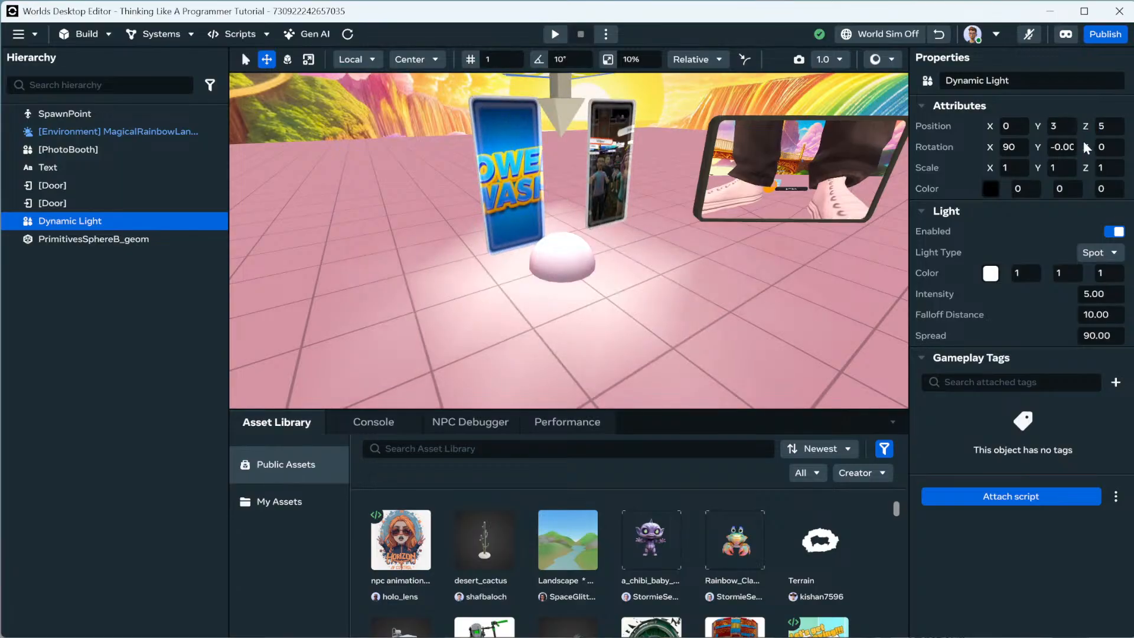
{"action": "left_click", "coordinate": [1100, 252]}
{"action": "left_click", "coordinate": [1106, 271]}
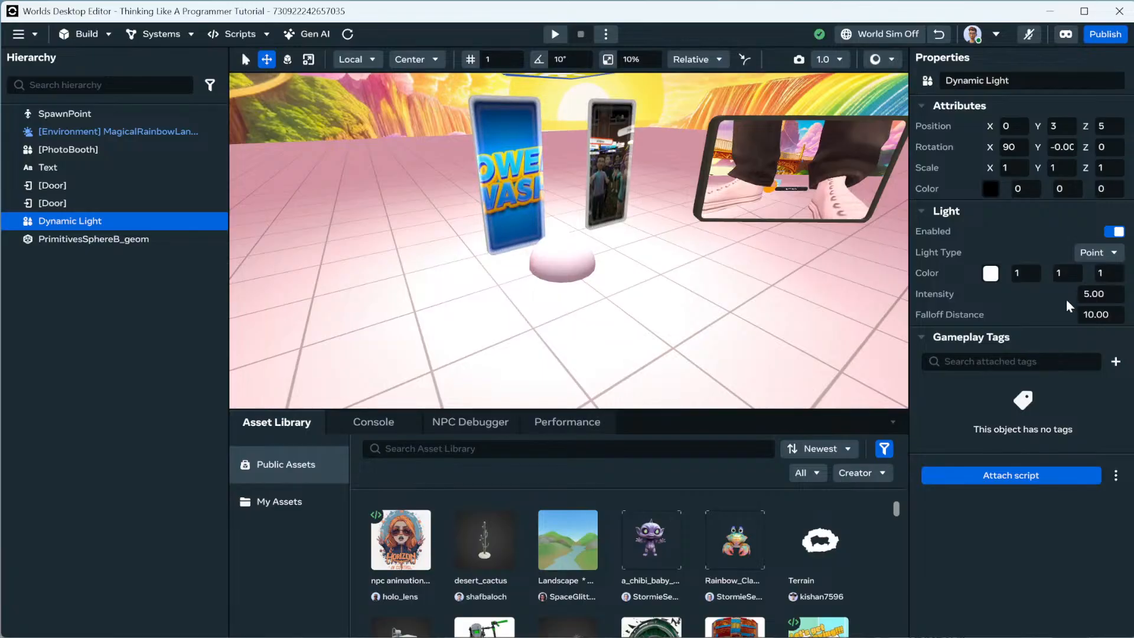
Give the light a bright purple colour (AE18EB).
{"action": "left_click", "coordinate": [991, 273]}
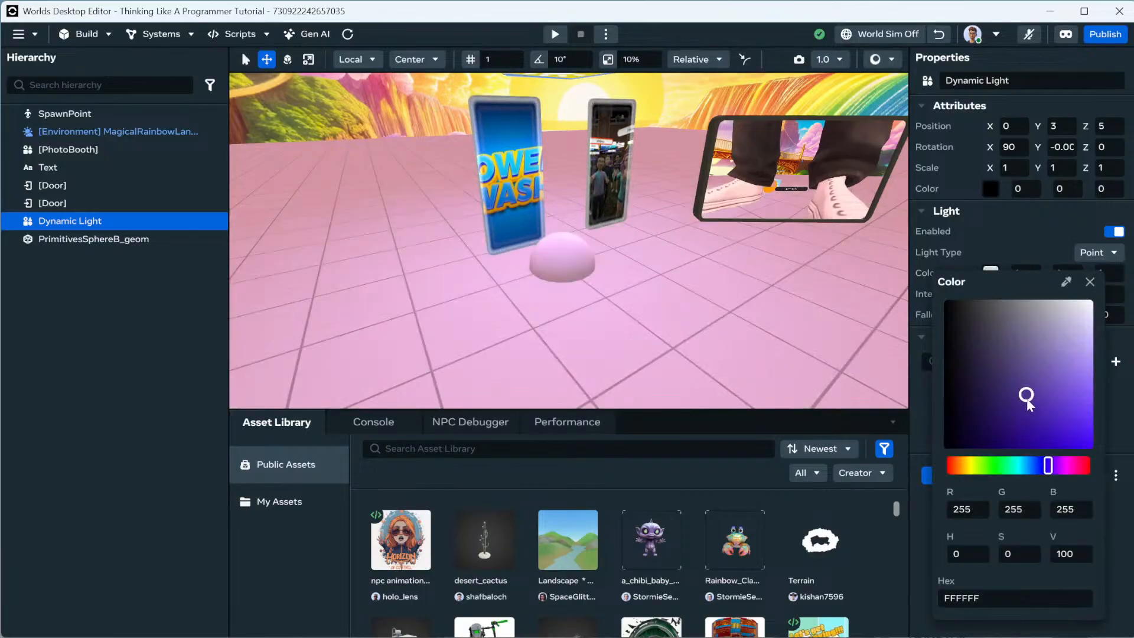
{"action": "left_click", "coordinate": [1027, 402]}
{"action": "left_click", "coordinate": [1090, 281]}
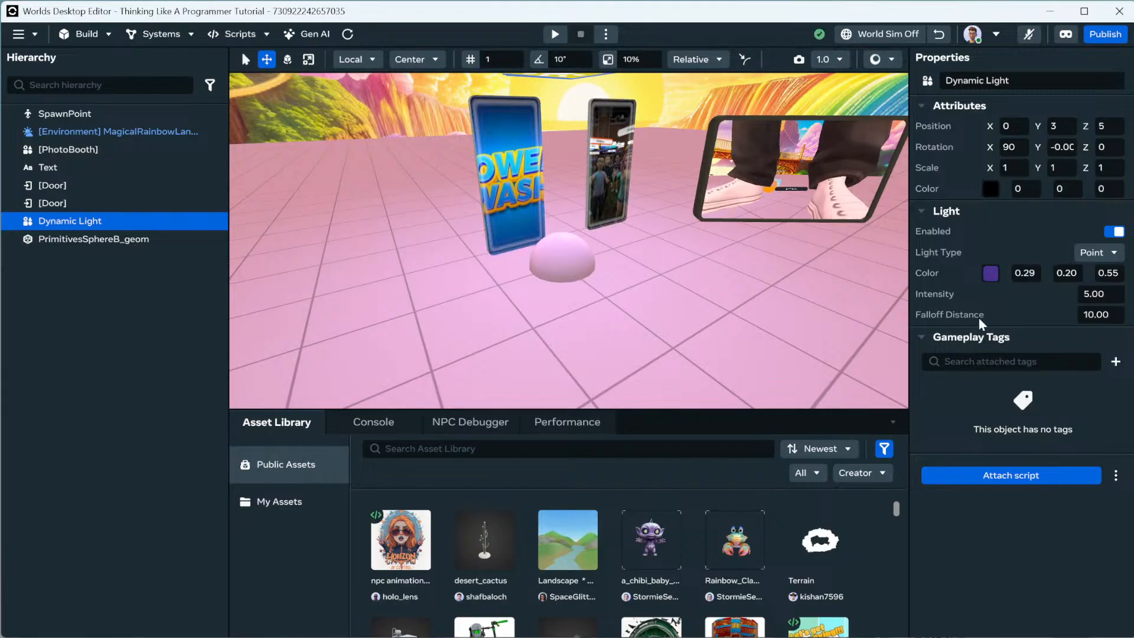
{"action": "left_click", "coordinate": [991, 273]}
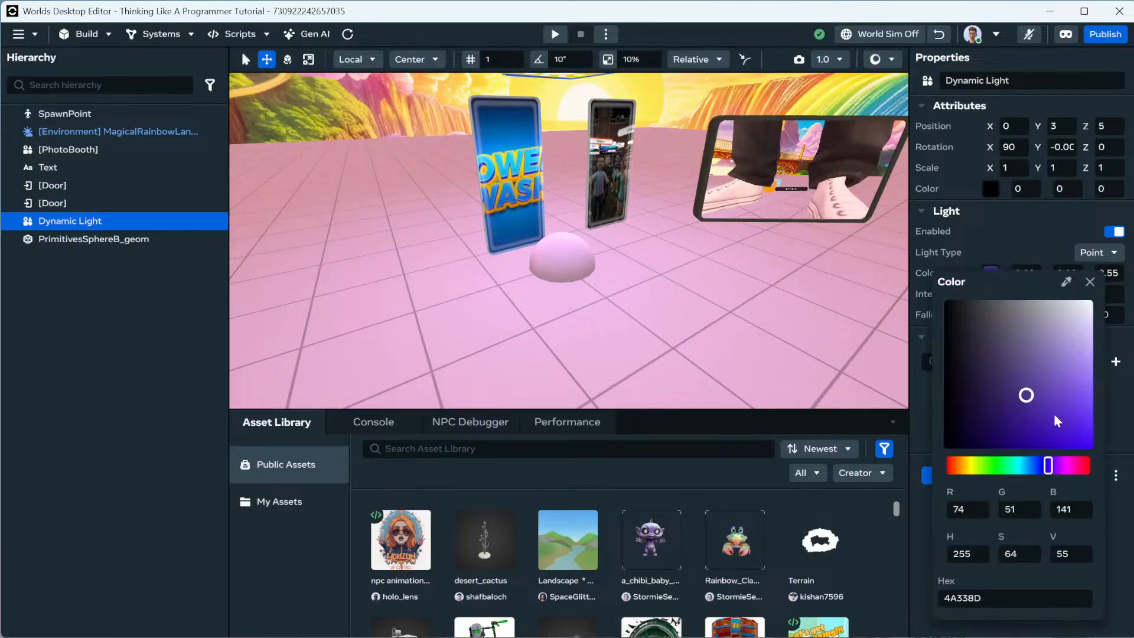
{"action": "left_click_drag", "start_coordinate": [1046, 466], "coordinate": [965, 466]}
{"action": "left_click", "coordinate": [1066, 420]}
{"action": "left_click", "coordinate": [1081, 434]}
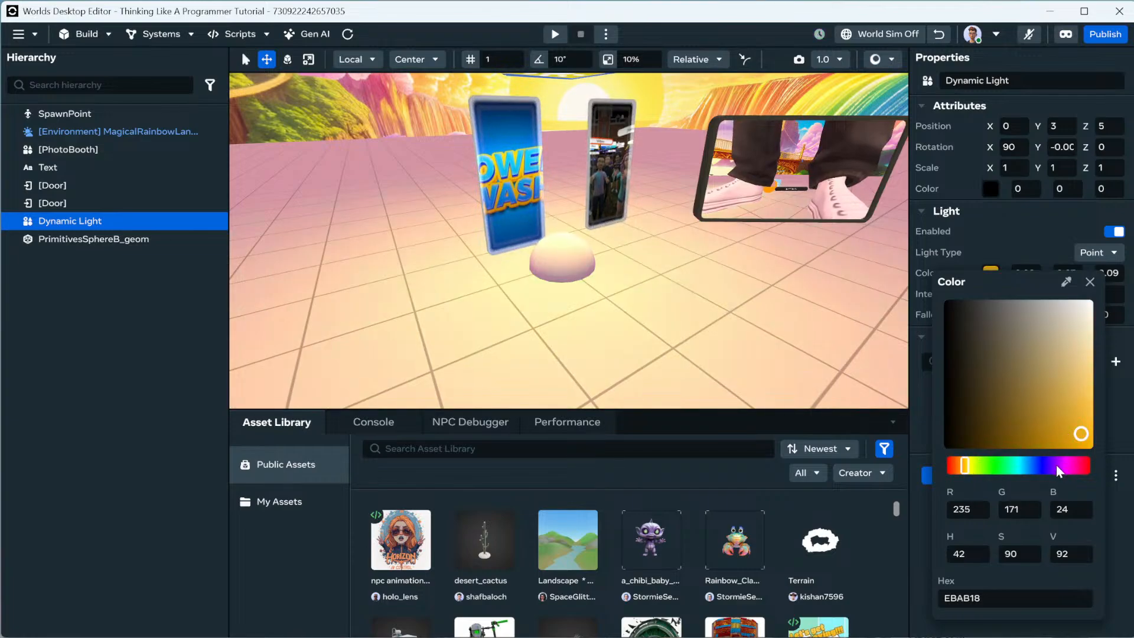
{"action": "left_click_drag", "start_coordinate": [964, 466], "coordinate": [1059, 466]}
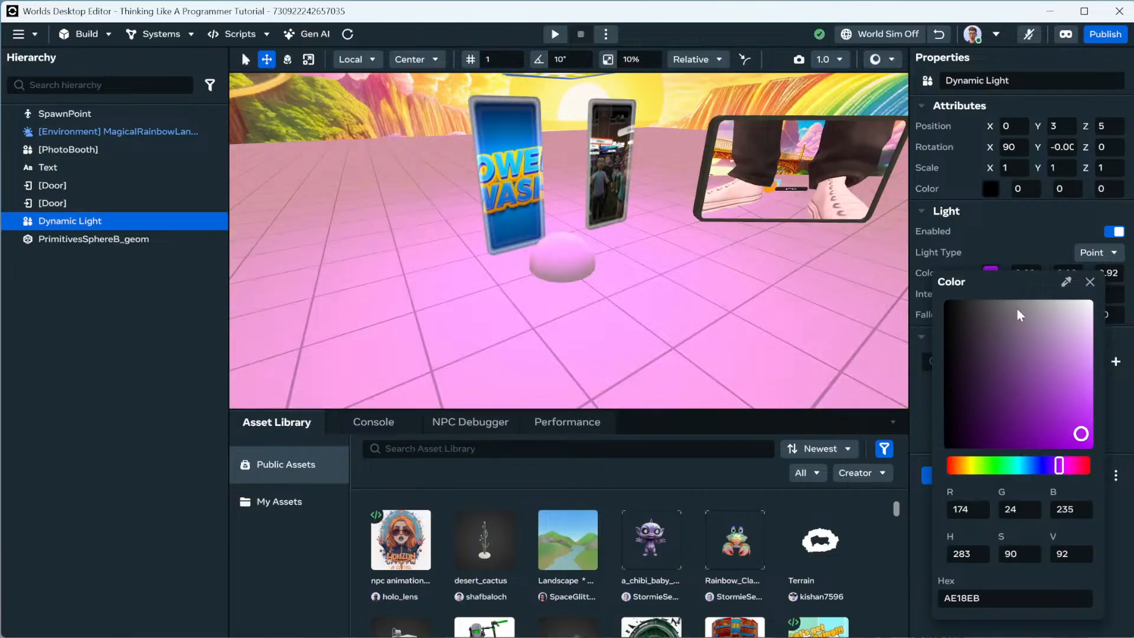
{"action": "left_click", "coordinate": [998, 233]}
Set the light's falloff distance to 100.
{"action": "scroll", "coordinate": [780, 278], "scroll_direction": "down", "scroll_amount": 3}
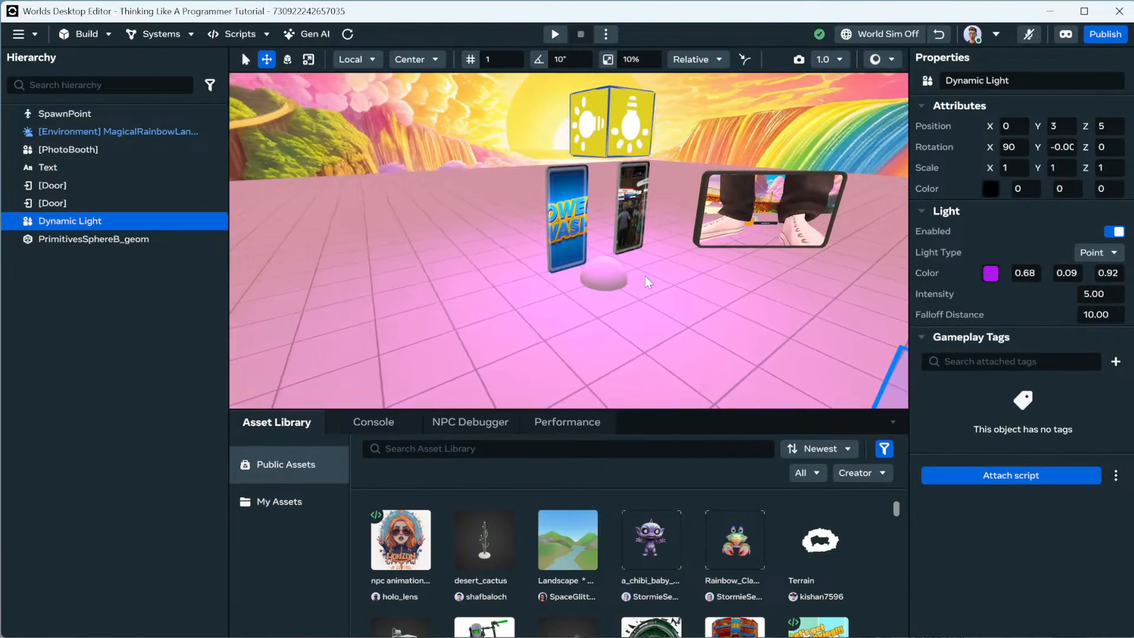
{"action": "left_click", "coordinate": [607, 307]}
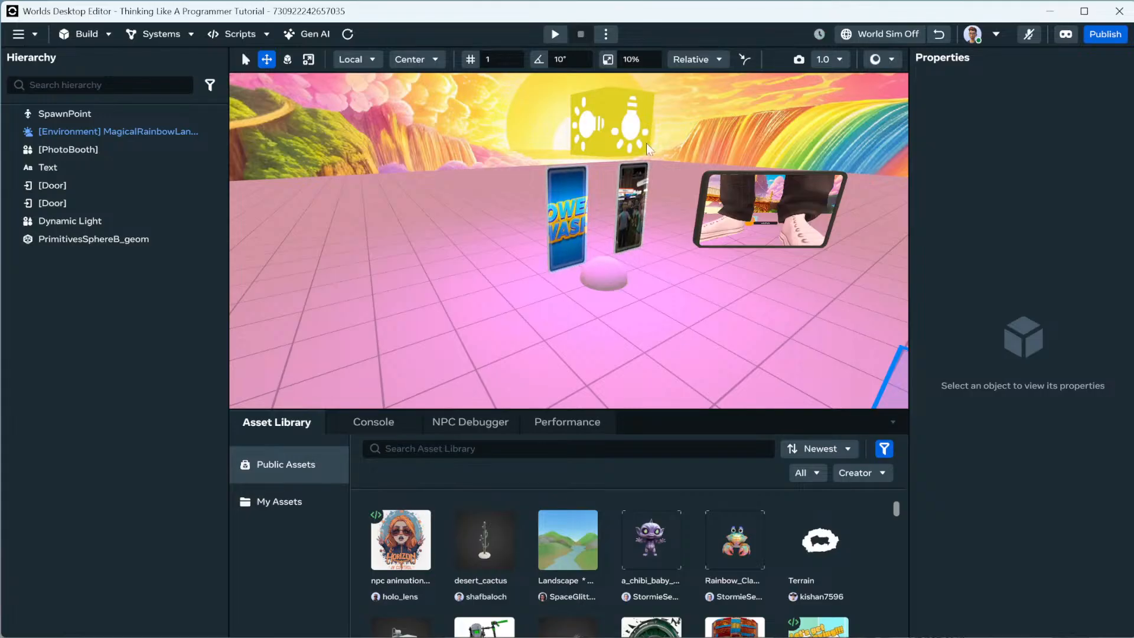
{"action": "left_click", "coordinate": [629, 131]}
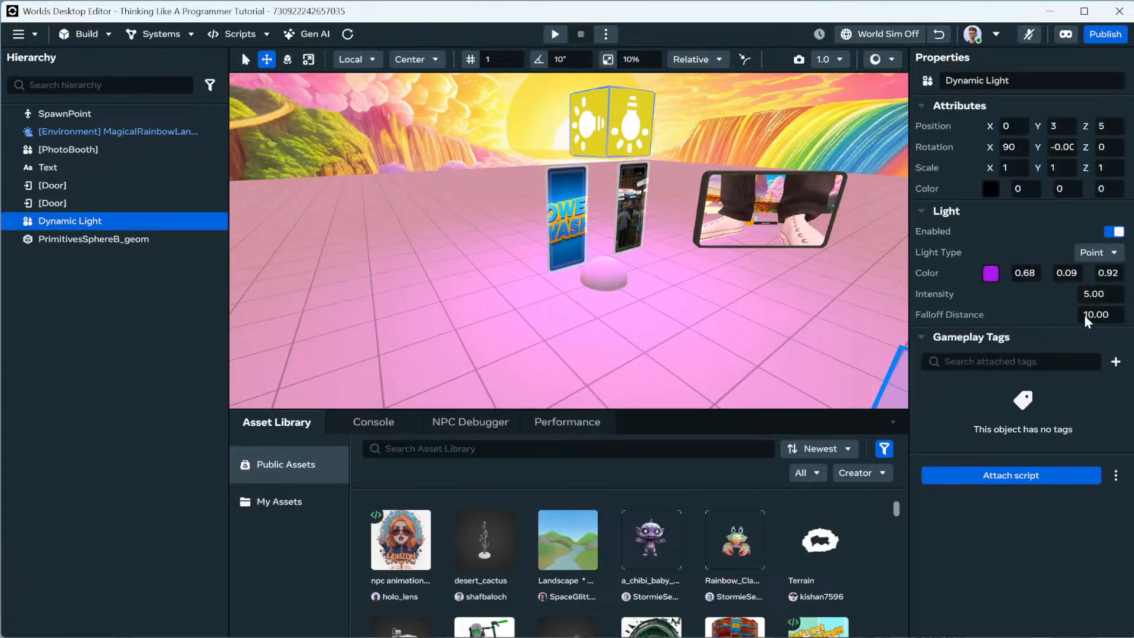
{"action": "left_click", "coordinate": [1085, 315]}
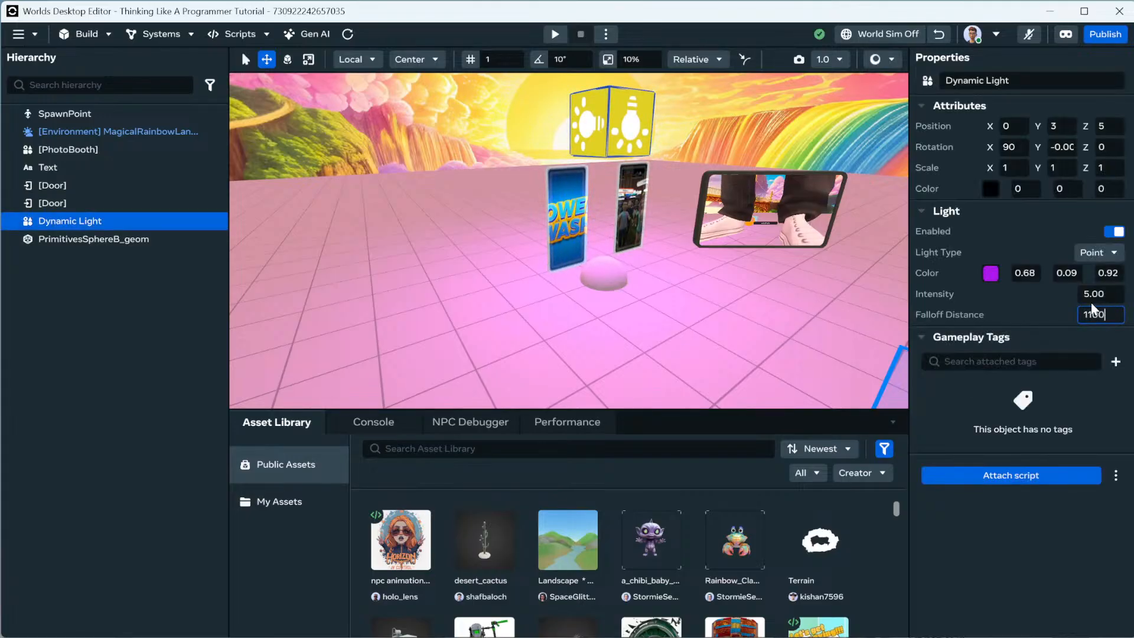
{"action": "type", "text": "1"}
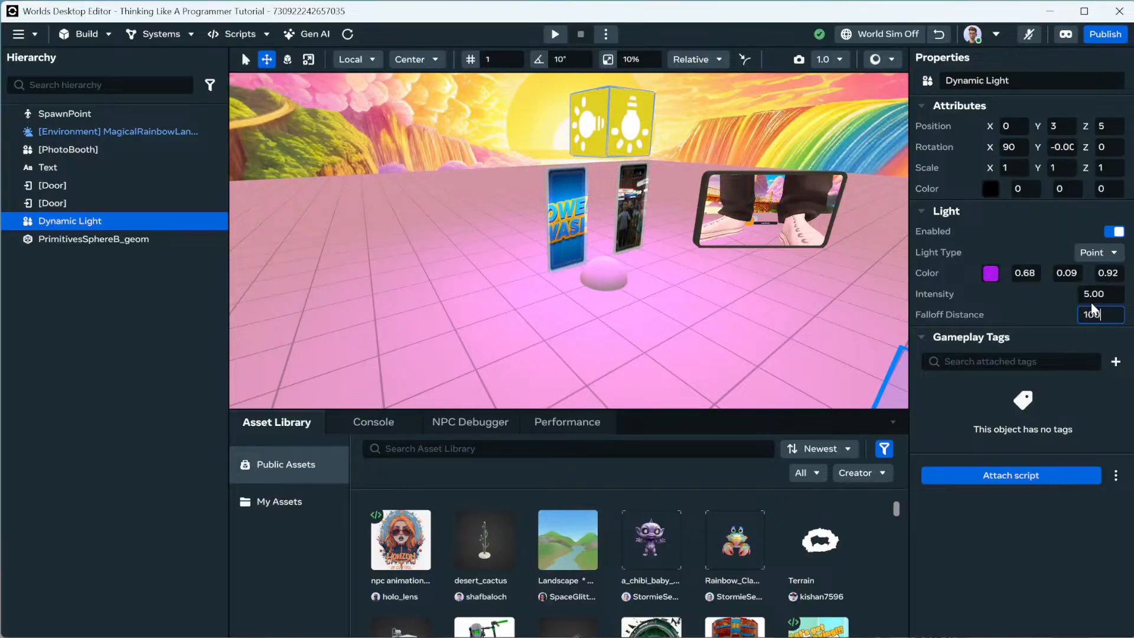
{"action": "key", "text": "Return"}
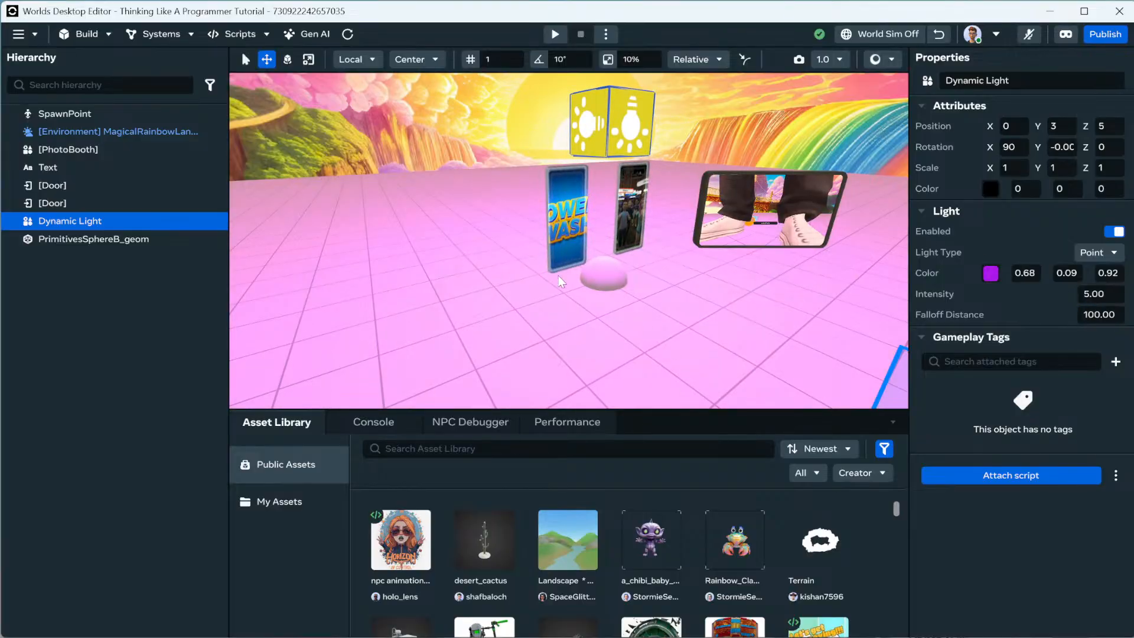
{"action": "scroll", "coordinate": [604, 289], "scroll_direction": "down", "scroll_amount": 5}
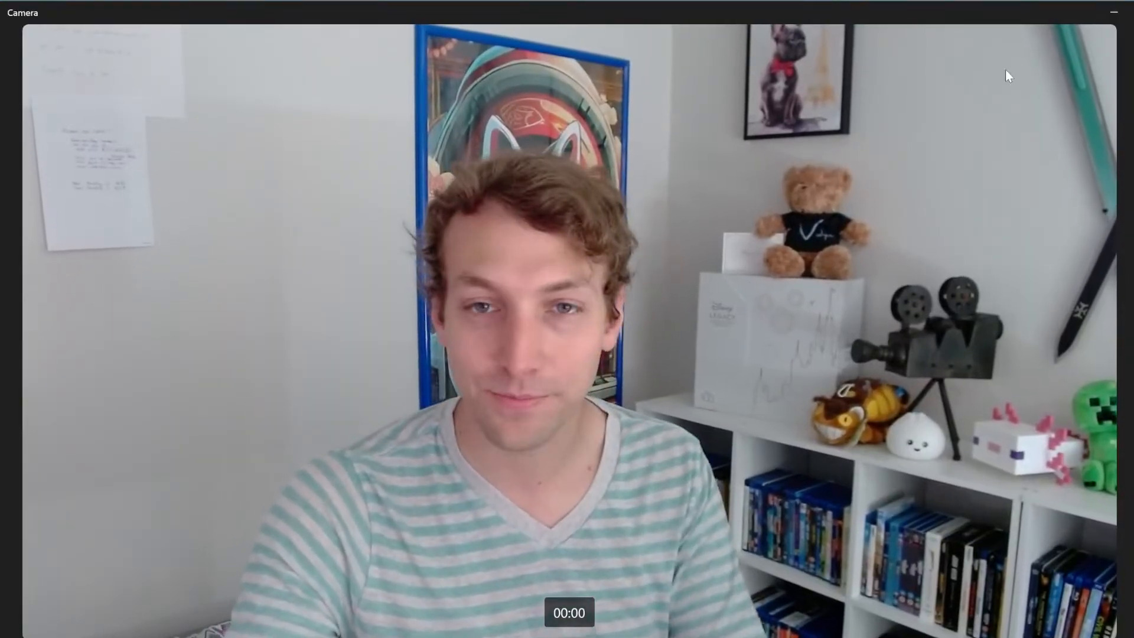
Wrap the Dynamic Light in a new parent Empty Object and set that object's Motion to Animated.
{"action": "left_click", "coordinate": [1119, 15]}
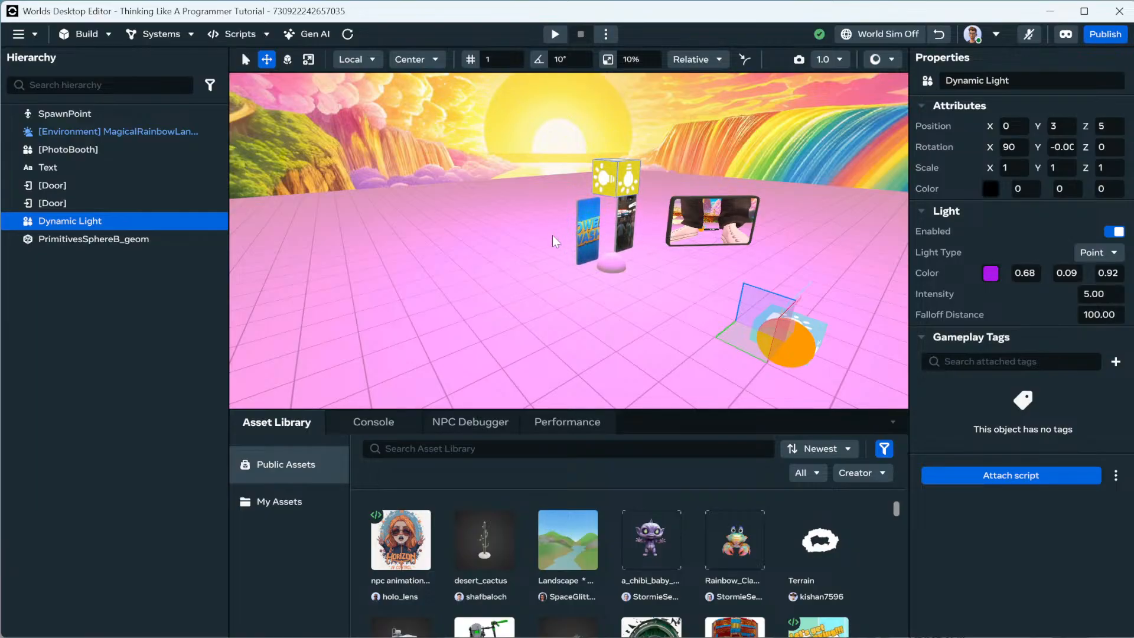
{"action": "right_click", "coordinate": [89, 222]}
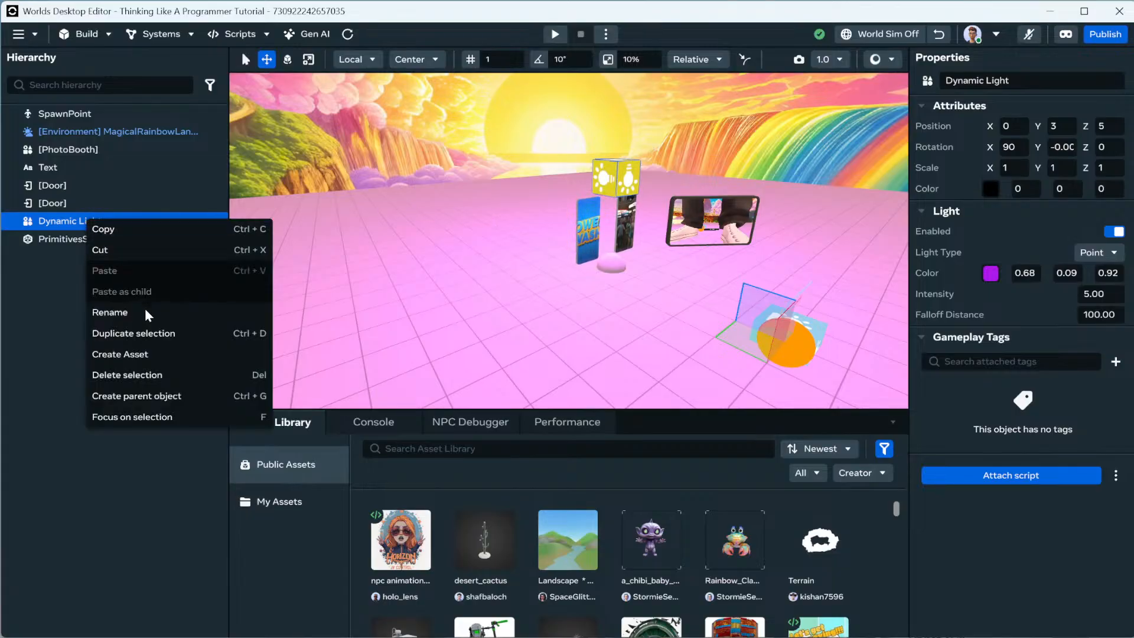
{"action": "left_click", "coordinate": [144, 395]}
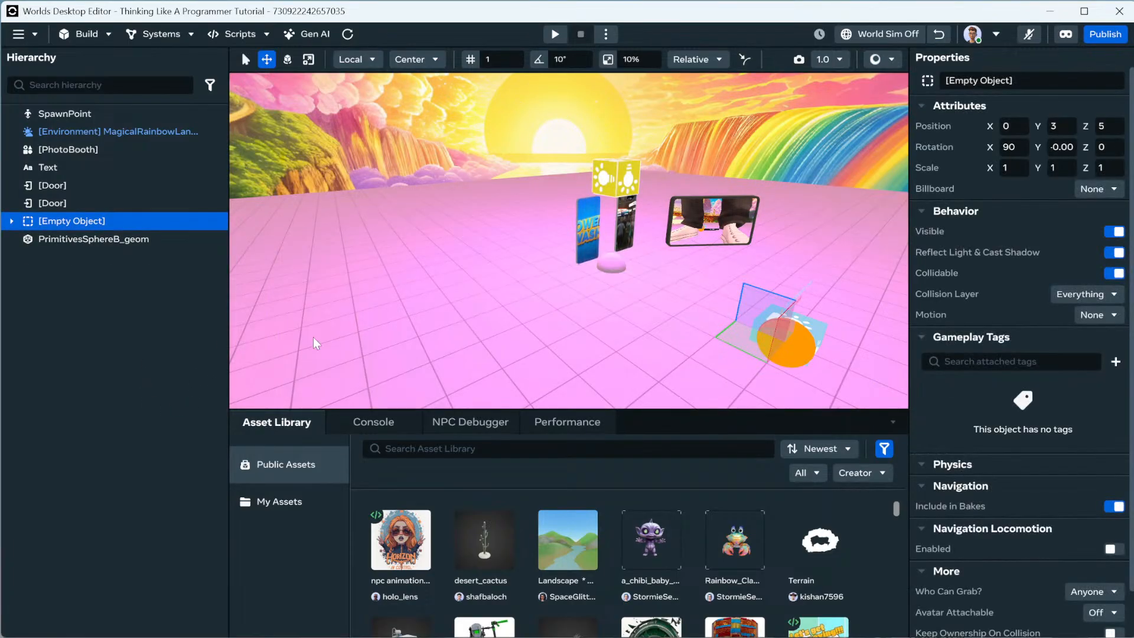
{"action": "left_click", "coordinate": [12, 221]}
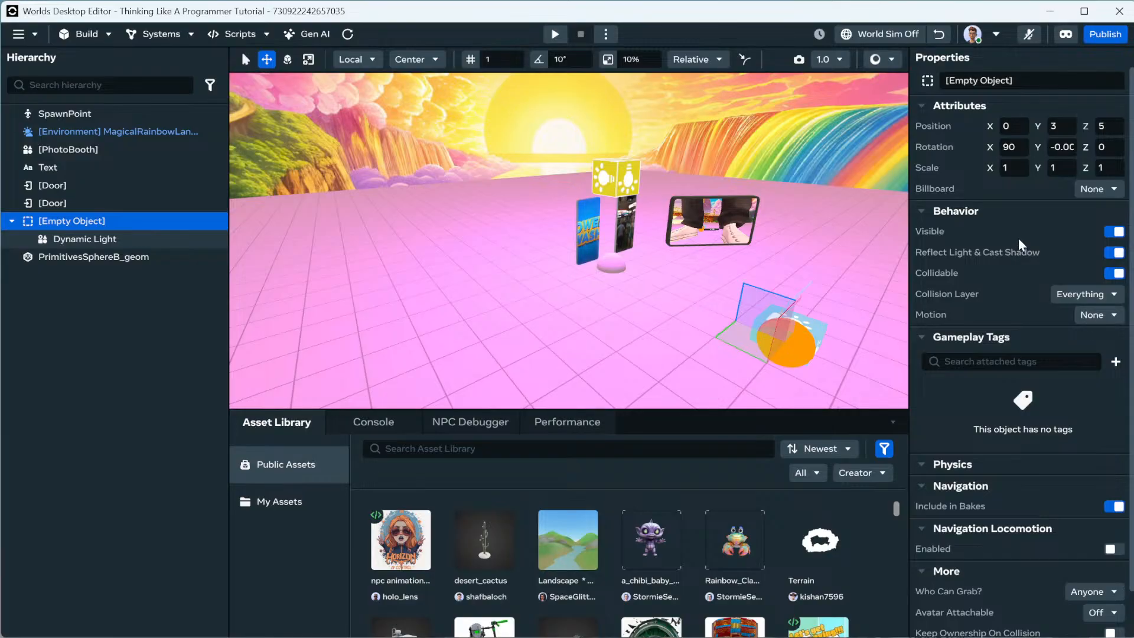
{"action": "left_click", "coordinate": [1089, 317]}
{"action": "left_click", "coordinate": [1083, 353]}
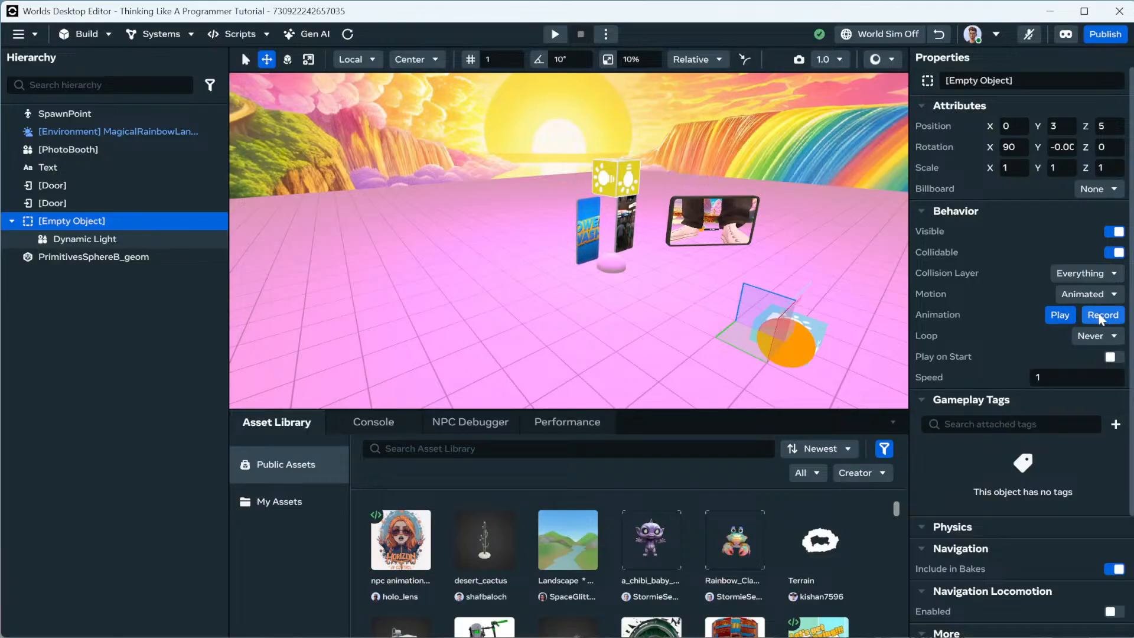
Record an animation moving the Empty Object's height to 2, then 1.
{"action": "left_click", "coordinate": [1098, 317]}
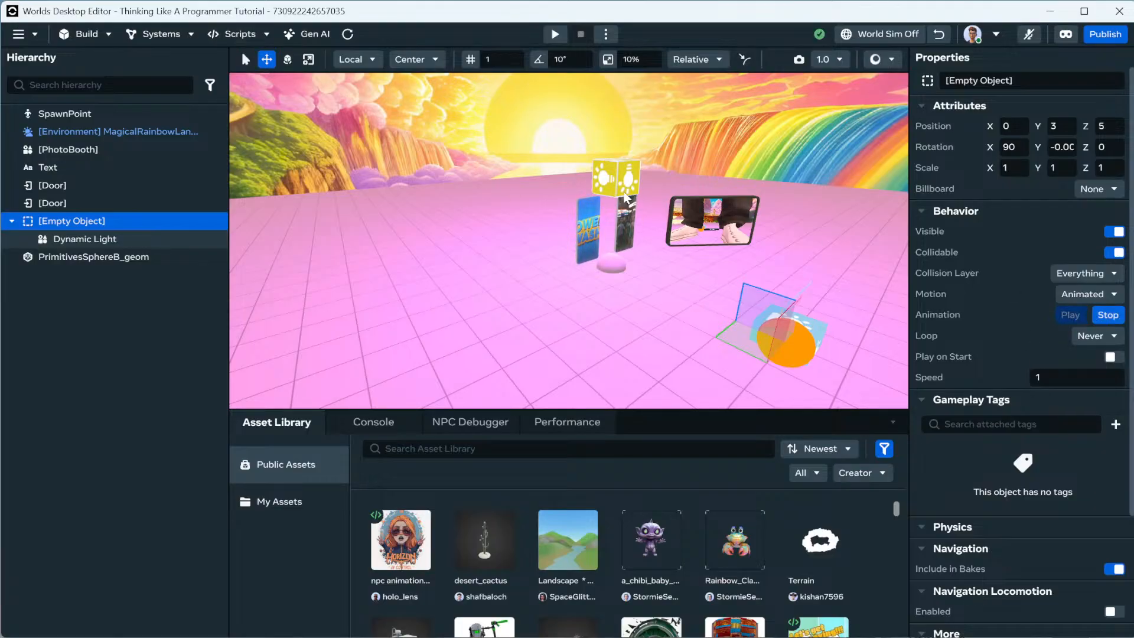
{"action": "left_click", "coordinate": [1059, 126]}
{"action": "type", "text": "2"}
{"action": "key", "text": "Return"}
{"action": "left_click", "coordinate": [1058, 127]}
{"action": "type", "text": "1"}
{"action": "key", "text": "Return"}
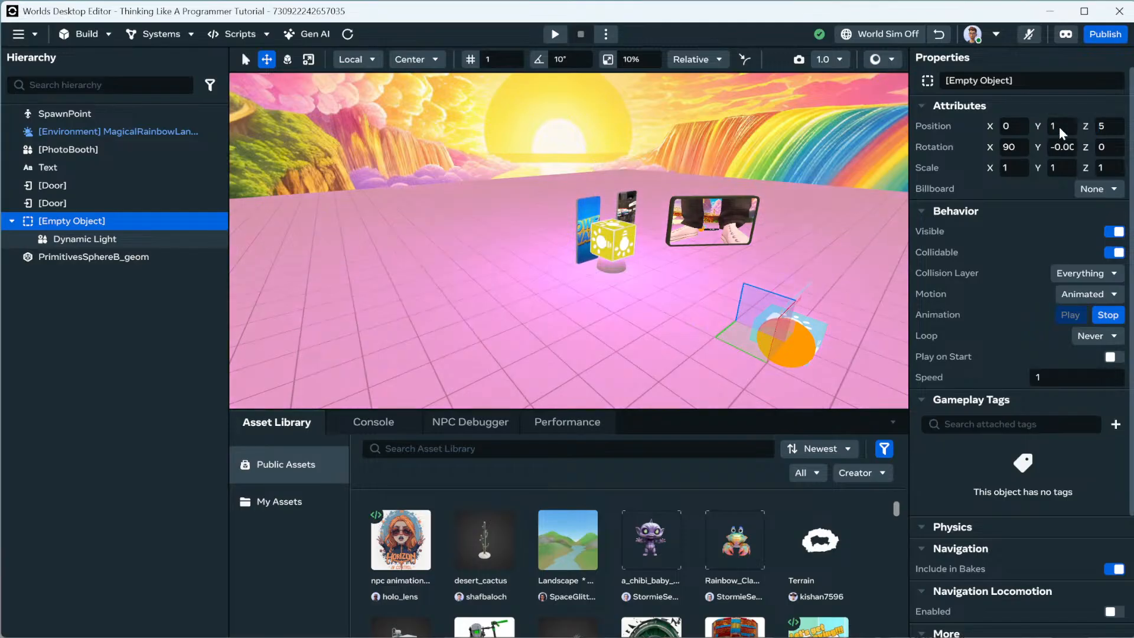
{"action": "left_click", "coordinate": [1107, 314]}
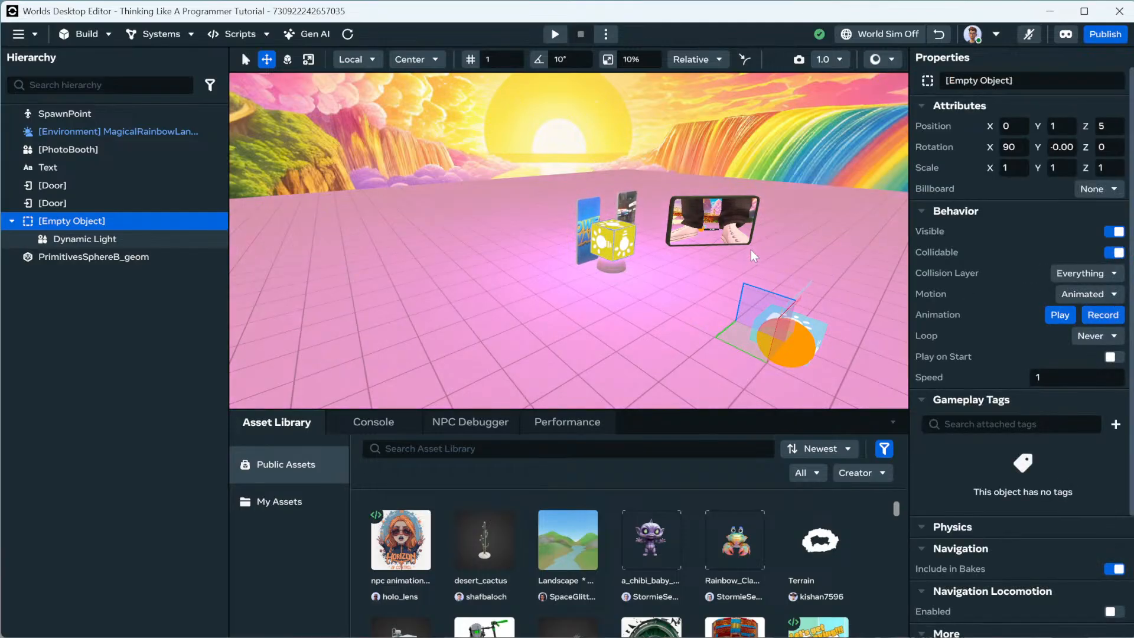
Set the animation to loop Back and Forth and play on start.
{"action": "left_click", "coordinate": [1099, 336]}
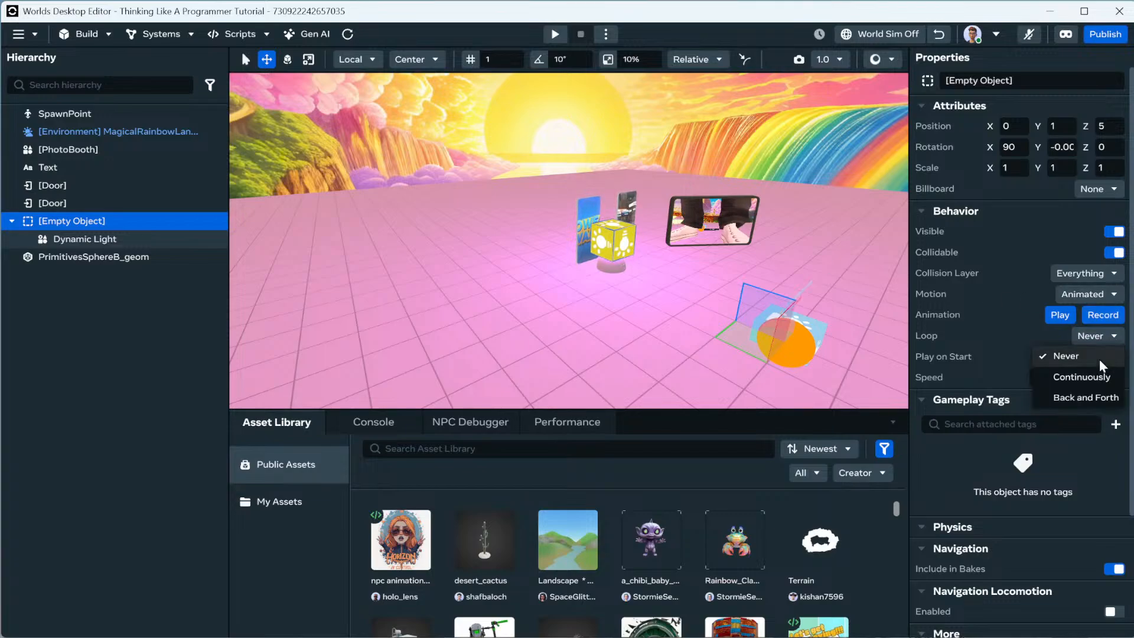
{"action": "left_click", "coordinate": [1087, 395]}
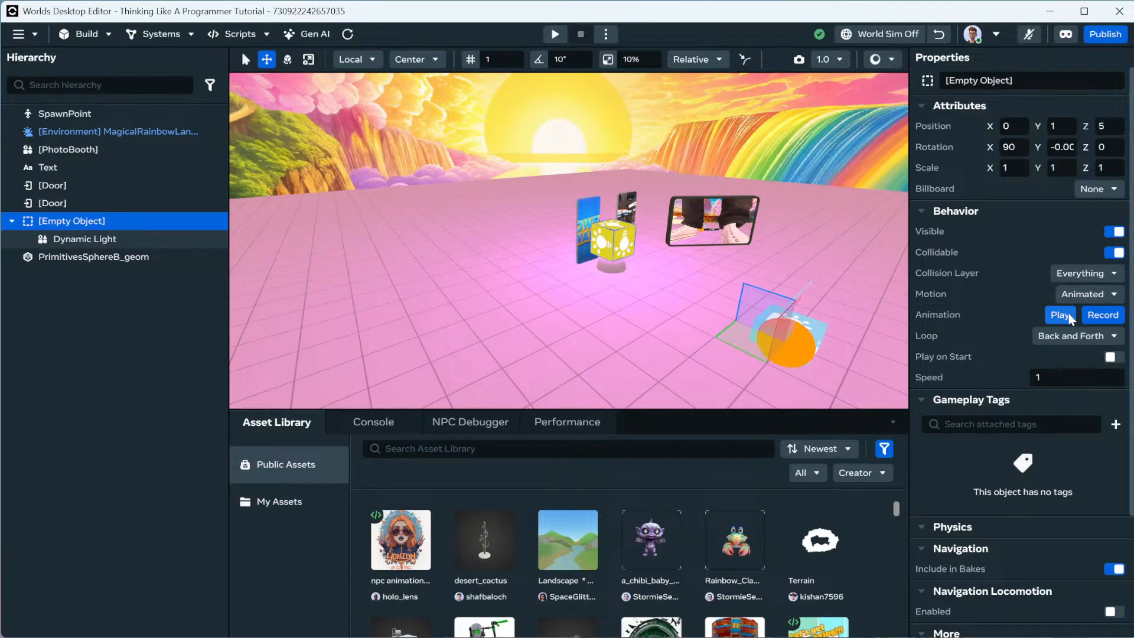
{"action": "left_click", "coordinate": [1111, 357]}
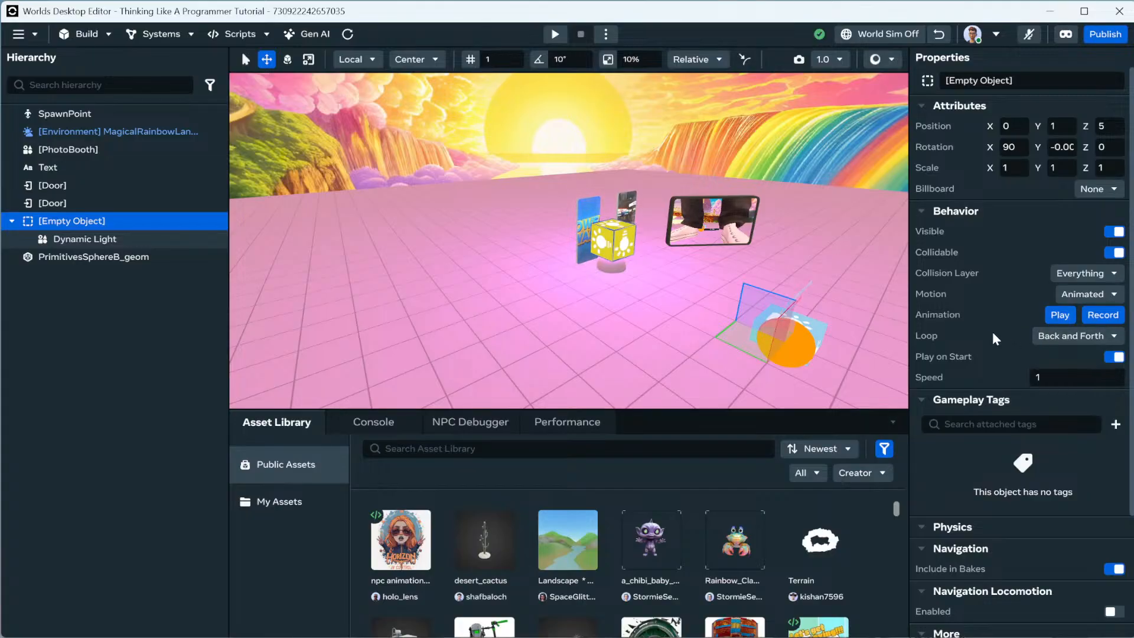
{"action": "left_click", "coordinate": [870, 254]}
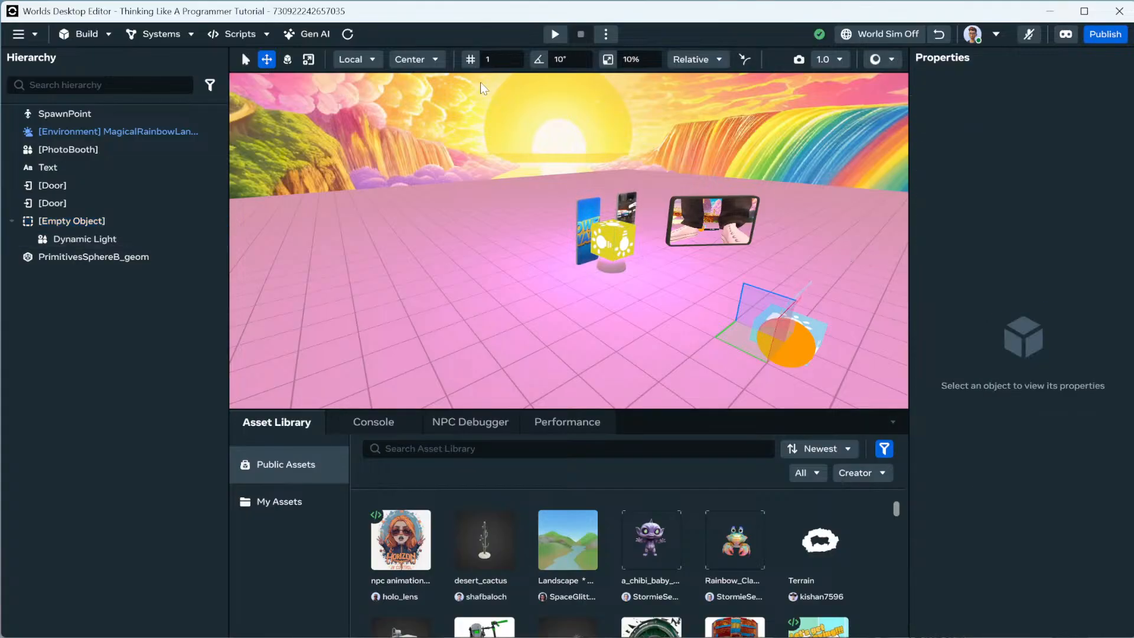
Play-test the world with simulation on, walk the avatar to the doors, then return to editing.
{"action": "left_click", "coordinate": [556, 35]}
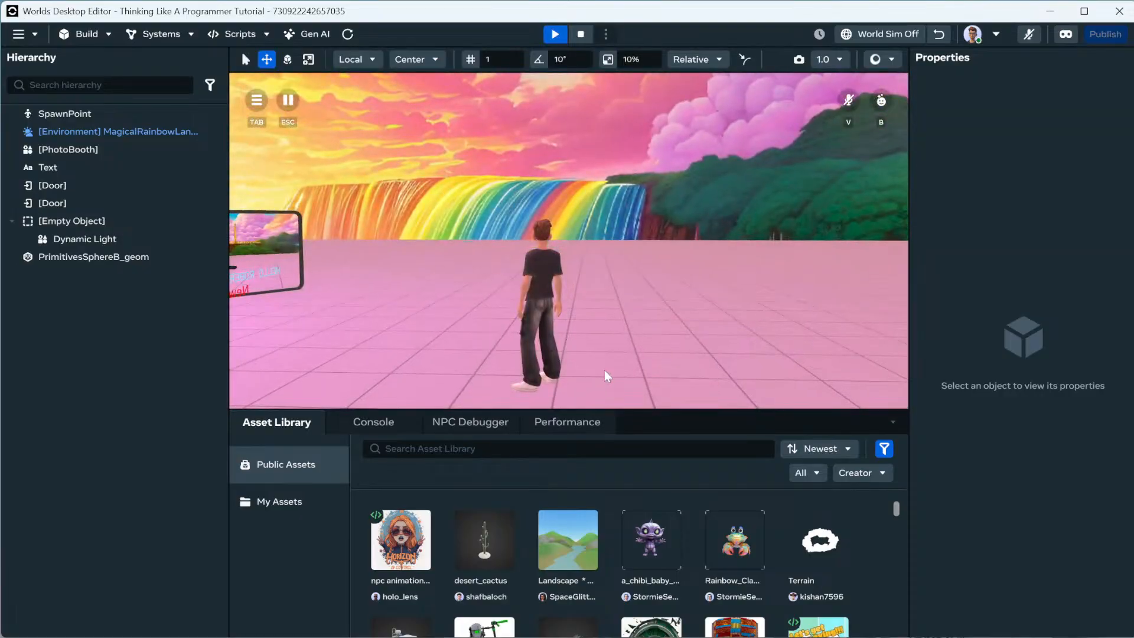
{"action": "left_click", "coordinate": [880, 34]}
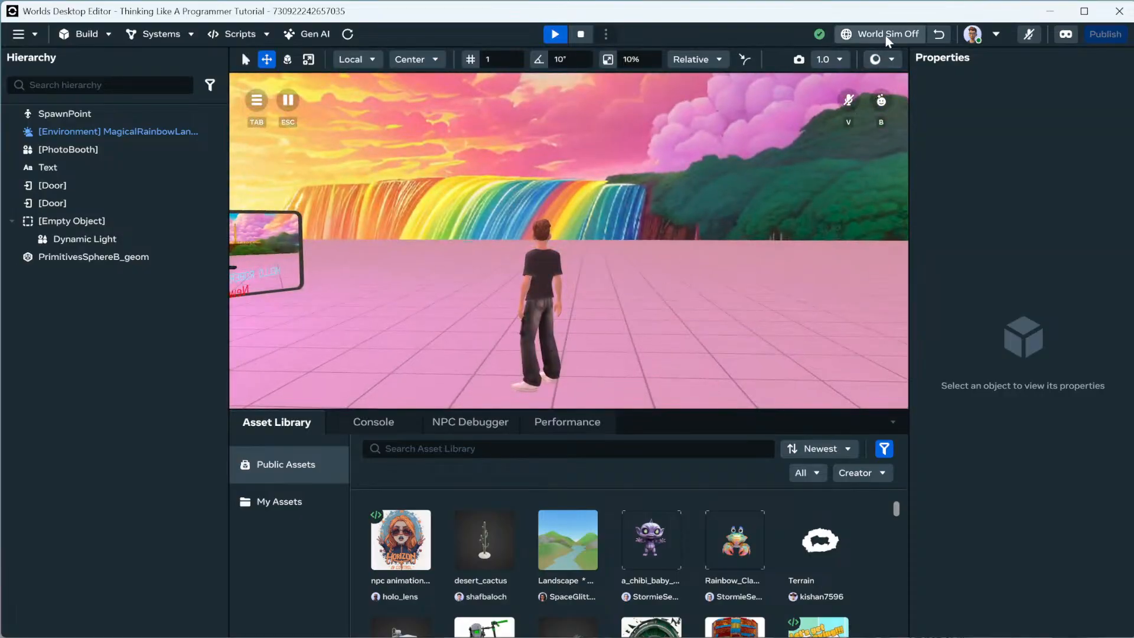
{"action": "left_click", "coordinate": [795, 179]}
{"action": "key", "text": "w"}
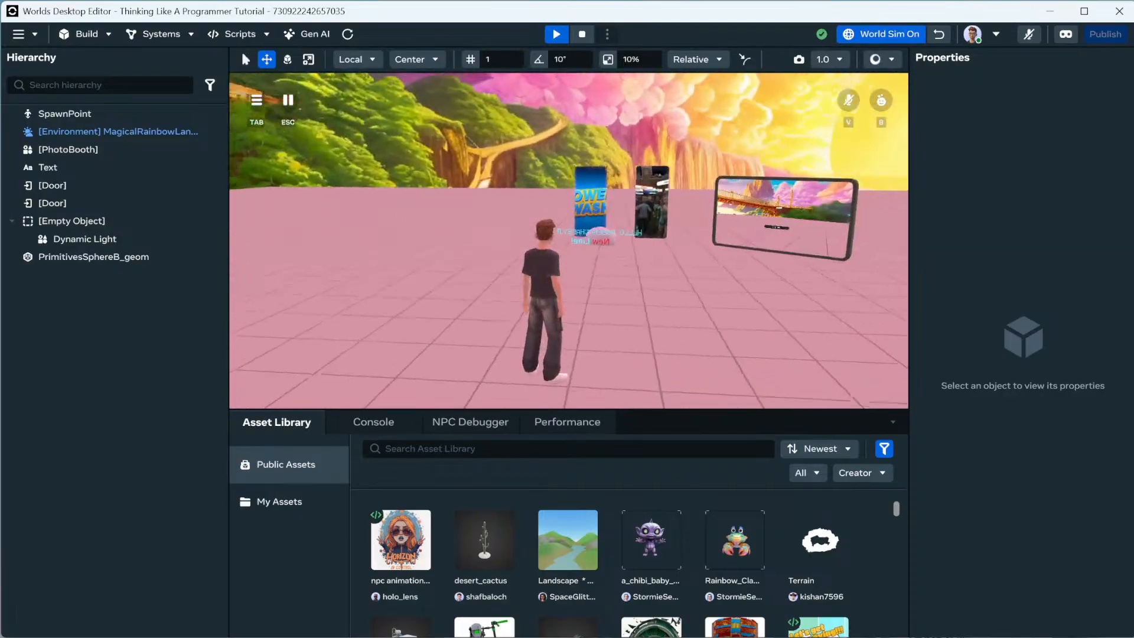
{"action": "key", "text": "w"}
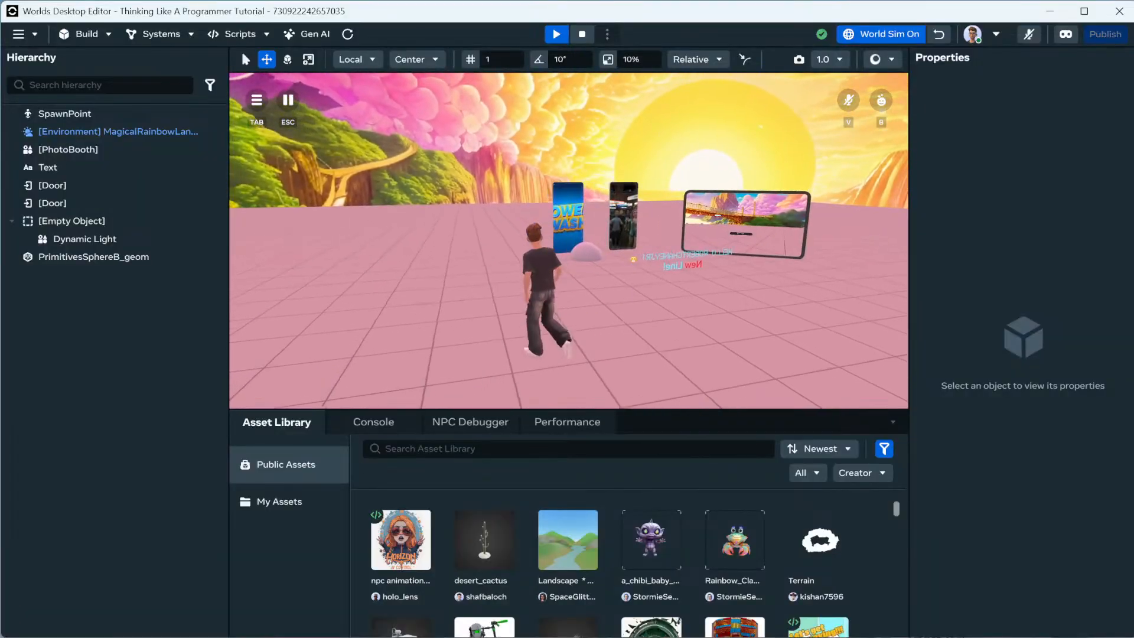
{"action": "key", "text": "w"}
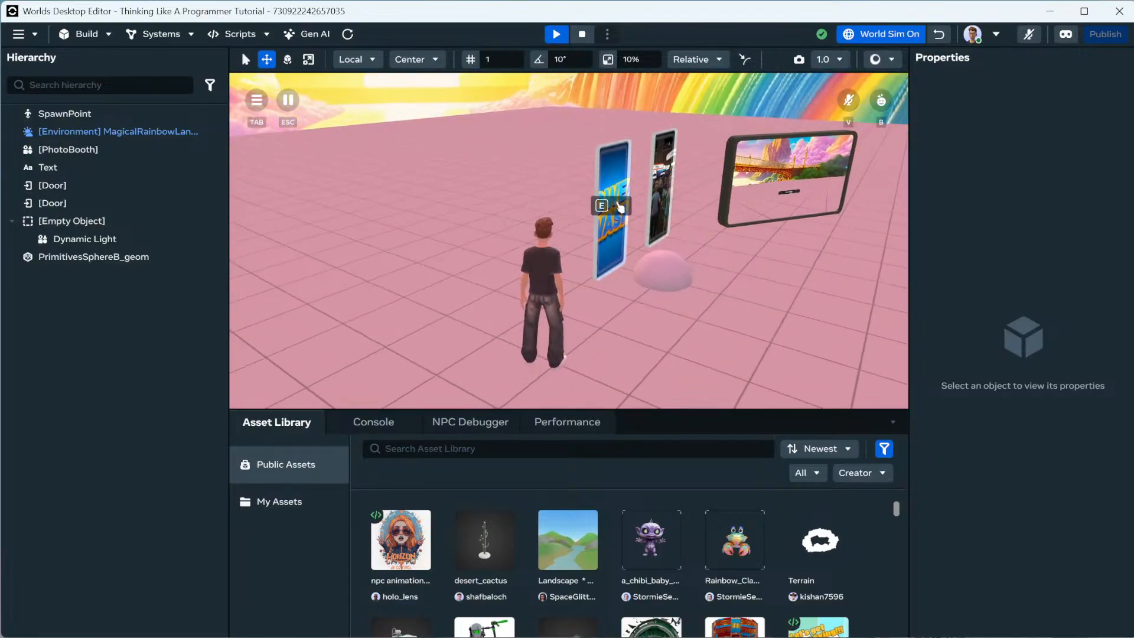
{"action": "key", "text": "Escape"}
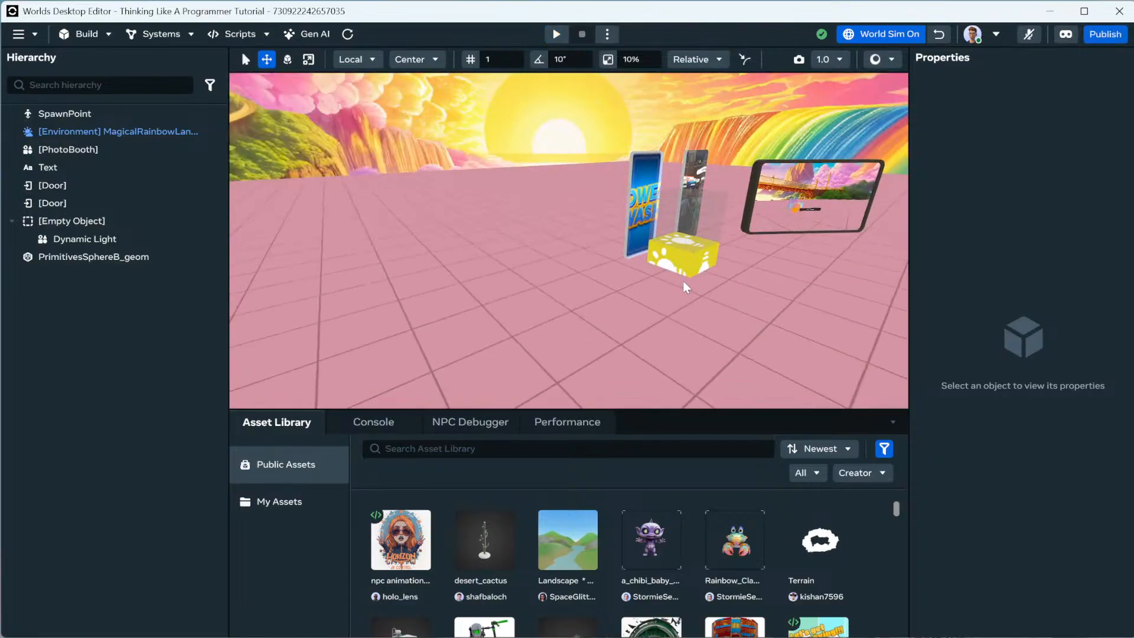
{"action": "key", "text": "s"}
{"action": "right_click_drag", "start_coordinate": [687, 279], "coordinate": [717, 283]}
{"action": "key", "text": "s"}
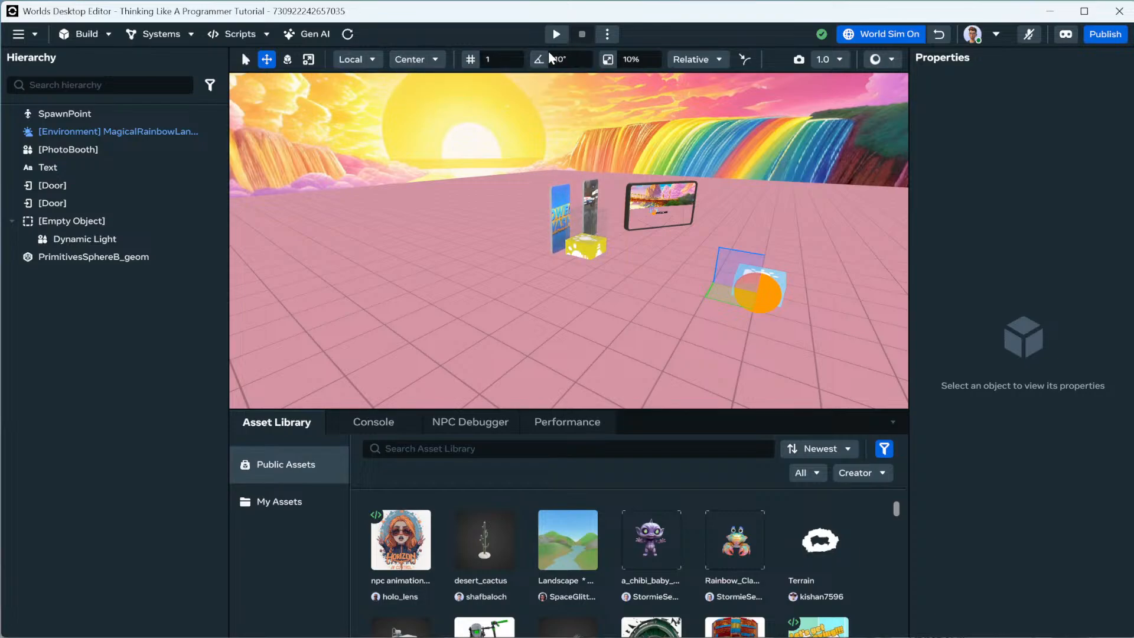
Preview the Empty Object's recorded animation.
{"action": "left_click", "coordinate": [124, 260]}
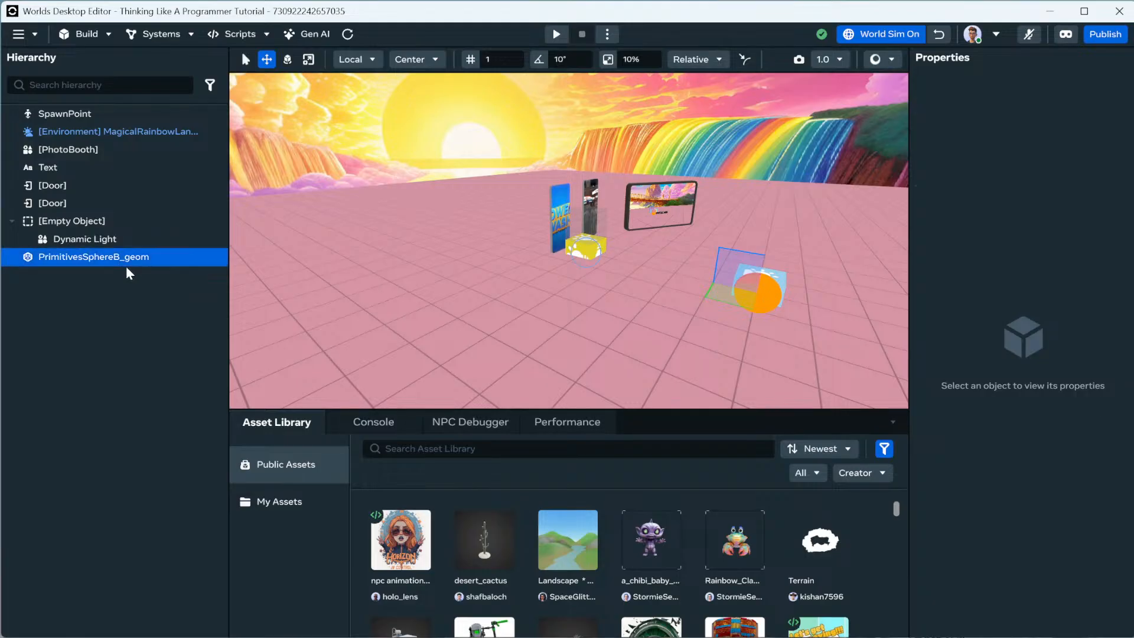
{"action": "left_click", "coordinate": [80, 222]}
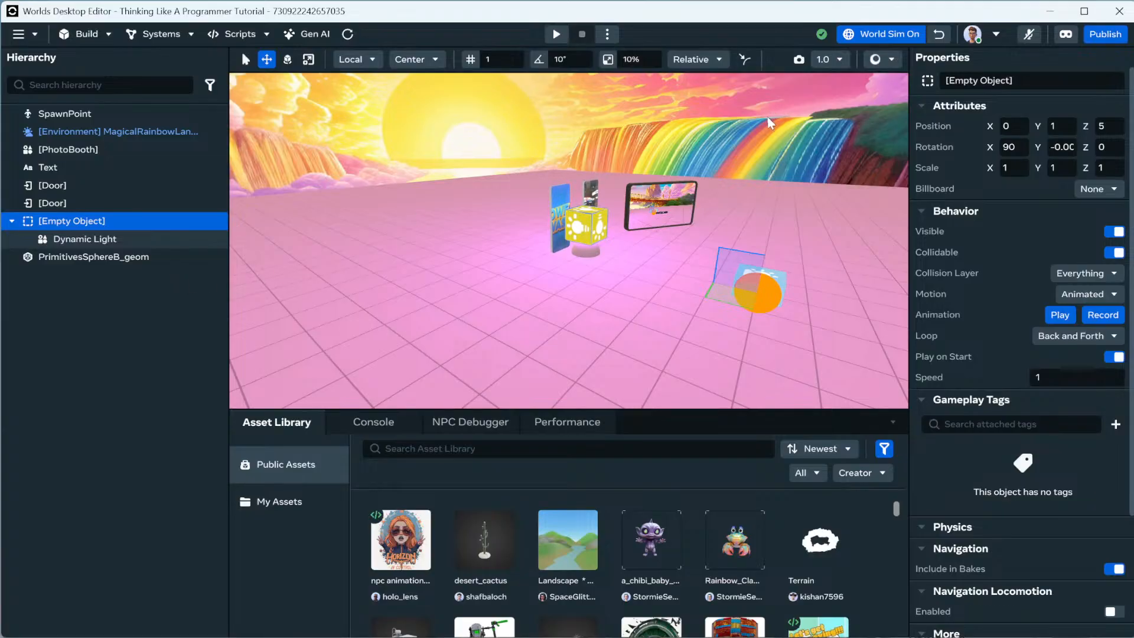
{"action": "left_click", "coordinate": [1061, 315]}
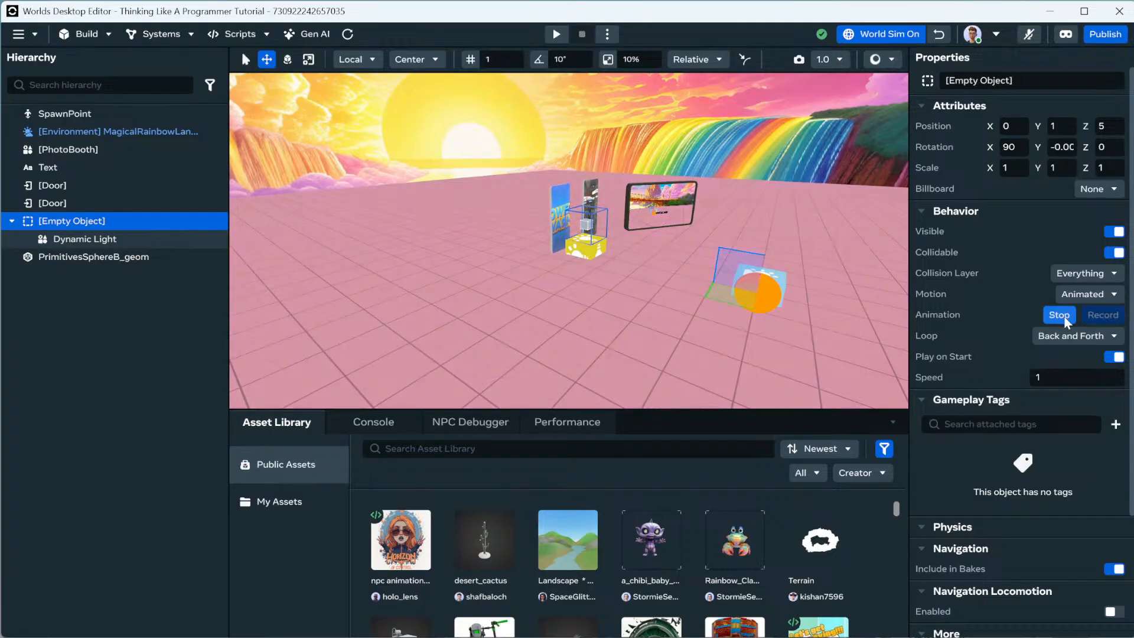
{"action": "left_click", "coordinate": [154, 239]}
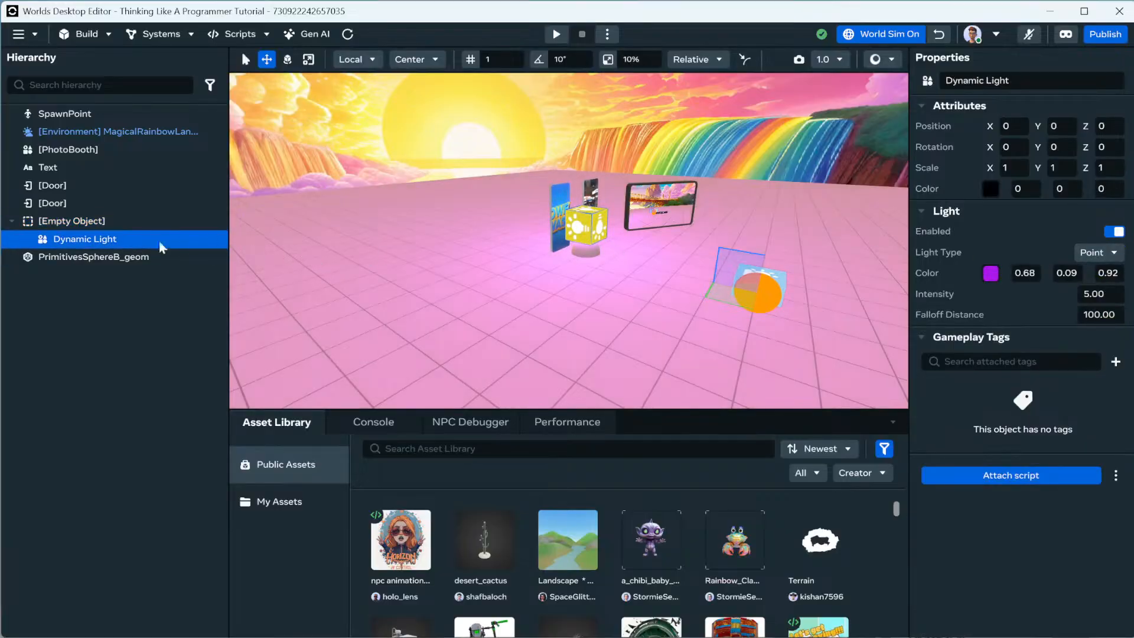
{"action": "left_click", "coordinate": [120, 223]}
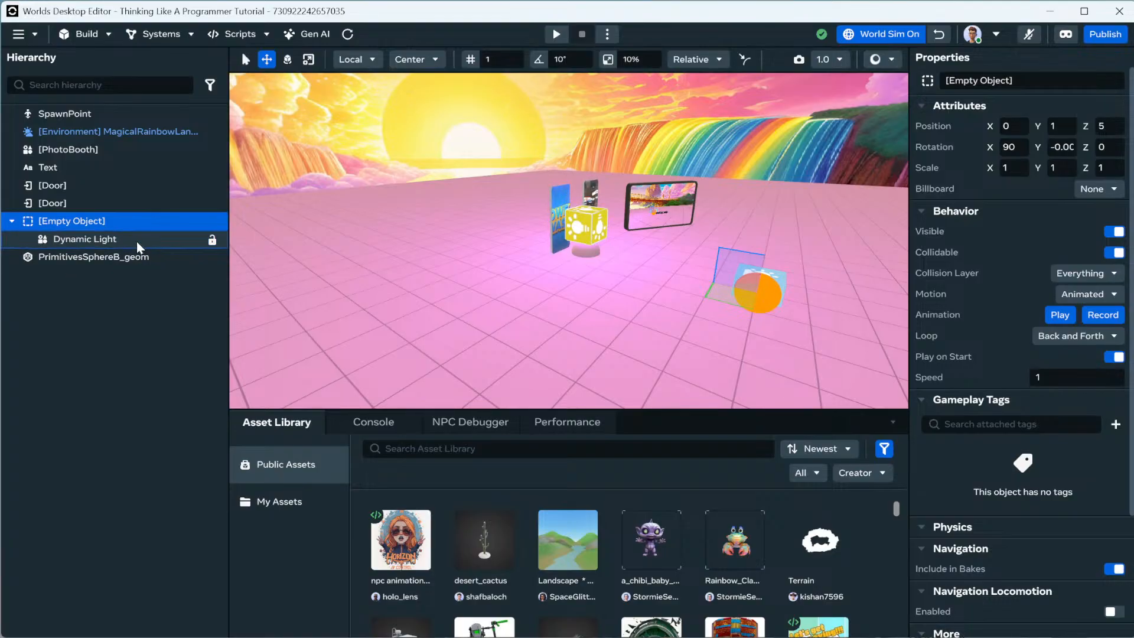
Nest the sphere under the Empty Object, set the light's height to 5 and the Empty Object's to 4.
{"action": "left_click_drag", "start_coordinate": [35, 259], "coordinate": [89, 214]}
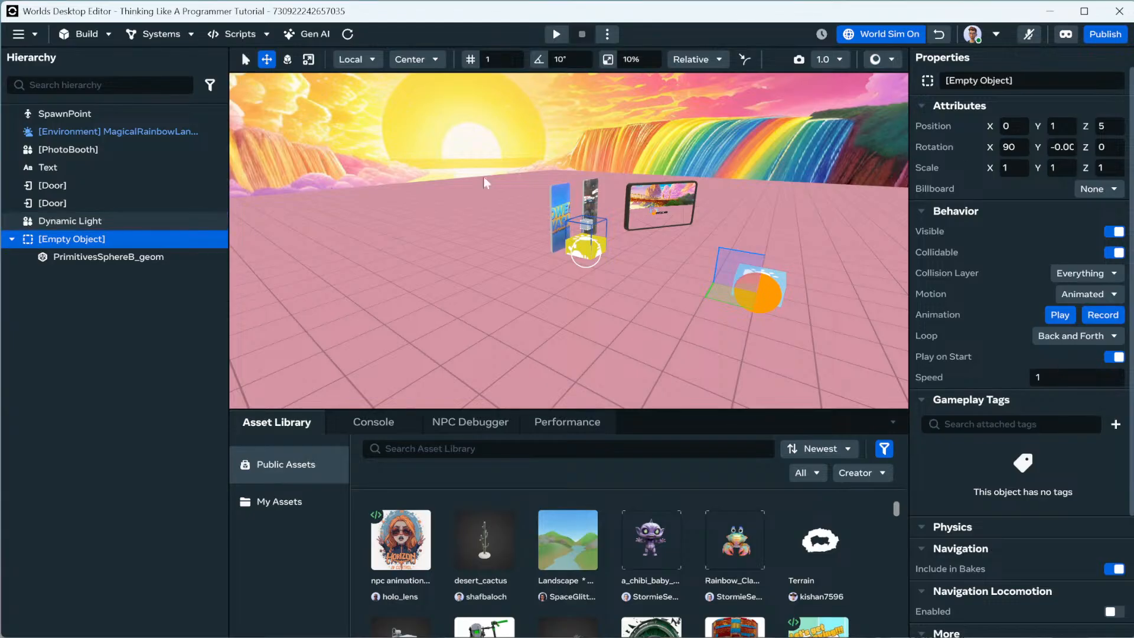
{"action": "left_click", "coordinate": [1069, 127]}
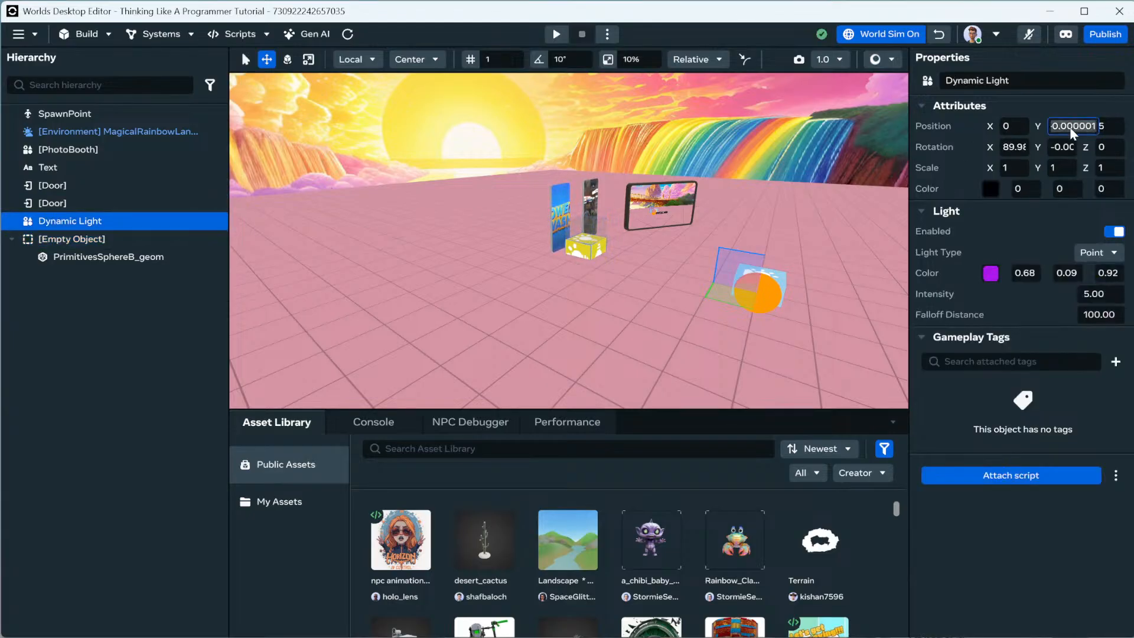
{"action": "type", "text": "5"}
{"action": "key", "text": "Return"}
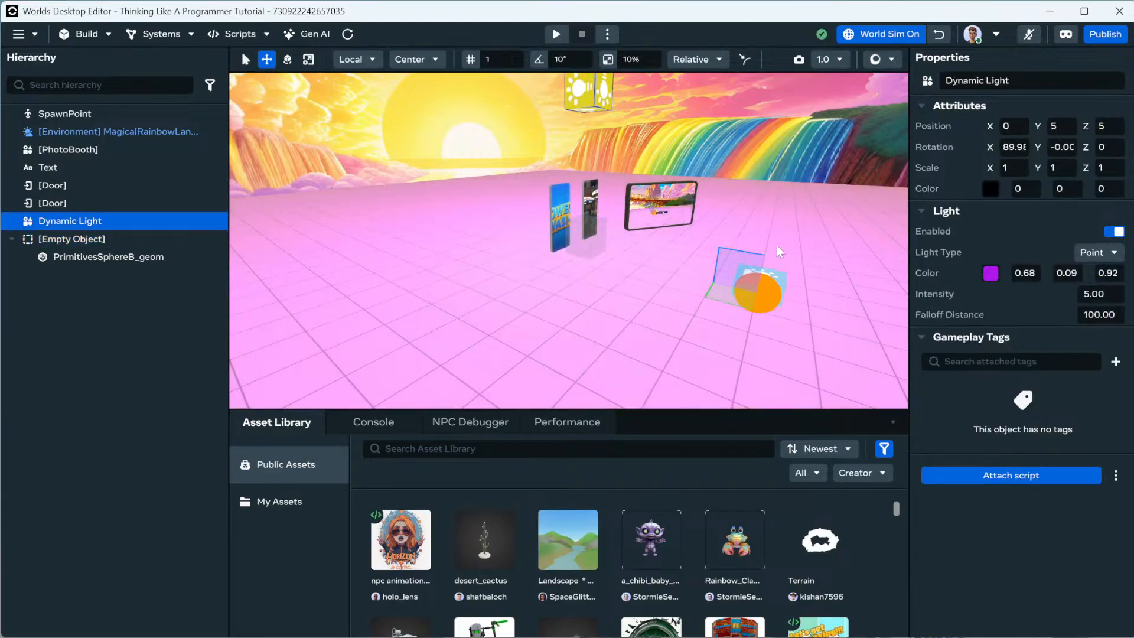
{"action": "left_click", "coordinate": [108, 240]}
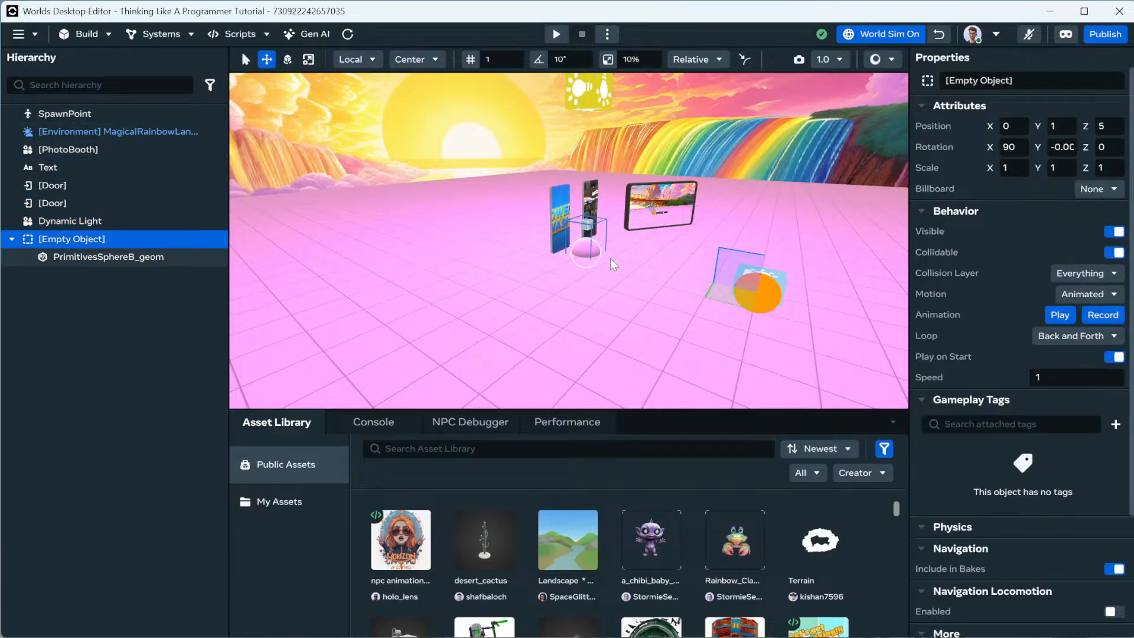
{"action": "left_click", "coordinate": [1065, 125]}
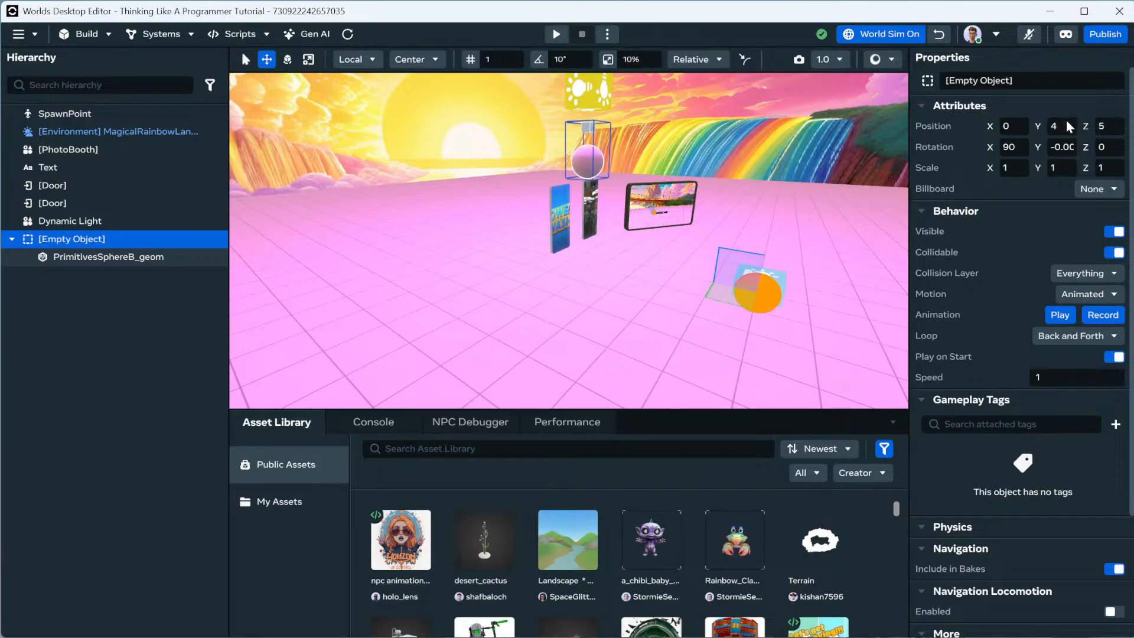
{"action": "left_click", "coordinate": [490, 257]}
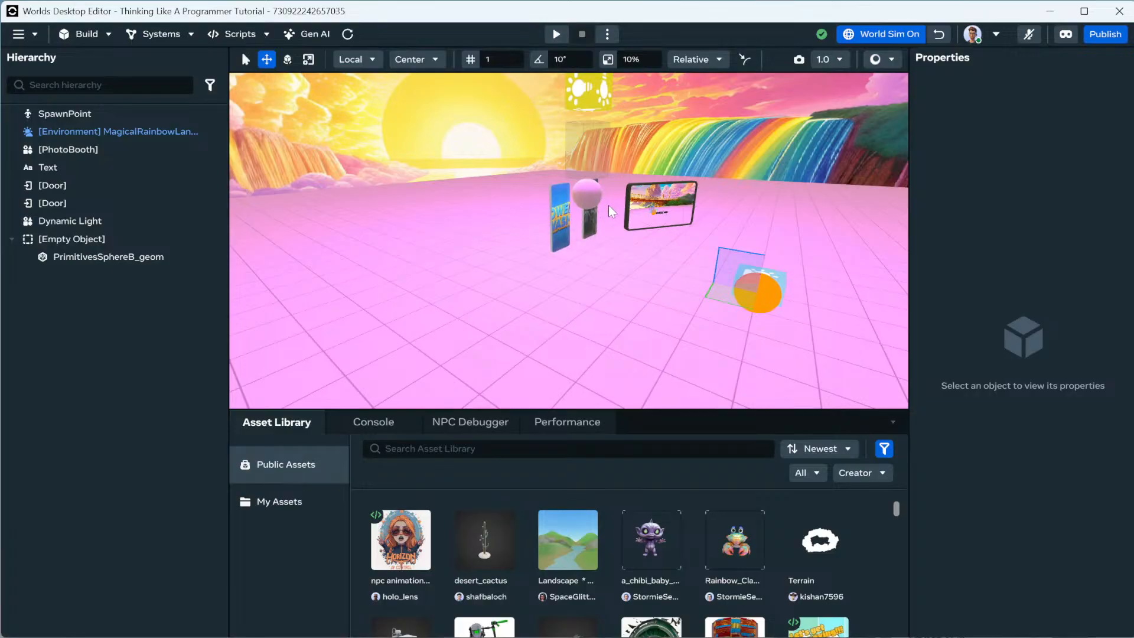
Shift the Dynamic Light sideways to X 2, placing it at 2, 5, 5.
{"action": "right_click_drag", "start_coordinate": [616, 218], "coordinate": [619, 253]}
{"action": "key", "text": "w"}
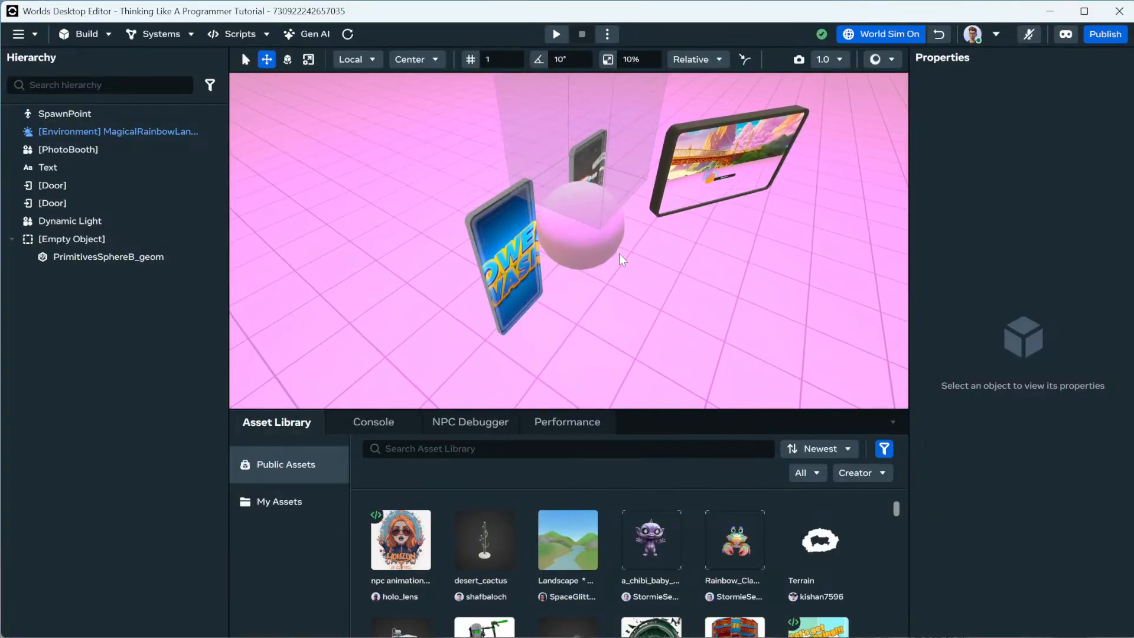
{"action": "right_click_drag", "start_coordinate": [618, 254], "coordinate": [597, 205]}
{"action": "left_click", "coordinate": [550, 126]}
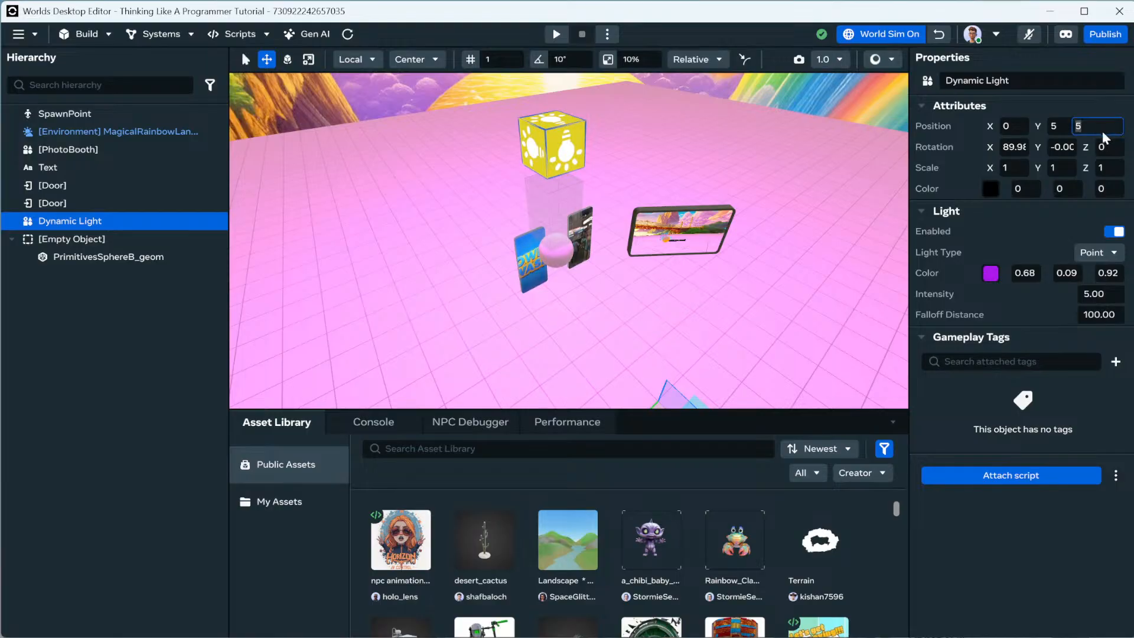
{"action": "type", "text": "2"}
{"action": "key", "text": "Return"}
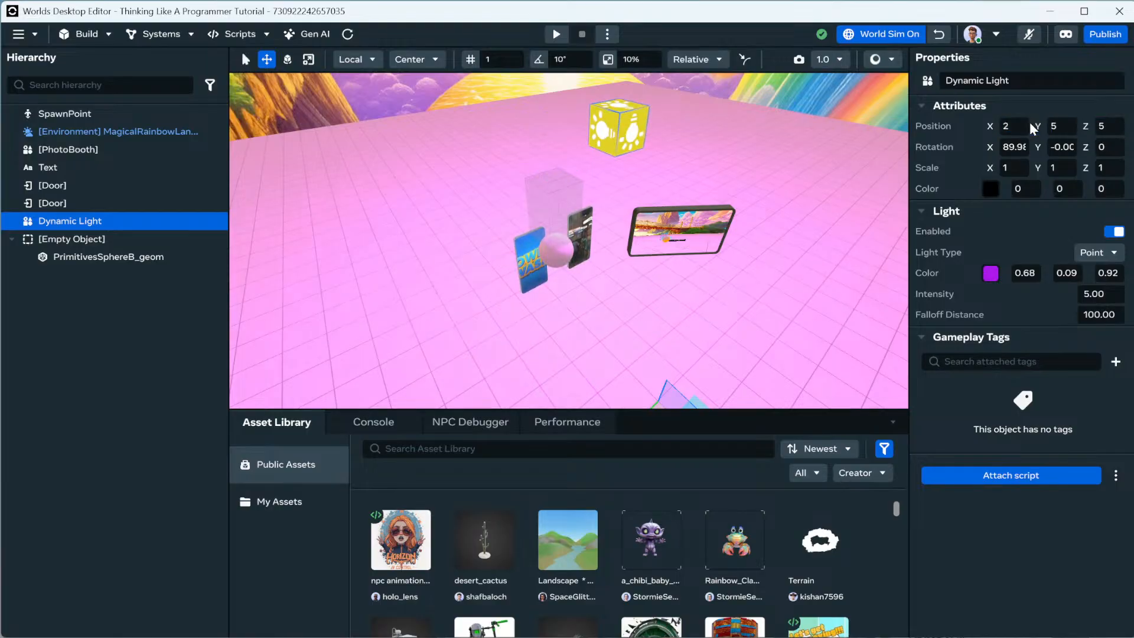
{"action": "key", "text": "w"}
{"action": "right_click_drag", "start_coordinate": [668, 281], "coordinate": [558, 241]}
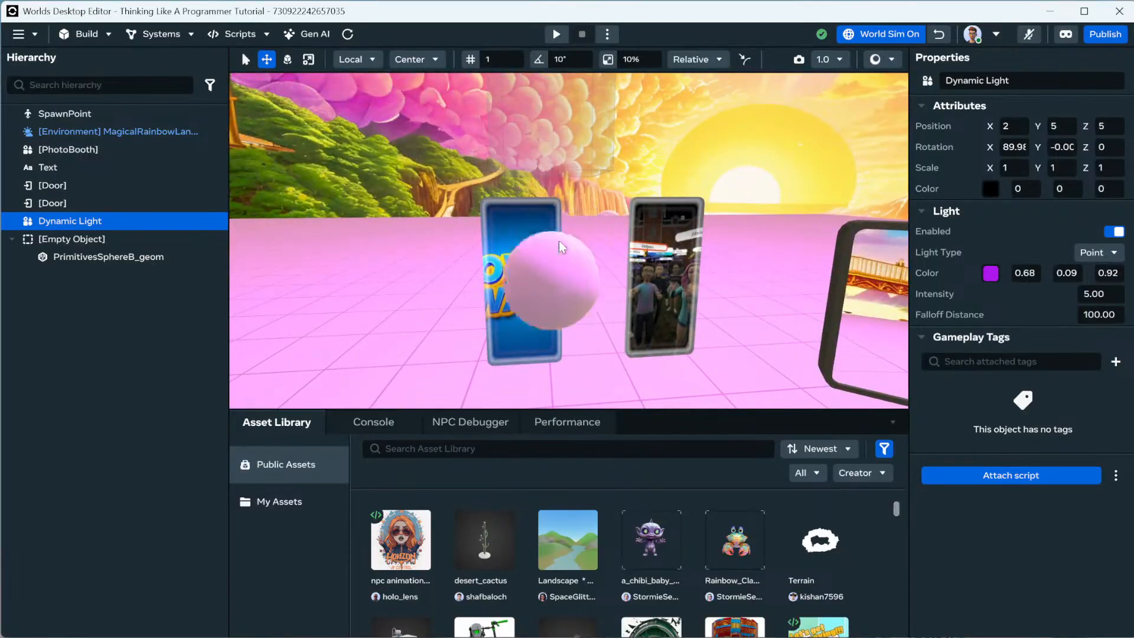
{"action": "left_click", "coordinate": [109, 257]}
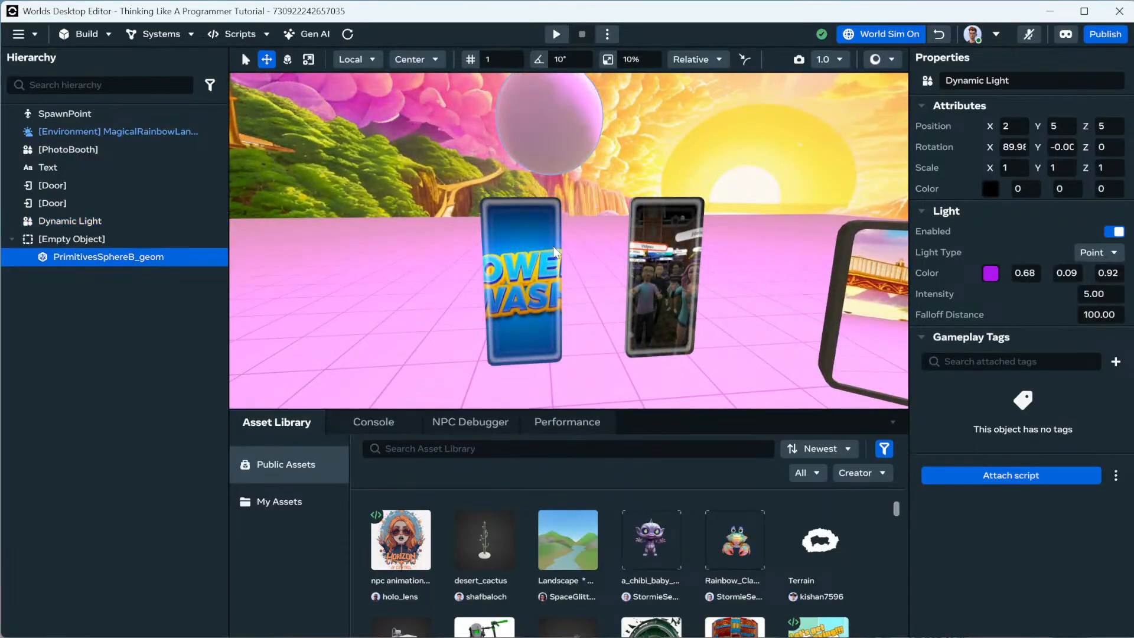
Slow the Empty Object's animation speed to 0.1.
{"action": "left_click", "coordinate": [95, 239]}
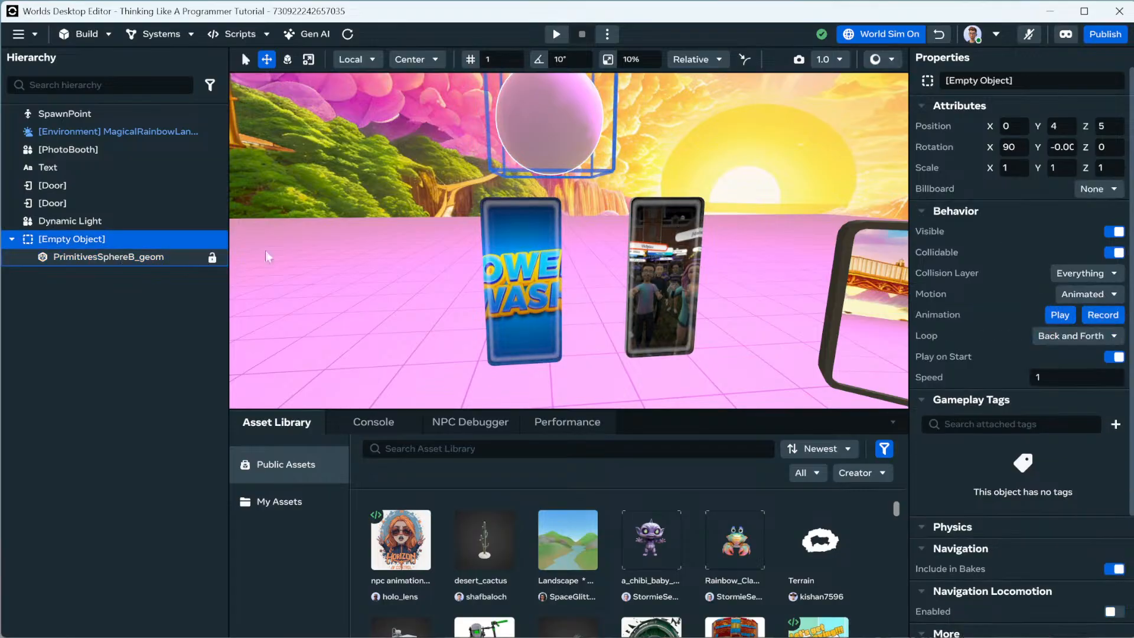
{"action": "double_click", "coordinate": [1061, 373]}
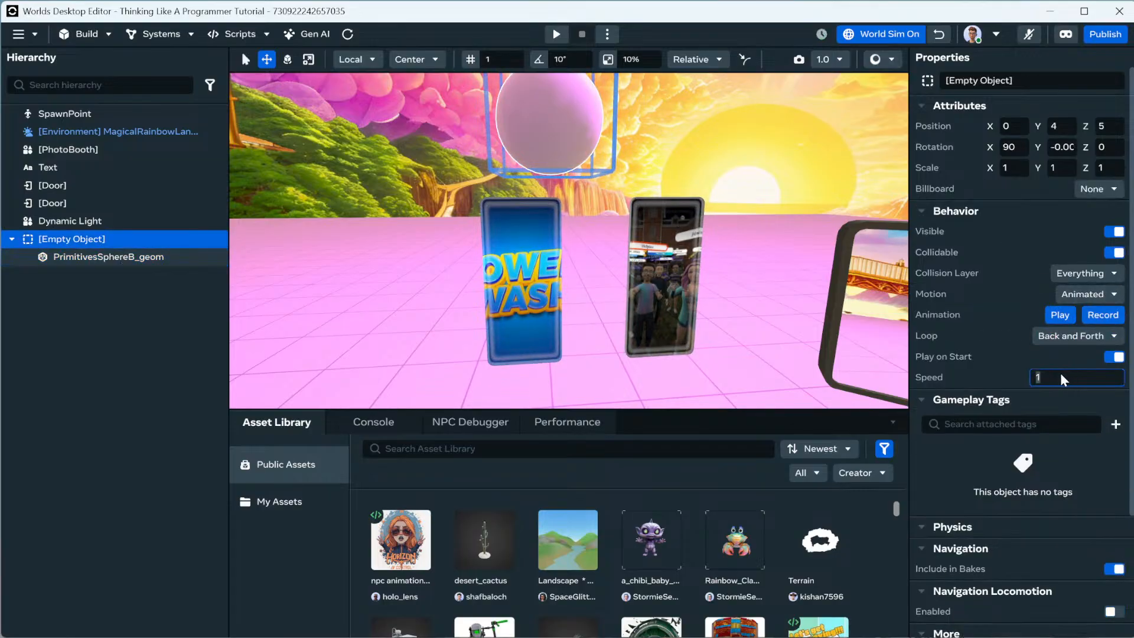
{"action": "type", "text": "0.1"}
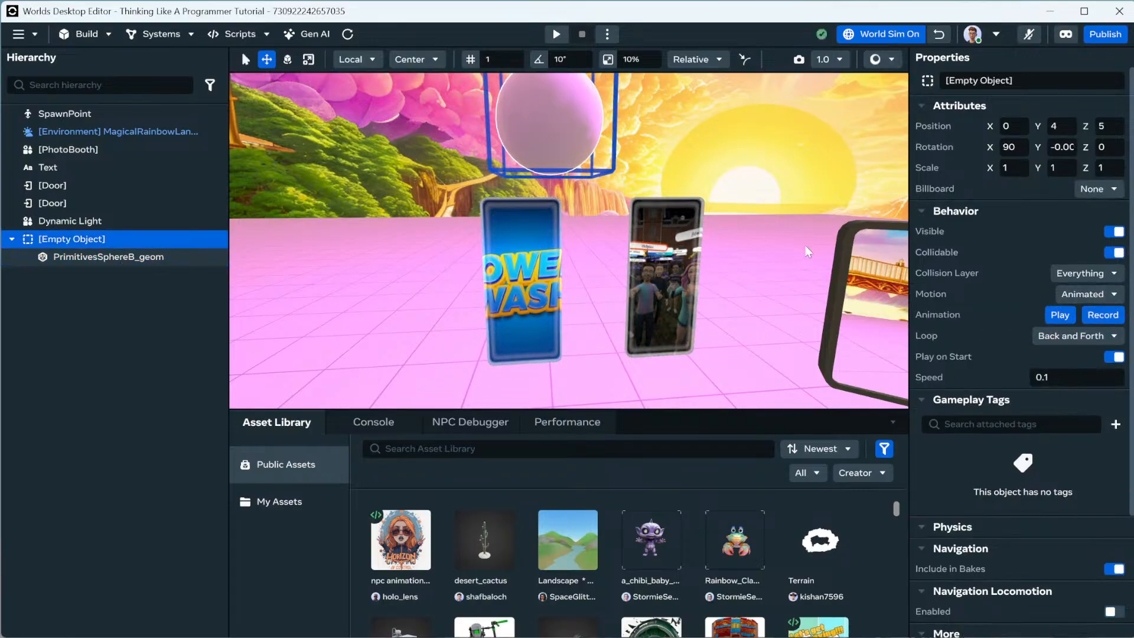
{"action": "left_click", "coordinate": [804, 244]}
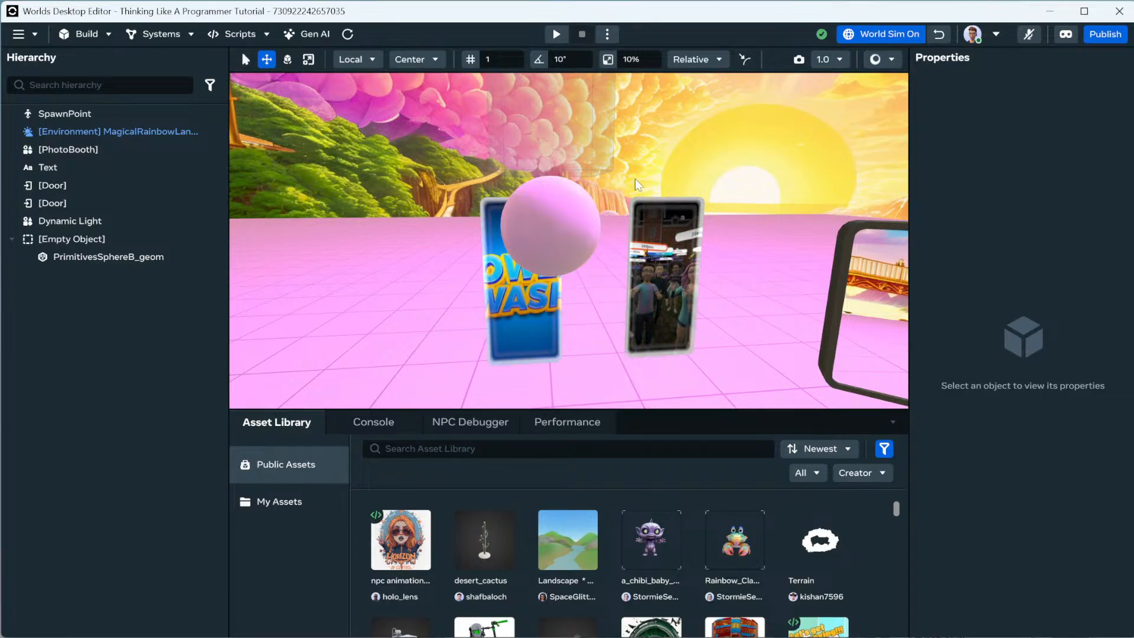
Watch the sphere bob in the viewport, then switch world simulation off.
{"action": "key", "text": "e"}
{"action": "key", "text": "s"}
{"action": "right_click", "coordinate": [661, 170]}
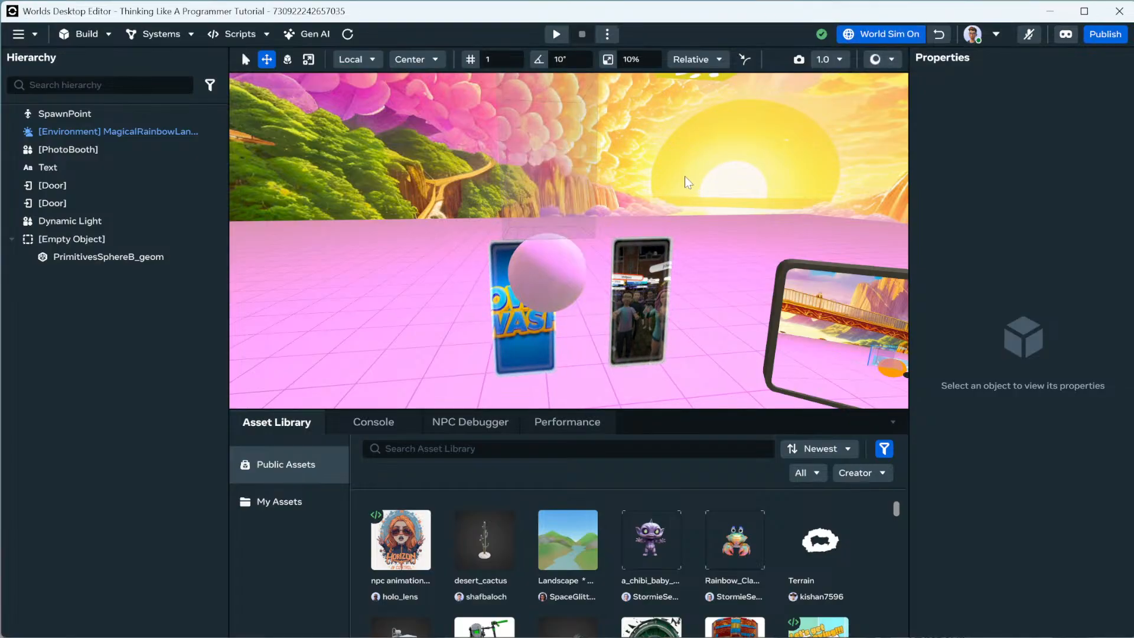
{"action": "mouse_move", "coordinate": [682, 175]}
{"action": "right_mouse_down"}
{"action": "mouse_move", "coordinate": [702, 196]}
{"action": "mouse_move", "coordinate": [689, 220]}
{"action": "mouse_move", "coordinate": [683, 172]}
{"action": "mouse_move", "coordinate": [681, 183]}
{"action": "right_mouse_up"}
{"action": "key", "text": "s"}
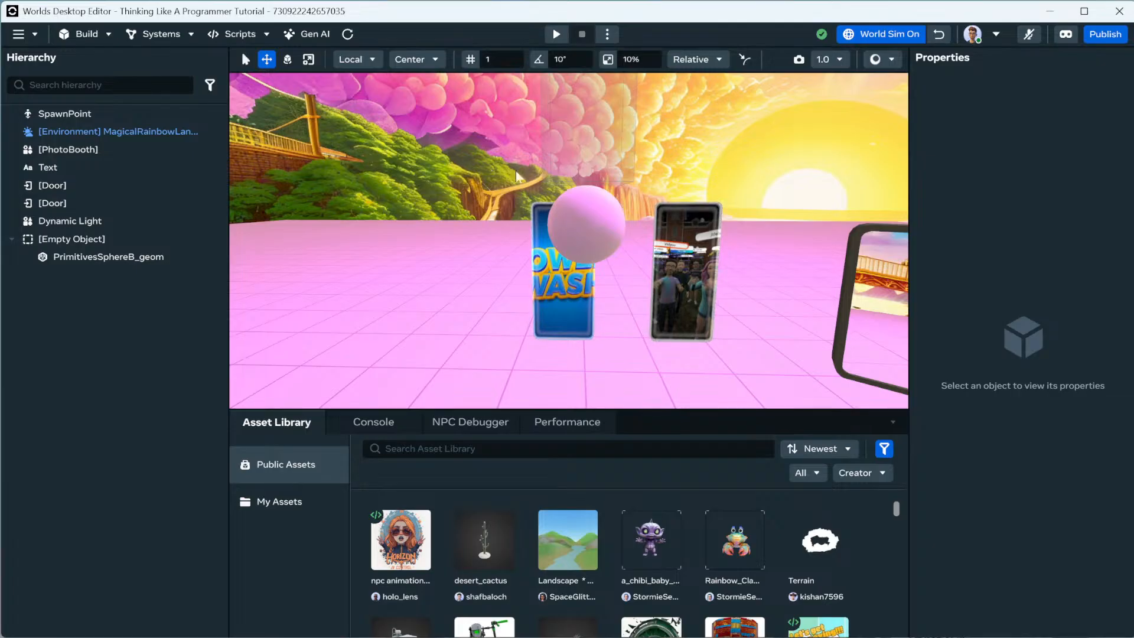
{"action": "left_click", "coordinate": [886, 33]}
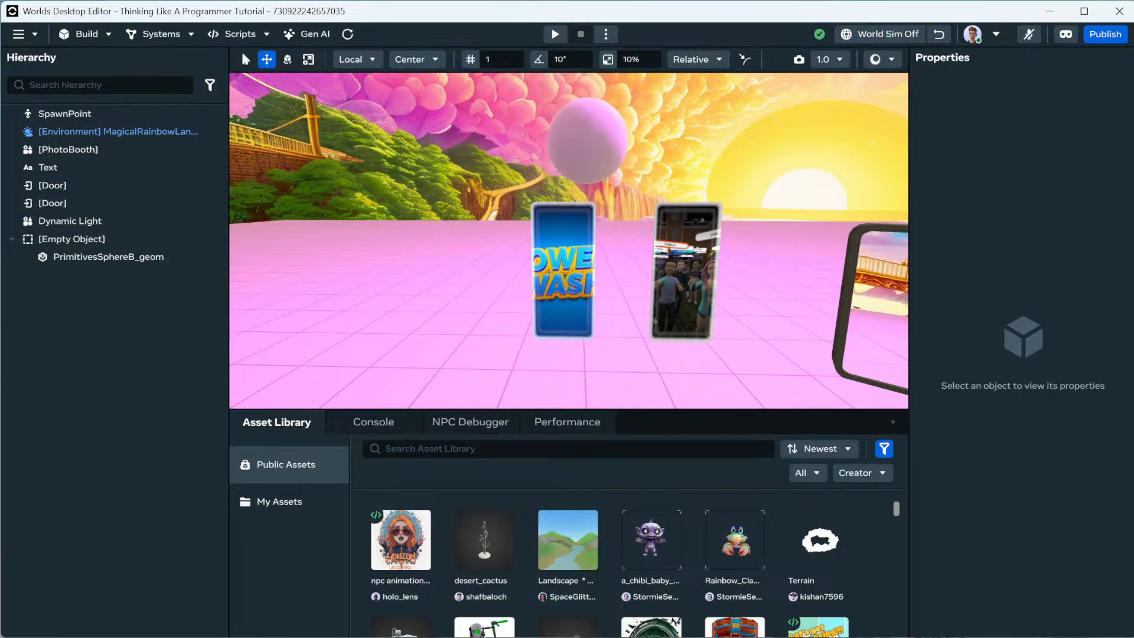
{"action": "key", "text": "alt+Tab"}
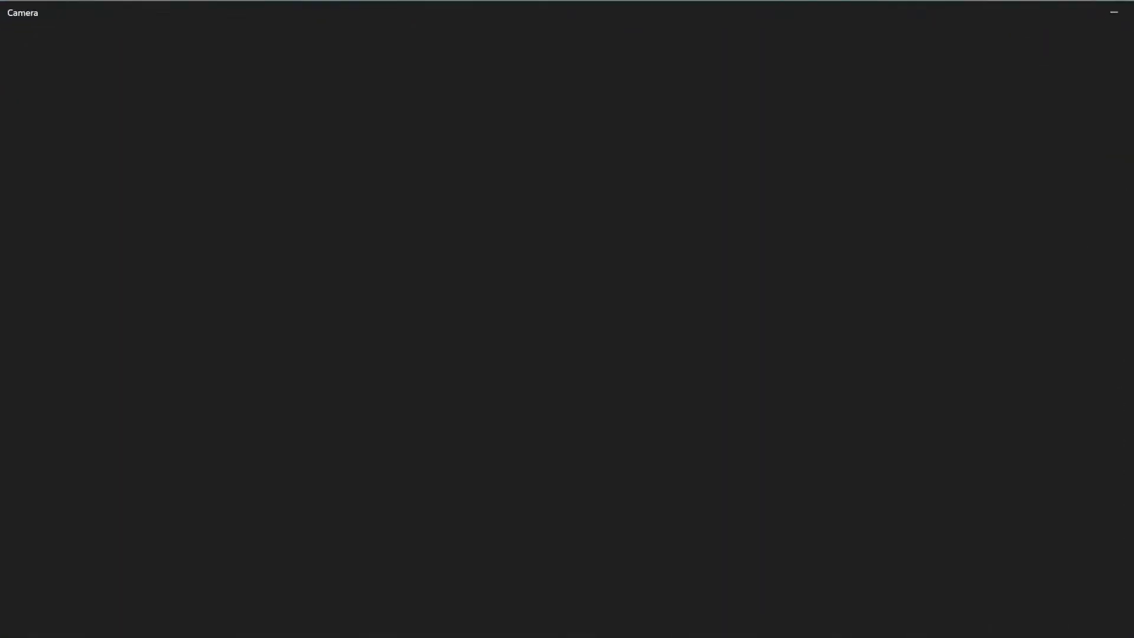
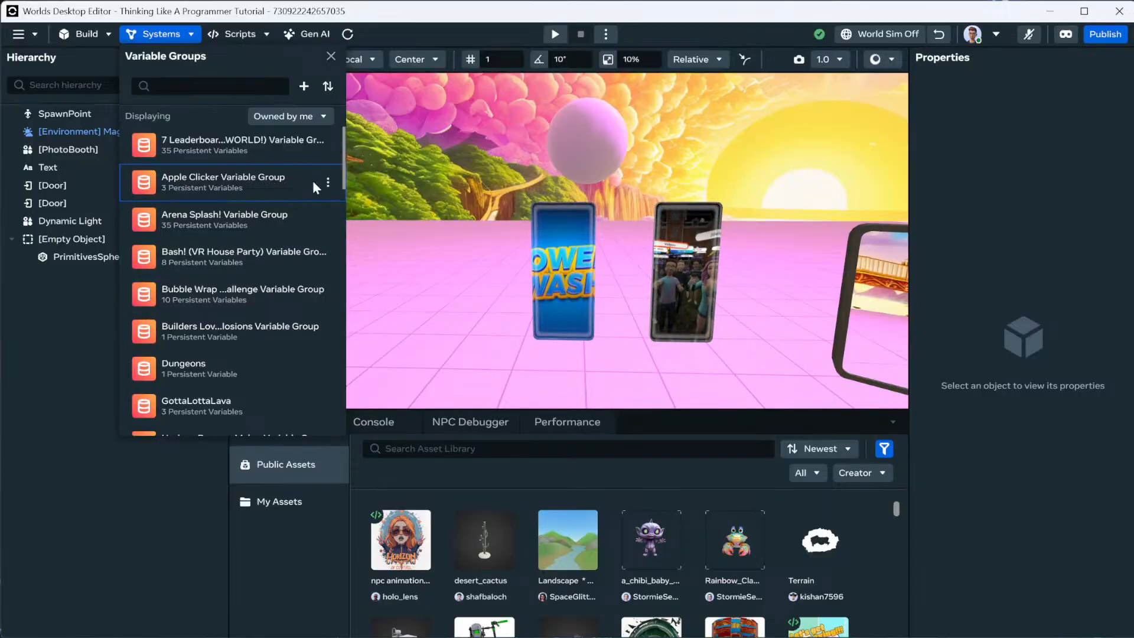
Add the Apple Clicker variable group to this world.
{"action": "left_click", "coordinate": [327, 182]}
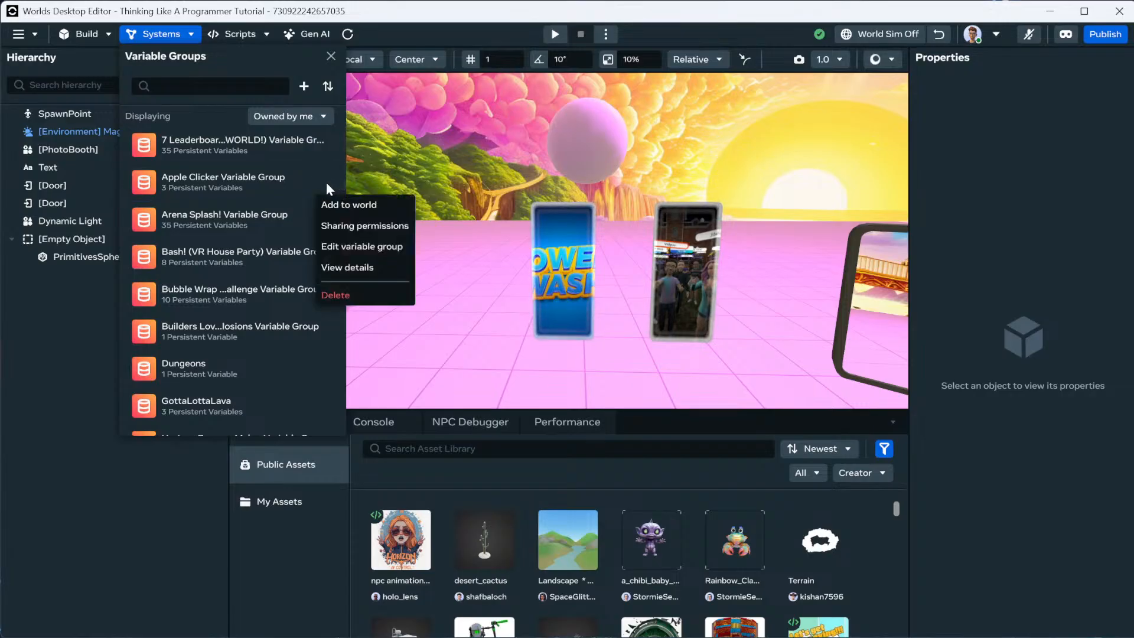
{"action": "left_click", "coordinate": [358, 203]}
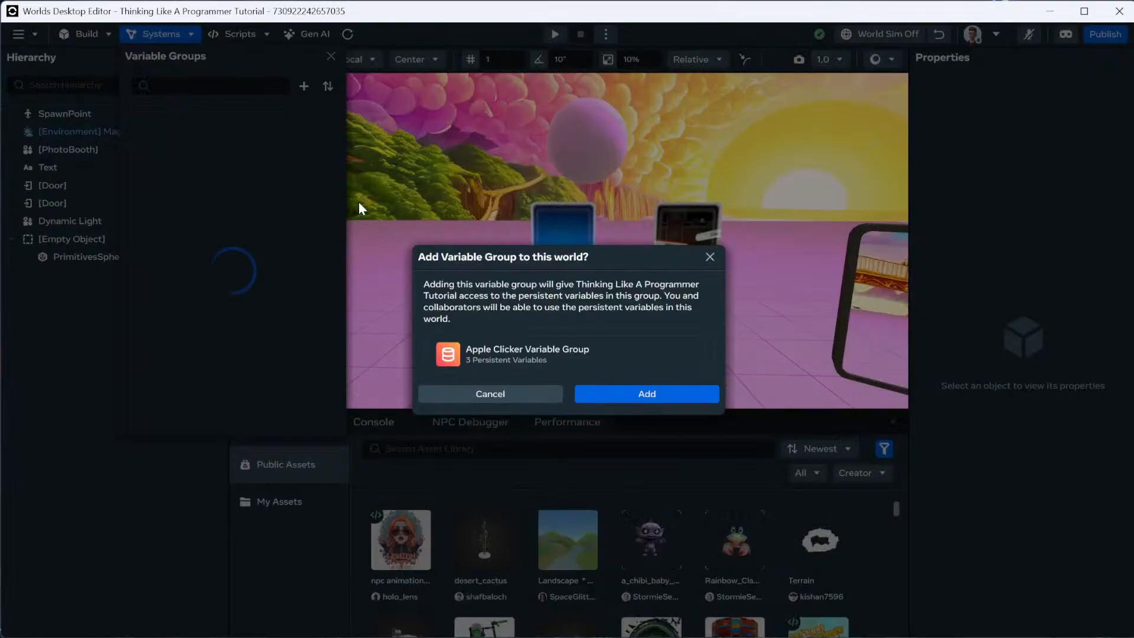
{"action": "left_click", "coordinate": [630, 393]}
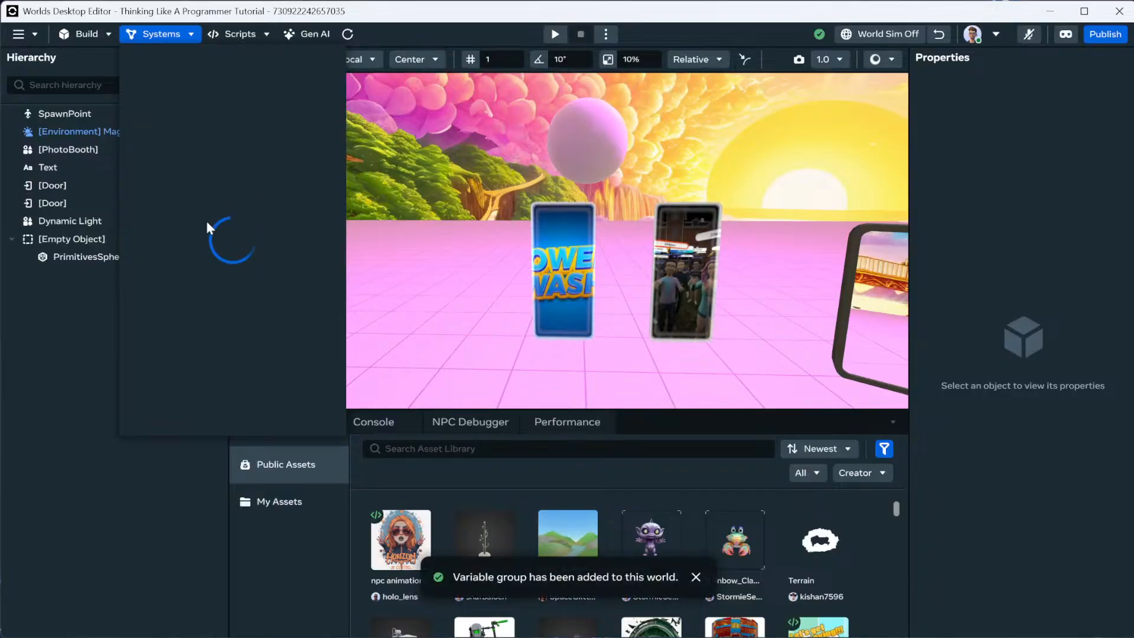
Filter the groups to Added to World and open Apple Clicker's variables.
{"action": "left_click", "coordinate": [303, 115]}
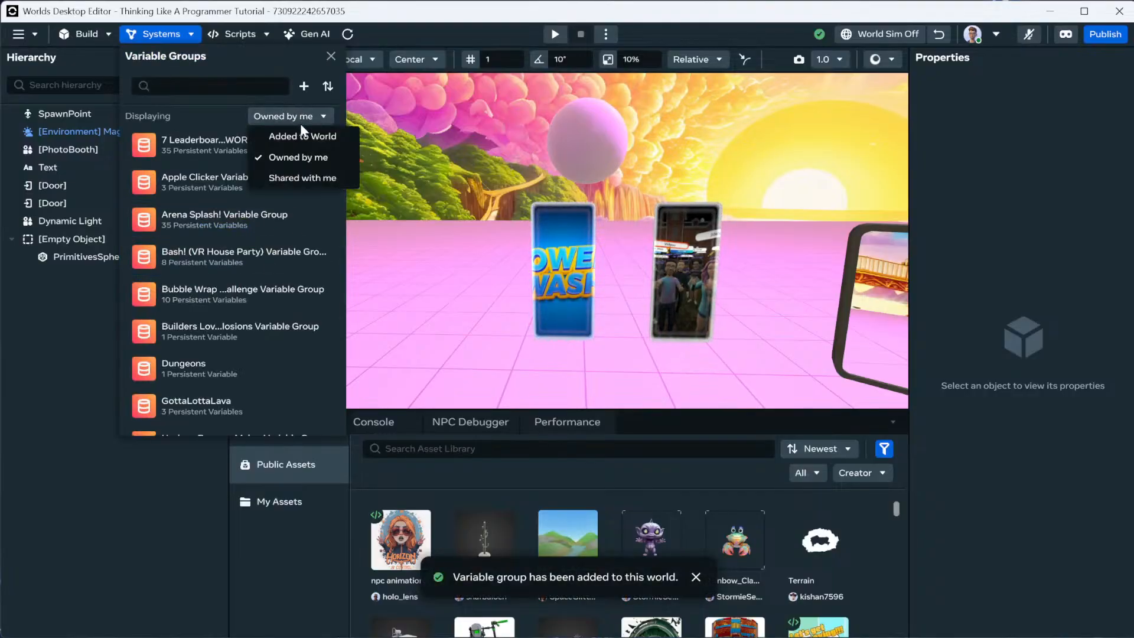
{"action": "left_click", "coordinate": [303, 135]}
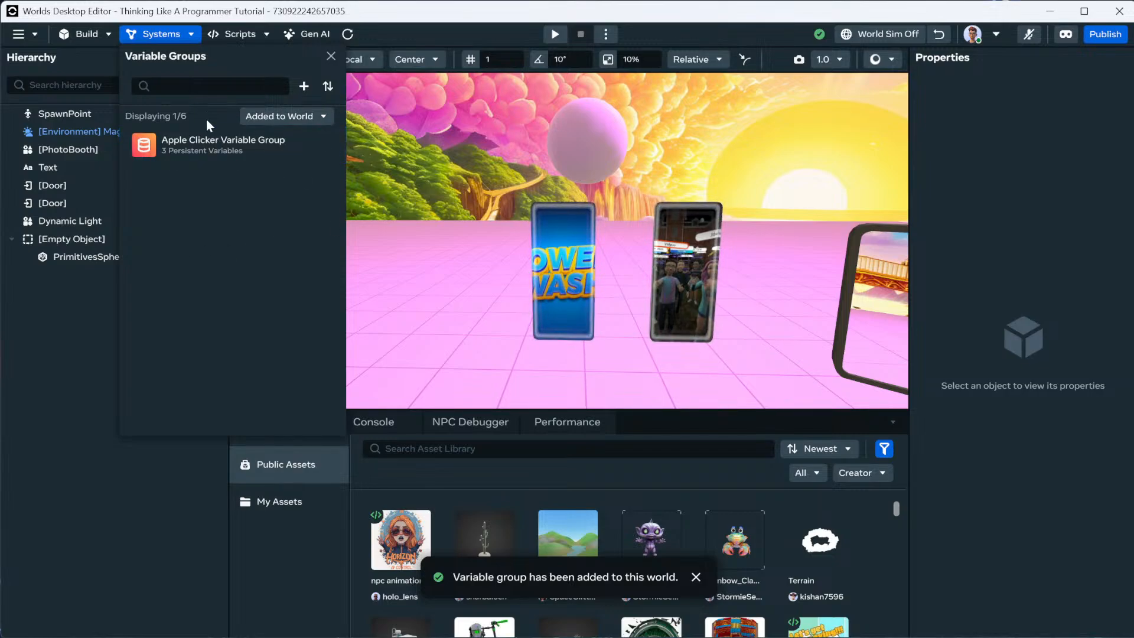
{"action": "left_click", "coordinate": [180, 151]}
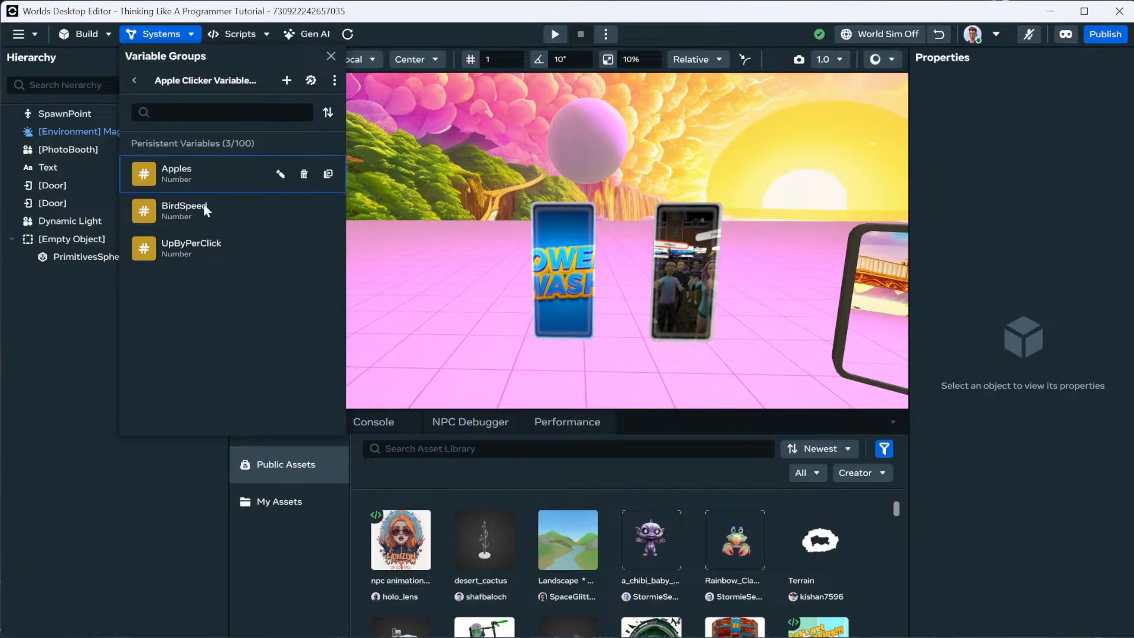
Create the Object-type variable SOGOOD in Apple Clicker and return to the groups list.
{"action": "left_click", "coordinate": [286, 81]}
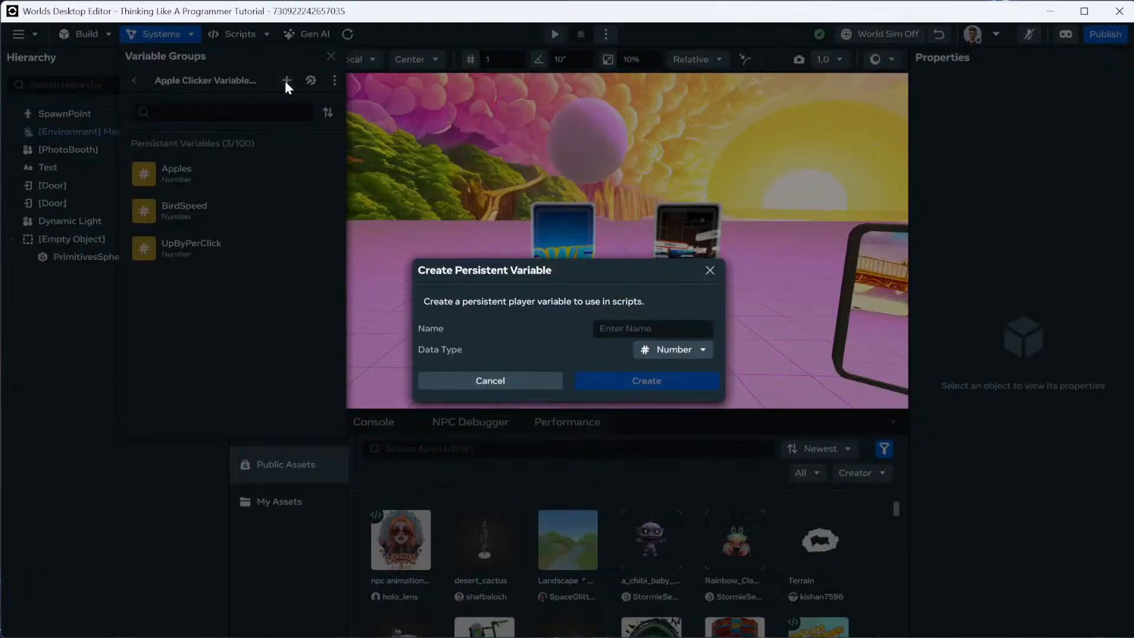
{"action": "left_click", "coordinate": [665, 349]}
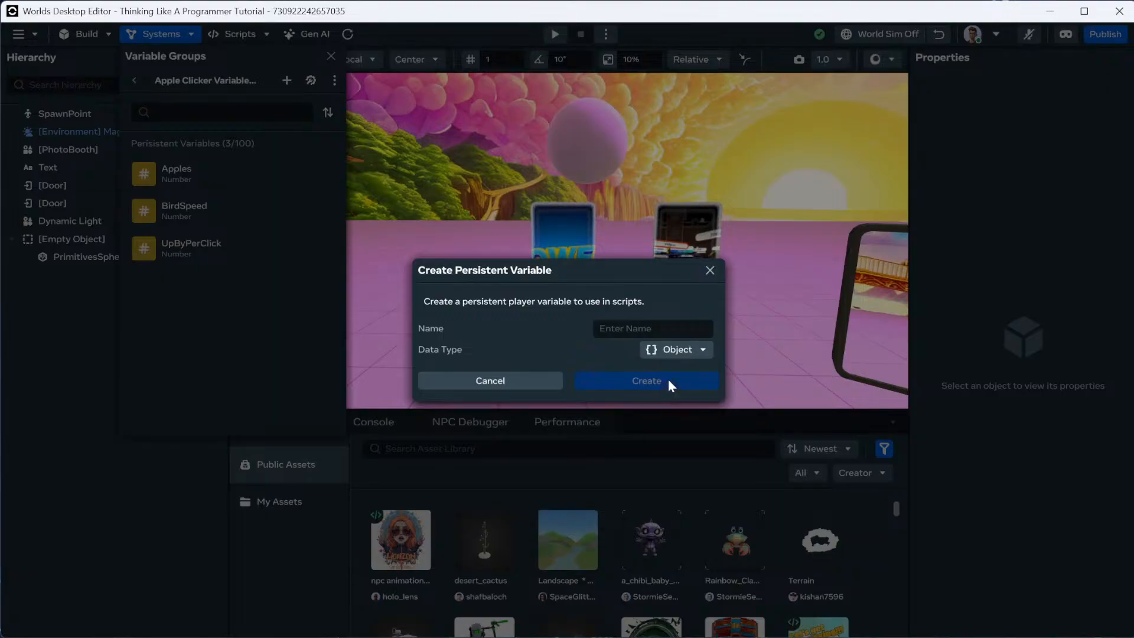
{"action": "left_click", "coordinate": [652, 329]}
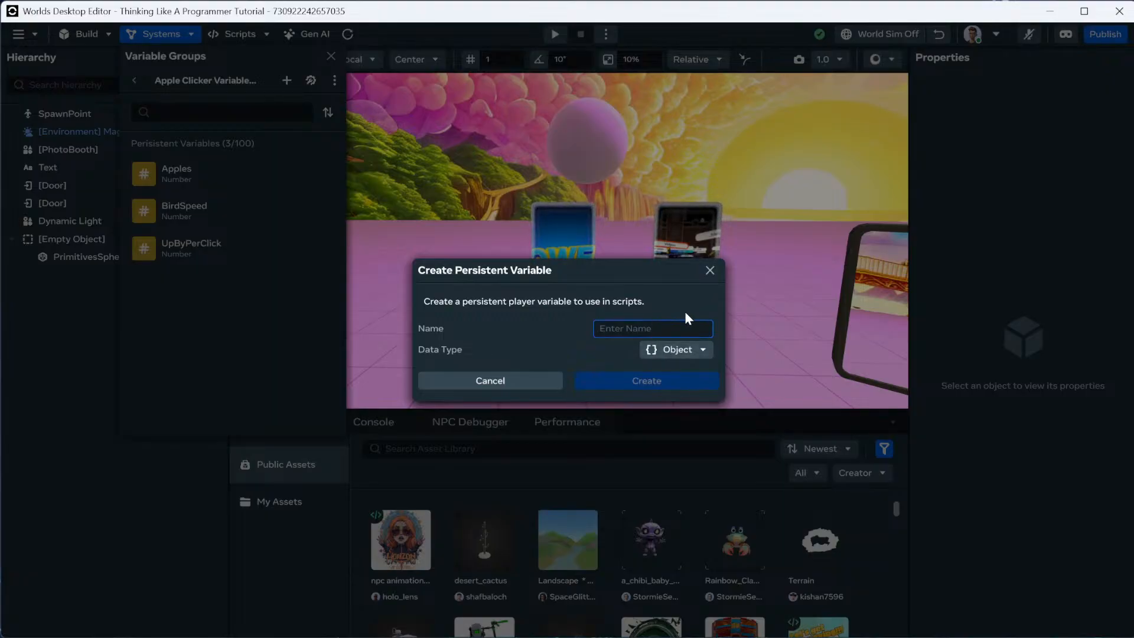
{"action": "type", "text": "SOGOOD"}
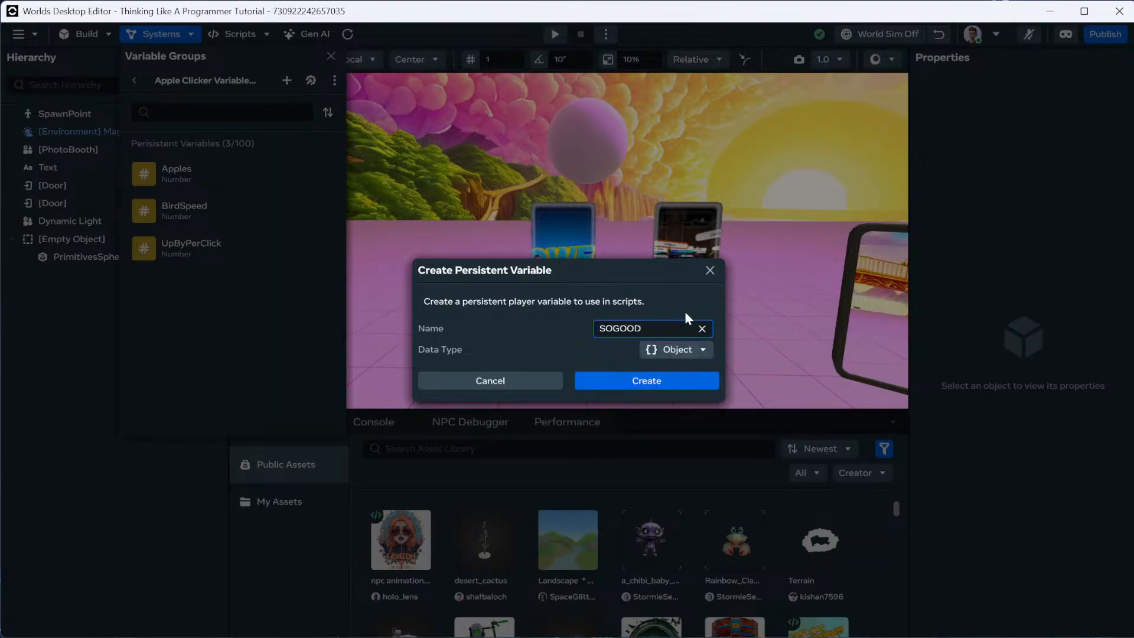
{"action": "left_click", "coordinate": [624, 379]}
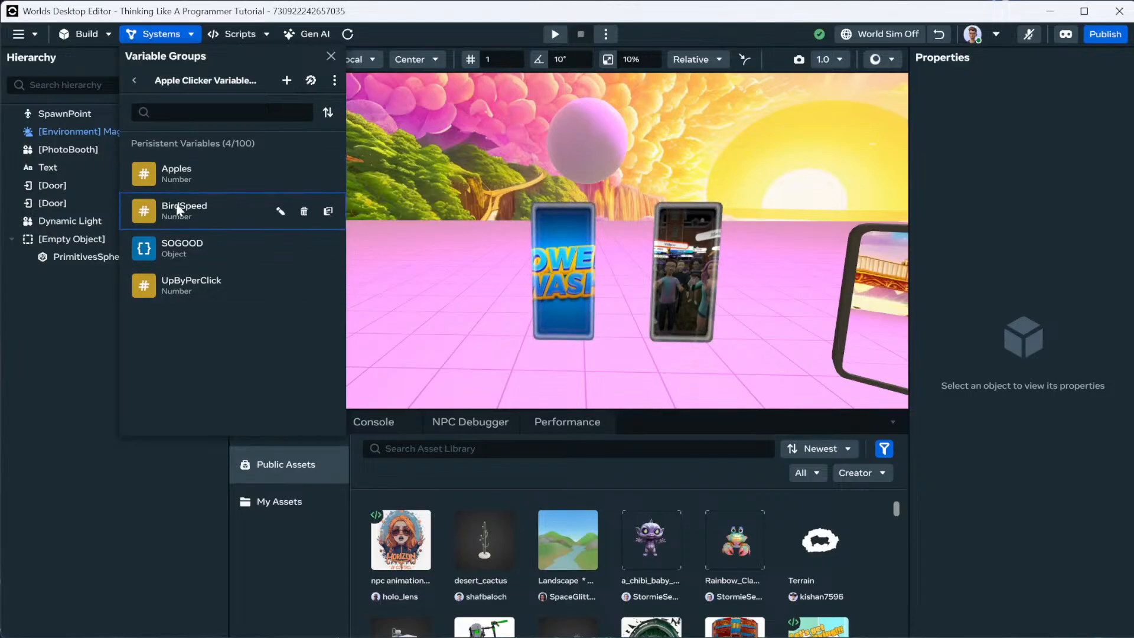
{"action": "left_click", "coordinate": [139, 84]}
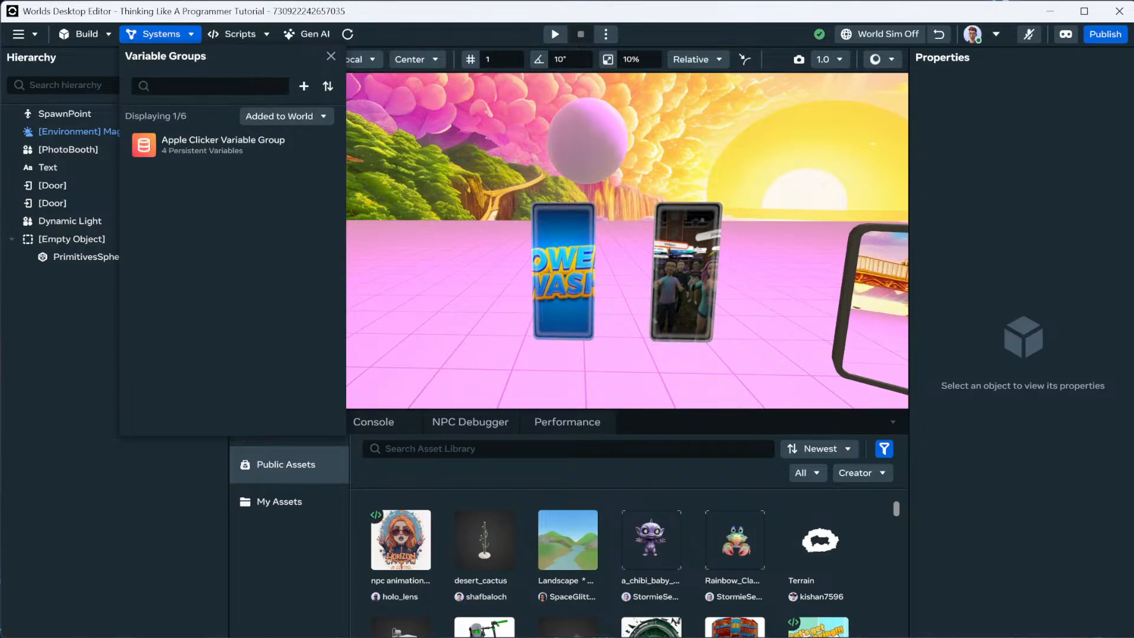
Close the Variable Groups panel.
{"action": "left_click", "coordinate": [332, 56]}
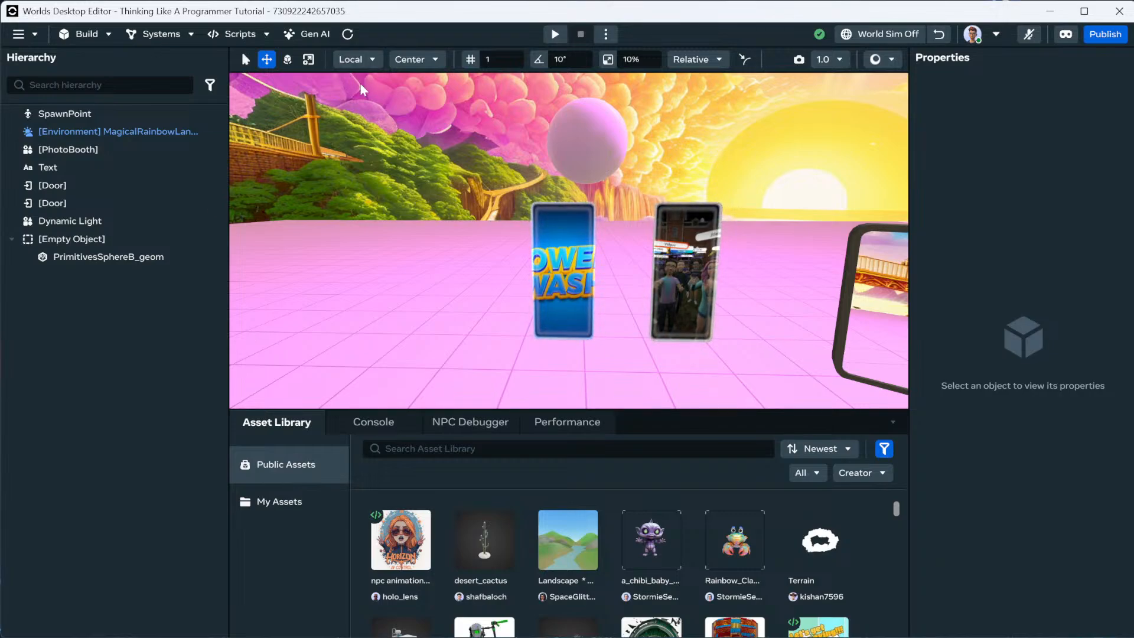
{"action": "scroll", "coordinate": [409, 189], "scroll_direction": "down", "scroll_amount": 5}
{"action": "scroll", "coordinate": [413, 190], "scroll_direction": "down", "scroll_amount": 2}
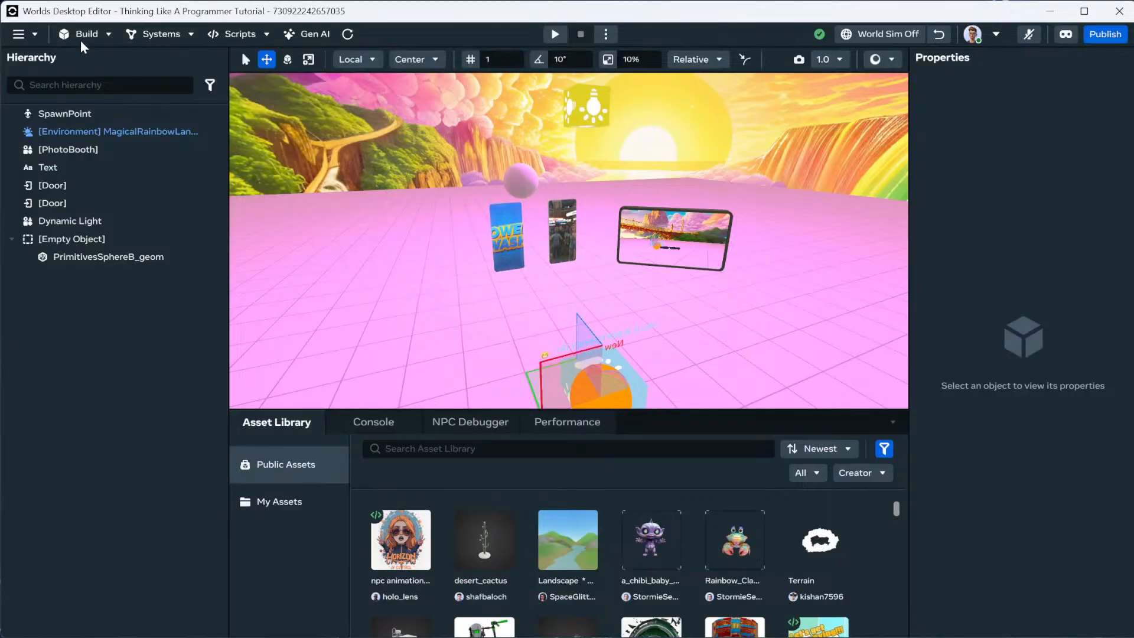
Select the pink sphere, move closer, and open the Build > Shapes library.
{"action": "left_click", "coordinate": [535, 190]}
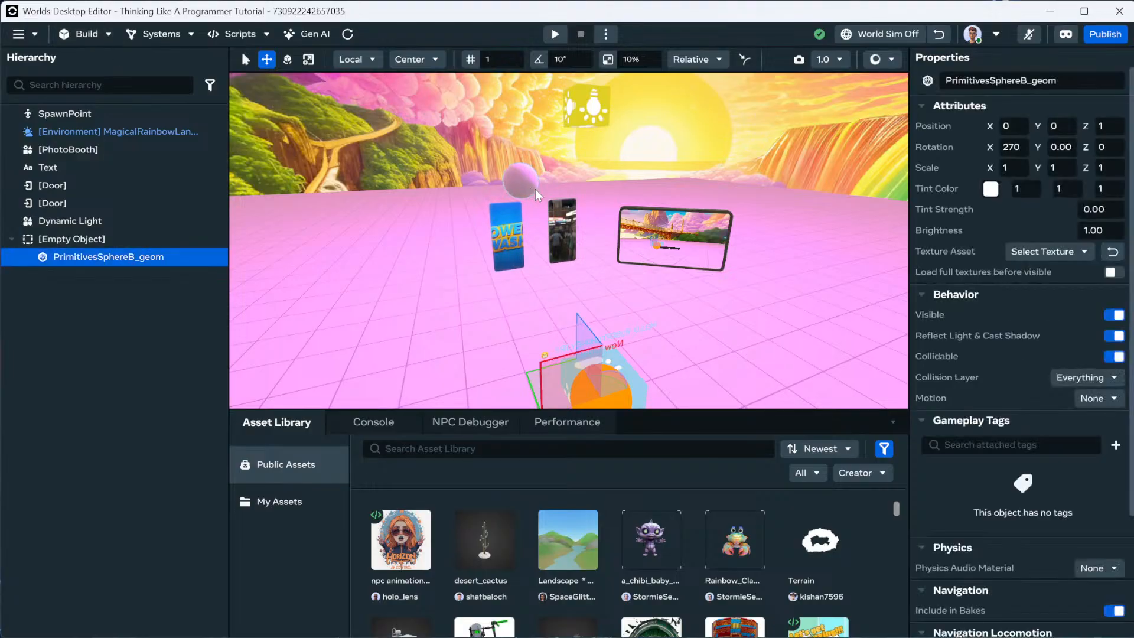
{"action": "key", "text": "w"}
{"action": "right_click_drag", "start_coordinate": [535, 192], "coordinate": [542, 209]}
{"action": "left_click", "coordinate": [87, 34]}
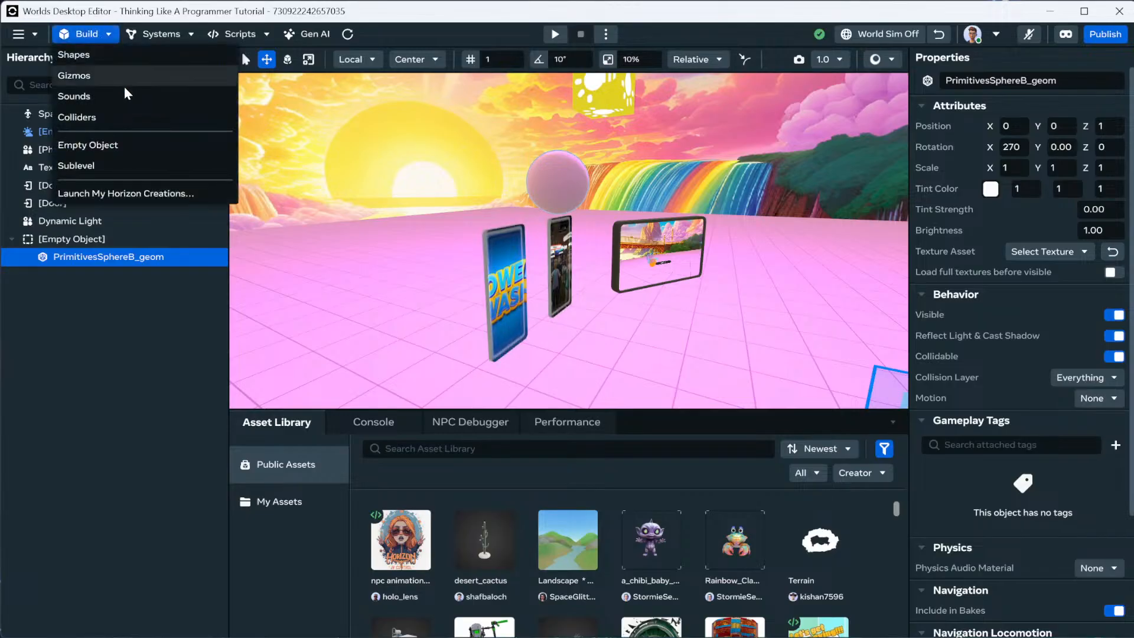
{"action": "left_click", "coordinate": [82, 57]}
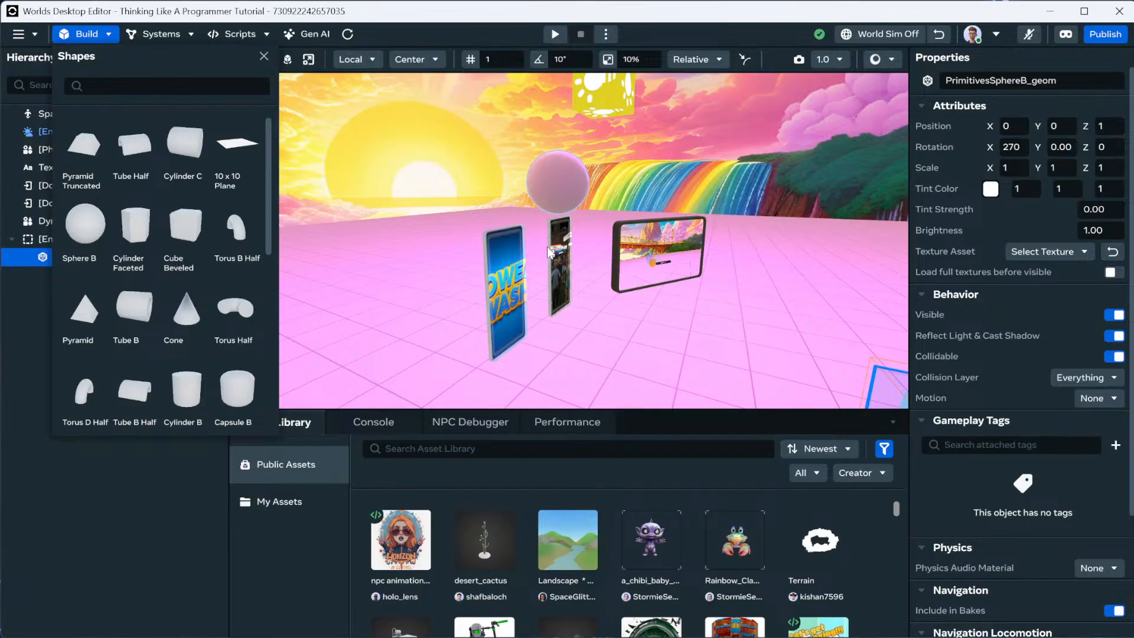
Add a truncated pyramid and copy the Empty Object's position onto it.
{"action": "left_click", "coordinate": [263, 56]}
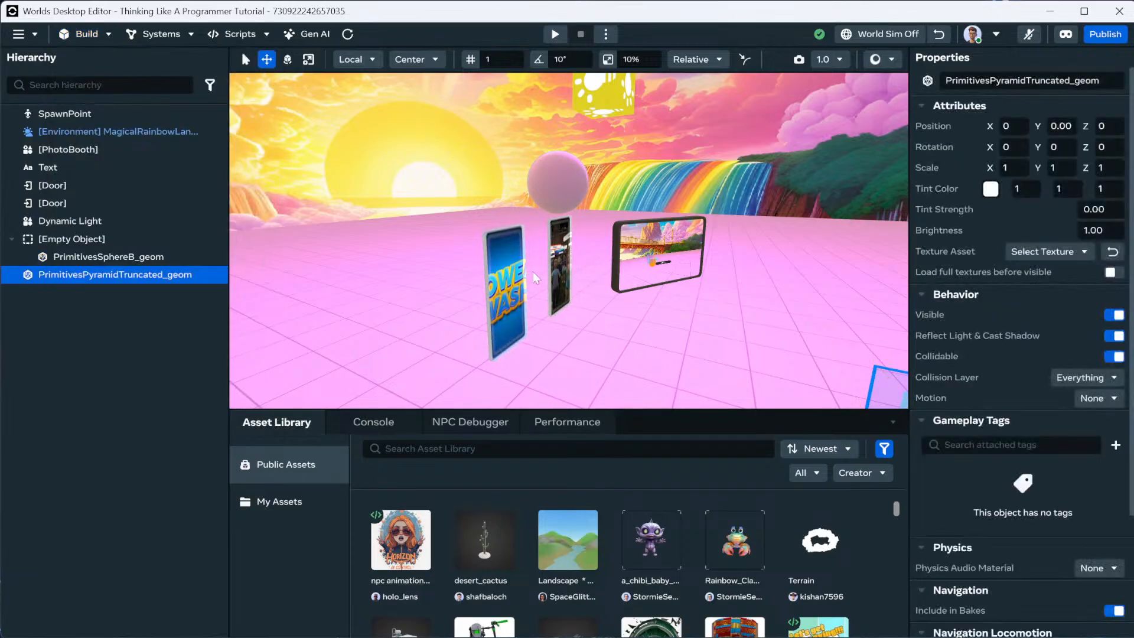
{"action": "left_click", "coordinate": [89, 239]}
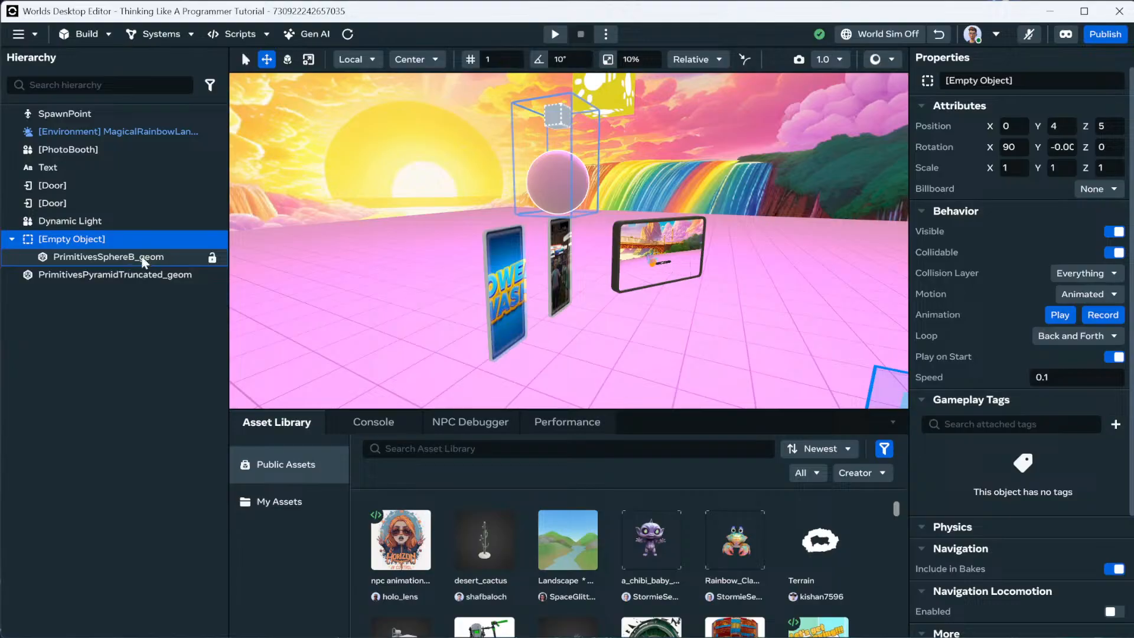
{"action": "right_click", "coordinate": [938, 127]}
{"action": "left_click", "coordinate": [950, 134]}
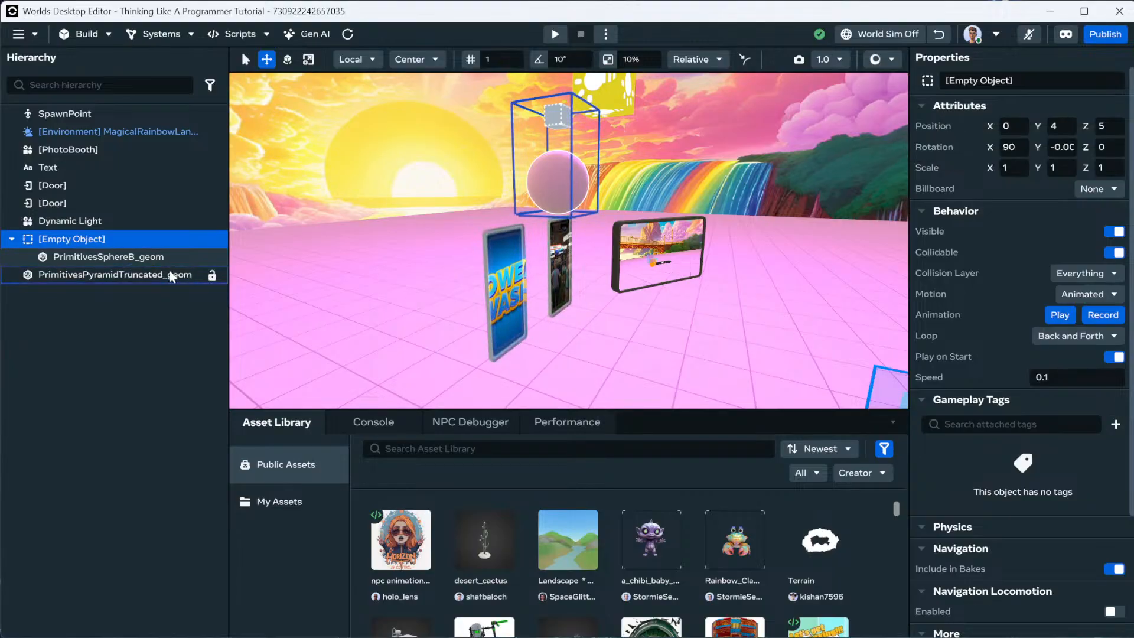
{"action": "left_click", "coordinate": [162, 275]}
{"action": "right_click", "coordinate": [932, 128]}
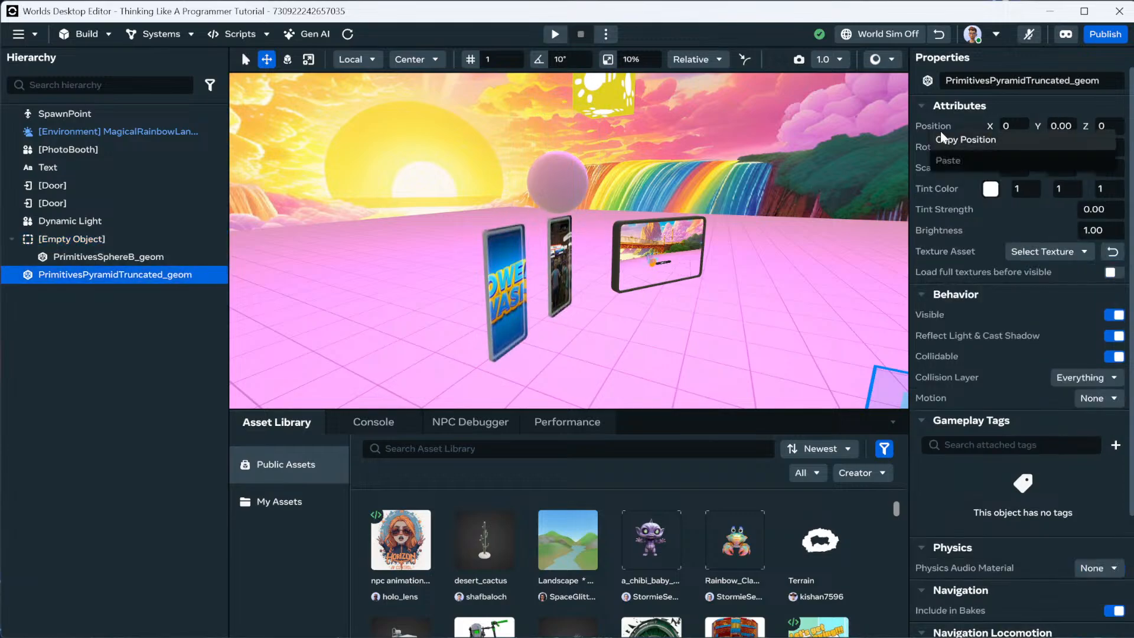
{"action": "left_click", "coordinate": [928, 126]}
{"action": "right_click", "coordinate": [929, 127]}
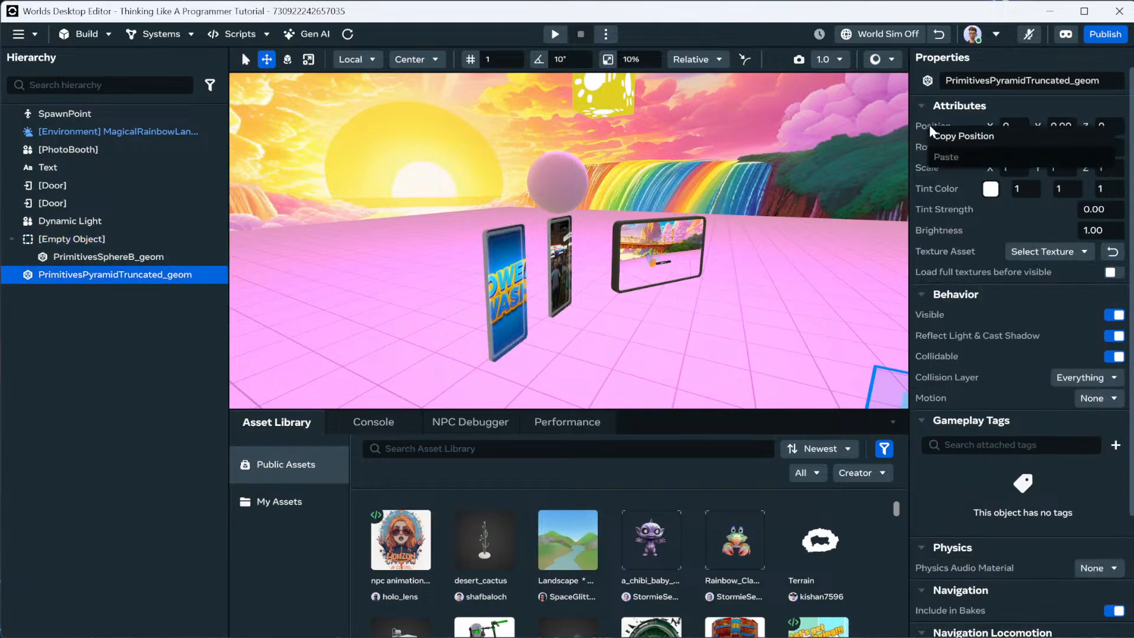
Retry copying the Empty Object's and sphere's positions to the pyramid.
{"action": "left_click", "coordinate": [93, 245]}
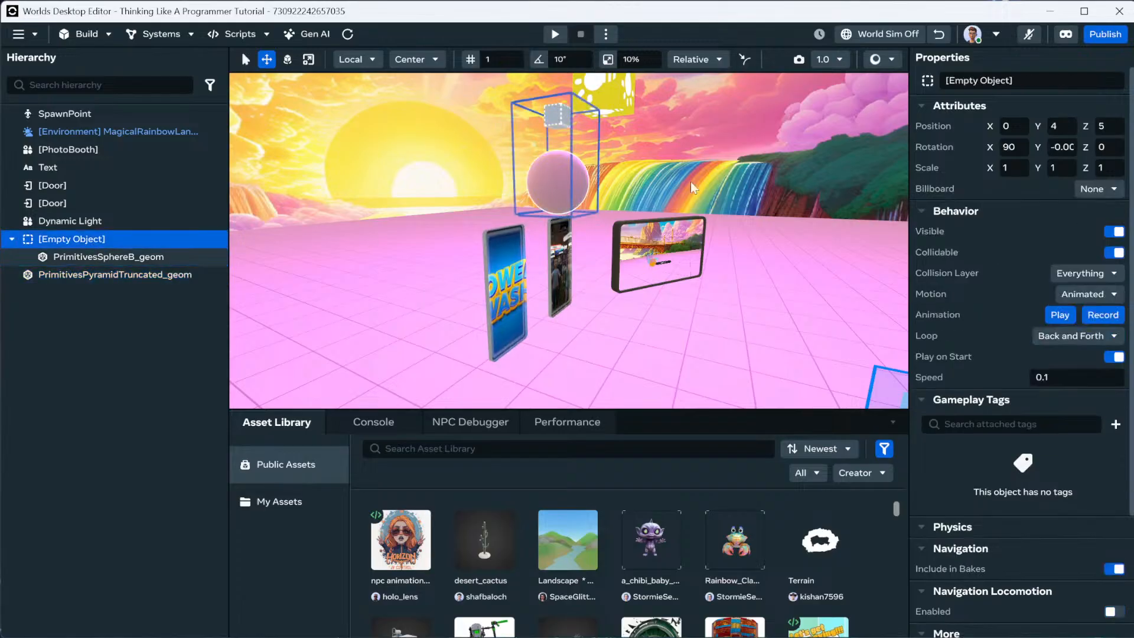
{"action": "right_click", "coordinate": [926, 129]}
{"action": "left_click", "coordinate": [945, 140]}
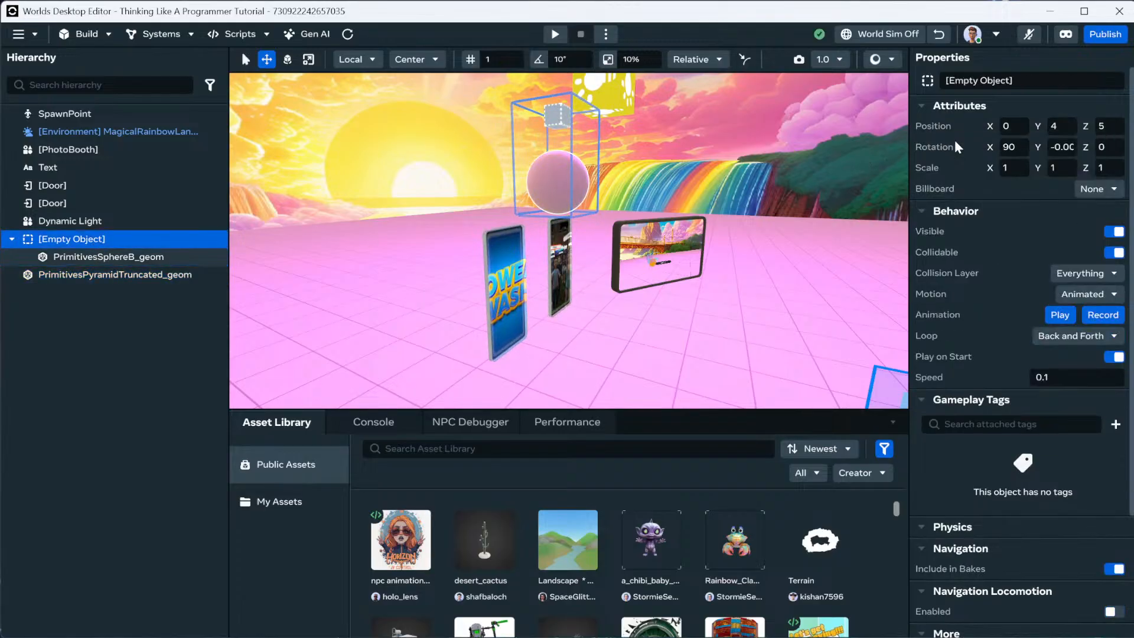
{"action": "left_click", "coordinate": [183, 274]}
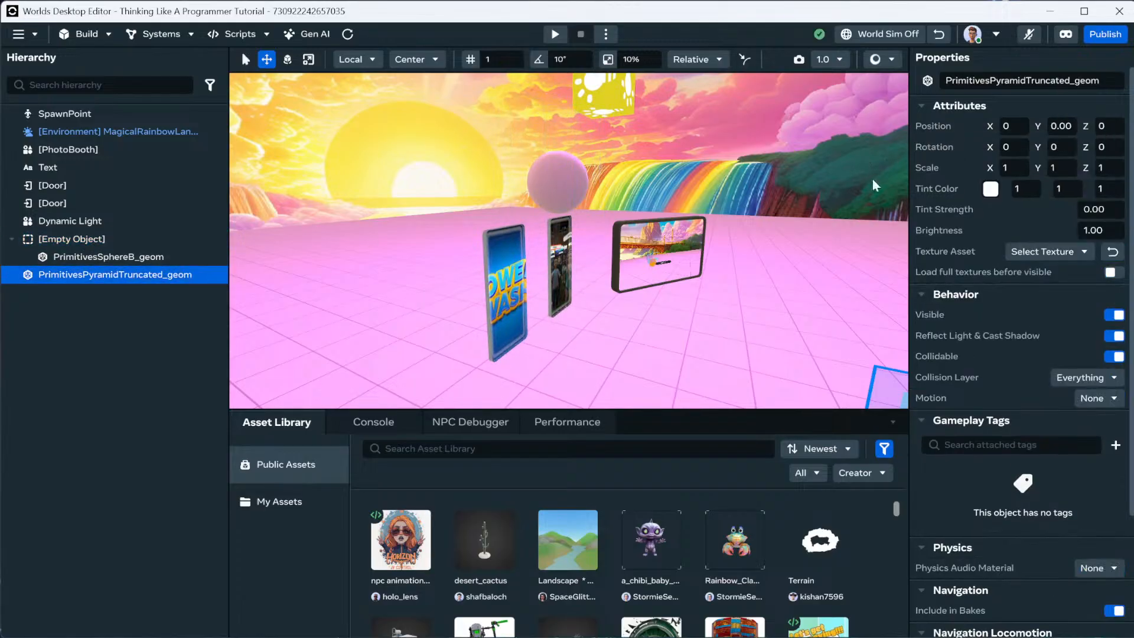
{"action": "right_click", "coordinate": [922, 133]}
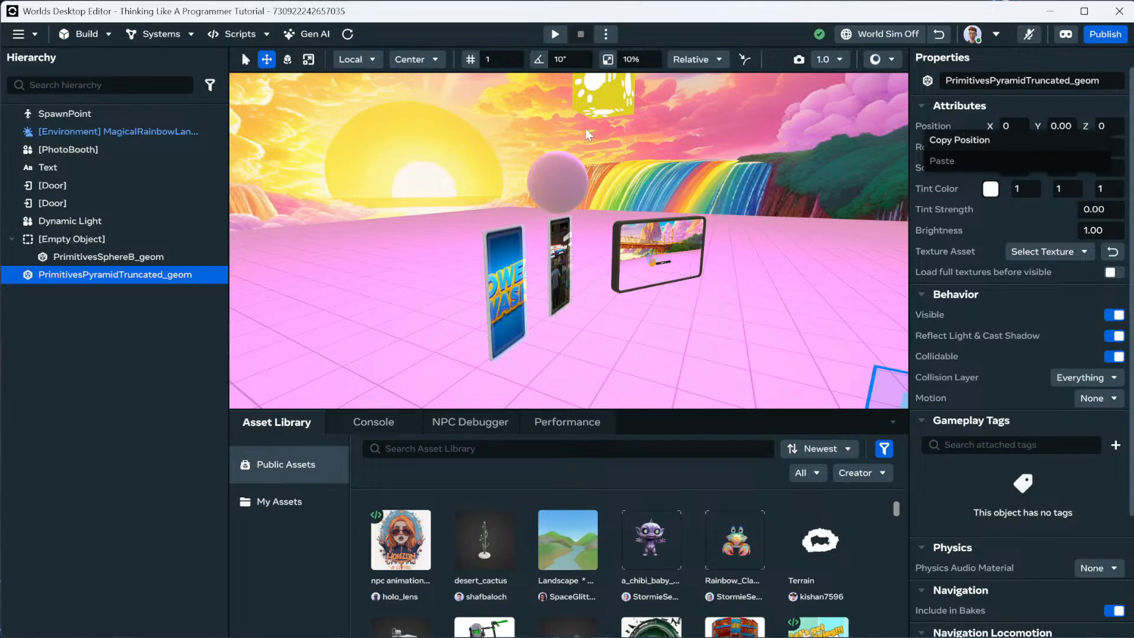
{"action": "left_click", "coordinate": [129, 258]}
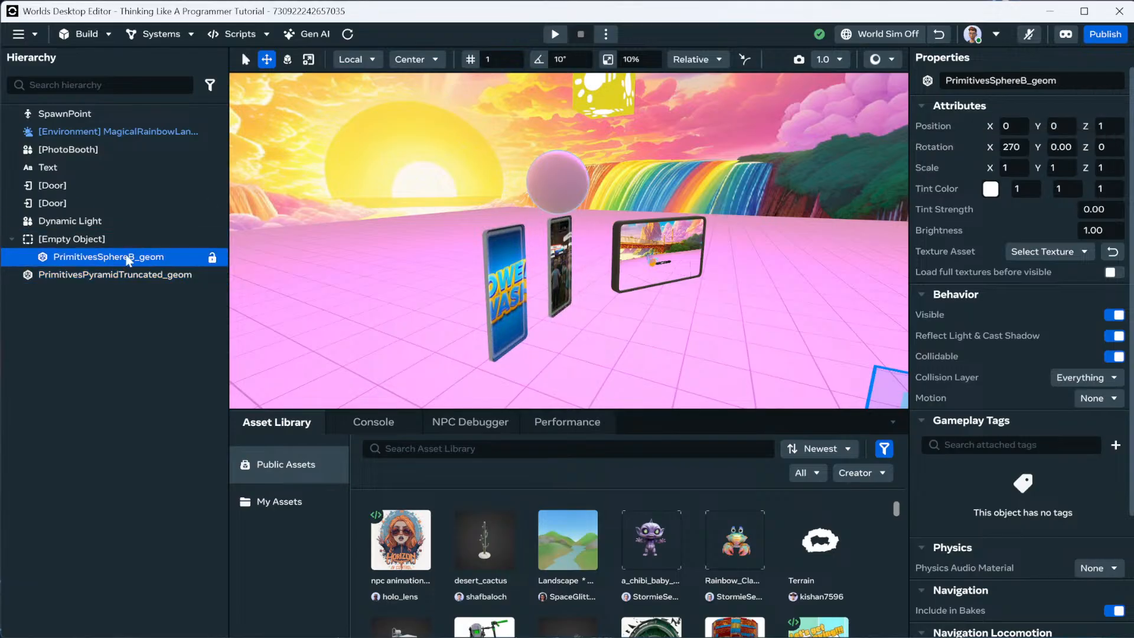
{"action": "right_click", "coordinate": [950, 129]}
{"action": "left_click", "coordinate": [985, 144]}
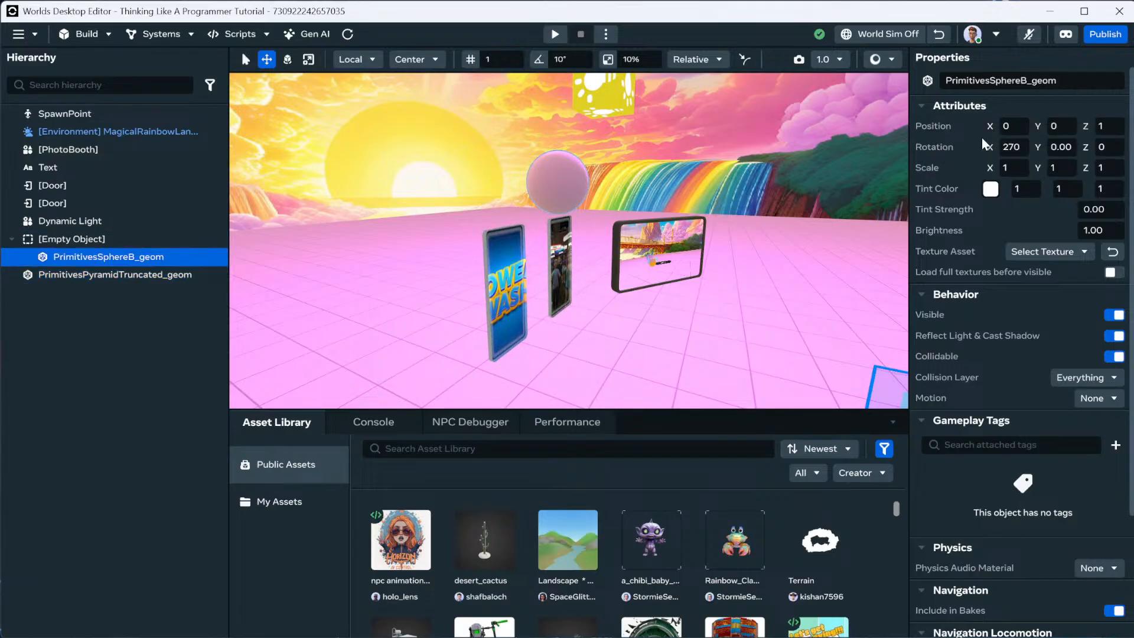
{"action": "left_click", "coordinate": [117, 278]}
{"action": "right_click", "coordinate": [937, 129]}
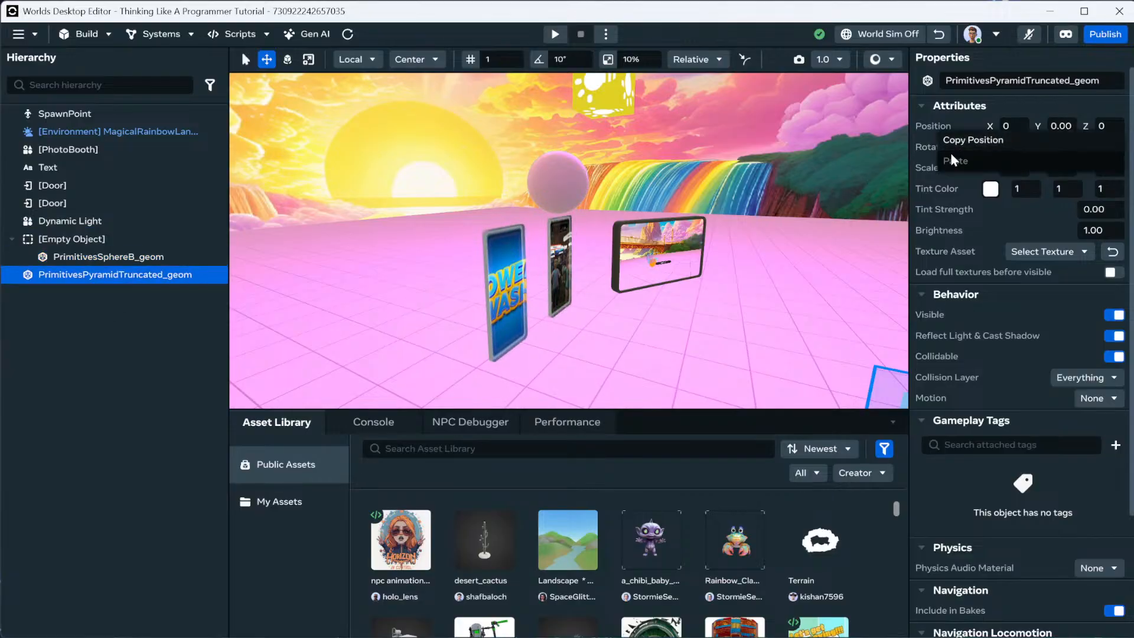
{"action": "left_click", "coordinate": [952, 155]}
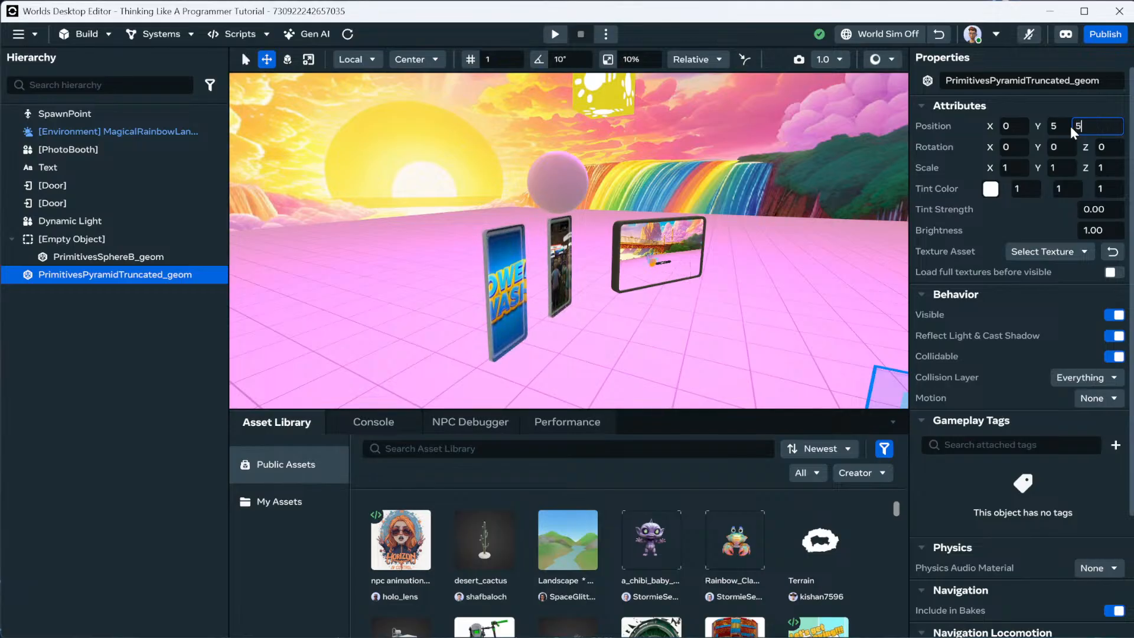
Enter pyramid position Z 5, Y 3, X 1 and parent it under the Empty Object.
{"action": "type", "text": "5"}
{"action": "key", "text": "Return"}
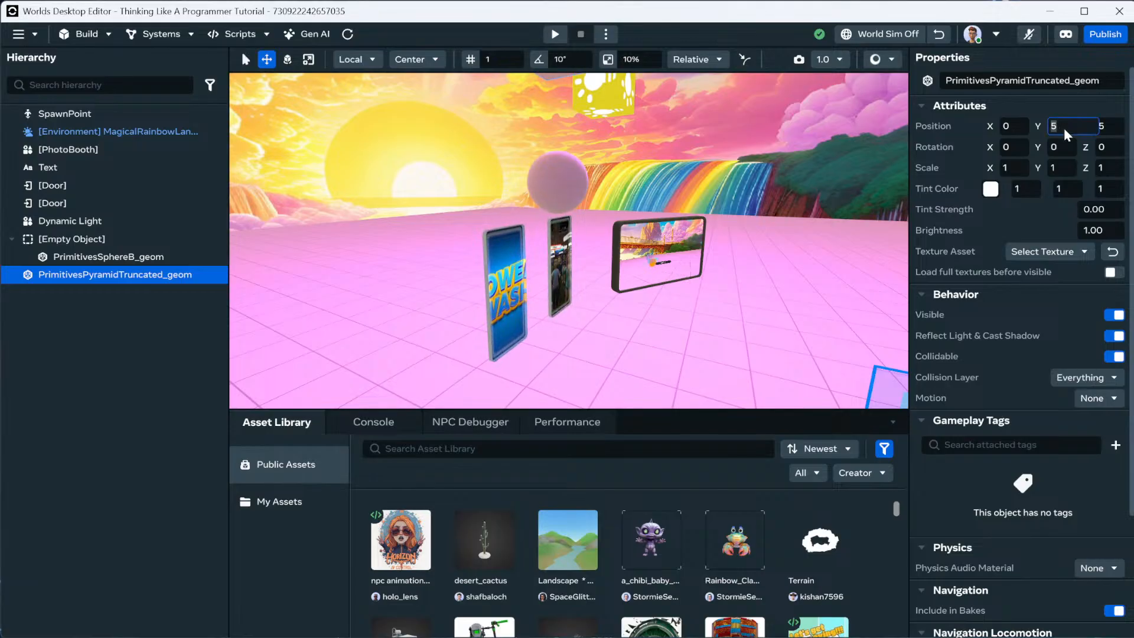
{"action": "type", "text": "3"}
{"action": "key", "text": "Return"}
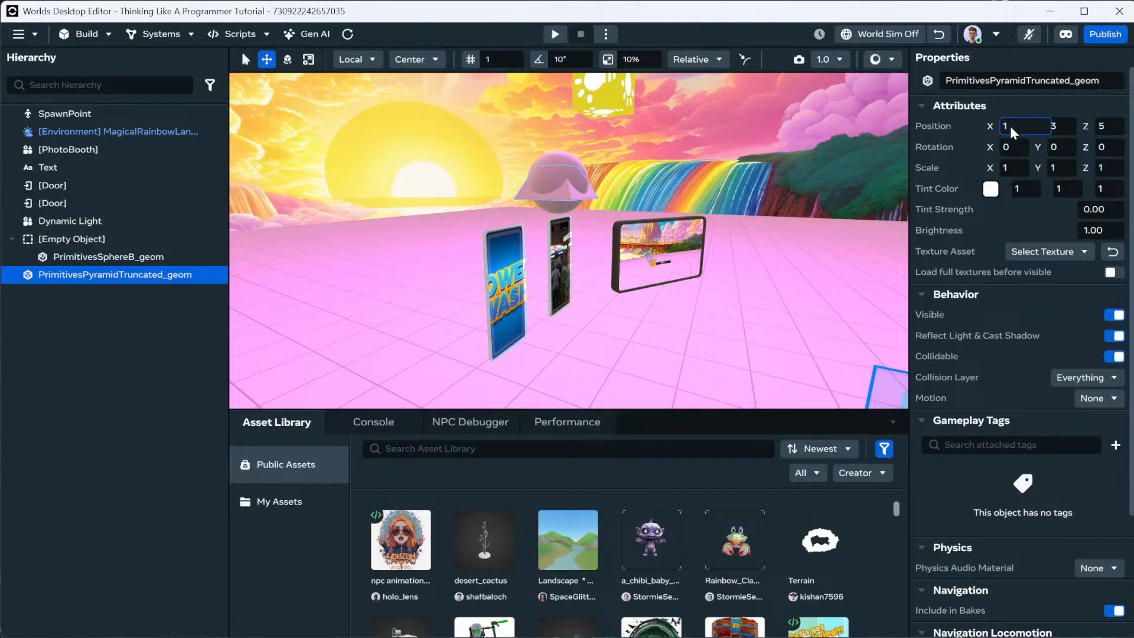
{"action": "key", "text": "Return"}
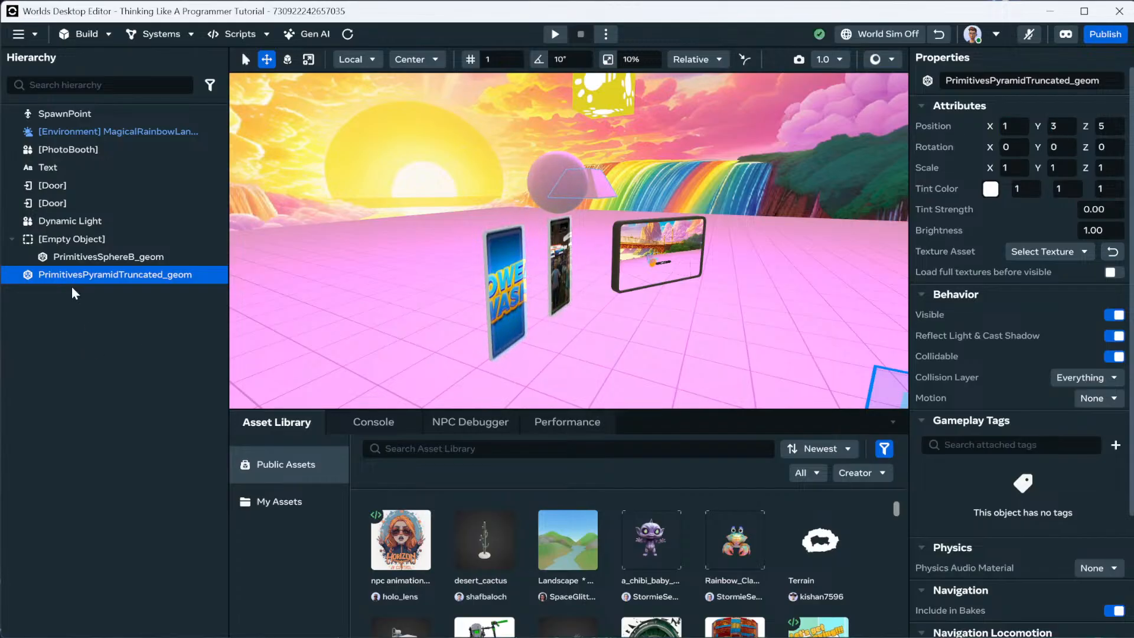
{"action": "mouse_move", "coordinate": [74, 275]}
{"action": "left_mouse_down"}
{"action": "mouse_move", "coordinate": [94, 250]}
{"action": "mouse_move", "coordinate": [87, 260]}
{"action": "left_mouse_up"}
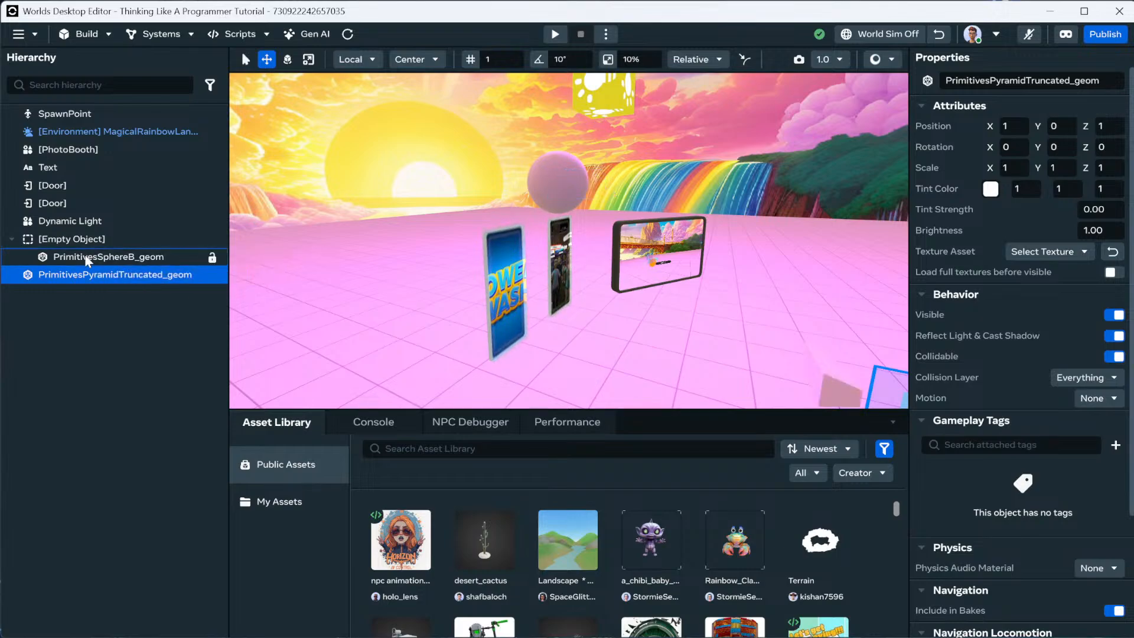
Turn off Play on Start for the Empty Object's animation.
{"action": "left_click", "coordinate": [80, 239]}
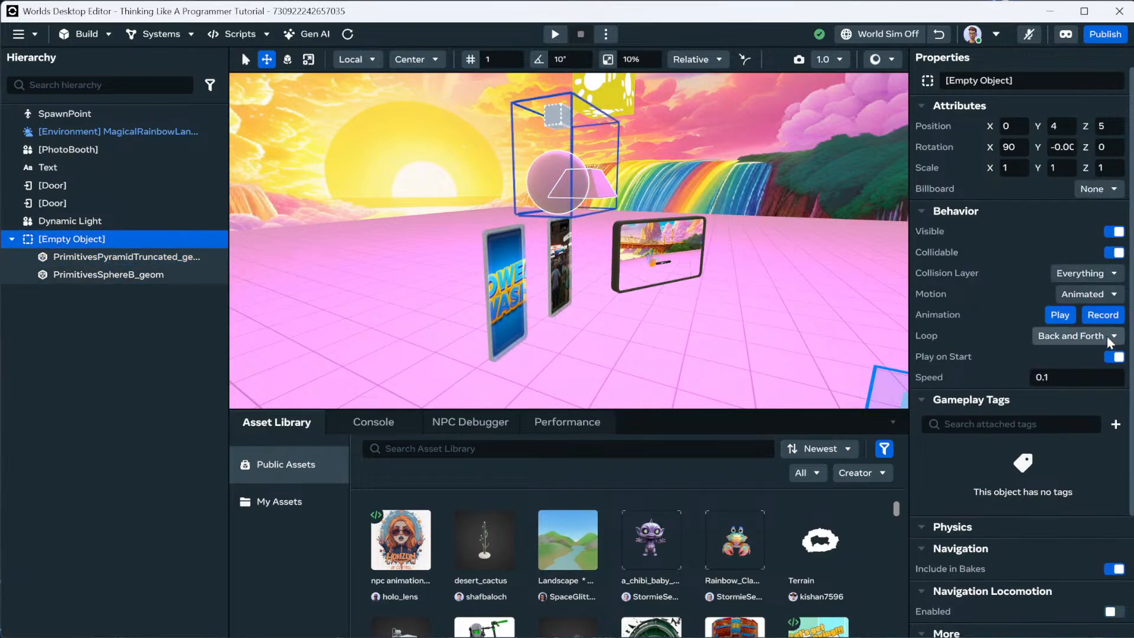
{"action": "left_click", "coordinate": [1084, 293]}
{"action": "left_click", "coordinate": [1012, 305]}
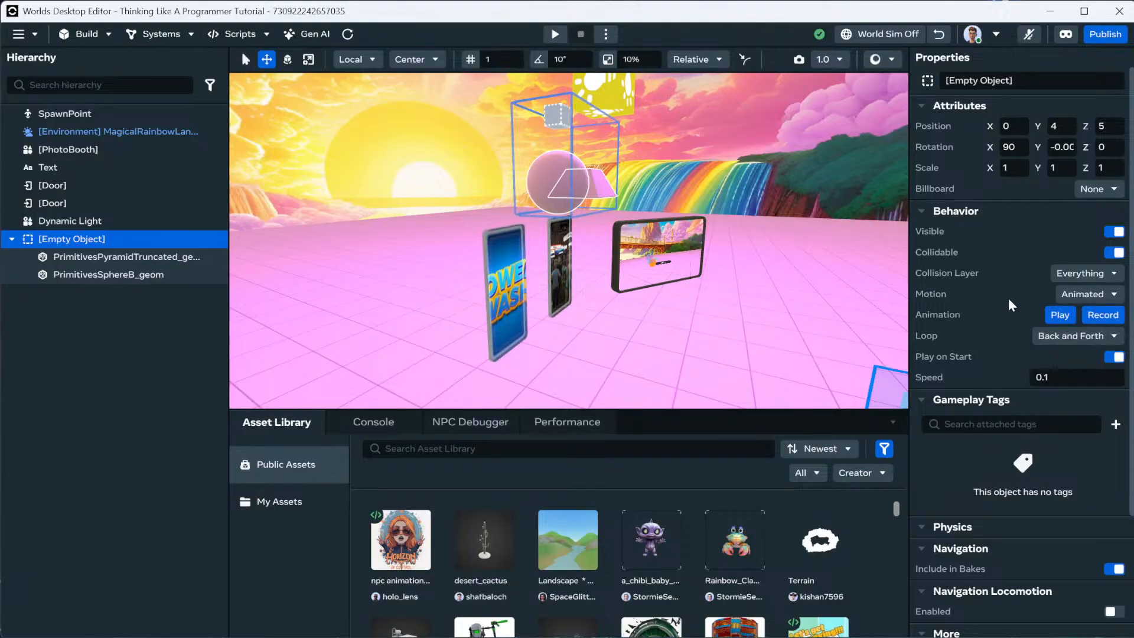
{"action": "left_click", "coordinate": [1115, 357]}
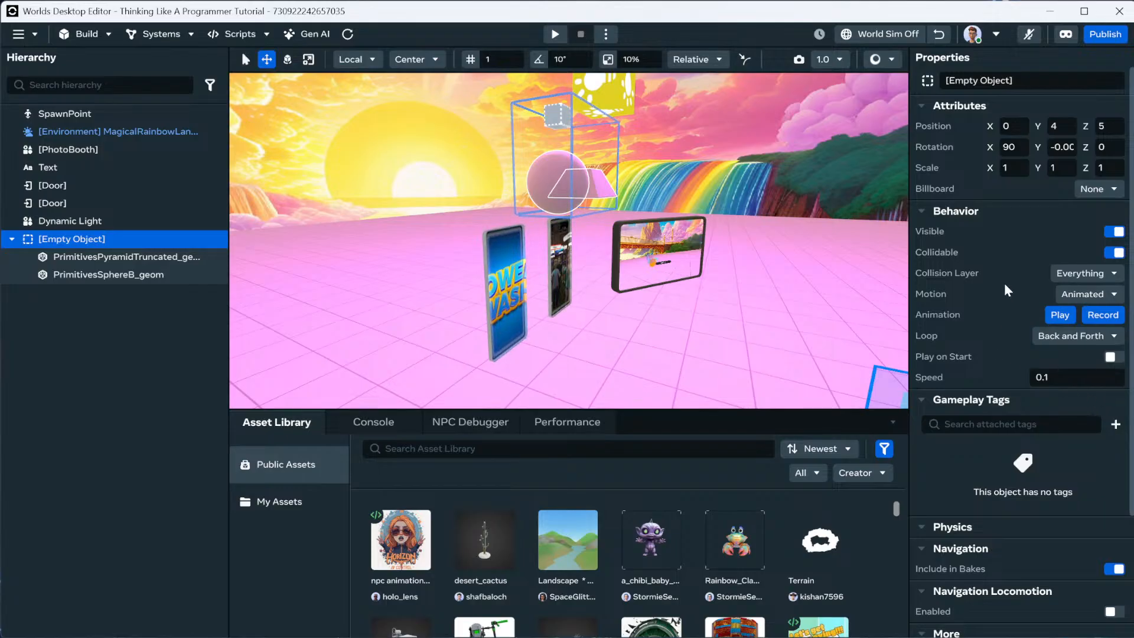
{"action": "scroll", "coordinate": [975, 355], "scroll_direction": "down", "scroll_amount": 3}
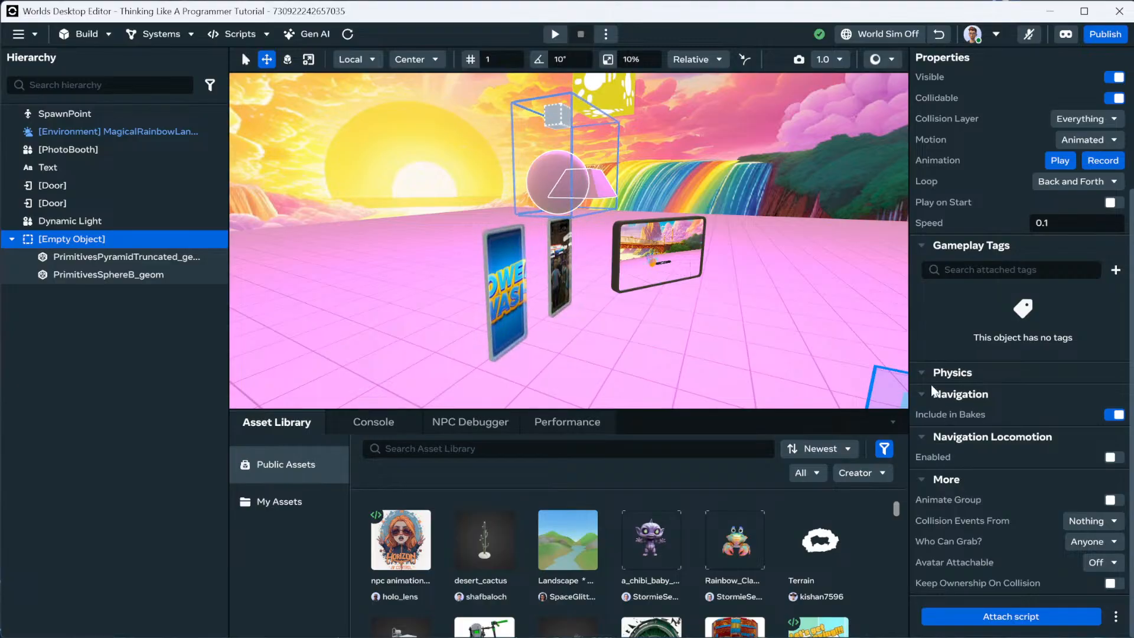
{"action": "scroll", "coordinate": [945, 338], "scroll_direction": "up", "scroll_amount": 3}
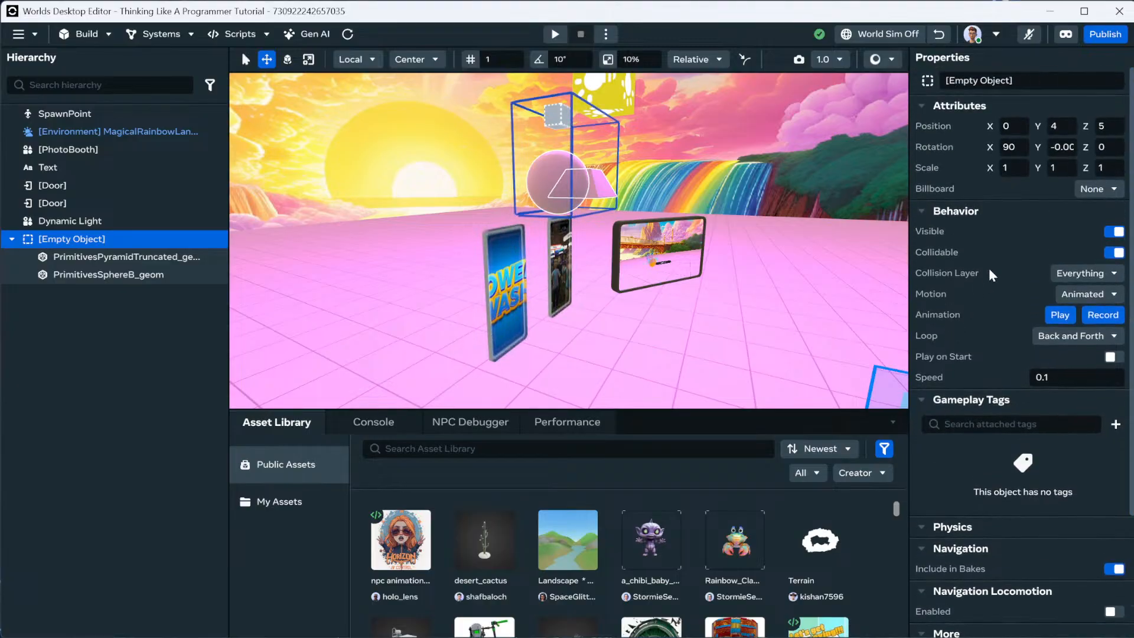
Try the Empty Object's Billboard modes Lock-Y and Freeform, ending on Lock-Y.
{"action": "left_click", "coordinate": [1099, 188]}
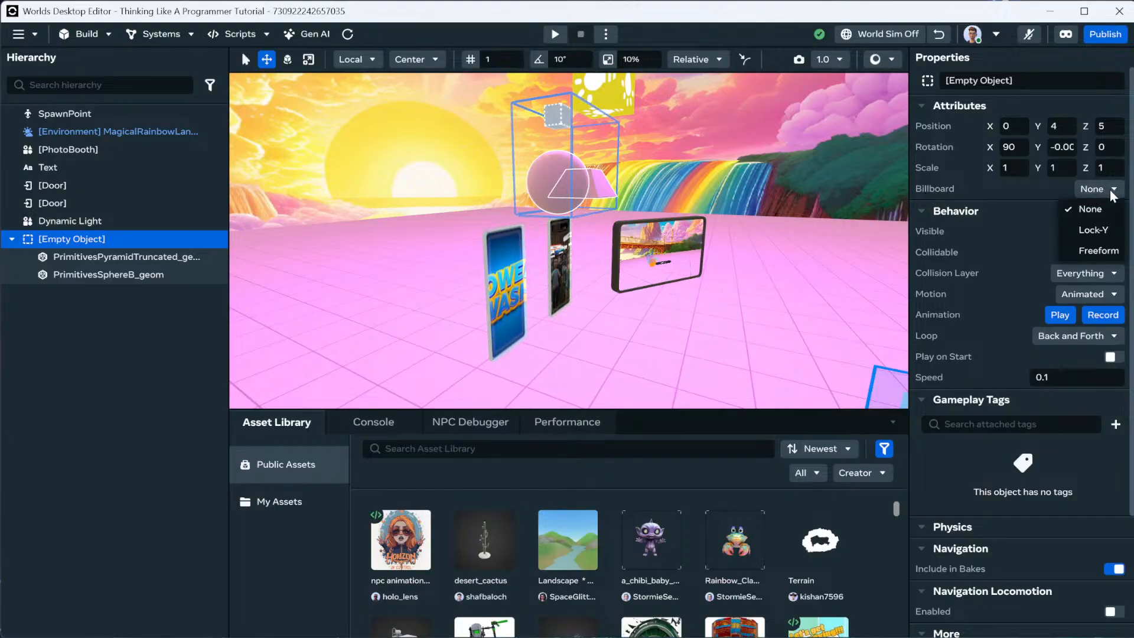
{"action": "left_click", "coordinate": [1099, 229]}
{"action": "right_click_drag", "start_coordinate": [789, 228], "coordinate": [589, 218]}
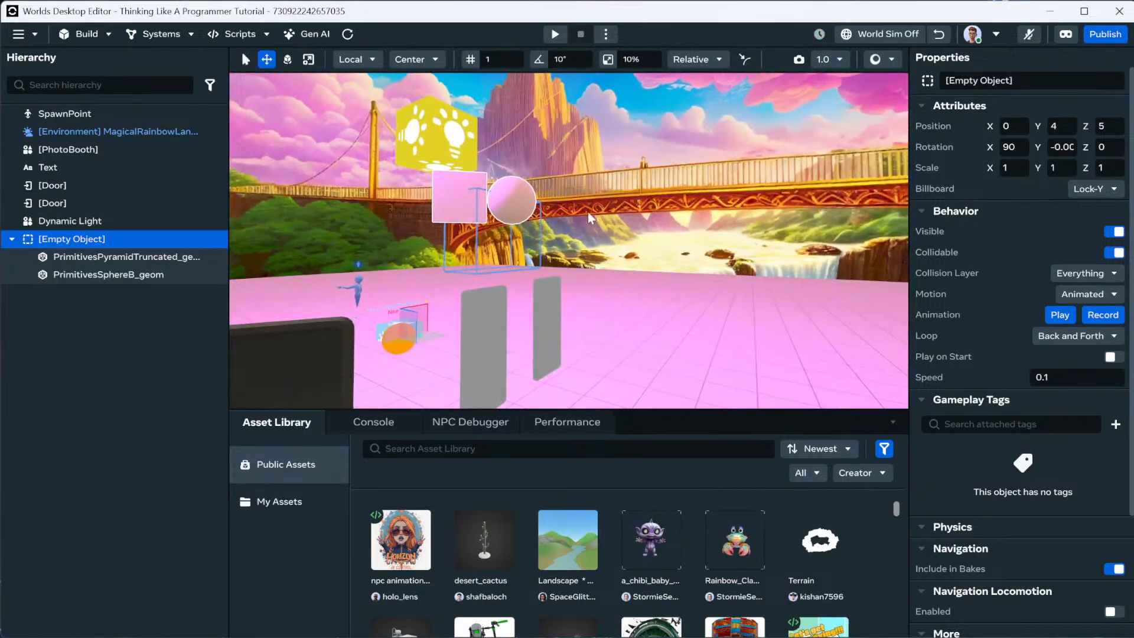
{"action": "left_click", "coordinate": [1096, 189]}
{"action": "left_click", "coordinate": [1099, 248]}
{"action": "right_click_drag", "start_coordinate": [734, 212], "coordinate": [789, 288]}
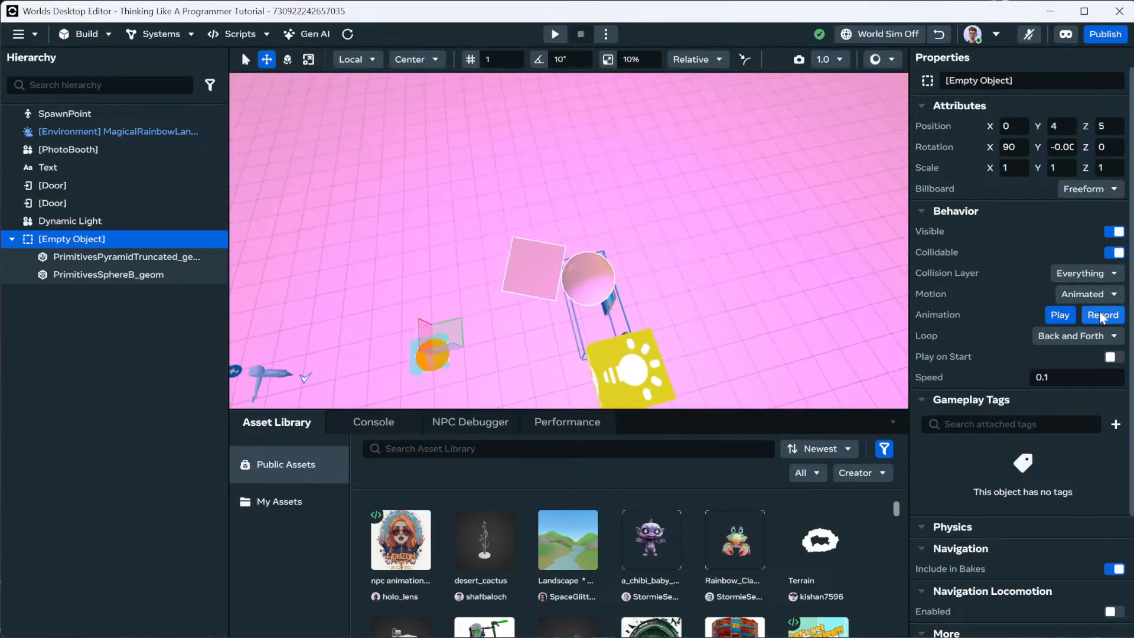
{"action": "left_click", "coordinate": [1088, 188]}
{"action": "left_click", "coordinate": [1090, 231]}
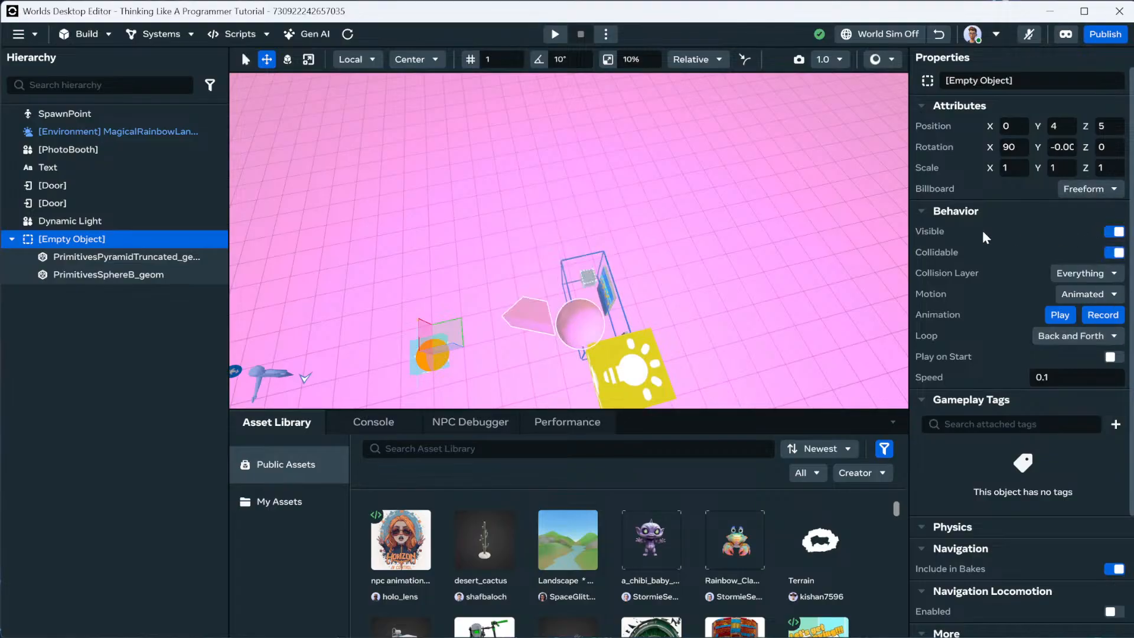
{"action": "right_click_drag", "start_coordinate": [700, 243], "coordinate": [756, 337]}
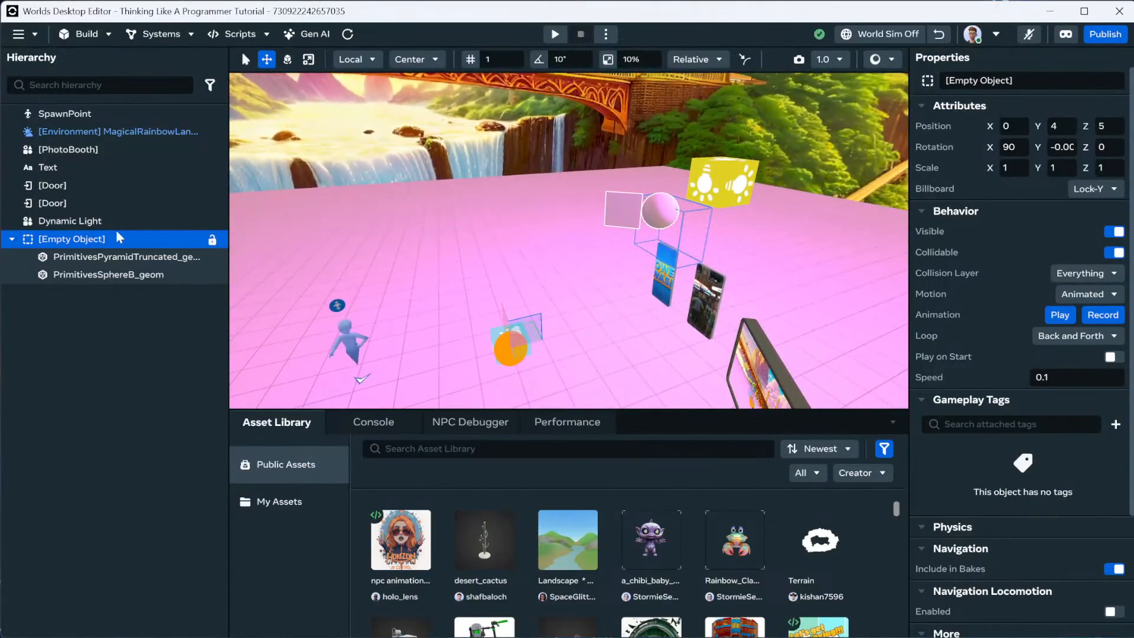
Delete the Empty Object along with its sphere and pyramid.
{"action": "left_click", "coordinate": [93, 222]}
{"action": "left_click", "coordinate": [89, 240]}
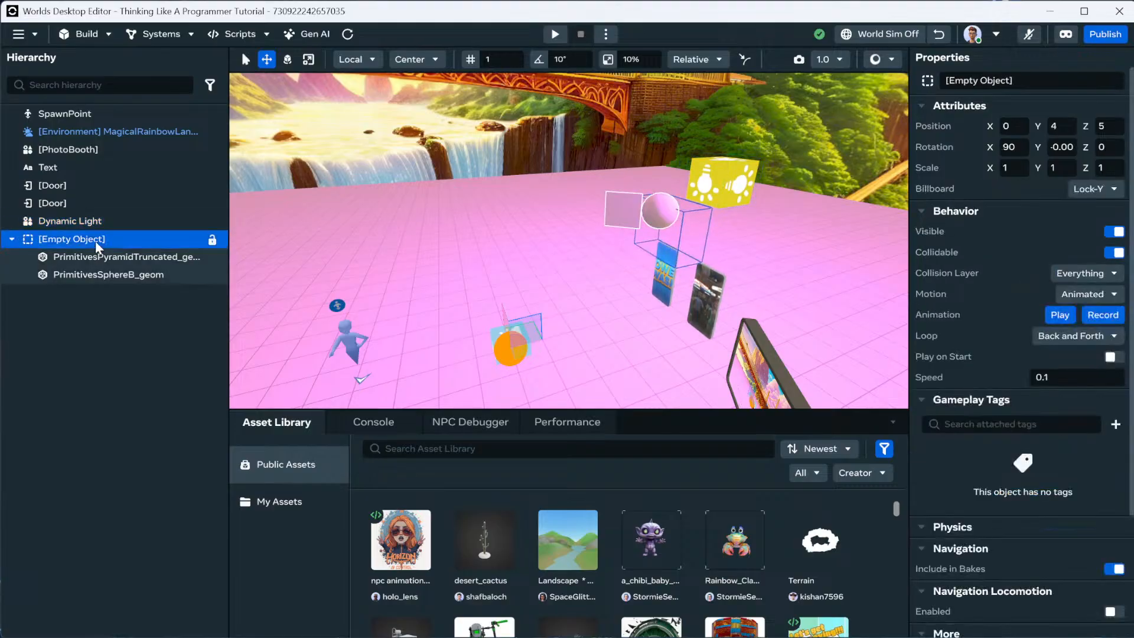
{"action": "key", "text": "Delete"}
{"action": "right_click_drag", "start_coordinate": [404, 223], "coordinate": [559, 224]}
{"action": "left_click", "coordinate": [561, 226]}
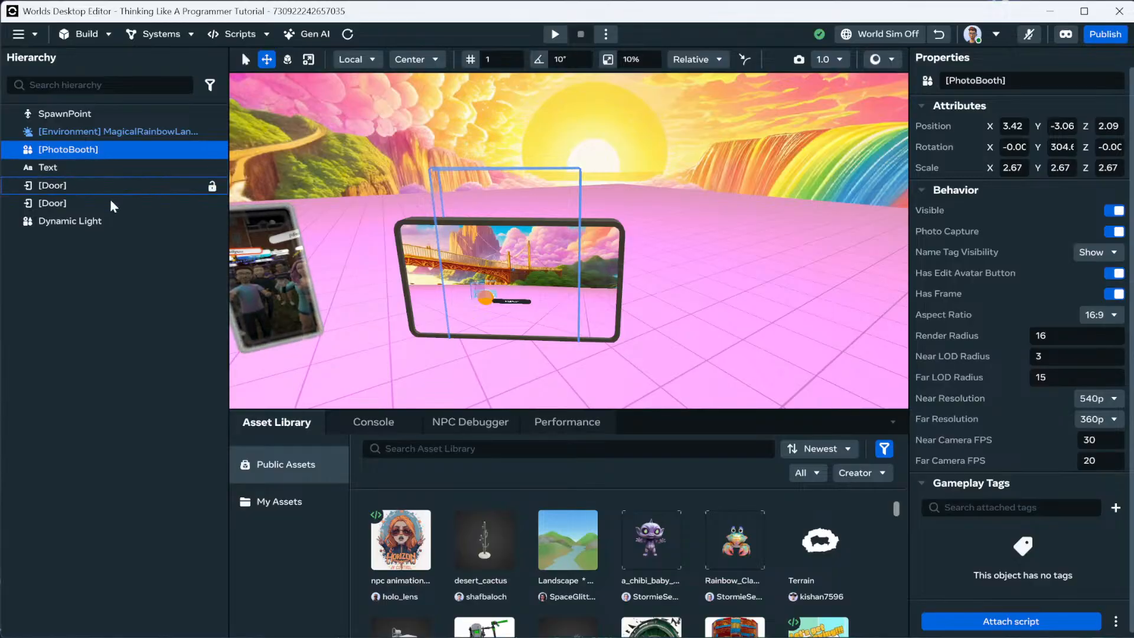
Wrap the PhotoBooth in a new Empty Object parent with Lock-Y billboarding.
{"action": "right_click", "coordinate": [83, 155]}
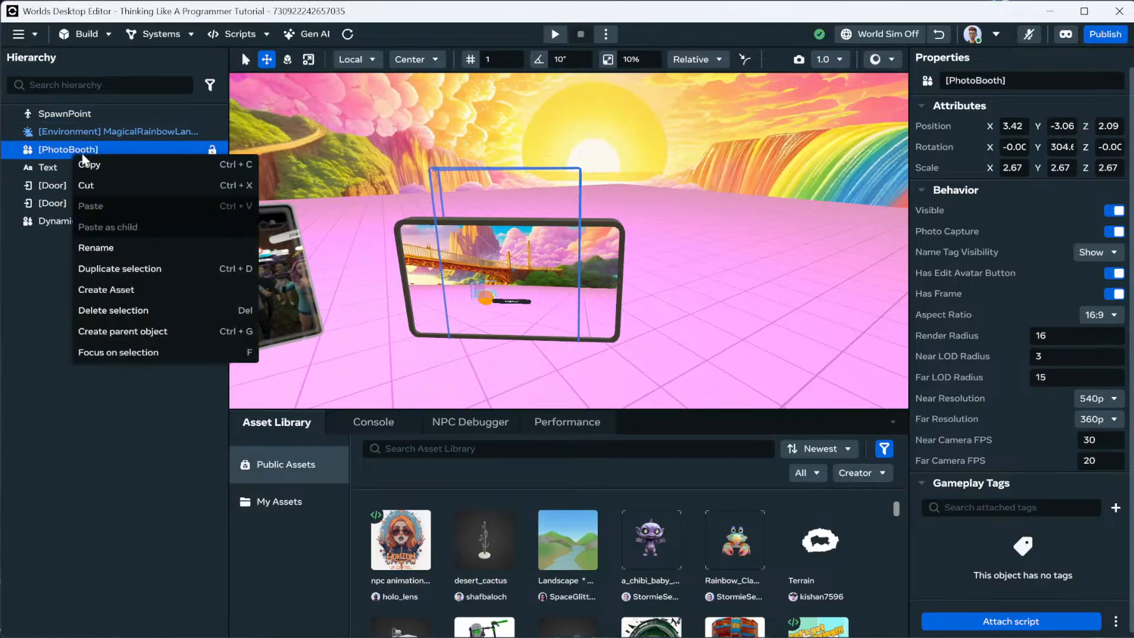
{"action": "left_click", "coordinate": [134, 331]}
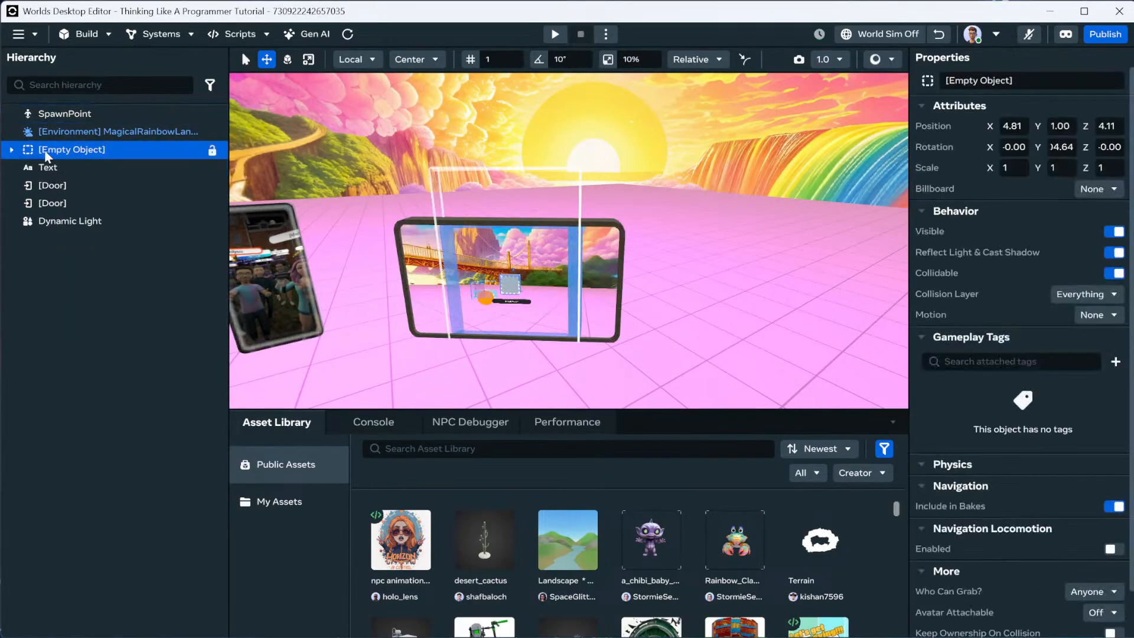
{"action": "left_click", "coordinate": [1098, 189]}
{"action": "left_click", "coordinate": [1092, 230]}
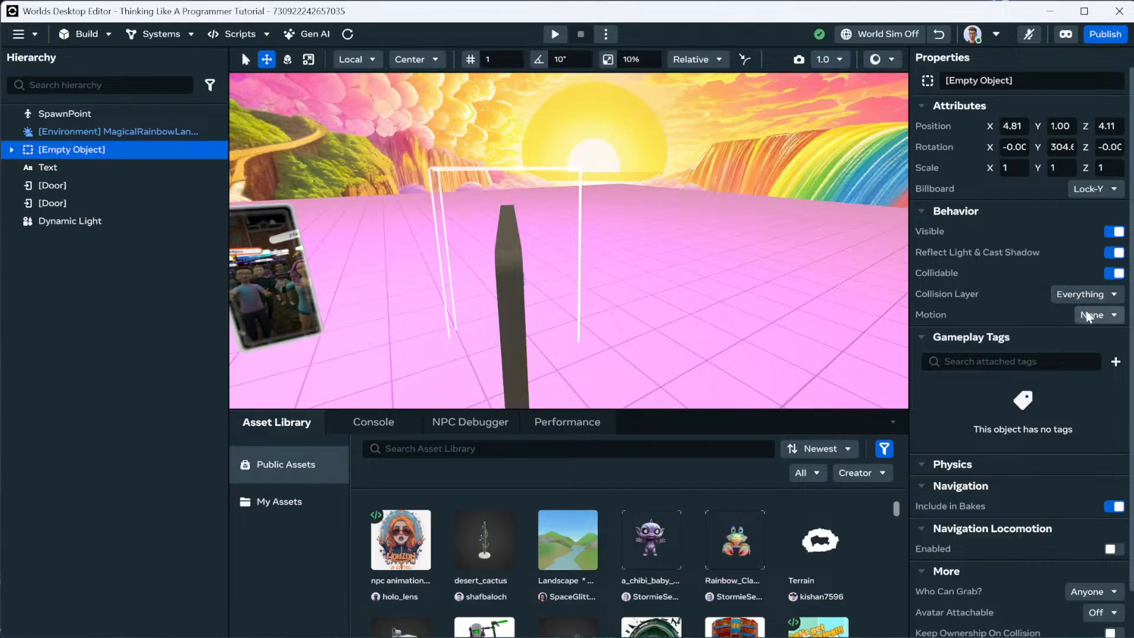
{"action": "left_click", "coordinate": [1101, 317]}
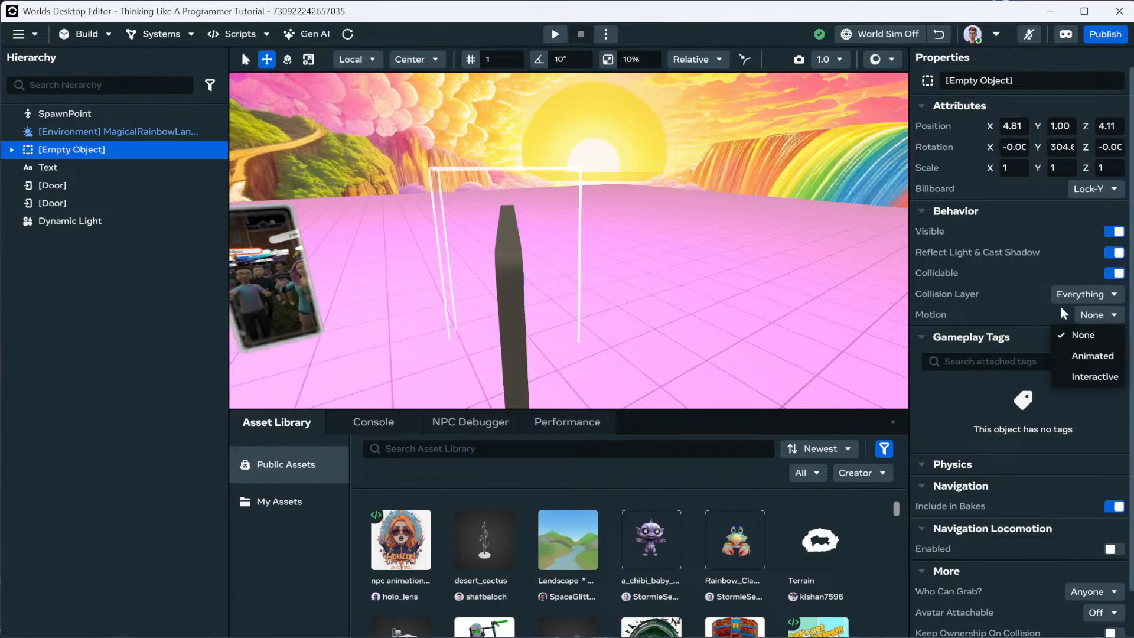
{"action": "left_click", "coordinate": [1030, 309]}
Rotate the child PhotoBooth to 90 on Y.
{"action": "left_click", "coordinate": [11, 150]}
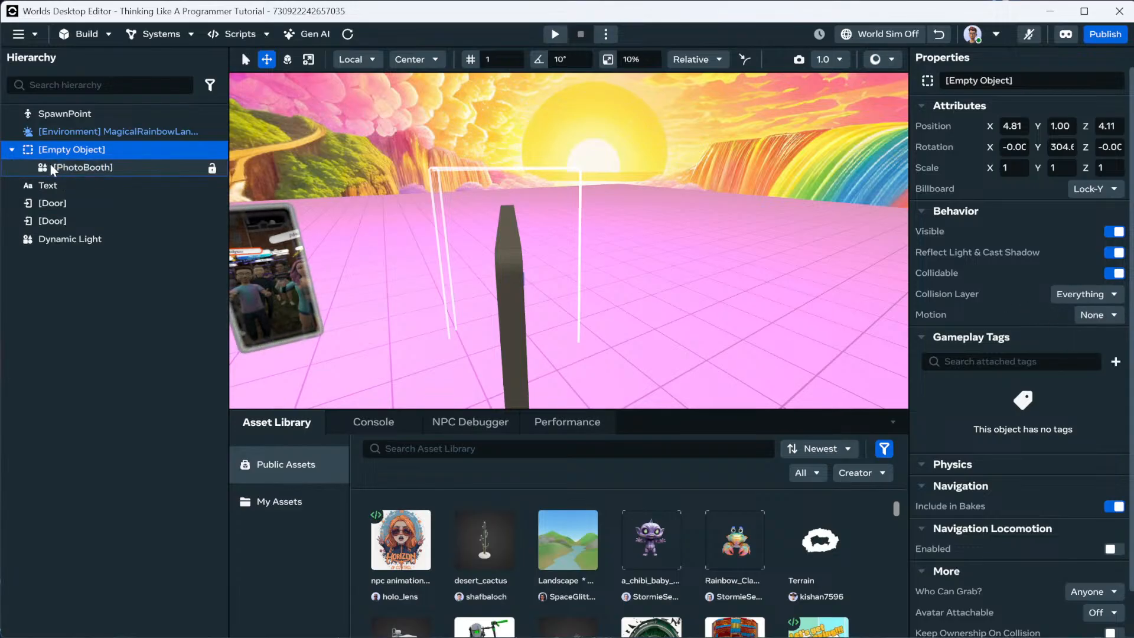
{"action": "left_click", "coordinate": [52, 168]}
{"action": "left_click", "coordinate": [1064, 147]}
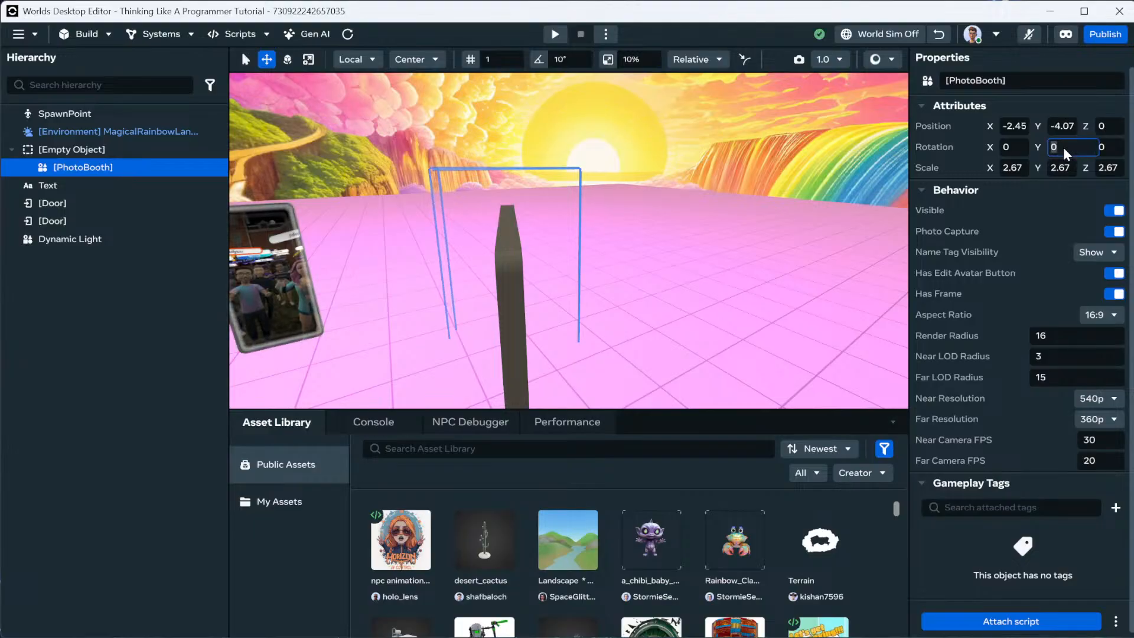
{"action": "type", "text": "90"}
{"action": "key", "text": "Return"}
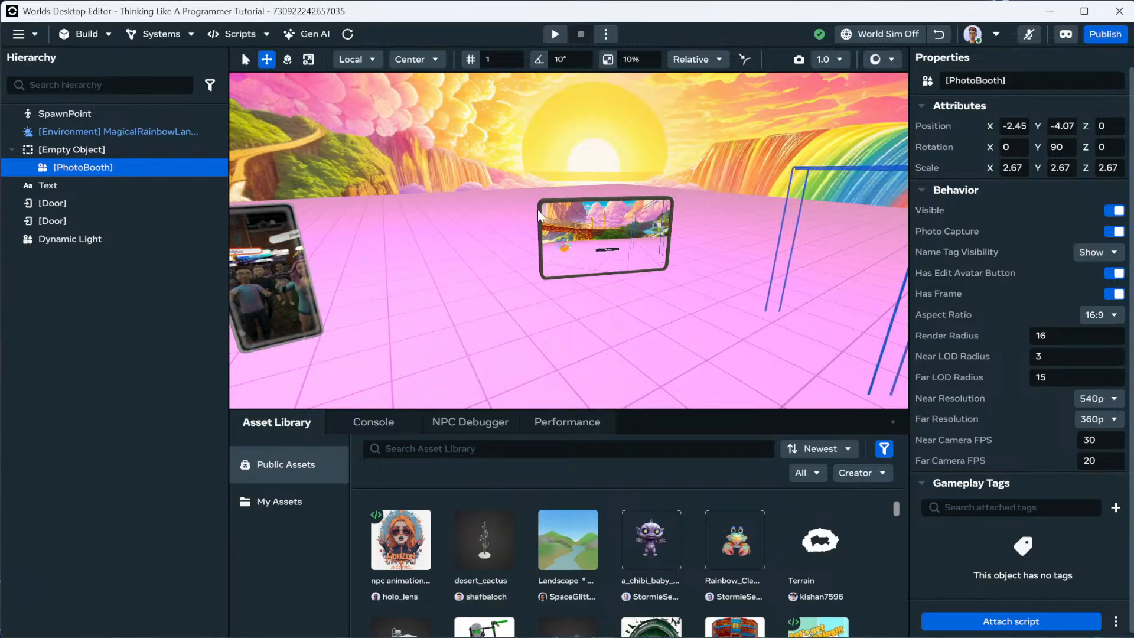
Set the PhotoBooth's X and Y position to 0.
{"action": "key", "text": "a"}
{"action": "right_click_drag", "start_coordinate": [566, 228], "coordinate": [596, 230]}
{"action": "key", "text": "d"}
{"action": "key", "text": "a"}
{"action": "left_click", "coordinate": [1015, 125]}
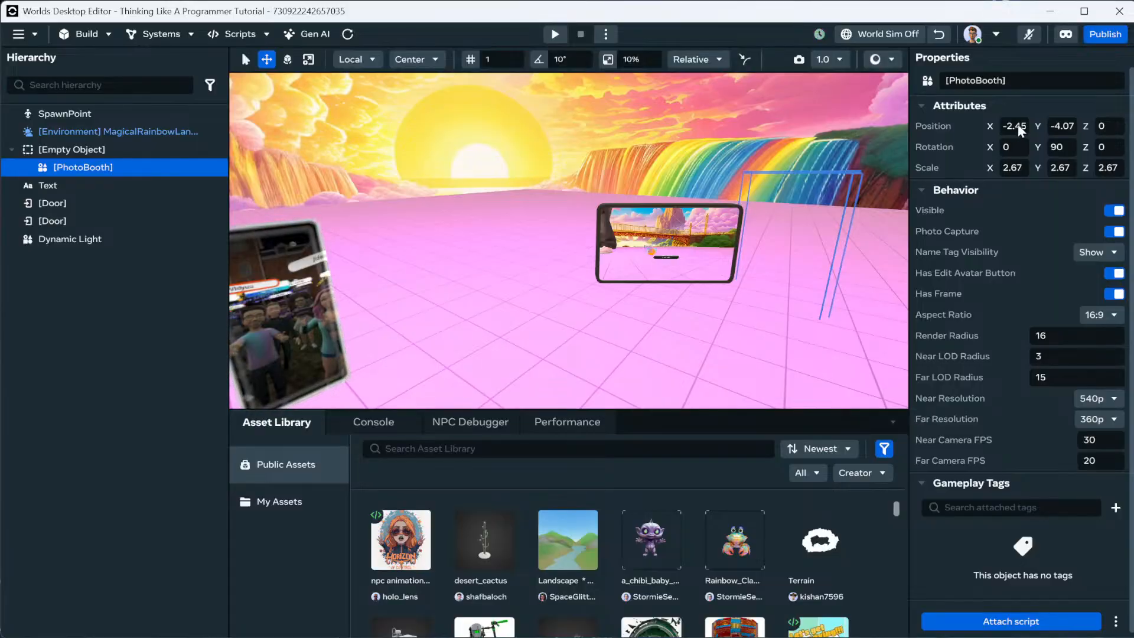
{"action": "type", "text": "0"}
{"action": "key", "text": "Tab"}
{"action": "type", "text": "0"}
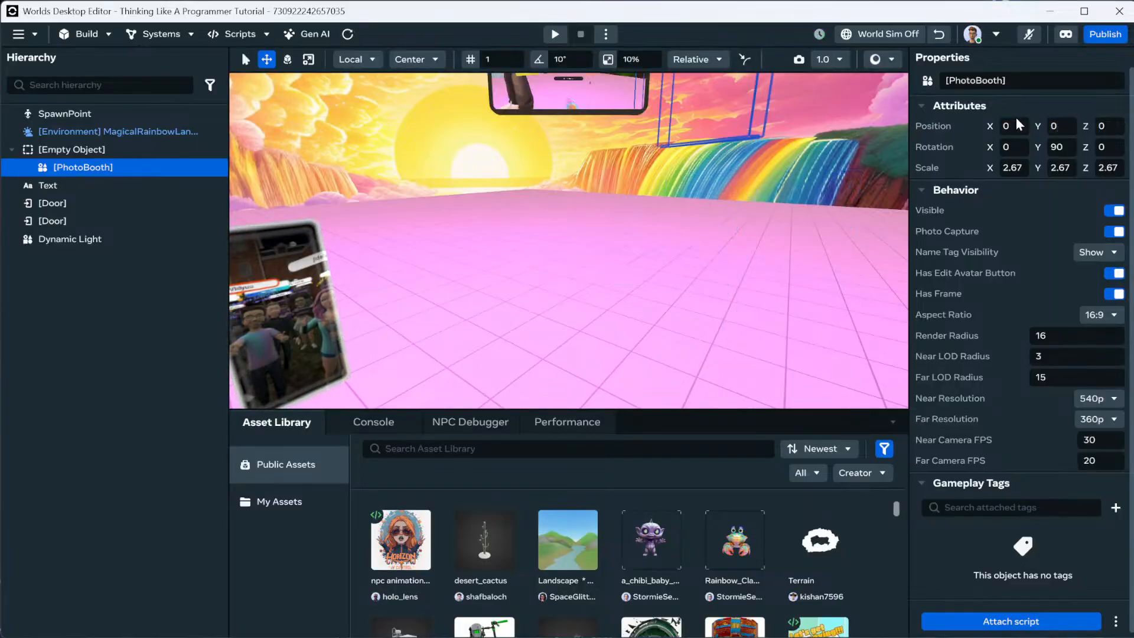
{"action": "key", "text": "Return"}
Zero the Empty Object's X, Y and Z rotation.
{"action": "key", "text": "e"}
{"action": "mouse_move", "coordinate": [680, 172]}
{"action": "right_mouse_down"}
{"action": "mouse_move", "coordinate": [634, 170]}
{"action": "mouse_move", "coordinate": [681, 170]}
{"action": "right_mouse_up"}
{"action": "key", "text": "d"}
{"action": "key", "text": "a"}
{"action": "key", "text": "d"}
{"action": "left_click", "coordinate": [88, 148]}
{"action": "left_click", "coordinate": [88, 149]}
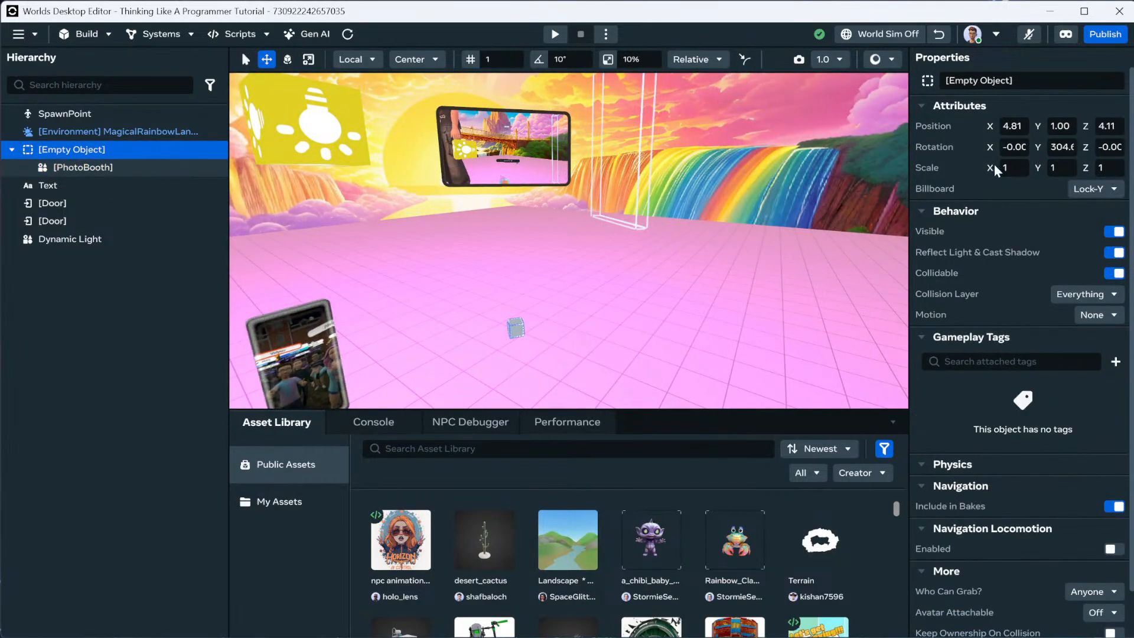
{"action": "left_click", "coordinate": [1025, 146]}
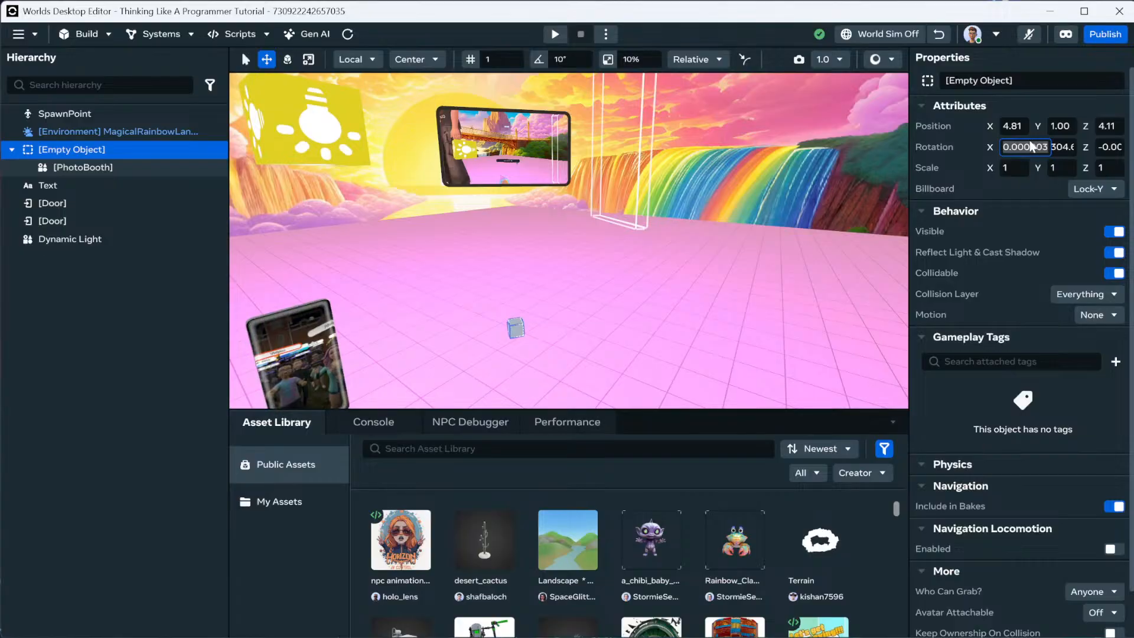
{"action": "type", "text": "0"}
{"action": "key", "text": "Tab"}
{"action": "type", "text": "0"}
{"action": "key", "text": "Return"}
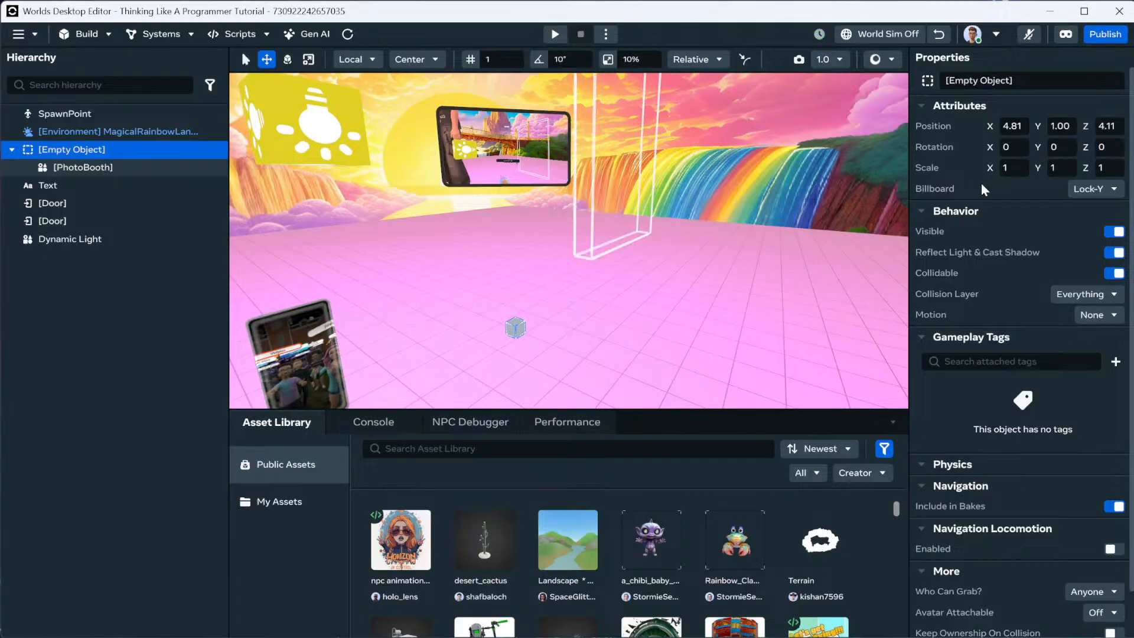
Set the Empty Object's Y position to 0.
{"action": "left_click", "coordinate": [1014, 126]}
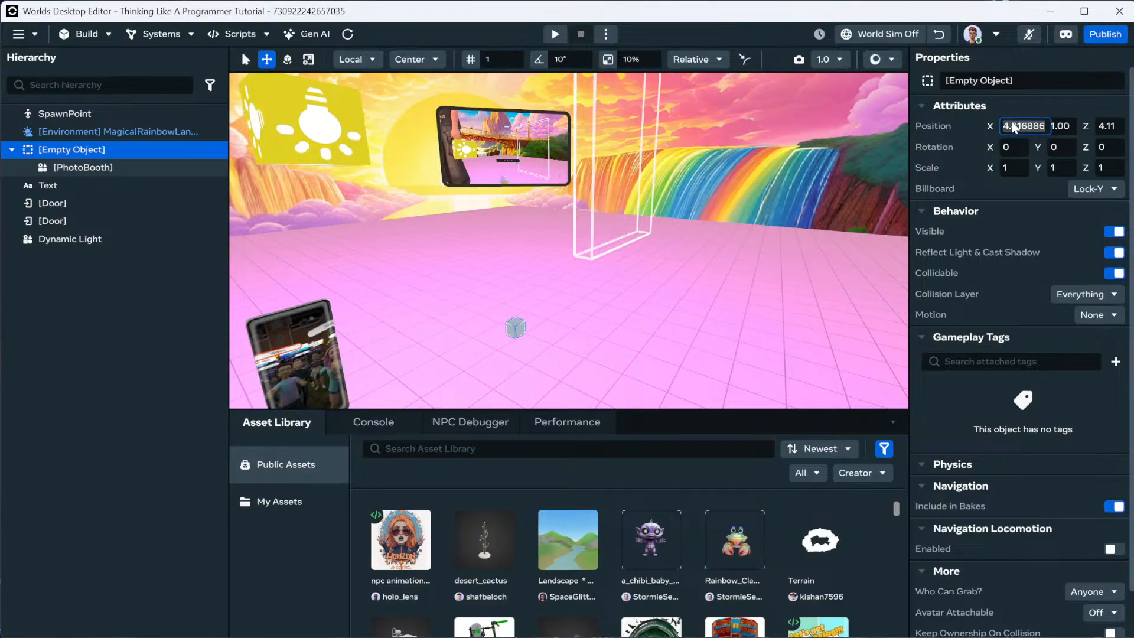
{"action": "left_click", "coordinate": [1054, 127]}
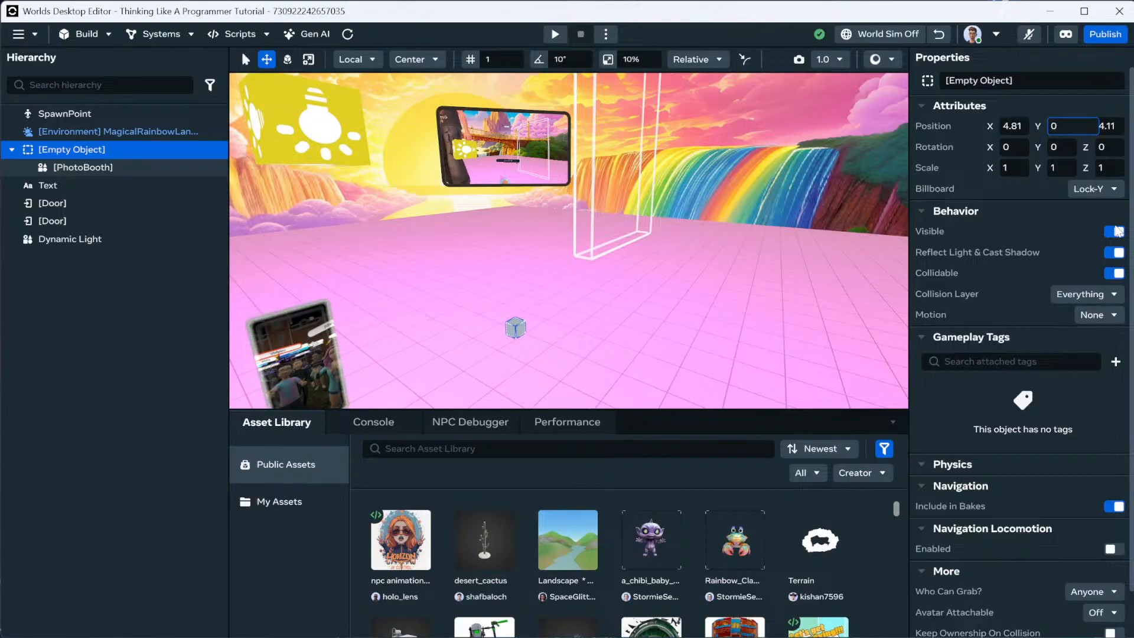
{"action": "key", "text": "Return"}
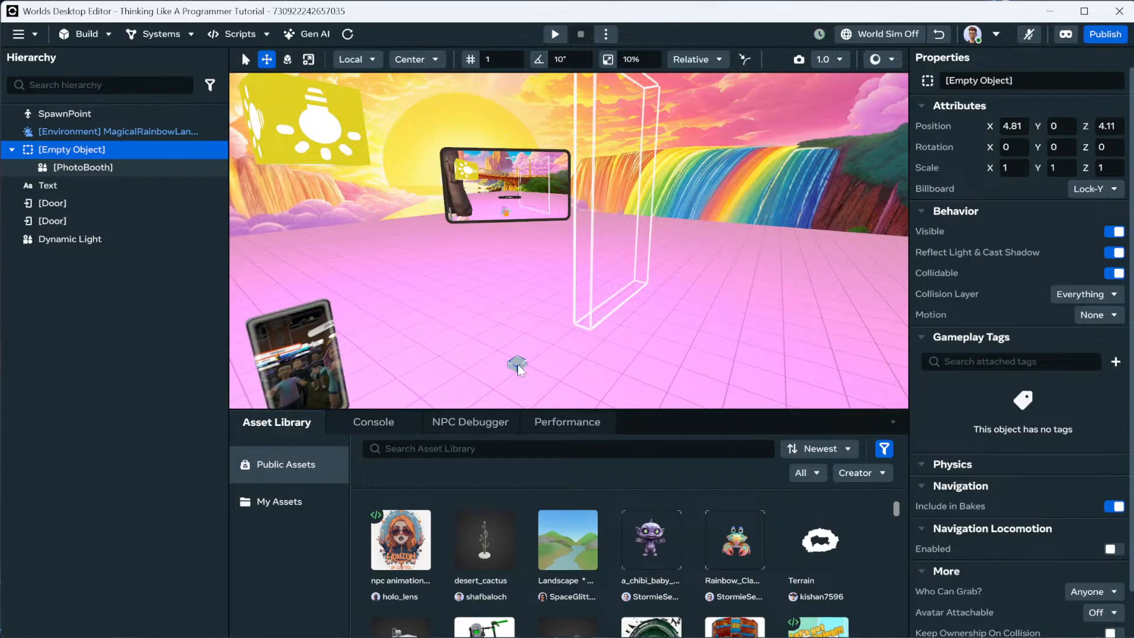
Lower the child PhotoBooth to Y position -3.
{"action": "mouse_move", "coordinate": [532, 336]}
{"action": "right_mouse_down"}
{"action": "mouse_move", "coordinate": [584, 350]}
{"action": "mouse_move", "coordinate": [527, 336]}
{"action": "right_mouse_up"}
{"action": "left_click", "coordinate": [604, 190]}
{"action": "left_click", "coordinate": [118, 167]}
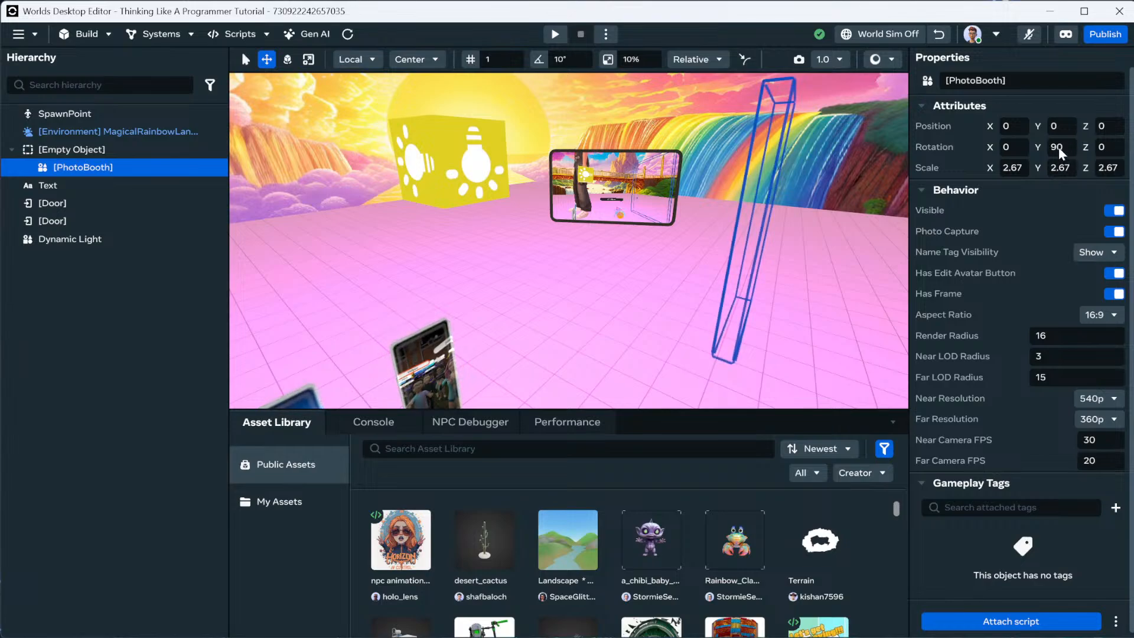
{"action": "key", "text": "d"}
{"action": "right_click_drag", "start_coordinate": [690, 226], "coordinate": [662, 225]}
{"action": "key", "text": "s"}
{"action": "key", "text": "a"}
{"action": "key", "text": "w"}
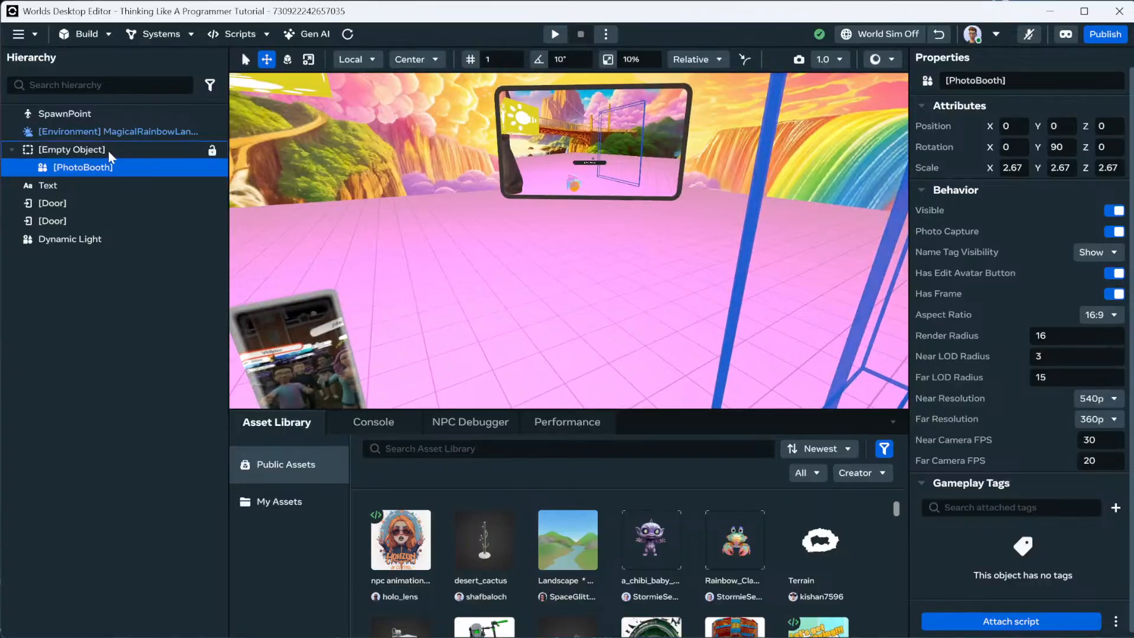
{"action": "left_click", "coordinate": [1058, 128]}
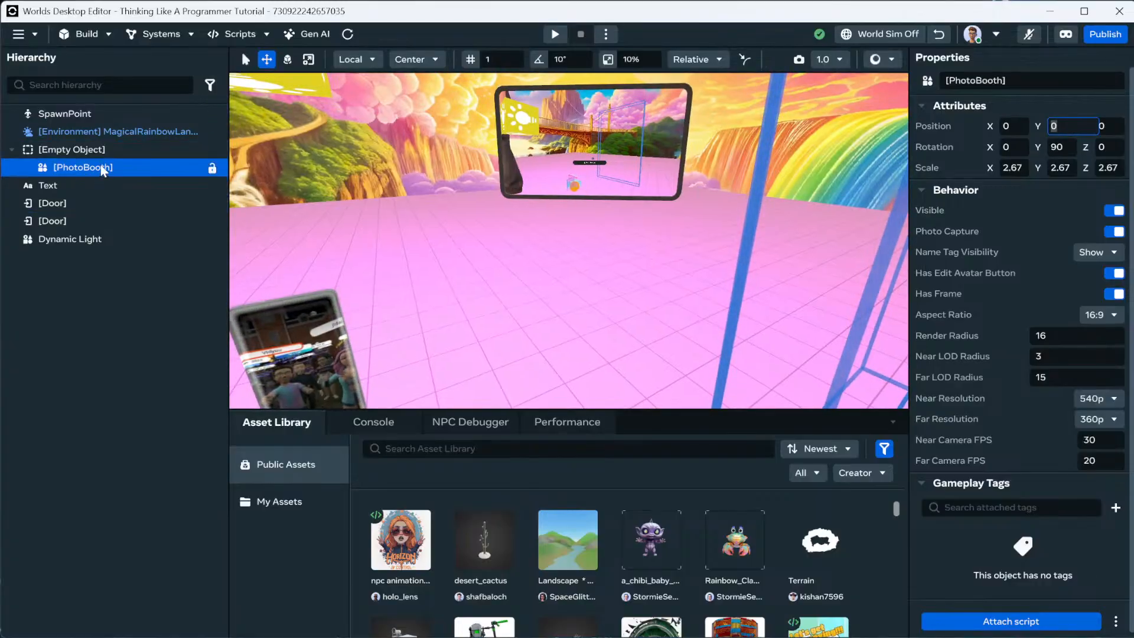
{"action": "type", "text": "-3"}
{"action": "key", "text": "Return"}
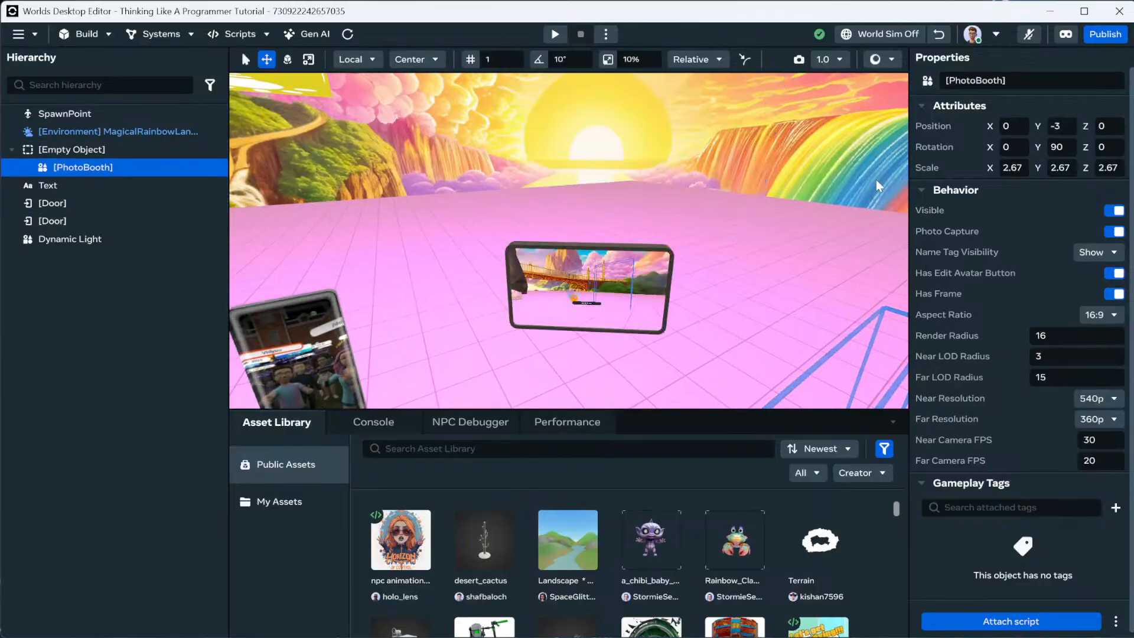
Preview the world from the viewport and walk past the PhotoBooth.
{"action": "scroll", "coordinate": [635, 294], "scroll_direction": "down", "scroll_amount": 5}
{"action": "right_click", "coordinate": [519, 350]}
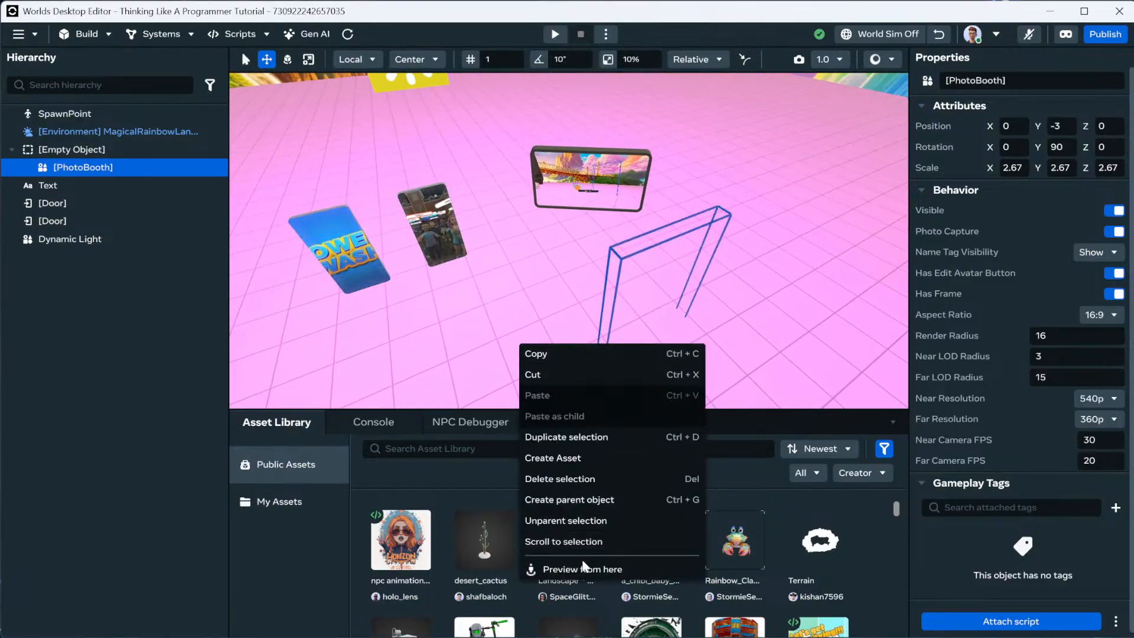
{"action": "left_click", "coordinate": [621, 568]}
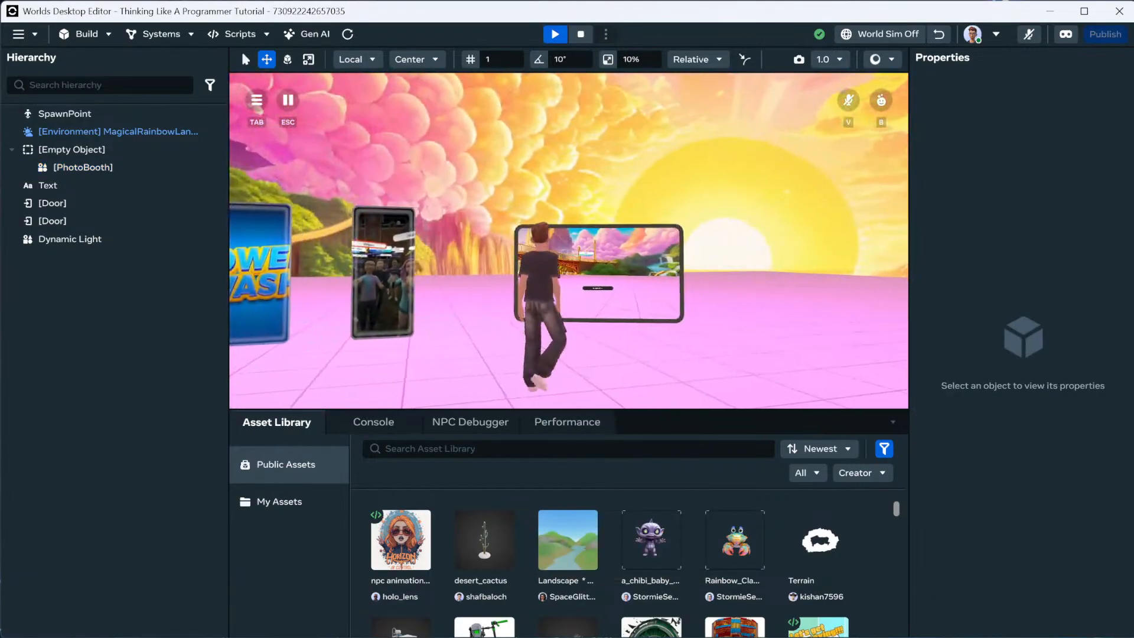
{"action": "key", "text": "d"}
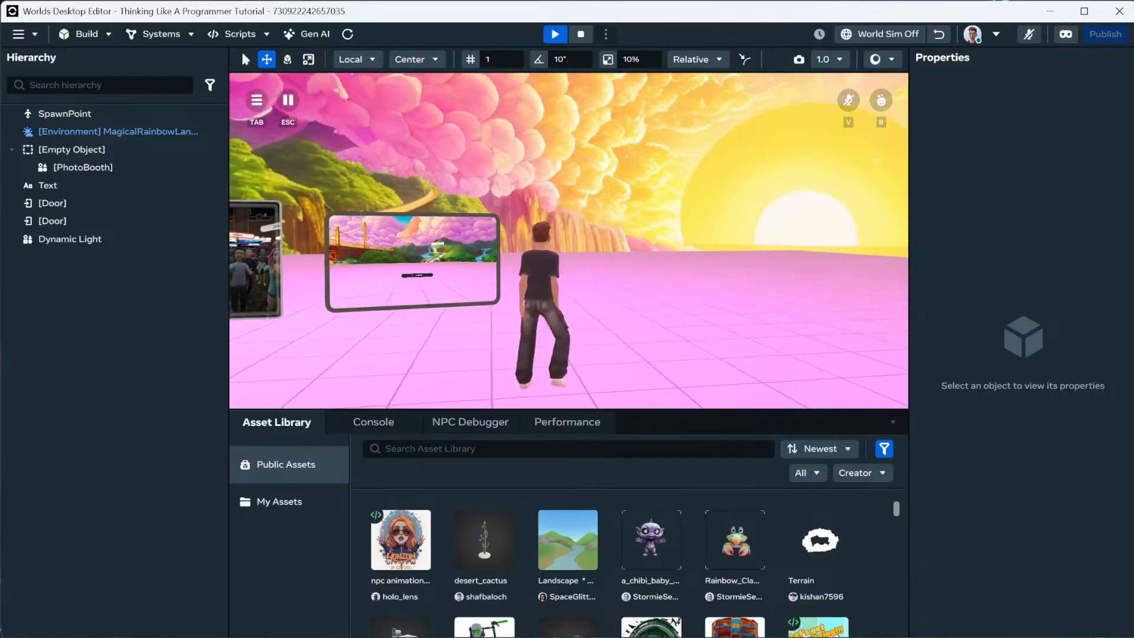
{"action": "key", "text": "Escape"}
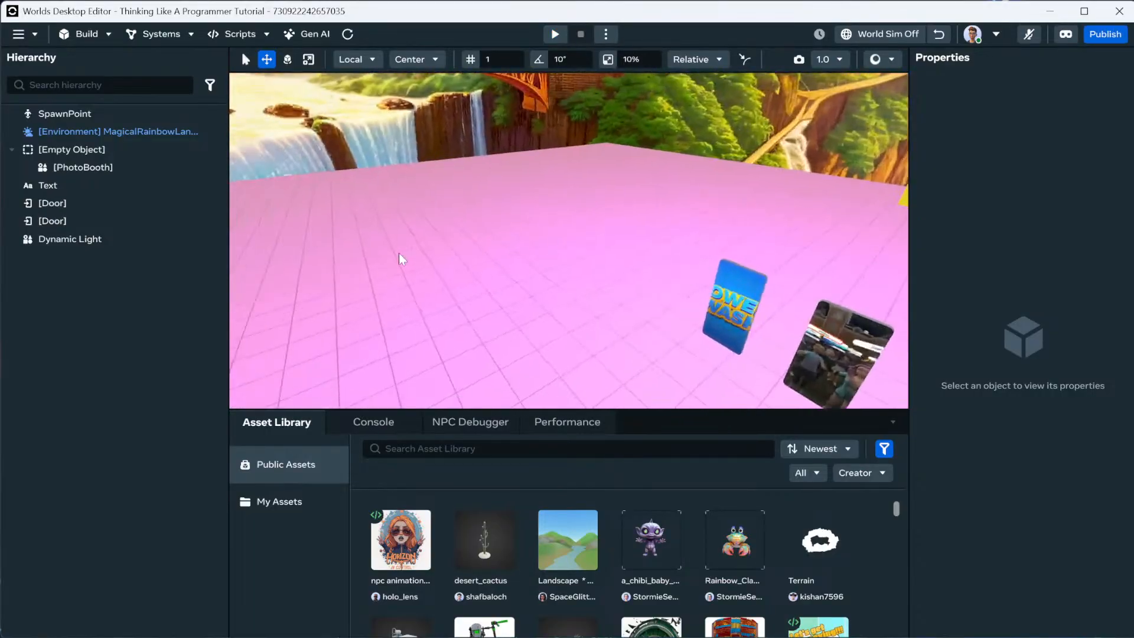
Raise the SpawnPoint's Player Speed to 4 and test-run it in preview.
{"action": "left_click", "coordinate": [509, 305]}
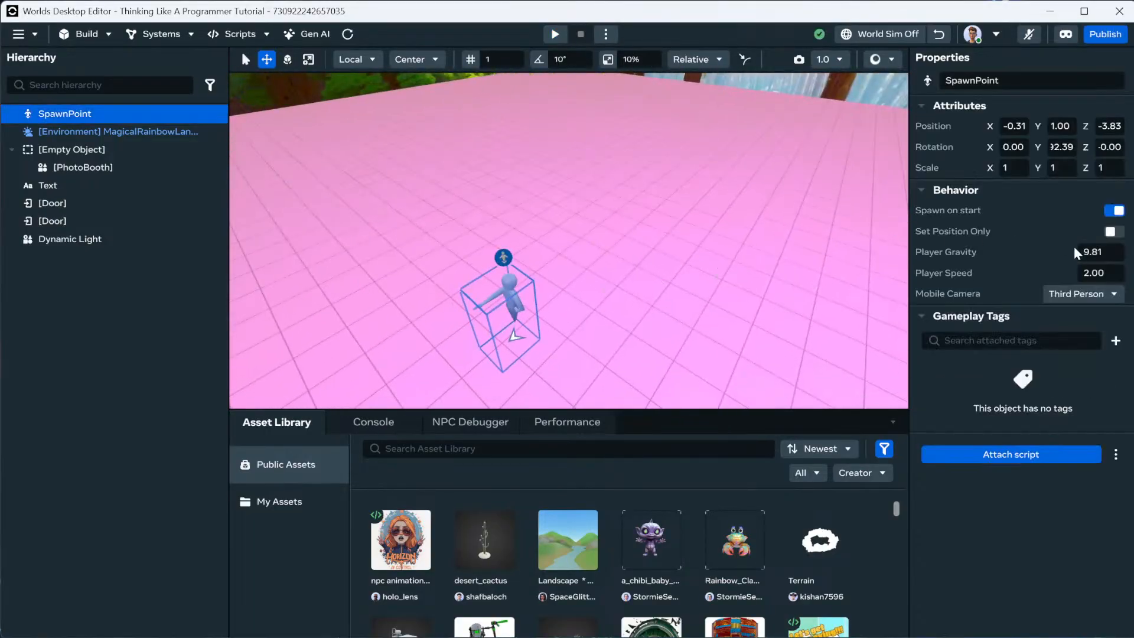
{"action": "left_click", "coordinate": [1115, 272]}
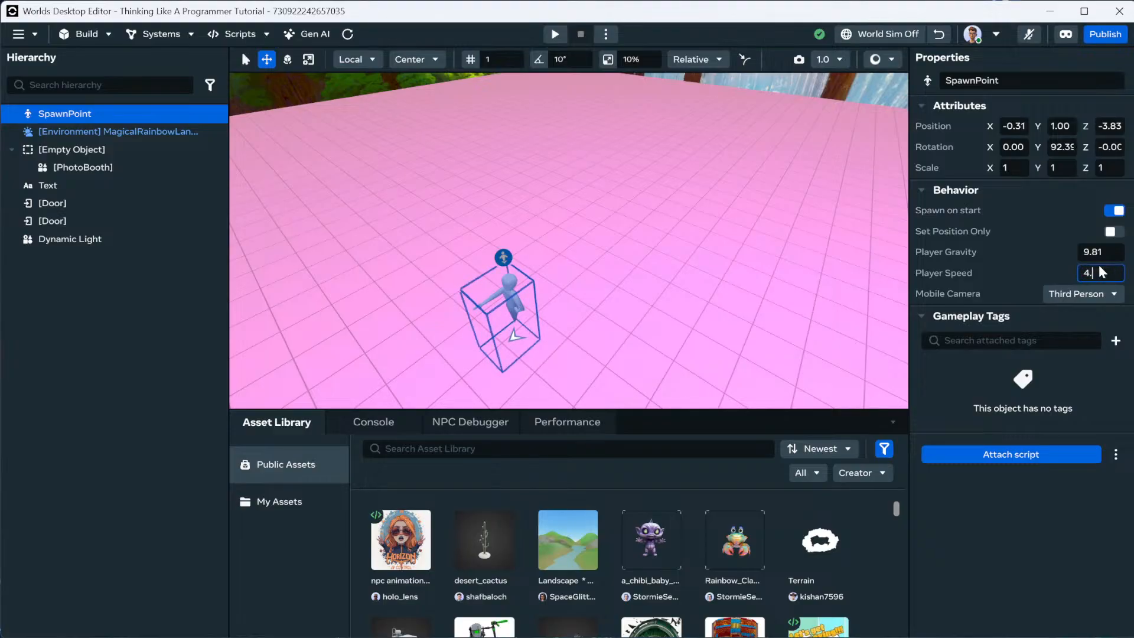
{"action": "right_click_drag", "start_coordinate": [708, 331], "coordinate": [939, 272]}
{"action": "right_click", "coordinate": [671, 358]}
{"action": "left_click", "coordinate": [734, 562]}
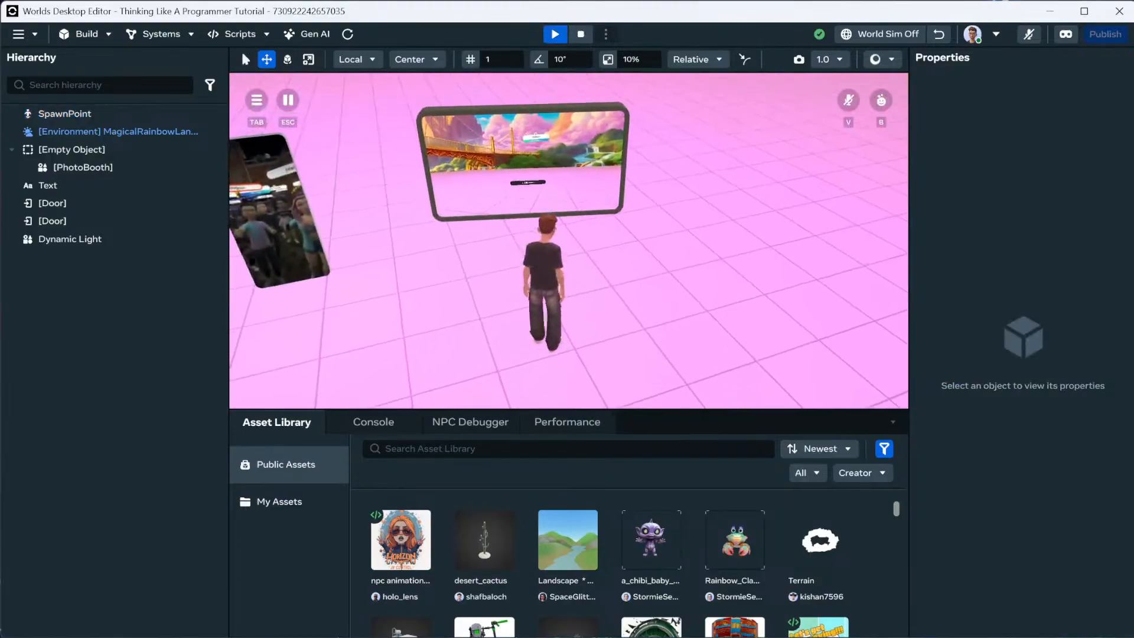
{"action": "key", "text": "d"}
{"action": "key", "text": "a"}
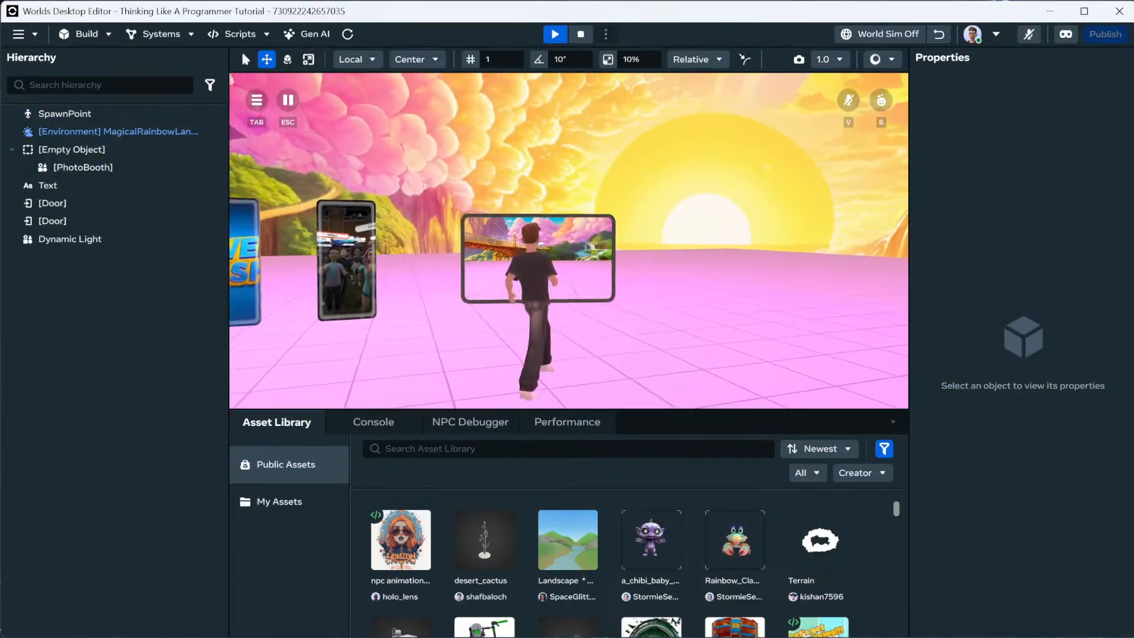
{"action": "key", "text": "w"}
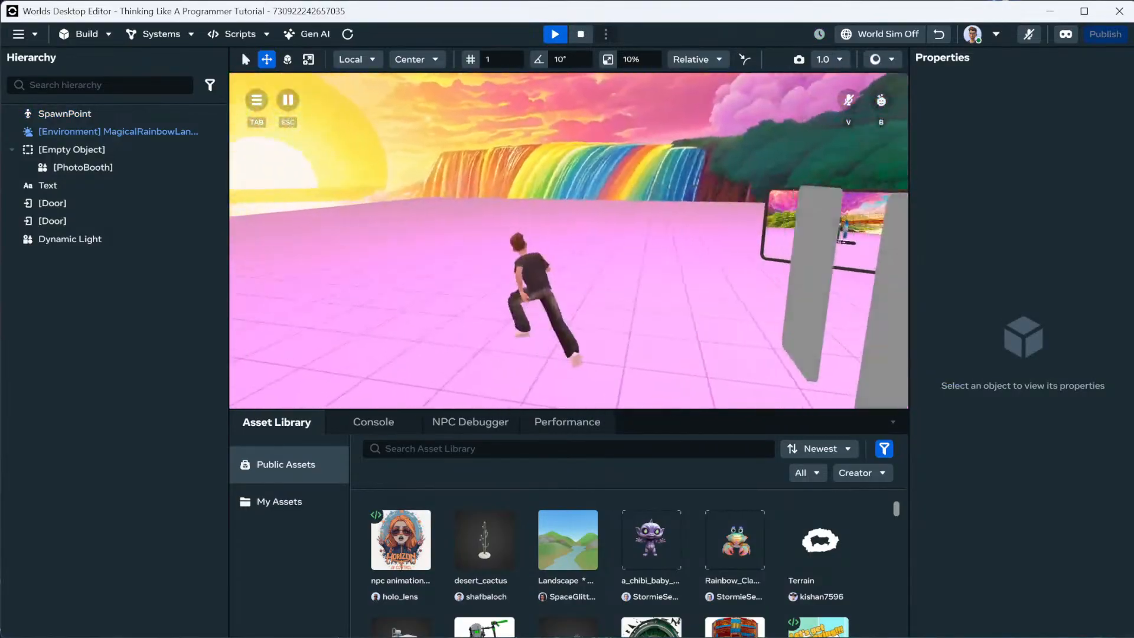
{"action": "key", "text": "w"}
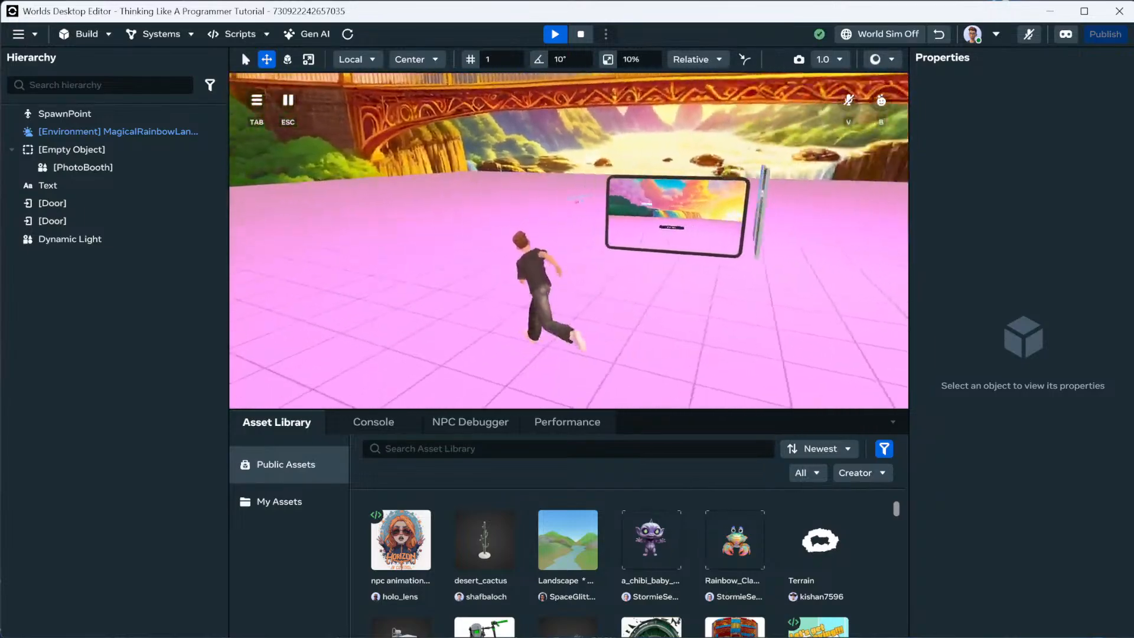
{"action": "key", "text": "w"}
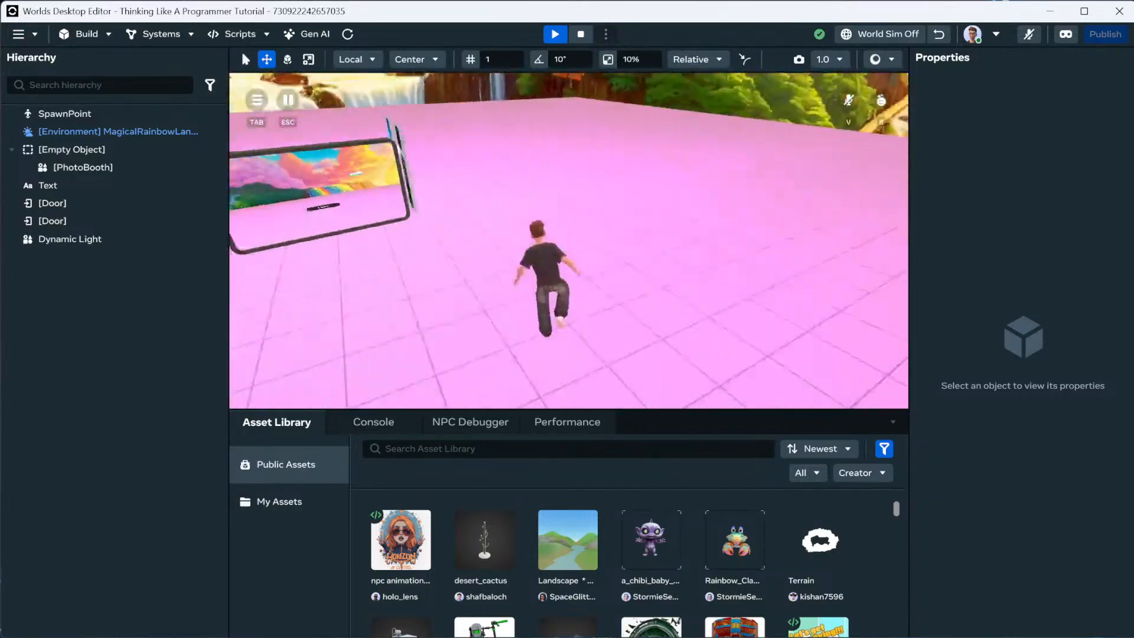
{"action": "key", "text": "w"}
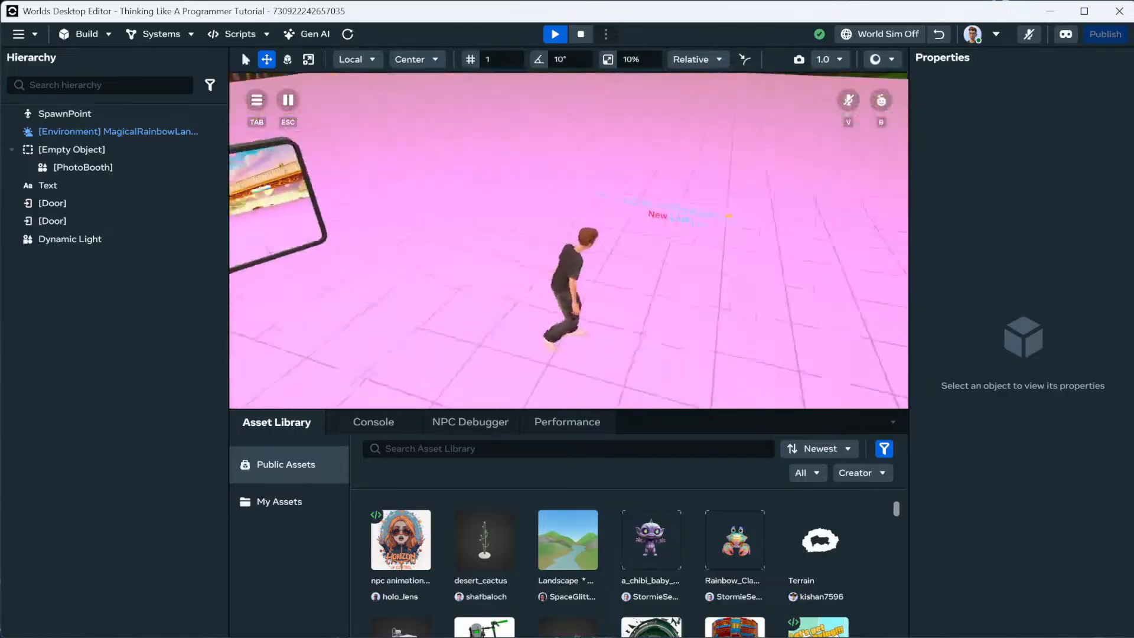
{"action": "key", "text": "Escape"}
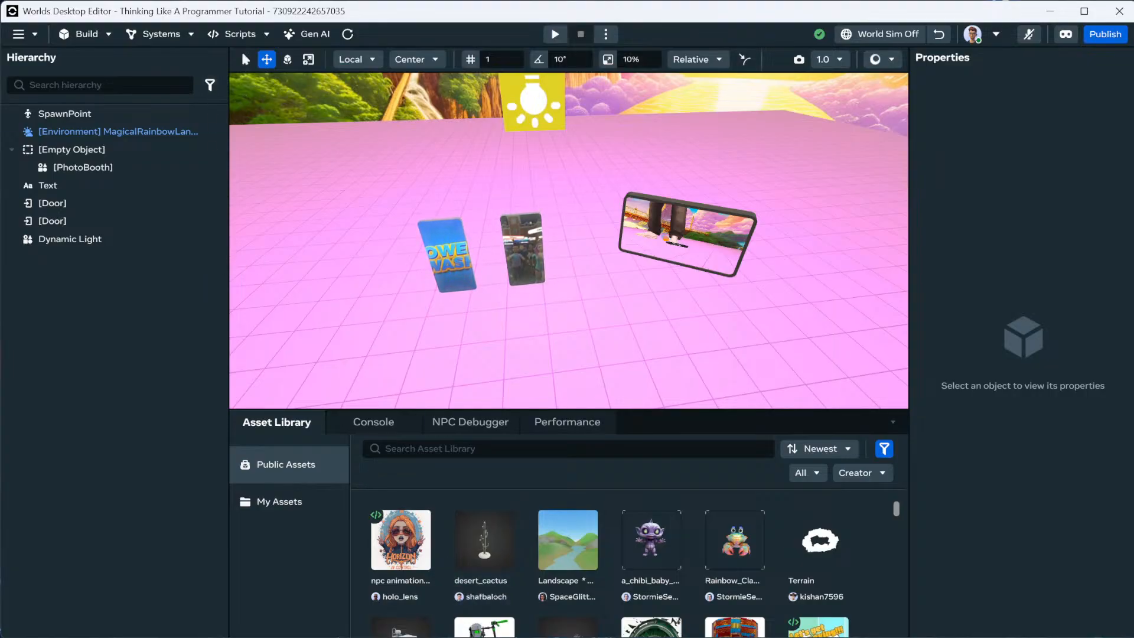
Alt+Tab to the Camera app so the webcam feed fills the screen.
{"action": "key", "text": "alt+Tab"}
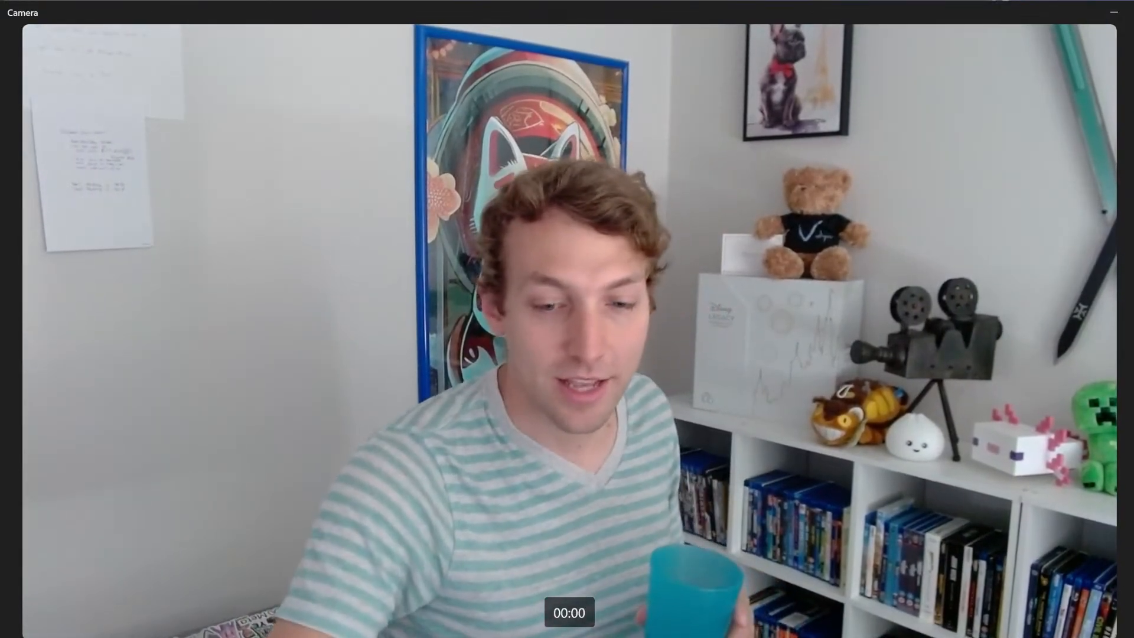
{"action": "key", "text": "alt+Tab"}
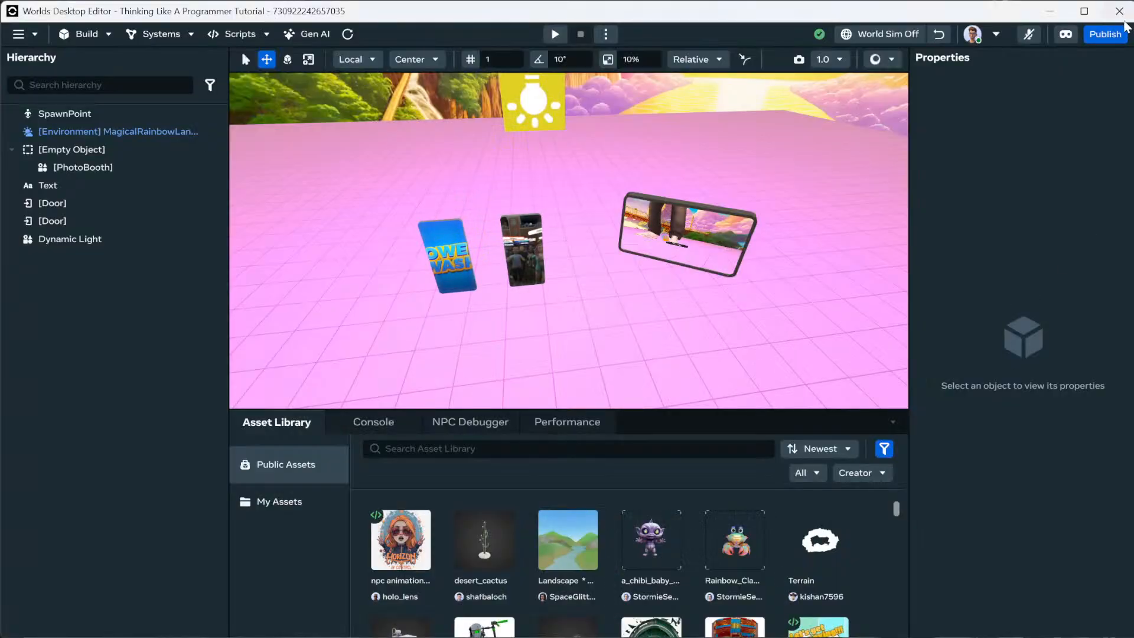
{"action": "key", "text": "alt+Tab"}
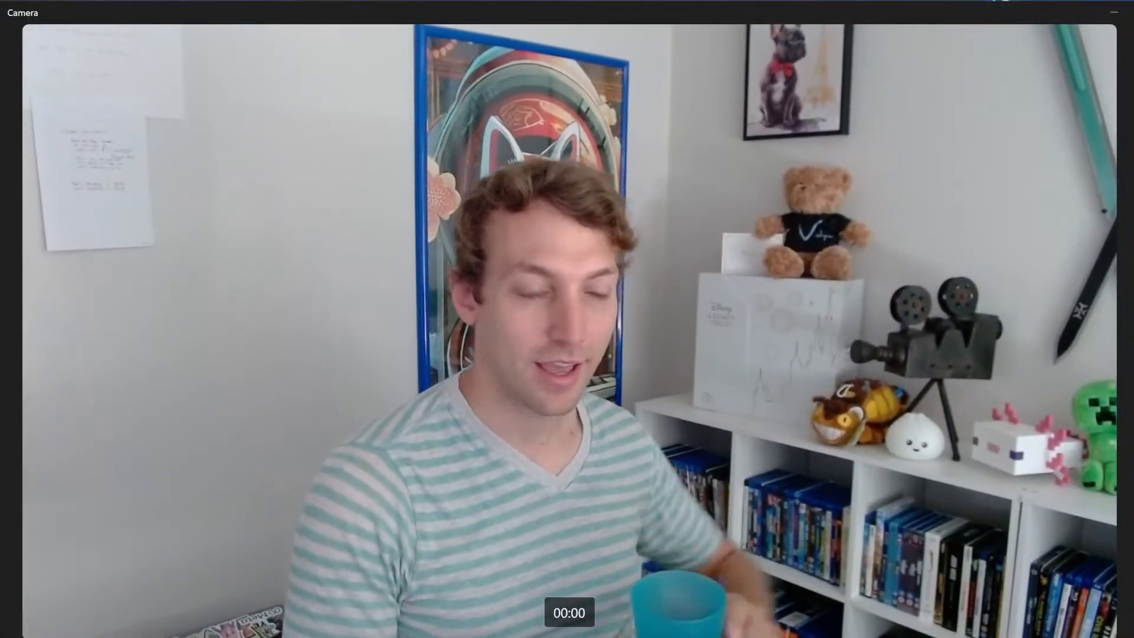
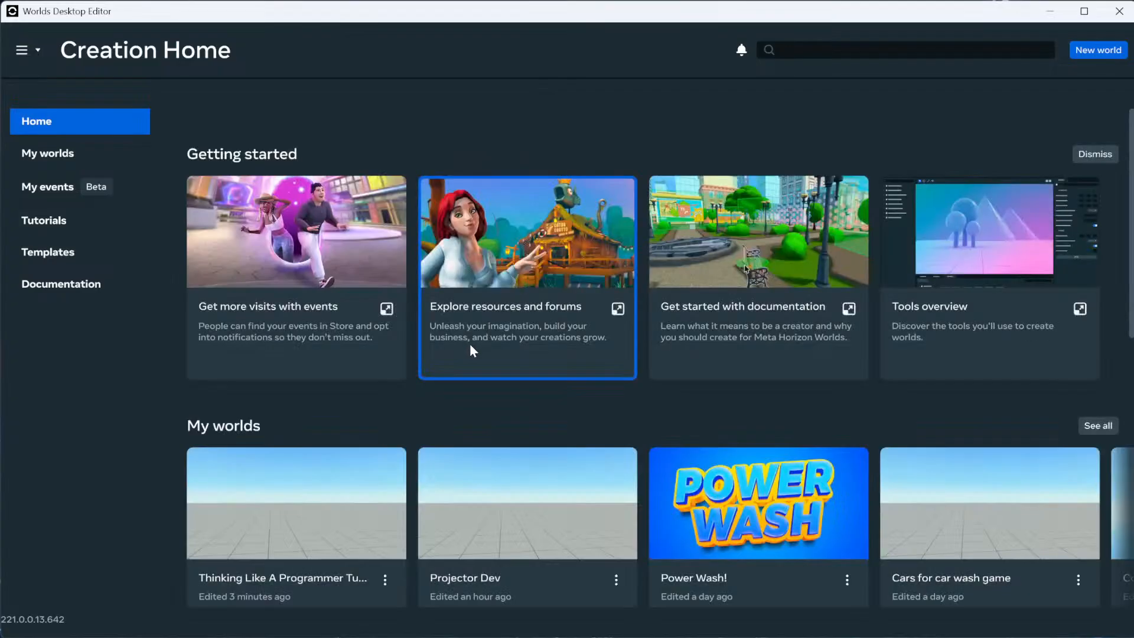
Load the Thinking Like A Programmer Tutorial world from the My worlds cards.
{"action": "left_click", "coordinate": [326, 513]}
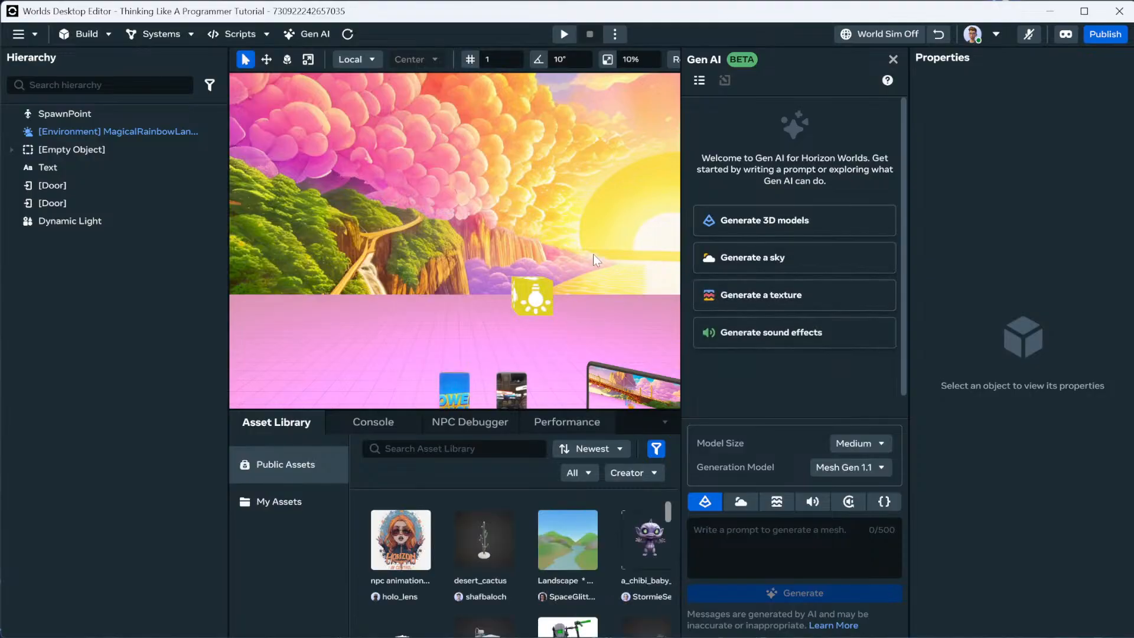
Close the Gen AI assistant and fly the camera toward the scene's objects.
{"action": "left_click", "coordinate": [893, 60]}
{"action": "right_click_drag", "start_coordinate": [778, 115], "coordinate": [816, 179]}
{"action": "scroll", "coordinate": [743, 216], "scroll_direction": "up", "scroll_amount": 1}
{"action": "key", "text": "e"}
{"action": "key", "text": "w"}
{"action": "key", "text": "s"}
Select and deselect the environment, then tilt the view up to the rainbow sky.
{"action": "left_click", "coordinate": [602, 259]}
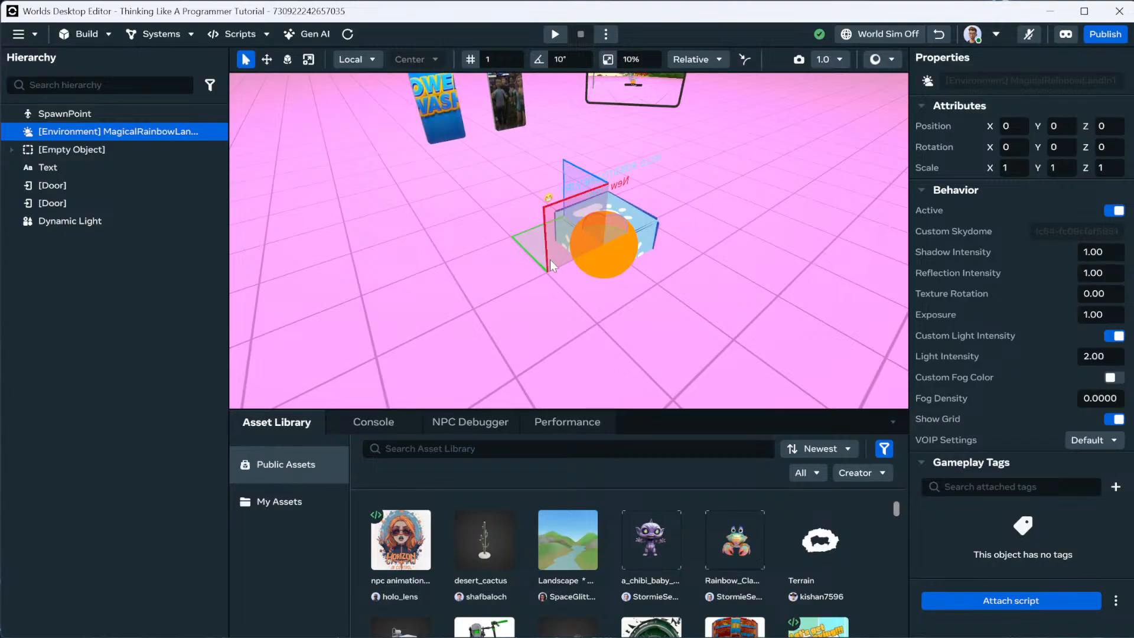
{"action": "left_click", "coordinate": [572, 265]}
{"action": "key", "text": "s"}
{"action": "right_click_drag", "start_coordinate": [586, 282], "coordinate": [653, 264]}
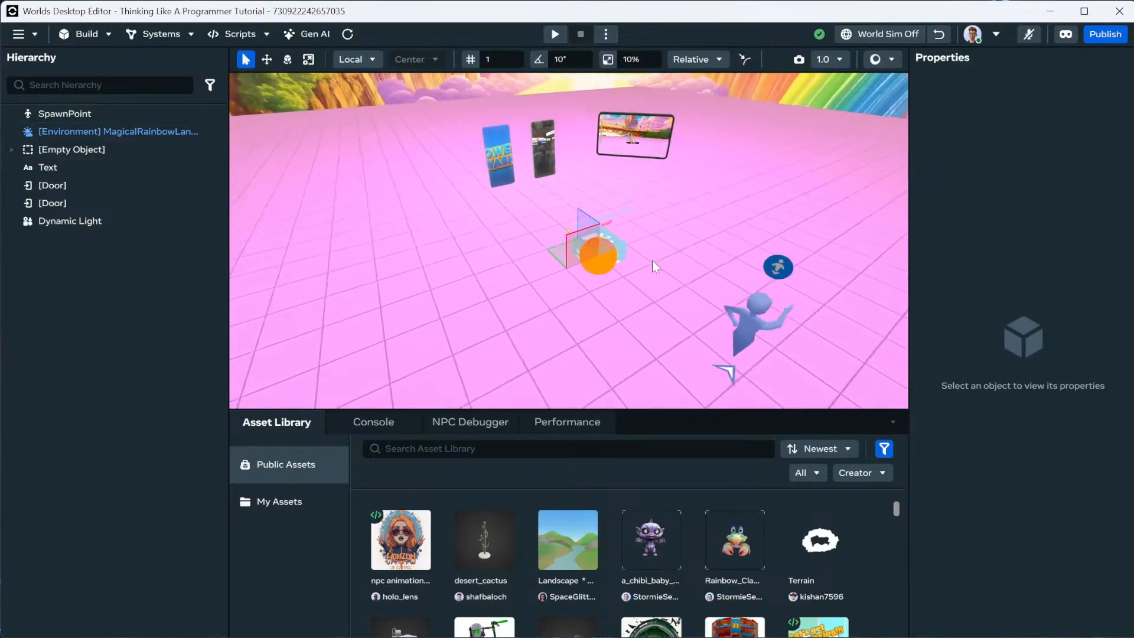
Open and close the main editor menu, then fly toward the three screens.
{"action": "left_click", "coordinate": [29, 34]}
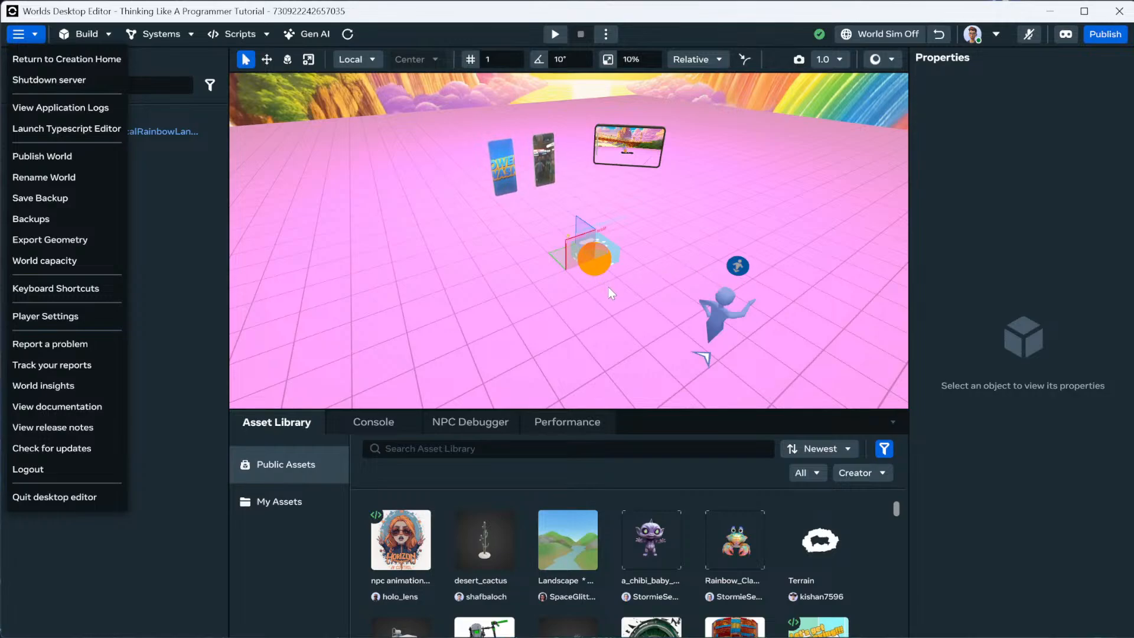
{"action": "left_click", "coordinate": [18, 34]}
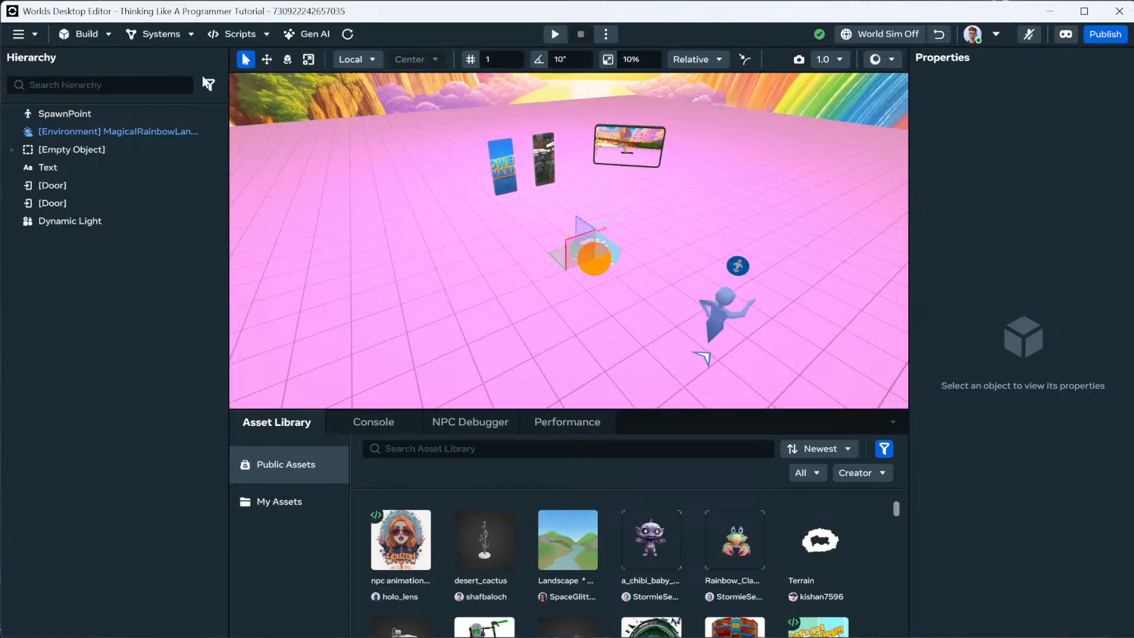
{"action": "right_click_drag", "start_coordinate": [633, 267], "coordinate": [632, 238]}
{"action": "key", "text": "w"}
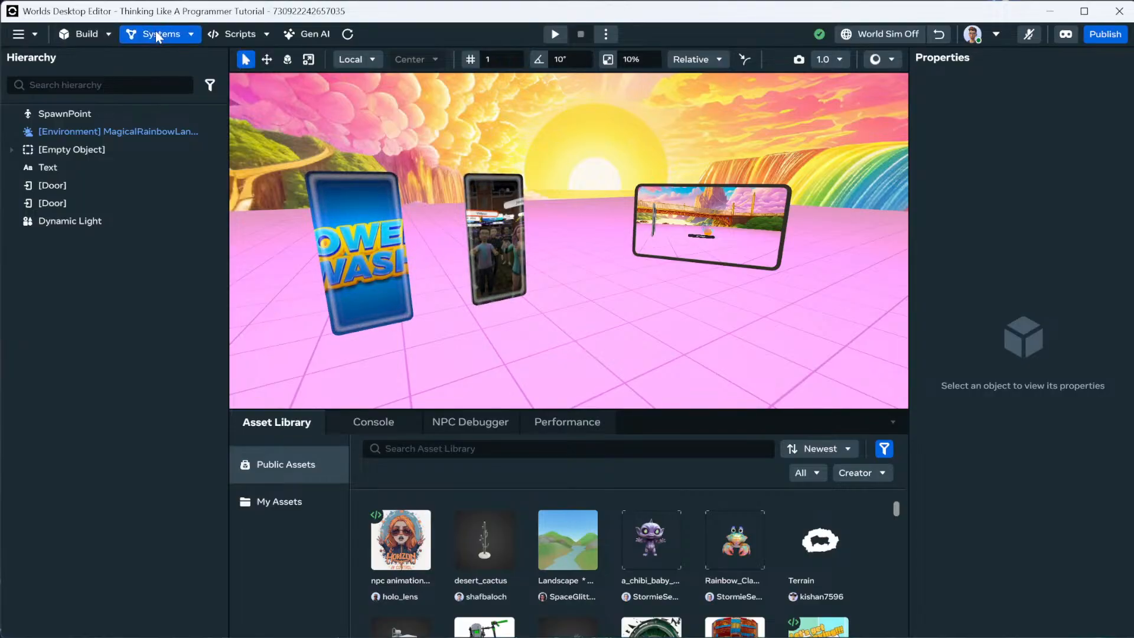
Add a Sphere B primitive from the Build > Shapes catalog.
{"action": "left_click", "coordinate": [110, 36]}
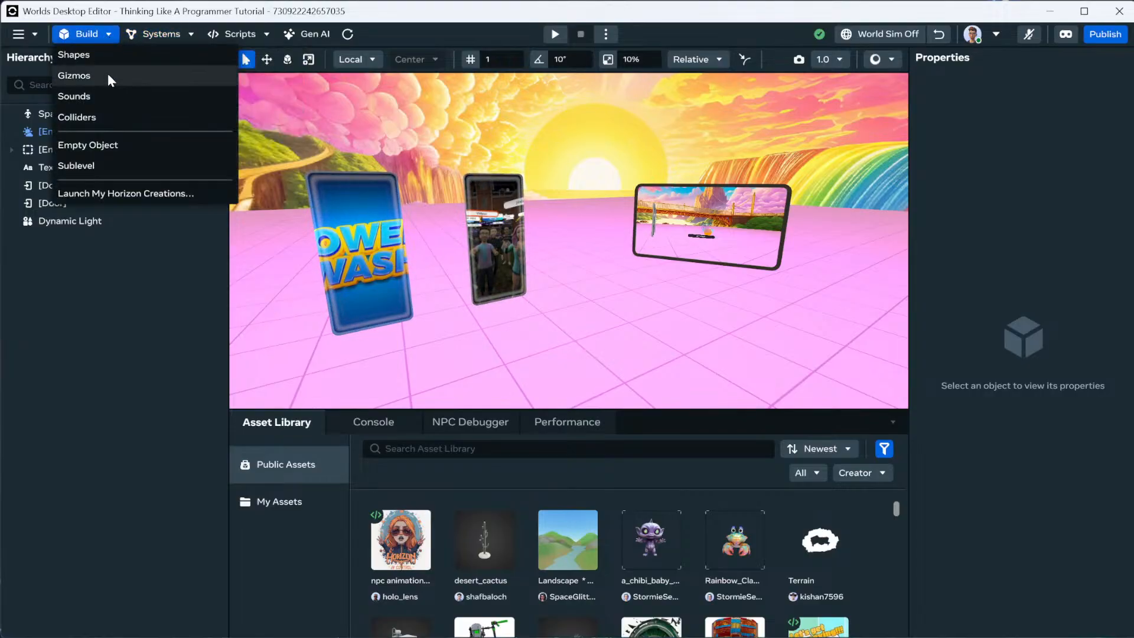
{"action": "left_click", "coordinate": [110, 57]}
{"action": "scroll", "coordinate": [235, 271], "scroll_direction": "down", "scroll_amount": 10}
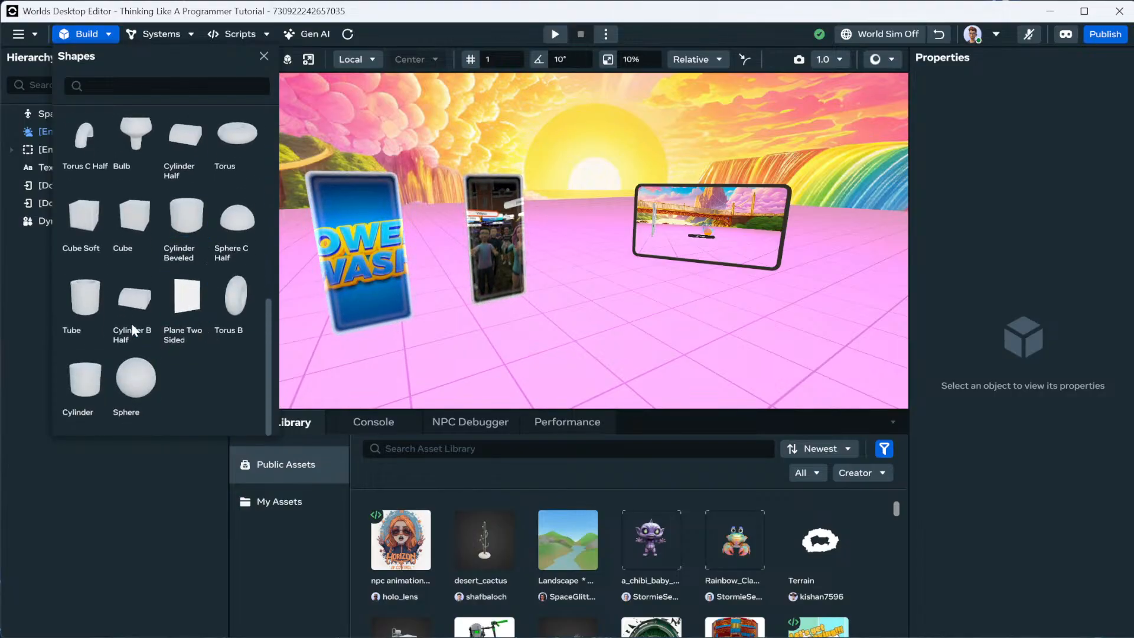
{"action": "scroll", "coordinate": [139, 321], "scroll_direction": "up", "scroll_amount": 10}
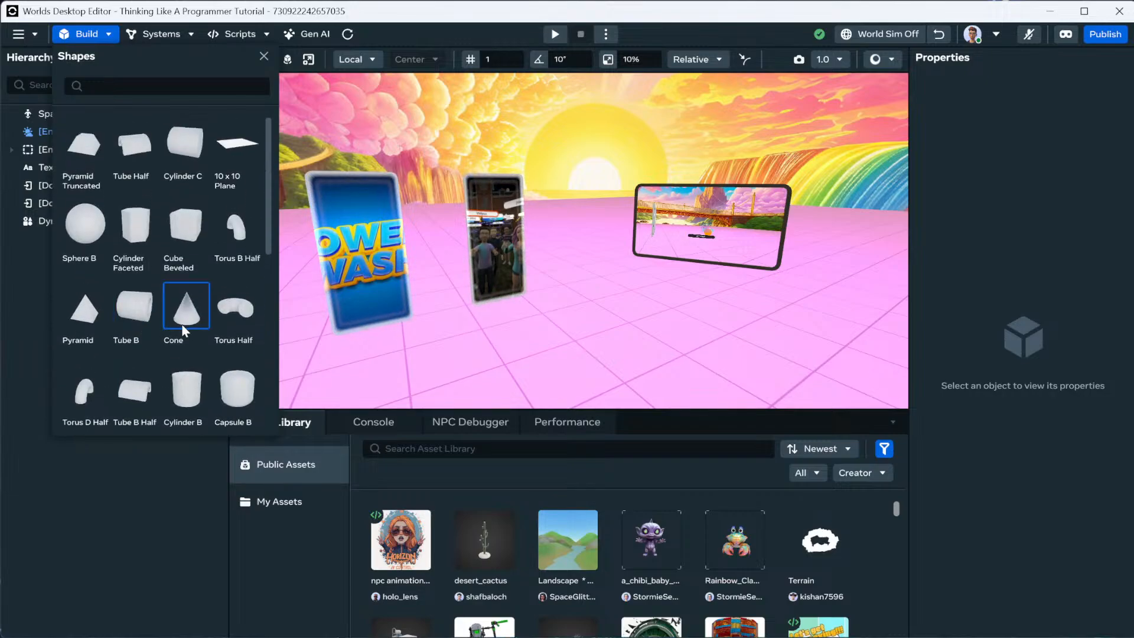
{"action": "scroll", "coordinate": [177, 304], "scroll_direction": "down", "scroll_amount": 5}
{"action": "scroll", "coordinate": [183, 313], "scroll_direction": "down", "scroll_amount": 1}
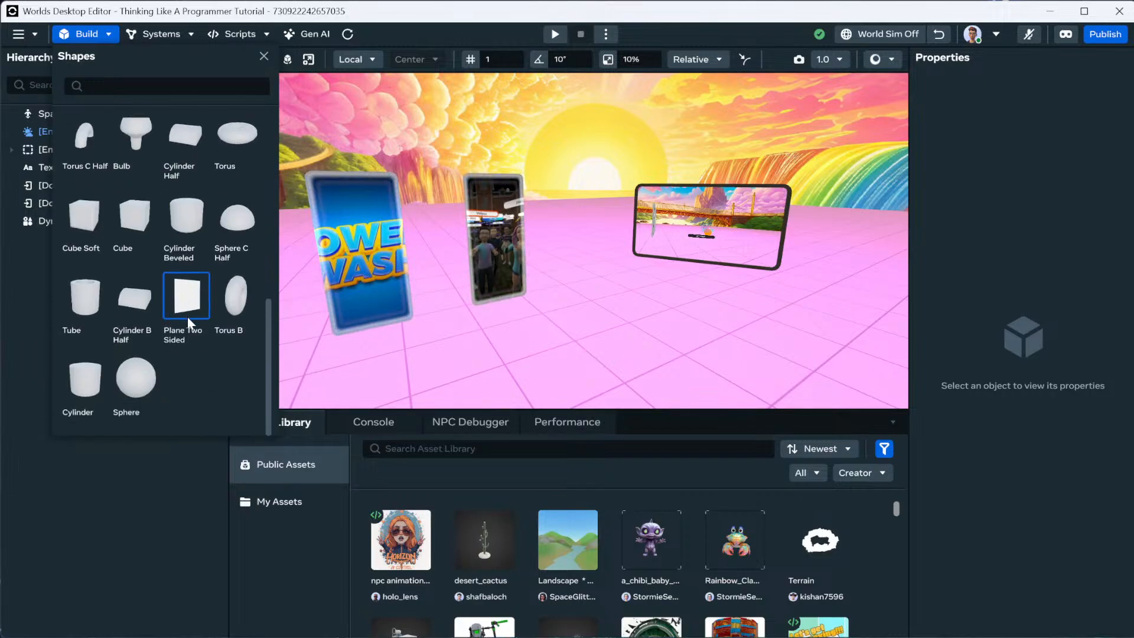
{"action": "scroll", "coordinate": [187, 316], "scroll_direction": "up", "scroll_amount": 7}
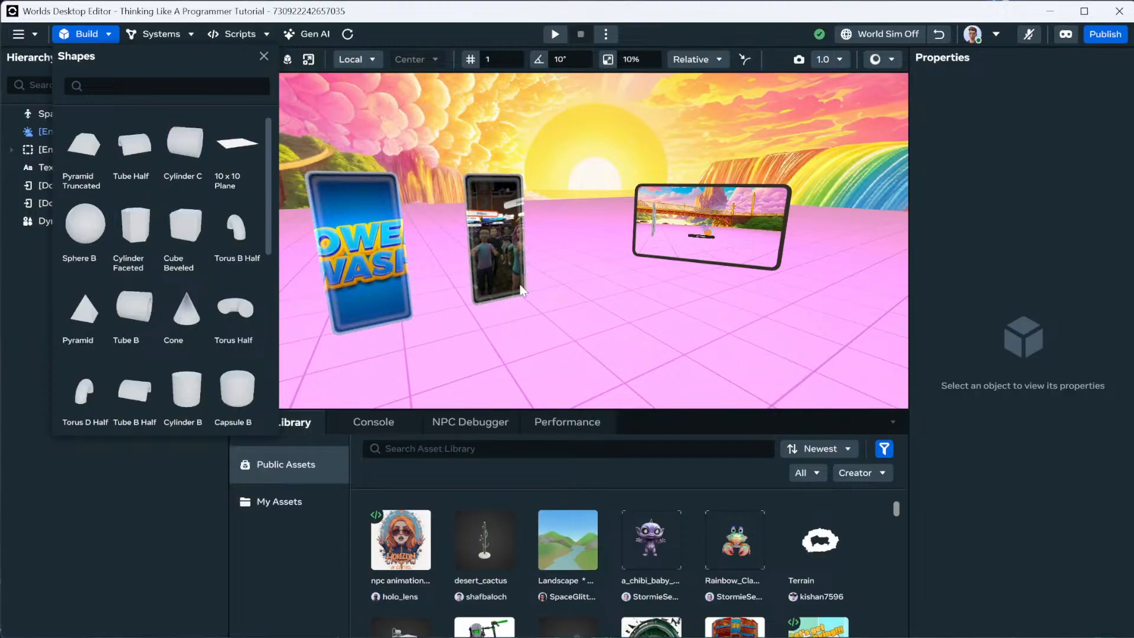
{"action": "left_click", "coordinate": [264, 56]}
Move the new sphere to position X 5, Y 5.
{"action": "key", "text": "f"}
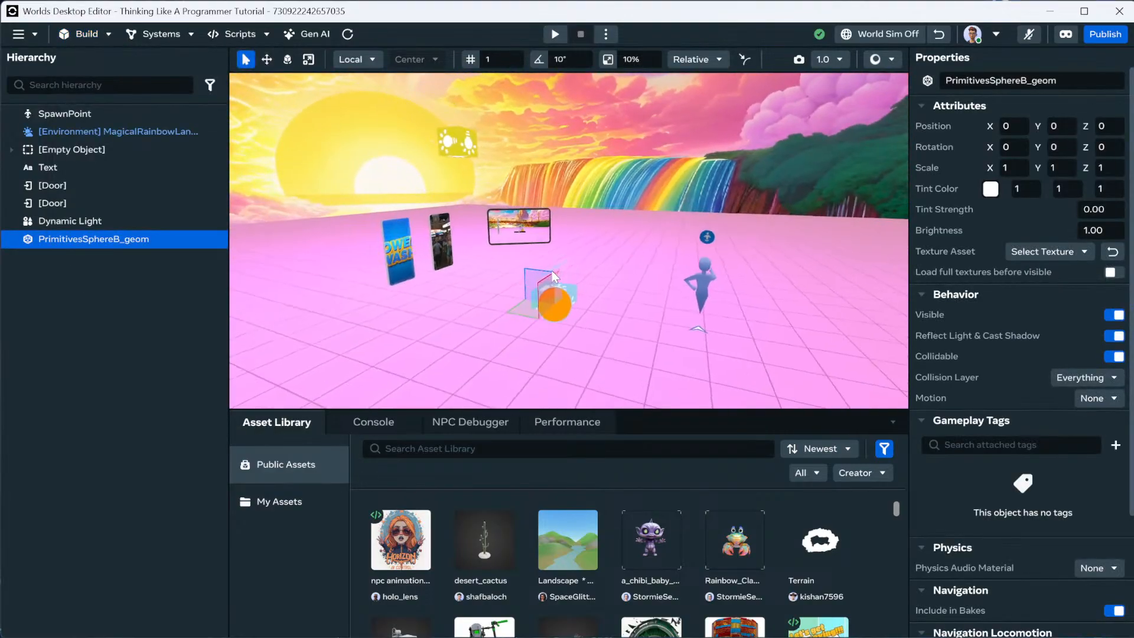
{"action": "double_click", "coordinate": [1058, 125]}
{"action": "type", "text": "5"}
{"action": "key", "text": "Return"}
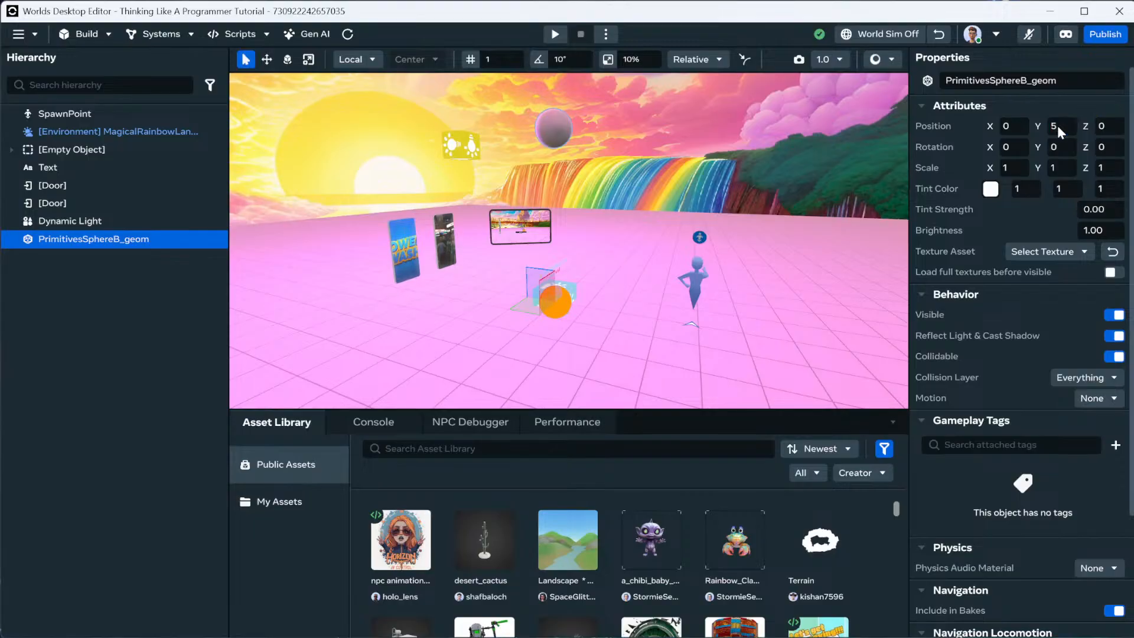
{"action": "double_click", "coordinate": [1022, 127]}
{"action": "type", "text": "5"}
{"action": "key", "text": "Return"}
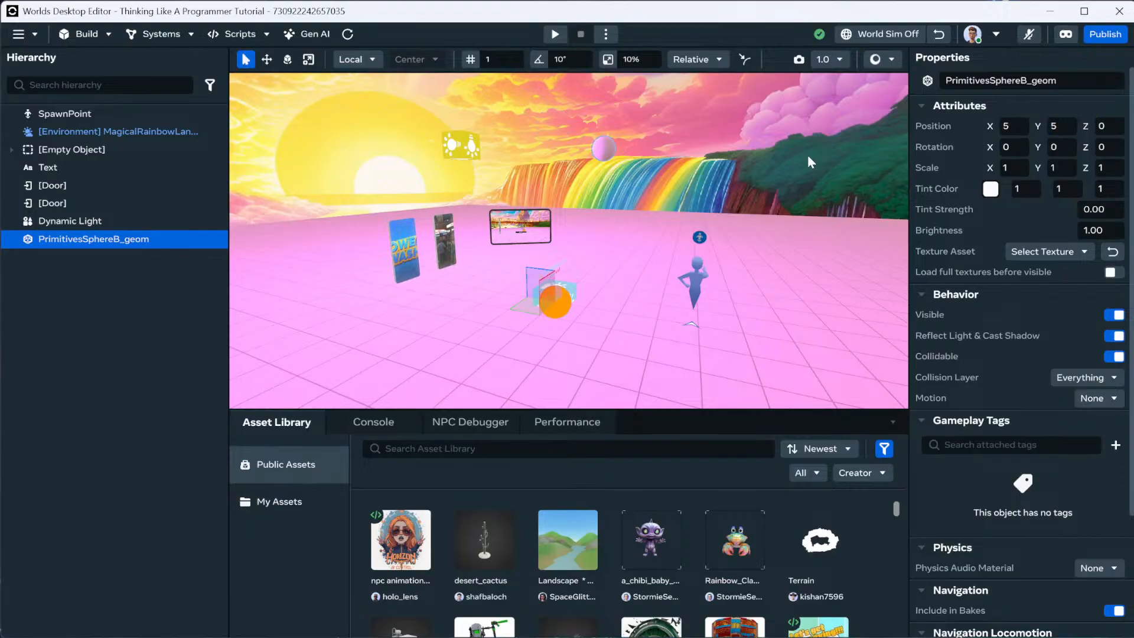
{"action": "key", "text": "f"}
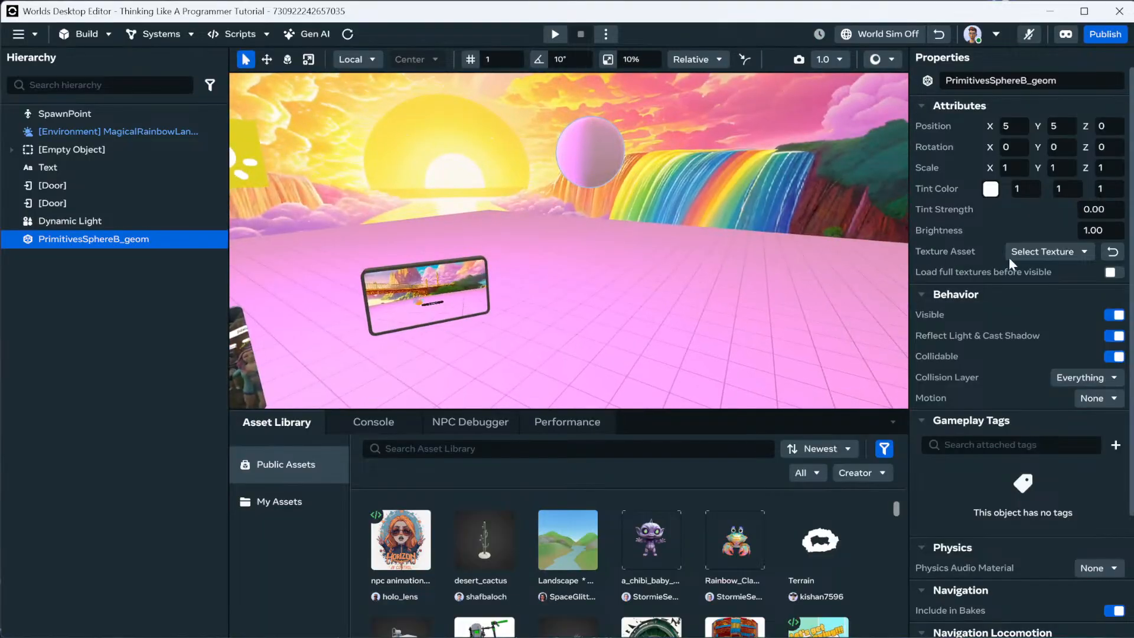
Browse the sphere's texture assets, then switch the Asset Library to My Assets.
{"action": "left_click", "coordinate": [1038, 251]}
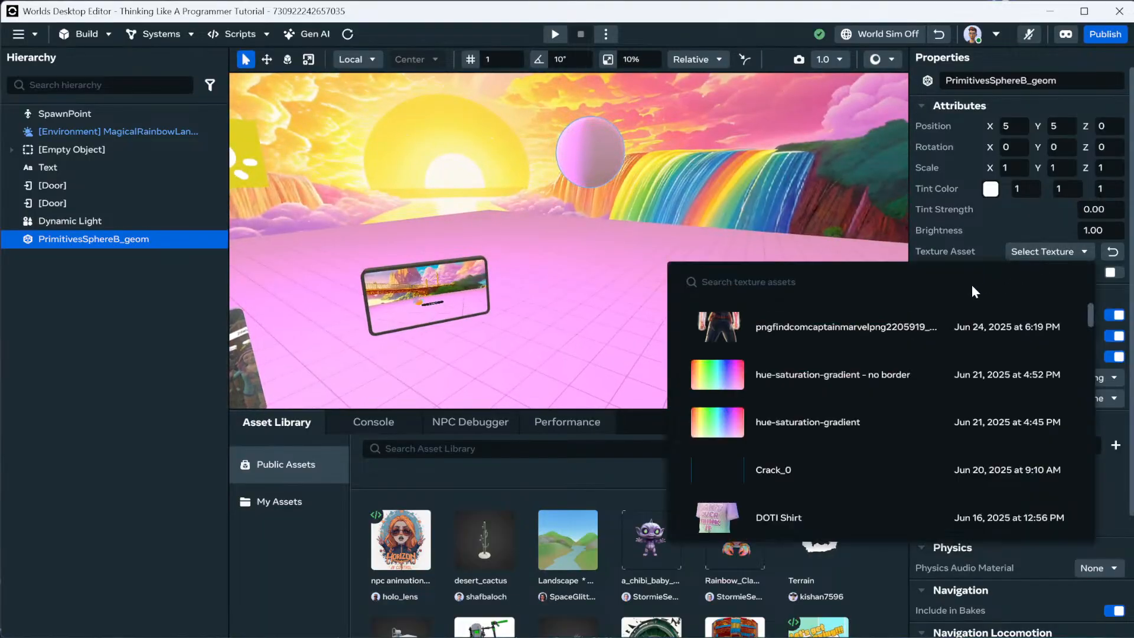
{"action": "left_click", "coordinate": [785, 377]}
{"action": "right_click_drag", "start_coordinate": [726, 295], "coordinate": [279, 265]}
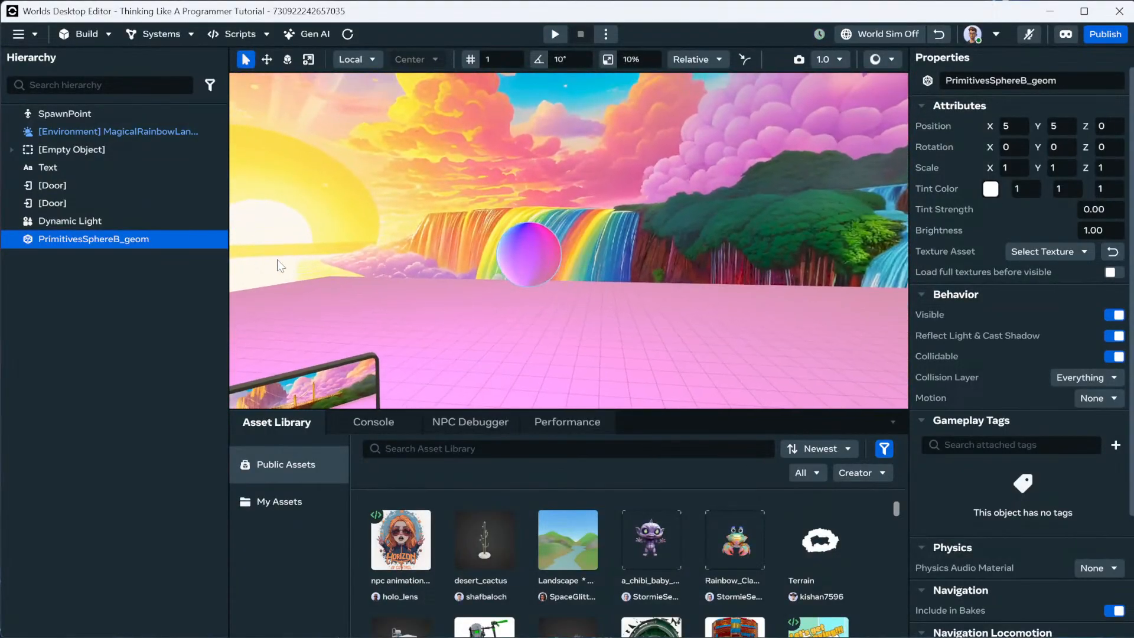
{"action": "left_click", "coordinate": [1019, 252]}
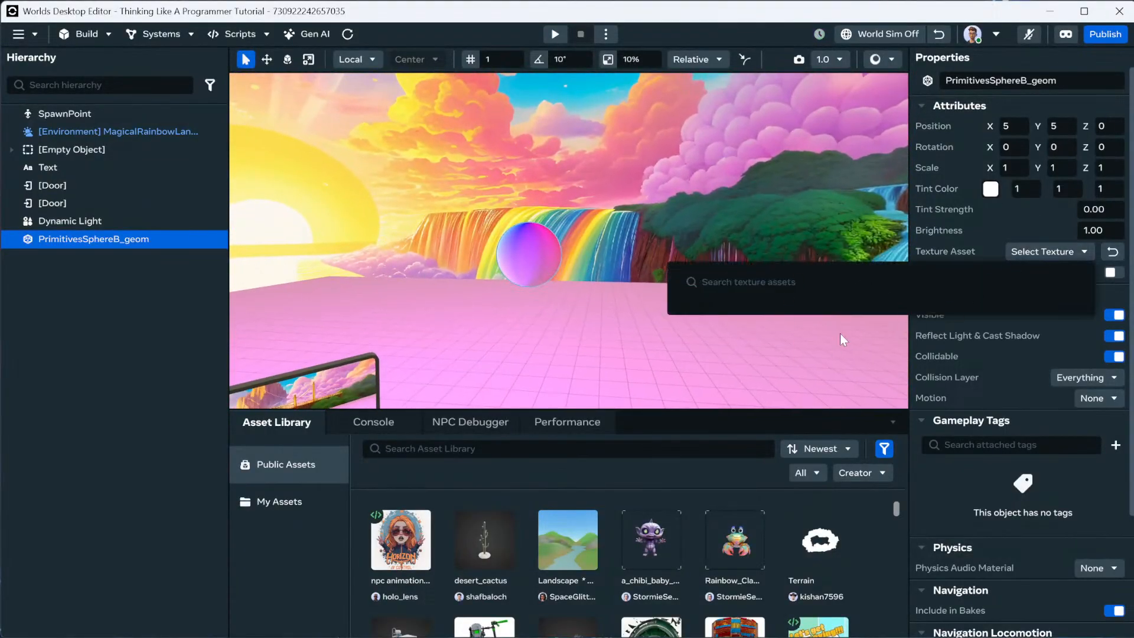
{"action": "left_click", "coordinate": [316, 452]}
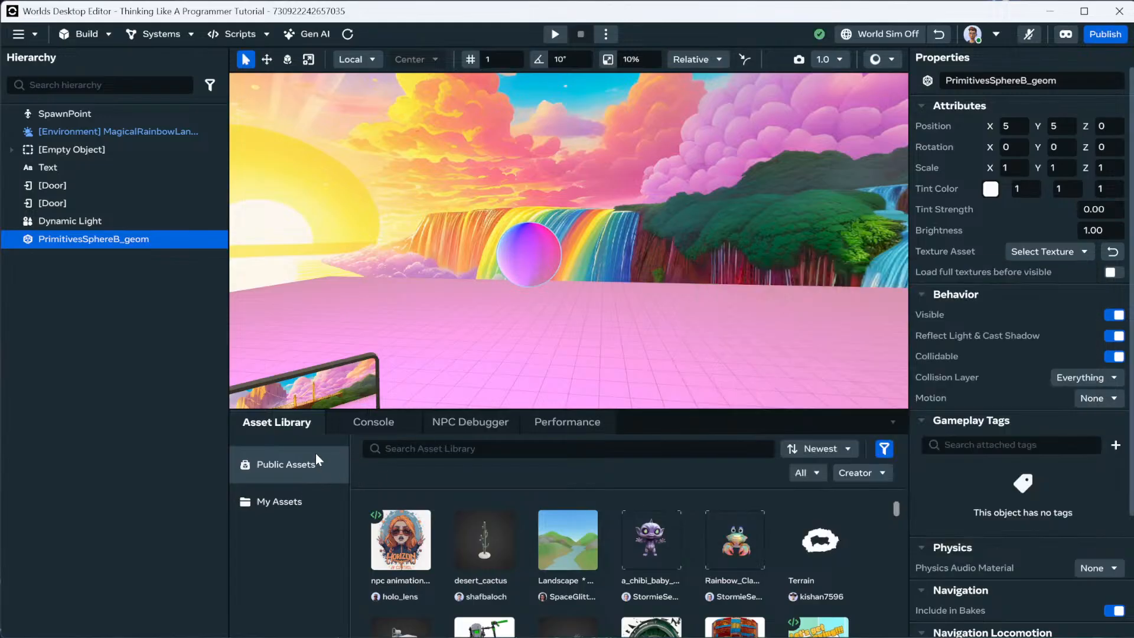
{"action": "left_click", "coordinate": [281, 502]}
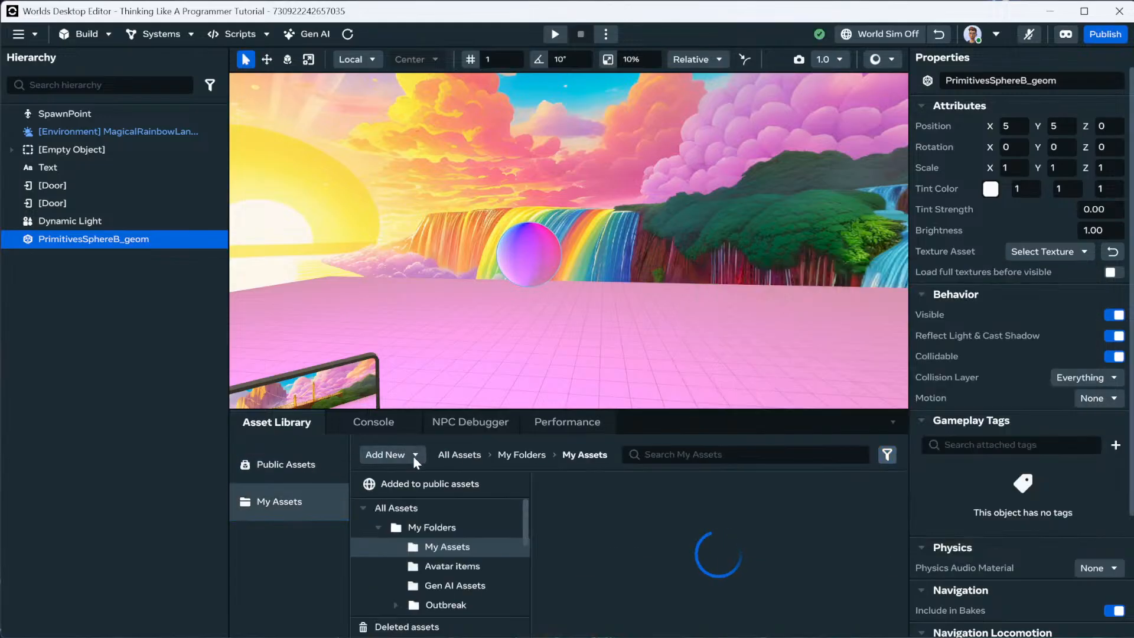
Reset the sphere's texture and apply hue-saturation-gradient - no border.
{"action": "left_click", "coordinate": [412, 456]}
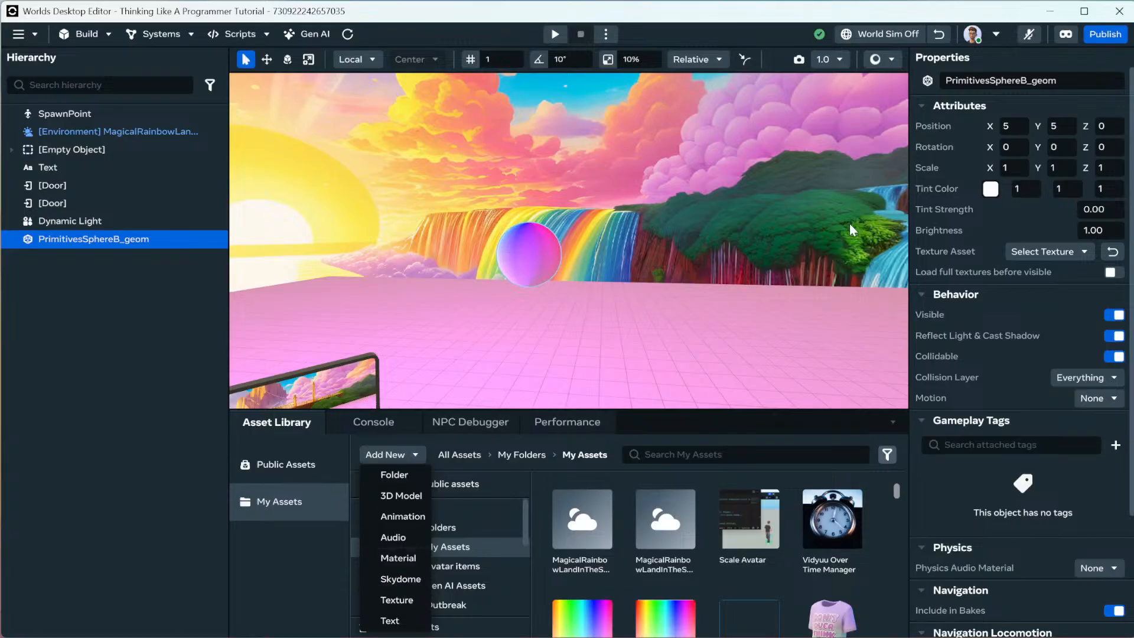
{"action": "left_click", "coordinate": [1013, 231]}
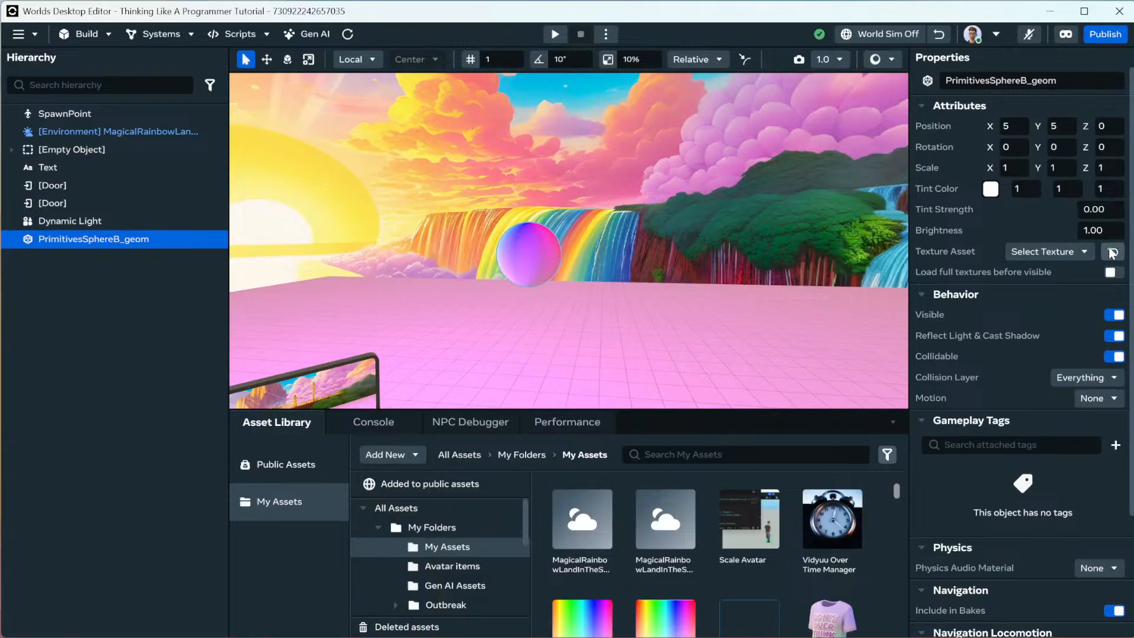
{"action": "left_click", "coordinate": [1115, 252]}
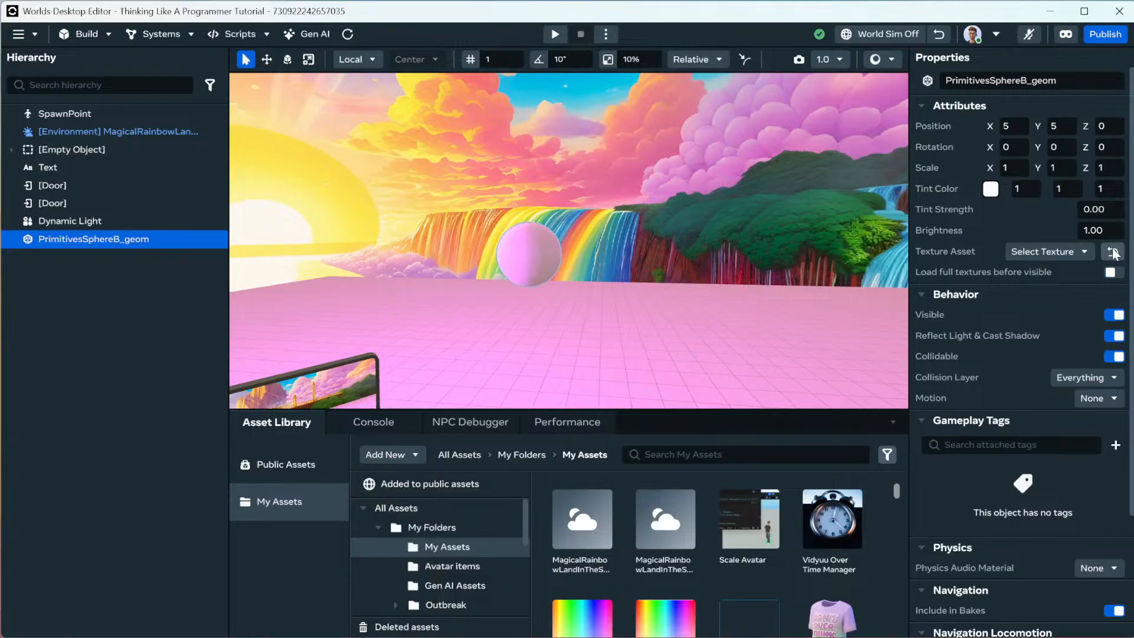
{"action": "left_click", "coordinate": [1058, 253]}
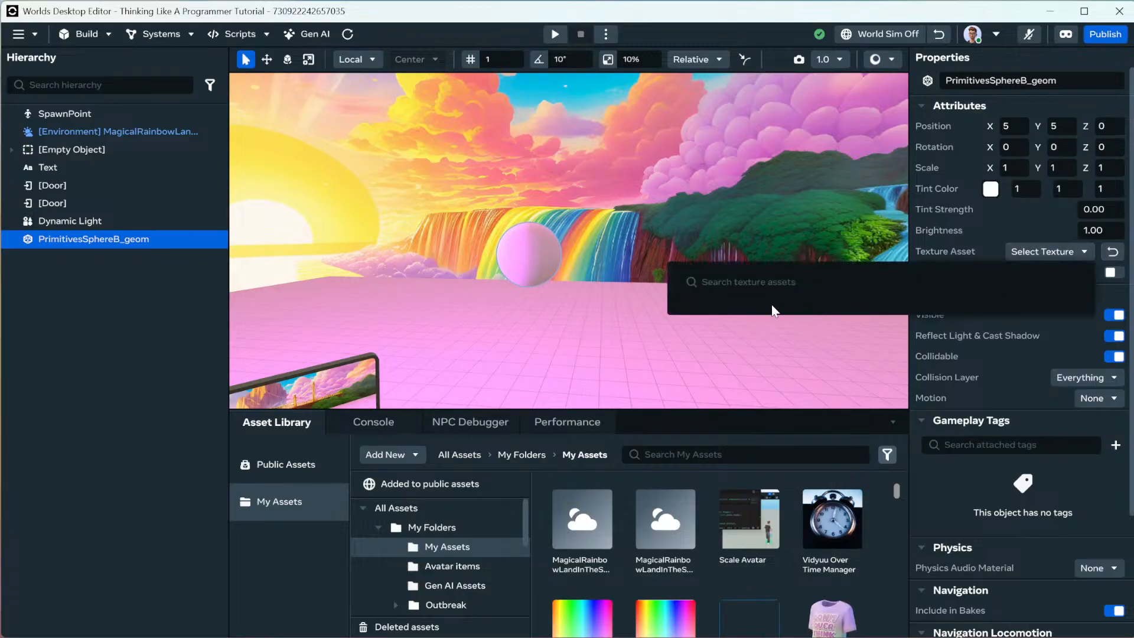
{"action": "left_click", "coordinate": [765, 375]}
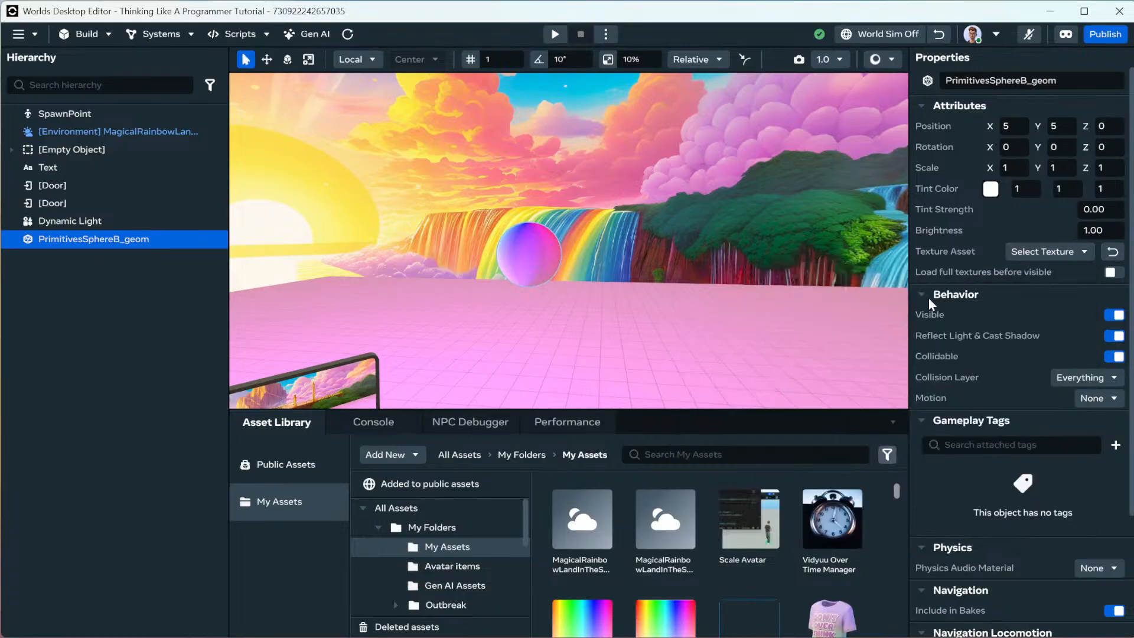
Reopen the texture picker and scroll through more texture assets.
{"action": "left_click", "coordinate": [1040, 252]}
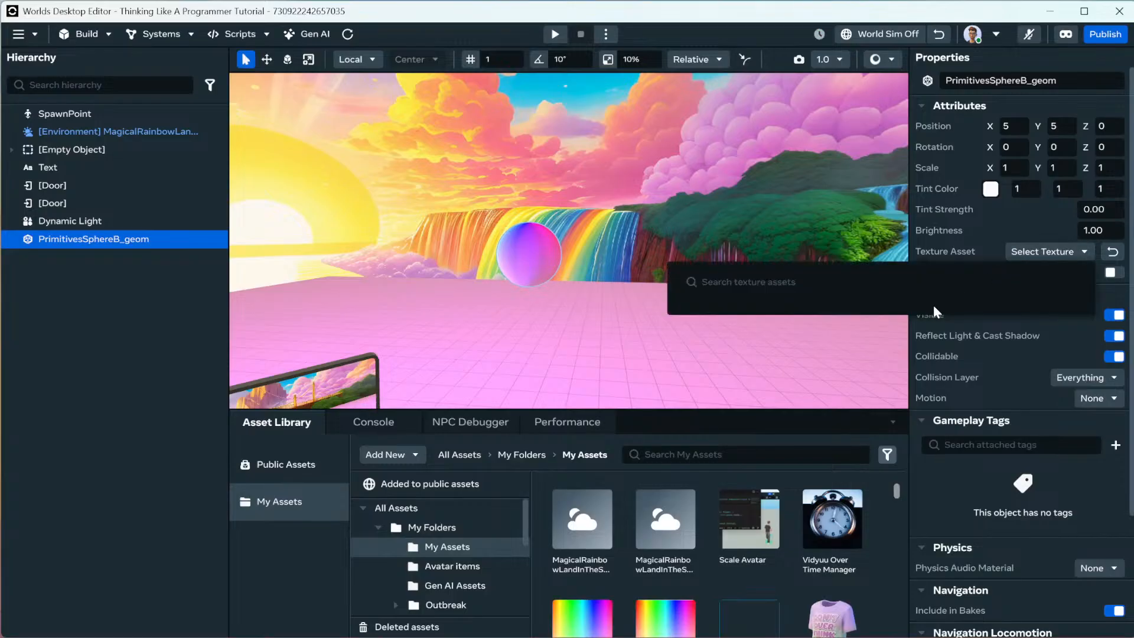
{"action": "scroll", "coordinate": [936, 397], "scroll_direction": "down", "scroll_amount": 5}
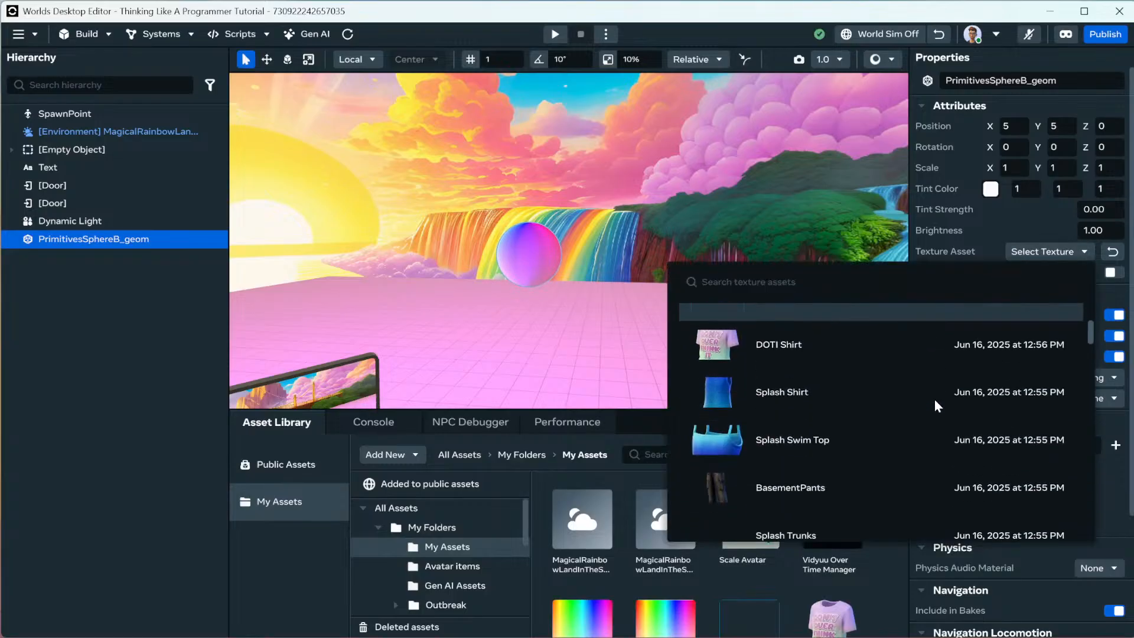
{"action": "scroll", "coordinate": [936, 392], "scroll_direction": "down", "scroll_amount": 10}
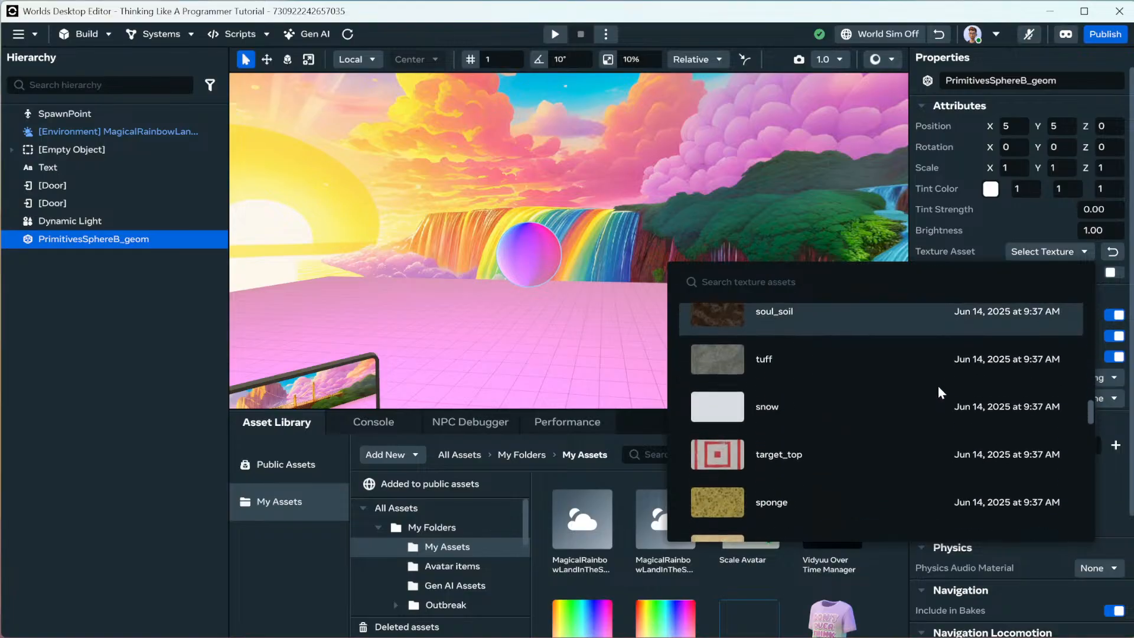
Tint the sphere magenta-pink (CC2ABB).
{"action": "left_click", "coordinate": [976, 232]}
{"action": "left_click", "coordinate": [991, 189]}
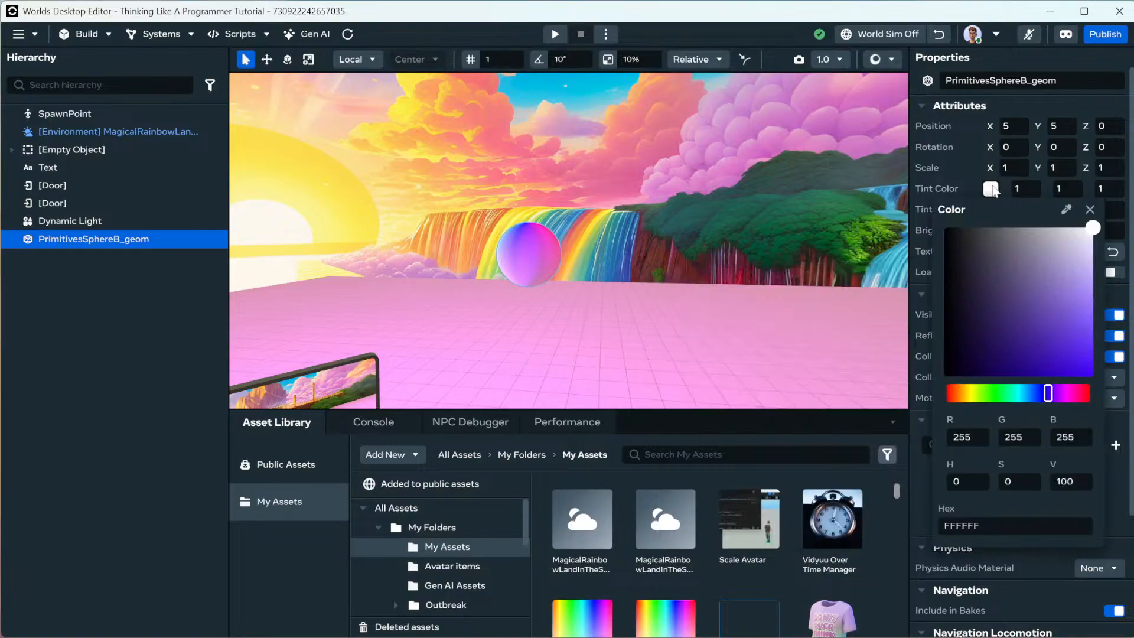
{"action": "left_click_drag", "start_coordinate": [1072, 395], "coordinate": [1066, 393]}
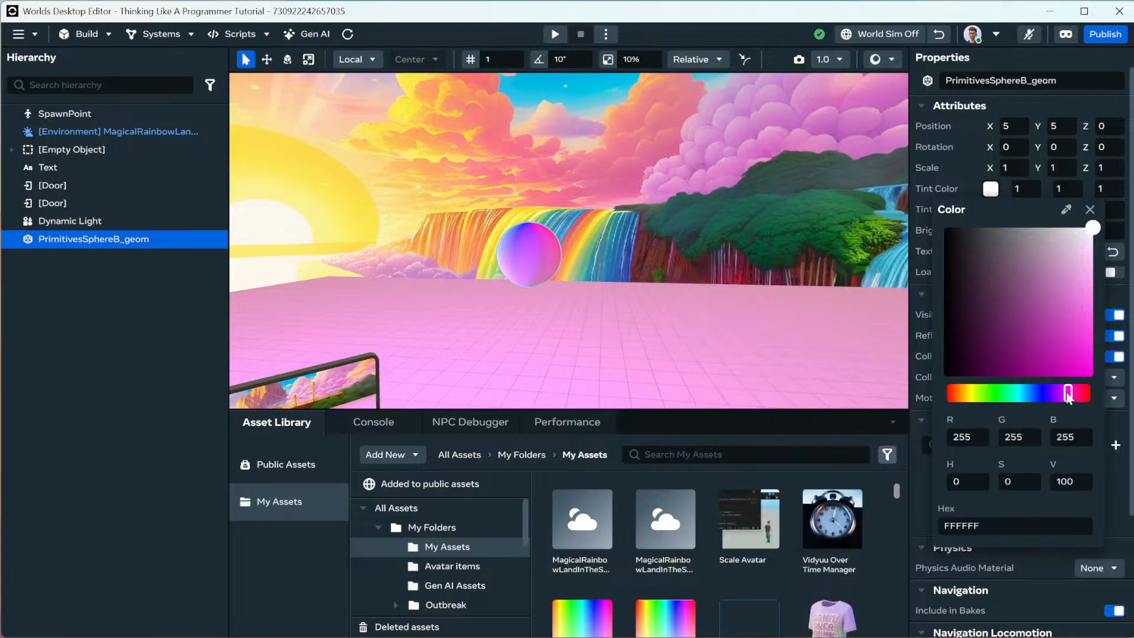
{"action": "left_click_drag", "start_coordinate": [1063, 345], "coordinate": [1081, 306]}
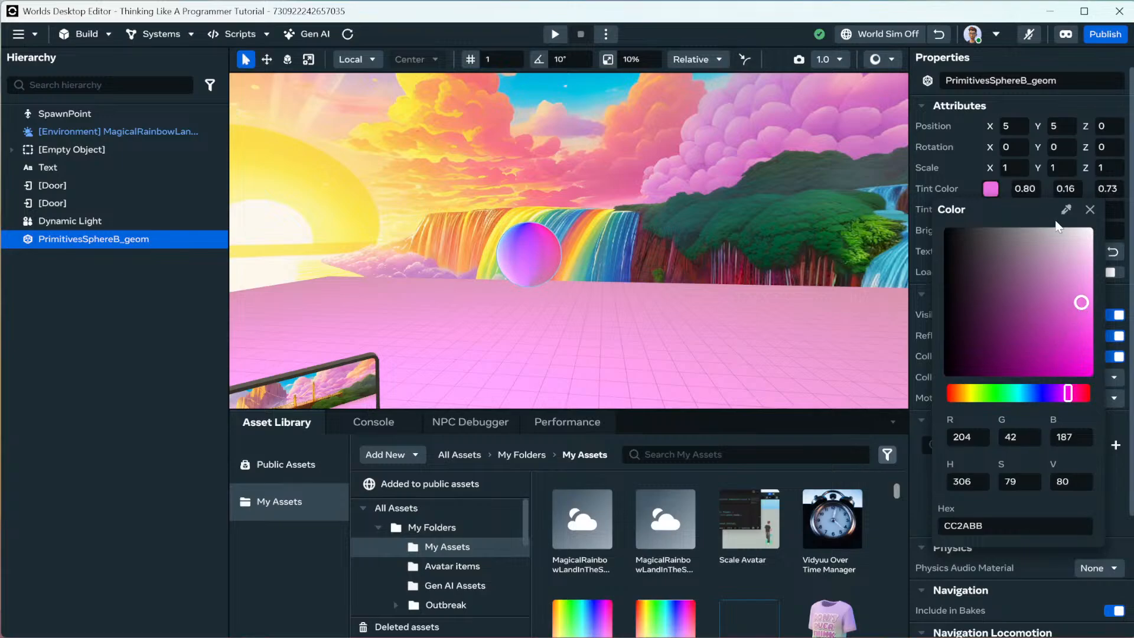
{"action": "left_click", "coordinate": [1092, 211]}
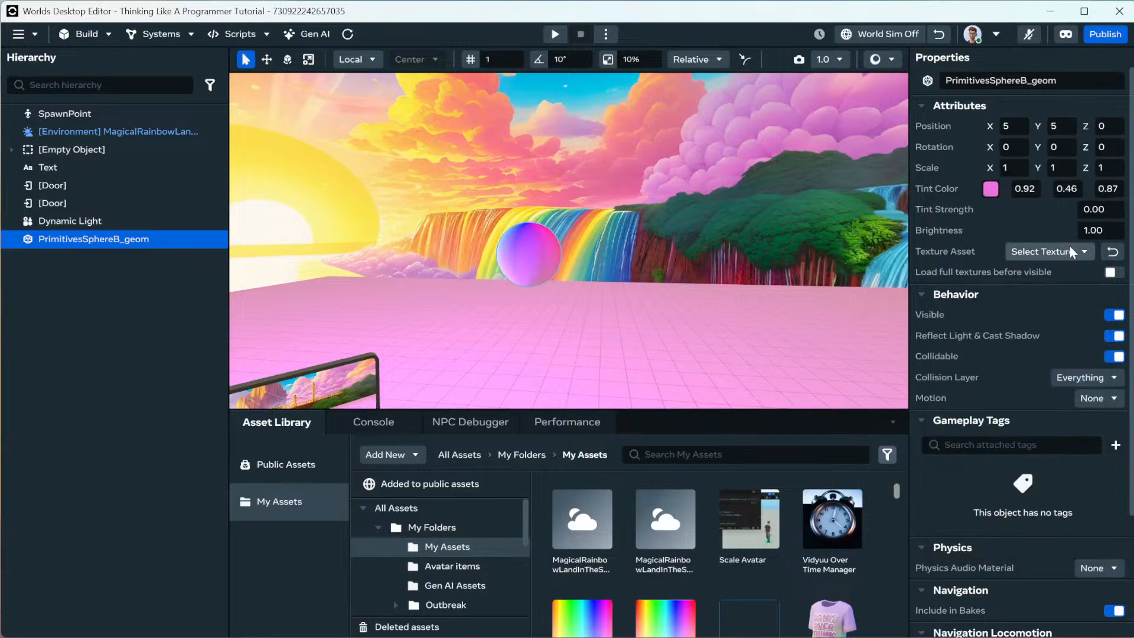
Set the tint strength to 0.10 after trying 1 and 0.50.
{"action": "left_click", "coordinate": [1094, 209]}
{"action": "type", "text": "1"}
{"action": "key", "text": "Return"}
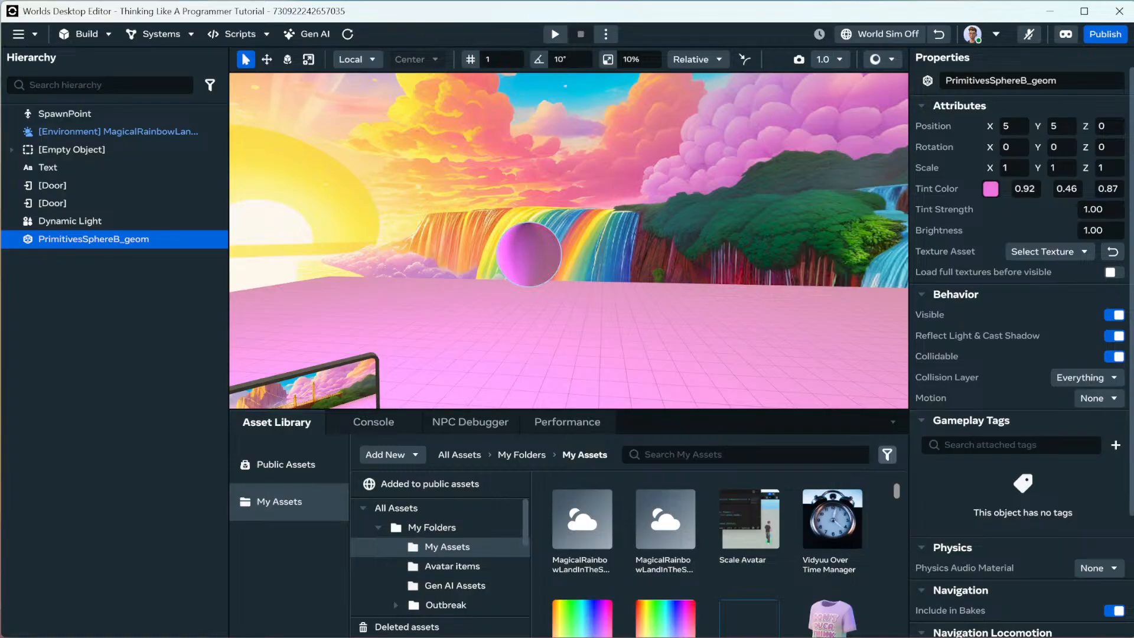
{"action": "right_click_drag", "start_coordinate": [598, 334], "coordinate": [1032, 371]}
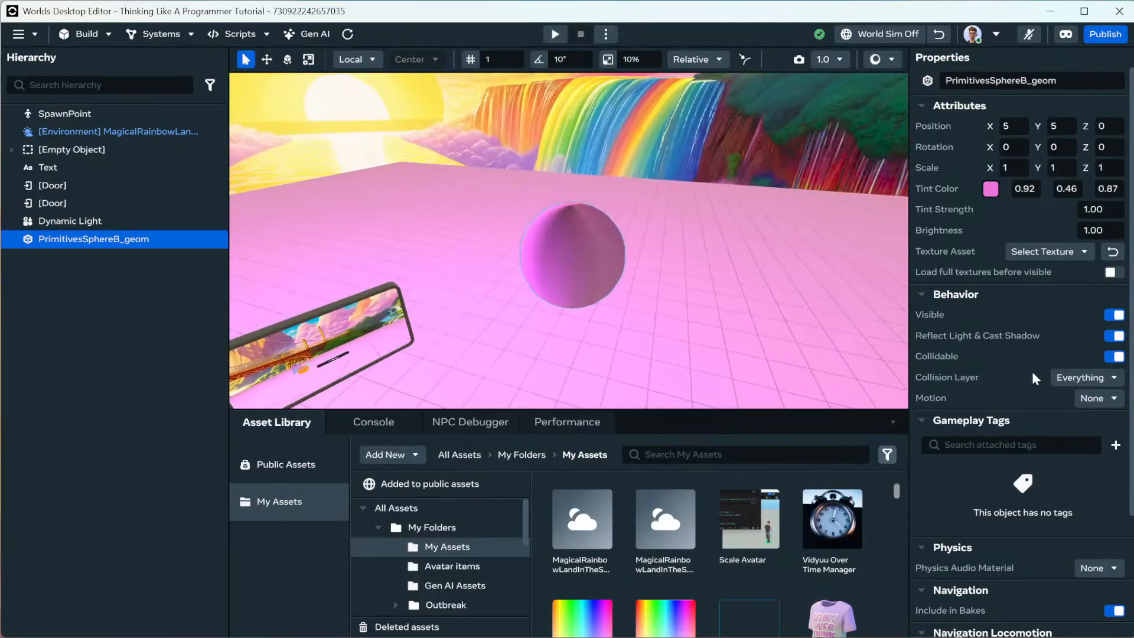
{"action": "left_click", "coordinate": [1103, 210]}
{"action": "type", "text": ".5"}
{"action": "key", "text": "Return"}
{"action": "right_click_drag", "start_coordinate": [897, 210], "coordinate": [1115, 207]}
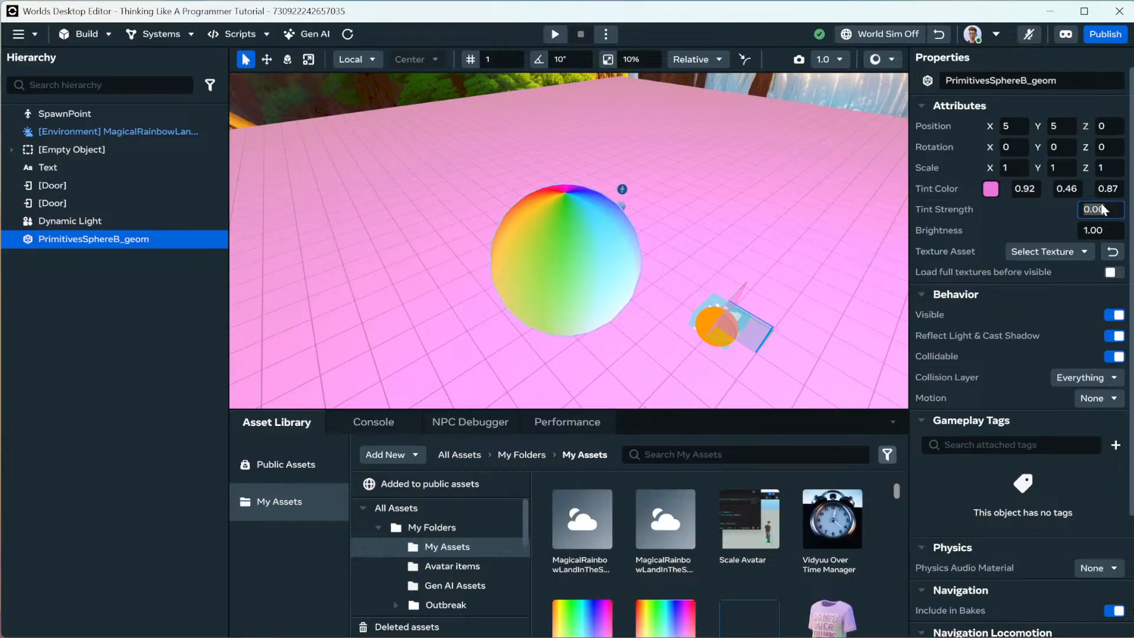
{"action": "key", "text": "Return"}
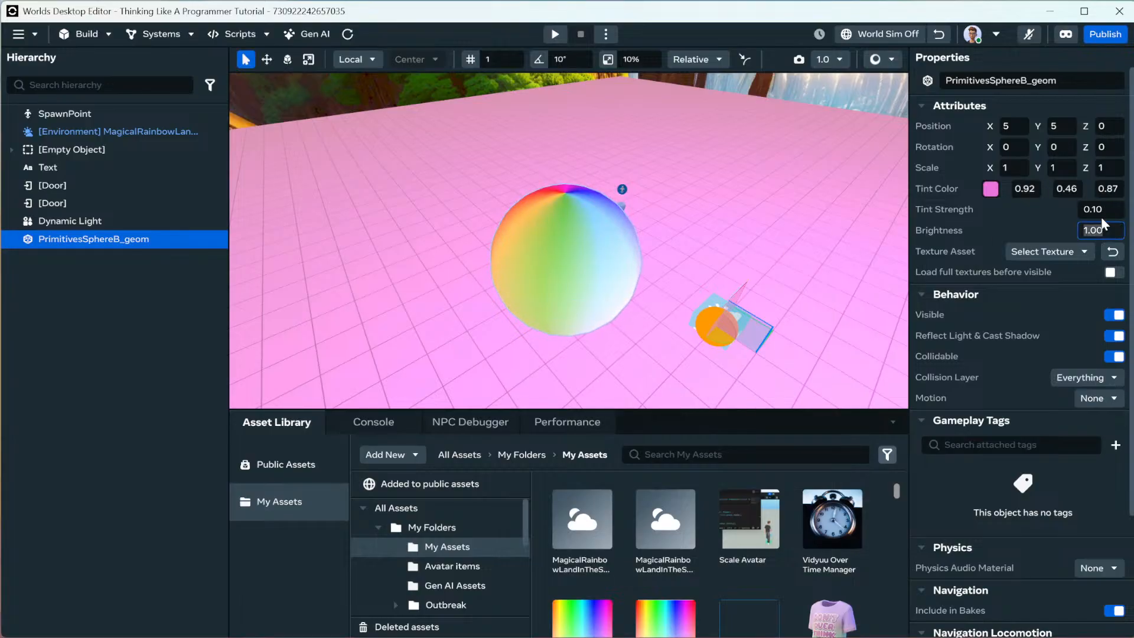
Set the sphere's brightness to 0.70.
{"action": "type", "text": ".5"}
{"action": "key", "text": "Return"}
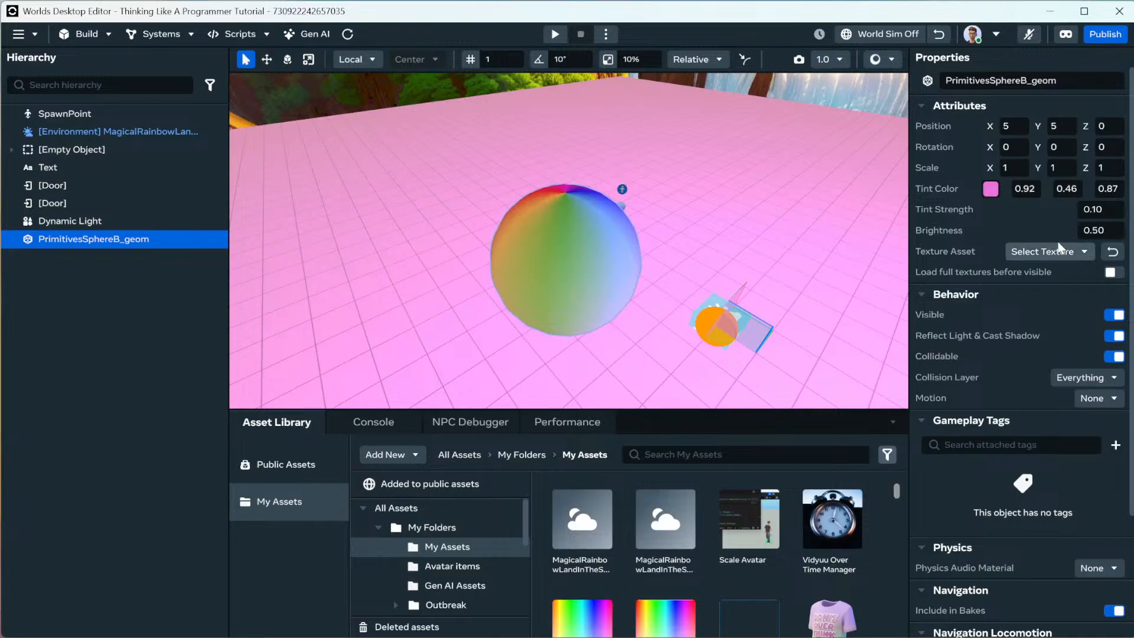
{"action": "key", "text": "d"}
{"action": "right_click_drag", "start_coordinate": [768, 225], "coordinate": [696, 232]}
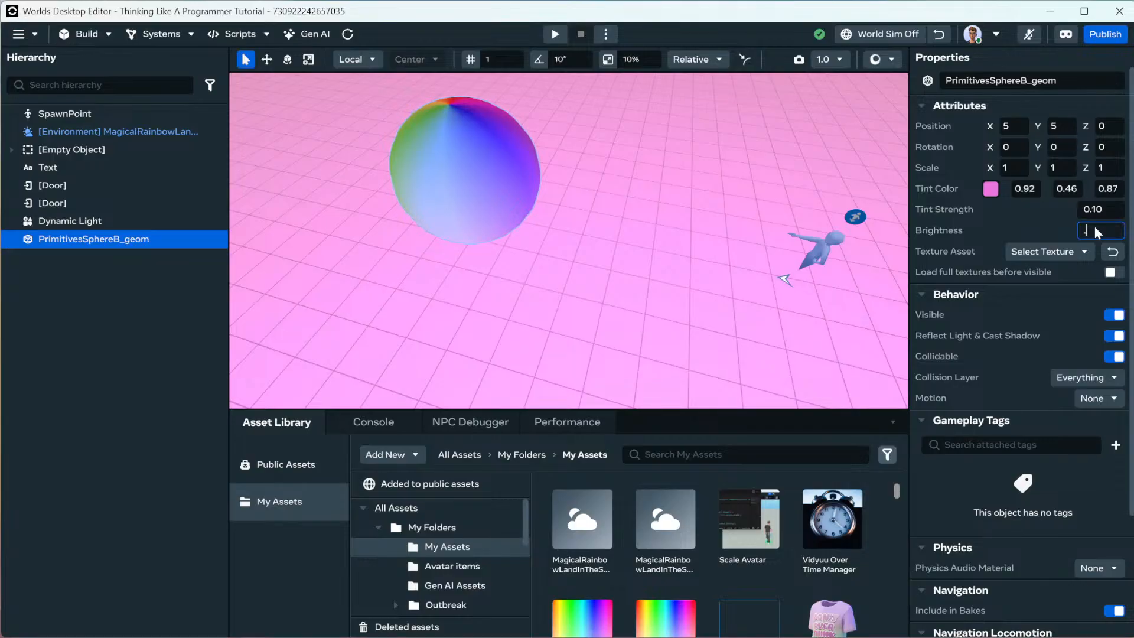
{"action": "type", "text": "0.7"}
{"action": "key", "text": "Return"}
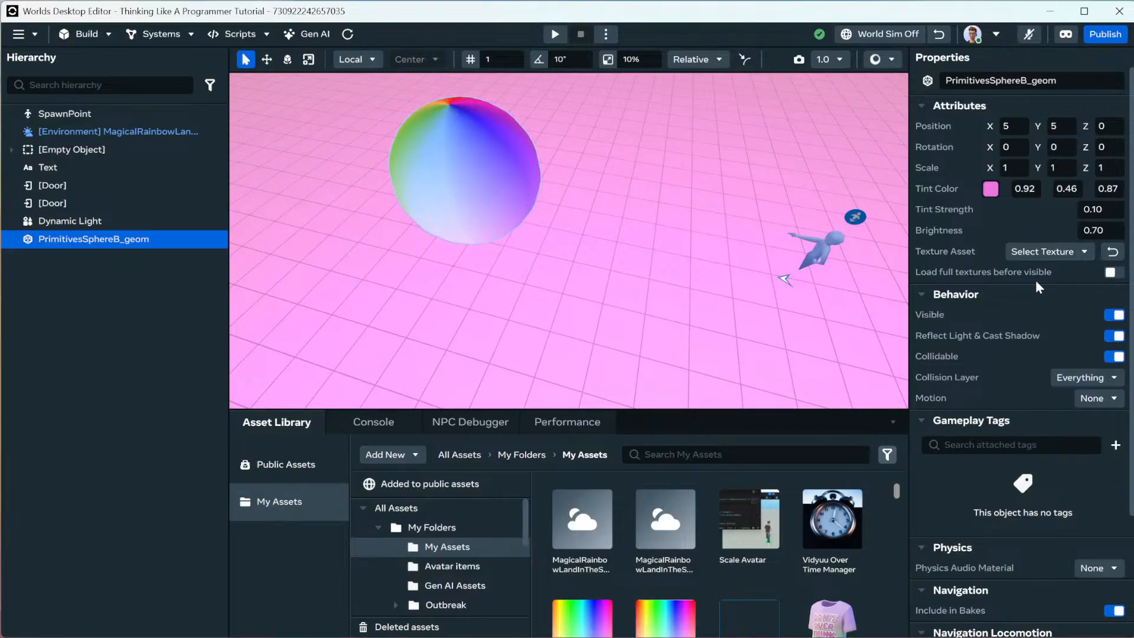
Set the sphere's Motion to Interactive and Interaction to Physics and Grabbable.
{"action": "left_click", "coordinate": [1097, 398]}
{"action": "left_click", "coordinate": [1096, 460]}
{"action": "scroll", "coordinate": [1004, 360], "scroll_direction": "down", "scroll_amount": 2}
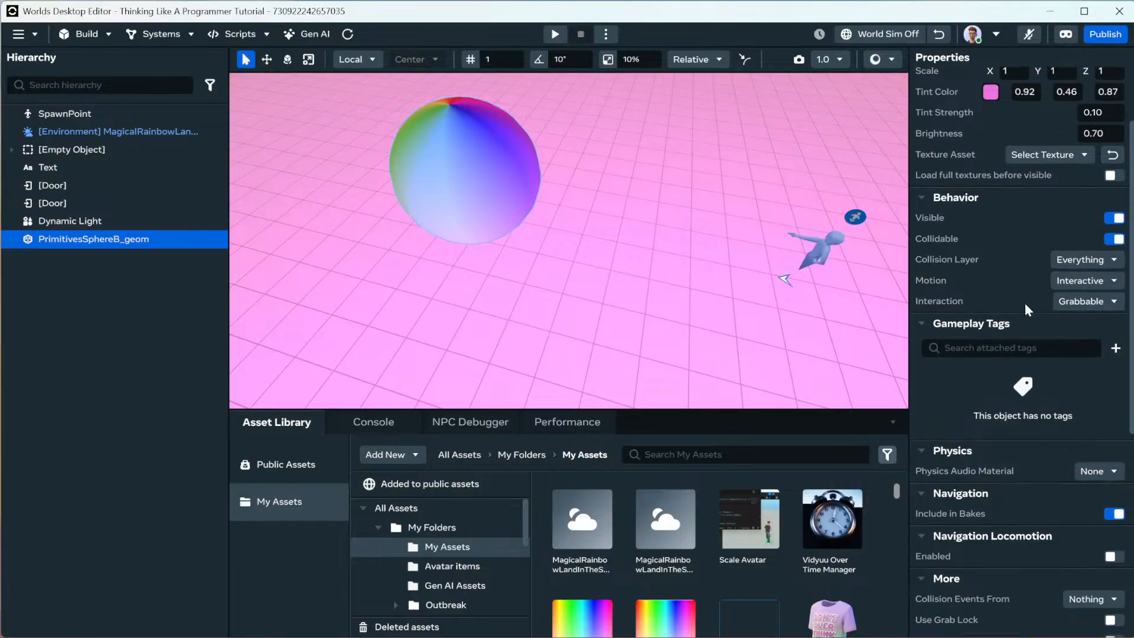
{"action": "left_click", "coordinate": [1084, 302]}
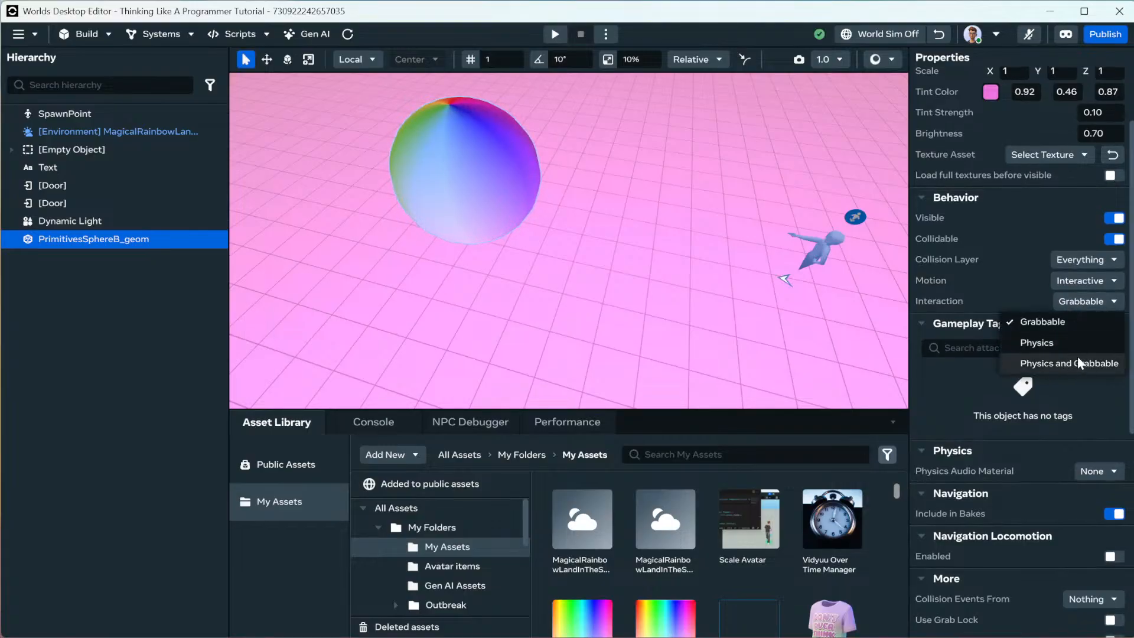
{"action": "left_click", "coordinate": [1057, 363]}
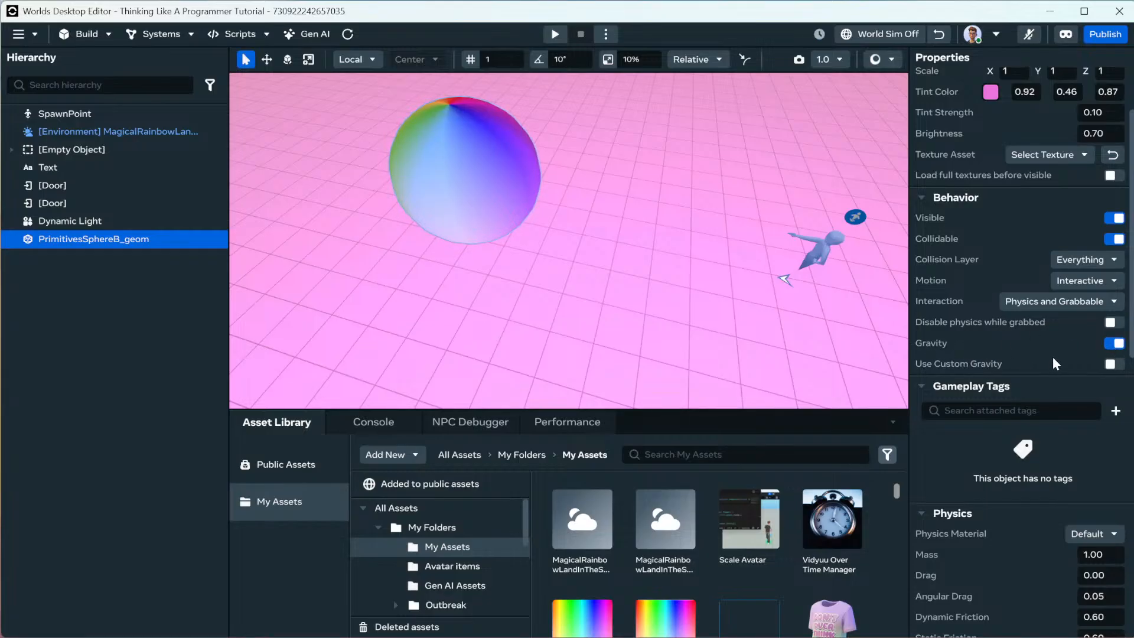
Enable custom gravity on the sphere with Y set to -5.
{"action": "left_click", "coordinate": [1112, 363]}
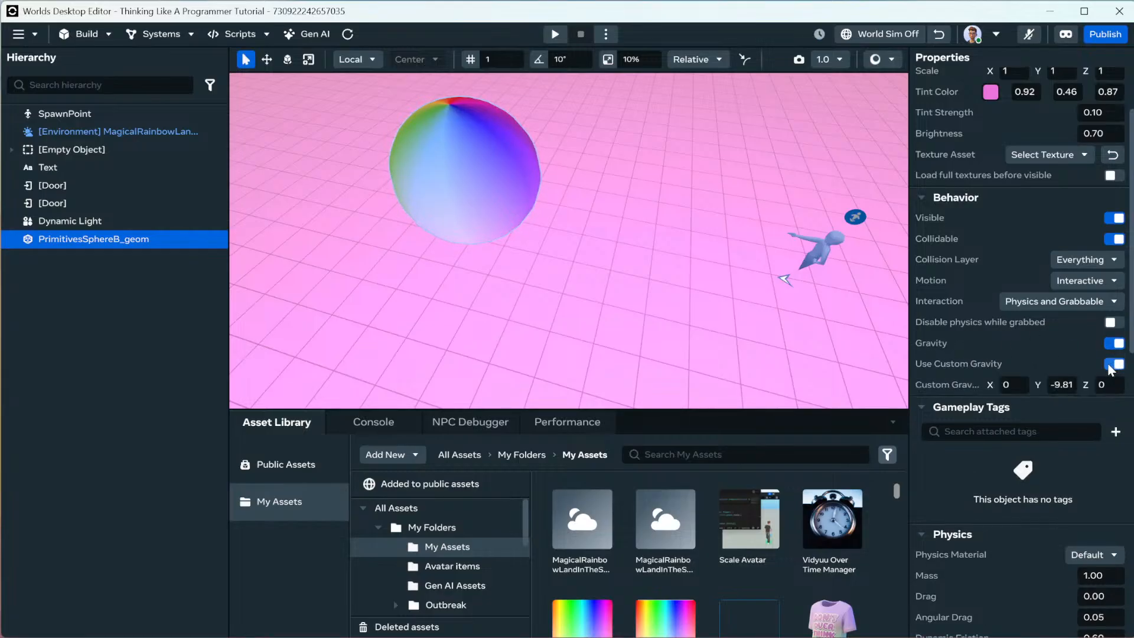
{"action": "left_click", "coordinate": [1061, 385]}
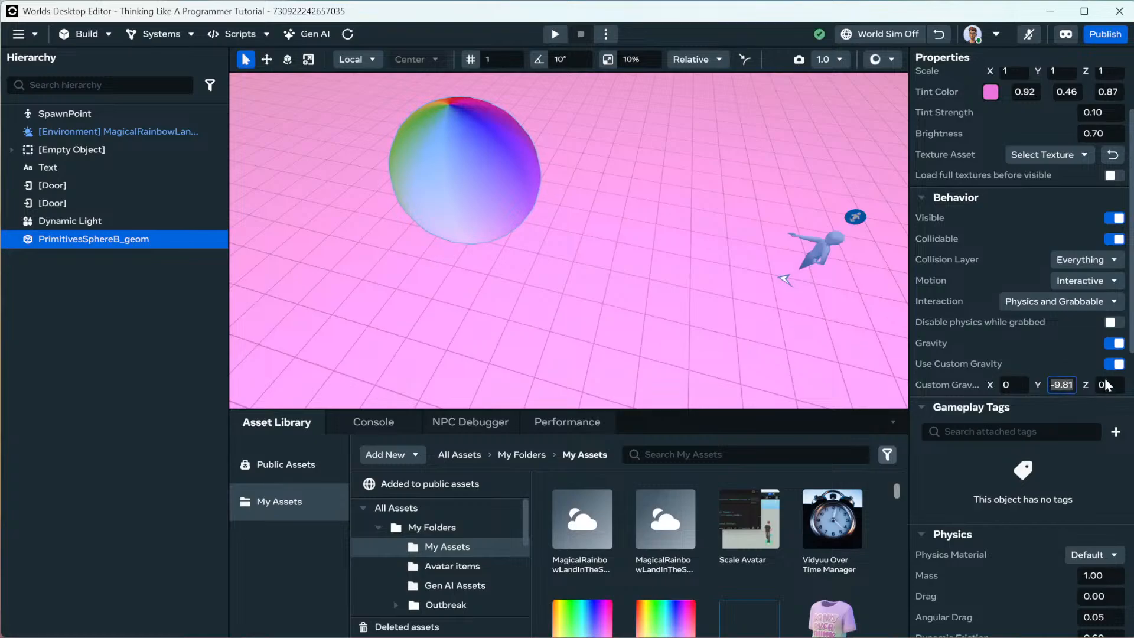
{"action": "type", "text": "-5"}
{"action": "key", "text": "Return"}
{"action": "scroll", "coordinate": [1032, 352], "scroll_direction": "up", "scroll_amount": 3}
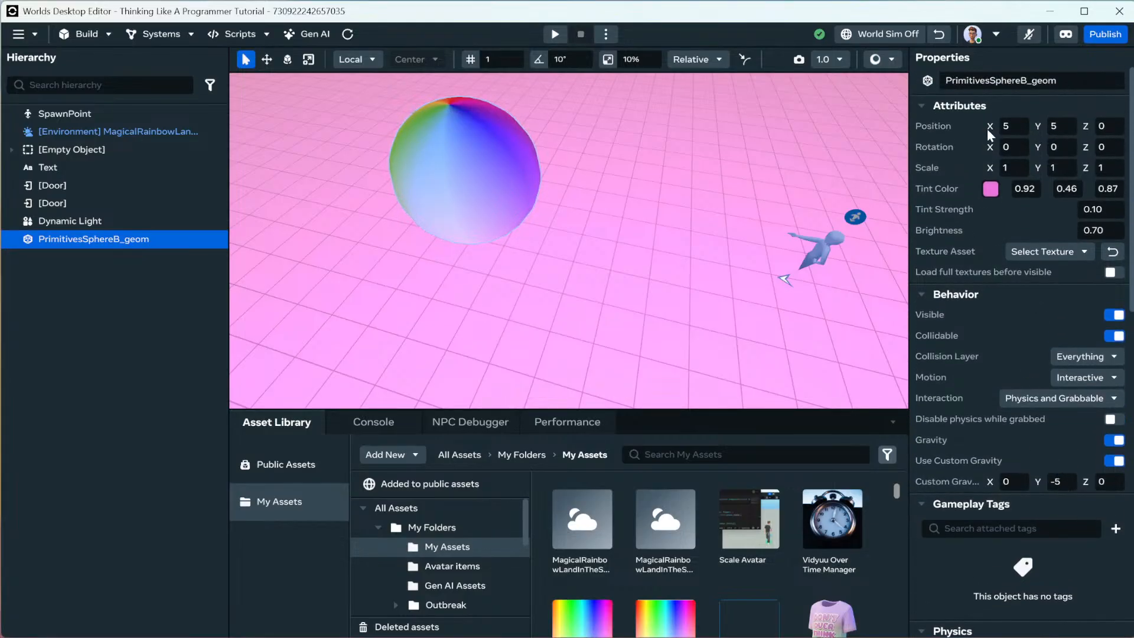
Apply the Rubberball physics material with bounciness 0.90, leaving the audio material at None.
{"action": "scroll", "coordinate": [1020, 271], "scroll_direction": "down", "scroll_amount": 5}
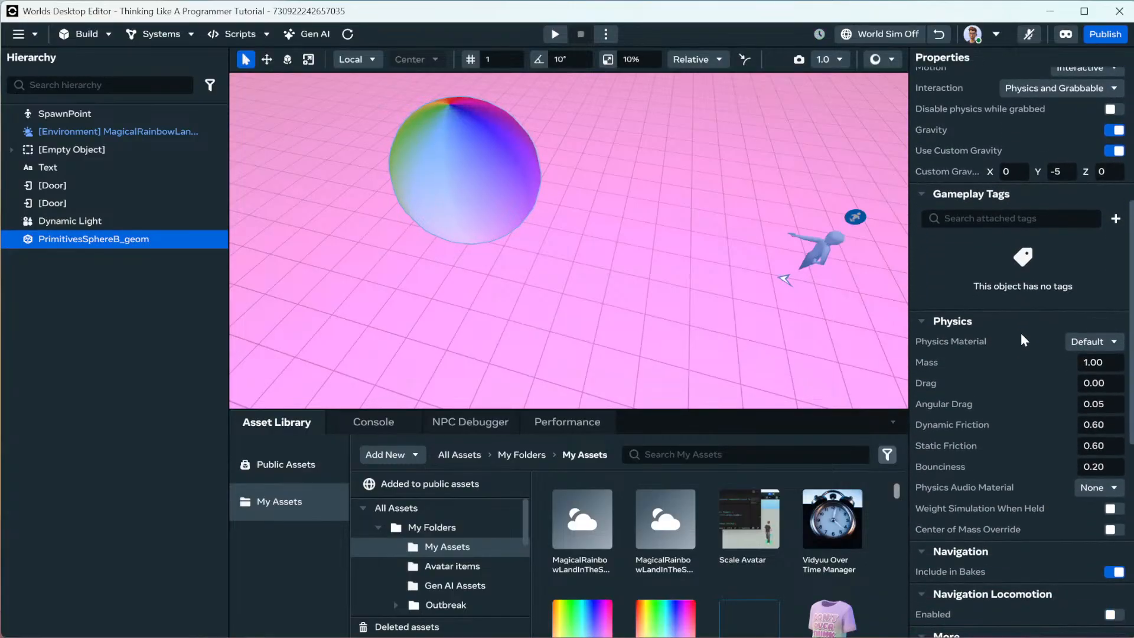
{"action": "left_click", "coordinate": [1098, 345]}
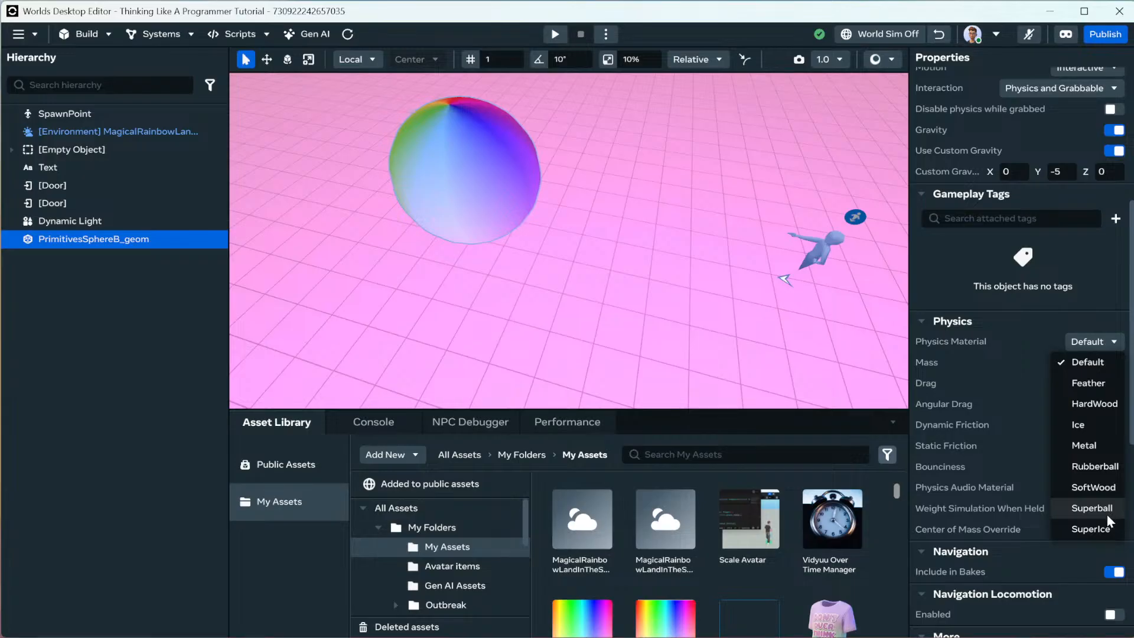
{"action": "left_click", "coordinate": [1109, 472]}
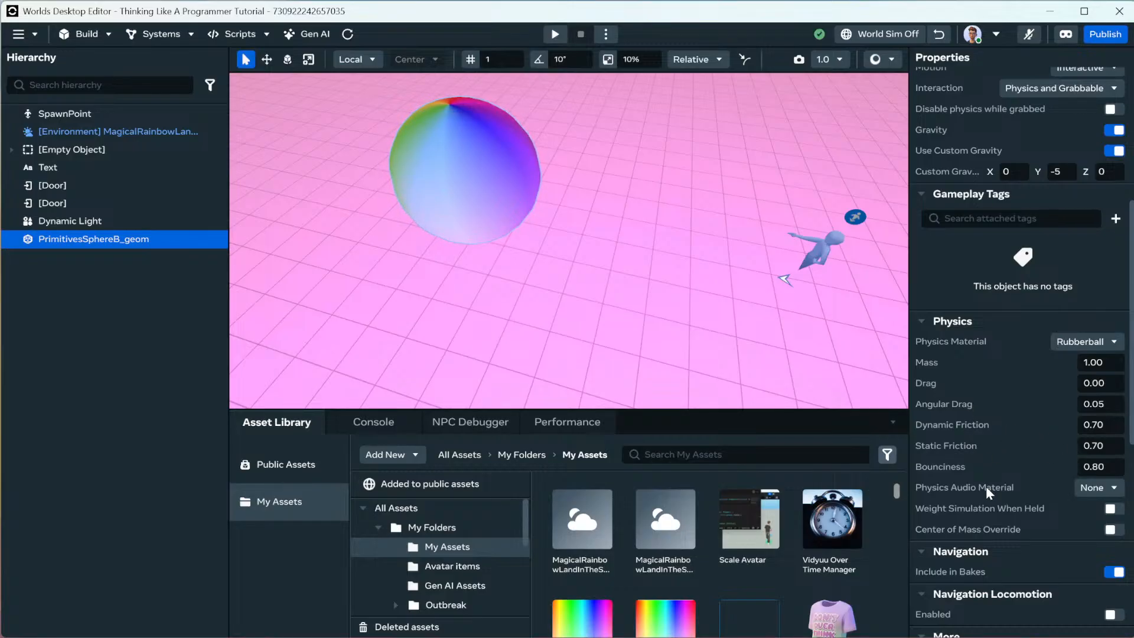
{"action": "left_click", "coordinate": [1113, 464]}
{"action": "type", "text": ".9"}
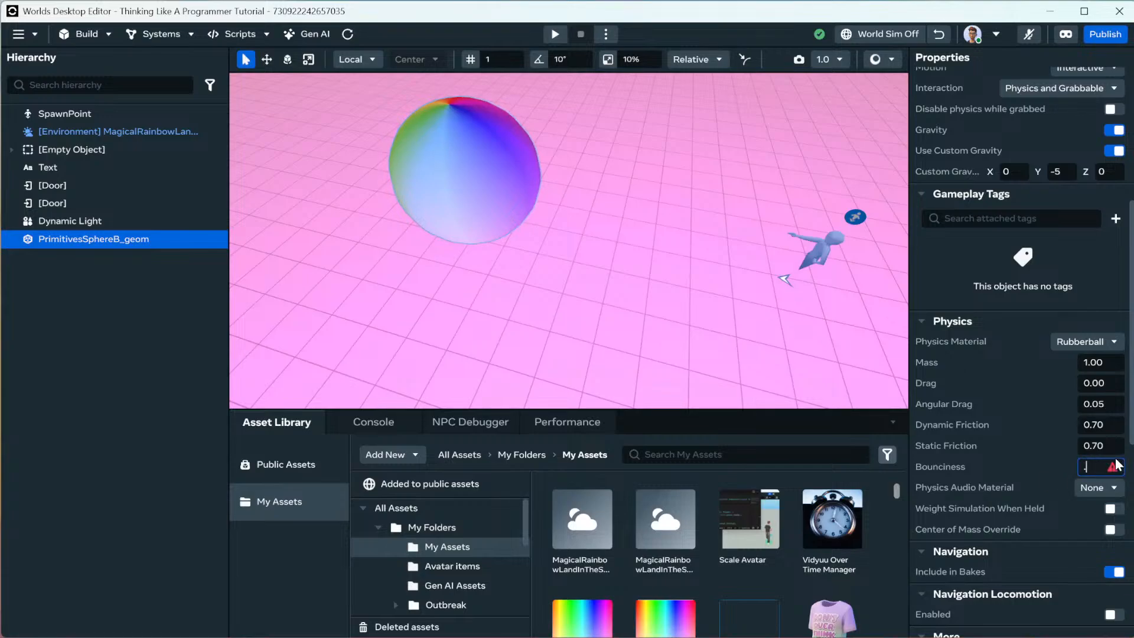
{"action": "key", "text": "Return"}
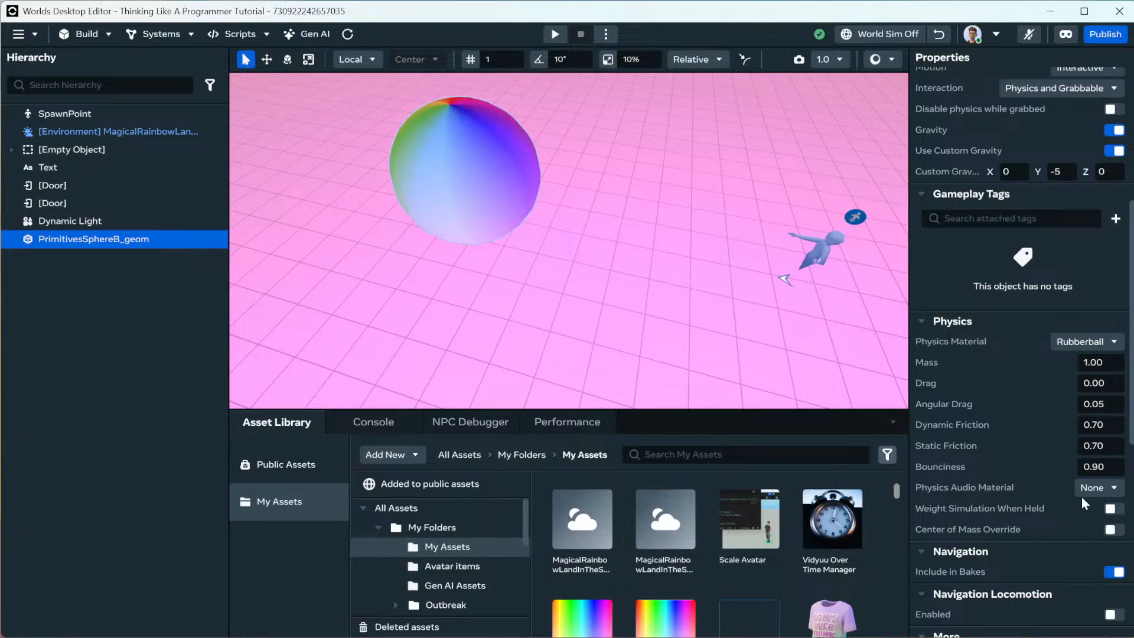
{"action": "left_click", "coordinate": [1107, 486]}
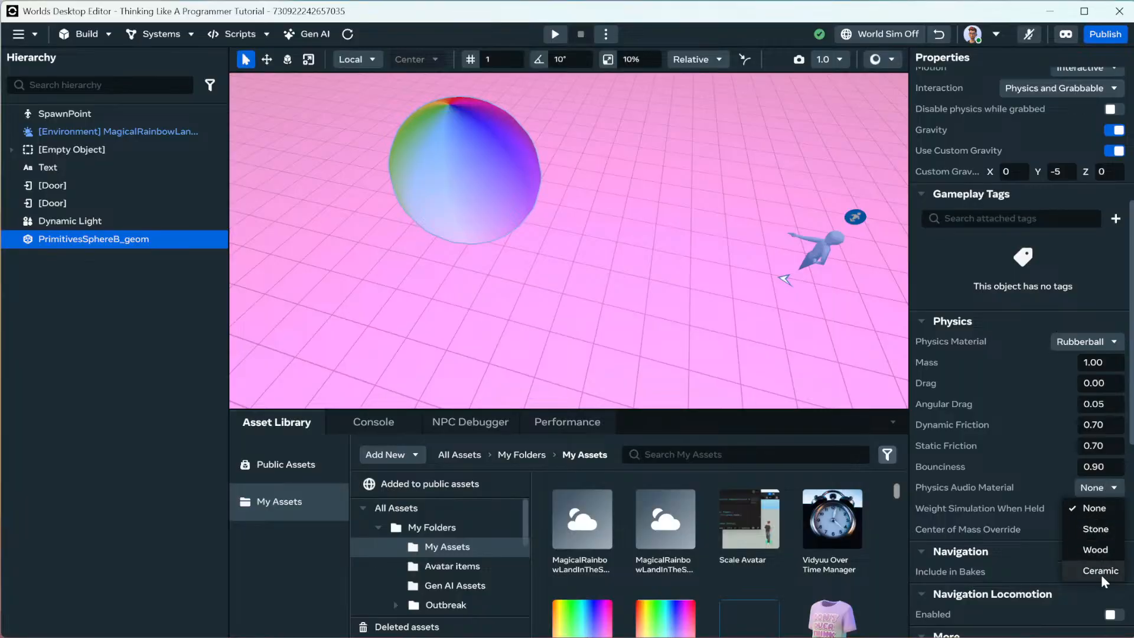
{"action": "left_click", "coordinate": [1016, 494]}
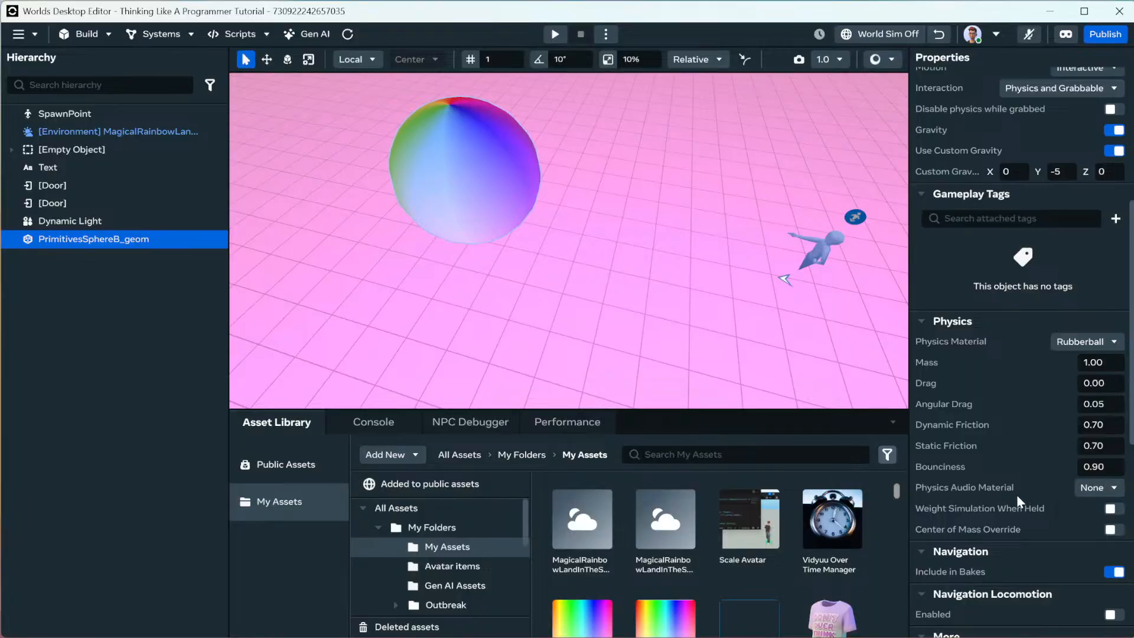
{"action": "scroll", "coordinate": [771, 327], "scroll_direction": "down", "scroll_amount": 3}
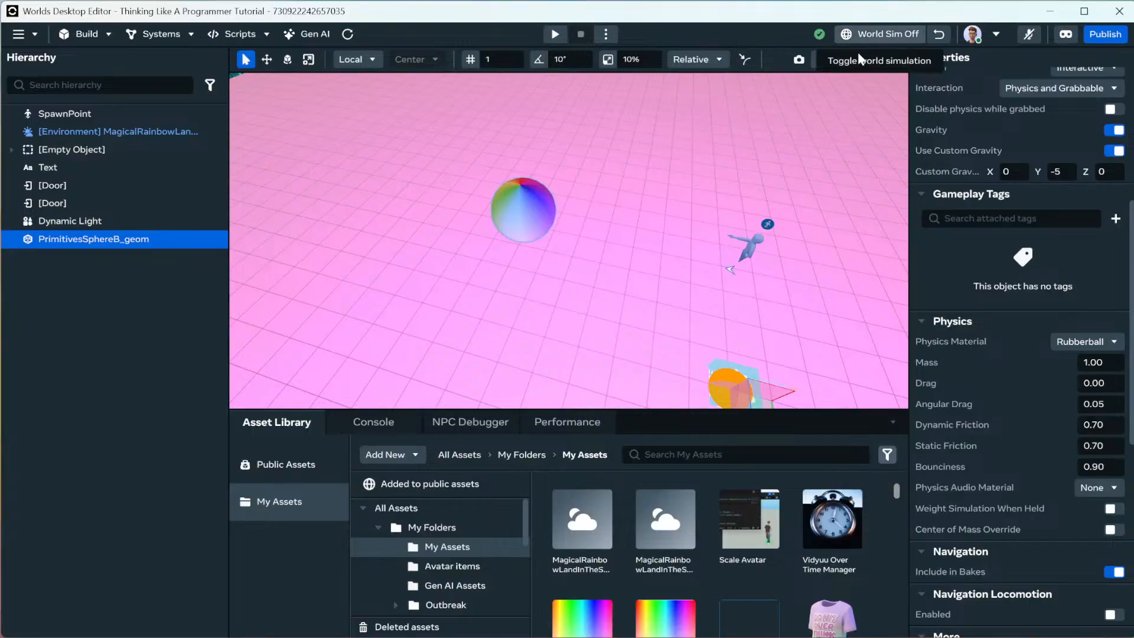
{"action": "left_click", "coordinate": [844, 35]}
{"action": "left_click", "coordinate": [653, 136]}
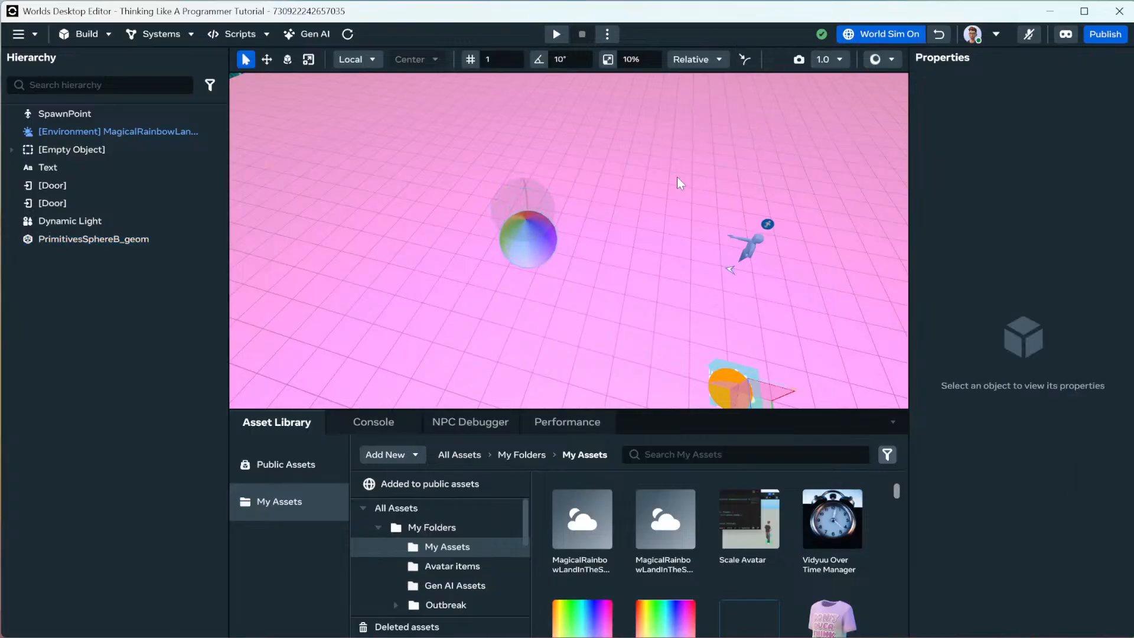
{"action": "right_click_drag", "start_coordinate": [677, 186], "coordinate": [528, 225]}
{"action": "key", "text": "w"}
{"action": "right_click", "coordinate": [576, 292]}
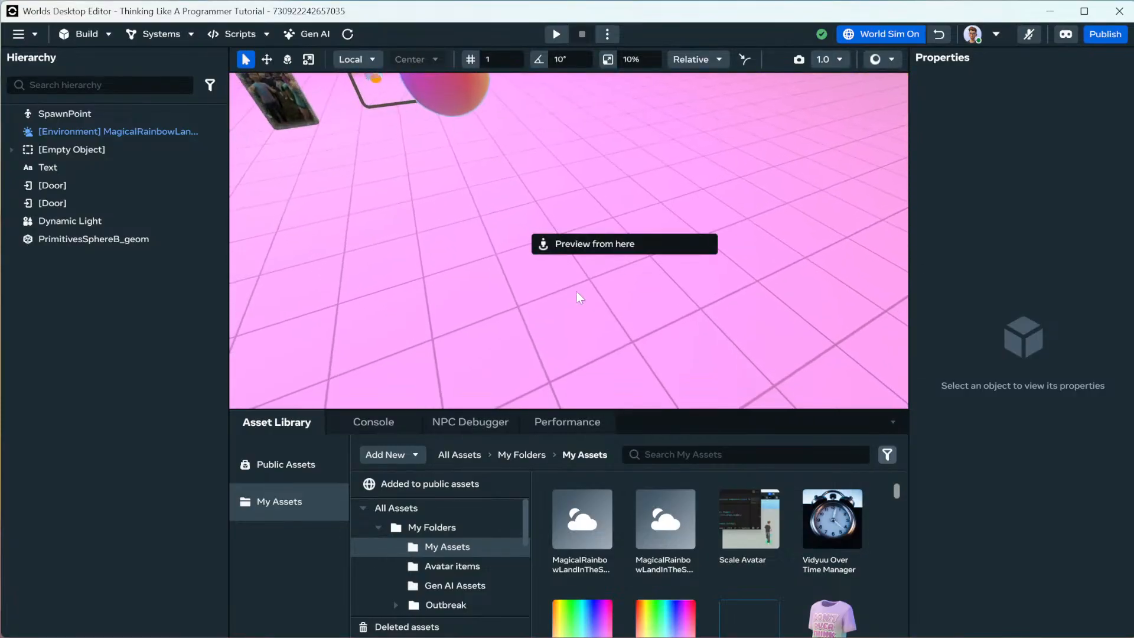
{"action": "left_click", "coordinate": [620, 244]}
{"action": "key", "text": "w"}
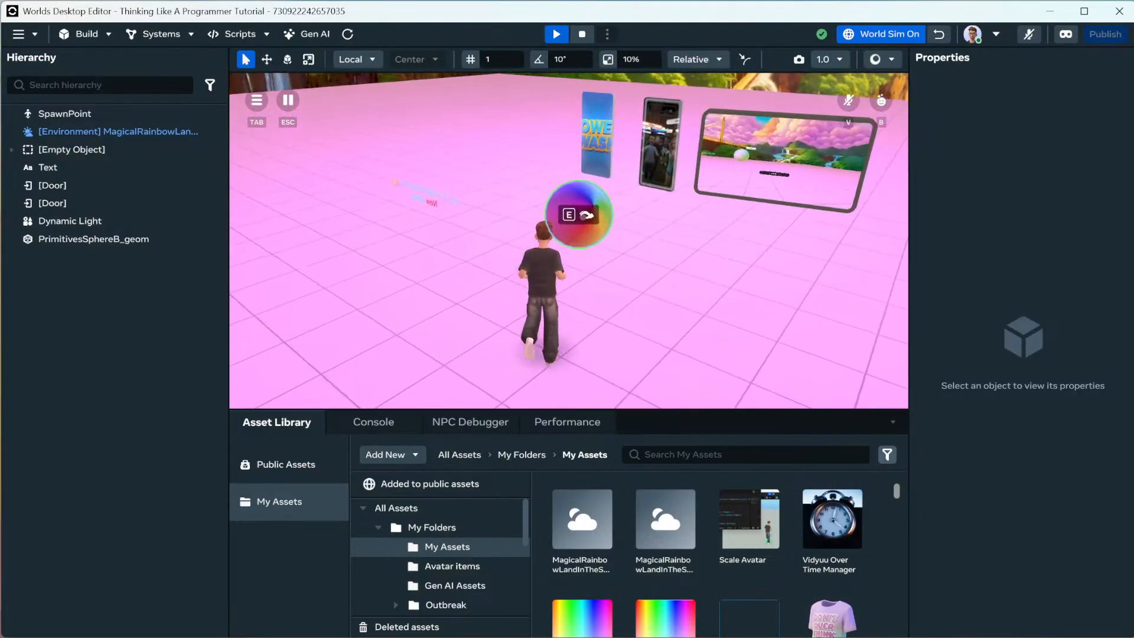
{"action": "key", "text": "e"}
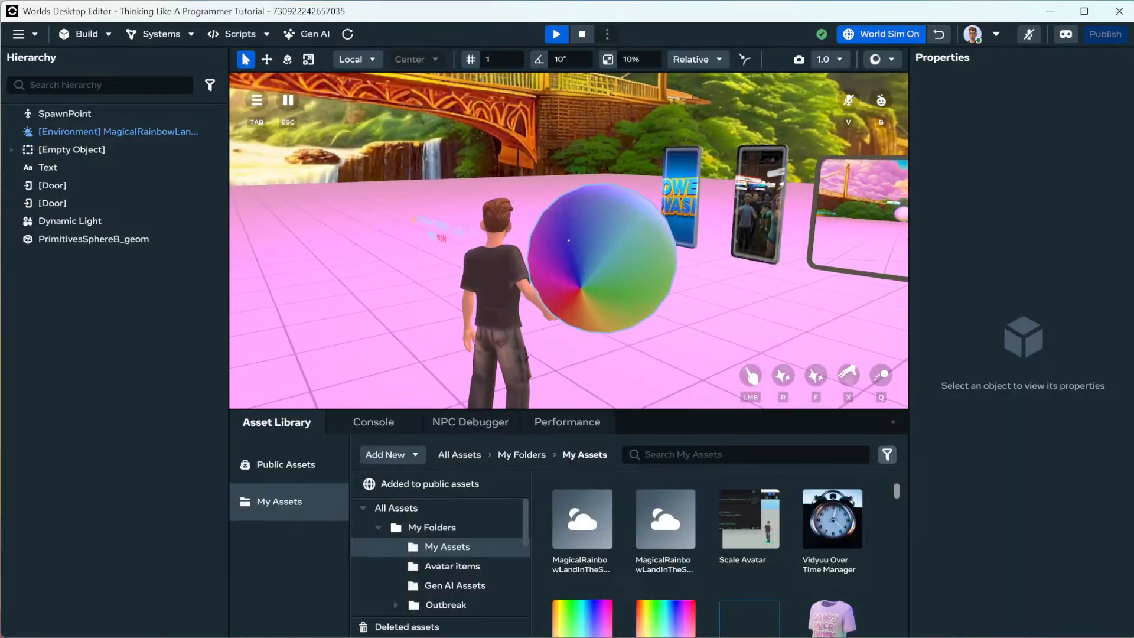
{"action": "key", "text": "q"}
{"action": "left_click", "coordinate": [569, 241]}
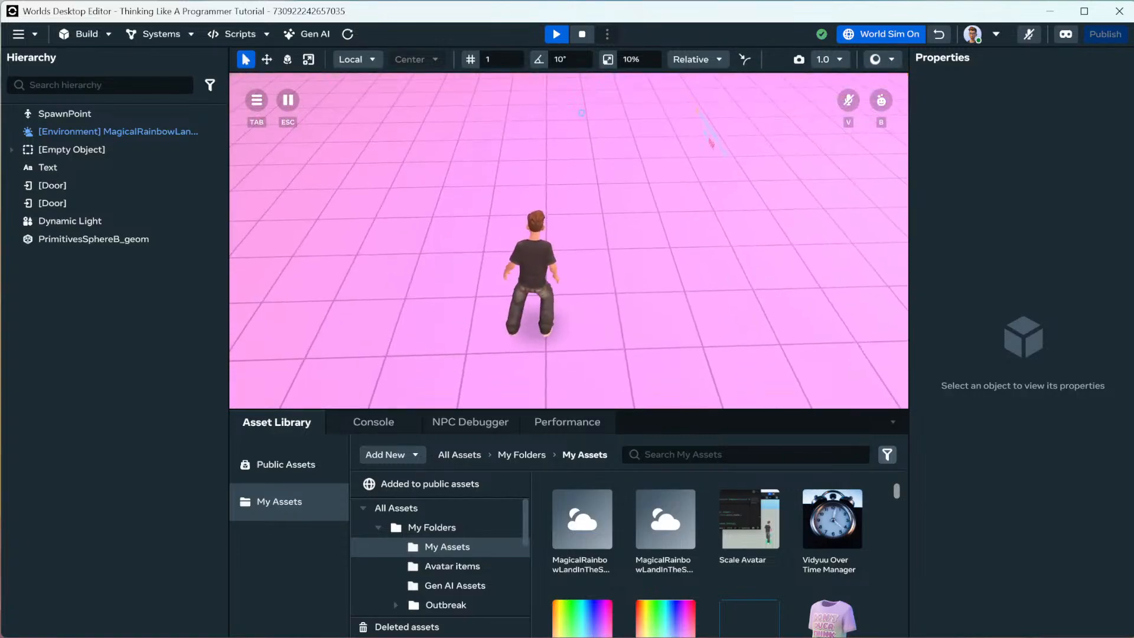
{"action": "key", "text": "Escape"}
{"action": "scroll", "coordinate": [570, 283], "scroll_direction": "down", "scroll_amount": 10}
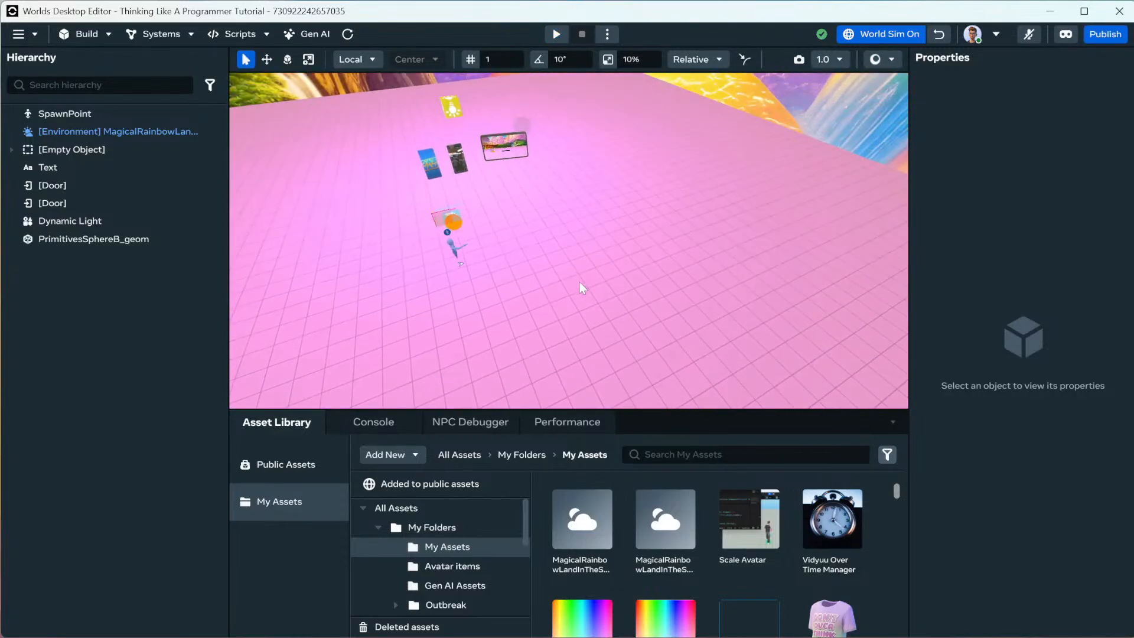
{"action": "right_click_drag", "start_coordinate": [580, 282], "coordinate": [522, 277]}
{"action": "key", "text": "d"}
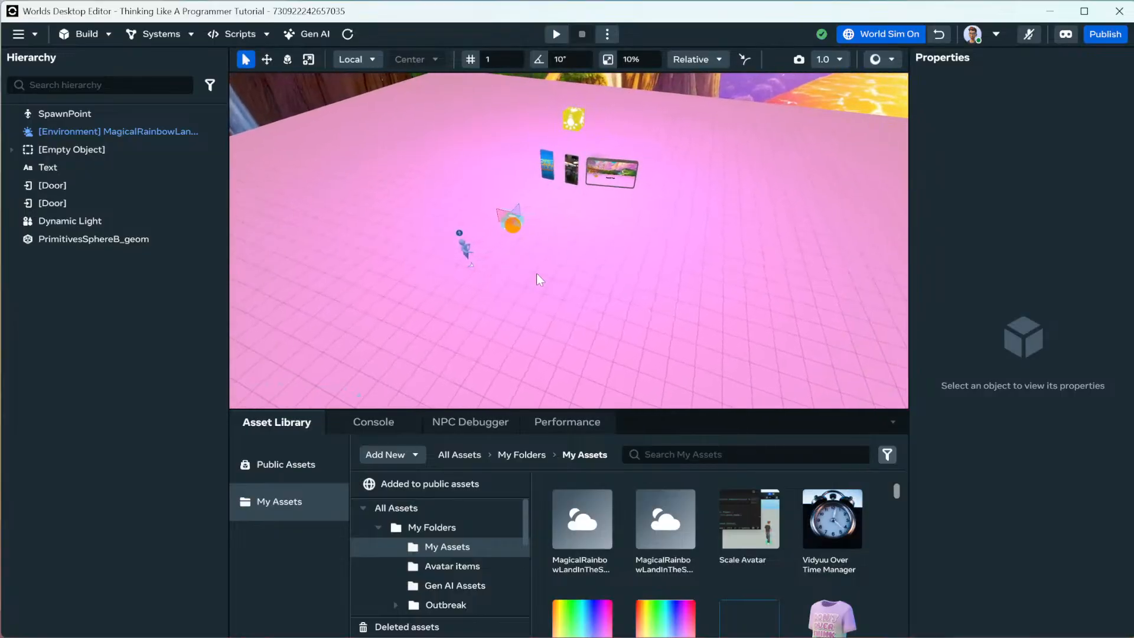
{"action": "left_click", "coordinate": [879, 35]}
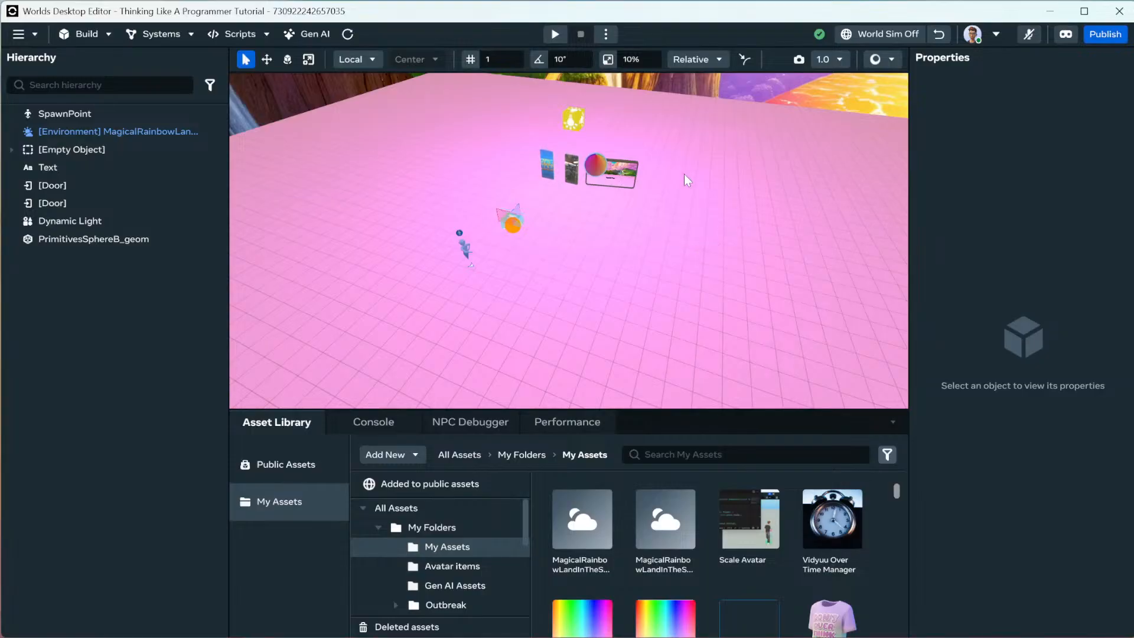
{"action": "right_click_drag", "start_coordinate": [711, 200], "coordinate": [703, 174]}
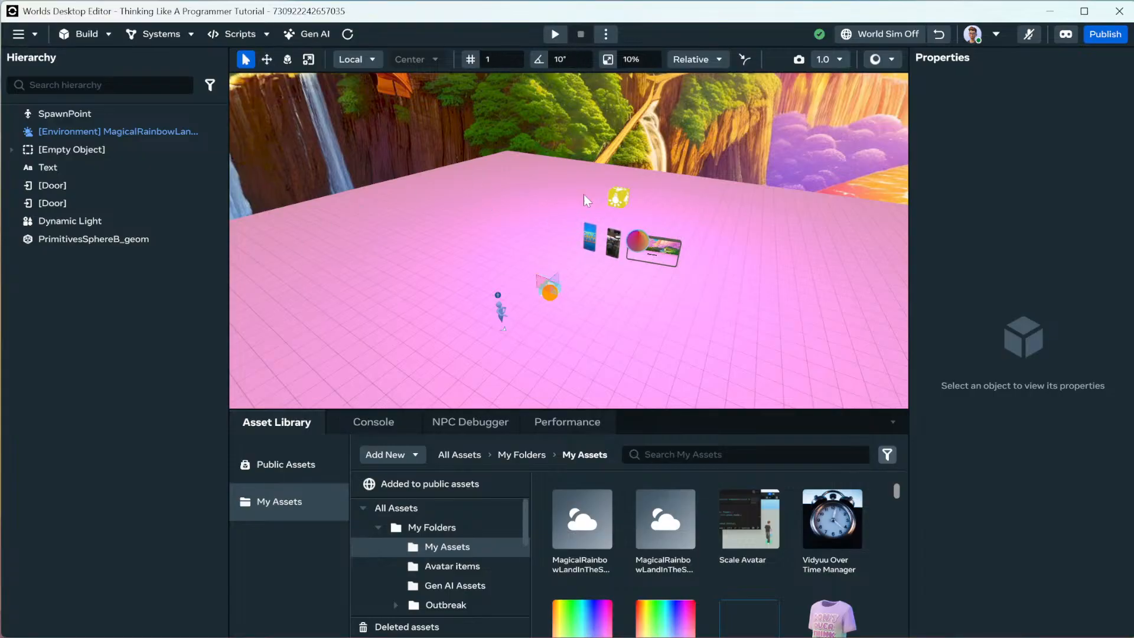
Enable the sphere's HWXS grab anchor, set the Sword avatar pose, and turn World Sim on.
{"action": "left_click", "coordinate": [642, 244]}
{"action": "scroll", "coordinate": [963, 247], "scroll_direction": "down", "scroll_amount": 6}
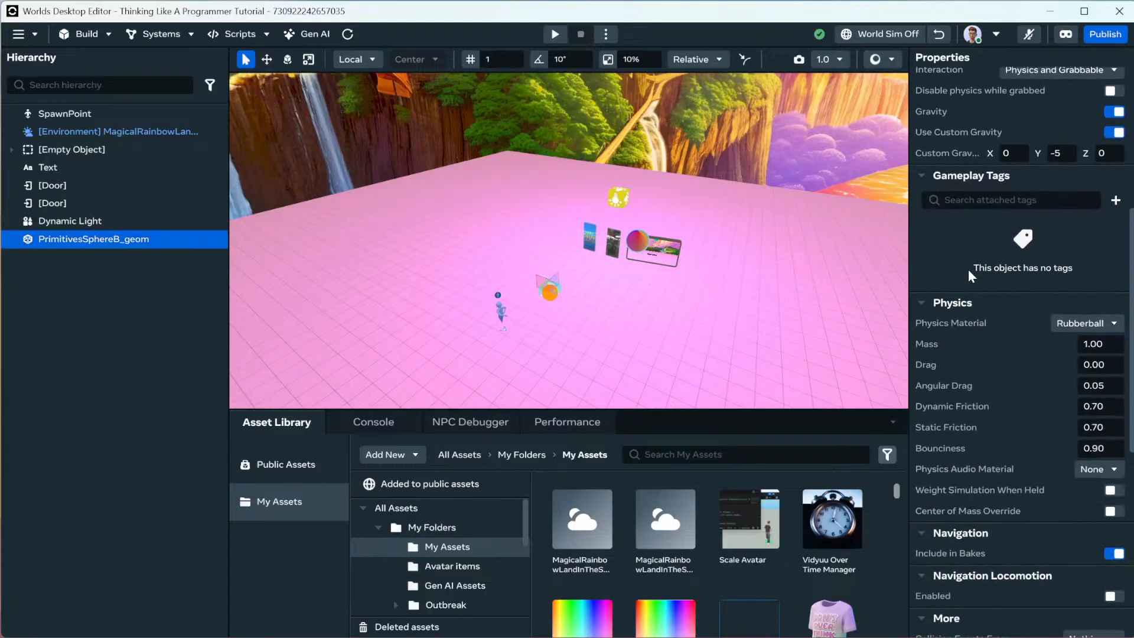
{"action": "scroll", "coordinate": [974, 424], "scroll_direction": "down", "scroll_amount": 5}
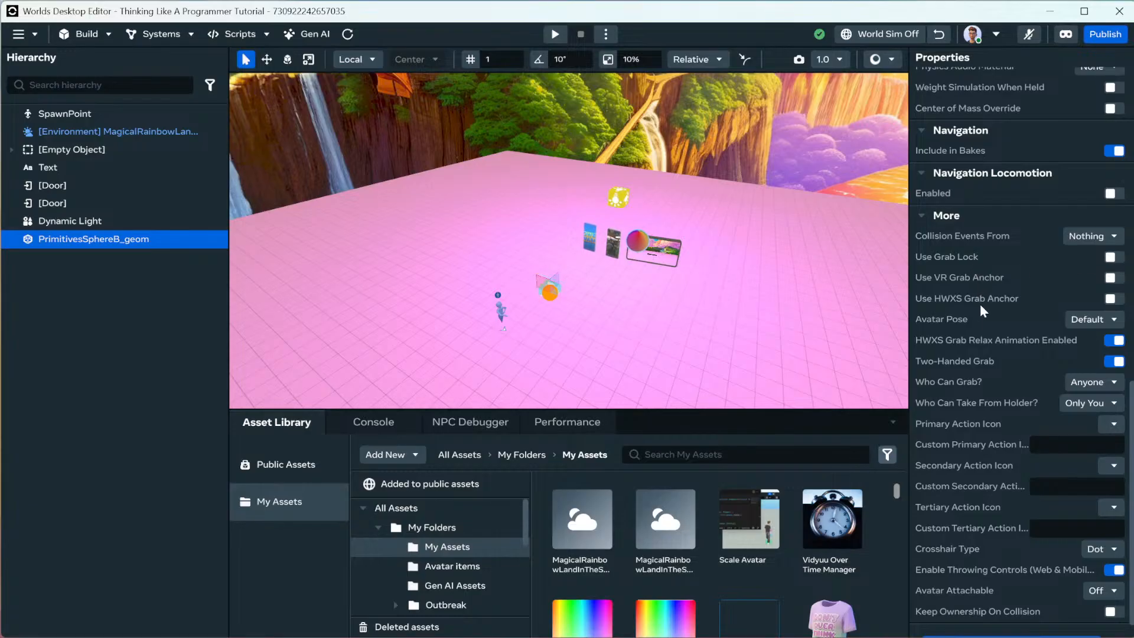
{"action": "scroll", "coordinate": [972, 338], "scroll_direction": "down", "scroll_amount": 1}
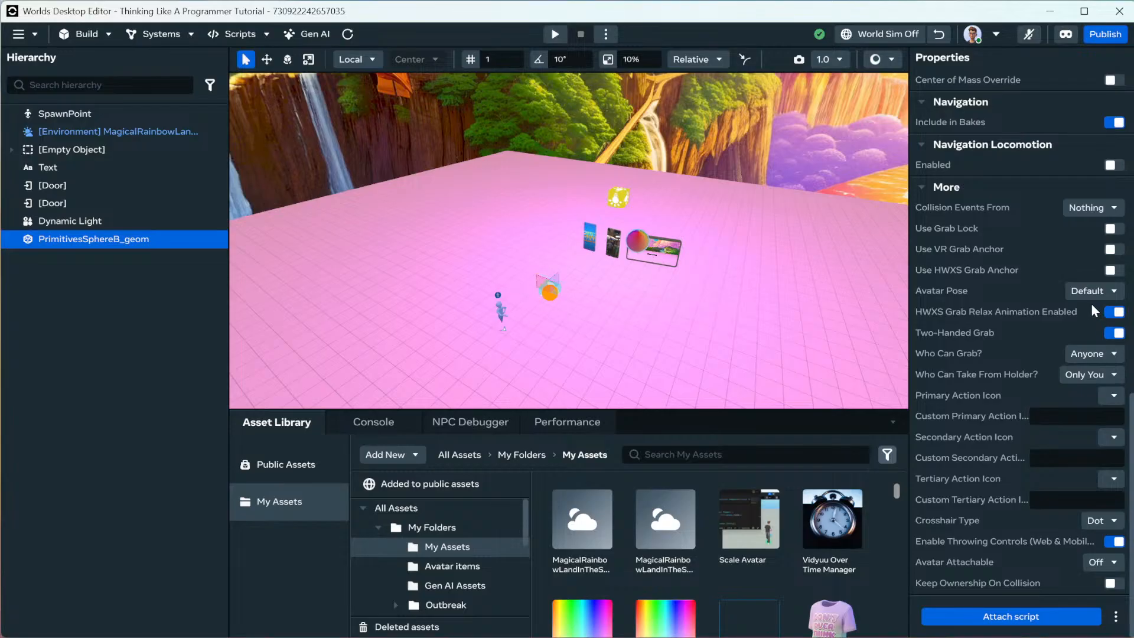
{"action": "left_click", "coordinate": [1112, 270]}
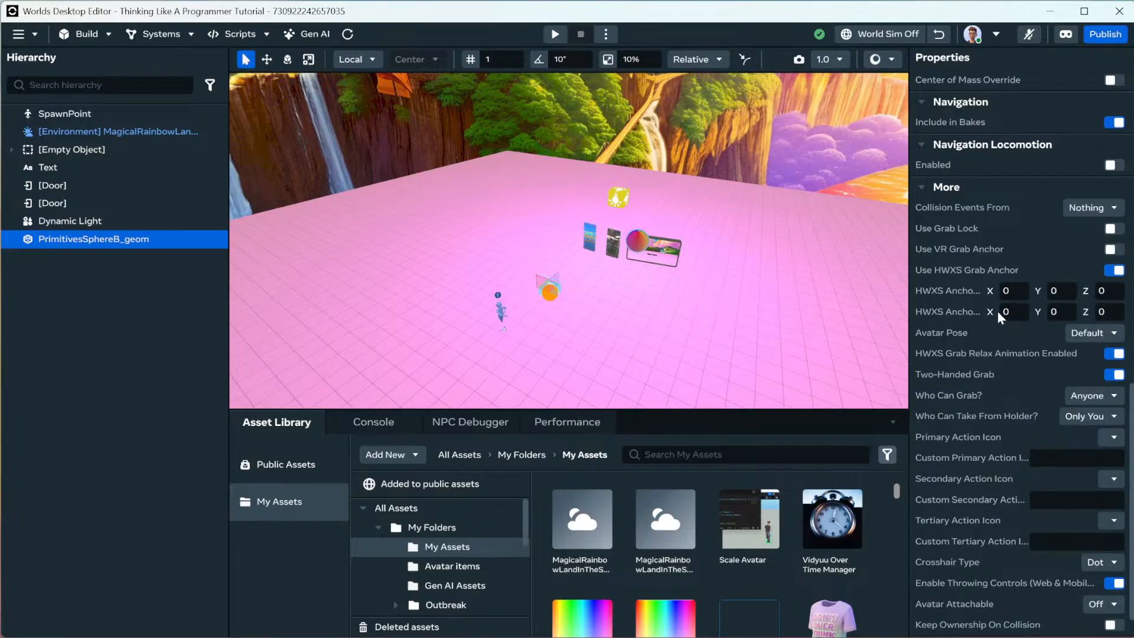
{"action": "left_click", "coordinate": [1084, 332]}
{"action": "left_click", "coordinate": [1096, 462]}
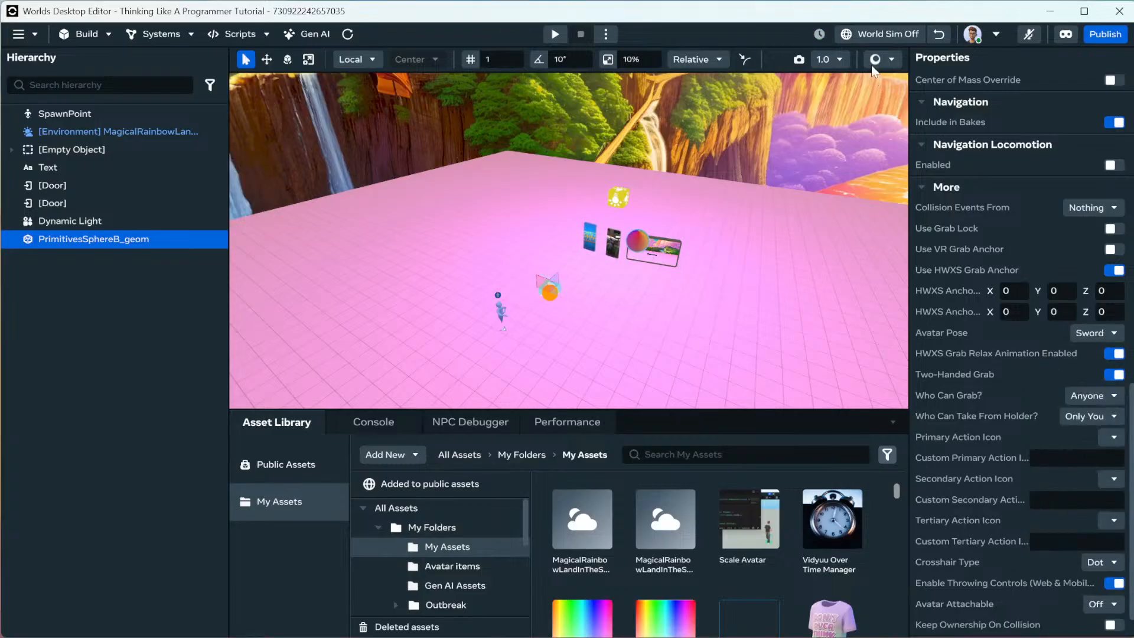
{"action": "left_click", "coordinate": [878, 35]}
{"action": "right_click", "coordinate": [679, 327]}
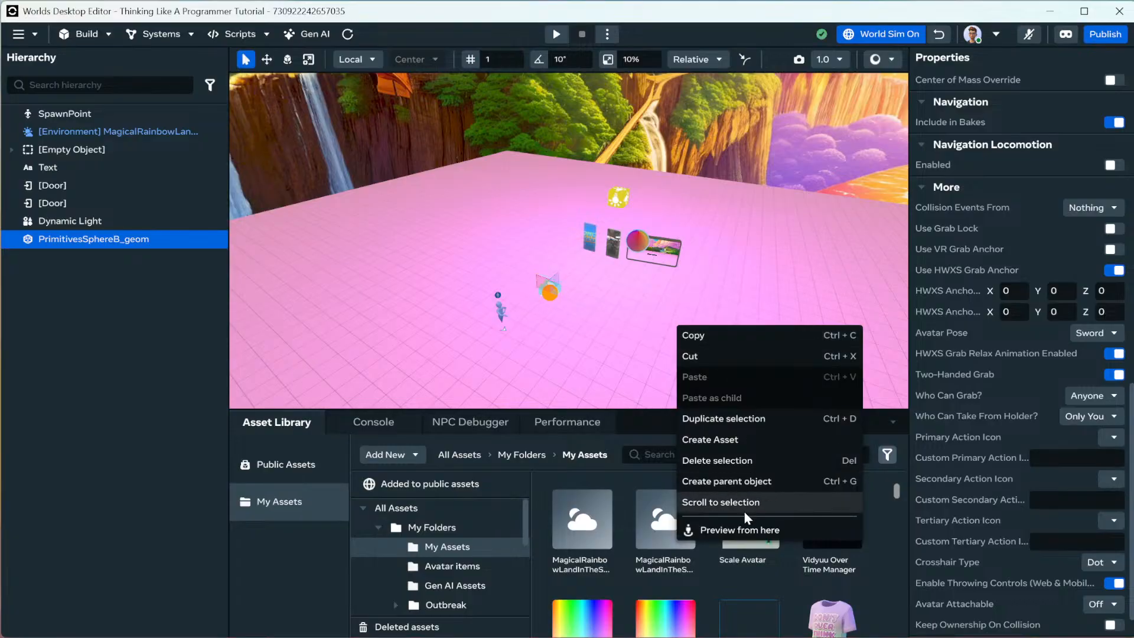
Preview from the viewport spot, grab the rainbow sphere, then exit the preview.
{"action": "left_click", "coordinate": [739, 529]}
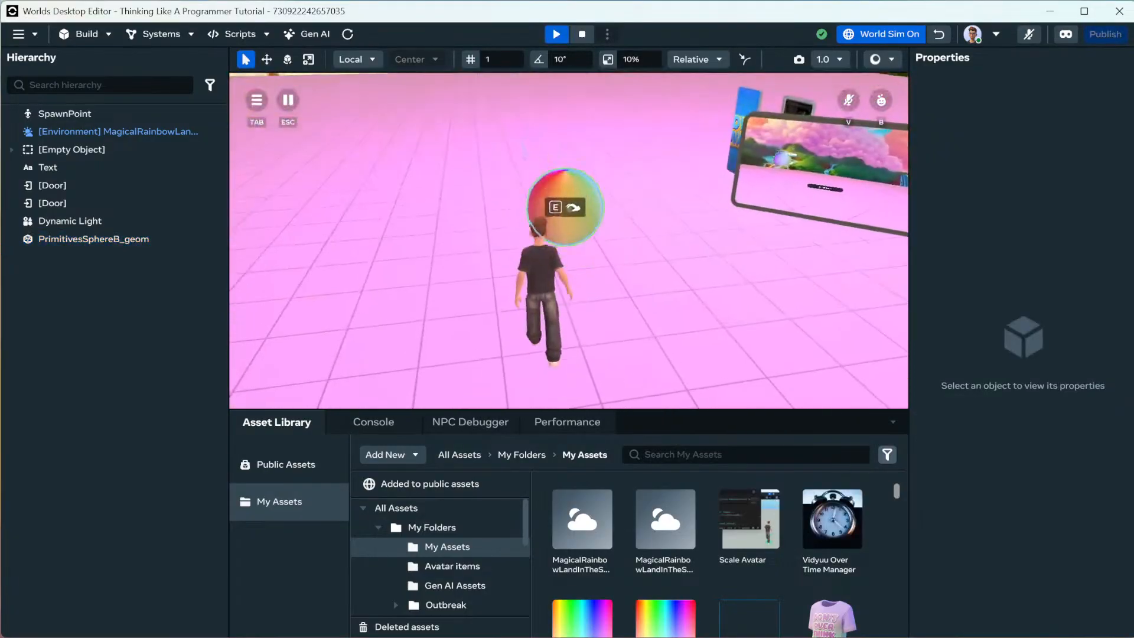
{"action": "key", "text": "e"}
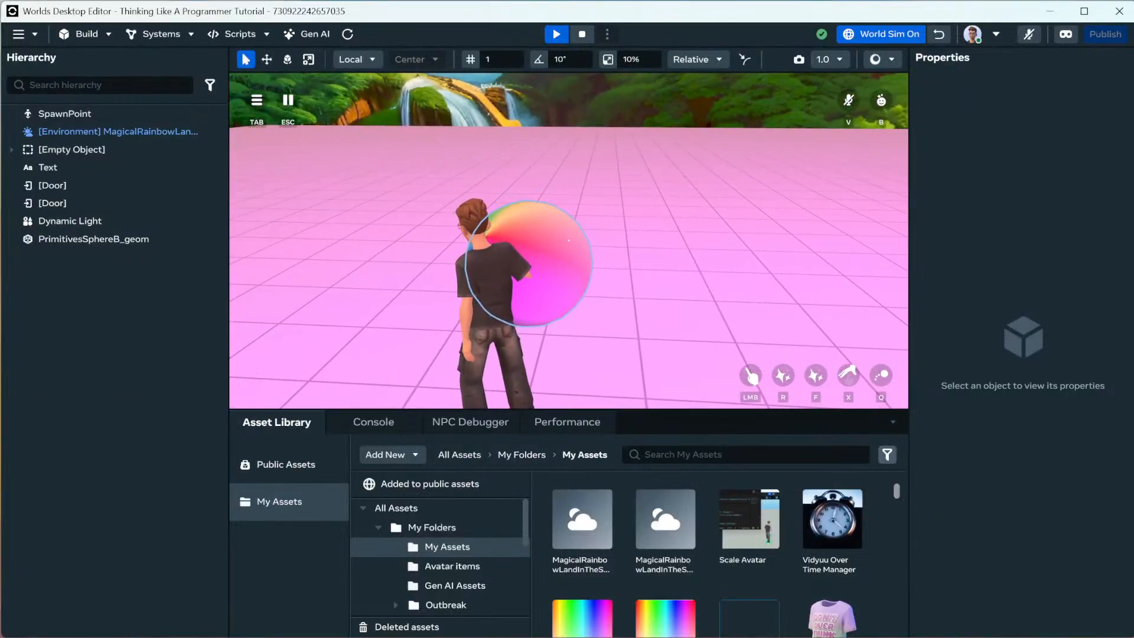
{"action": "key", "text": "Escape"}
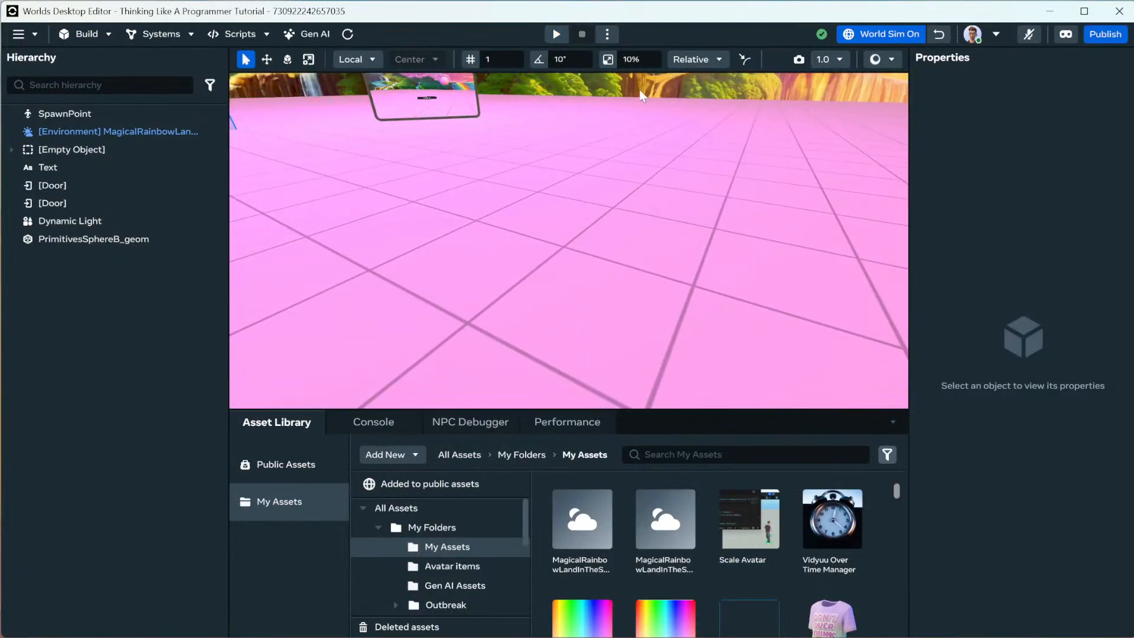
Turn World Sim off and reframe the view toward the bridge.
{"action": "right_click_drag", "start_coordinate": [655, 129], "coordinate": [675, 88]}
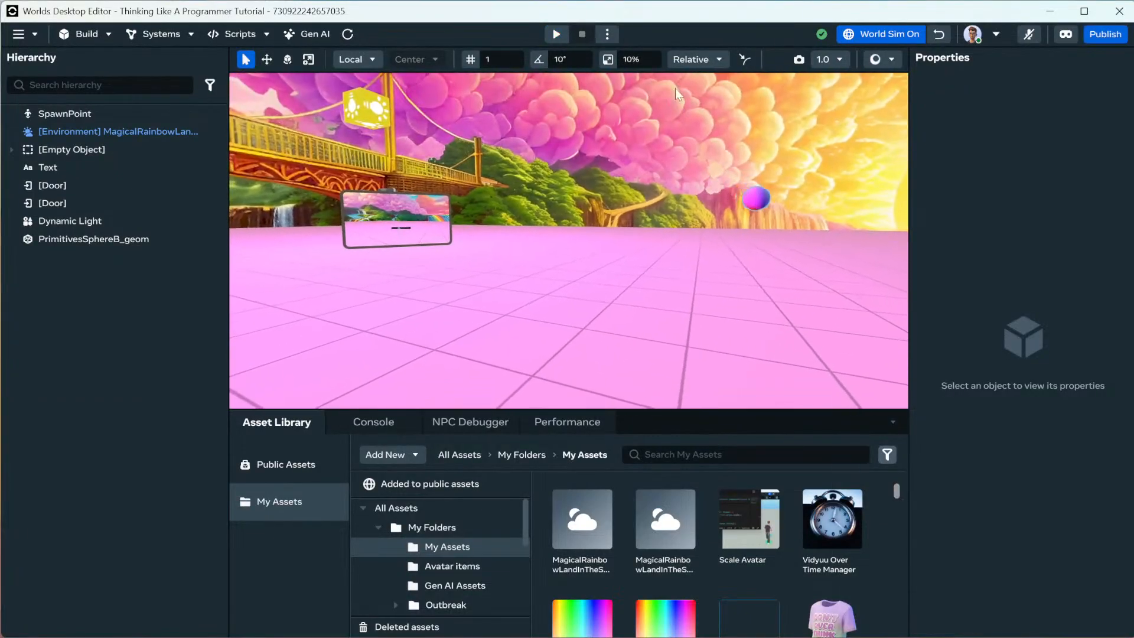
{"action": "left_click", "coordinate": [877, 35]}
{"action": "right_click_drag", "start_coordinate": [671, 208], "coordinate": [618, 230]}
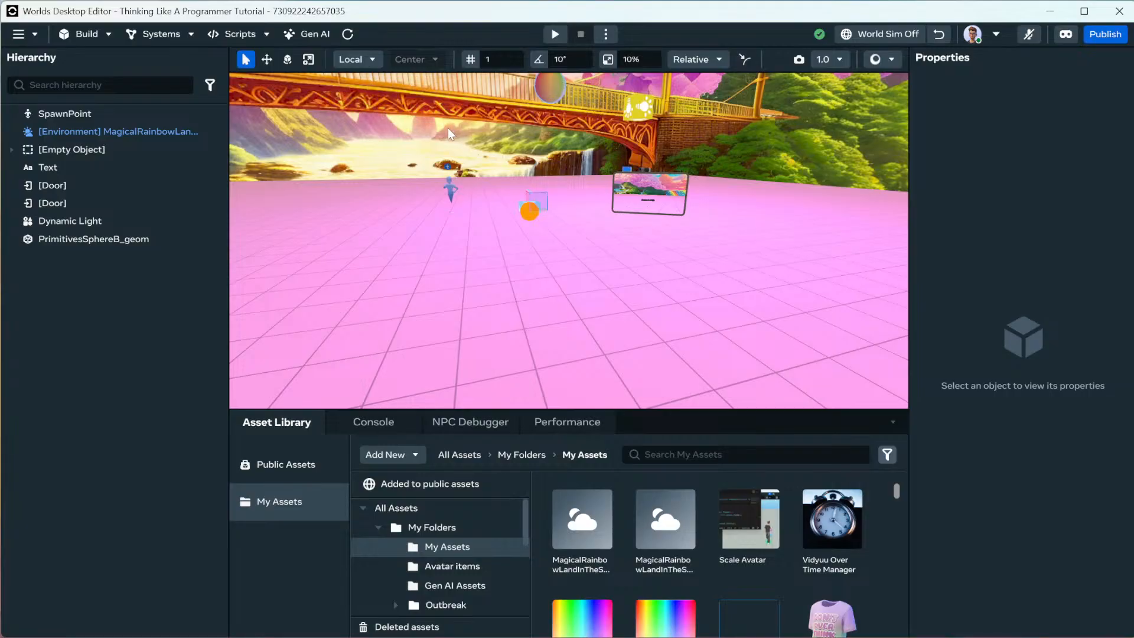
{"action": "mouse_move", "coordinate": [501, 192]}
{"action": "right_mouse_down"}
{"action": "mouse_move", "coordinate": [500, 174]}
{"action": "mouse_move", "coordinate": [532, 193]}
{"action": "mouse_move", "coordinate": [510, 190]}
{"action": "right_mouse_up"}
{"action": "key", "text": "a"}
{"action": "key", "text": "e"}
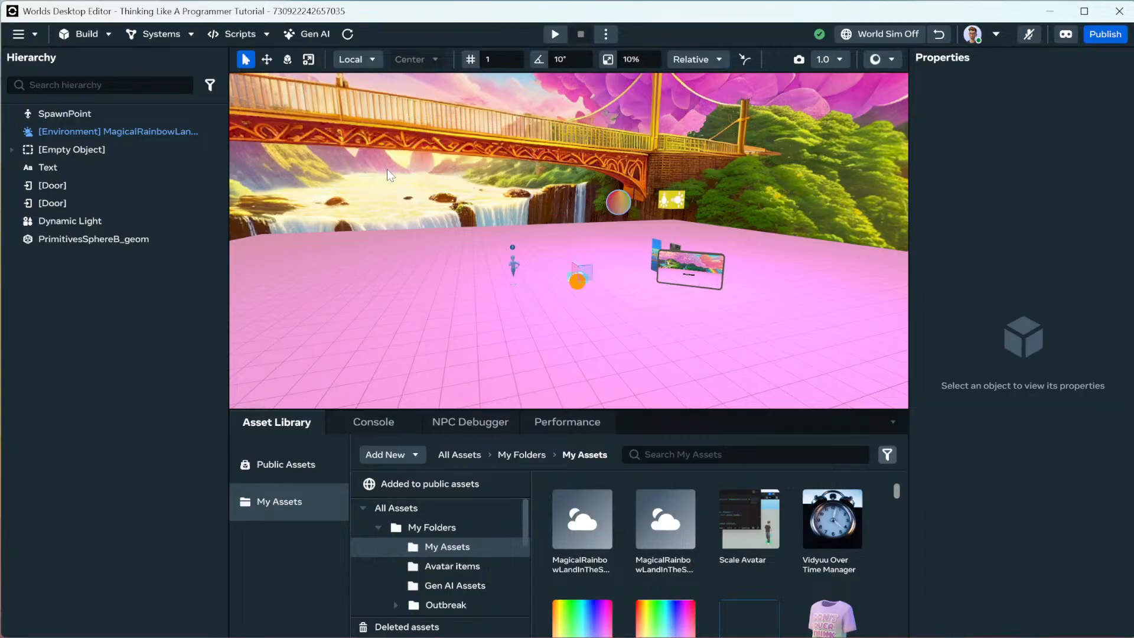
Select the rainbow sphere and scroll through its grab settings in Properties.
{"action": "left_click", "coordinate": [618, 207]}
{"action": "scroll", "coordinate": [1030, 428], "scroll_direction": "down", "scroll_amount": 10}
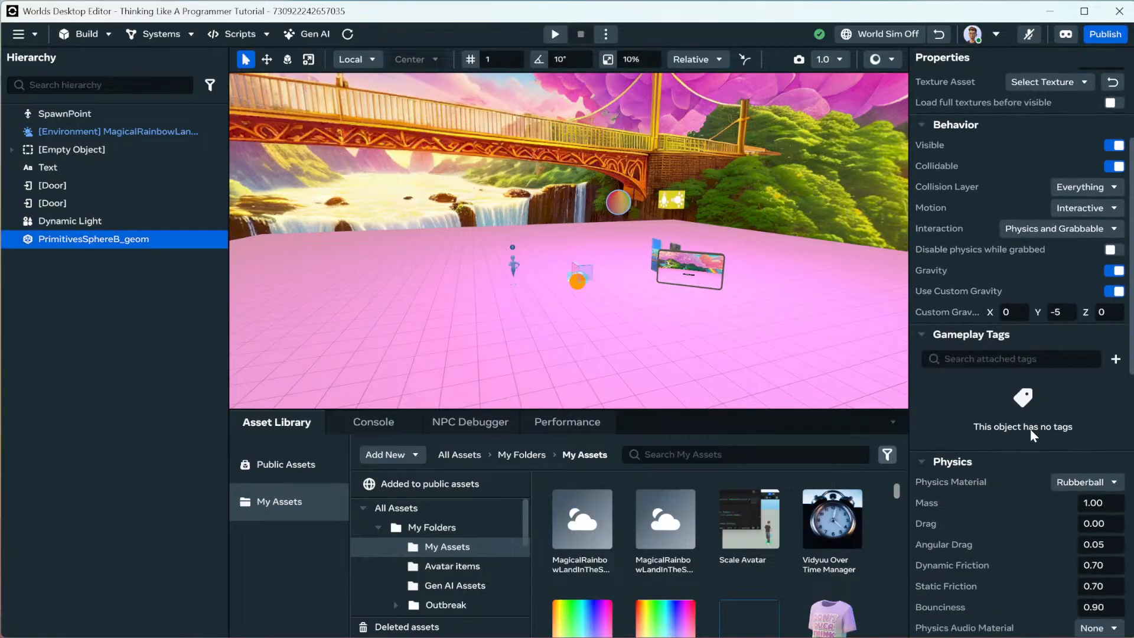
{"action": "scroll", "coordinate": [1014, 412], "scroll_direction": "down", "scroll_amount": 5}
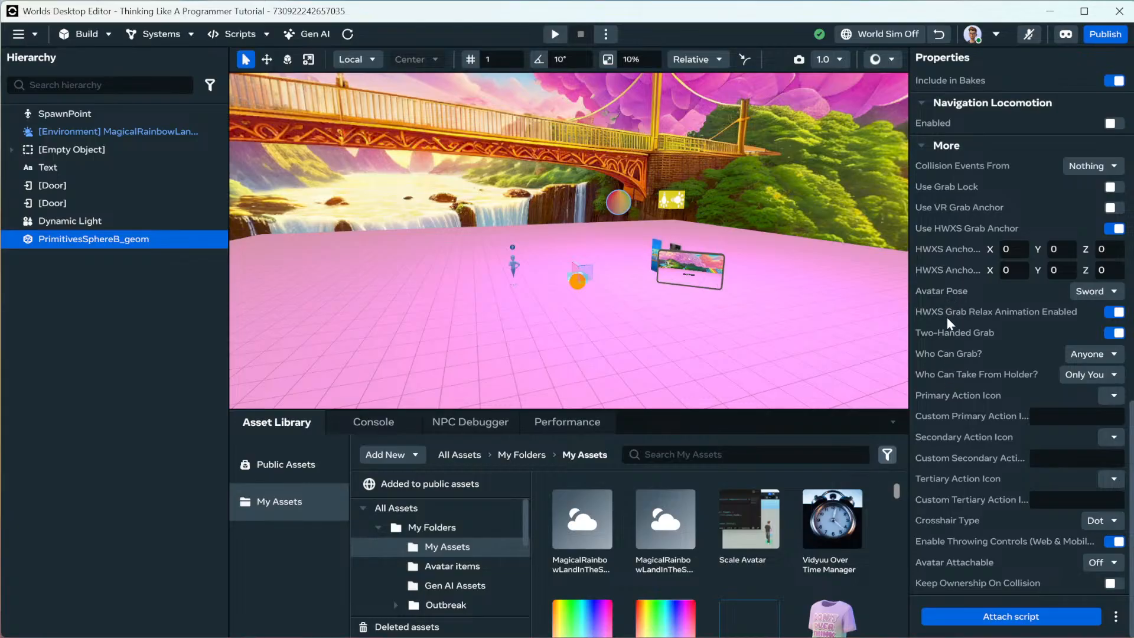
Deselect the sphere and bring up the Gizmos catalogue from the Build menu.
{"action": "left_click", "coordinate": [843, 355]}
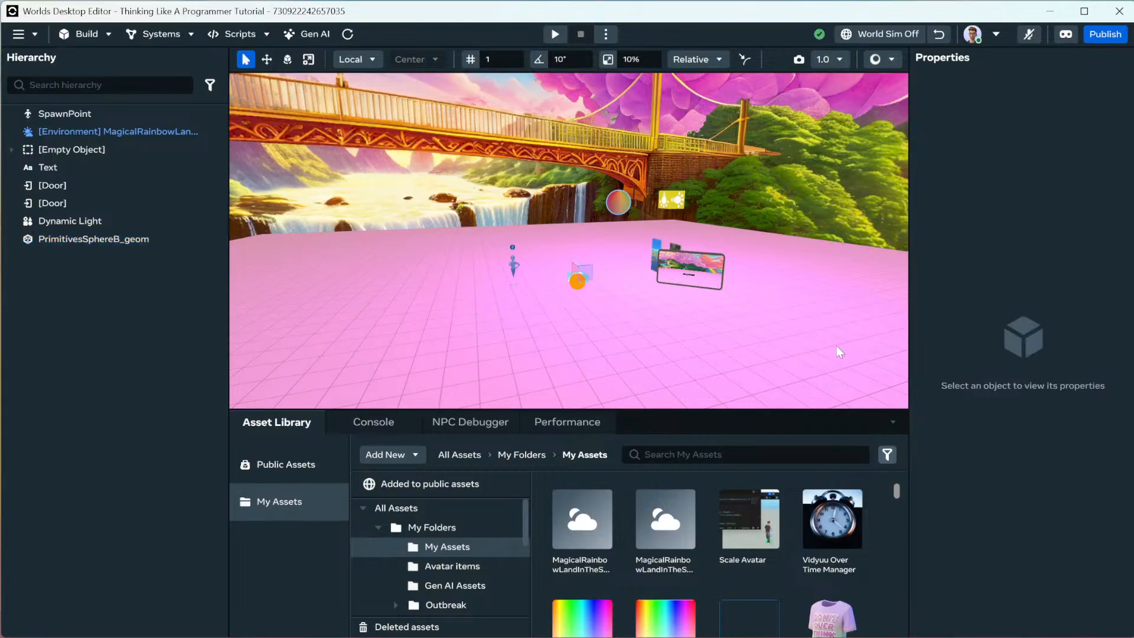
{"action": "left_click", "coordinate": [110, 34]}
{"action": "left_click", "coordinate": [106, 78]}
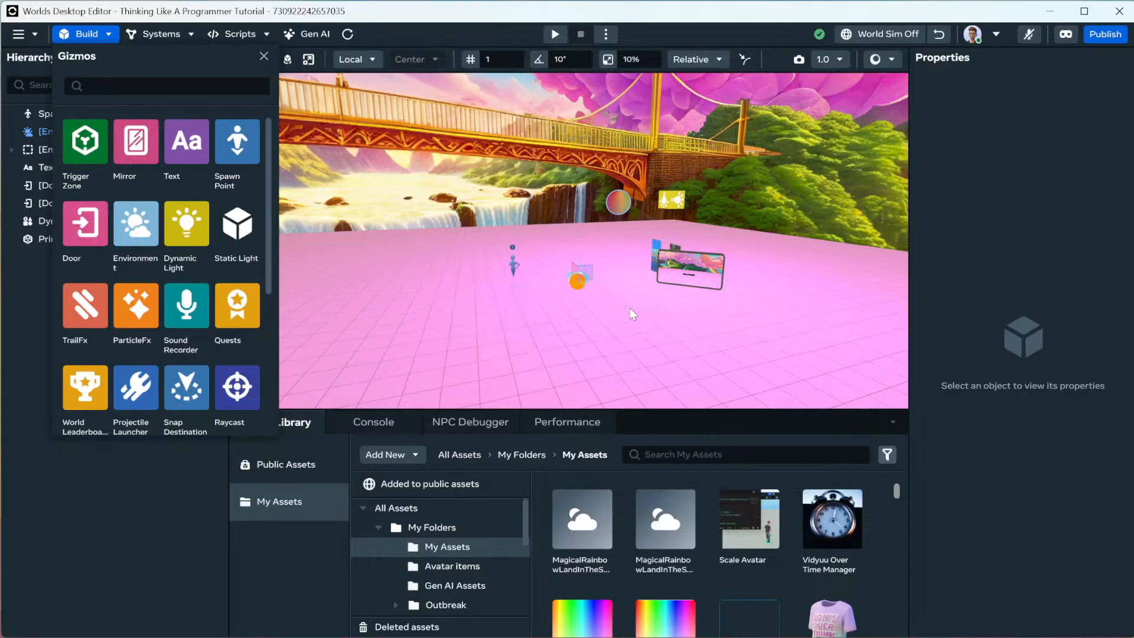
Place a Static Light gizmo, colour it saturated blue, and make its shape Ellipsoid.
{"action": "left_click_drag", "start_coordinate": [630, 307], "coordinate": [633, 307]}
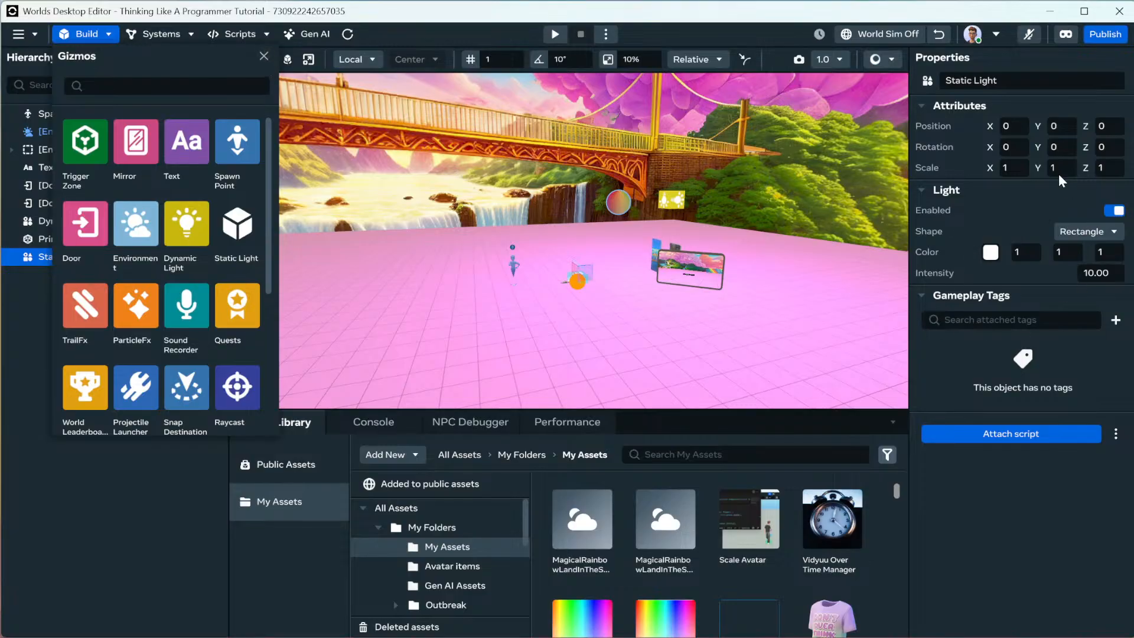
{"action": "left_click", "coordinate": [995, 257]}
{"action": "left_click", "coordinate": [996, 260]}
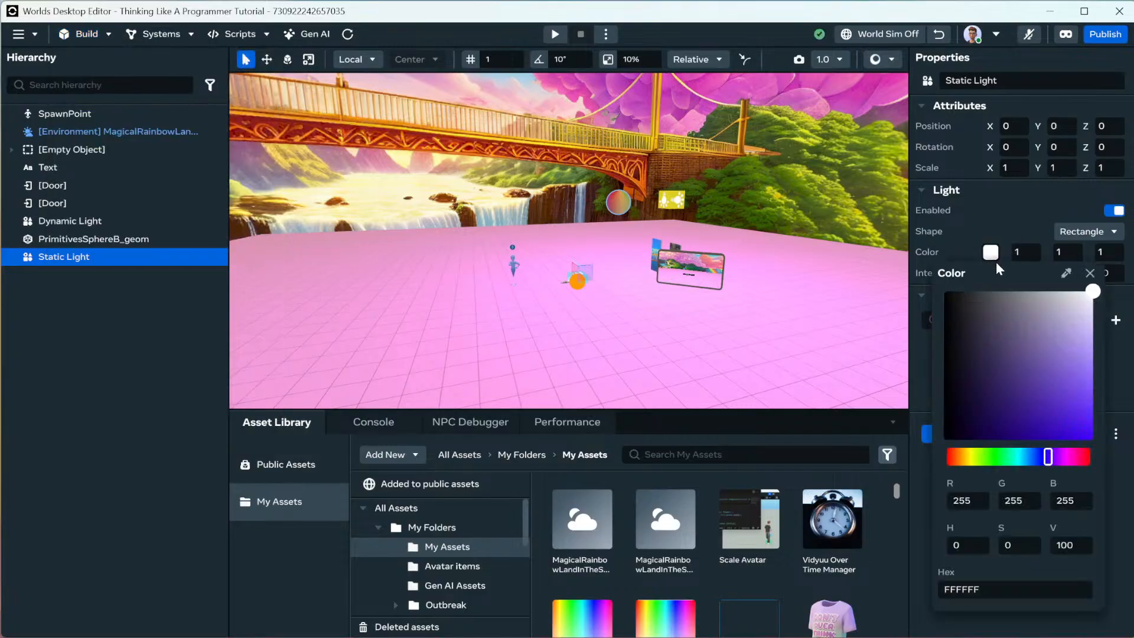
{"action": "left_click_drag", "start_coordinate": [1043, 436], "coordinate": [1082, 442]}
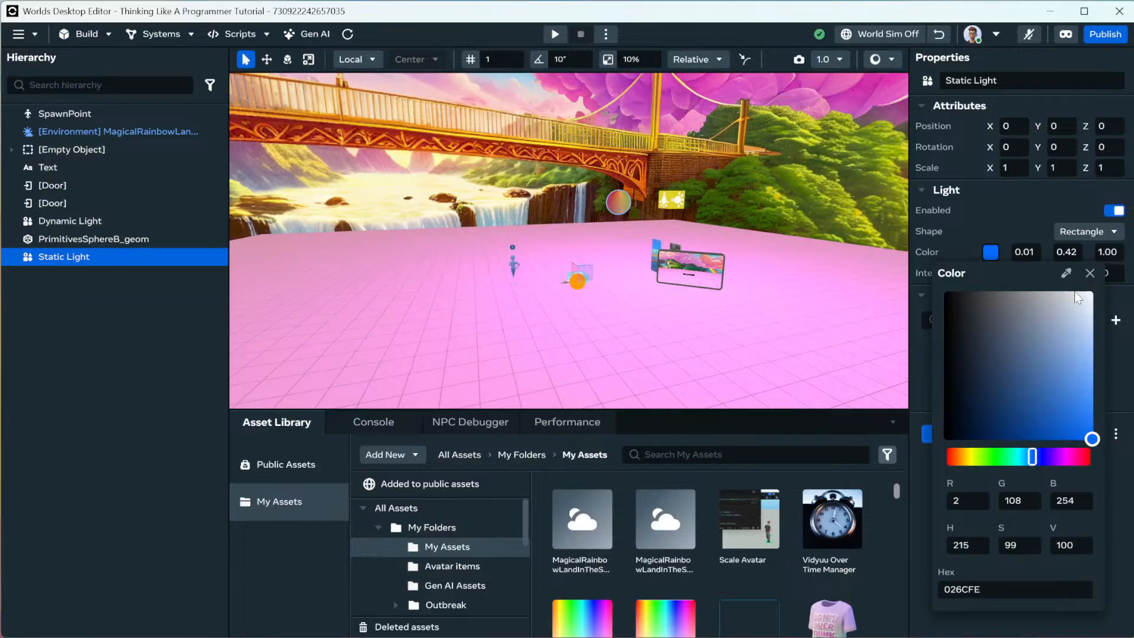
{"action": "left_click", "coordinate": [1090, 274]}
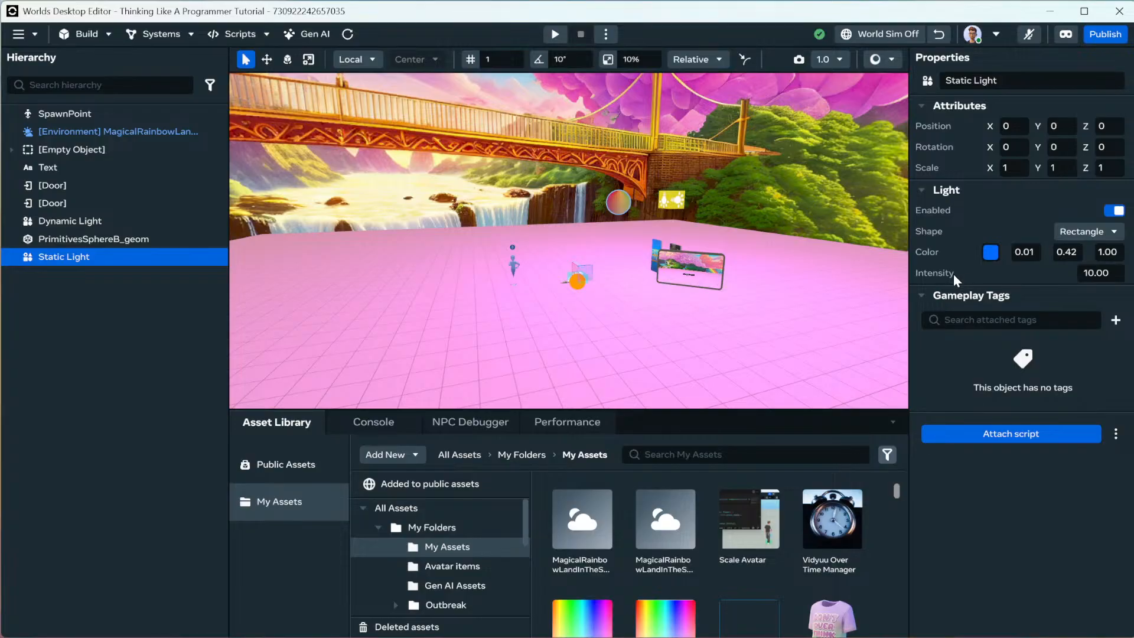
{"action": "left_click", "coordinate": [1090, 231]}
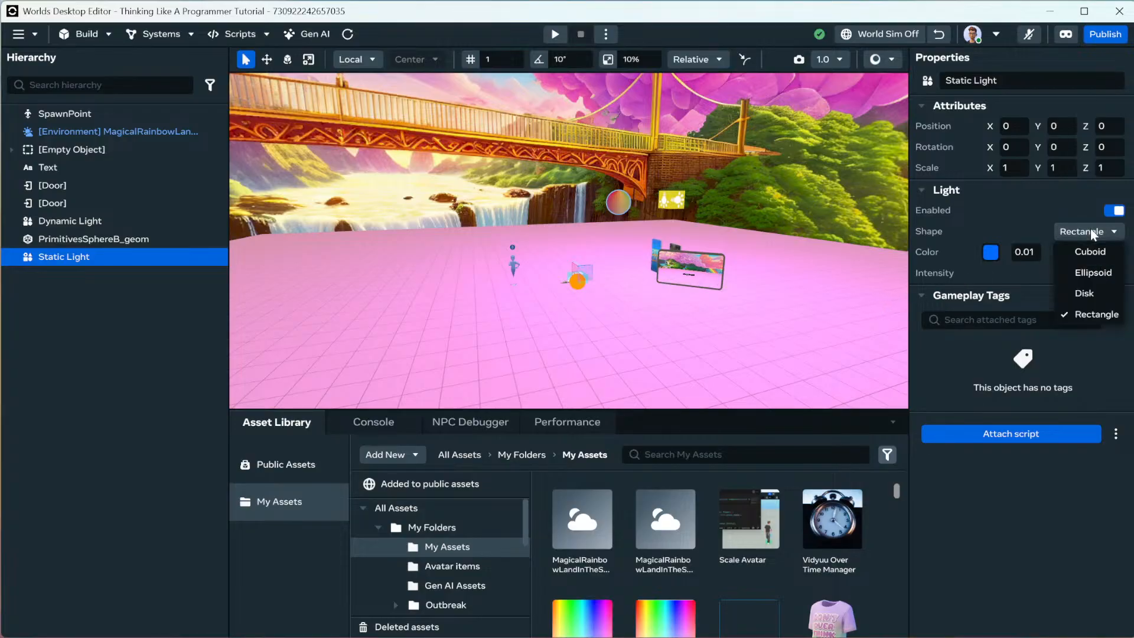
{"action": "left_click", "coordinate": [1093, 273]}
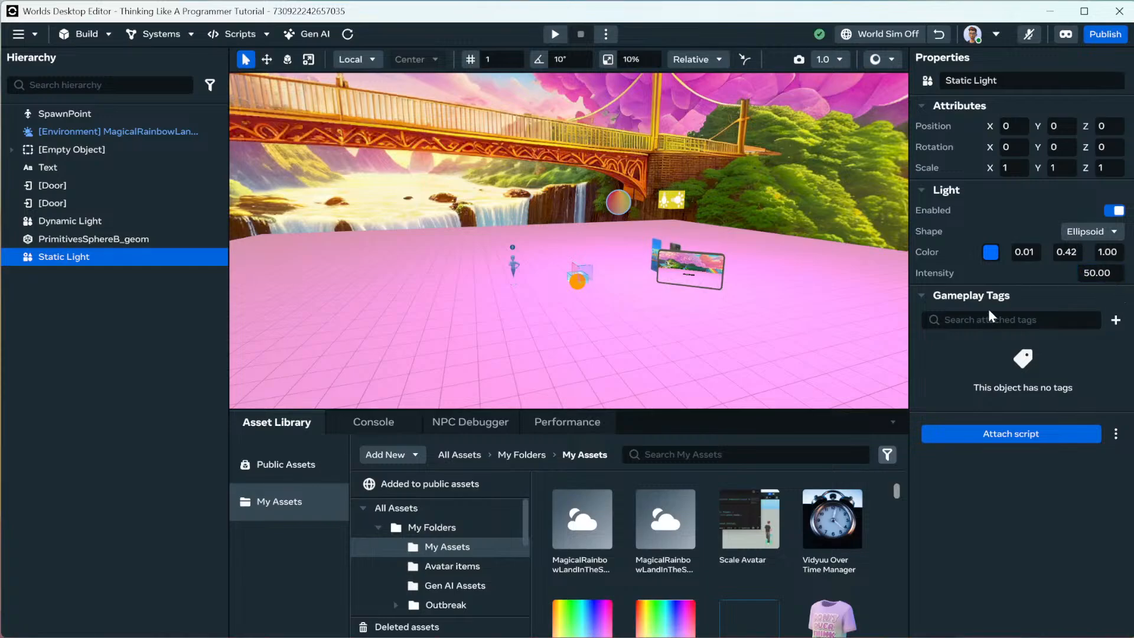
Raise the static light to a height of 2.
{"action": "key", "text": "w"}
{"action": "right_click_drag", "start_coordinate": [667, 315], "coordinate": [625, 348]}
{"action": "left_click", "coordinate": [1069, 129]}
{"action": "type", "text": "2"}
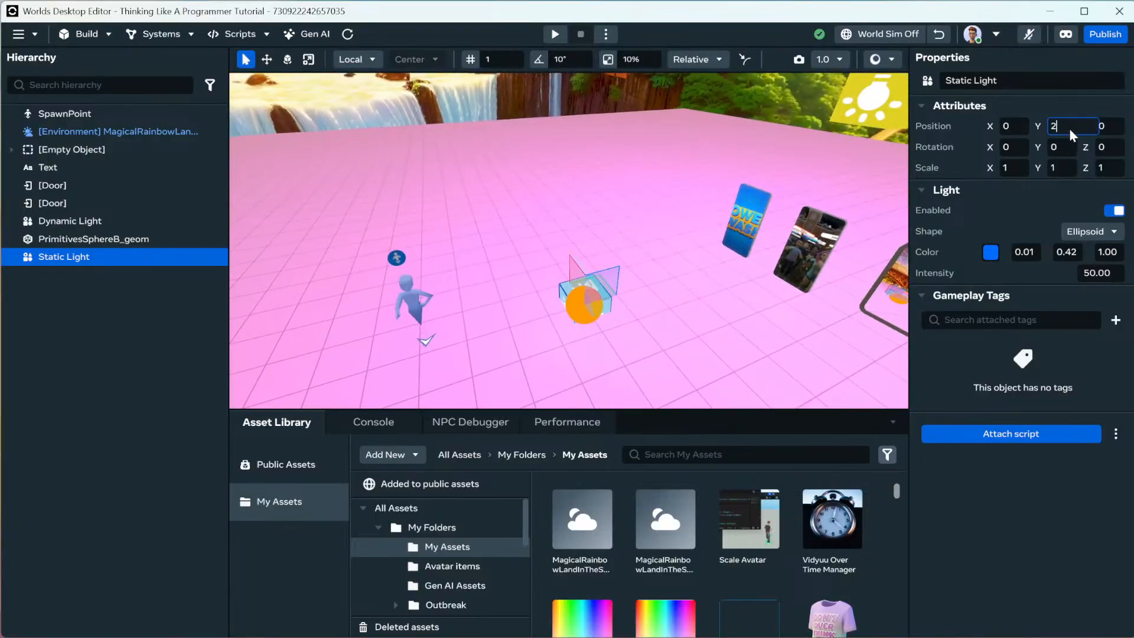
{"action": "key", "text": "Return"}
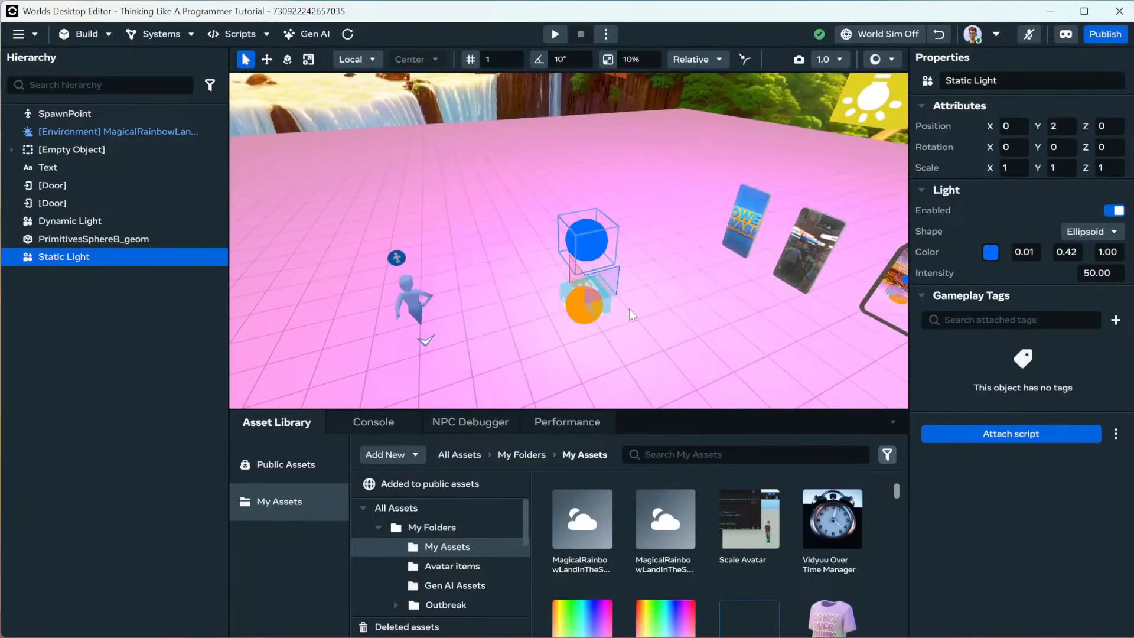
Change the light's colour to red and its intensity to 100.
{"action": "left_click", "coordinate": [991, 252]}
{"action": "left_click_drag", "start_coordinate": [1058, 456], "coordinate": [1059, 458]}
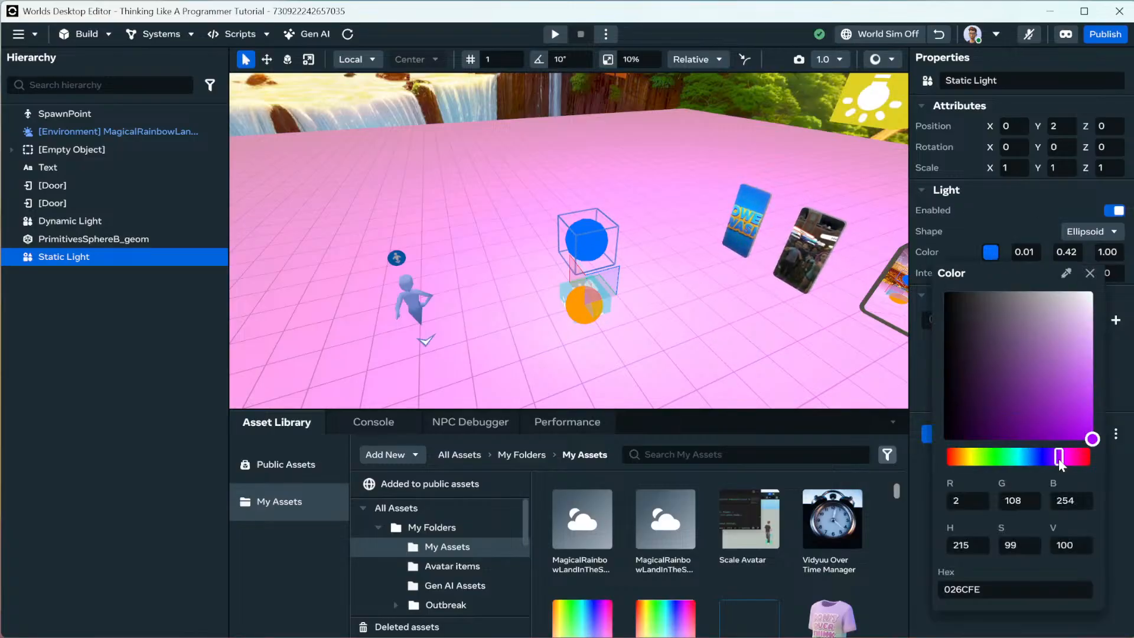
{"action": "left_click", "coordinate": [1085, 456]}
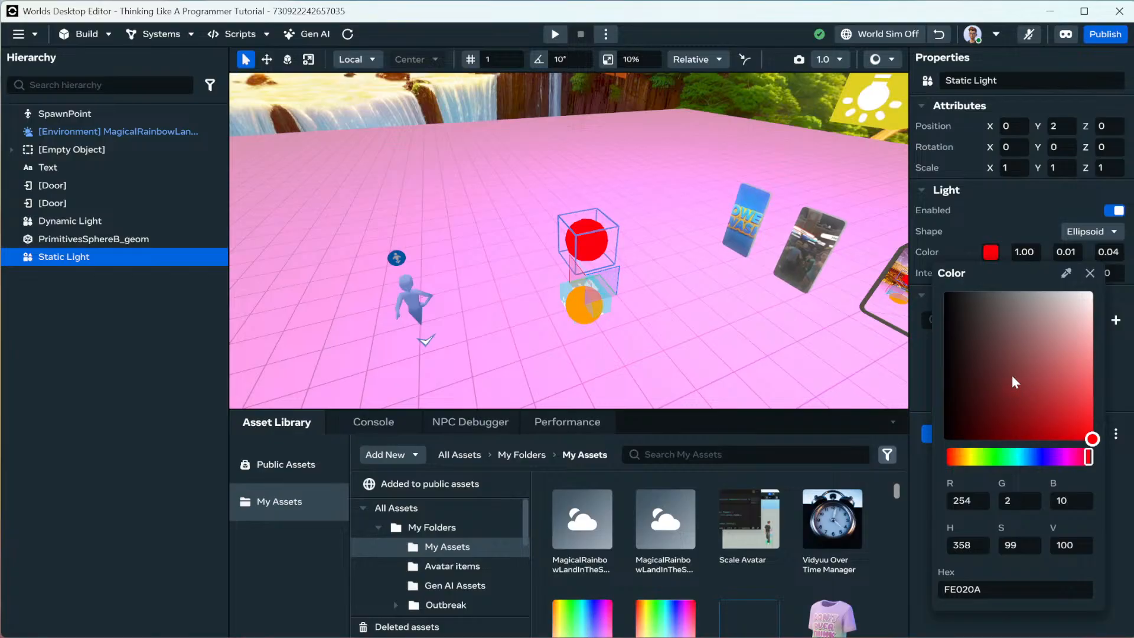
{"action": "left_click", "coordinate": [1011, 224]}
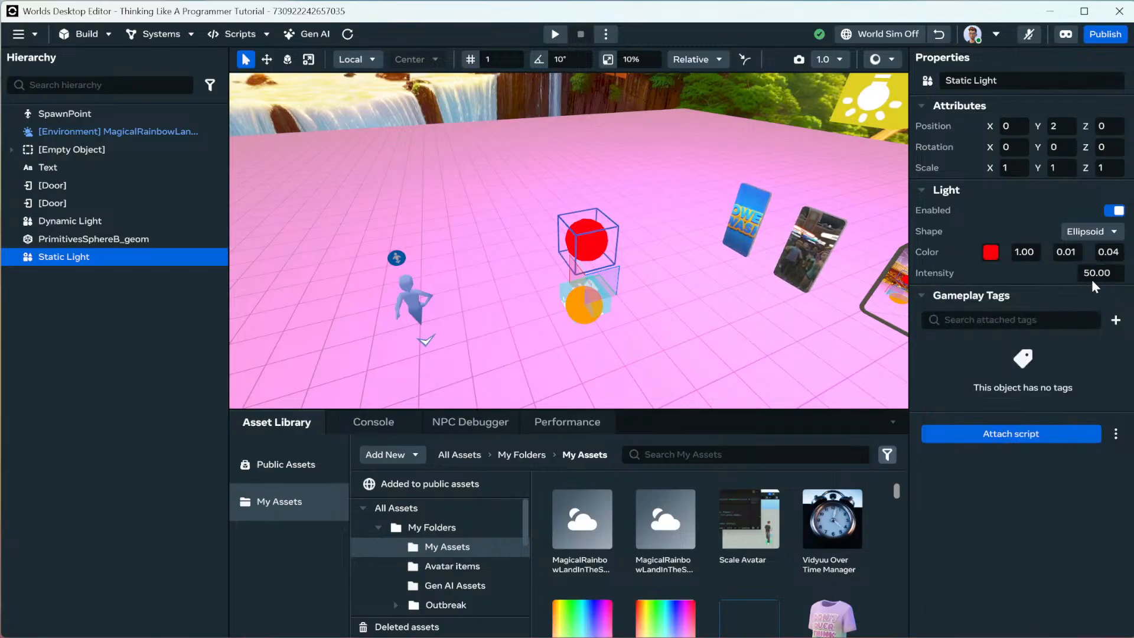
{"action": "left_click", "coordinate": [1110, 278]}
{"action": "type", "text": "100"}
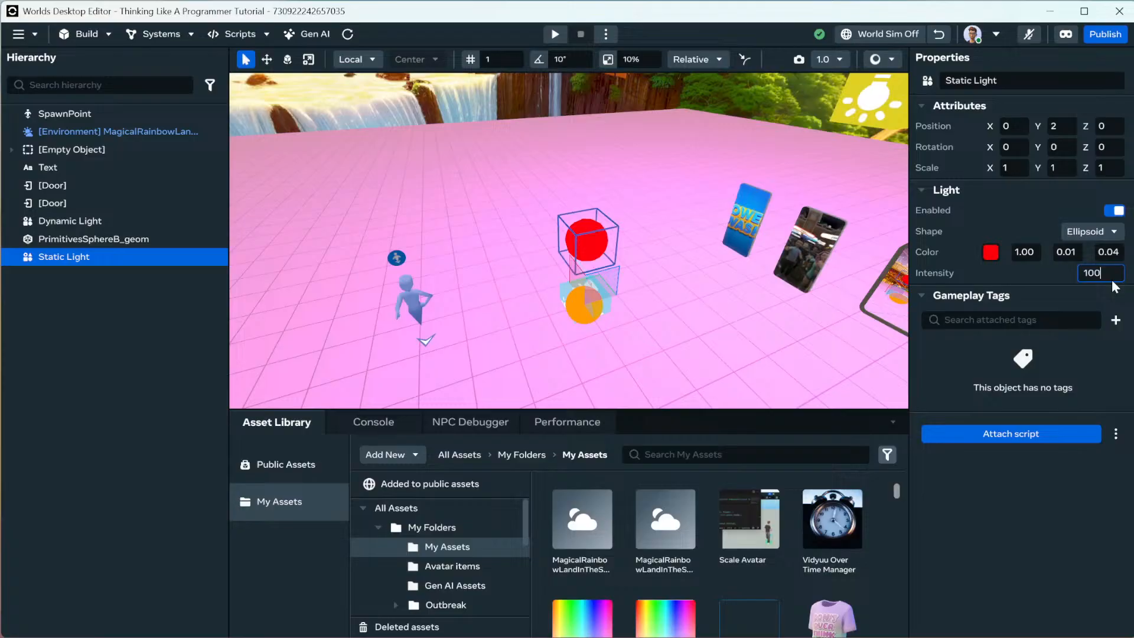
{"action": "key", "text": "Return"}
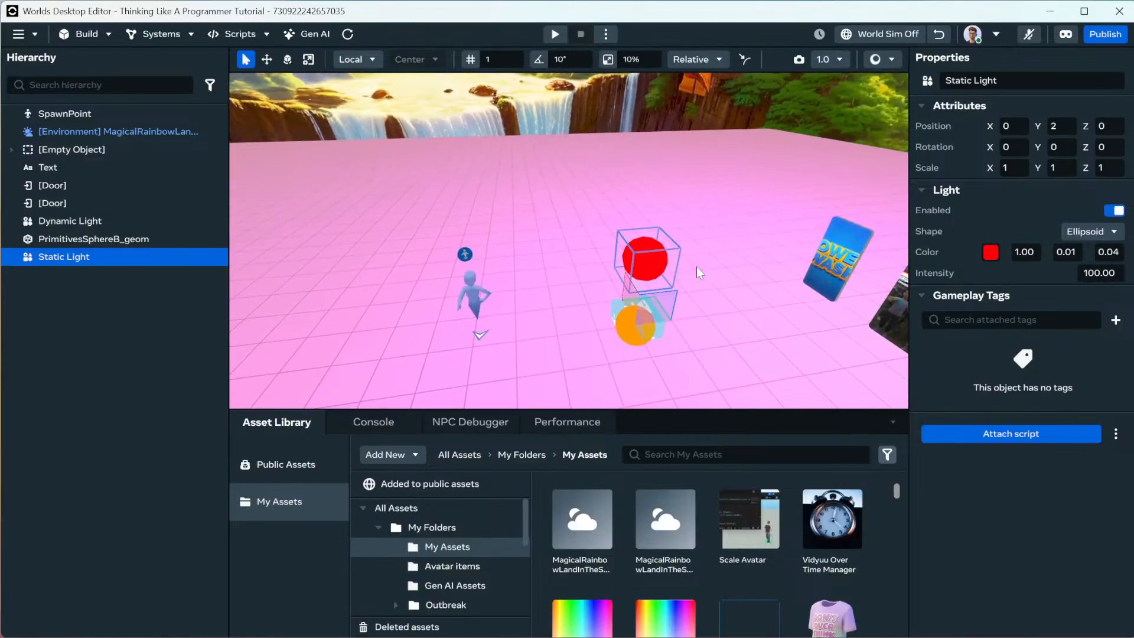
Move the red light to X position -25.
{"action": "right_click_drag", "start_coordinate": [699, 268], "coordinate": [772, 255]}
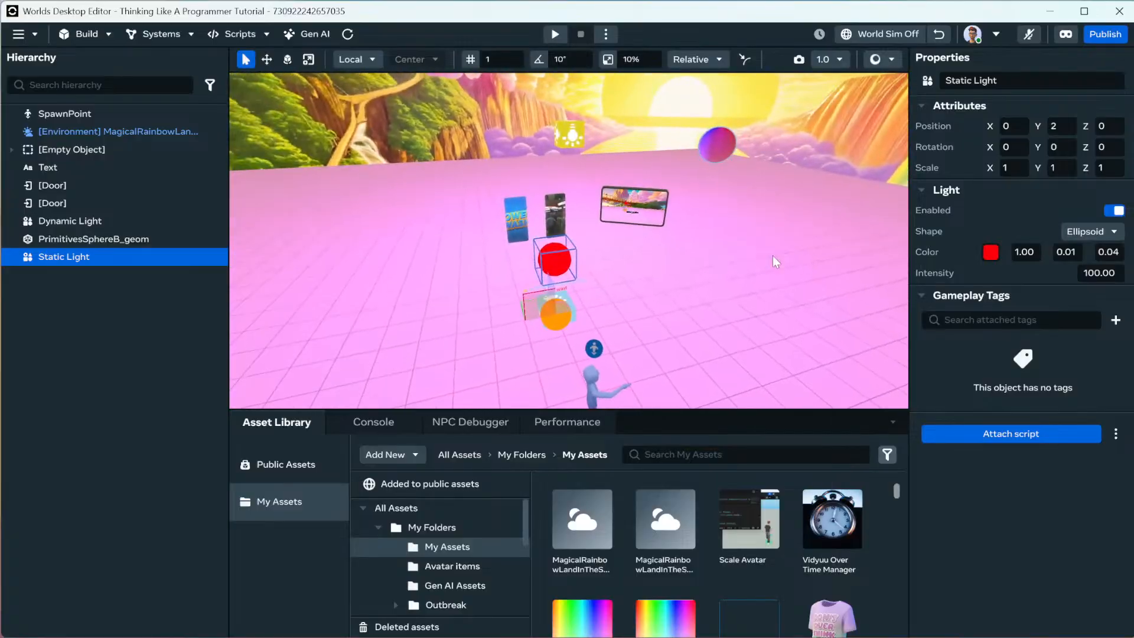
{"action": "left_click", "coordinate": [270, 62]}
{"action": "left_click", "coordinate": [1031, 130]}
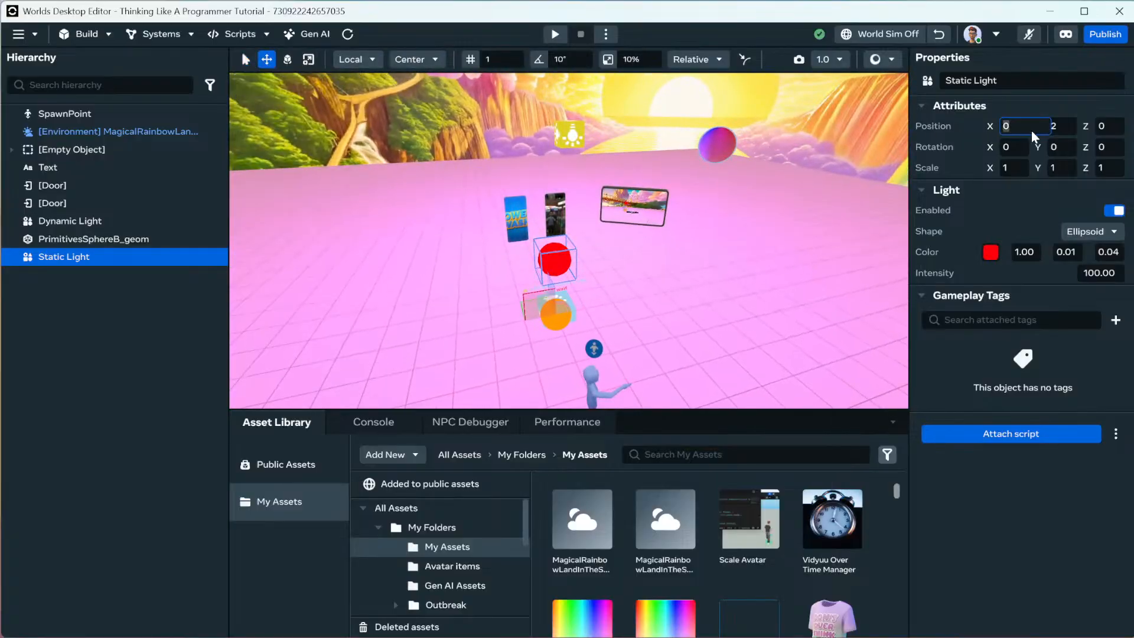
{"action": "type", "text": "-25"}
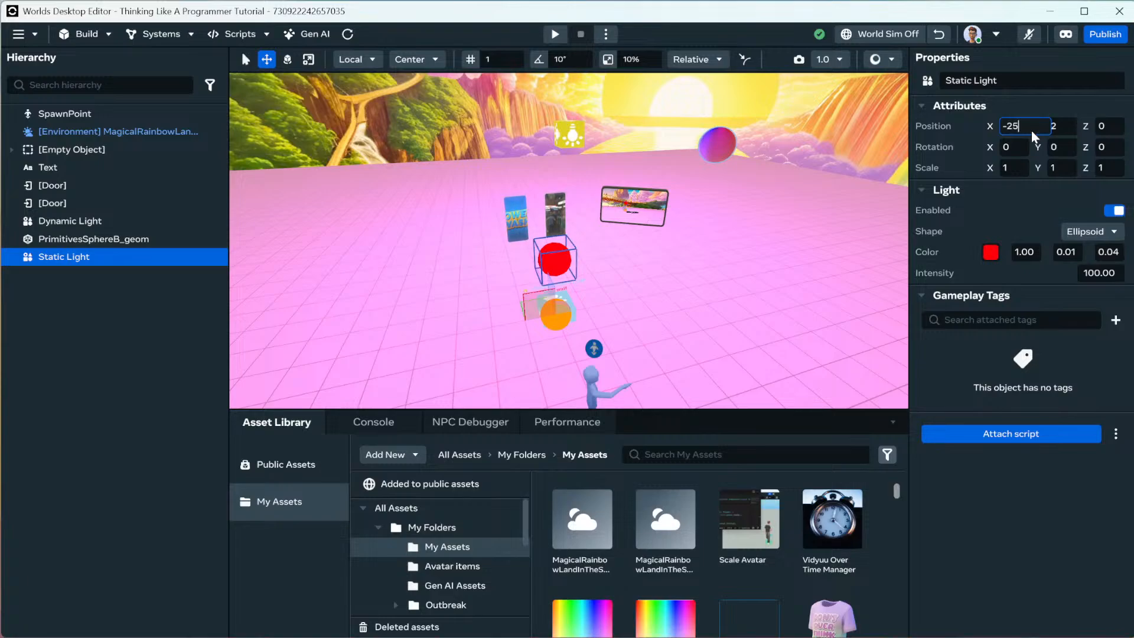
{"action": "key", "text": "Return"}
Frame the red light, raise camera speed to 1.6, and turn toward the waterfall.
{"action": "key", "text": "f"}
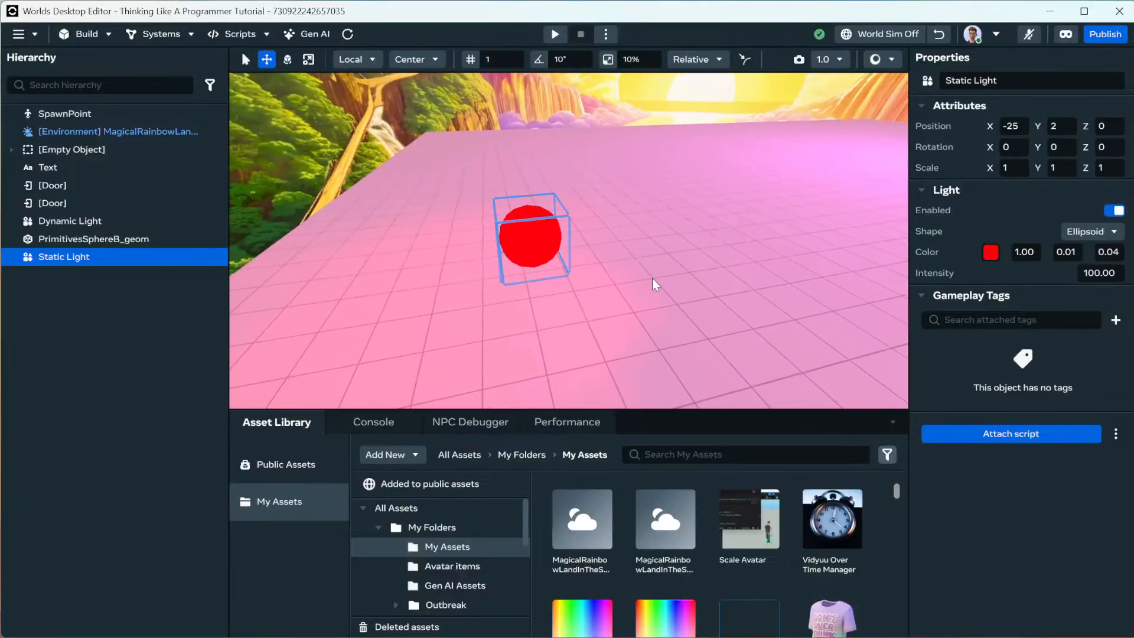
{"action": "right_click_drag", "start_coordinate": [652, 279], "coordinate": [632, 296]}
{"action": "key", "text": "d"}
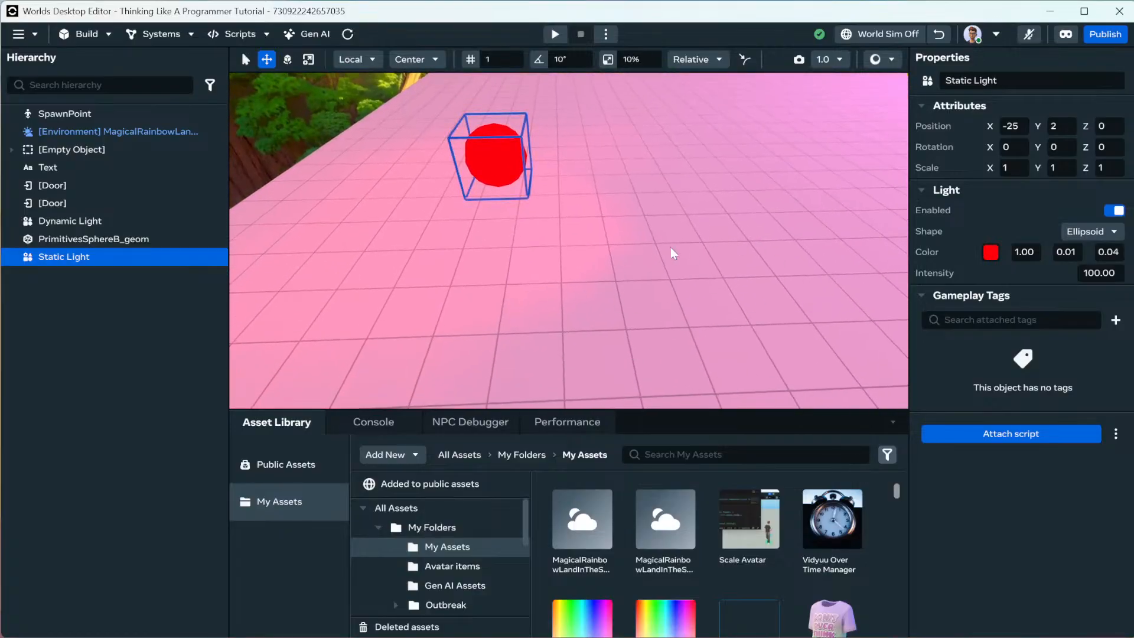
{"action": "key", "text": "f"}
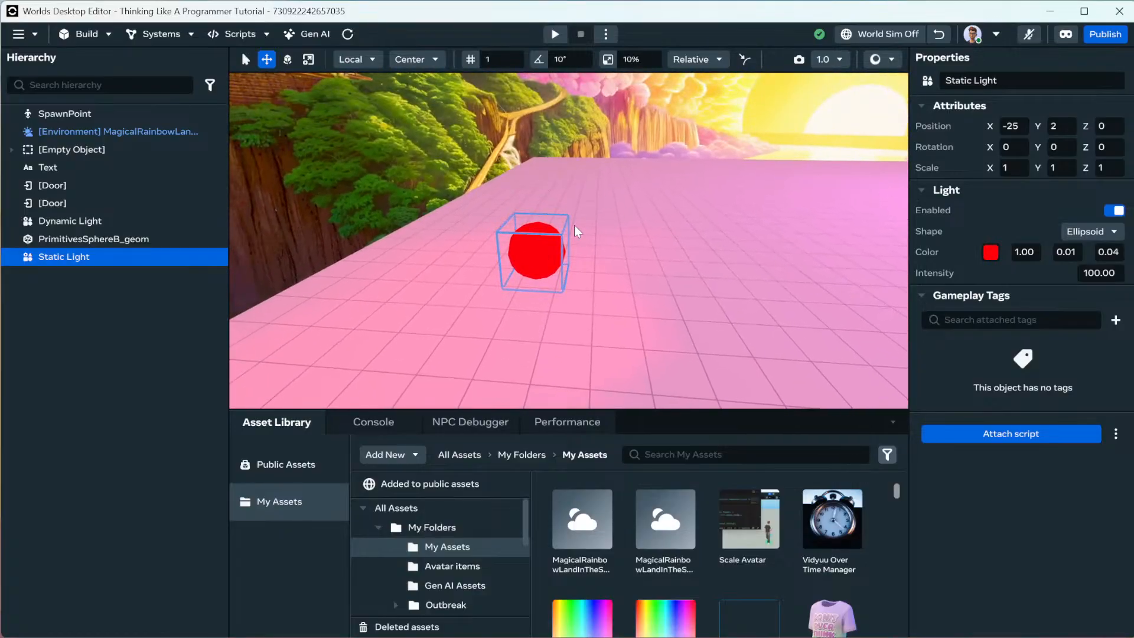
{"action": "right_click_drag", "start_coordinate": [527, 327], "coordinate": [632, 318]}
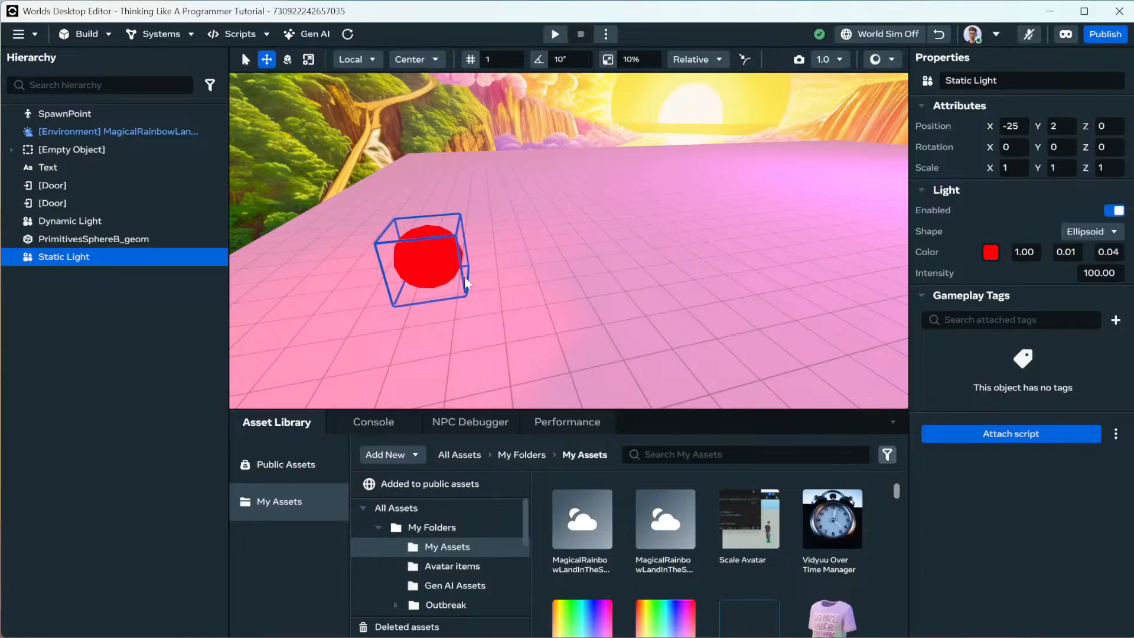
{"action": "right_click_drag", "start_coordinate": [389, 317], "coordinate": [530, 289]}
{"action": "scroll", "coordinate": [539, 277], "scroll_direction": "up", "scroll_amount": 6}
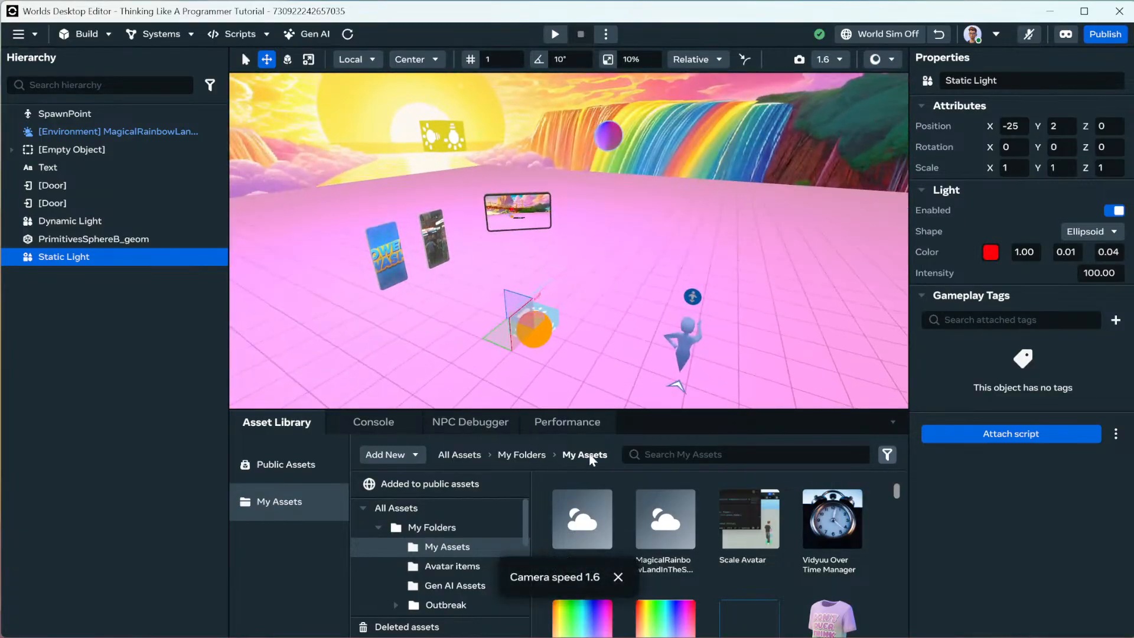
{"action": "right_click_drag", "start_coordinate": [697, 299], "coordinate": [486, 236]}
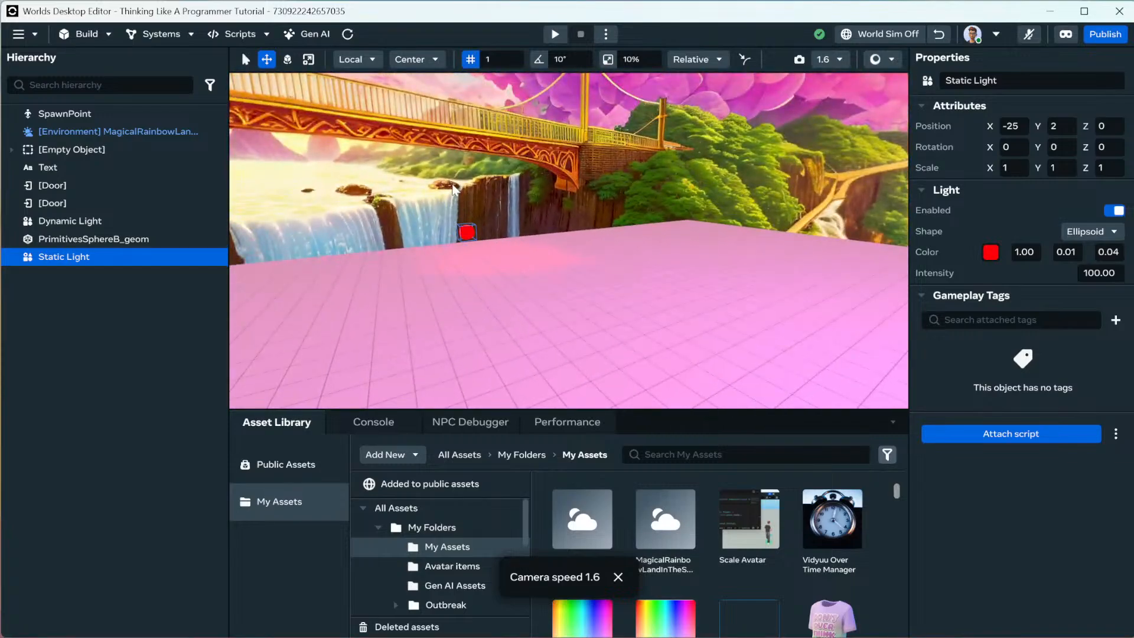
Duplicate the red static light and set the copy's Z position to 5.
{"action": "left_click", "coordinate": [311, 75]}
{"action": "key", "text": "ctrl+d"}
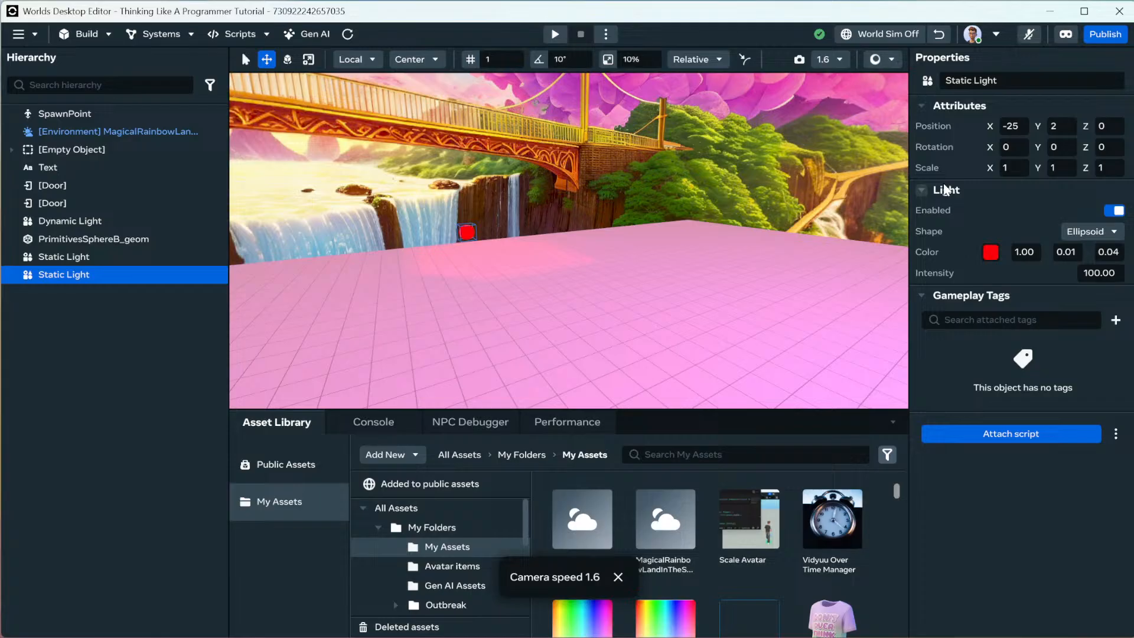
{"action": "left_click", "coordinate": [1101, 128]}
{"action": "key", "text": "Return"}
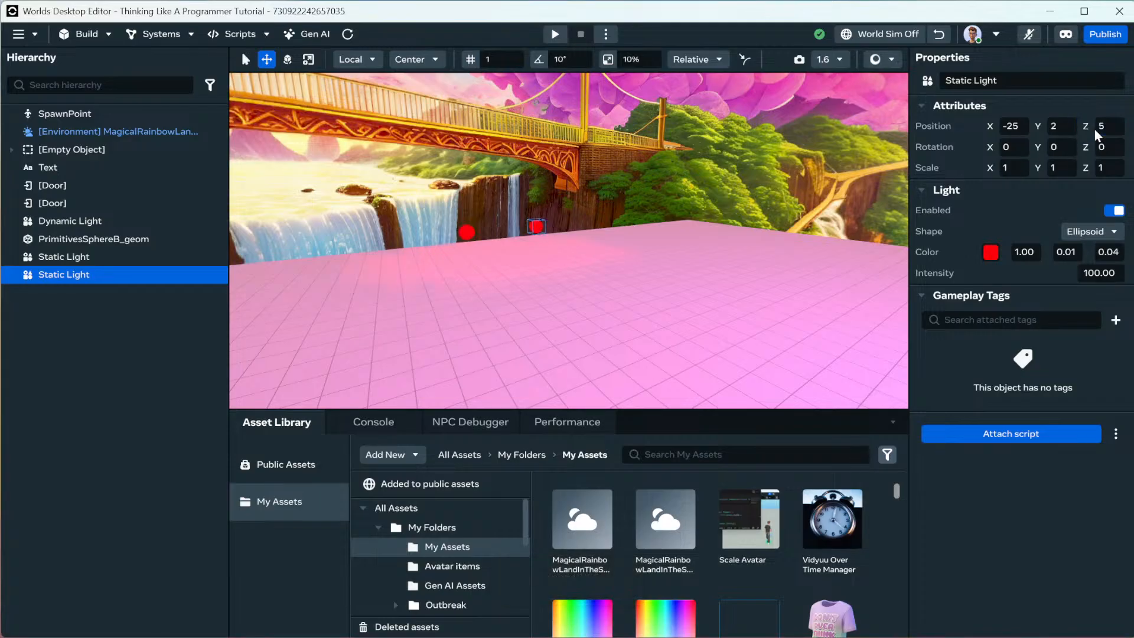
Colour the copied light blue (2002FE) and give it intensity 50.
{"action": "left_click", "coordinate": [991, 253]}
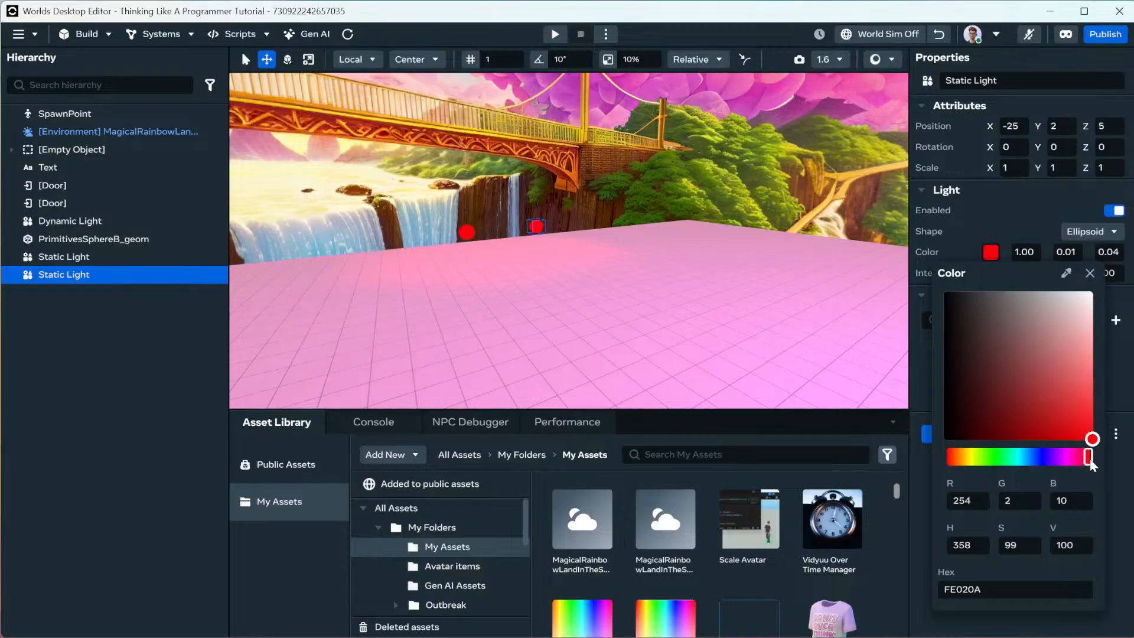
{"action": "left_click_drag", "start_coordinate": [1090, 458], "coordinate": [1045, 457]}
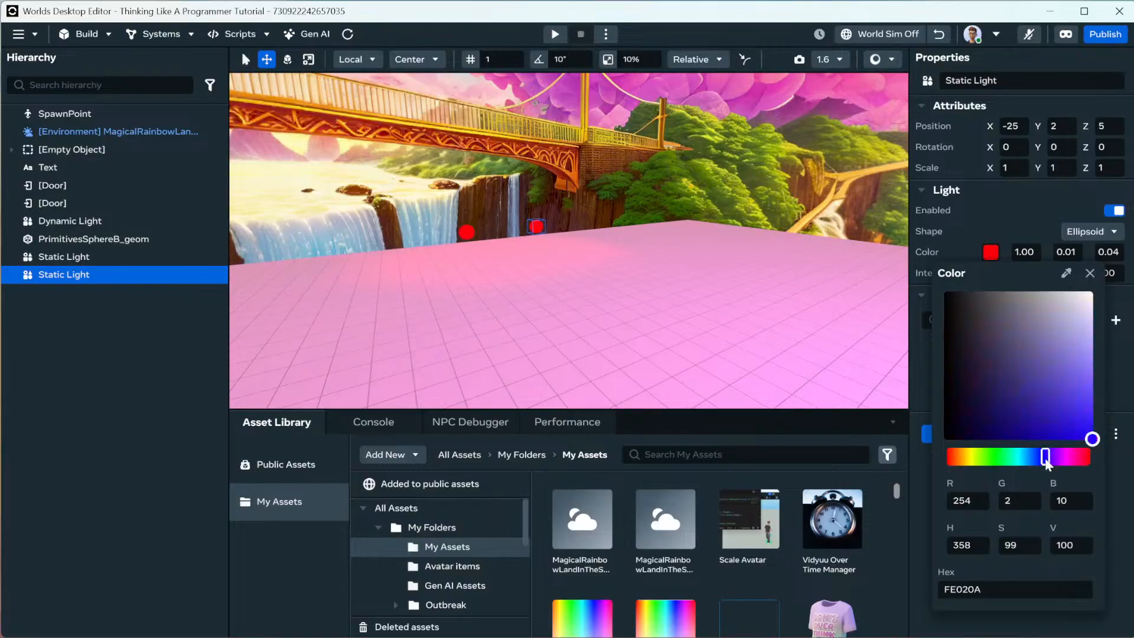
{"action": "left_click", "coordinate": [974, 225]}
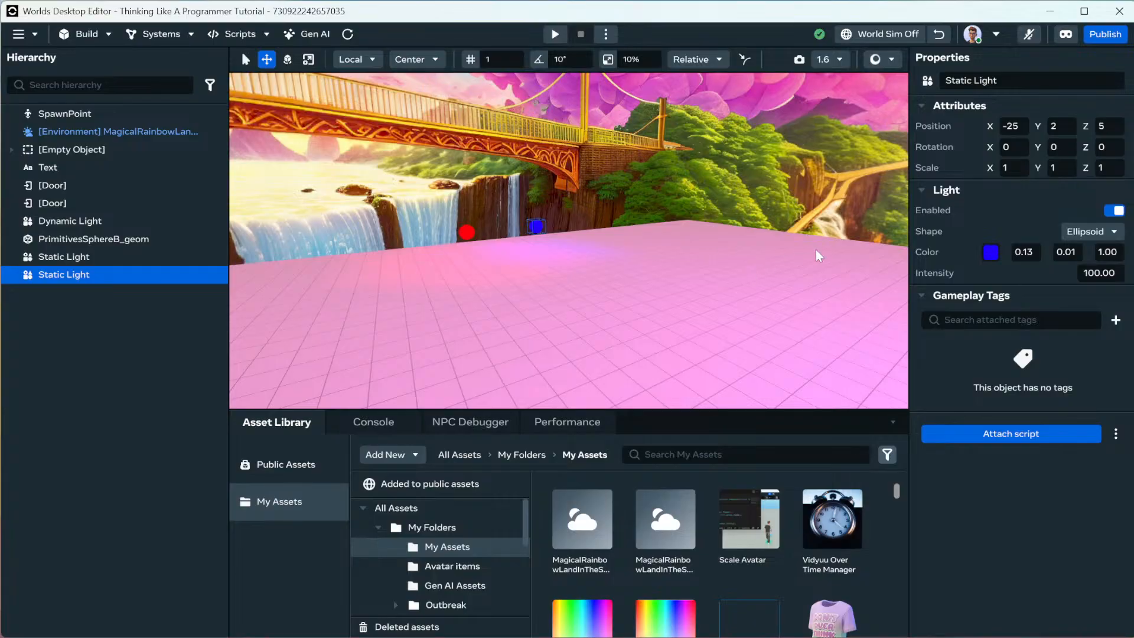
{"action": "left_click", "coordinate": [1086, 275]}
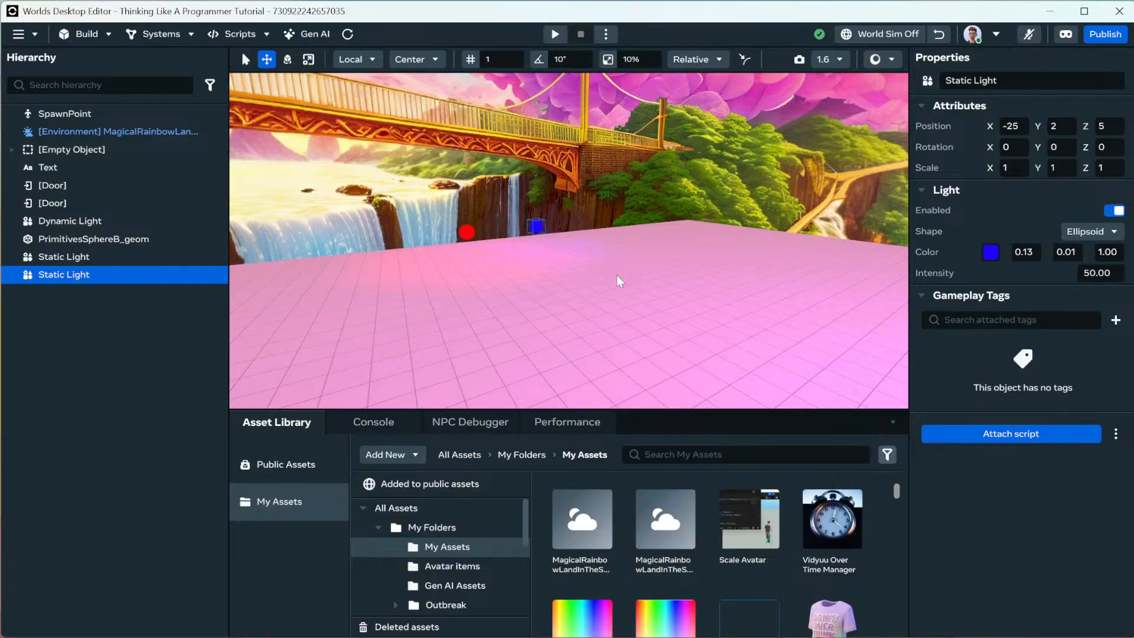
{"action": "right_click_drag", "start_coordinate": [620, 287], "coordinate": [677, 291]}
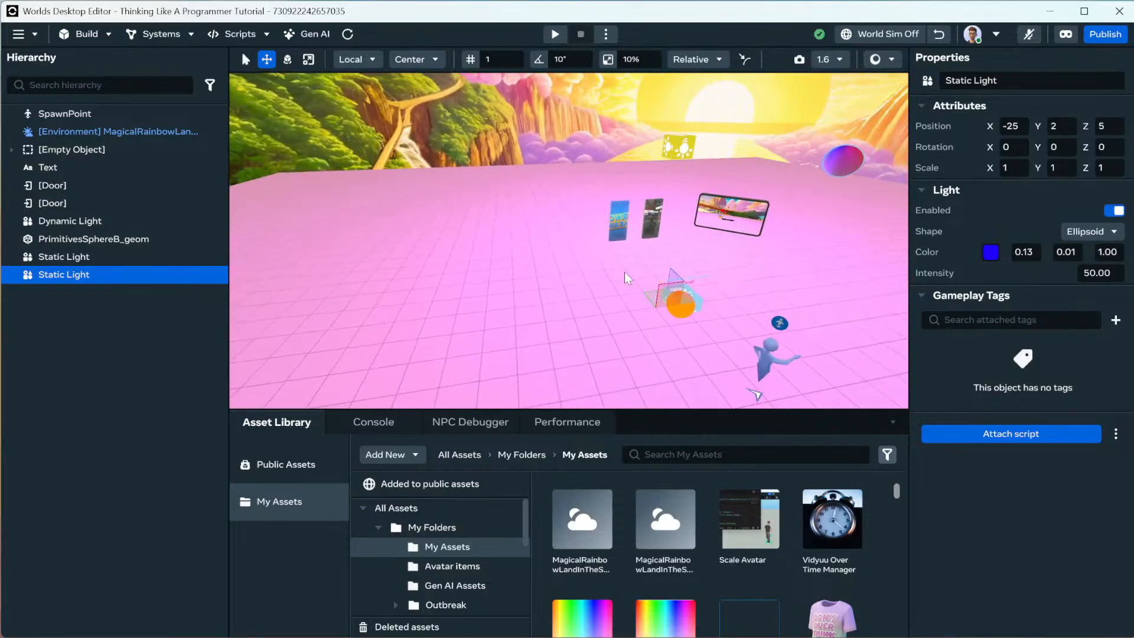
Drag a PrototypeTrailFx gizmo from the Gizmos catalogue into the scene at 0, 0, 0.
{"action": "left_click", "coordinate": [166, 37]}
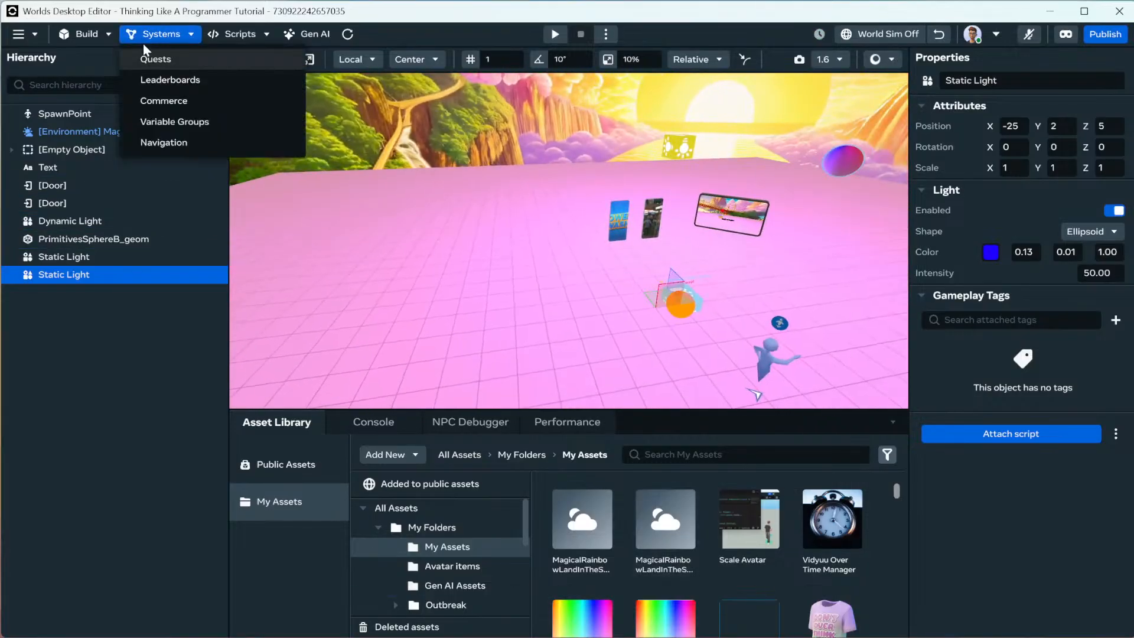
{"action": "left_click", "coordinate": [99, 36]}
{"action": "left_click", "coordinate": [99, 37]}
{"action": "left_click", "coordinate": [103, 78]}
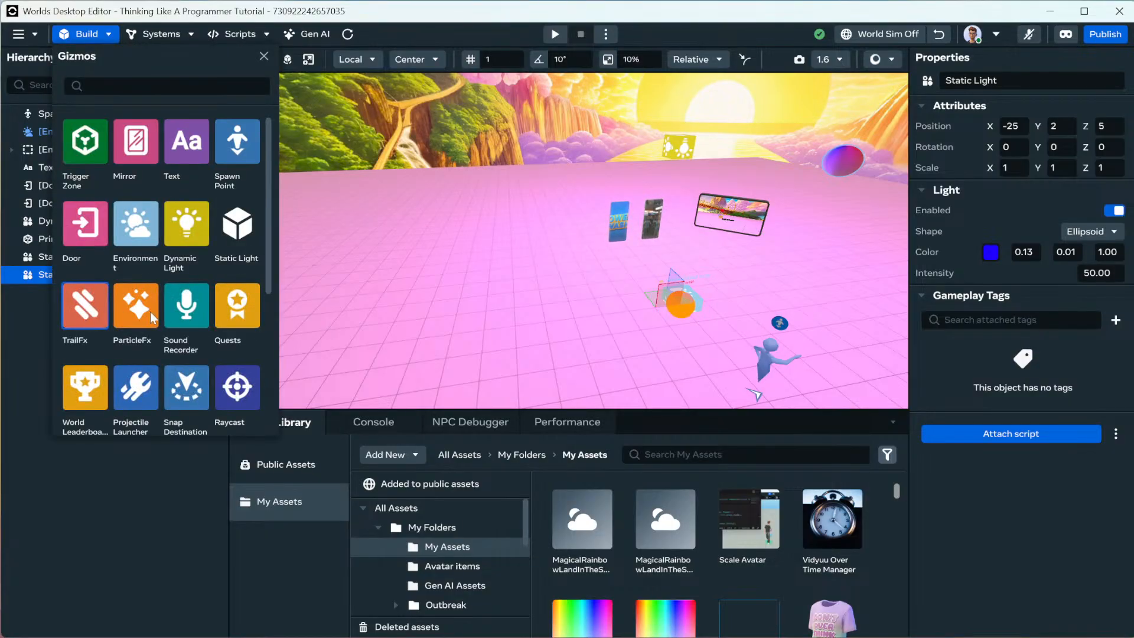
{"action": "left_click_drag", "start_coordinate": [85, 304], "coordinate": [680, 310]}
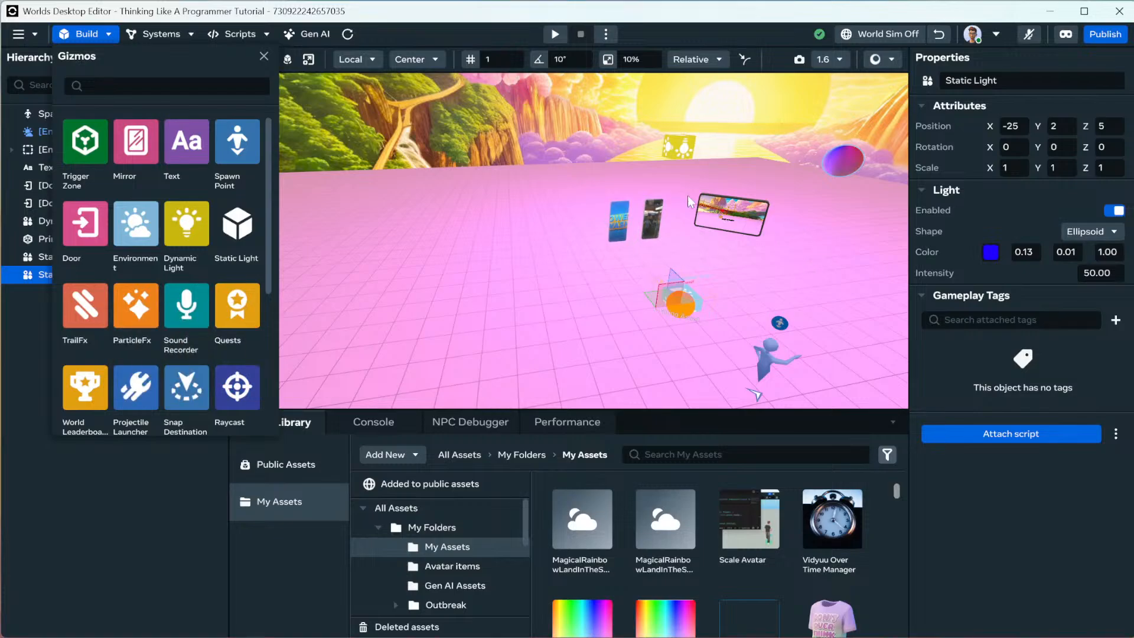
{"action": "left_click", "coordinate": [263, 57]}
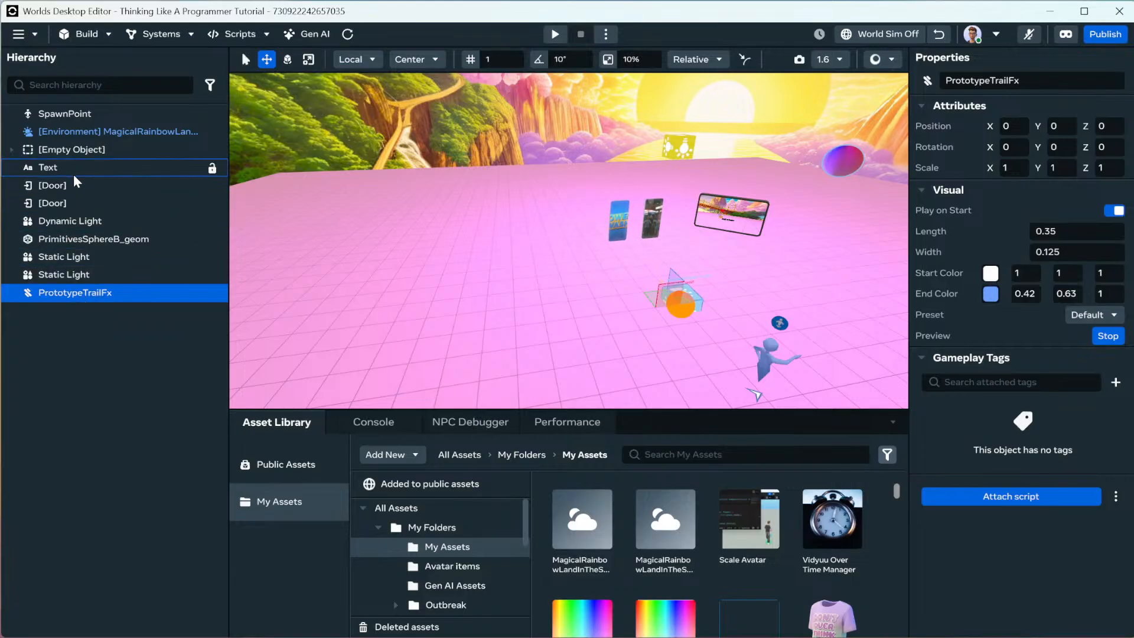
Wrap PrimitivesSphereB_geom in a new empty parent object.
{"action": "left_click", "coordinate": [80, 243]}
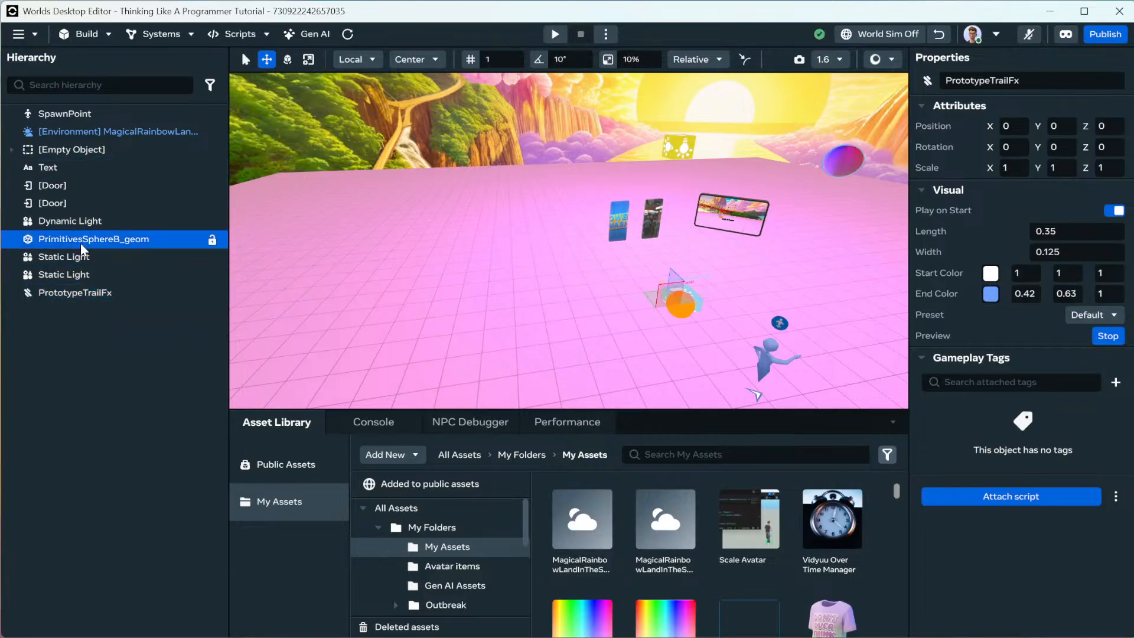
{"action": "right_click", "coordinate": [79, 242]}
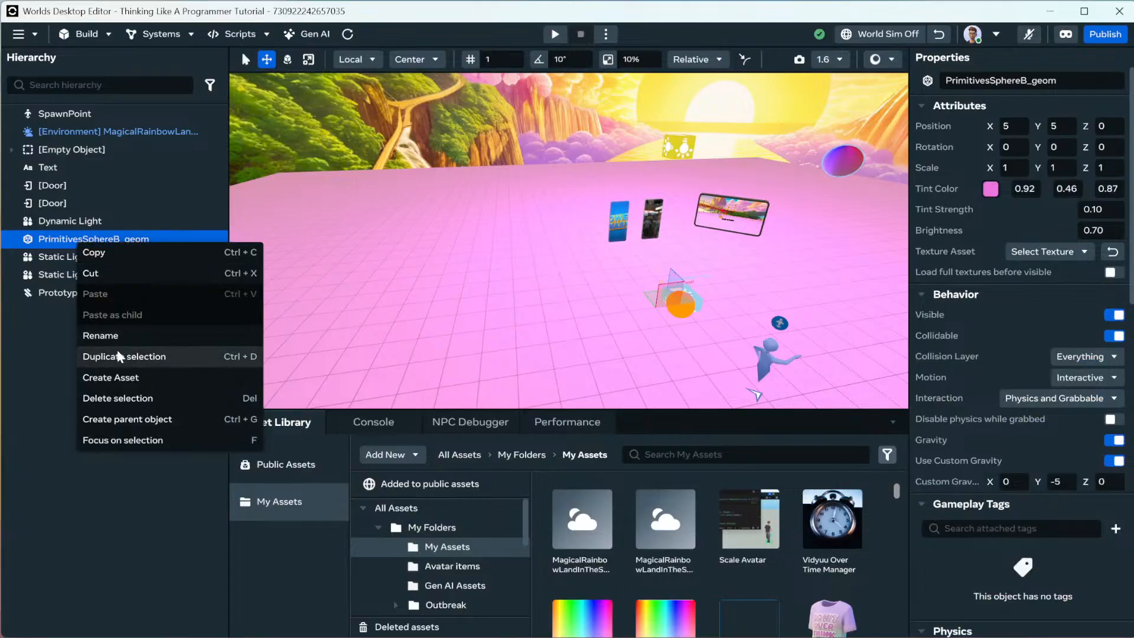
{"action": "left_click", "coordinate": [138, 420]}
{"action": "left_click", "coordinate": [90, 240]}
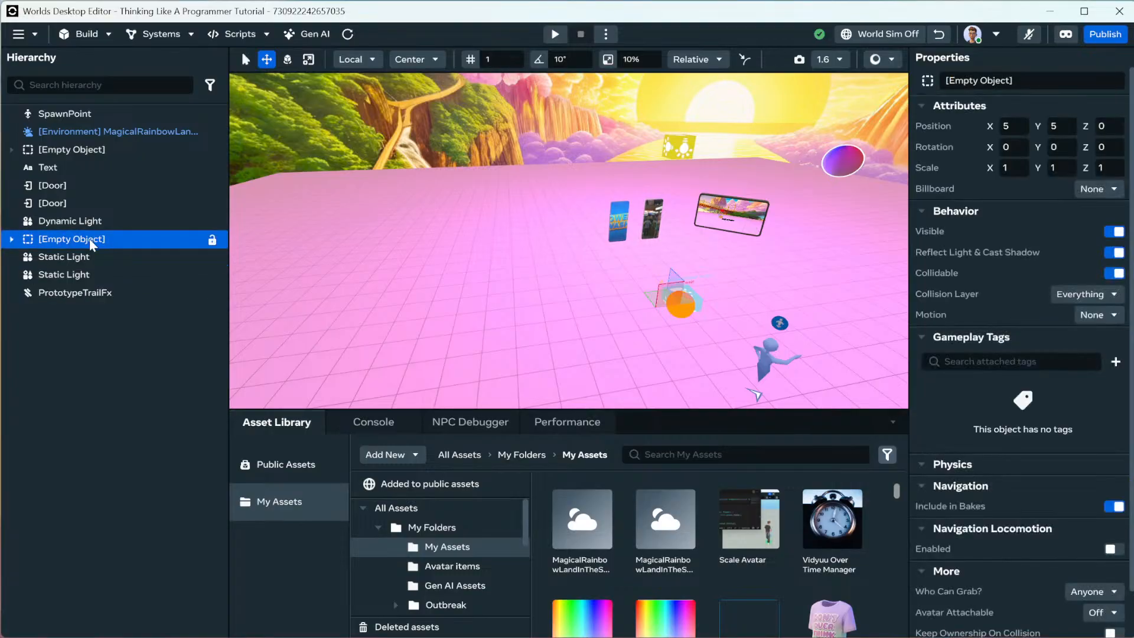
{"action": "right_click", "coordinate": [90, 239]}
{"action": "left_click", "coordinate": [55, 244]}
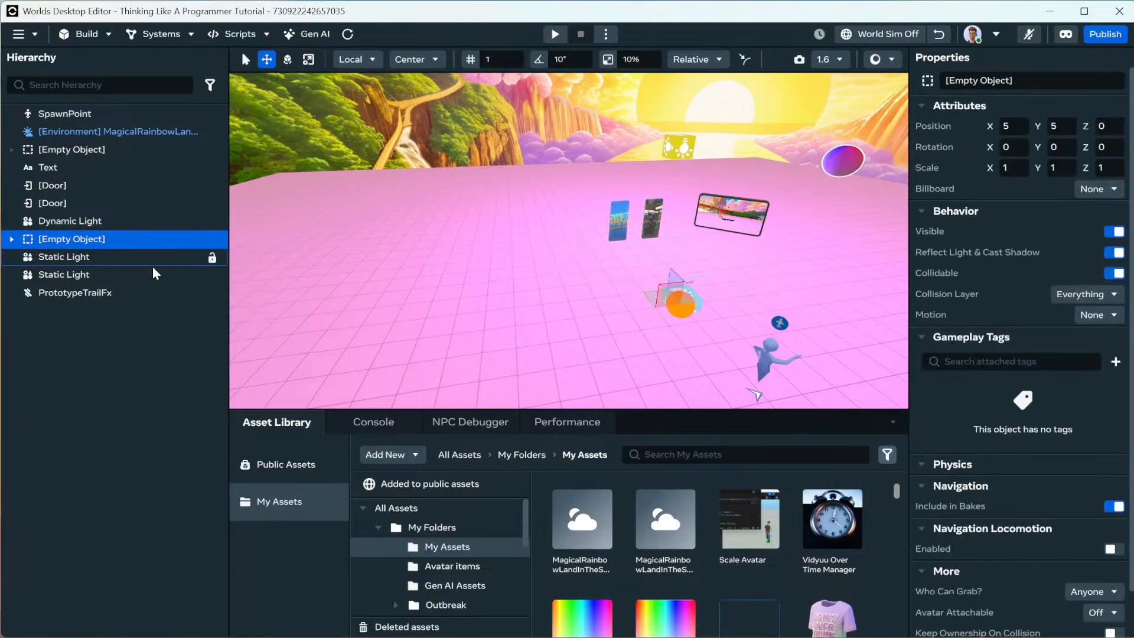
Adjust PrototypeTrailFx's position values and nest it under the new Empty Object.
{"action": "left_click", "coordinate": [72, 294]}
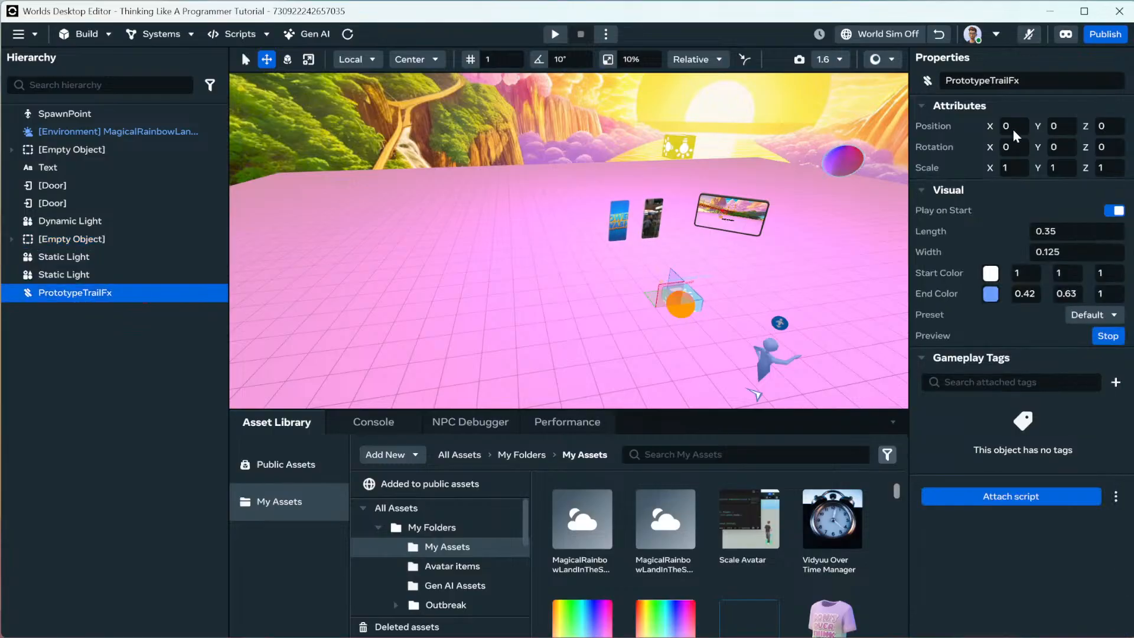
{"action": "type", "text": "5"}
{"action": "key", "text": "Tab"}
{"action": "type", "text": "5"}
{"action": "key", "text": "Return"}
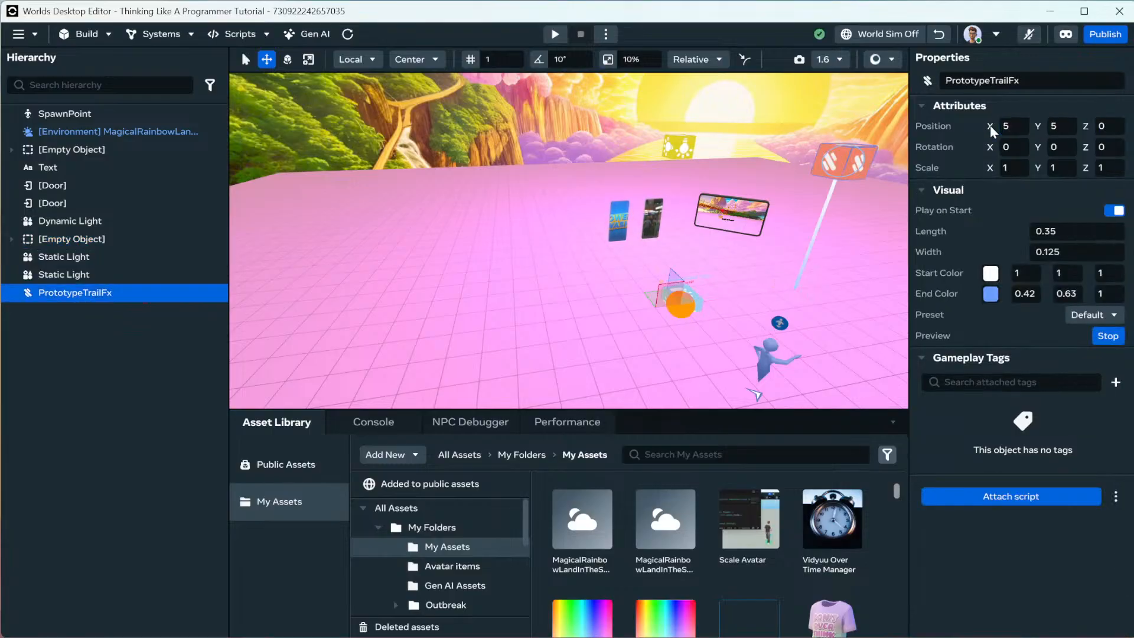
{"action": "left_click", "coordinate": [1071, 125]}
{"action": "type", "text": "0"}
{"action": "key", "text": "Return"}
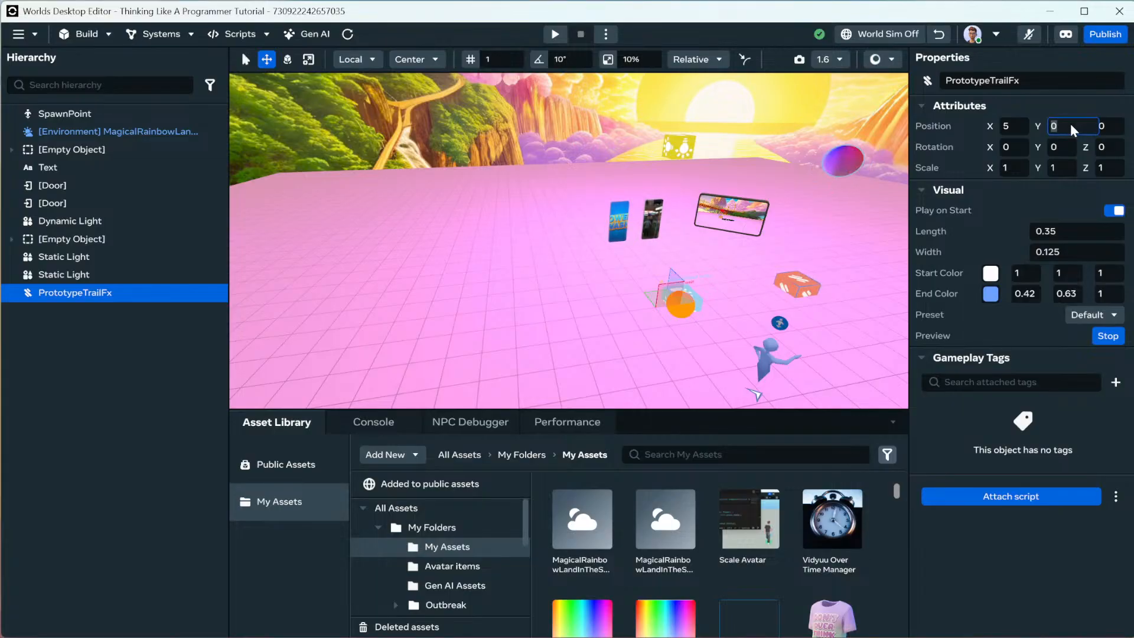
{"action": "type", "text": "5"}
{"action": "key", "text": "Return"}
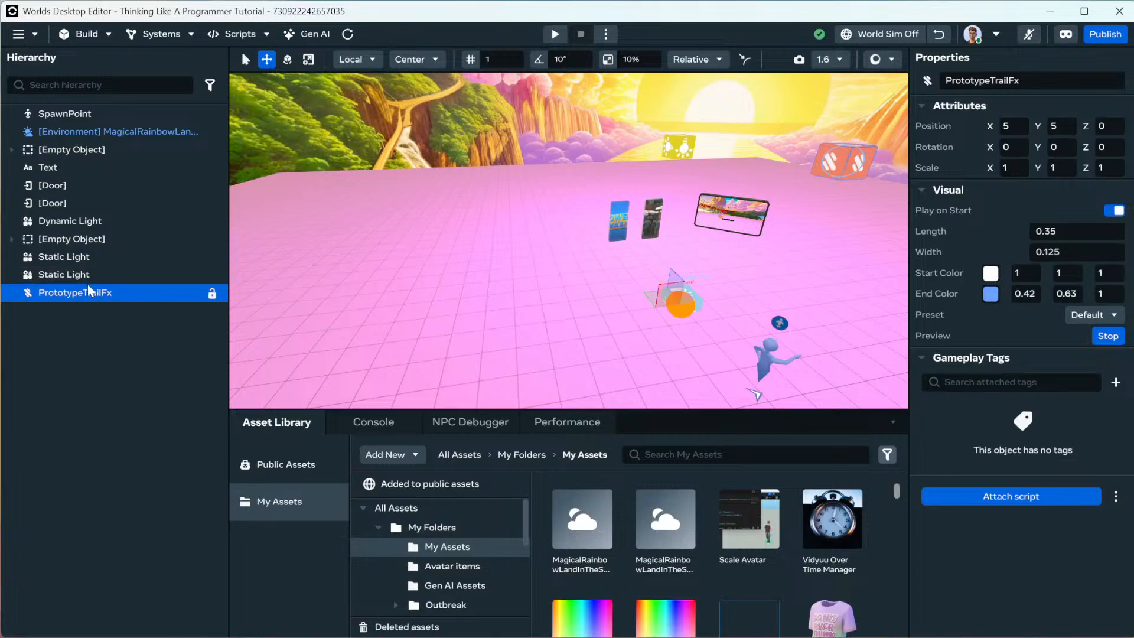
{"action": "left_click_drag", "start_coordinate": [80, 273], "coordinate": [65, 237]}
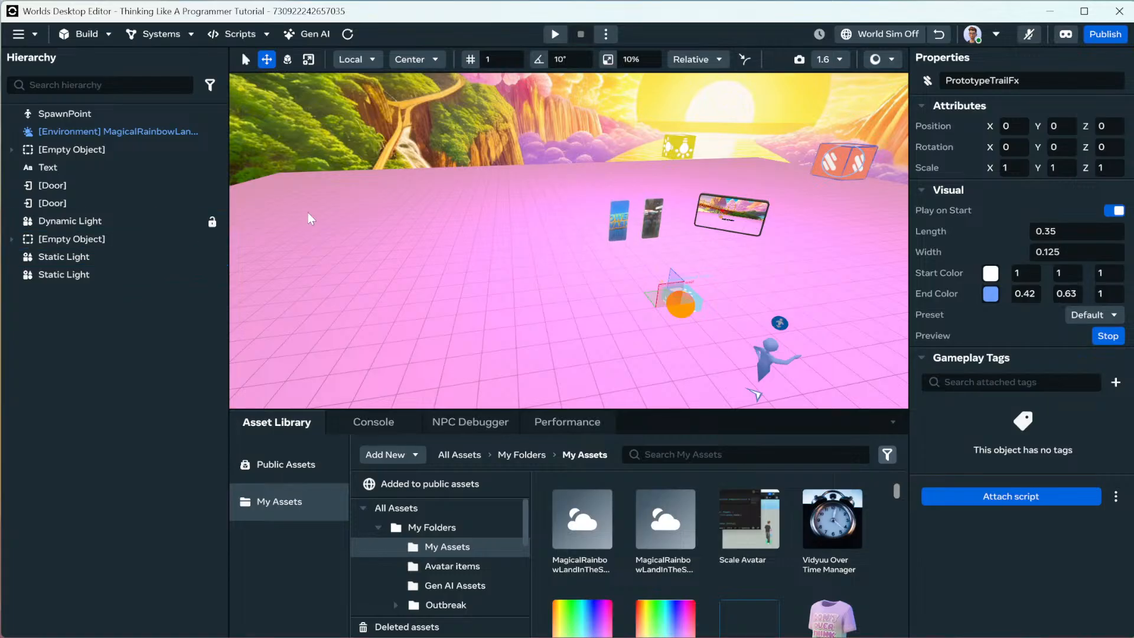
Set the empty parent object's Motion to Interactive and Interaction to Physics.
{"action": "left_click", "coordinate": [13, 240]}
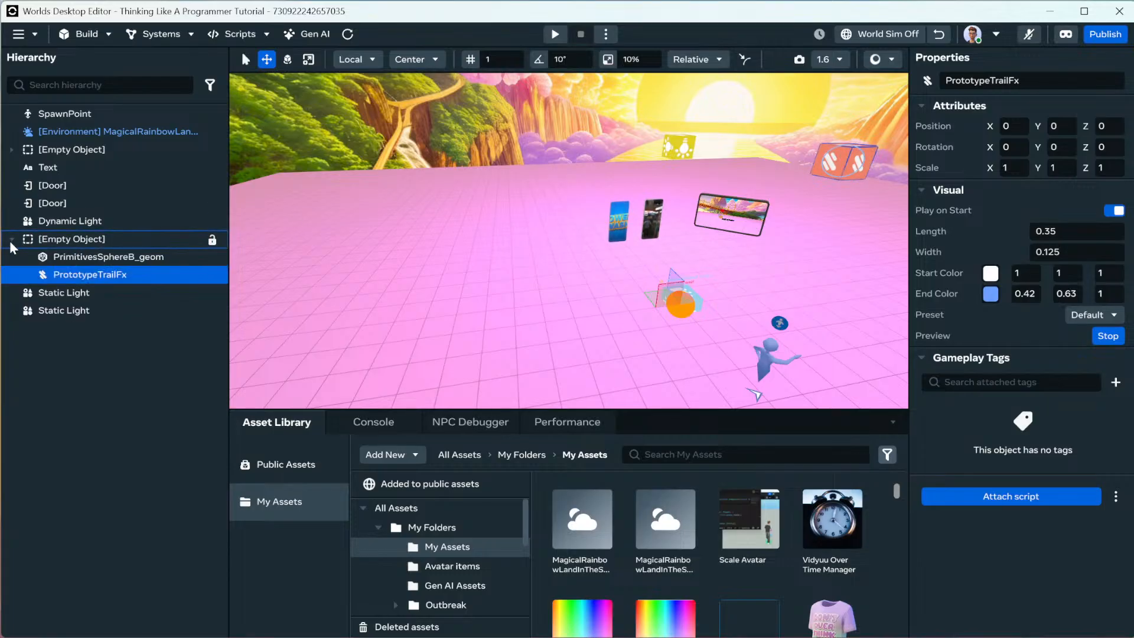
{"action": "left_click", "coordinate": [82, 240]}
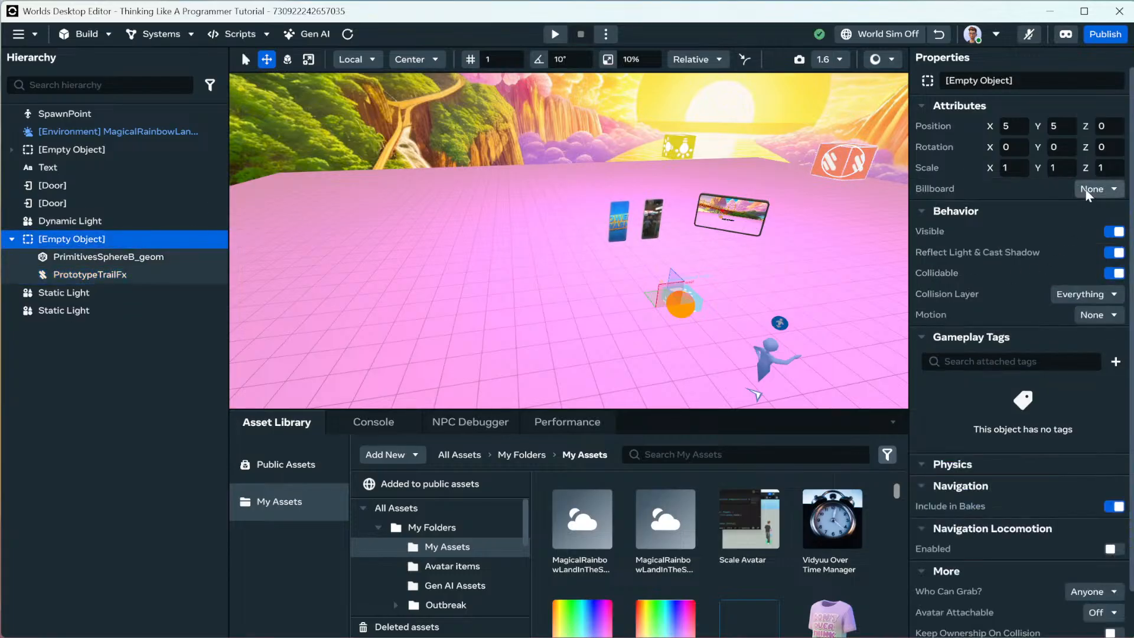
{"action": "left_click", "coordinate": [1100, 317]}
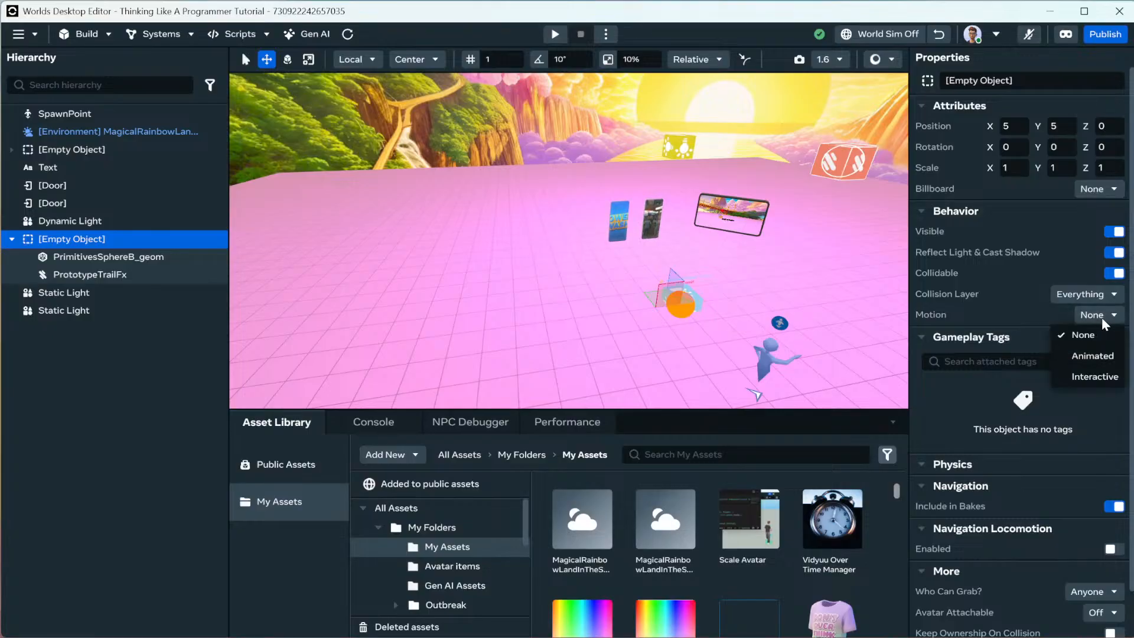
{"action": "left_click", "coordinate": [1103, 377]}
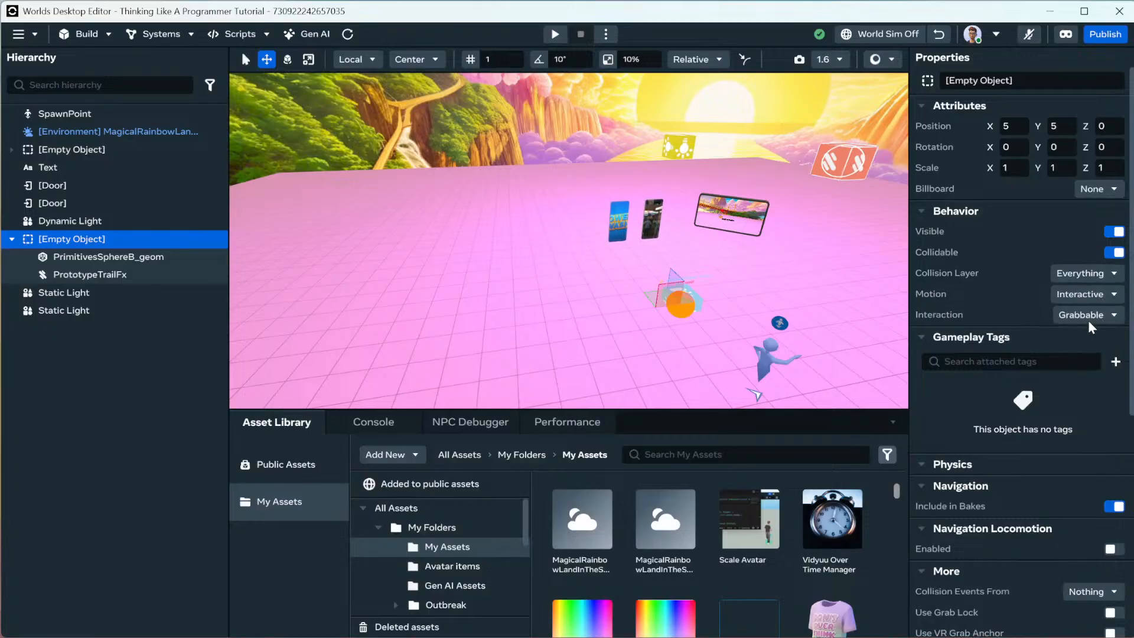
{"action": "left_click", "coordinate": [1086, 317]}
{"action": "left_click", "coordinate": [1073, 371]}
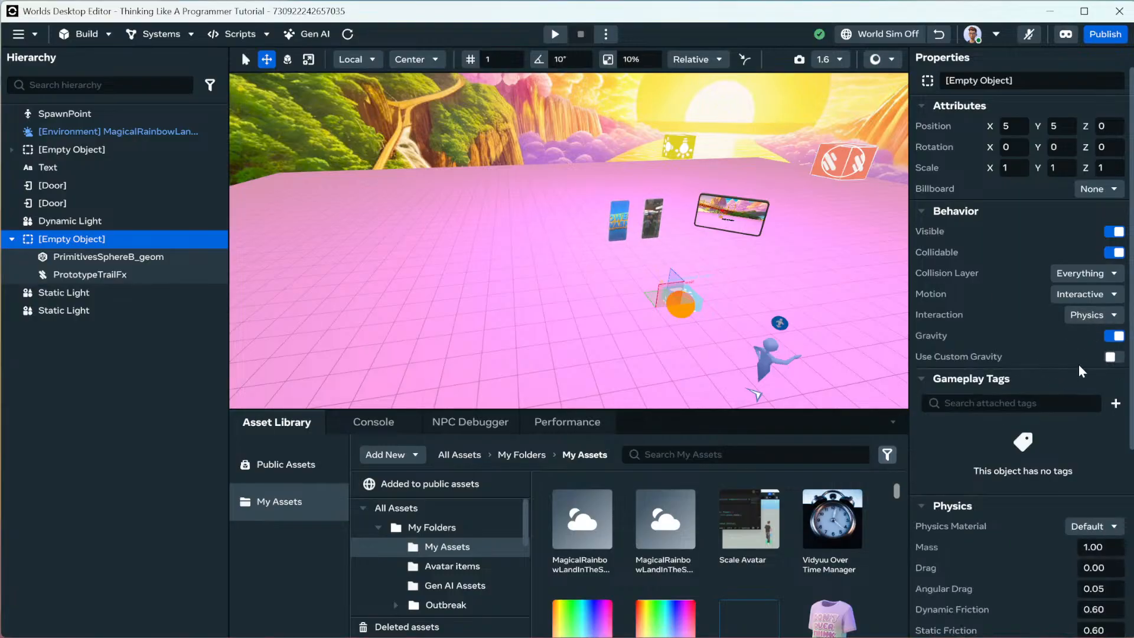
Set its Physics Material to Superball and switch world simulation on.
{"action": "scroll", "coordinate": [1079, 372], "scroll_direction": "down", "scroll_amount": 2}
{"action": "left_click", "coordinate": [1094, 431]}
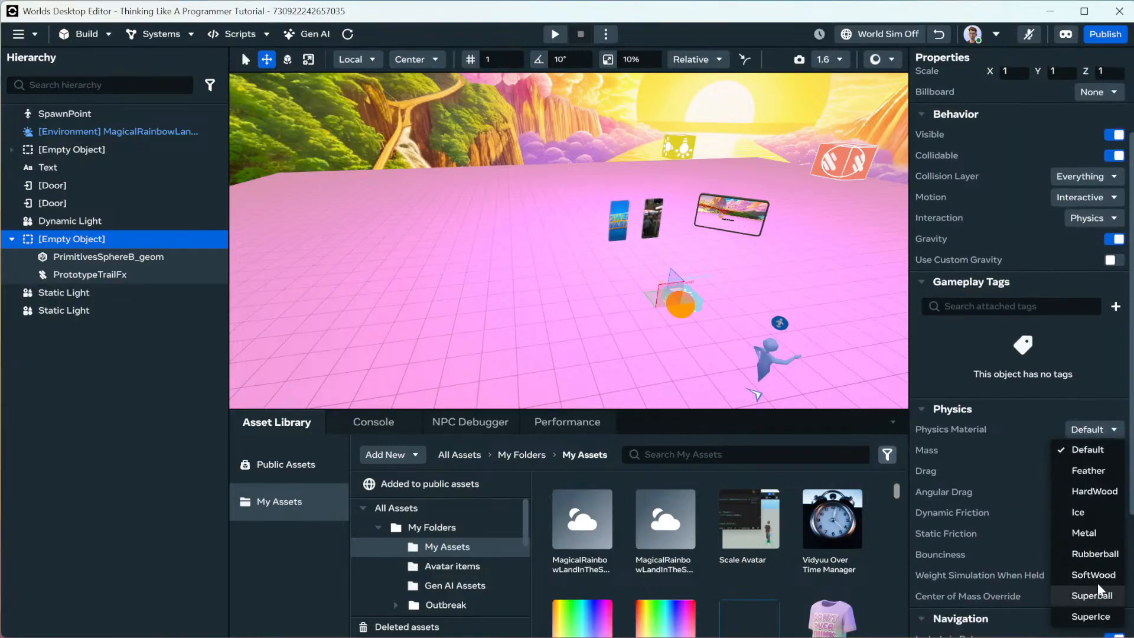
{"action": "left_click", "coordinate": [1097, 591]}
{"action": "scroll", "coordinate": [998, 266], "scroll_direction": "up", "scroll_amount": 2}
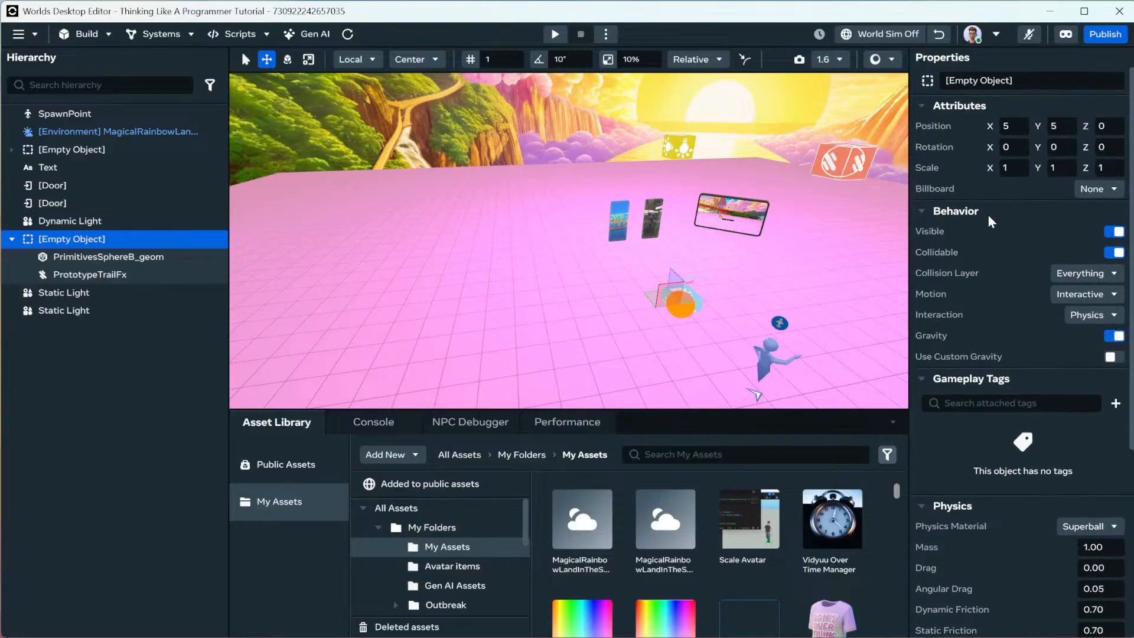
{"action": "left_click", "coordinate": [877, 36]}
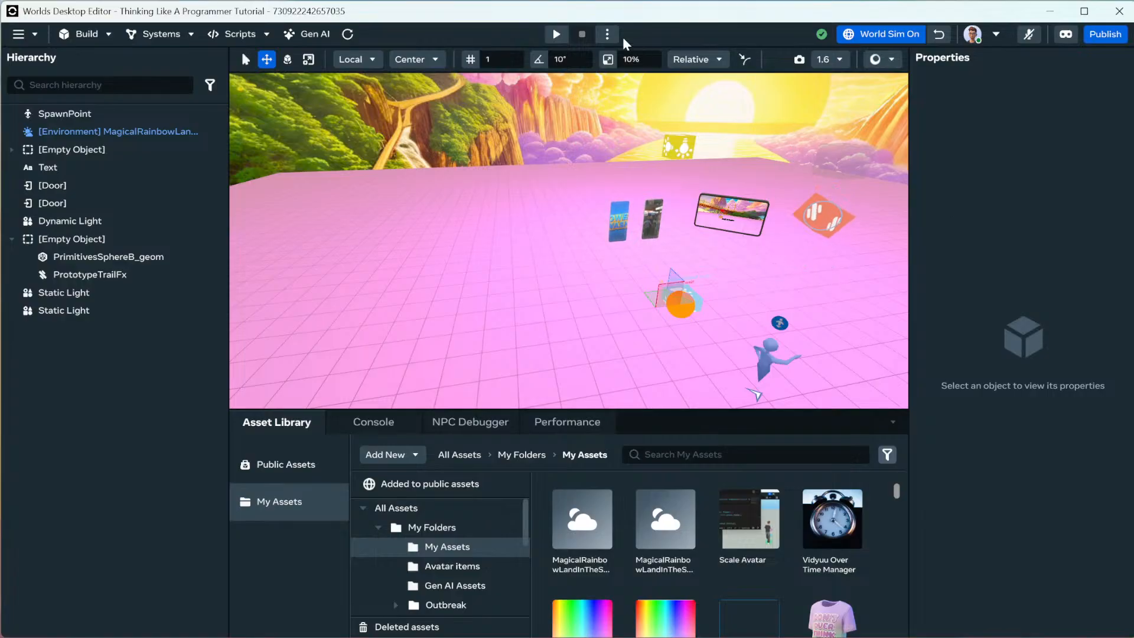
{"action": "left_click", "coordinate": [557, 34]}
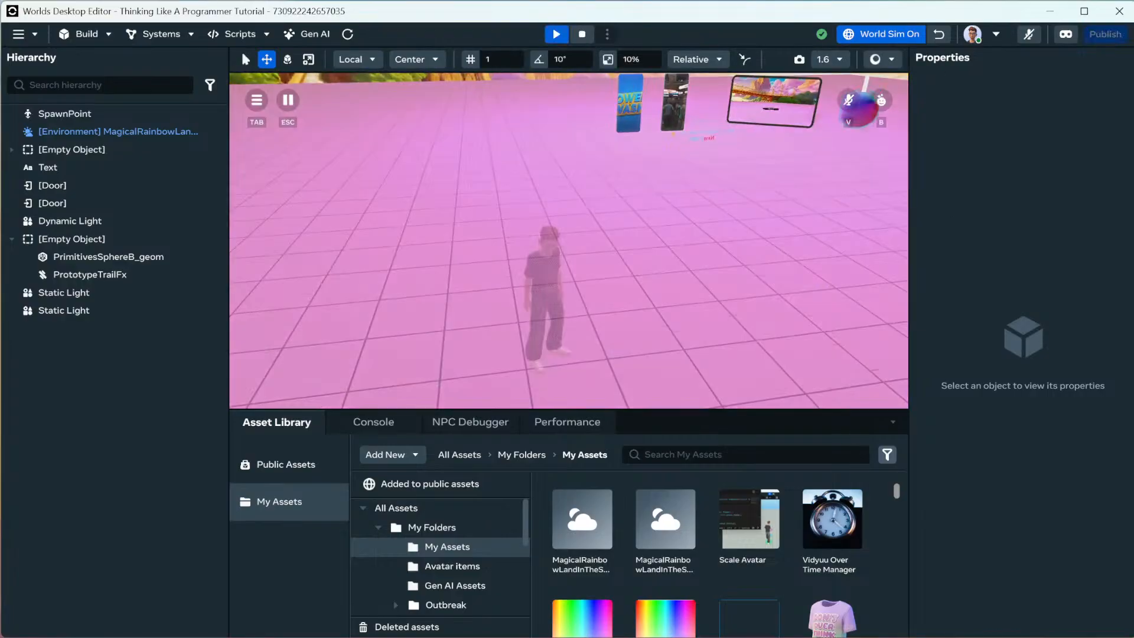
{"action": "key", "text": "w"}
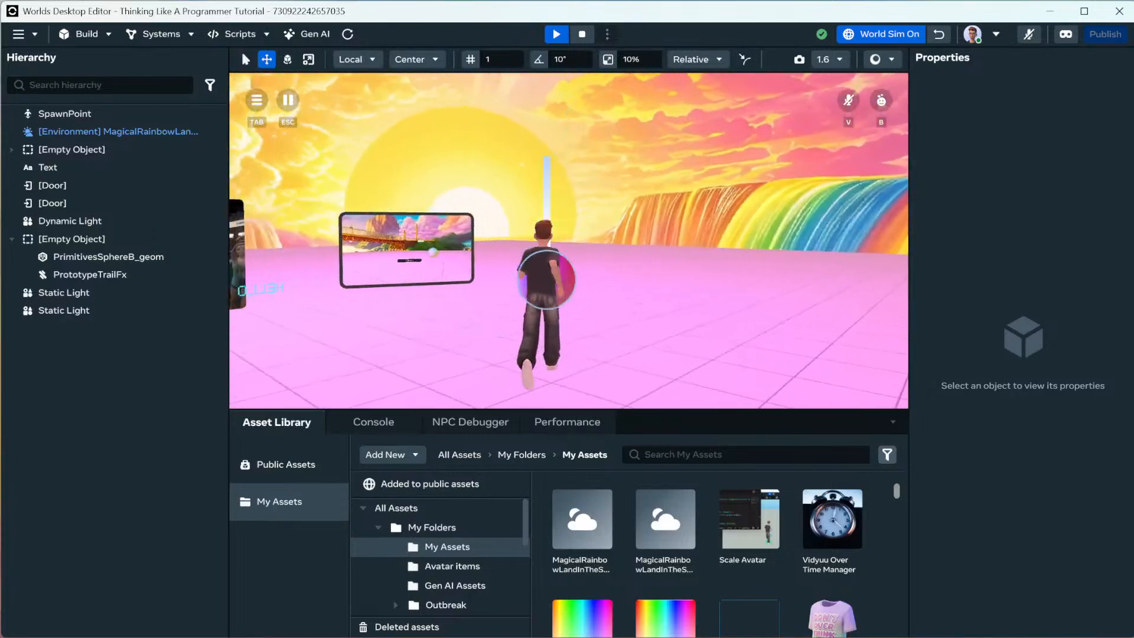
{"action": "key", "text": "w"}
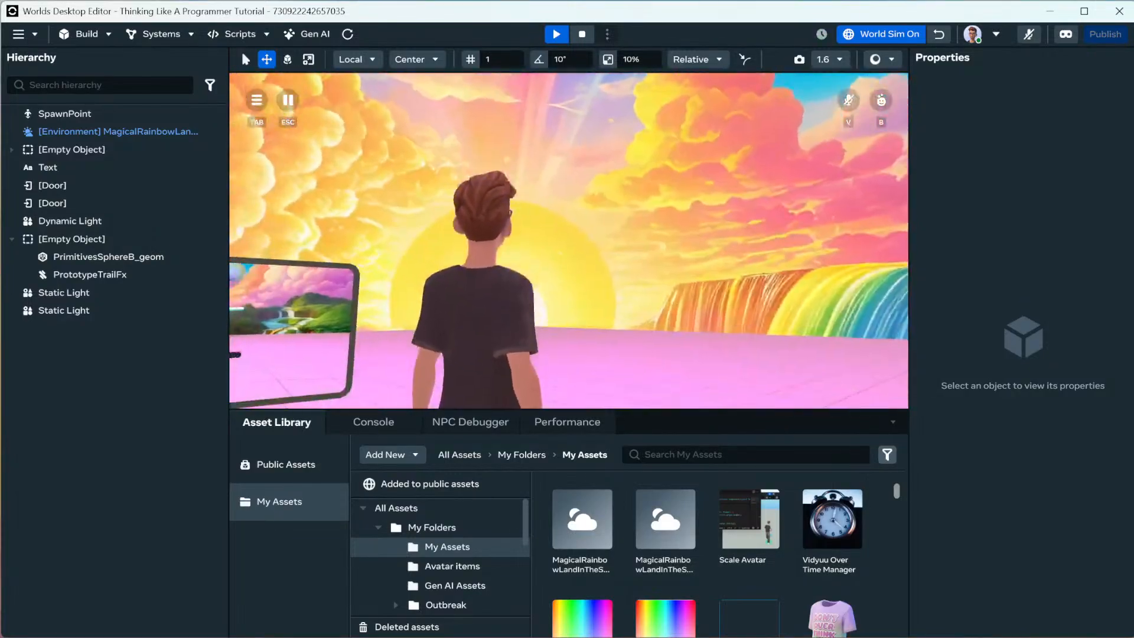
{"action": "key", "text": "w"}
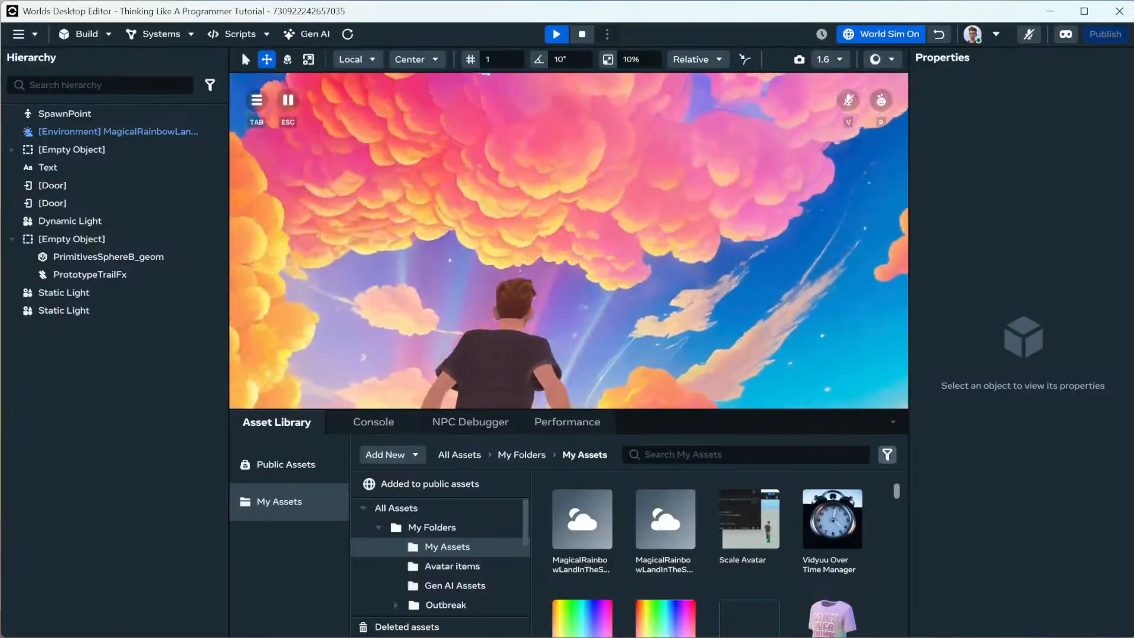
{"action": "key", "text": "w"}
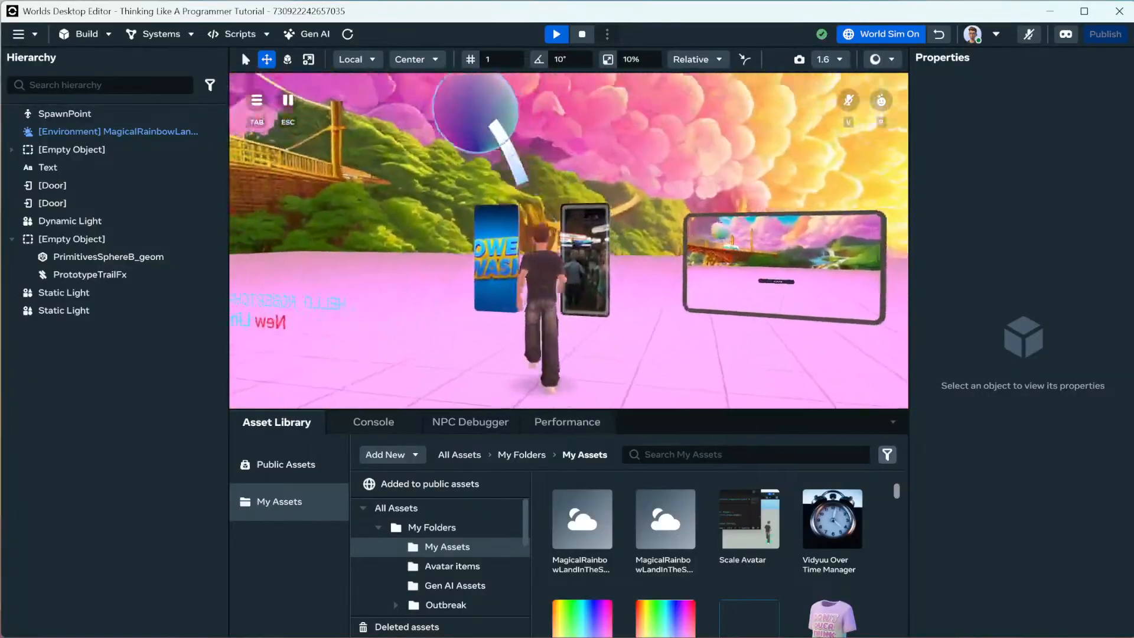
{"action": "key", "text": "a"}
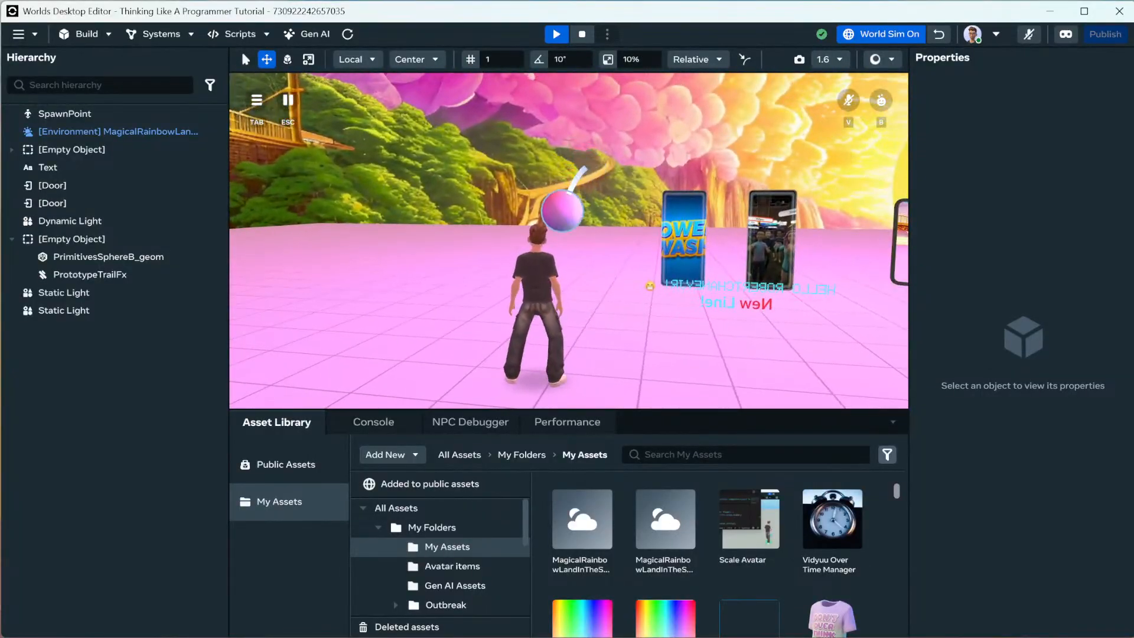
{"action": "key", "text": "Escape"}
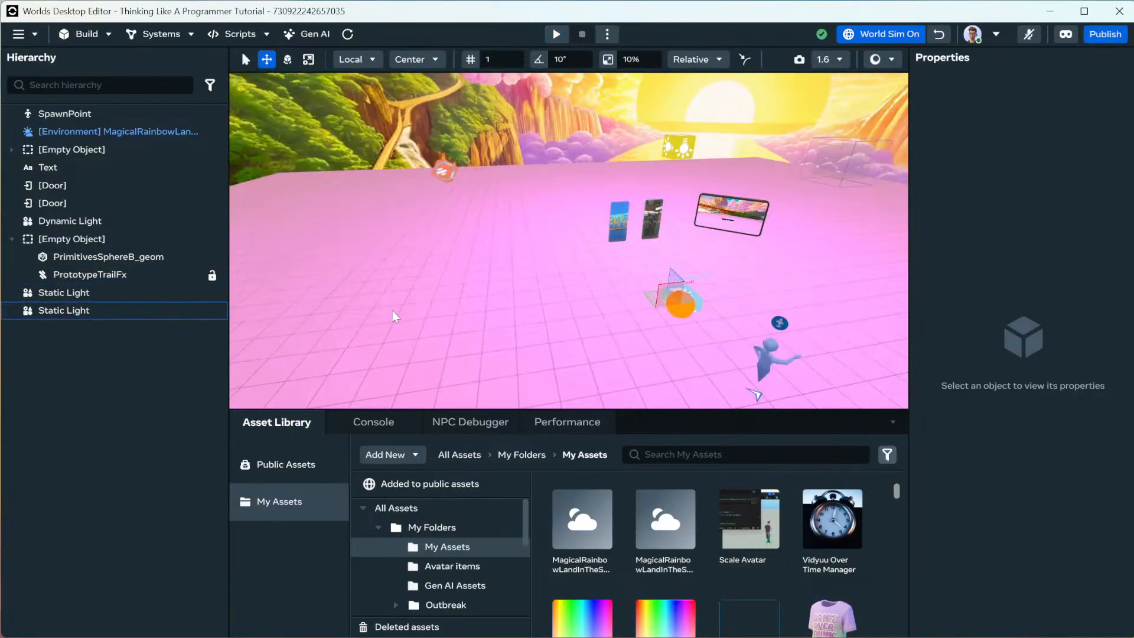
{"action": "left_click", "coordinate": [70, 274]}
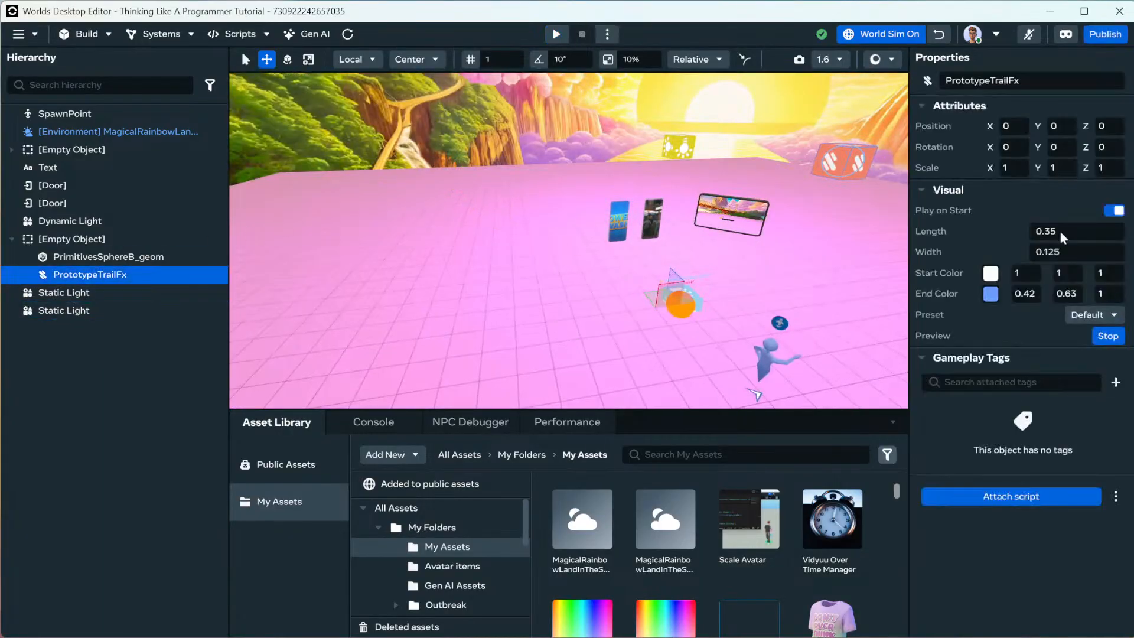
Switch PrototypeTrailFx to the Tapered Trail preset and turn World Sim off.
{"action": "left_click", "coordinate": [1094, 316]}
{"action": "left_click", "coordinate": [1076, 314]}
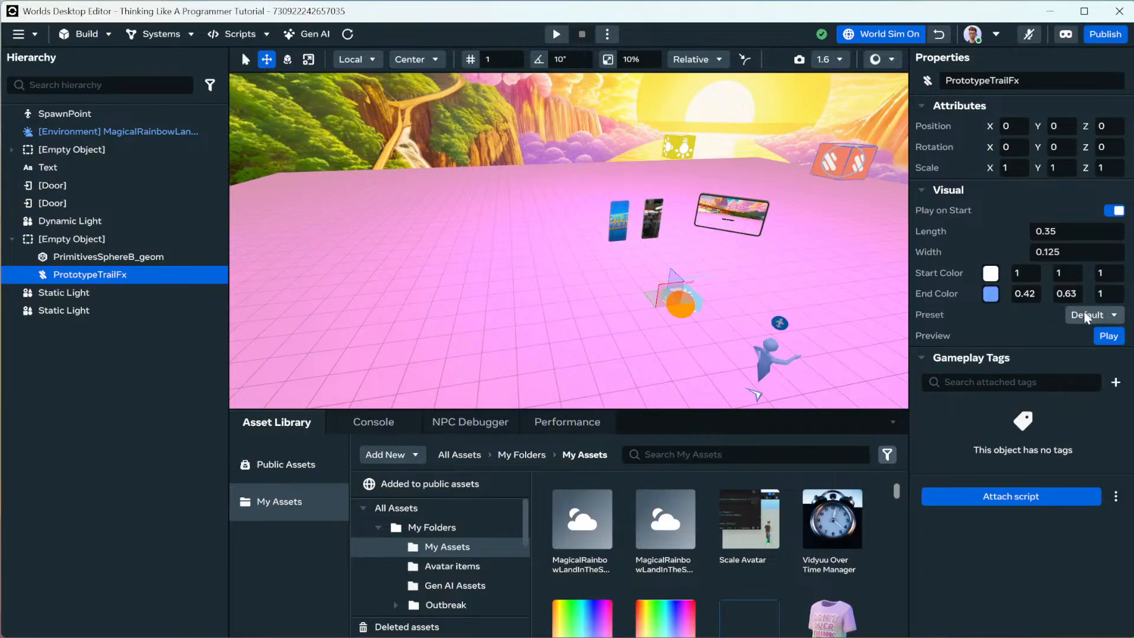
{"action": "left_click", "coordinate": [1076, 314]}
{"action": "left_click", "coordinate": [1087, 355]}
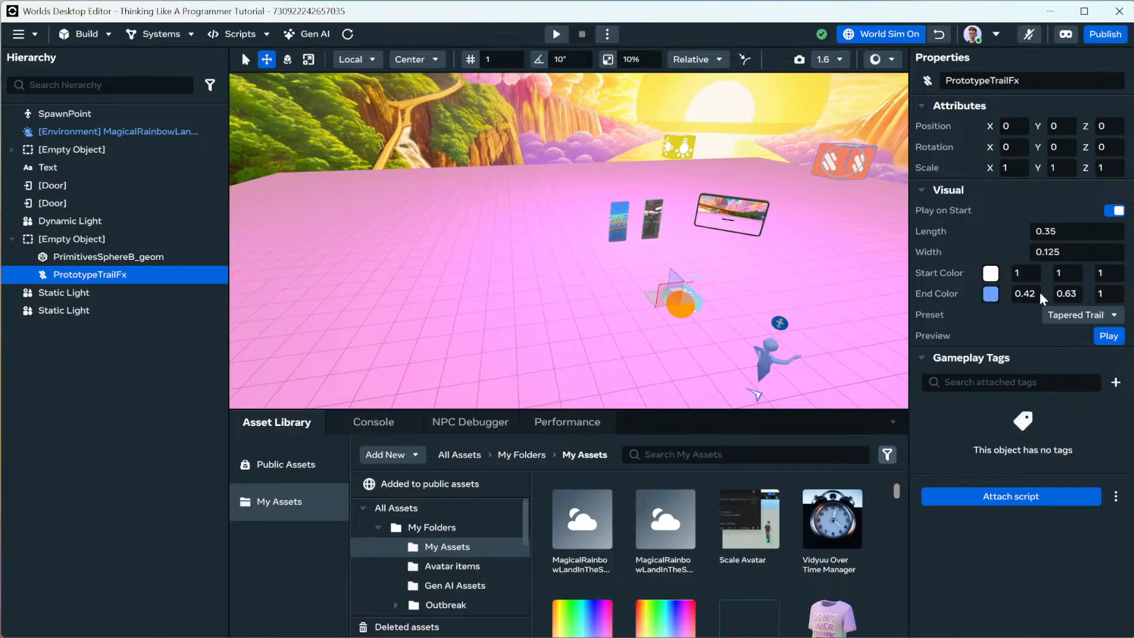
{"action": "left_click", "coordinate": [890, 37]}
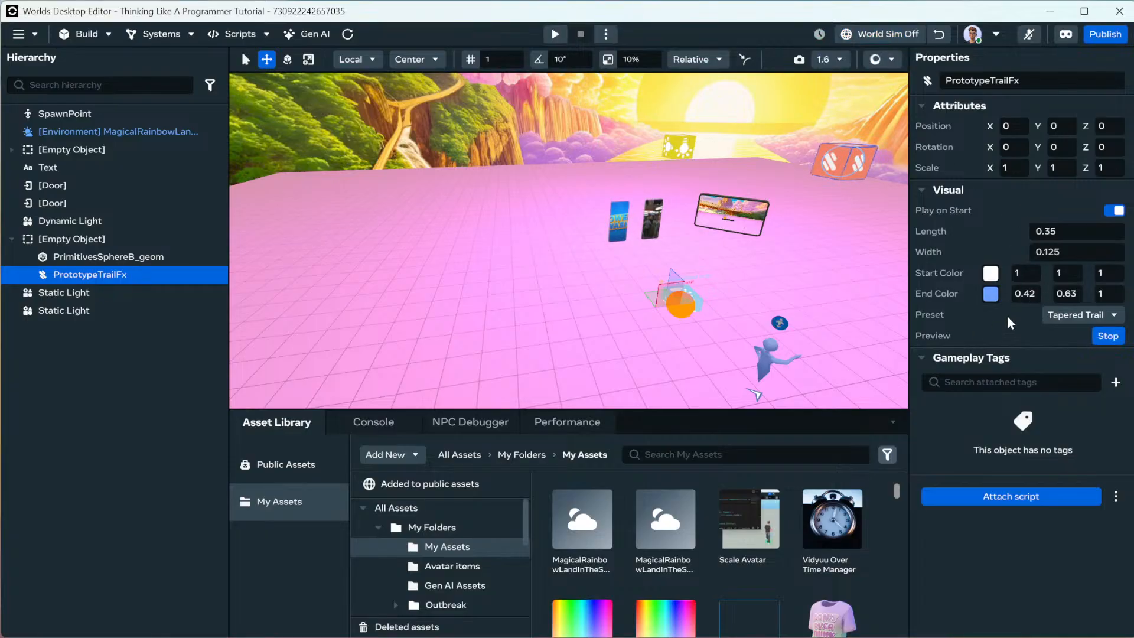
Drag a ParticleFx gizmo into the scene and raise it to Y 3.
{"action": "left_click", "coordinate": [86, 34]}
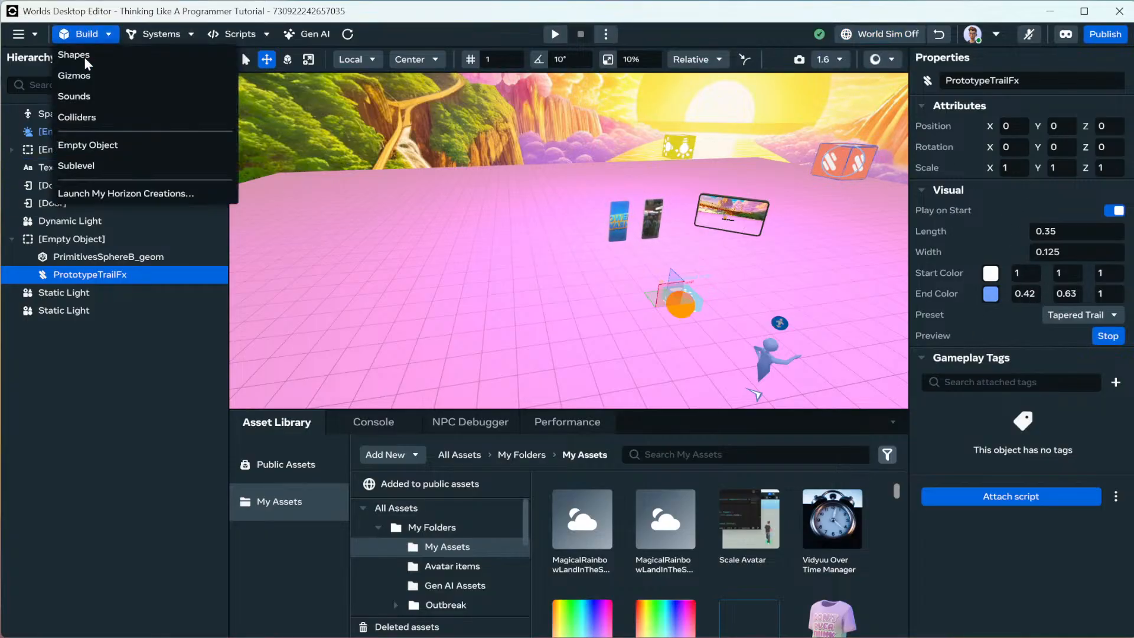
{"action": "left_click", "coordinate": [103, 79]}
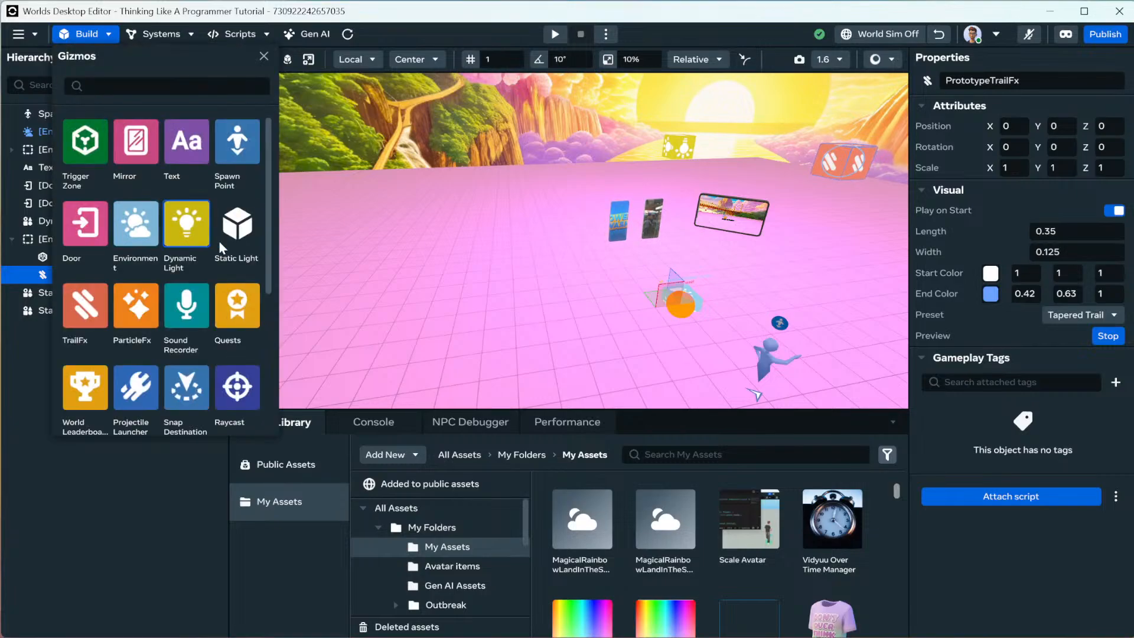
{"action": "left_click_drag", "start_coordinate": [132, 328], "coordinate": [490, 299]}
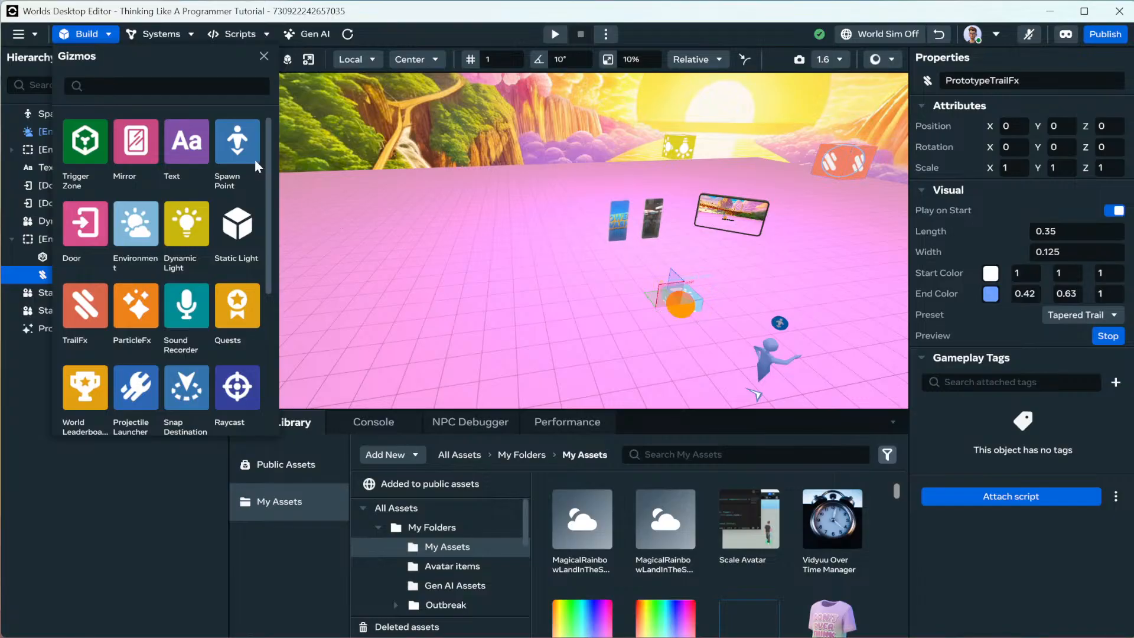
{"action": "left_click", "coordinate": [264, 57]}
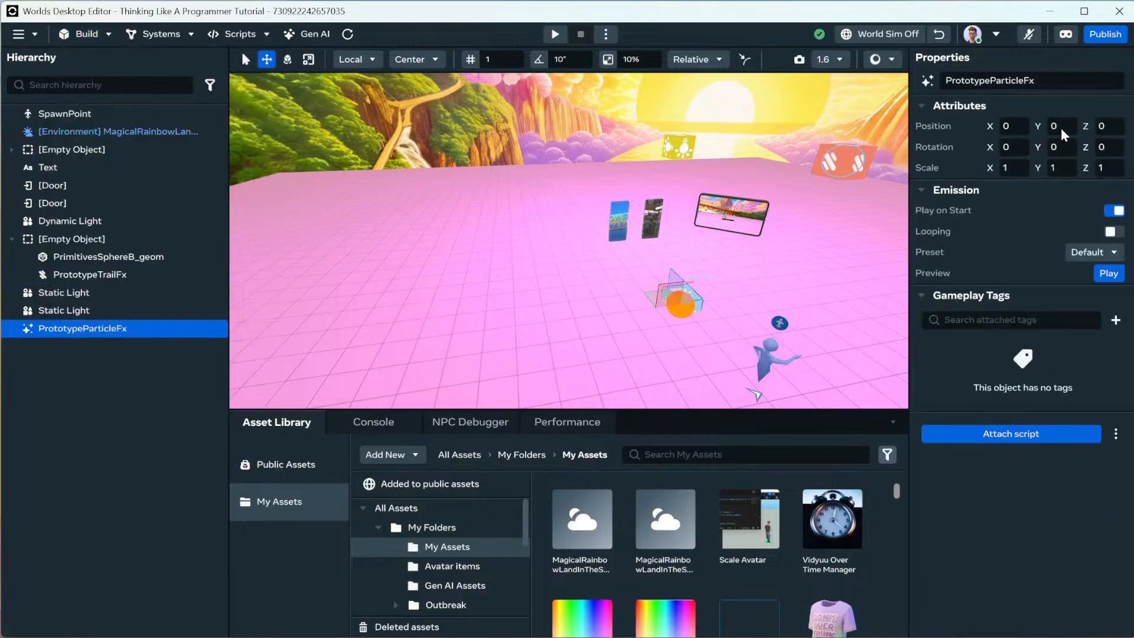
{"action": "key", "text": "Return"}
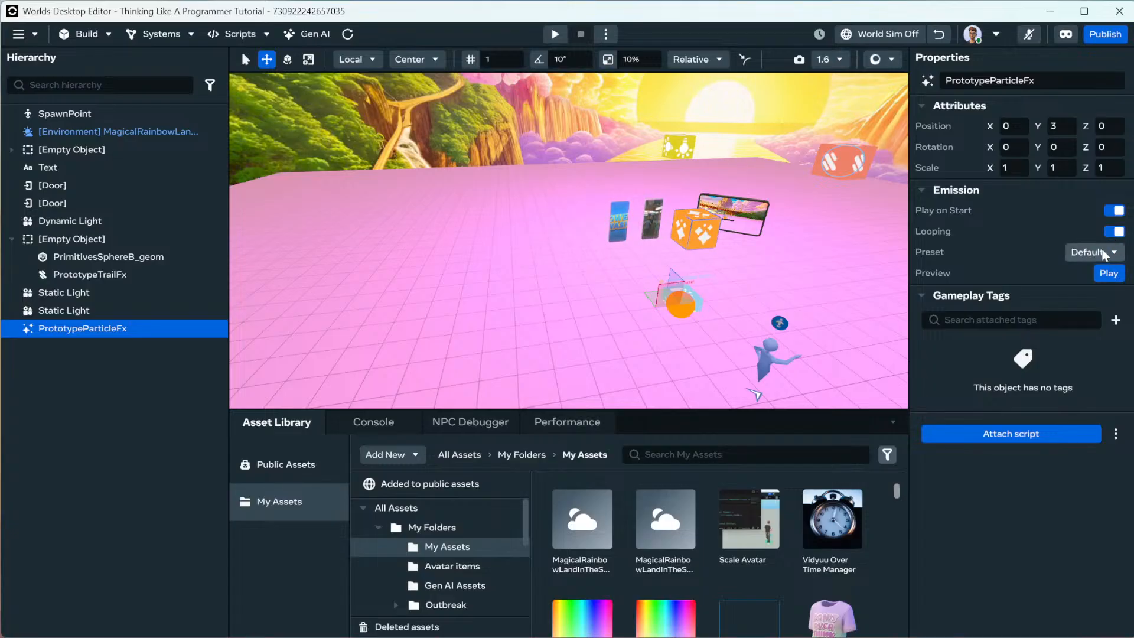
Try Hit Spark, Hit Ring, Confetti Burst, Smoke Trail, Water Spray presets, ending on Water Burst, with sim on.
{"action": "left_click", "coordinate": [1102, 253]}
{"action": "left_click", "coordinate": [1054, 335]}
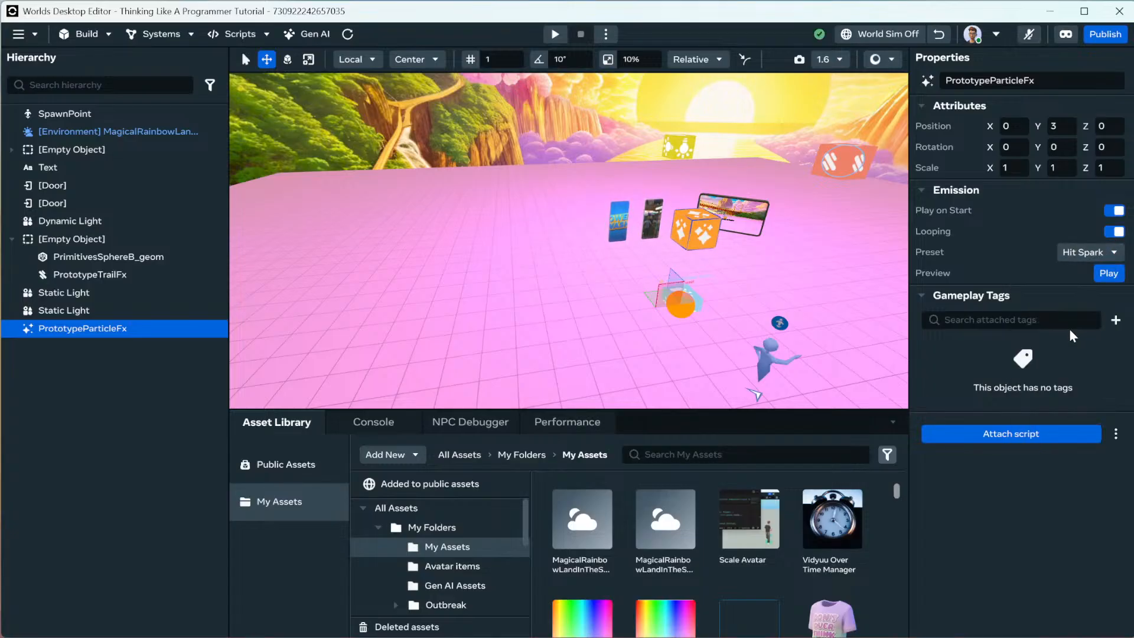
{"action": "left_click", "coordinate": [880, 34]}
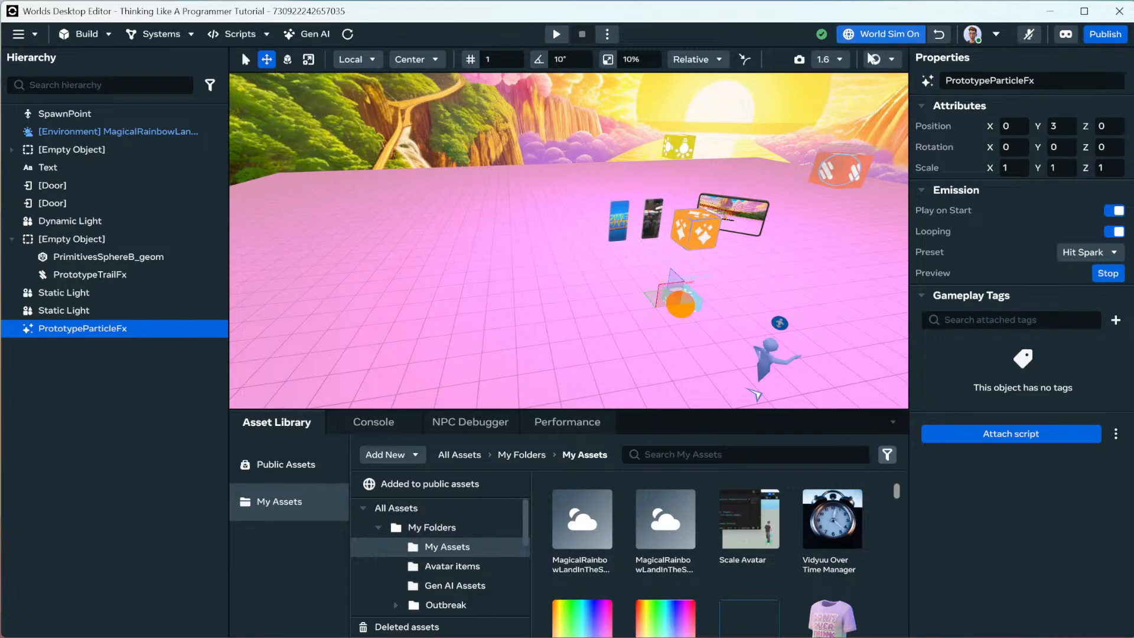
{"action": "left_click", "coordinate": [1106, 257]}
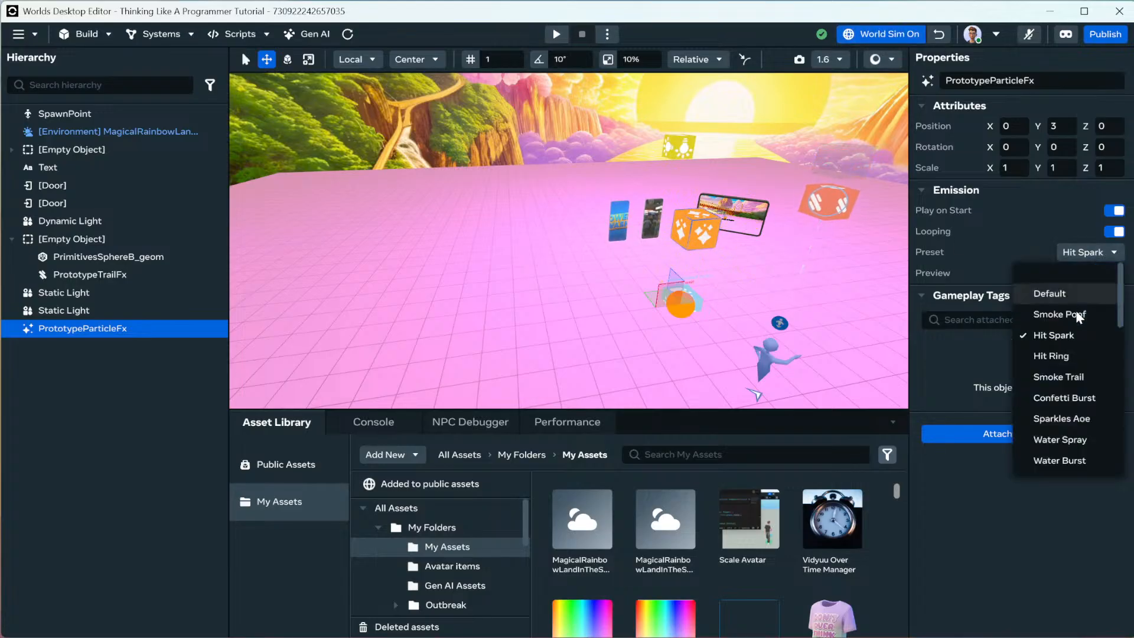
{"action": "left_click", "coordinate": [1068, 353]}
{"action": "left_click", "coordinate": [1082, 250]}
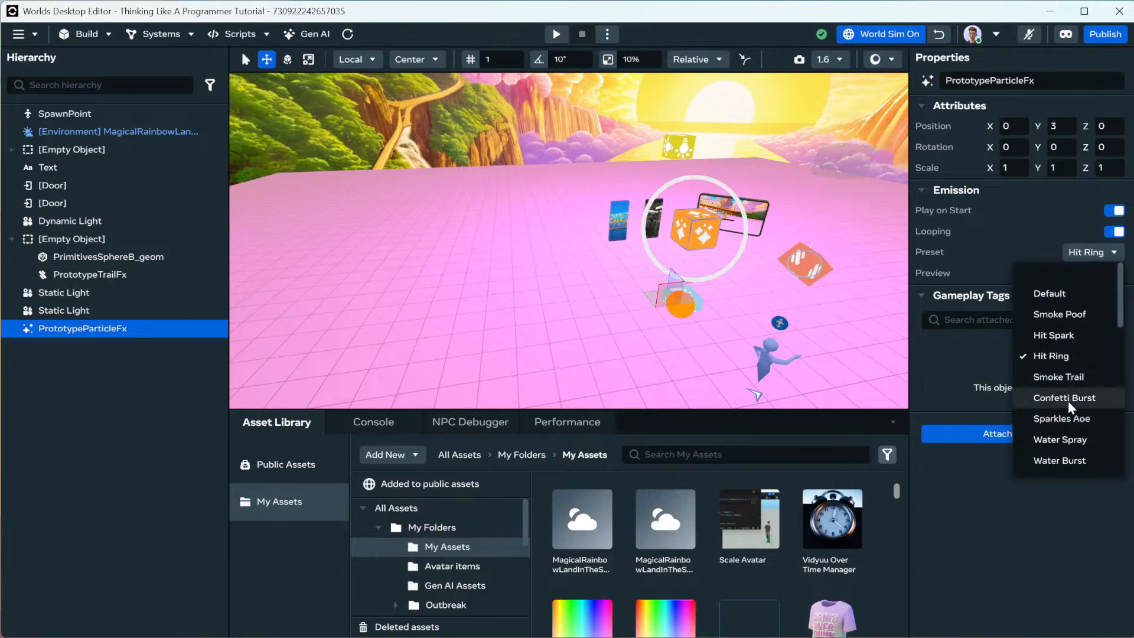
{"action": "left_click", "coordinate": [1071, 398]}
{"action": "left_click", "coordinate": [1078, 251]}
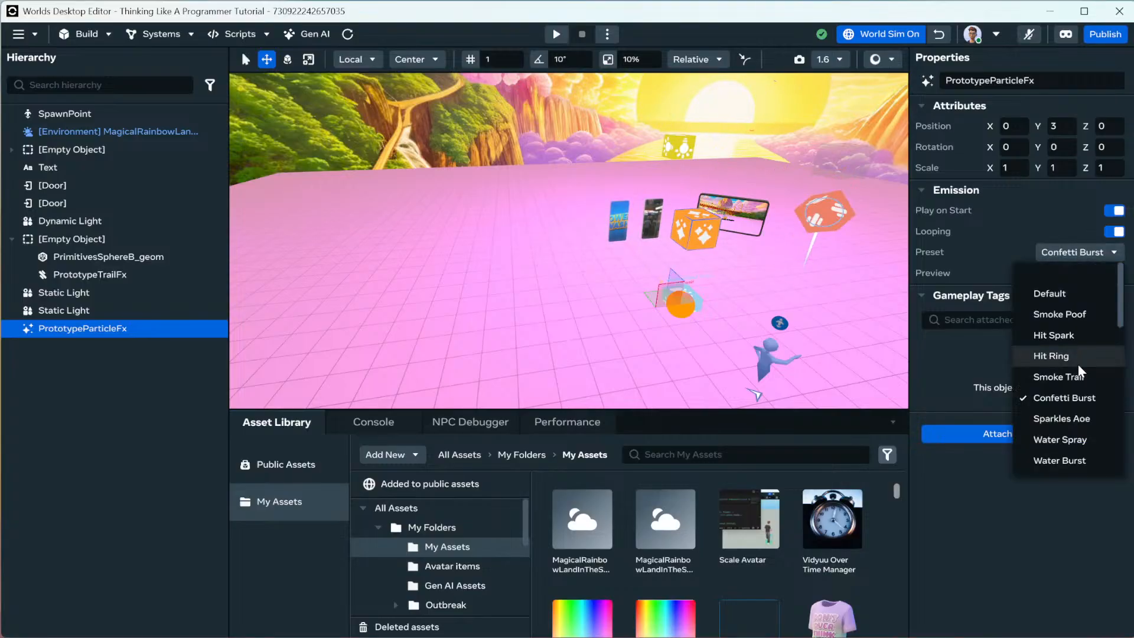
{"action": "left_click", "coordinate": [1063, 371]}
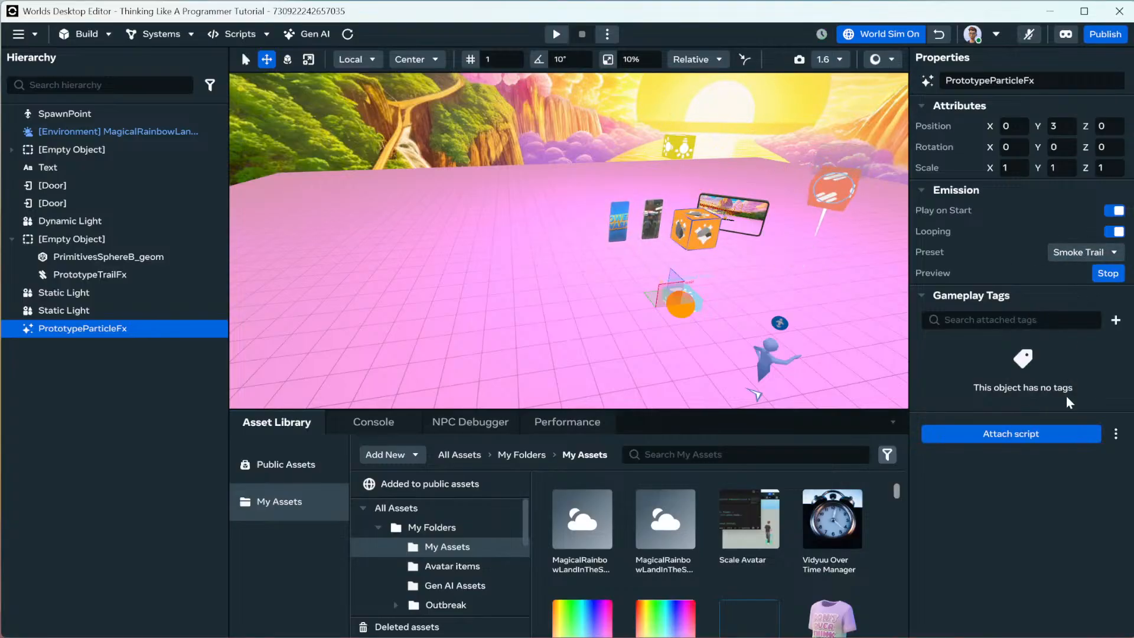
{"action": "left_click", "coordinate": [1082, 251]}
{"action": "left_click", "coordinate": [1064, 443]}
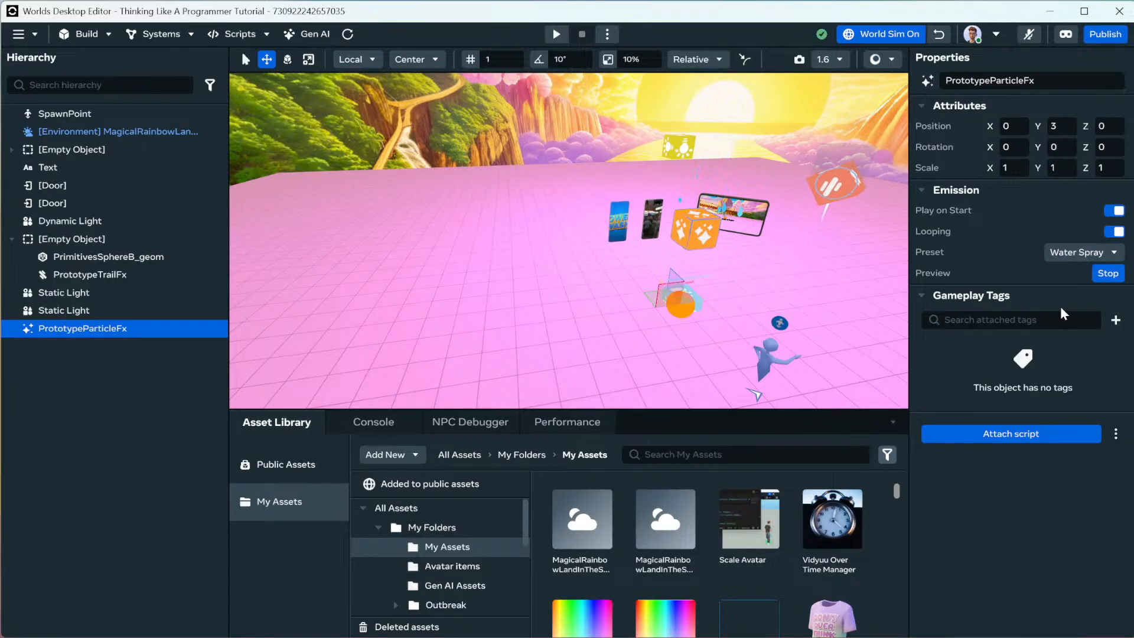
{"action": "left_click", "coordinate": [1082, 252]}
{"action": "left_click", "coordinate": [1069, 460]}
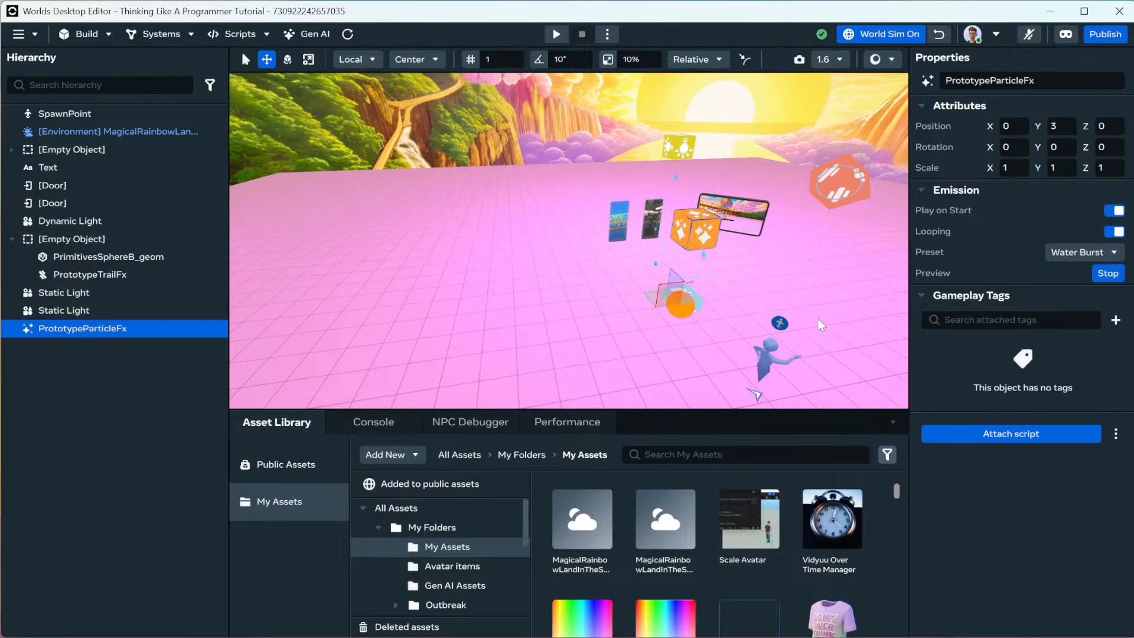
Reopen the Gizmos catalogue and close it without adding anything.
{"action": "left_click", "coordinate": [97, 36]}
{"action": "left_click", "coordinate": [108, 75]}
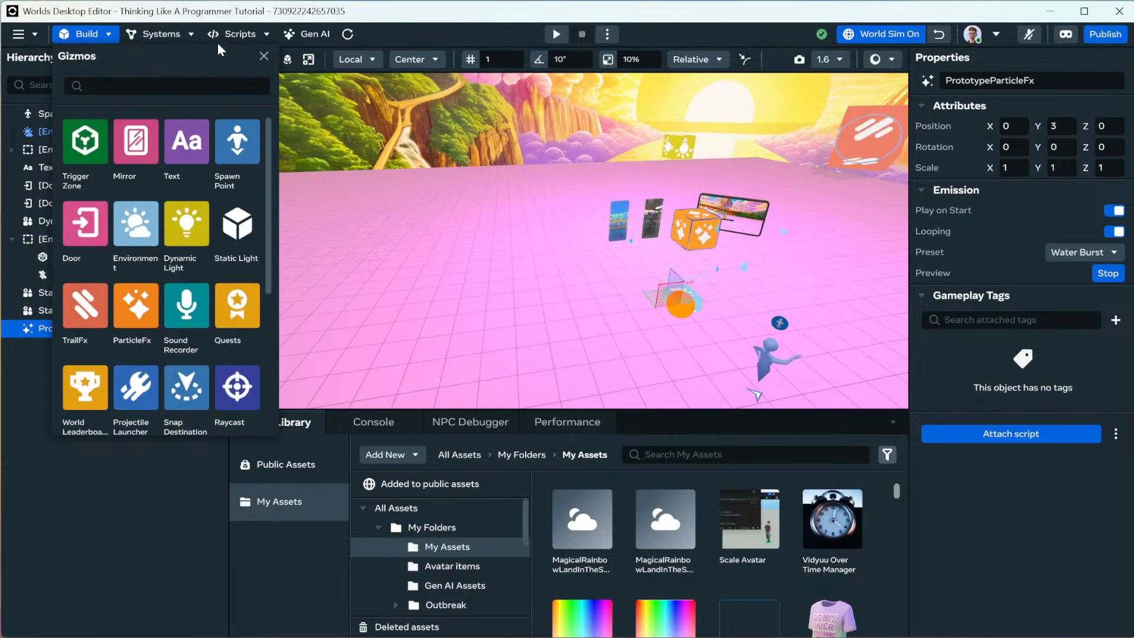
{"action": "left_click", "coordinate": [172, 28]}
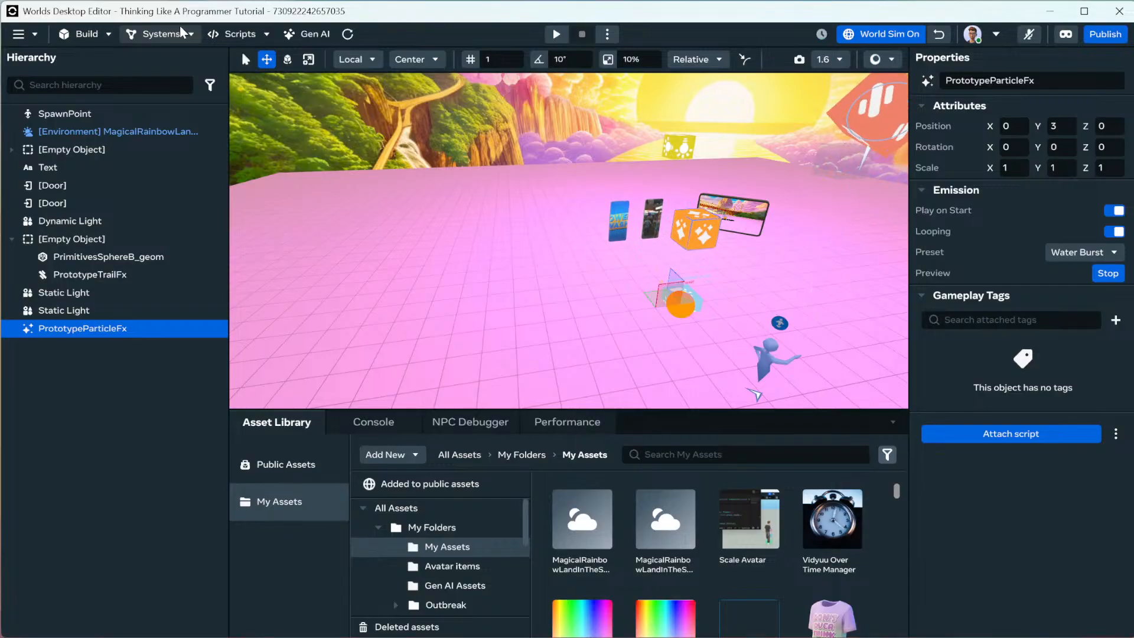
Browse the public Asset Library filtered to the VFX category, with the panel enlarged.
{"action": "left_click", "coordinate": [269, 461]}
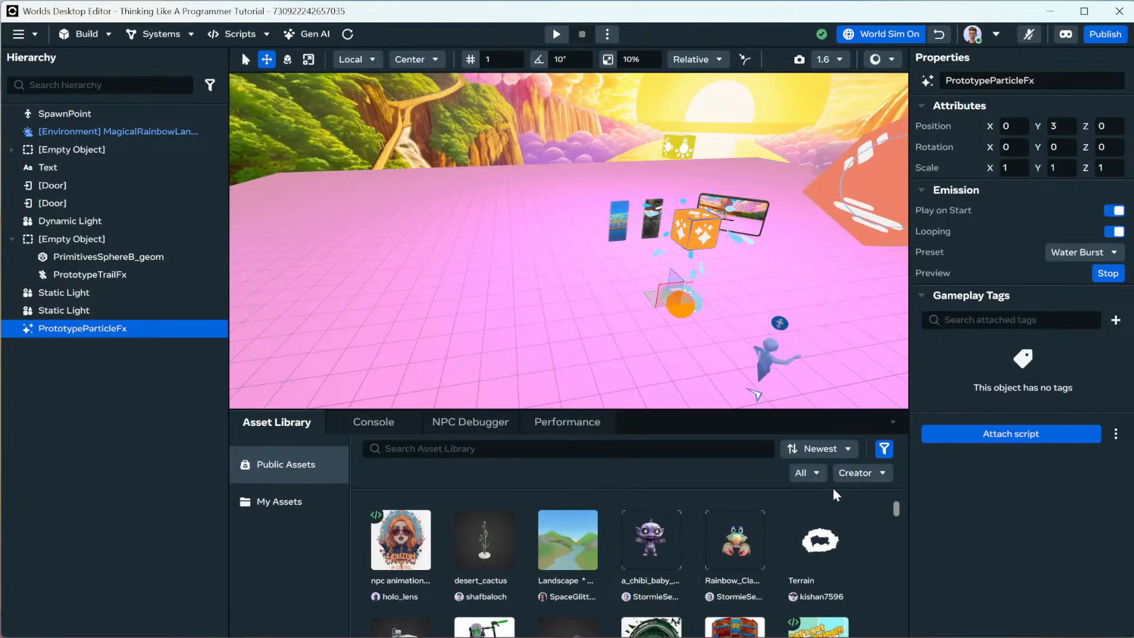
{"action": "left_click", "coordinate": [815, 474]}
{"action": "left_click", "coordinate": [830, 324]}
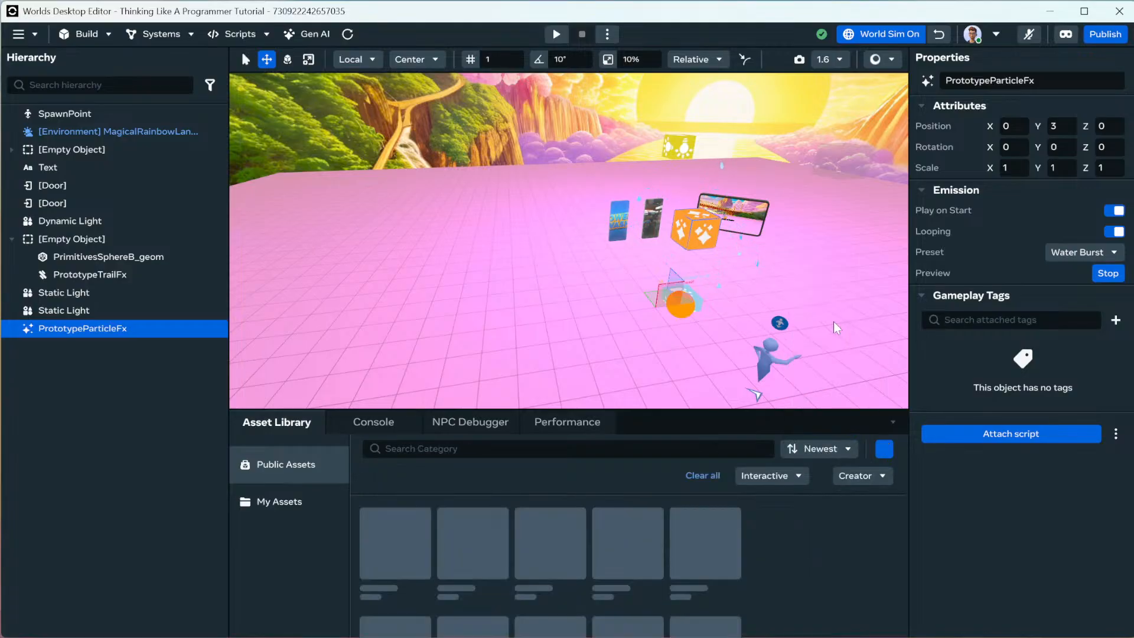
{"action": "left_click", "coordinate": [772, 474]}
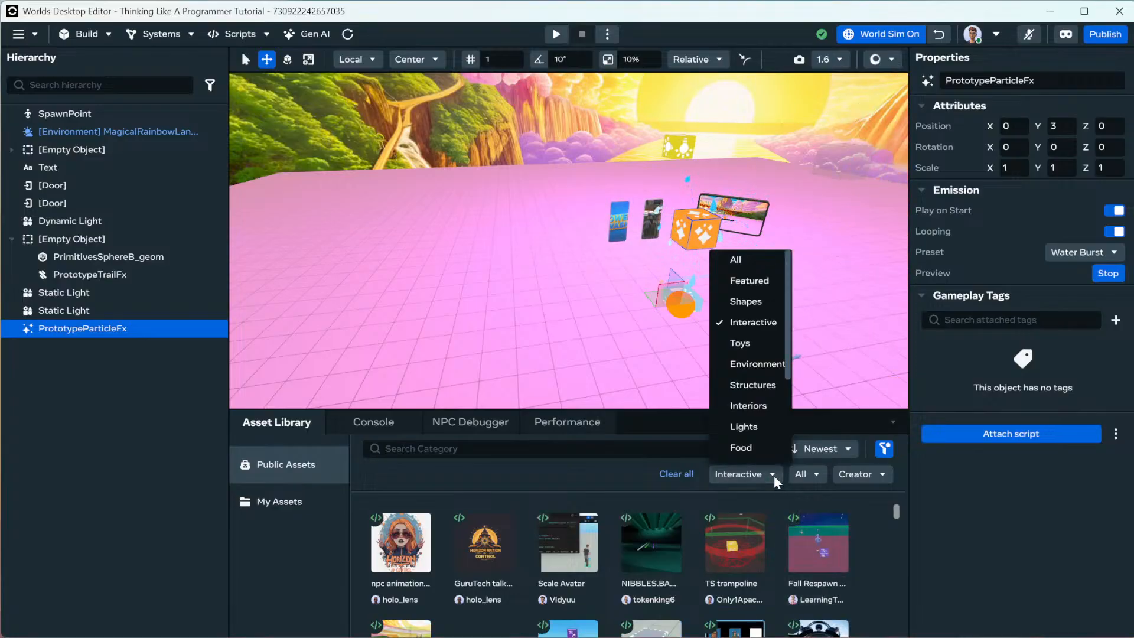
{"action": "scroll", "coordinate": [764, 329], "scroll_direction": "down", "scroll_amount": 1}
{"action": "scroll", "coordinate": [763, 324], "scroll_direction": "down", "scroll_amount": 2}
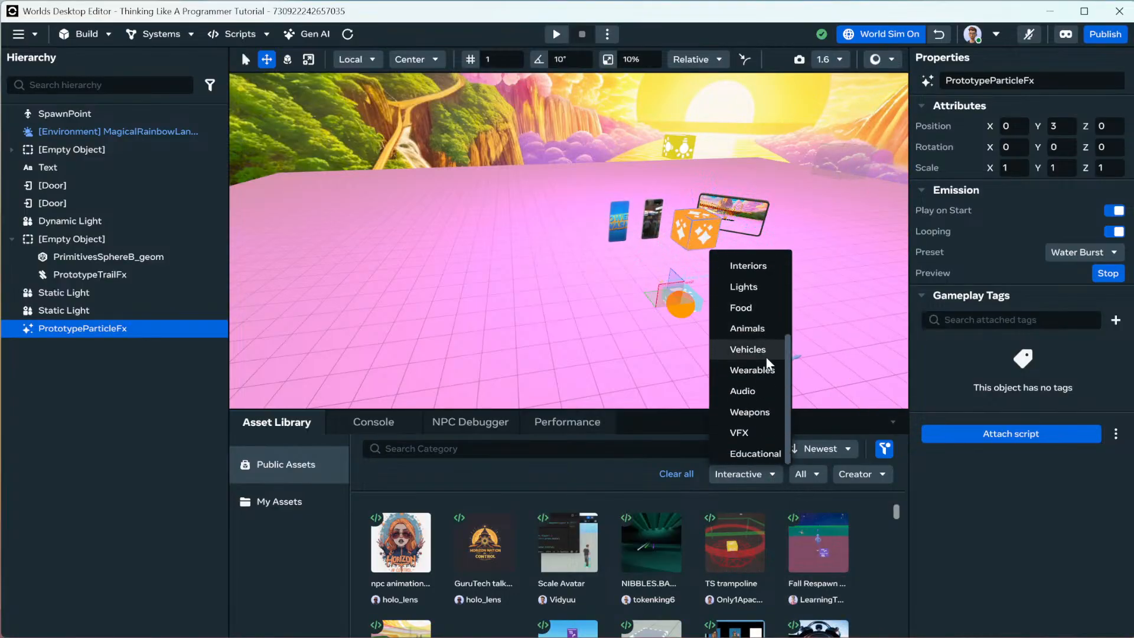
{"action": "left_click", "coordinate": [753, 434]}
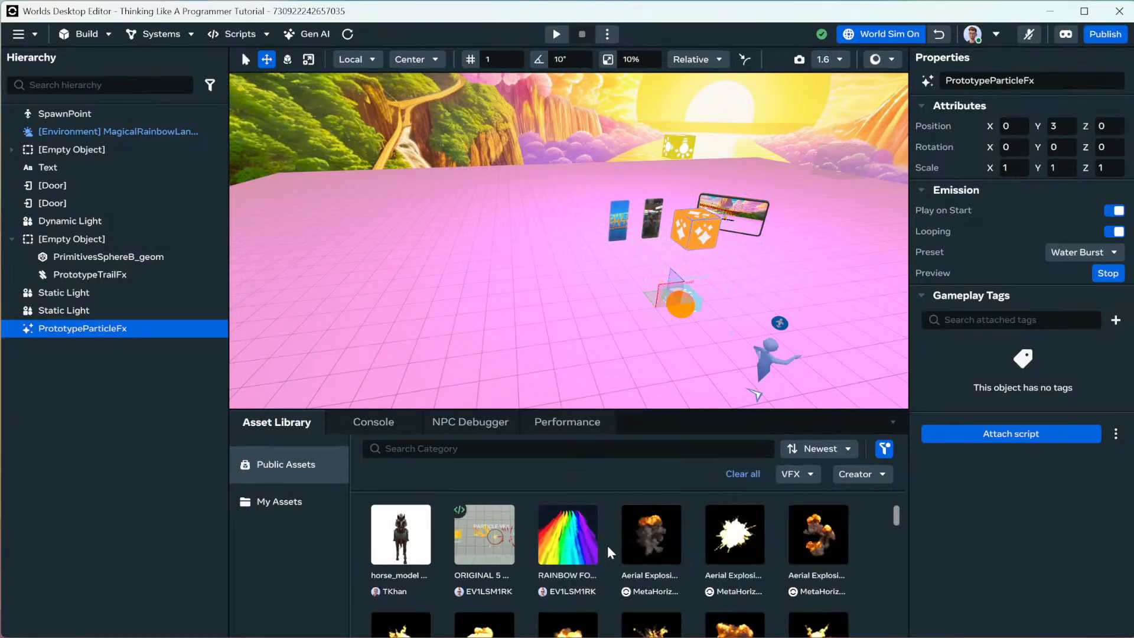
{"action": "left_click_drag", "start_coordinate": [633, 409], "coordinate": [628, 293]}
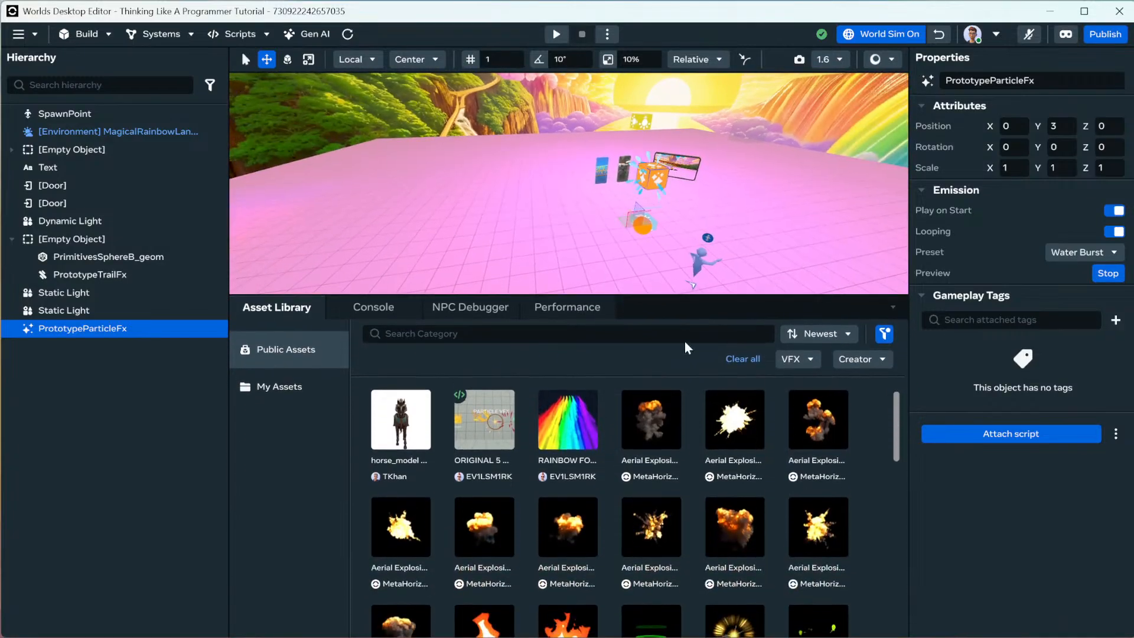
Limit the VFX assets to creator MetaHorizon and scroll the grid to find Leaves.
{"action": "left_click", "coordinate": [855, 359]}
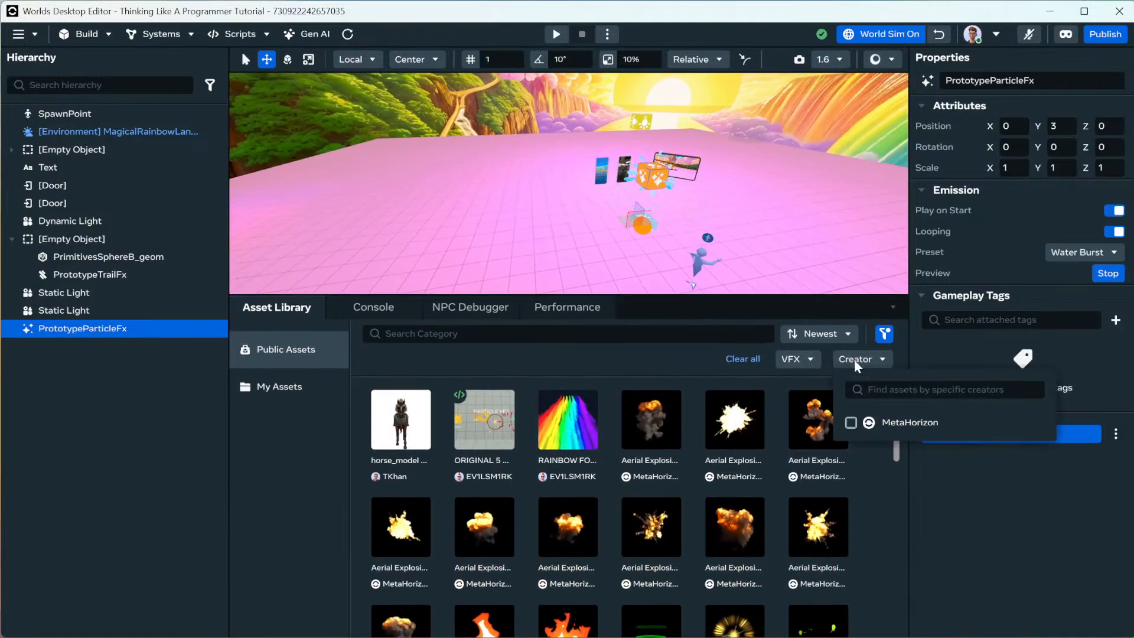
{"action": "left_click", "coordinate": [850, 423]}
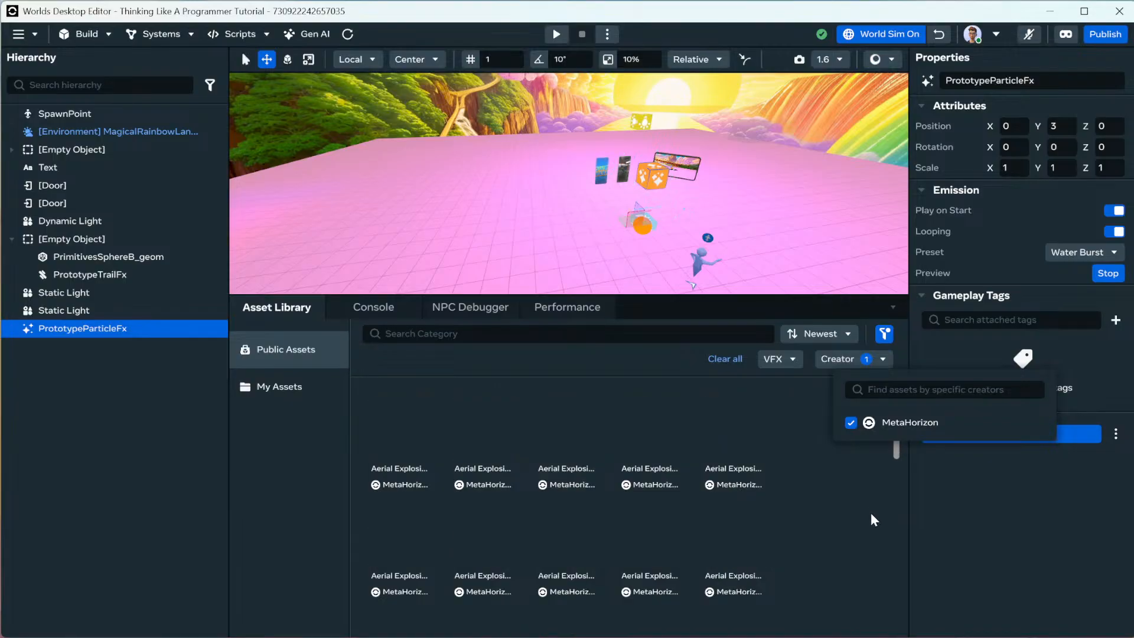
{"action": "left_click", "coordinate": [872, 514]}
{"action": "scroll", "coordinate": [728, 488], "scroll_direction": "down", "scroll_amount": 5}
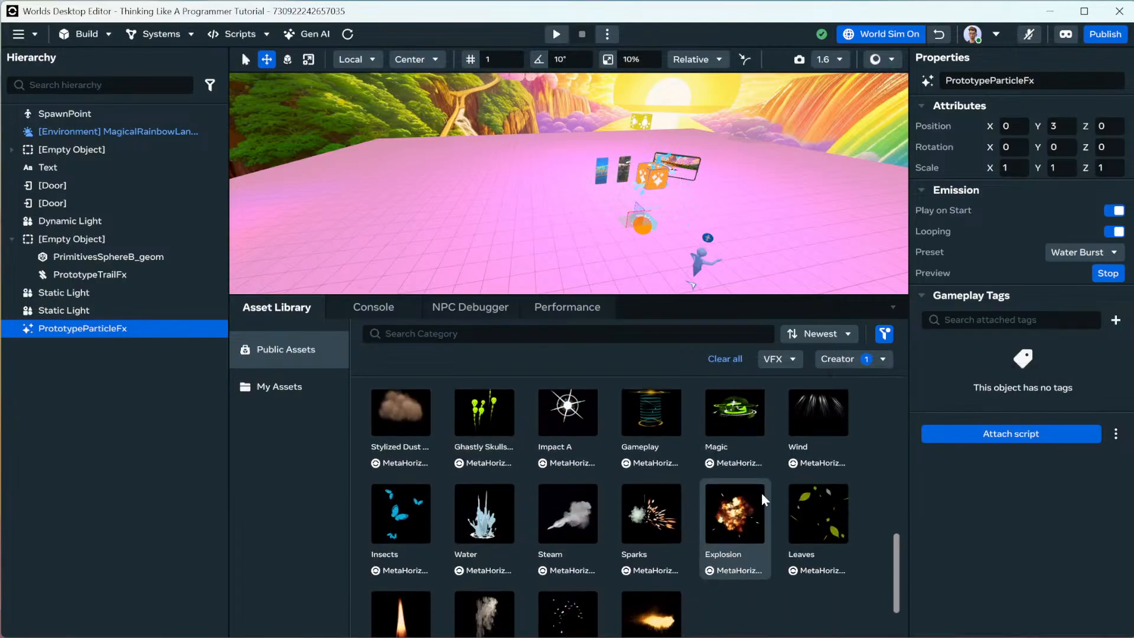
{"action": "scroll", "coordinate": [761, 492], "scroll_direction": "down", "scroll_amount": 2}
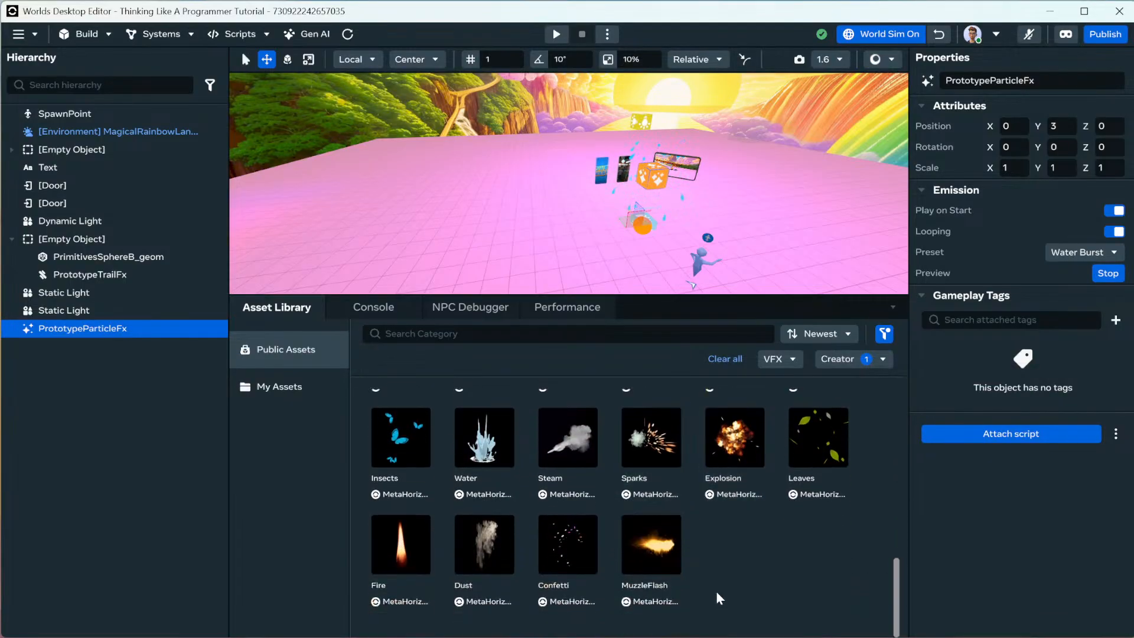
{"action": "mouse_move", "coordinate": [650, 541]}
{"action": "left_mouse_down"}
{"action": "mouse_move", "coordinate": [571, 278]}
{"action": "mouse_move", "coordinate": [609, 359]}
{"action": "mouse_move", "coordinate": [649, 526]}
{"action": "left_mouse_up"}
{"action": "scroll", "coordinate": [628, 499], "scroll_direction": "up", "scroll_amount": 5}
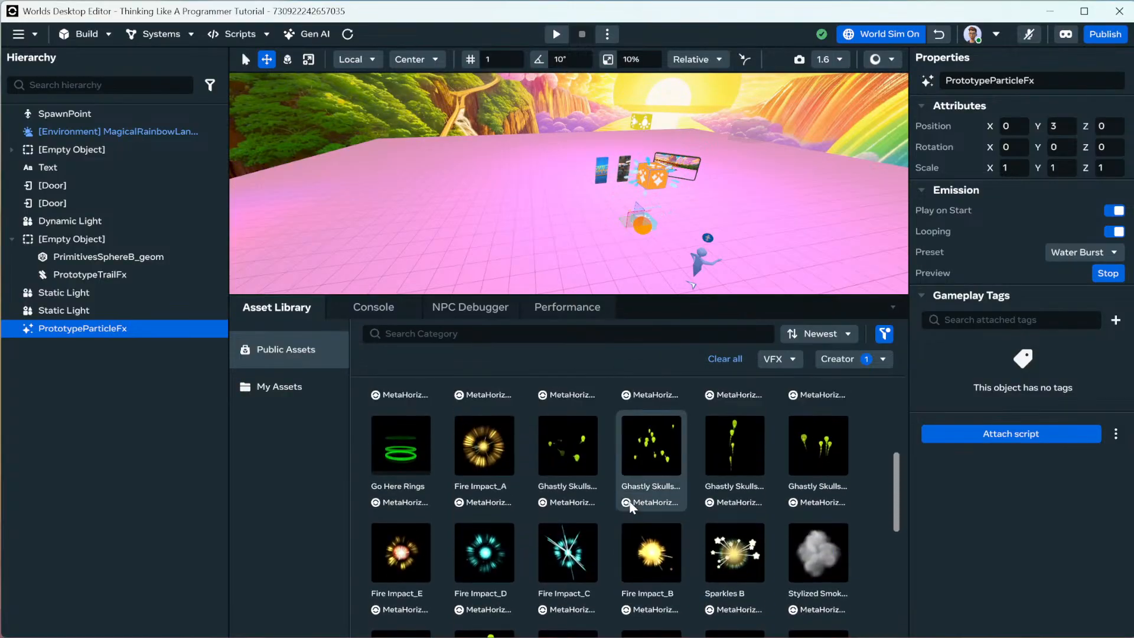
{"action": "scroll", "coordinate": [630, 502], "scroll_direction": "up", "scroll_amount": 4}
{"action": "scroll", "coordinate": [632, 501], "scroll_direction": "down", "scroll_amount": 3}
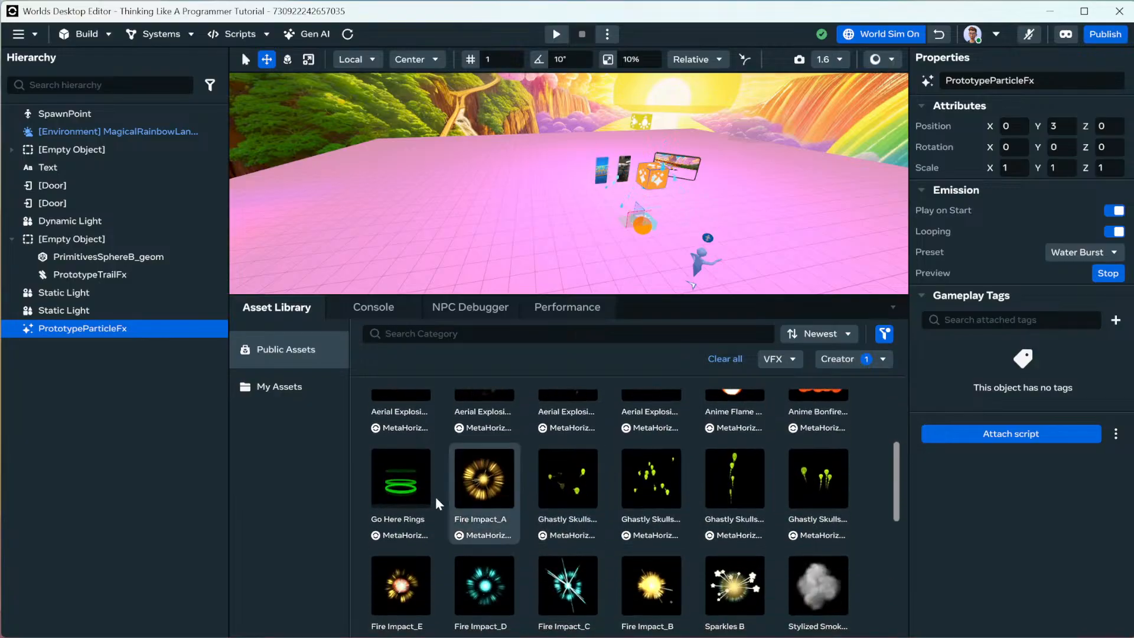
{"action": "scroll", "coordinate": [451, 499], "scroll_direction": "down", "scroll_amount": 10}
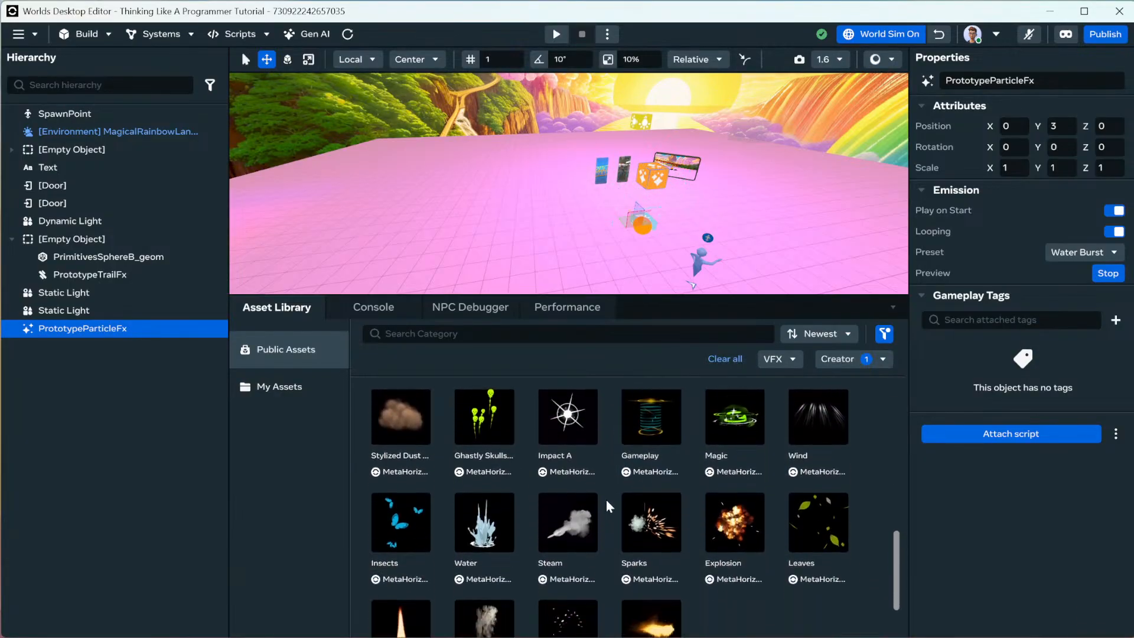
{"action": "scroll", "coordinate": [609, 506], "scroll_direction": "down", "scroll_amount": 2}
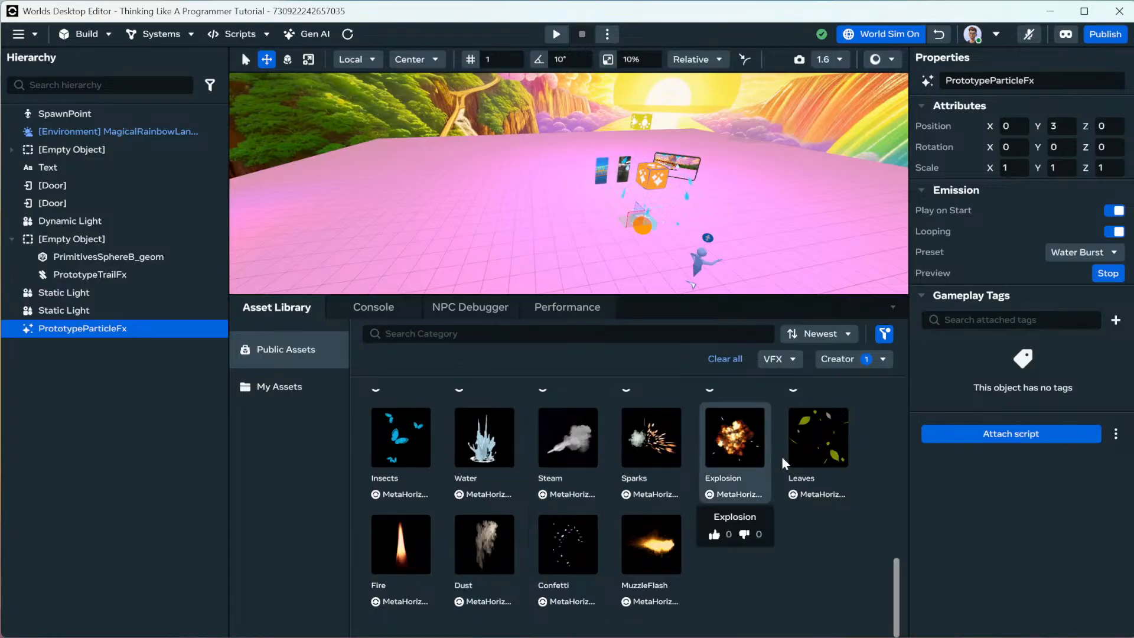
{"action": "scroll", "coordinate": [798, 454], "scroll_direction": "up", "scroll_amount": 2}
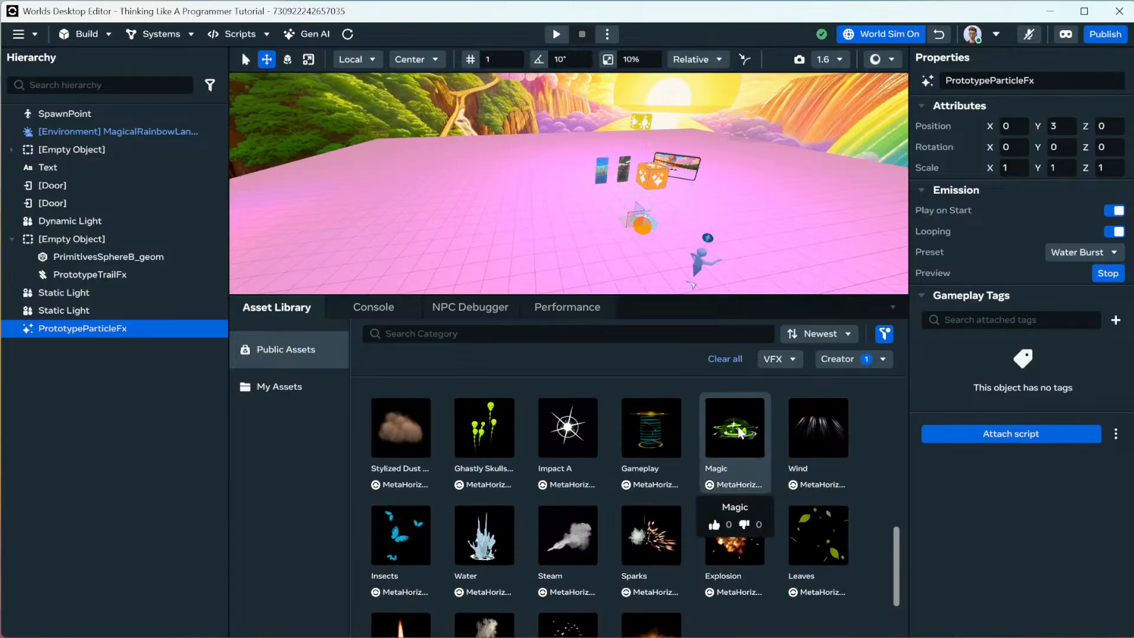
{"action": "scroll", "coordinate": [601, 434], "scroll_direction": "up", "scroll_amount": 5}
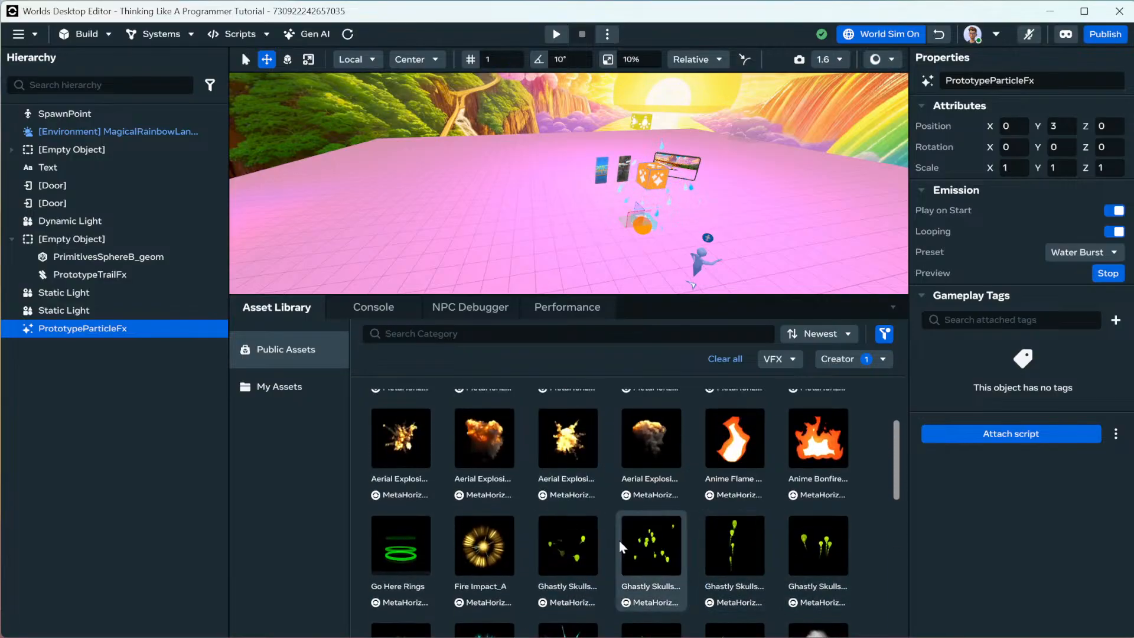
{"action": "scroll", "coordinate": [556, 525], "scroll_direction": "up", "scroll_amount": 2}
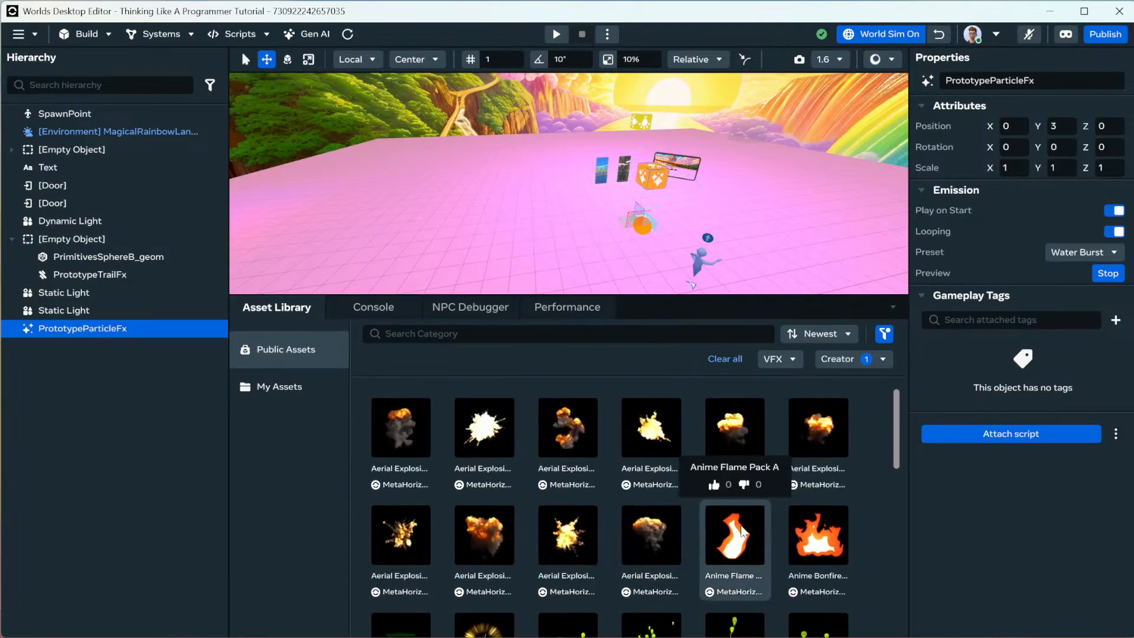
{"action": "scroll", "coordinate": [740, 525], "scroll_direction": "down", "scroll_amount": 10}
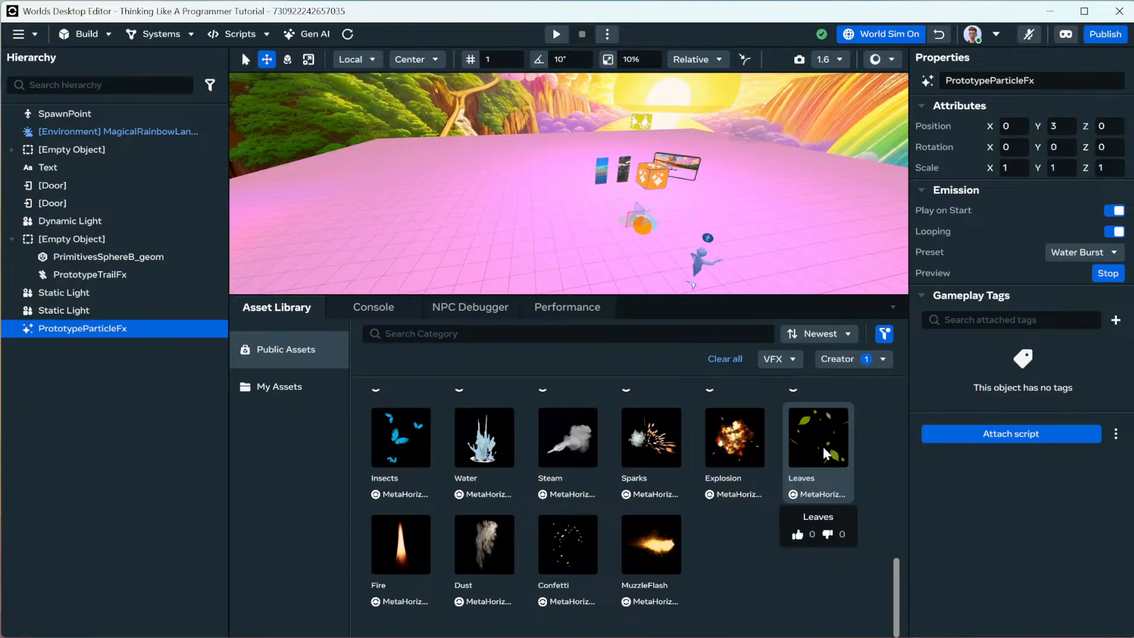
{"action": "scroll", "coordinate": [805, 452], "scroll_direction": "up", "scroll_amount": 5}
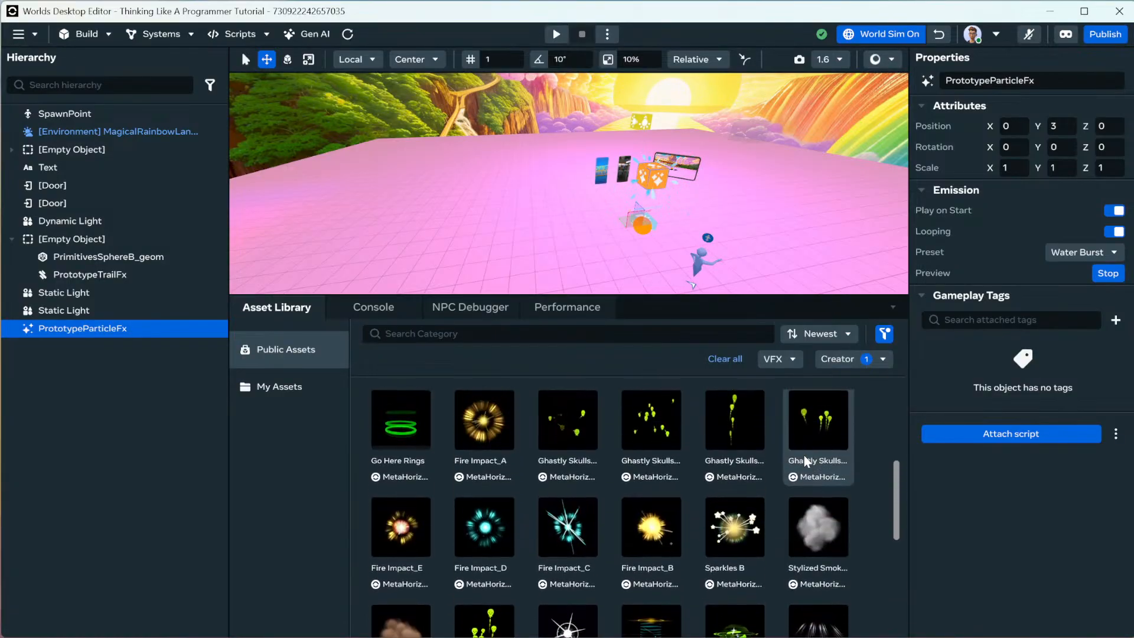
{"action": "scroll", "coordinate": [803, 457], "scroll_direction": "up", "scroll_amount": 3}
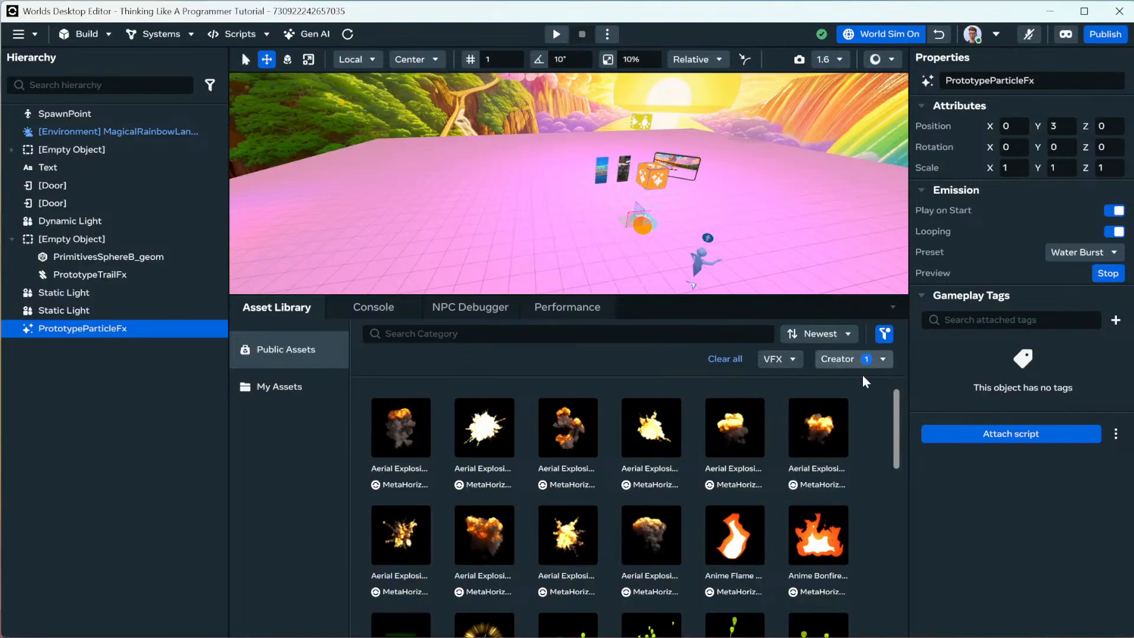
{"action": "scroll", "coordinate": [813, 458], "scroll_direction": "down", "scroll_amount": 10}
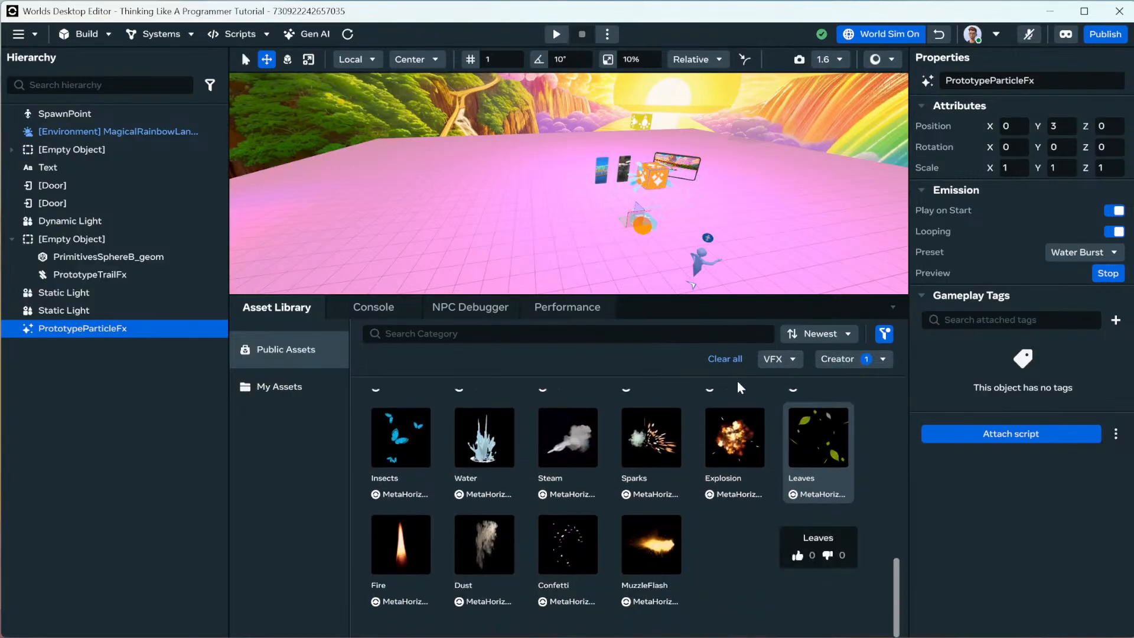
Add the Leaves effect and set its Y position to 10.
{"action": "key", "text": "ctrl+d"}
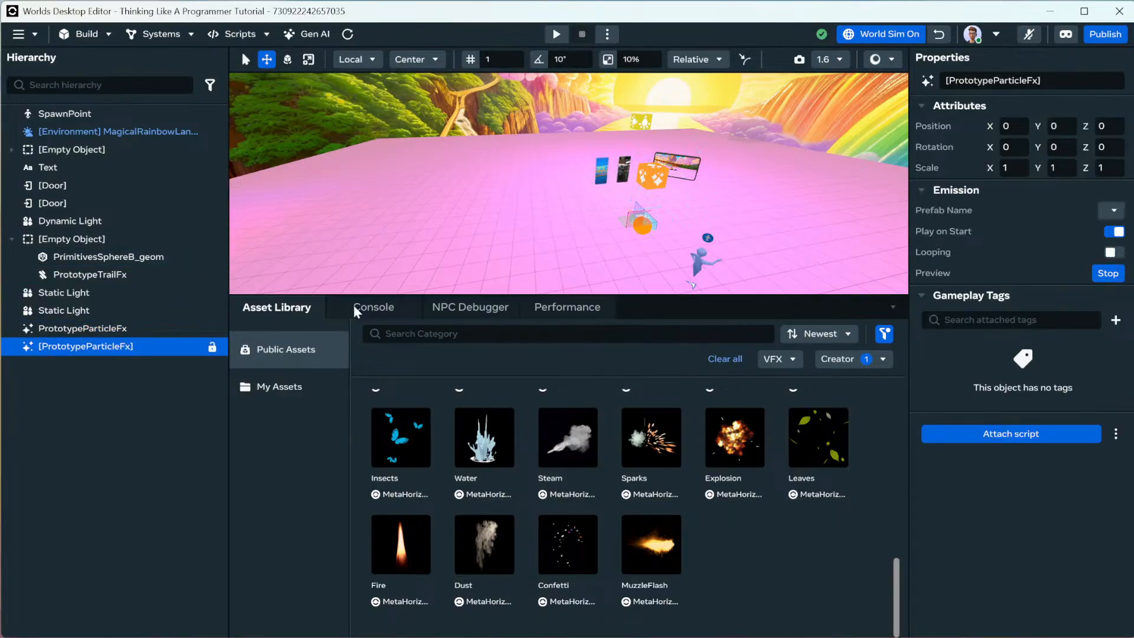
{"action": "type", "text": "10"}
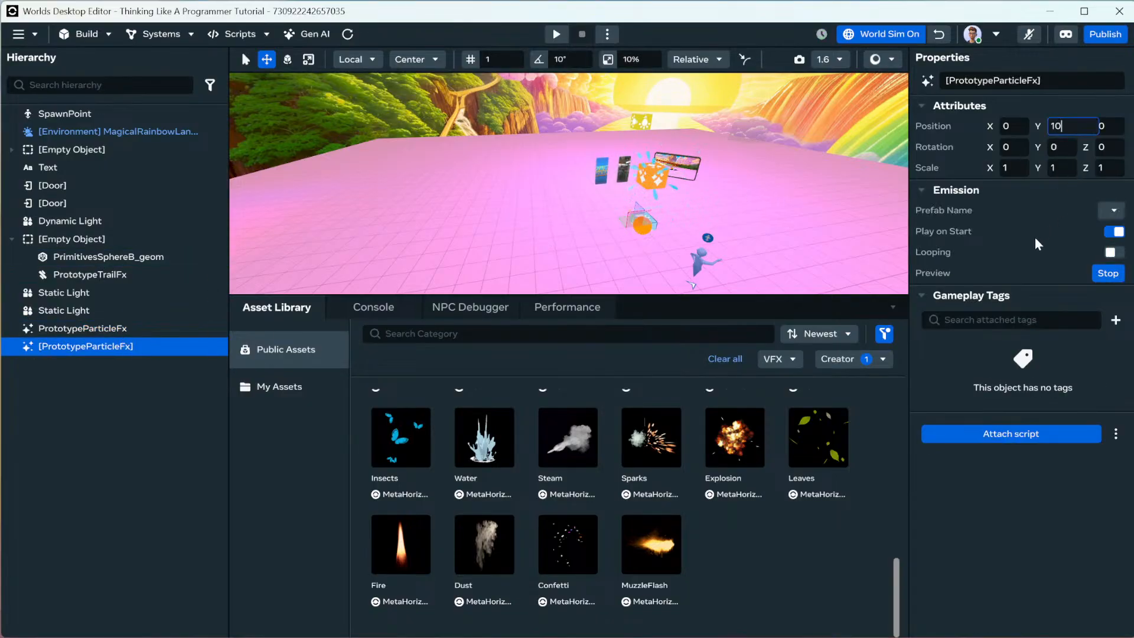
{"action": "key", "text": "Return"}
Switch the effect's Prefab Name to leaves_blowing and expand its Custom FX Properties.
{"action": "left_click", "coordinate": [1104, 210]}
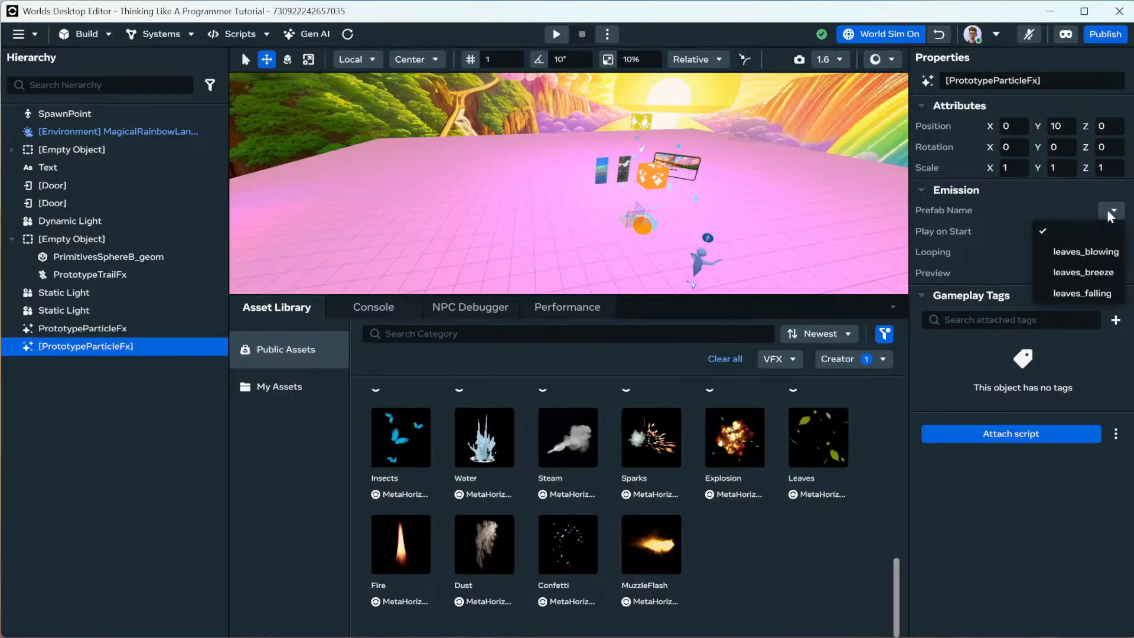
{"action": "left_click", "coordinate": [1097, 254]}
{"action": "scroll", "coordinate": [706, 179], "scroll_direction": "up", "scroll_amount": 5}
{"action": "mouse_move", "coordinate": [707, 165]}
{"action": "right_mouse_down"}
{"action": "mouse_move", "coordinate": [714, 217]}
{"action": "mouse_move", "coordinate": [692, 107]}
{"action": "mouse_move", "coordinate": [707, 194]}
{"action": "mouse_move", "coordinate": [735, 174]}
{"action": "mouse_move", "coordinate": [717, 165]}
{"action": "right_mouse_up"}
{"action": "scroll", "coordinate": [721, 207], "scroll_direction": "down", "scroll_amount": 5}
{"action": "scroll", "coordinate": [723, 188], "scroll_direction": "up", "scroll_amount": 5}
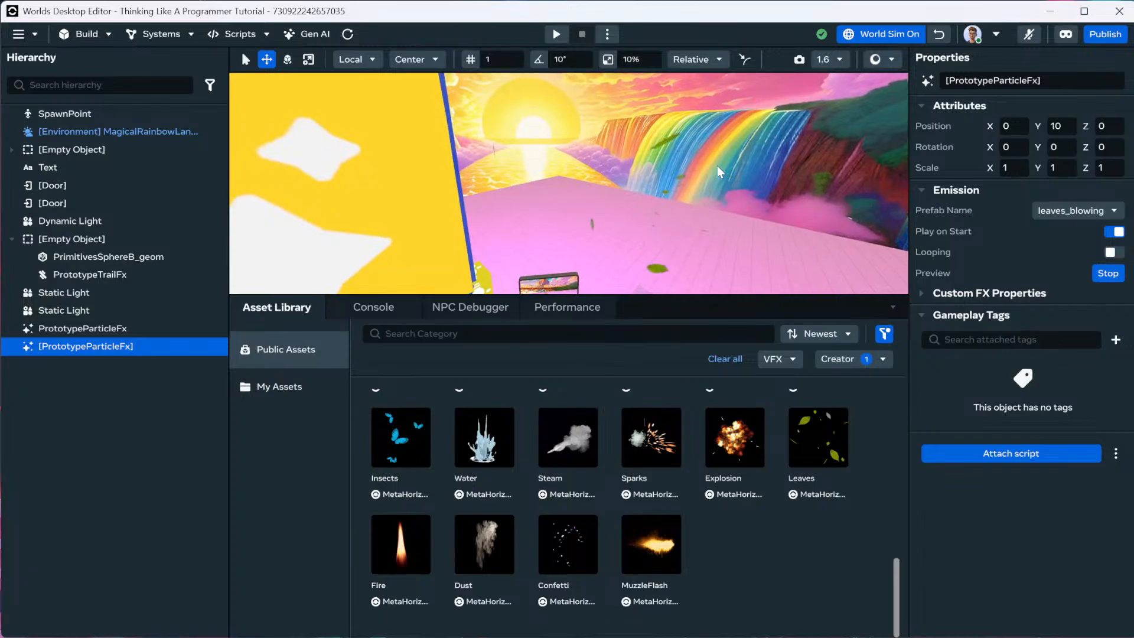
{"action": "left_click", "coordinate": [922, 293]}
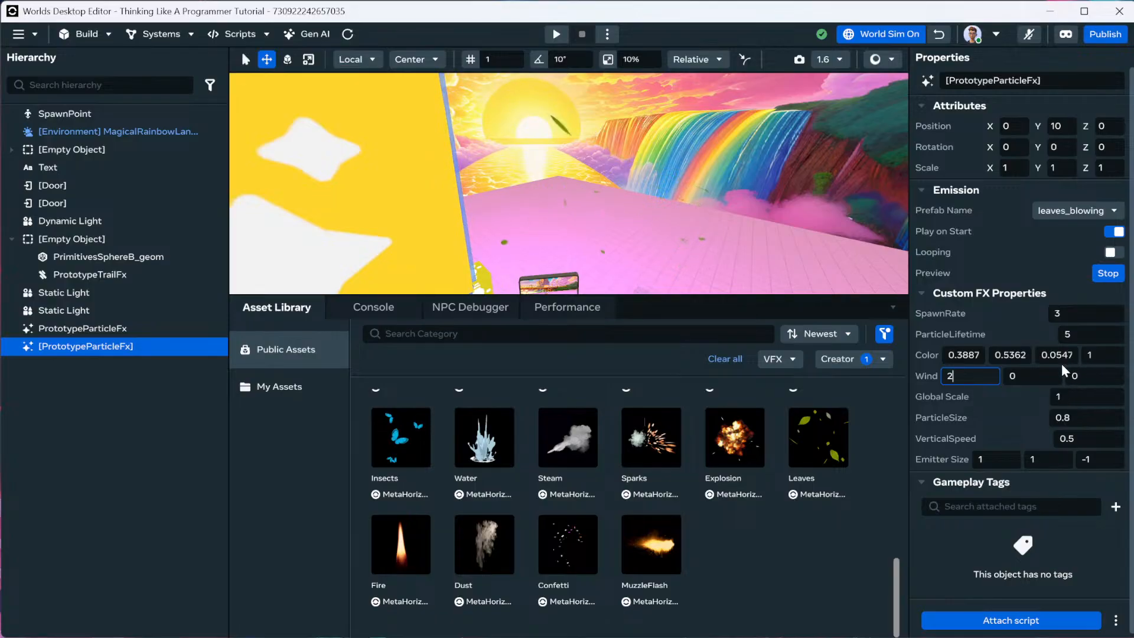
Commit the Wind value of 2 and check the asset library's creator filter.
{"action": "scroll", "coordinate": [743, 508], "scroll_direction": "up", "scroll_amount": 2}
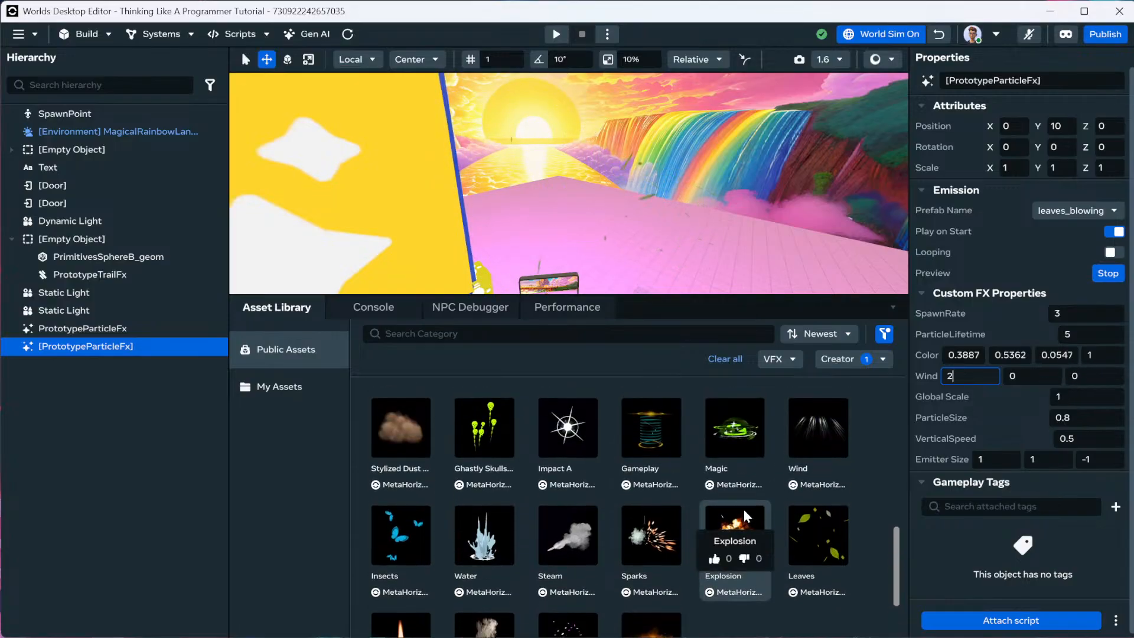
{"action": "scroll", "coordinate": [743, 509], "scroll_direction": "up", "scroll_amount": 2}
{"action": "scroll", "coordinate": [743, 509], "scroll_direction": "up", "scroll_amount": 2}
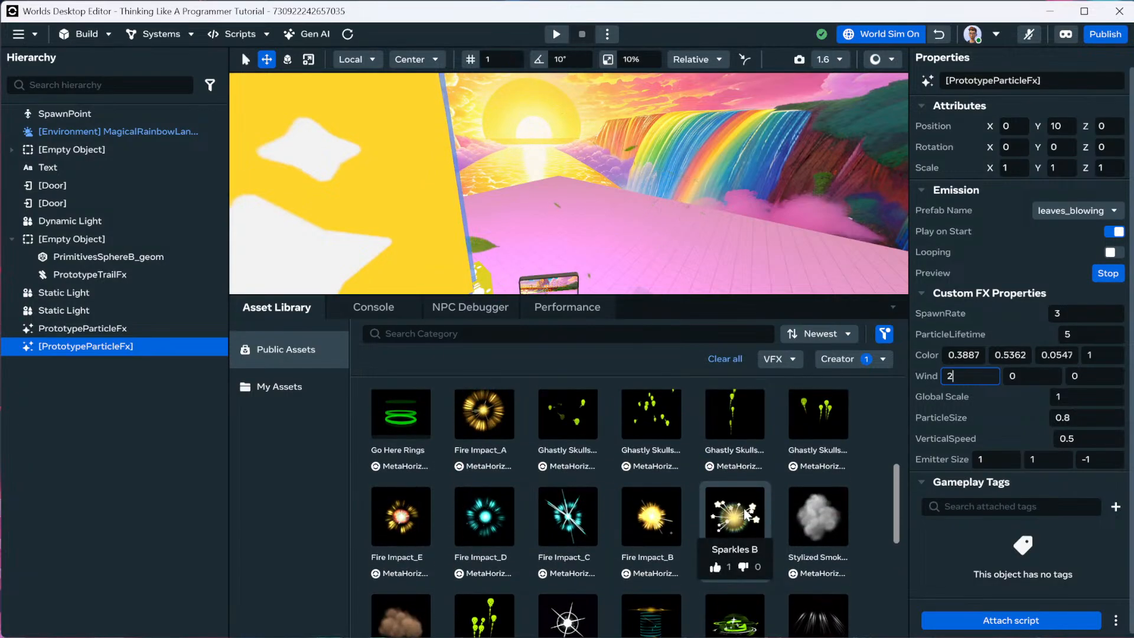
{"action": "scroll", "coordinate": [743, 508], "scroll_direction": "up", "scroll_amount": 2}
{"action": "left_click", "coordinate": [871, 358]}
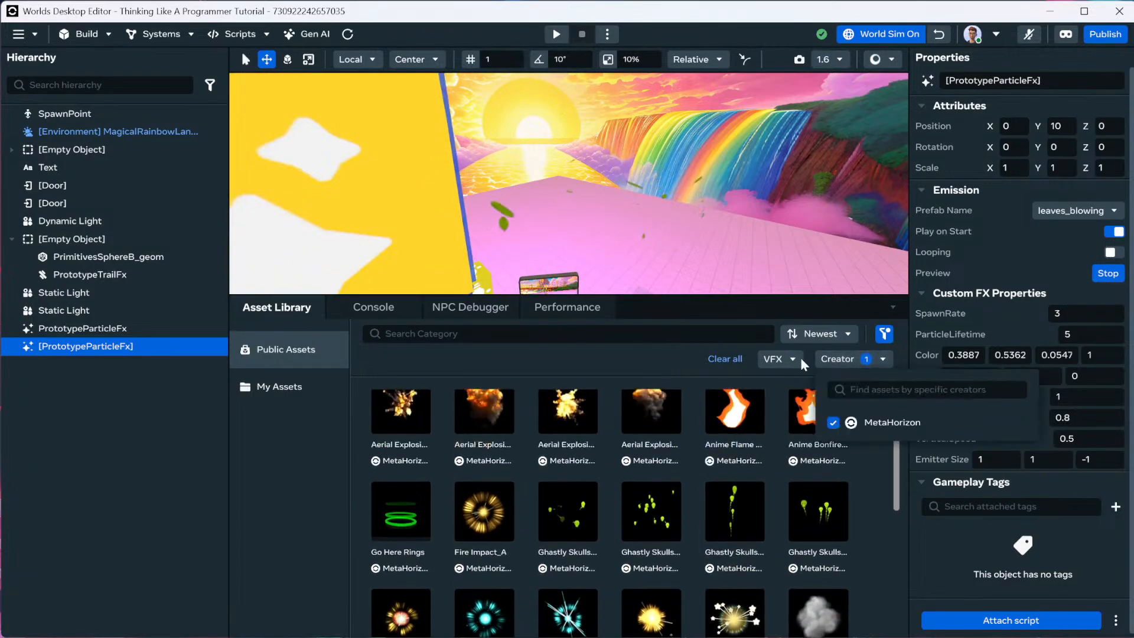
Clear all asset library filters and search for Pollen.
{"action": "left_click", "coordinate": [724, 359]}
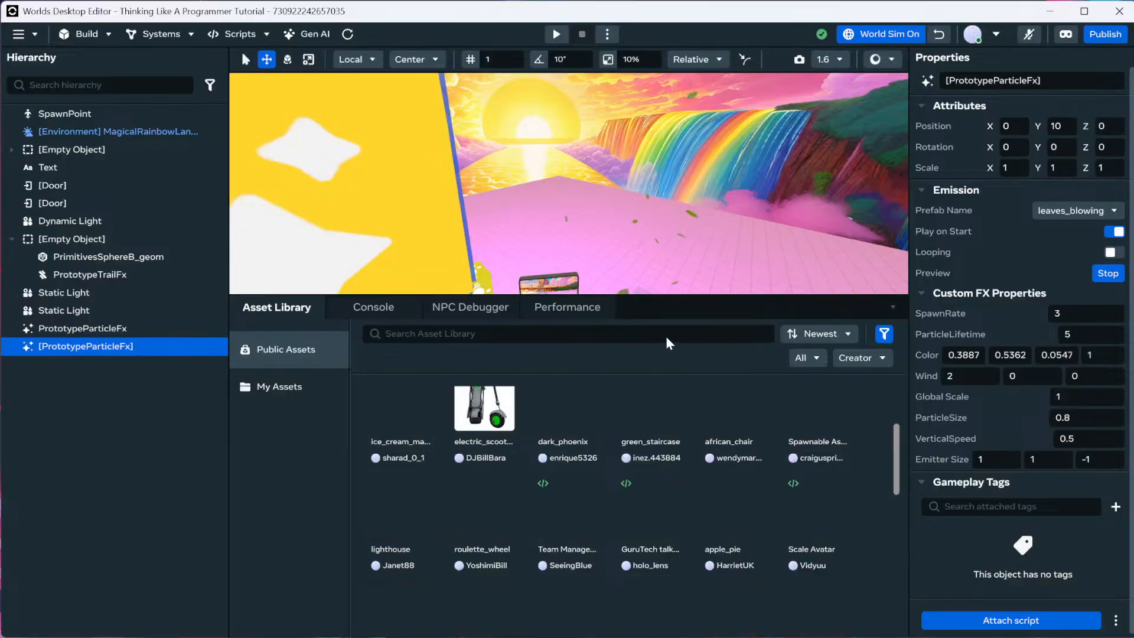
{"action": "type", "text": "Pollen"}
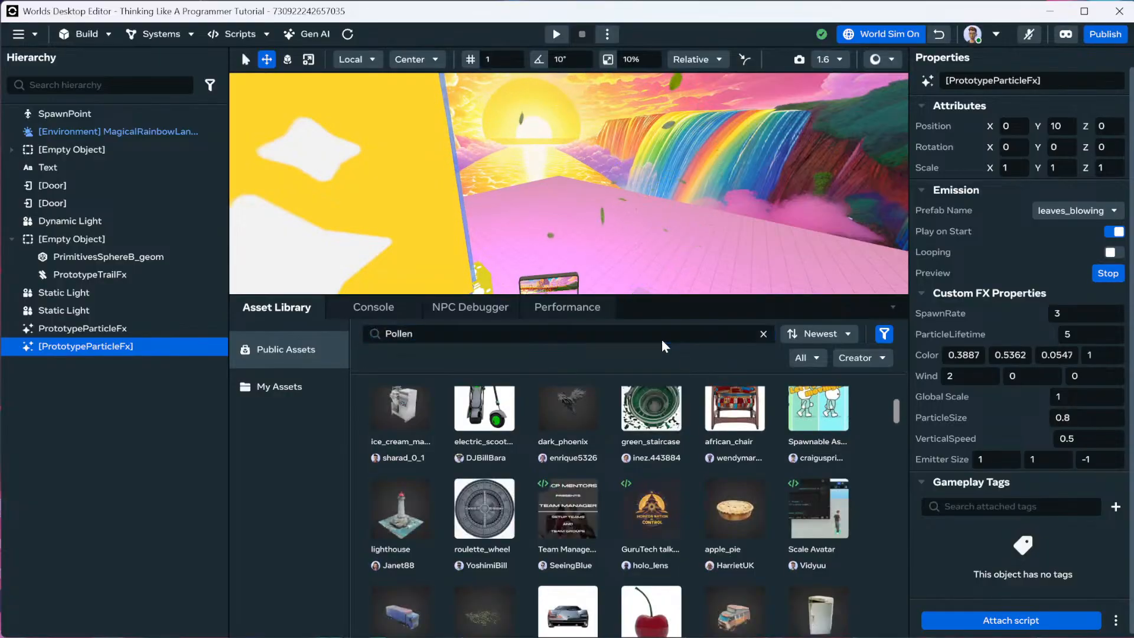
{"action": "key", "text": "Return"}
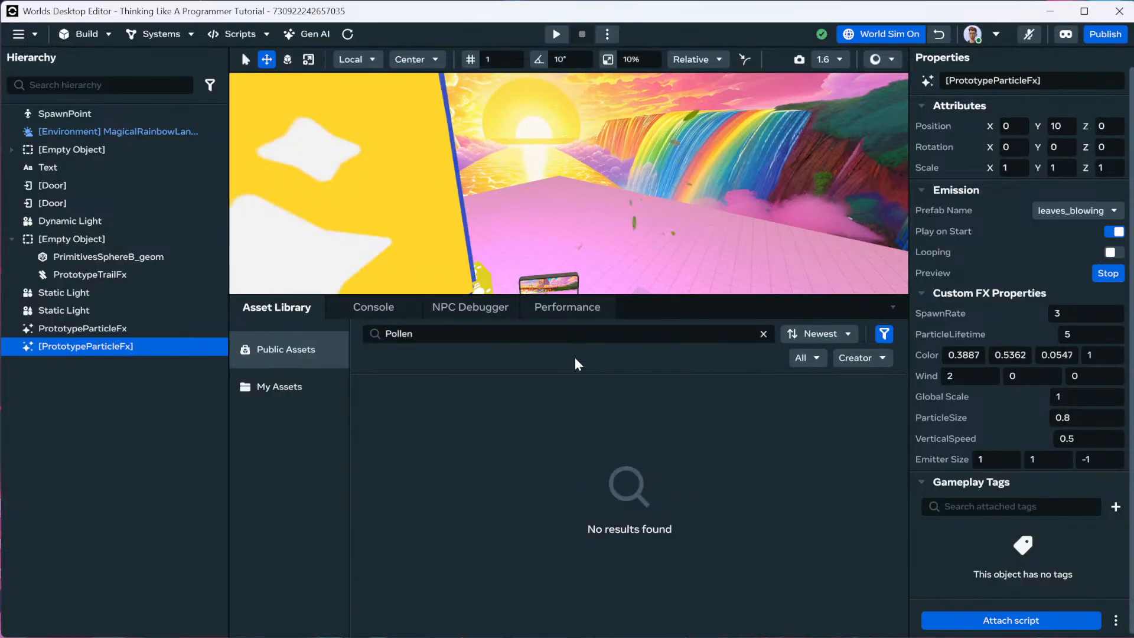
Glance at the Systems and Scripts menus, then delete the Pollen search text.
{"action": "left_click", "coordinate": [161, 35]}
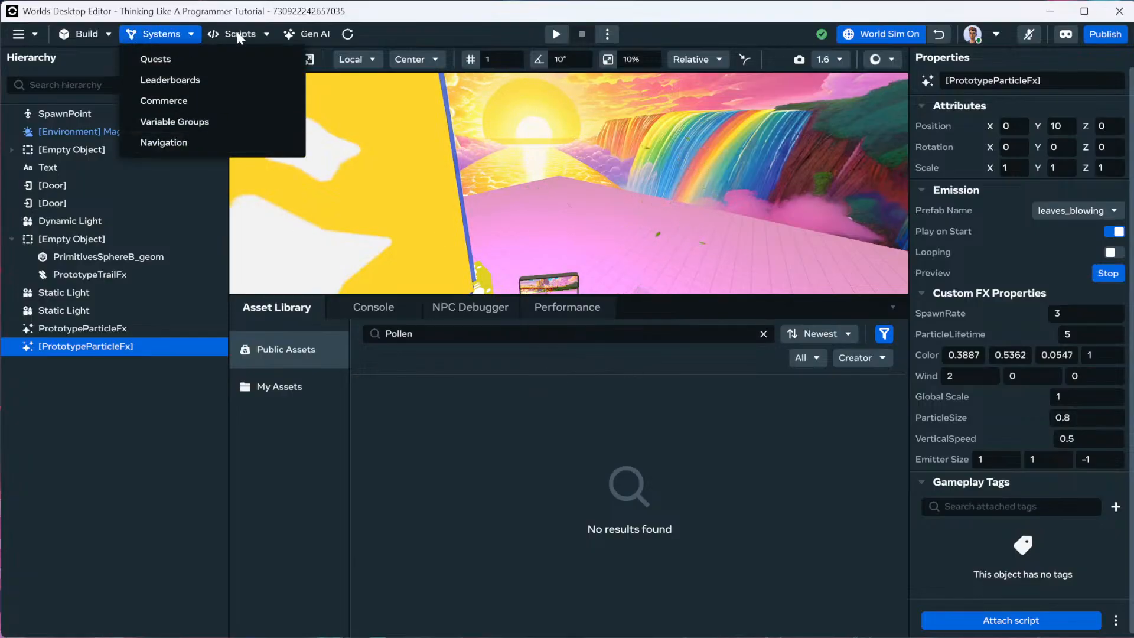
{"action": "left_click", "coordinate": [257, 33]}
{"action": "left_click", "coordinate": [257, 31]}
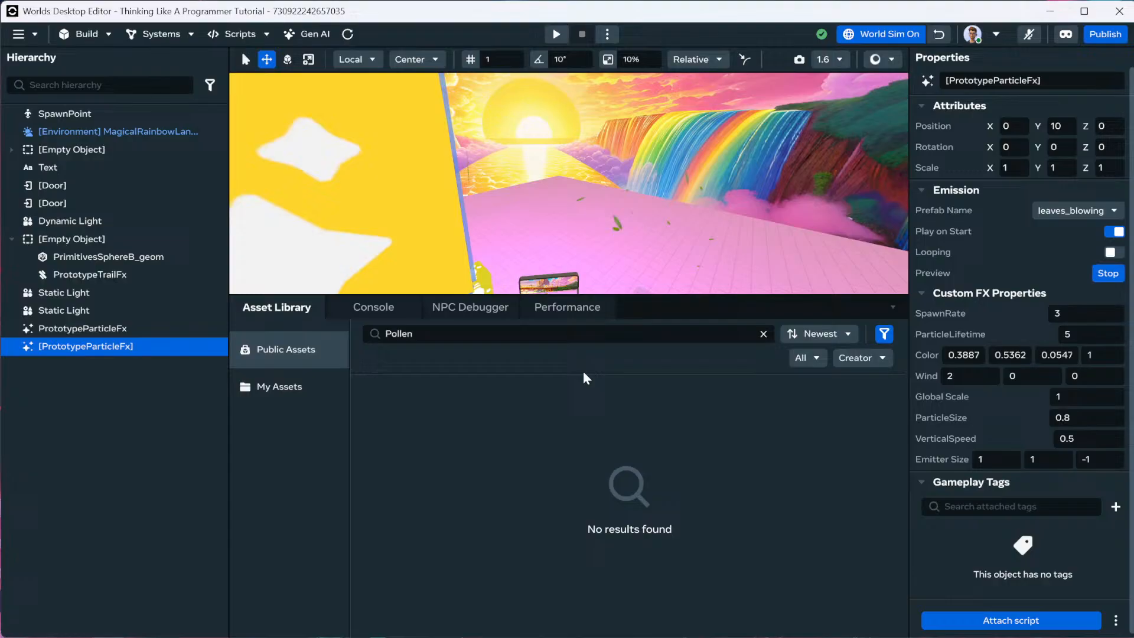
{"action": "left_click", "coordinate": [568, 335]}
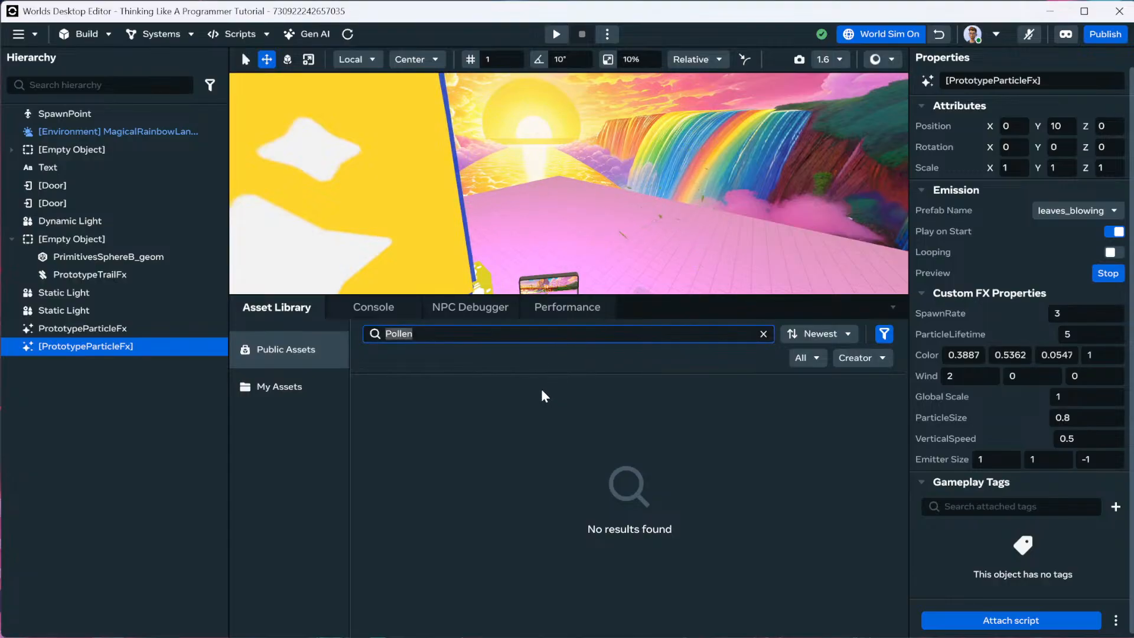
{"action": "key", "text": "BackSpace"}
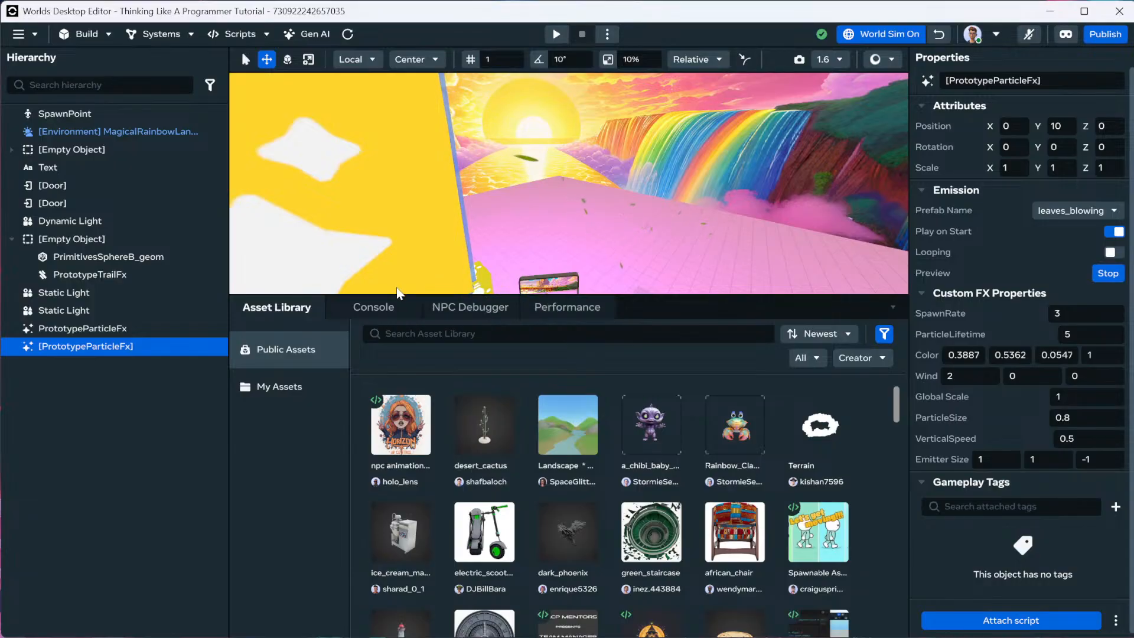
Peek at the Build > Gizmos catalogue, close it, and show My Assets in the Asset Library.
{"action": "left_click", "coordinate": [409, 300]}
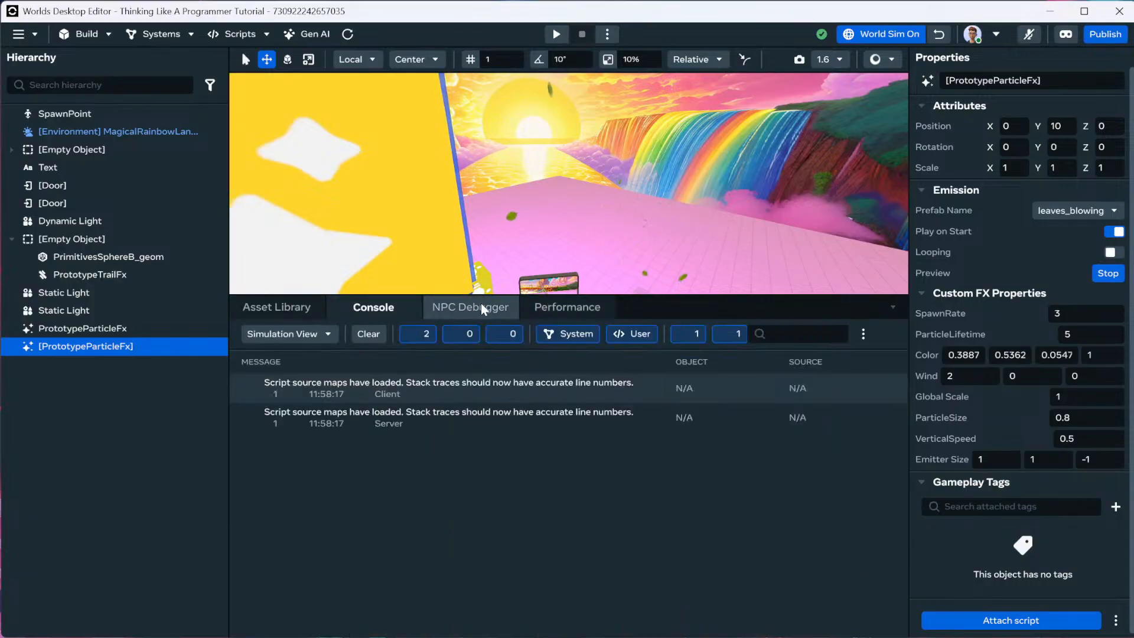
{"action": "left_click", "coordinate": [94, 34]}
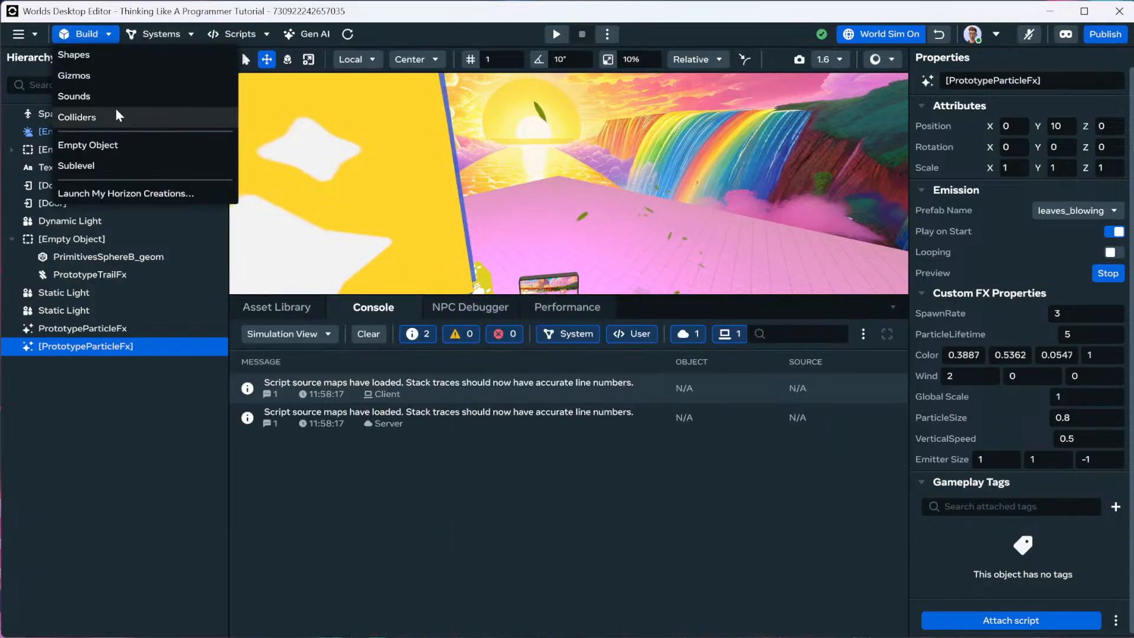
{"action": "left_click", "coordinate": [104, 78]}
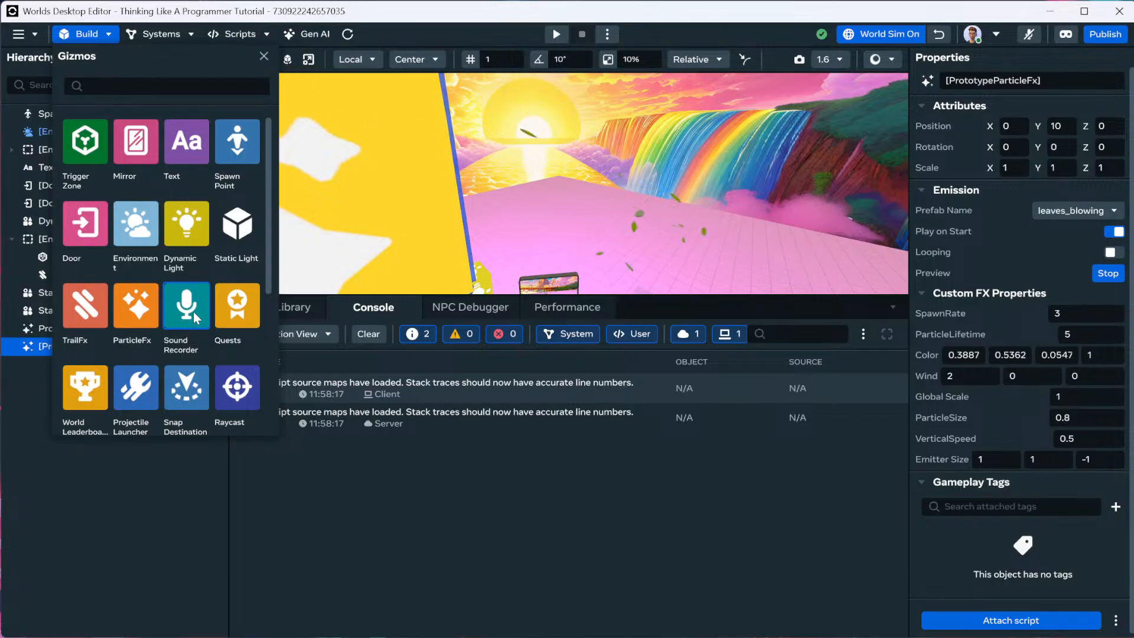
{"action": "left_click", "coordinate": [344, 394]}
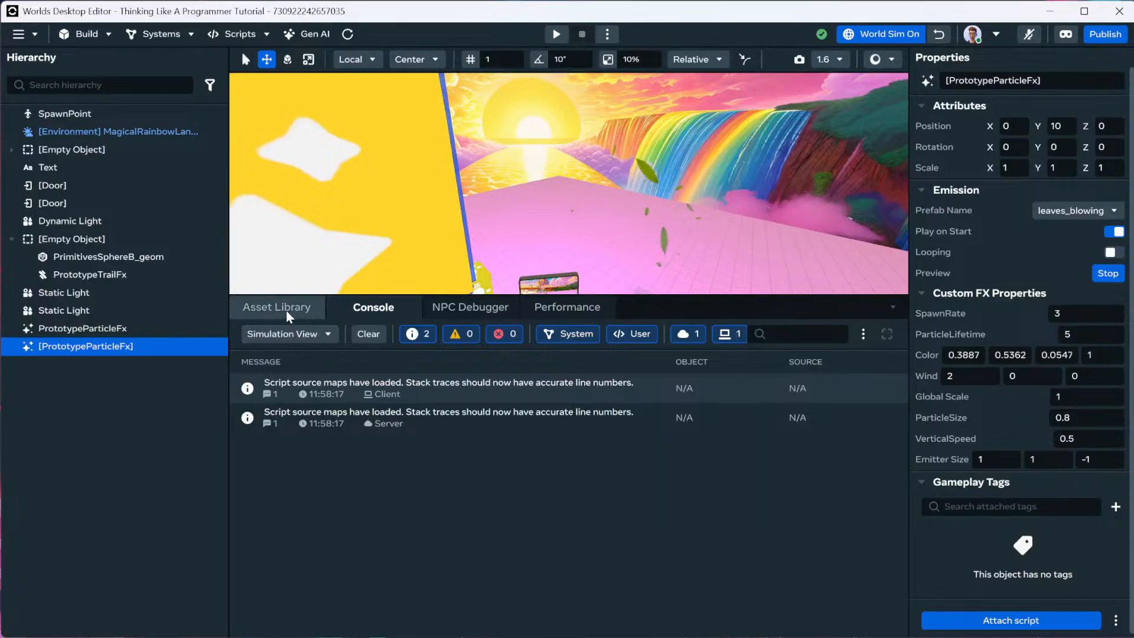
{"action": "left_click", "coordinate": [286, 309]}
{"action": "left_click", "coordinate": [299, 401]}
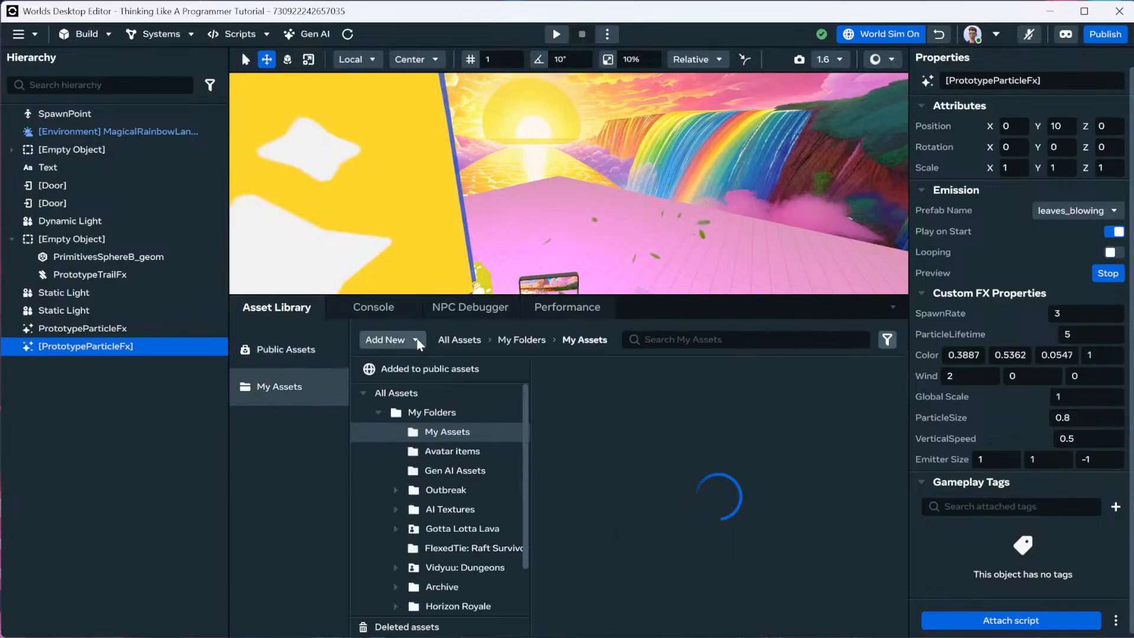
Check the Add New options and Build > Gizmos, then open the Systems menu with Quests and Leaderboards.
{"action": "left_click", "coordinate": [416, 341]}
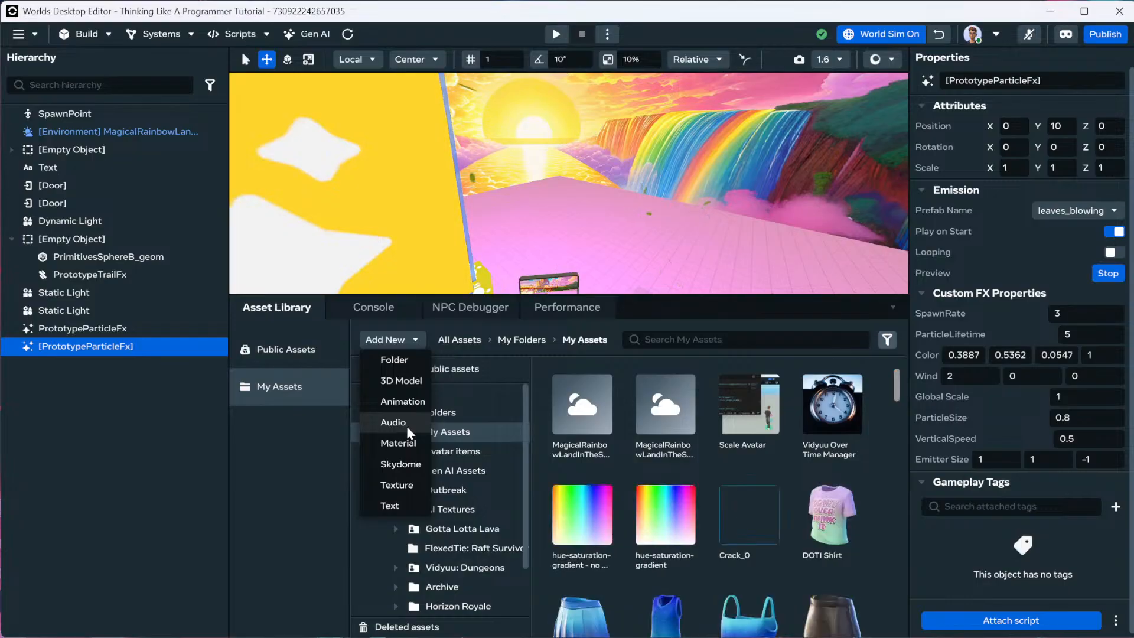
{"action": "left_click", "coordinate": [98, 34]}
{"action": "left_click", "coordinate": [98, 34]}
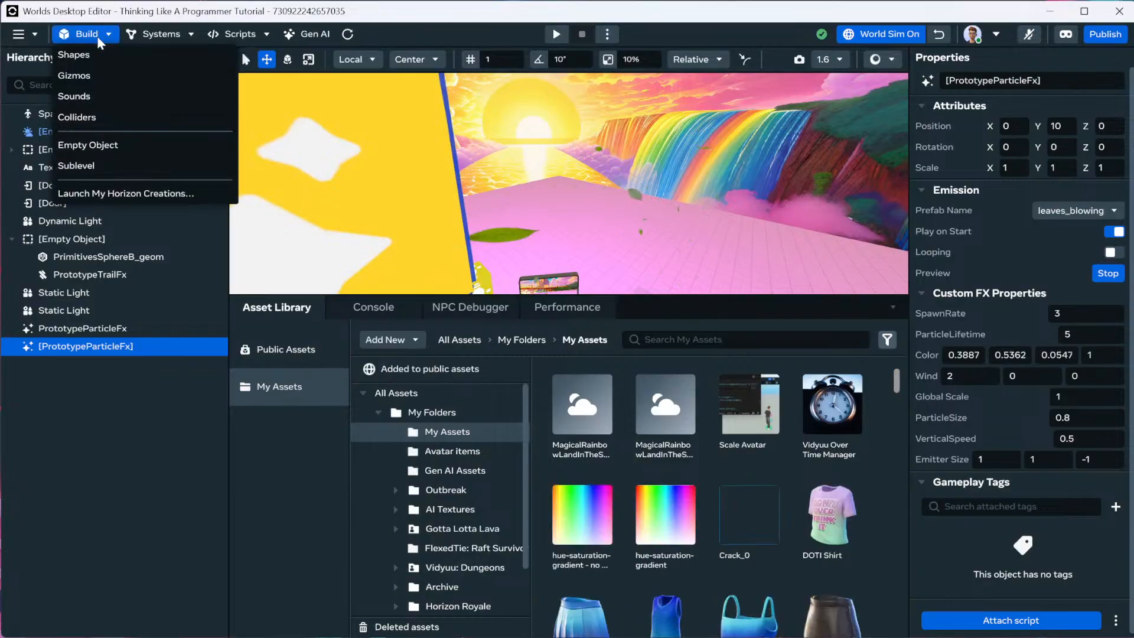
{"action": "left_click", "coordinate": [87, 80]}
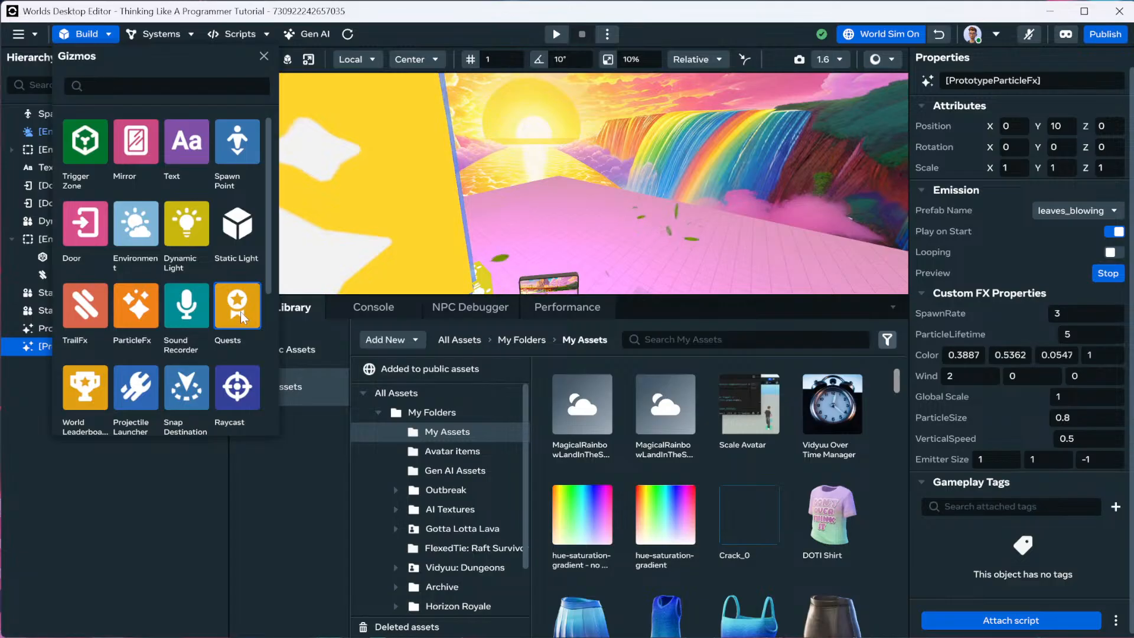
{"action": "scroll", "coordinate": [241, 319], "scroll_direction": "down", "scroll_amount": 2}
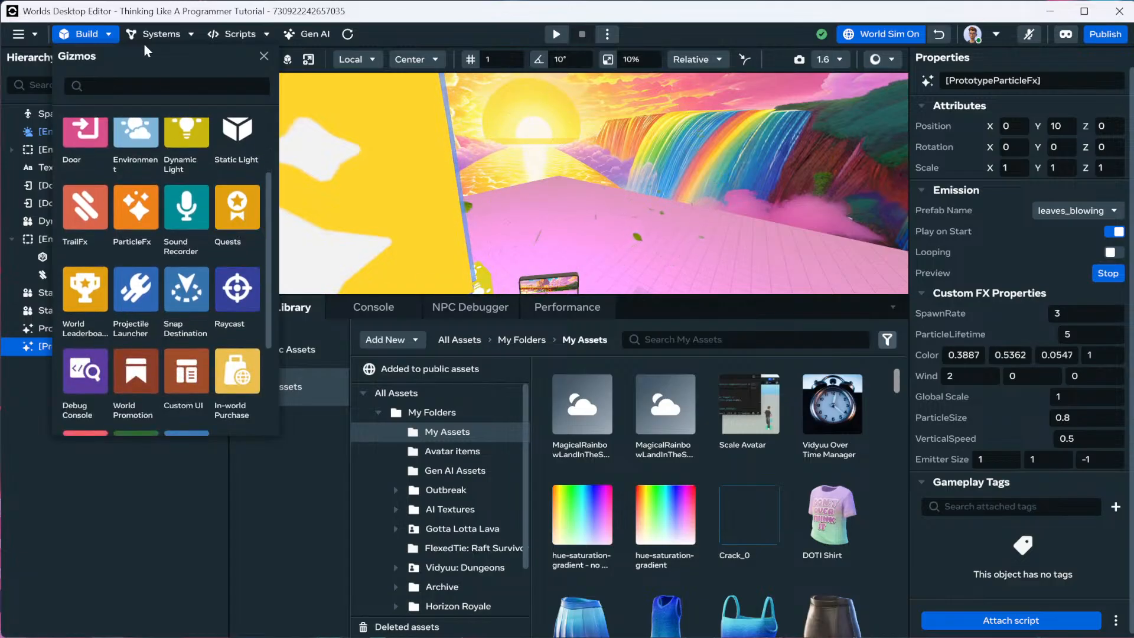
{"action": "left_click", "coordinate": [167, 34]}
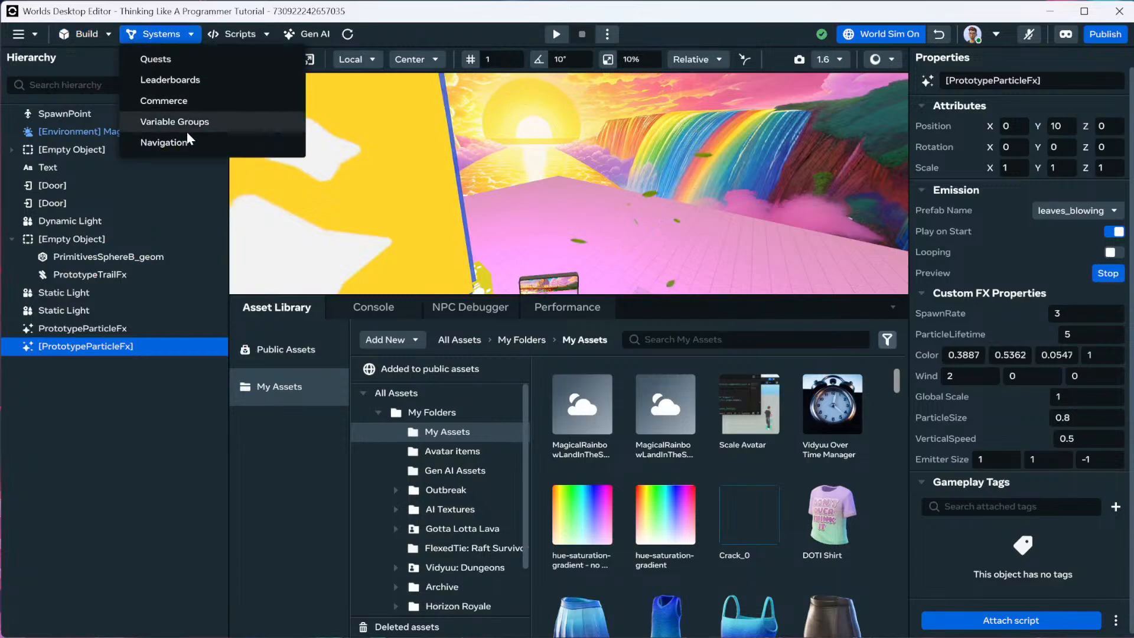
Preview the new quest form, cancel it, then browse the Build > Gizmos list.
{"action": "left_click", "coordinate": [155, 59]}
{"action": "left_click", "coordinate": [281, 87]}
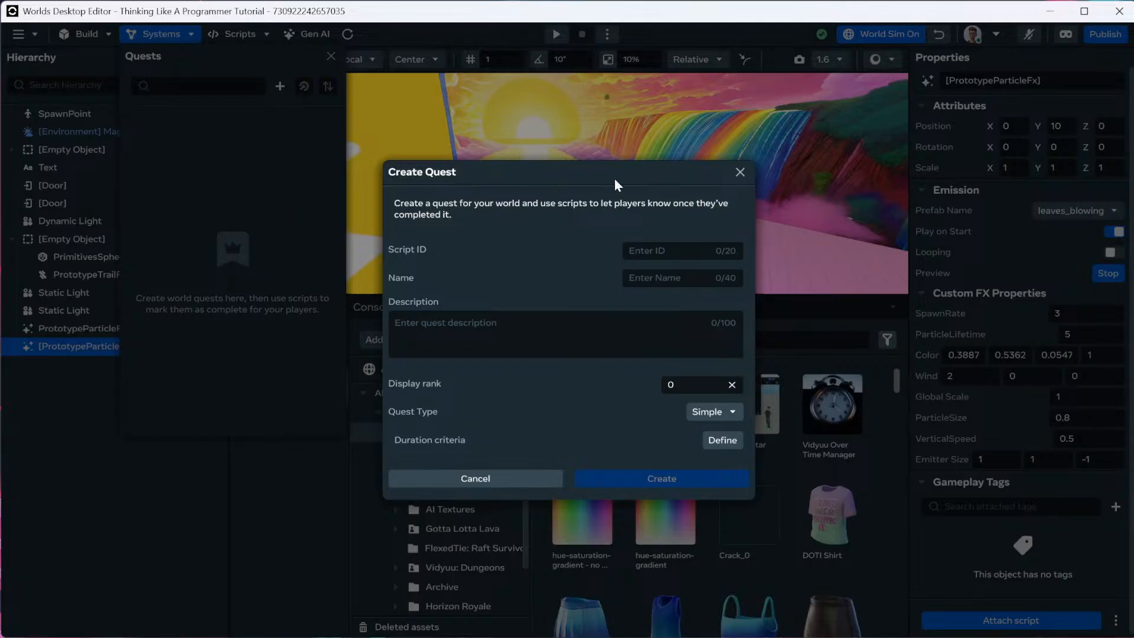
{"action": "left_click", "coordinate": [740, 172]}
{"action": "left_click", "coordinate": [331, 56]}
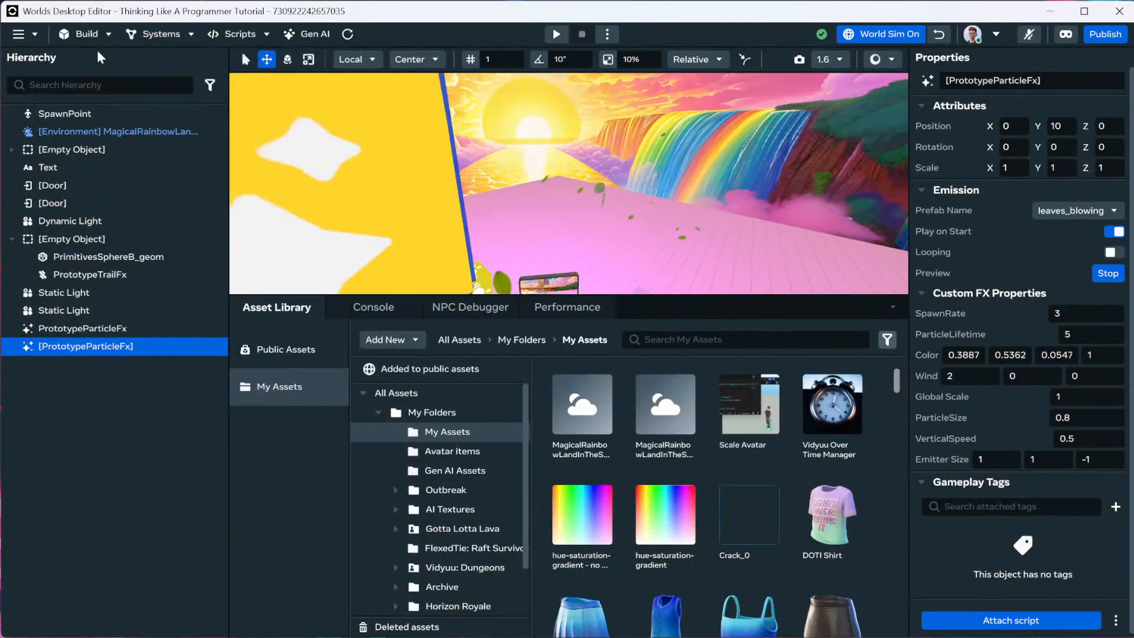
{"action": "left_click", "coordinate": [90, 39]}
{"action": "left_click", "coordinate": [89, 74]}
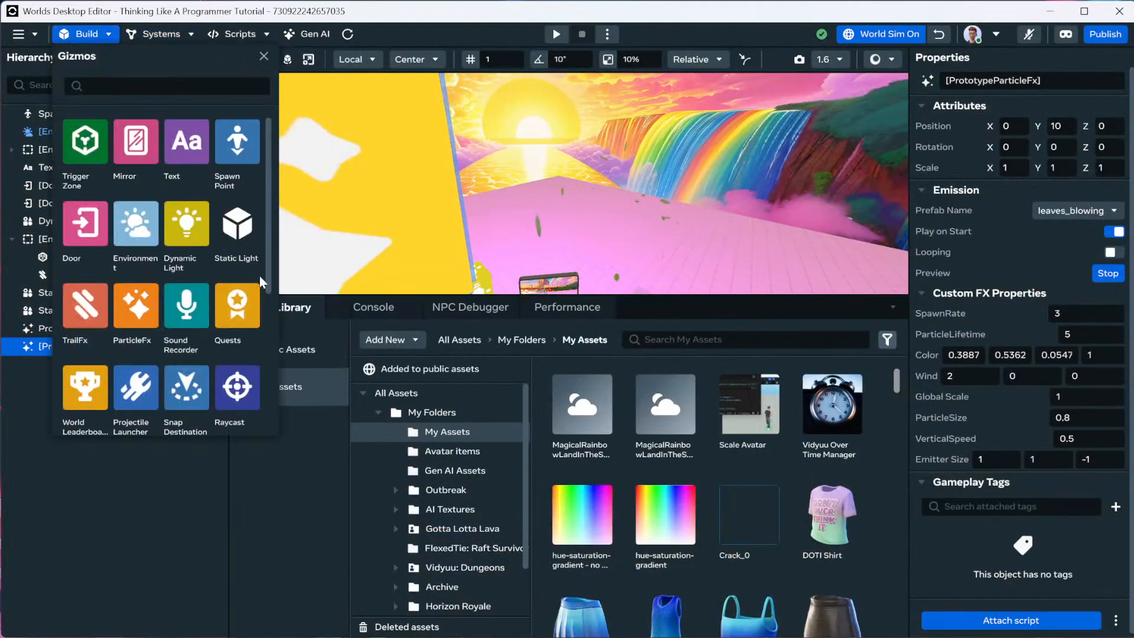
{"action": "scroll", "coordinate": [89, 384], "scroll_direction": "down", "scroll_amount": 2}
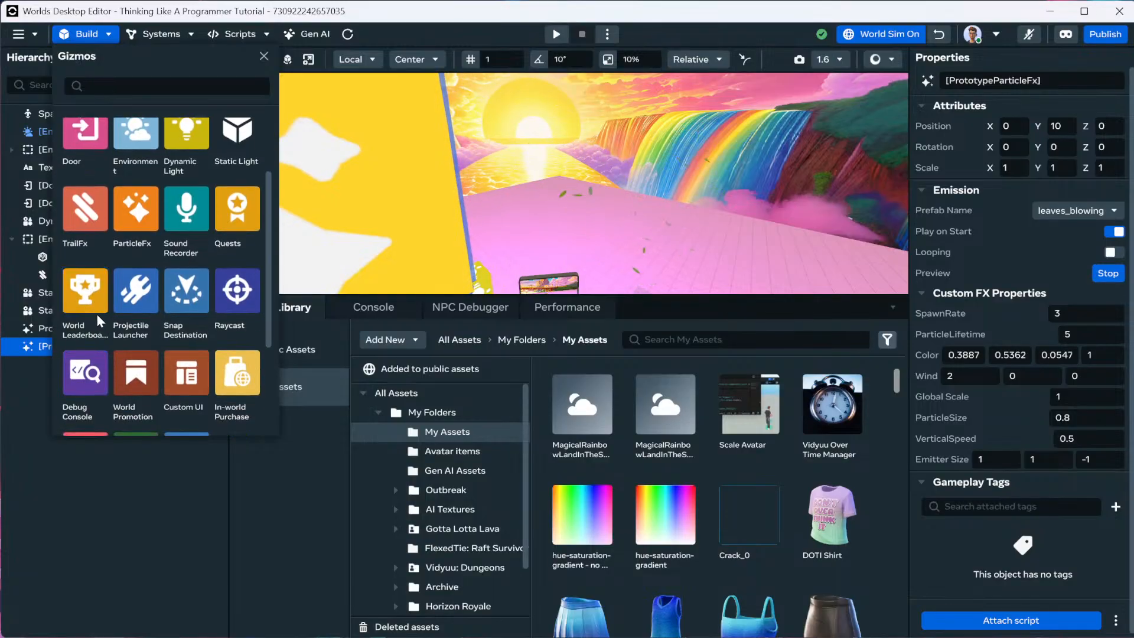
Preview the new leaderboard form under Systems > Leaderboards and cancel without creating one.
{"action": "left_click", "coordinate": [163, 33]}
{"action": "left_click", "coordinate": [170, 80]}
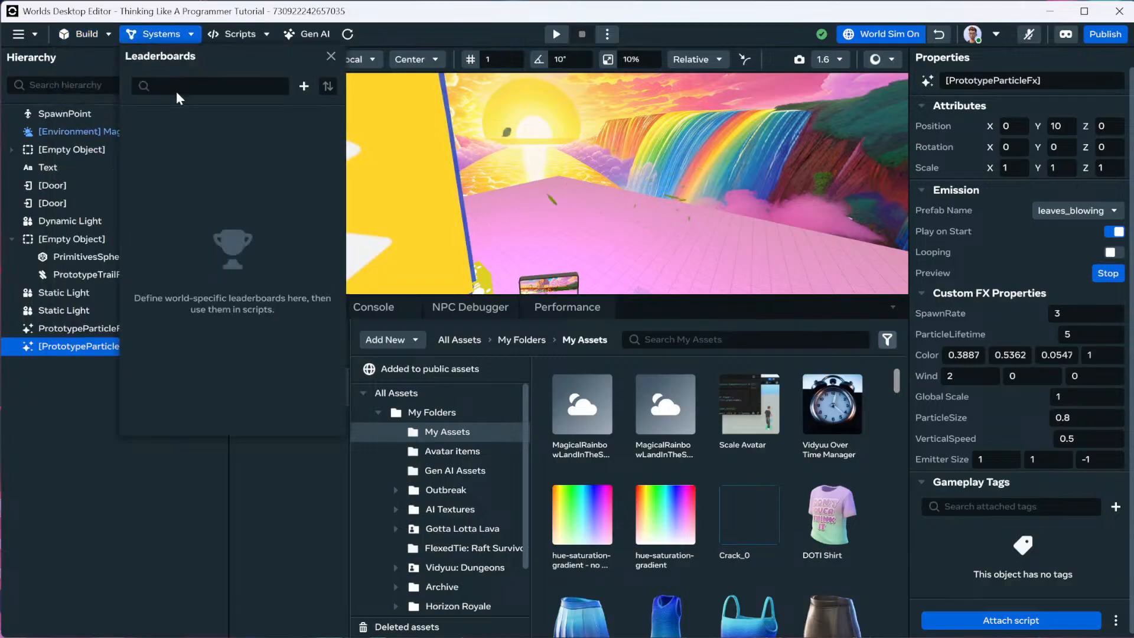
{"action": "left_click", "coordinate": [305, 87]}
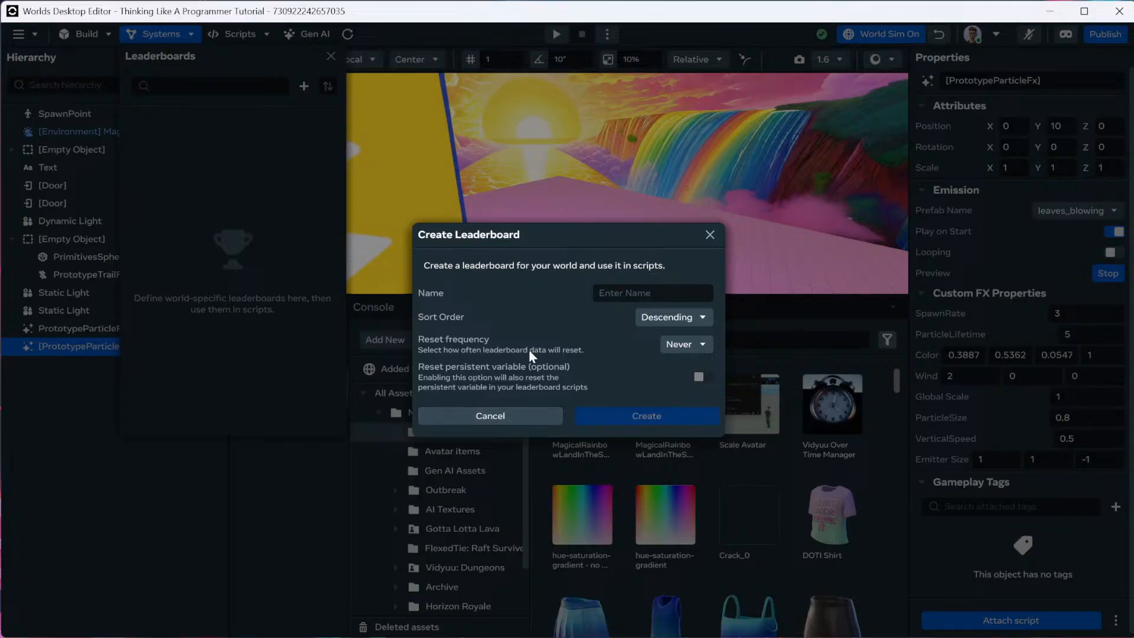
{"action": "left_click", "coordinate": [550, 413]}
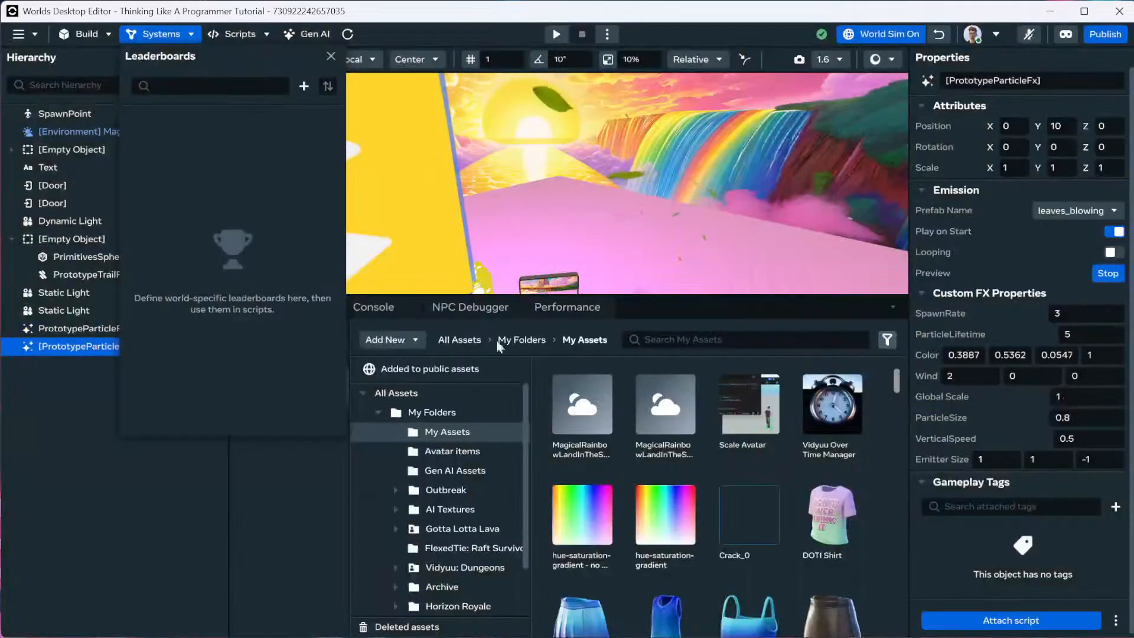
{"action": "left_click", "coordinate": [117, 34]}
{"action": "left_click", "coordinate": [111, 34]}
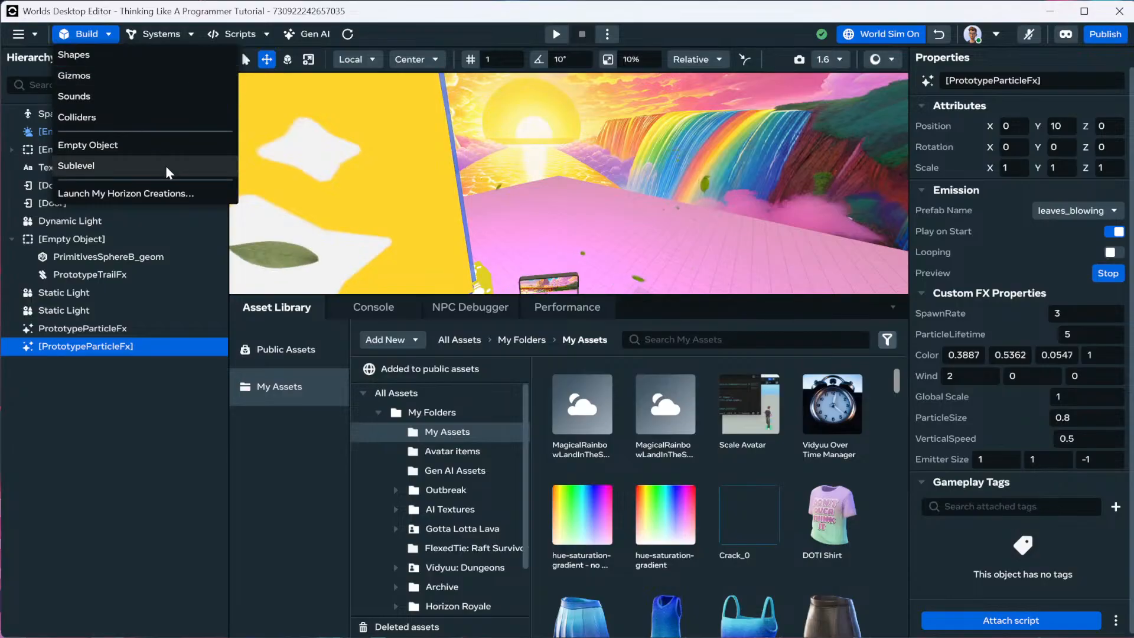
Drag a Snap Destination from the Gizmos list into the world above the pink floor.
{"action": "left_click", "coordinate": [111, 72]}
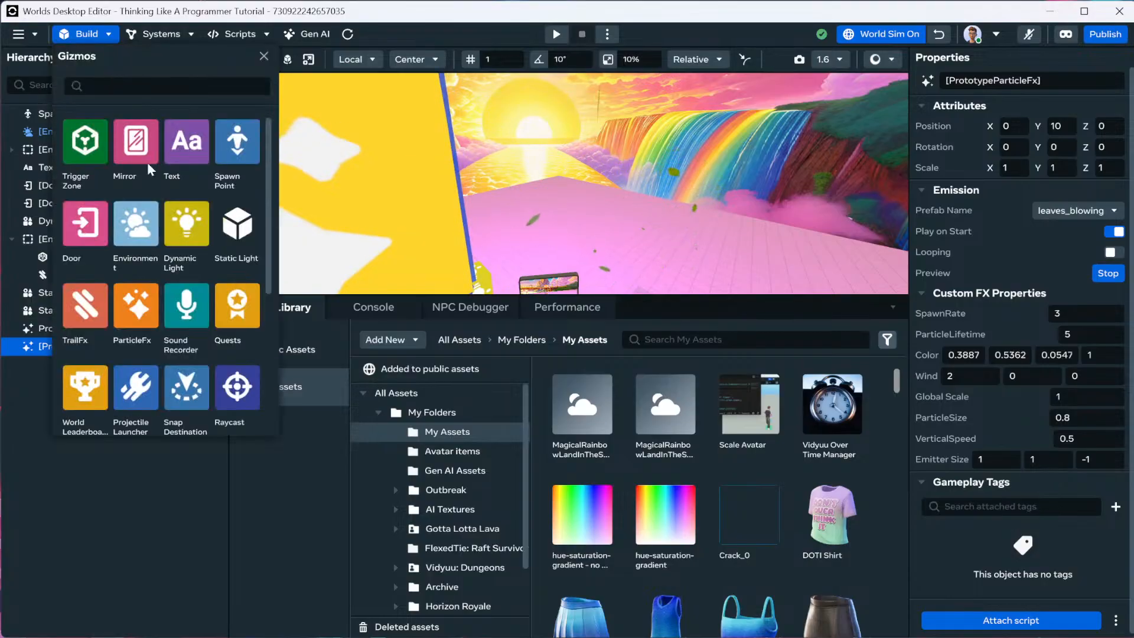
{"action": "scroll", "coordinate": [158, 317], "scroll_direction": "down", "scroll_amount": 3}
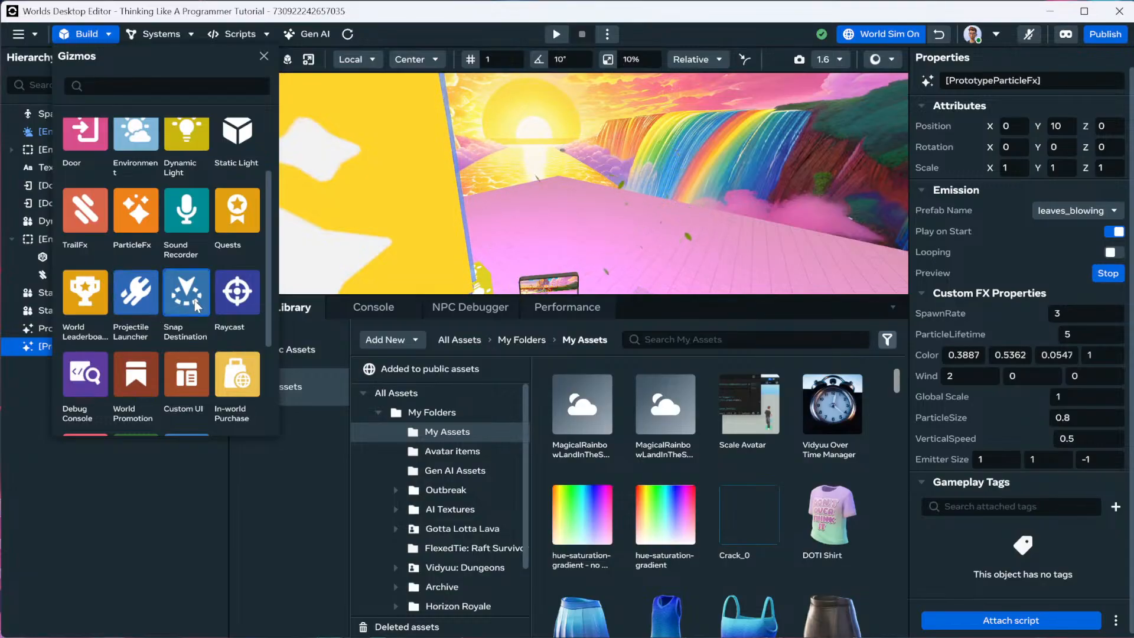
{"action": "mouse_move", "coordinate": [192, 297]}
{"action": "left_mouse_down"}
{"action": "mouse_move", "coordinate": [544, 302]}
{"action": "mouse_move", "coordinate": [532, 236]}
{"action": "mouse_move", "coordinate": [201, 305]}
{"action": "left_mouse_up"}
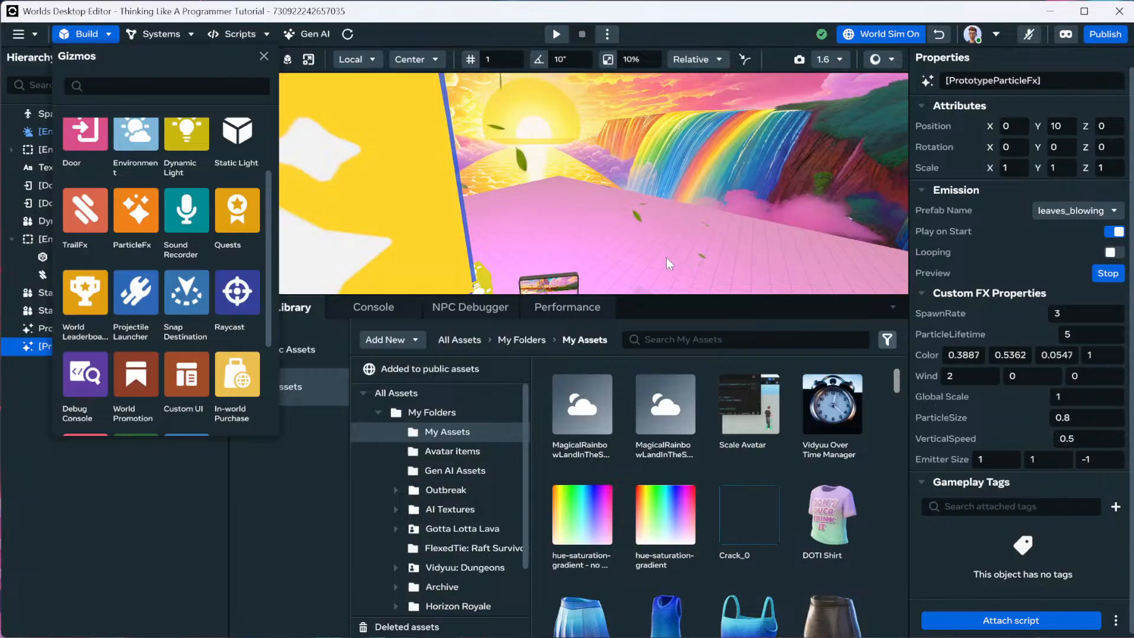
{"action": "right_click_drag", "start_coordinate": [655, 219], "coordinate": [608, 257]}
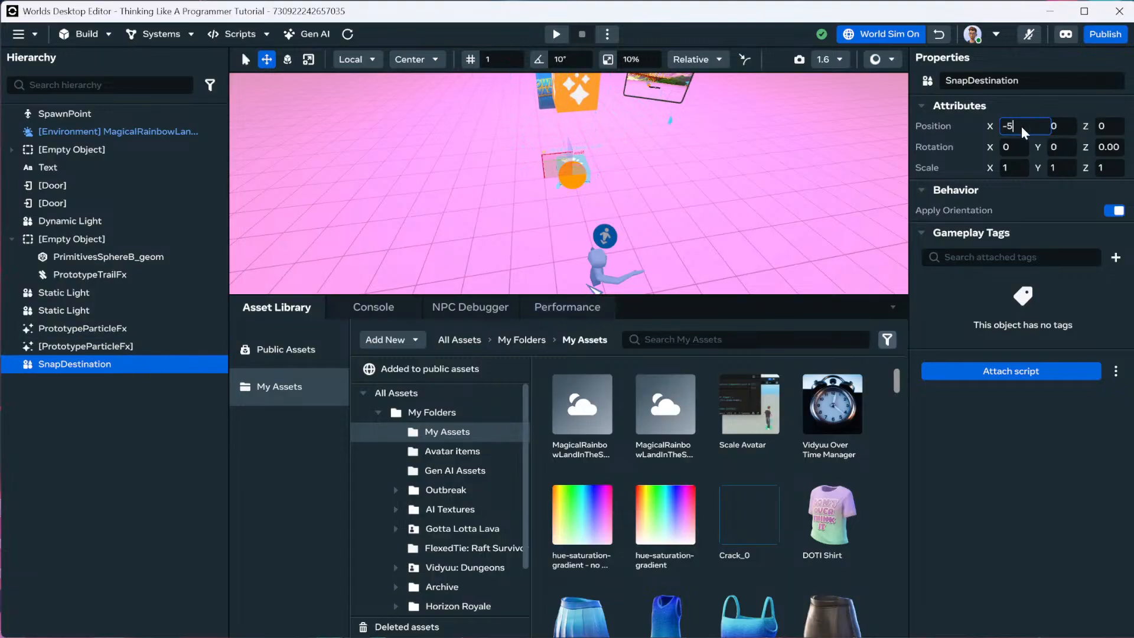
Frame the SnapDestination and set its Y rotation to 45 degrees.
{"action": "key", "text": "f"}
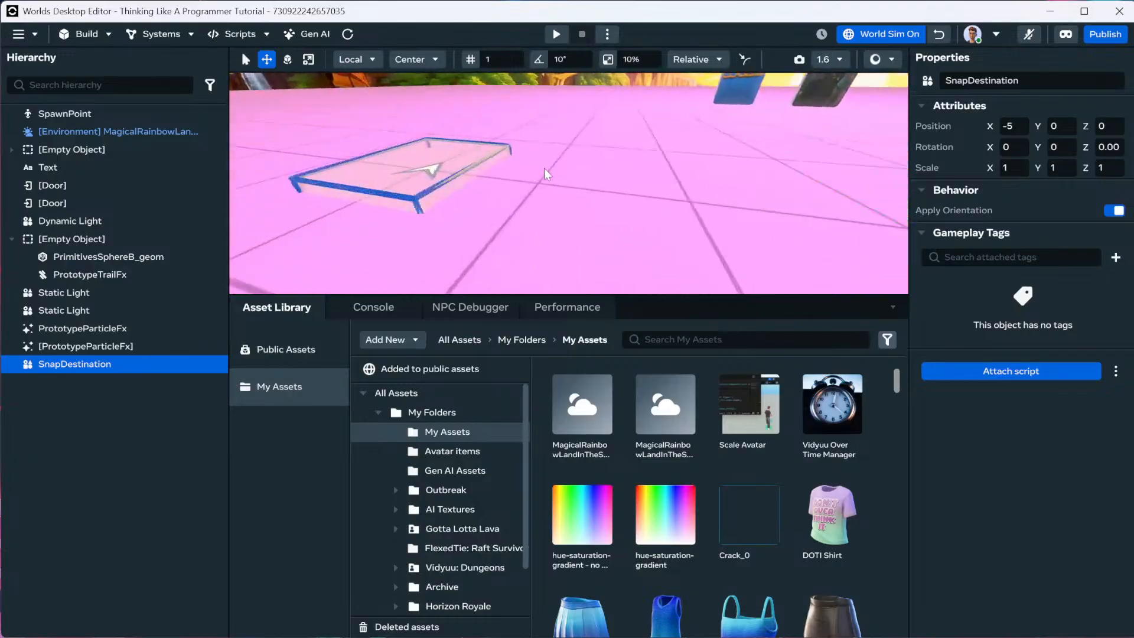
{"action": "right_click_drag", "start_coordinate": [540, 168], "coordinate": [555, 179]}
{"action": "key", "text": "s"}
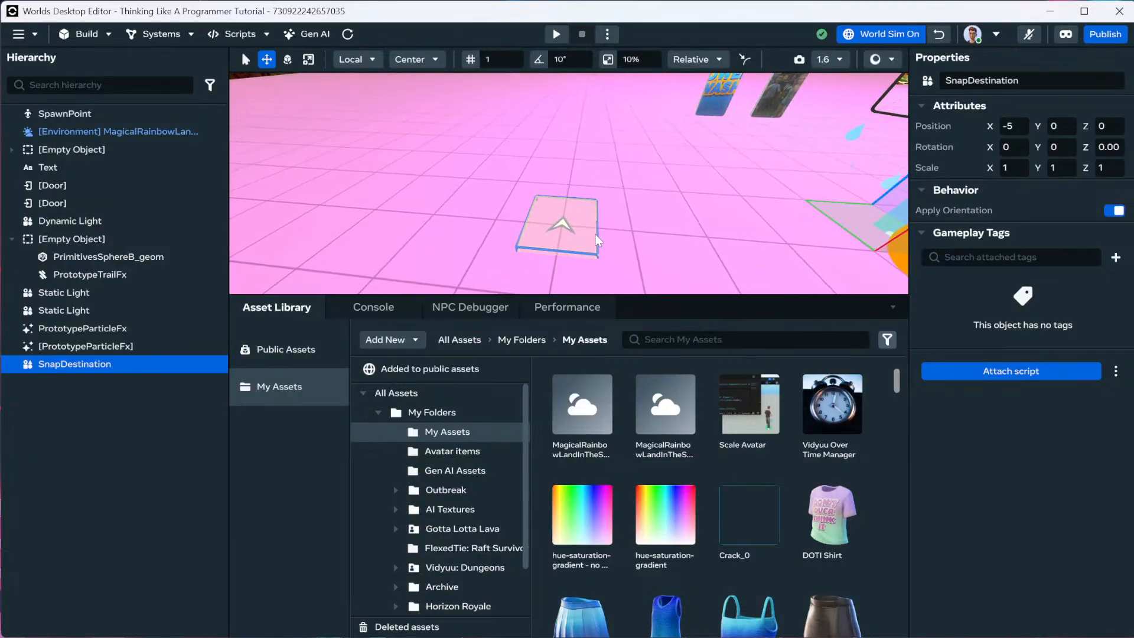
{"action": "left_click", "coordinate": [1067, 148]}
{"action": "type", "text": "45"}
{"action": "key", "text": "Return"}
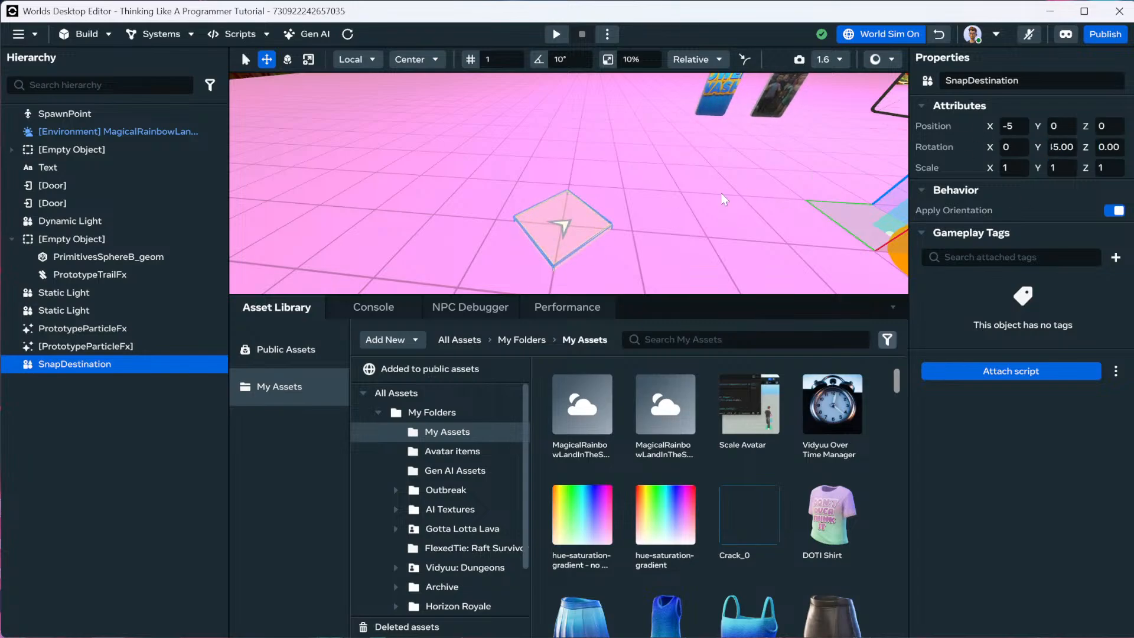
{"action": "right_click_drag", "start_coordinate": [478, 256], "coordinate": [519, 249]}
{"action": "key", "text": "s"}
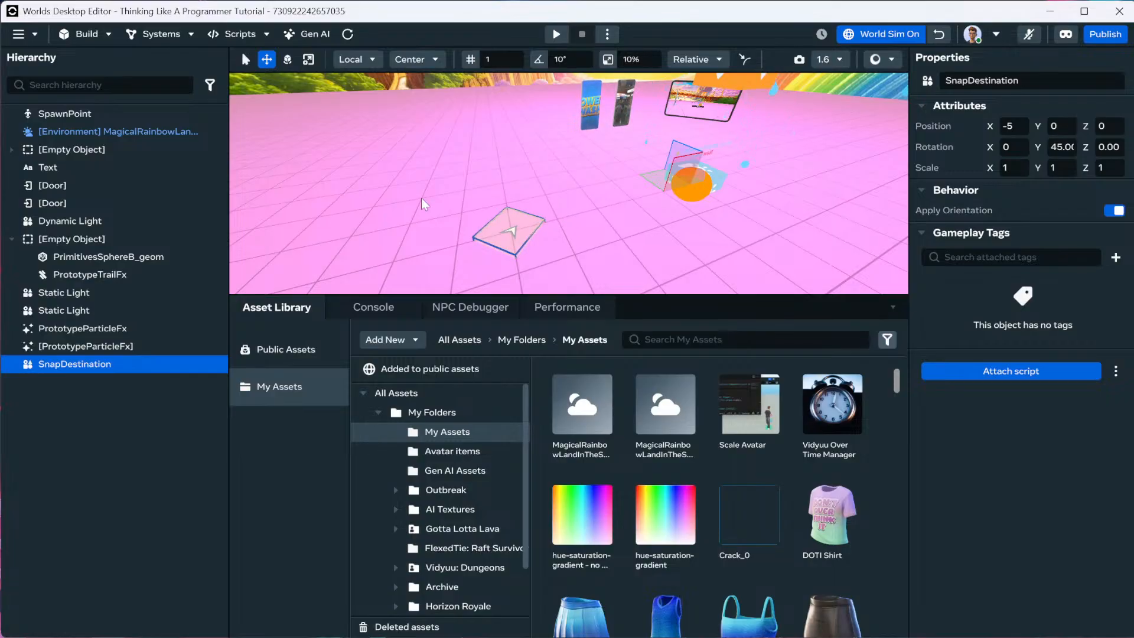
{"action": "left_click", "coordinate": [104, 39]}
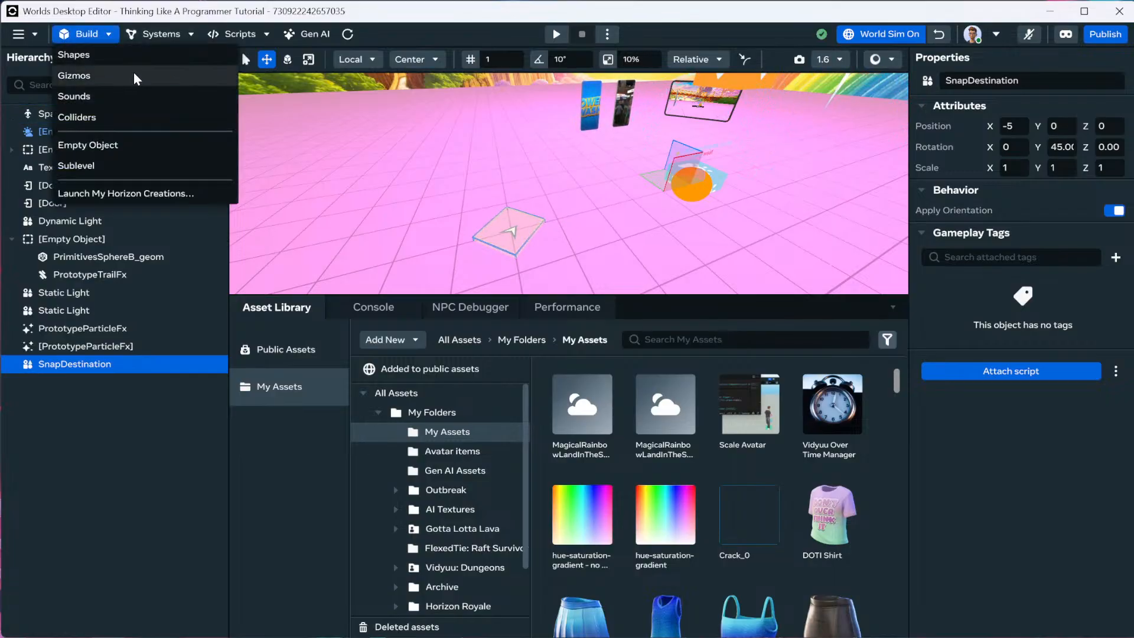
Drag the Raycast gizmo from the Gizmos list into the scene at 0, 0, 0.
{"action": "left_click", "coordinate": [133, 73]}
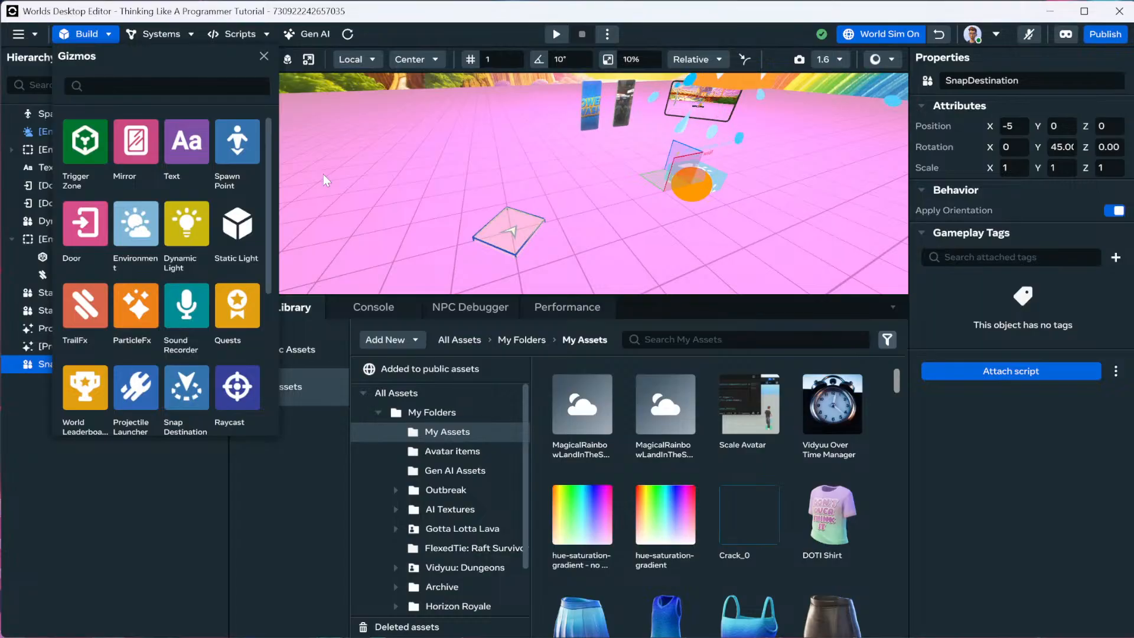
{"action": "scroll", "coordinate": [260, 253], "scroll_direction": "down", "scroll_amount": 4}
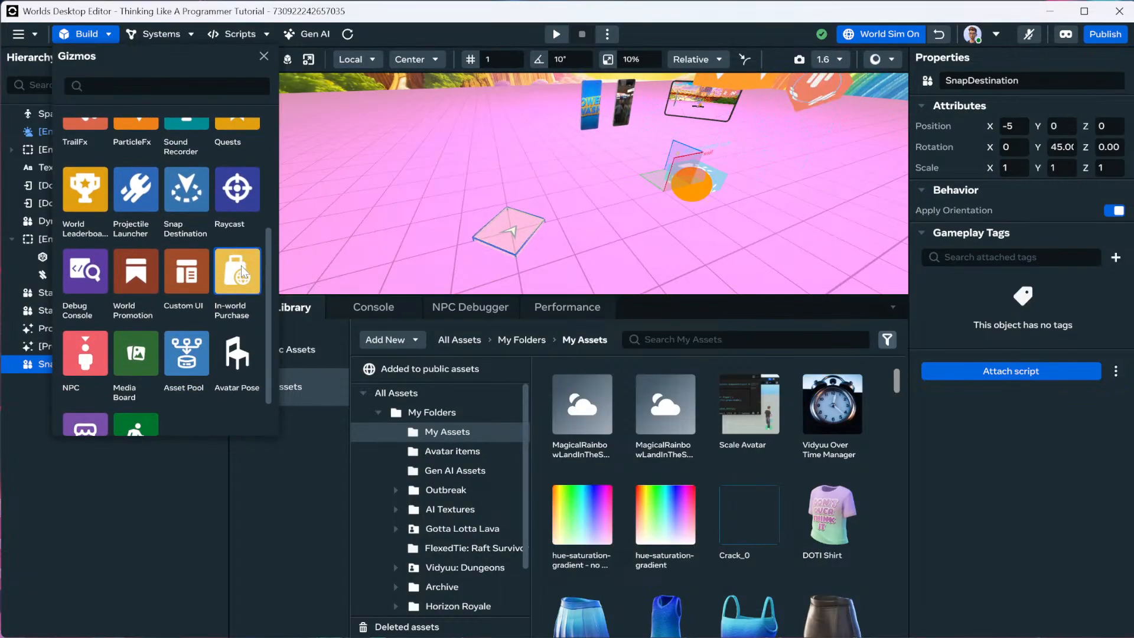
{"action": "scroll", "coordinate": [241, 264], "scroll_direction": "up", "scroll_amount": 2}
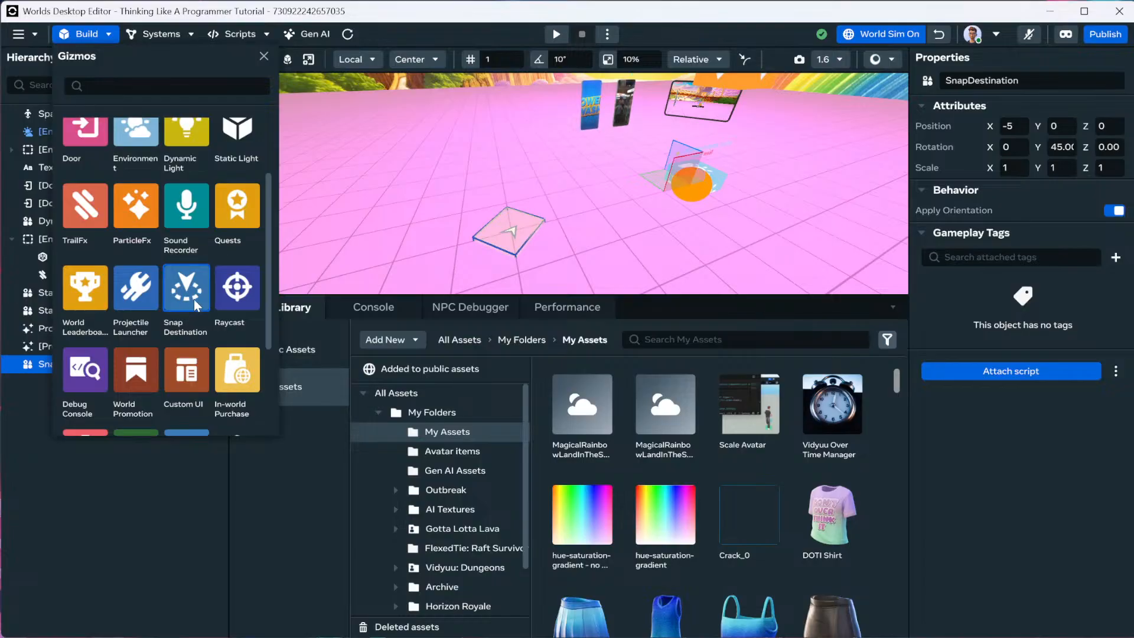
{"action": "scroll", "coordinate": [194, 299], "scroll_direction": "down", "scroll_amount": 2}
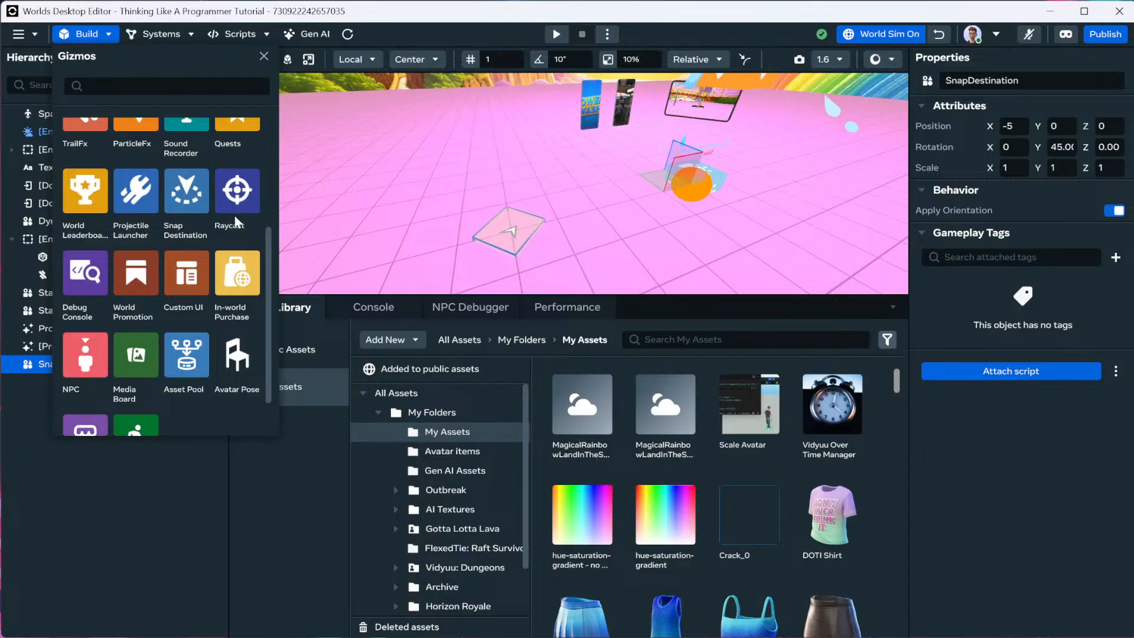
{"action": "left_click_drag", "start_coordinate": [368, 202], "coordinate": [365, 203]}
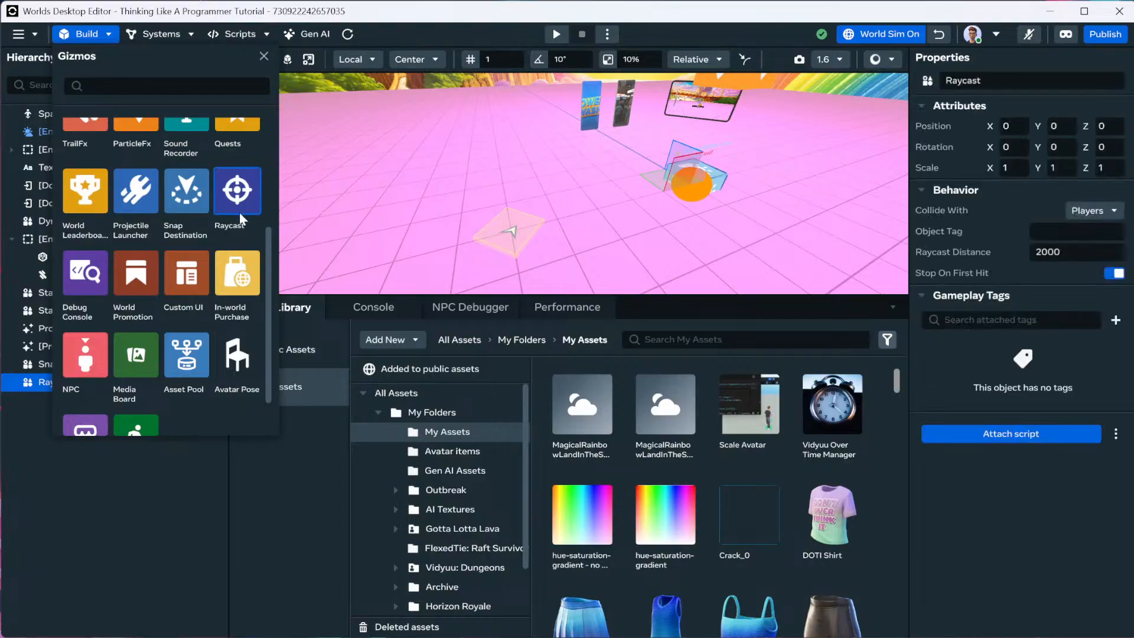
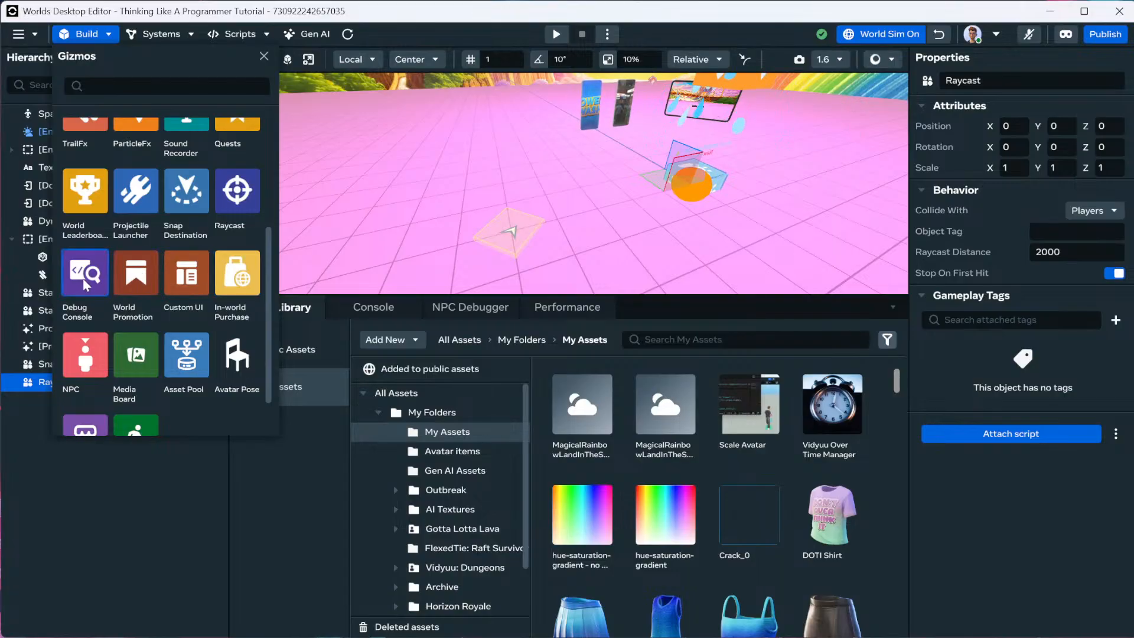
Drag a Debug Console gizmo into the world and set its Position Y to 10.
{"action": "left_click_drag", "start_coordinate": [83, 279], "coordinate": [412, 189]}
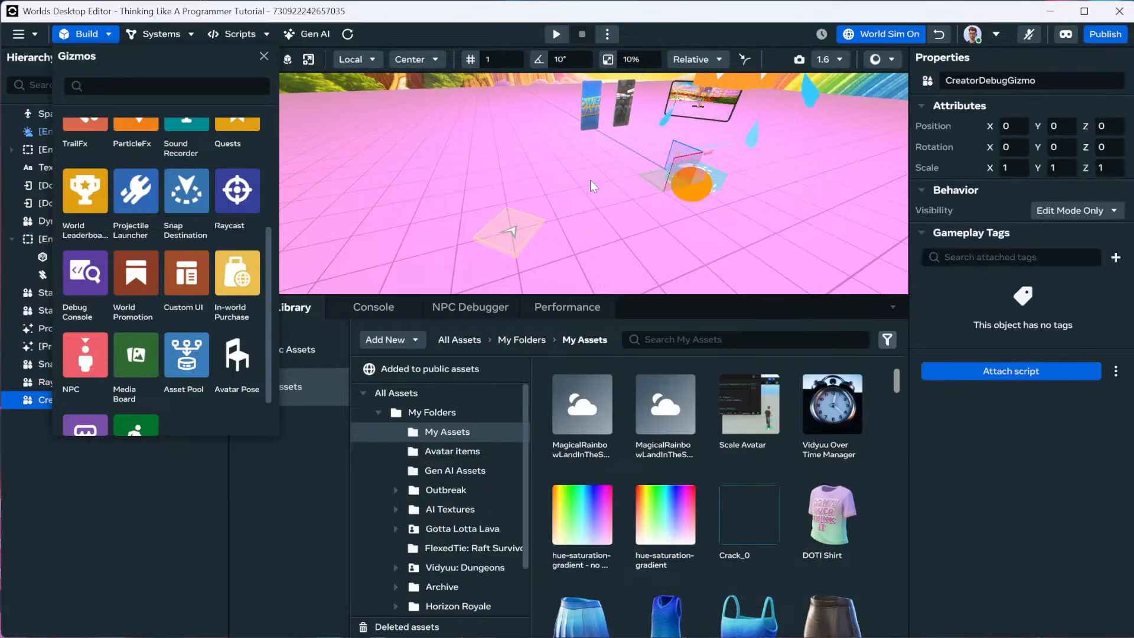
{"action": "mouse_move", "coordinate": [590, 180]}
{"action": "right_mouse_down"}
{"action": "mouse_move", "coordinate": [509, 171]}
{"action": "mouse_move", "coordinate": [588, 162]}
{"action": "right_mouse_up"}
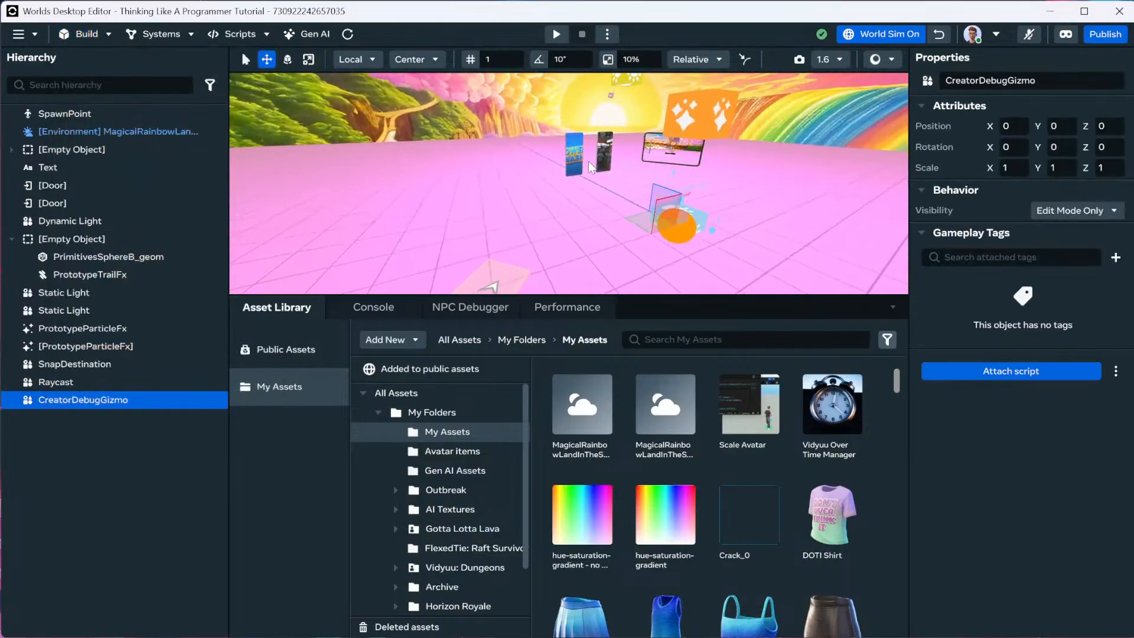
{"action": "left_click", "coordinate": [1055, 125]}
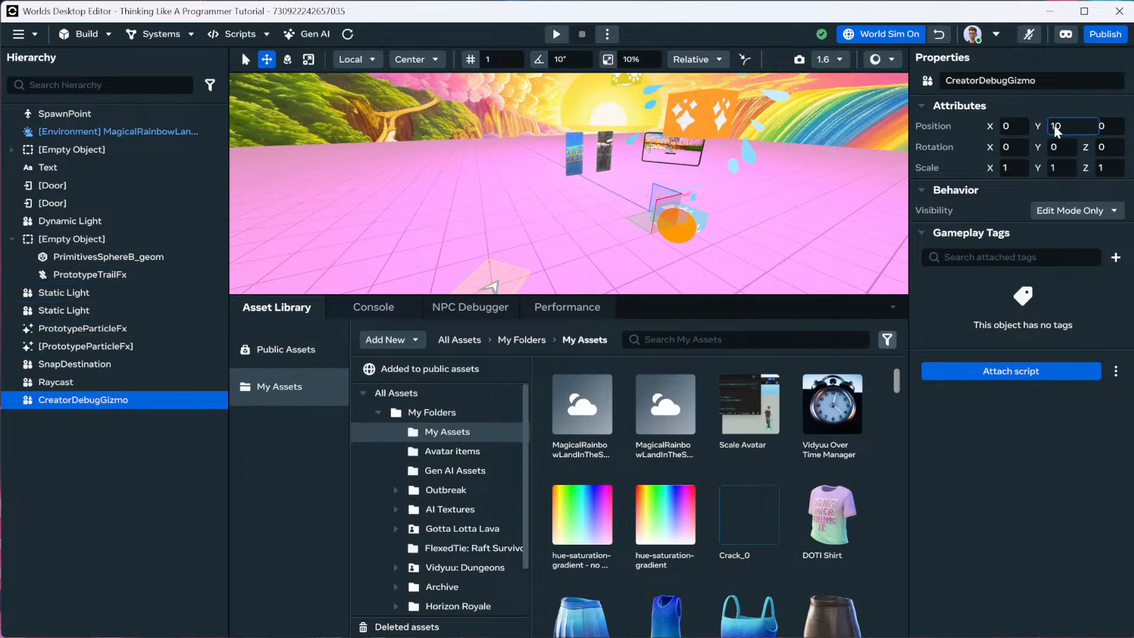
{"action": "key", "text": "Return"}
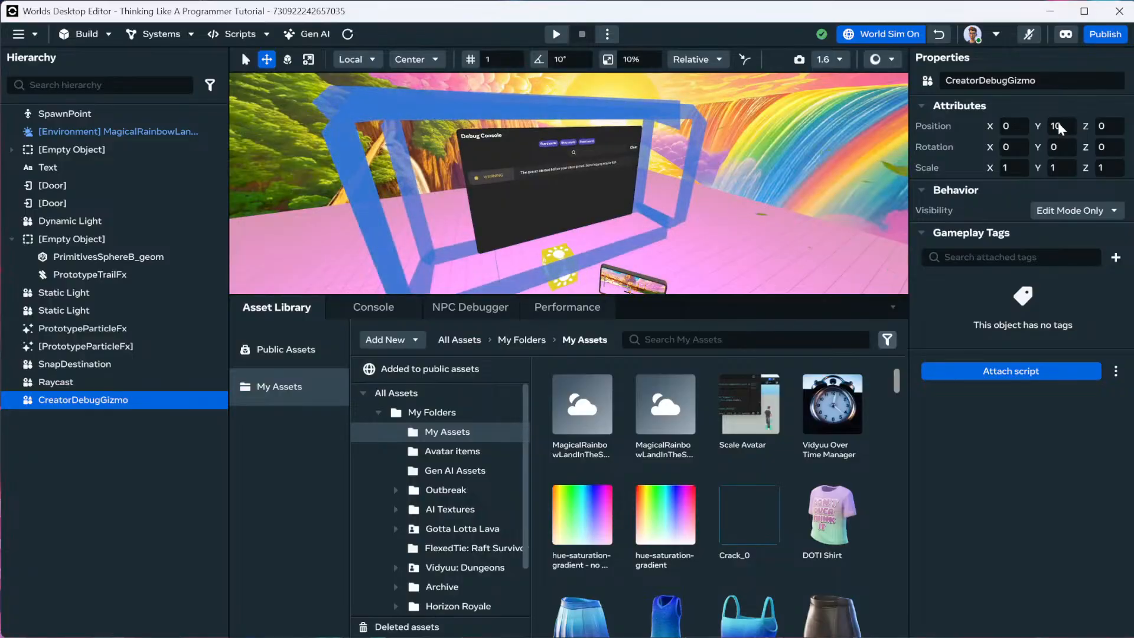
Move the view back to see the raised Debug Console and the whole yellow cube.
{"action": "key", "text": "s"}
{"action": "mouse_move", "coordinate": [751, 161]}
{"action": "right_mouse_down"}
{"action": "mouse_move", "coordinate": [743, 142]}
{"action": "mouse_move", "coordinate": [758, 150]}
{"action": "right_mouse_up"}
{"action": "scroll", "coordinate": [743, 142], "scroll_direction": "down", "scroll_amount": 4}
{"action": "key", "text": "s"}
{"action": "key", "text": "w"}
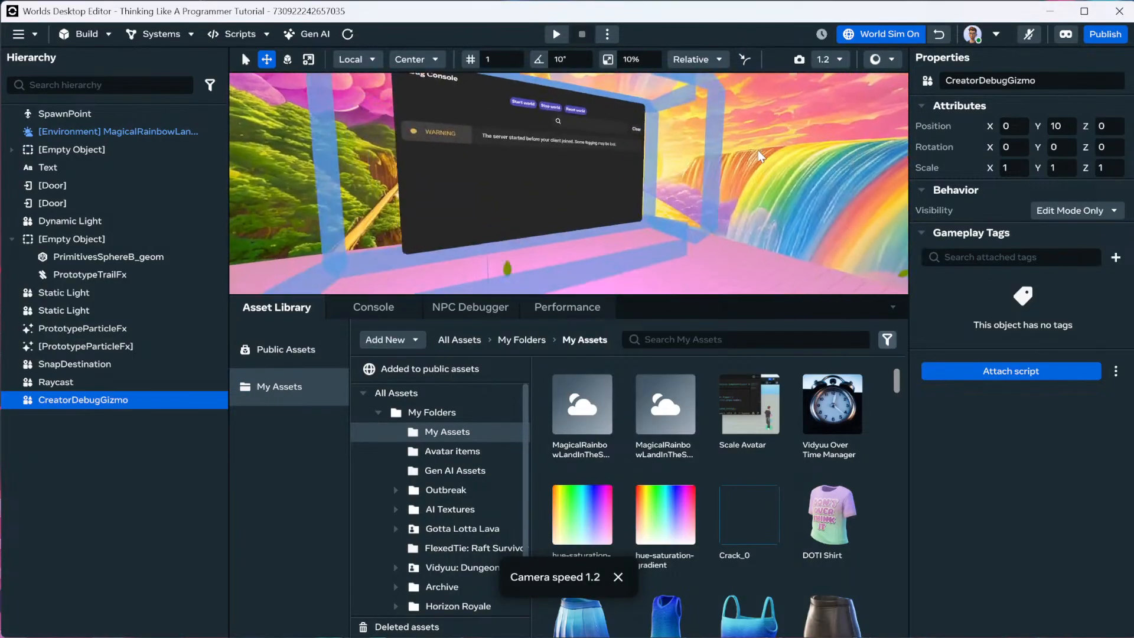
{"action": "scroll", "coordinate": [562, 181], "scroll_direction": "down", "scroll_amount": 2}
{"action": "key", "text": "s"}
{"action": "right_click_drag", "start_coordinate": [561, 180], "coordinate": [592, 184]}
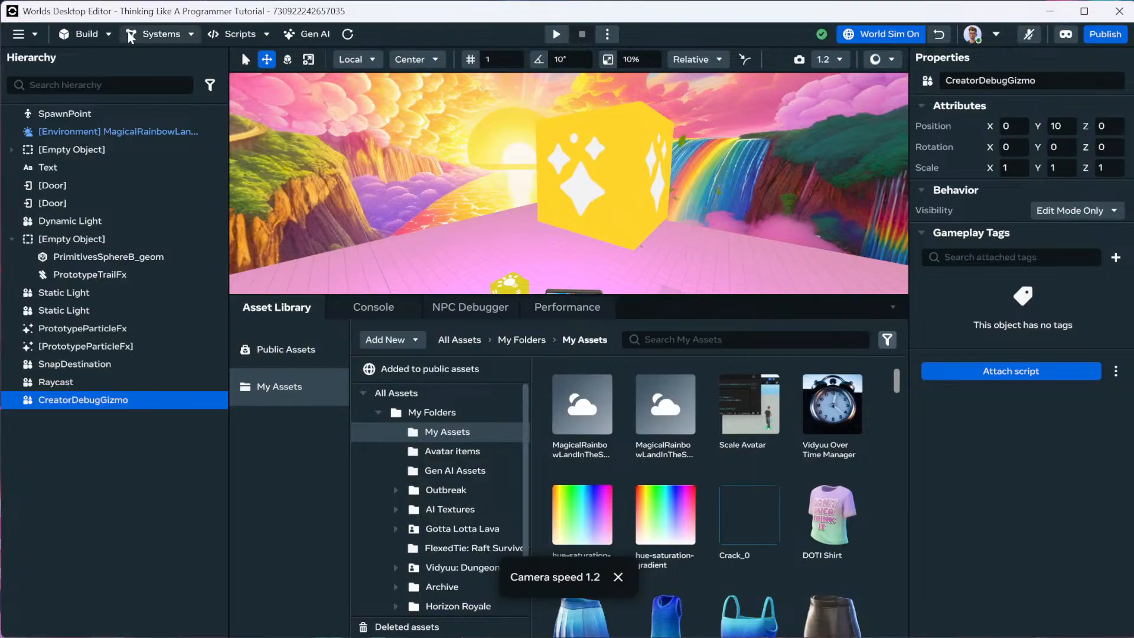
Drag a World Promotion gizmo from Build > Gizmos into the scene.
{"action": "left_click", "coordinate": [106, 34]}
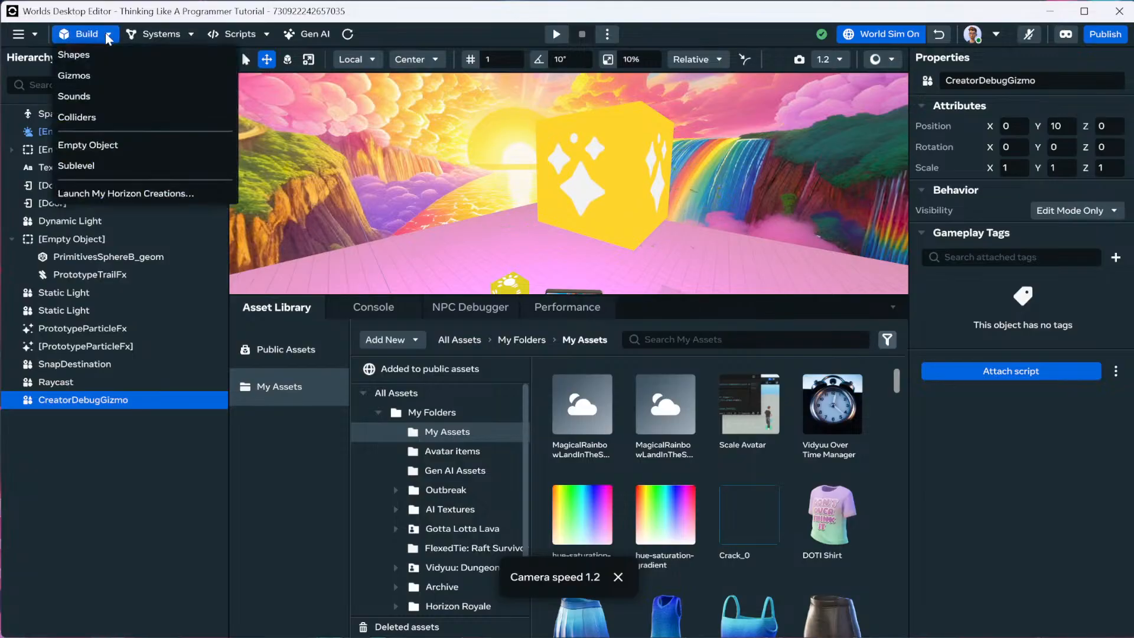
{"action": "left_click", "coordinate": [128, 76]}
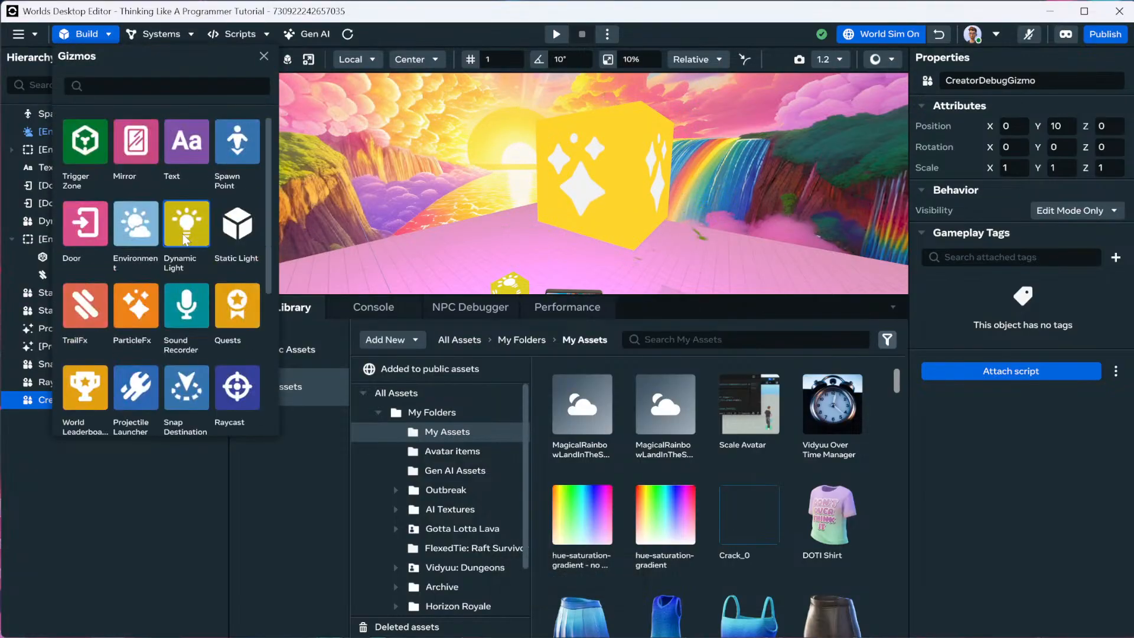
{"action": "scroll", "coordinate": [186, 239], "scroll_direction": "down", "scroll_amount": 3}
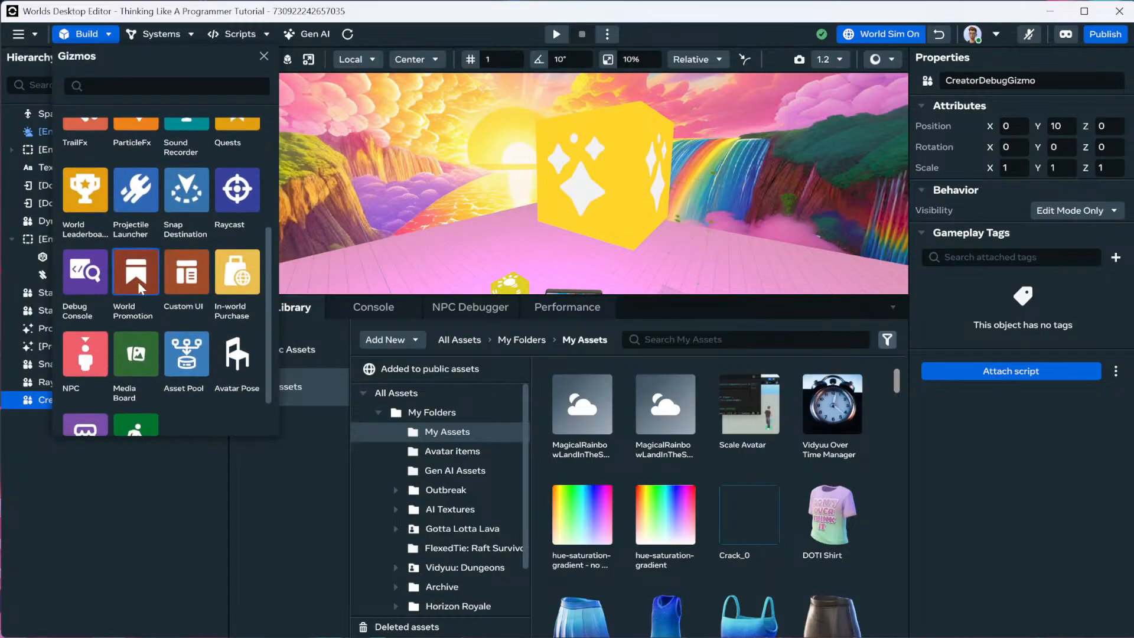
{"action": "left_click_drag", "start_coordinate": [133, 281], "coordinate": [437, 254]}
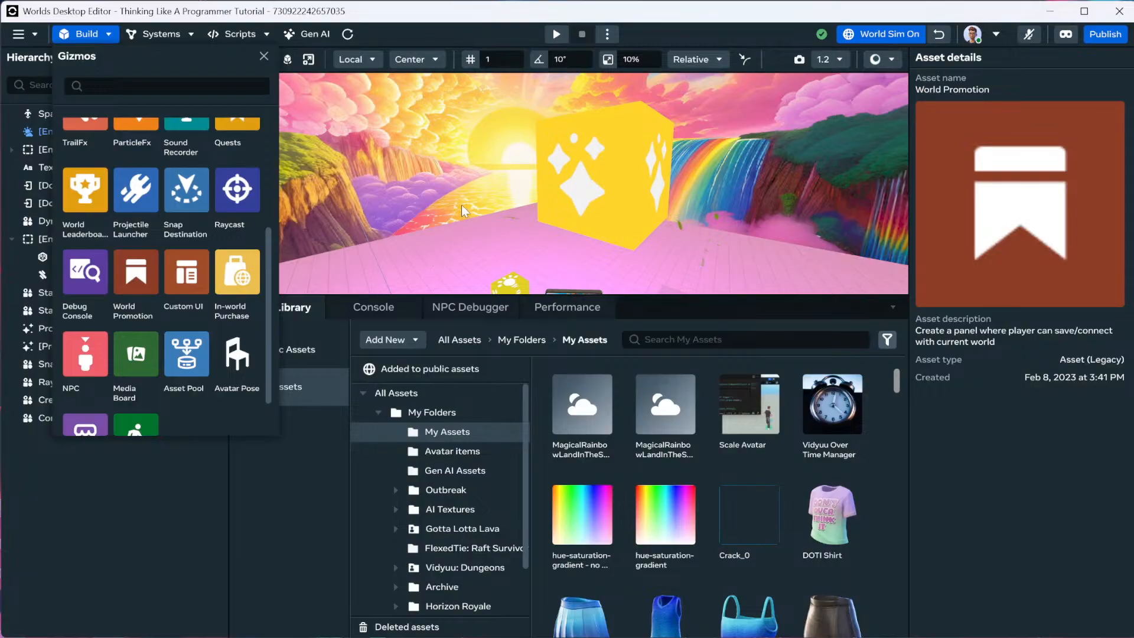
{"action": "mouse_move", "coordinate": [462, 205]}
{"action": "right_mouse_down"}
{"action": "mouse_move", "coordinate": [491, 239]}
{"action": "mouse_move", "coordinate": [463, 244]}
{"action": "mouse_move", "coordinate": [454, 211]}
{"action": "right_mouse_up"}
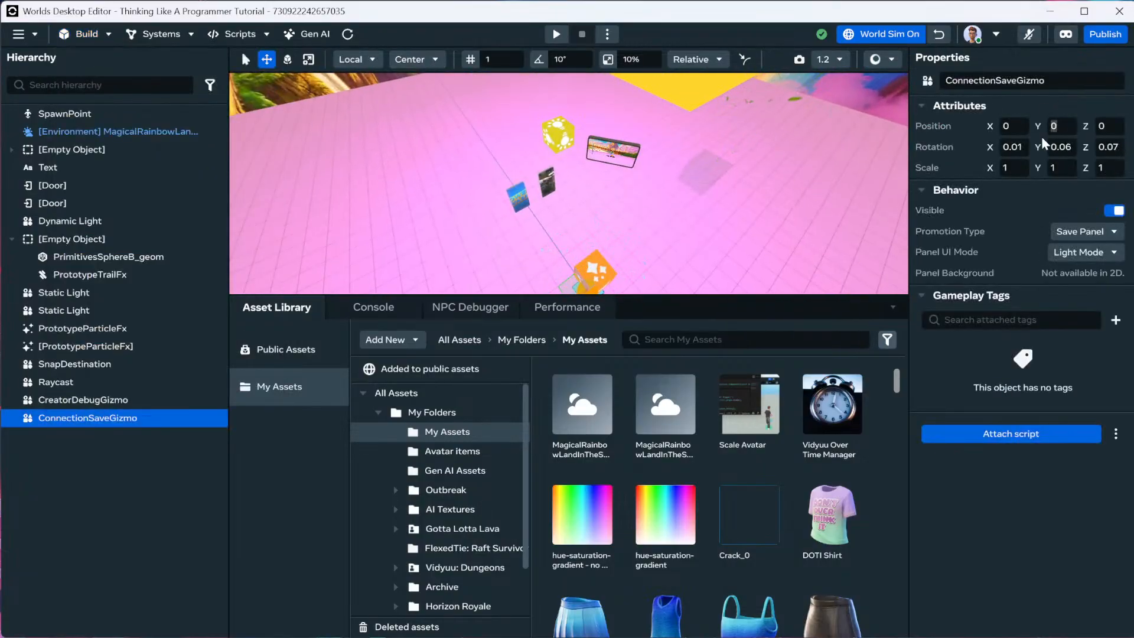
Raise the save gizmo to Position Y 15 and set its Panel UI Mode to Dark Mode.
{"action": "key", "text": "f"}
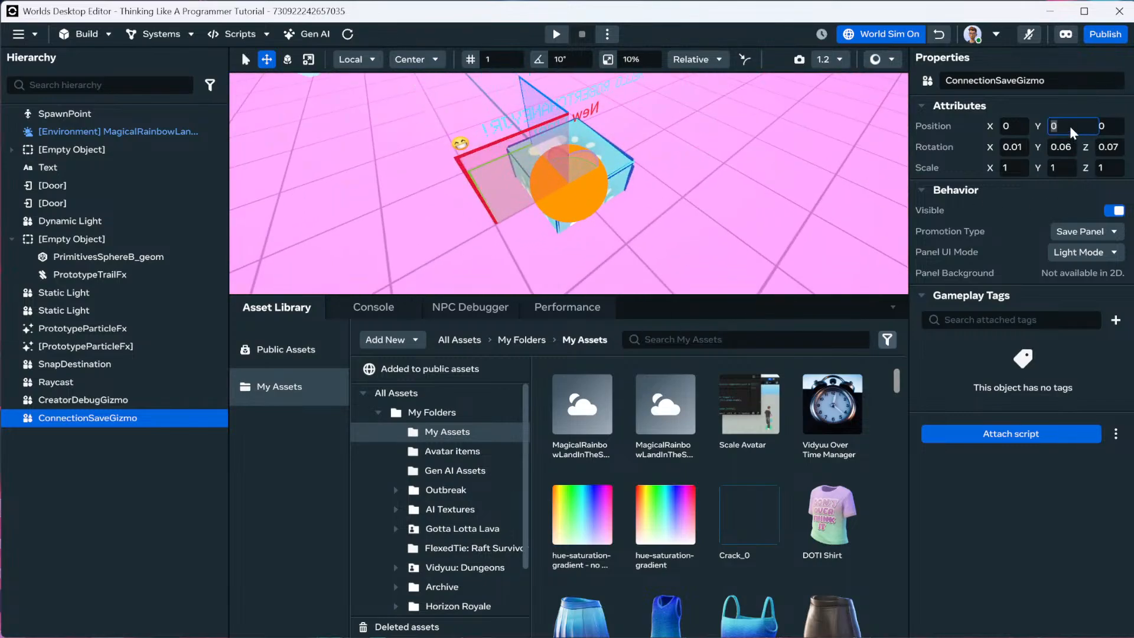
{"action": "key", "text": "Return"}
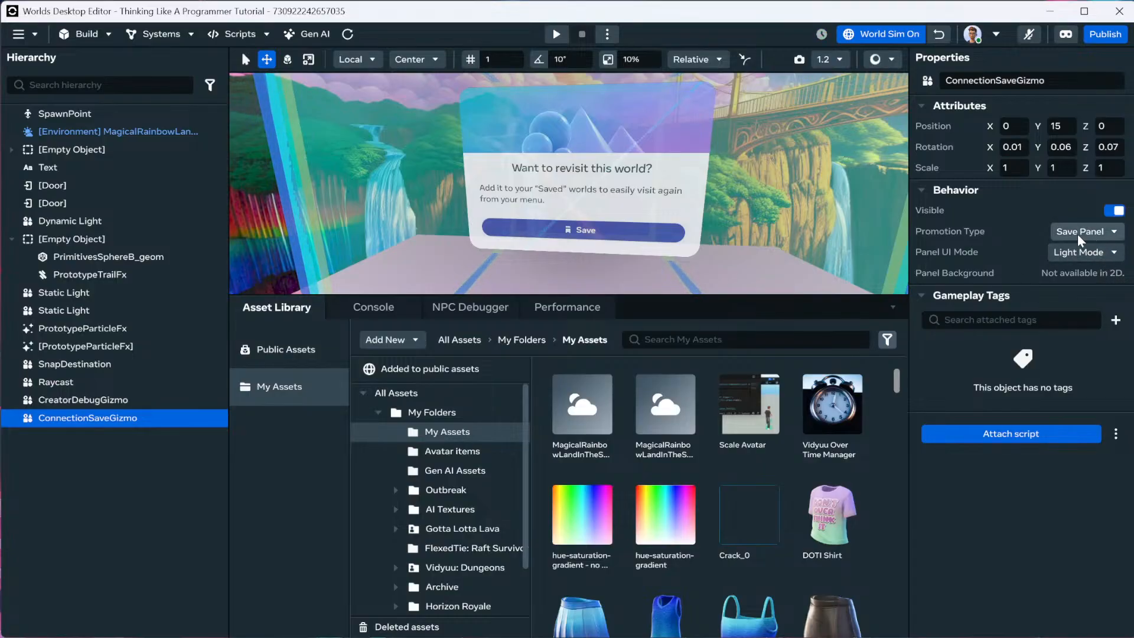
{"action": "left_click", "coordinate": [1102, 254]}
{"action": "left_click", "coordinate": [1093, 294]}
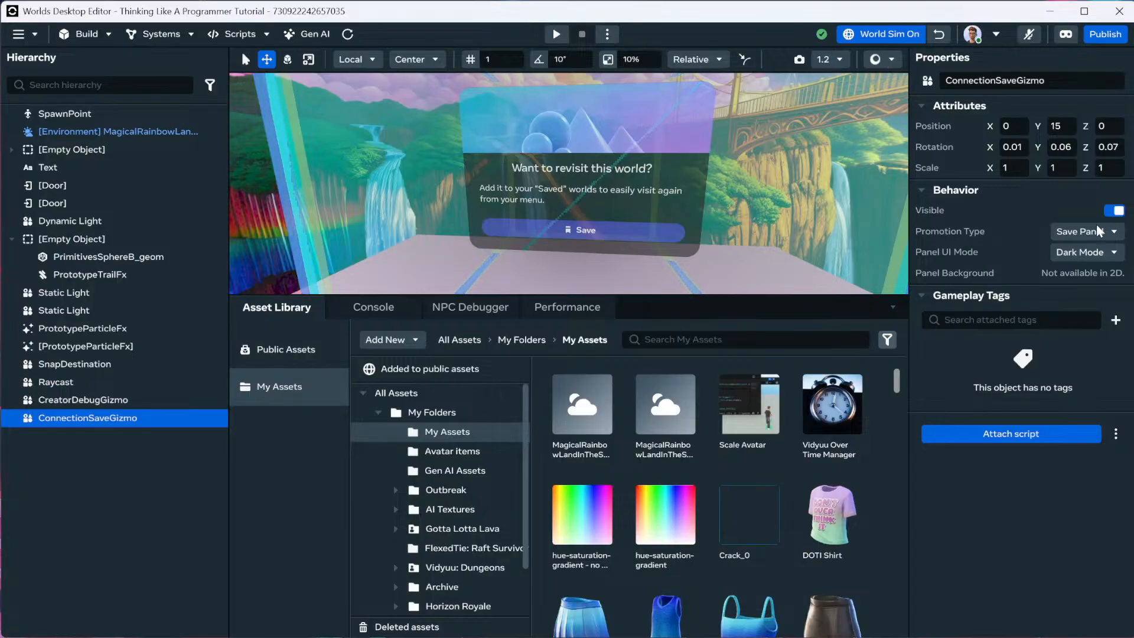
Drag an NPC from the Gizmos catalogue into the scene and frame it.
{"action": "left_click", "coordinate": [102, 34]}
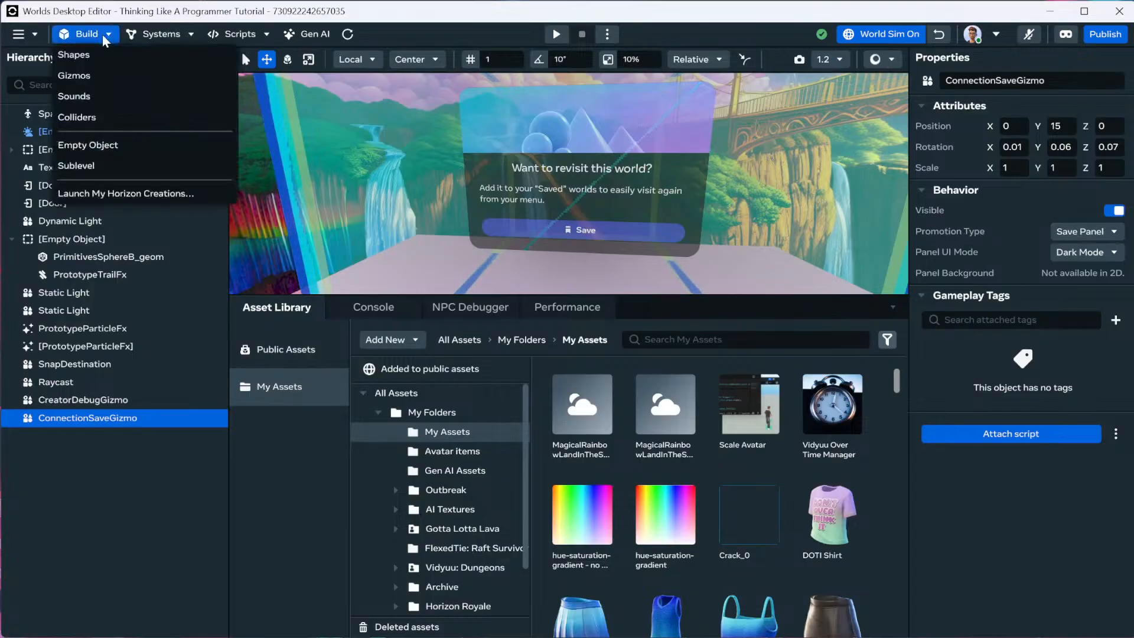
{"action": "left_click", "coordinate": [96, 74]}
{"action": "scroll", "coordinate": [144, 292], "scroll_direction": "down", "scroll_amount": 2}
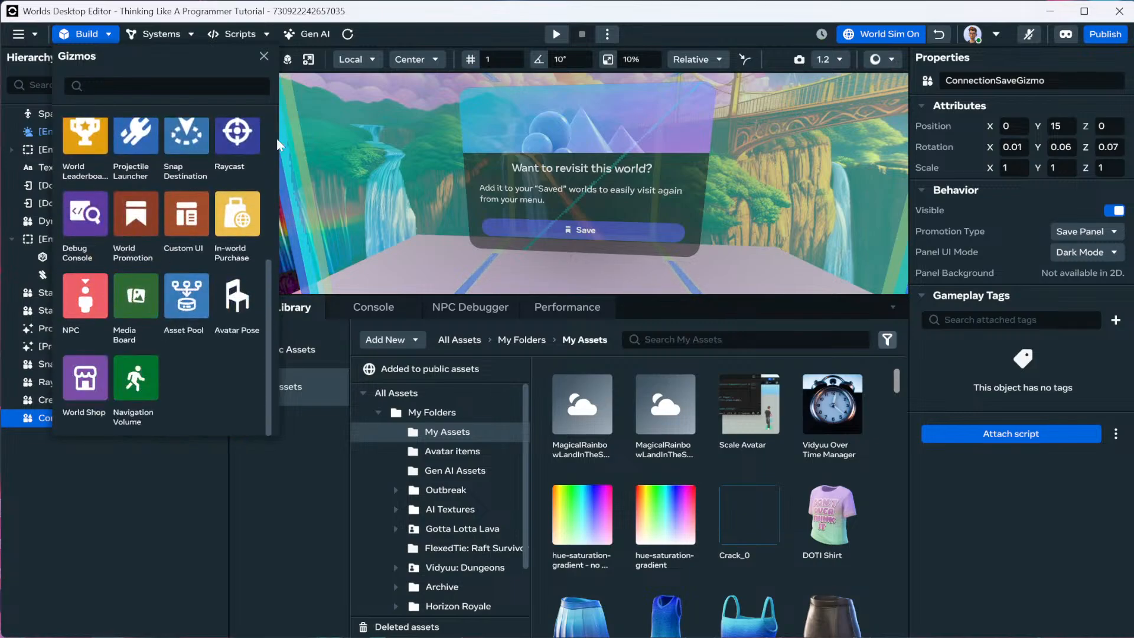
{"action": "scroll", "coordinate": [109, 308], "scroll_direction": "up", "scroll_amount": 3}
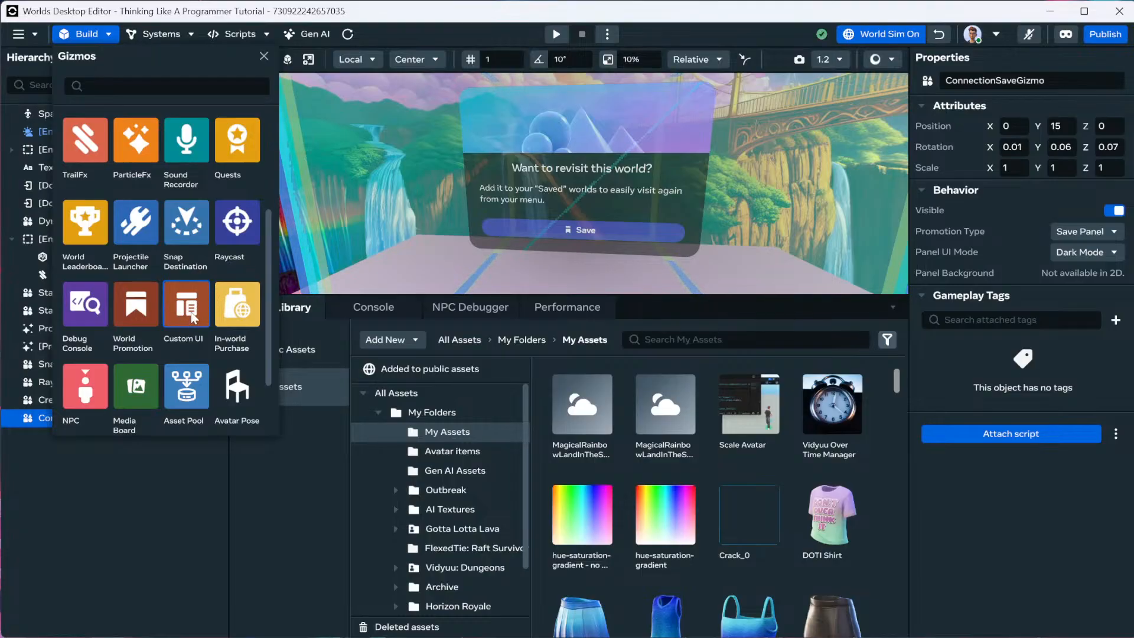
{"action": "scroll", "coordinate": [194, 348], "scroll_direction": "down", "scroll_amount": 2}
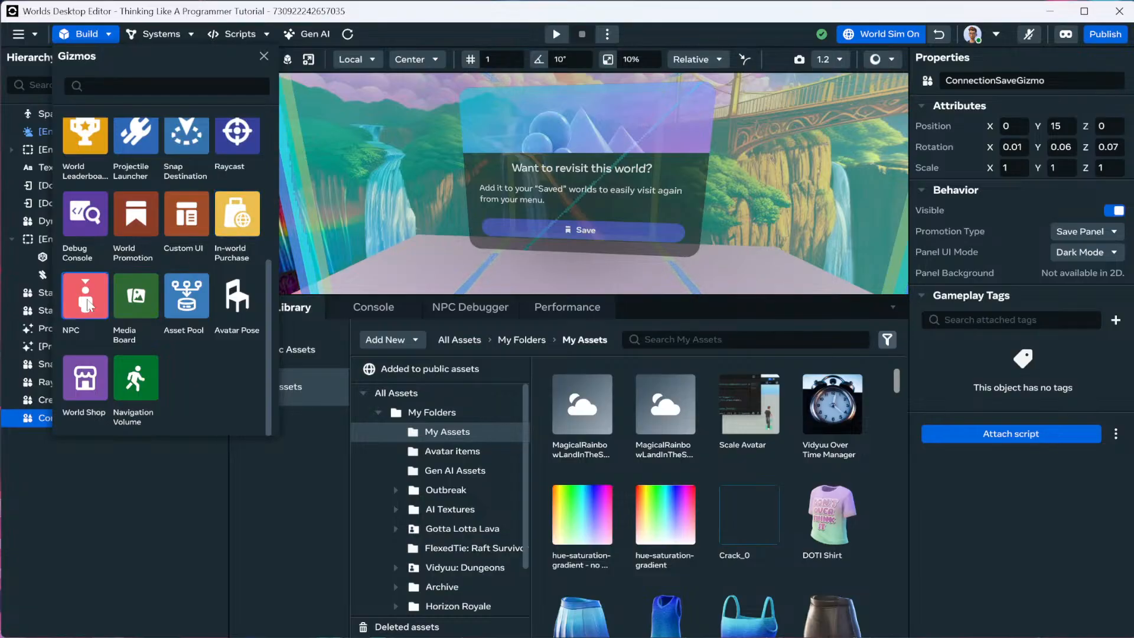
{"action": "left_click_drag", "start_coordinate": [80, 313], "coordinate": [307, 284]}
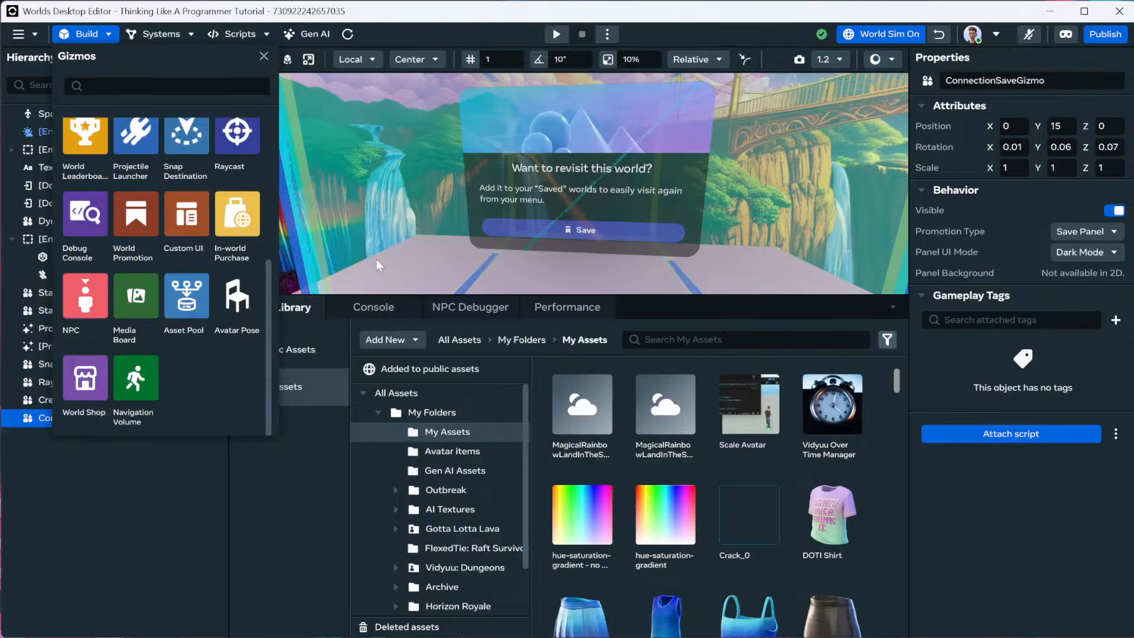
{"action": "left_click", "coordinate": [264, 57]}
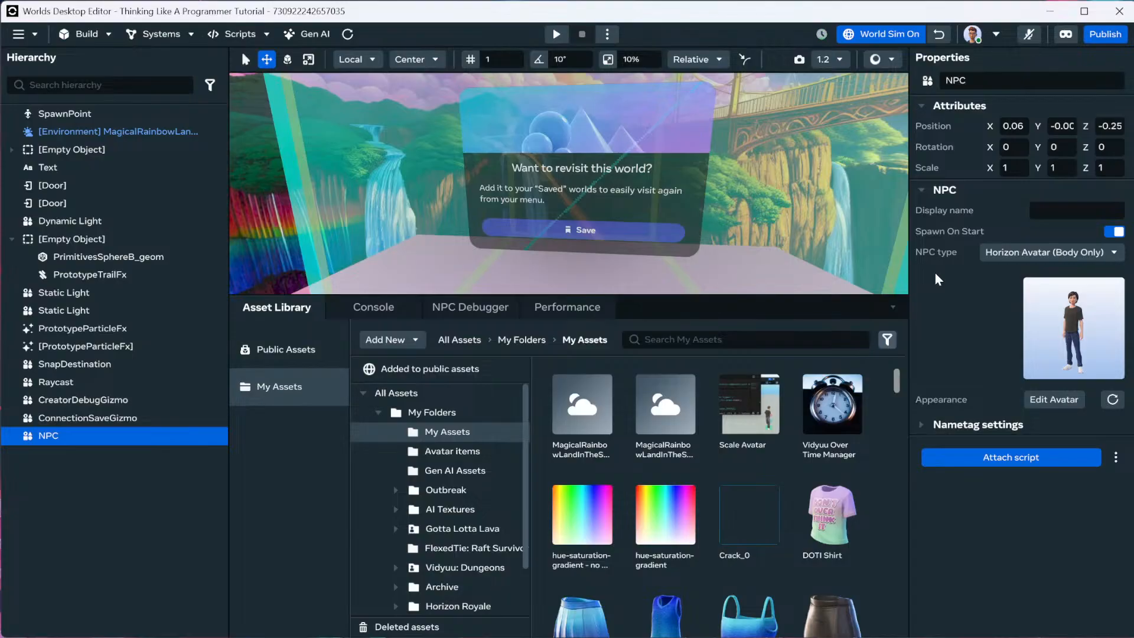
{"action": "key", "text": "f"}
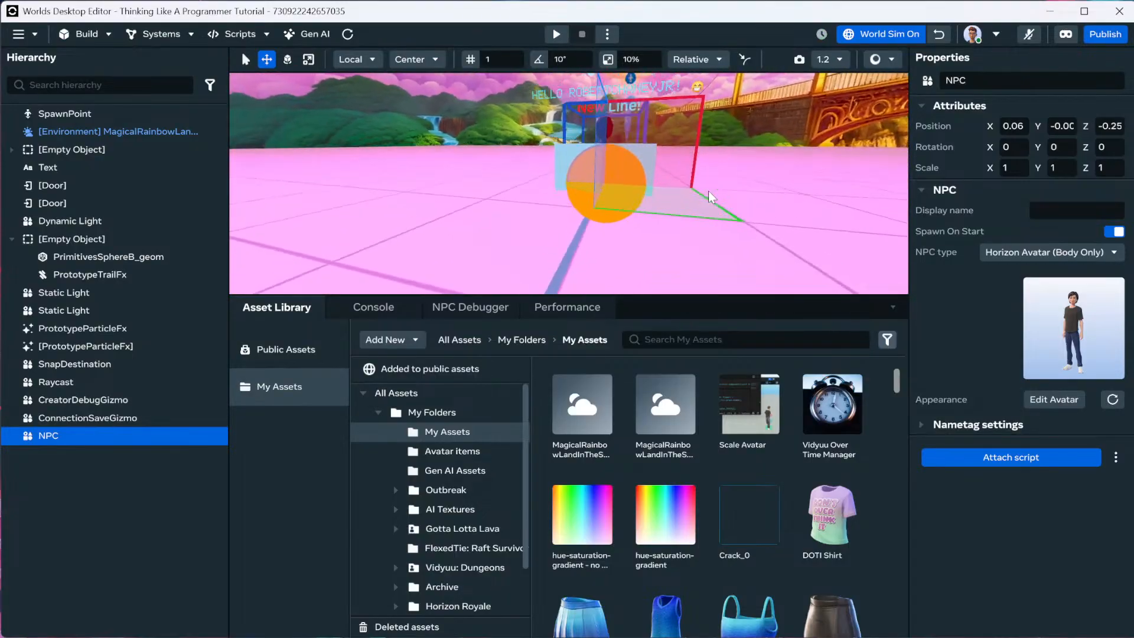
{"action": "right_click_drag", "start_coordinate": [691, 195], "coordinate": [618, 188]}
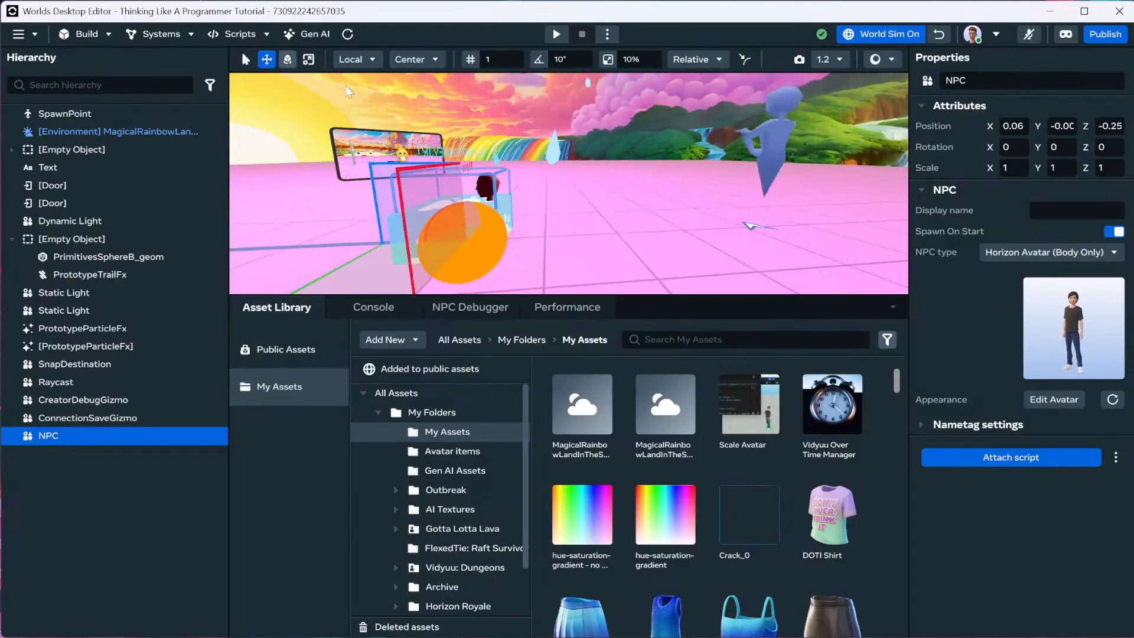
Position the NPC at X -8, Y 1 and give it the display name Bob.
{"action": "left_click", "coordinate": [1010, 131]}
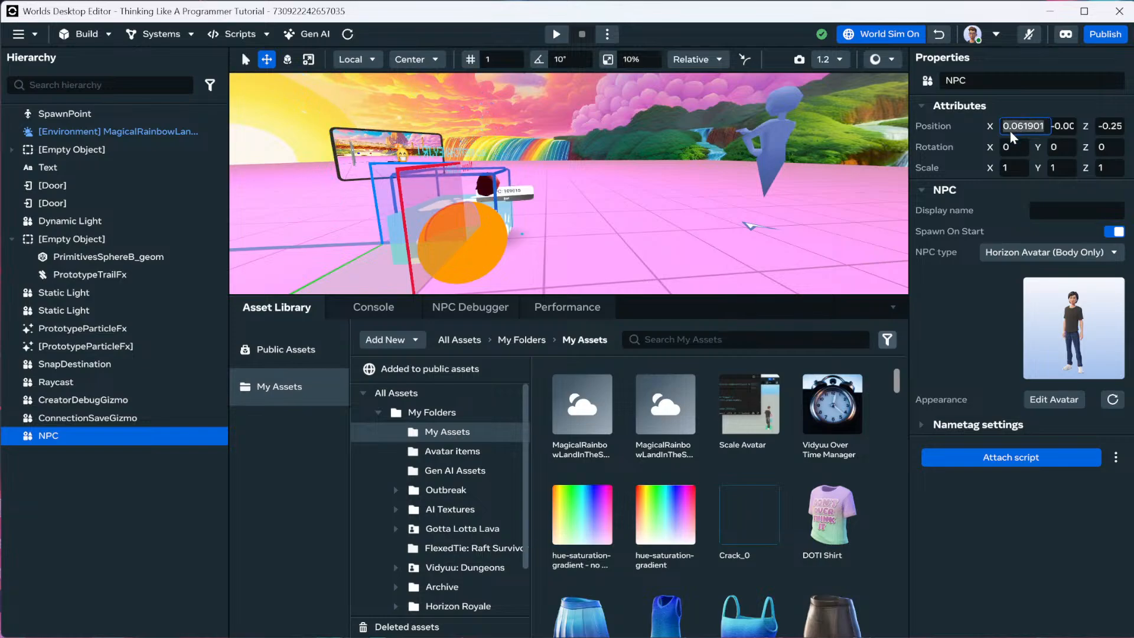
{"action": "type", "text": "-8"}
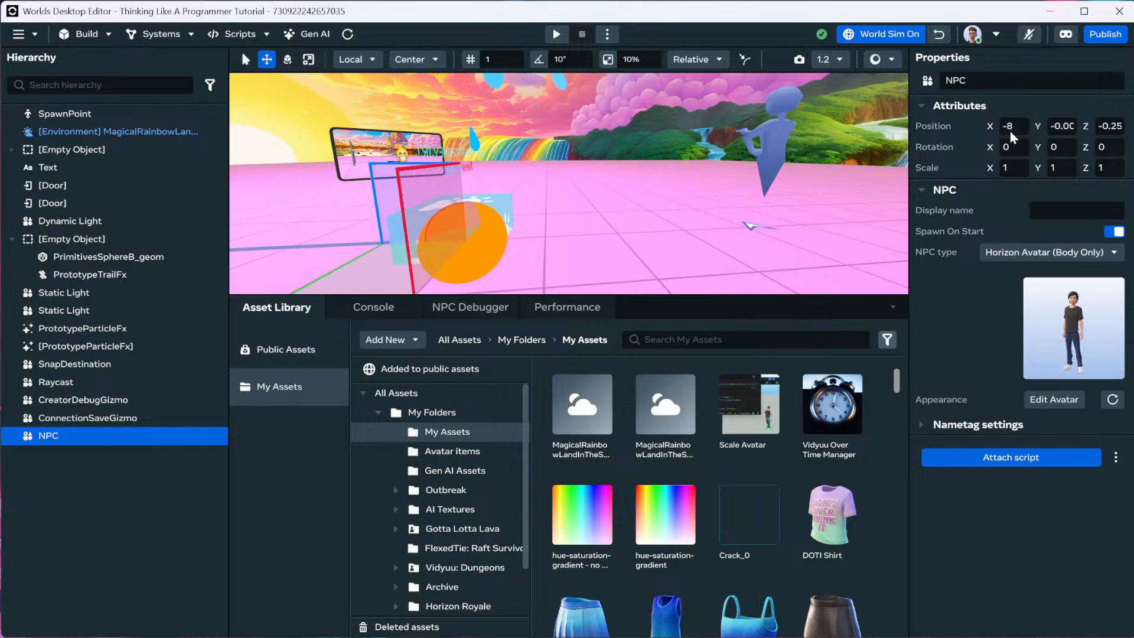
{"action": "left_click", "coordinate": [1062, 125]}
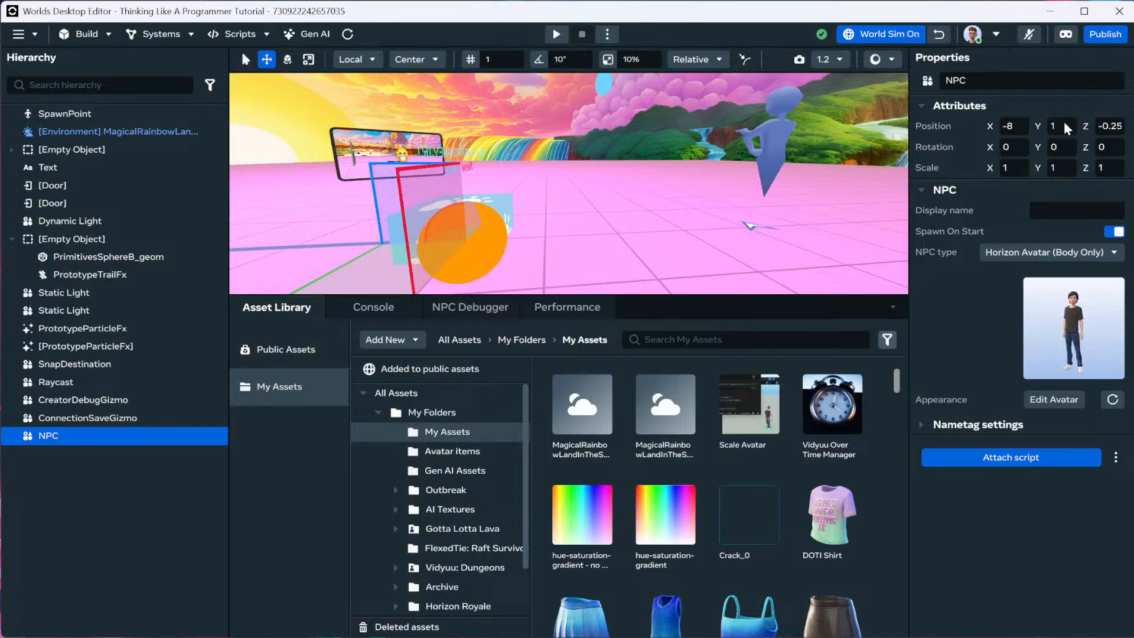
{"action": "key", "text": "f"}
{"action": "left_click_drag", "start_coordinate": [718, 160], "coordinate": [891, 175], "text": "alt"}
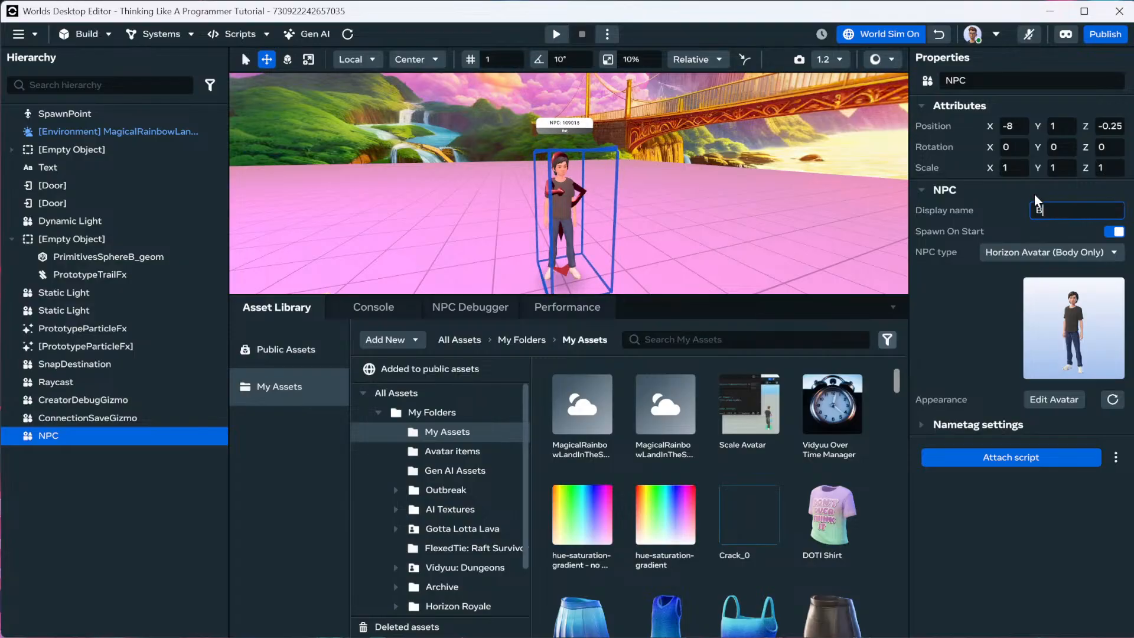
{"action": "key", "text": "Return"}
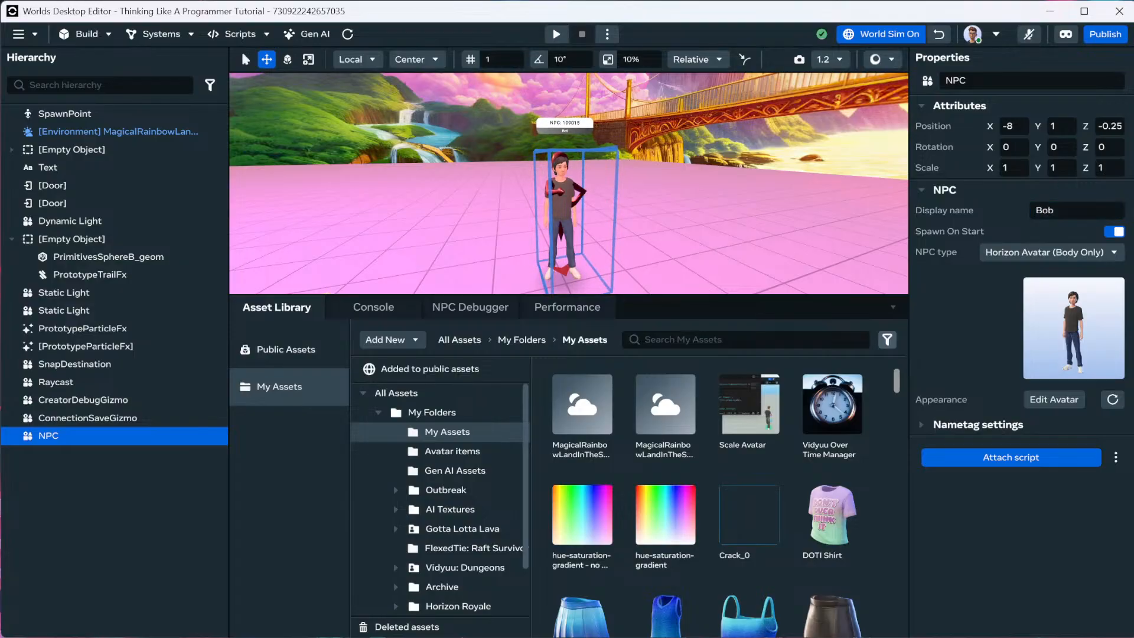
{"action": "scroll", "coordinate": [625, 147], "scroll_direction": "up", "scroll_amount": 5}
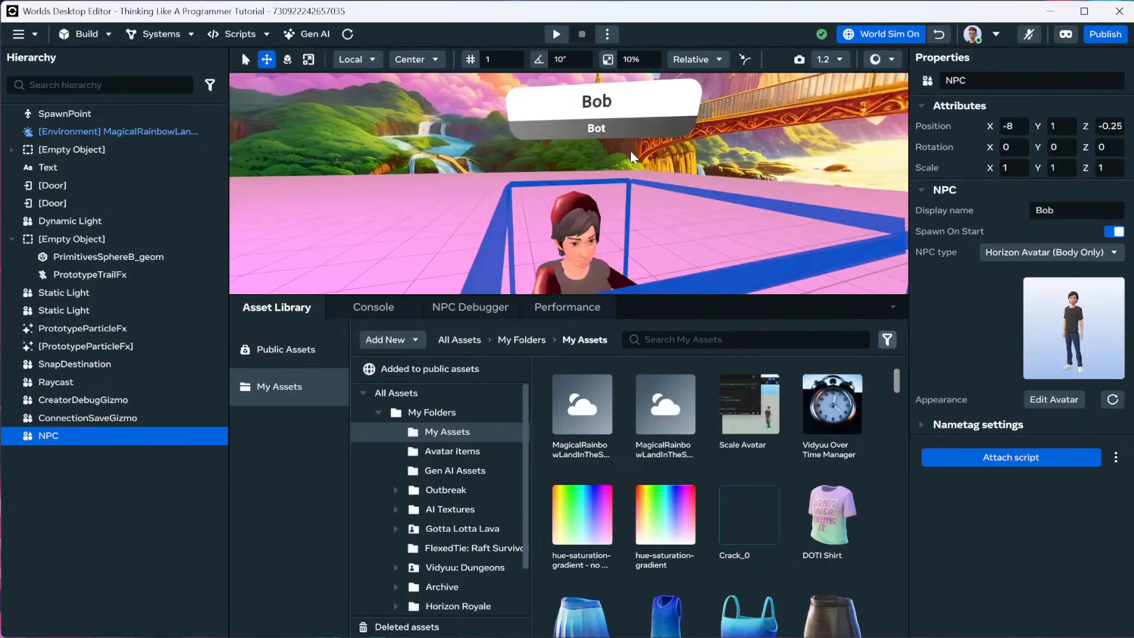
{"action": "scroll", "coordinate": [632, 156], "scroll_direction": "down", "scroll_amount": 5}
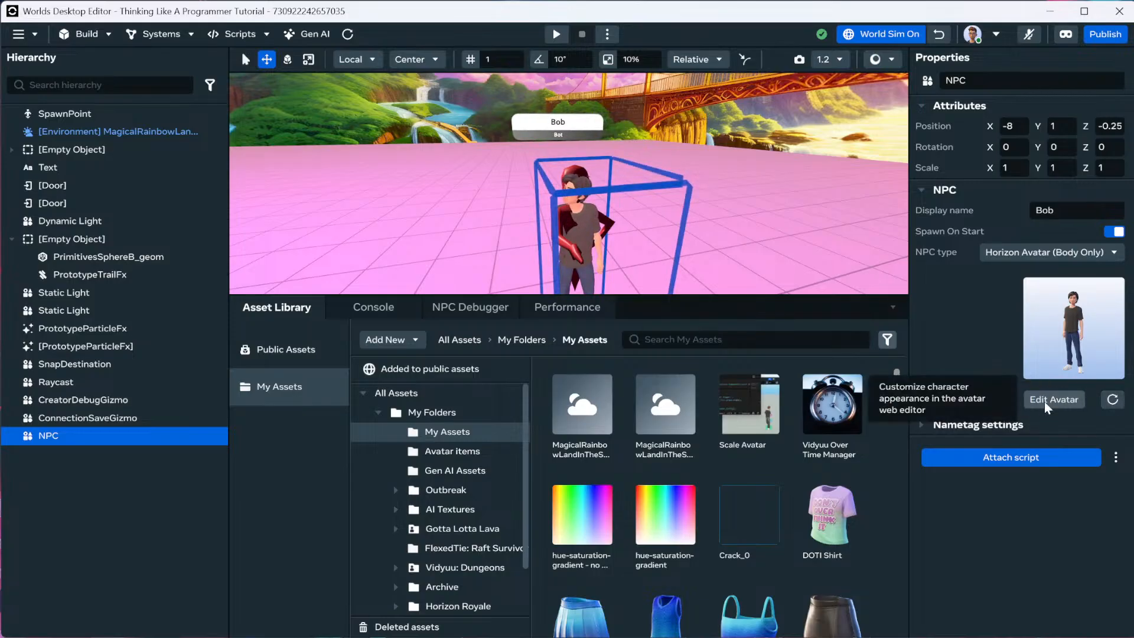
Color the NPC's nametag purple on the left and cyan on the right.
{"action": "left_click", "coordinate": [922, 424]}
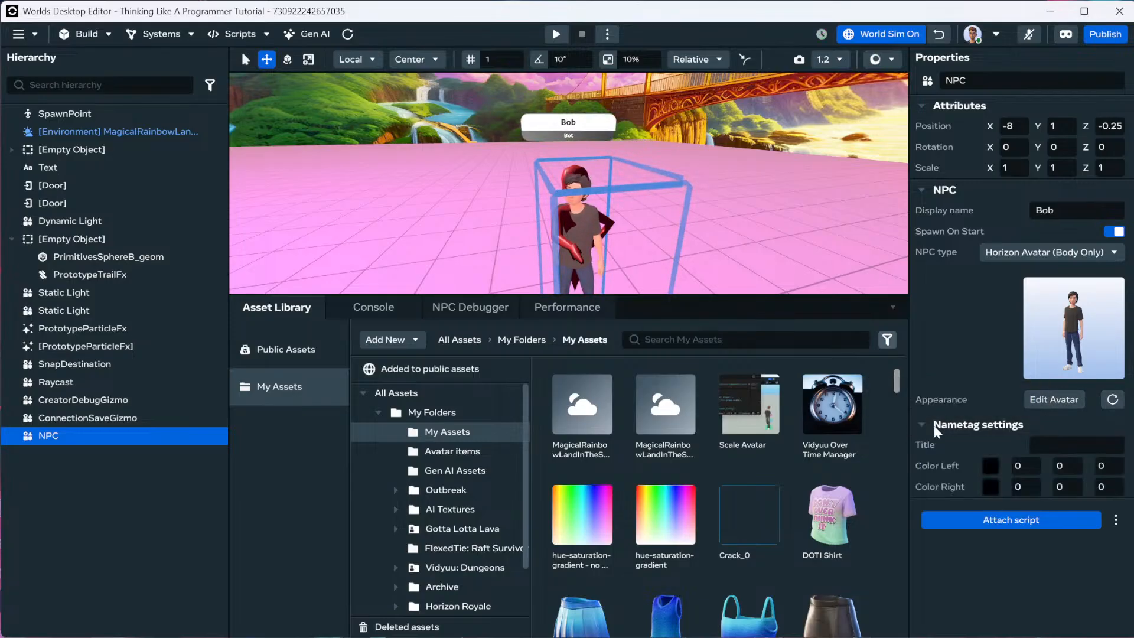
{"action": "left_click", "coordinate": [991, 467]}
{"action": "left_click_drag", "start_coordinate": [1012, 408], "coordinate": [1063, 426]}
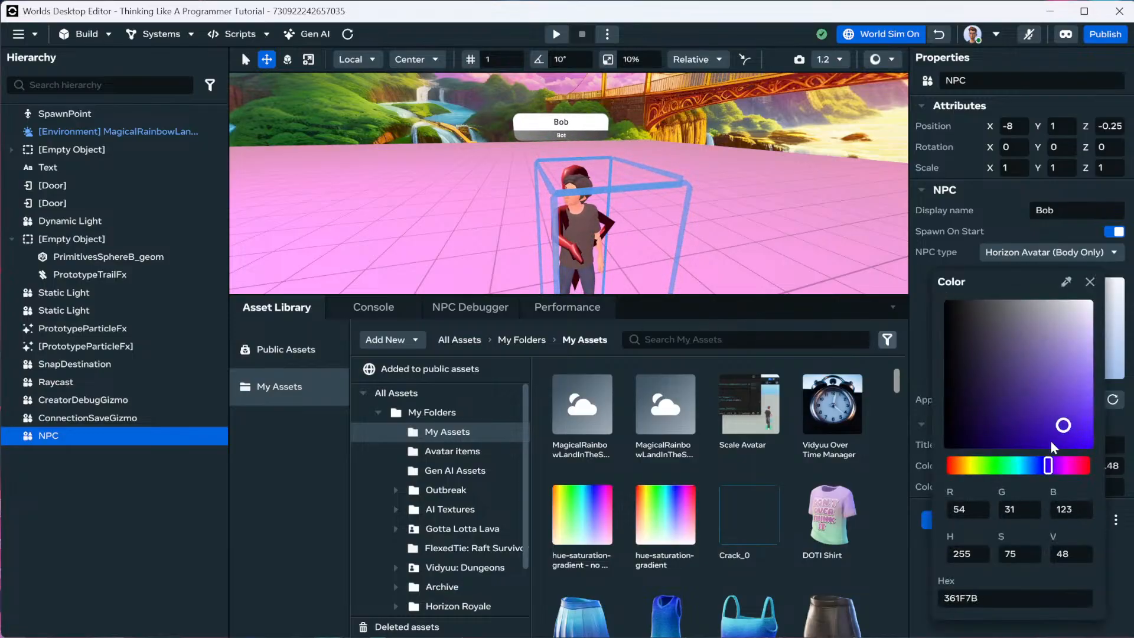
{"action": "left_click", "coordinate": [1090, 281]}
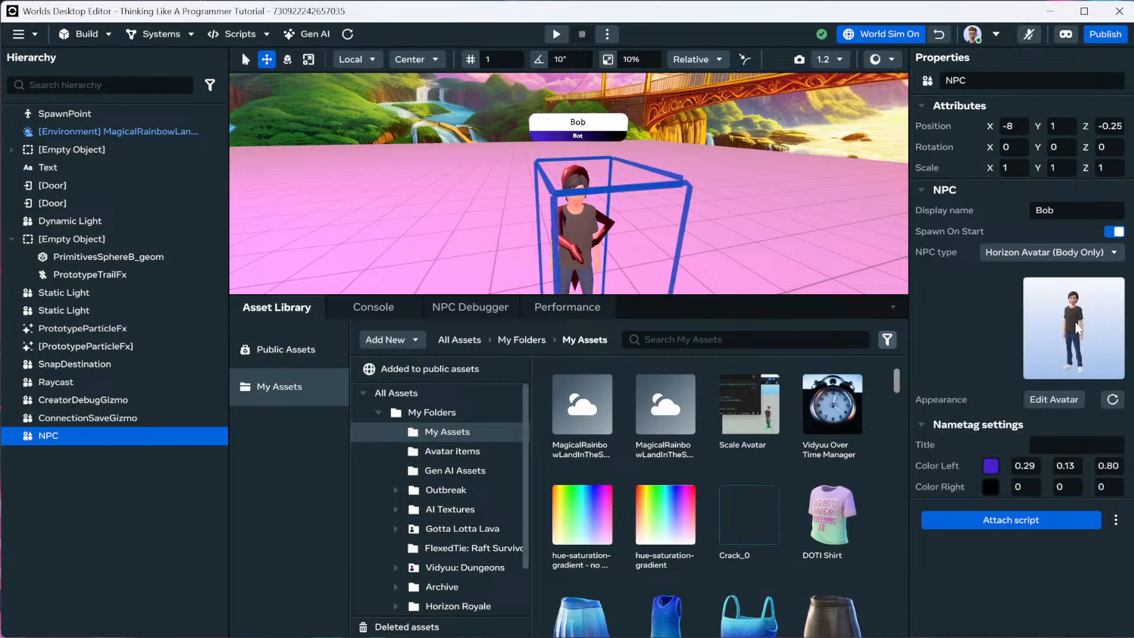
{"action": "left_click", "coordinate": [991, 486]}
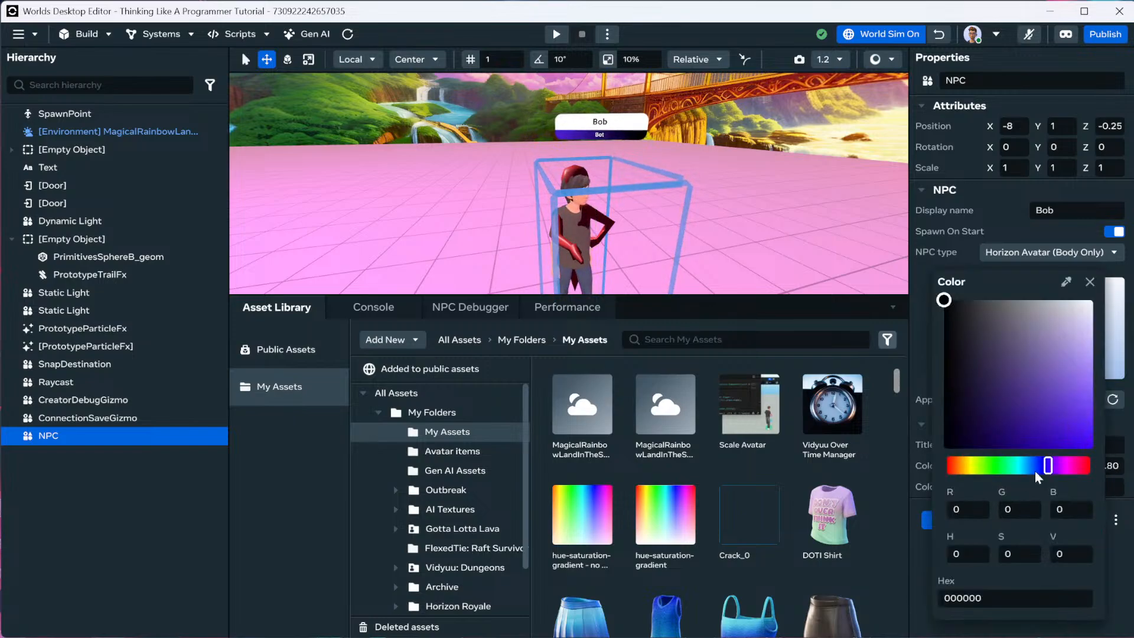
{"action": "left_click_drag", "start_coordinate": [1035, 471], "coordinate": [1020, 467]}
{"action": "left_click", "coordinate": [955, 252]}
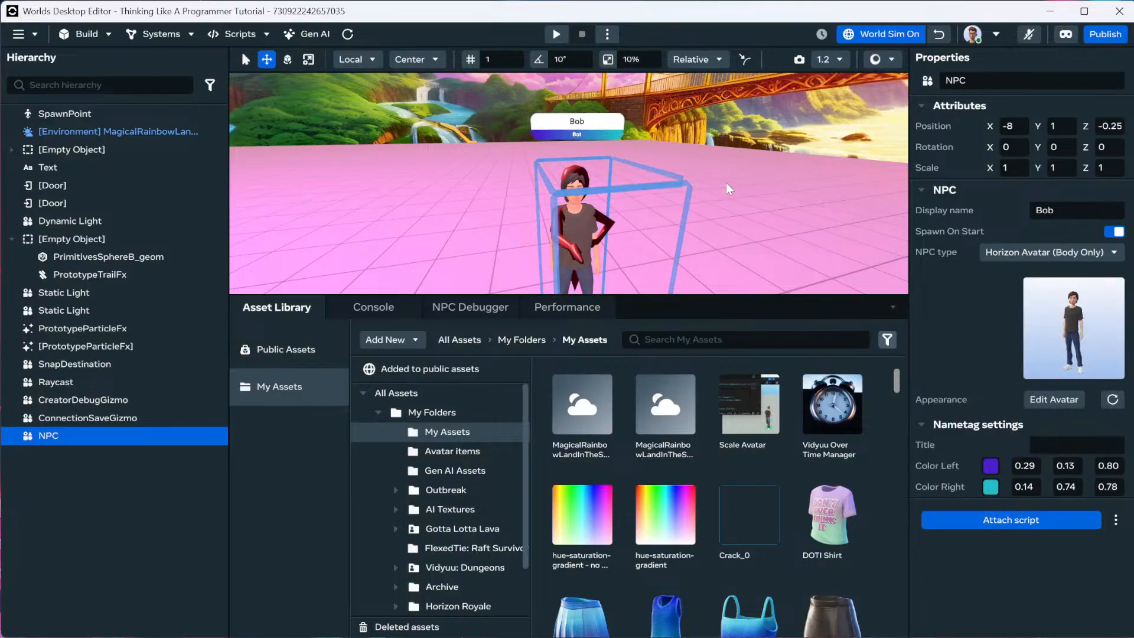
Set the nametag title to 'Quest Giver' and open Edit Avatar.
{"action": "left_click", "coordinate": [1075, 444]}
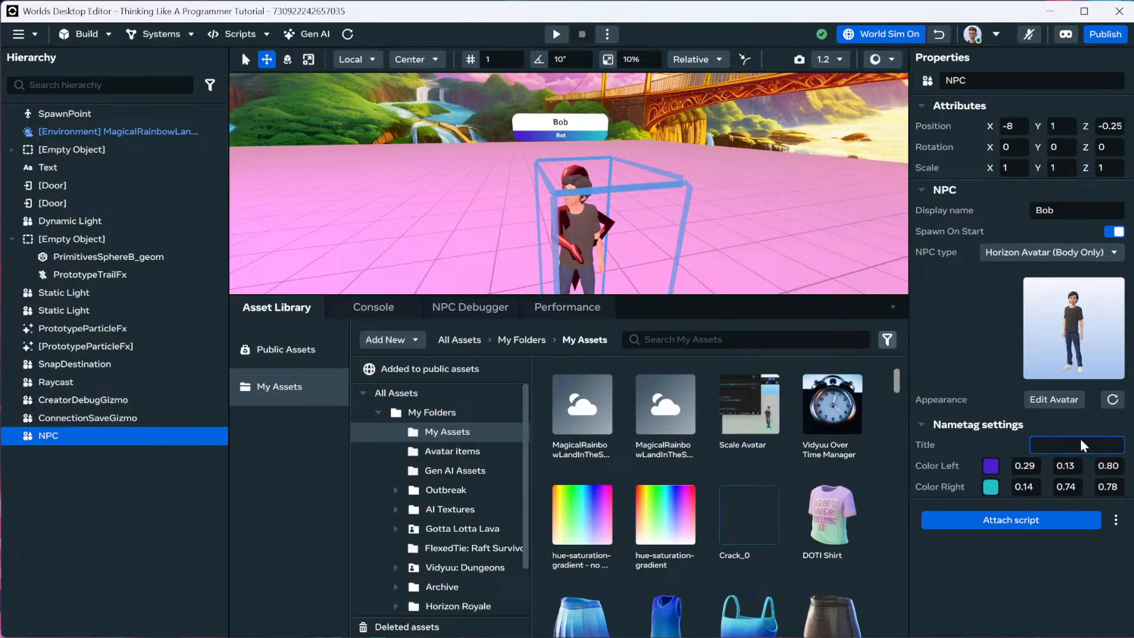
{"action": "type", "text": "Que"}
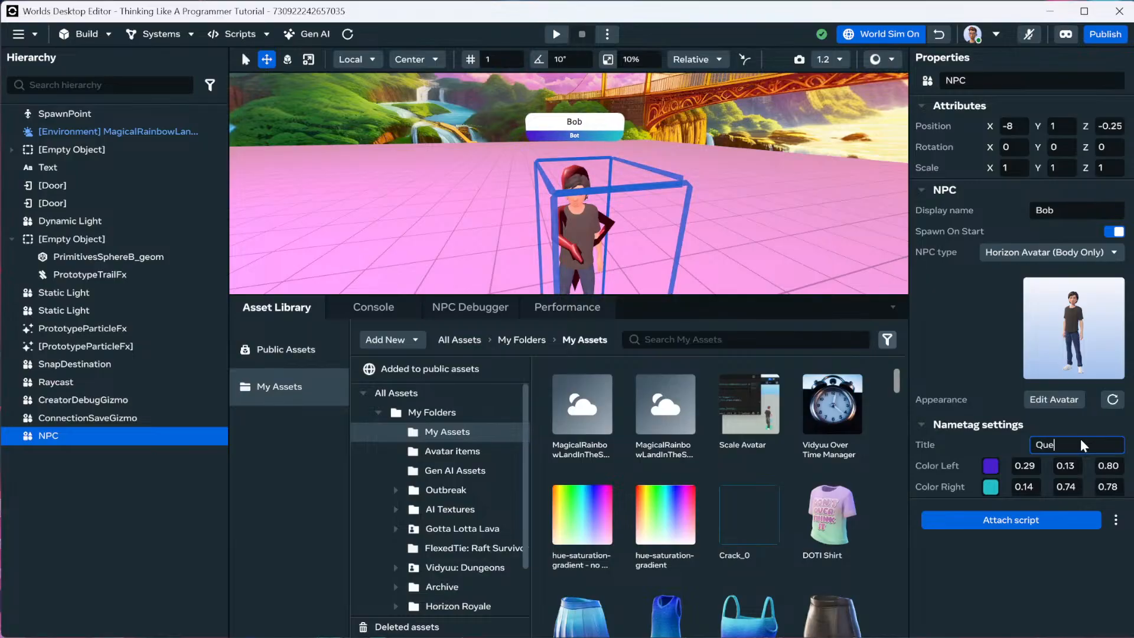
{"action": "type", "text": "st Giver"}
{"action": "key", "text": "Return"}
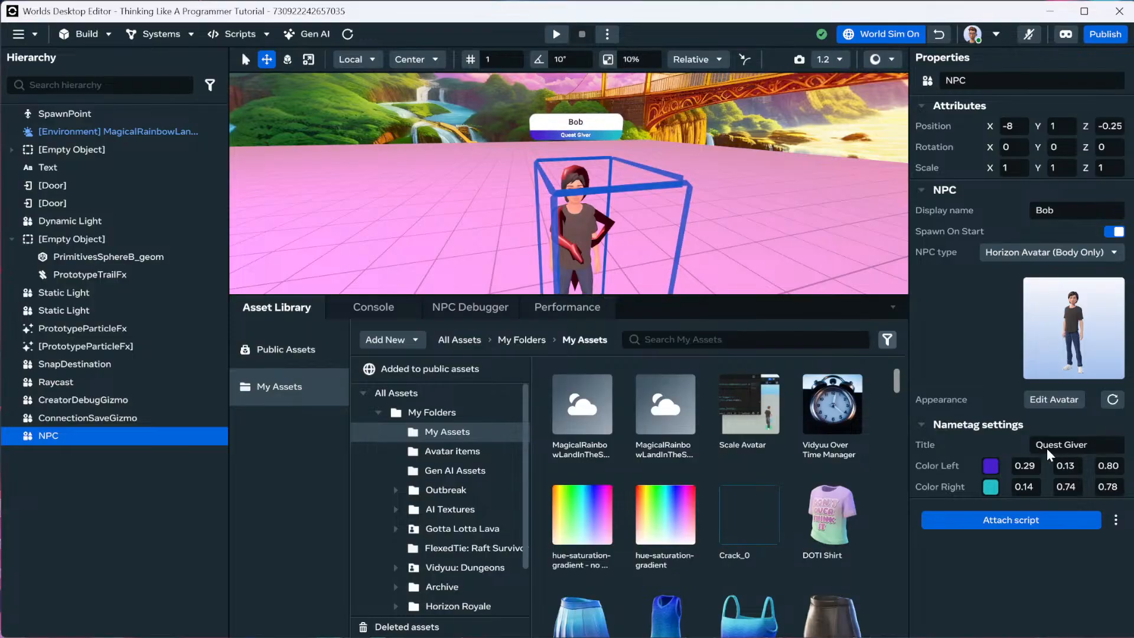
{"action": "left_click", "coordinate": [1054, 399]}
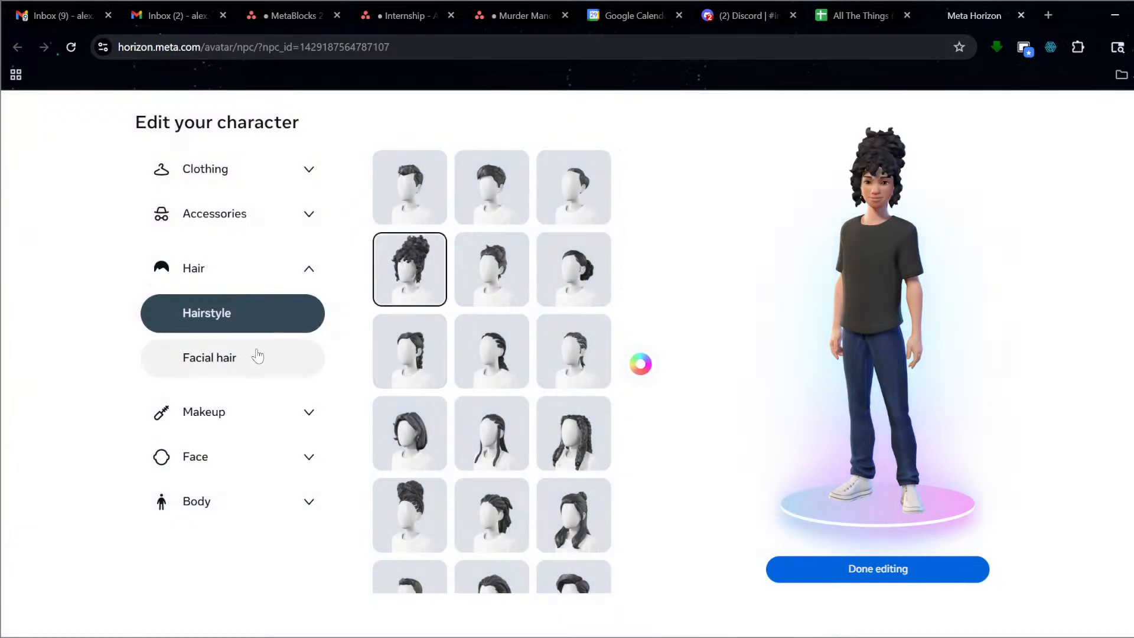
Give the avatar a light blush and a new face shape.
{"action": "left_click", "coordinate": [230, 412]}
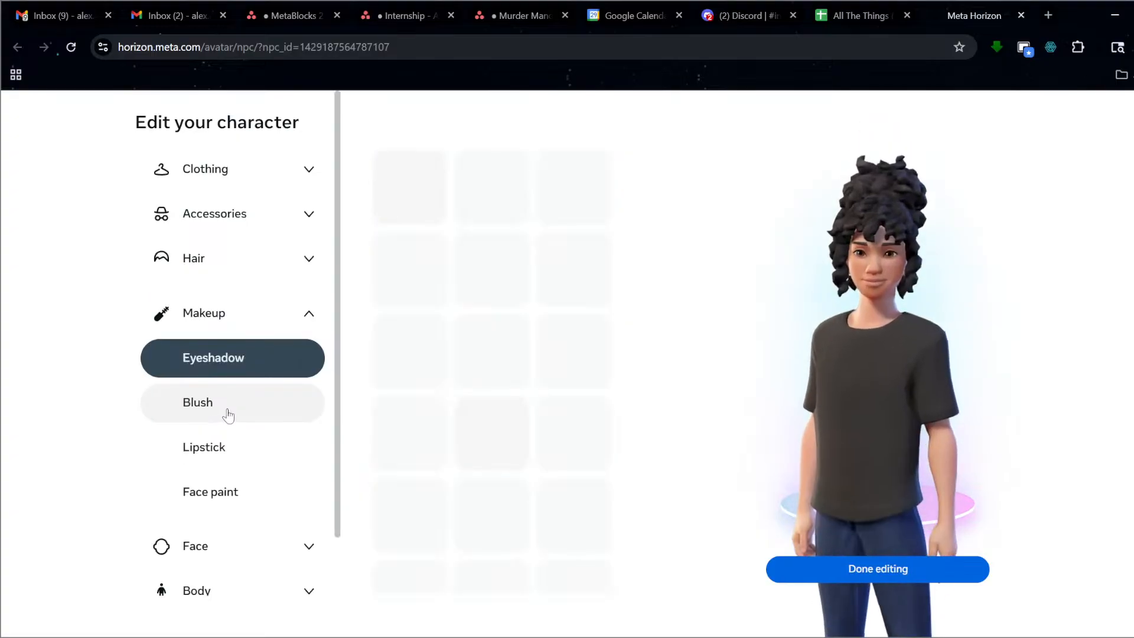
{"action": "left_click", "coordinate": [271, 416]}
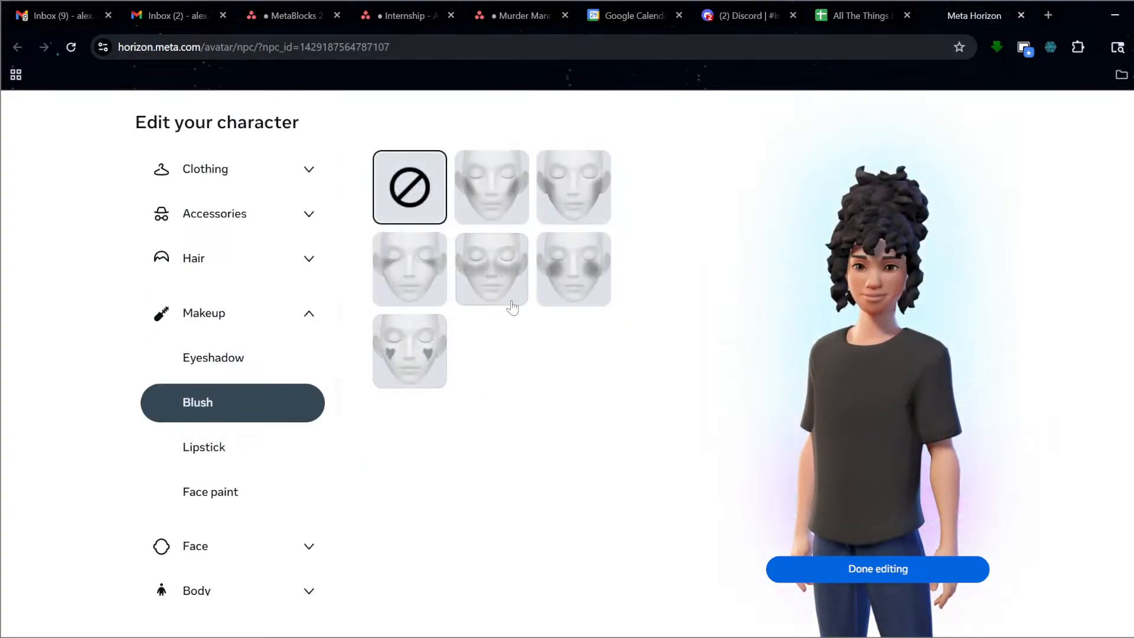
{"action": "left_click", "coordinate": [503, 298]}
{"action": "scroll", "coordinate": [237, 496], "scroll_direction": "down", "scroll_amount": 1}
{"action": "left_click", "coordinate": [215, 494]}
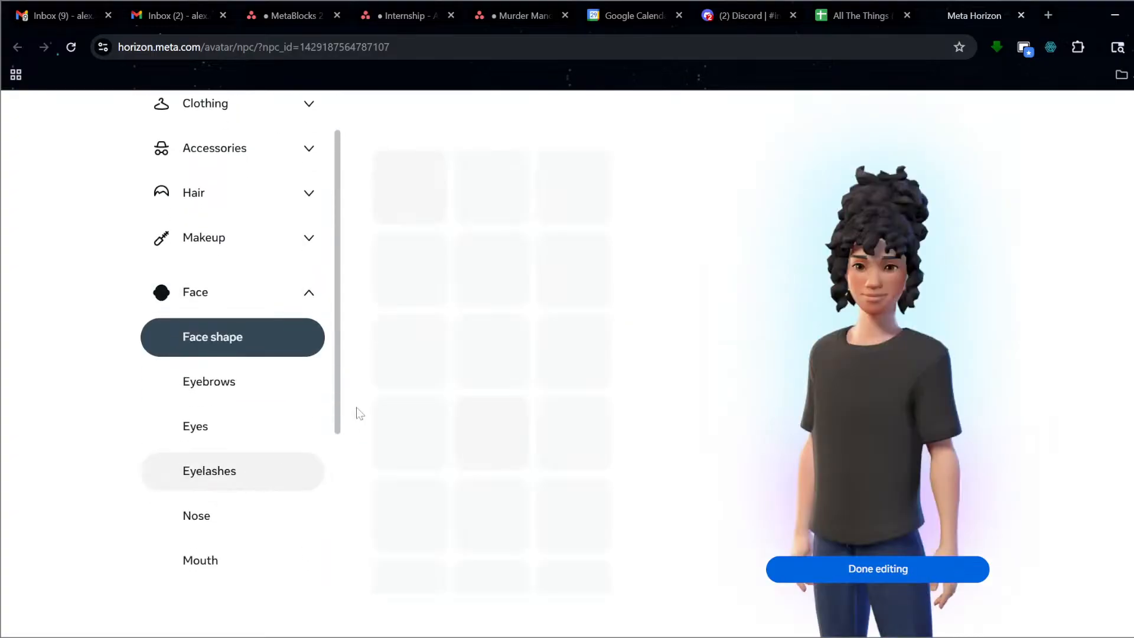
{"action": "left_click", "coordinate": [484, 355]}
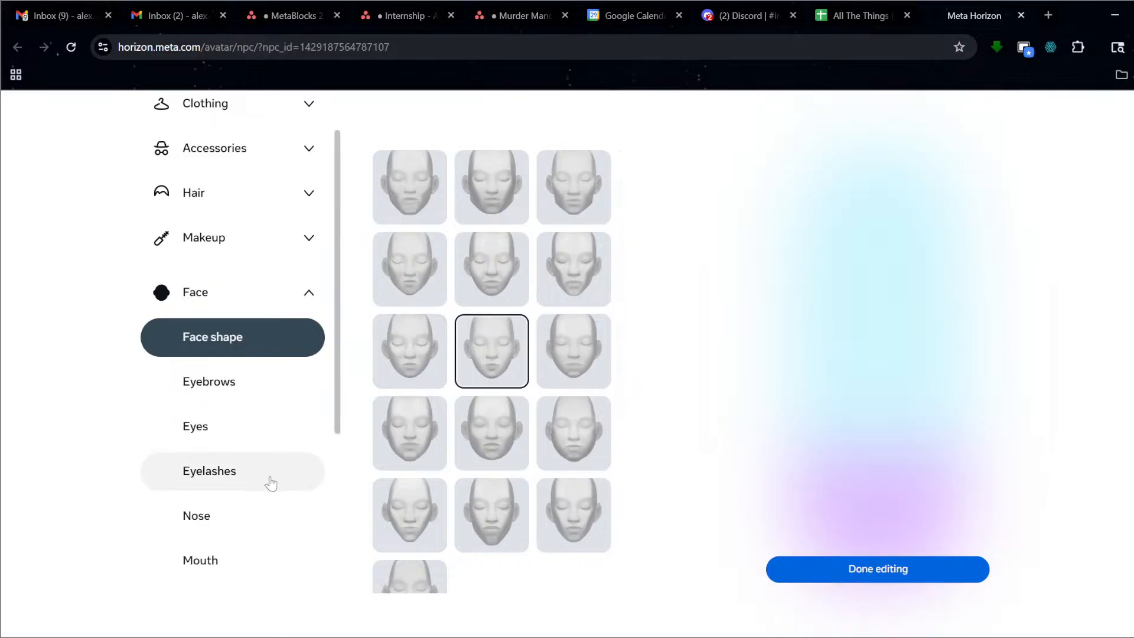
{"action": "scroll", "coordinate": [251, 484], "scroll_direction": "down", "scroll_amount": 1}
Switch the avatar to a fuller mouth shape and add freckles.
{"action": "left_click", "coordinate": [258, 483]}
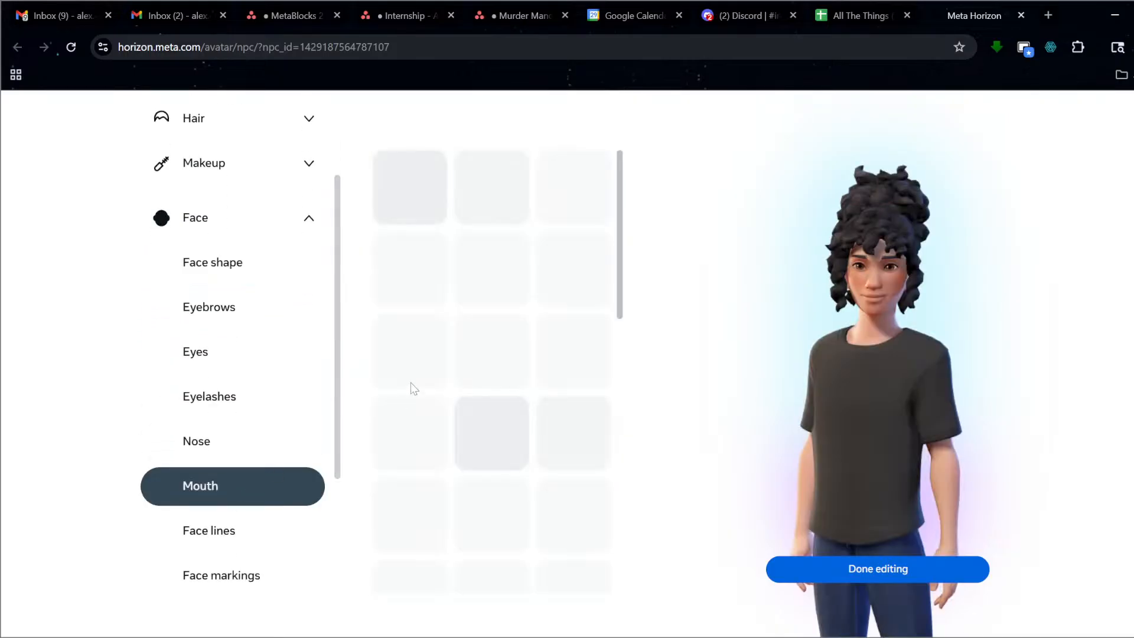
{"action": "left_click", "coordinate": [497, 360]}
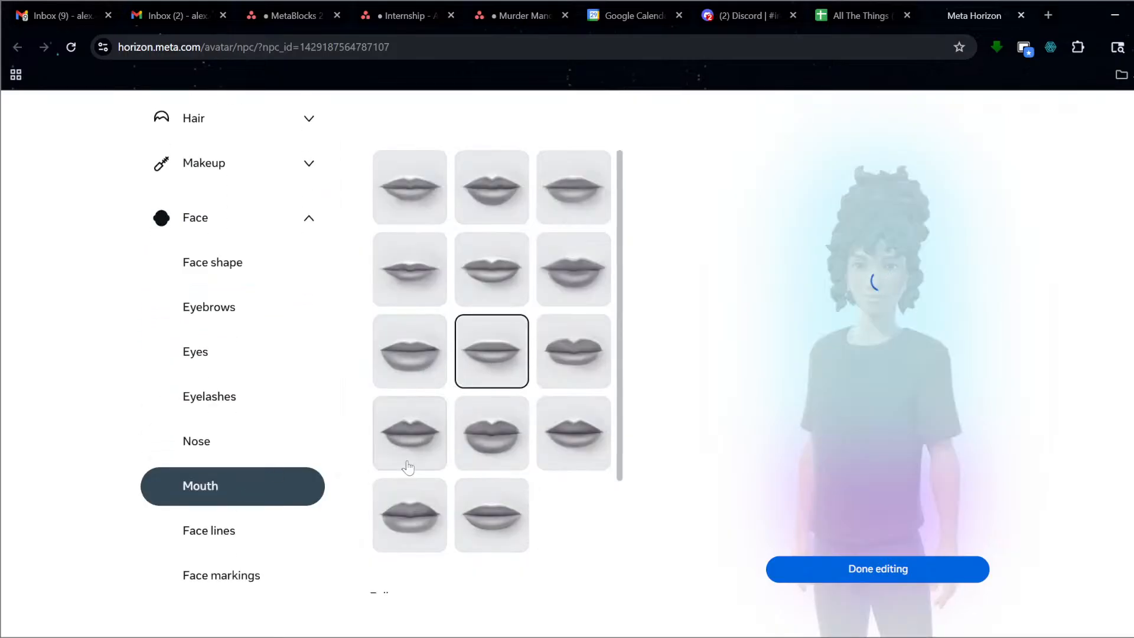
{"action": "left_click", "coordinate": [572, 358]}
{"action": "scroll", "coordinate": [289, 430], "scroll_direction": "down", "scroll_amount": 2}
{"action": "left_click", "coordinate": [256, 430]}
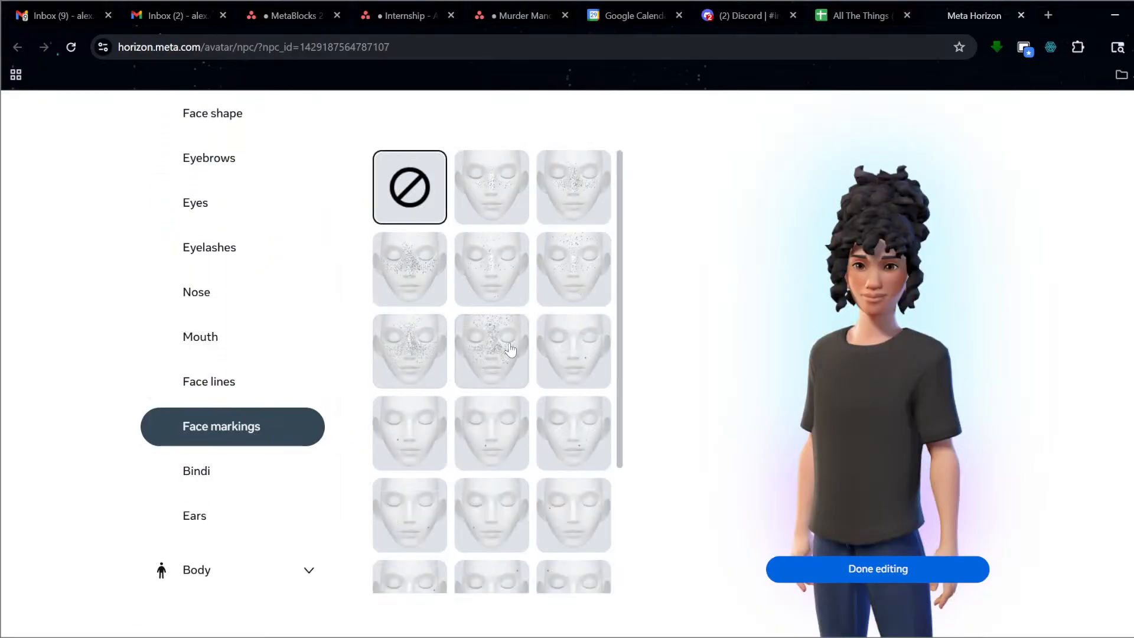
{"action": "left_click", "coordinate": [510, 350]}
{"action": "scroll", "coordinate": [240, 329], "scroll_direction": "up", "scroll_amount": 3}
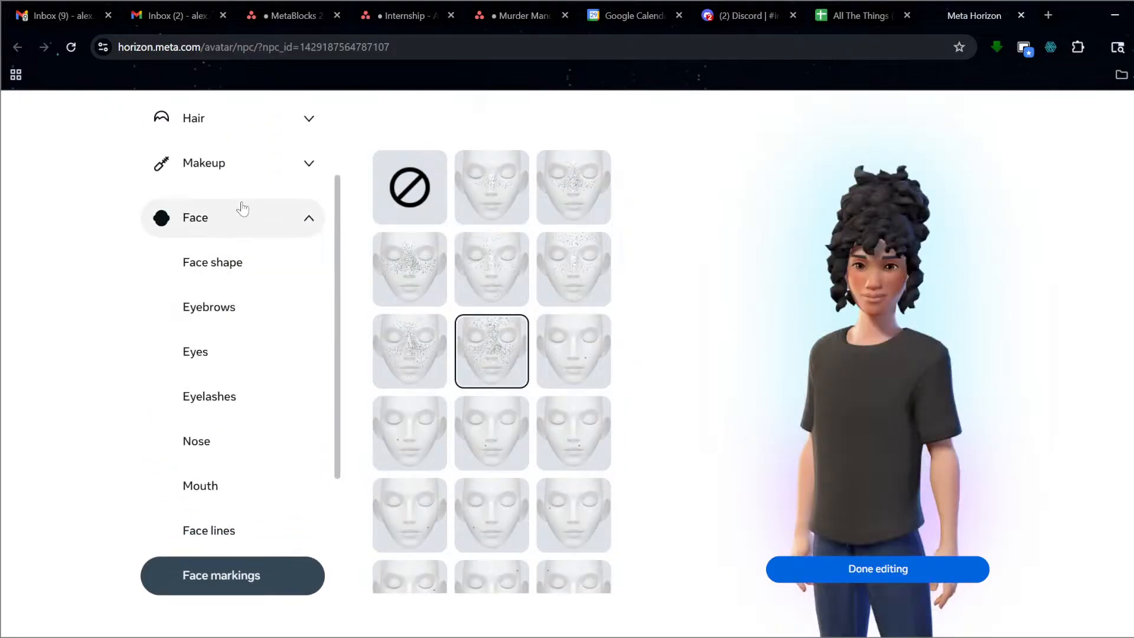
Dress the avatar in the black cherry-print dress from Clothing > Dresses.
{"action": "left_click", "coordinate": [260, 122]}
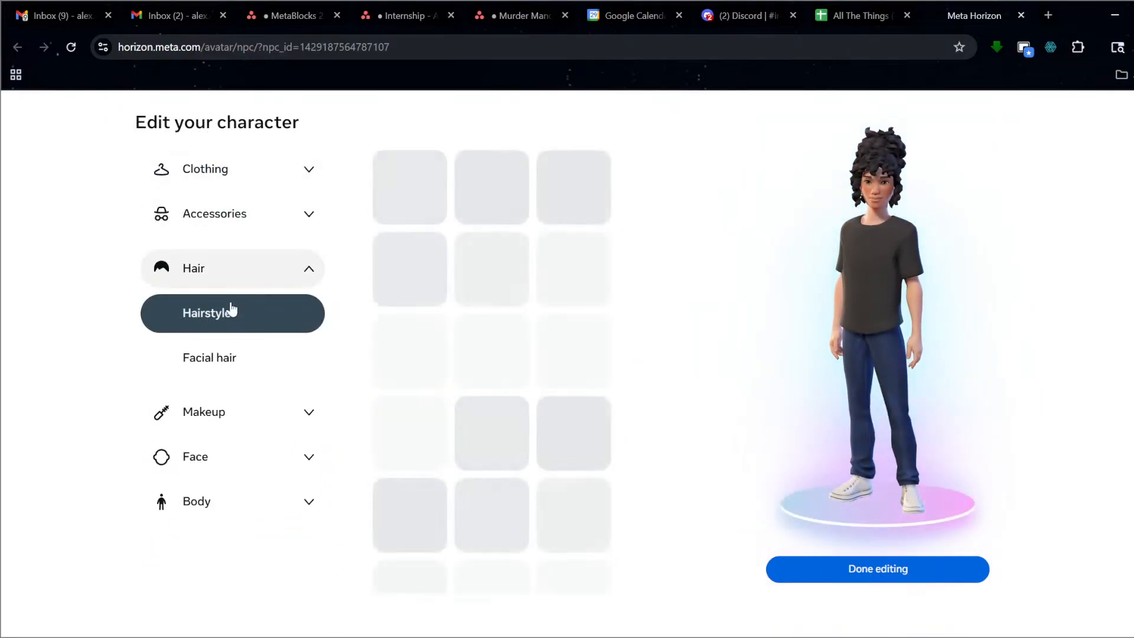
{"action": "left_click", "coordinate": [230, 359]}
{"action": "left_click", "coordinate": [264, 176]}
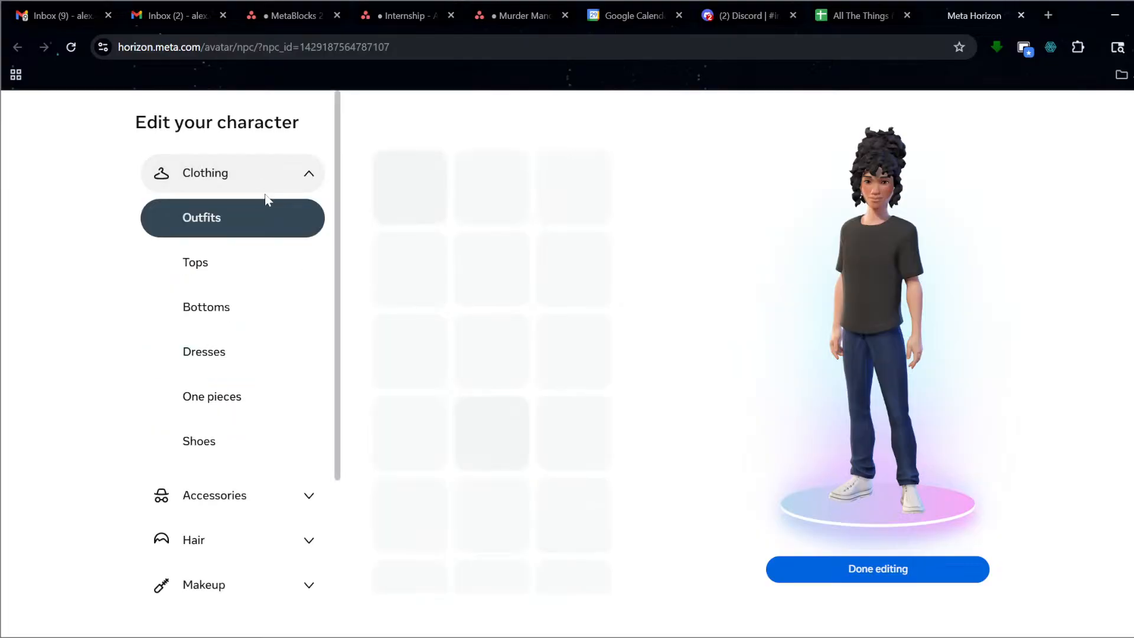
{"action": "left_click", "coordinate": [499, 185]}
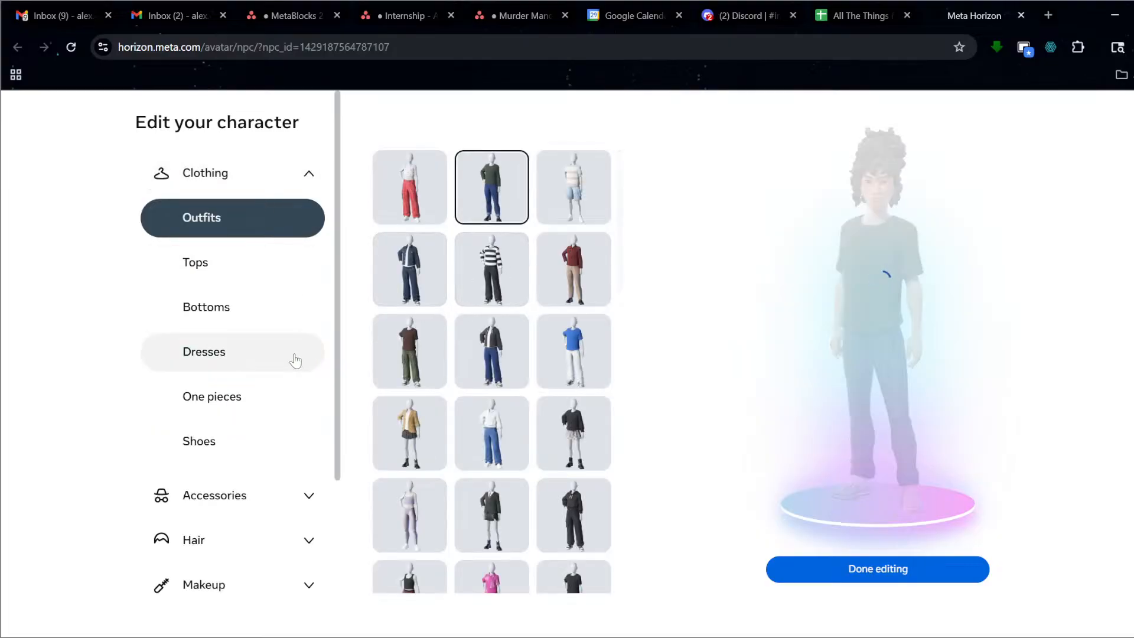
{"action": "left_click", "coordinate": [257, 366]}
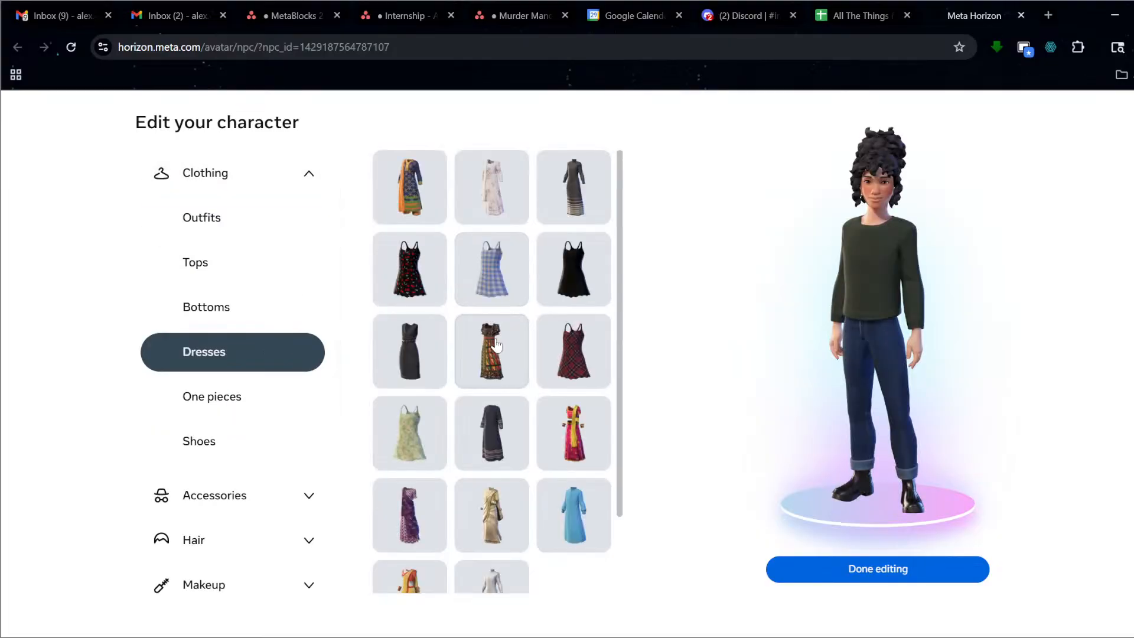
{"action": "left_click", "coordinate": [435, 297]}
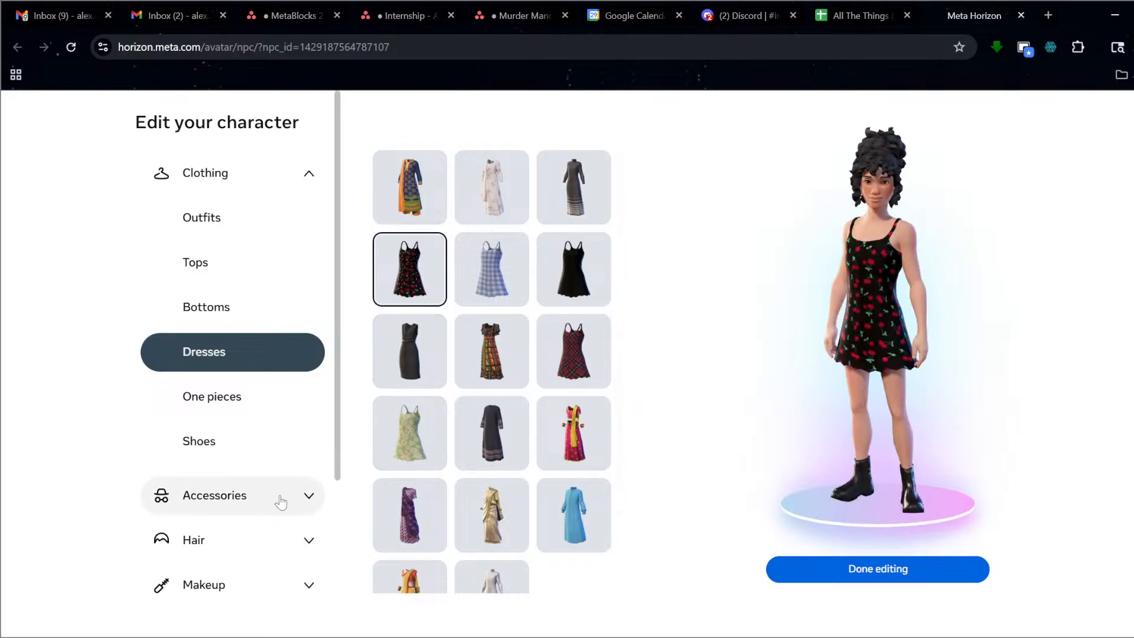
Swap the avatar's boots for white high-top sneakers.
{"action": "left_click", "coordinate": [245, 401]}
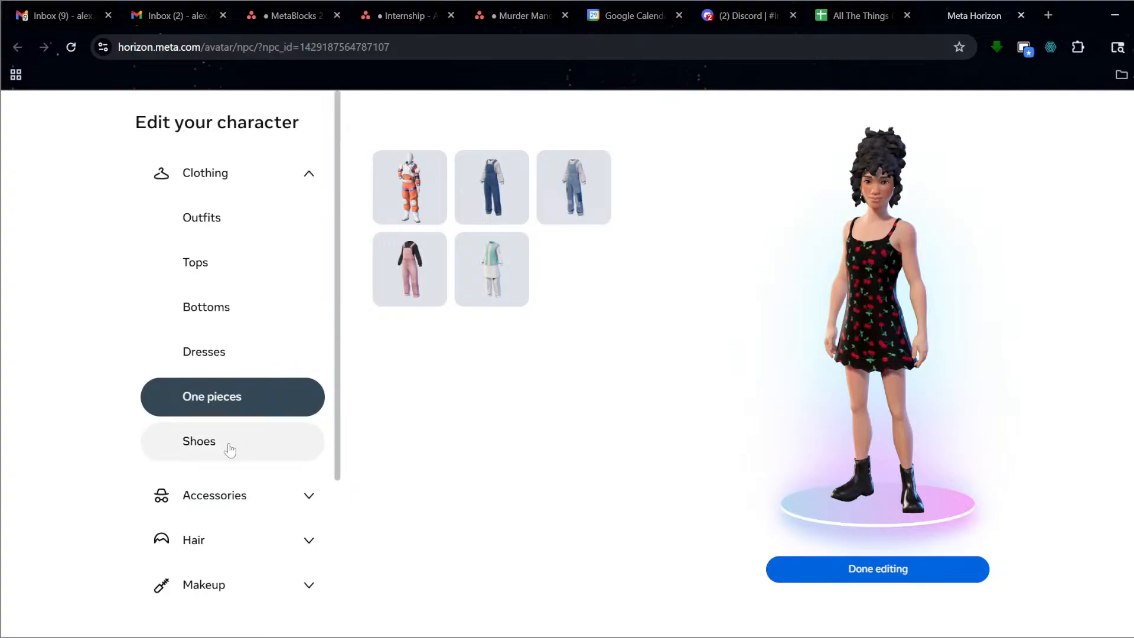
{"action": "scroll", "coordinate": [228, 448], "scroll_direction": "down", "scroll_amount": 1}
{"action": "left_click", "coordinate": [257, 378]}
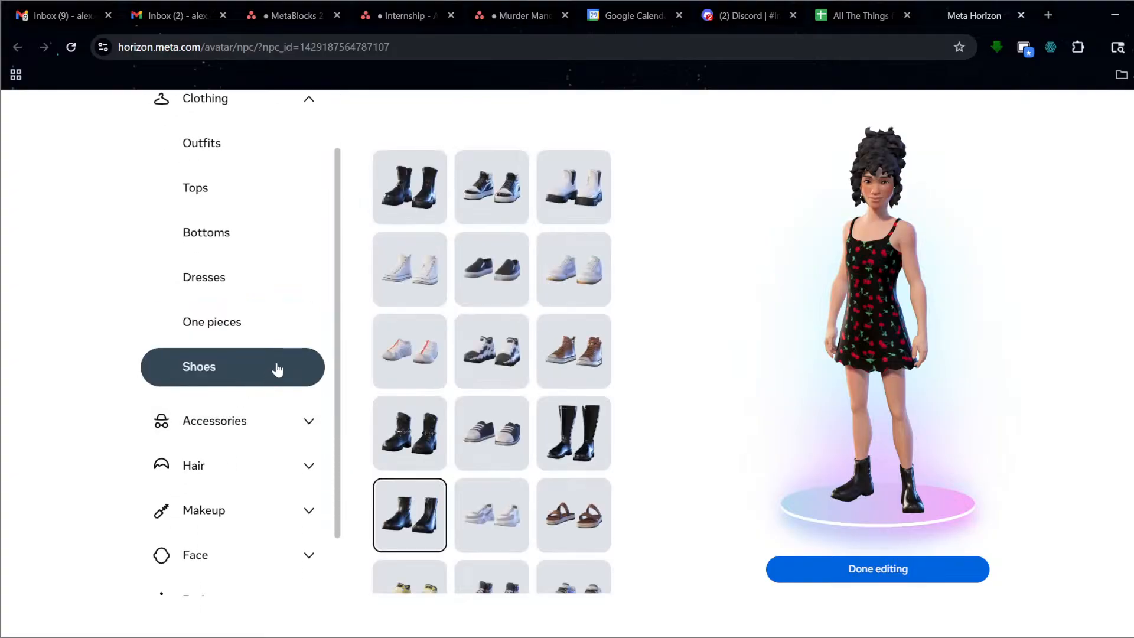
{"action": "left_click", "coordinate": [432, 286]}
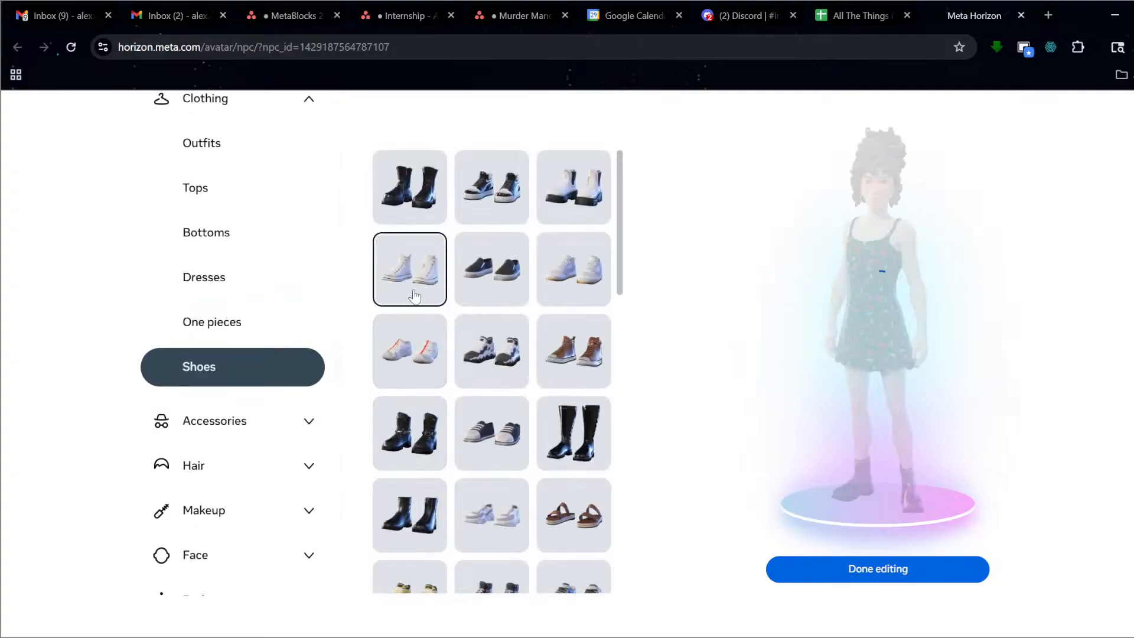
{"action": "scroll", "coordinate": [313, 369], "scroll_direction": "down", "scroll_amount": 1}
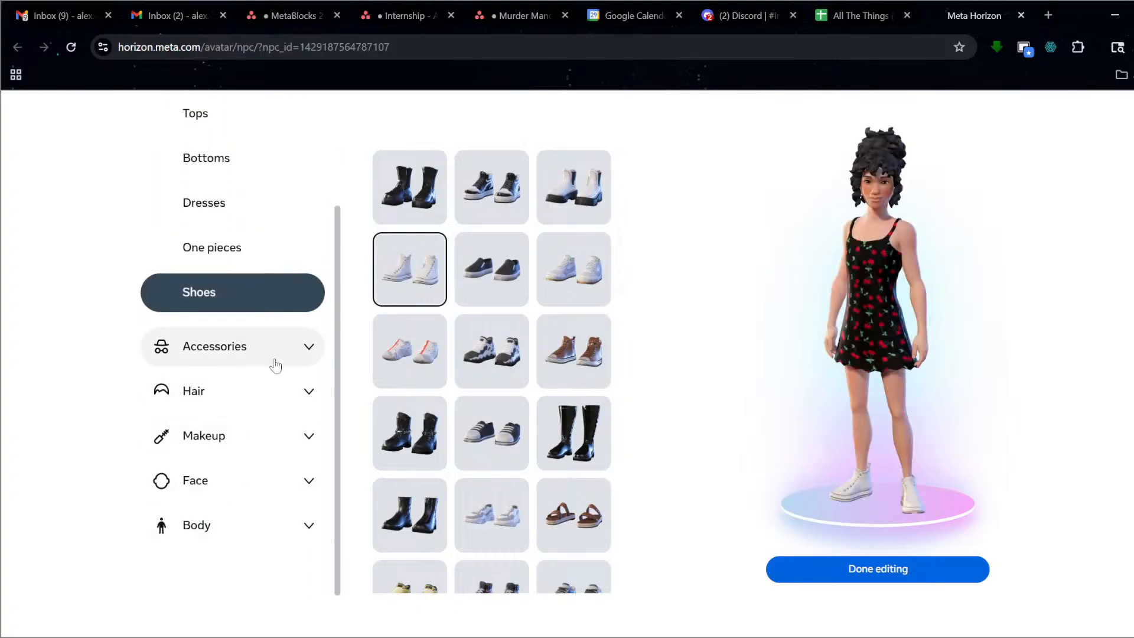
{"action": "scroll", "coordinate": [271, 354], "scroll_direction": "up", "scroll_amount": 2}
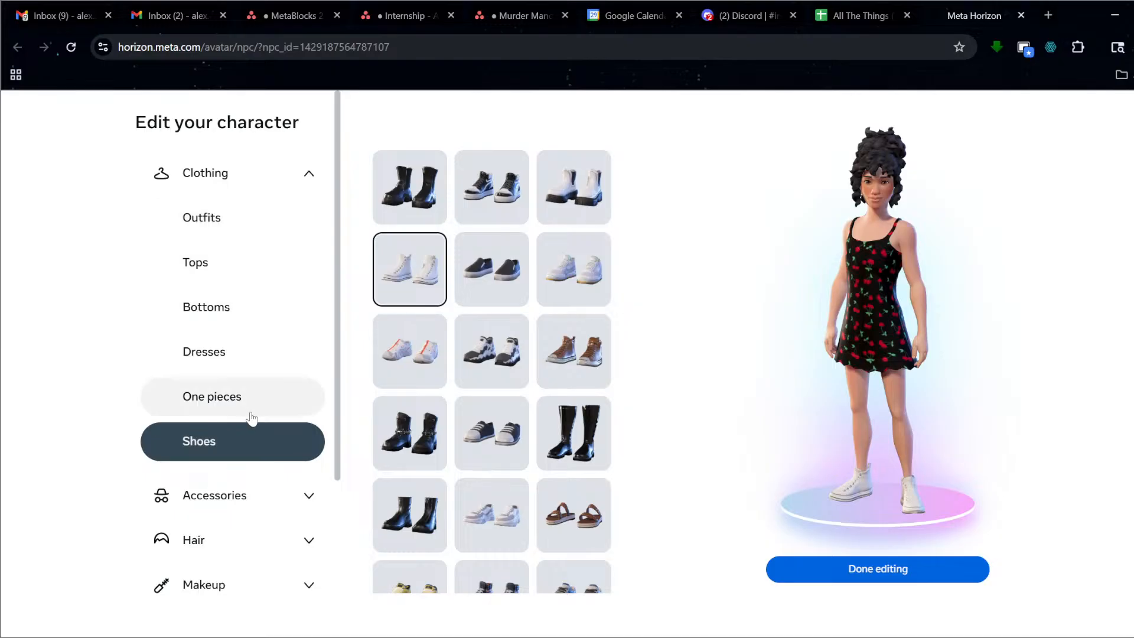
{"action": "scroll", "coordinate": [251, 418], "scroll_direction": "down", "scroll_amount": 1}
{"action": "left_click", "coordinate": [234, 465]}
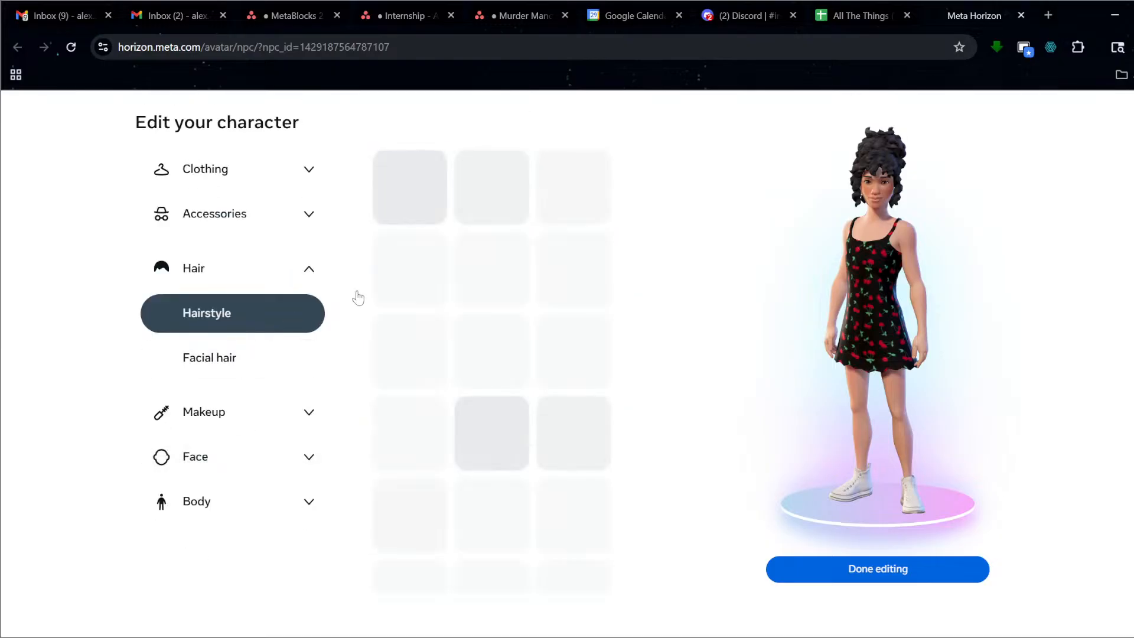
{"action": "scroll", "coordinate": [543, 331], "scroll_direction": "down", "scroll_amount": 5}
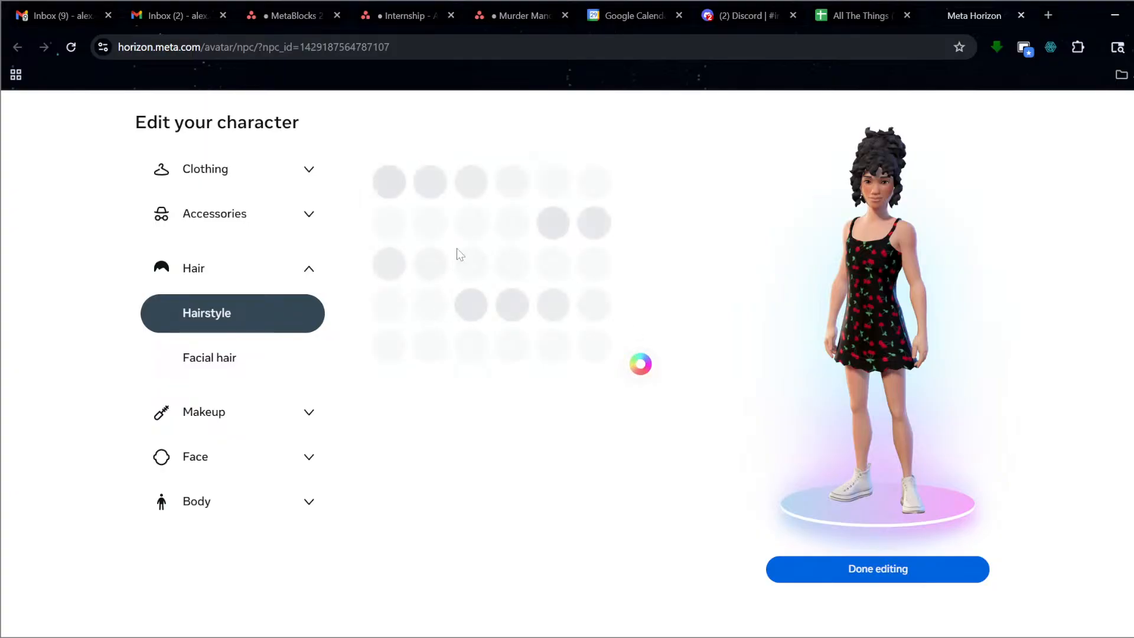
Make the avatar's hair pink and choose the first face shape.
{"action": "left_click", "coordinate": [471, 349]}
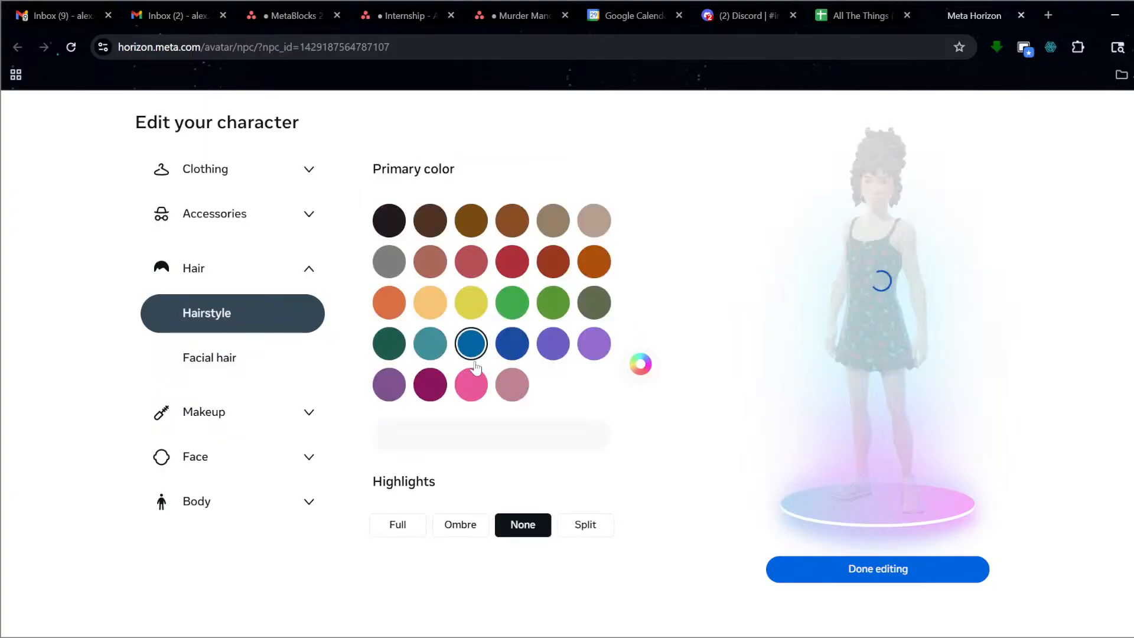
{"action": "left_click", "coordinate": [473, 383]}
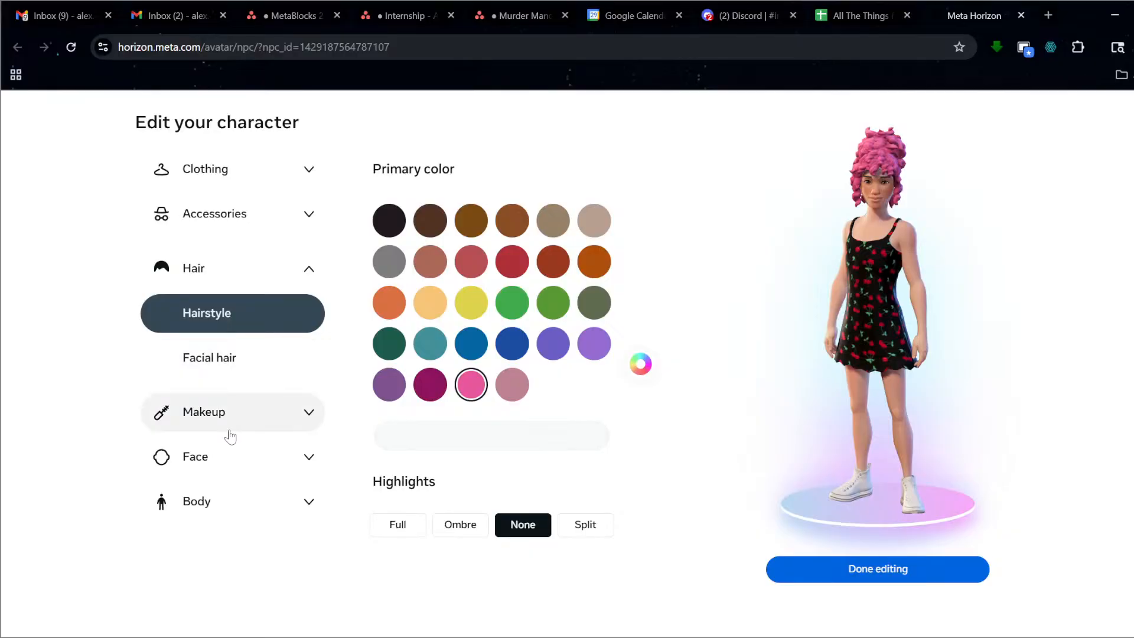
{"action": "left_click", "coordinate": [245, 472]}
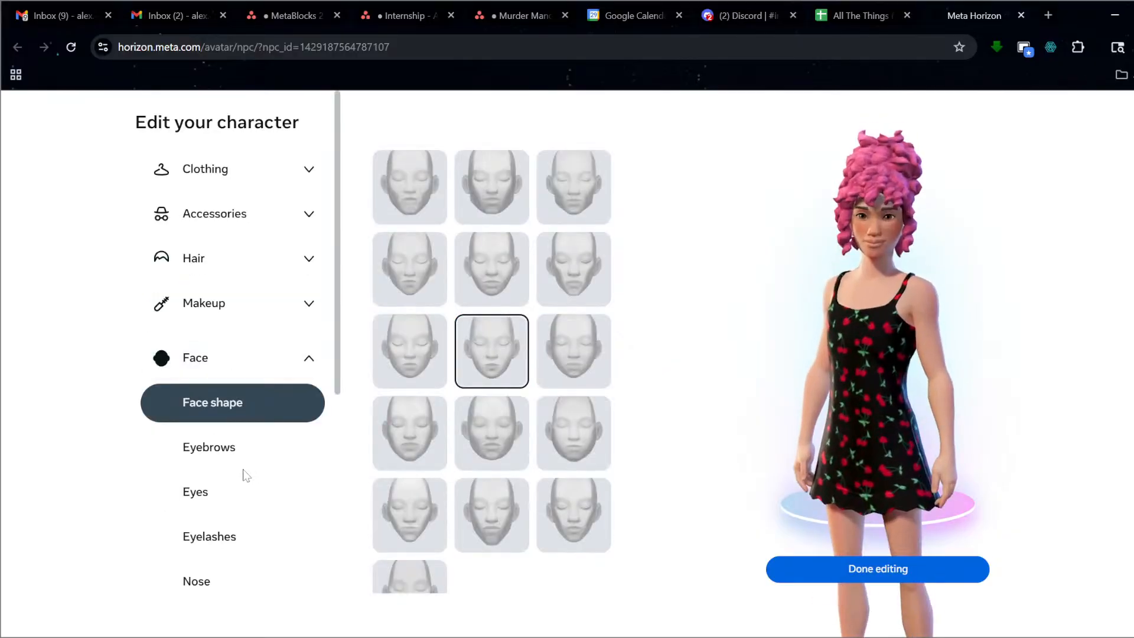
{"action": "left_click", "coordinate": [580, 499]}
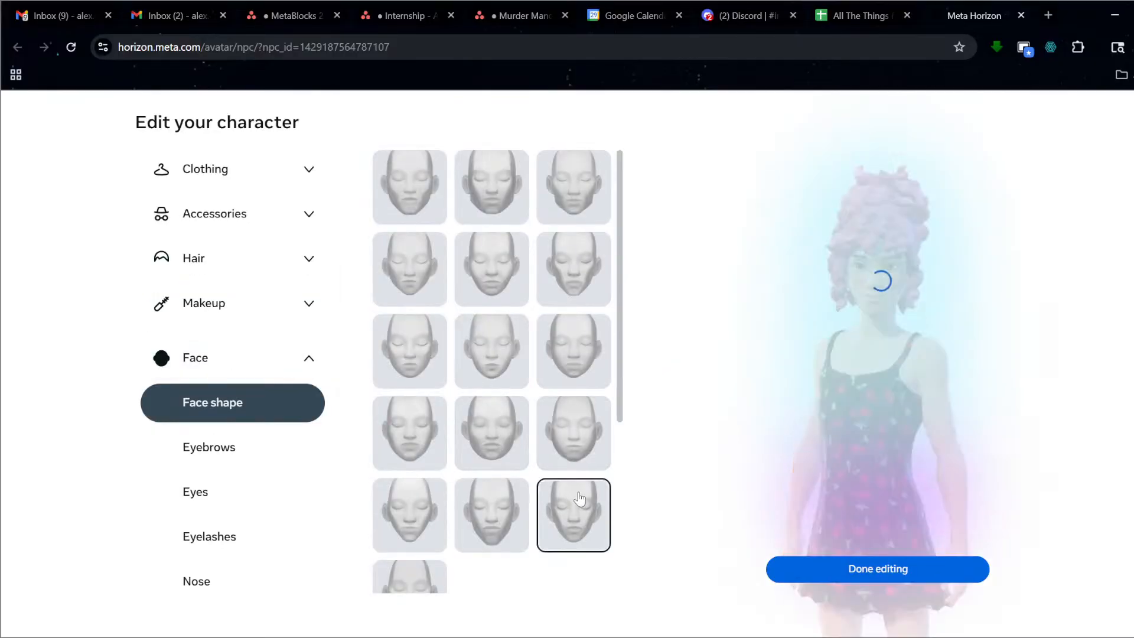
{"action": "left_click", "coordinate": [436, 212]}
{"action": "scroll", "coordinate": [325, 490], "scroll_direction": "down", "scroll_amount": 4}
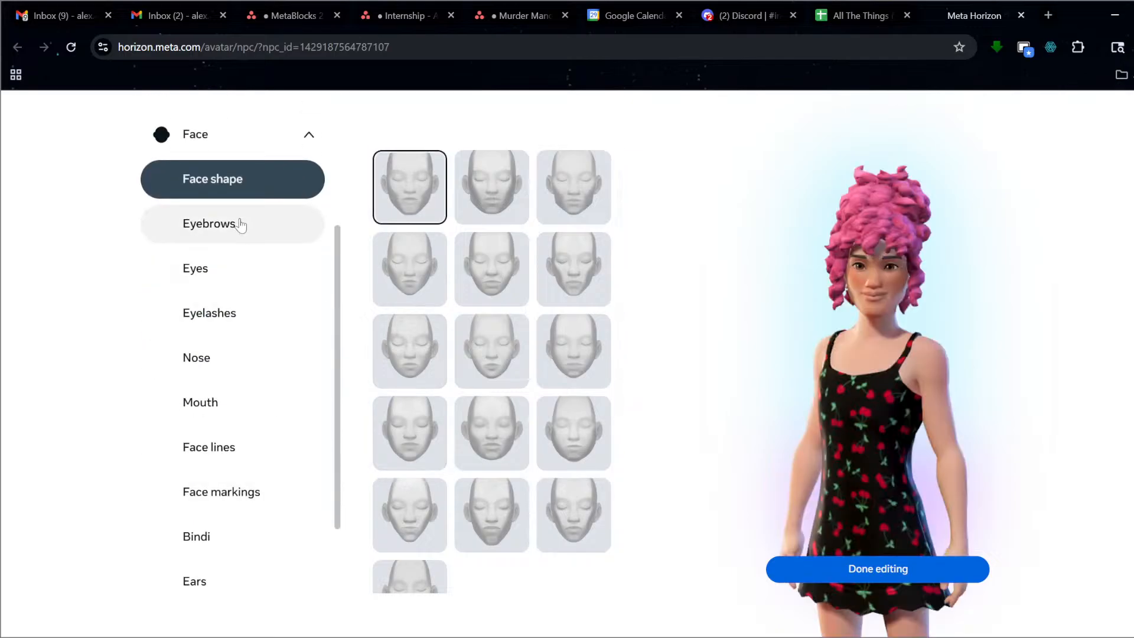
Give the avatar new eyebrows, a new nose and a different eyelash style.
{"action": "left_click", "coordinate": [240, 224]}
{"action": "left_click", "coordinate": [491, 433]}
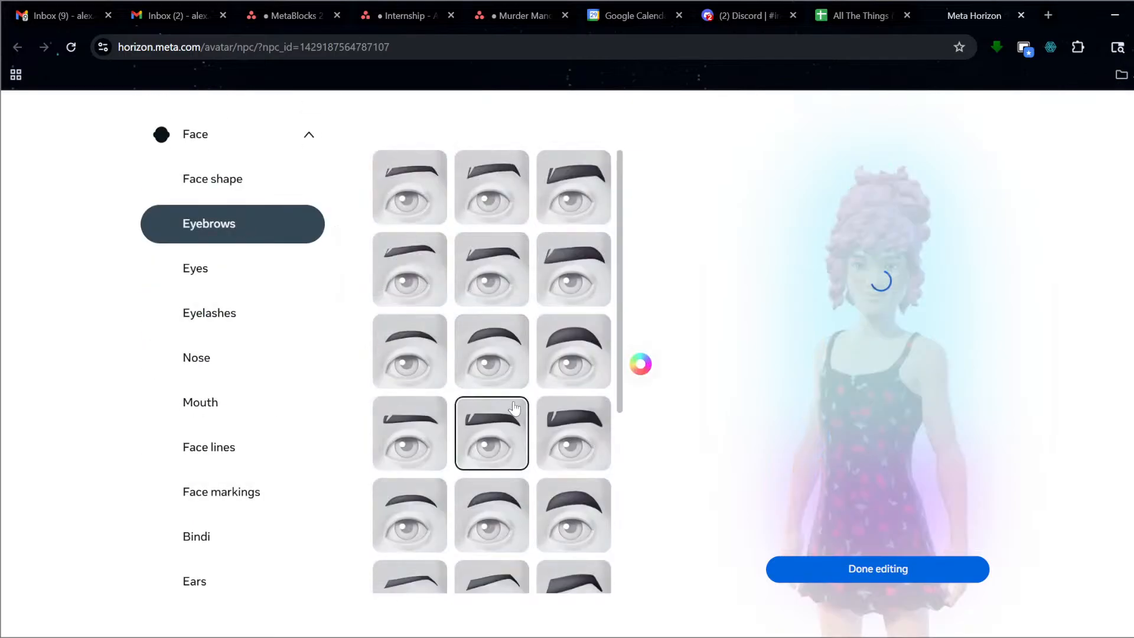
{"action": "left_click", "coordinate": [231, 357]}
{"action": "left_click", "coordinate": [462, 434]}
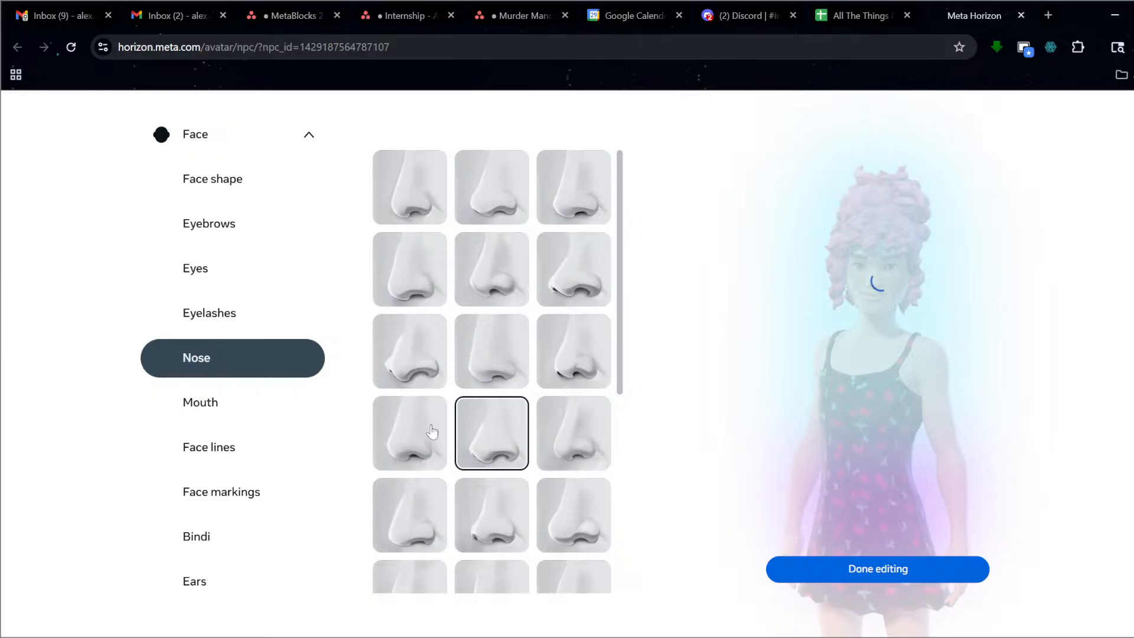
{"action": "left_click", "coordinate": [239, 304]}
{"action": "left_click", "coordinate": [418, 357]}
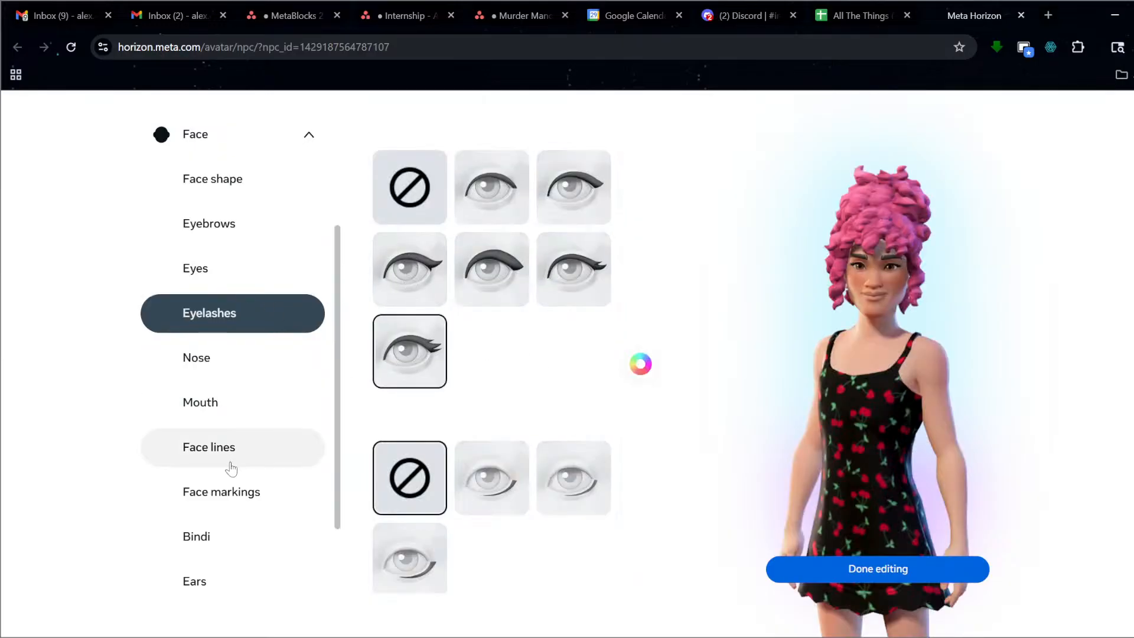
Pick a different face shape, check the ear options and expand Body type.
{"action": "left_click", "coordinate": [242, 186]}
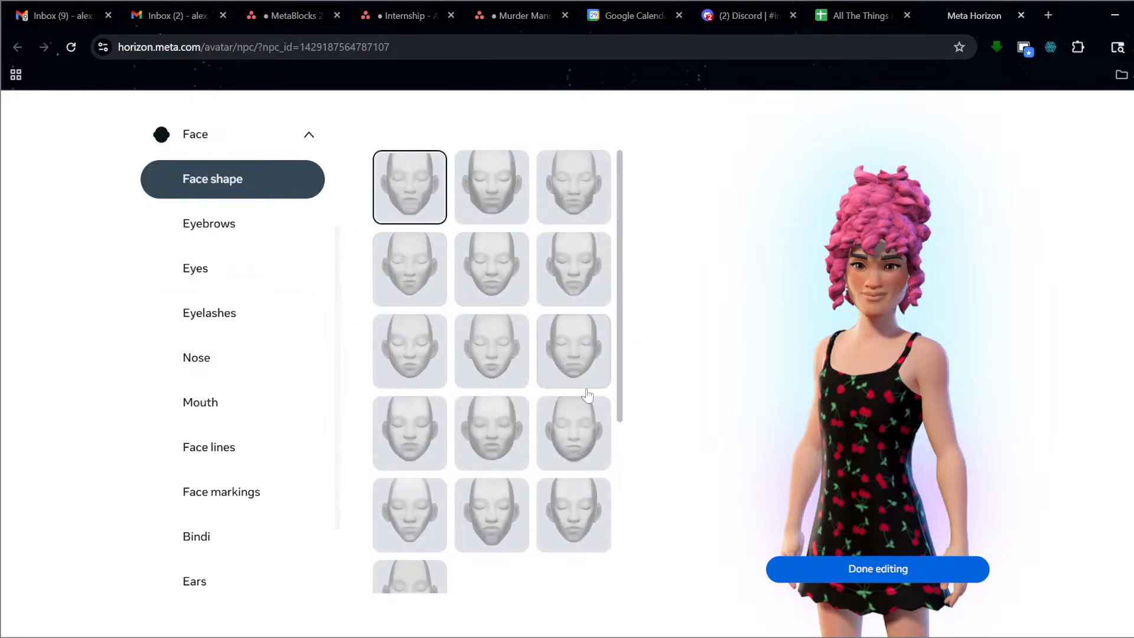
{"action": "left_click", "coordinate": [577, 446]}
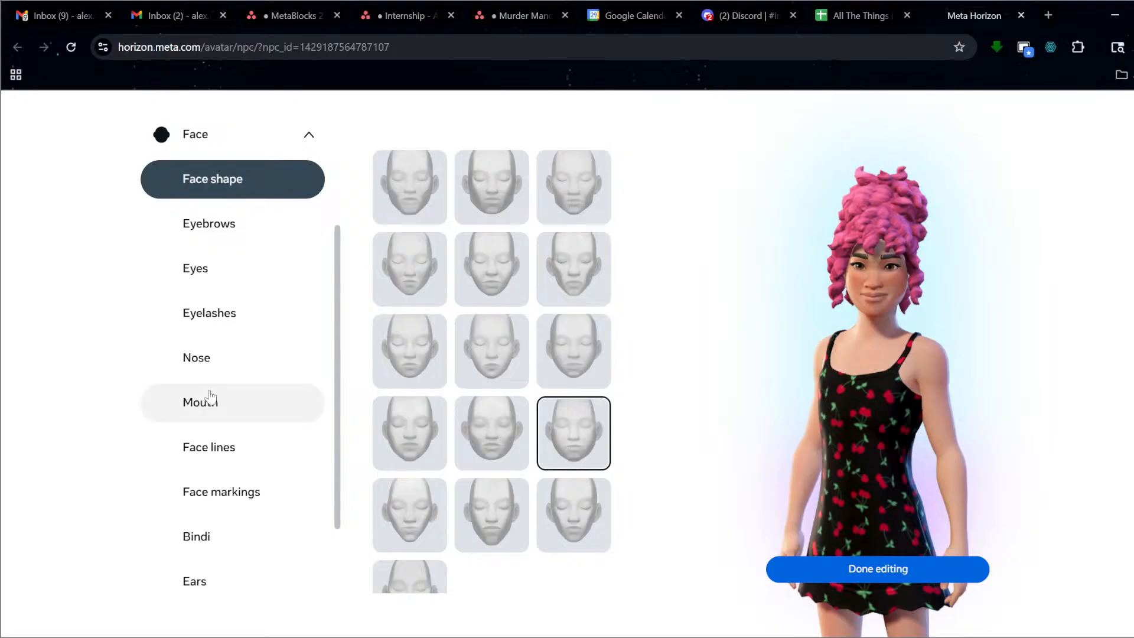
{"action": "scroll", "coordinate": [227, 419], "scroll_direction": "down", "scroll_amount": 1}
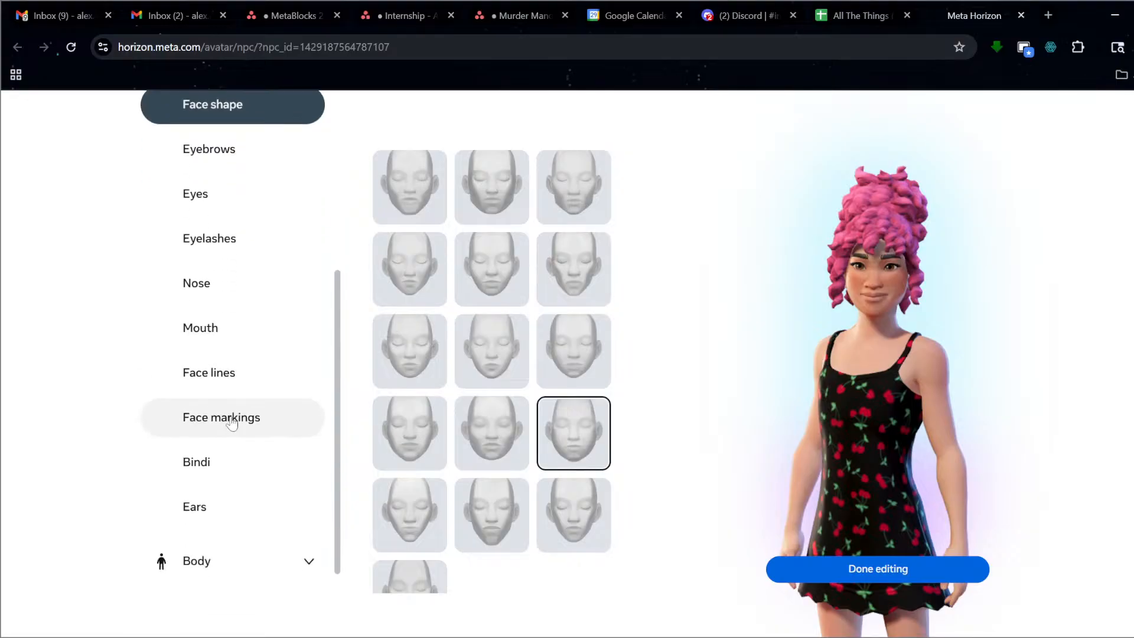
{"action": "left_click", "coordinate": [245, 518]}
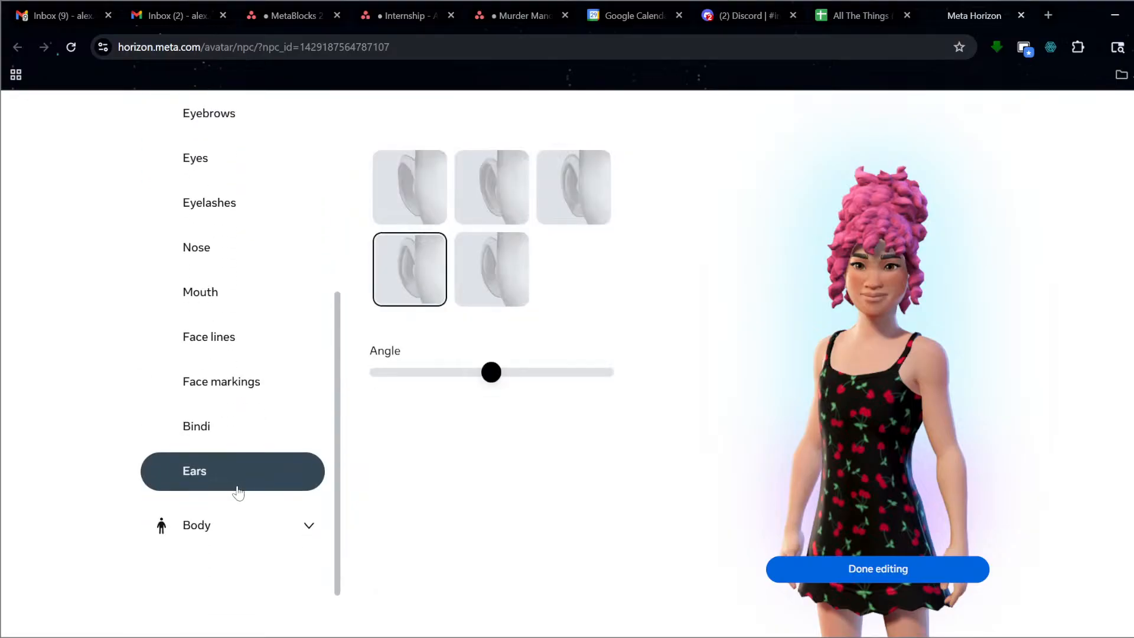
{"action": "left_click", "coordinate": [216, 525]}
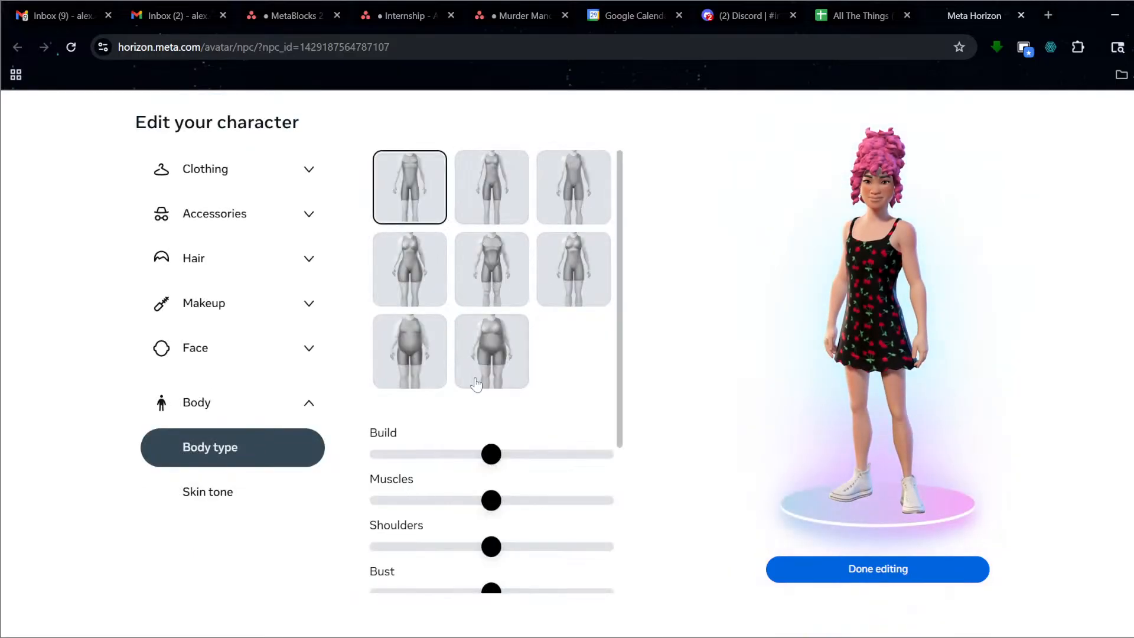
Try several body types, then reduce the Bust and slim the Waist sliders.
{"action": "left_click", "coordinate": [426, 265]}
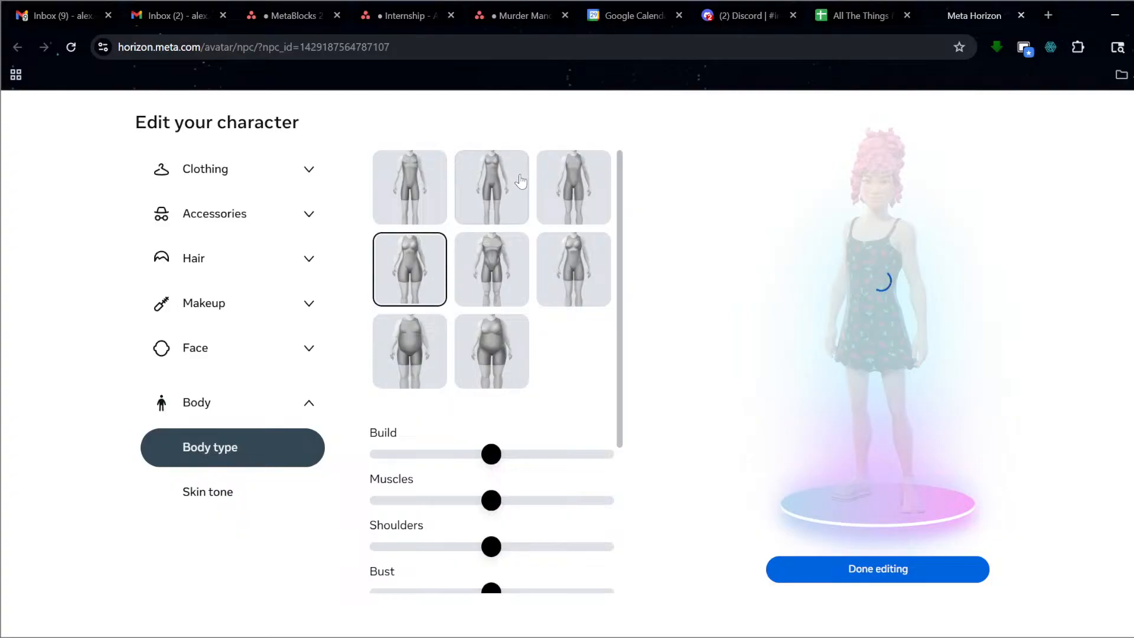
{"action": "left_click", "coordinate": [585, 195]}
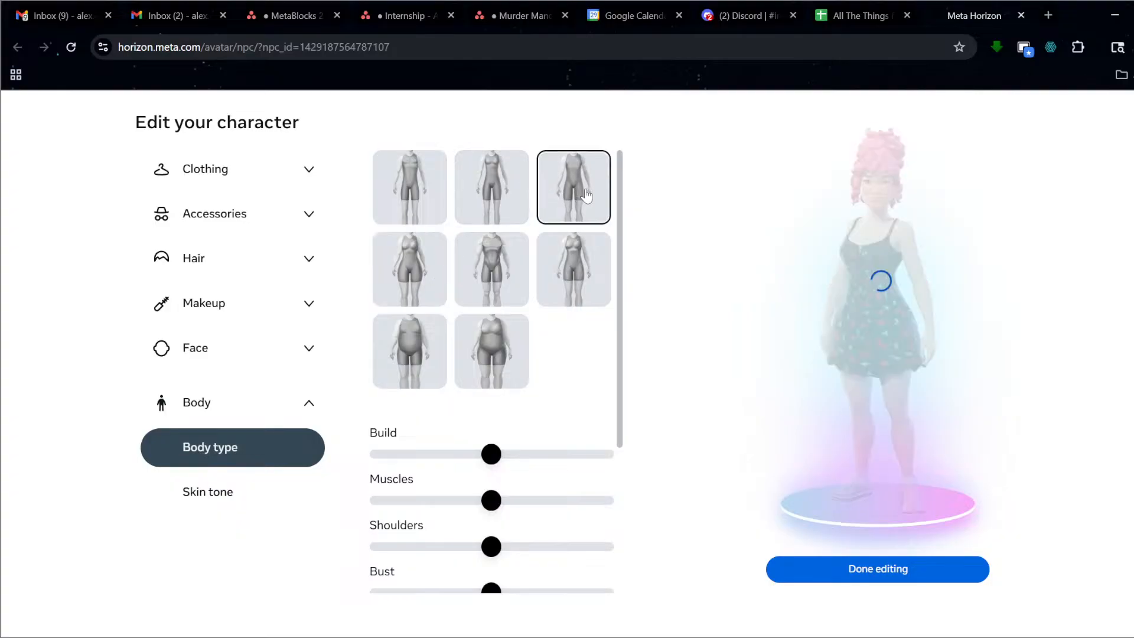
{"action": "left_click", "coordinate": [434, 279]}
{"action": "scroll", "coordinate": [488, 465], "scroll_direction": "down", "scroll_amount": 3}
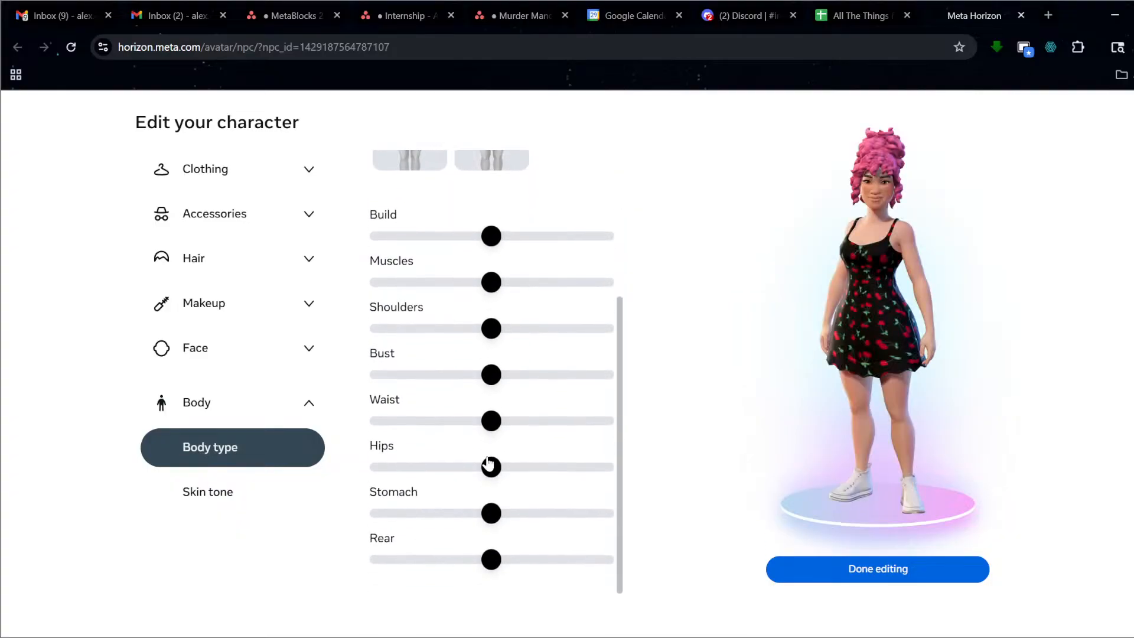
{"action": "left_click_drag", "start_coordinate": [492, 375], "coordinate": [434, 384]}
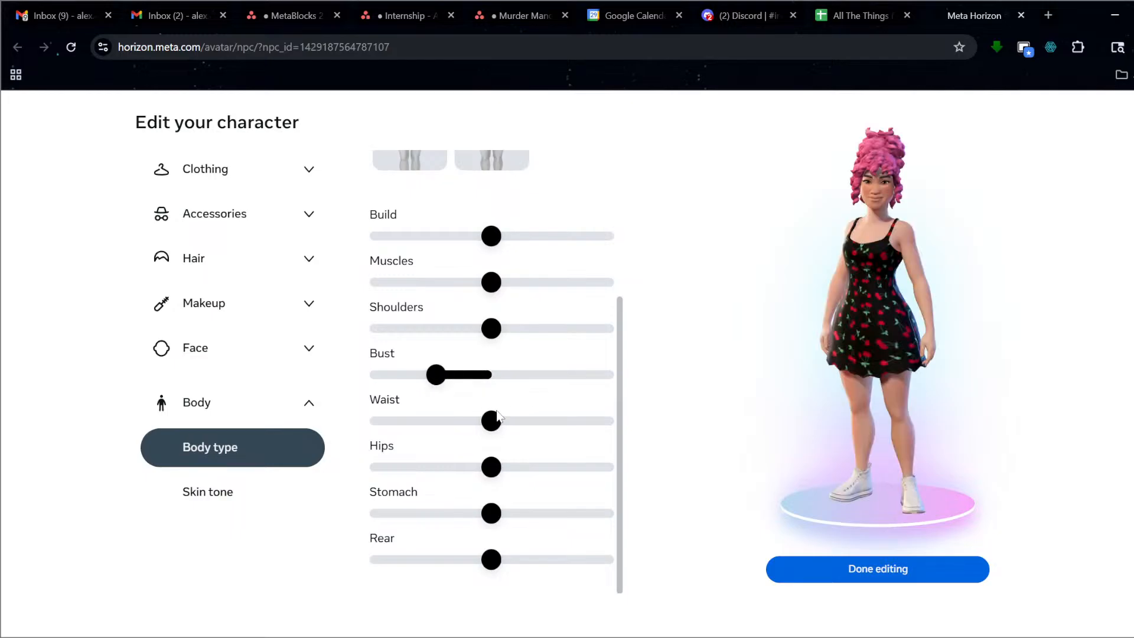
{"action": "left_click_drag", "start_coordinate": [498, 416], "coordinate": [429, 434]}
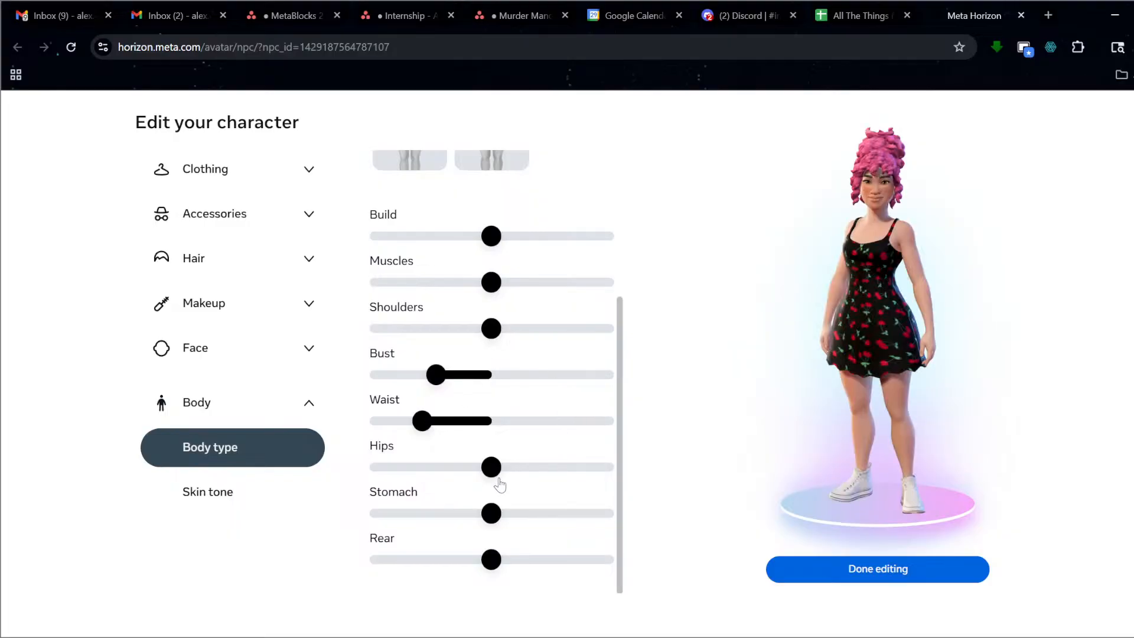
Choose the row 2, column 3 body type and save the character.
{"action": "scroll", "coordinate": [555, 373], "scroll_direction": "up", "scroll_amount": 4}
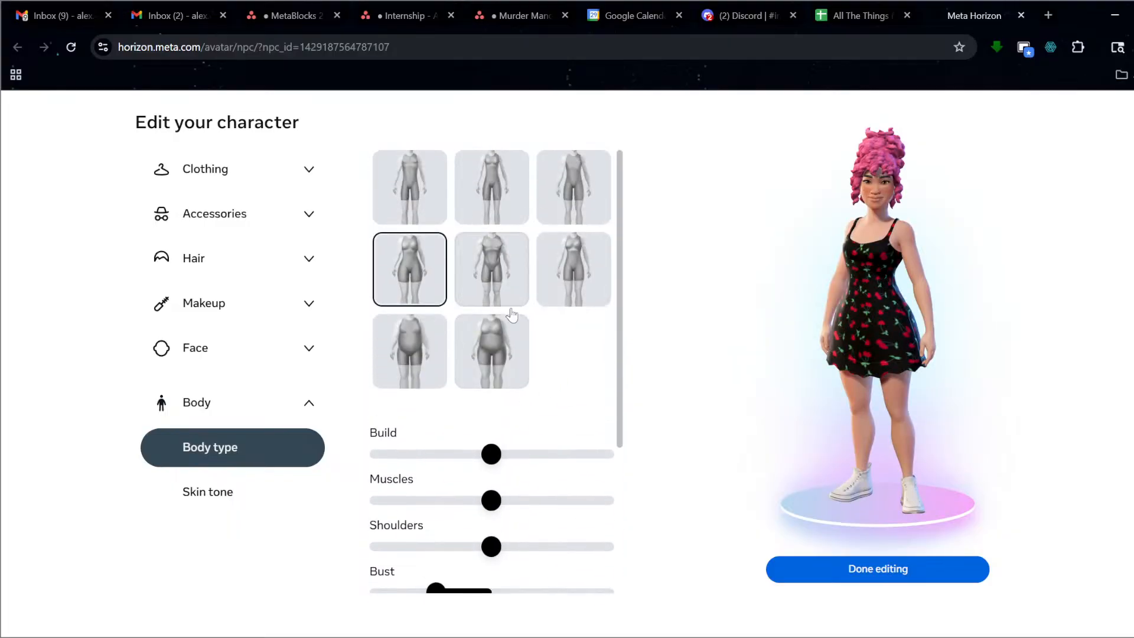
{"action": "left_click", "coordinate": [575, 259]}
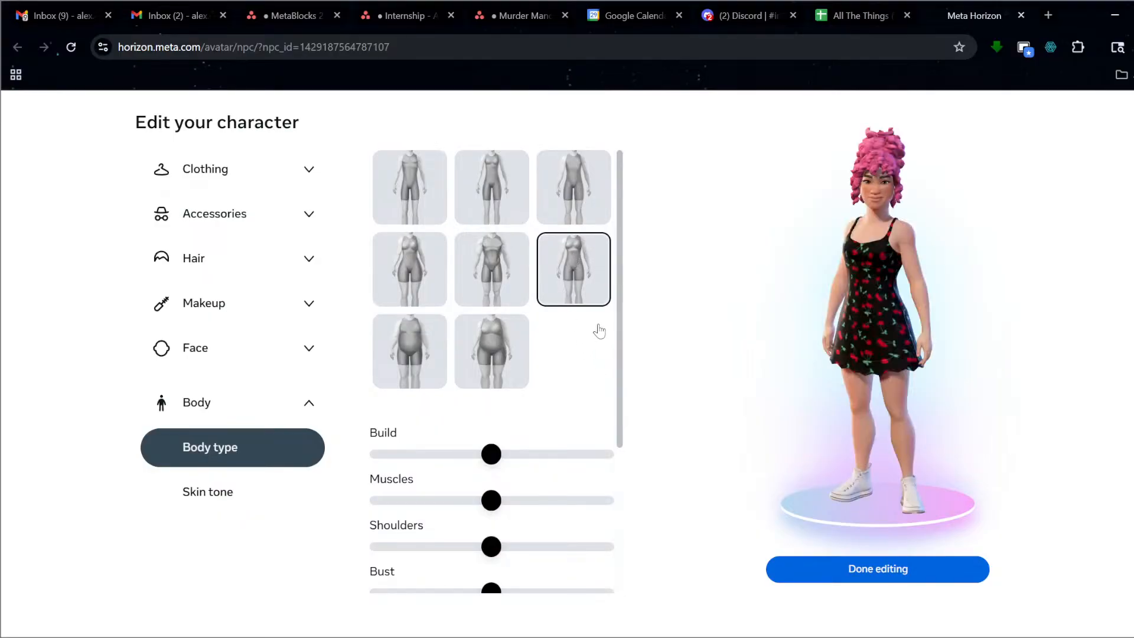
{"action": "left_click", "coordinate": [821, 576]}
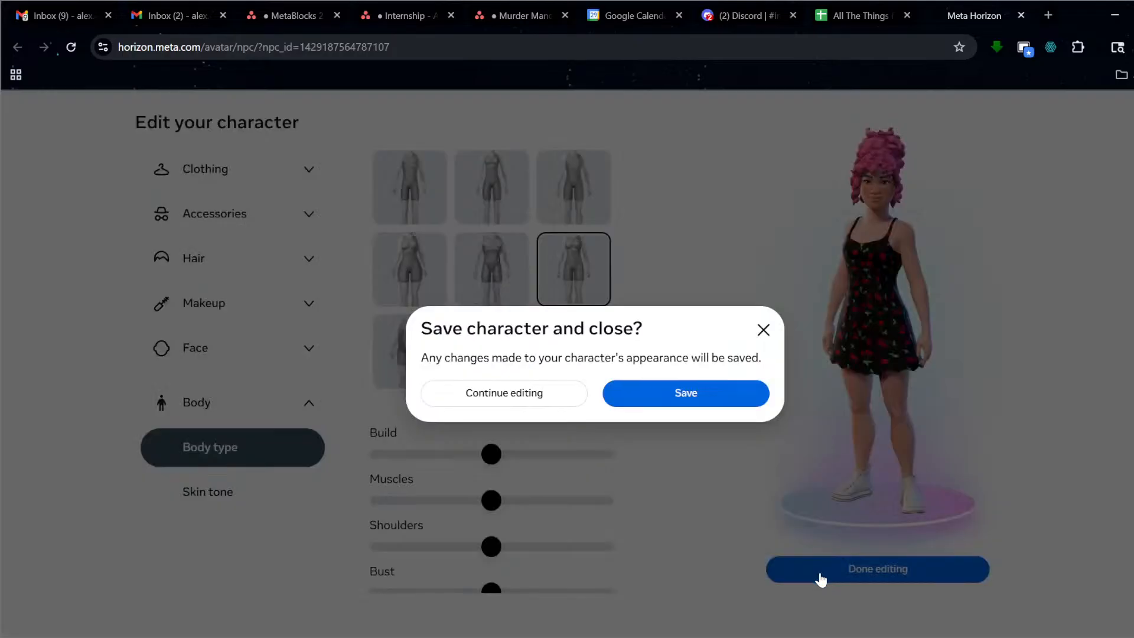
{"action": "left_click", "coordinate": [687, 395]}
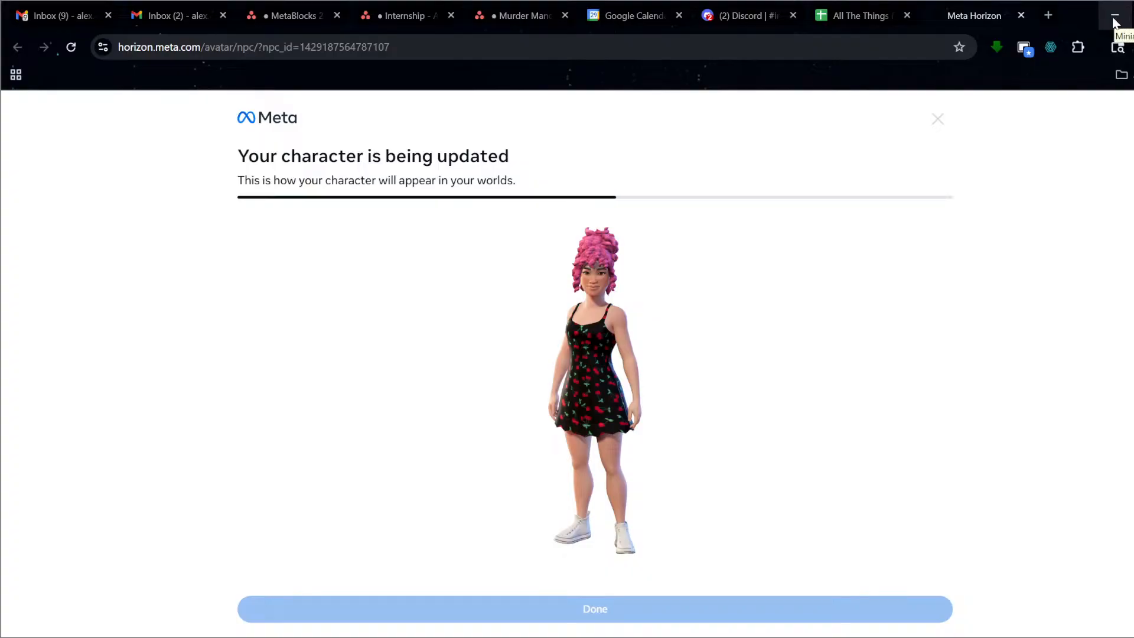
Back in the world editor, refresh the NPC's Appearance to load the pink-haired, cherry-dress avatar.
{"action": "left_click", "coordinate": [1114, 18]}
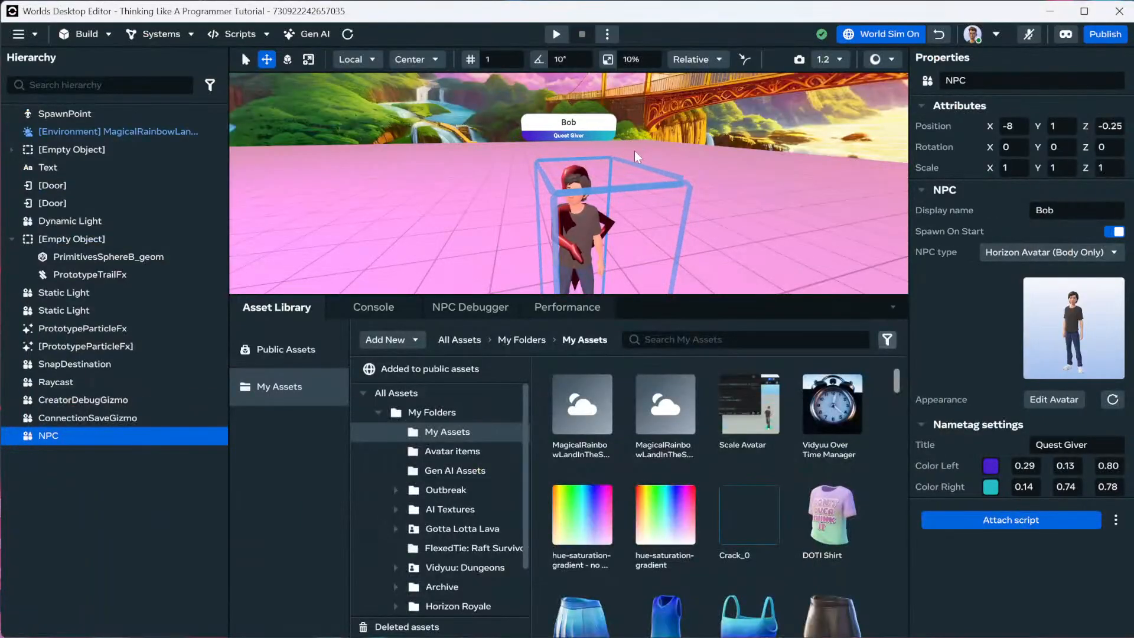
{"action": "left_click", "coordinate": [1107, 404]}
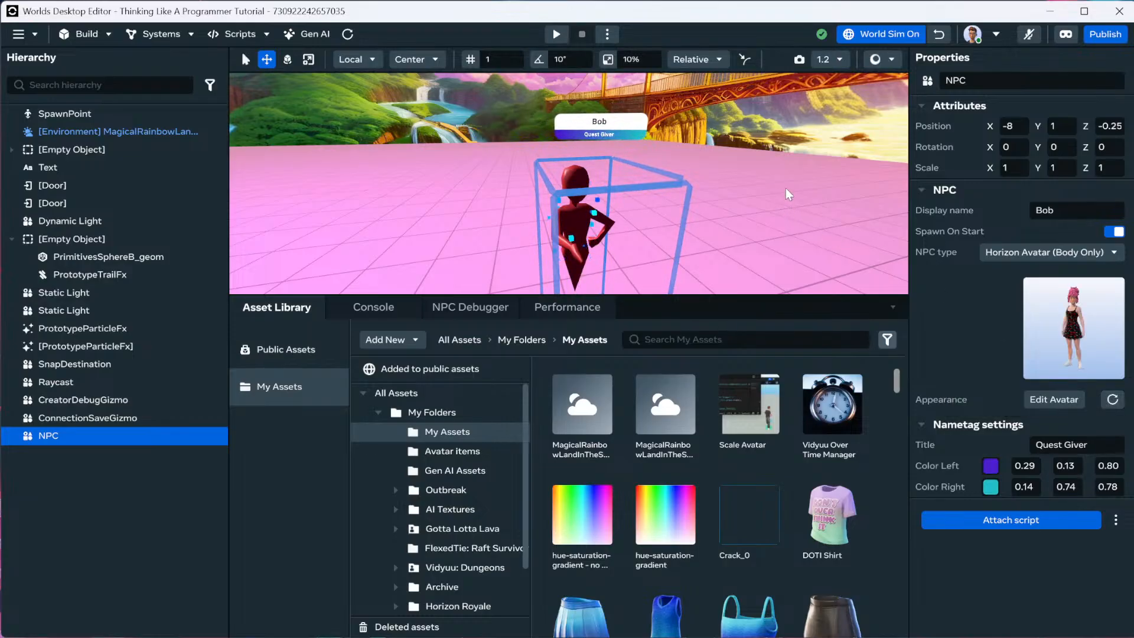
{"action": "mouse_move", "coordinate": [786, 189]}
{"action": "right_mouse_down"}
{"action": "mouse_move", "coordinate": [793, 217]}
{"action": "mouse_move", "coordinate": [771, 194]}
{"action": "right_mouse_up"}
{"action": "key", "text": "s"}
{"action": "key", "text": "w"}
{"action": "key", "text": "s"}
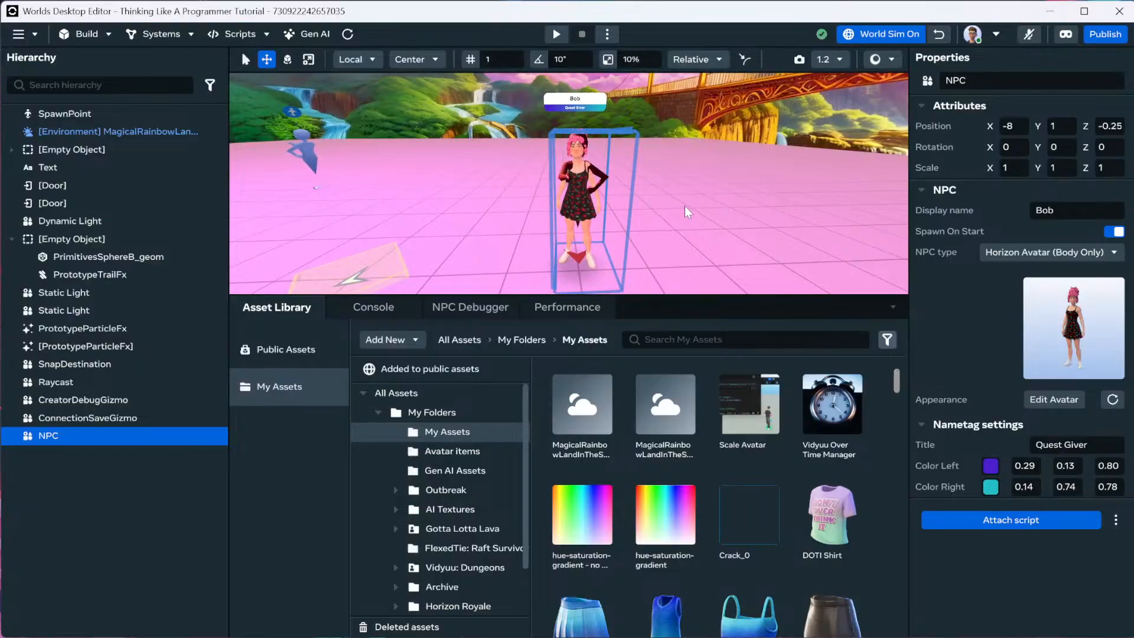
Delete the NPC Bob from the world.
{"action": "scroll", "coordinate": [688, 200], "scroll_direction": "down", "scroll_amount": 2}
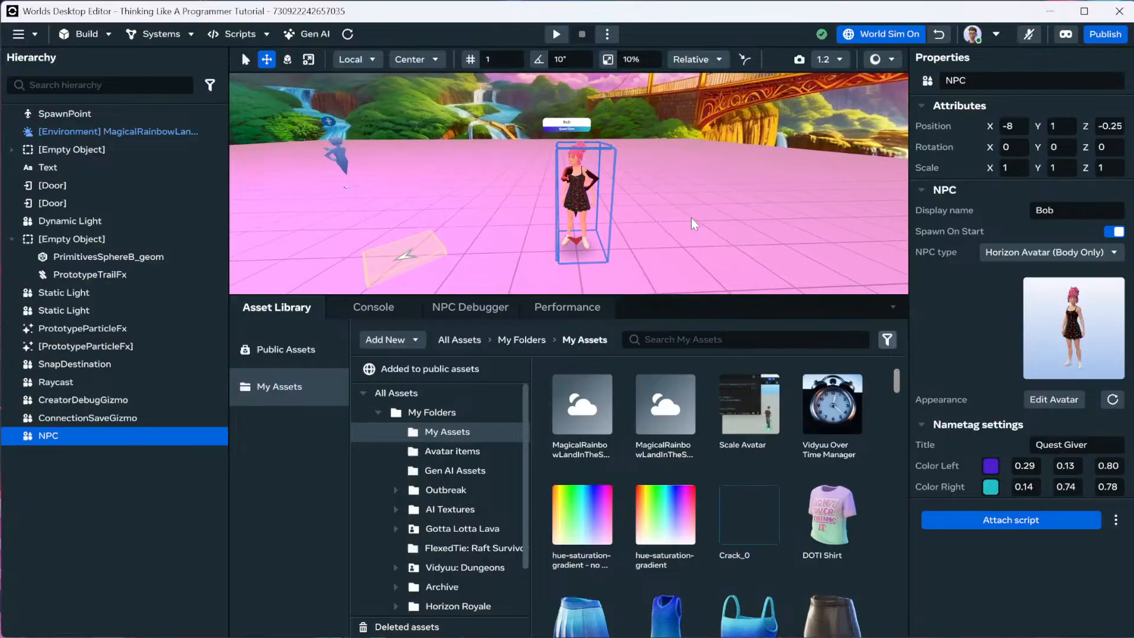
{"action": "right_click_drag", "start_coordinate": [691, 218], "coordinate": [645, 223]}
{"action": "key", "text": "d"}
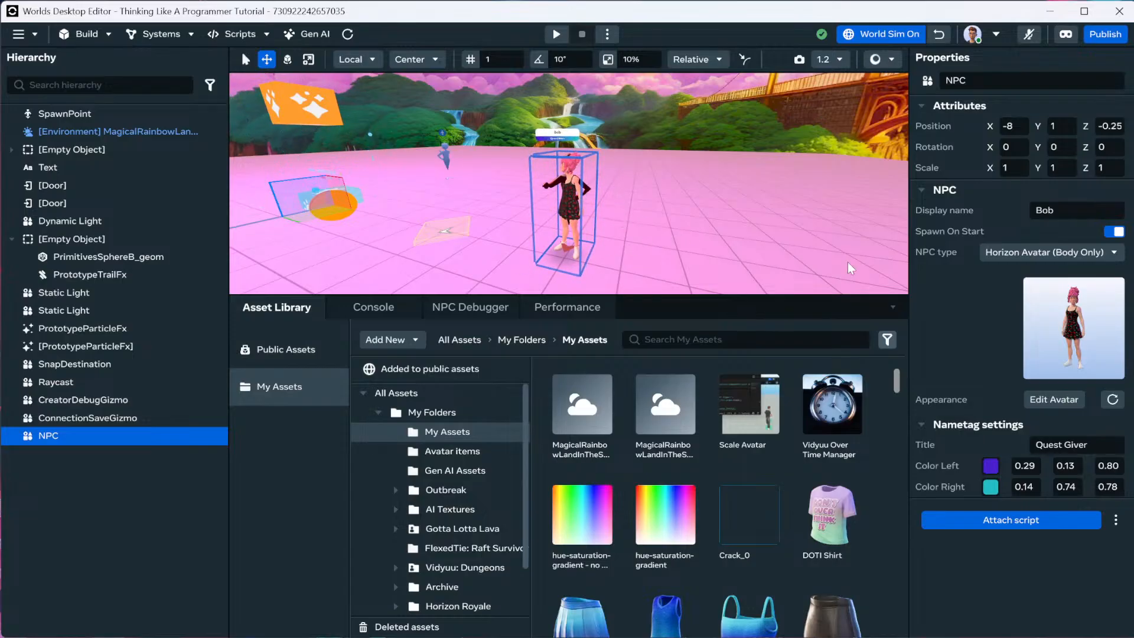
{"action": "key", "text": "Delete"}
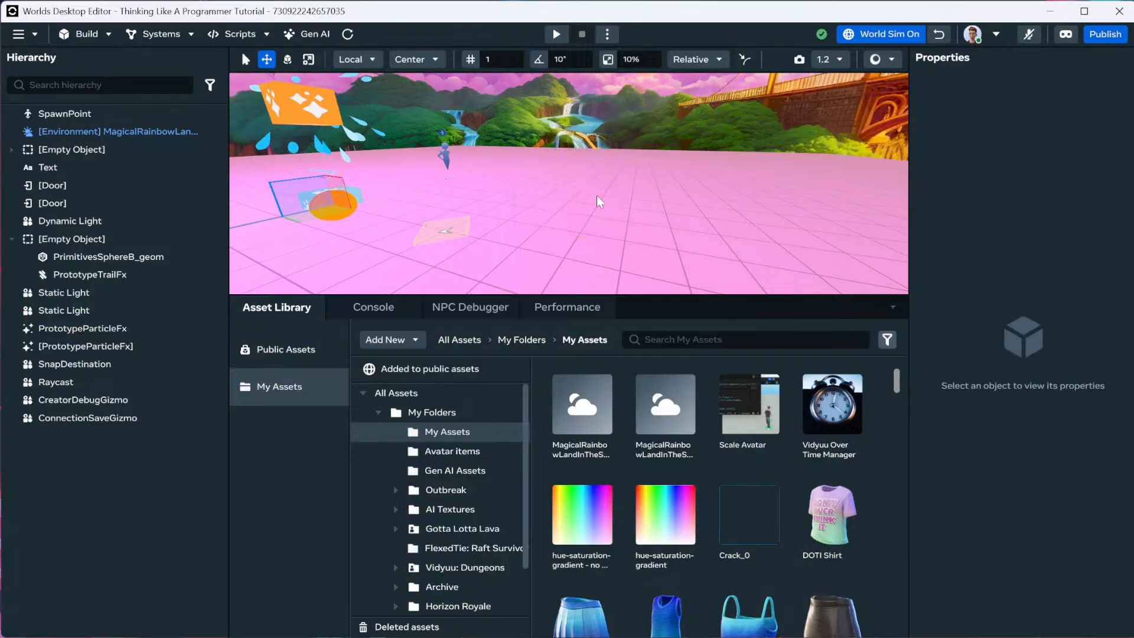
Drag a Media Board gizmo from Build > Gizmos into the world at 0, 0, 0.
{"action": "key", "text": "s"}
{"action": "mouse_move", "coordinate": [606, 193]}
{"action": "right_mouse_down"}
{"action": "mouse_move", "coordinate": [576, 189]}
{"action": "mouse_move", "coordinate": [615, 181]}
{"action": "right_mouse_up"}
{"action": "key", "text": "s"}
{"action": "key", "text": "a"}
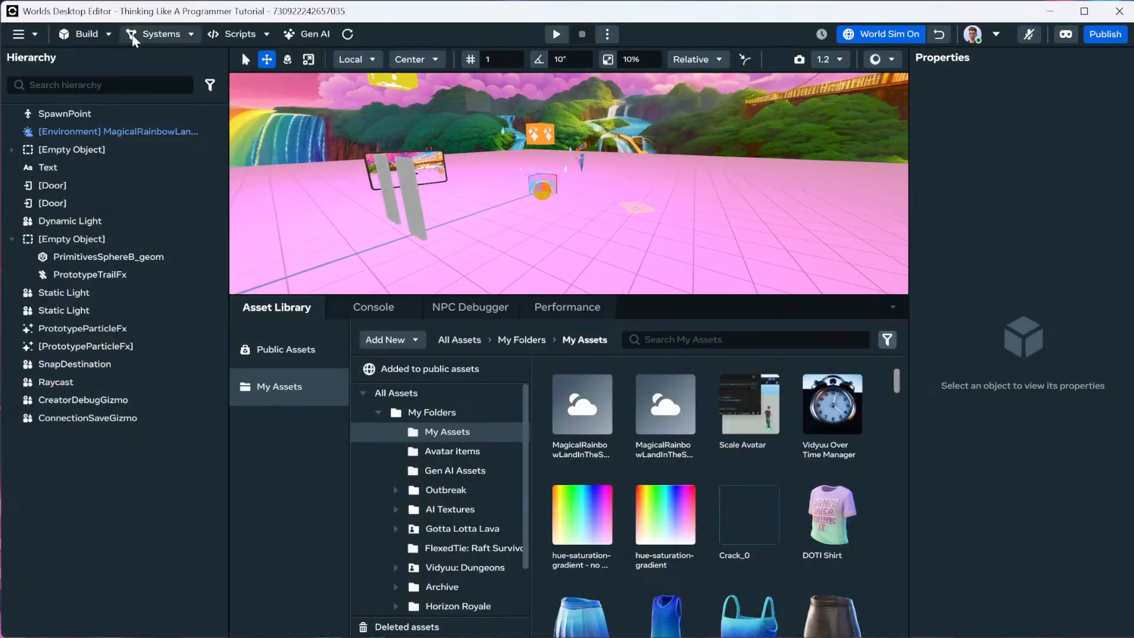
{"action": "left_click", "coordinate": [102, 34]}
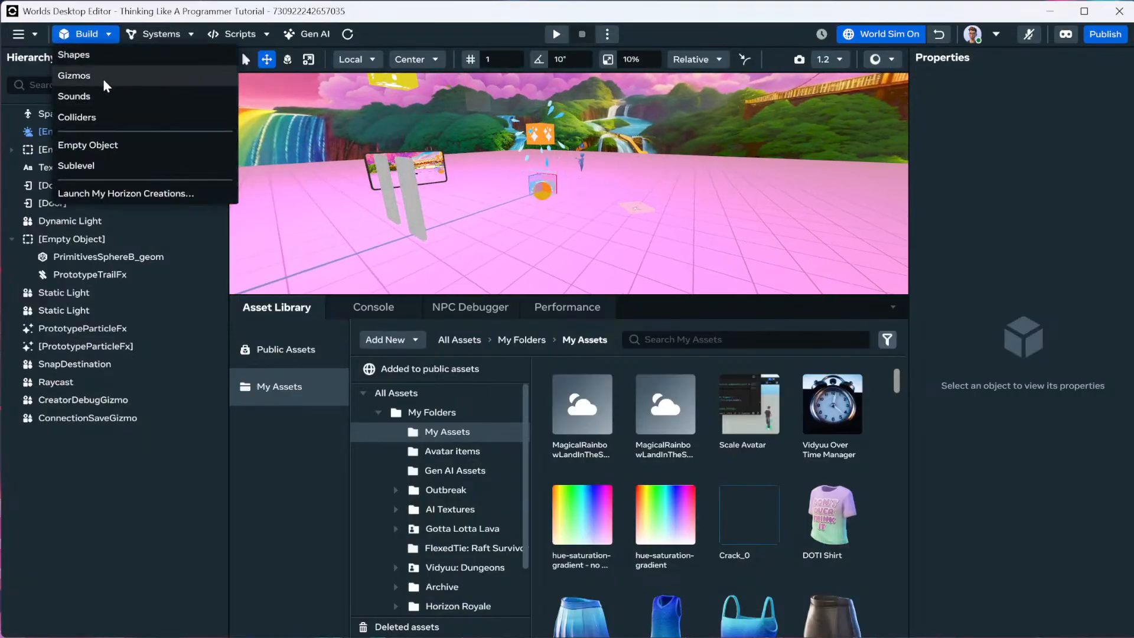
{"action": "left_click", "coordinate": [102, 78]}
{"action": "scroll", "coordinate": [183, 183], "scroll_direction": "down", "scroll_amount": 5}
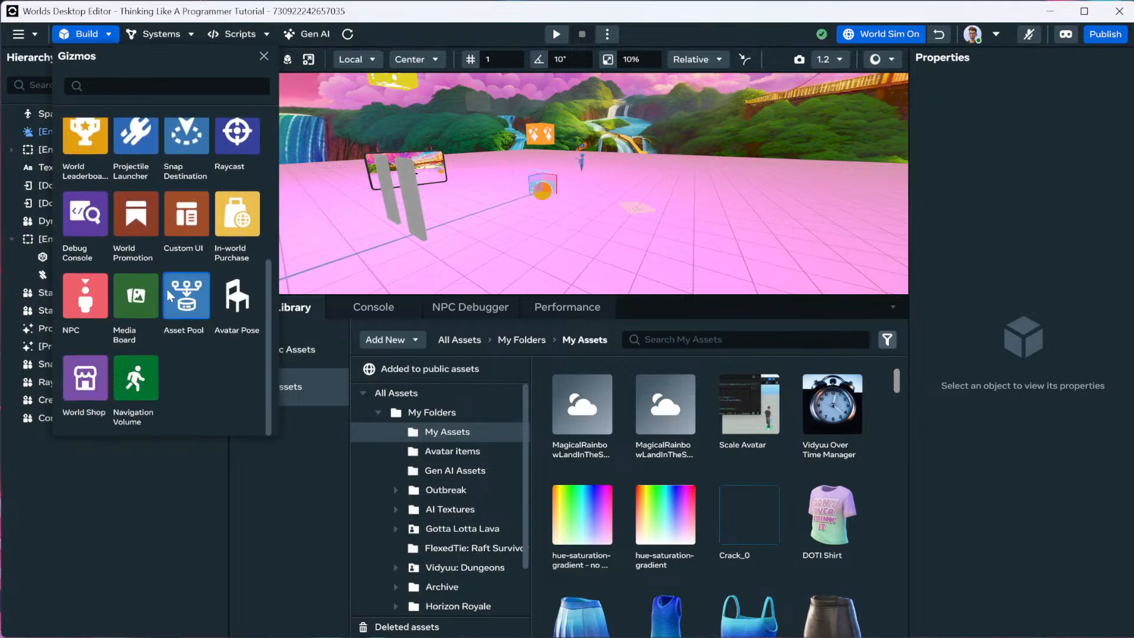
{"action": "left_click", "coordinate": [136, 306]}
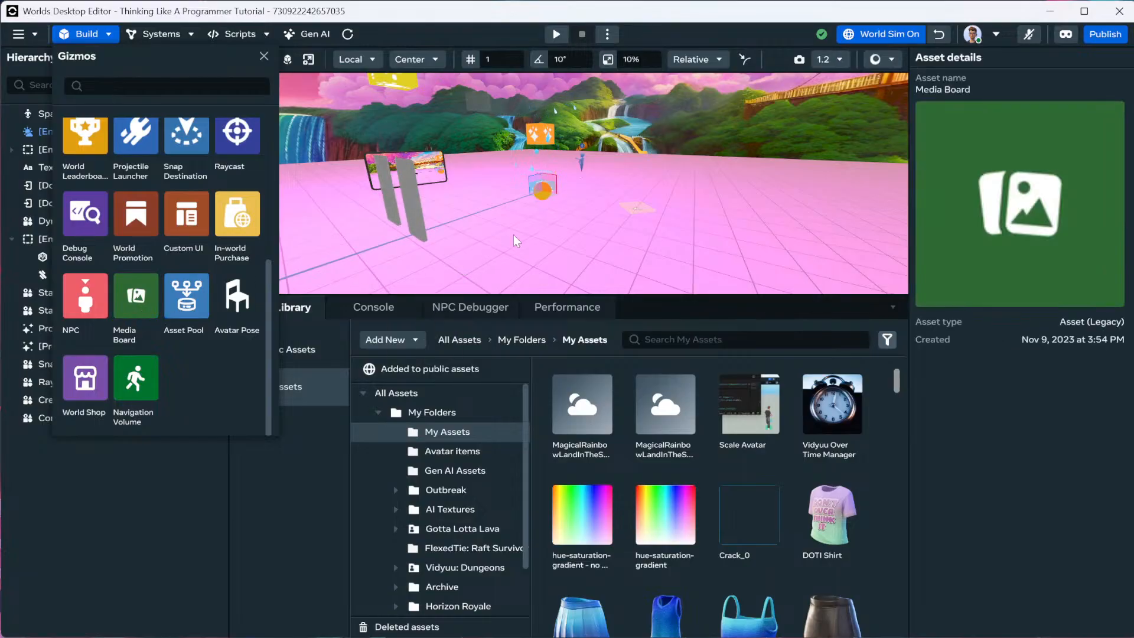
{"action": "left_click_drag", "start_coordinate": [512, 235], "coordinate": [569, 235]}
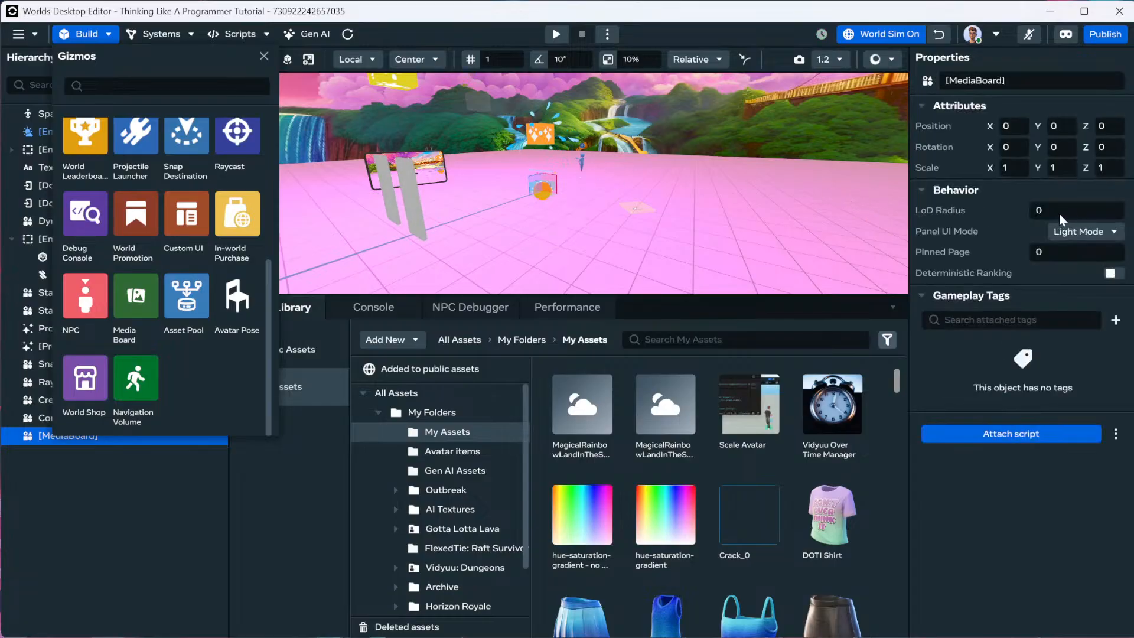
Set the Media Board's Position Y to 25 and frame it in the view.
{"action": "left_click", "coordinate": [1066, 125]}
{"action": "left_click_drag", "start_coordinate": [1066, 125], "coordinate": [1043, 125]}
{"action": "type", "text": "25"}
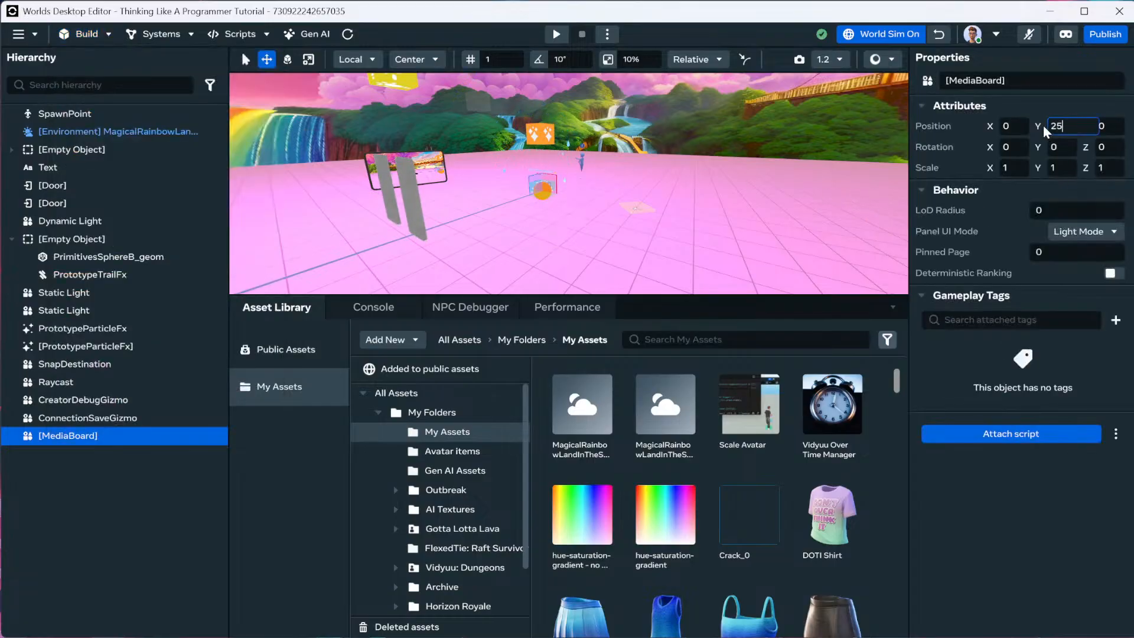
{"action": "key", "text": "Return"}
{"action": "key", "text": "f"}
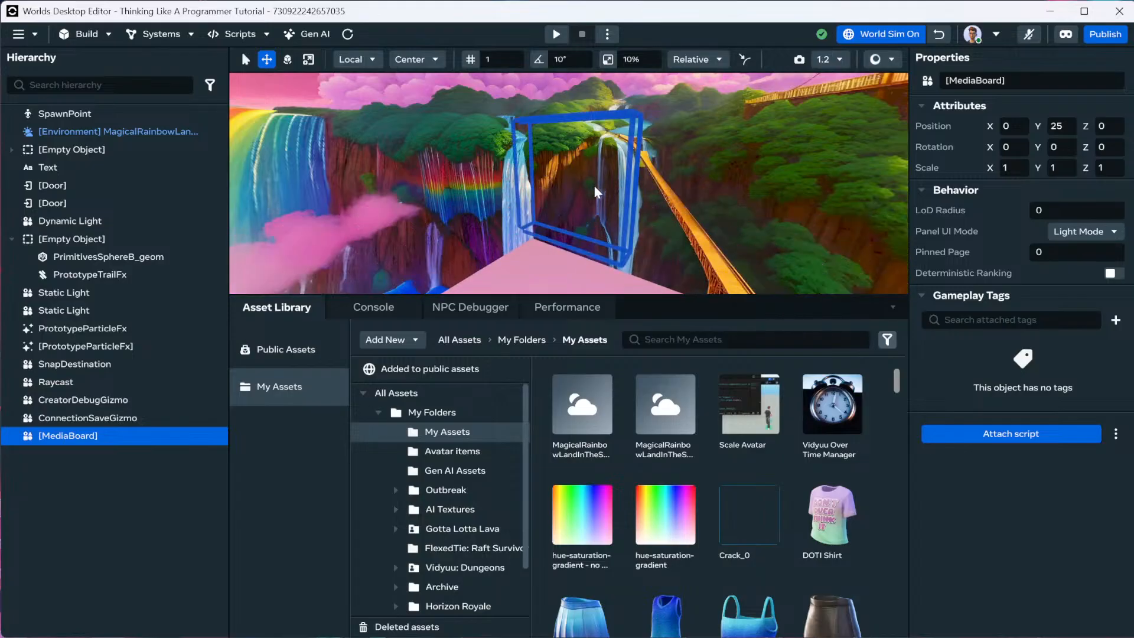
{"action": "left_click_drag", "start_coordinate": [585, 192], "coordinate": [629, 203], "text": "alt"}
Reopen the Build > Gizmos catalogue and scroll through it.
{"action": "scroll", "coordinate": [630, 203], "scroll_direction": "down", "scroll_amount": 3}
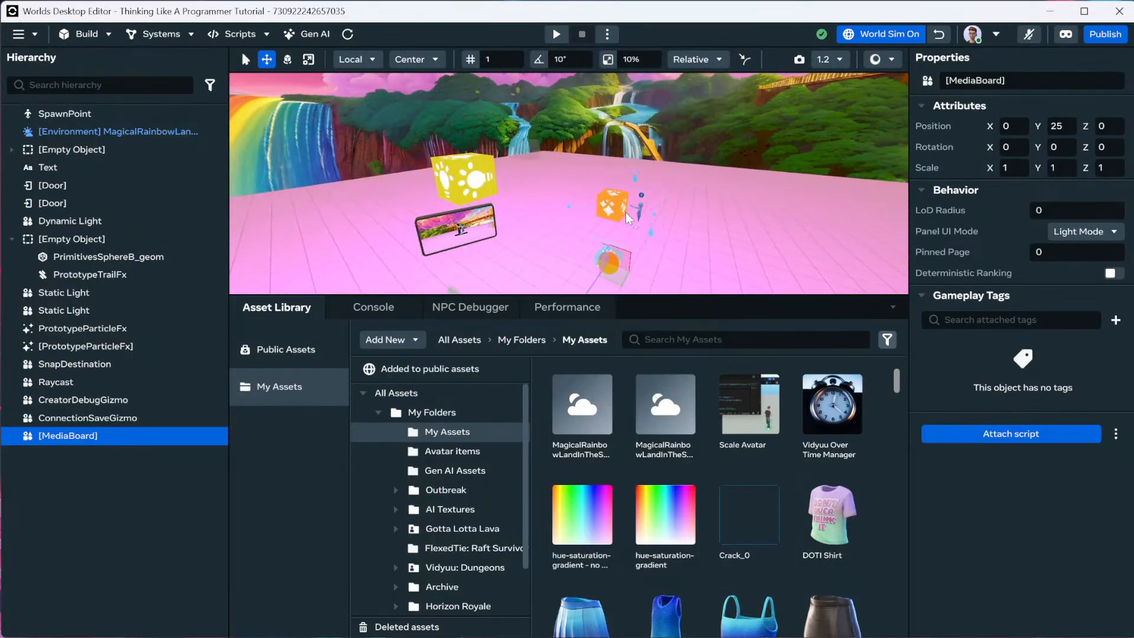
{"action": "left_click", "coordinate": [87, 36]}
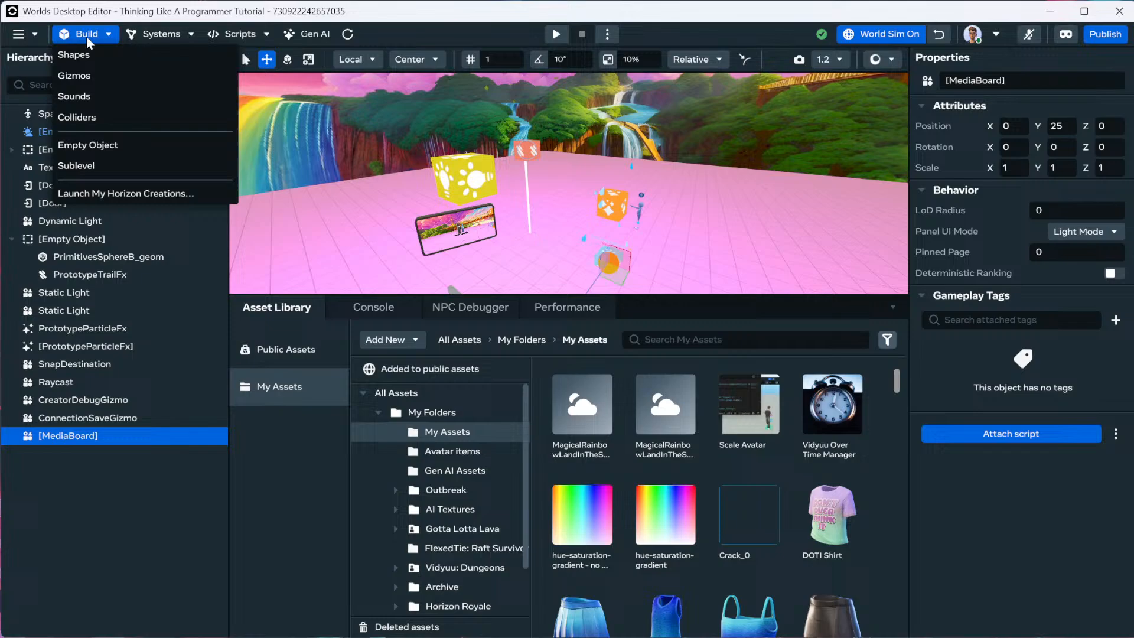
{"action": "left_click", "coordinate": [143, 73]}
{"action": "scroll", "coordinate": [225, 260], "scroll_direction": "down", "scroll_amount": 5}
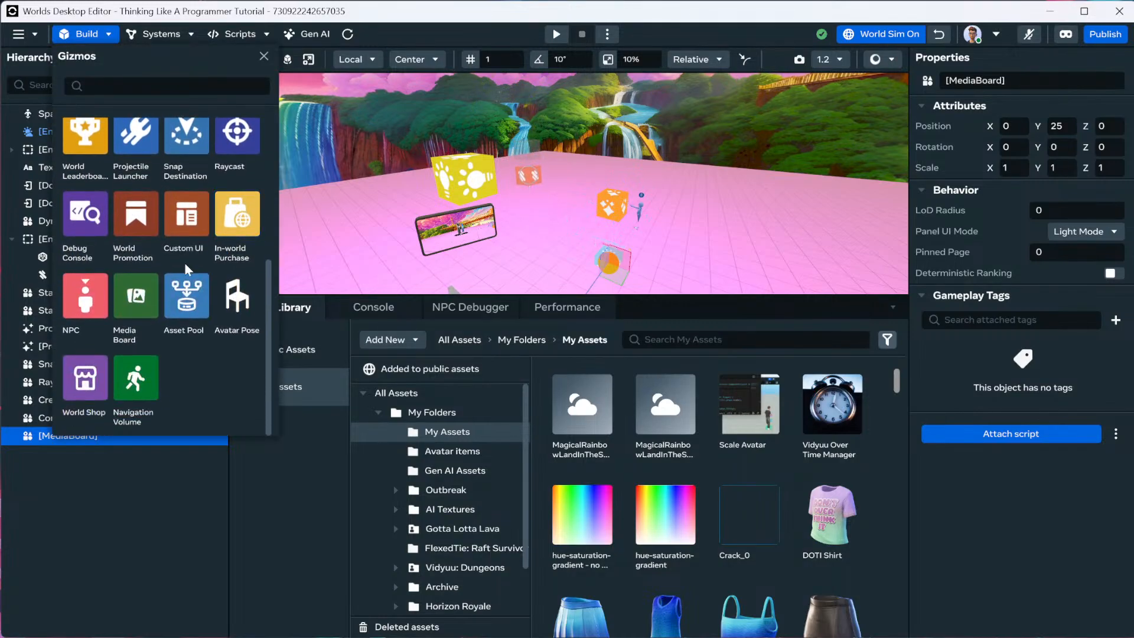
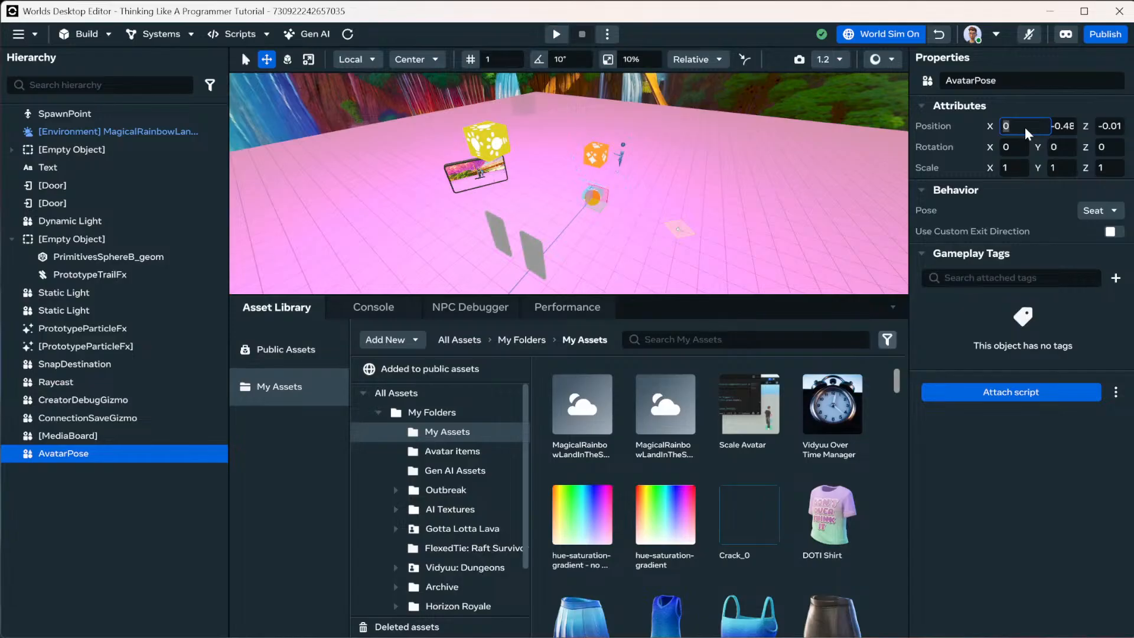
Set the AvatarPose seat's Position Z to -2 and Position Y to 1.
{"action": "left_click", "coordinate": [1118, 130]}
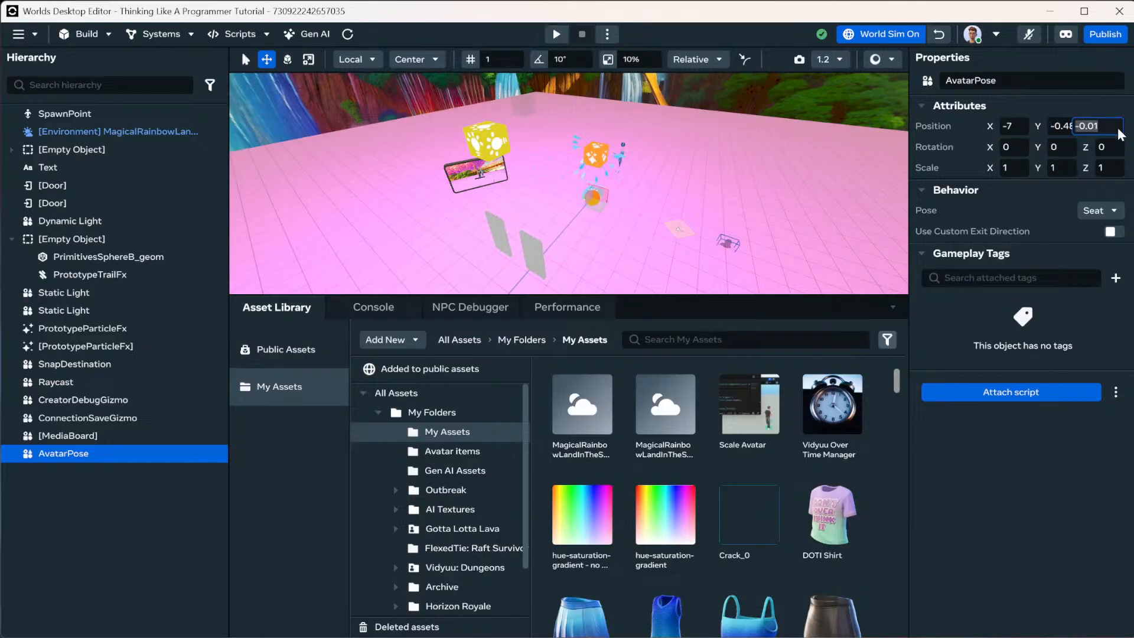
{"action": "type", "text": "-2"}
{"action": "key", "text": "Return"}
{"action": "key", "text": "f"}
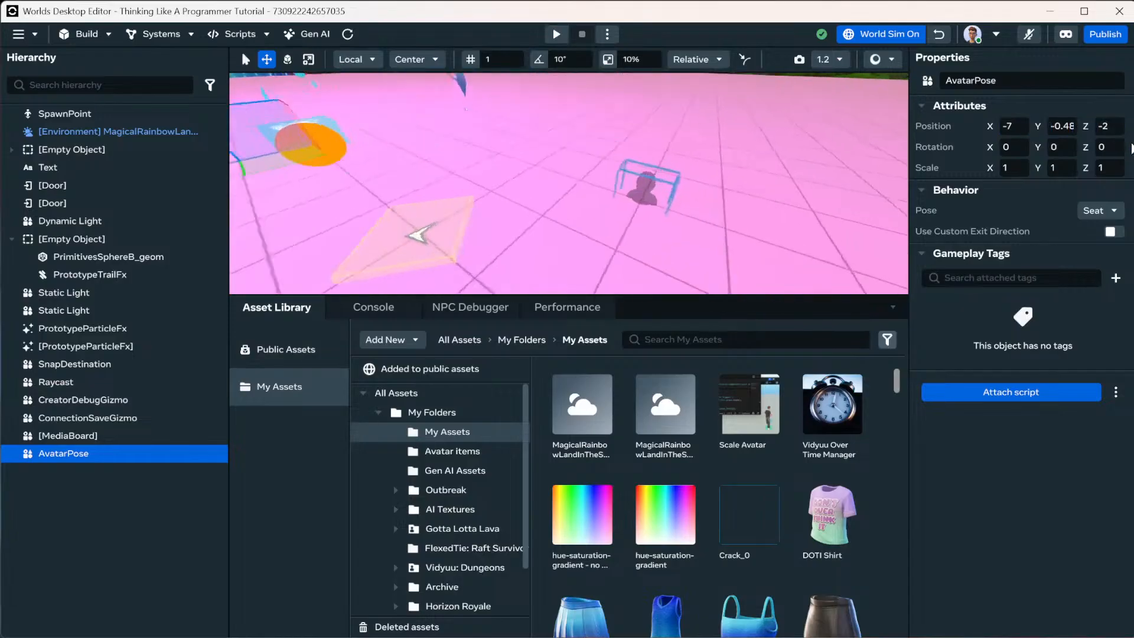
{"action": "left_click", "coordinate": [1057, 127]}
{"action": "type", "text": "1"}
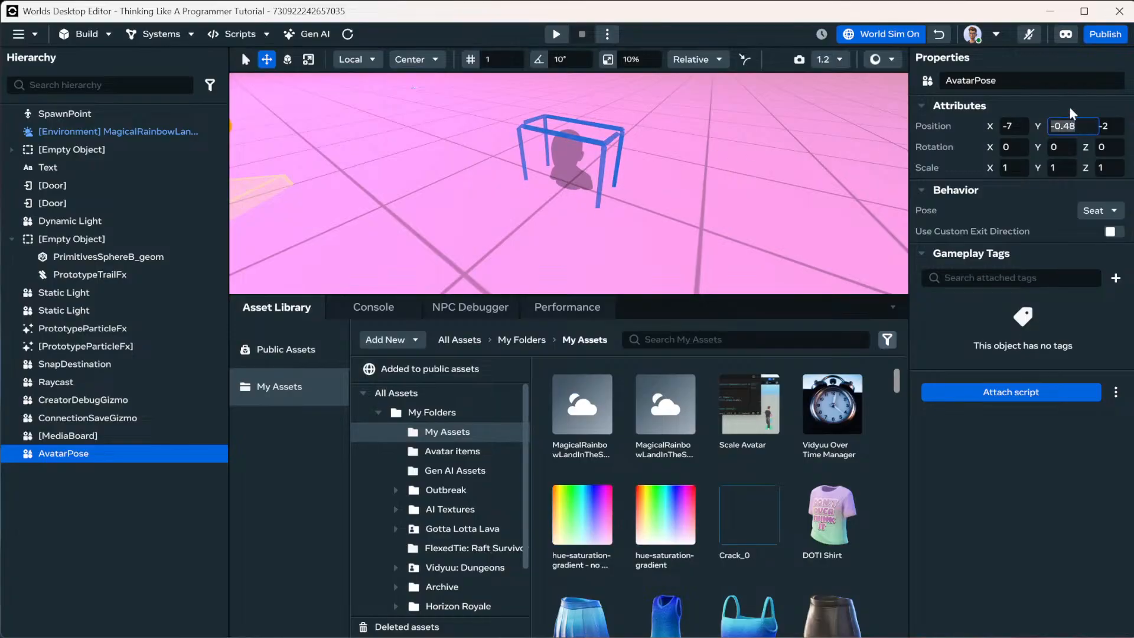
{"action": "key", "text": "Return"}
Start a world preview from the chosen spot in the viewport.
{"action": "scroll", "coordinate": [688, 171], "scroll_direction": "down", "scroll_amount": 5}
{"action": "right_click", "coordinate": [624, 261]}
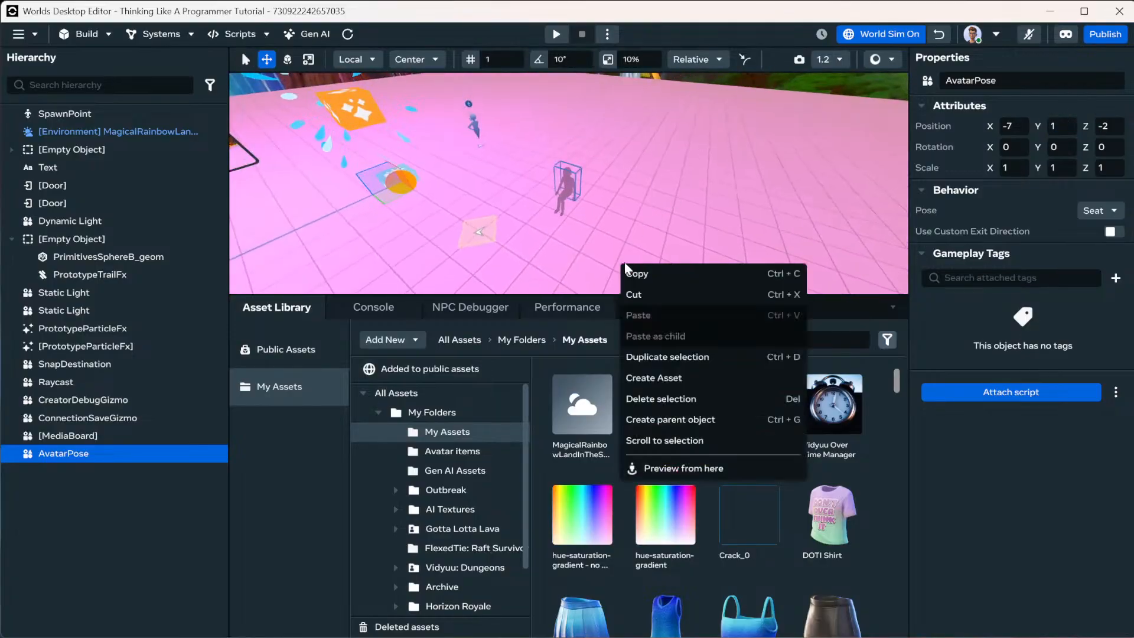
{"action": "left_click", "coordinate": [685, 468]}
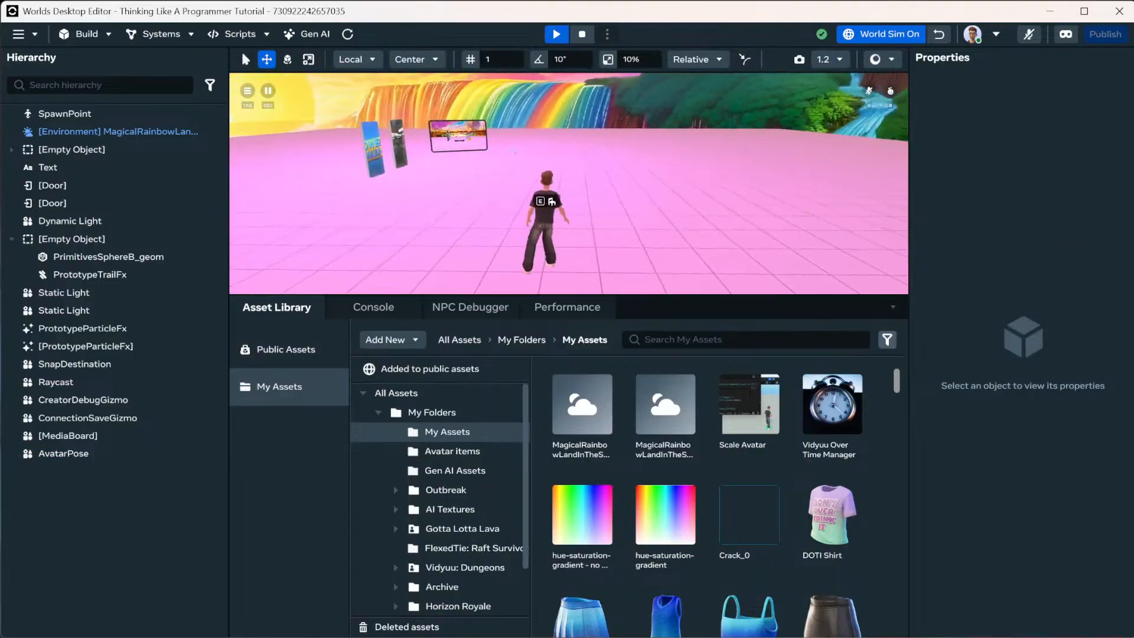
Sit on the seat and stand up twice, then exit the preview.
{"action": "key", "text": "e"}
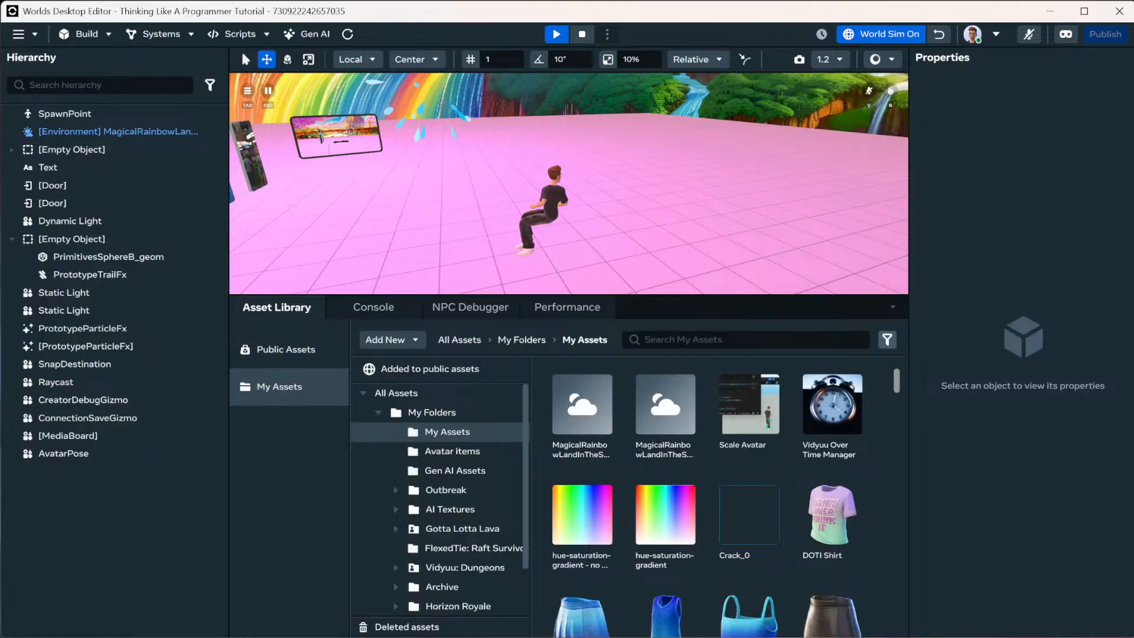
{"action": "key", "text": "space"}
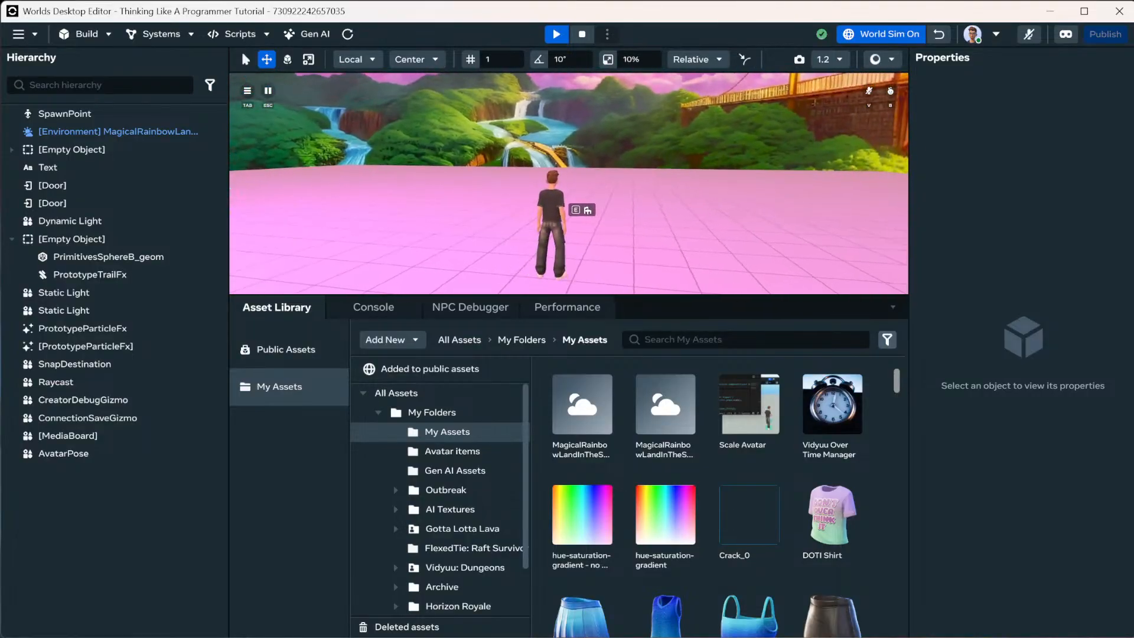
{"action": "key", "text": "e"}
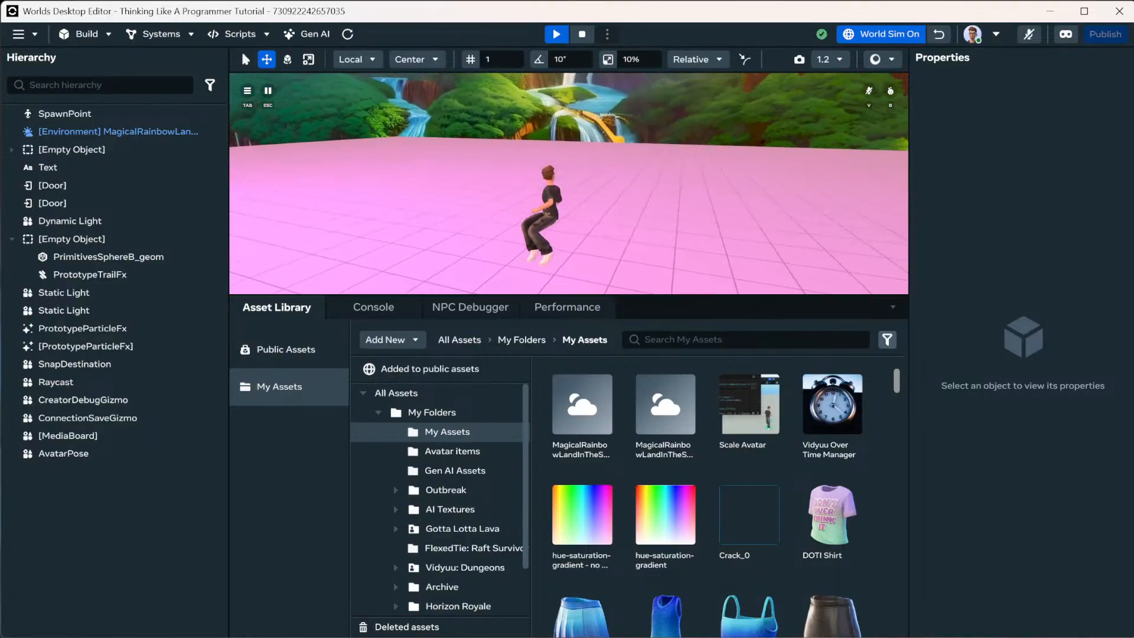
{"action": "key", "text": "space"}
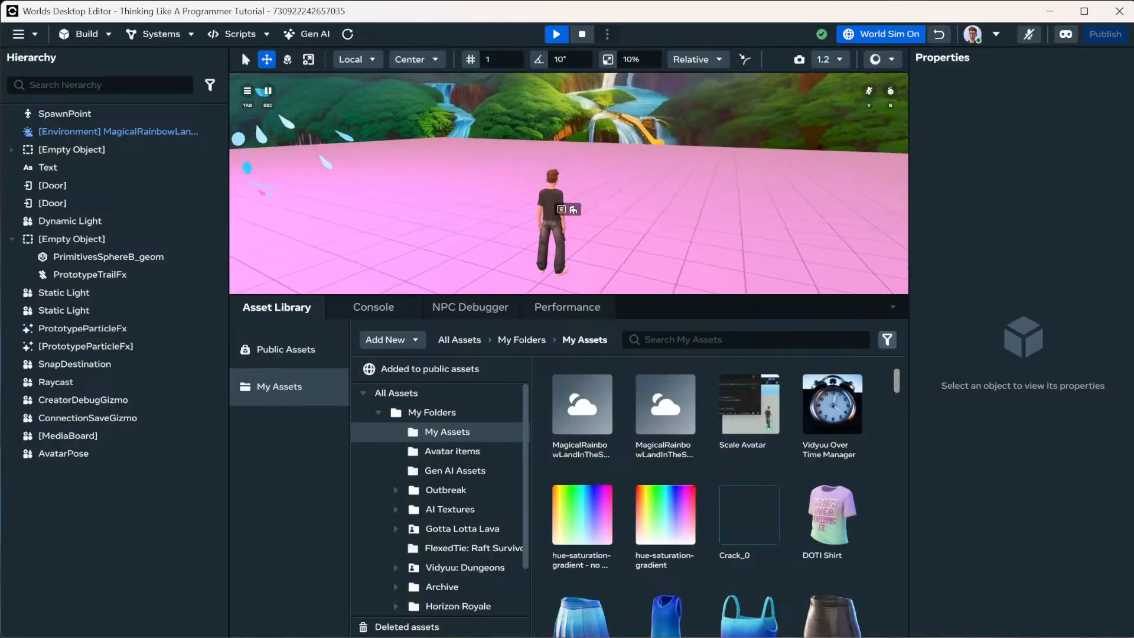
{"action": "key", "text": "Escape"}
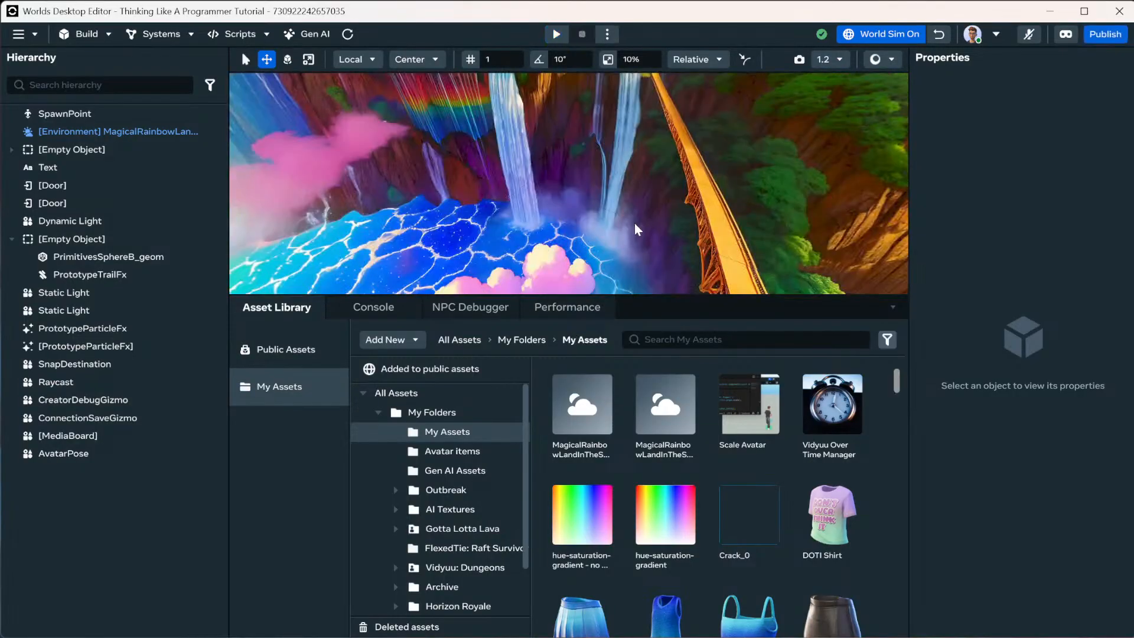
Tilt the editor view up toward the bridge, then fly toward and back from the cube.
{"action": "right_click_drag", "start_coordinate": [634, 223], "coordinate": [643, 152]}
{"action": "key", "text": "w"}
{"action": "key", "text": "s"}
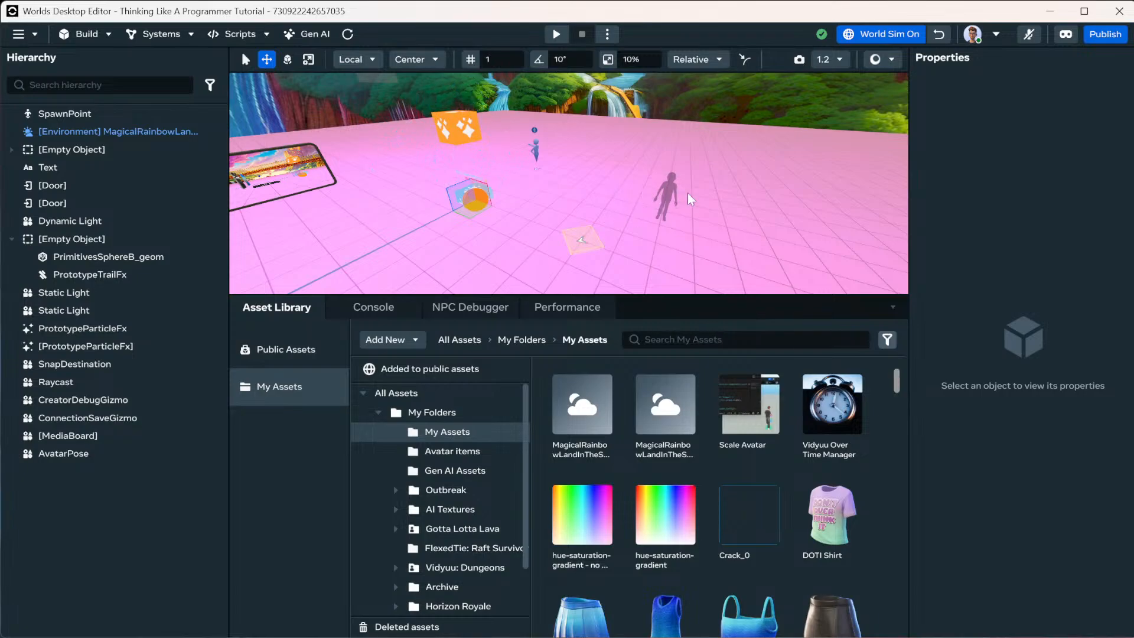
Add a Navigation Volume from the Build > Gizmos catalogue, then close the catalogue.
{"action": "left_click", "coordinate": [104, 33]}
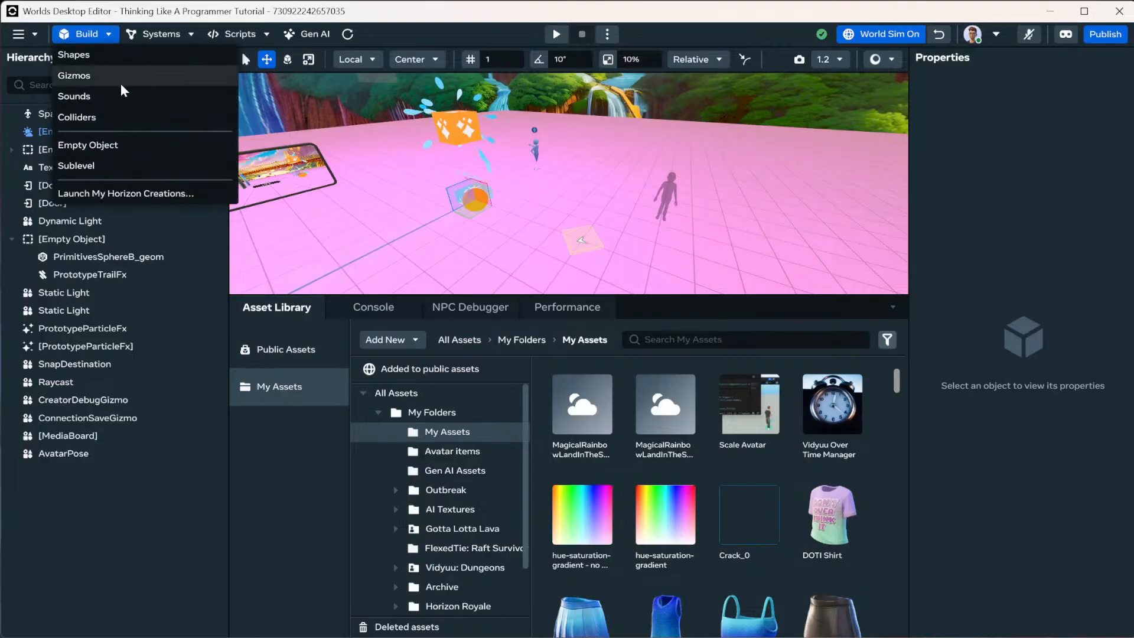
{"action": "left_click", "coordinate": [82, 72]}
{"action": "scroll", "coordinate": [196, 229], "scroll_direction": "down", "scroll_amount": 5}
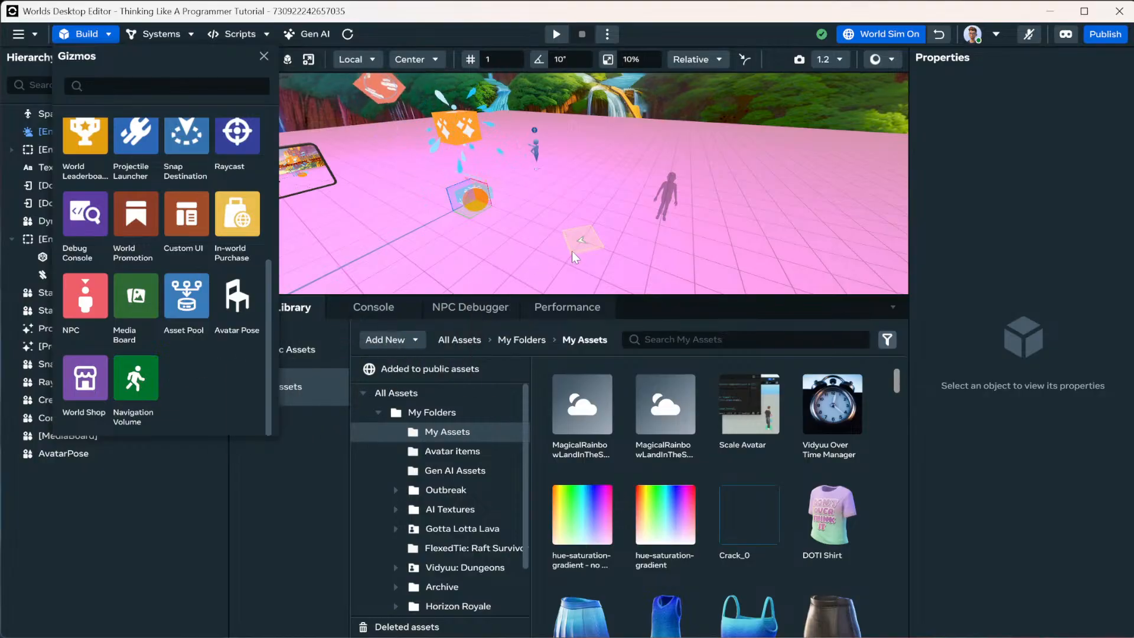
{"action": "left_click", "coordinate": [137, 378]}
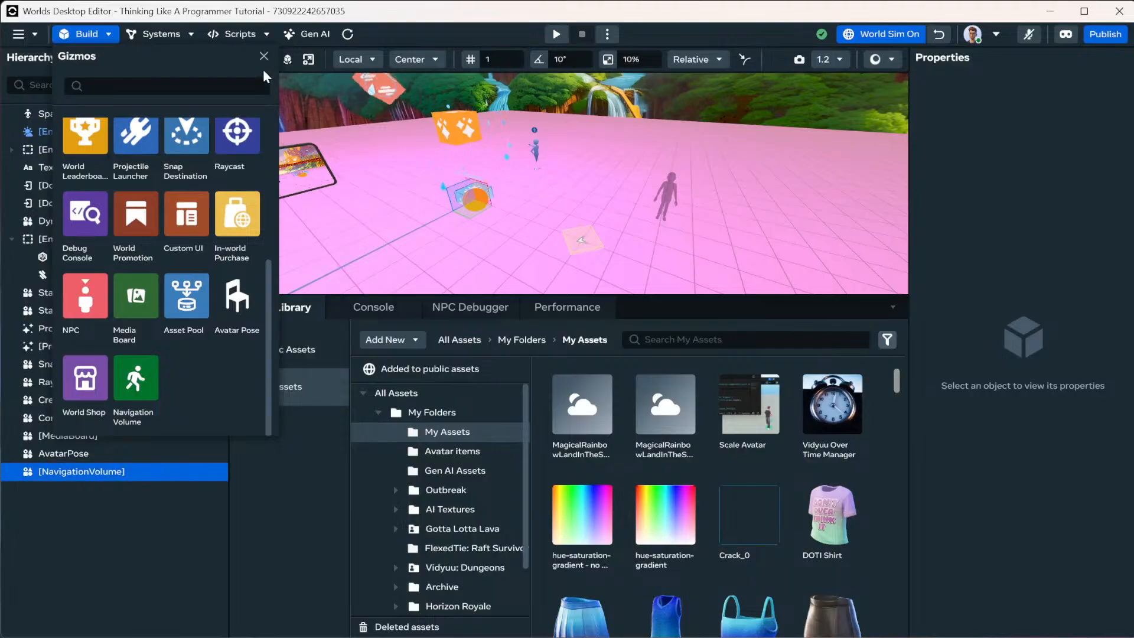
{"action": "left_click", "coordinate": [265, 59]}
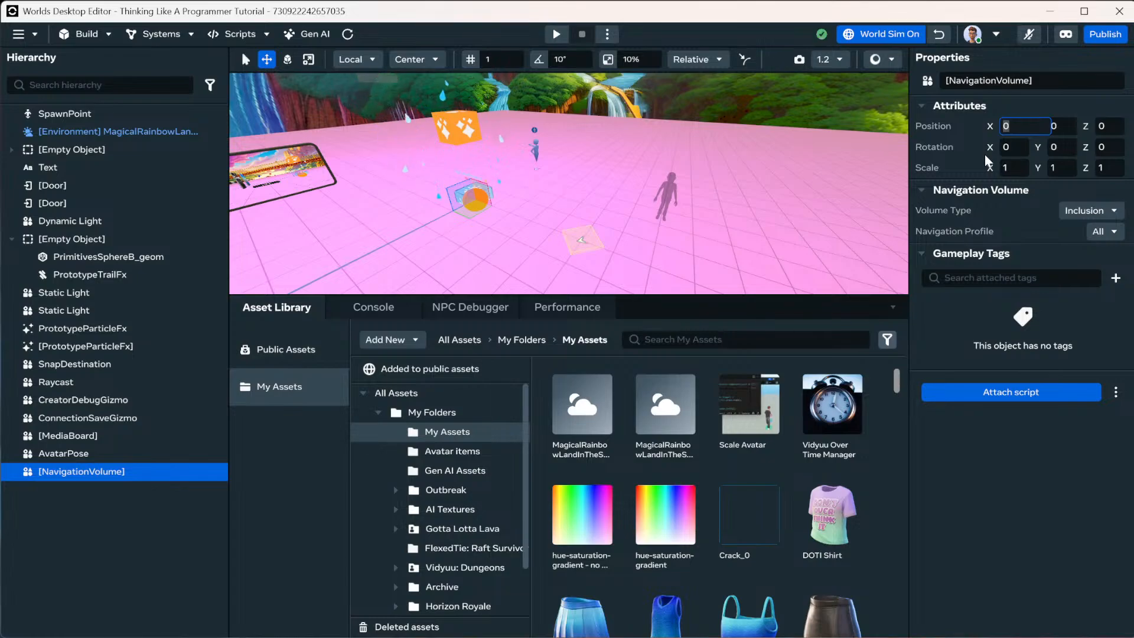
Set the NavigationVolume's Position Y to 5 and its scale to 10 on all axes.
{"action": "key", "text": "Tab"}
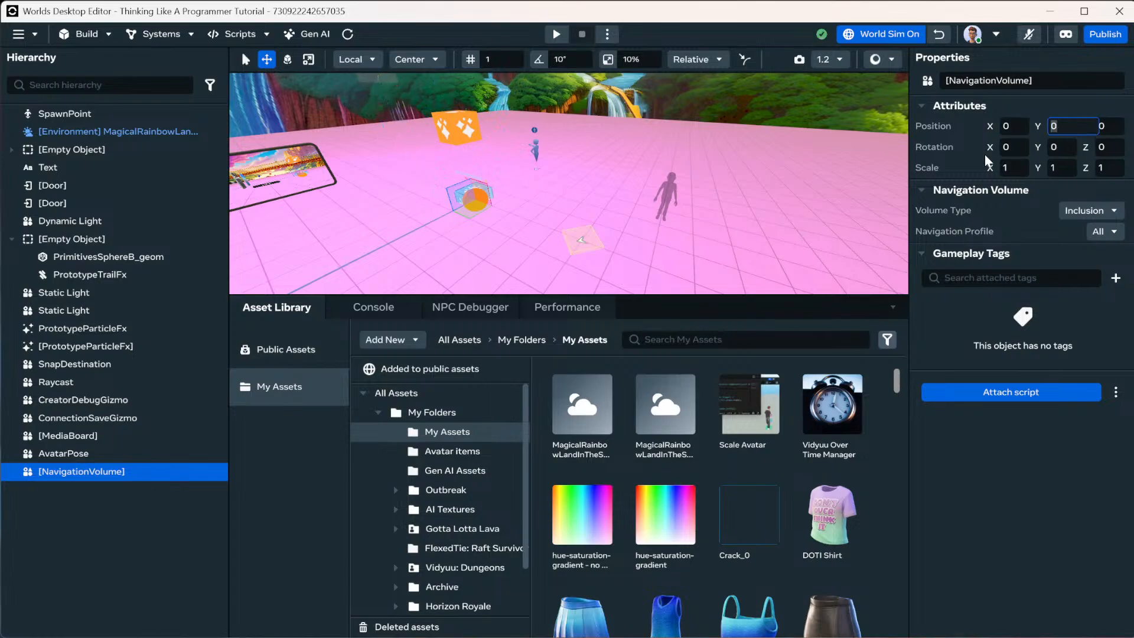
{"action": "type", "text": "-5"}
{"action": "key", "text": "Return"}
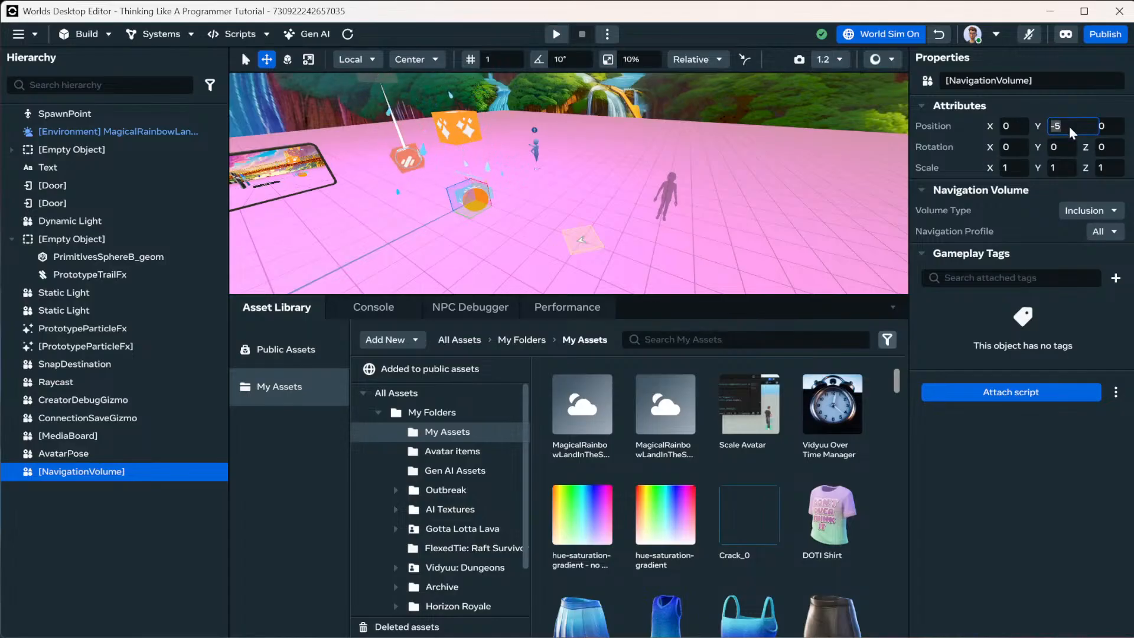
{"action": "key", "text": "f"}
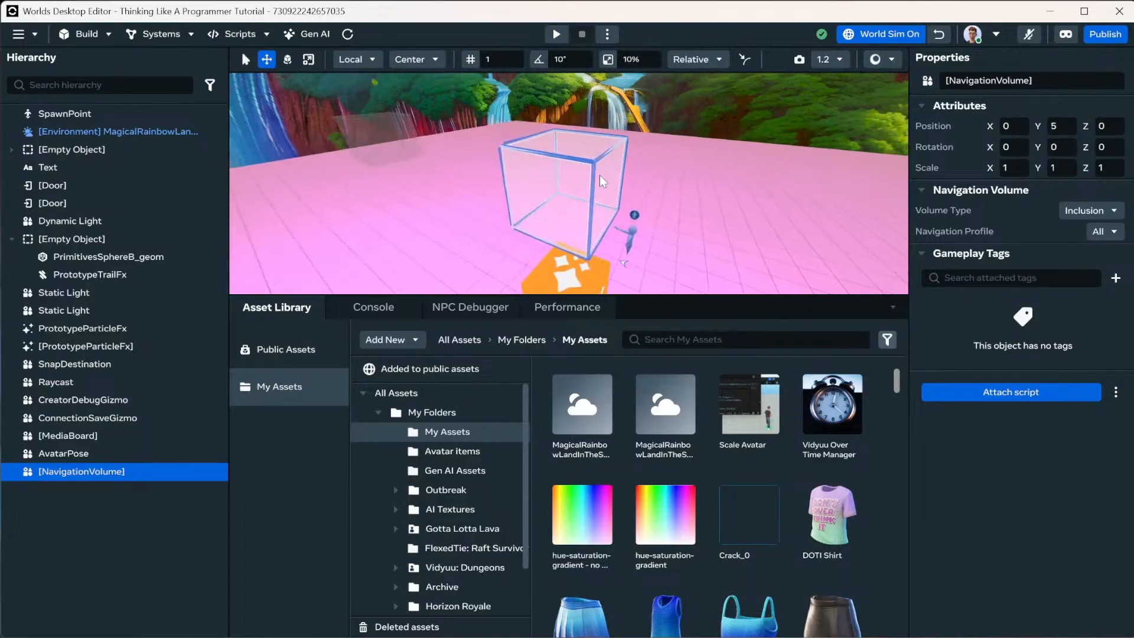
{"action": "scroll", "coordinate": [620, 167], "scroll_direction": "down", "scroll_amount": 5}
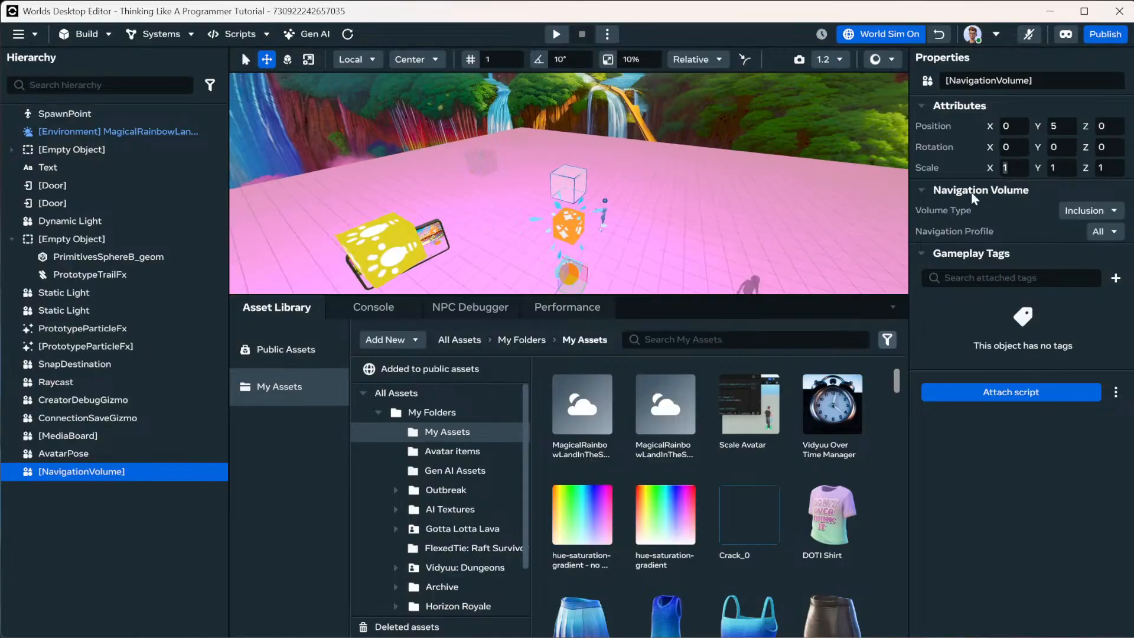
{"action": "type", "text": "10"}
{"action": "key", "text": "Return"}
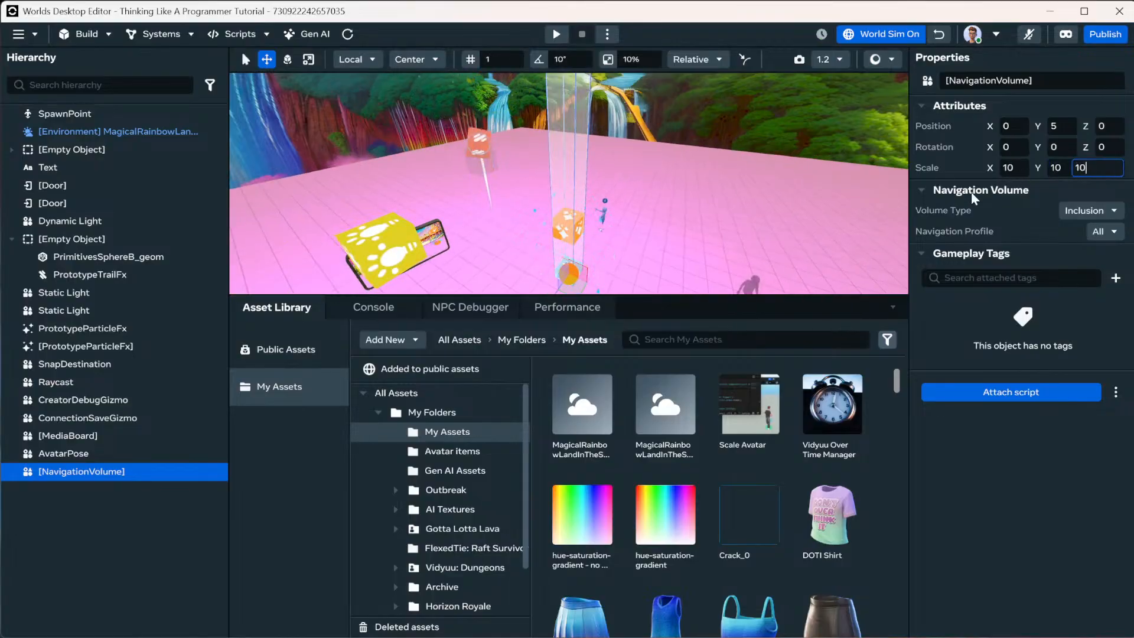
Widen the volume to Scale Z 25 and Scale X 25, orbiting to check coverage.
{"action": "left_click_drag", "start_coordinate": [826, 195], "coordinate": [1004, 175], "text": "alt"}
{"action": "left_click", "coordinate": [1121, 169]}
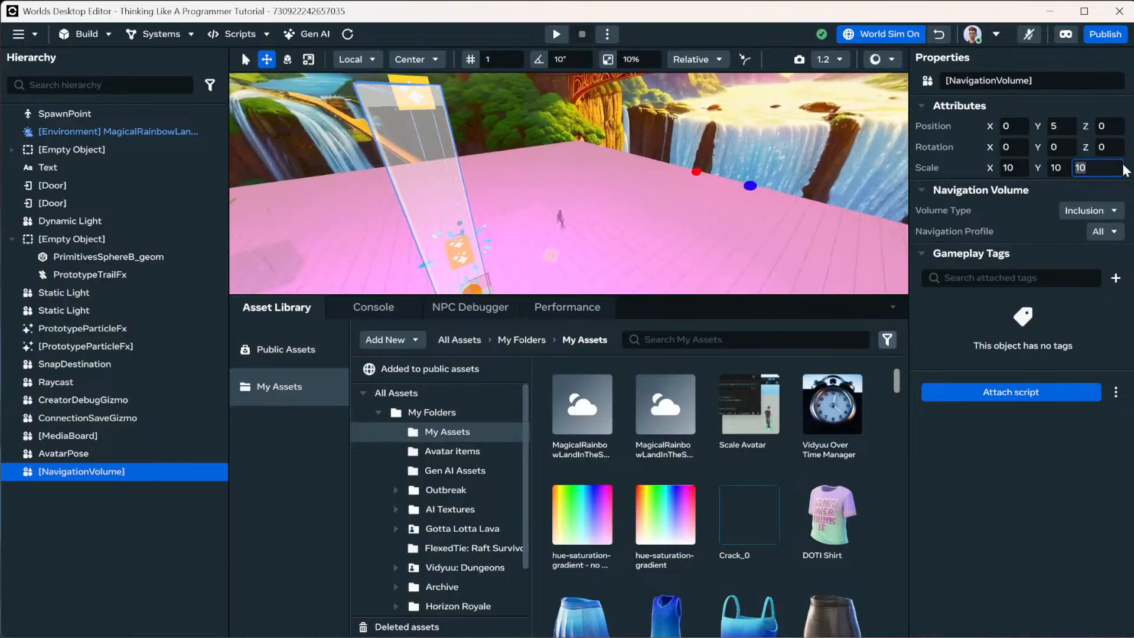
{"action": "type", "text": "25"}
{"action": "key", "text": "Return"}
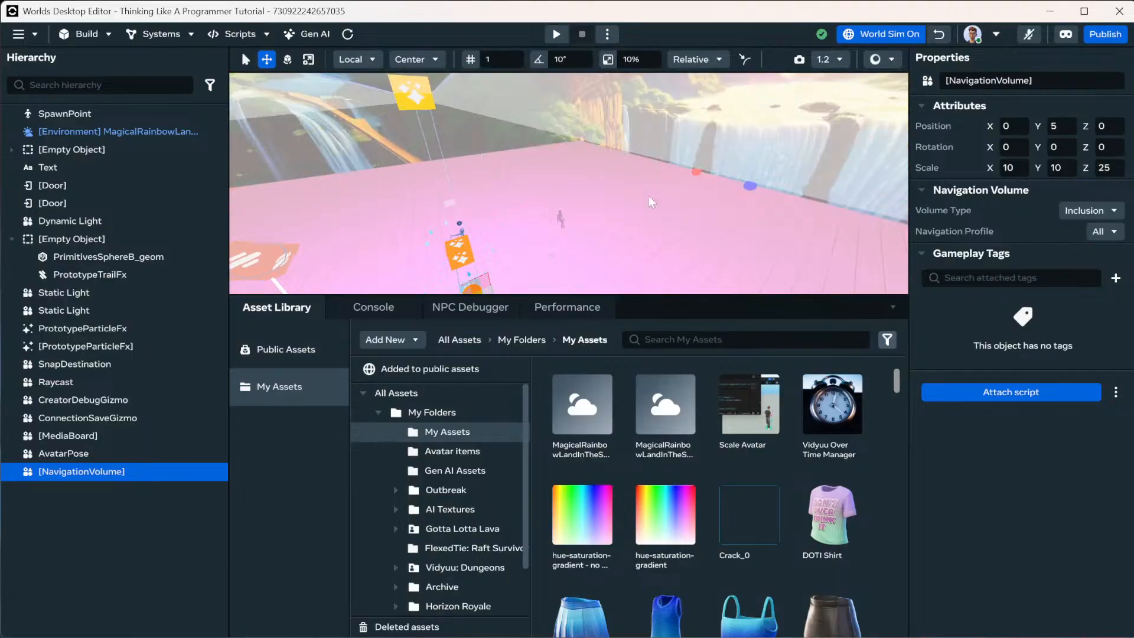
{"action": "scroll", "coordinate": [557, 233], "scroll_direction": "up", "scroll_amount": 3}
{"action": "left_click_drag", "start_coordinate": [557, 233], "coordinate": [756, 216], "text": "alt"}
{"action": "left_click", "coordinate": [1016, 168]}
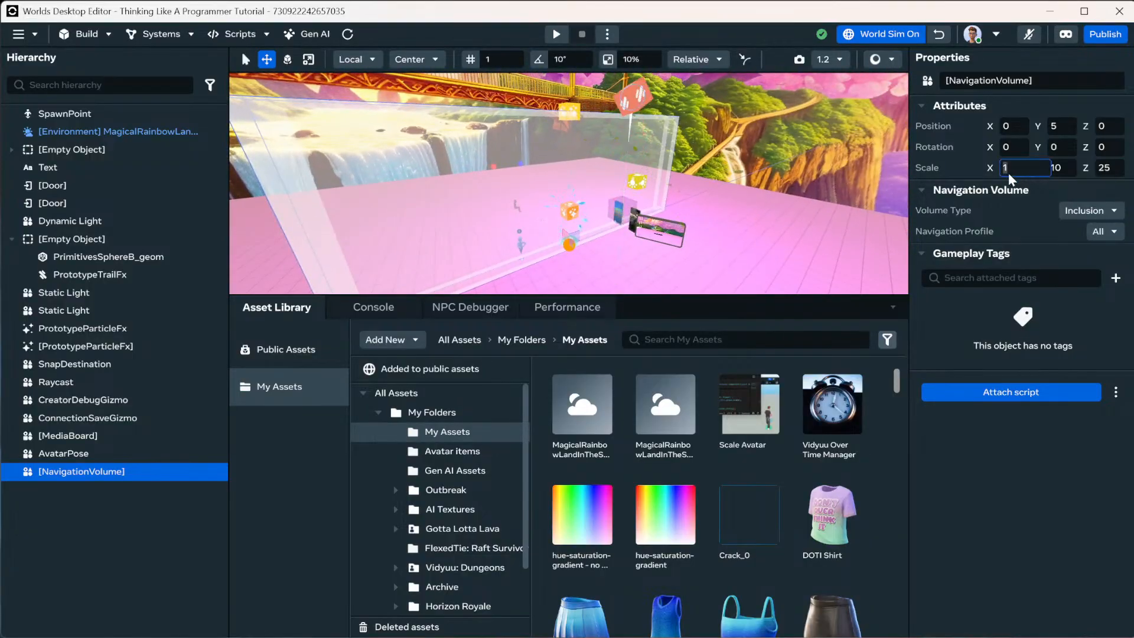
{"action": "type", "text": "25"}
{"action": "key", "text": "Return"}
{"action": "left_click_drag", "start_coordinate": [748, 151], "coordinate": [746, 182], "text": "alt"}
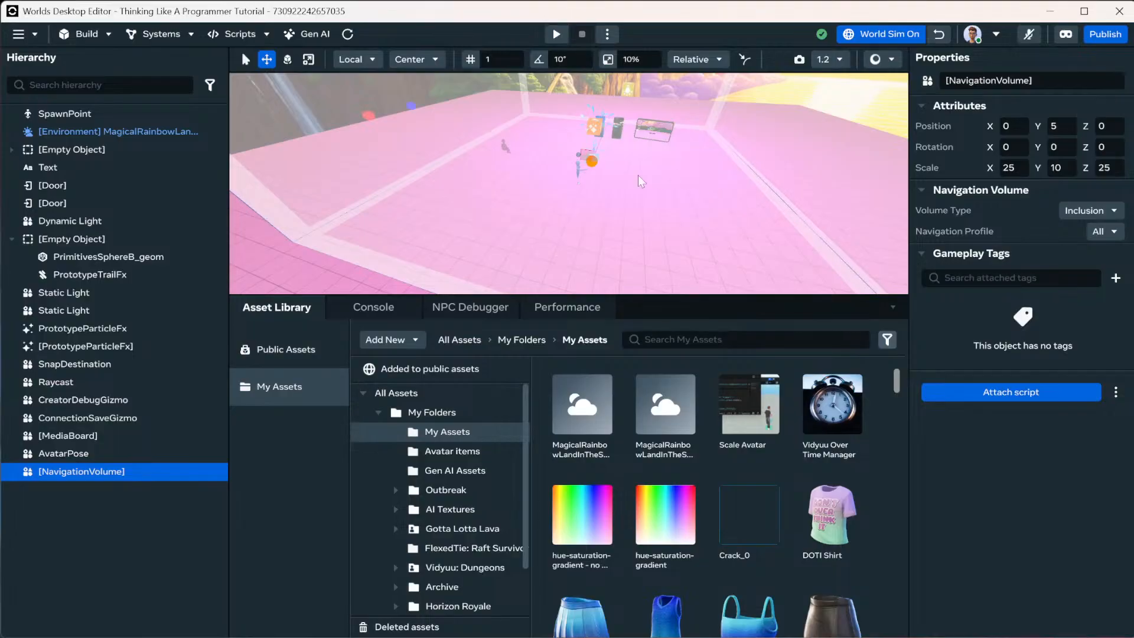
{"action": "right_click_drag", "start_coordinate": [529, 201], "coordinate": [545, 205]}
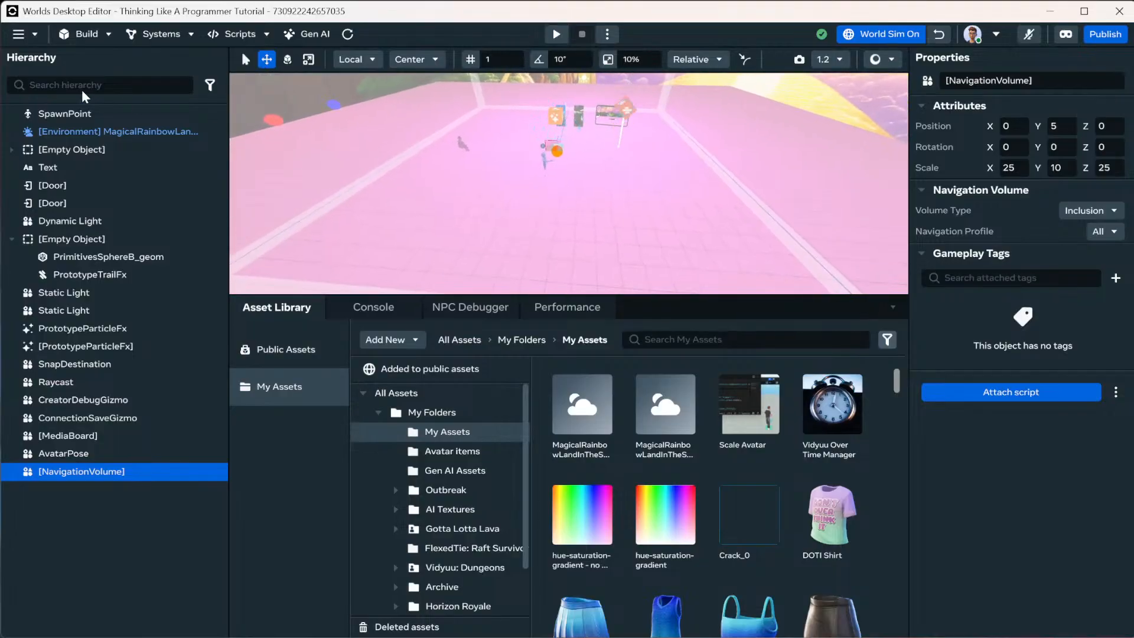
{"action": "left_click", "coordinate": [172, 39]}
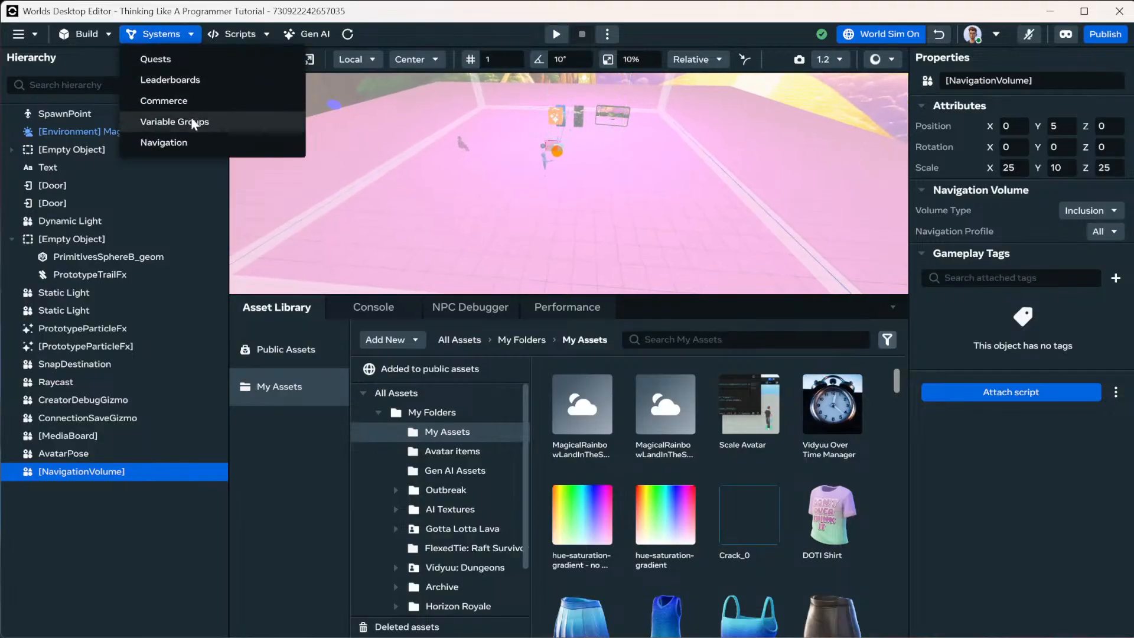
{"action": "left_click", "coordinate": [195, 140]}
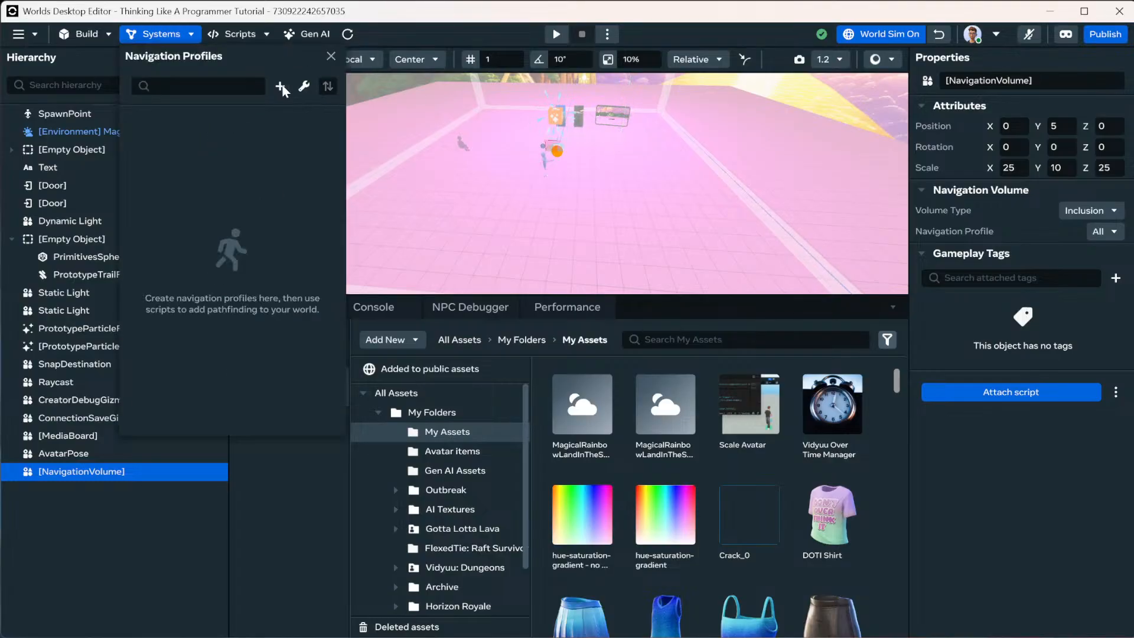
{"action": "left_click", "coordinate": [154, 35]}
{"action": "left_click", "coordinate": [167, 37]}
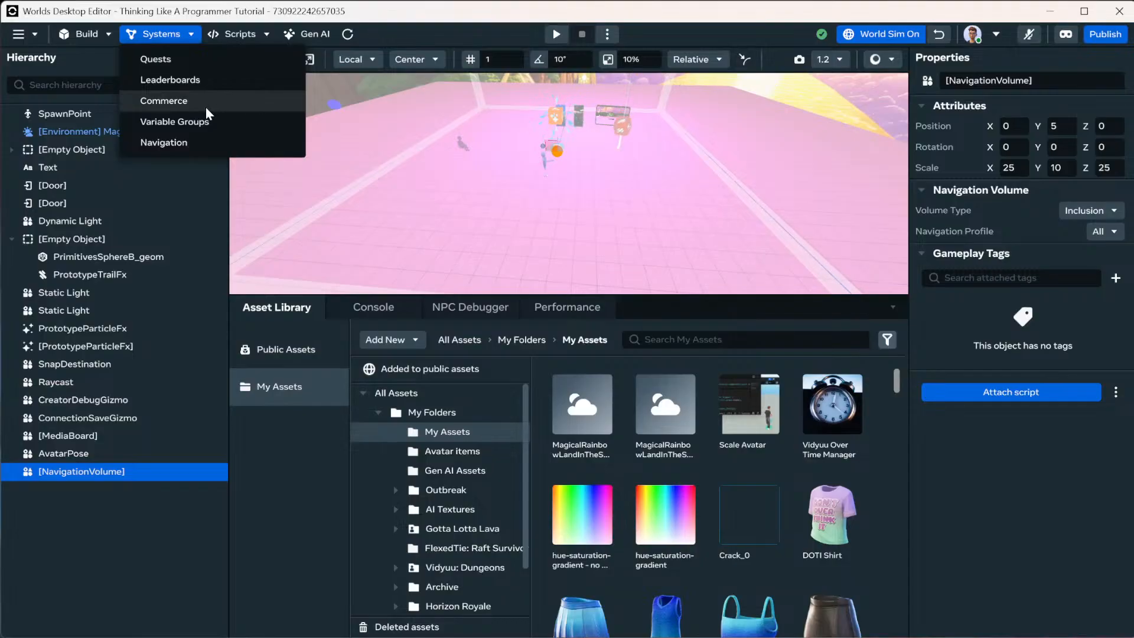
{"action": "left_click", "coordinate": [189, 101]}
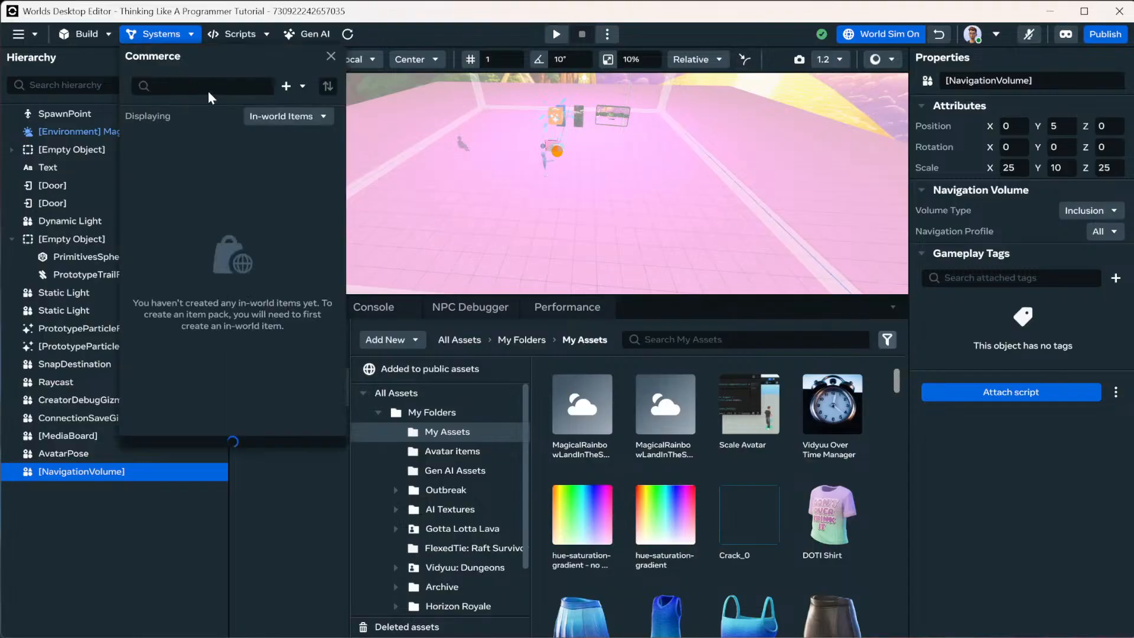
{"action": "left_click", "coordinate": [181, 42]}
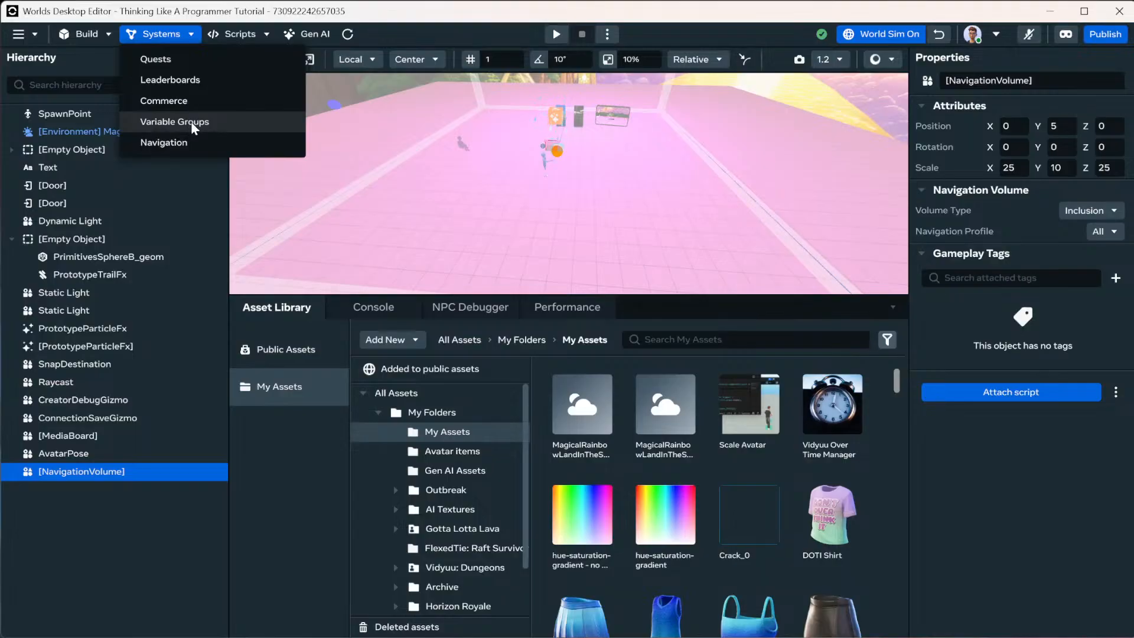
{"action": "left_click", "coordinate": [241, 33]}
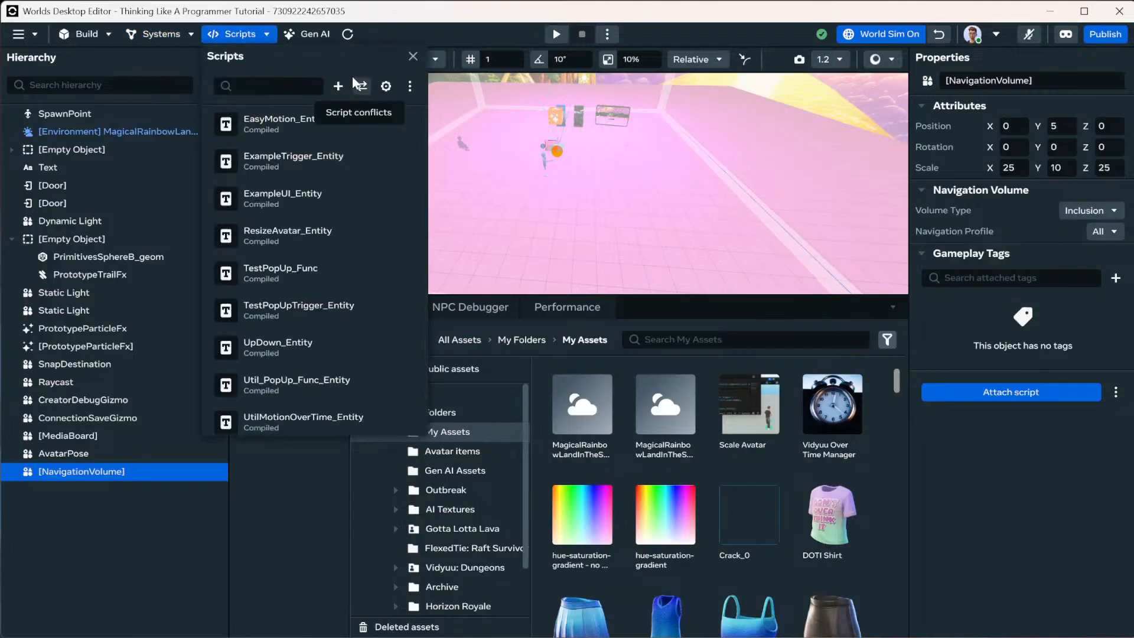
{"action": "left_click", "coordinate": [391, 121]}
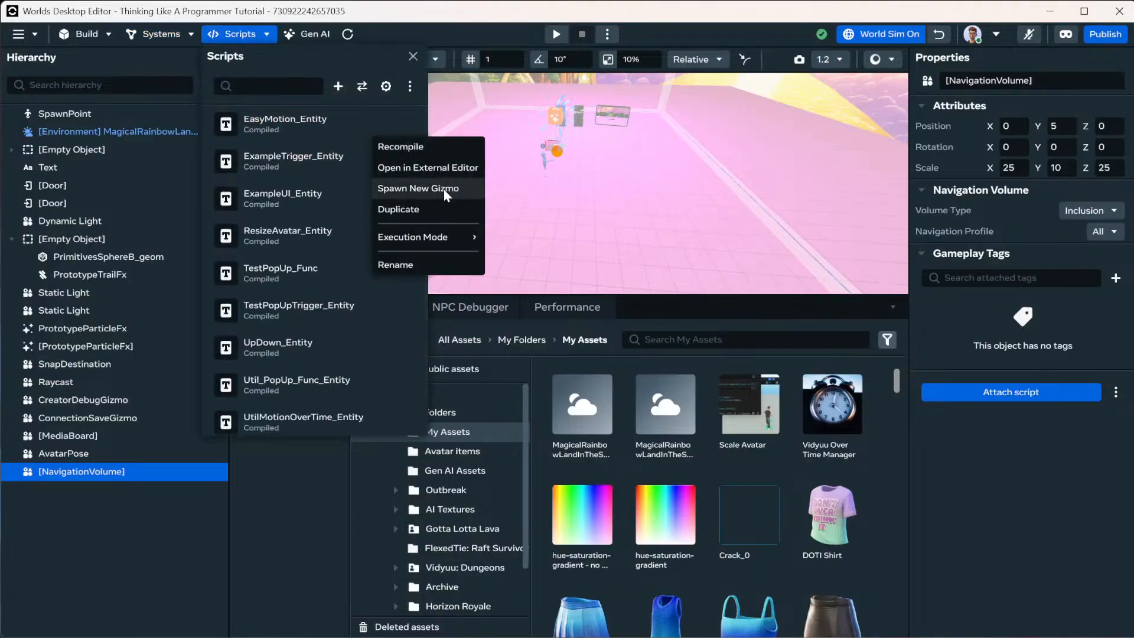
{"action": "mouse_move", "coordinate": [470, 240]}
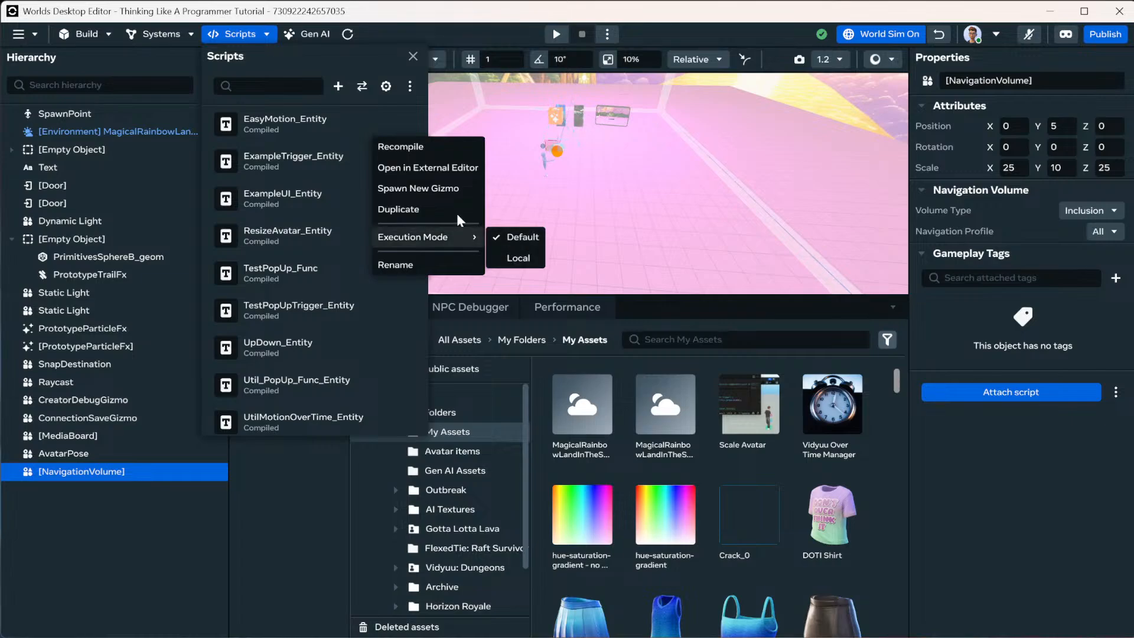
{"action": "left_click", "coordinate": [329, 57]}
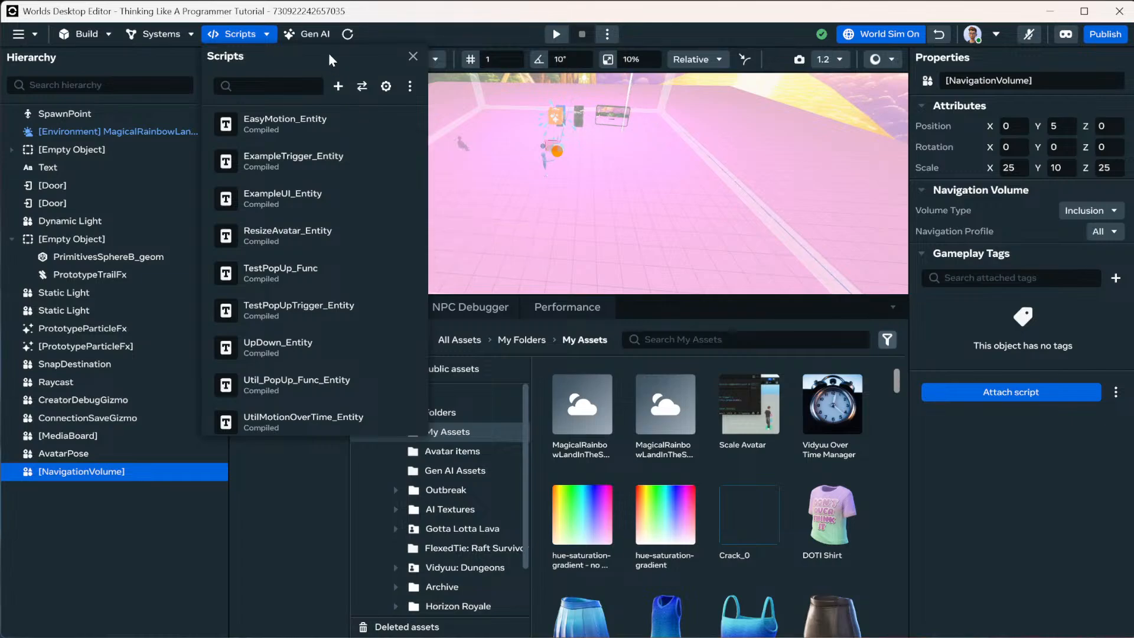
{"action": "left_click", "coordinate": [413, 54]}
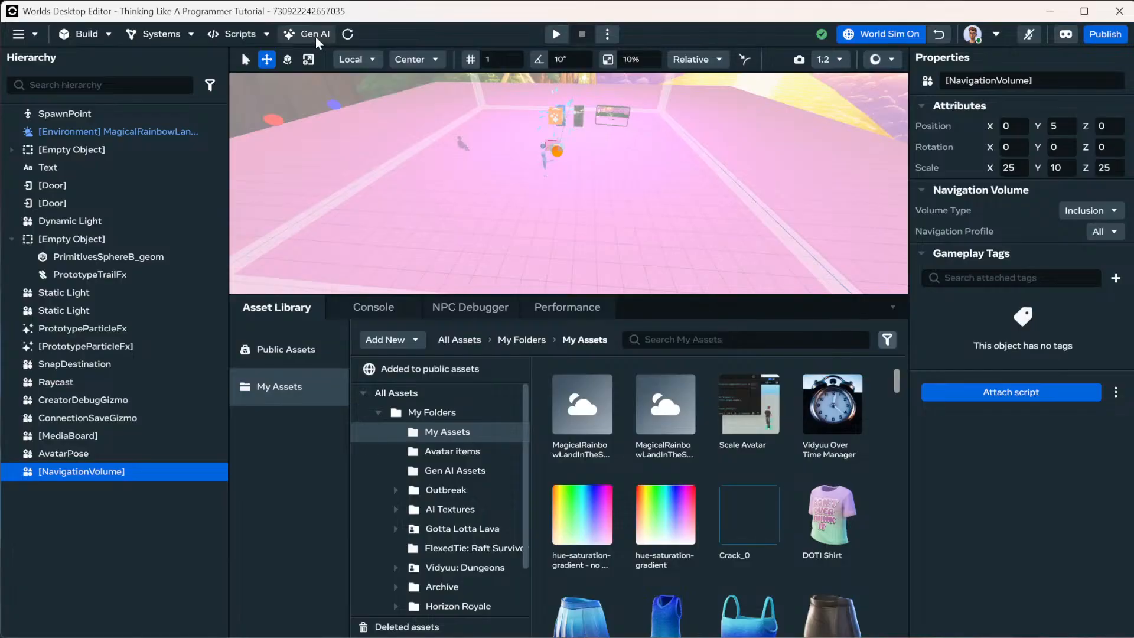
Open the Gen AI assistant panel and close the Rename World dialog without renaming.
{"action": "left_click", "coordinate": [315, 36]}
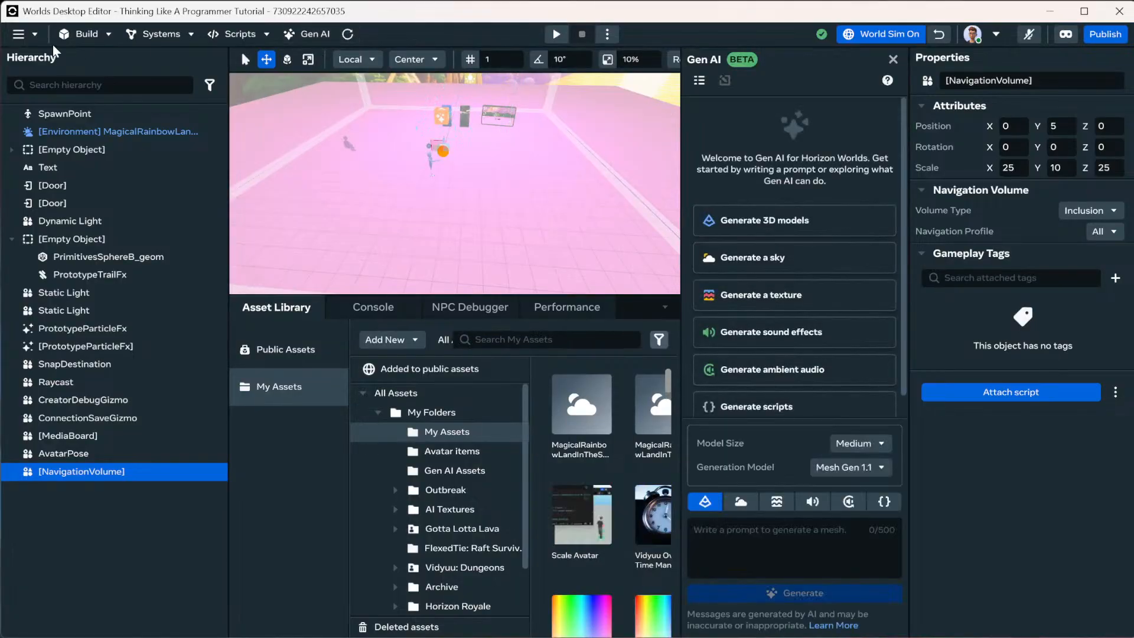
{"action": "left_click", "coordinate": [37, 34]}
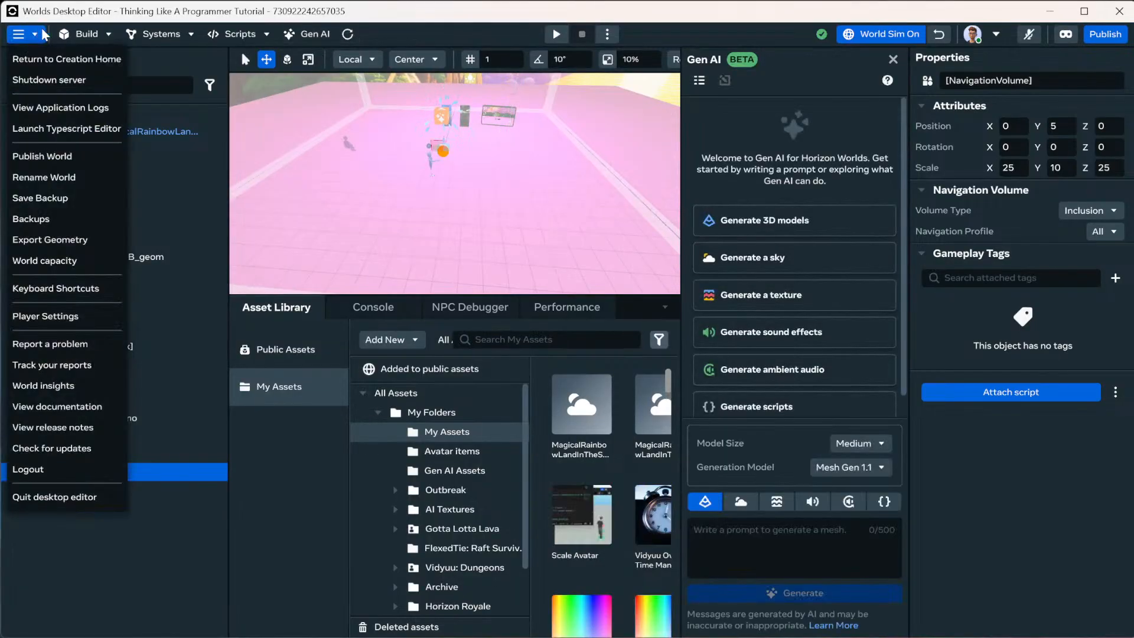
{"action": "left_click", "coordinate": [65, 179]}
{"action": "left_click", "coordinate": [484, 371]}
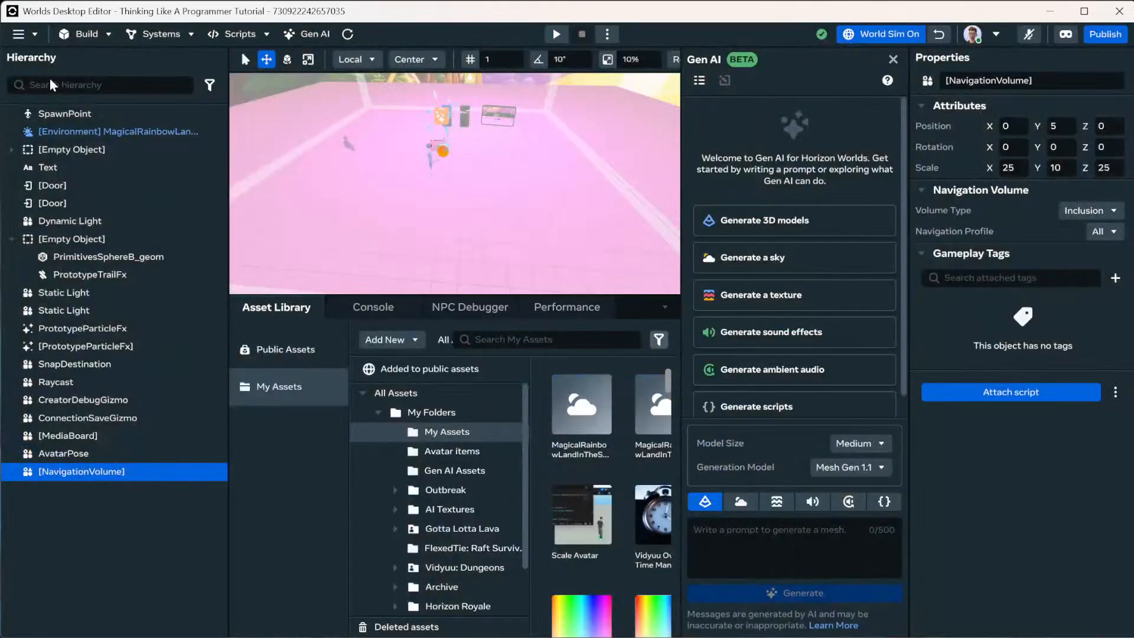
Open the Publish World dialog and close it without publishing.
{"action": "left_click", "coordinate": [33, 33]}
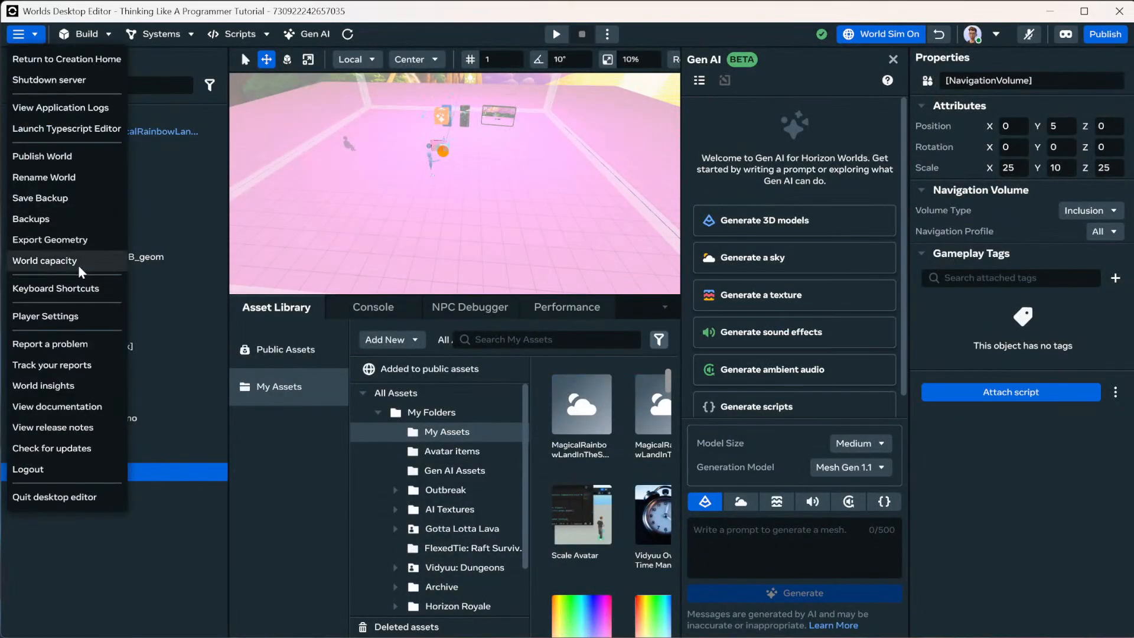
{"action": "left_click", "coordinate": [61, 157]}
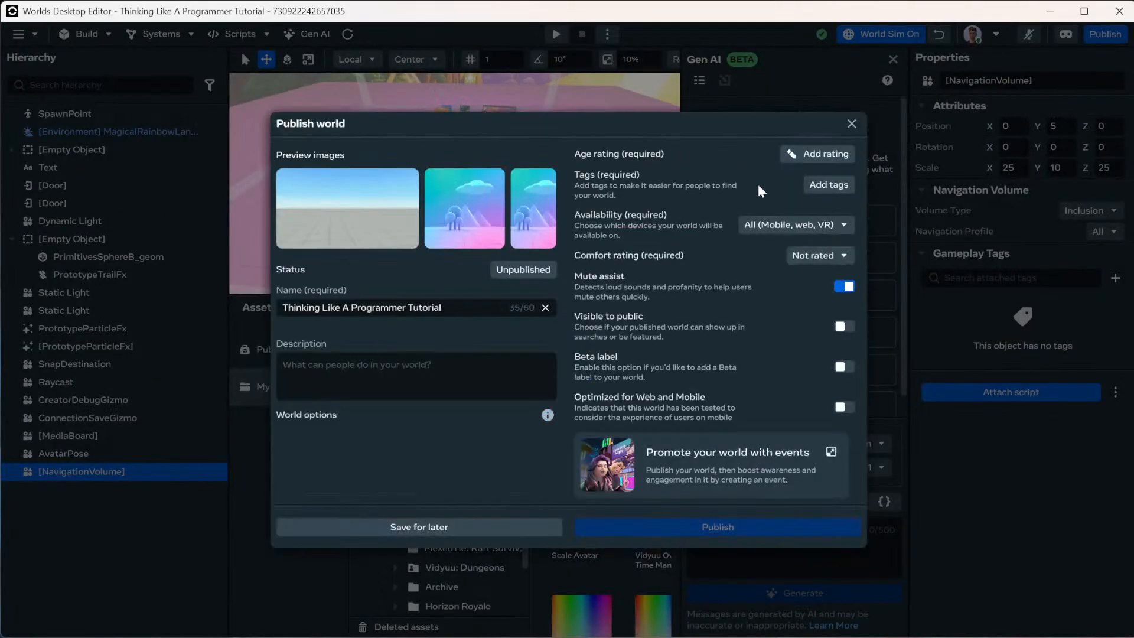
{"action": "left_click", "coordinate": [851, 124]}
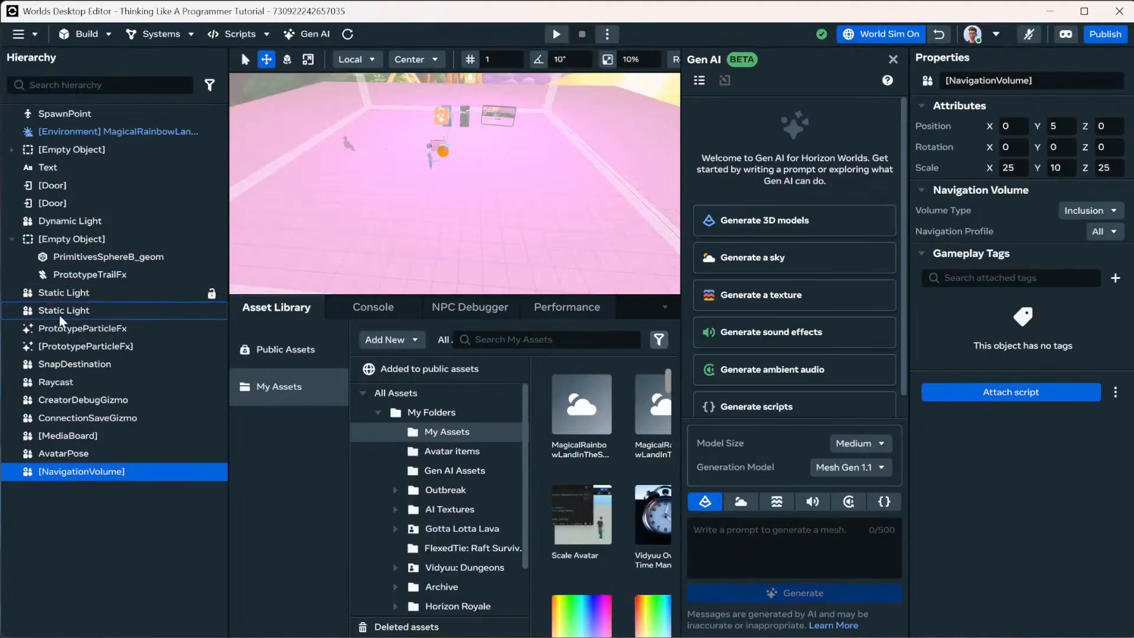
{"action": "left_click", "coordinate": [27, 34]}
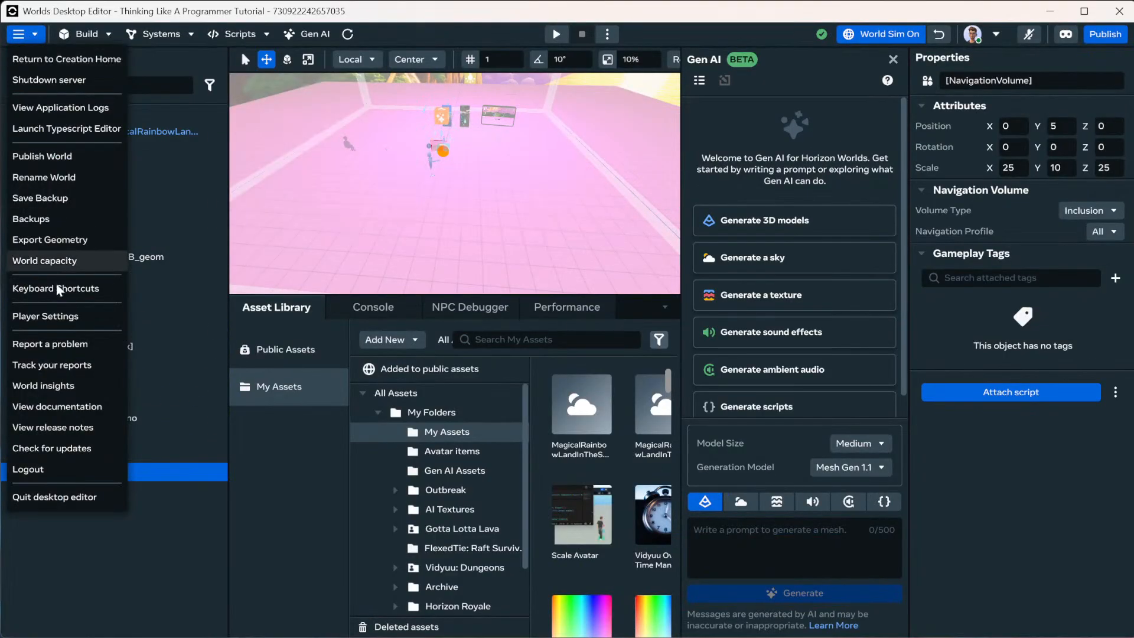
{"action": "left_click", "coordinate": [75, 309]}
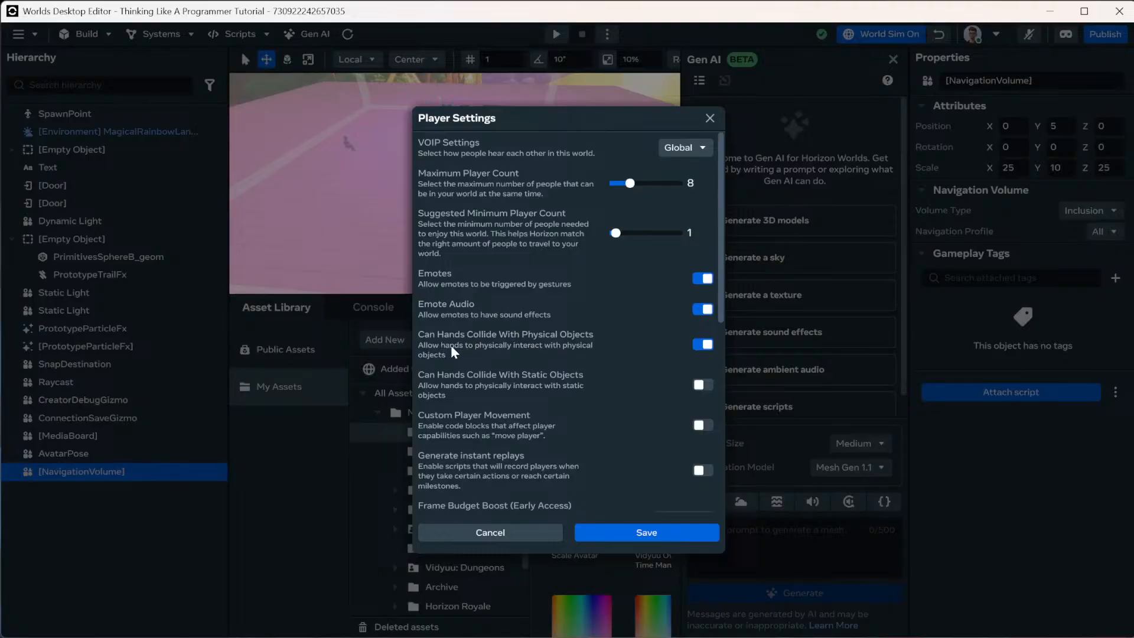
{"action": "scroll", "coordinate": [658, 352], "scroll_direction": "down", "scroll_amount": 4}
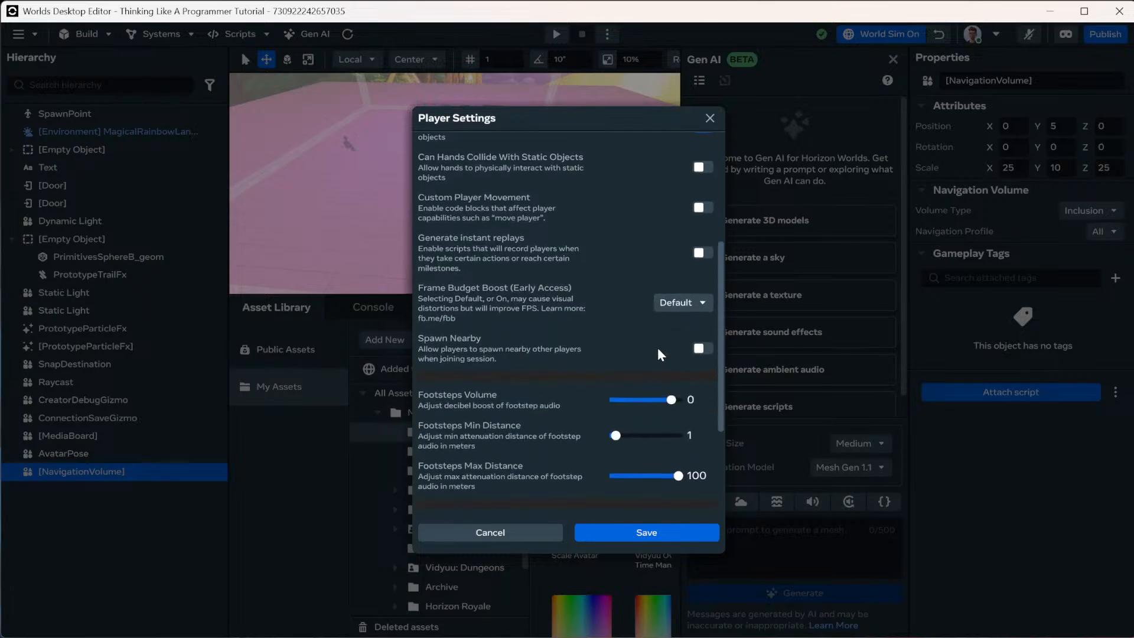
{"action": "scroll", "coordinate": [658, 345], "scroll_direction": "up", "scroll_amount": 1}
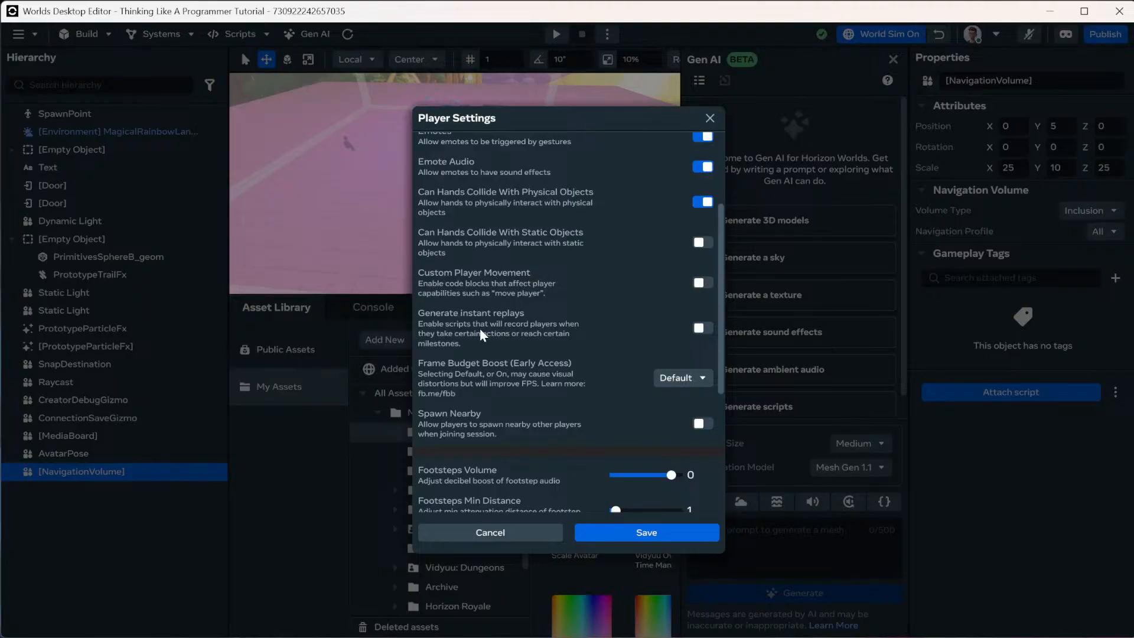
{"action": "scroll", "coordinate": [549, 367], "scroll_direction": "down", "scroll_amount": 5}
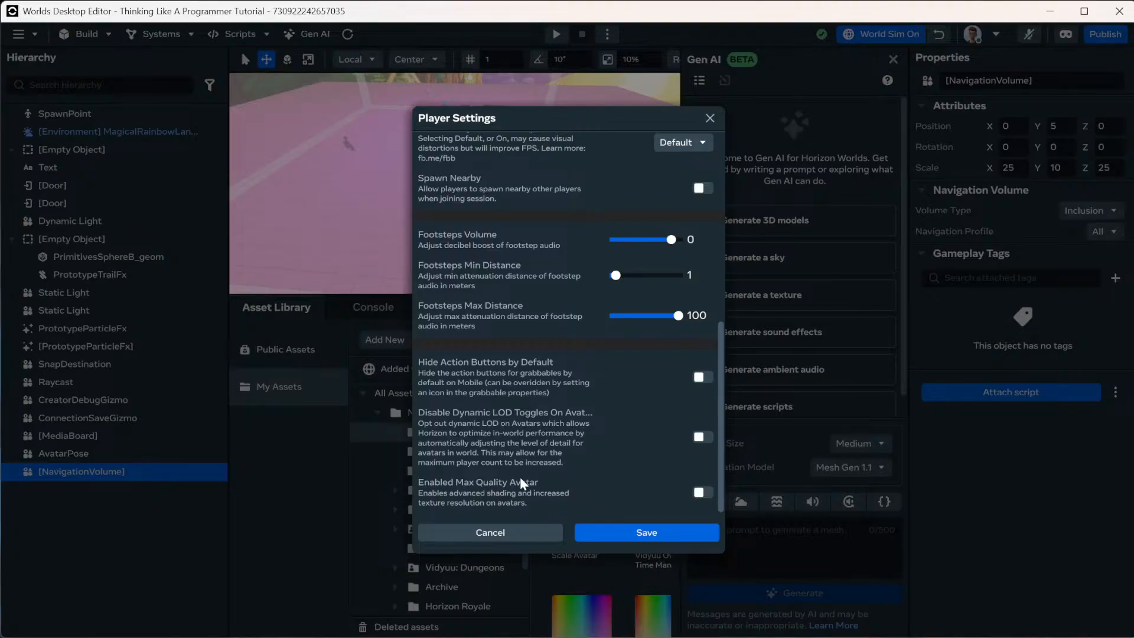
{"action": "scroll", "coordinate": [515, 334], "scroll_direction": "up", "scroll_amount": 10}
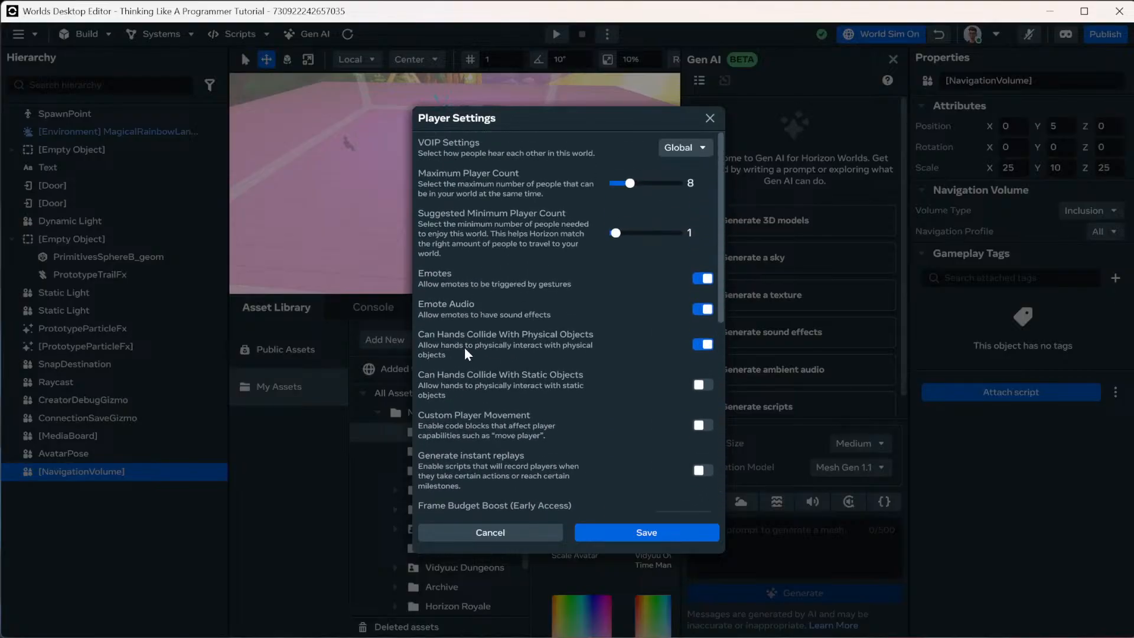
{"action": "left_click", "coordinate": [352, 227]}
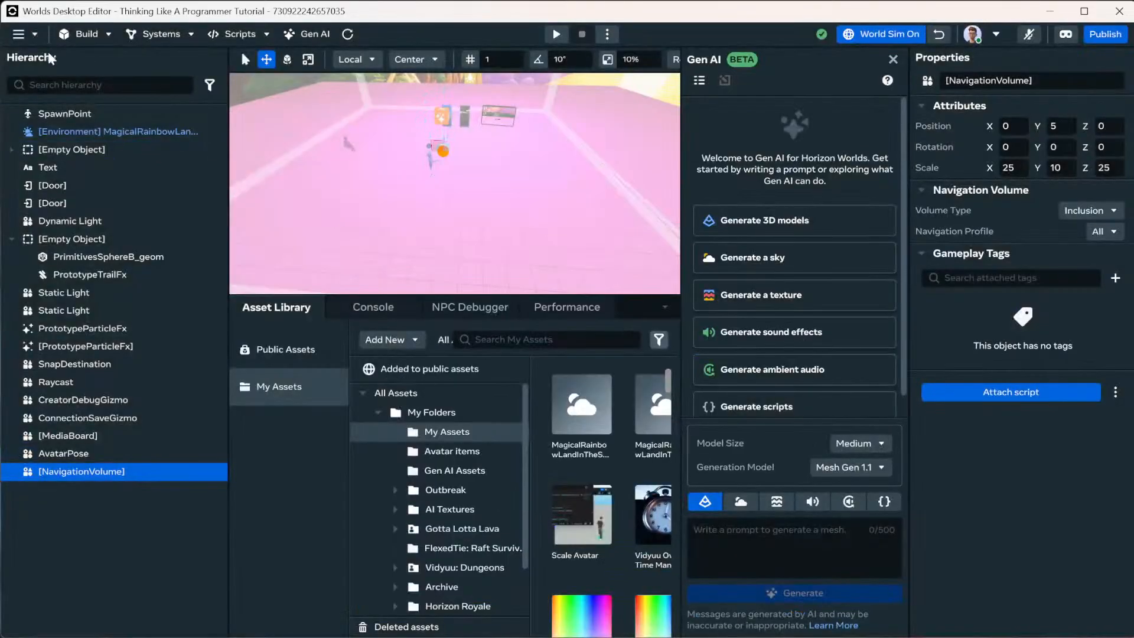
{"action": "left_click", "coordinate": [19, 34]}
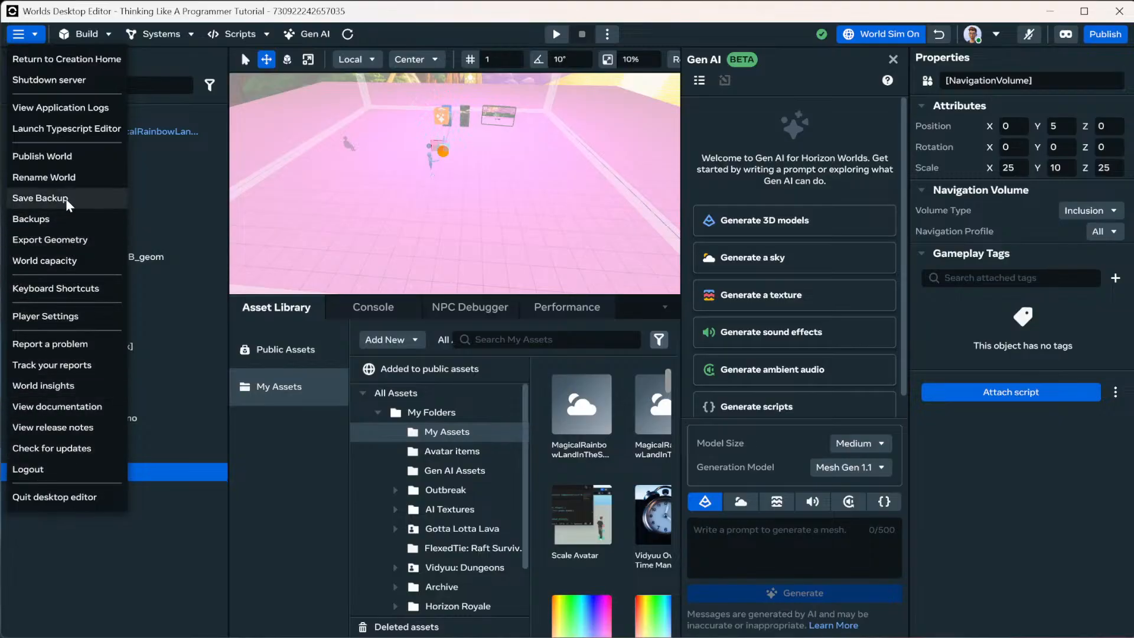
{"action": "left_click", "coordinate": [58, 220]}
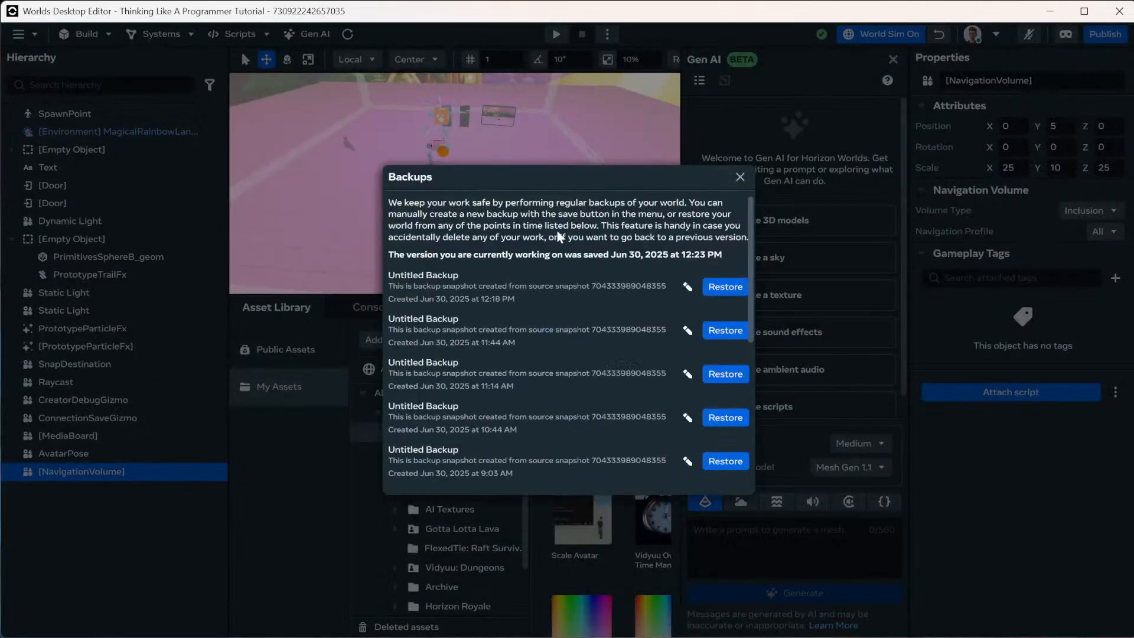
{"action": "left_click", "coordinate": [33, 34]}
{"action": "left_click", "coordinate": [33, 34]}
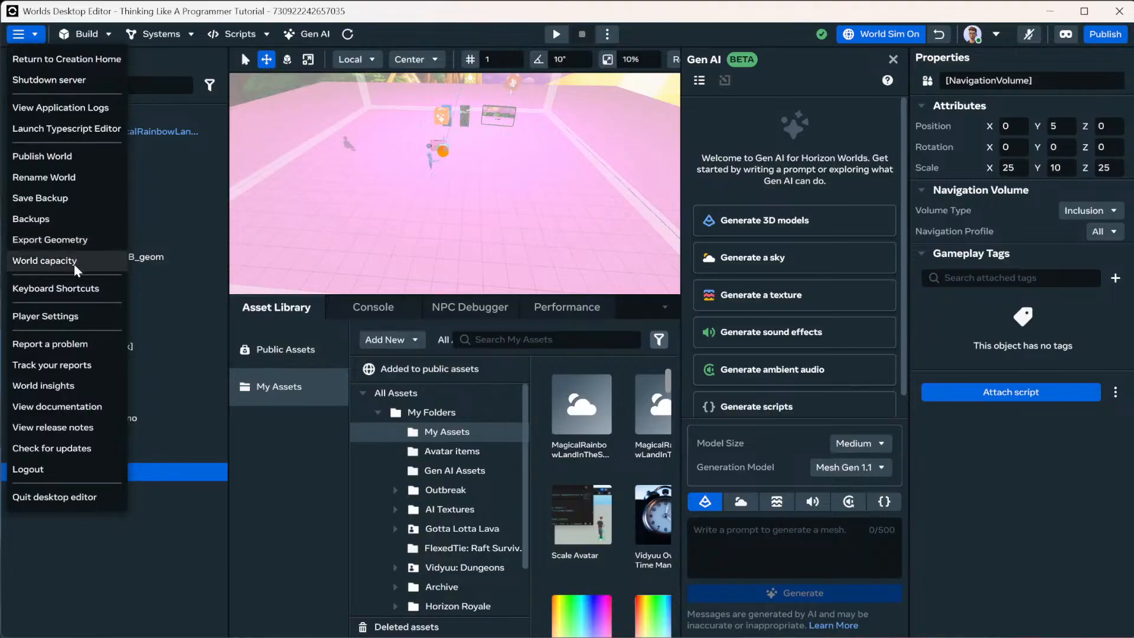
{"action": "left_click", "coordinate": [100, 264]}
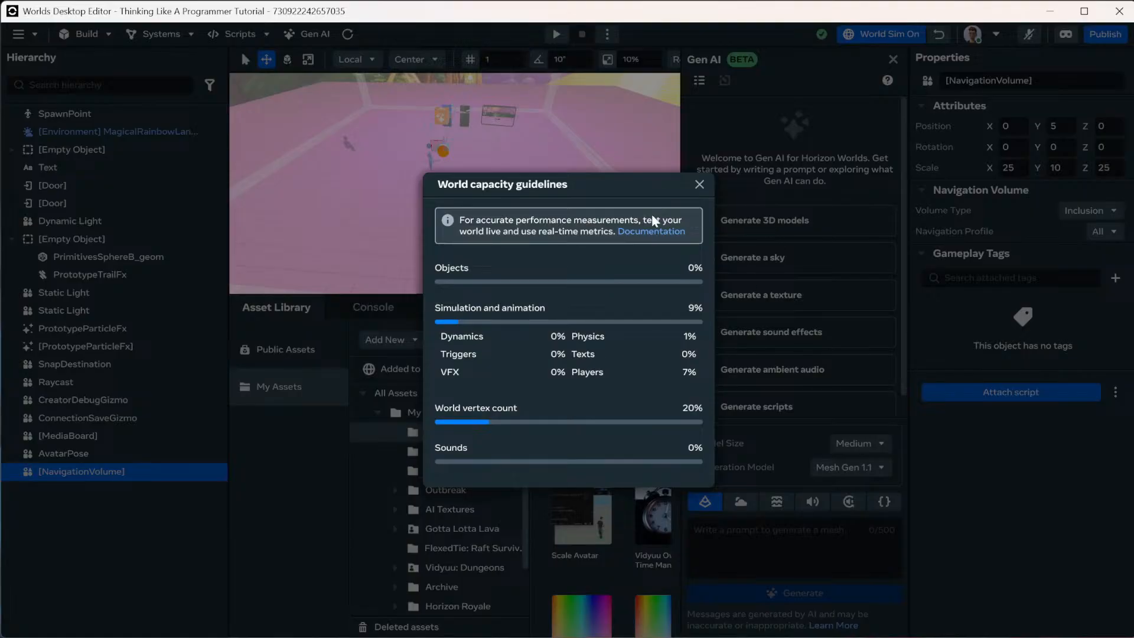
{"action": "left_click", "coordinate": [700, 185]}
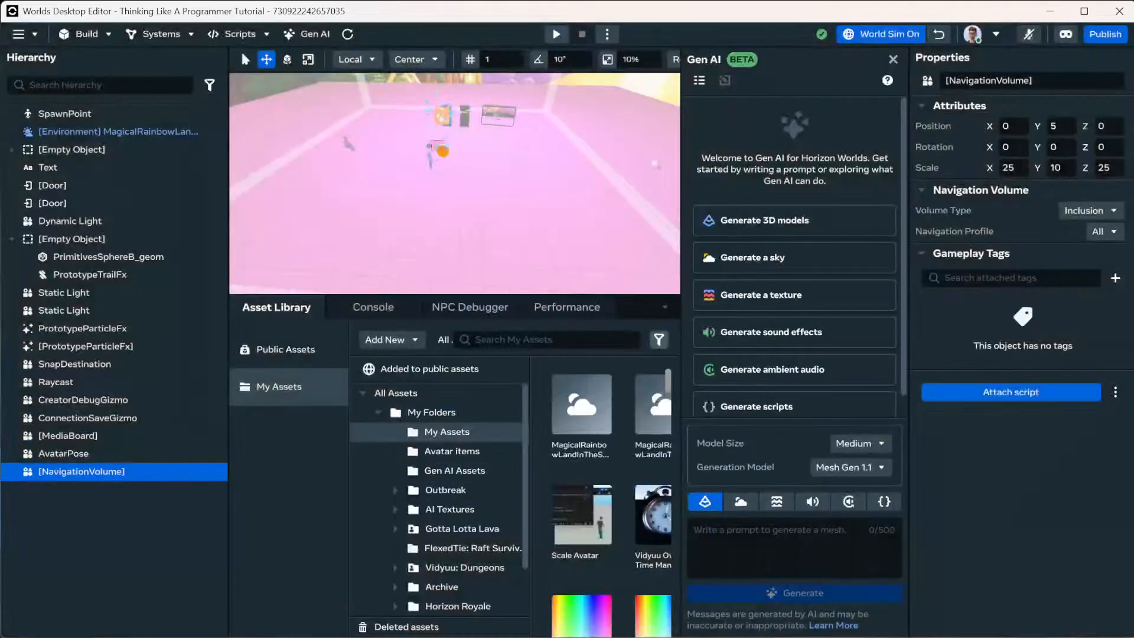
{"action": "left_click", "coordinate": [19, 33]}
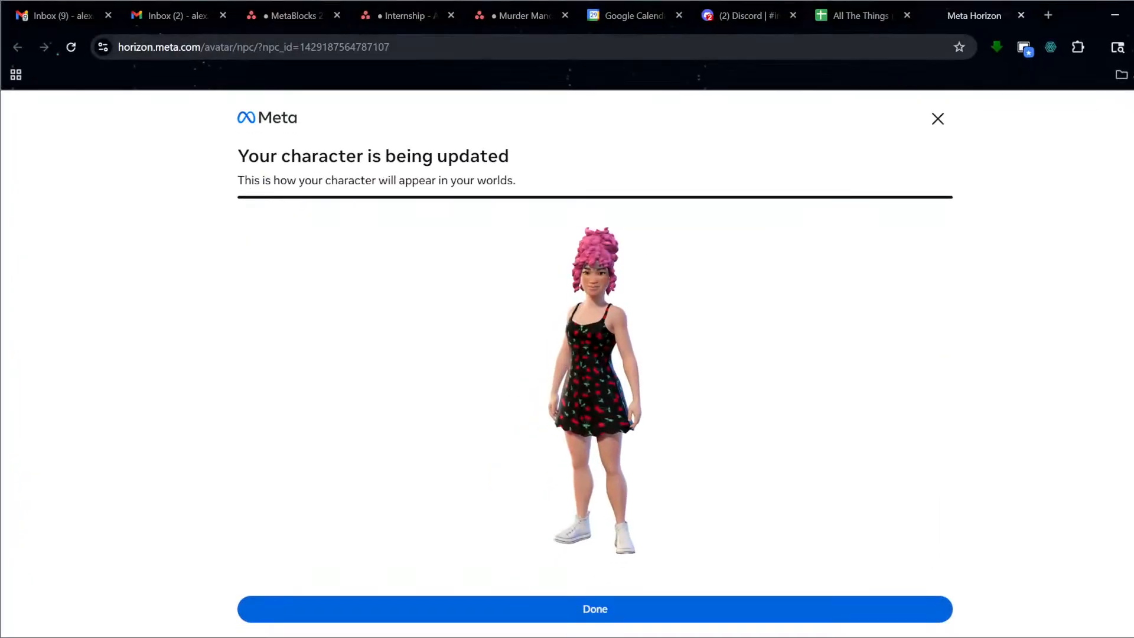
Go to the creator's worlds page and open, then close, Projector Dev's details page.
{"action": "left_click", "coordinate": [879, 53]}
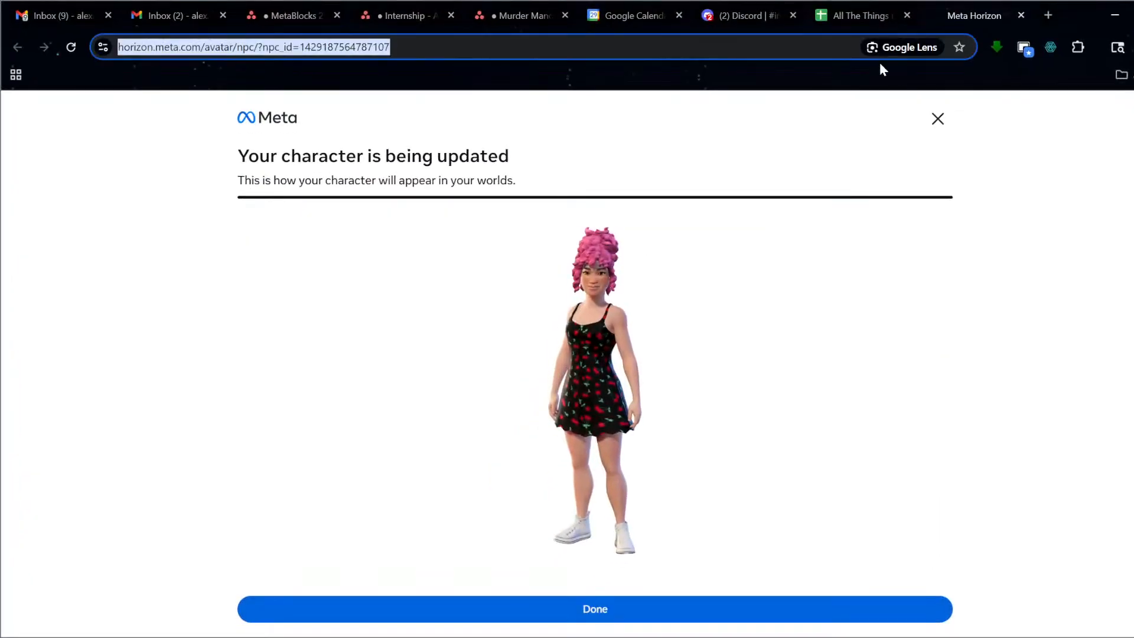
{"action": "type", "text": "world"}
{"action": "key", "text": "Return"}
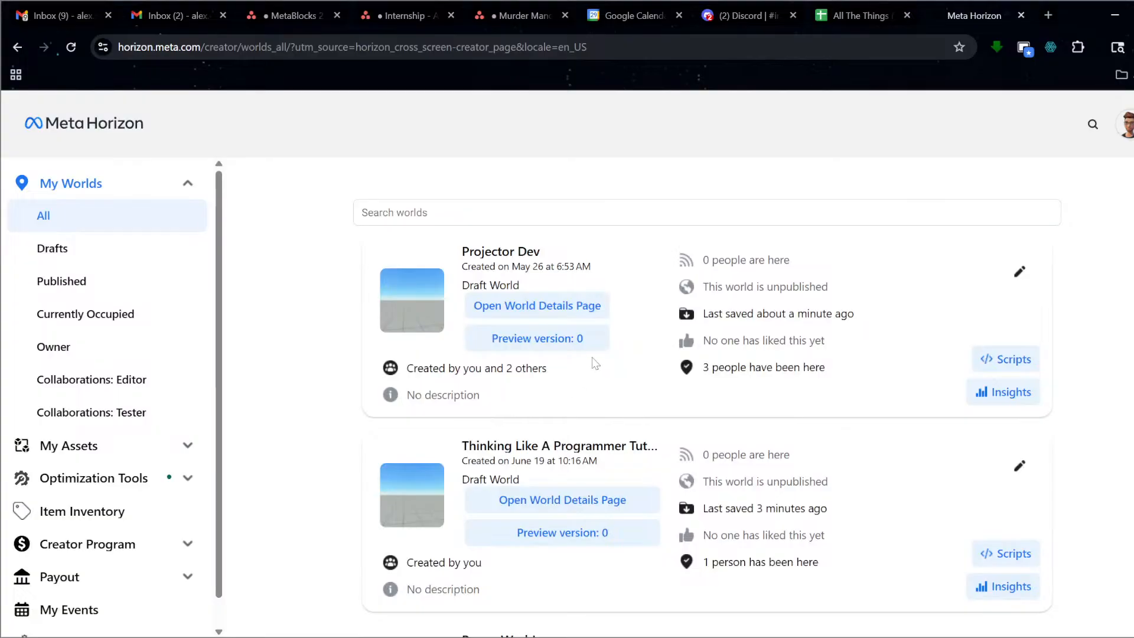
{"action": "left_click", "coordinate": [542, 308]}
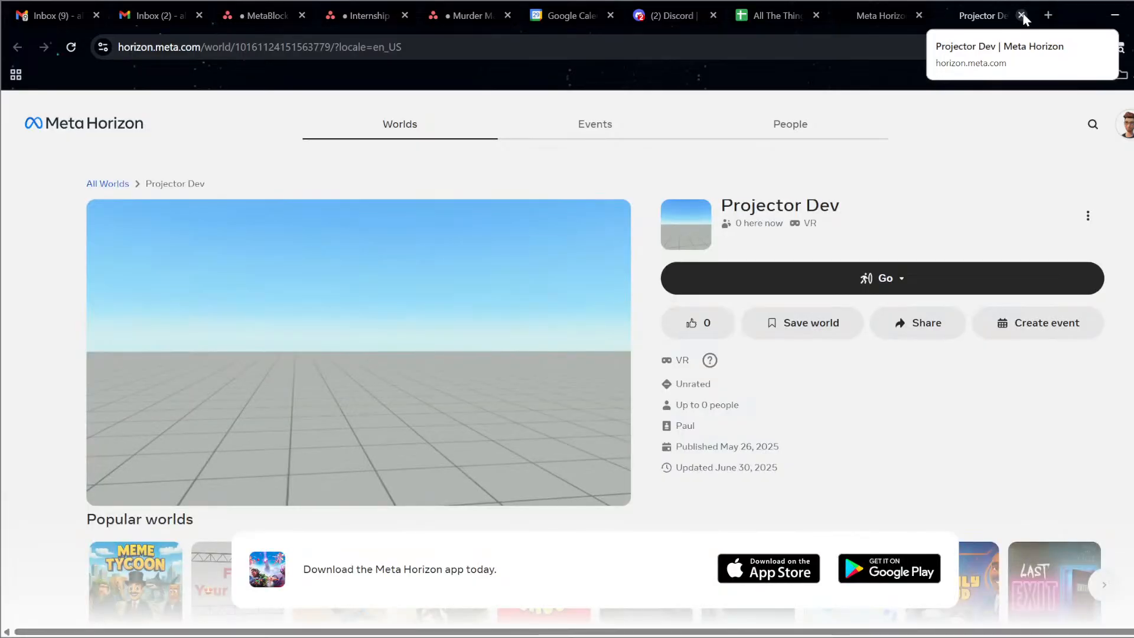
{"action": "left_click", "coordinate": [1021, 16]}
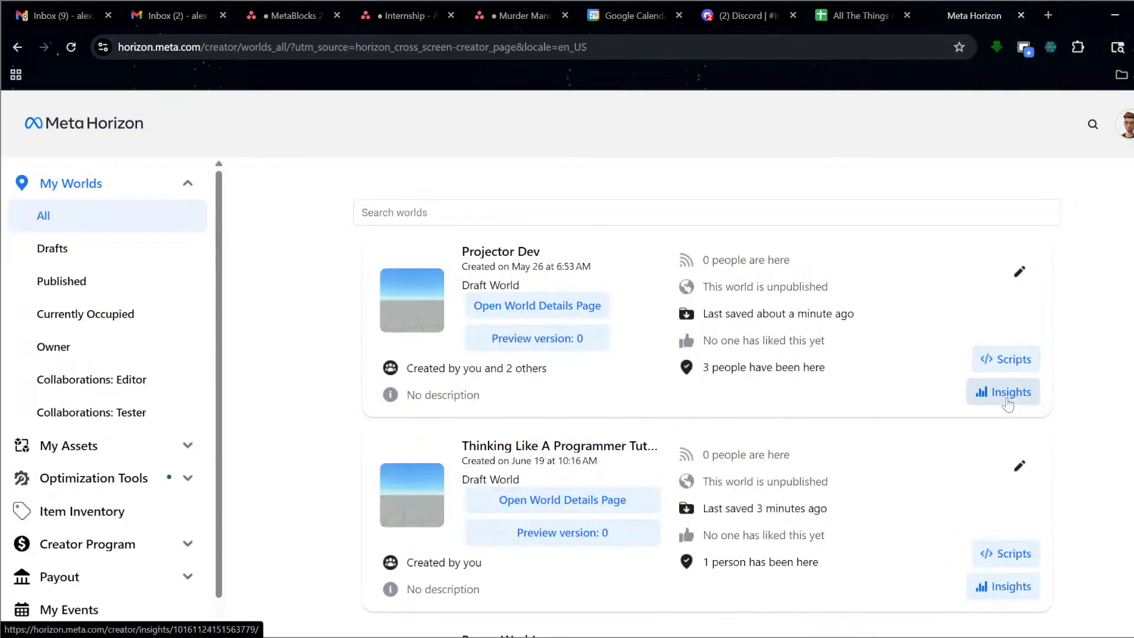
Launch the Power Wash! version 0 preview and switch to its new tab.
{"action": "scroll", "coordinate": [709, 343], "scroll_direction": "down", "scroll_amount": 3}
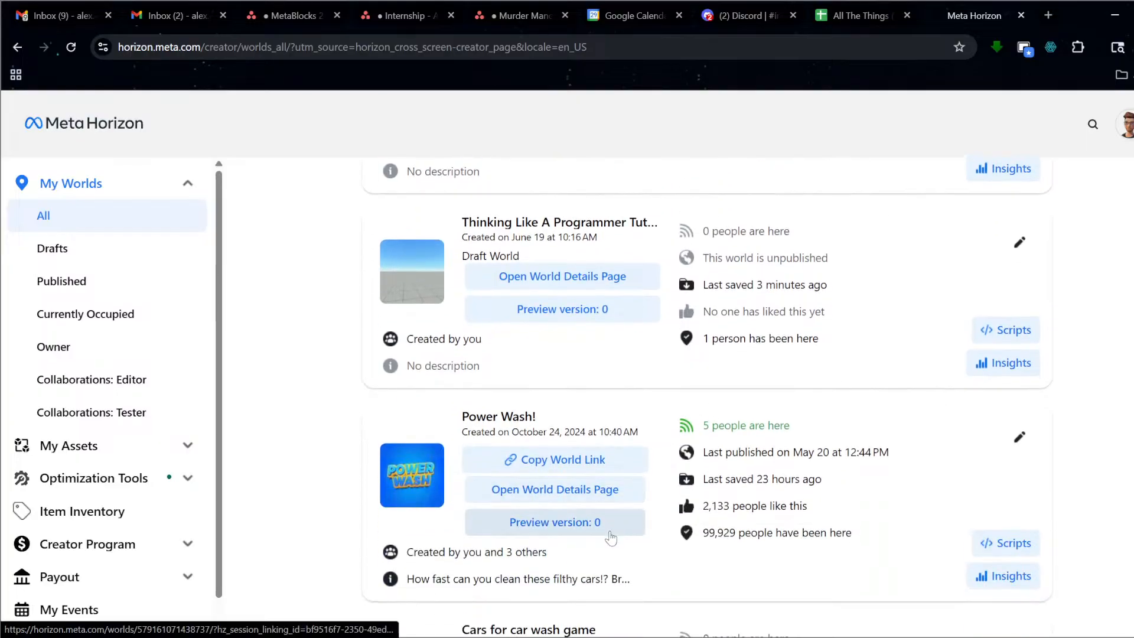
{"action": "left_click", "coordinate": [608, 530]}
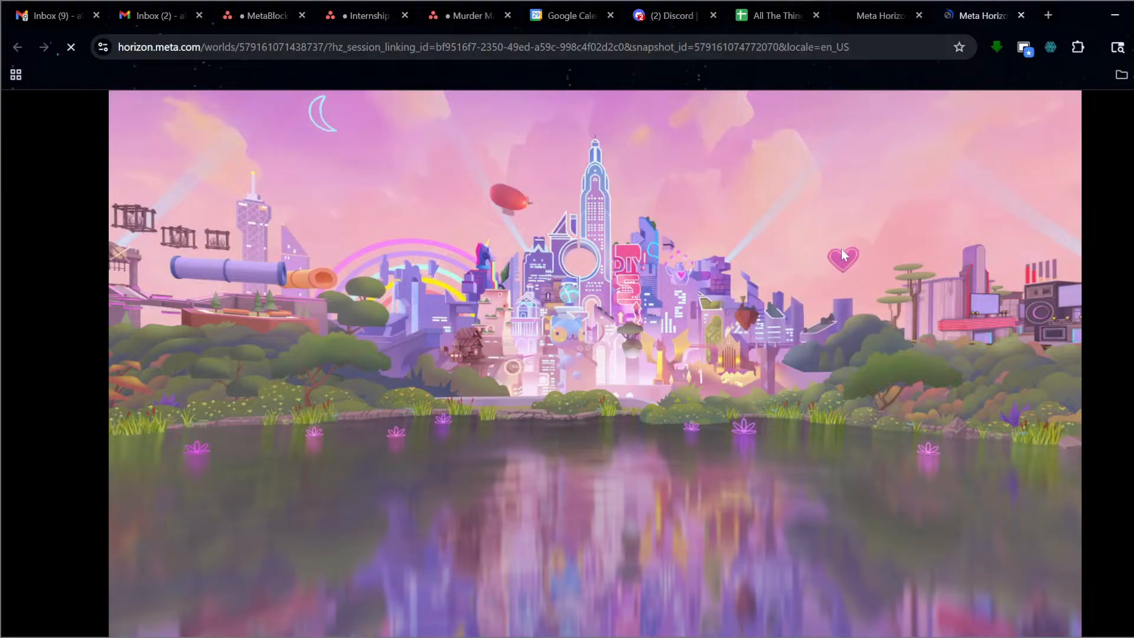
{"action": "left_click", "coordinate": [913, 16]}
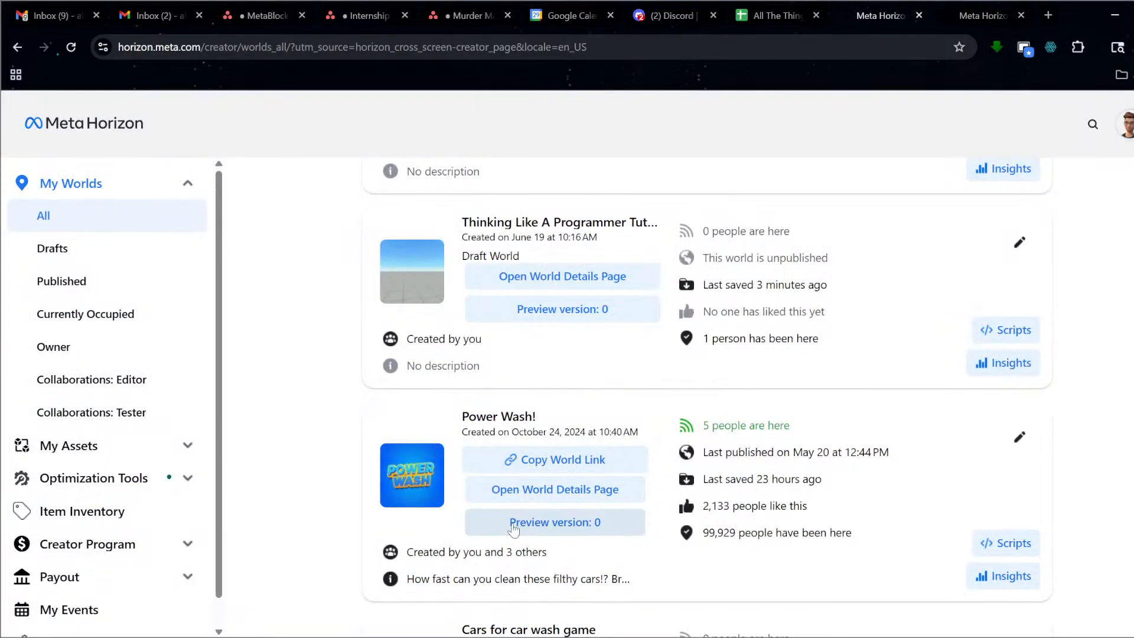
{"action": "left_click", "coordinate": [982, 16]}
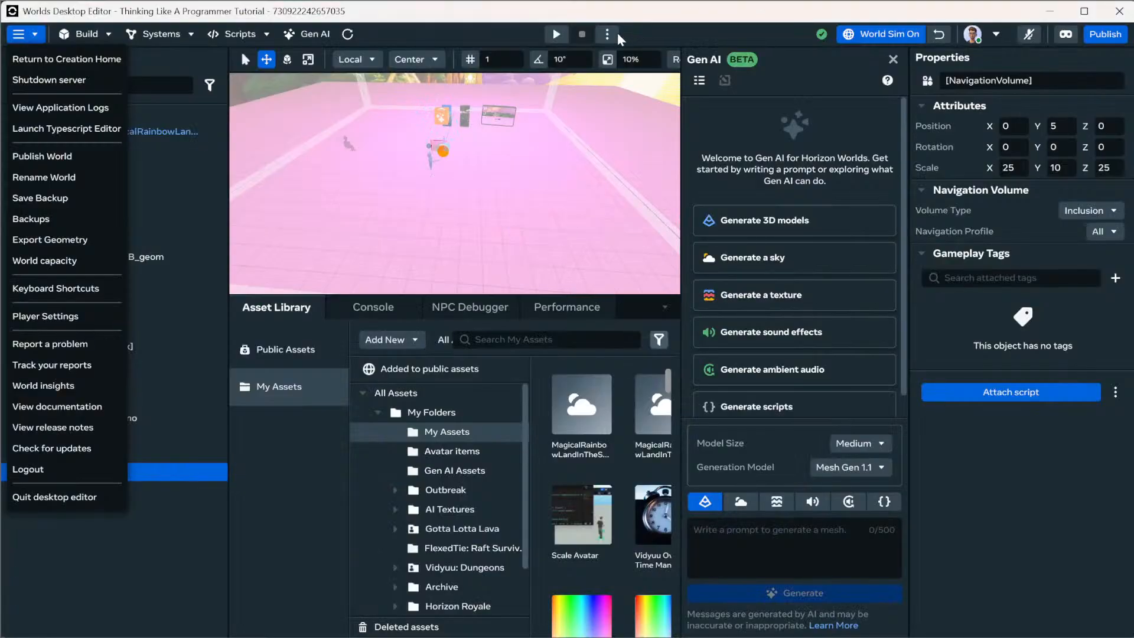
In the editor, dismiss the main menu, turn world simulation off and close Gen AI.
{"action": "left_click", "coordinate": [891, 40]}
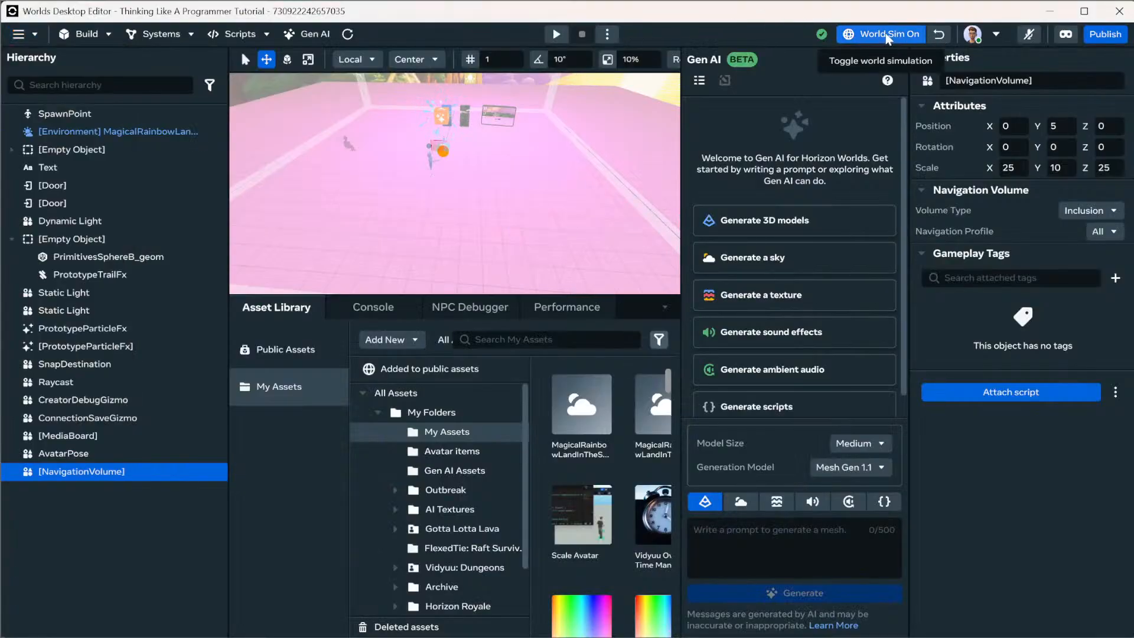
{"action": "left_click", "coordinate": [889, 34]}
{"action": "left_click", "coordinate": [893, 60]}
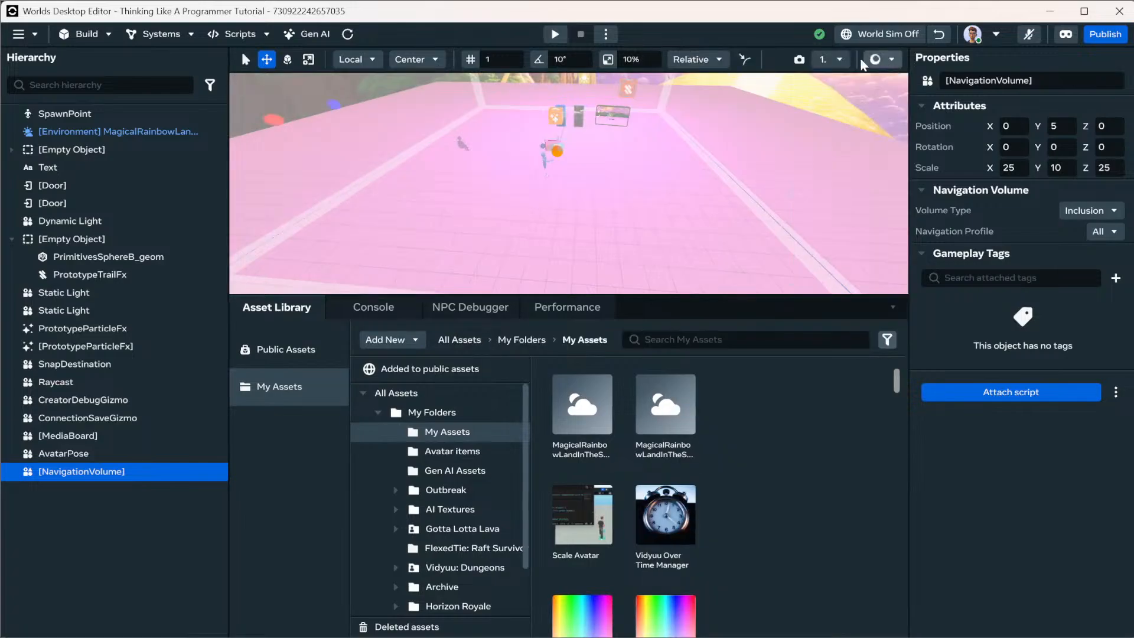
{"action": "left_click", "coordinate": [605, 34]}
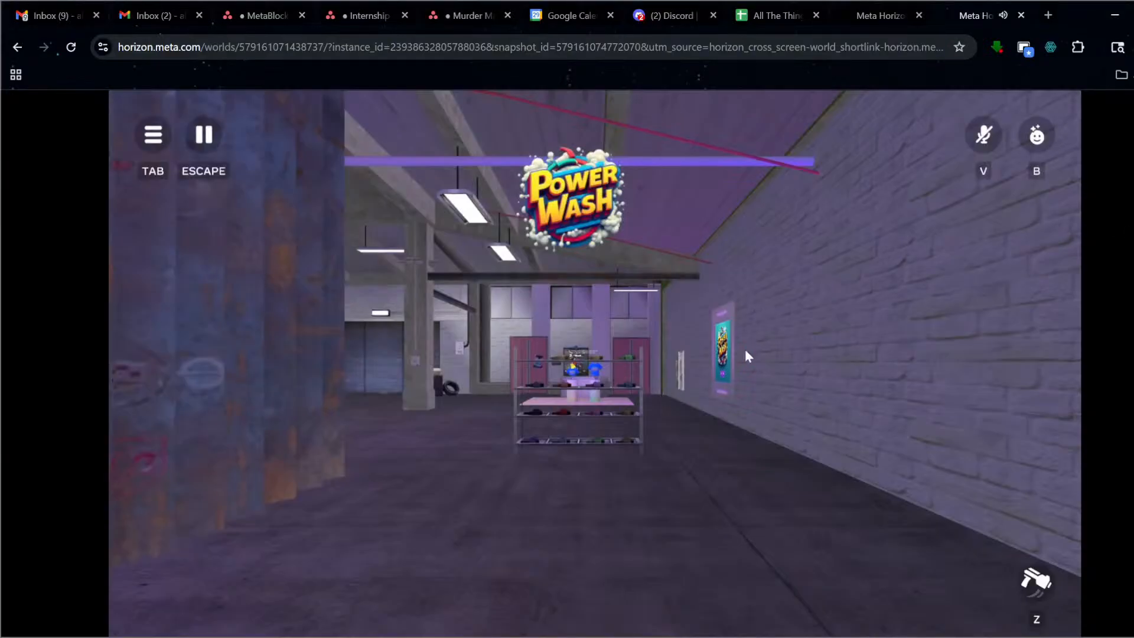
Open and close the in-world Debug Console, then mute the boombox's Hip Hop Radio.
{"action": "left_click", "coordinate": [827, 334]}
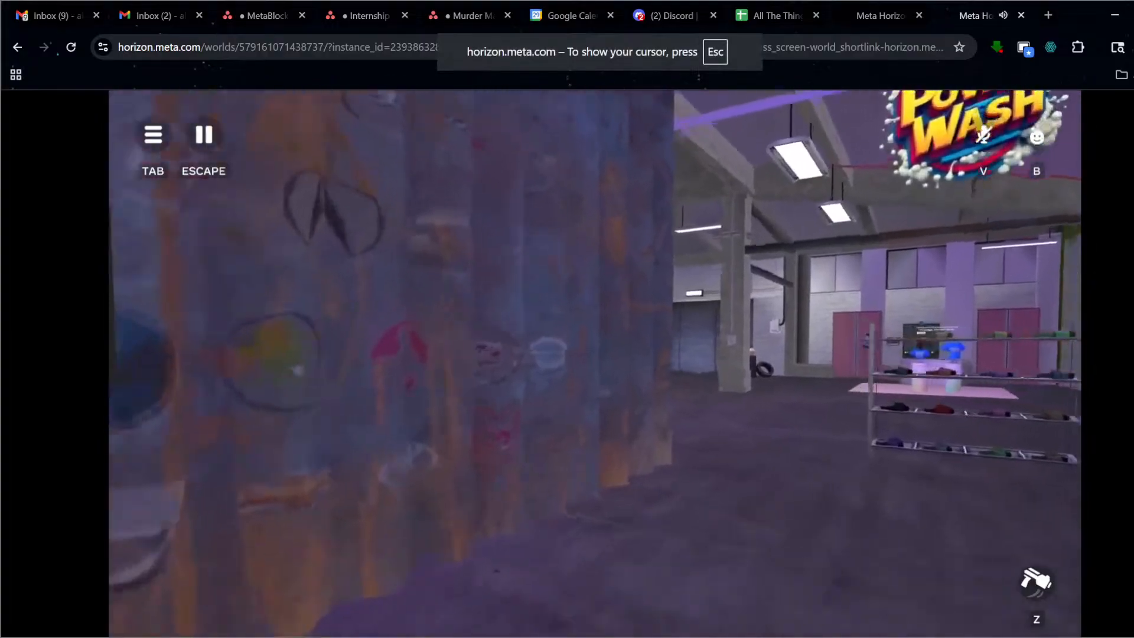
{"action": "key", "text": "w"}
{"action": "key", "text": "Escape"}
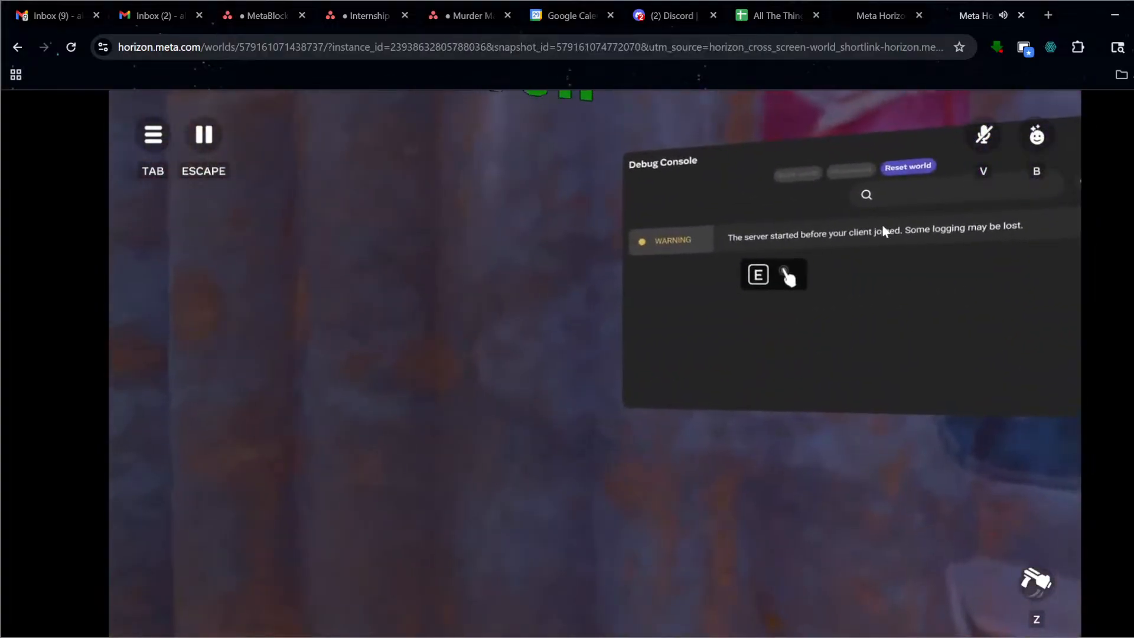
{"action": "key", "text": "e"}
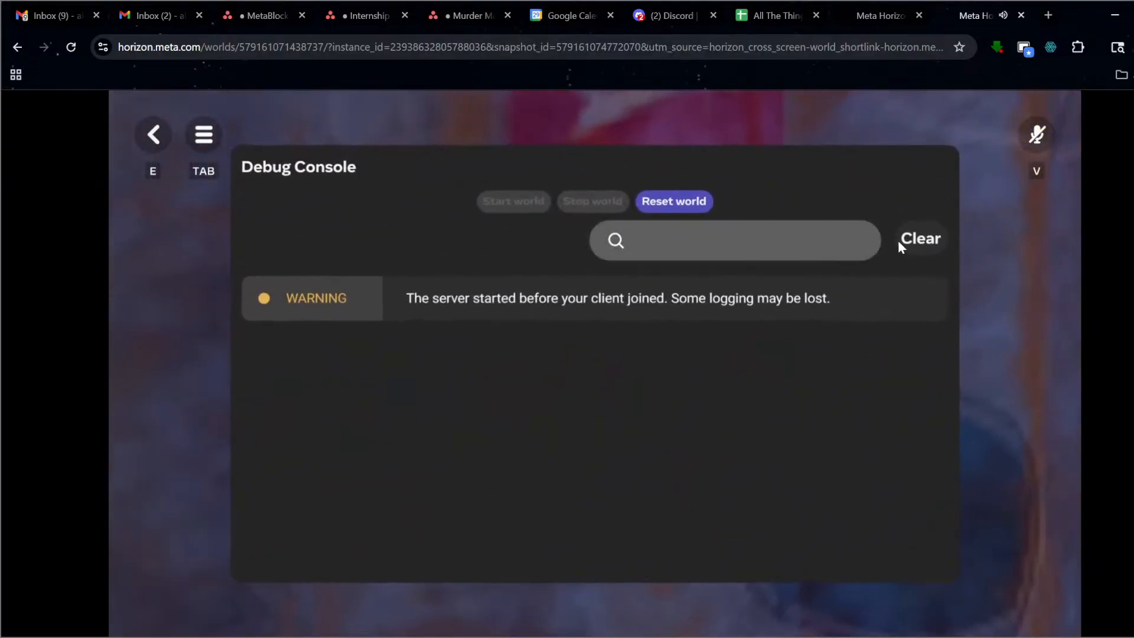
{"action": "key", "text": "e"}
{"action": "left_click", "coordinate": [926, 257]}
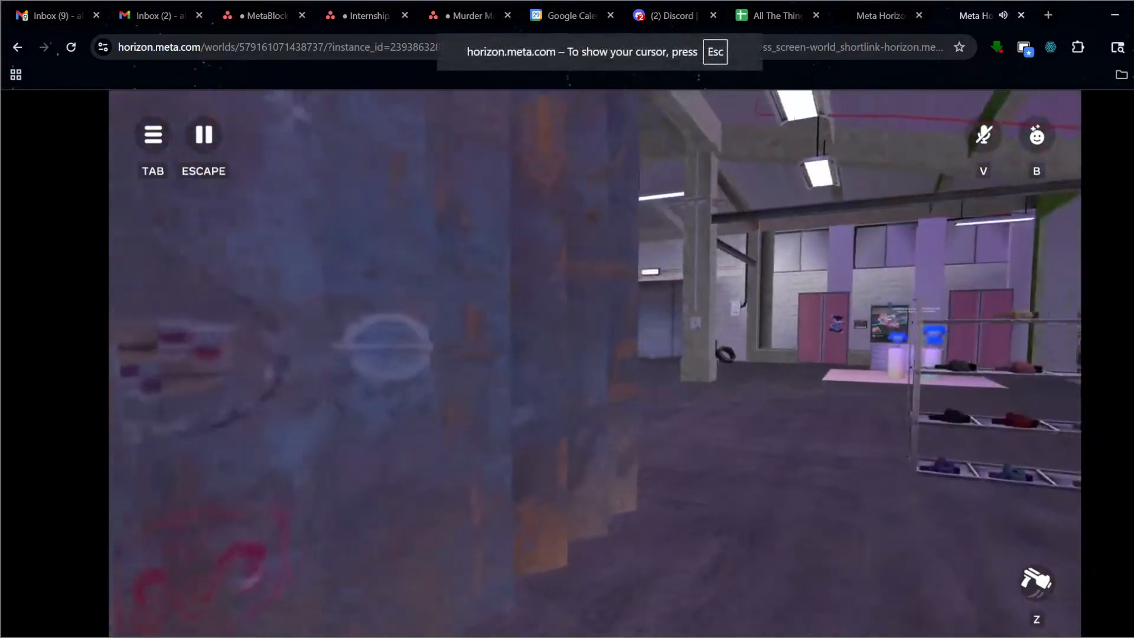
{"action": "key", "text": "w"}
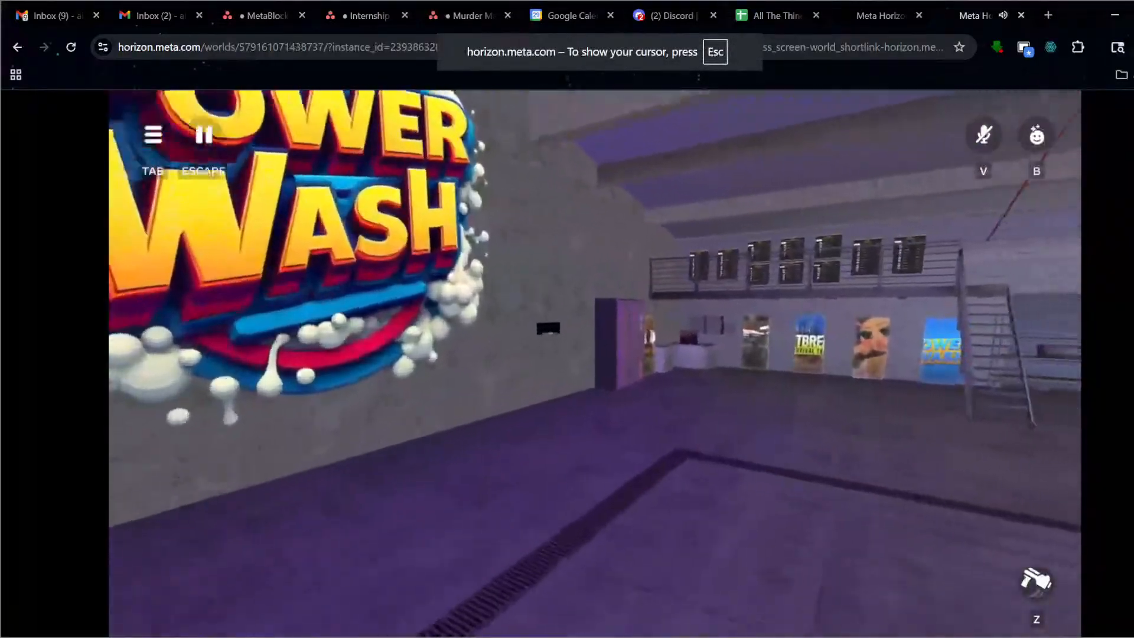
{"action": "key", "text": "w"}
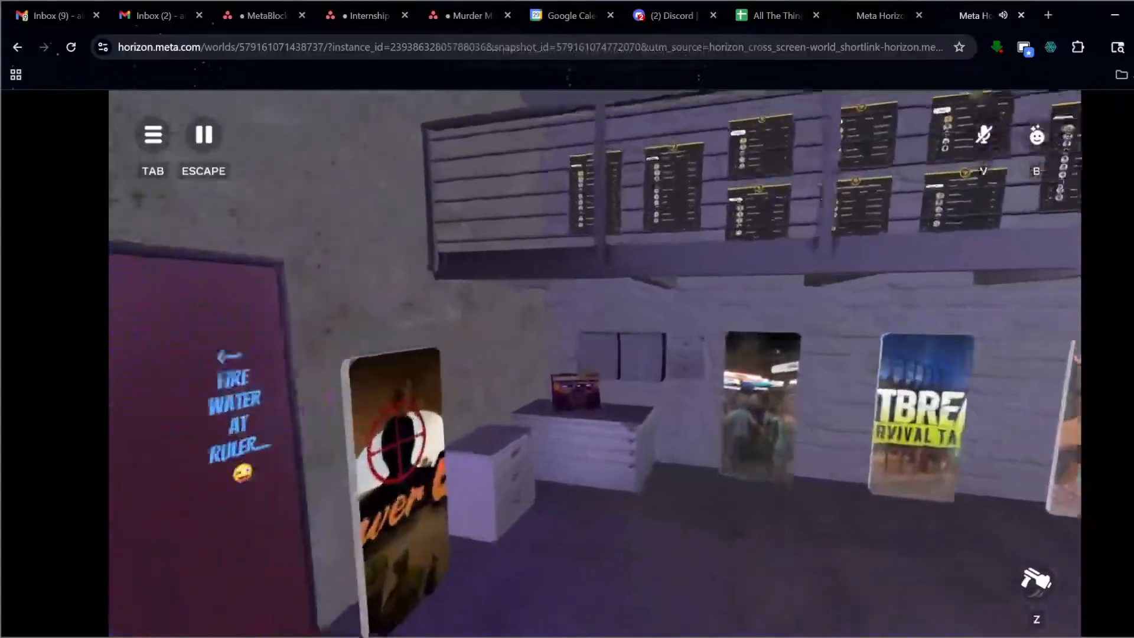
{"action": "key", "text": "e"}
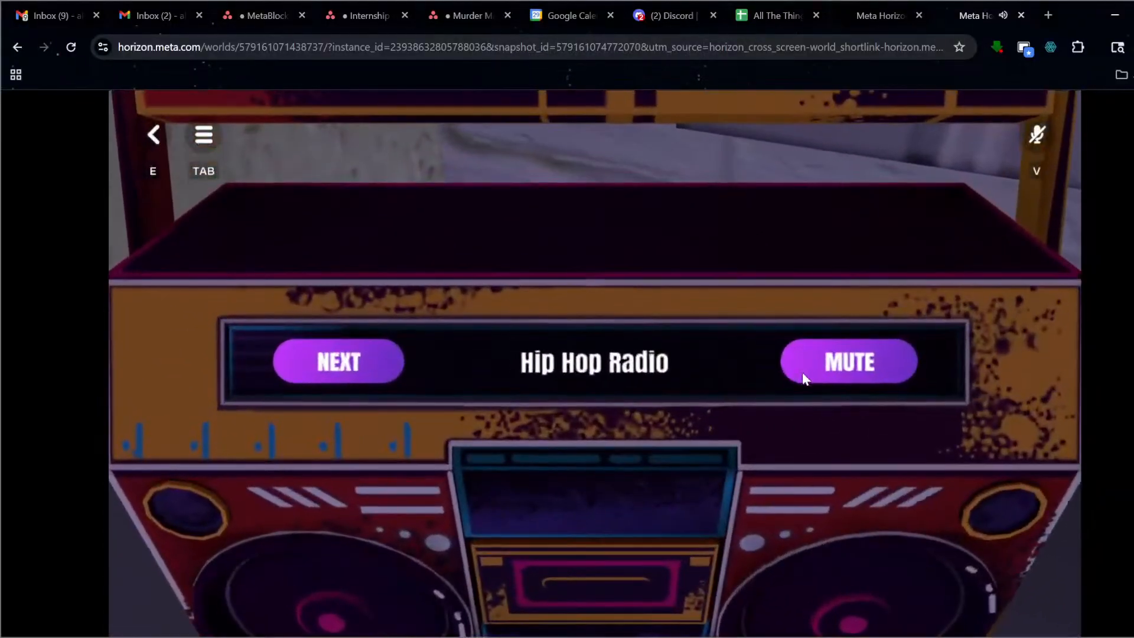
{"action": "left_click", "coordinate": [834, 370]}
{"action": "key", "text": "e"}
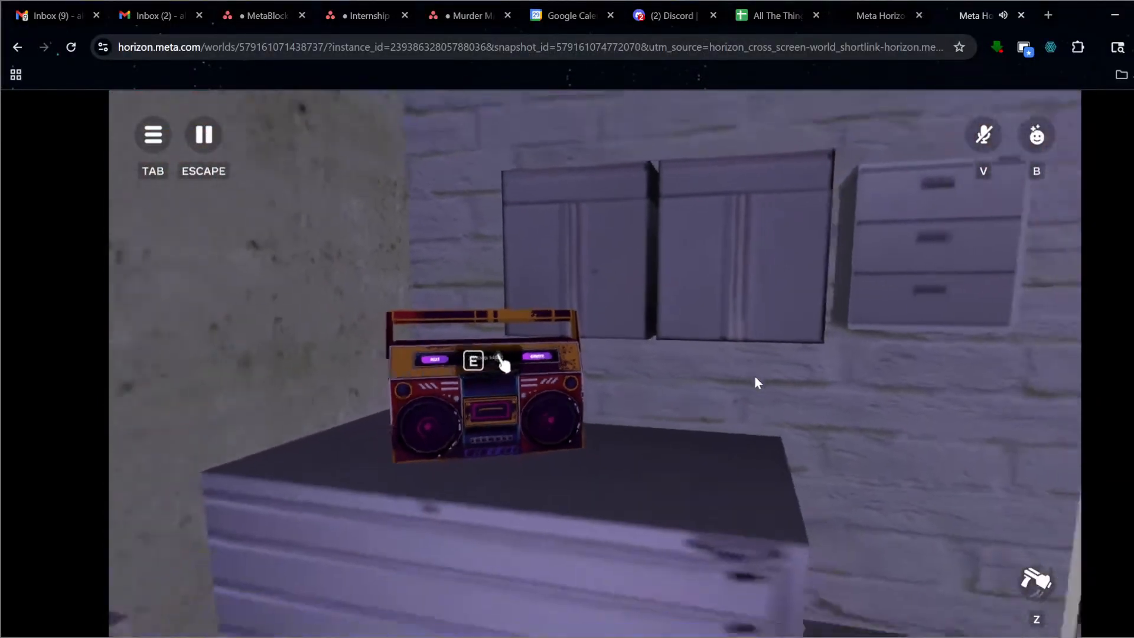
Draw the water gun and spray the warehouse floor and the Crossover car.
{"action": "key", "text": "s"}
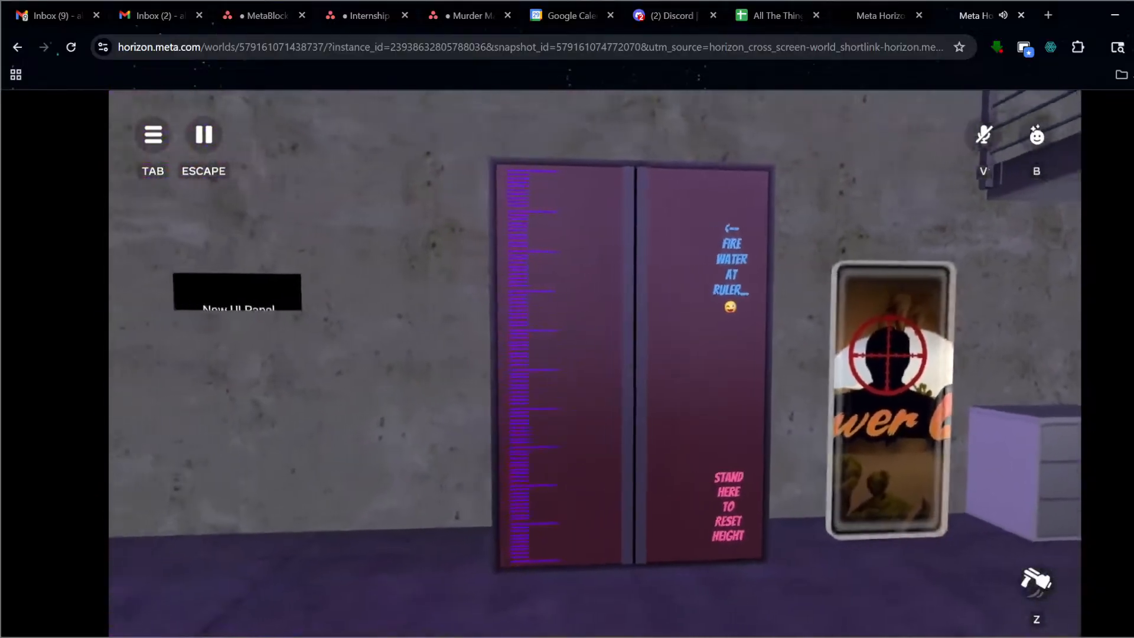
{"action": "key", "text": "z"}
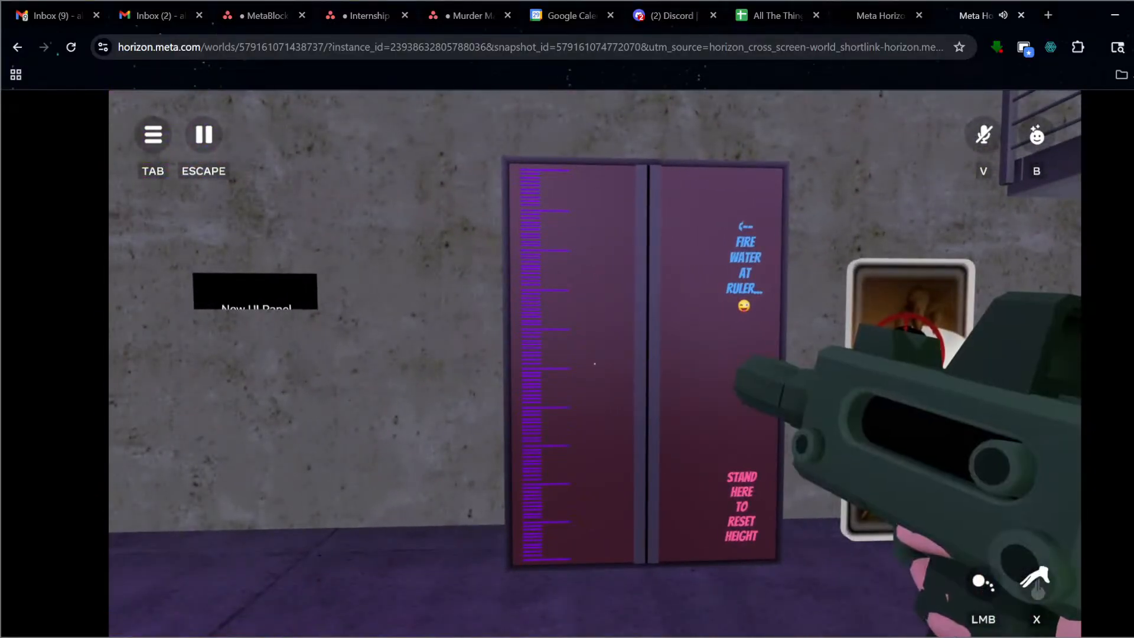
{"action": "key", "text": "a"}
{"action": "key", "text": "w"}
{"action": "key", "text": "a"}
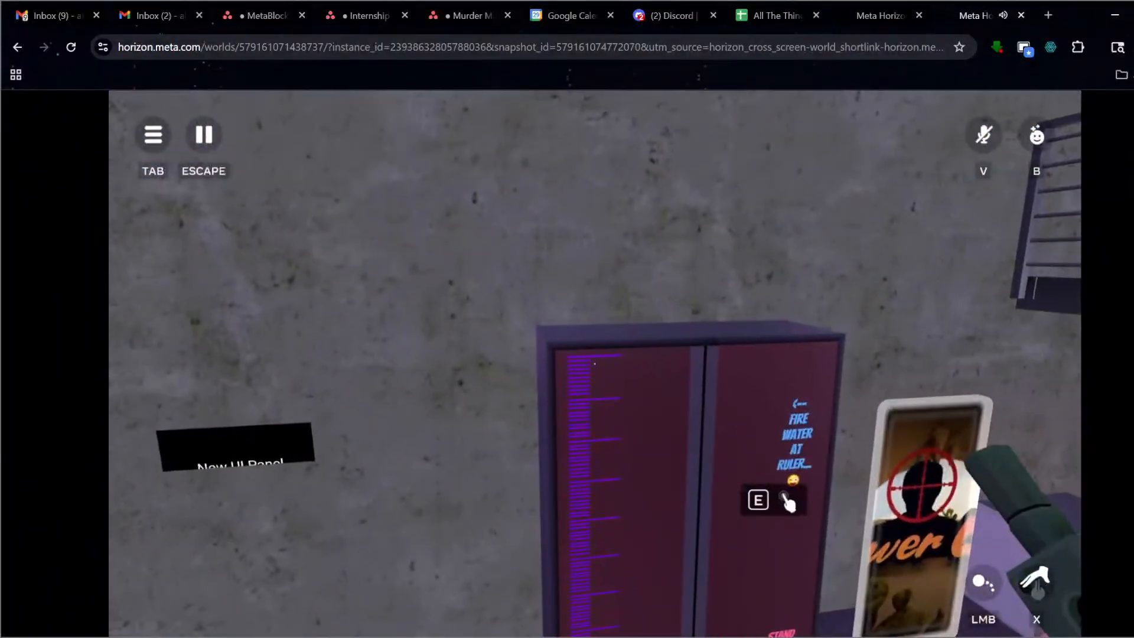
{"action": "left_click", "coordinate": [595, 364]}
{"action": "left_click", "coordinate": [595, 364]}
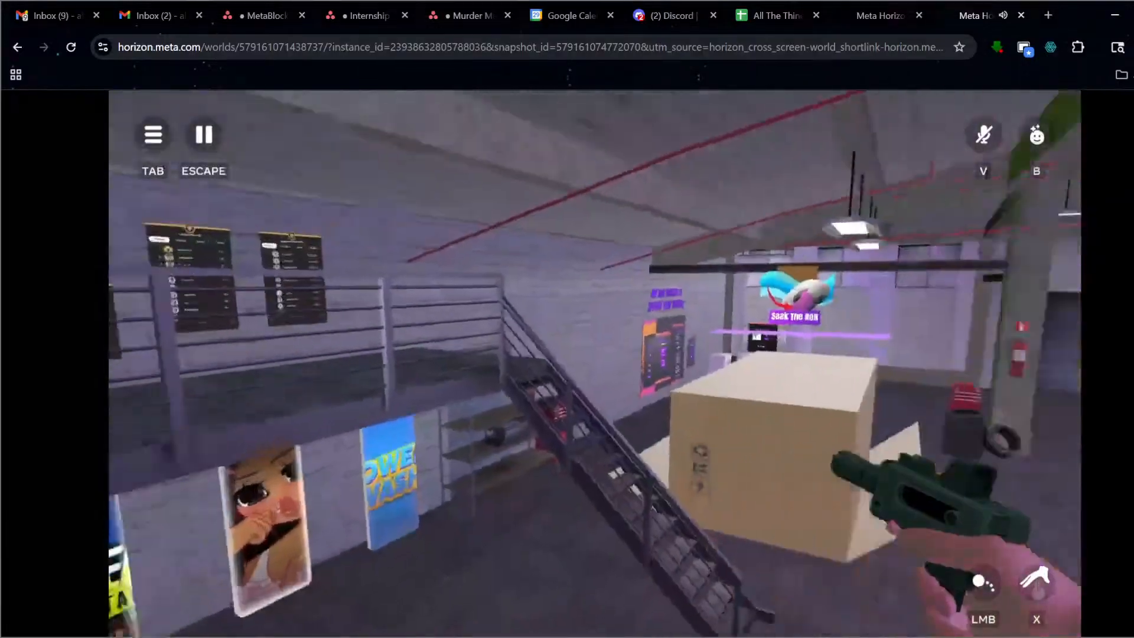
{"action": "left_click", "coordinate": [595, 364]}
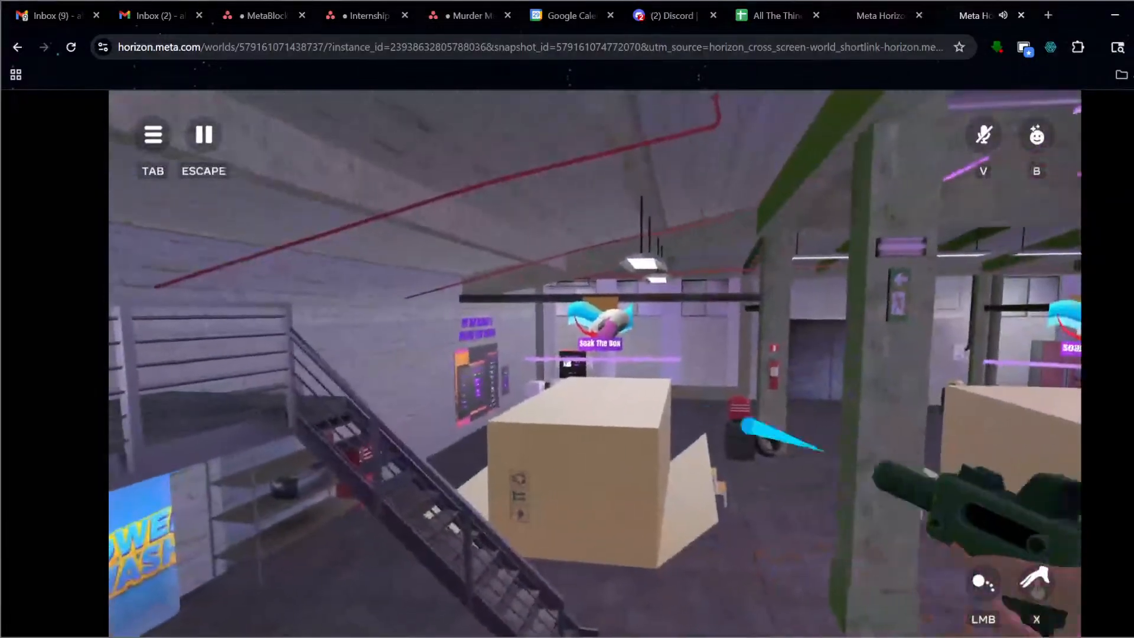
{"action": "left_click", "coordinate": [595, 364]}
{"action": "left_click", "coordinate": [595, 364]}
{"action": "left_click", "coordinate": [595, 363]}
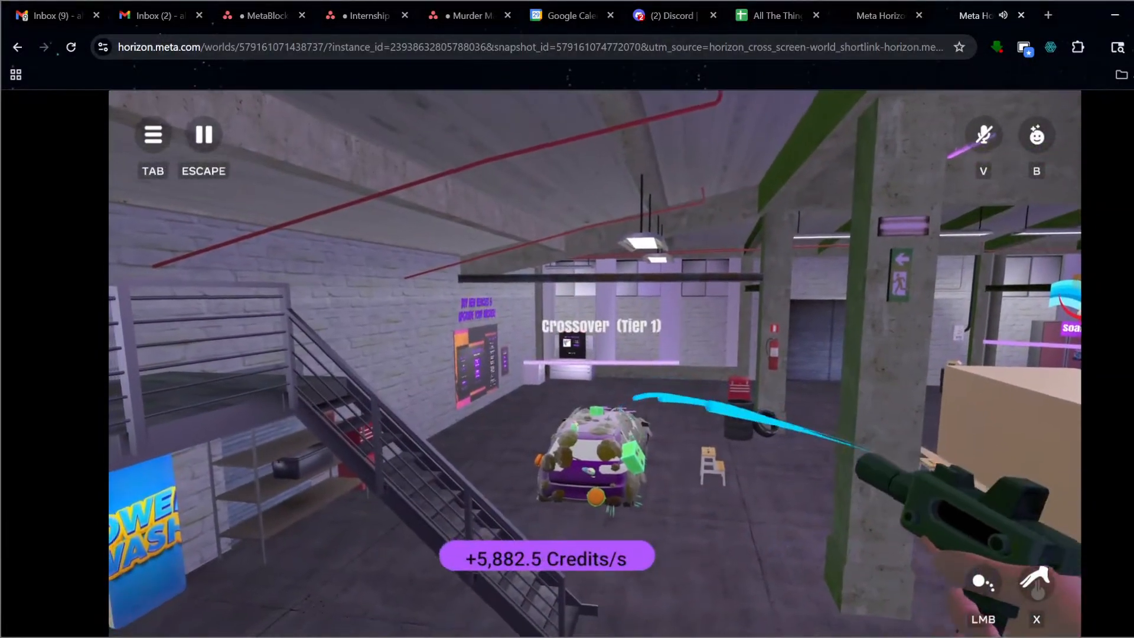
{"action": "left_click", "coordinate": [594, 364]}
{"action": "left_click", "coordinate": [595, 364]}
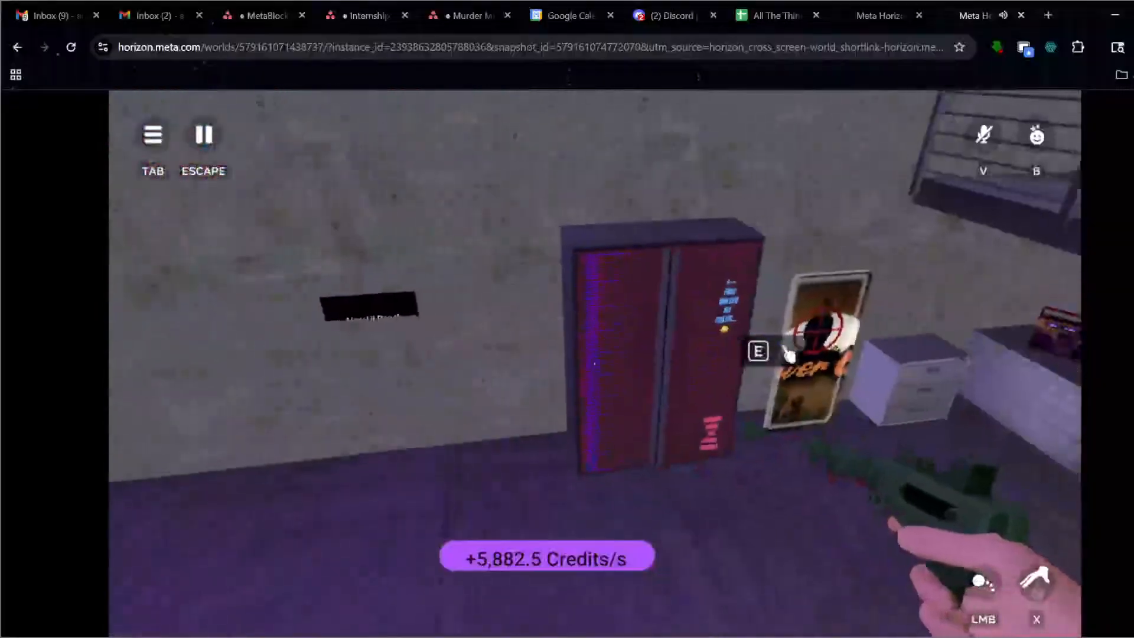
{"action": "left_click", "coordinate": [594, 364]}
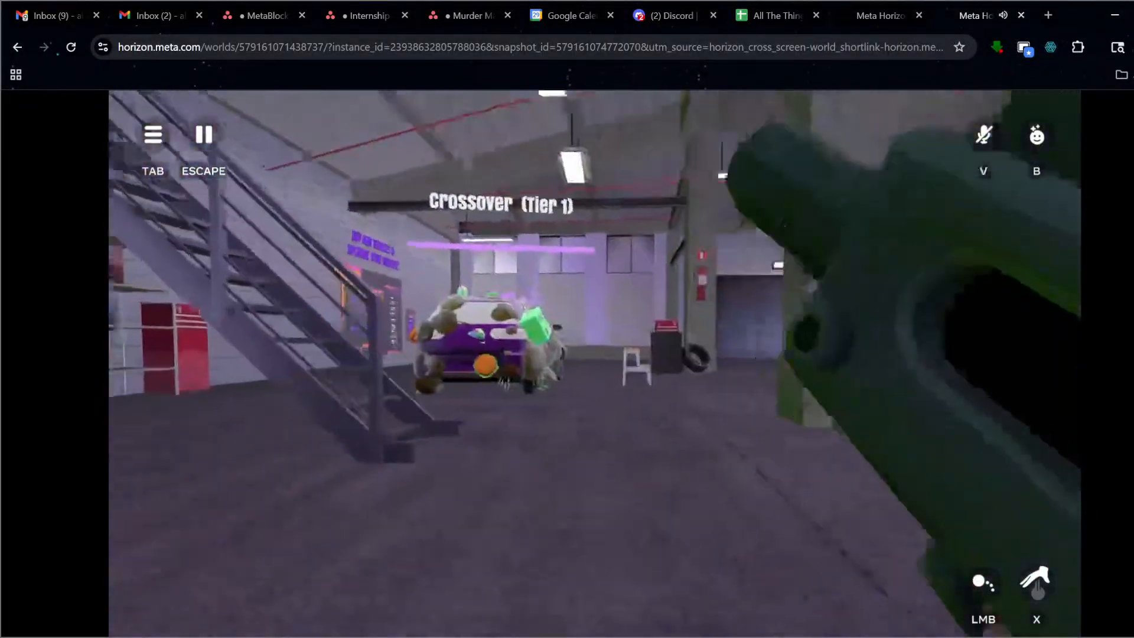
{"action": "key", "text": "w"}
{"action": "left_click", "coordinate": [595, 364]}
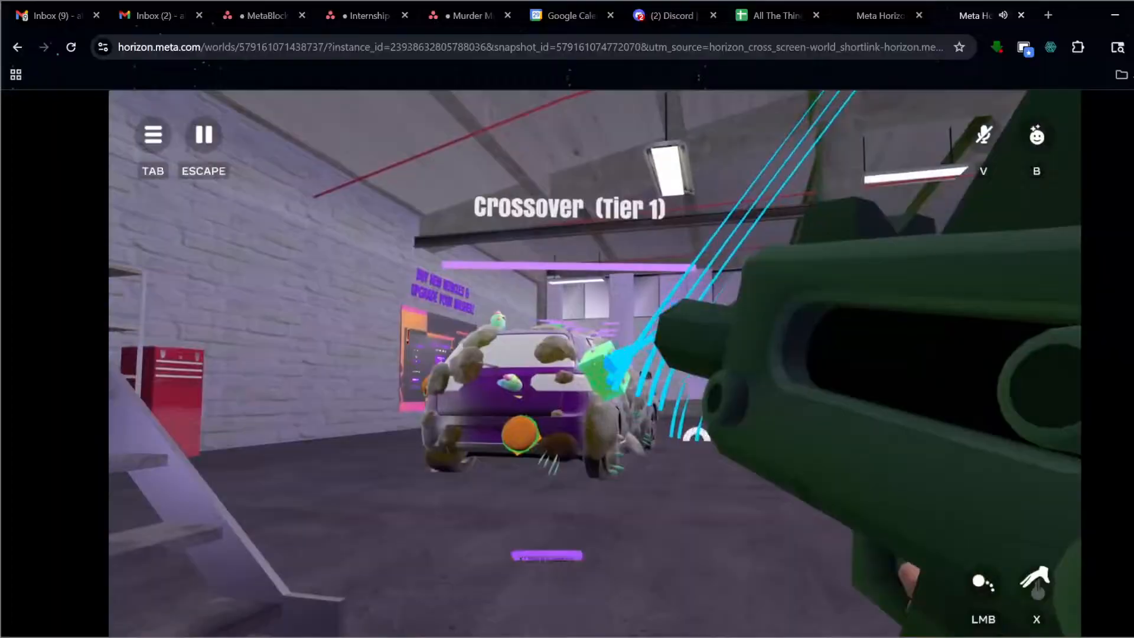
Walk to the pink locker and back, then pause and close the world player tab.
{"action": "left_click", "coordinate": [595, 364]}
{"action": "key", "text": "s"}
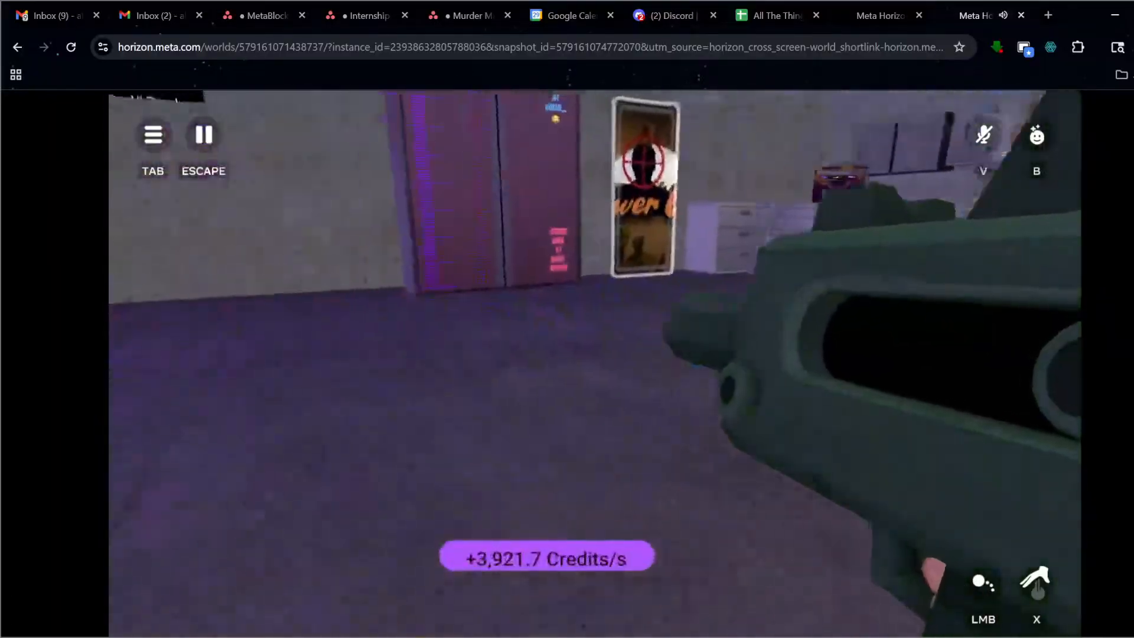
{"action": "key", "text": "w"}
{"action": "left_click", "coordinate": [594, 364]}
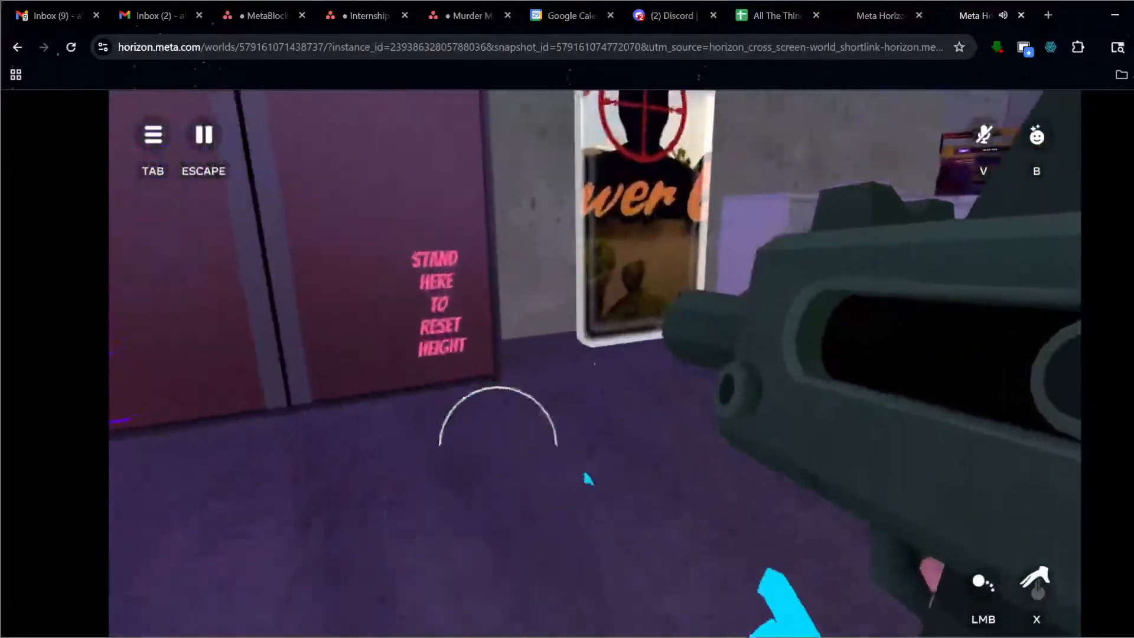
{"action": "key", "text": "w"}
{"action": "key", "text": "s"}
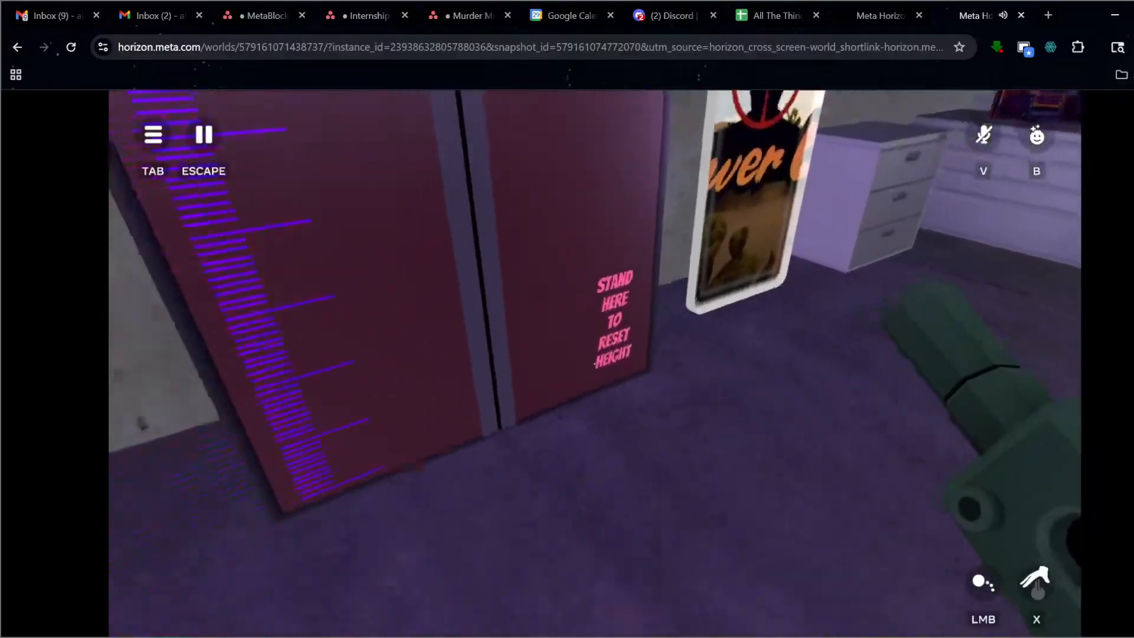
{"action": "key", "text": "s"}
{"action": "key", "text": "Escape"}
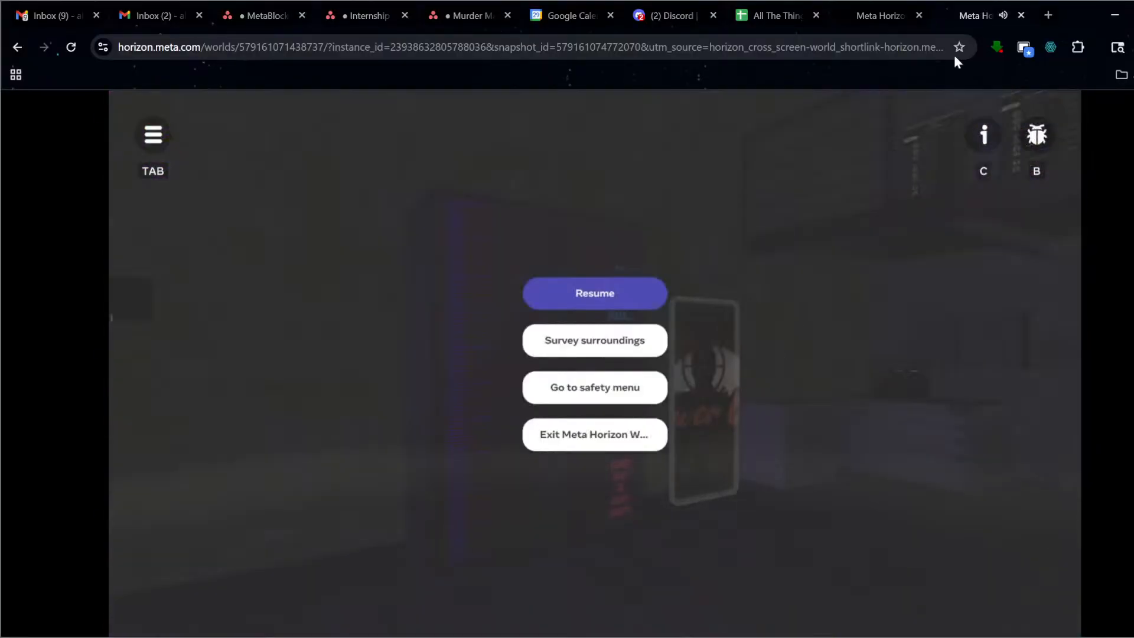
{"action": "left_click", "coordinate": [1021, 16]}
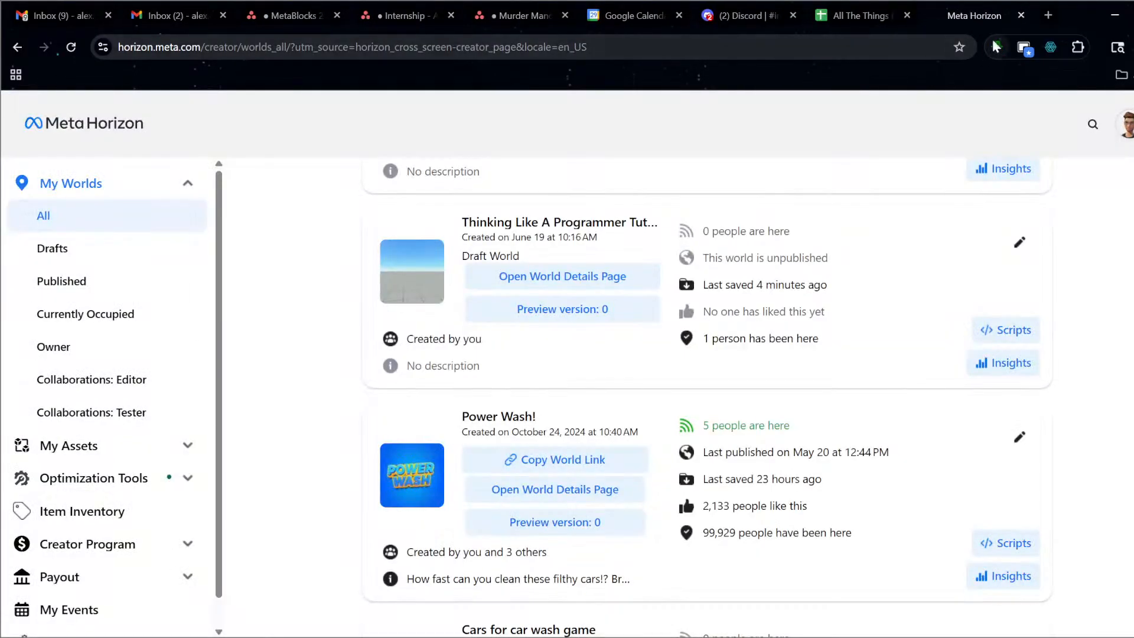
Back in the editor, set the preview device to Mobile with the Apple iPhone 15 model.
{"action": "left_click", "coordinate": [1113, 16]}
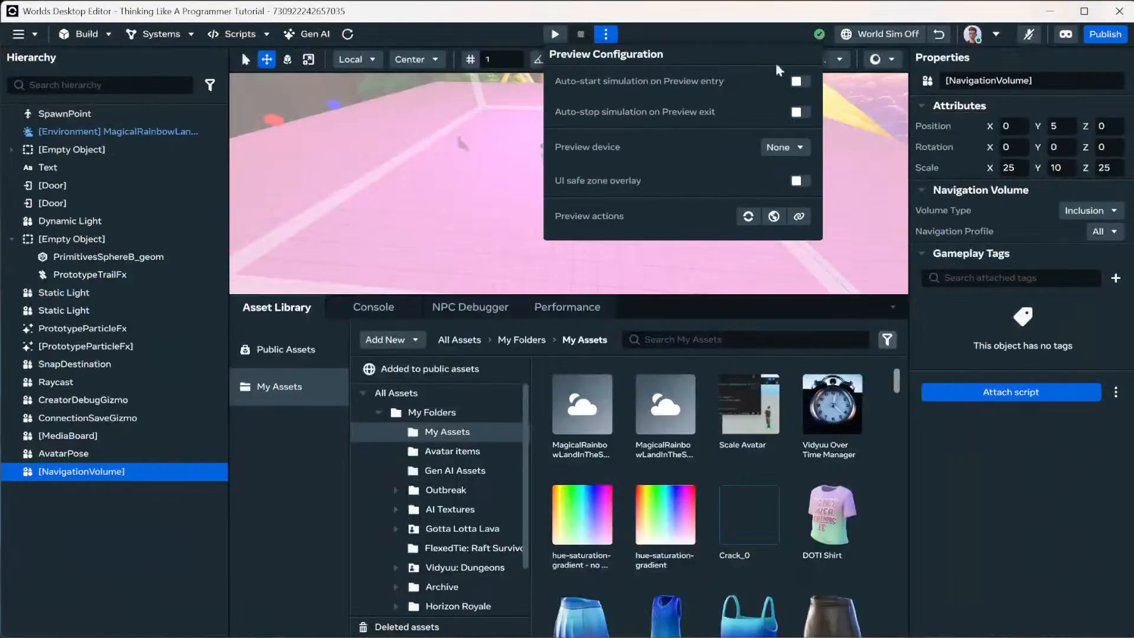
{"action": "left_click", "coordinate": [607, 35]}
{"action": "left_click", "coordinate": [607, 36]}
{"action": "left_click", "coordinate": [791, 145]}
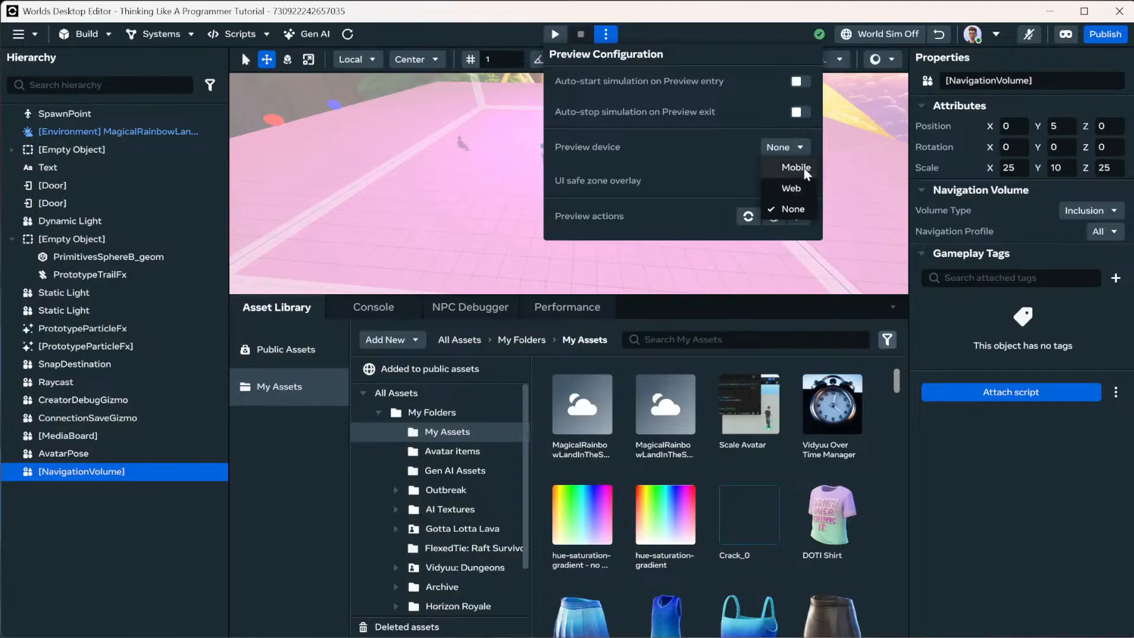
{"action": "left_click", "coordinate": [804, 168]}
{"action": "left_click", "coordinate": [797, 190]}
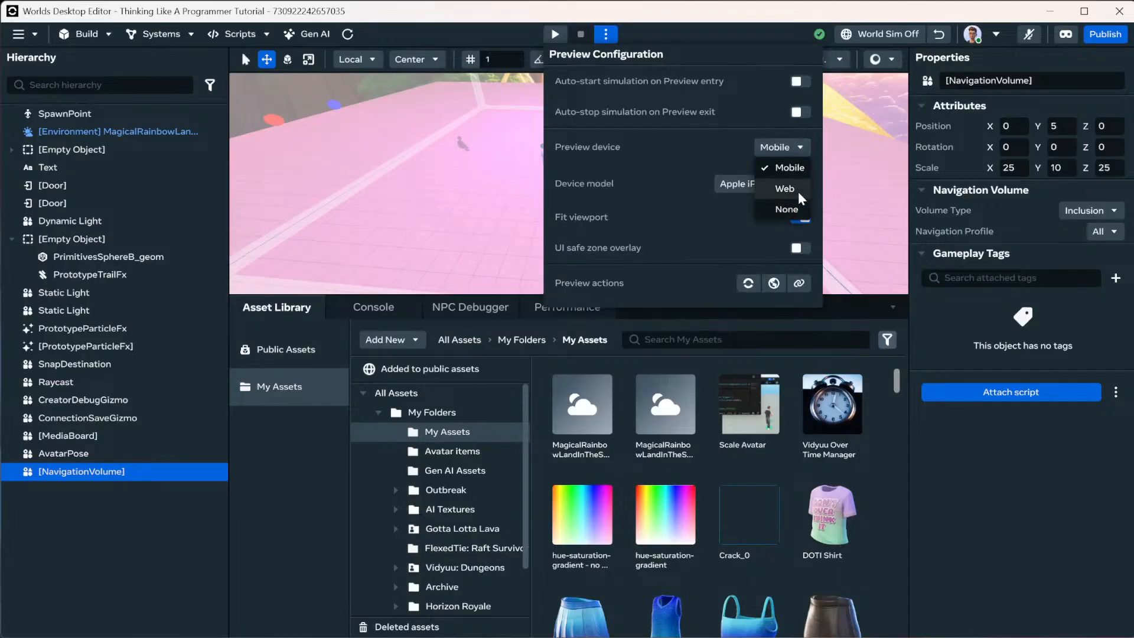
{"action": "left_click", "coordinate": [791, 147]}
{"action": "left_click", "coordinate": [798, 170]}
{"action": "left_click", "coordinate": [762, 183]}
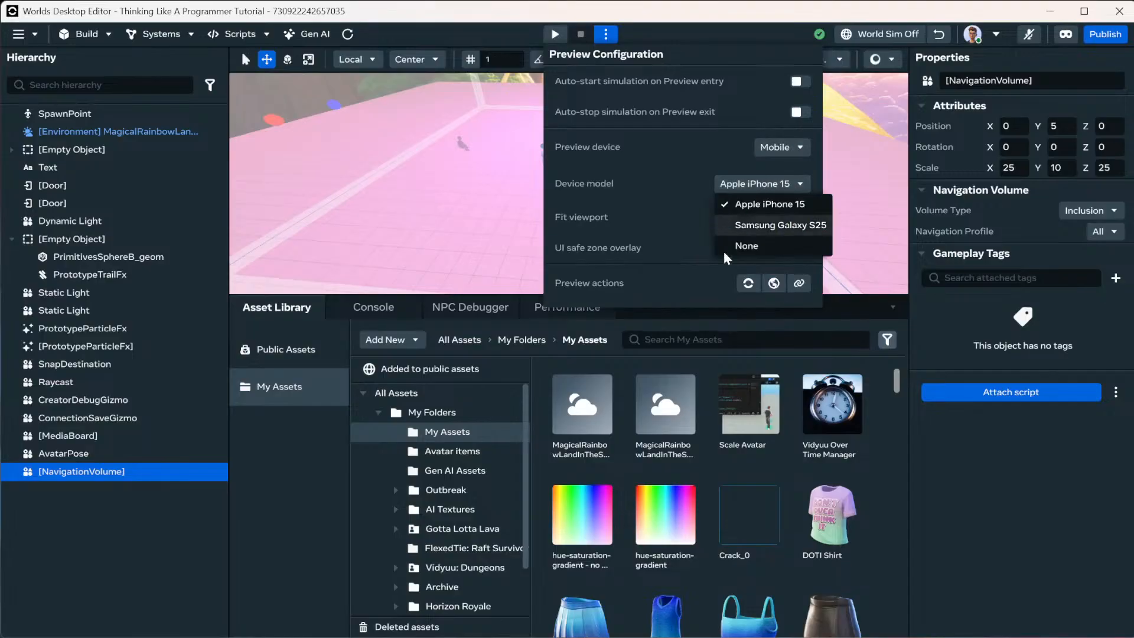
{"action": "left_click", "coordinate": [736, 180]}
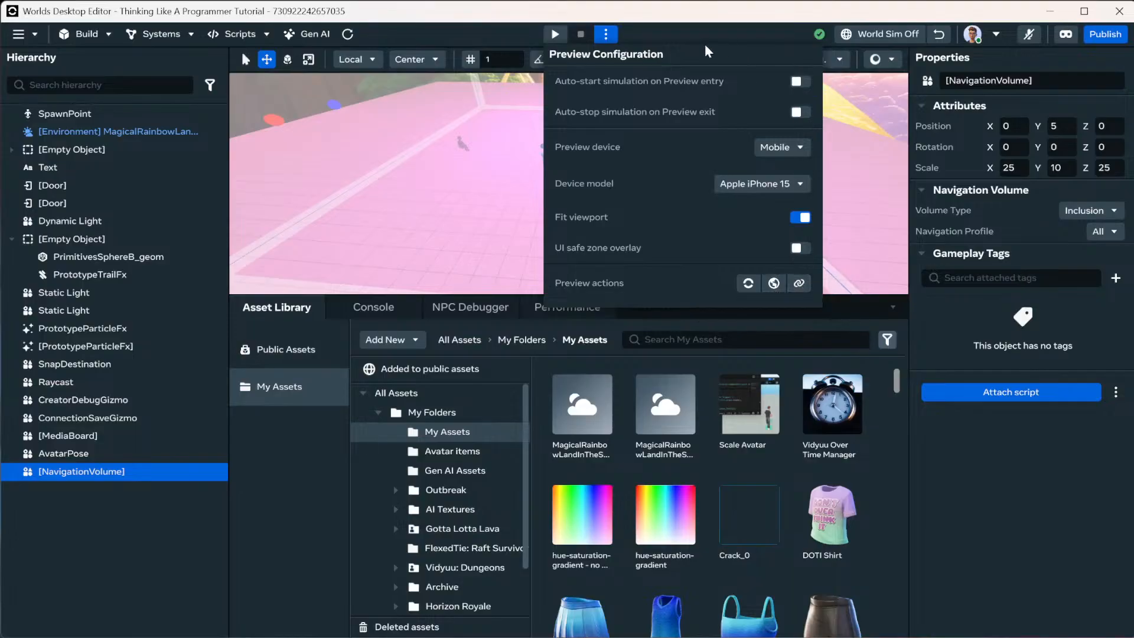
{"action": "left_click", "coordinate": [657, 44]}
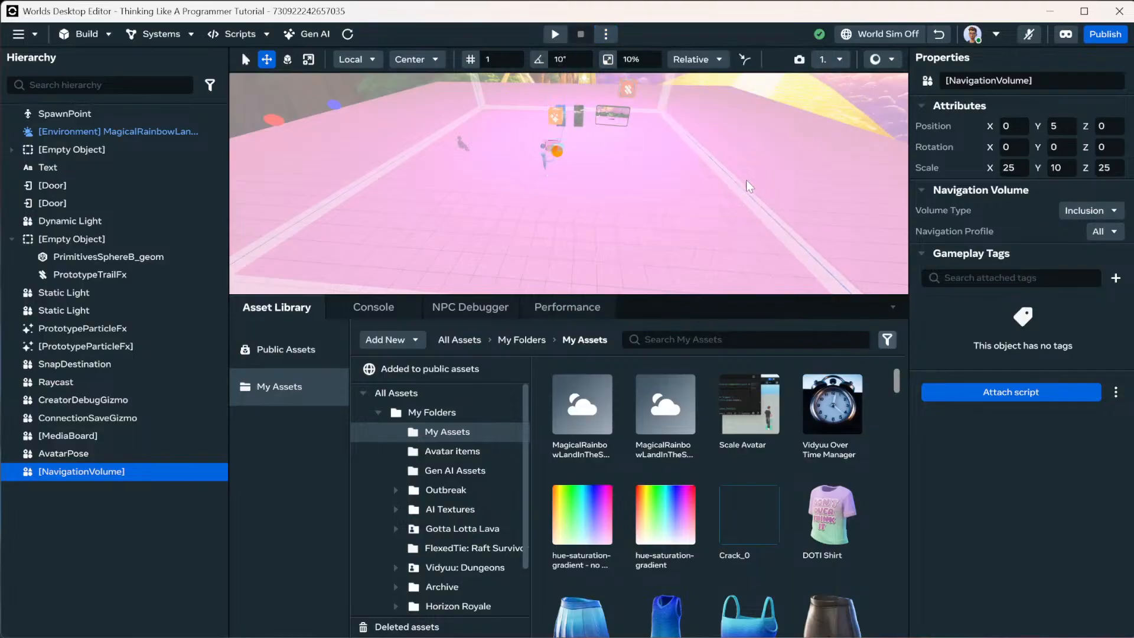
Turn world simulation on and play-test the world in mobile preview, then stop.
{"action": "left_click", "coordinate": [609, 35]}
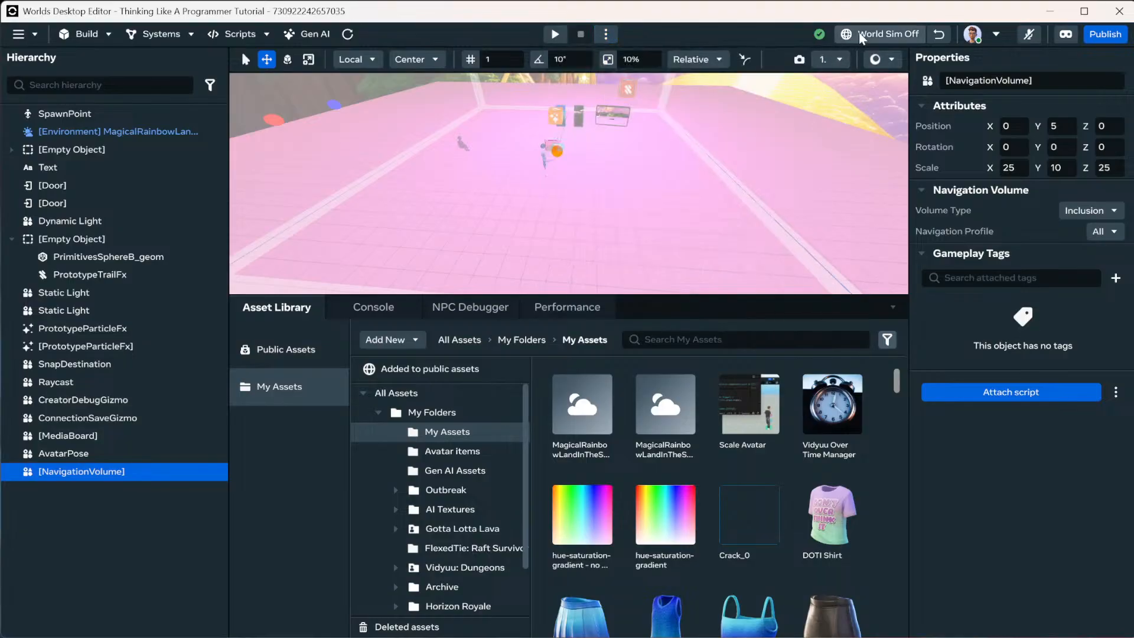
{"action": "left_click", "coordinate": [882, 34]}
{"action": "left_click", "coordinate": [556, 34]}
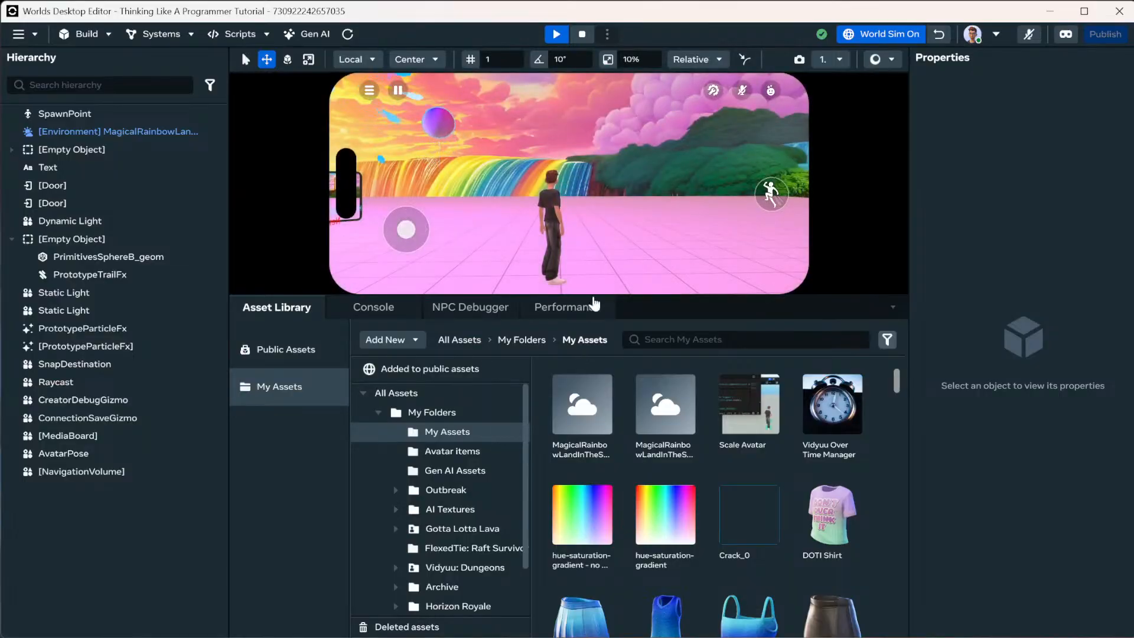
{"action": "left_click_drag", "start_coordinate": [583, 179], "coordinate": [402, 286]}
{"action": "key", "text": "w"}
{"action": "left_click_drag", "start_coordinate": [680, 195], "coordinate": [652, 221]}
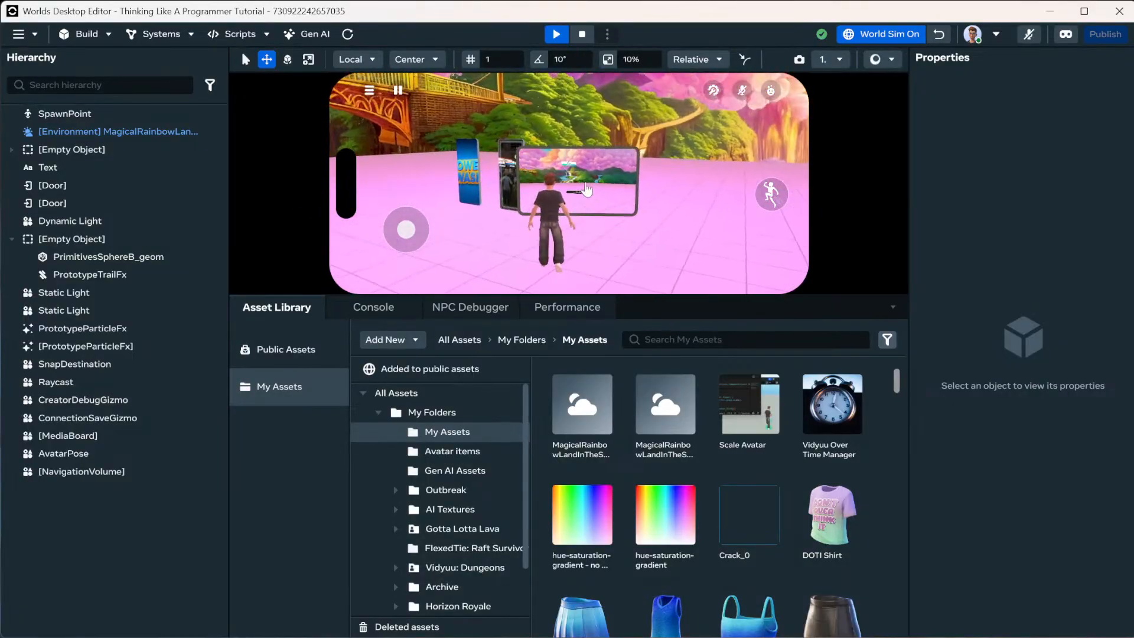
{"action": "left_click_drag", "start_coordinate": [610, 194], "coordinate": [511, 185]}
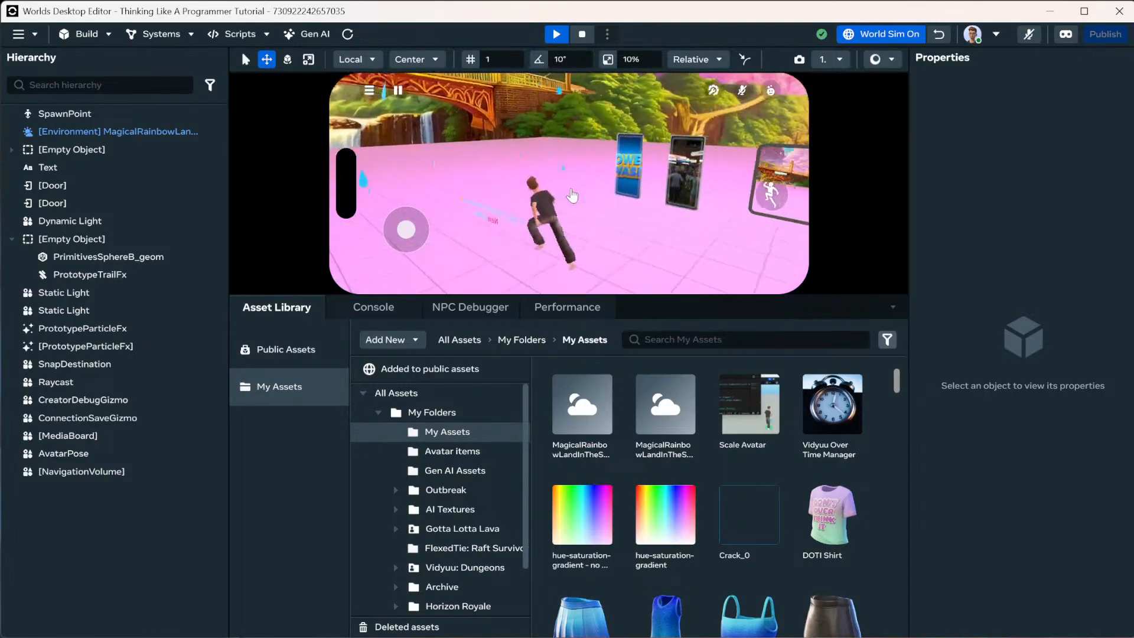
{"action": "key", "text": "Escape"}
Set the preview device to None and turn world simulation off.
{"action": "left_click", "coordinate": [607, 33]}
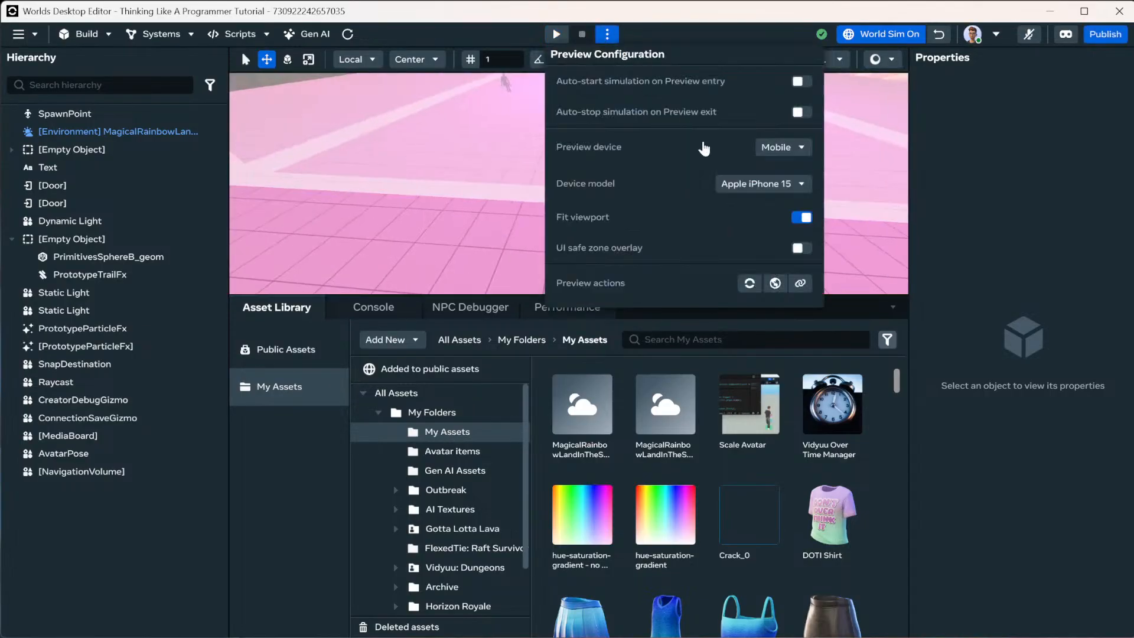
{"action": "left_click", "coordinate": [784, 147]}
{"action": "left_click", "coordinate": [802, 207]}
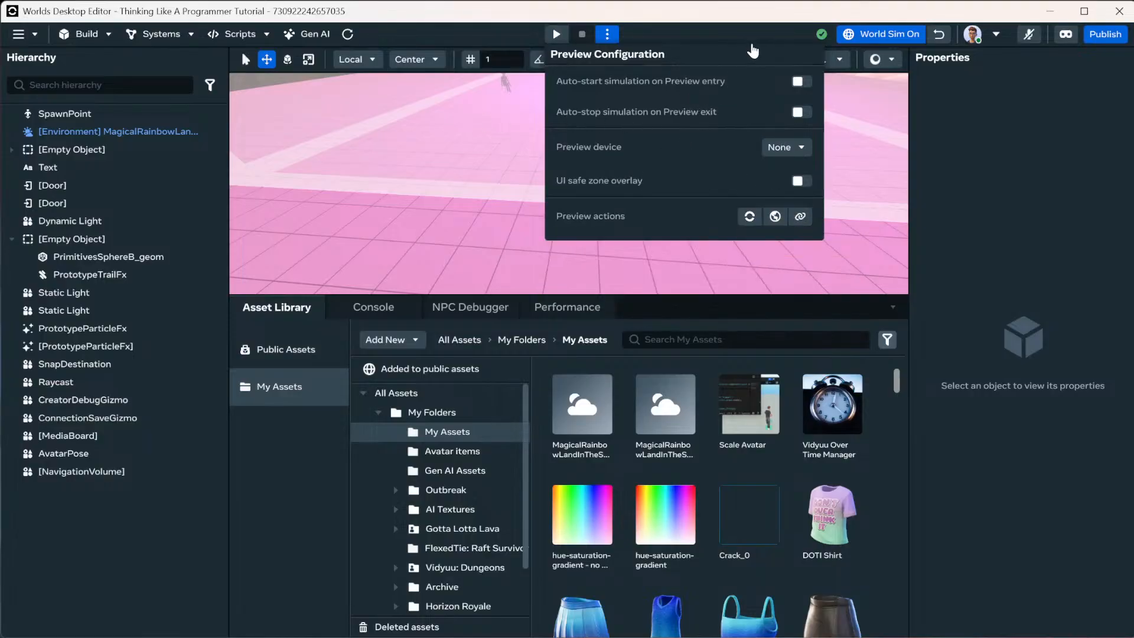
{"action": "left_click", "coordinate": [879, 36]}
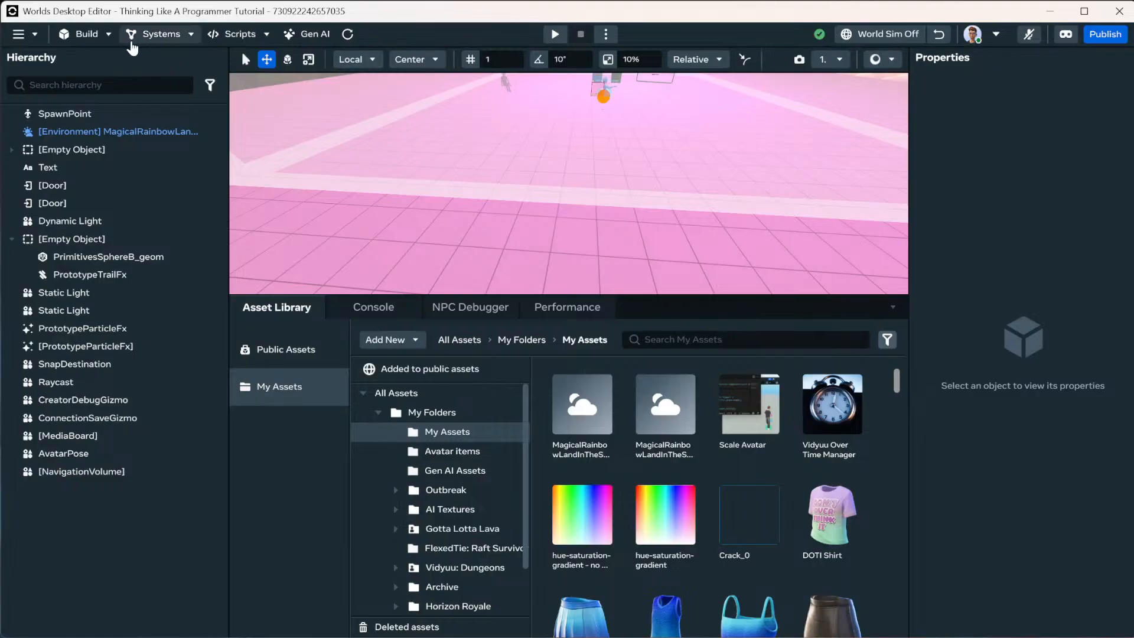
Filter the hierarchy by Tri-Mesh and SubD properties, then remove both filters.
{"action": "left_click", "coordinate": [35, 46]}
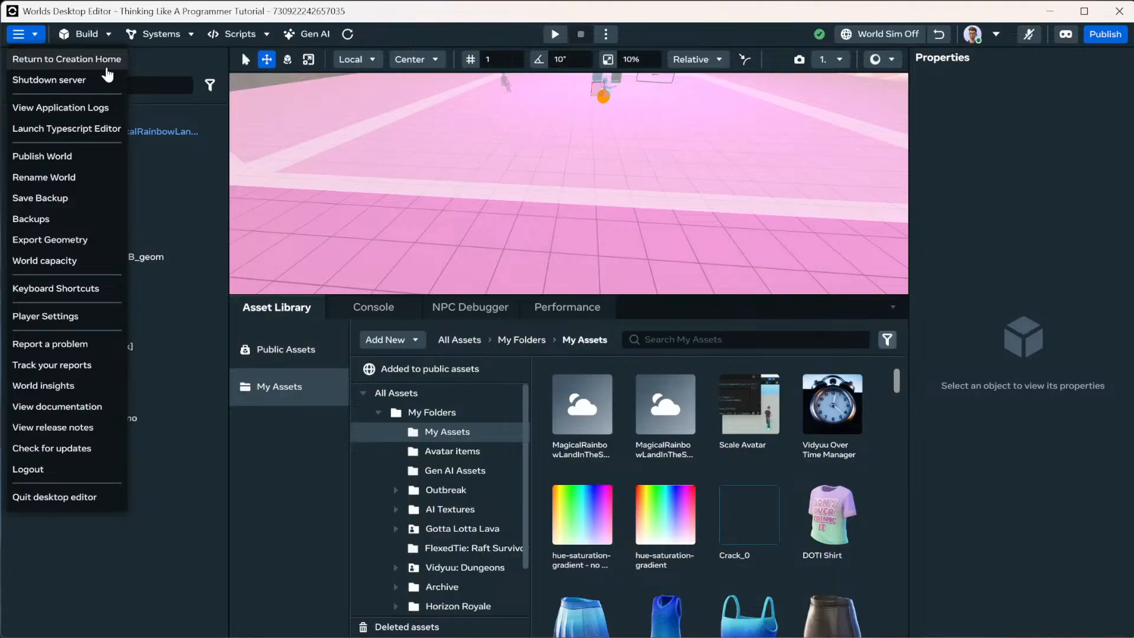
{"action": "left_click", "coordinate": [236, 35]}
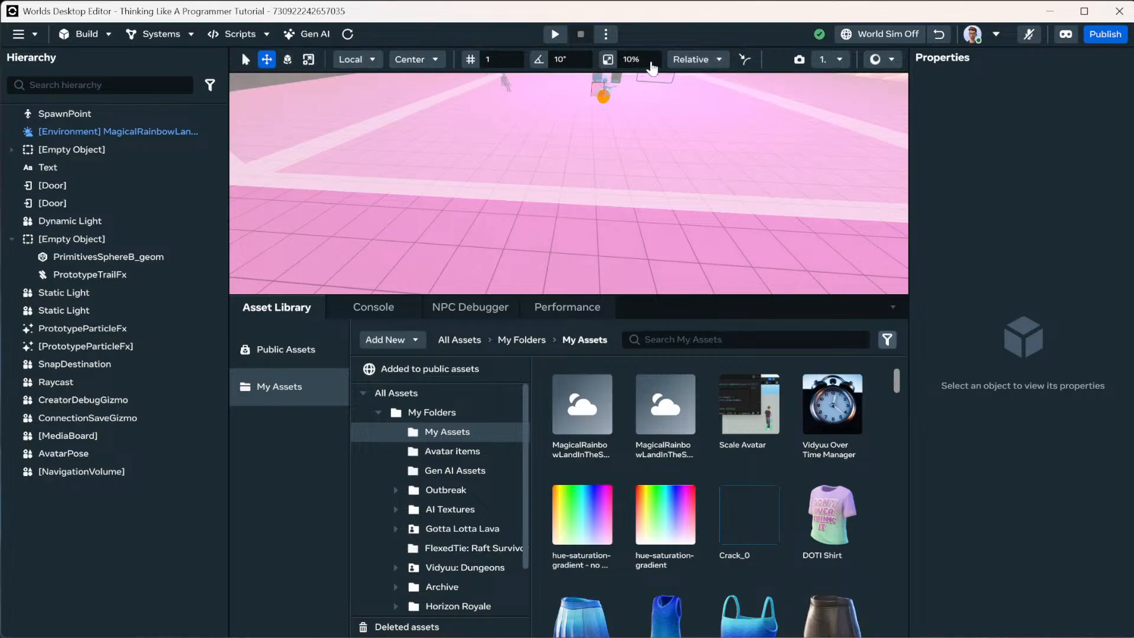
{"action": "left_click", "coordinate": [538, 60]}
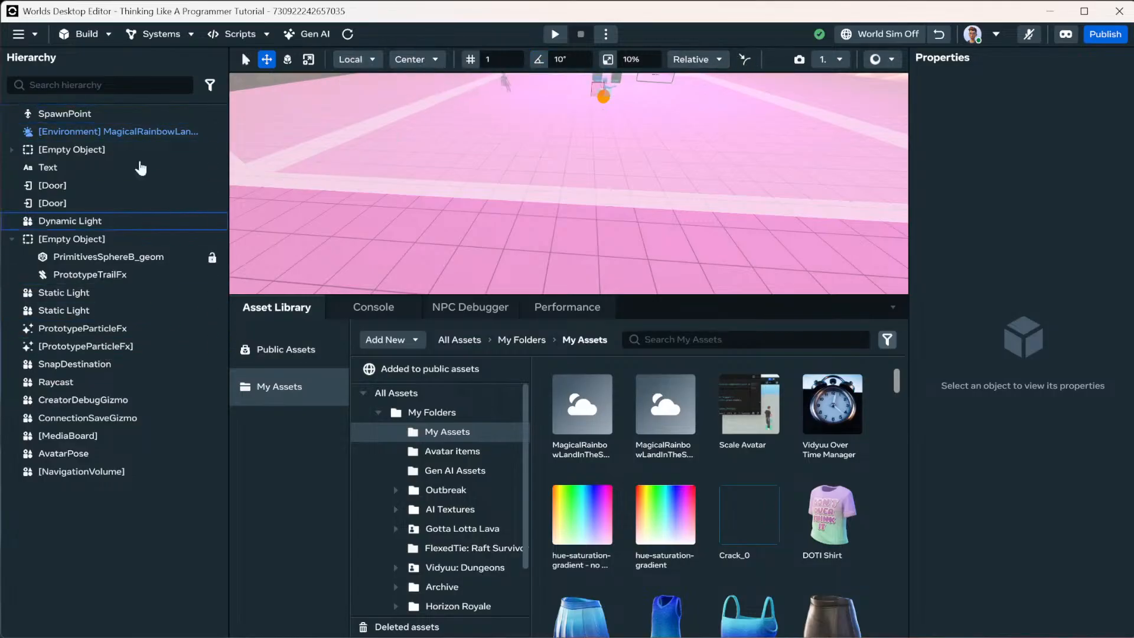
{"action": "left_click", "coordinate": [210, 86]}
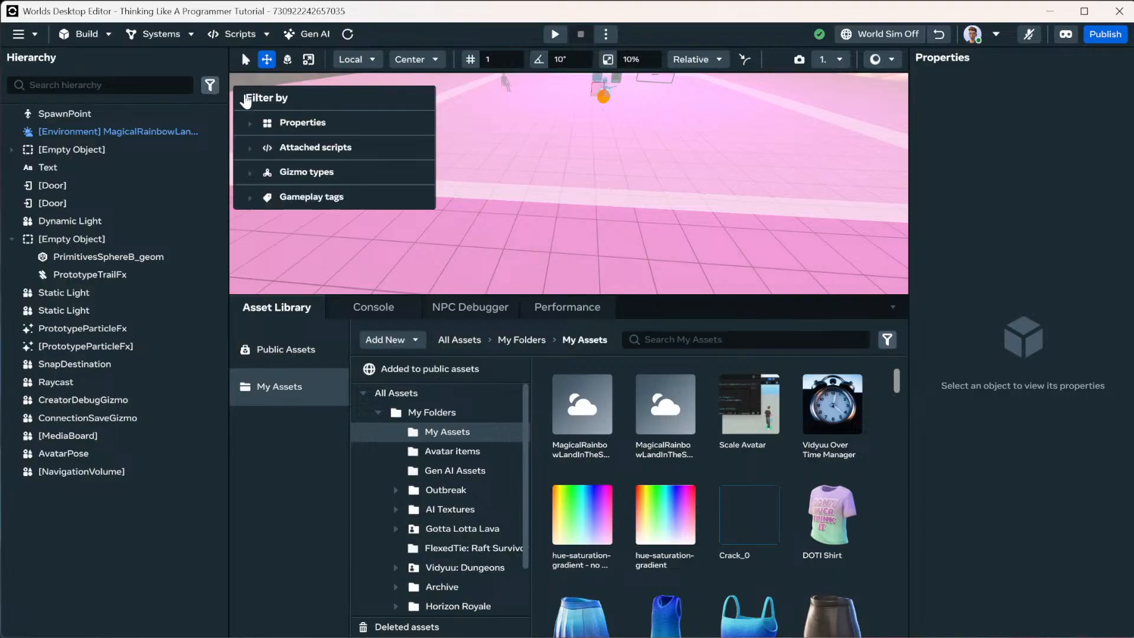
{"action": "left_click", "coordinate": [259, 127]}
{"action": "left_click", "coordinate": [313, 144]}
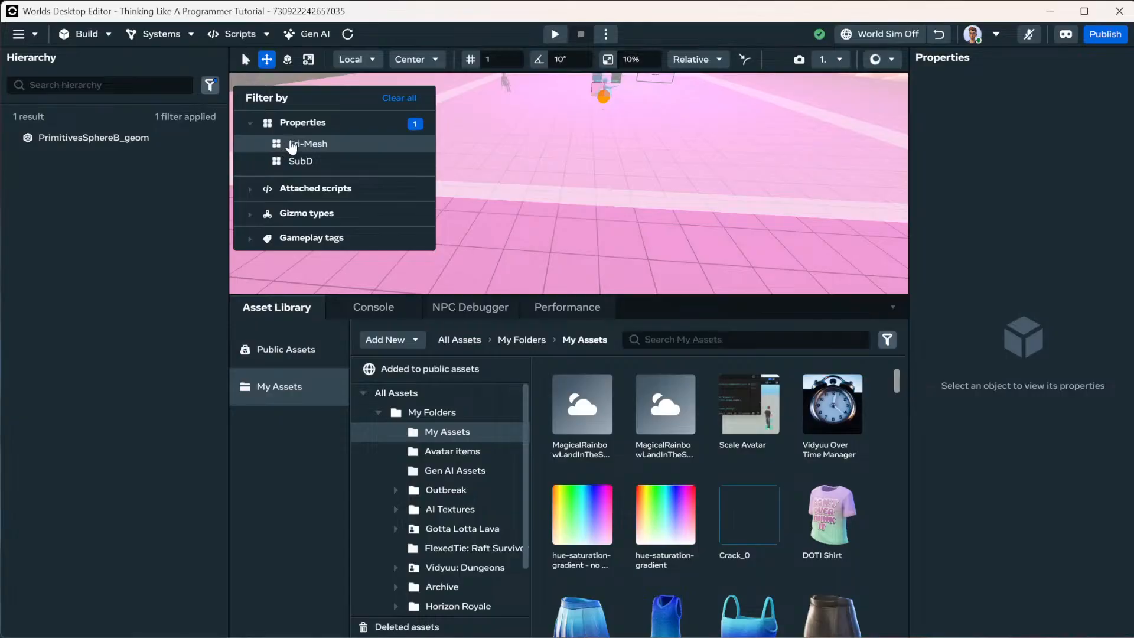
{"action": "left_click", "coordinate": [291, 163]}
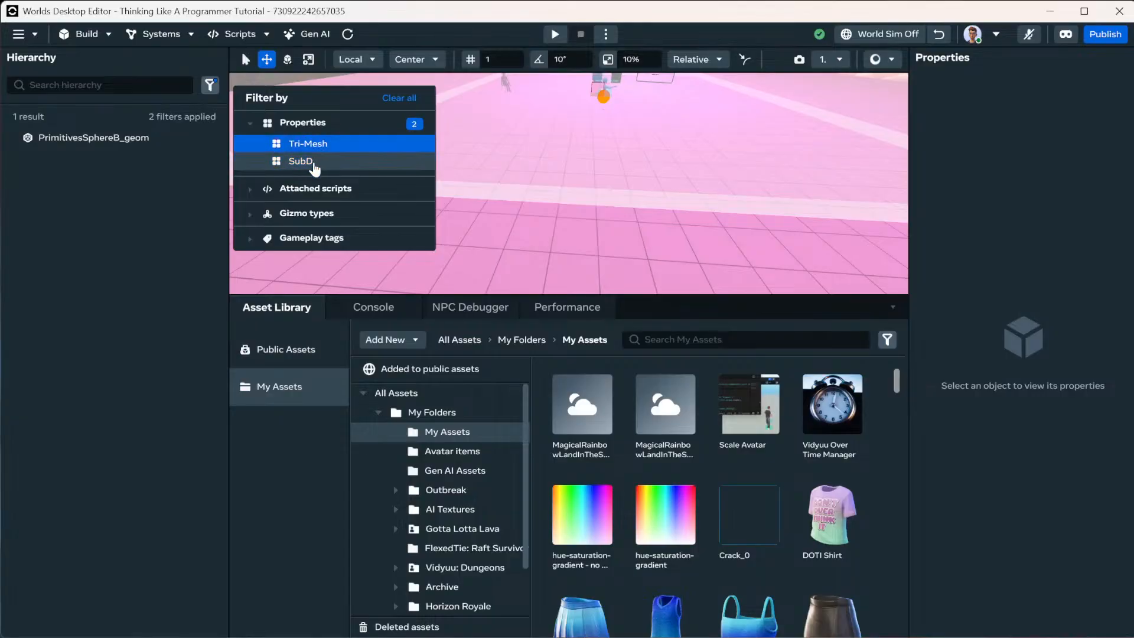
{"action": "left_click", "coordinate": [313, 165]}
{"action": "left_click", "coordinate": [312, 148]}
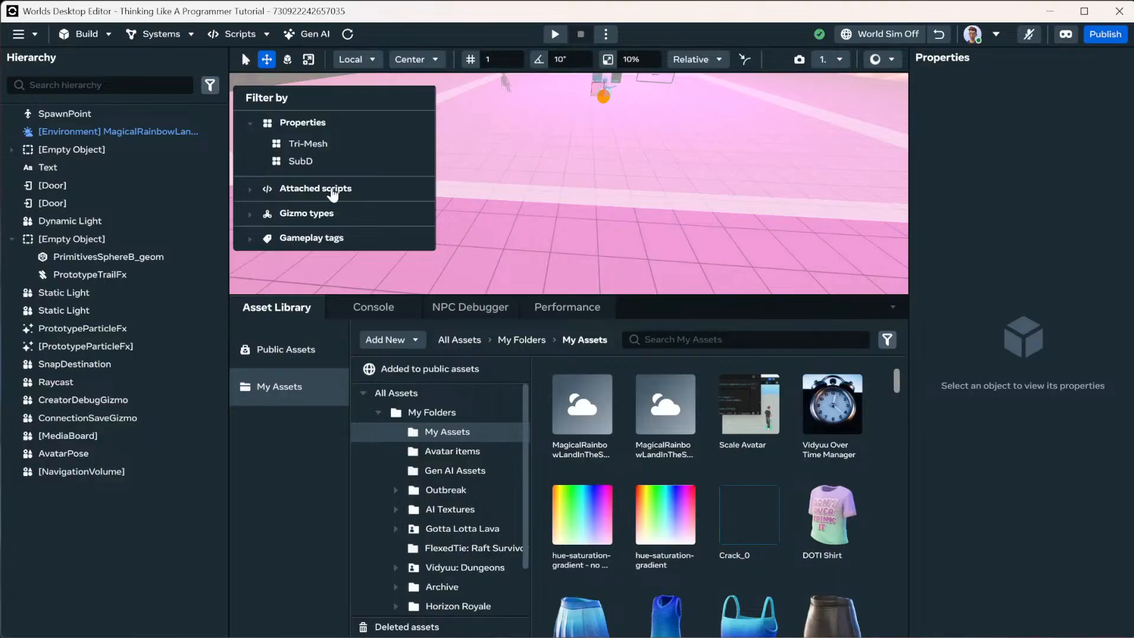
Filter the hierarchy to ParticleFx gizmos, clear all filters, and open the Add New asset list.
{"action": "left_click", "coordinate": [251, 189]}
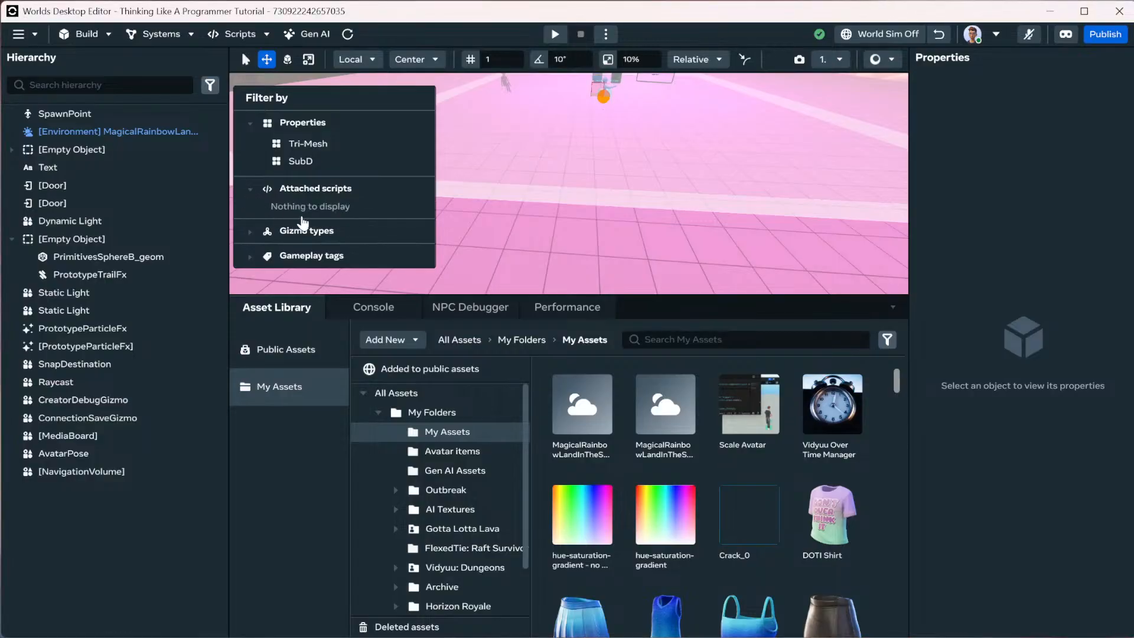
{"action": "left_click", "coordinate": [249, 233]}
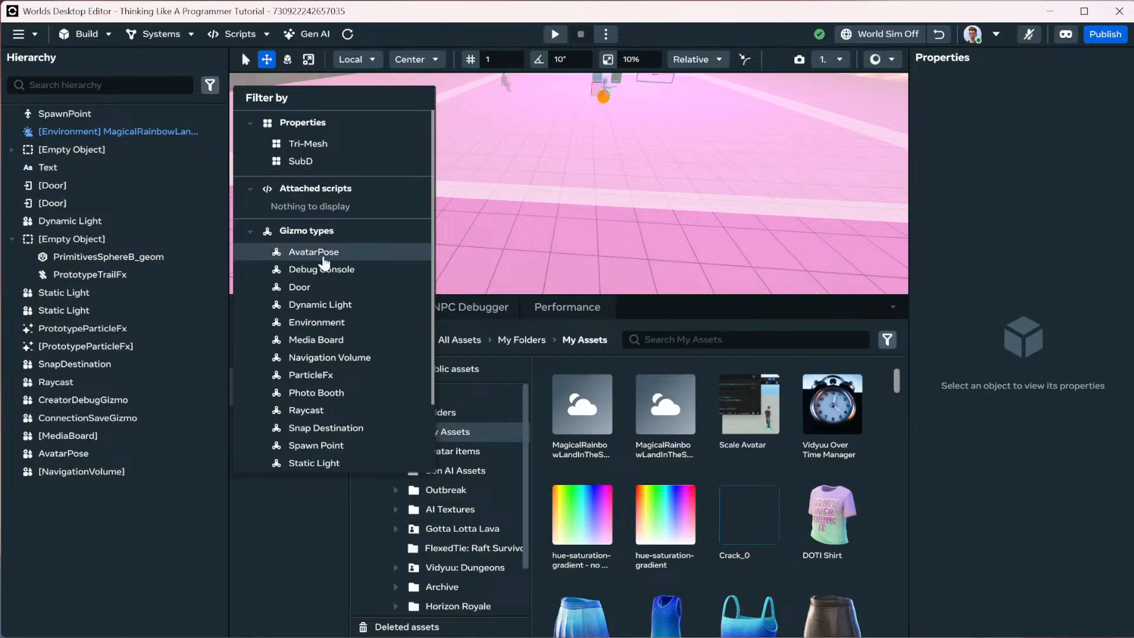
{"action": "left_click", "coordinate": [327, 378]}
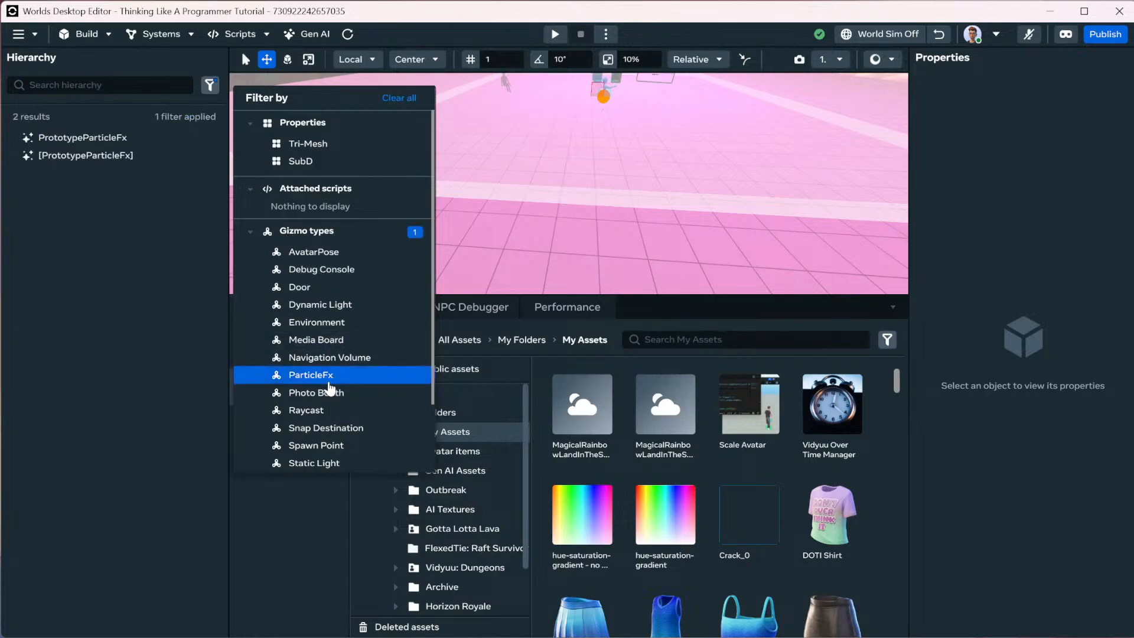
{"action": "left_click", "coordinate": [263, 235]}
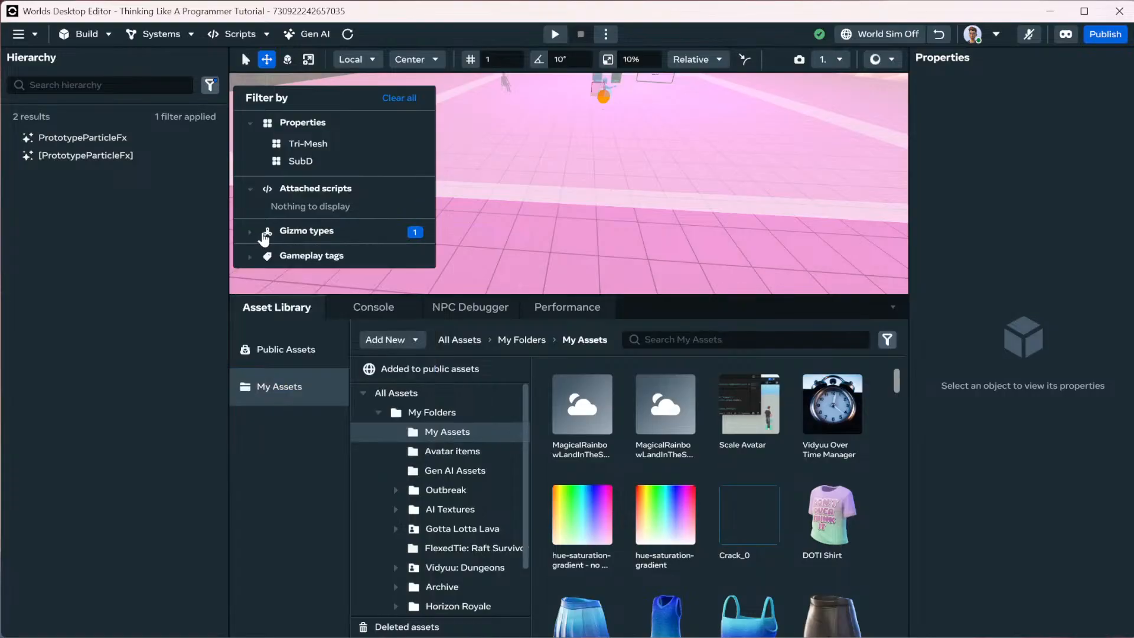
{"action": "left_click", "coordinate": [399, 98]}
{"action": "left_click", "coordinate": [208, 95]}
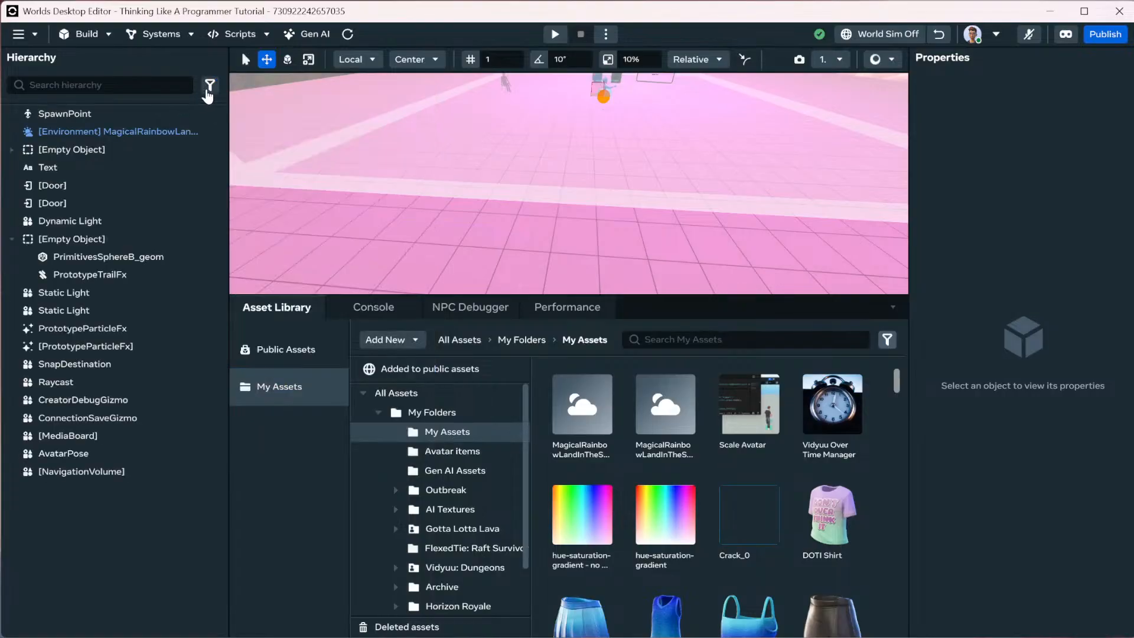
{"action": "left_click", "coordinate": [208, 89]}
{"action": "left_click", "coordinate": [209, 87]}
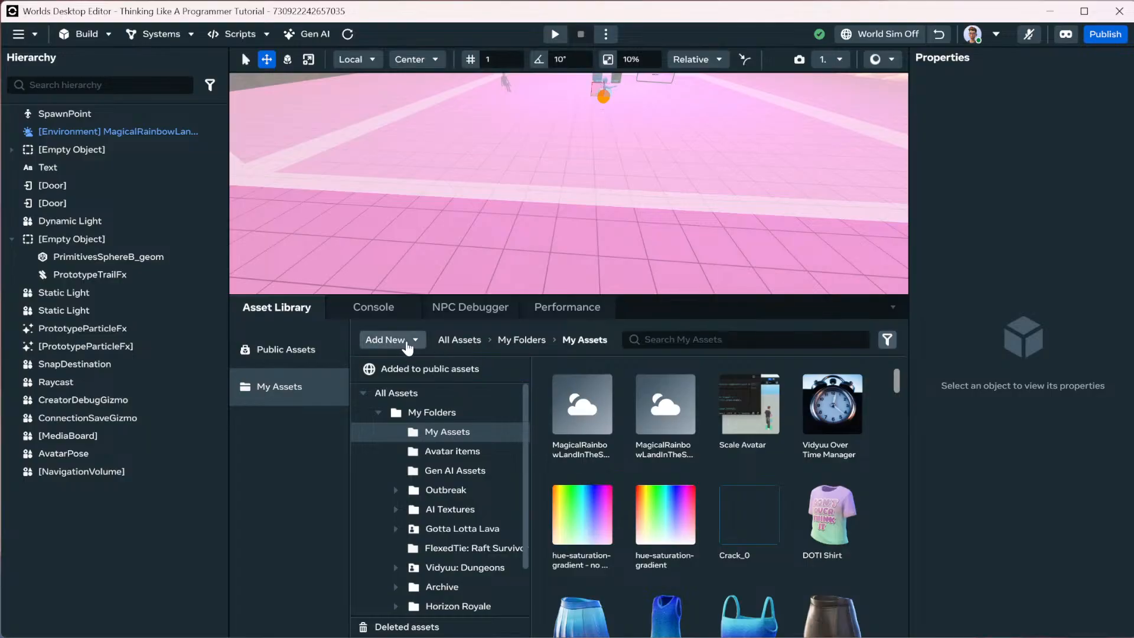
{"action": "left_click", "coordinate": [408, 347]}
Select the empty object holding the sphere and rename it Rainbow Ball.
{"action": "left_click", "coordinate": [294, 402]}
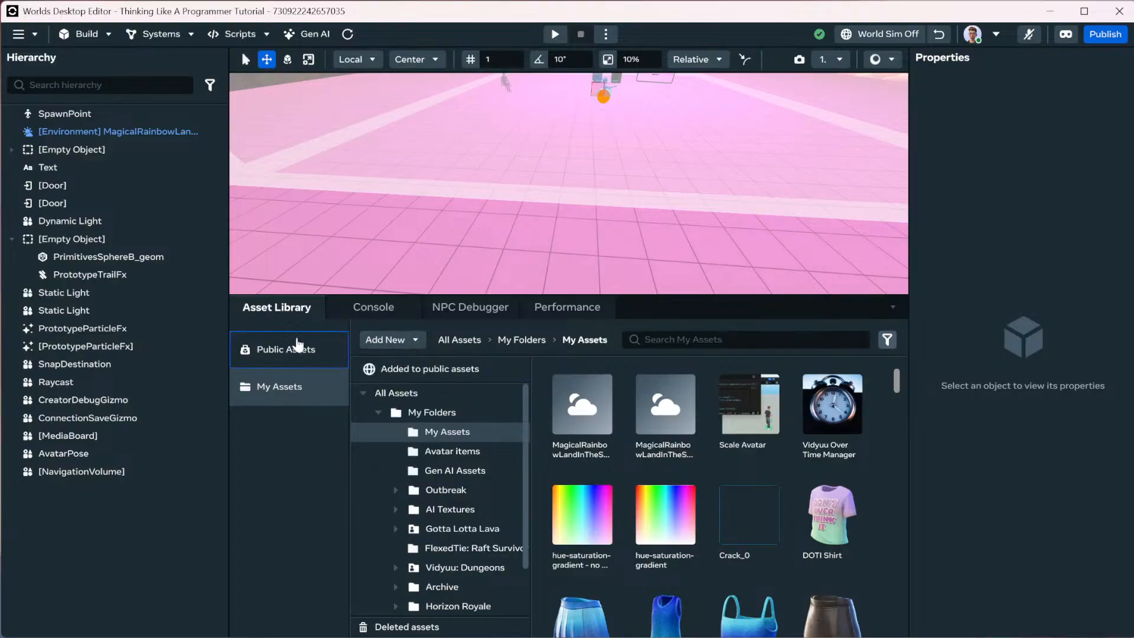
{"action": "left_click", "coordinate": [78, 243]}
{"action": "key", "text": "f"}
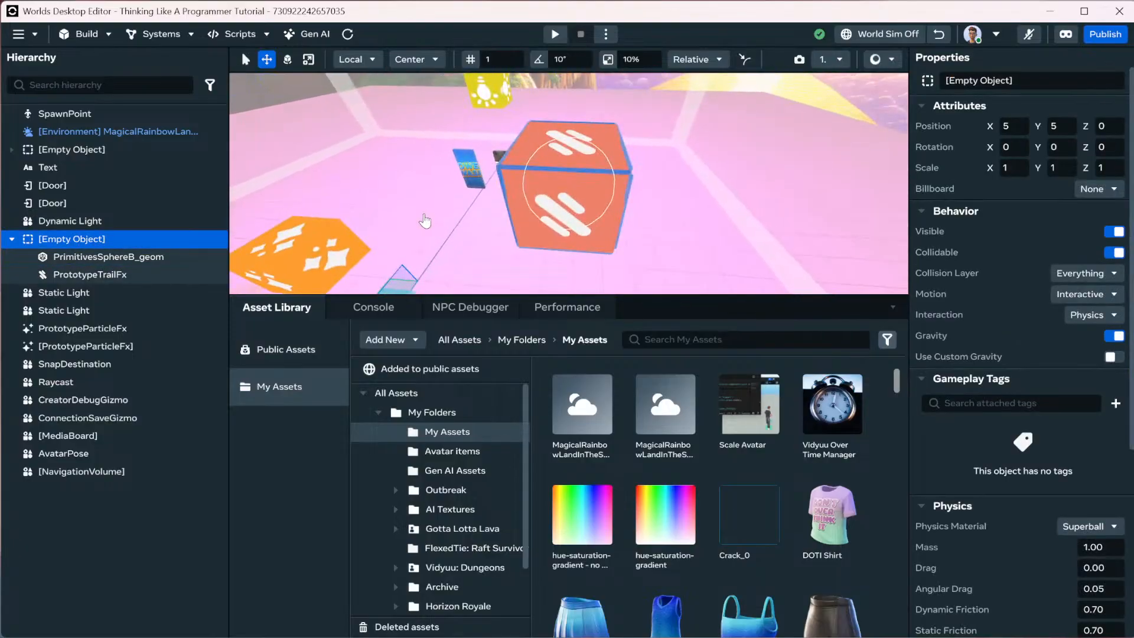
{"action": "left_click", "coordinate": [1007, 83]}
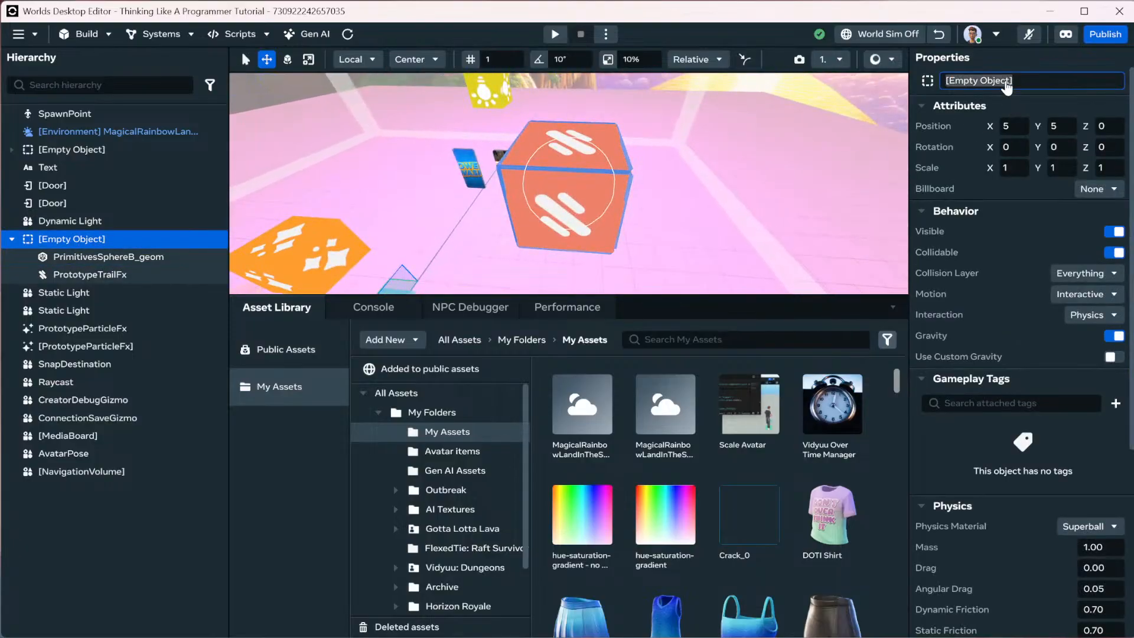
{"action": "type", "text": "Rainbow Ball"}
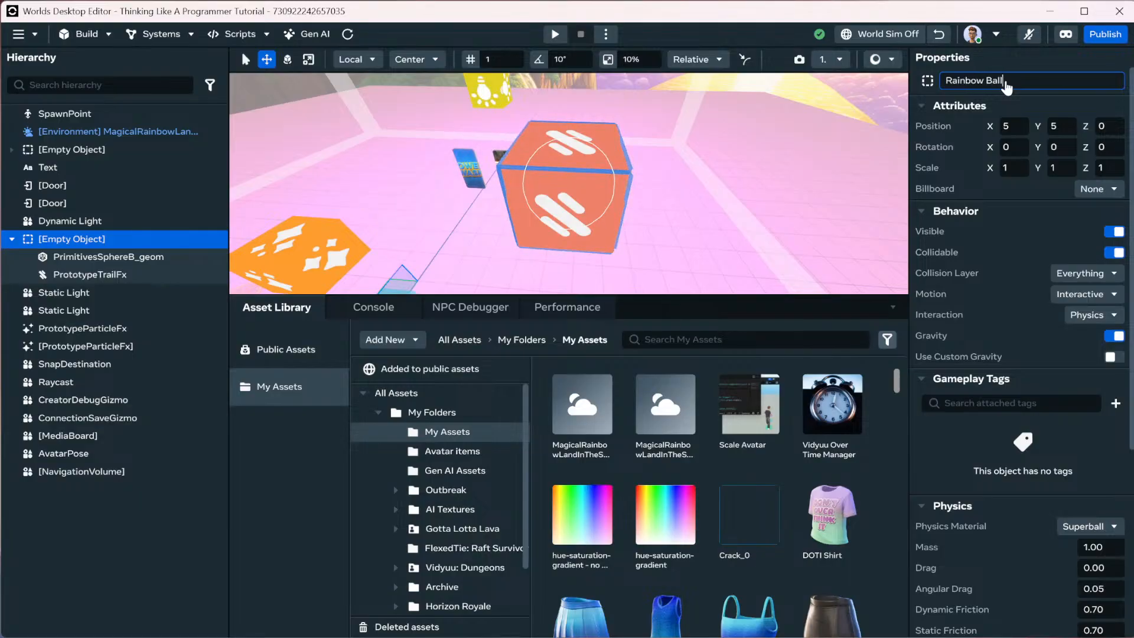
{"action": "key", "text": "Return"}
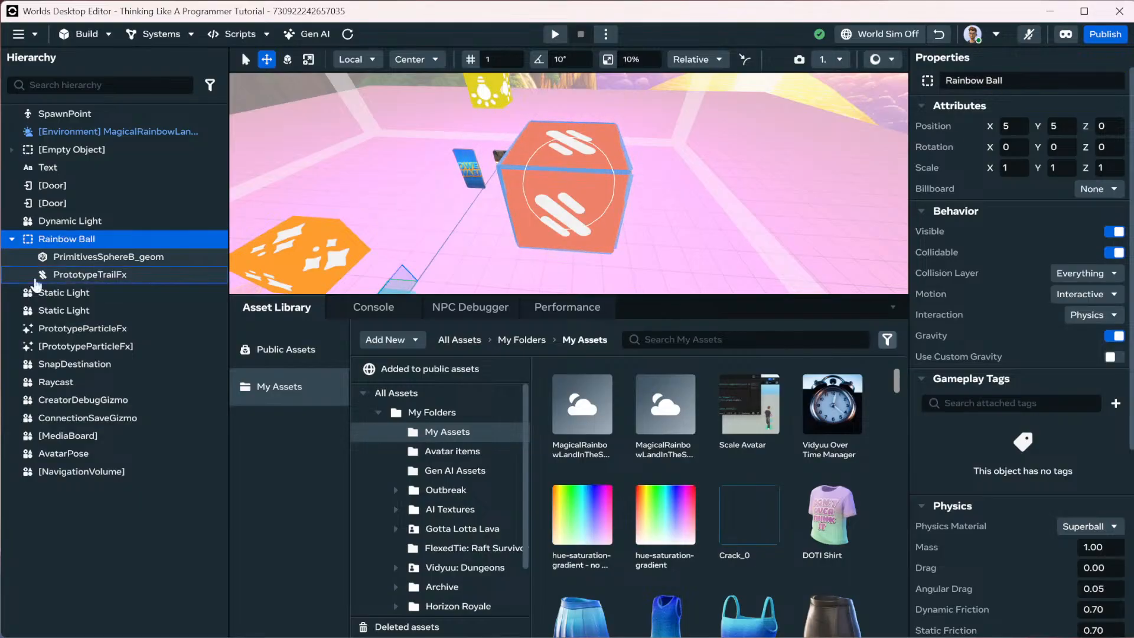
Create a template asset named Rainbow Ball from the object.
{"action": "right_click", "coordinate": [53, 240]}
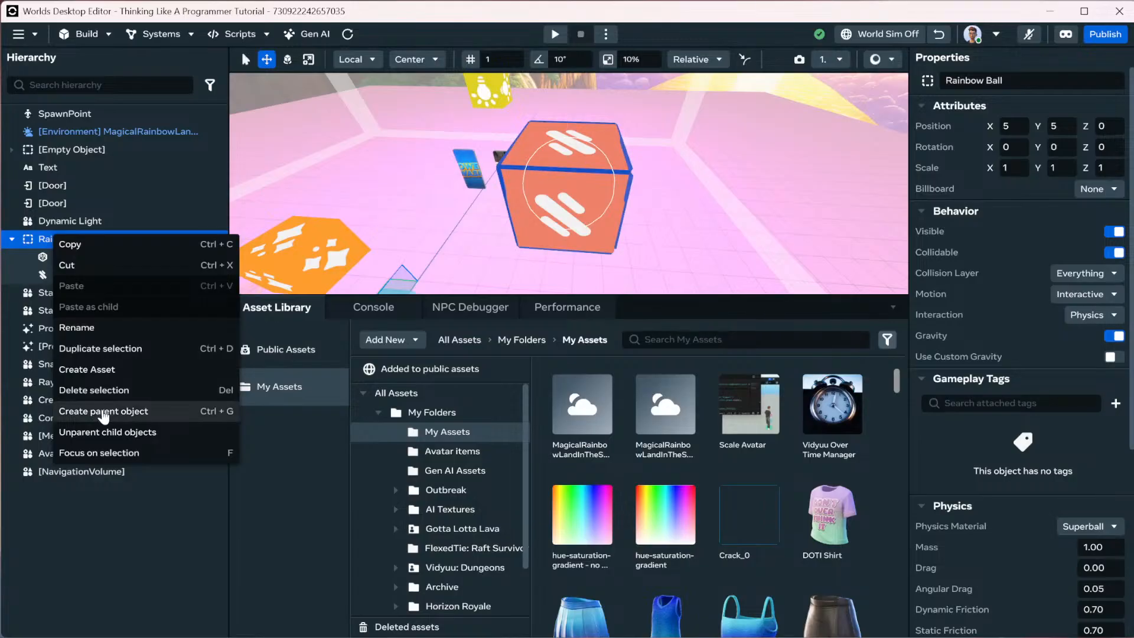
{"action": "left_click", "coordinate": [102, 373]}
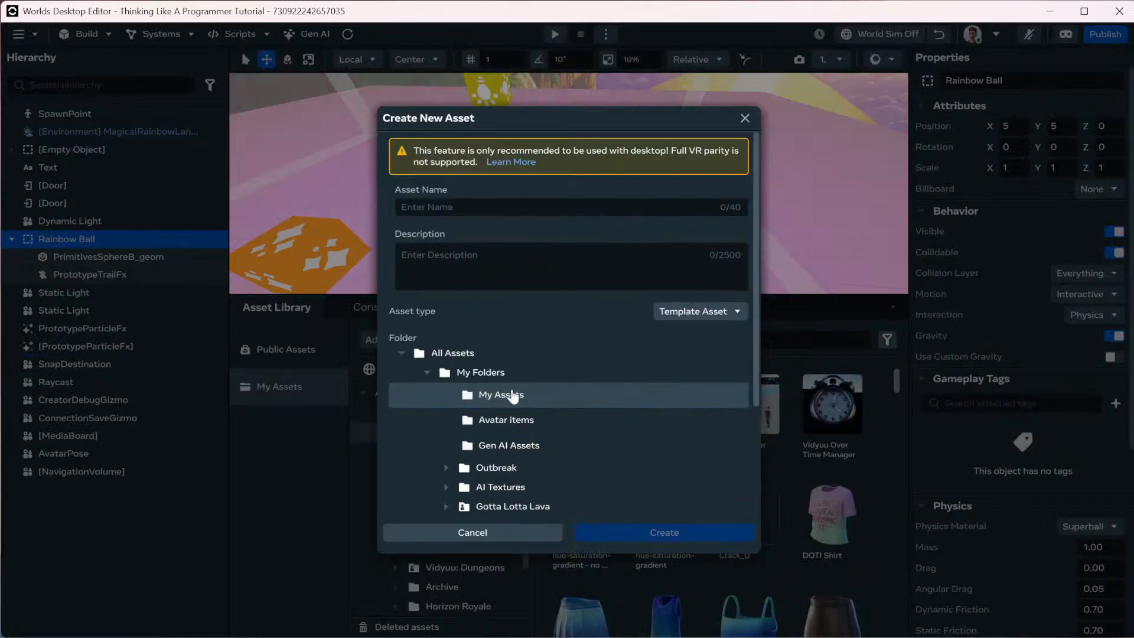
{"action": "left_click", "coordinate": [443, 211]}
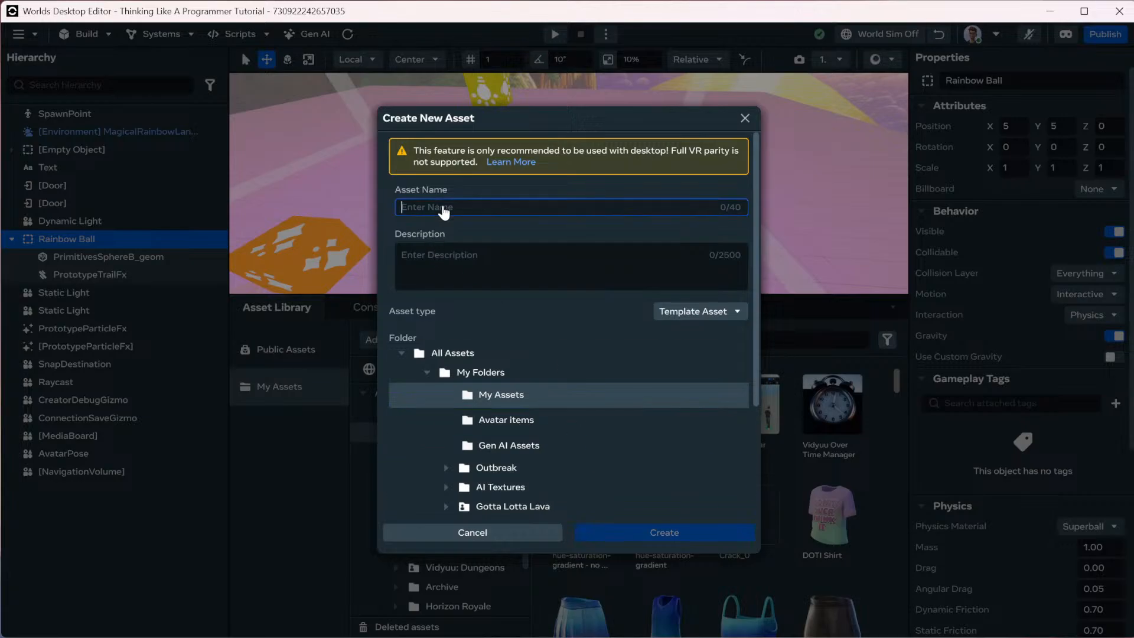
{"action": "type", "text": "Rainbow Ball"}
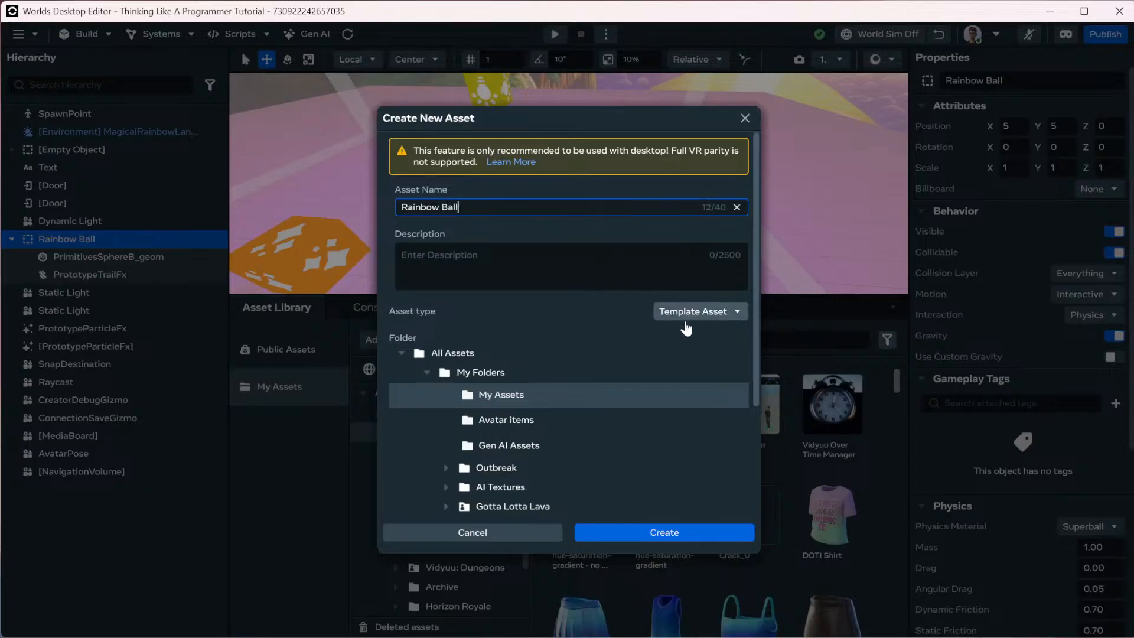
{"action": "left_click", "coordinate": [677, 531]}
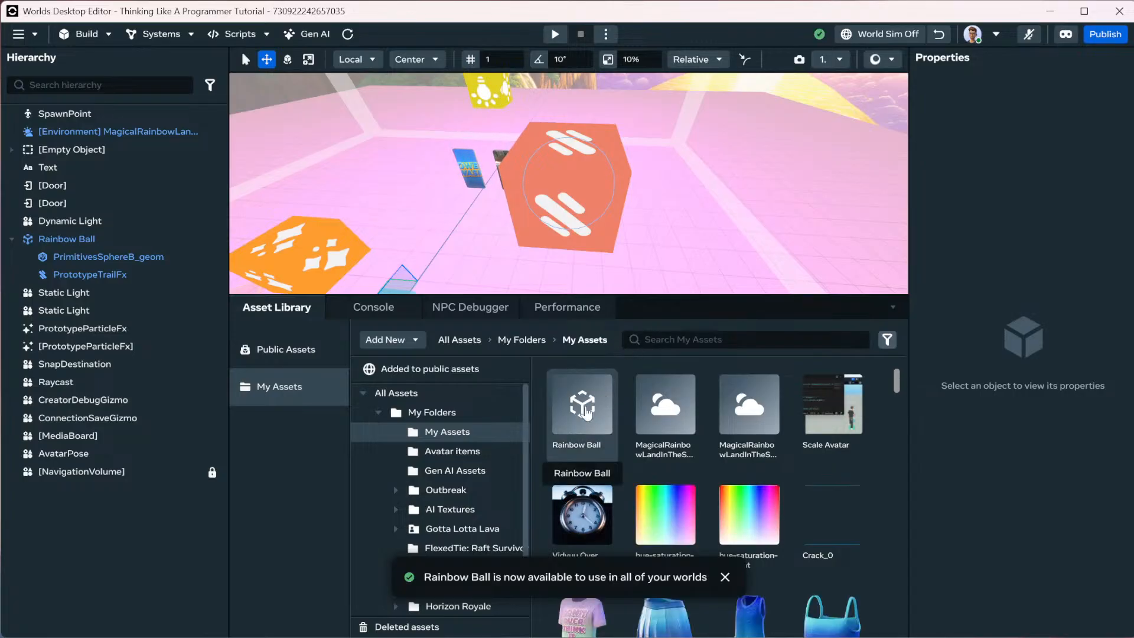
Show the Rainbow Ball asset's details and cancel the Make asset public form.
{"action": "left_click", "coordinate": [590, 409]}
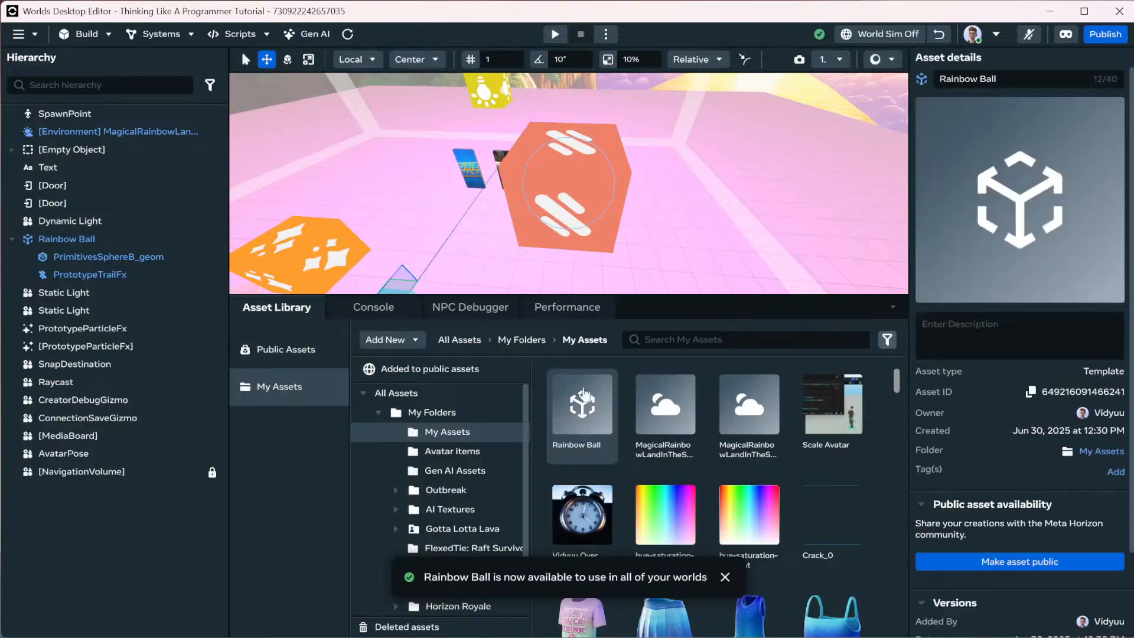
{"action": "left_click", "coordinate": [1021, 562]}
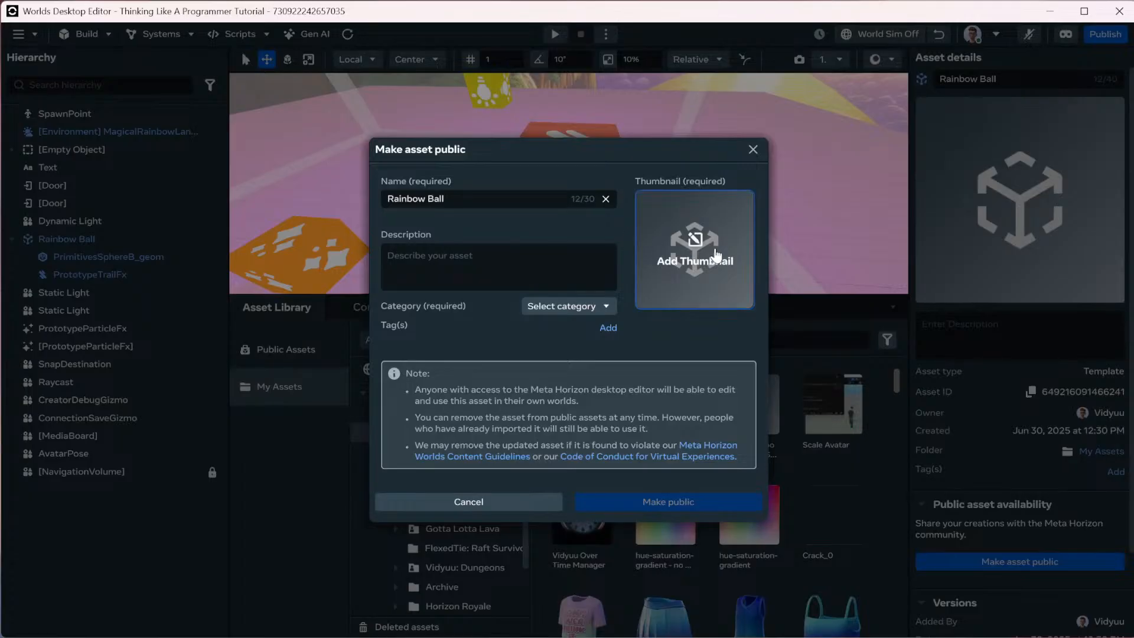
{"action": "left_click", "coordinate": [753, 150]}
{"action": "scroll", "coordinate": [1040, 428], "scroll_direction": "down", "scroll_amount": 2}
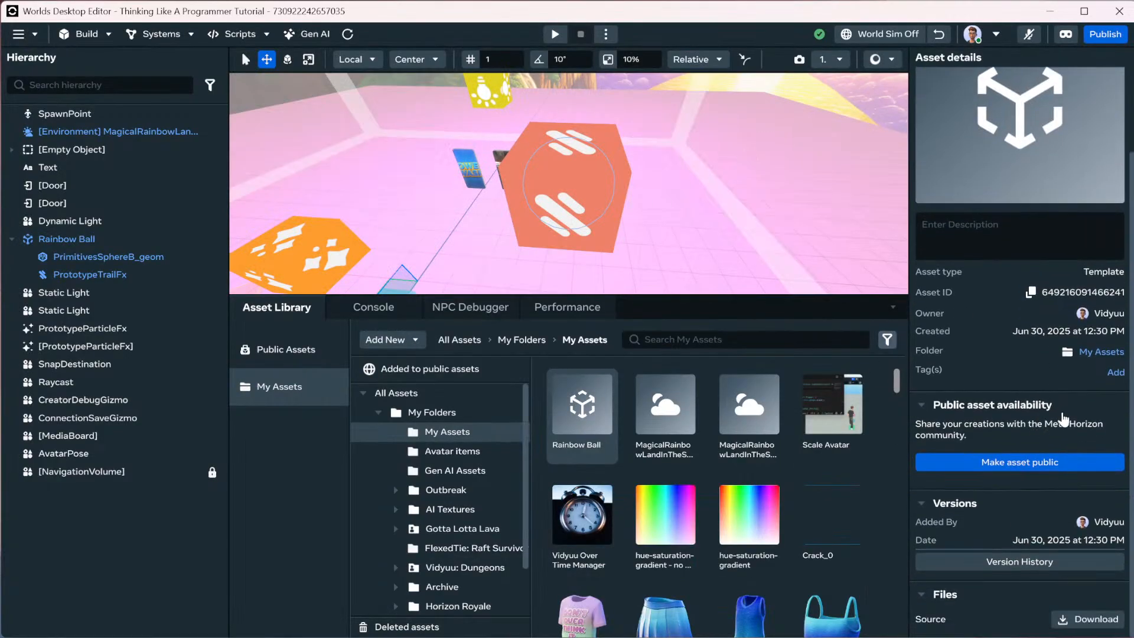
{"action": "scroll", "coordinate": [1063, 419], "scroll_direction": "up", "scroll_amount": 2}
Browse Public Assets and try filtering them by a creator's name.
{"action": "left_click", "coordinate": [319, 358]}
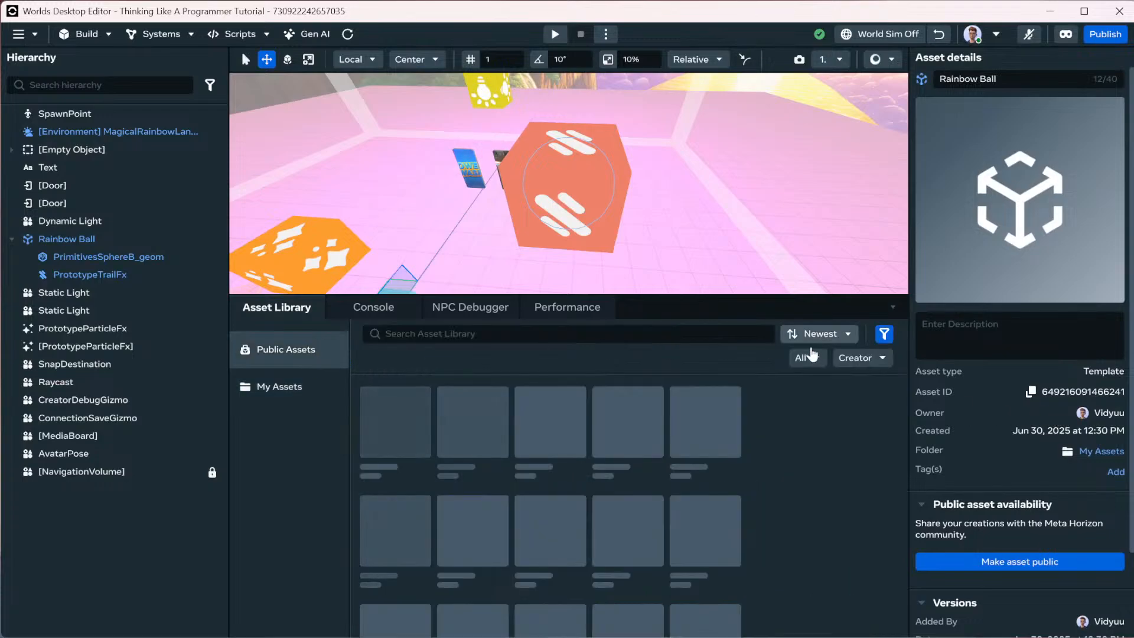
{"action": "left_click", "coordinate": [860, 357]}
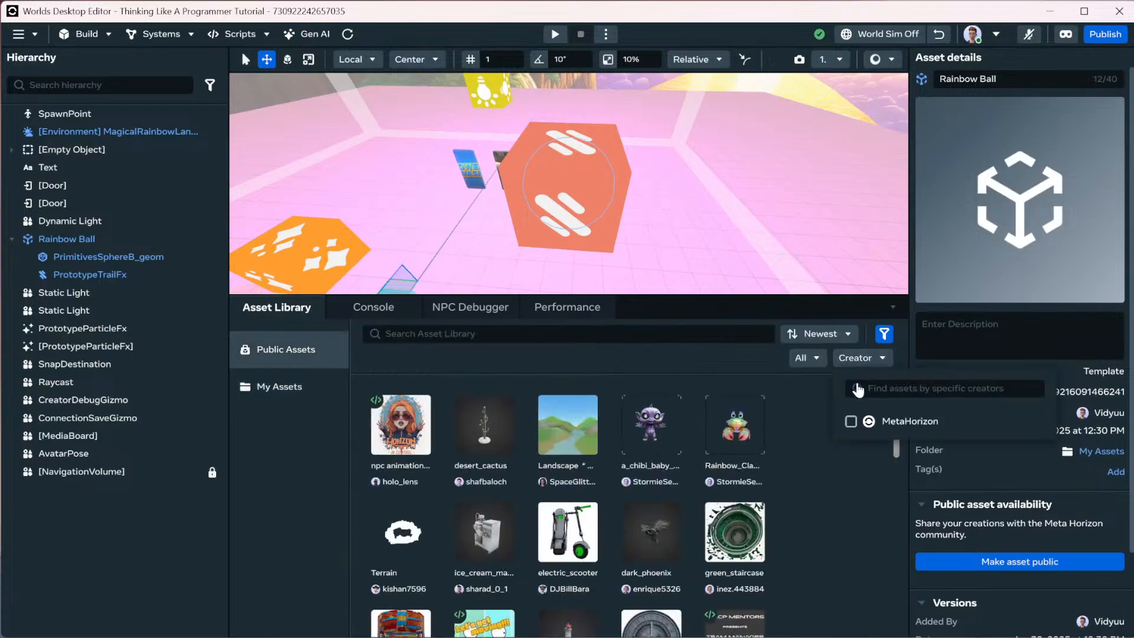
{"action": "left_click", "coordinate": [899, 388]}
{"action": "type", "text": "vidyuu"}
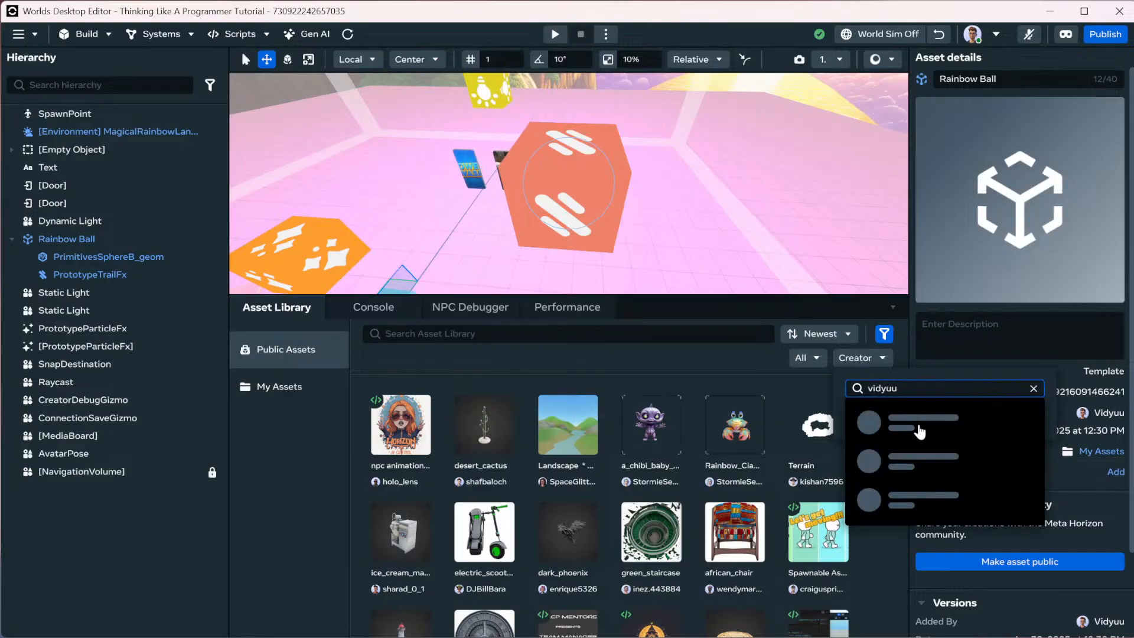
{"action": "left_click", "coordinate": [909, 423]}
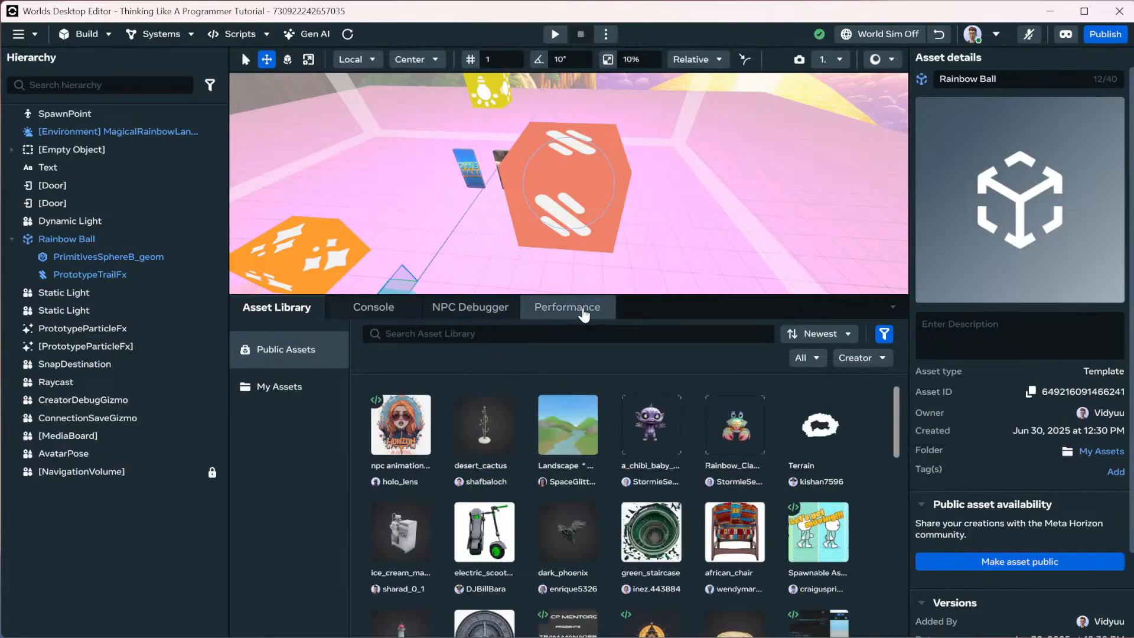
Check the Performance, NPC Debugger and Console tabs, then clear the two console messages.
{"action": "left_click", "coordinate": [567, 308]}
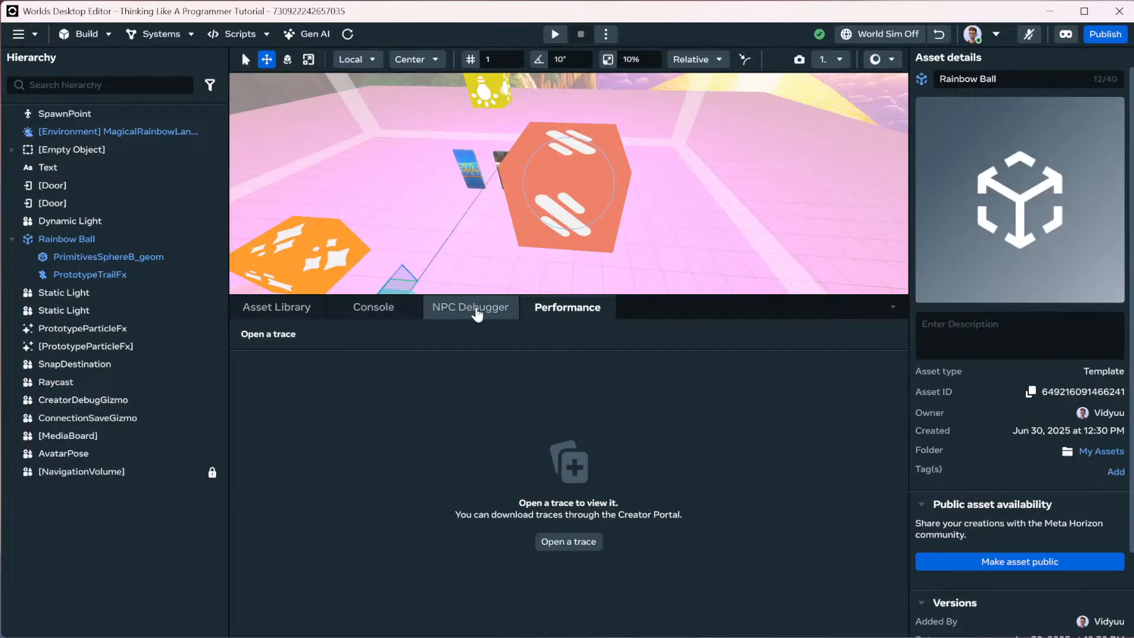
{"action": "left_click", "coordinate": [470, 304]}
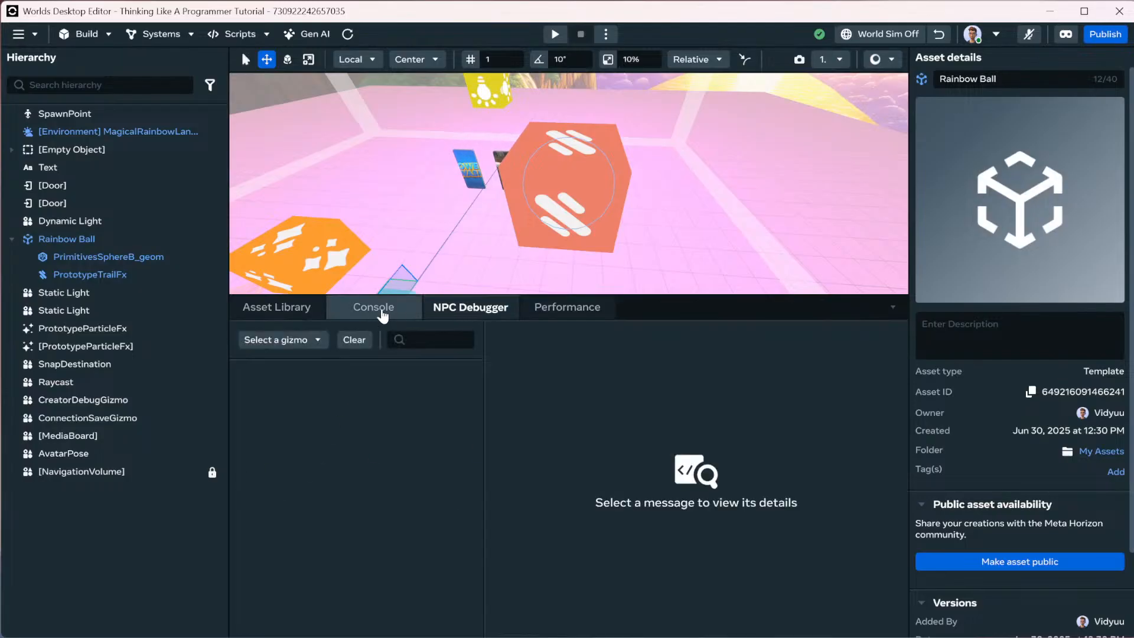
{"action": "left_click", "coordinate": [381, 313]}
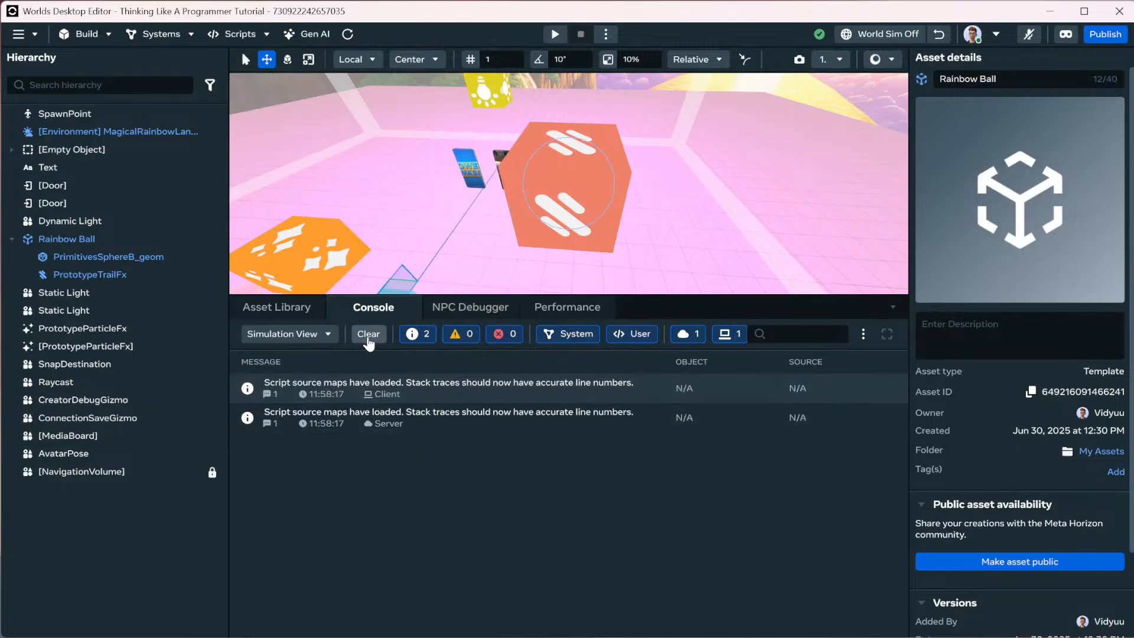
{"action": "left_click", "coordinate": [368, 334]}
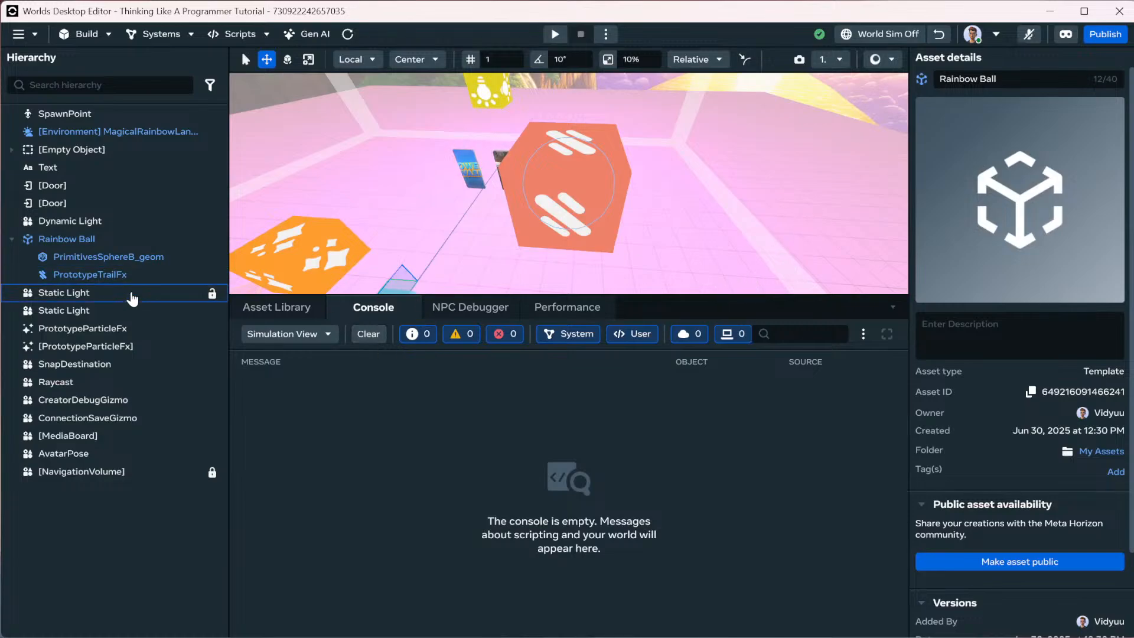
Unlink the Rainbow Ball instance root from its template and show My Assets in the library.
{"action": "right_click", "coordinate": [123, 302]}
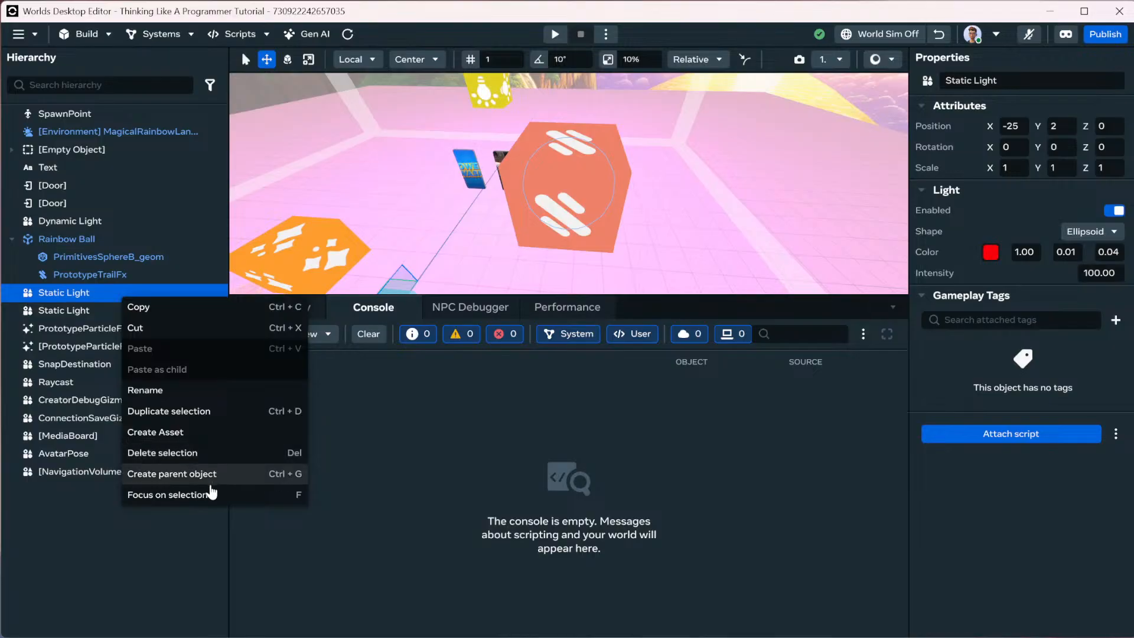
{"action": "right_click", "coordinate": [61, 241]}
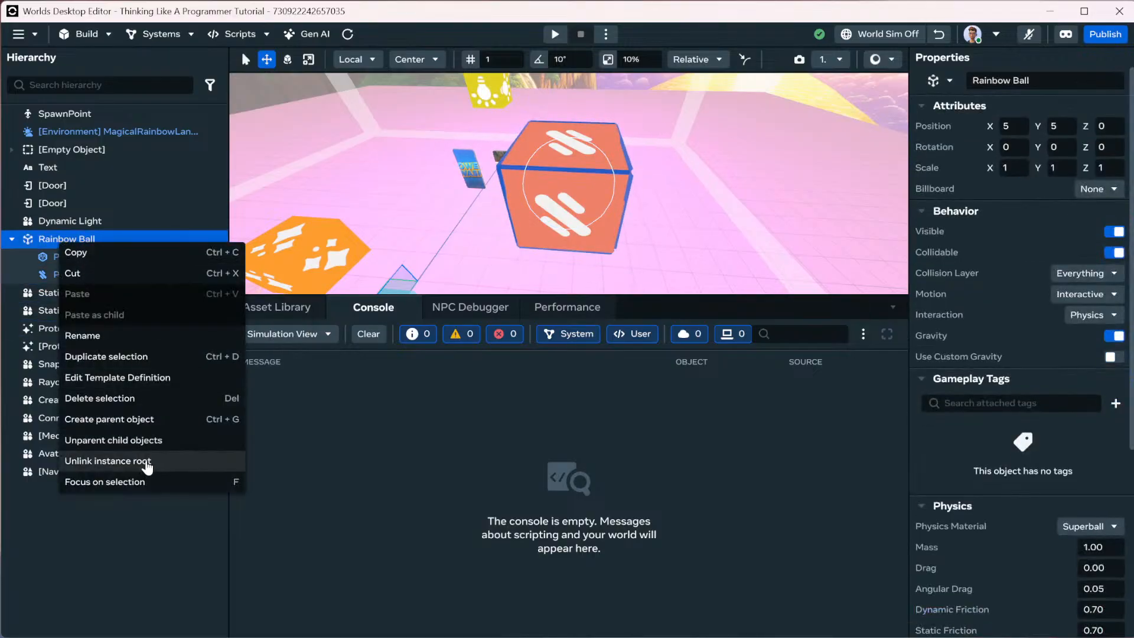
{"action": "left_click", "coordinate": [147, 468]}
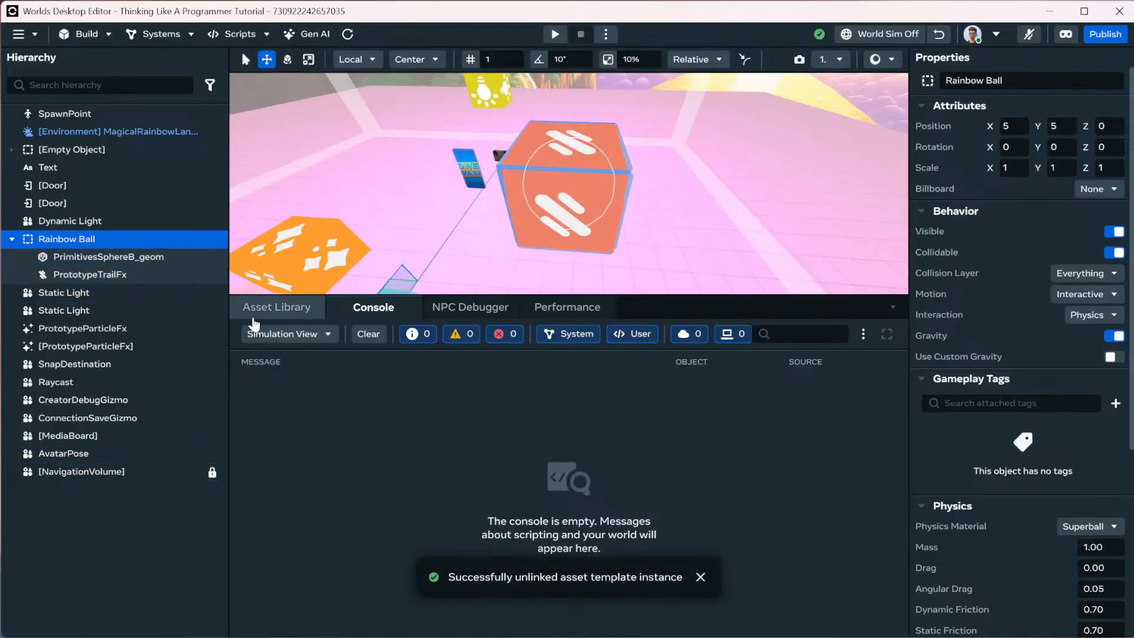
{"action": "left_click", "coordinate": [268, 307]}
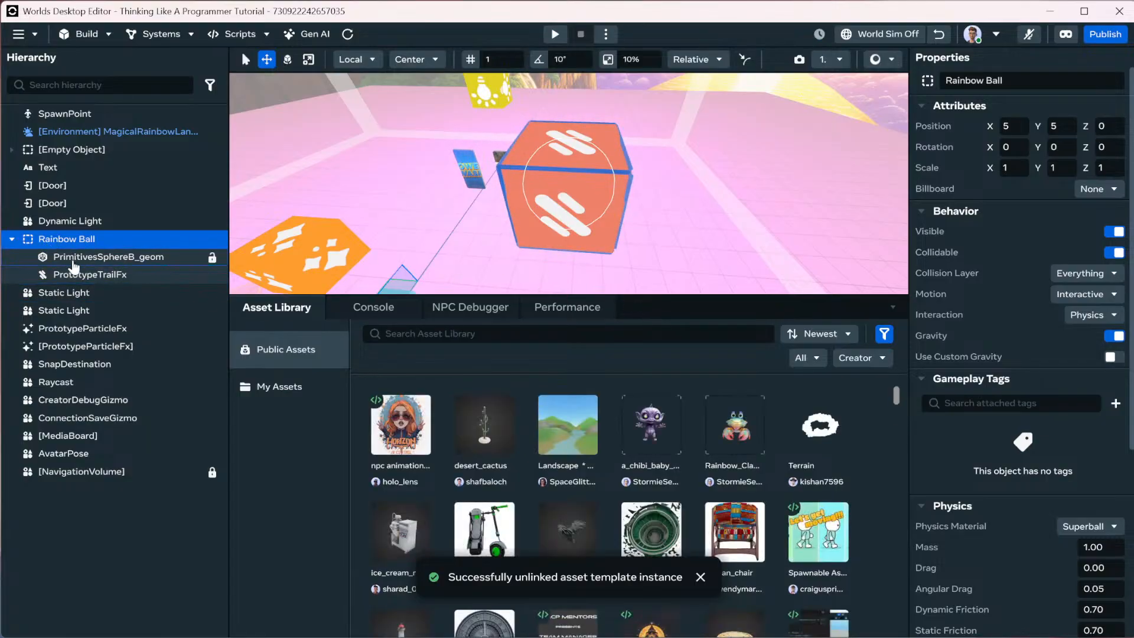
{"action": "left_click", "coordinate": [264, 387]}
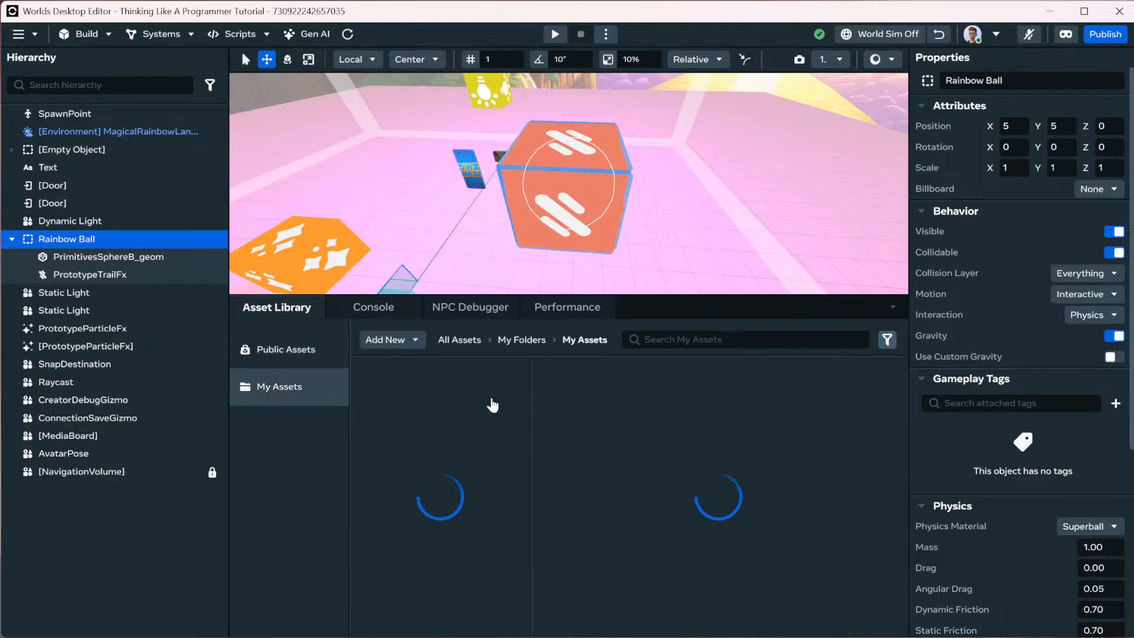
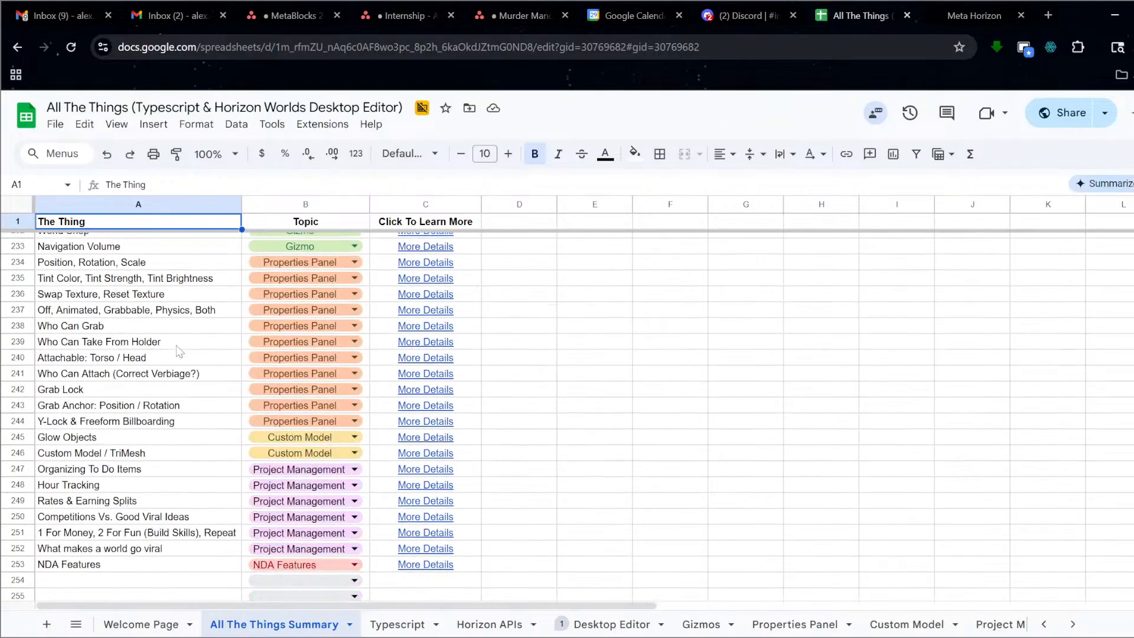
Switch to the Horizon APIs sheet and scroll through its entries.
{"action": "scroll", "coordinate": [180, 364], "scroll_direction": "up", "scroll_amount": 17}
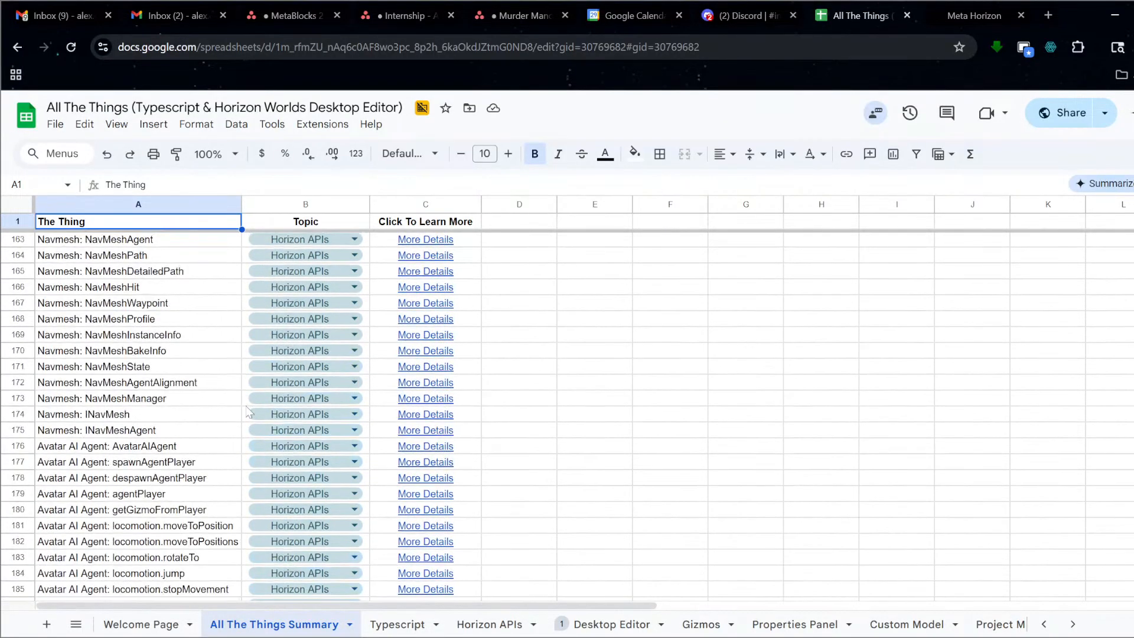
{"action": "left_click", "coordinate": [483, 625]}
{"action": "scroll", "coordinate": [417, 476], "scroll_direction": "up", "scroll_amount": 20}
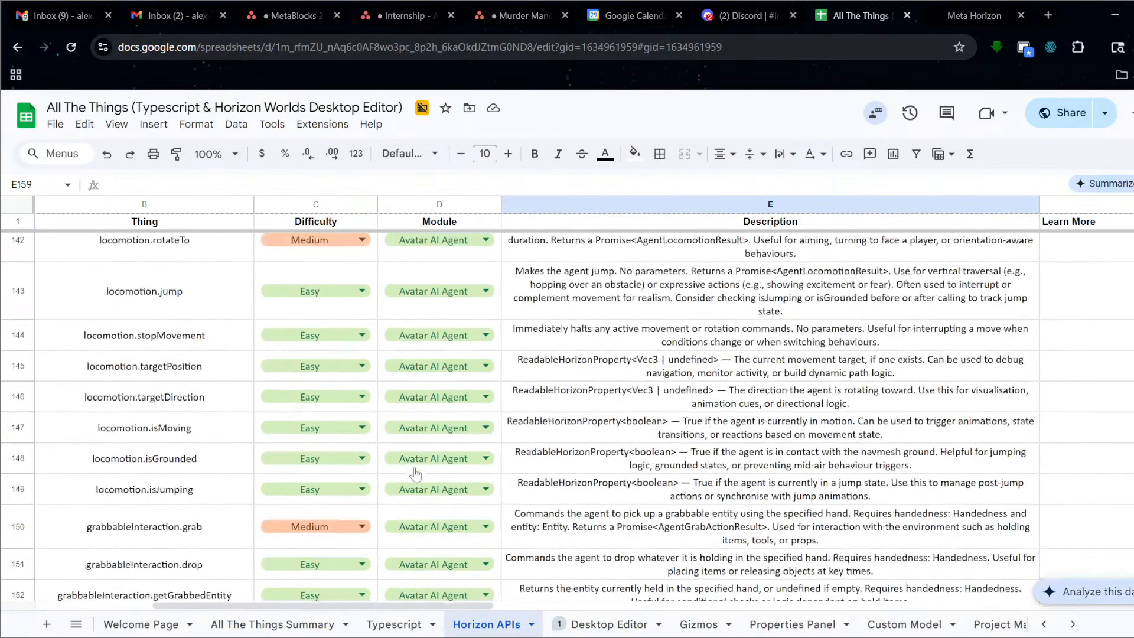
{"action": "scroll", "coordinate": [416, 481], "scroll_direction": "up", "scroll_amount": 15}
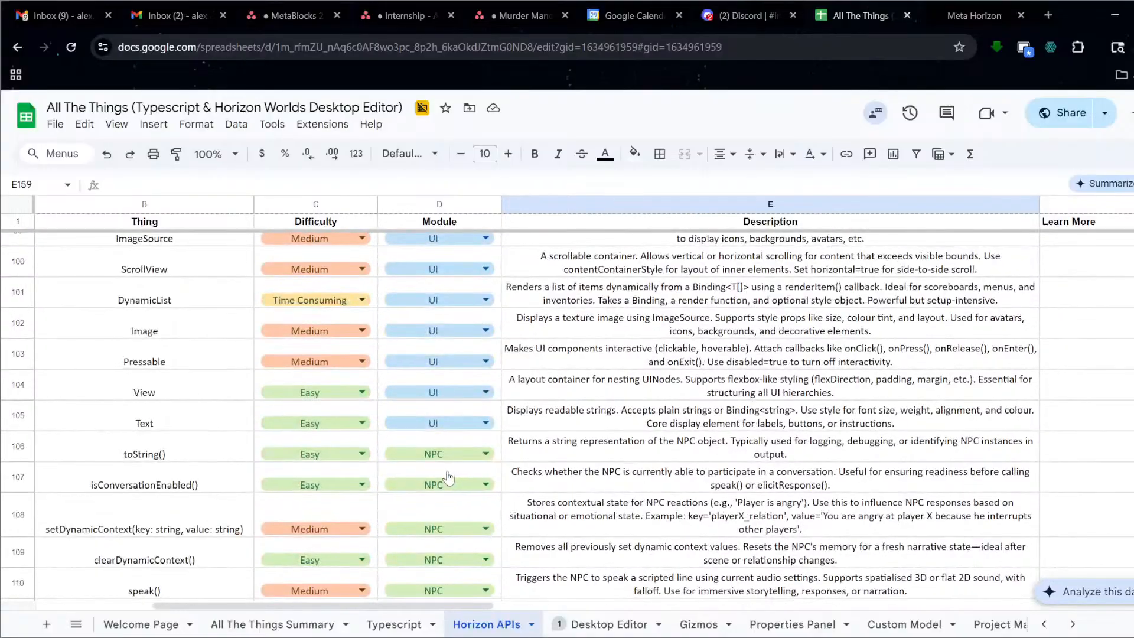
{"action": "scroll", "coordinate": [446, 480], "scroll_direction": "up", "scroll_amount": 15}
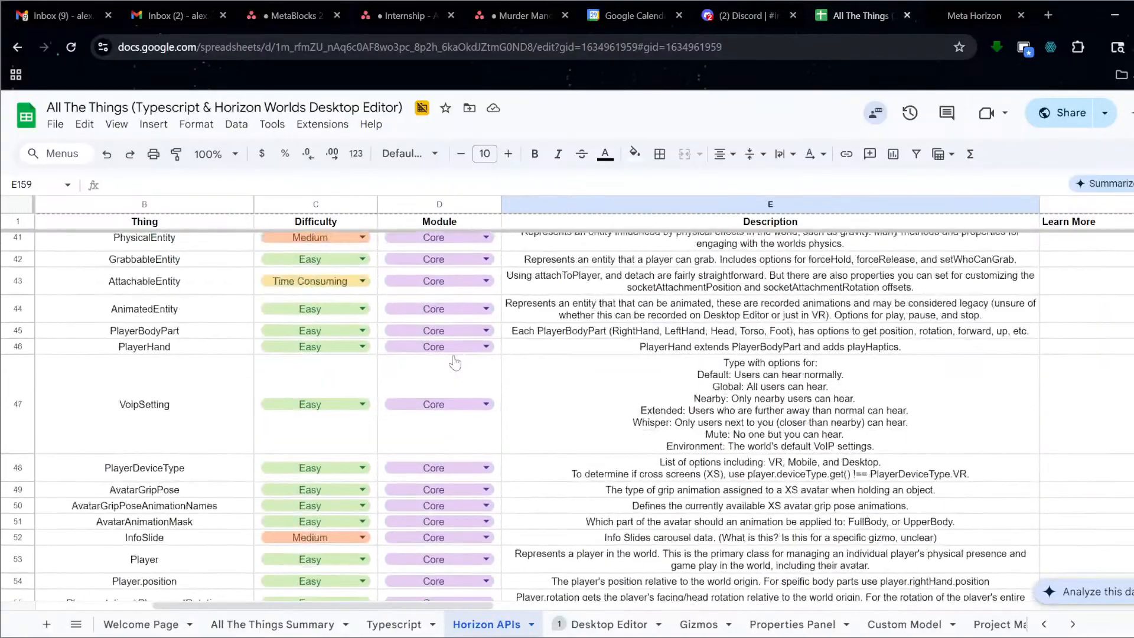
{"action": "scroll", "coordinate": [463, 373], "scroll_direction": "up", "scroll_amount": 15}
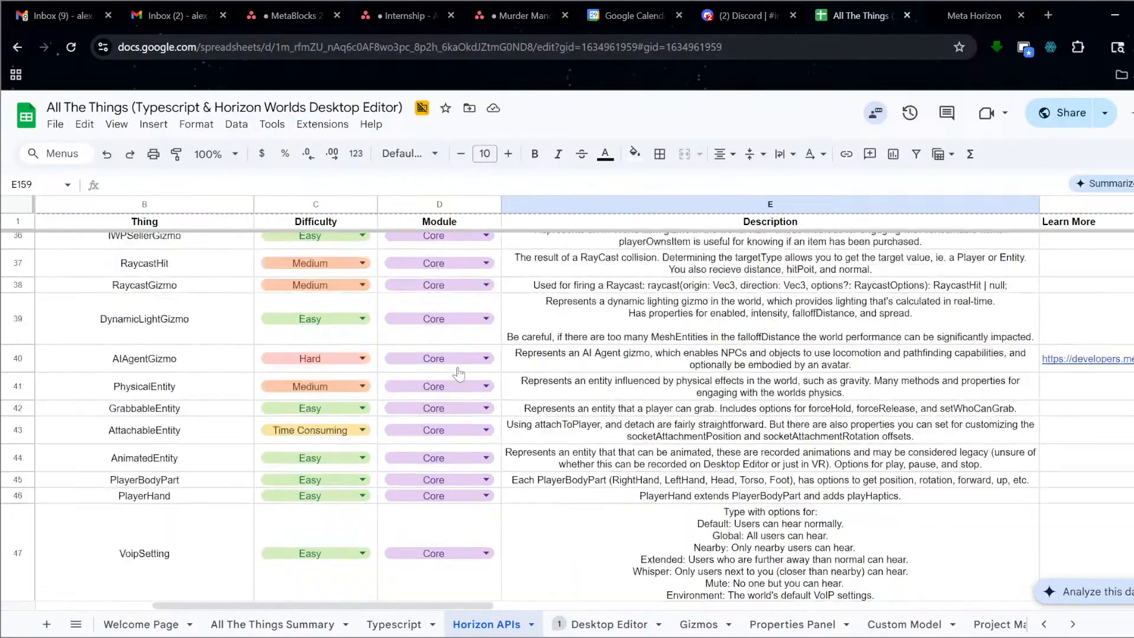
{"action": "scroll", "coordinate": [460, 366], "scroll_direction": "up", "scroll_amount": 3}
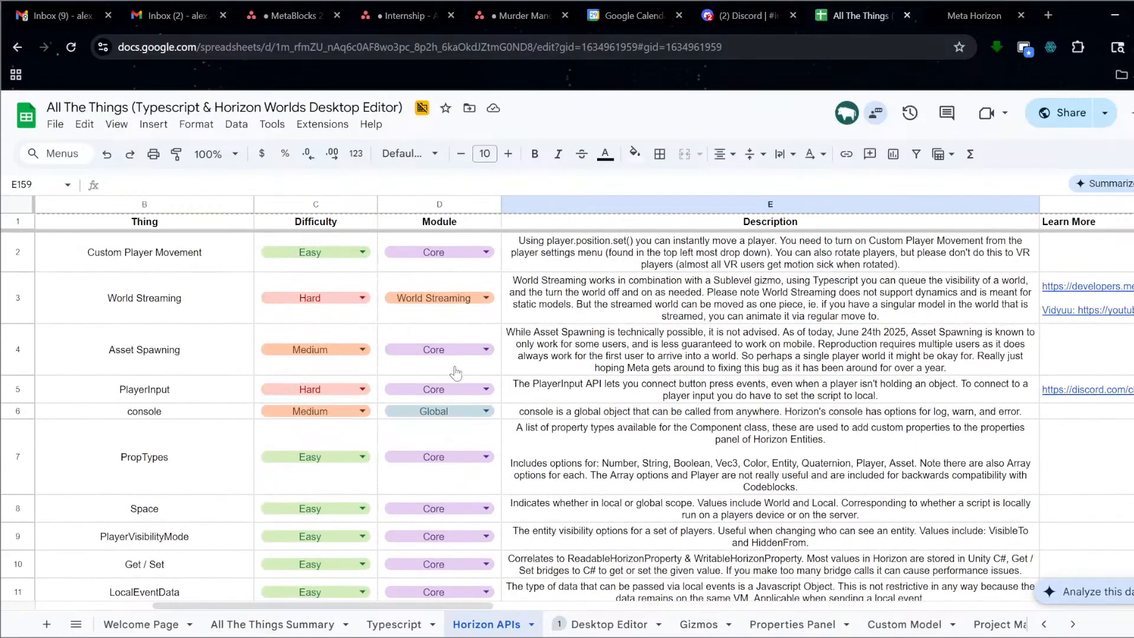
{"action": "scroll", "coordinate": [455, 372], "scroll_direction": "down", "scroll_amount": 15}
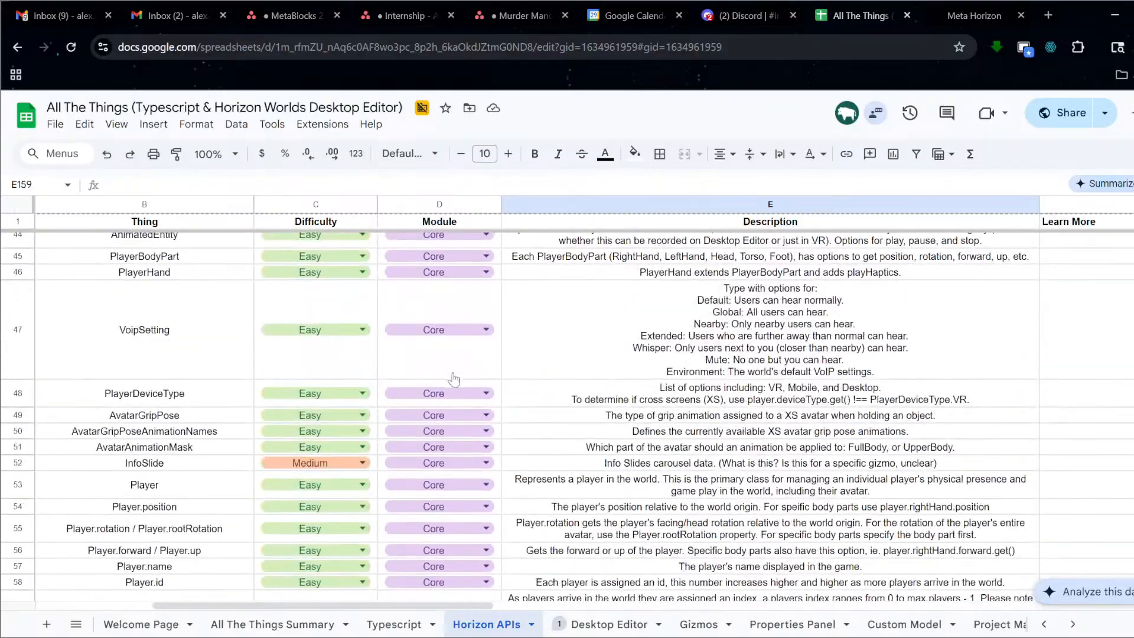
{"action": "scroll", "coordinate": [455, 381], "scroll_direction": "down", "scroll_amount": 15}
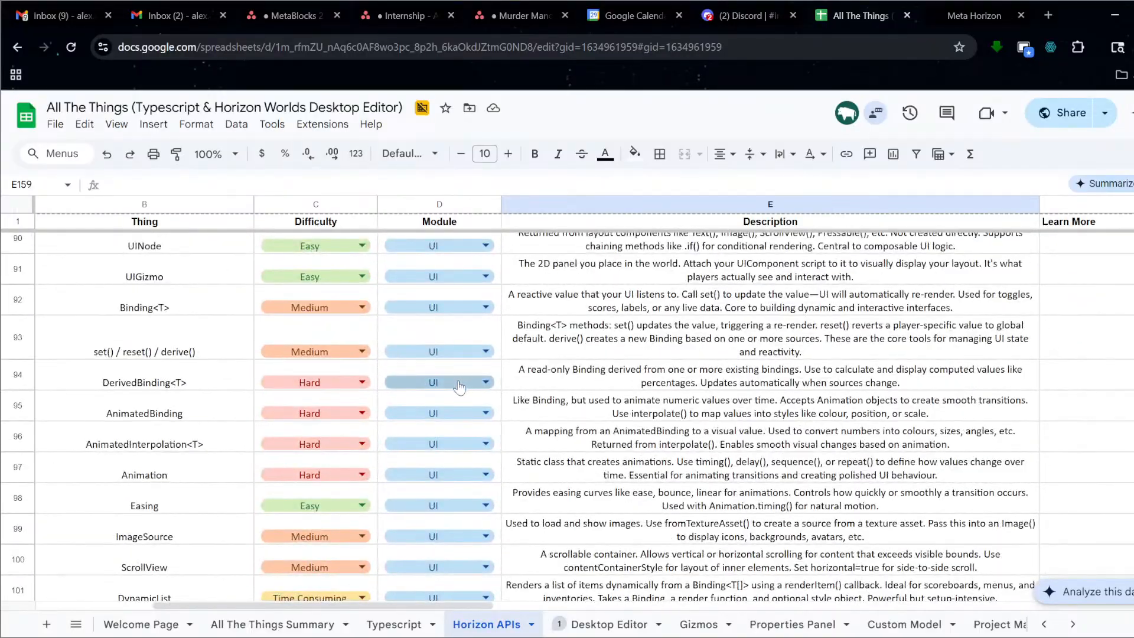
{"action": "scroll", "coordinate": [459, 387], "scroll_direction": "down", "scroll_amount": 8}
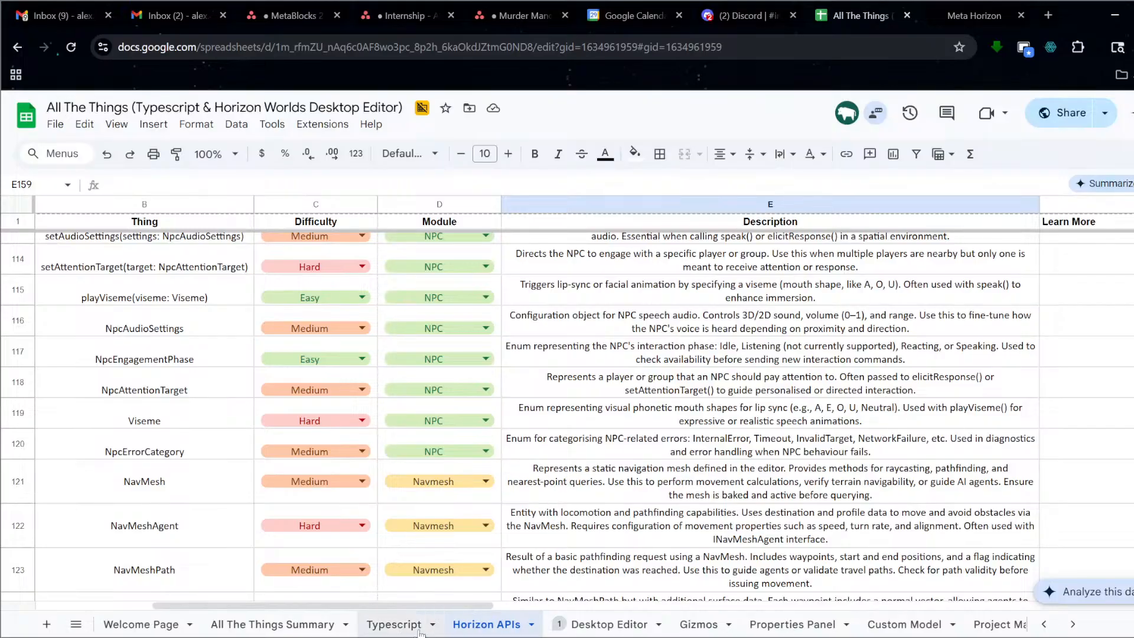
{"action": "scroll", "coordinate": [618, 469], "scroll_direction": "up", "scroll_amount": 5}
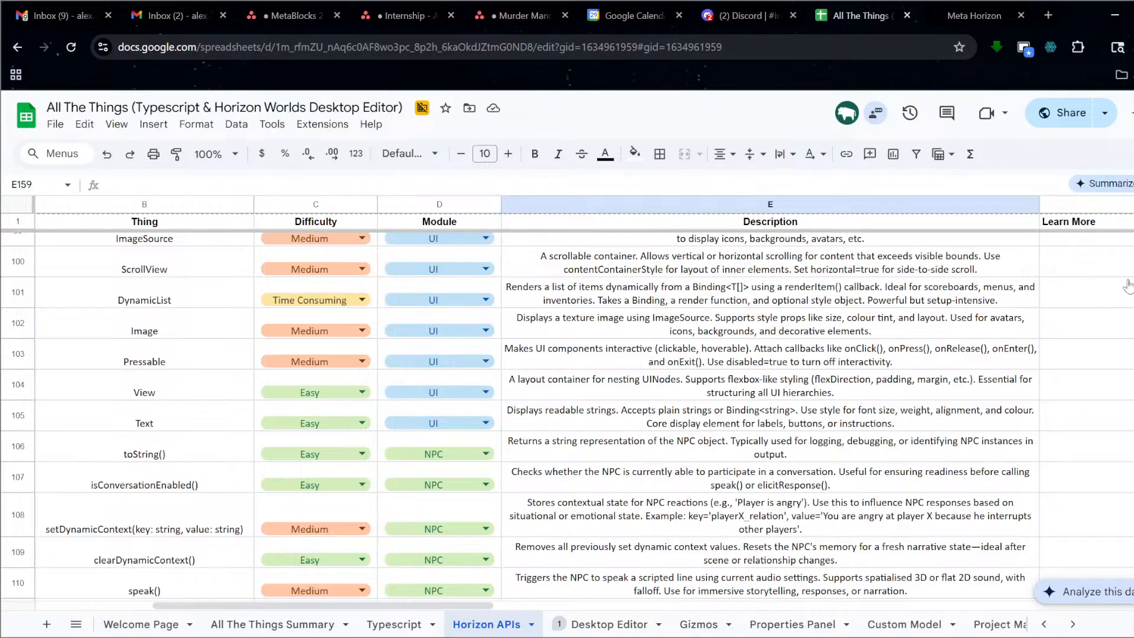
{"action": "scroll", "coordinate": [1104, 348], "scroll_direction": "up", "scroll_amount": 10}
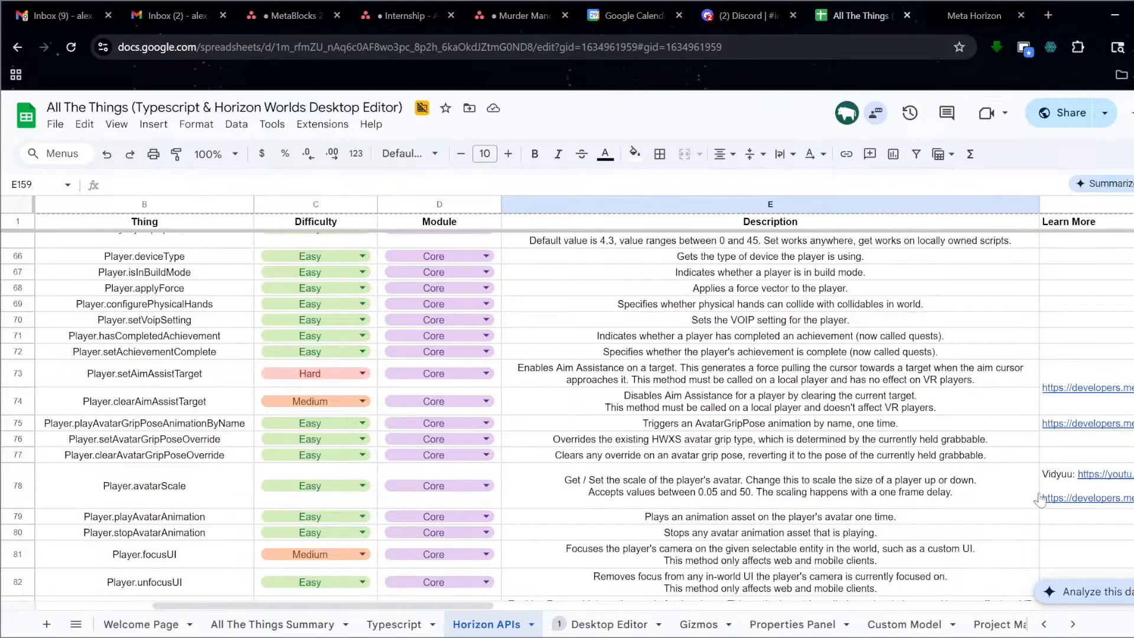
Start a comment on cell F68, cancel it, then show the Desktop Editor sheet.
{"action": "right_click", "coordinate": [1063, 289]}
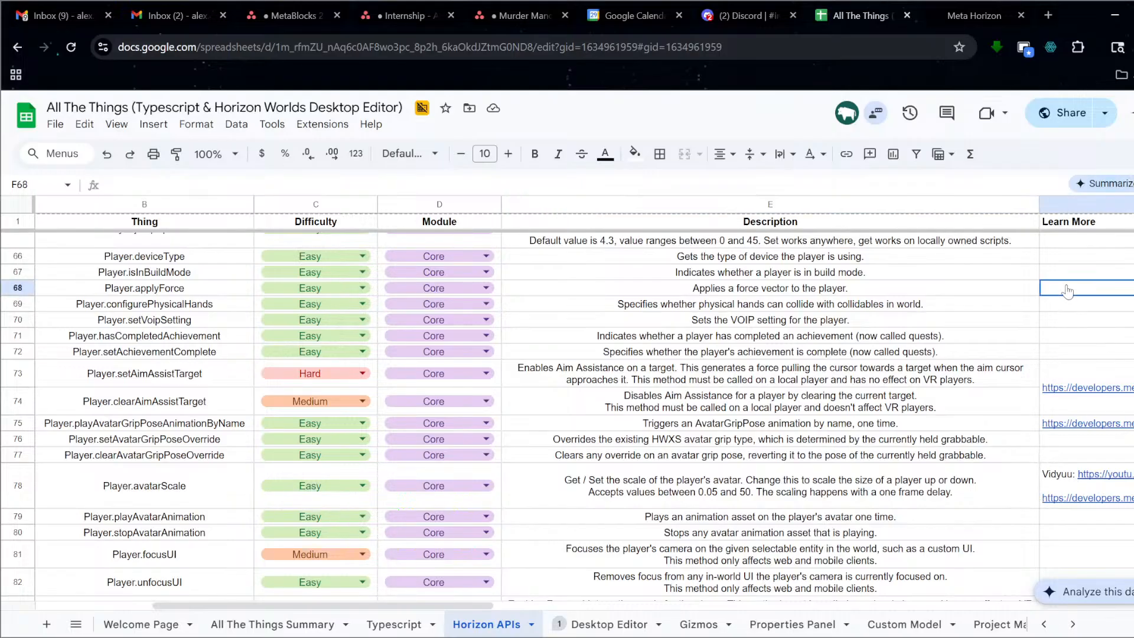
{"action": "left_click", "coordinate": [1014, 612]}
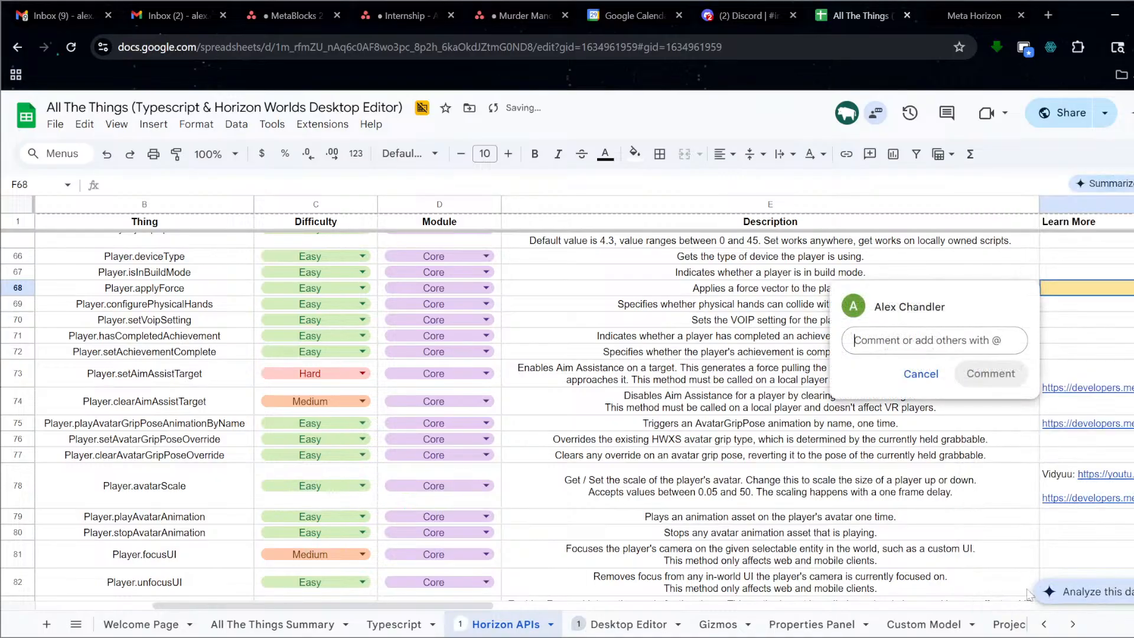
{"action": "left_click", "coordinate": [925, 378]}
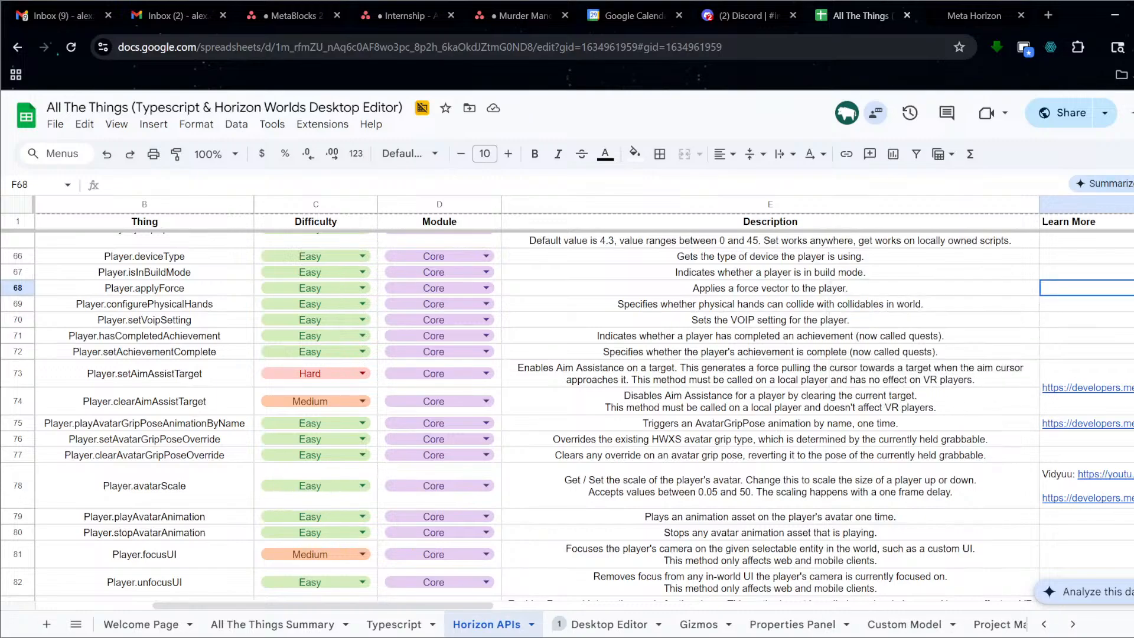
{"action": "left_click", "coordinate": [602, 625]}
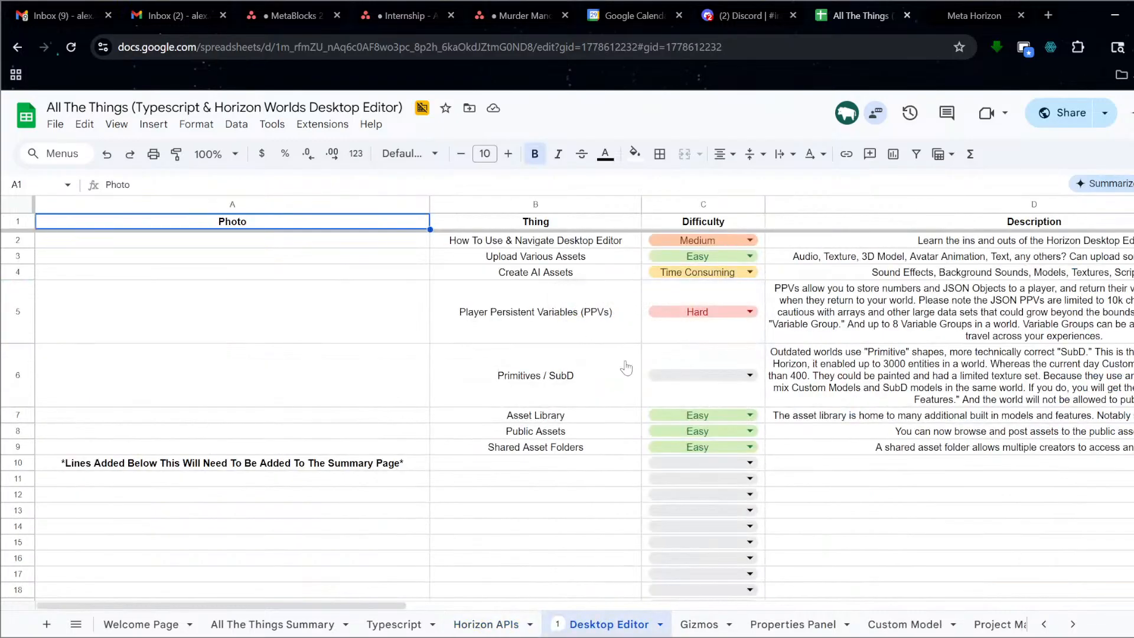
Open the Player Persistent Variables (PPVs) entry to view its description and comment.
{"action": "left_click", "coordinate": [594, 322]}
{"action": "double_click", "coordinate": [593, 322]}
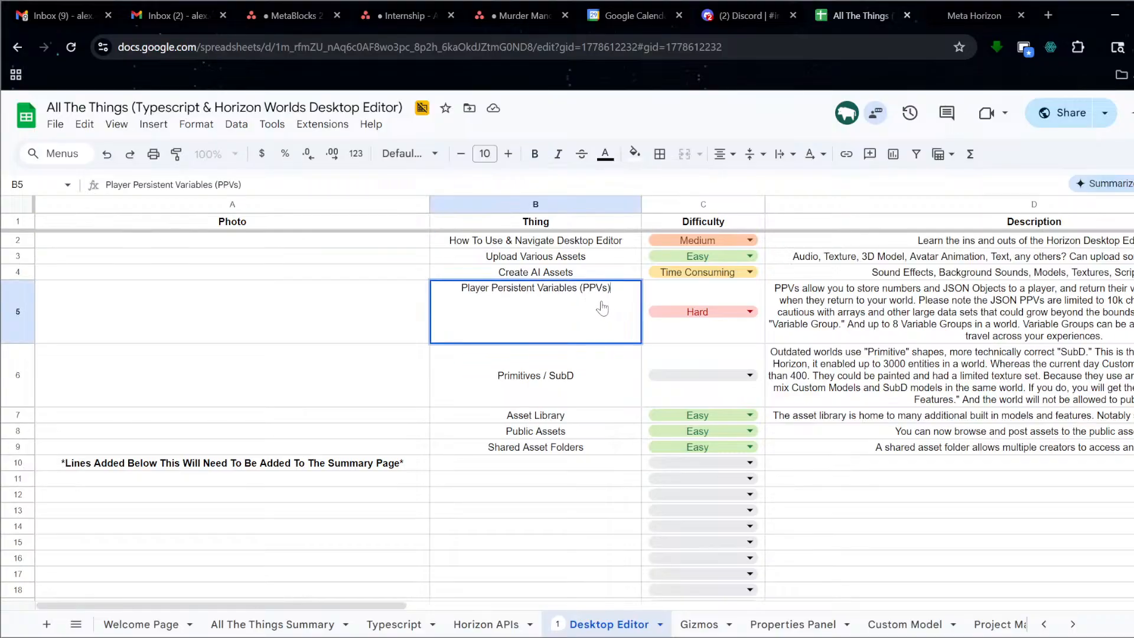
{"action": "left_click", "coordinate": [997, 340]}
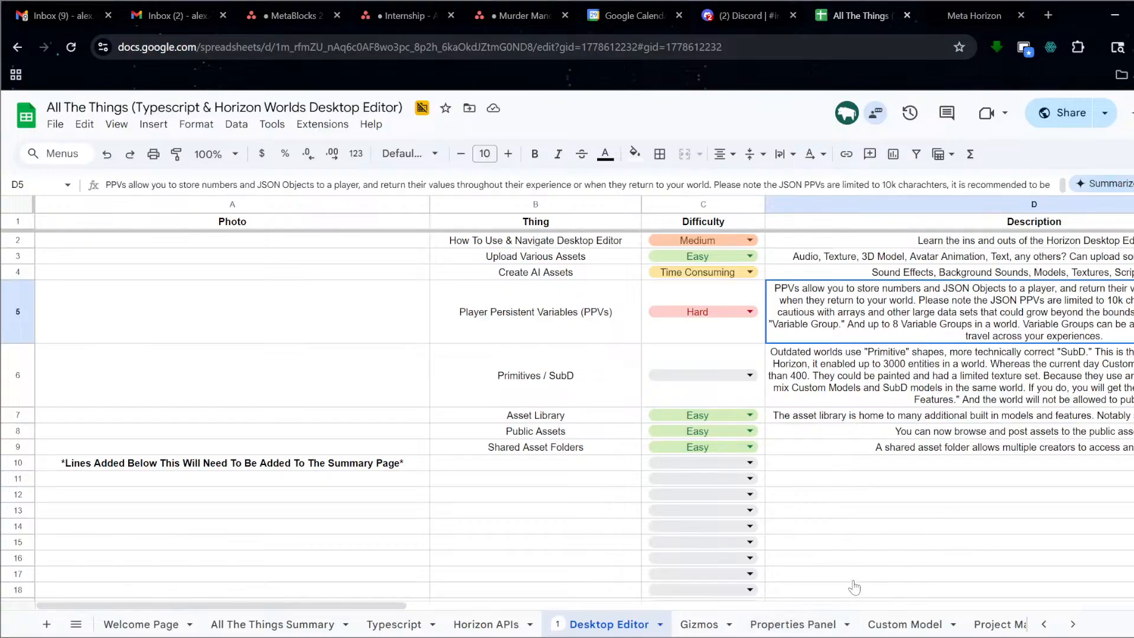
Tour the Gizmos, Properties Panel, Custom Model and project management sheets, ending on Welcome Page.
{"action": "left_click", "coordinate": [699, 624]}
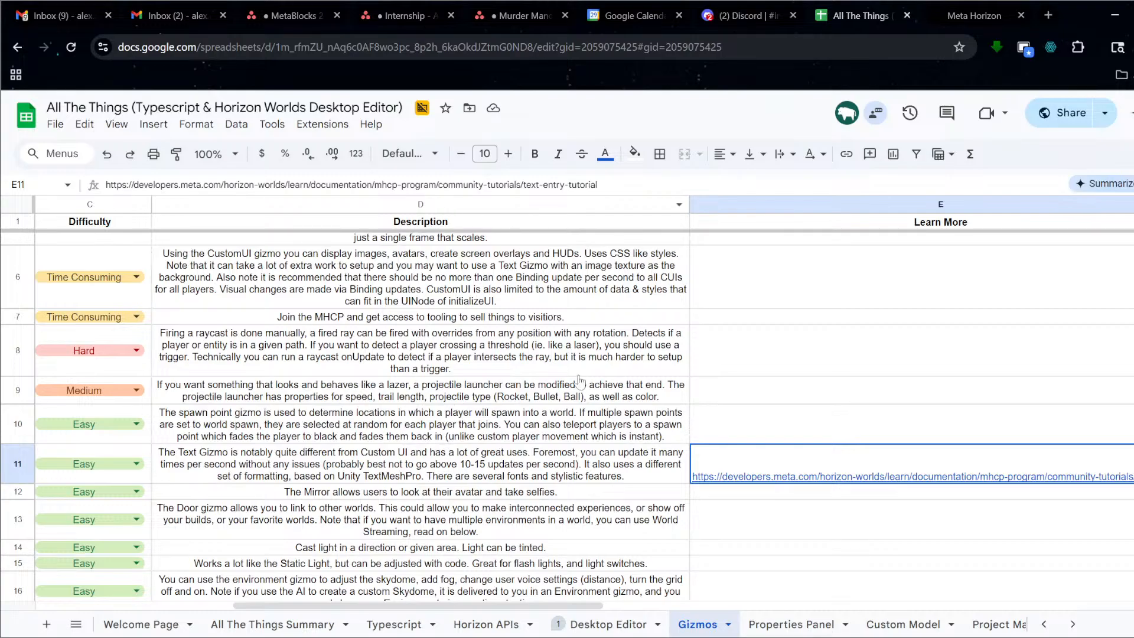
{"action": "left_click", "coordinate": [810, 626]}
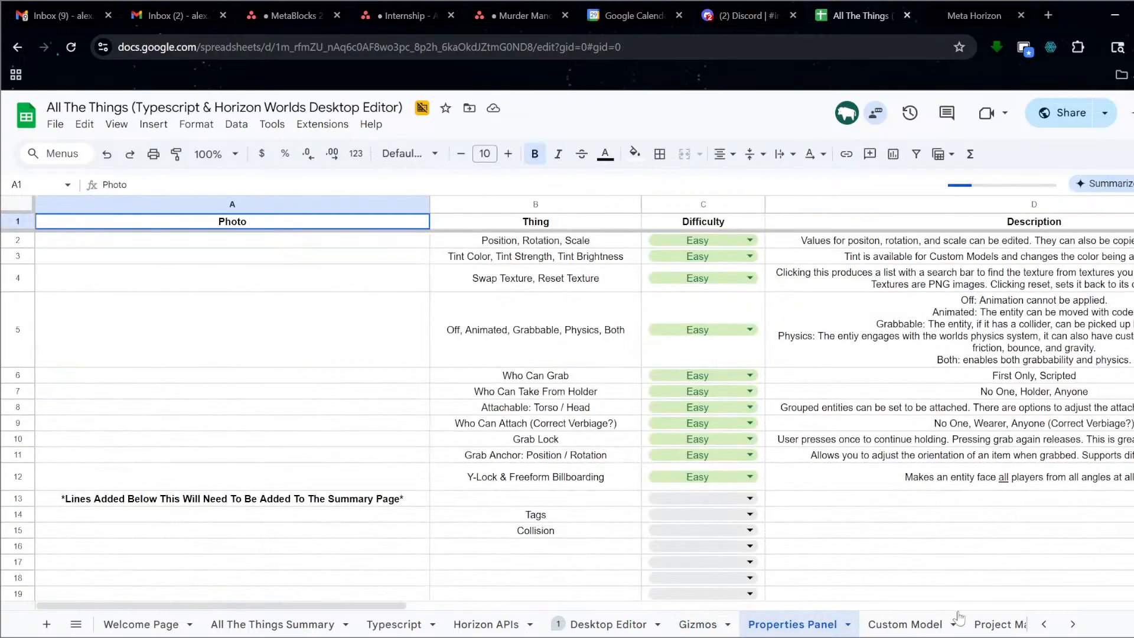
{"action": "left_click", "coordinate": [924, 628]}
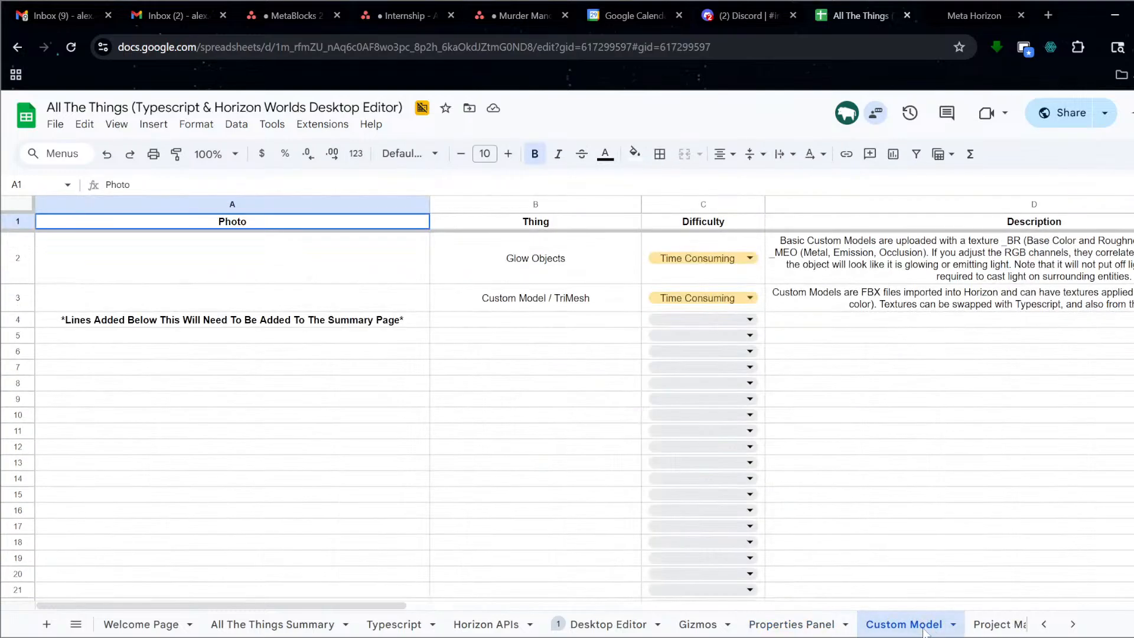
{"action": "left_click", "coordinate": [999, 626]}
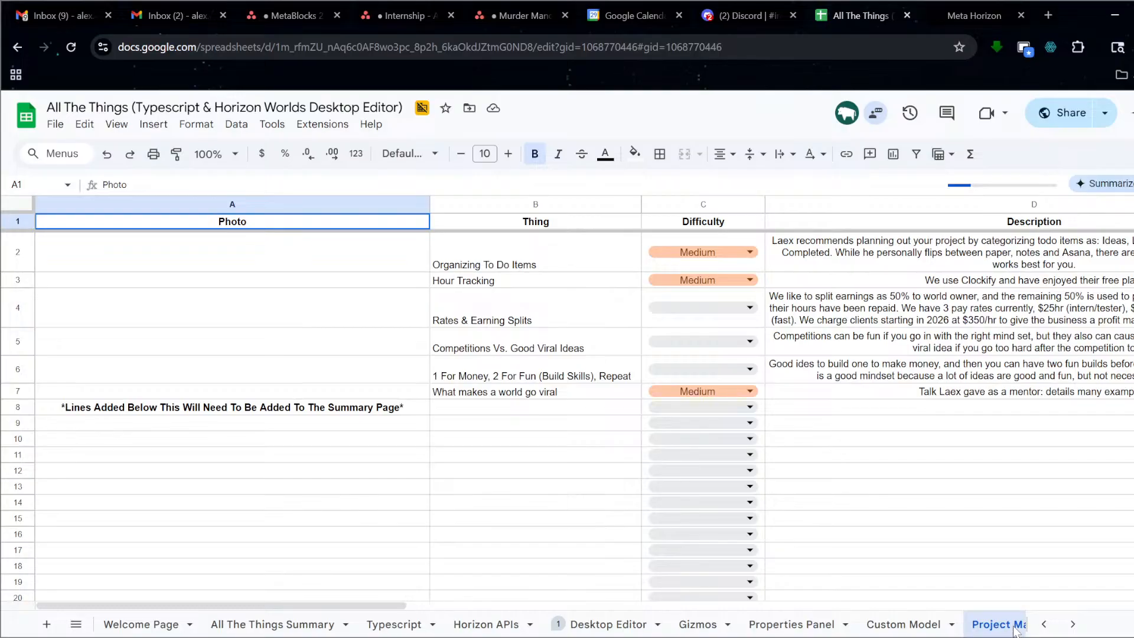
{"action": "left_click", "coordinate": [910, 627]}
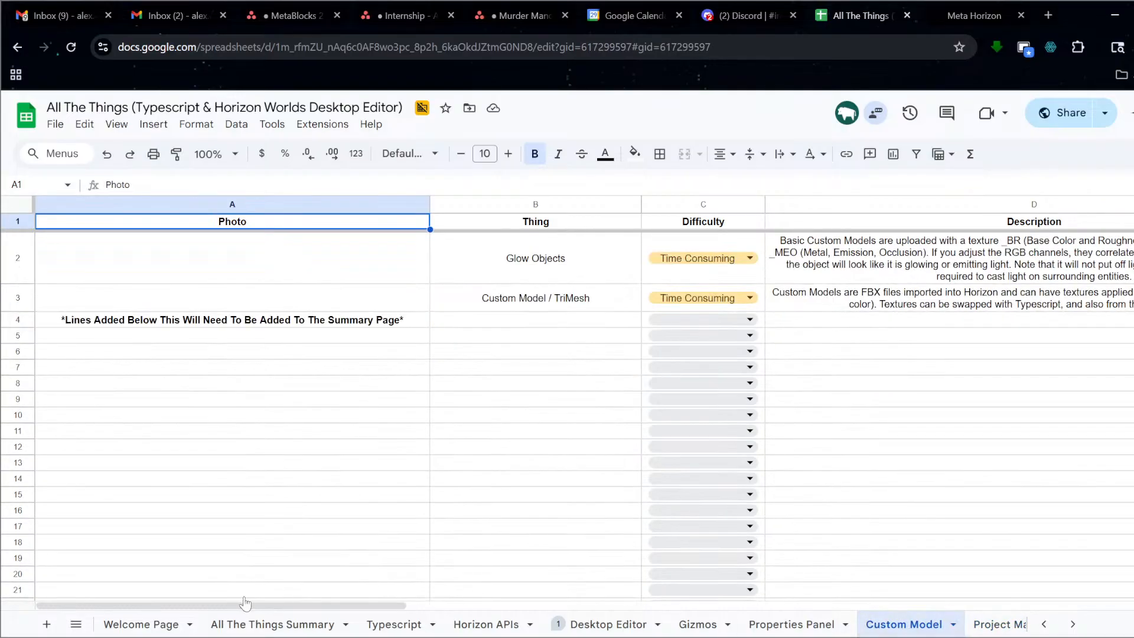
{"action": "left_click", "coordinate": [141, 624]}
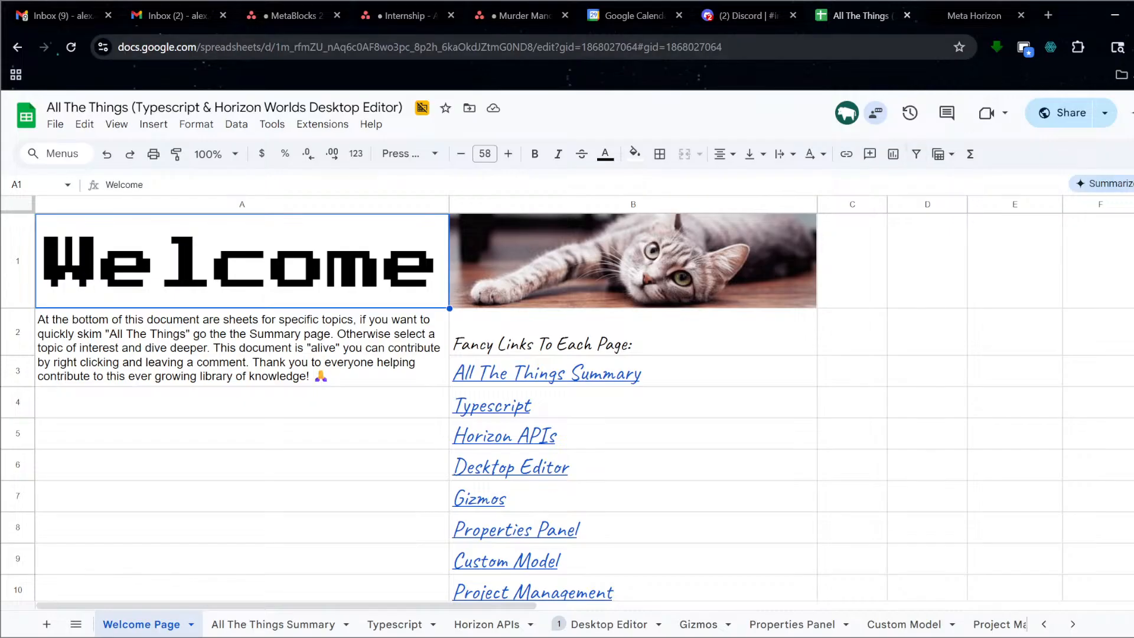
Minimize the browser to bring the Horizon Worlds editor back into view.
{"action": "left_click", "coordinate": [1113, 17]}
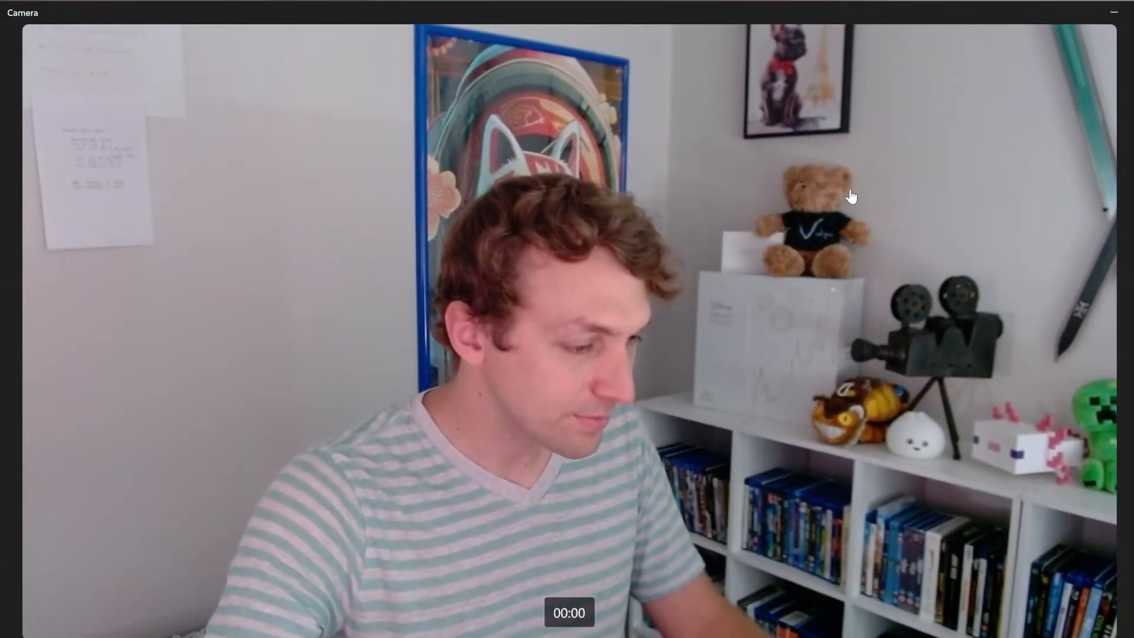
{"action": "left_click", "coordinate": [1114, 18]}
{"action": "scroll", "coordinate": [353, 145], "scroll_direction": "down", "scroll_amount": 5}
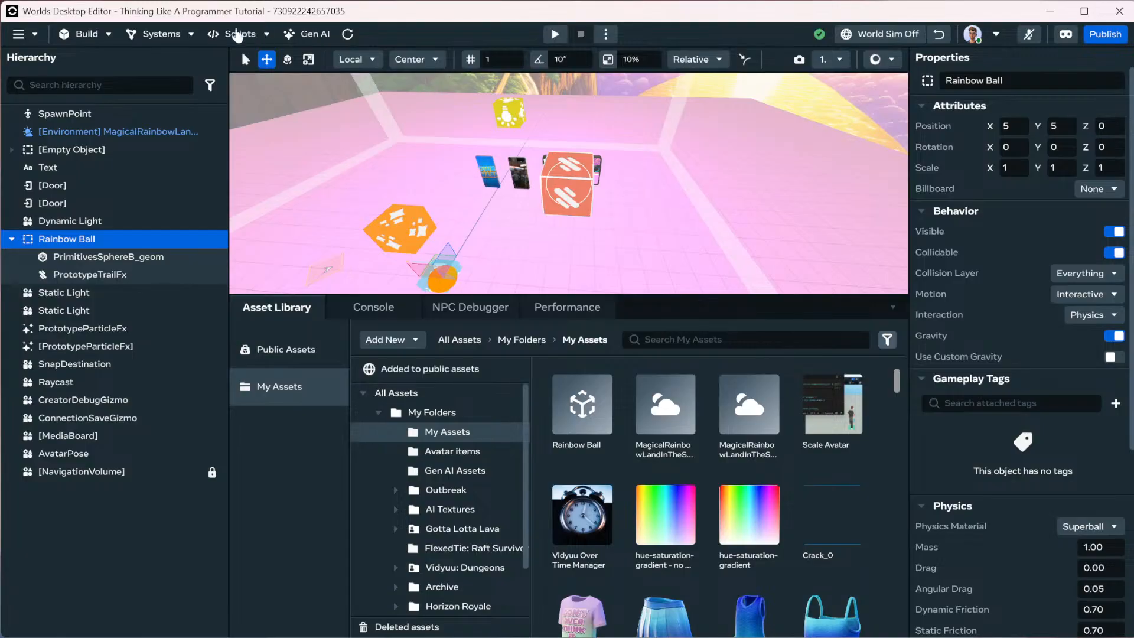
Browse the Build menu's built-in Sounds library on the Effects category, then reopen the Build menu.
{"action": "left_click", "coordinate": [101, 36]}
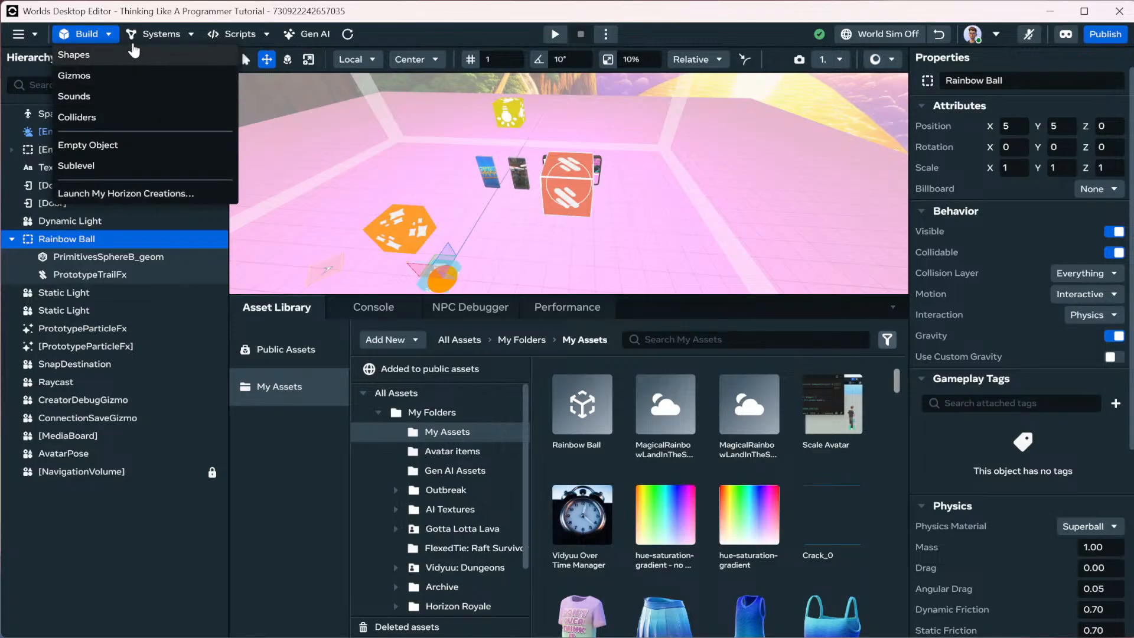
{"action": "left_click", "coordinate": [114, 96]}
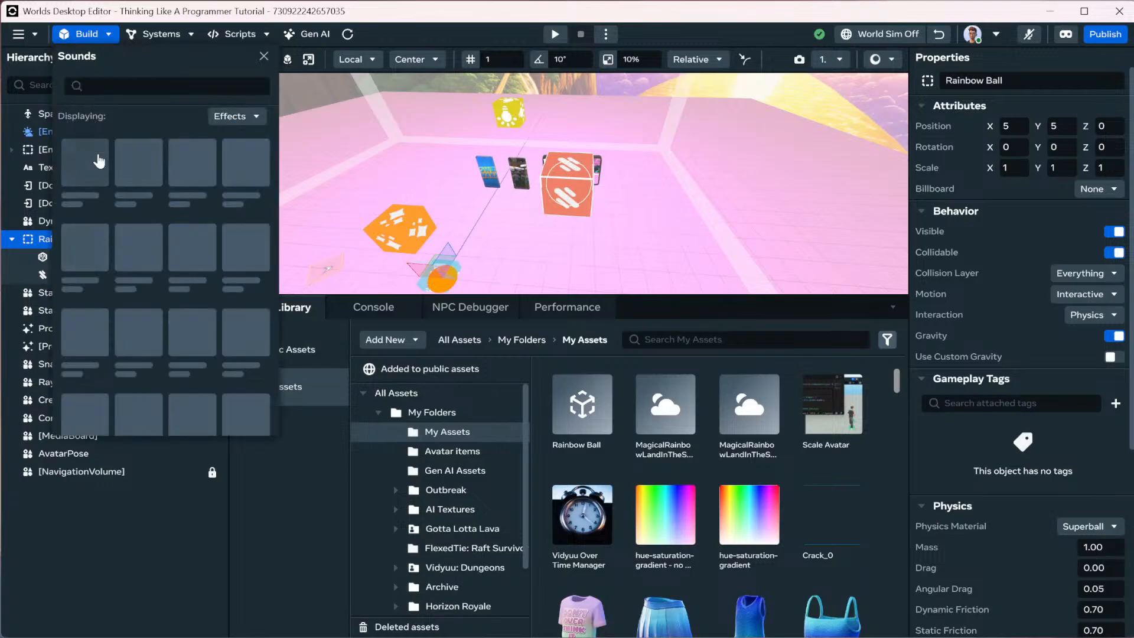
{"action": "scroll", "coordinate": [197, 289], "scroll_direction": "down", "scroll_amount": 5}
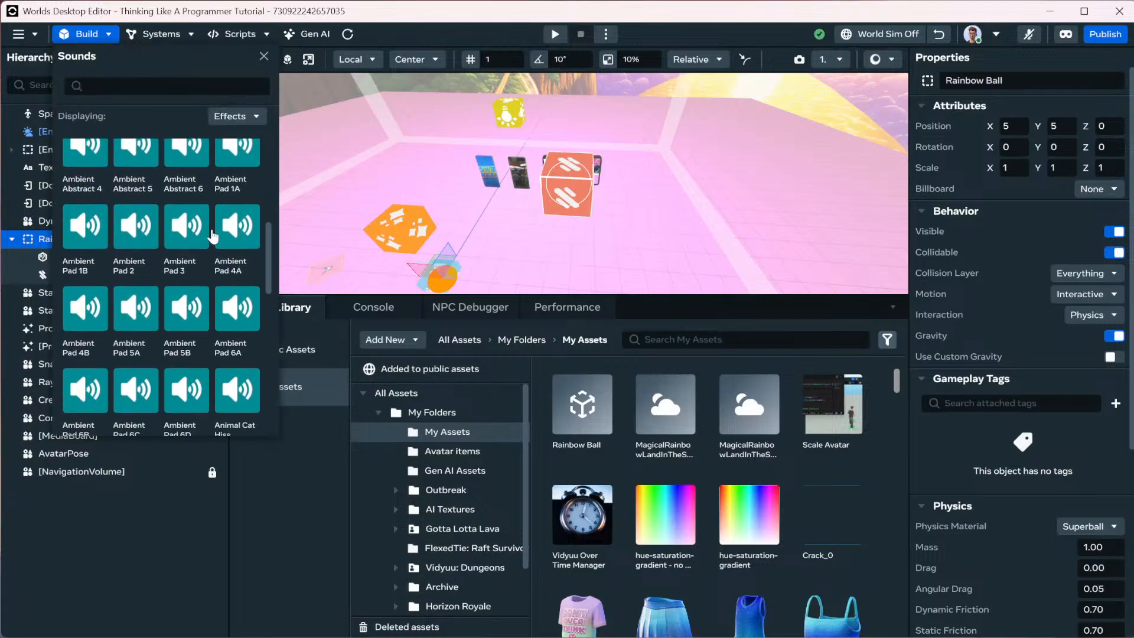
{"action": "left_click", "coordinate": [236, 116]}
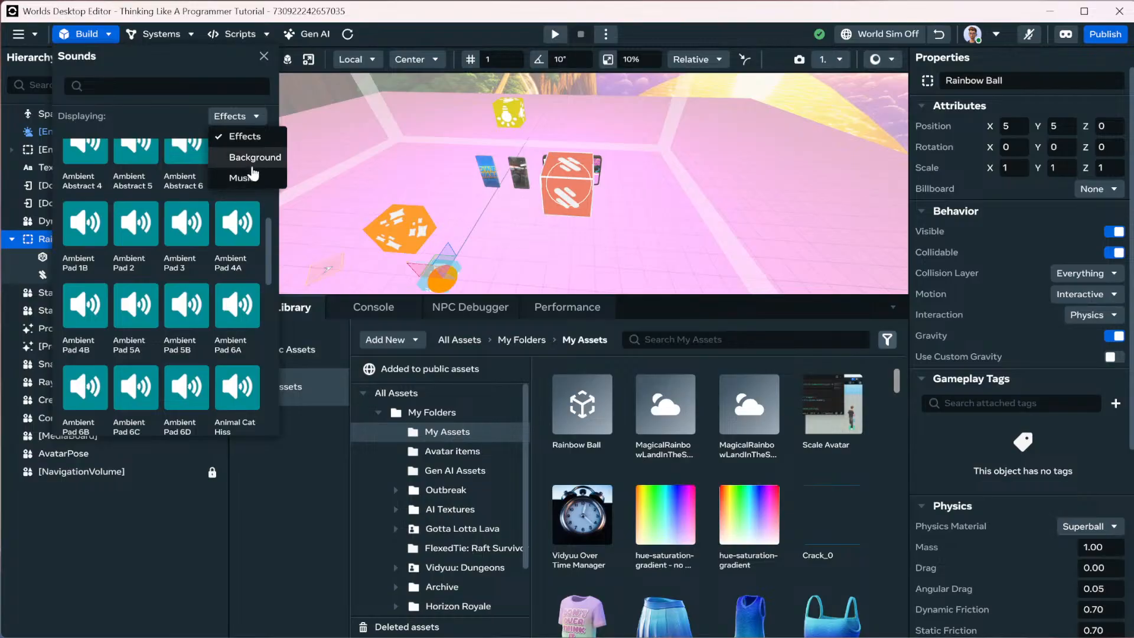
{"action": "left_click", "coordinate": [166, 124]}
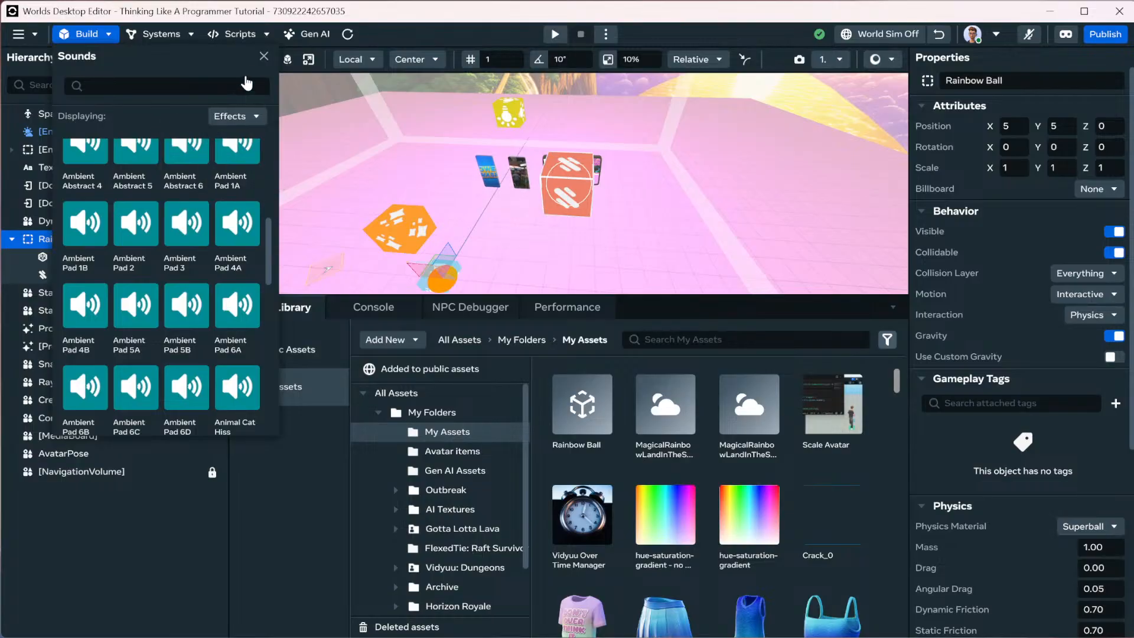
{"action": "left_click", "coordinate": [263, 56]}
{"action": "left_click", "coordinate": [86, 37]}
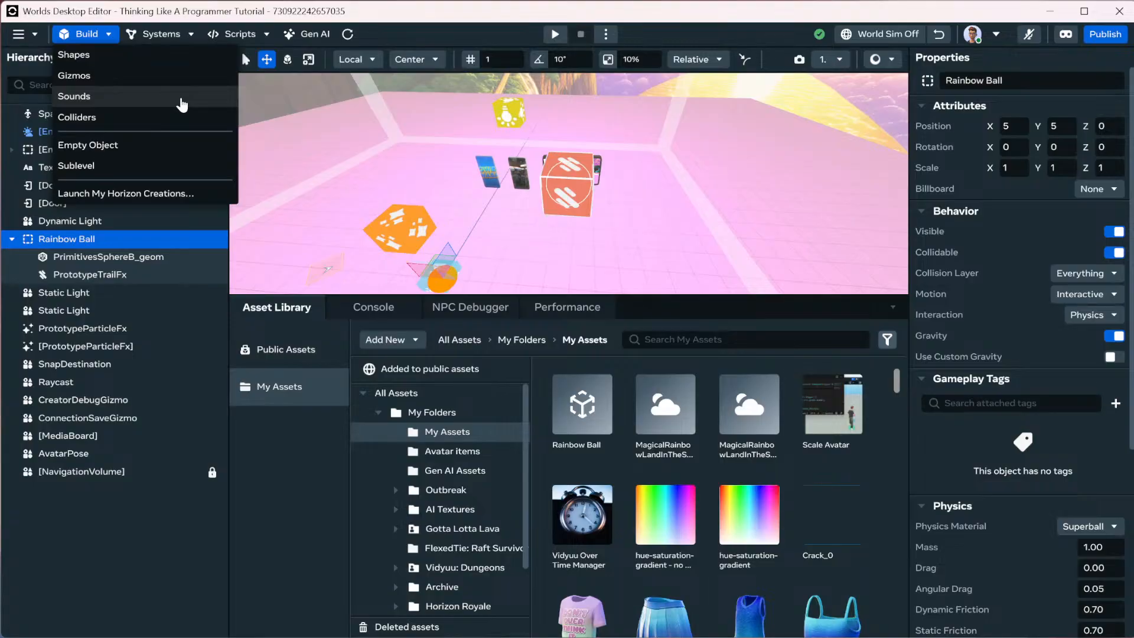
Look over the Box, Sphere and Capsule colliders in Build > Colliders, then close that panel.
{"action": "left_click", "coordinate": [170, 119]}
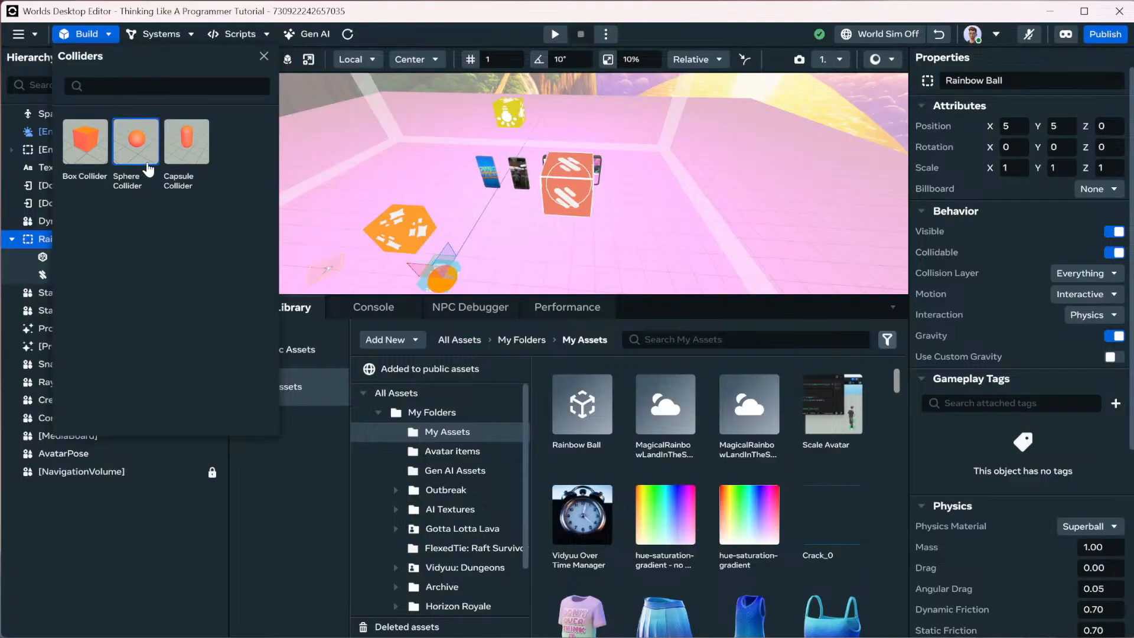
{"action": "left_click", "coordinate": [264, 59]}
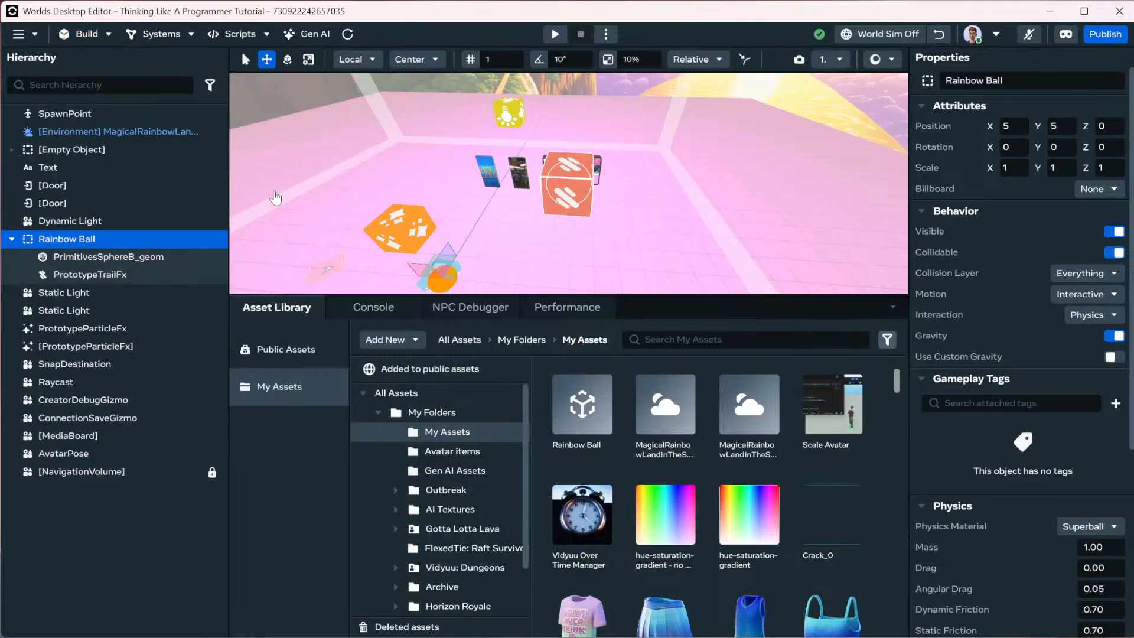
{"action": "scroll", "coordinate": [358, 168], "scroll_direction": "down", "scroll_amount": 3}
Zoom out so the whole pink rainbow floor and its objects are visible.
{"action": "scroll", "coordinate": [358, 169], "scroll_direction": "down", "scroll_amount": 2}
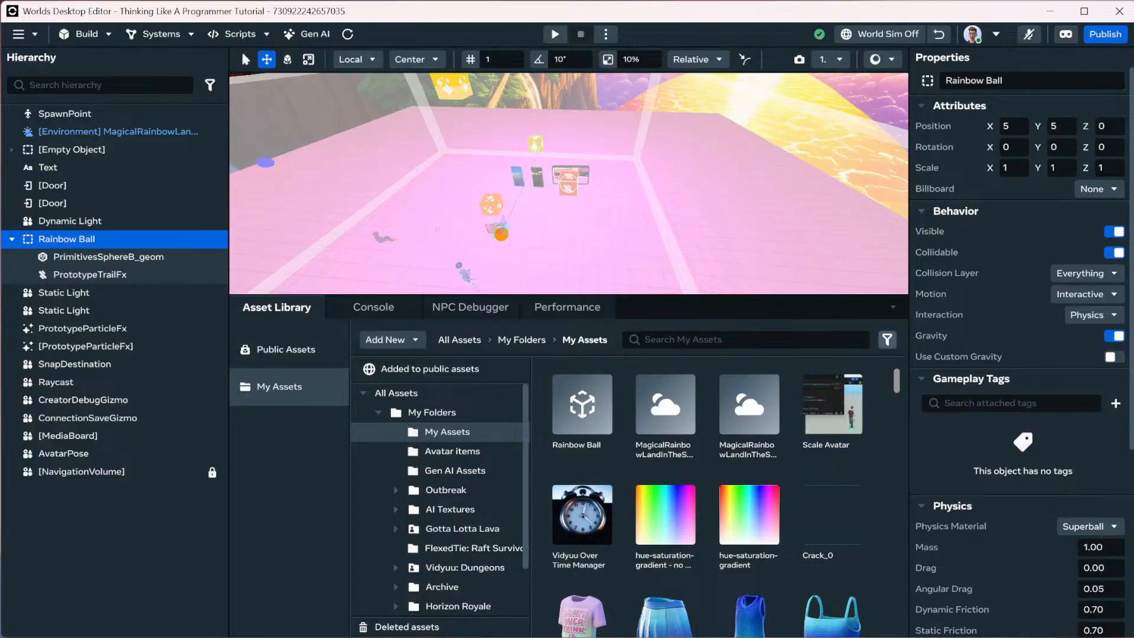
{"action": "key", "text": "alt+Tab"}
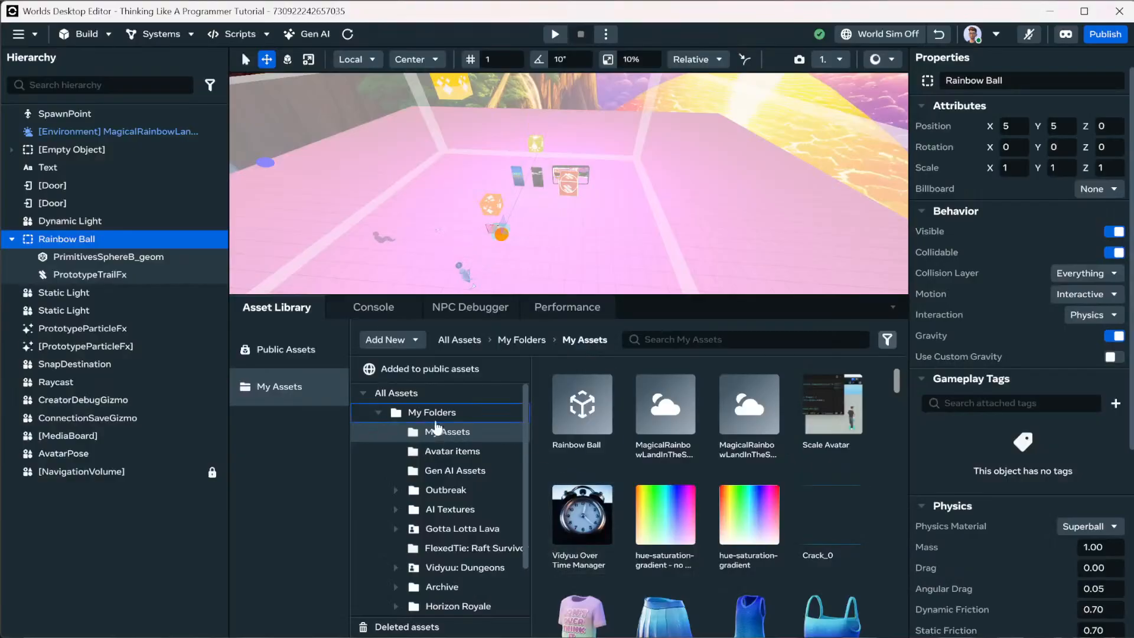
Browse Public Assets and its category list without filtering, then close the editor.
{"action": "left_click", "coordinate": [323, 353]}
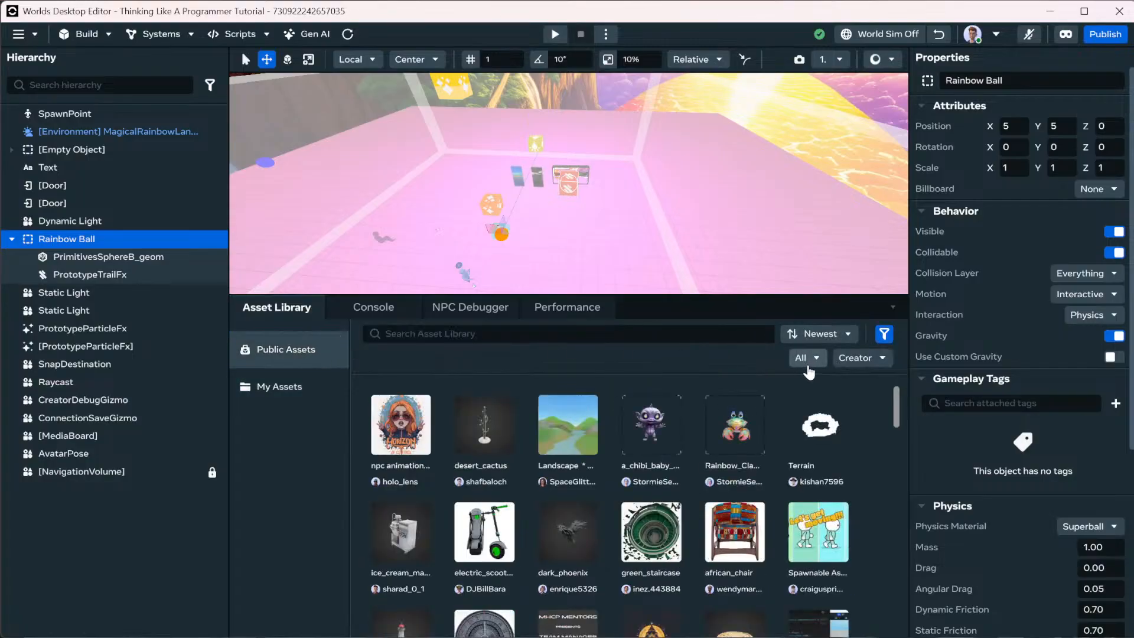
{"action": "left_click", "coordinate": [805, 359]}
{"action": "scroll", "coordinate": [839, 437], "scroll_direction": "down", "scroll_amount": 3}
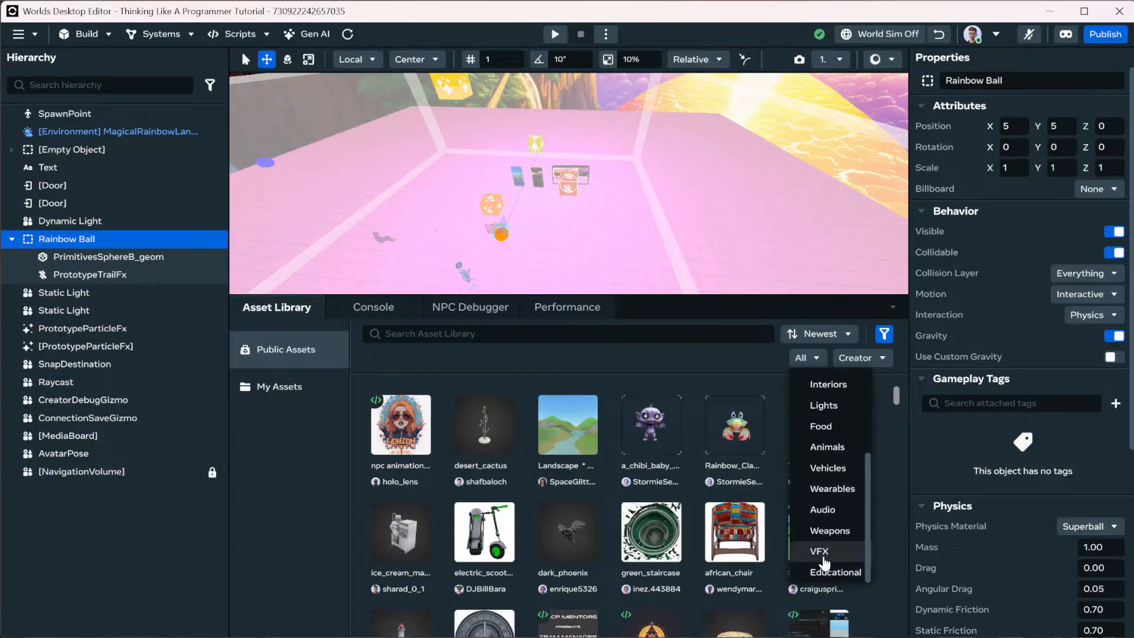
{"action": "scroll", "coordinate": [830, 538], "scroll_direction": "up", "scroll_amount": 3}
{"action": "scroll", "coordinate": [847, 466], "scroll_direction": "down", "scroll_amount": 3}
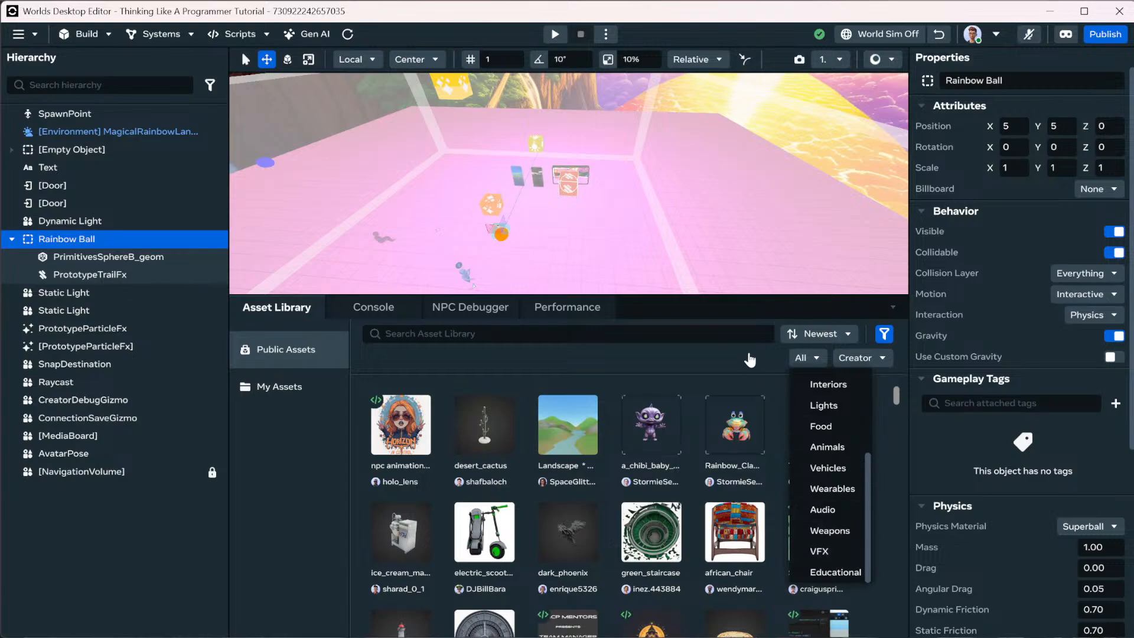
{"action": "left_click", "coordinate": [753, 373]}
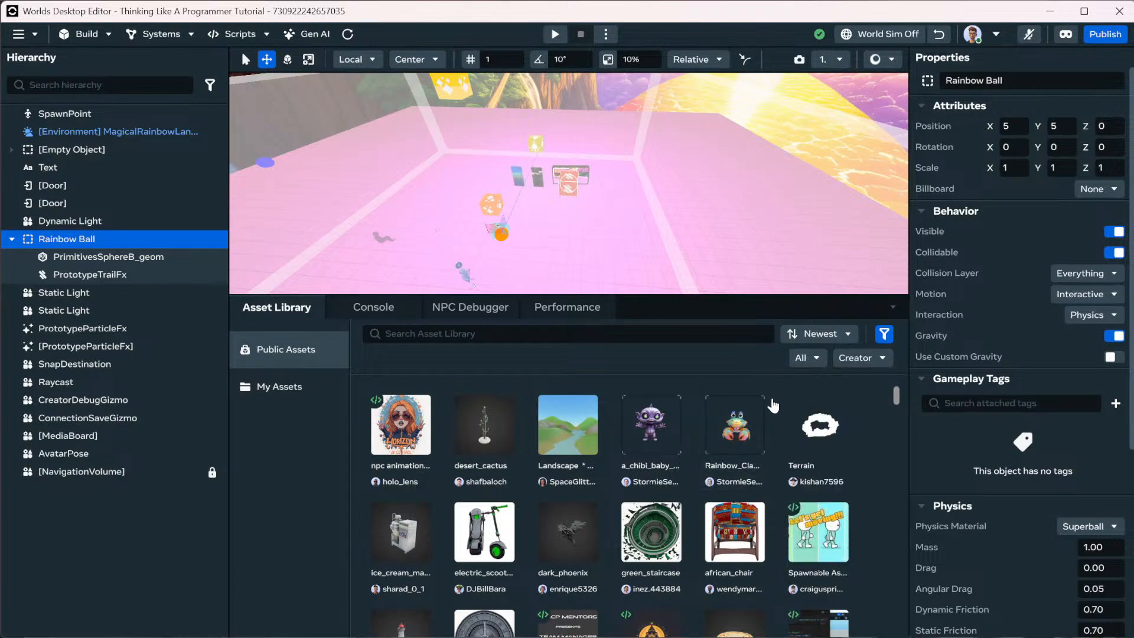
{"action": "left_click", "coordinate": [1118, 13]}
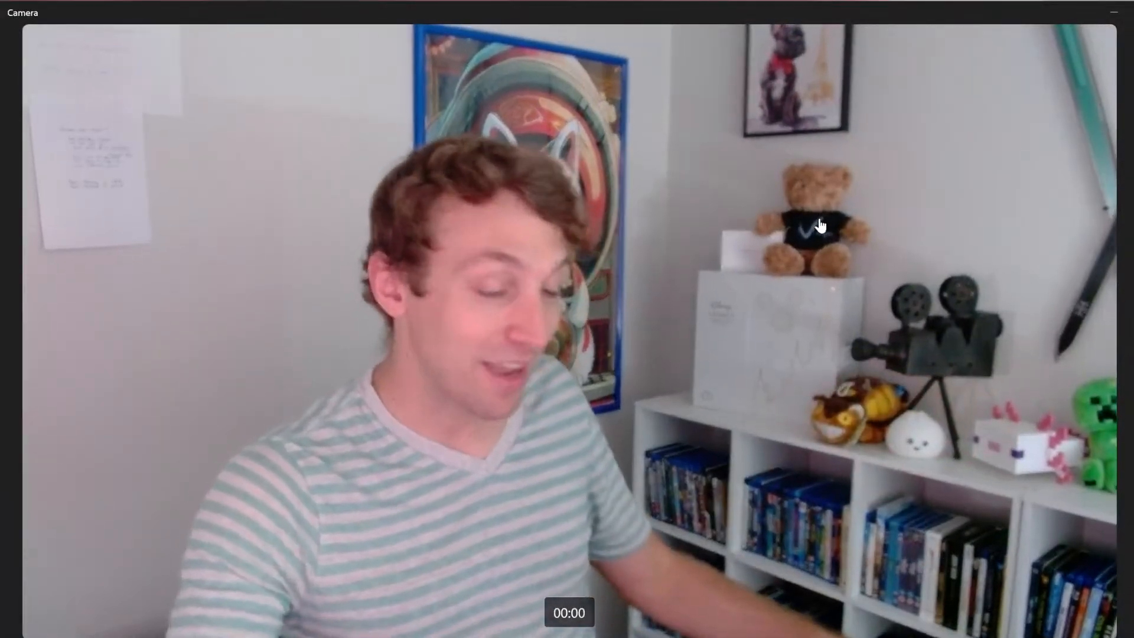